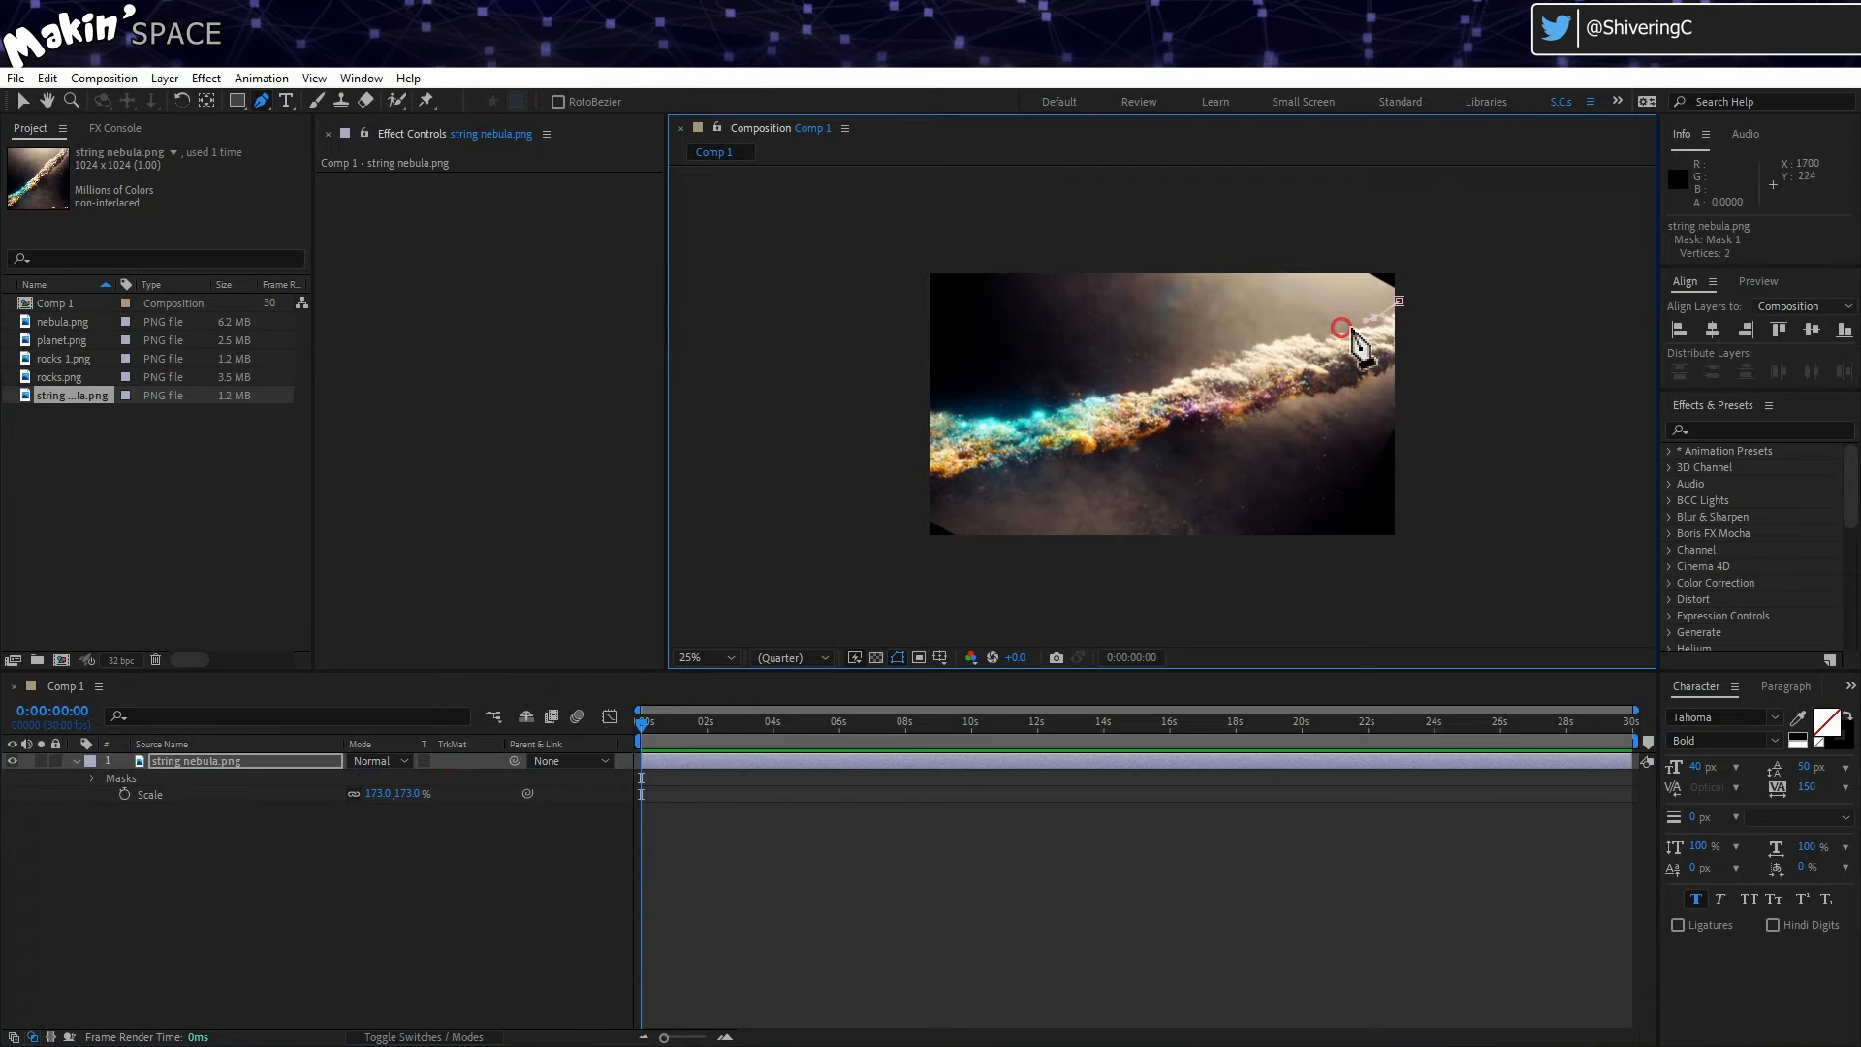
Step: Continue the string nebula mask along the nebula band's upper edge and beyond the frame's left side
left_click(1260, 341)
left_click(1218, 353)
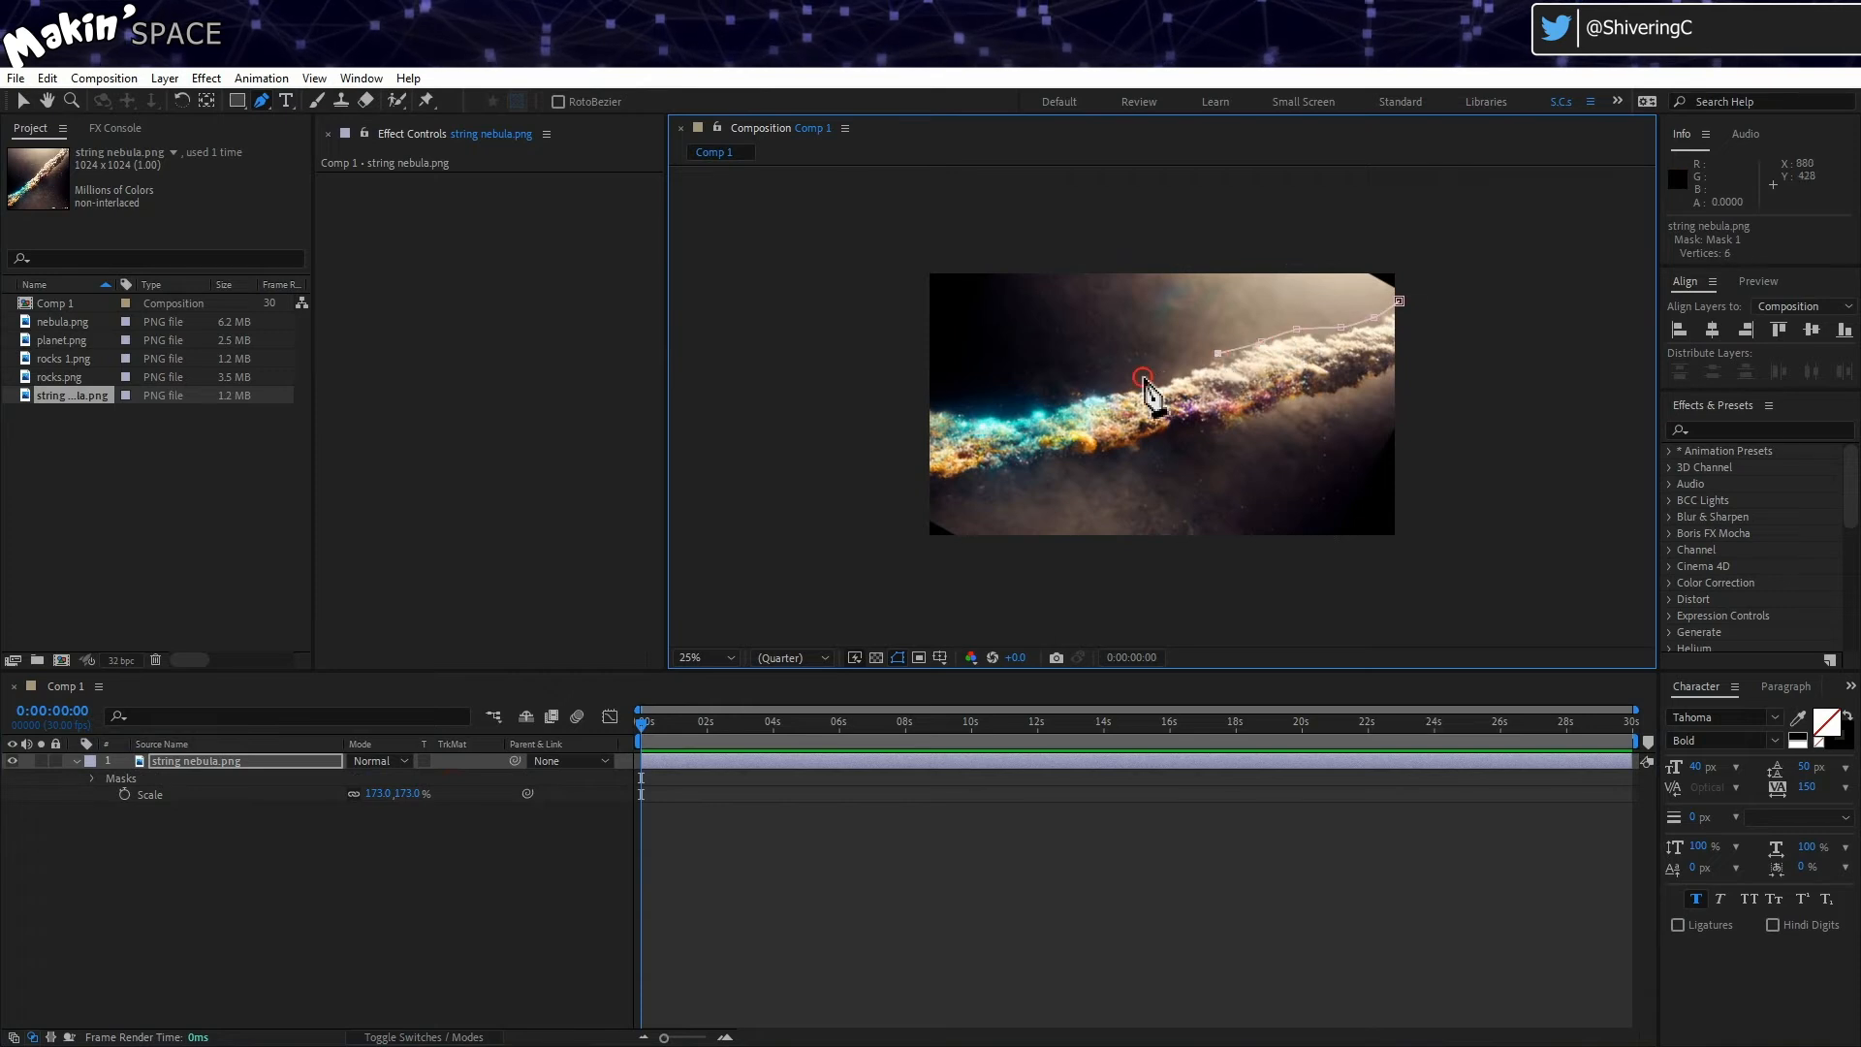
left_click(1041, 399)
left_click(991, 412)
left_click(985, 411)
left_click(926, 399)
left_click(880, 454)
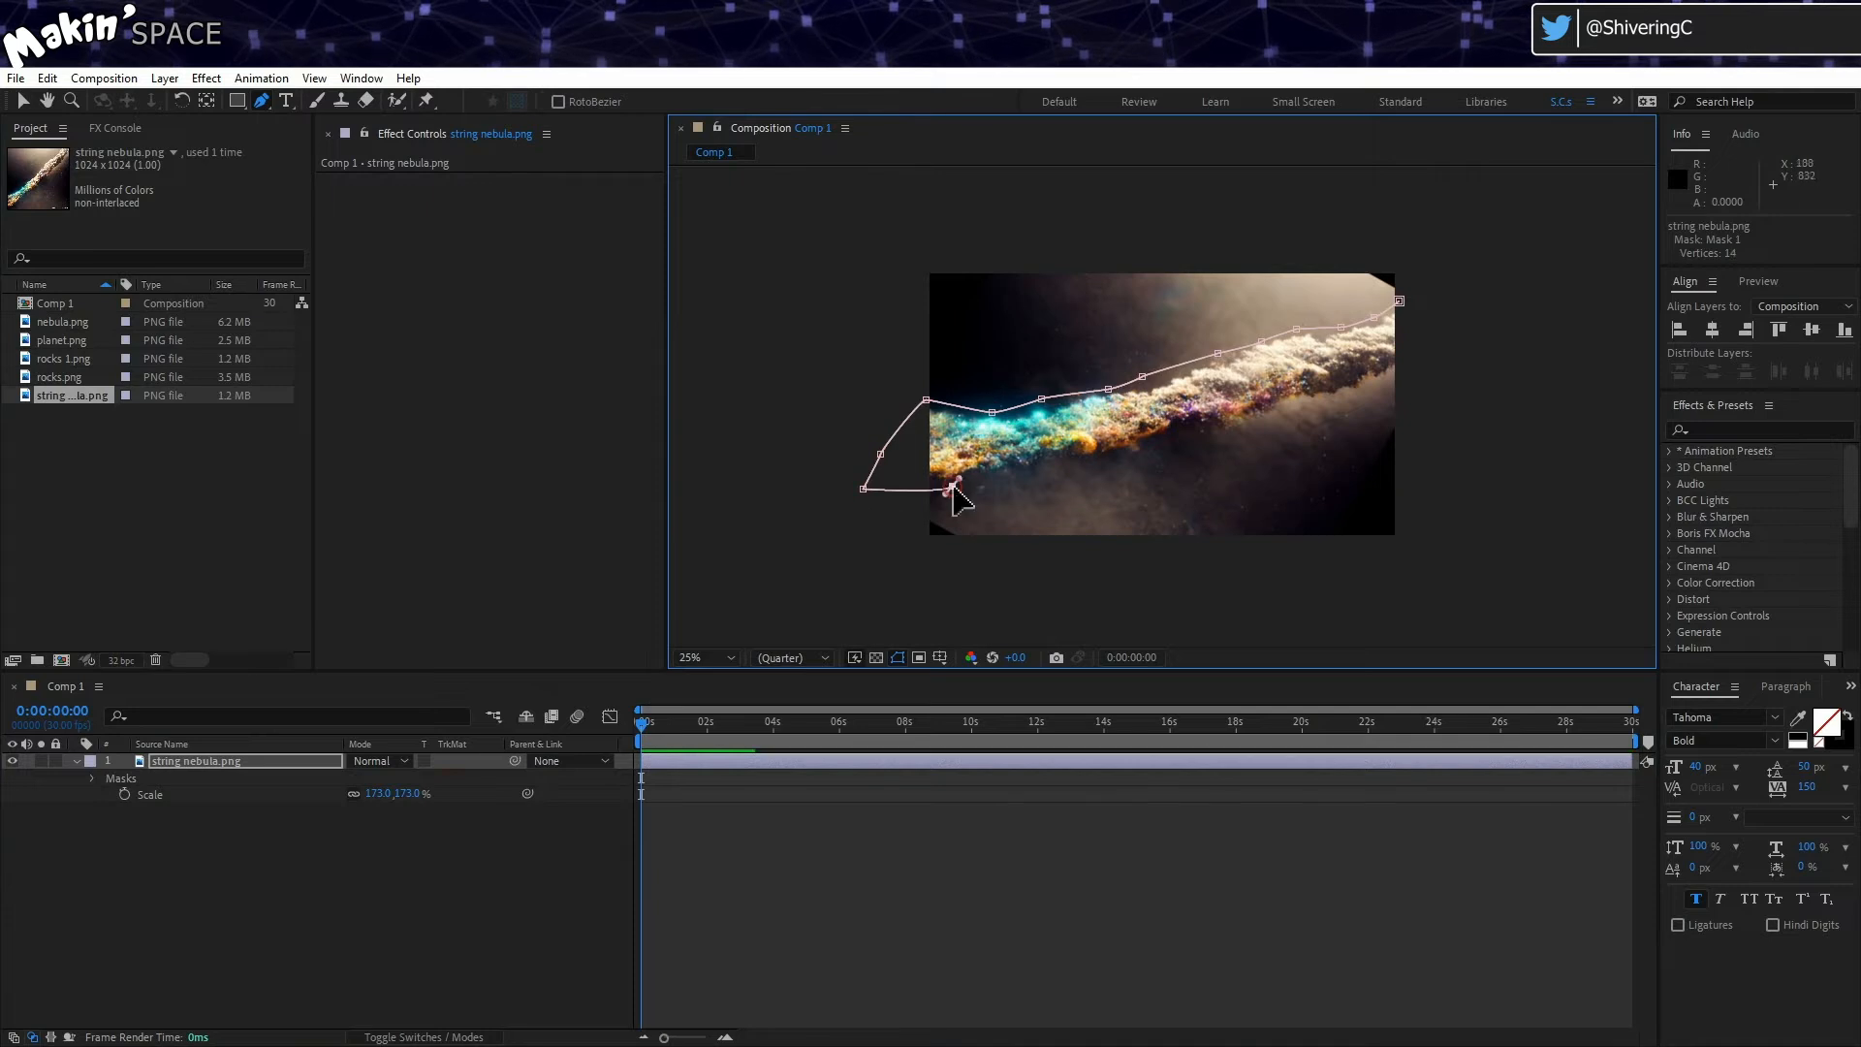
Step: Trace the mask along the nebula band's lower edge past the frame's right side and close it at the starting vertex
left_click(1021, 469)
left_click(1072, 461)
left_click(1133, 450)
left_click(1149, 446)
left_click(1187, 436)
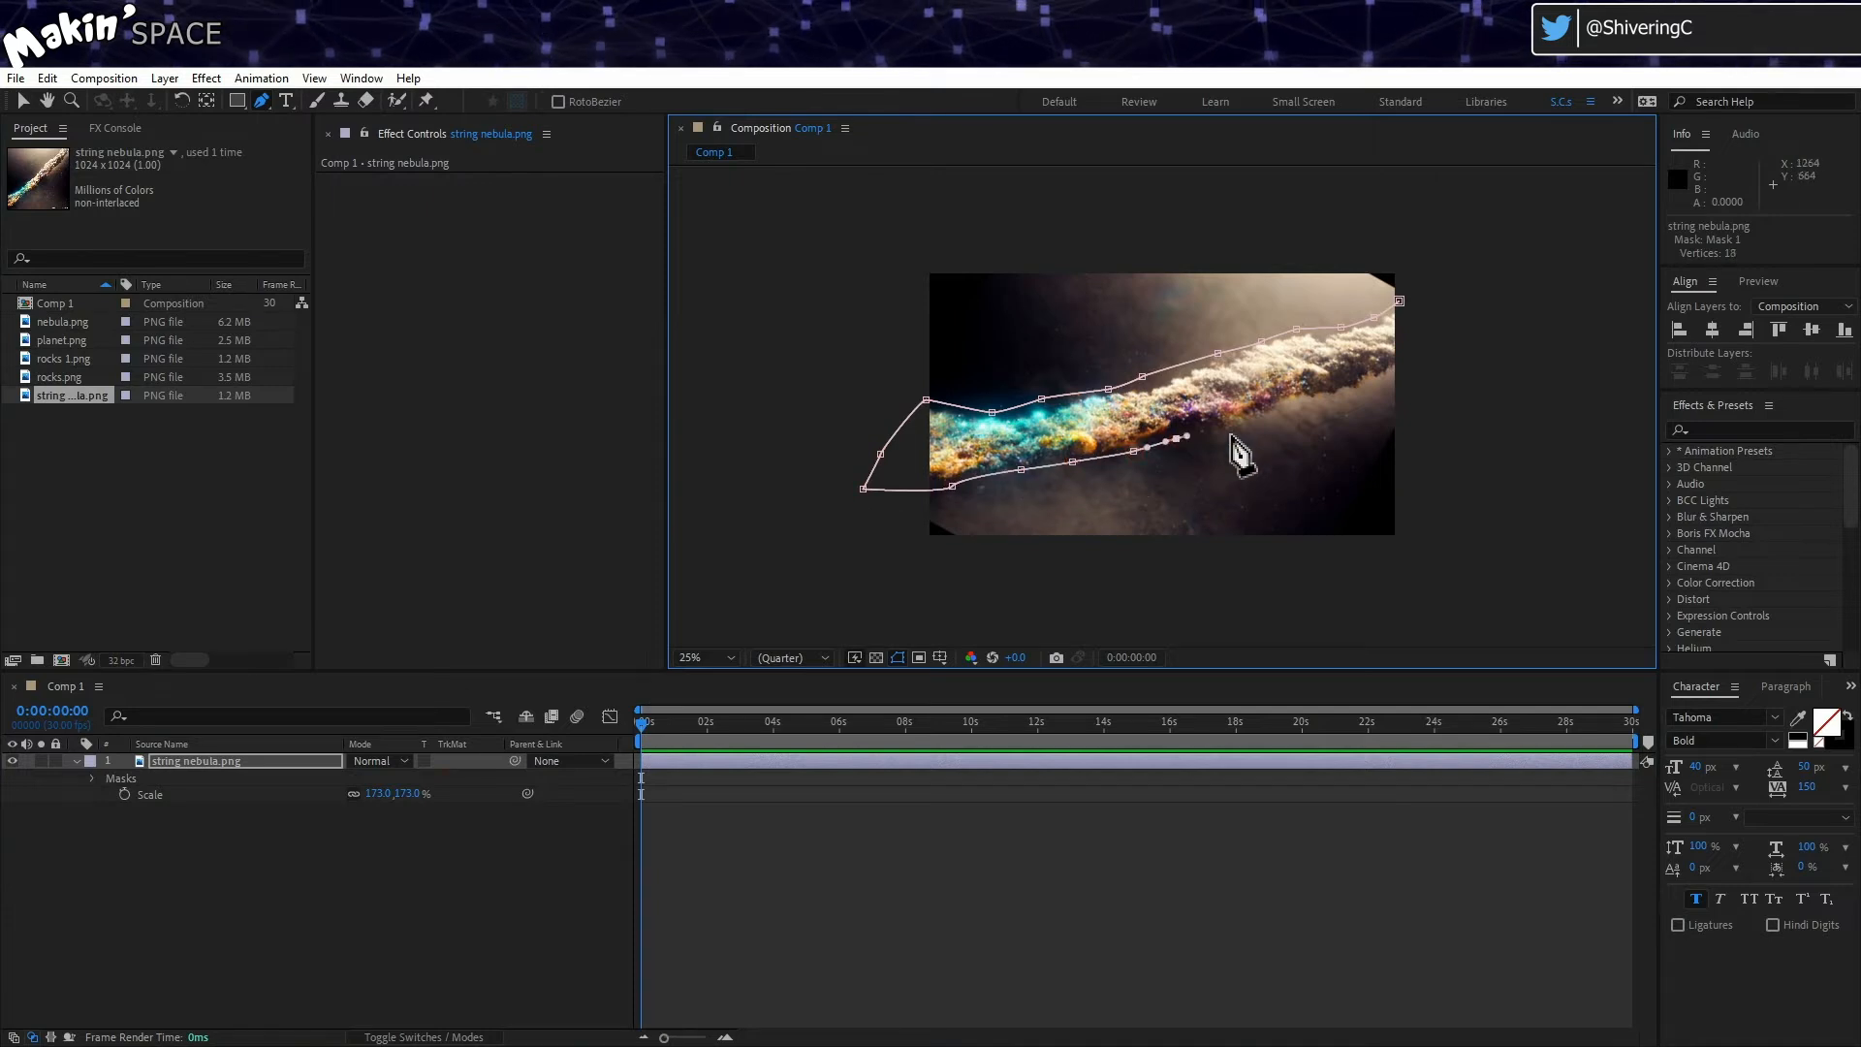
left_click(1275, 415)
left_click(1347, 395)
left_click(1374, 391)
left_click(1395, 384)
left_click(1399, 300)
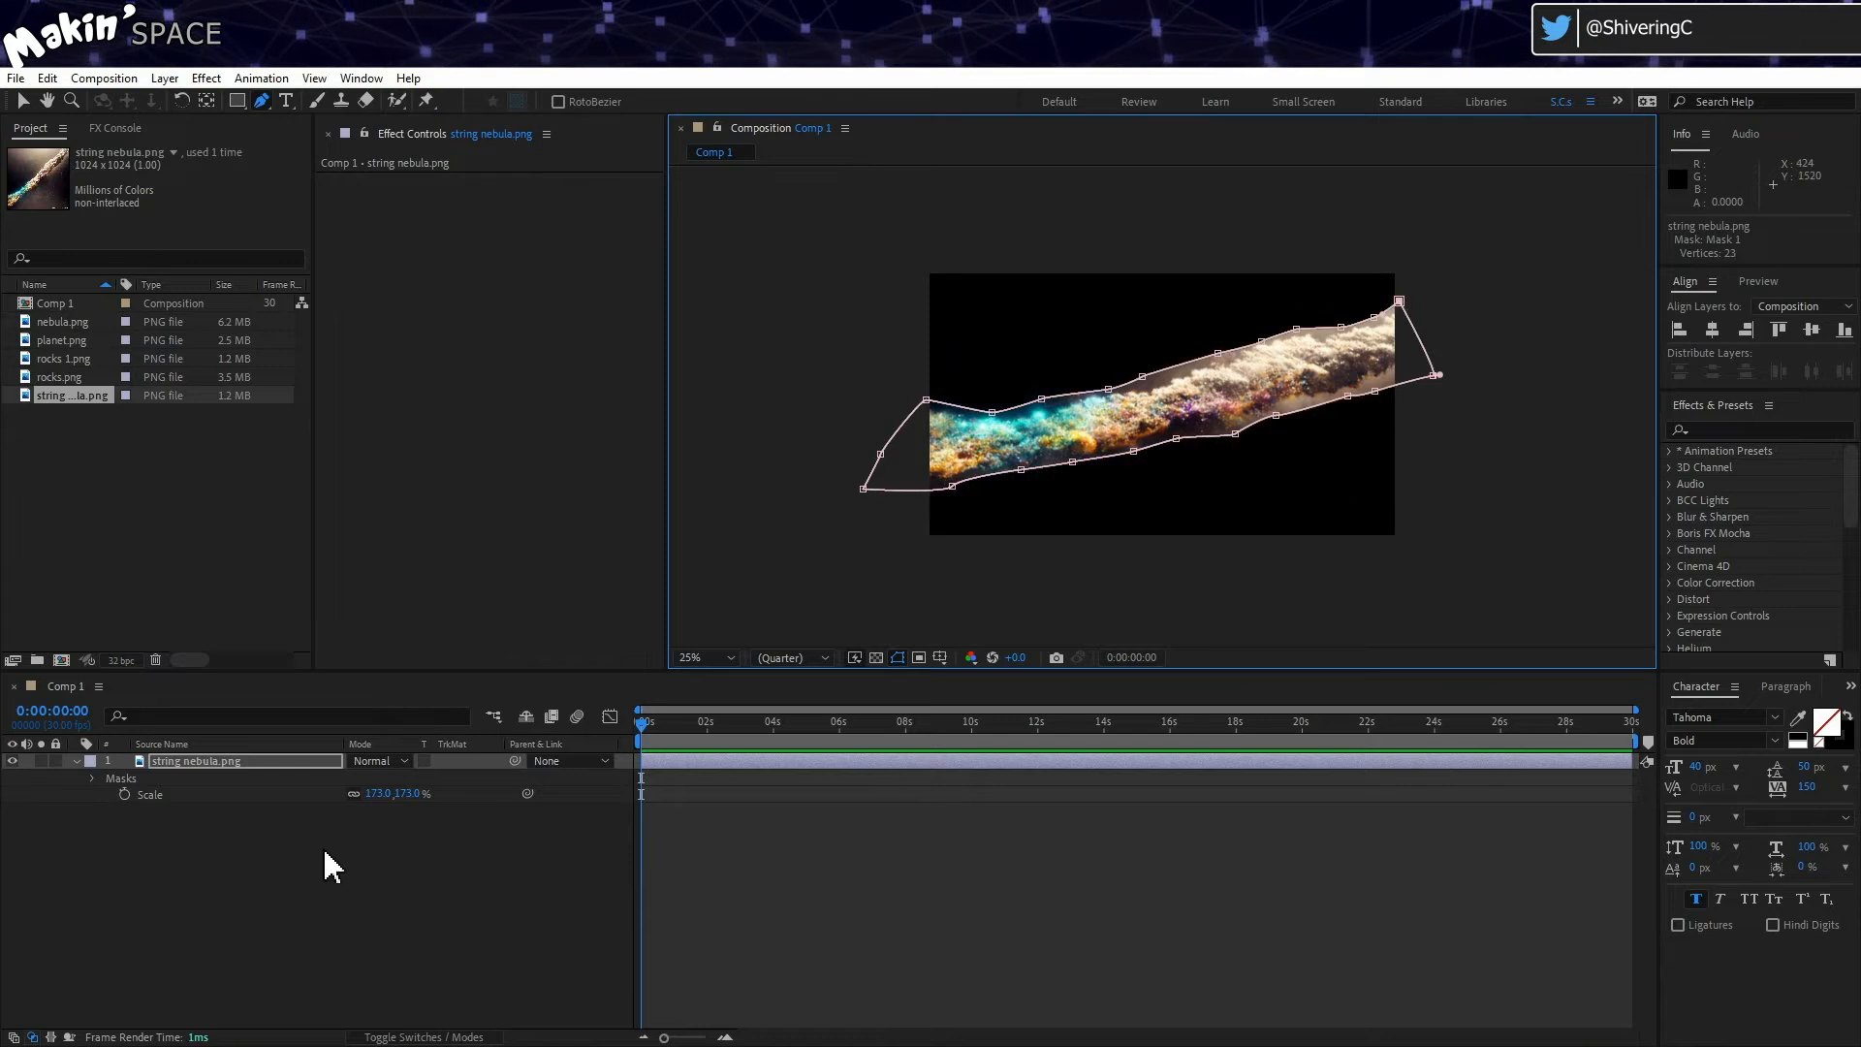
Step: Feather the nebula mask by 77 pixels and contract it with a negative mask expansion
left_click(211, 762)
key("m")
key("m")
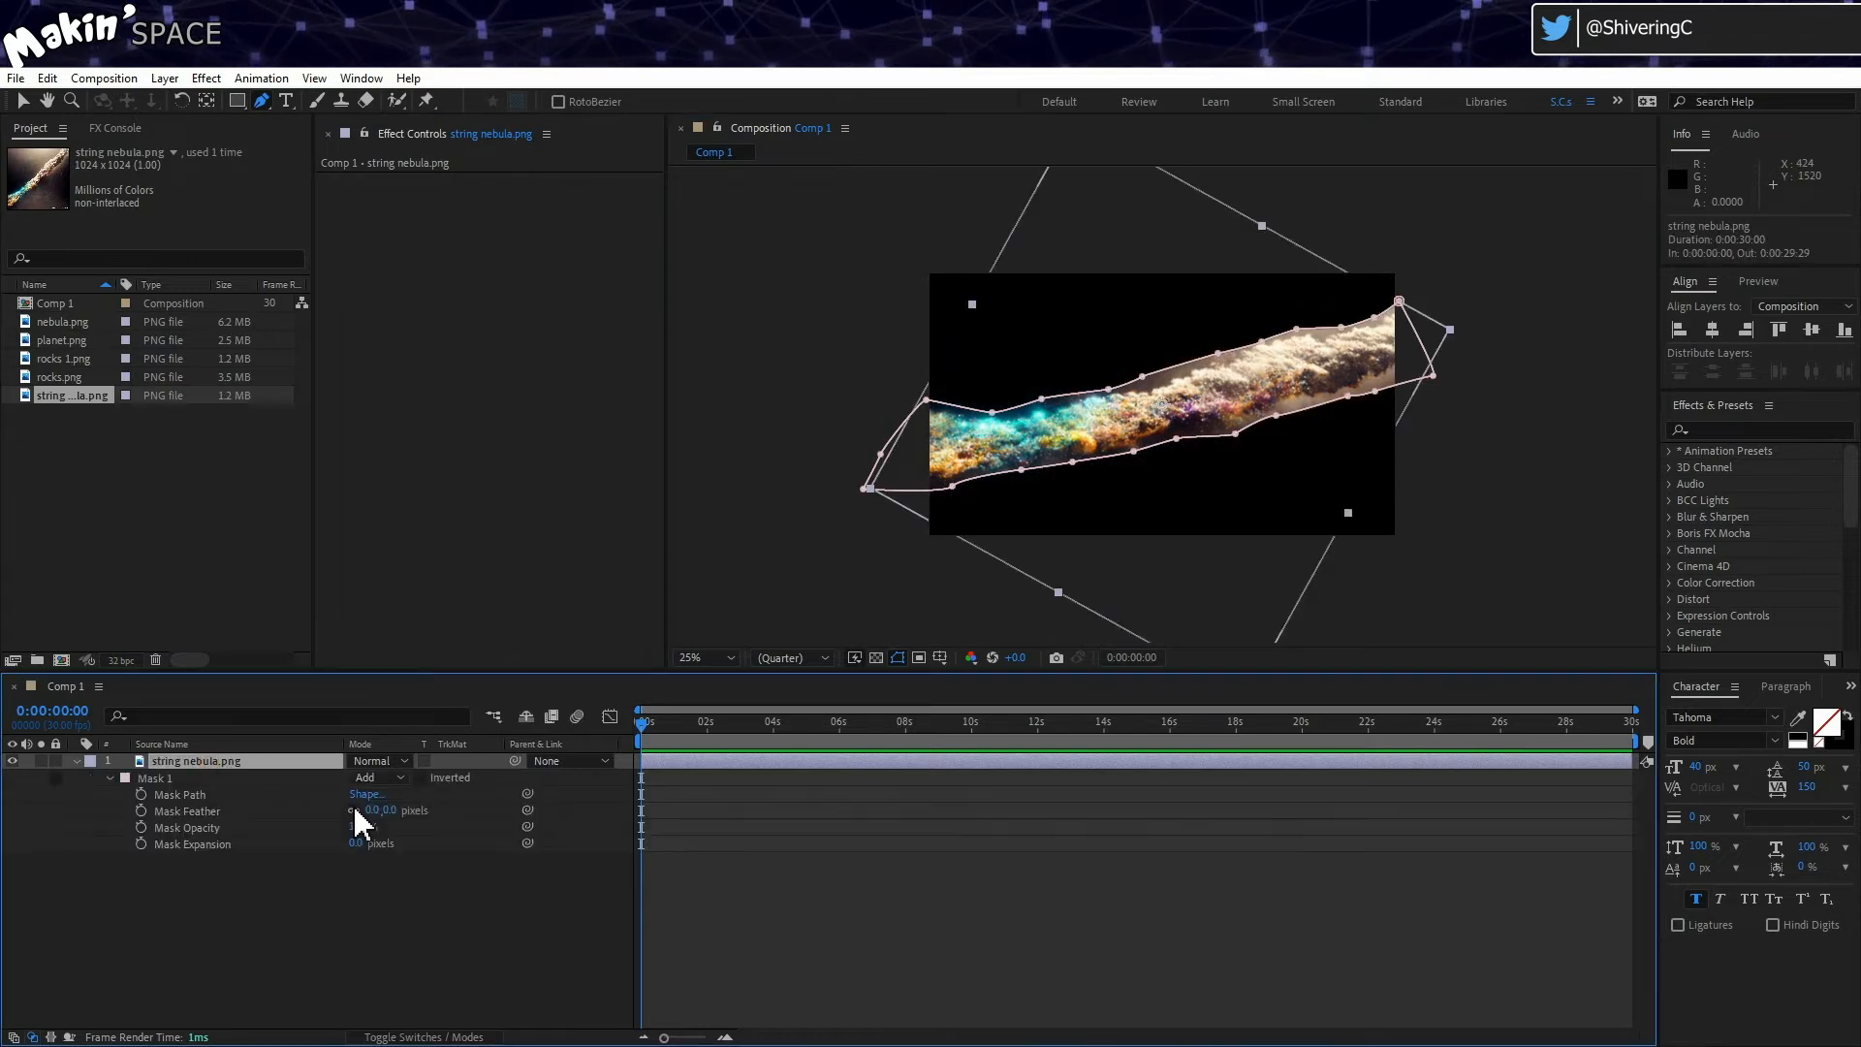
left_click_drag(378, 812, 282, 851)
left_click(237, 918)
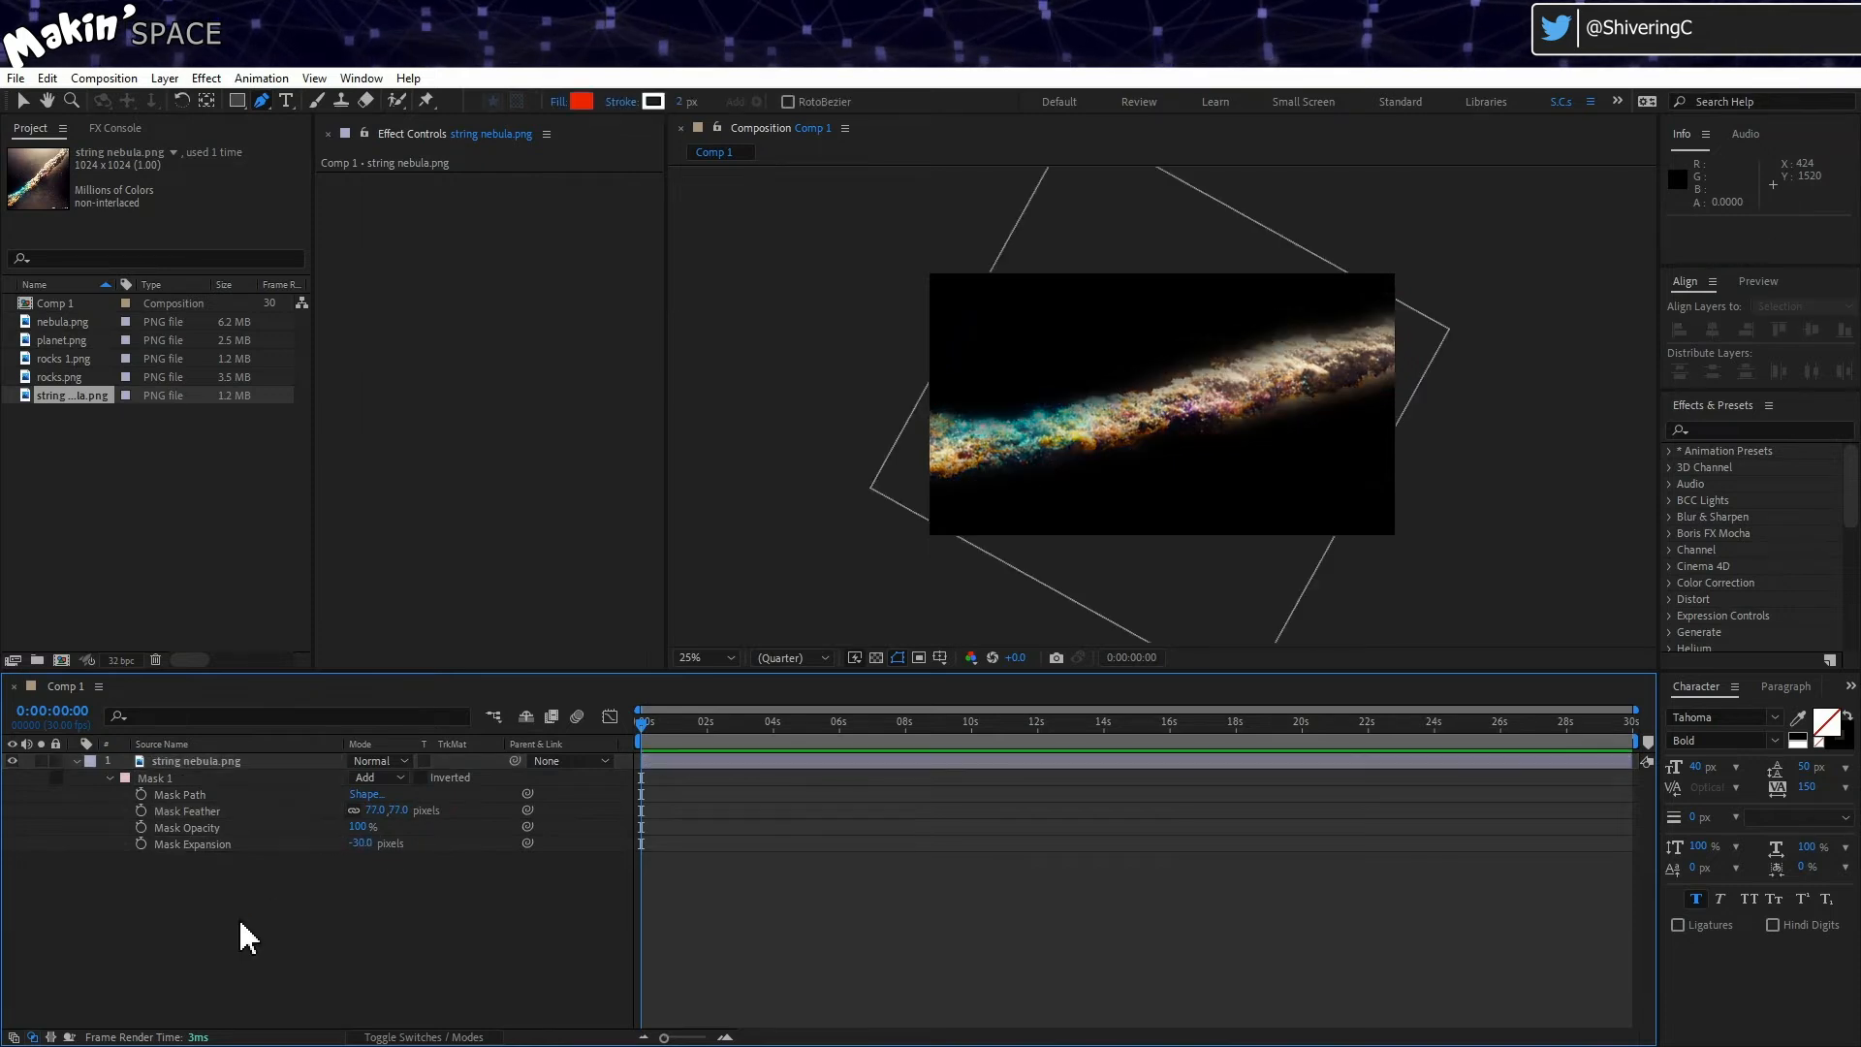
key("period")
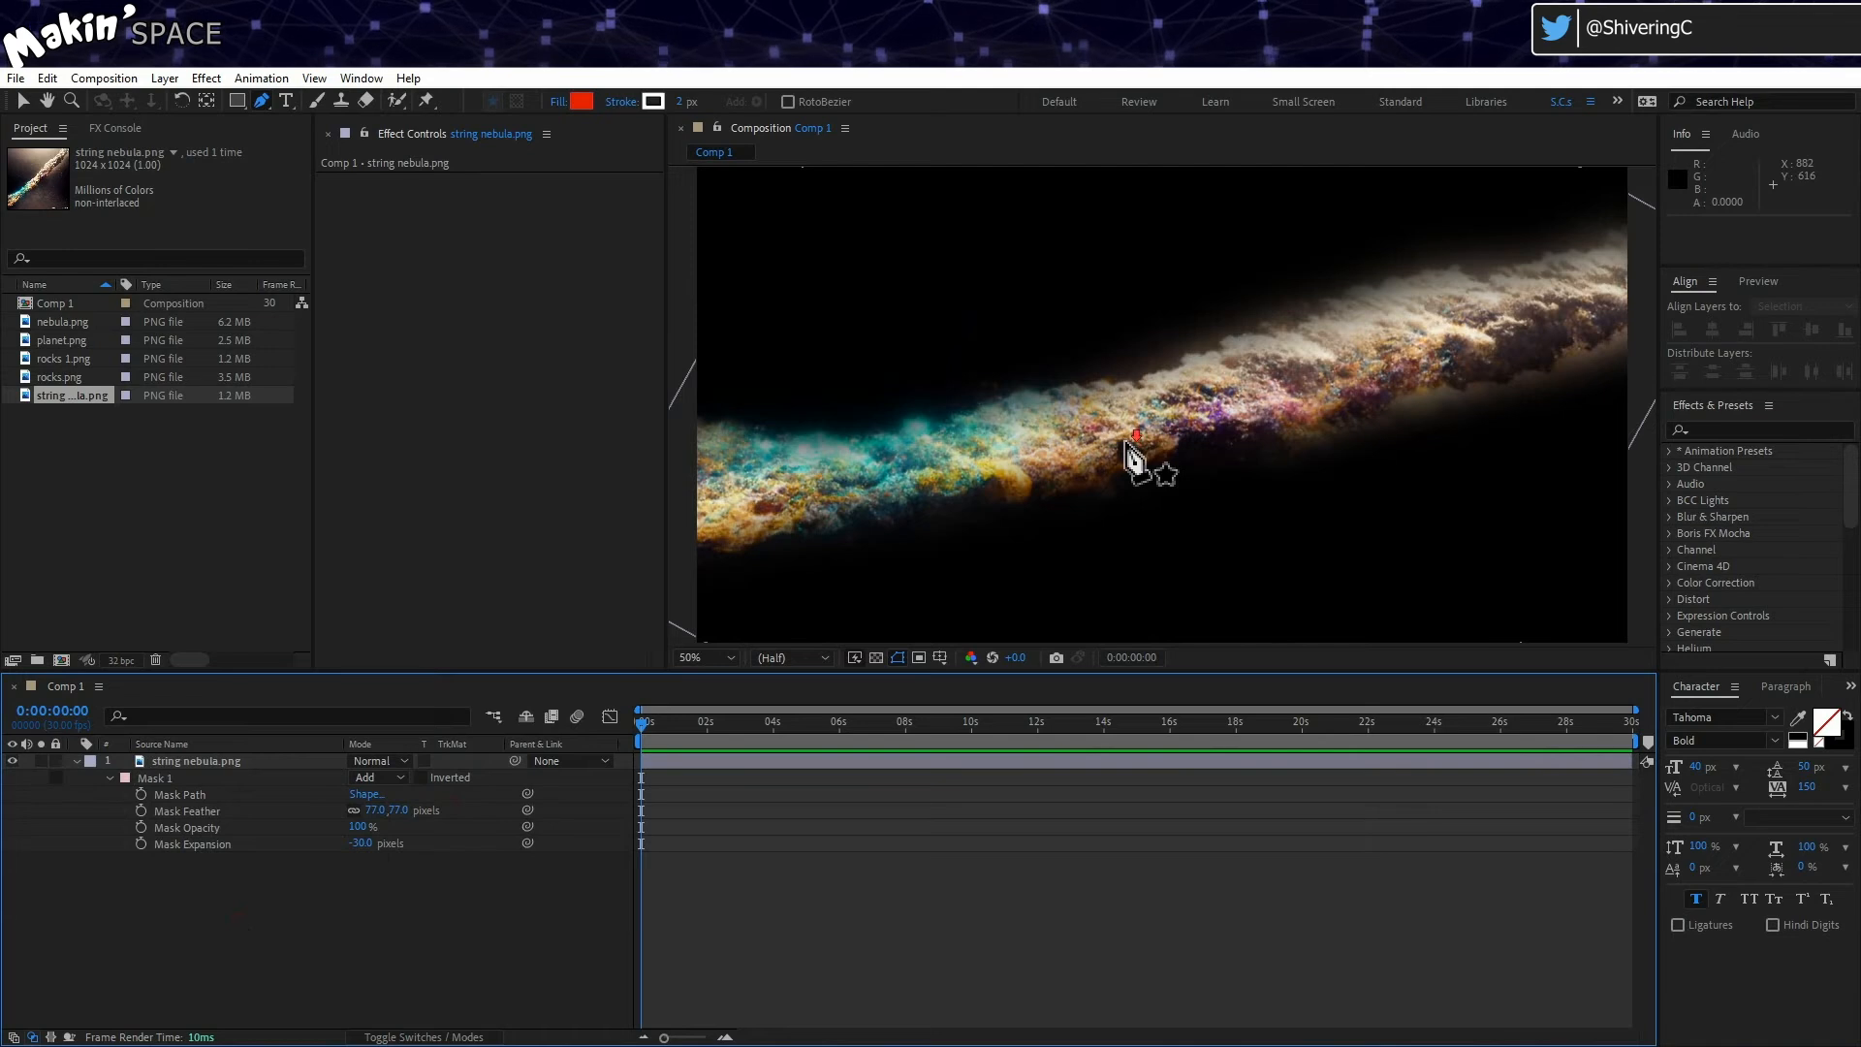
key("comma")
Step: Widen the right end of the nebula mask by moving its lower and upper vertices outward into an irregular outline
left_click(18, 100)
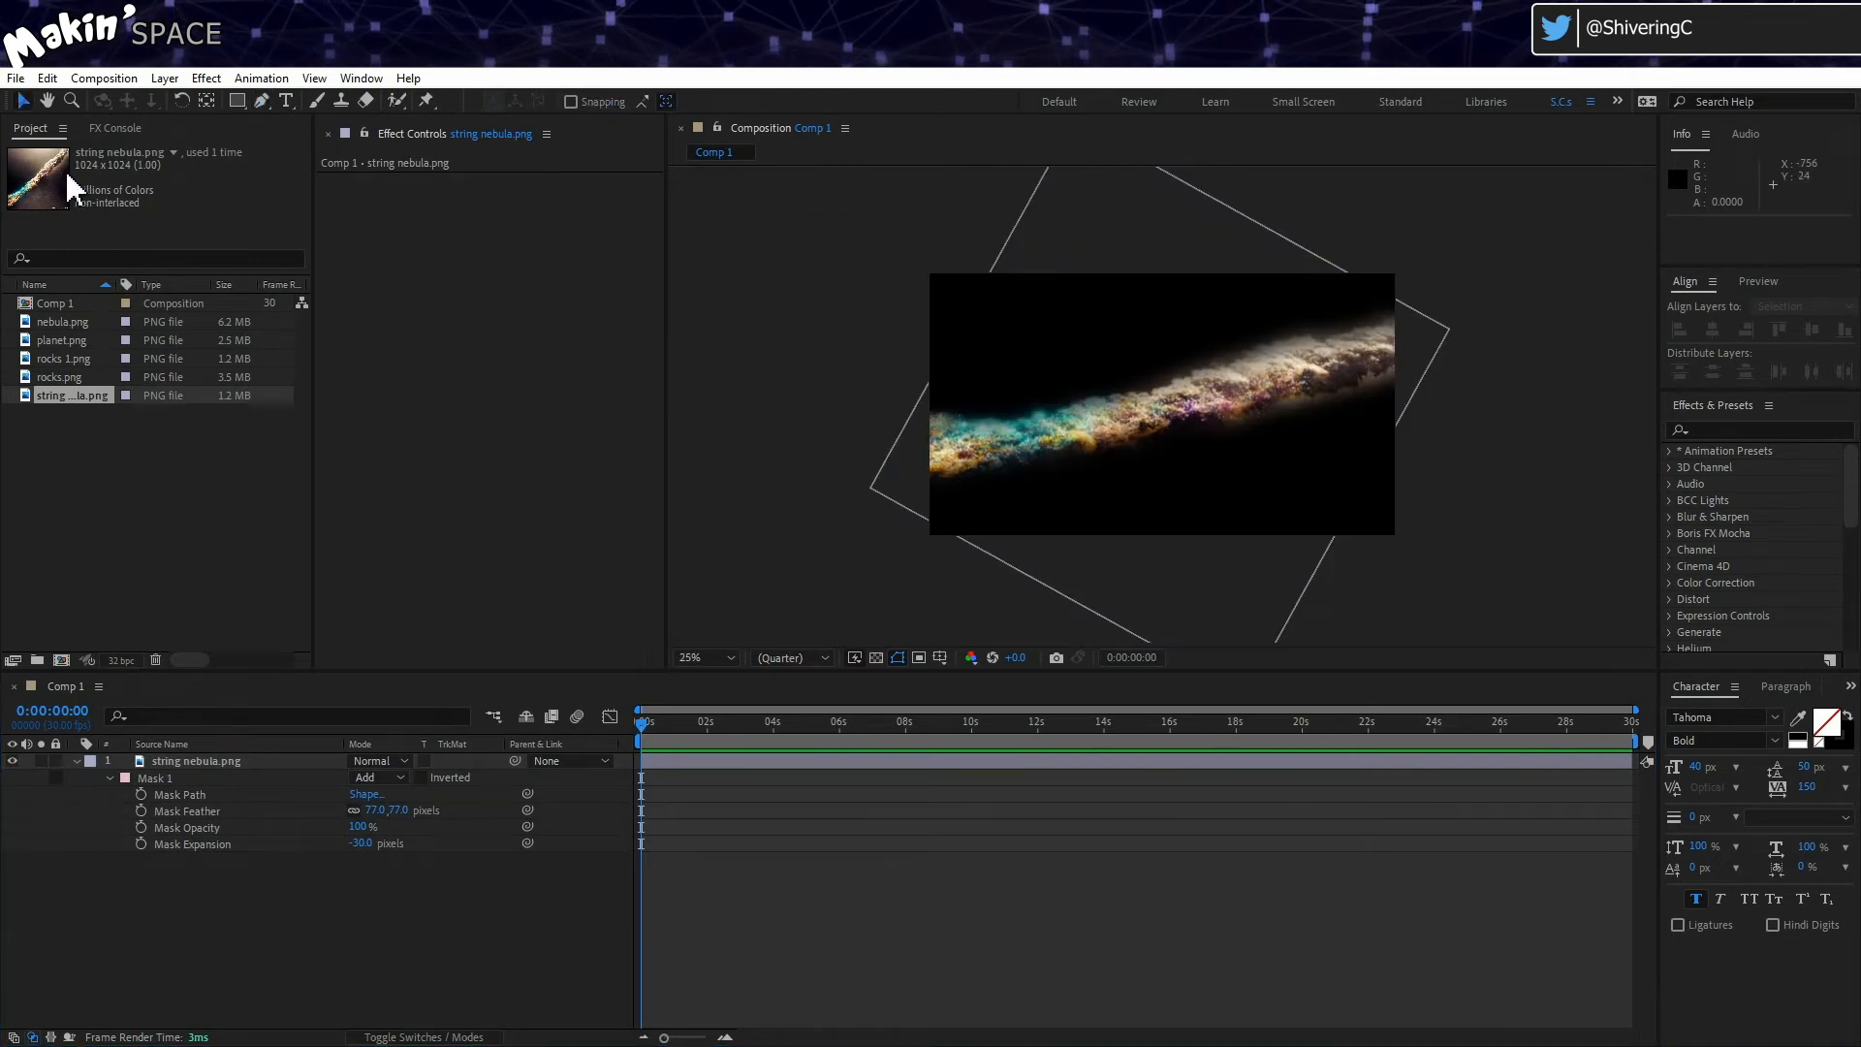
left_click(156, 780)
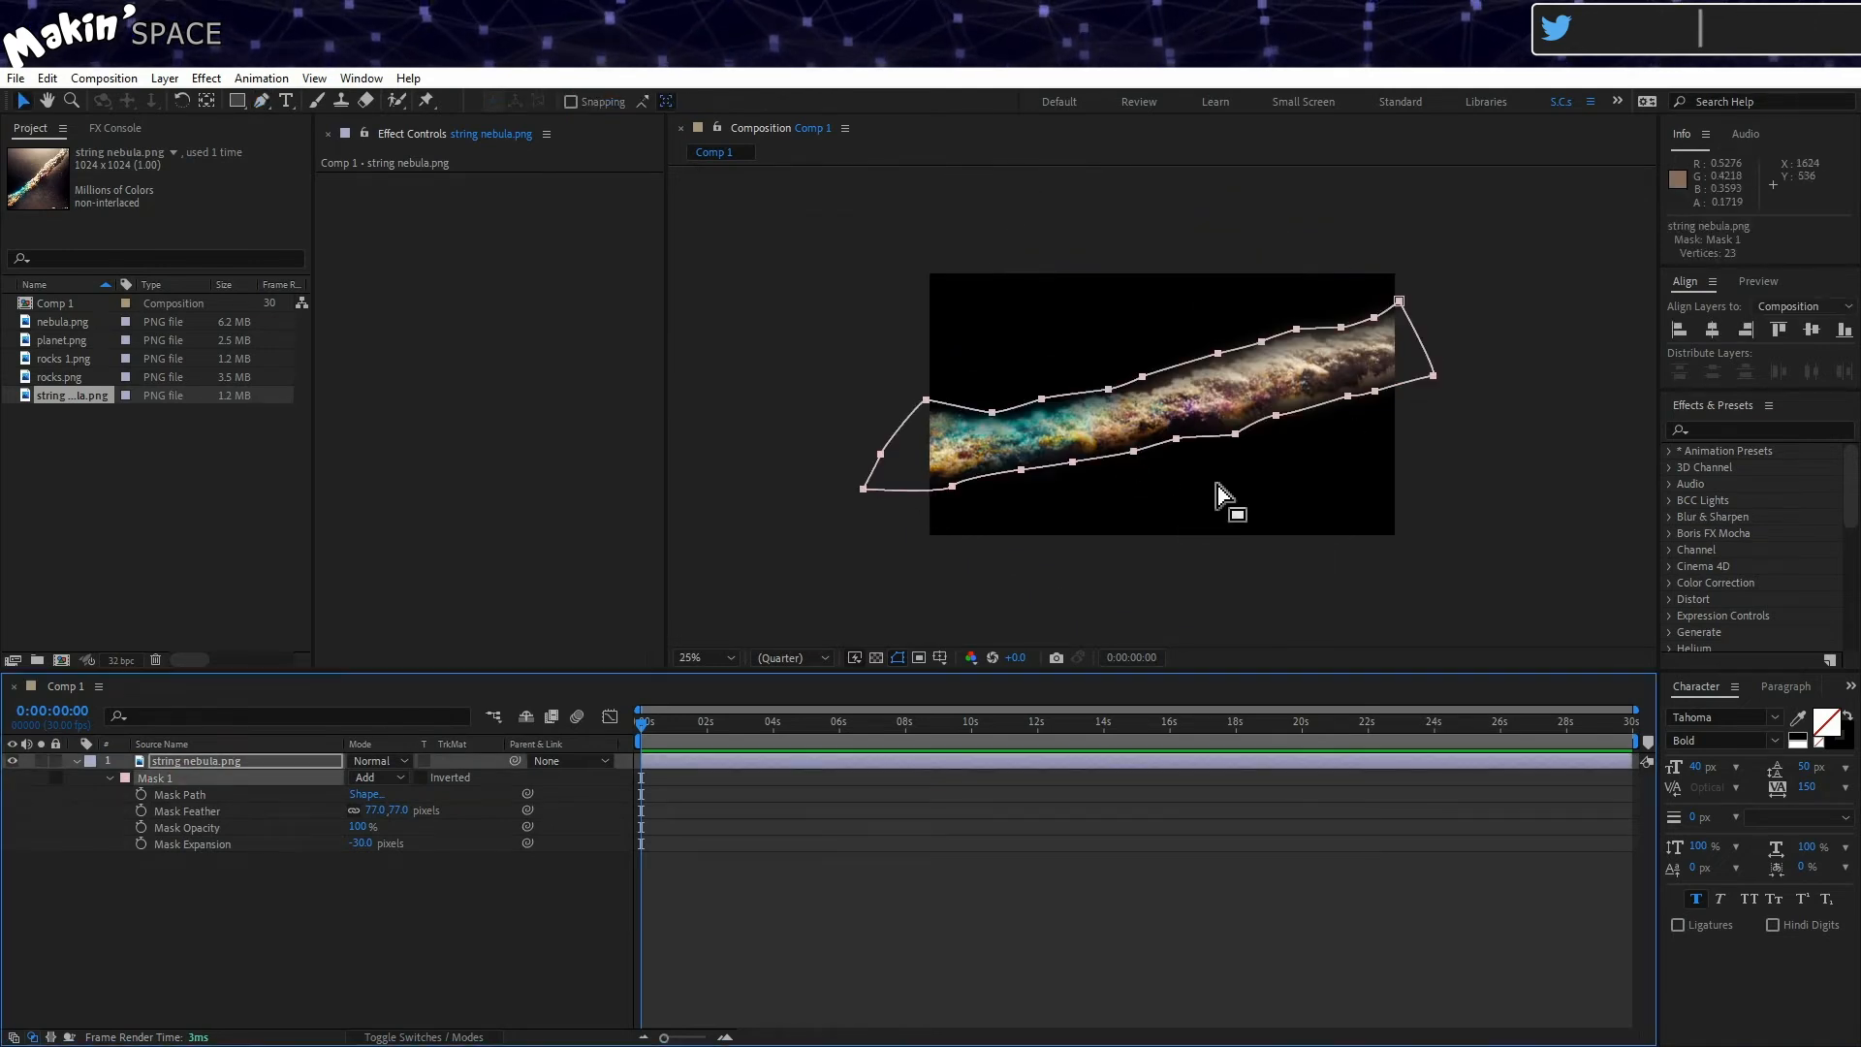
left_click_drag(1348, 396, 1422, 412)
left_click(1350, 411)
mouse_move(1279, 418)
left_mouse_down()
mouse_move(1281, 438)
mouse_move(1227, 436)
mouse_move(1297, 446)
left_mouse_up()
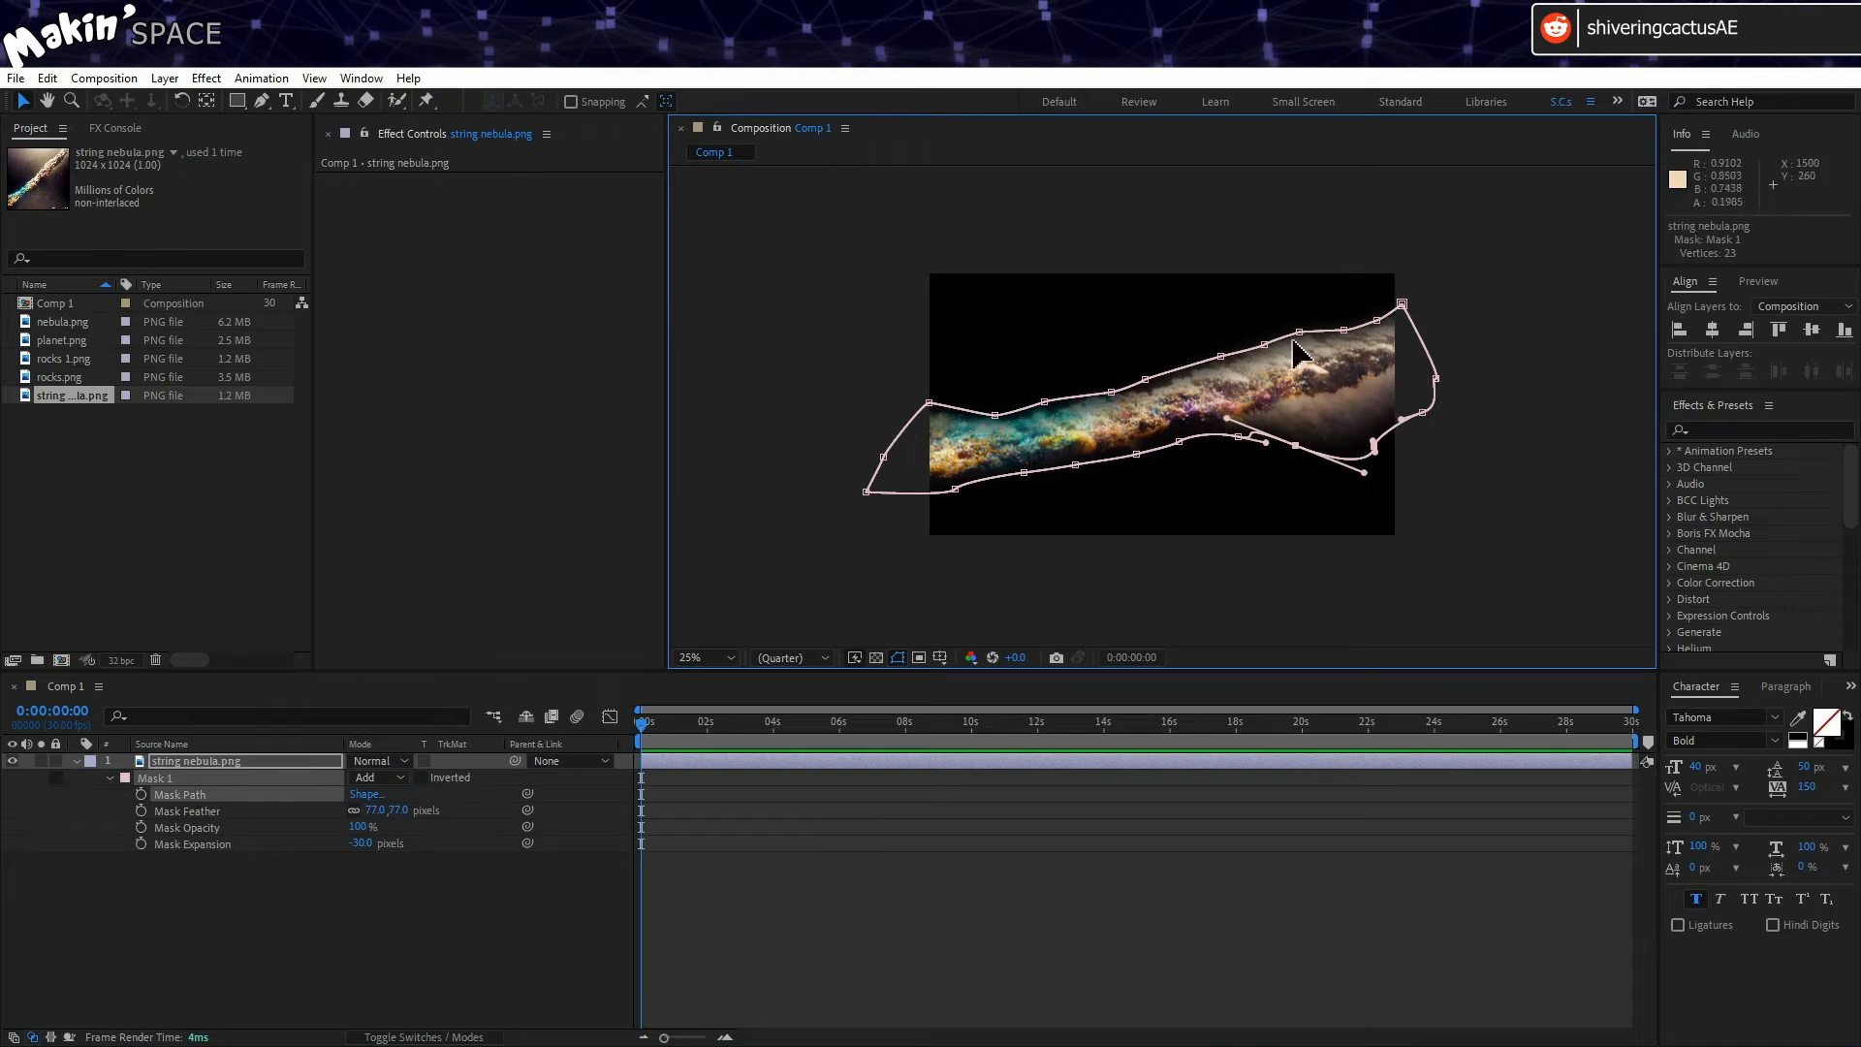
left_click_drag(1300, 331, 1382, 291)
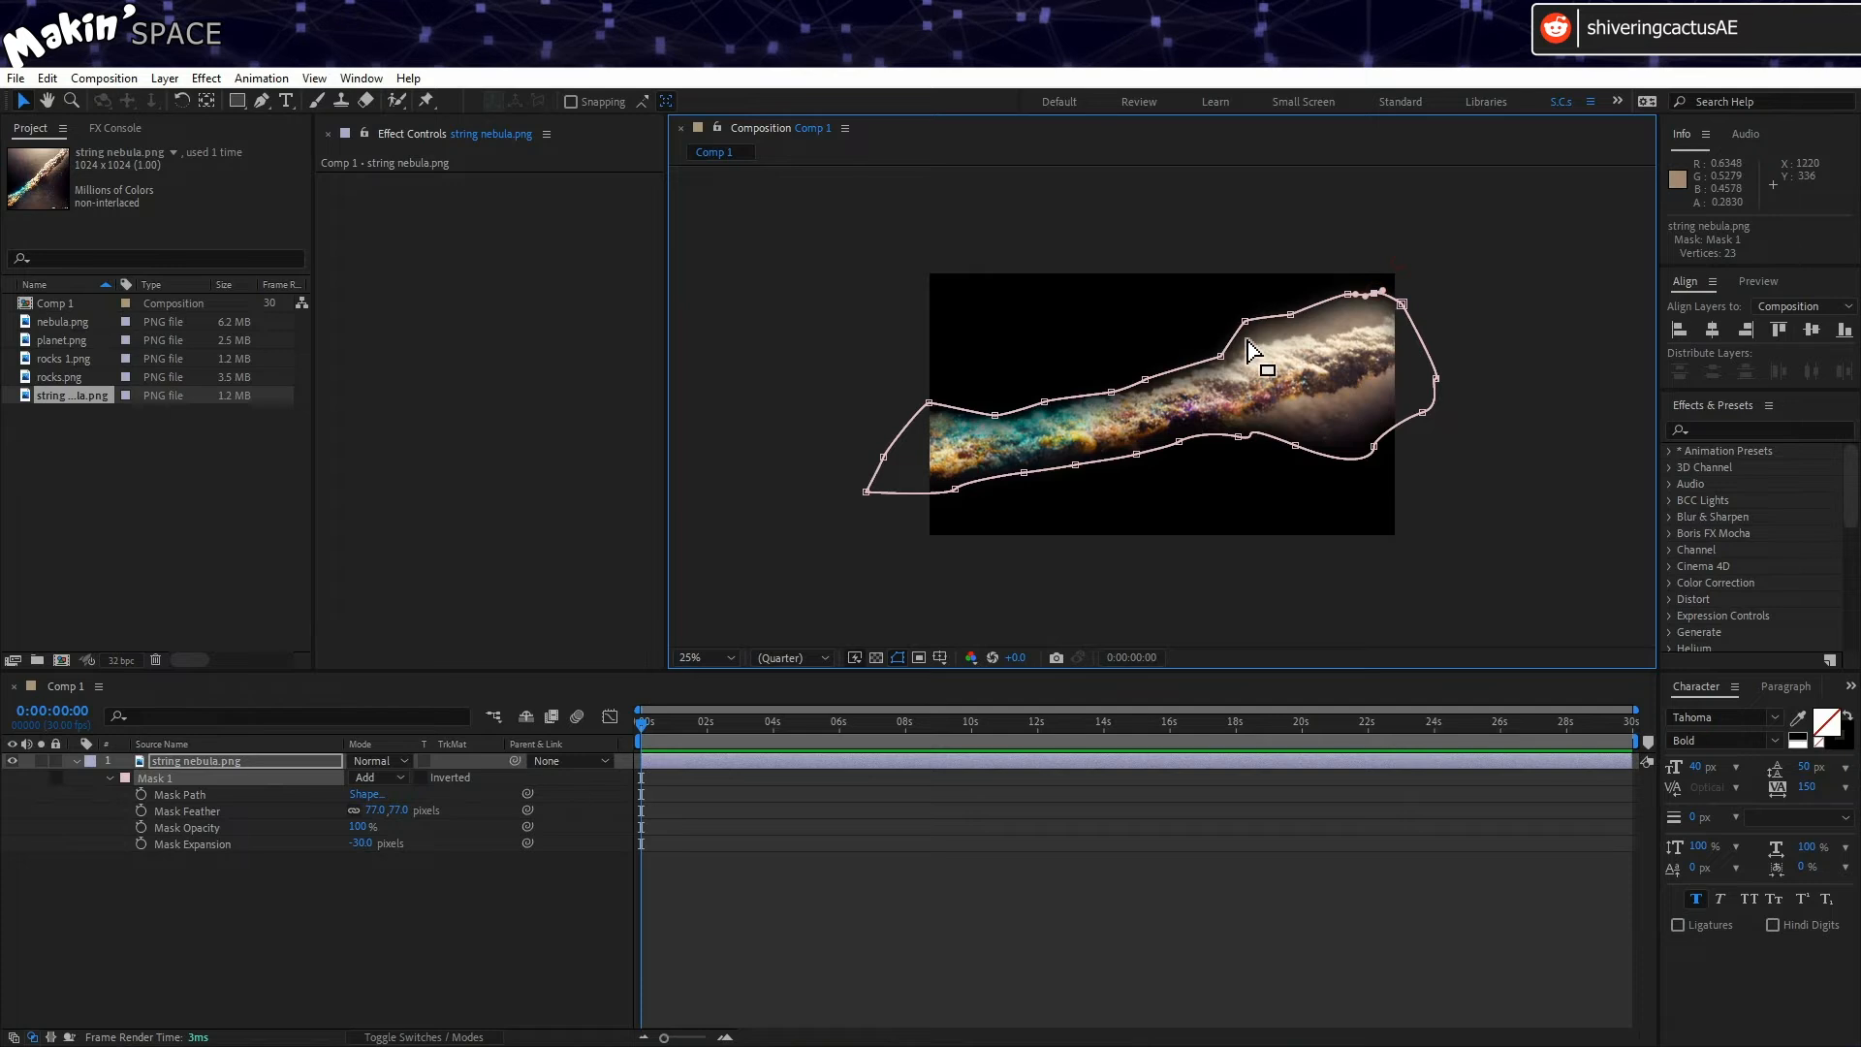
left_click(386, 909)
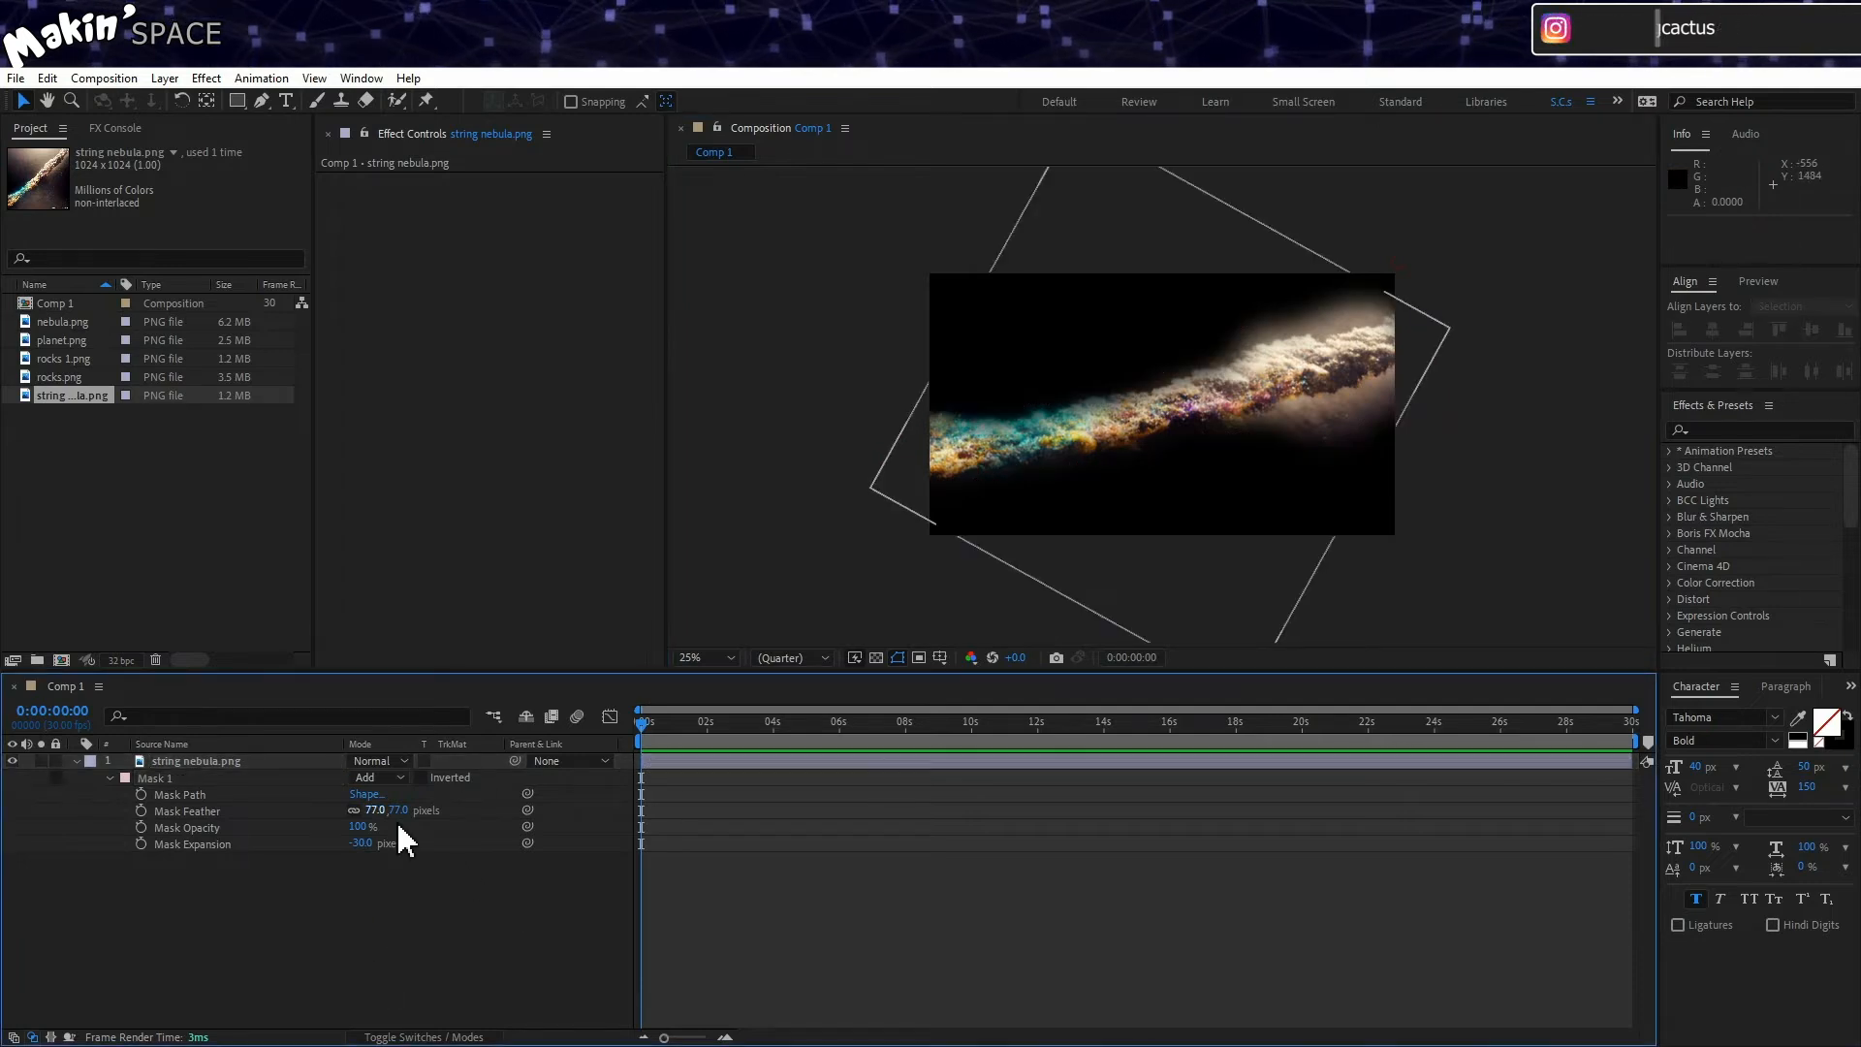
Step: Set the nebula mask feather to 187 pixels and move vertices on the mask's upper edge
left_click_drag(384, 810, 498, 814)
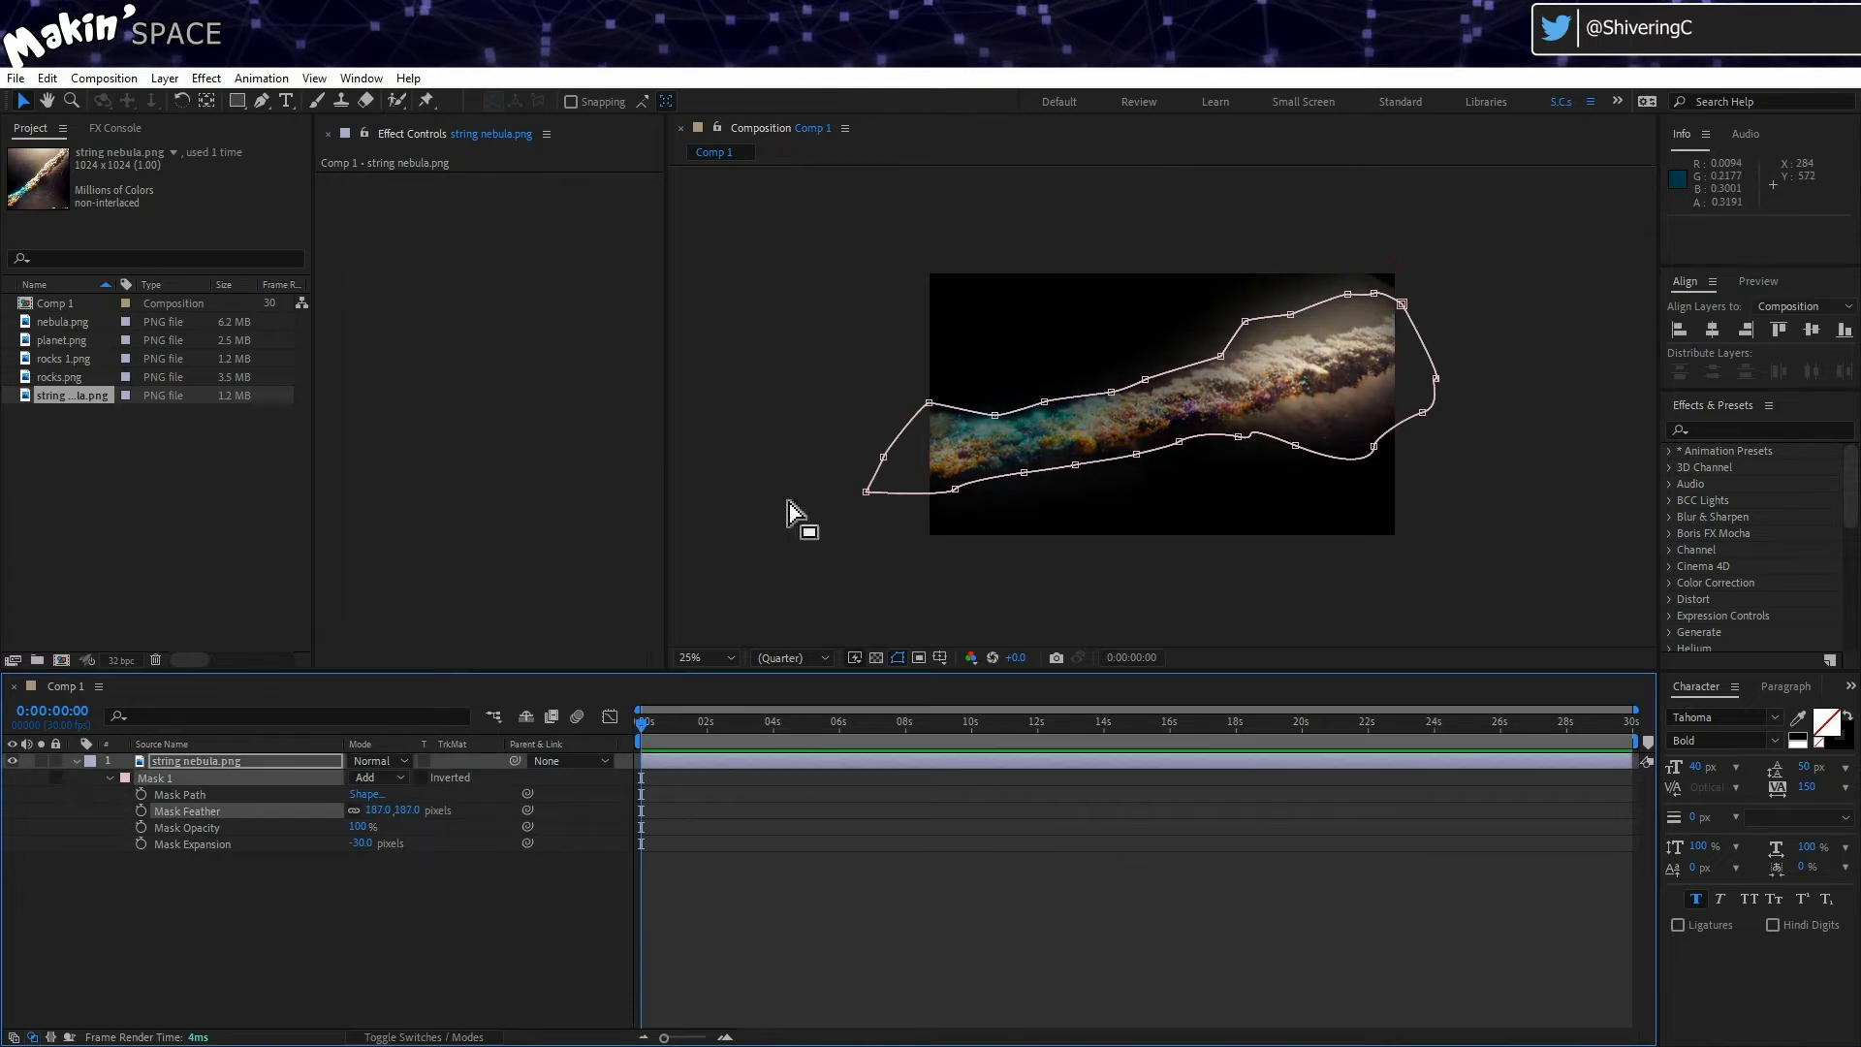
left_click_drag(994, 415, 1217, 353)
left_click(242, 905)
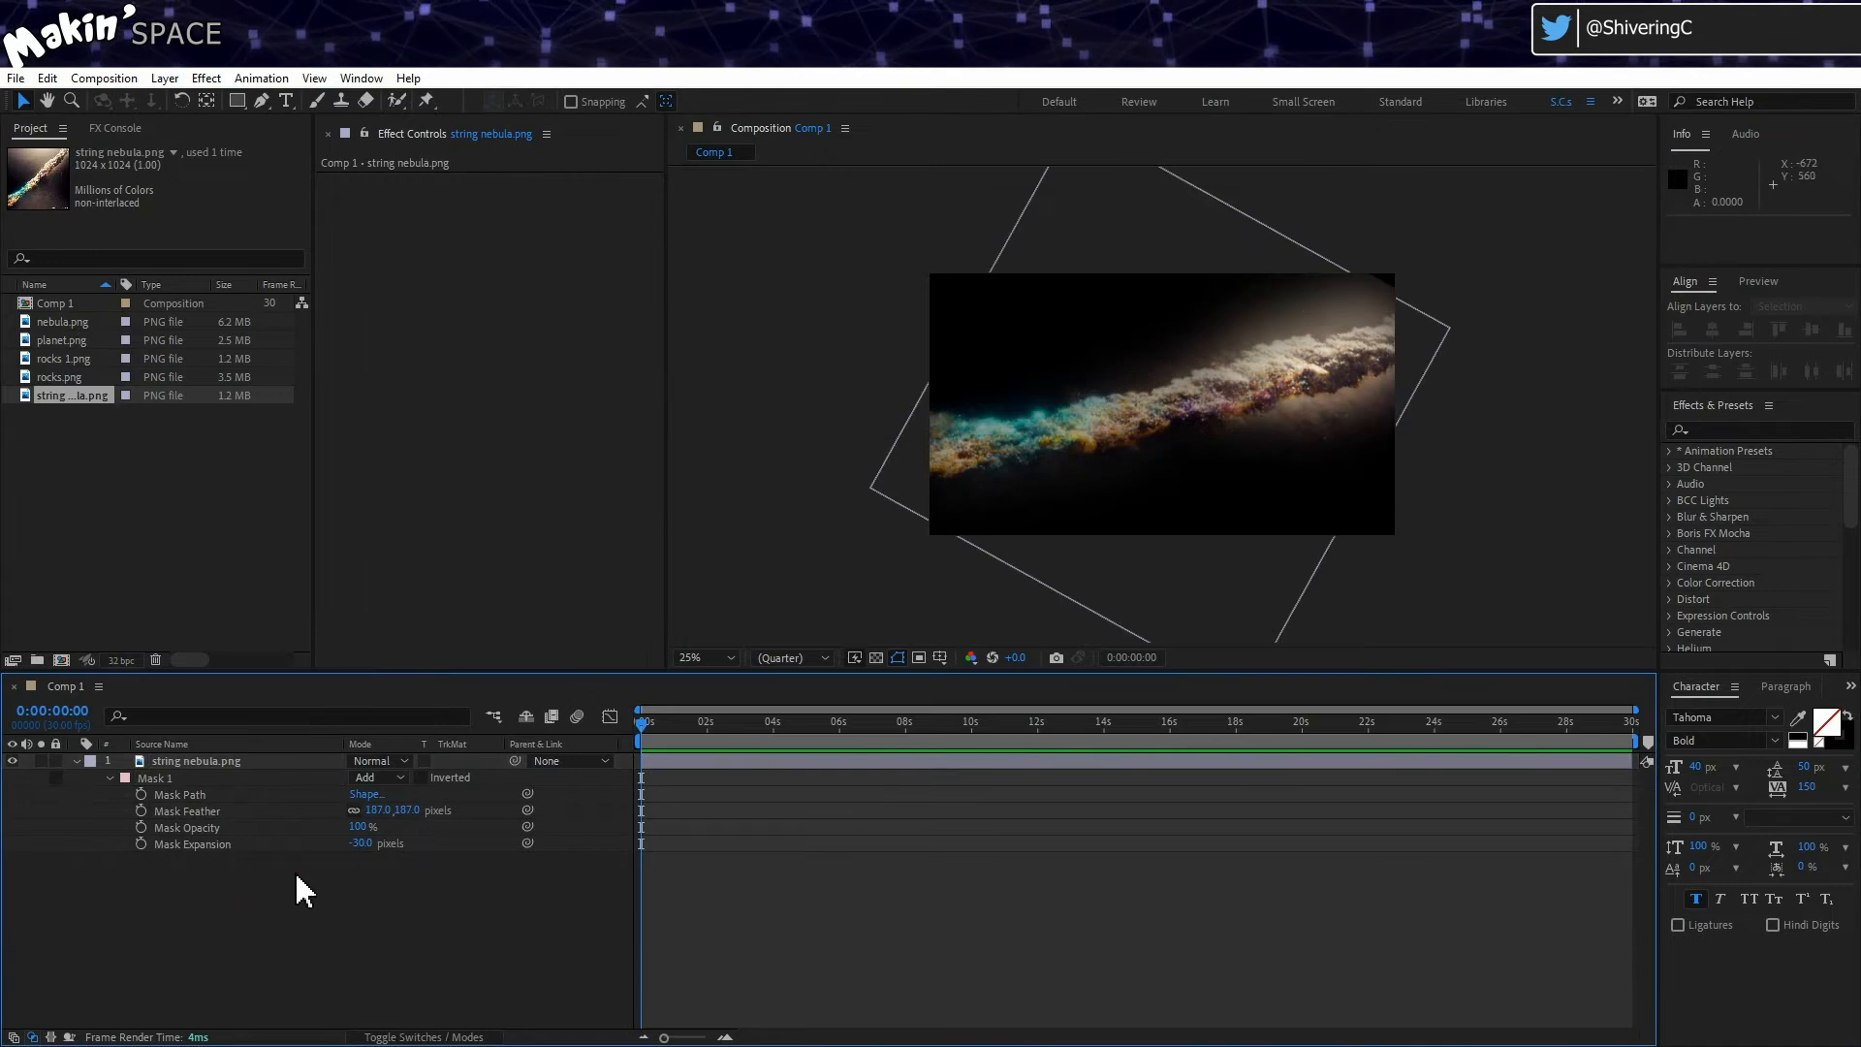
Step: Add planet.png as a layer above the string nebula and lock the string nebula layer
left_click(70, 341)
left_click_drag(68, 334, 135, 775)
left_click(77, 778)
left_click(55, 776)
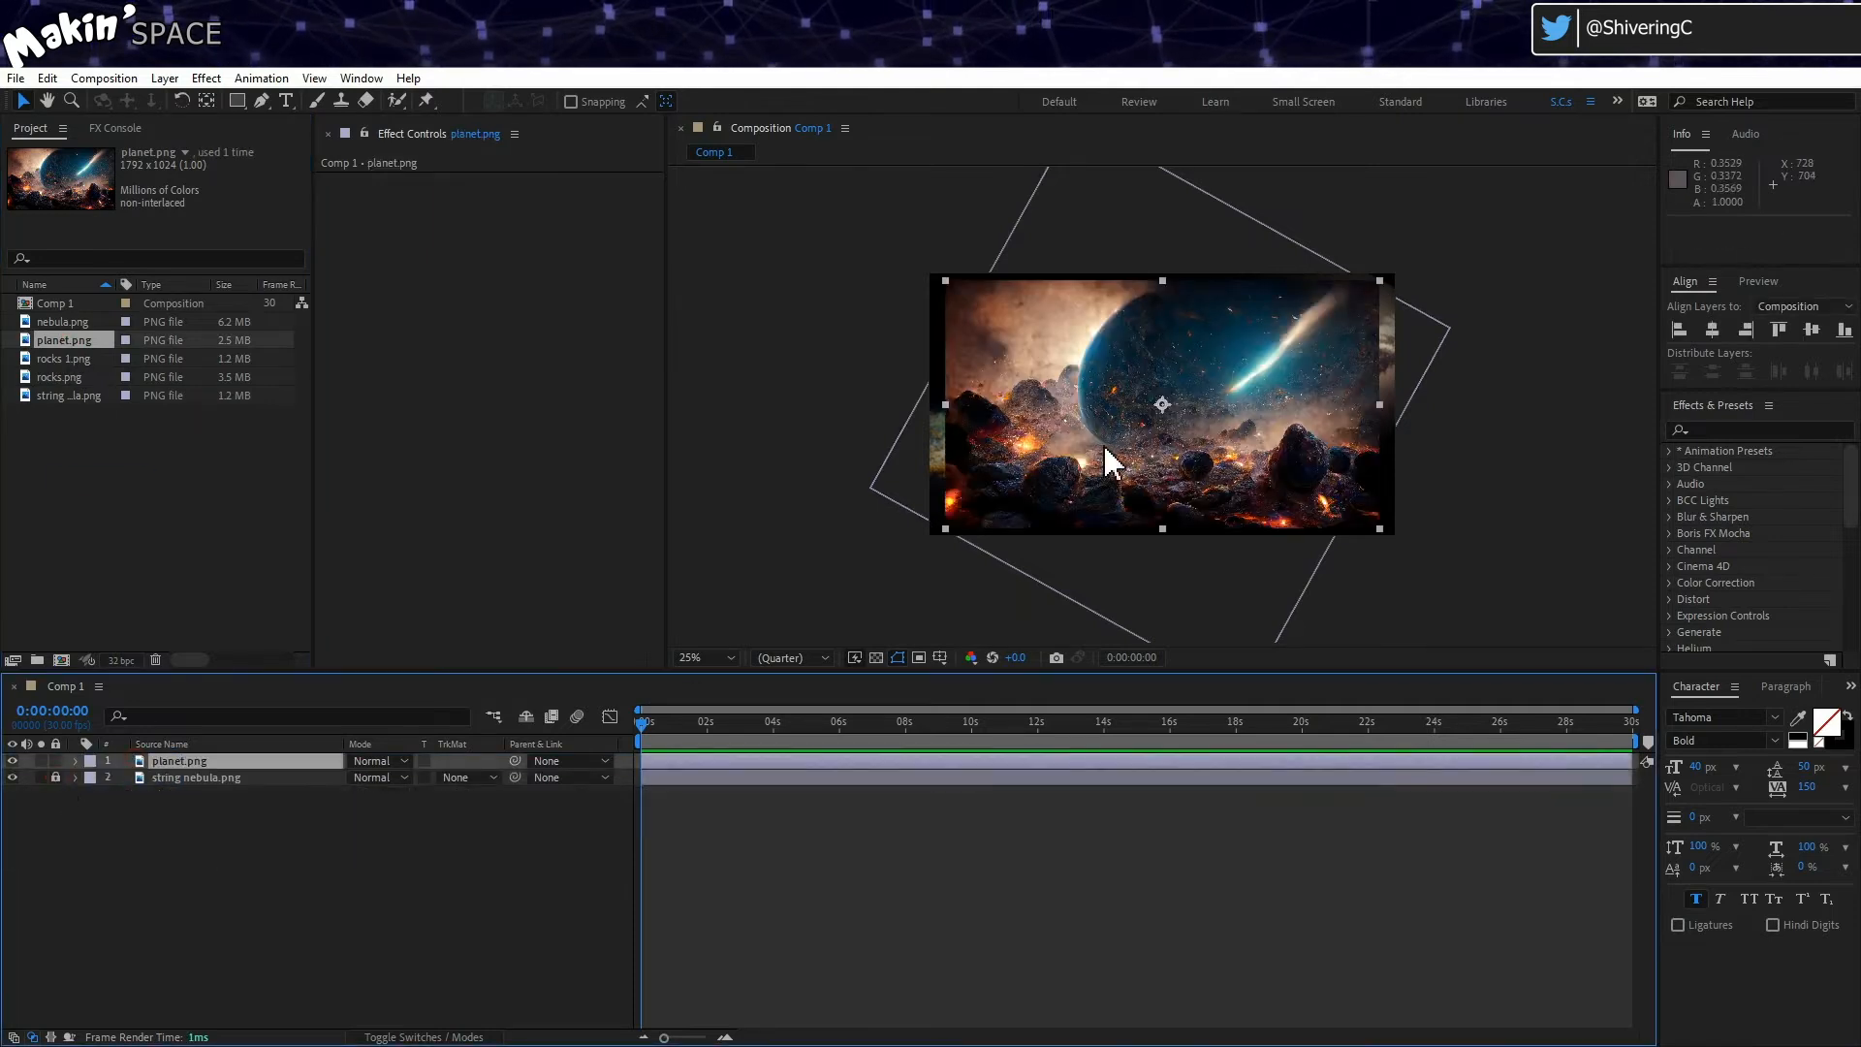
Step: Preview rocks.png and use it to replace the planet.png layer above the string nebula
key("period")
key("period")
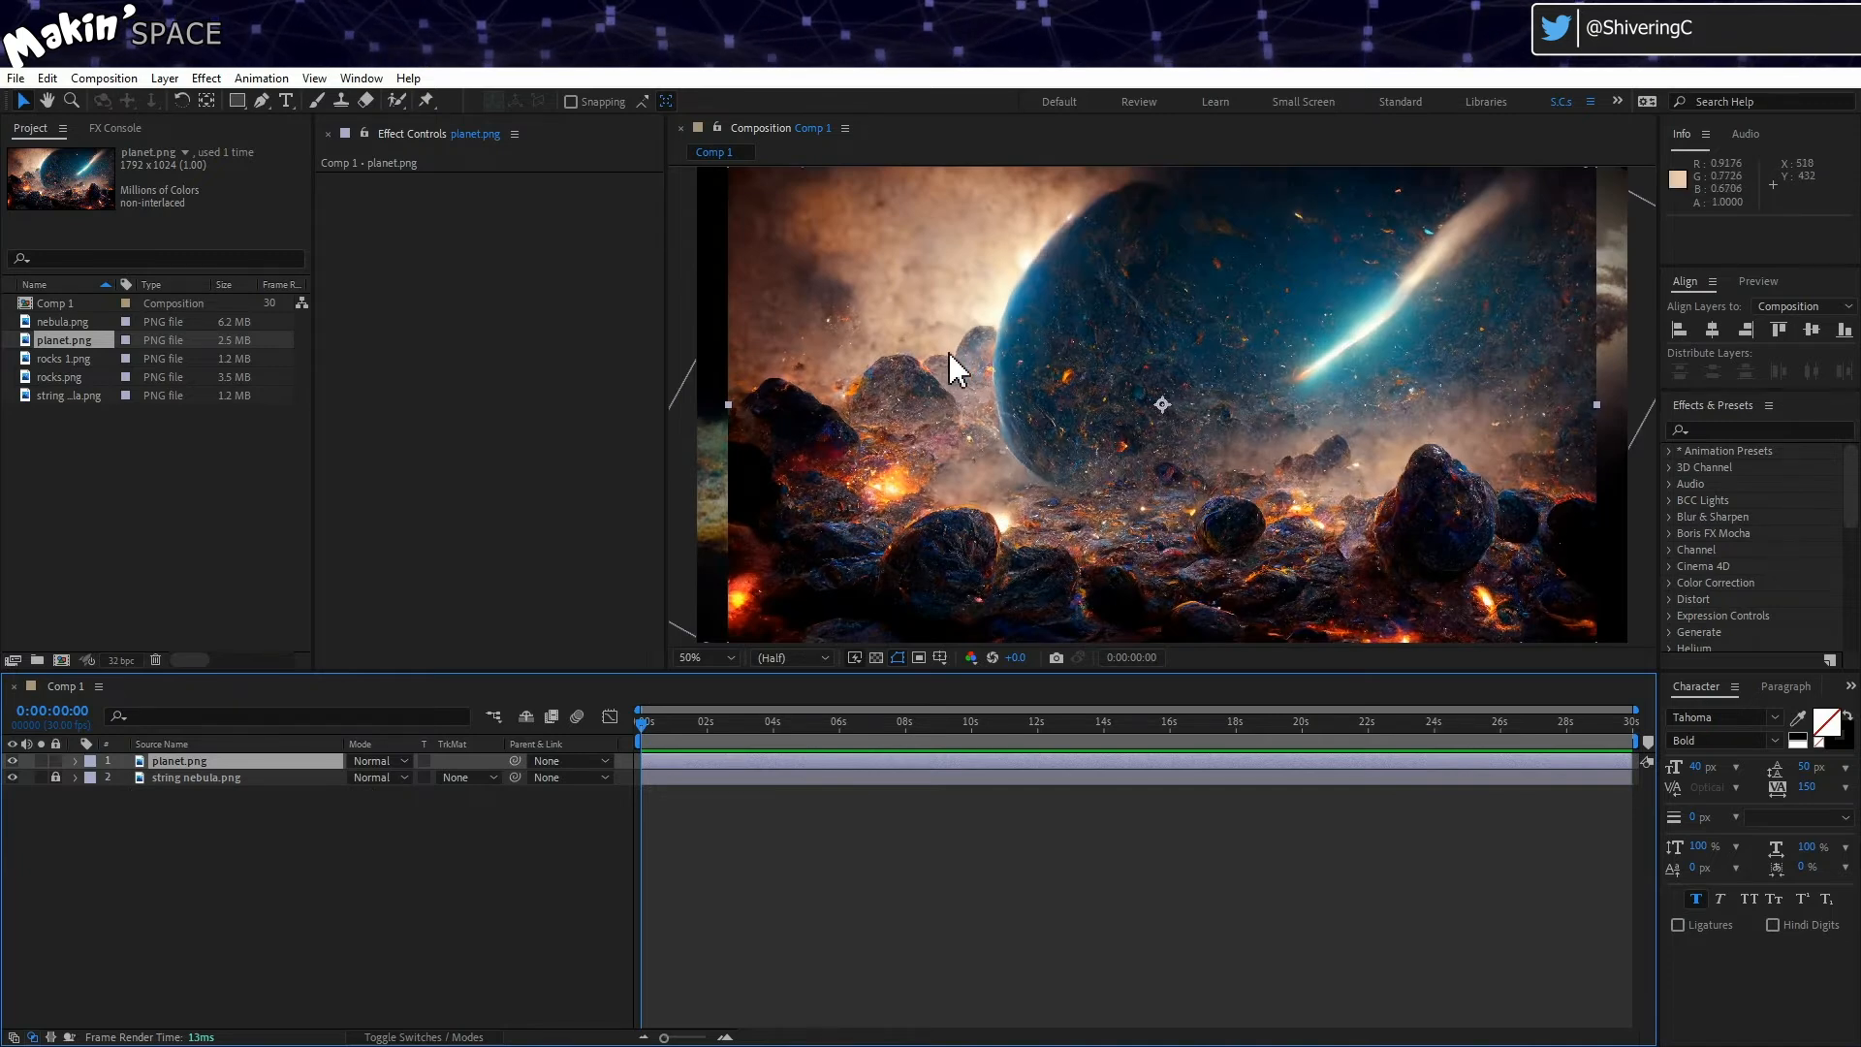
left_click(62, 376)
double_click(68, 370)
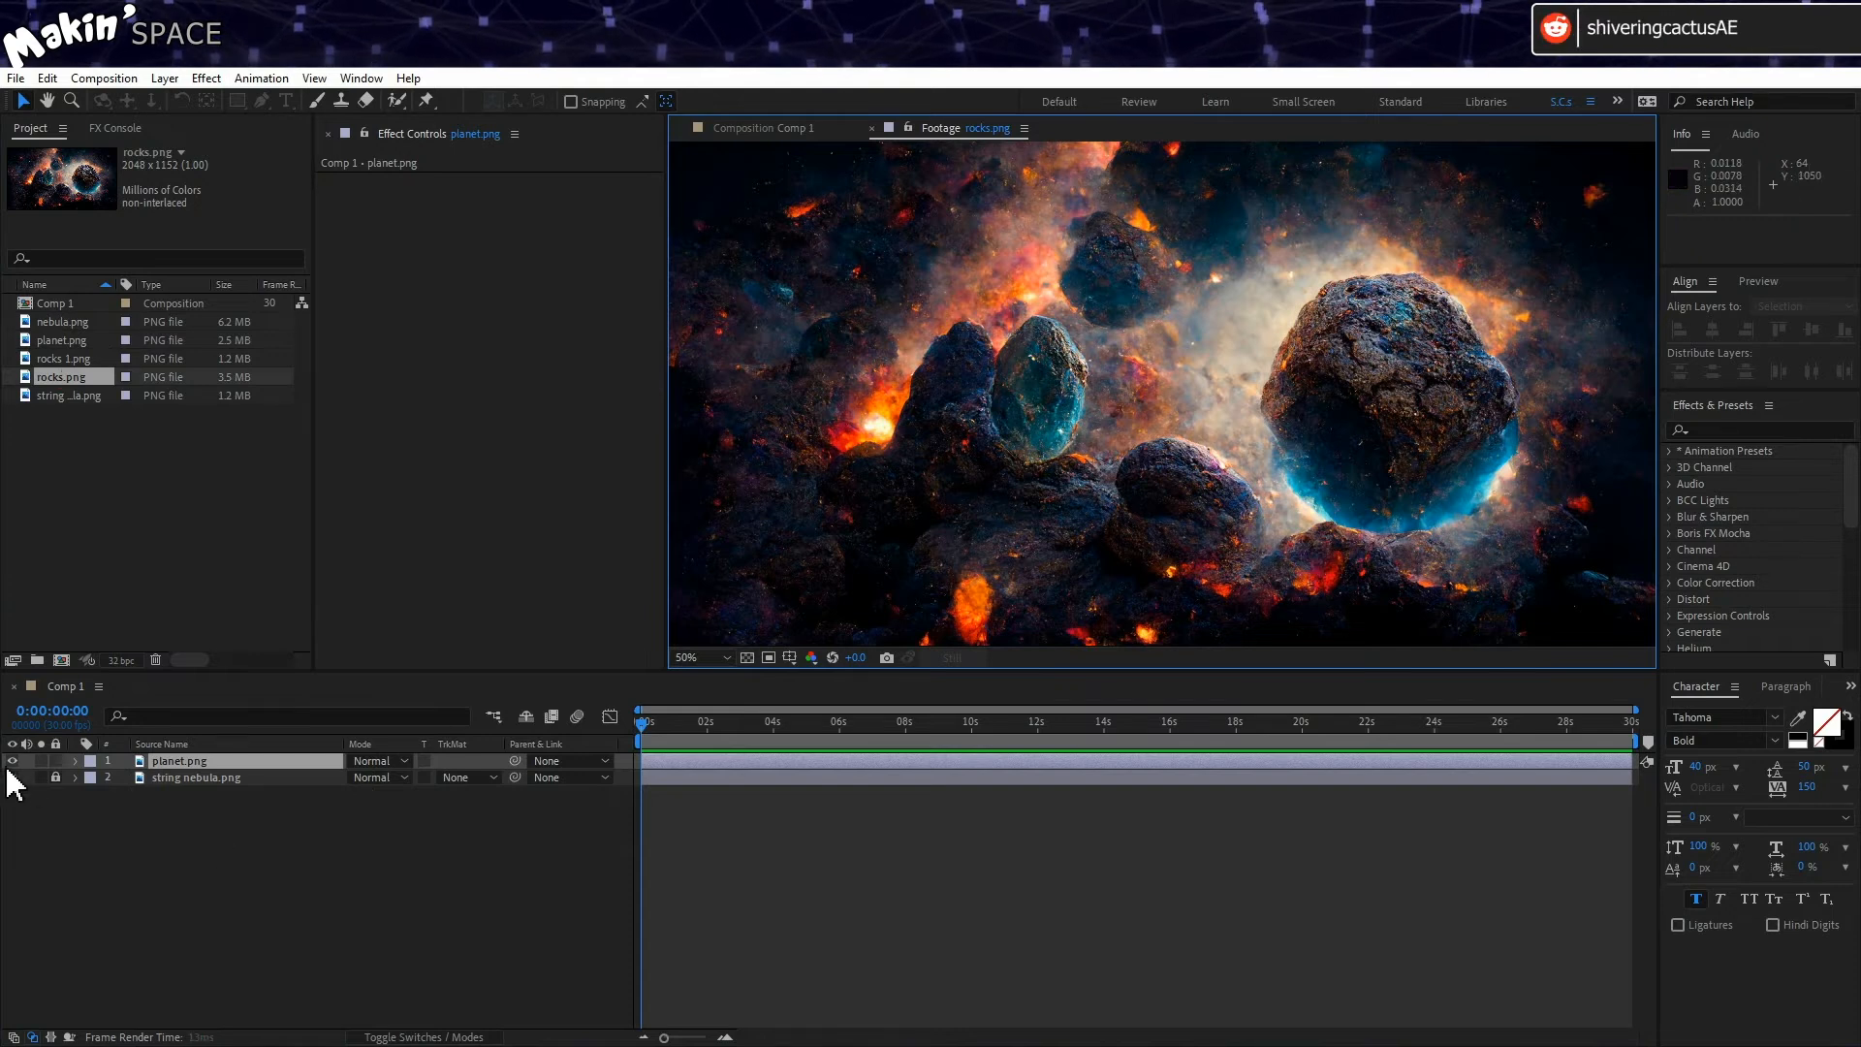
left_click(872, 128)
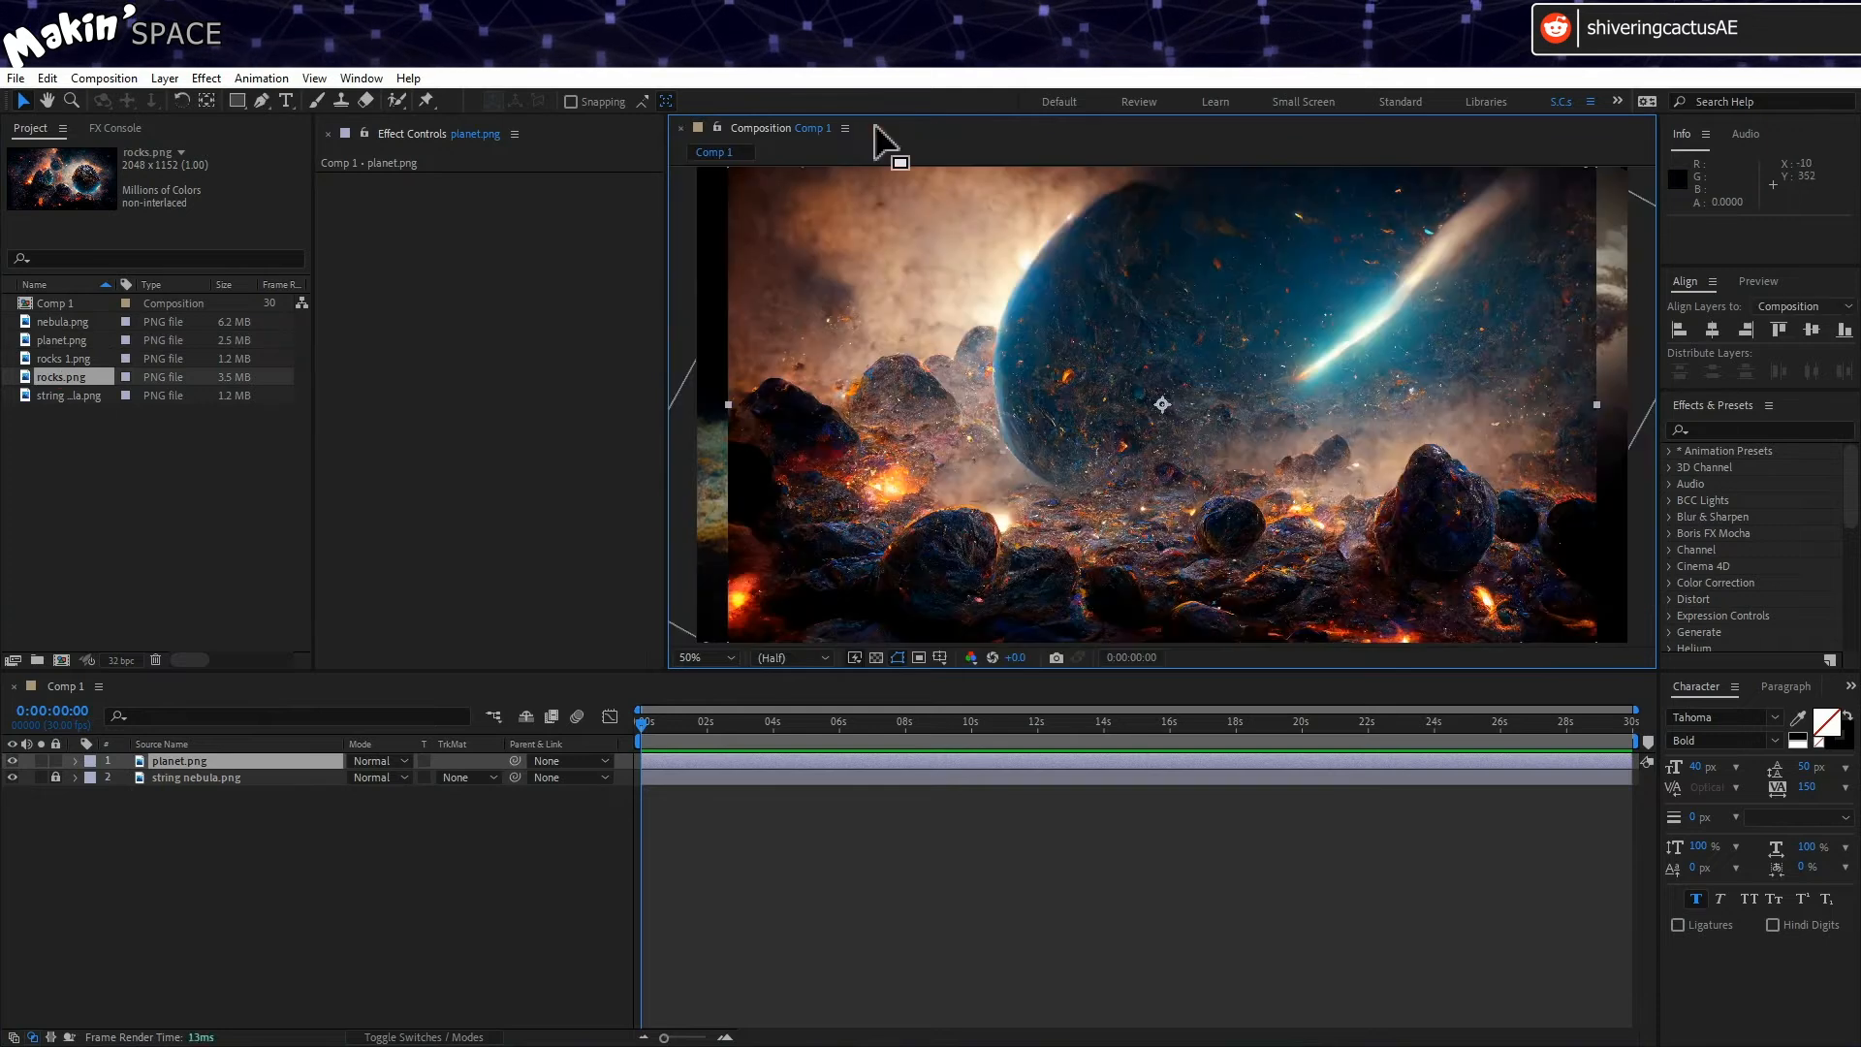
left_click(254, 762)
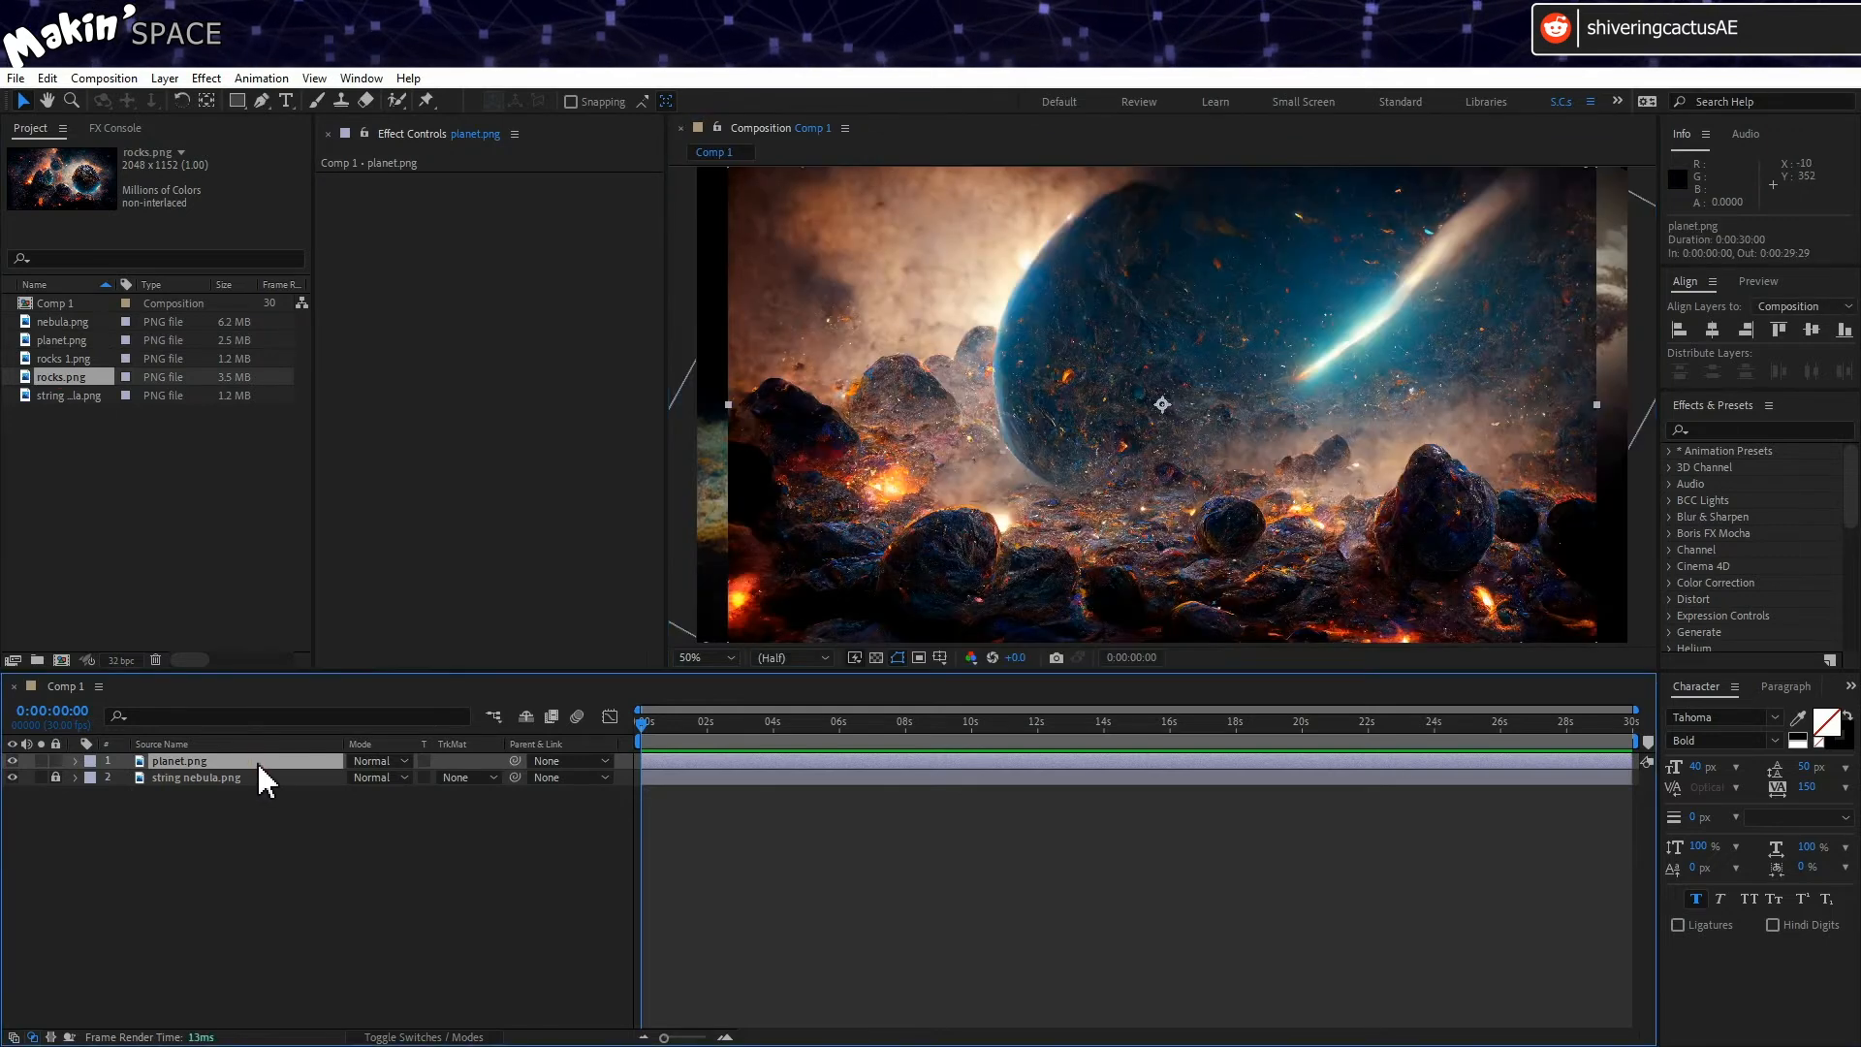
key("Delete")
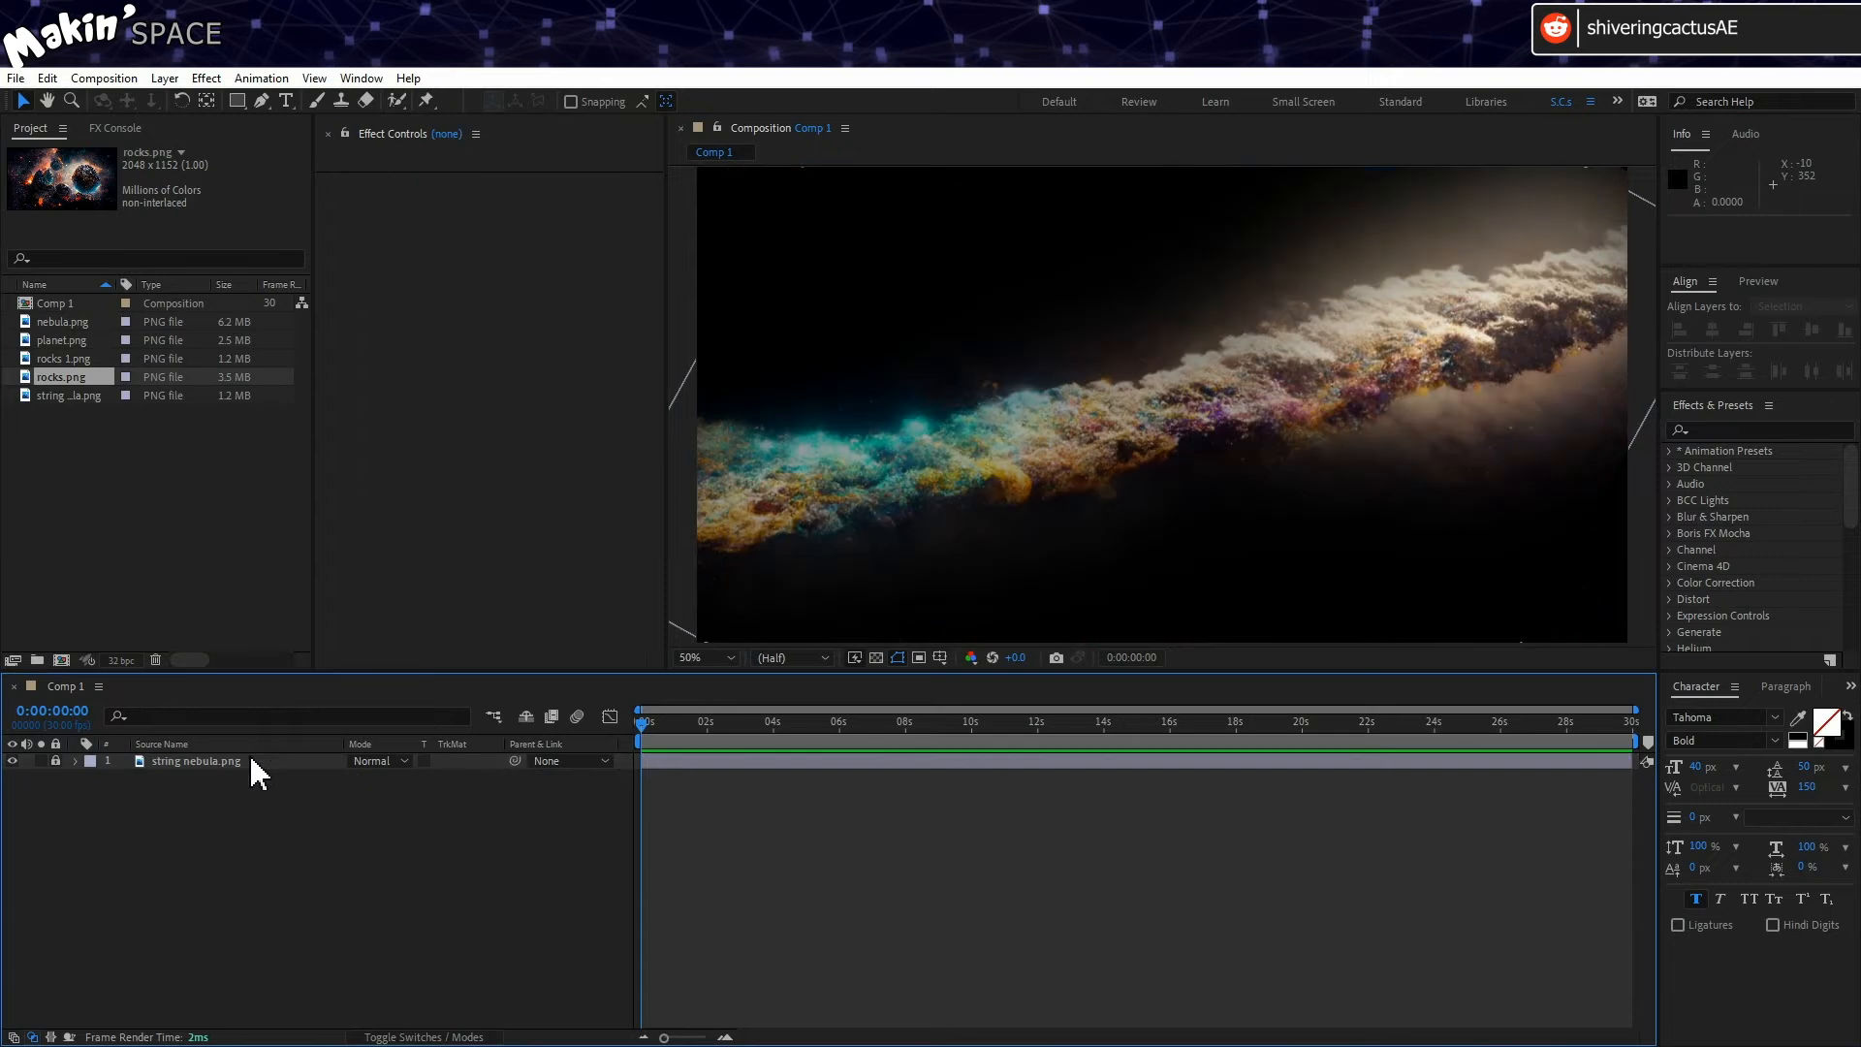
left_click_drag(81, 380, 109, 758)
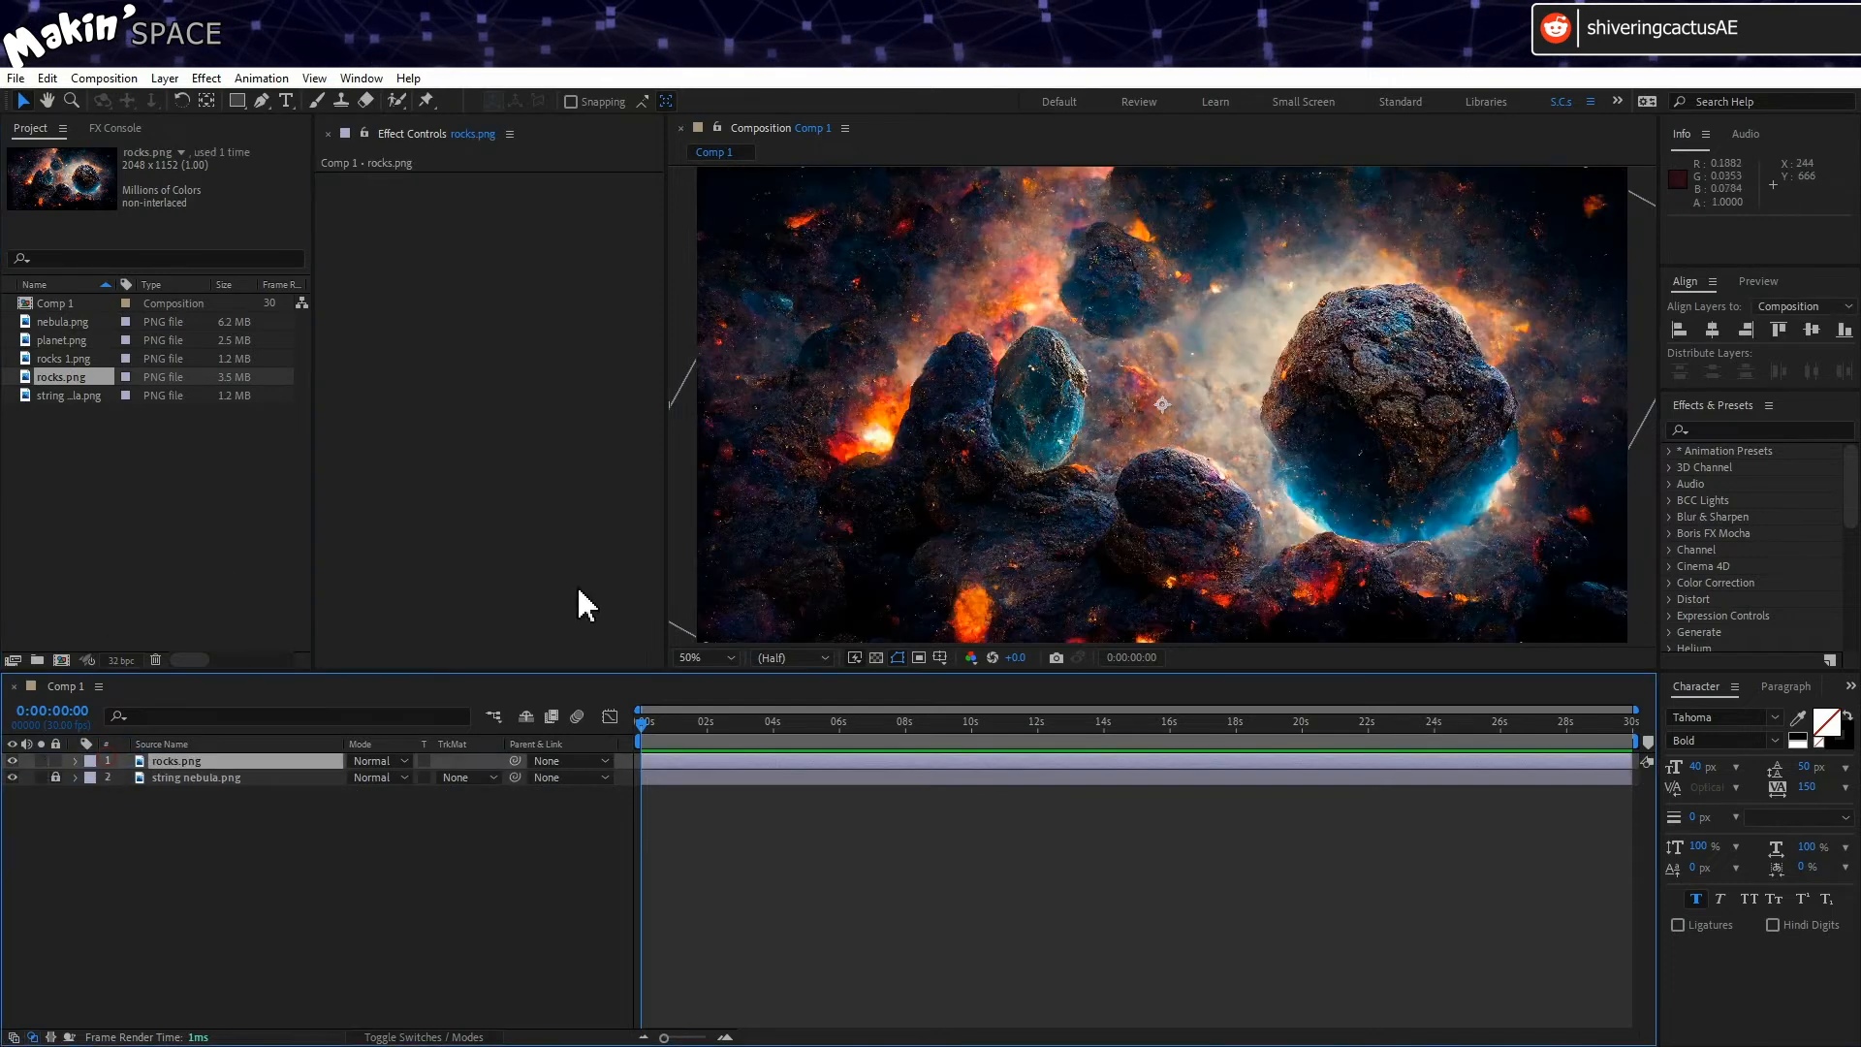
Step: Begin a Pen mask on rocks.png above the large asteroid, curving down its left side to the foreground rock
left_click(262, 101)
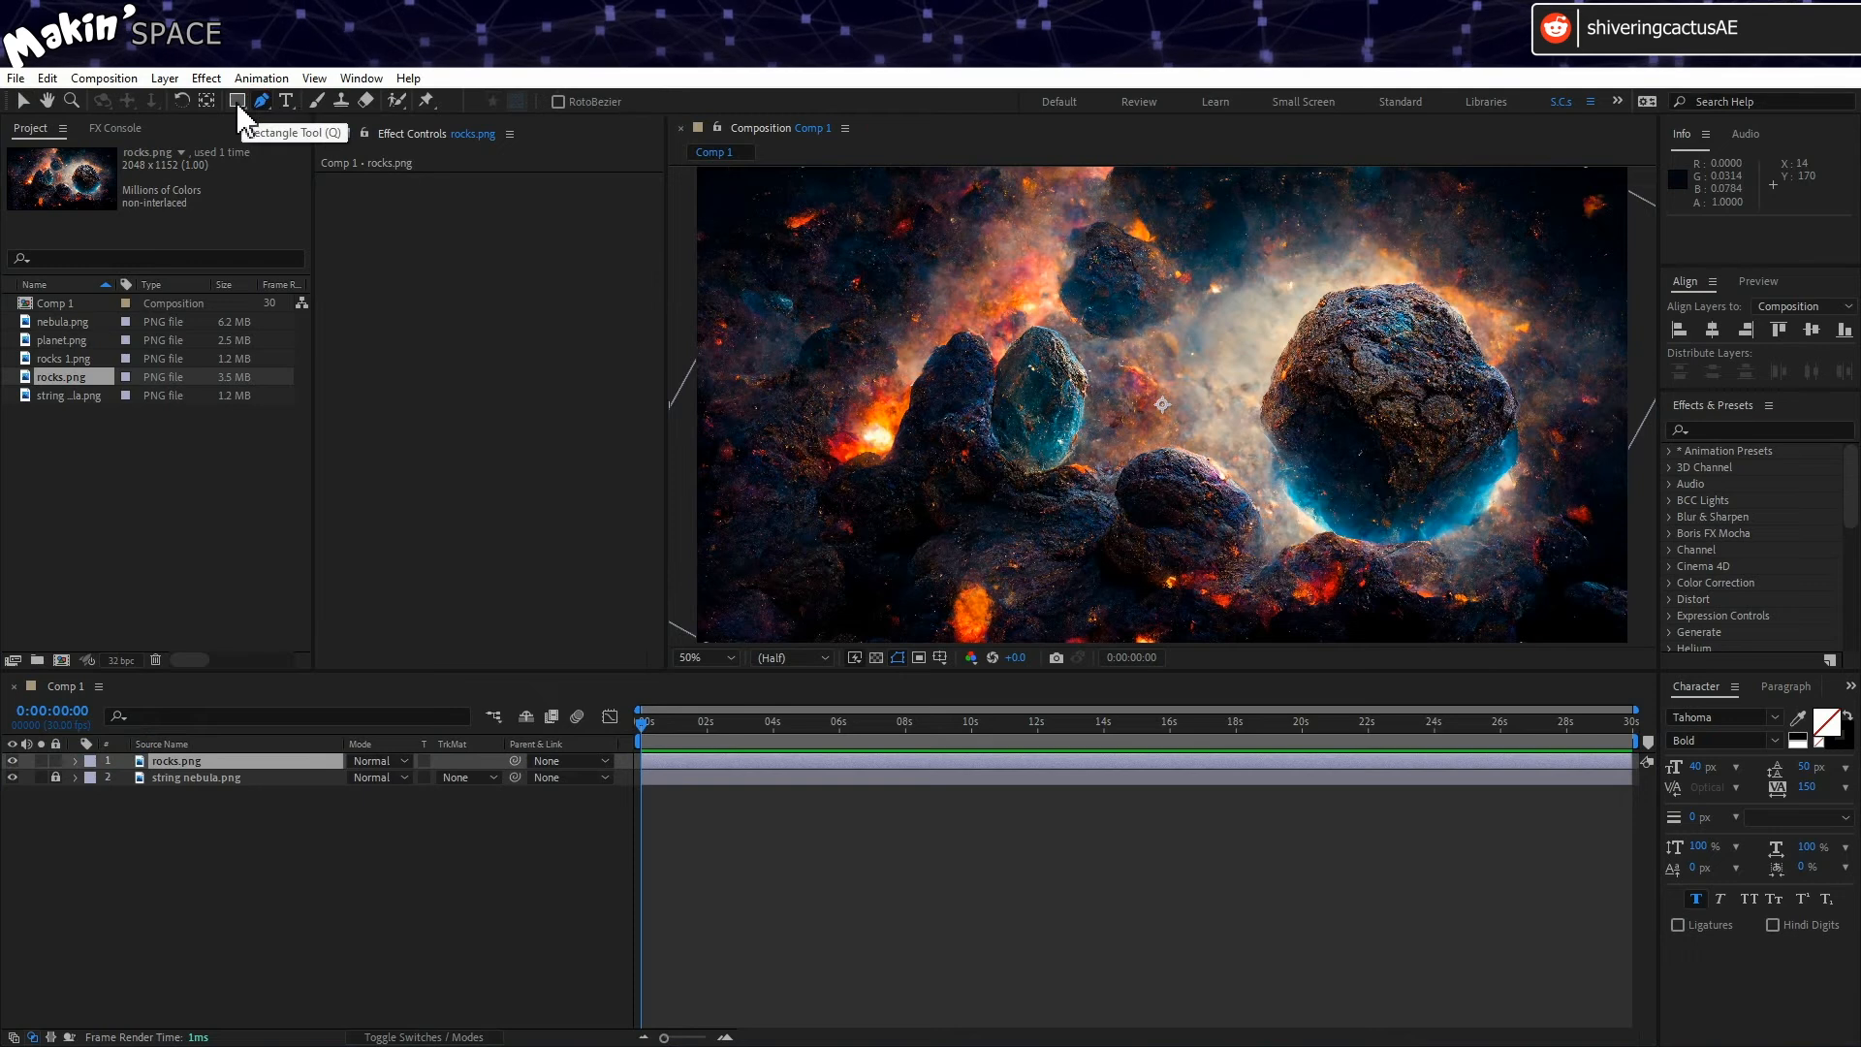
left_click(262, 101)
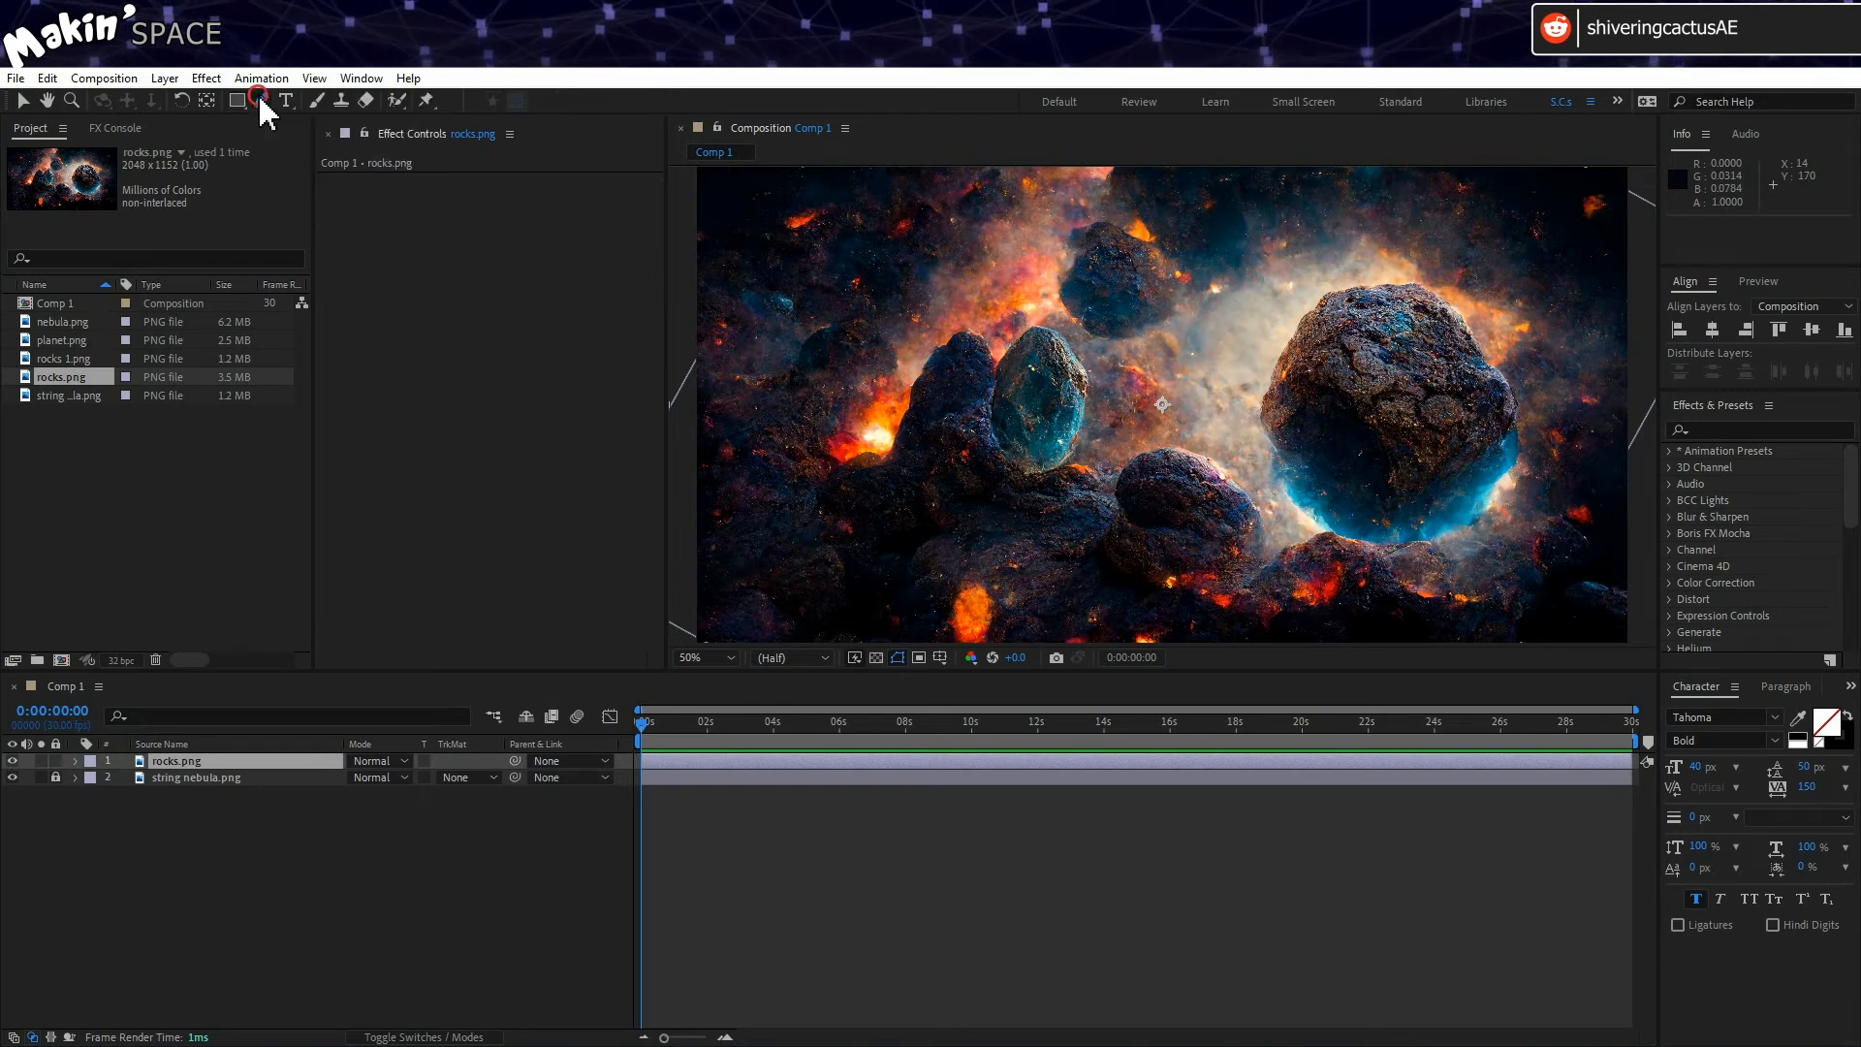
left_click(1299, 225)
left_click_drag(1270, 216, 1163, 311)
left_click(1146, 316)
left_click(1142, 358)
left_click(1156, 426)
left_click(1170, 447)
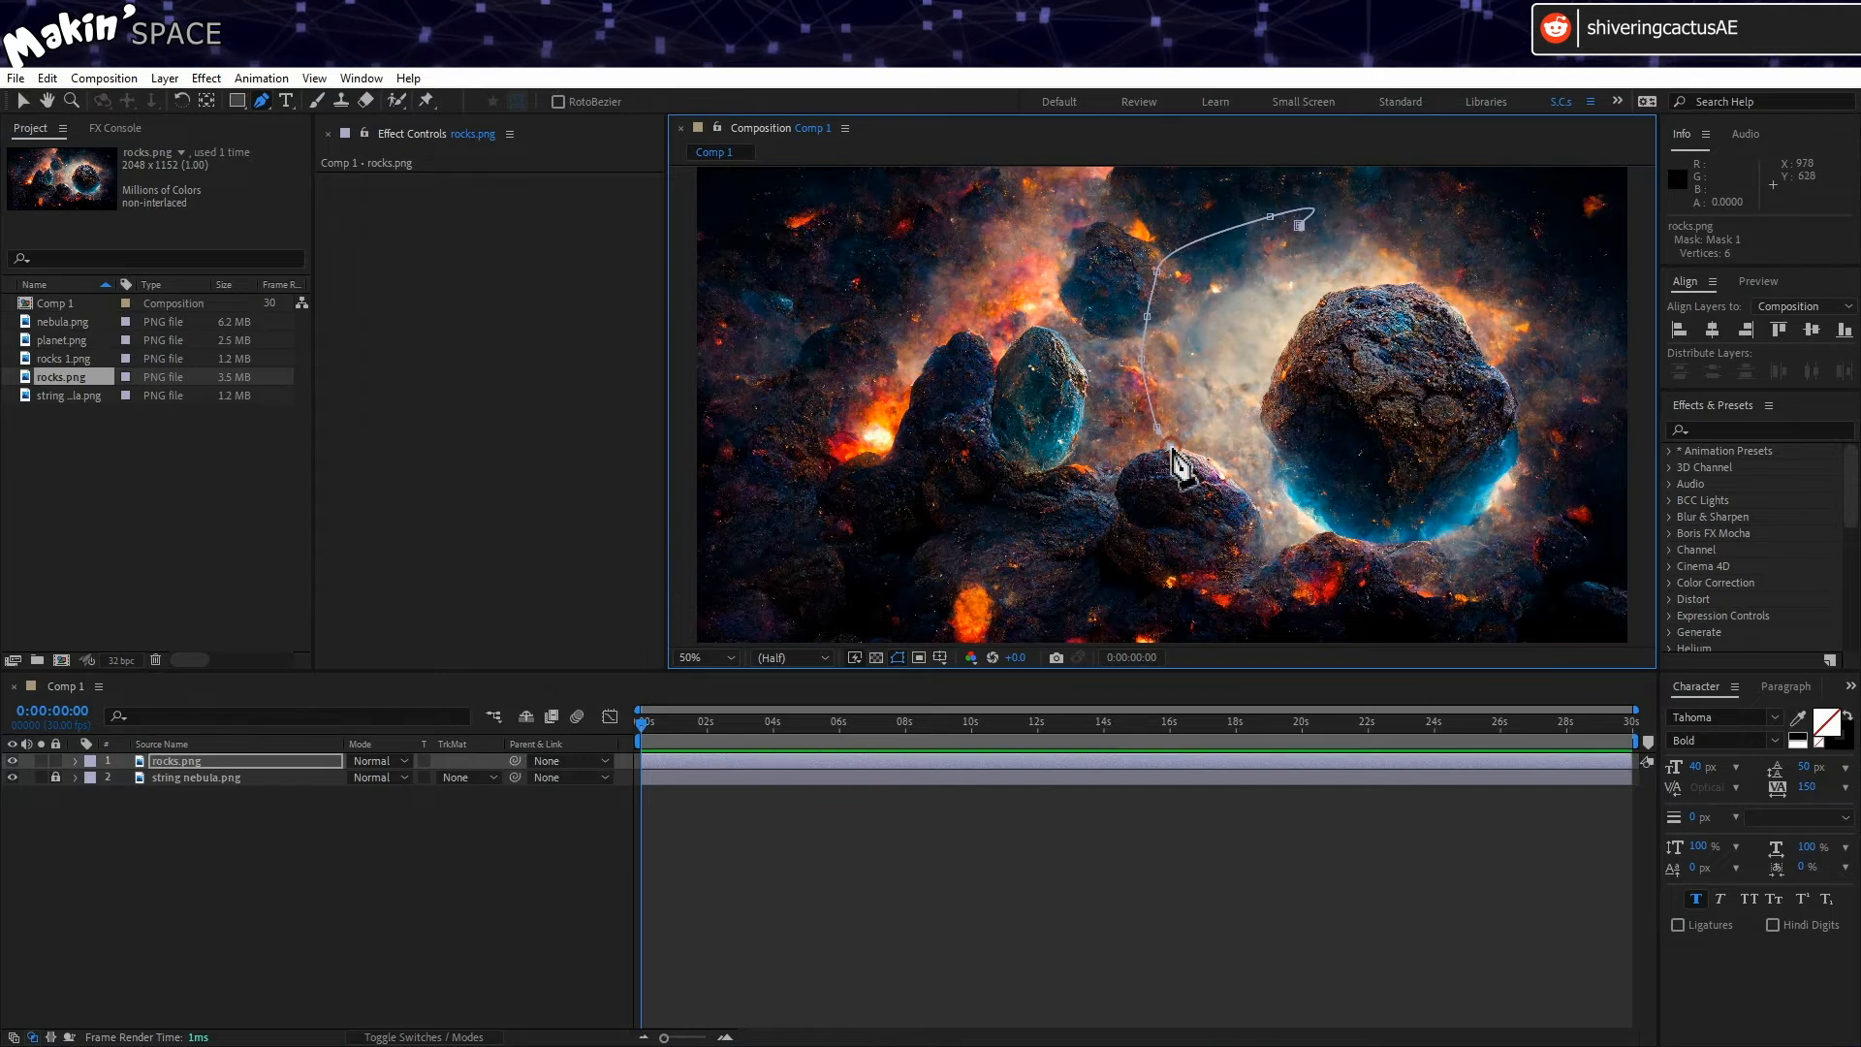
Step: Trace the mask along the foreground rock's edge down to the base of the large asteroid
left_click(1208, 457)
left_click(1250, 492)
left_click(1269, 522)
left_click(1280, 549)
left_click(1312, 550)
left_click(1323, 540)
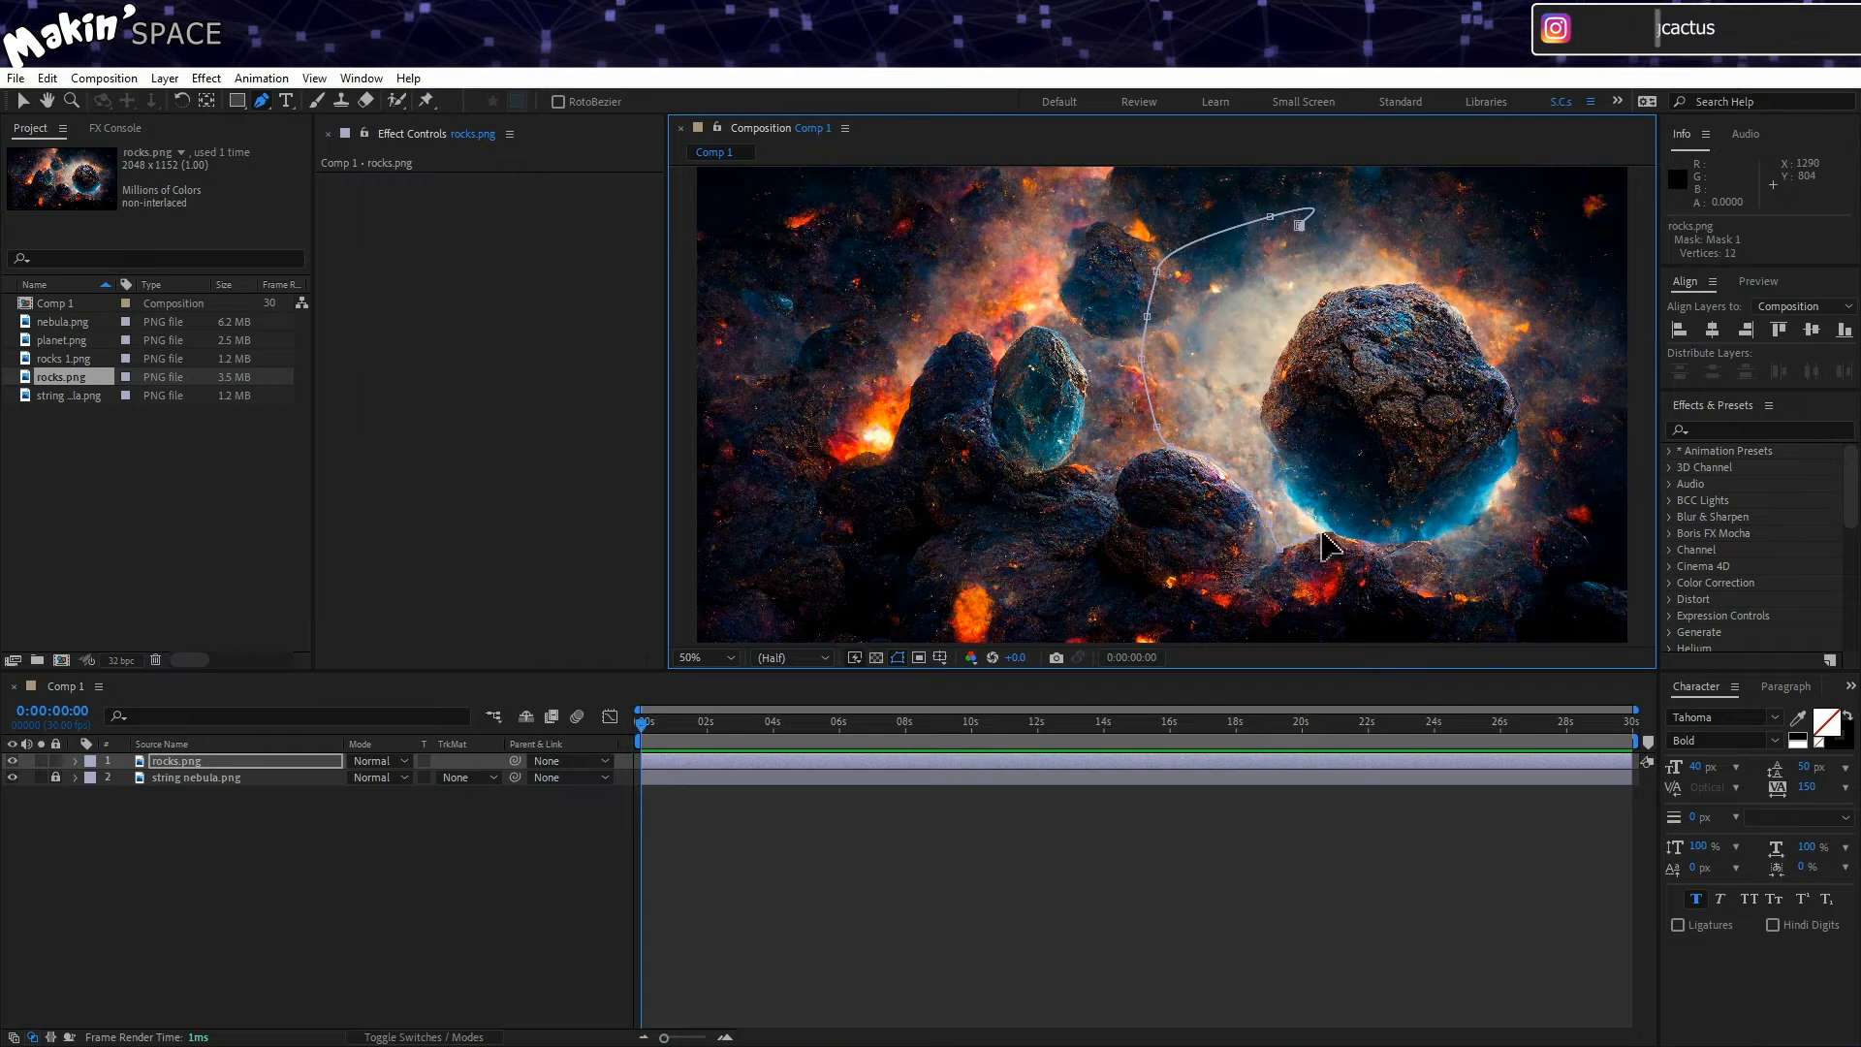
Step: Follow the large asteroid's glowing lower rim with mask points up to its right side
left_click(1360, 543)
left_click(1368, 538)
left_click(1414, 540)
left_click(1473, 521)
left_click(1504, 494)
left_click(1513, 463)
left_click(1517, 449)
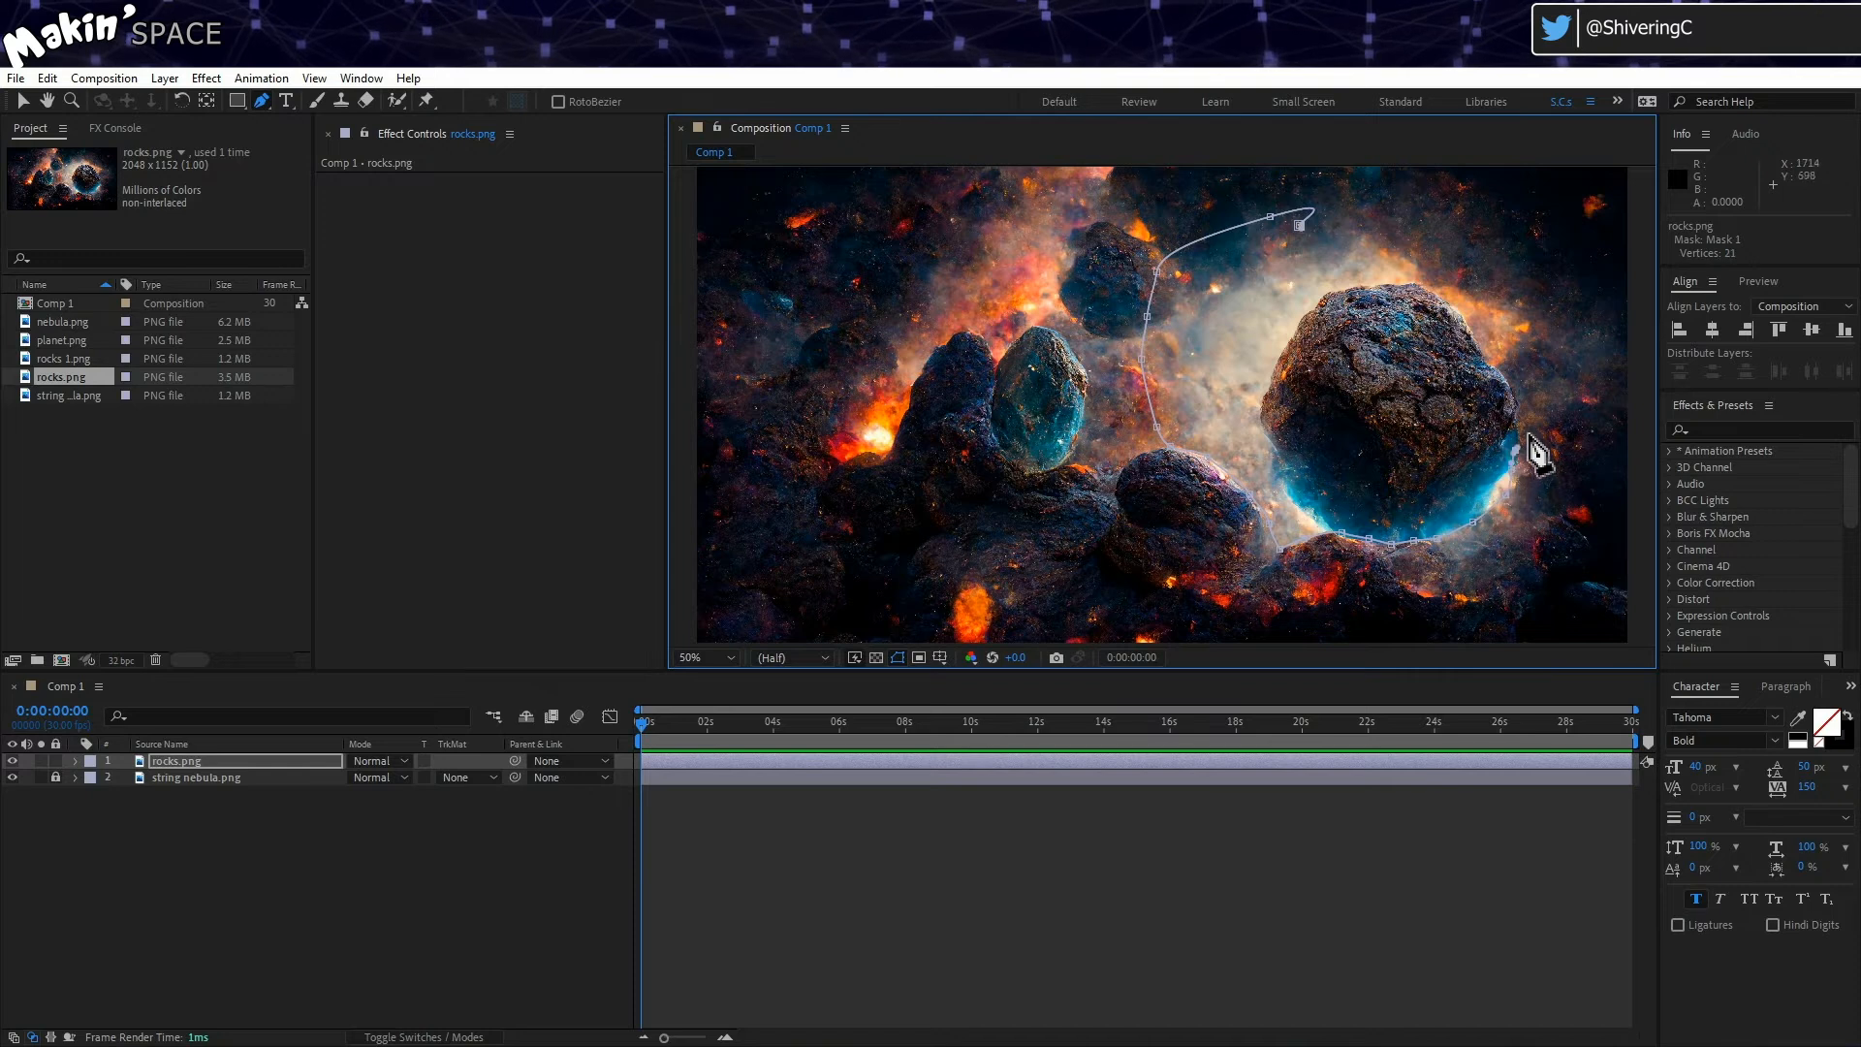
Step: Close the mask around the asteroid's right side and top, and move its starting vertex outward to smooth the outline
left_click(1532, 426)
left_click(1535, 338)
left_click(1505, 274)
left_click(1444, 222)
left_click(1299, 224)
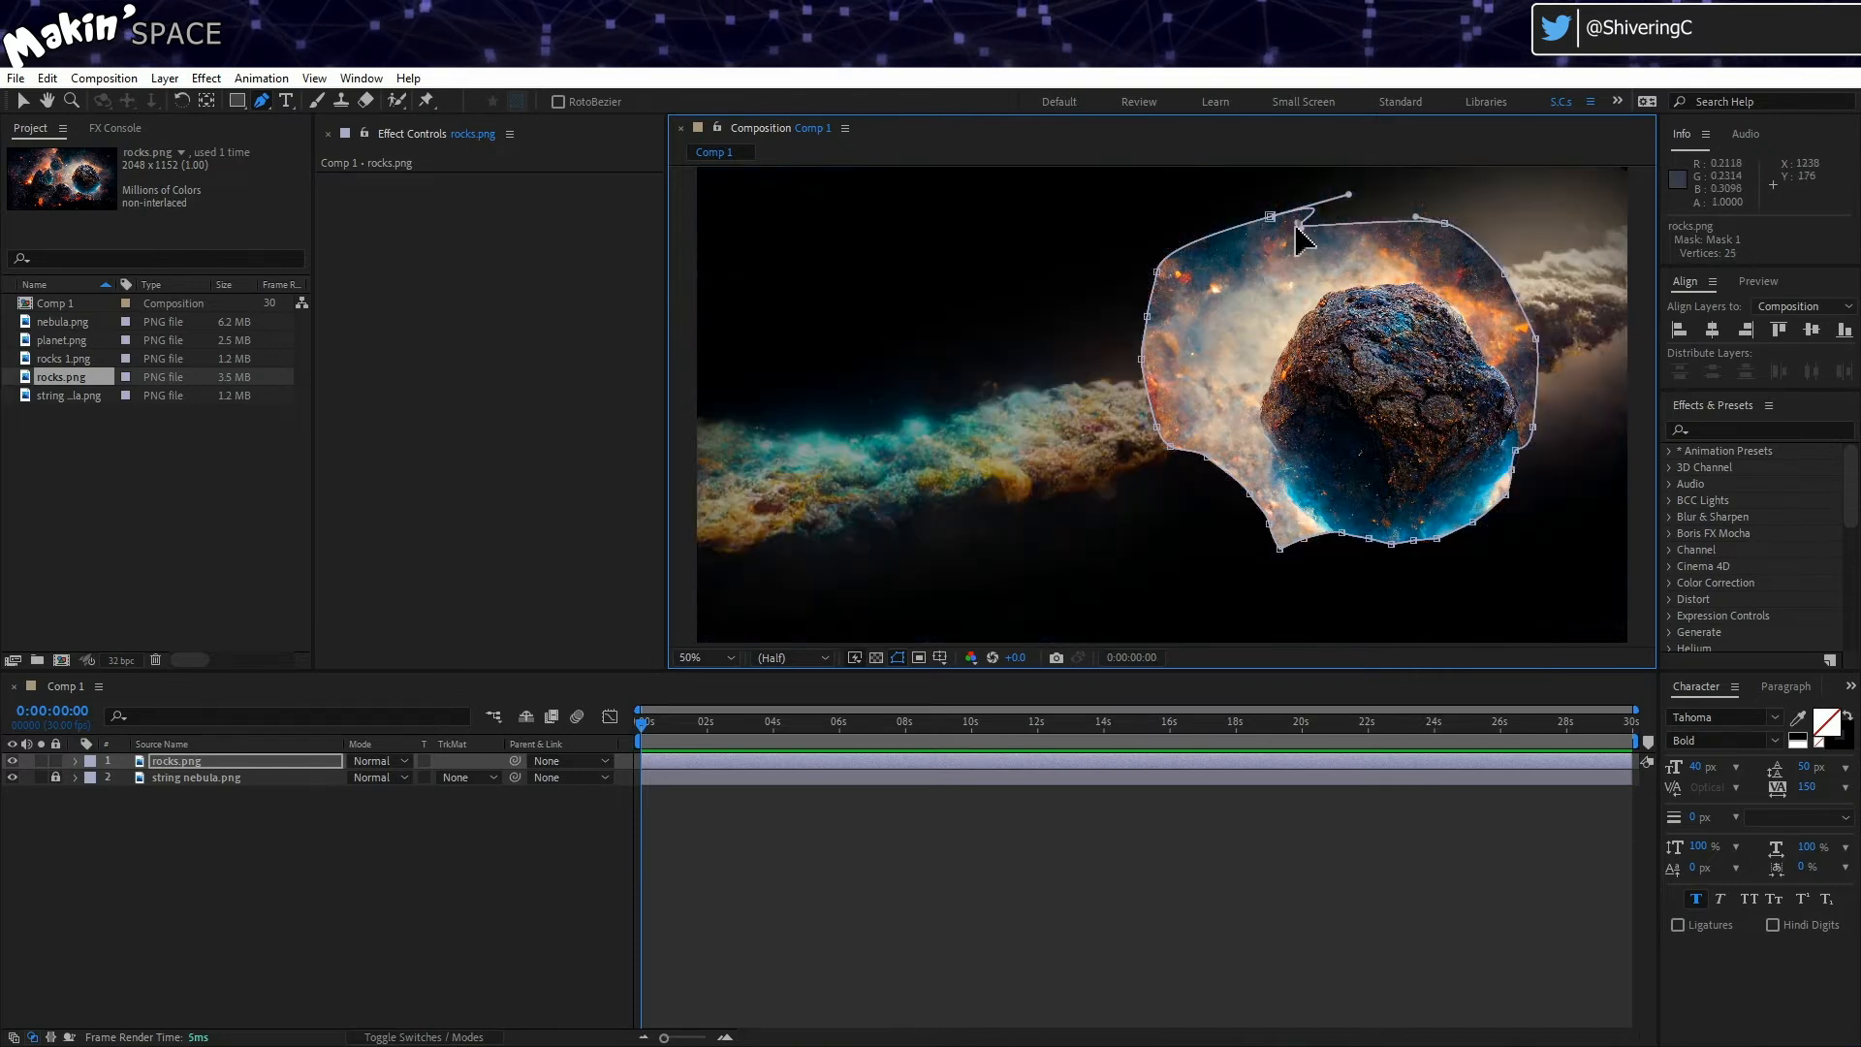
left_click_drag(1301, 227, 1349, 195)
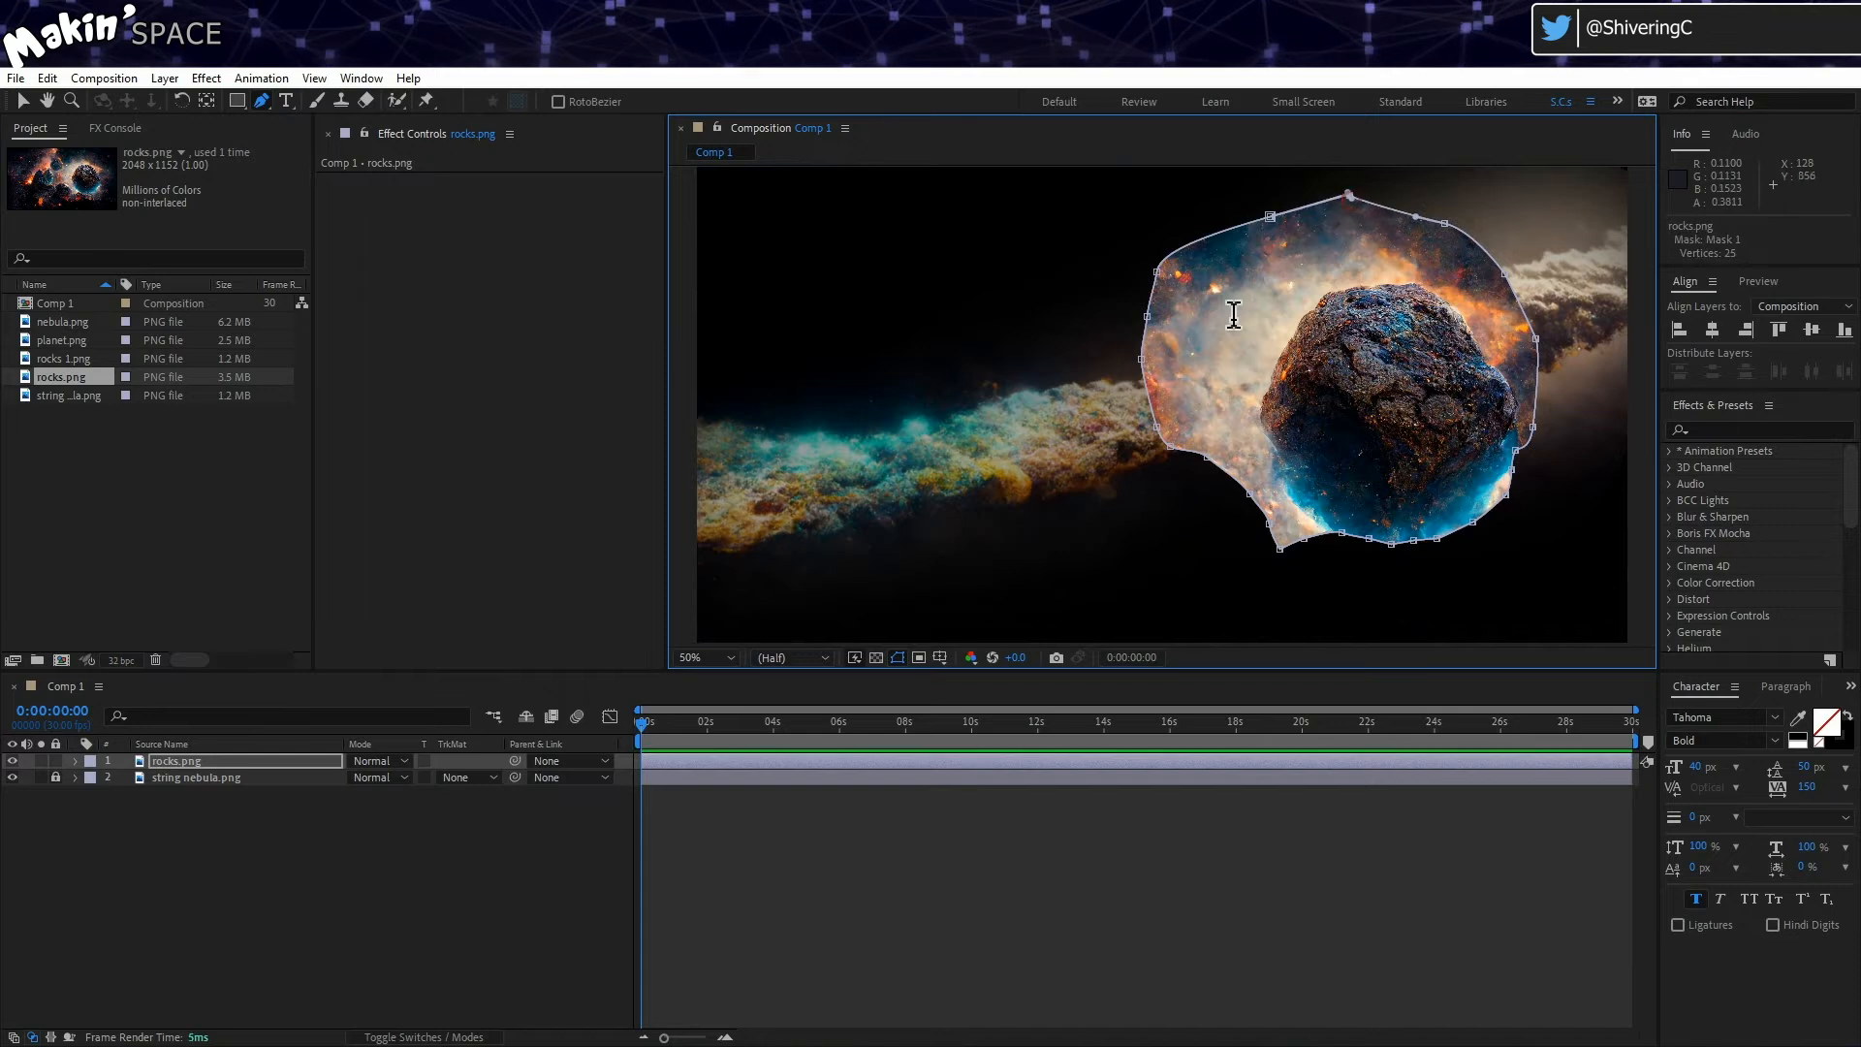
Step: Set the rocks.png mask to Subtract and feather it by 158 pixels
left_click(182, 761)
key("m")
key("m")
left_click(378, 777)
left_click(412, 841)
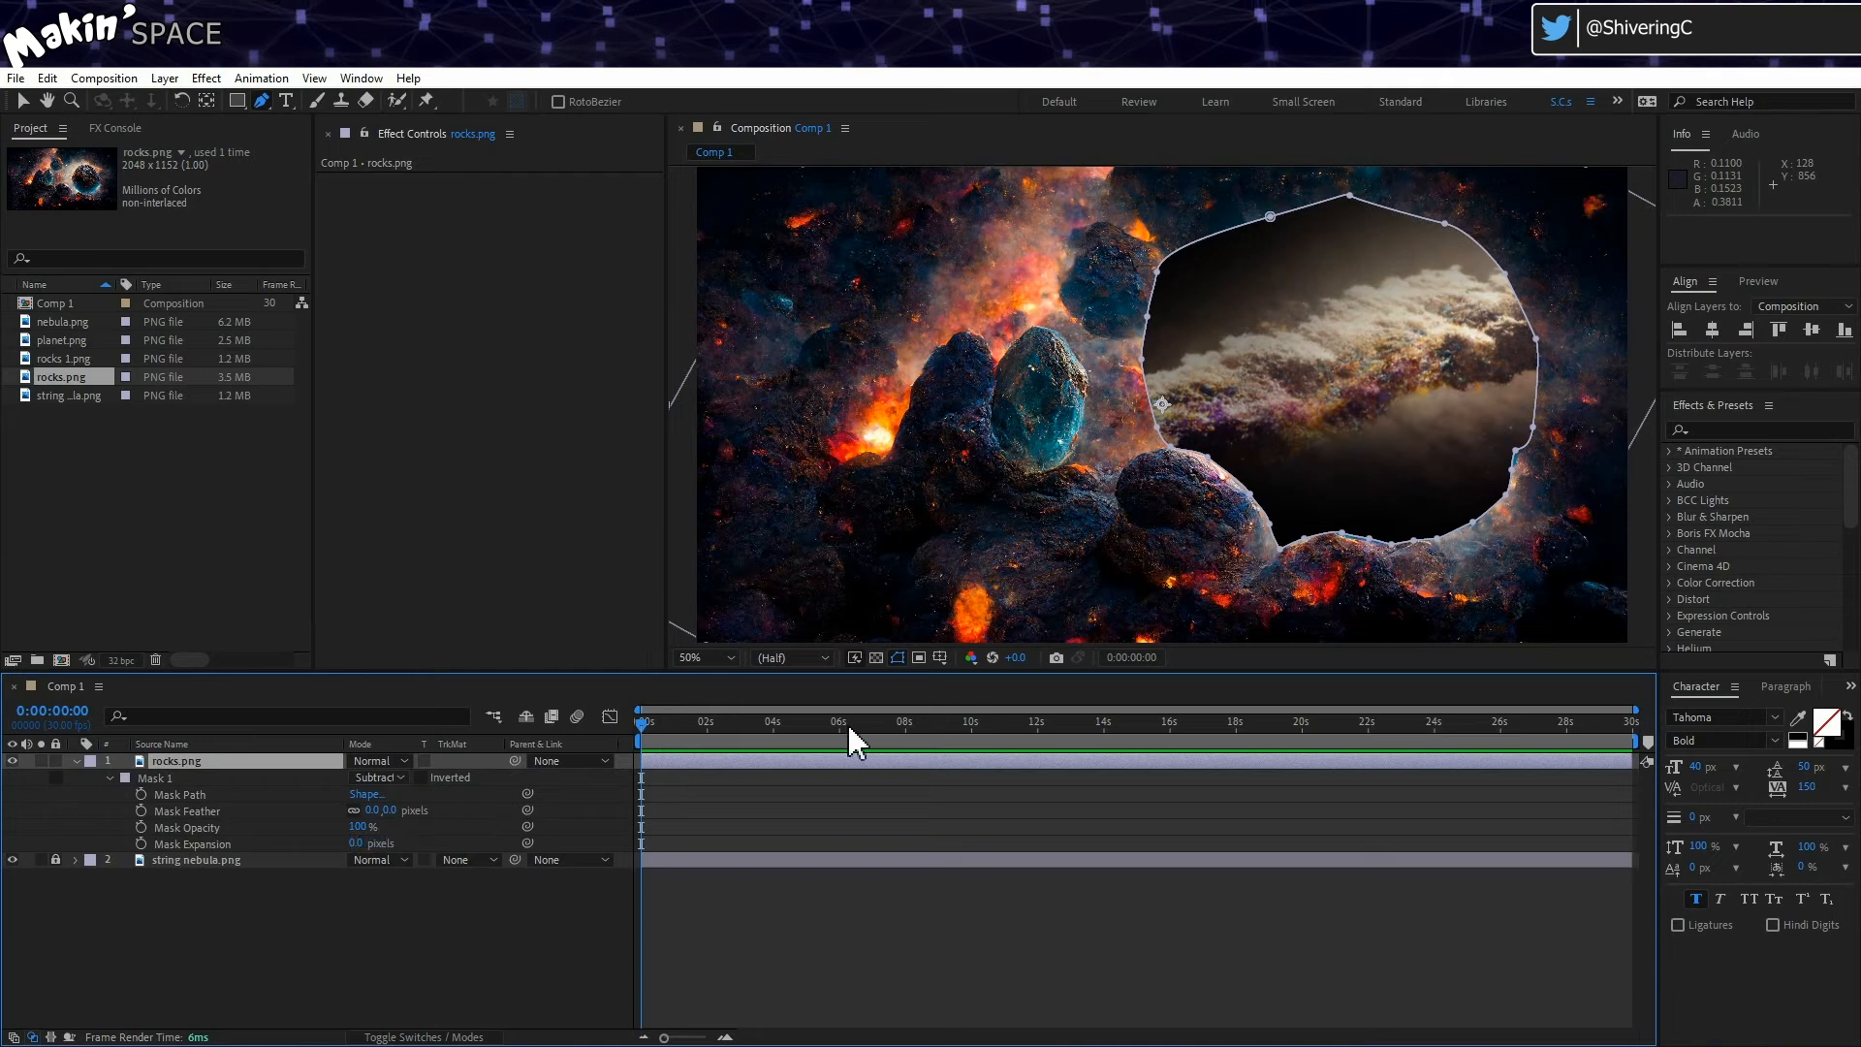
left_click_drag(382, 814, 485, 814)
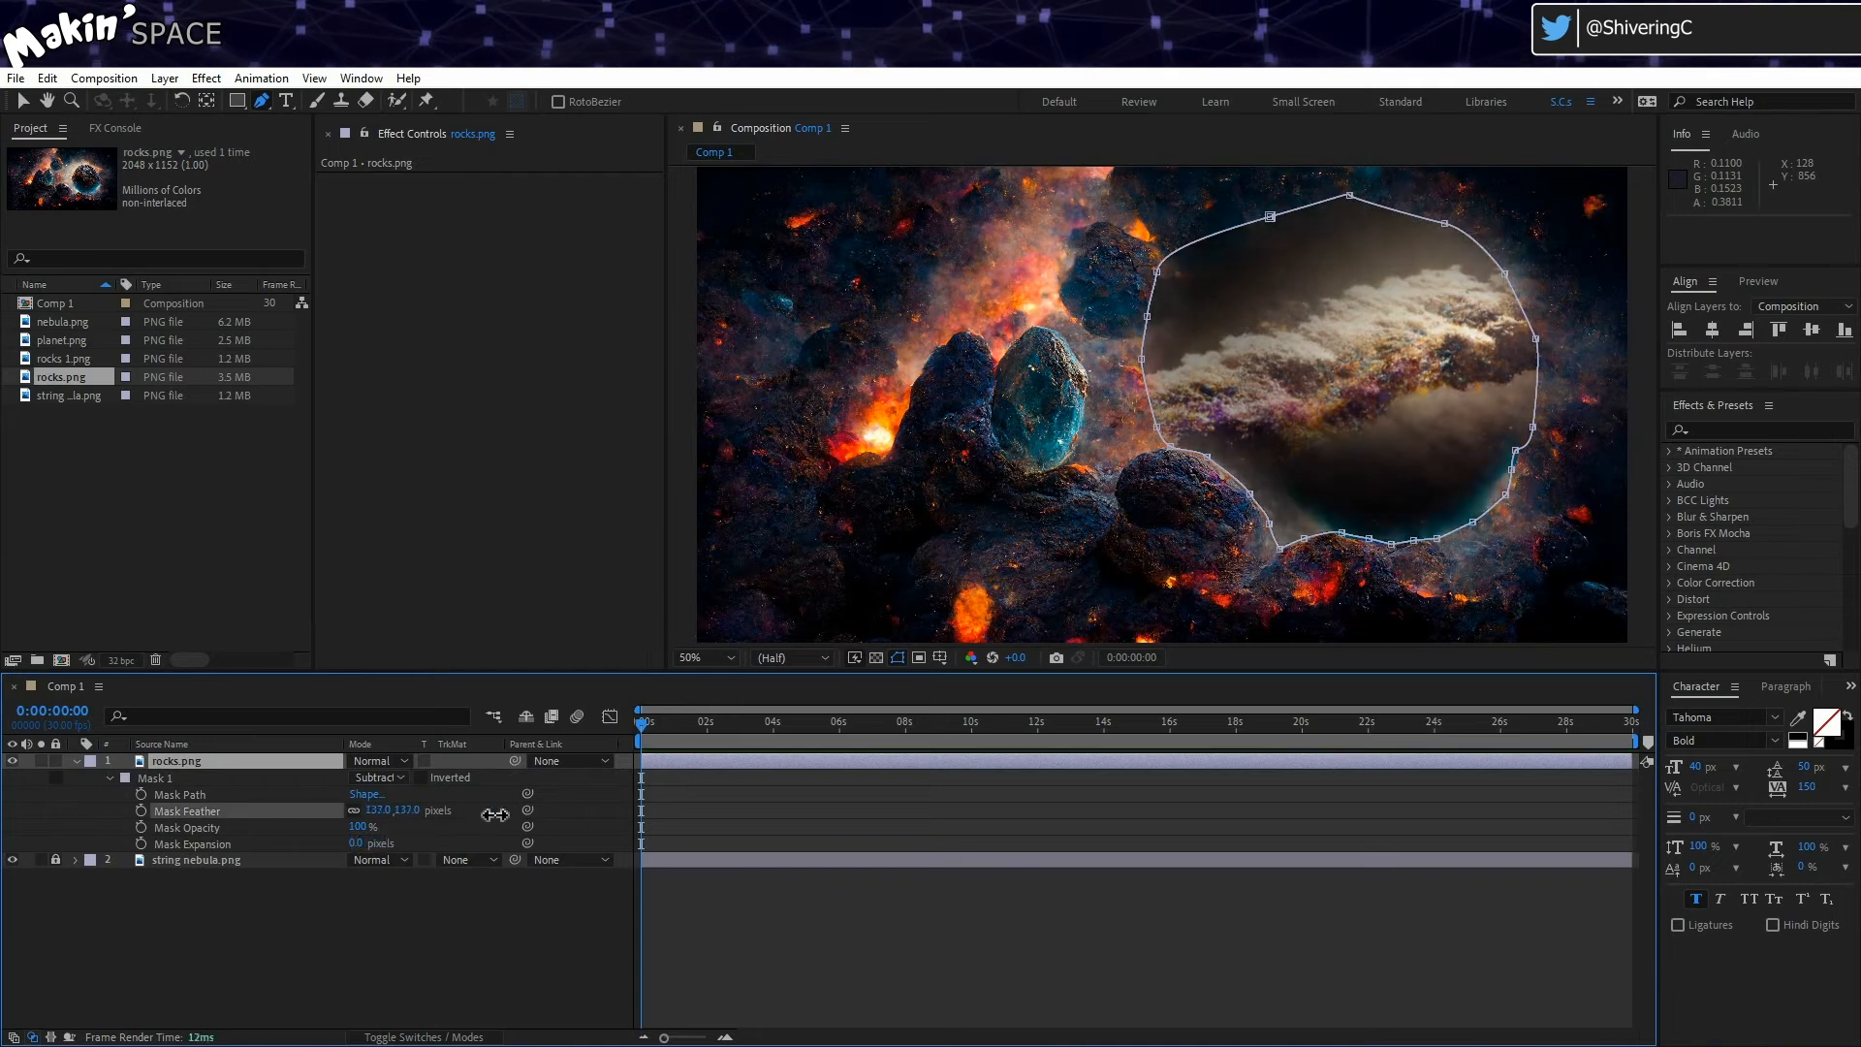
Step: Hide the string nebula layer and deselect the rocks mask
left_click(11, 858)
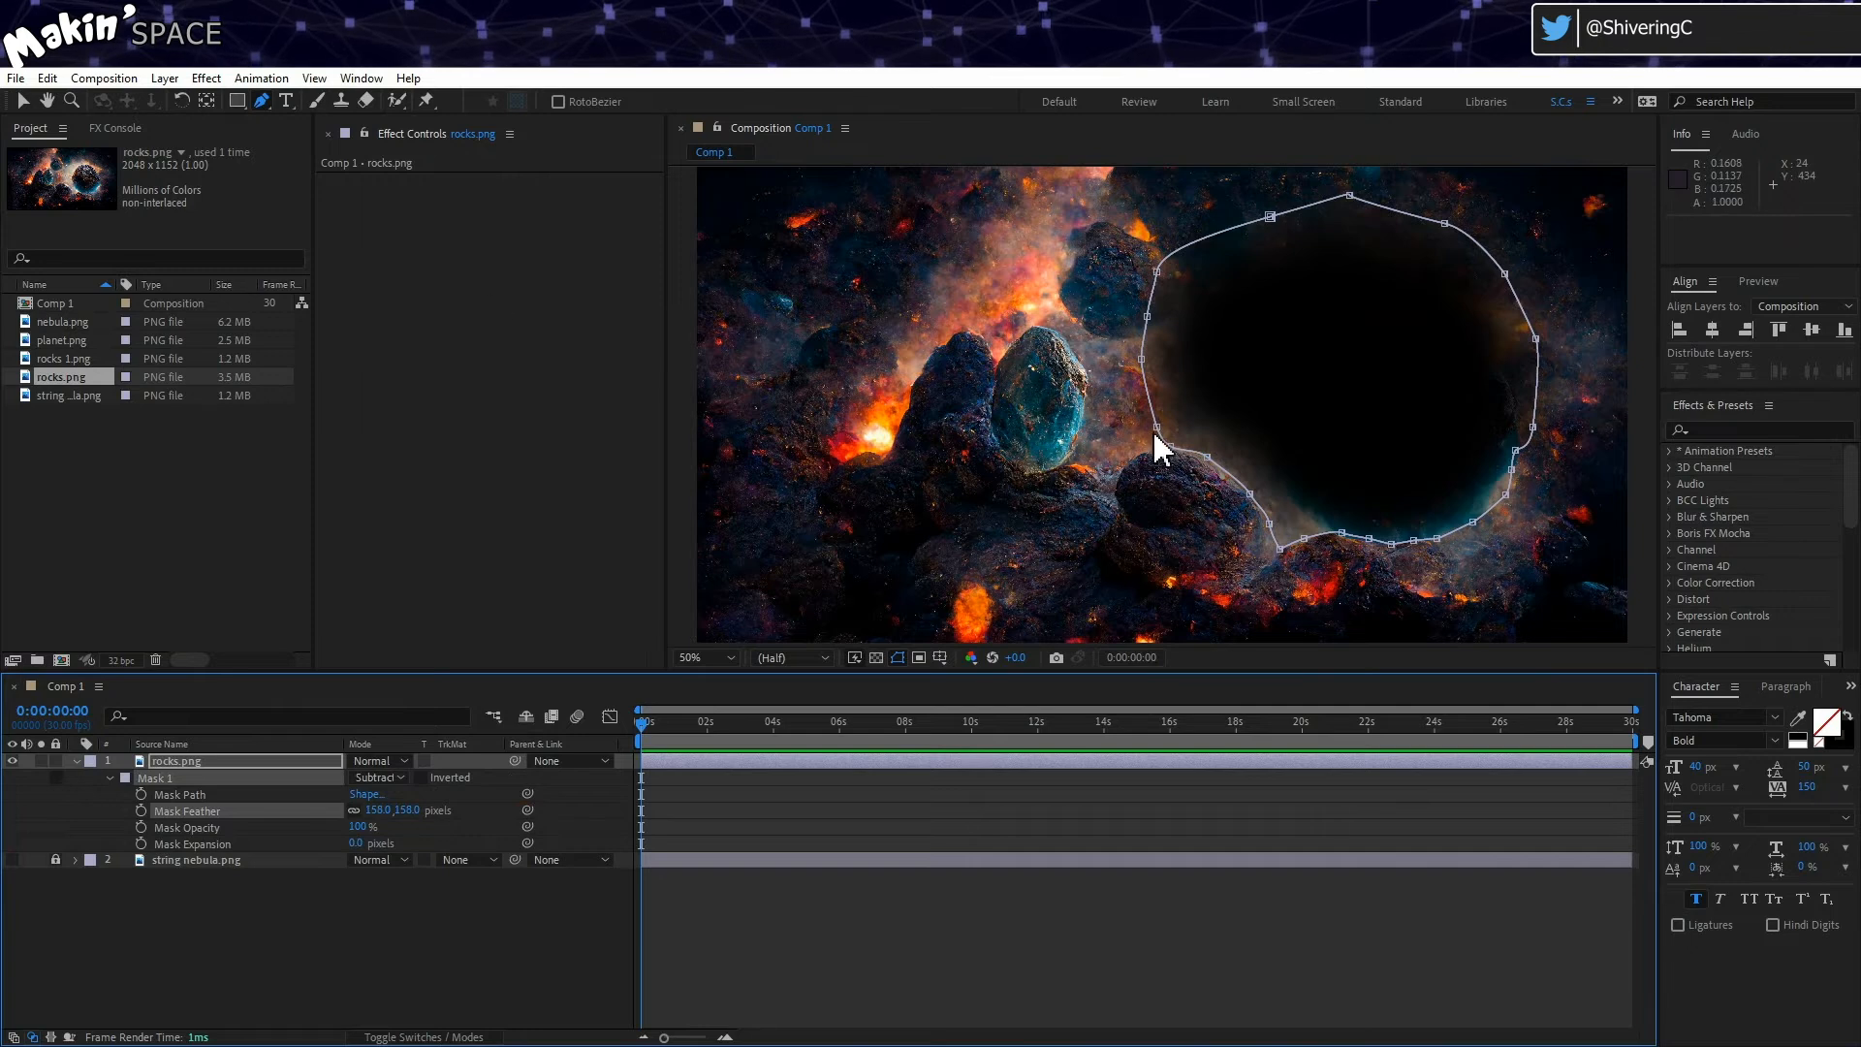
left_click(21, 101)
left_click(352, 956)
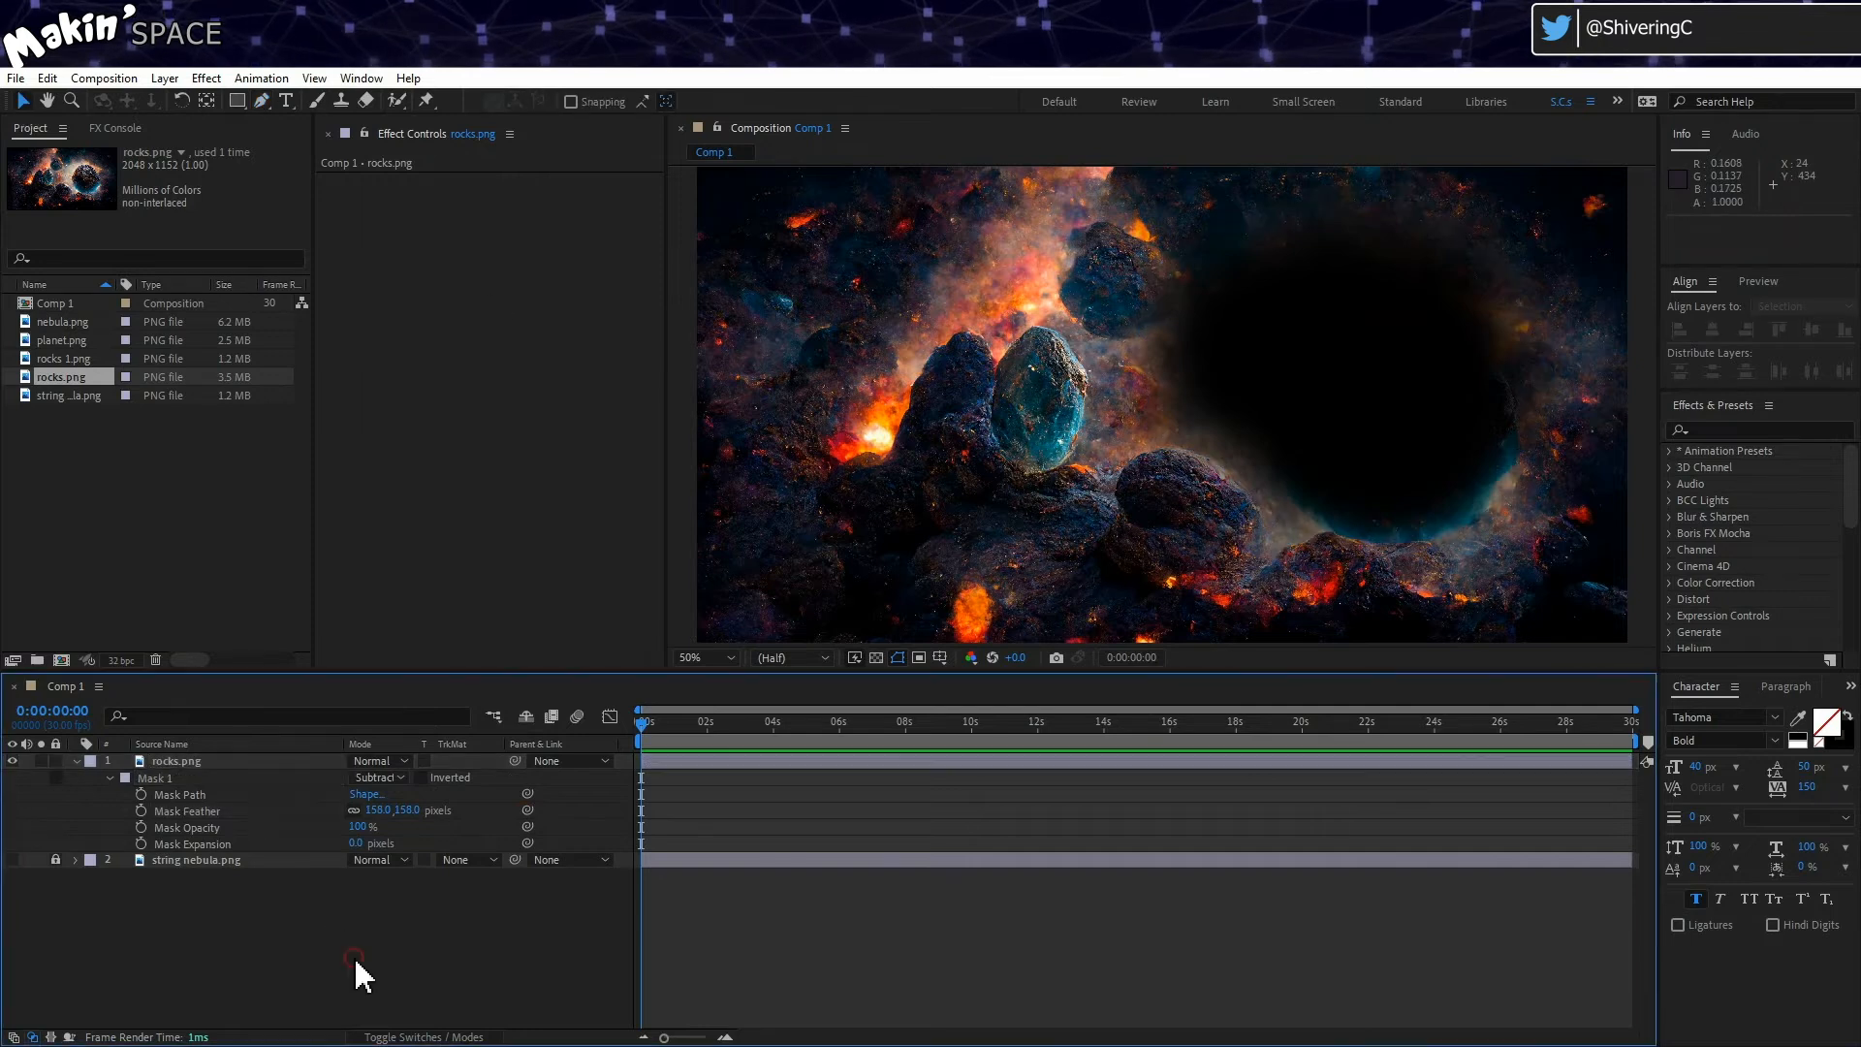
Step: Try planet.png beneath the rocks layer, scaled down and moved into the masked opening, and delete that layer
left_click_drag(61, 339, 136, 829)
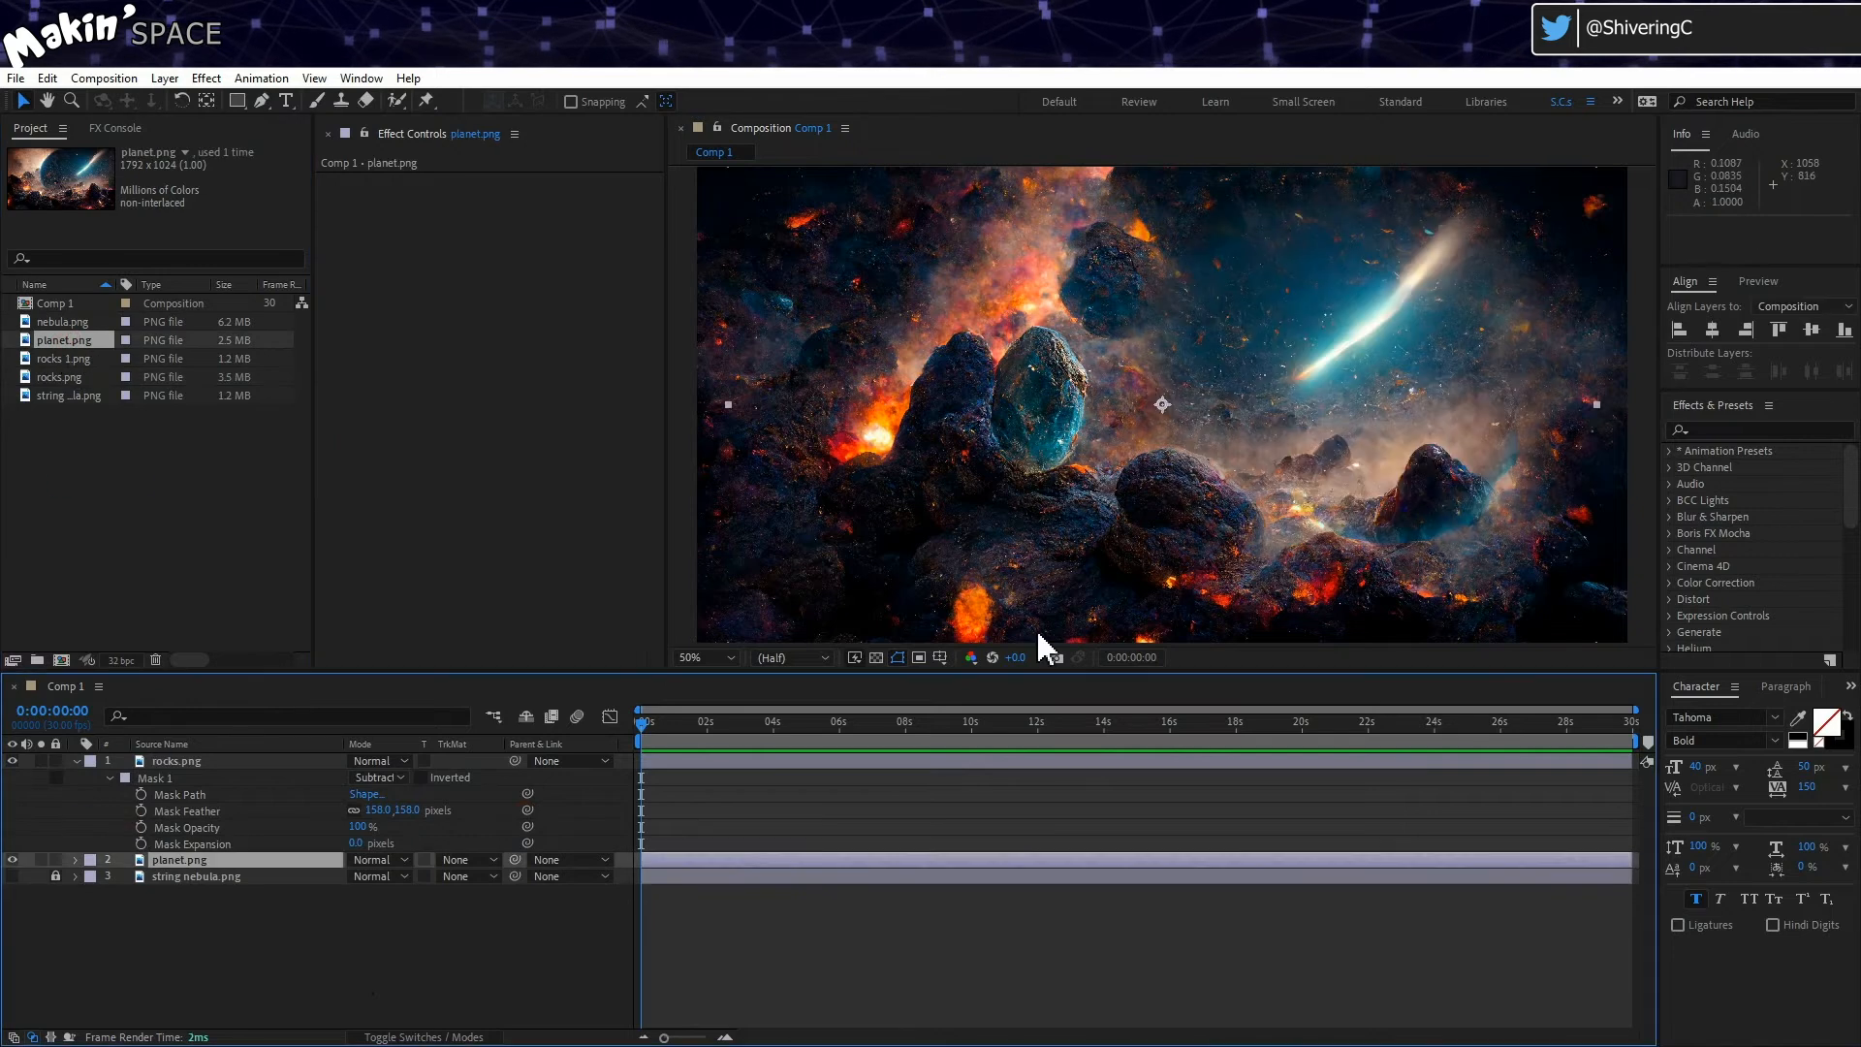
key("s")
left_click_drag(381, 877, 334, 877)
left_click_drag(1247, 392, 1399, 366)
key("s")
left_click(200, 859)
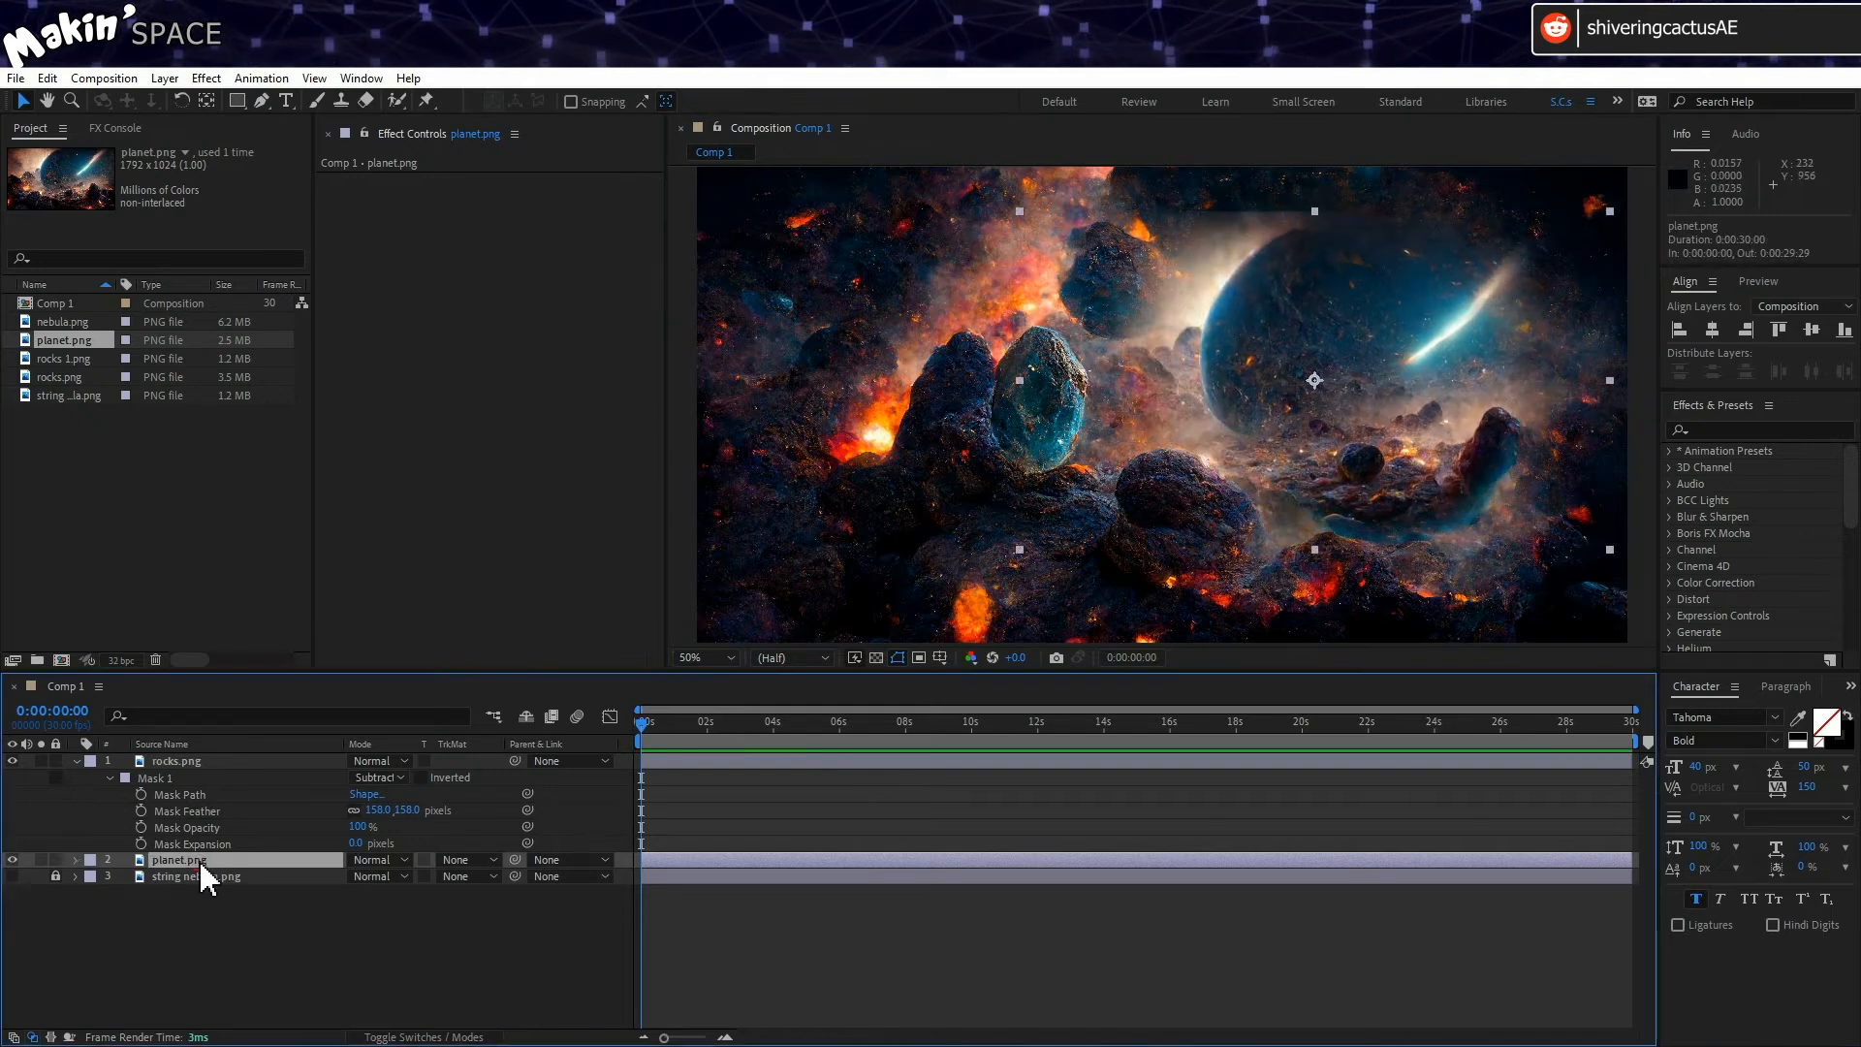
key("Delete")
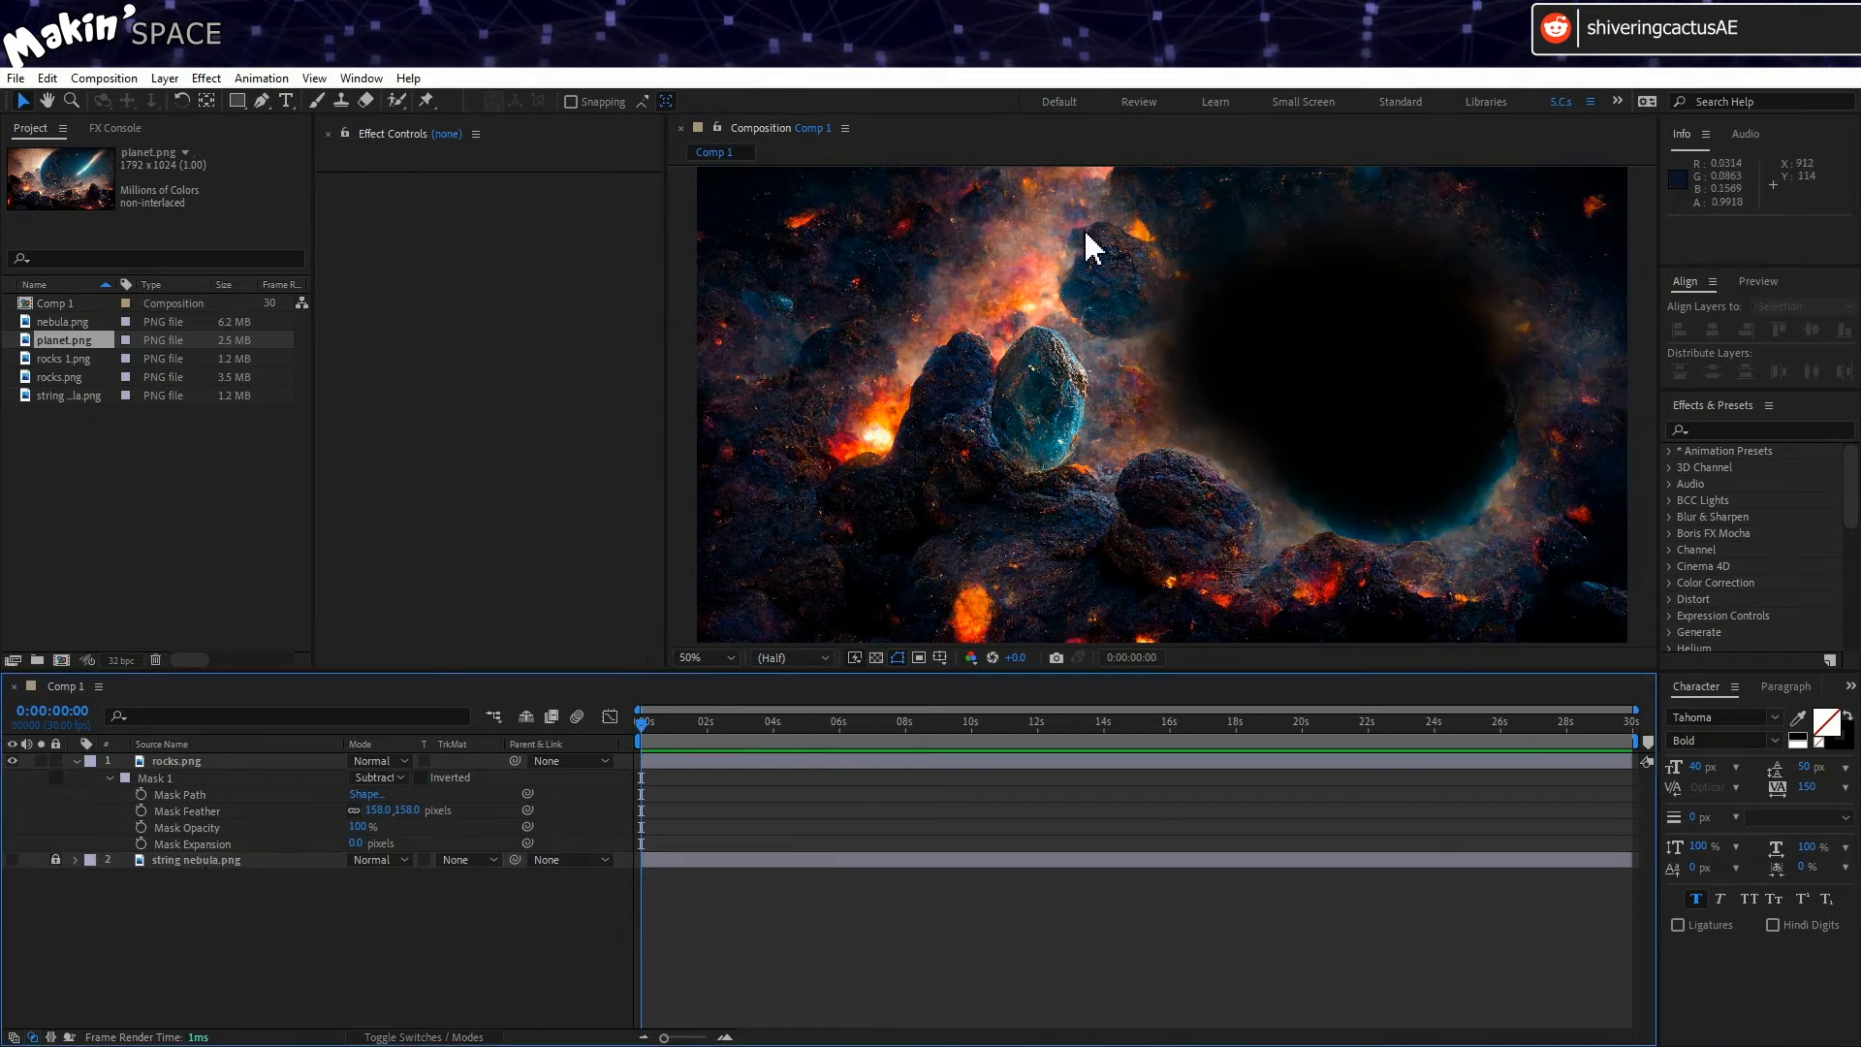
Step: Move the upper vertices of the rocks.png subtract mask outward beyond the frame's top edge and top-right corner
left_click(160, 758)
left_click_drag(1349, 195, 1364, 141)
left_click_drag(1271, 243, 1204, 158)
left_click_drag(1443, 251, 1518, 167)
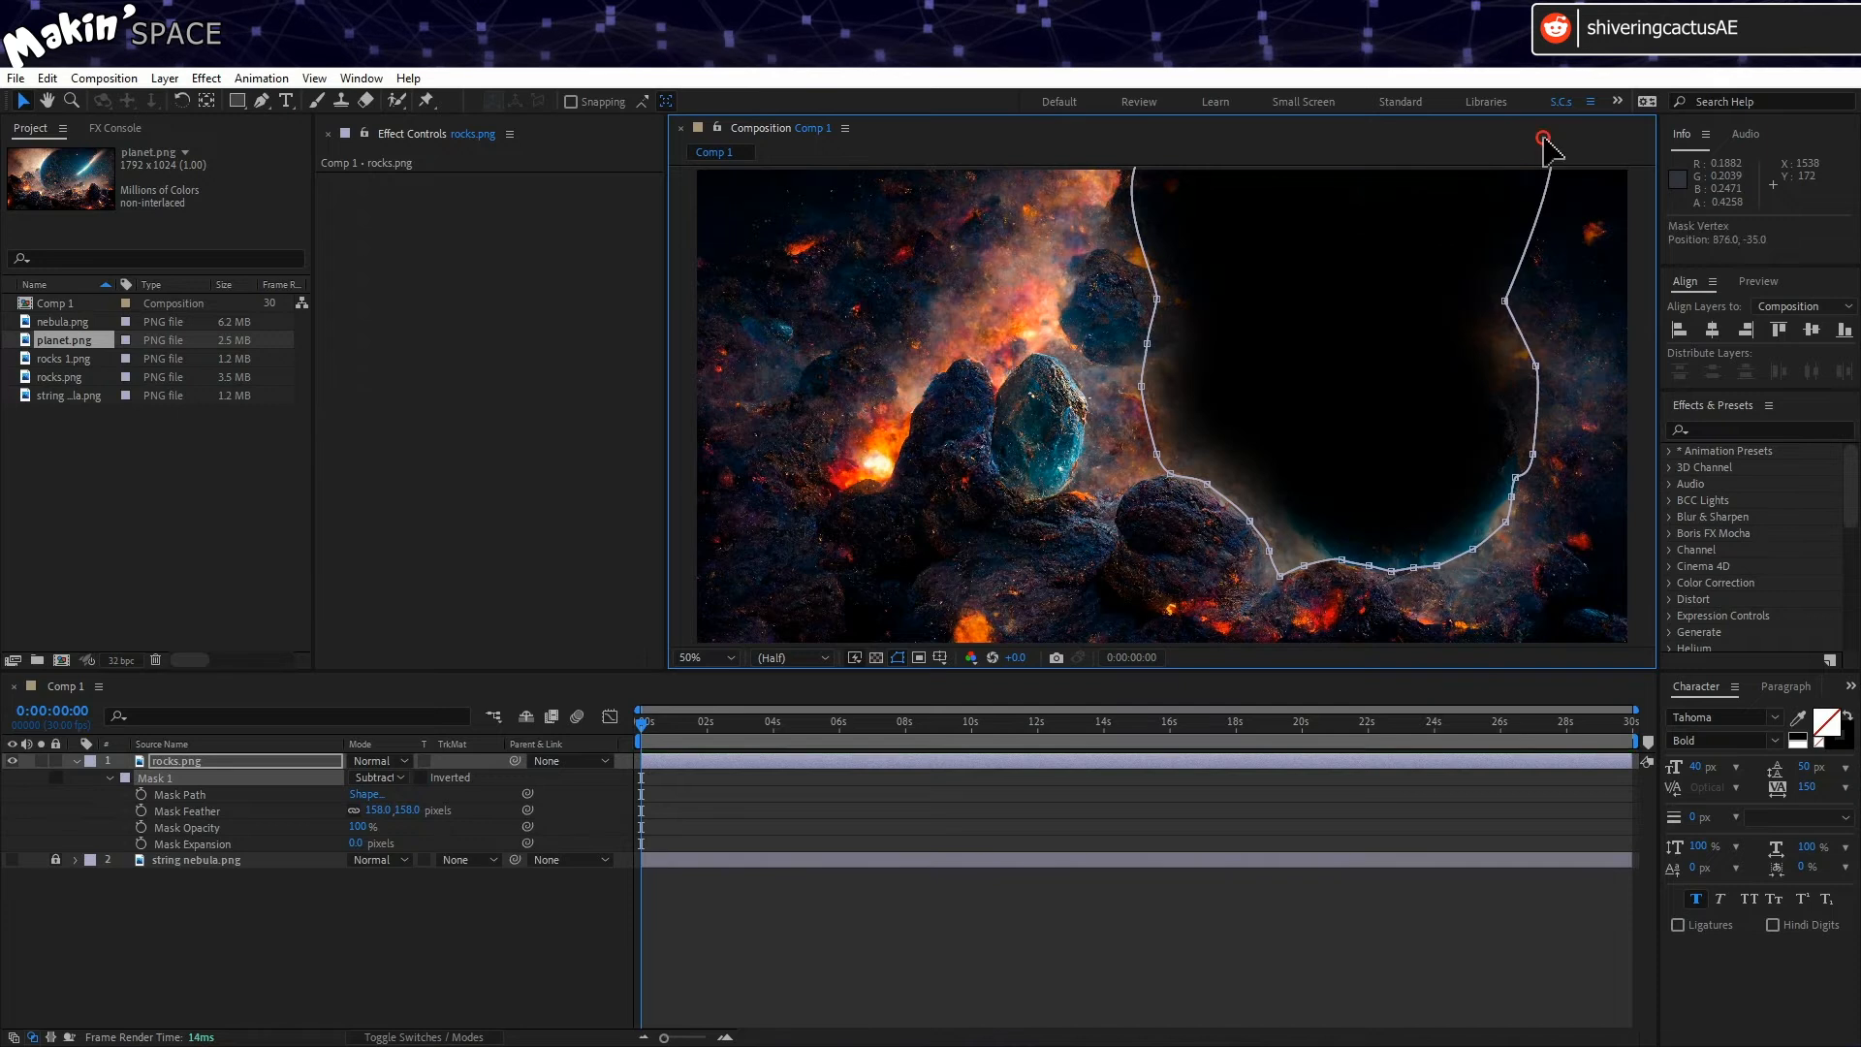
left_click_drag(1504, 301, 1685, 146)
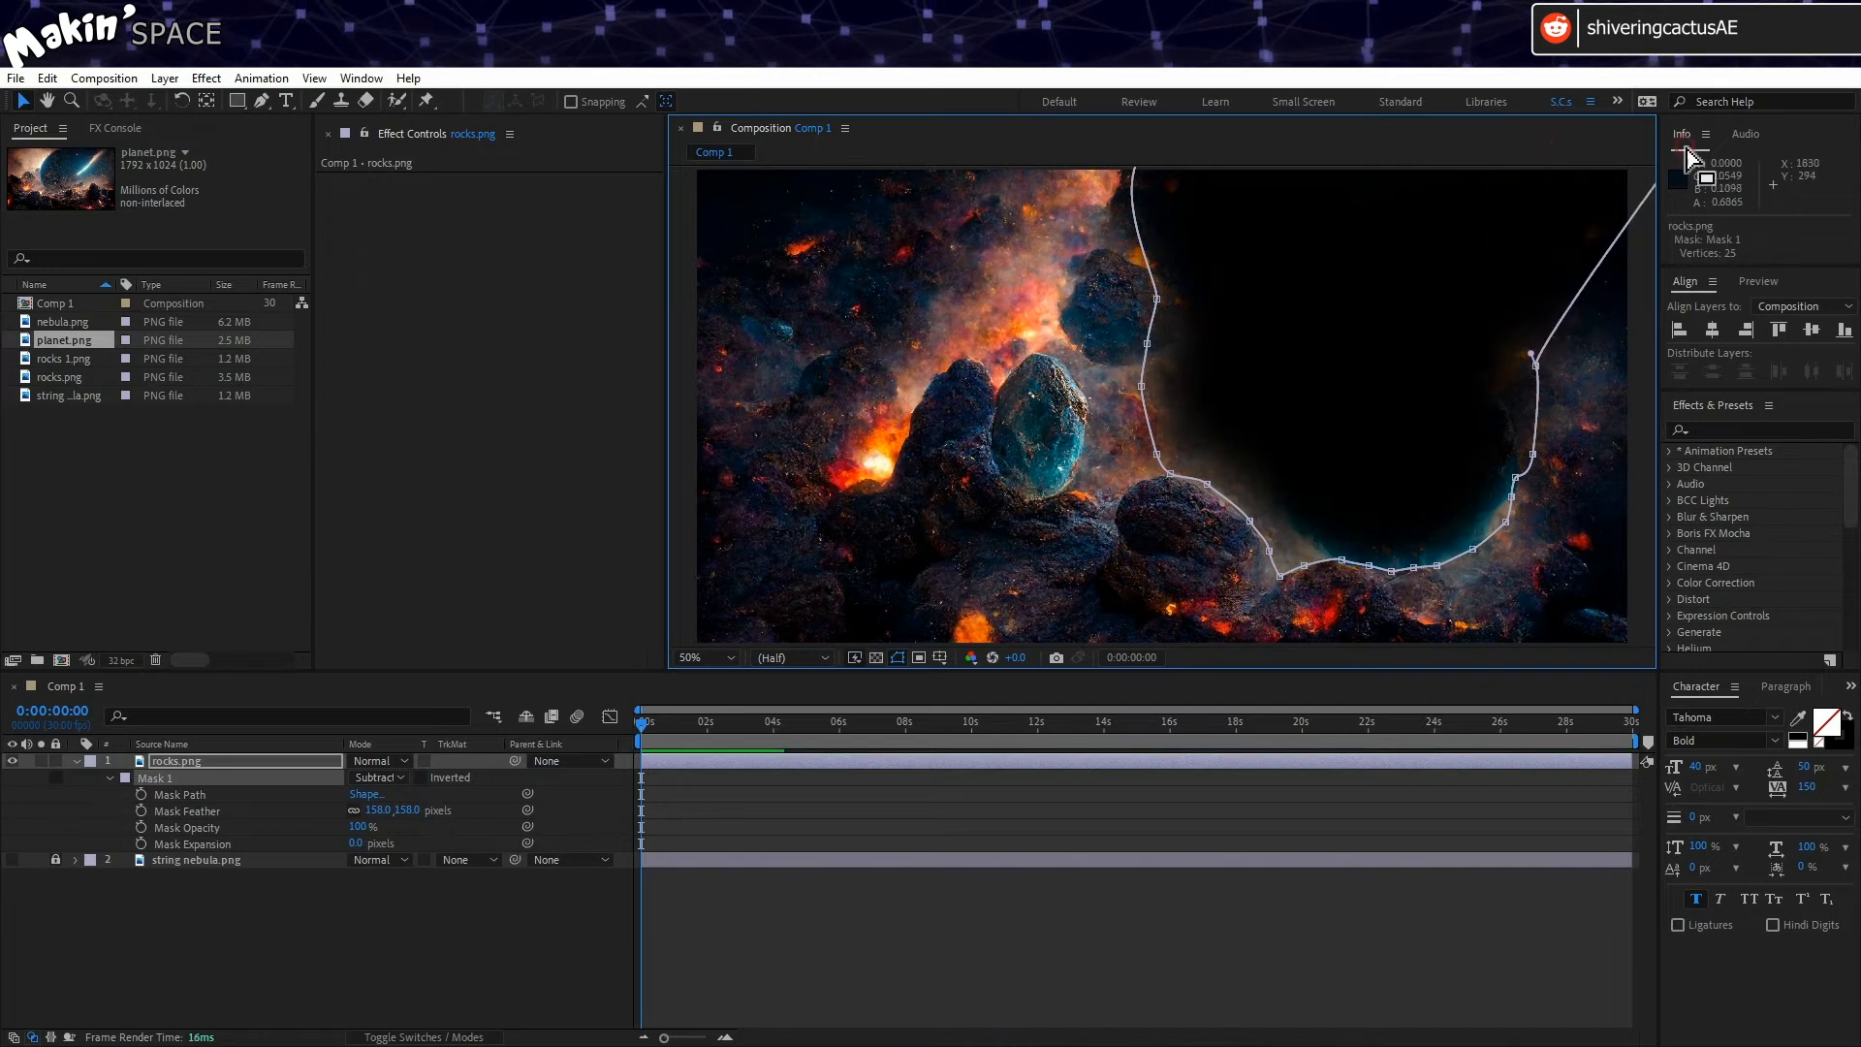
Step: Extend the rocks mask past the frame's right edge, lower its right-hand vertices, and set the mask expansion to 39 pixels
left_click_drag(1533, 356, 1654, 514)
left_click_drag(1511, 495, 1643, 518)
left_click_drag(1520, 524, 1549, 559)
left_click_drag(373, 843, 415, 853)
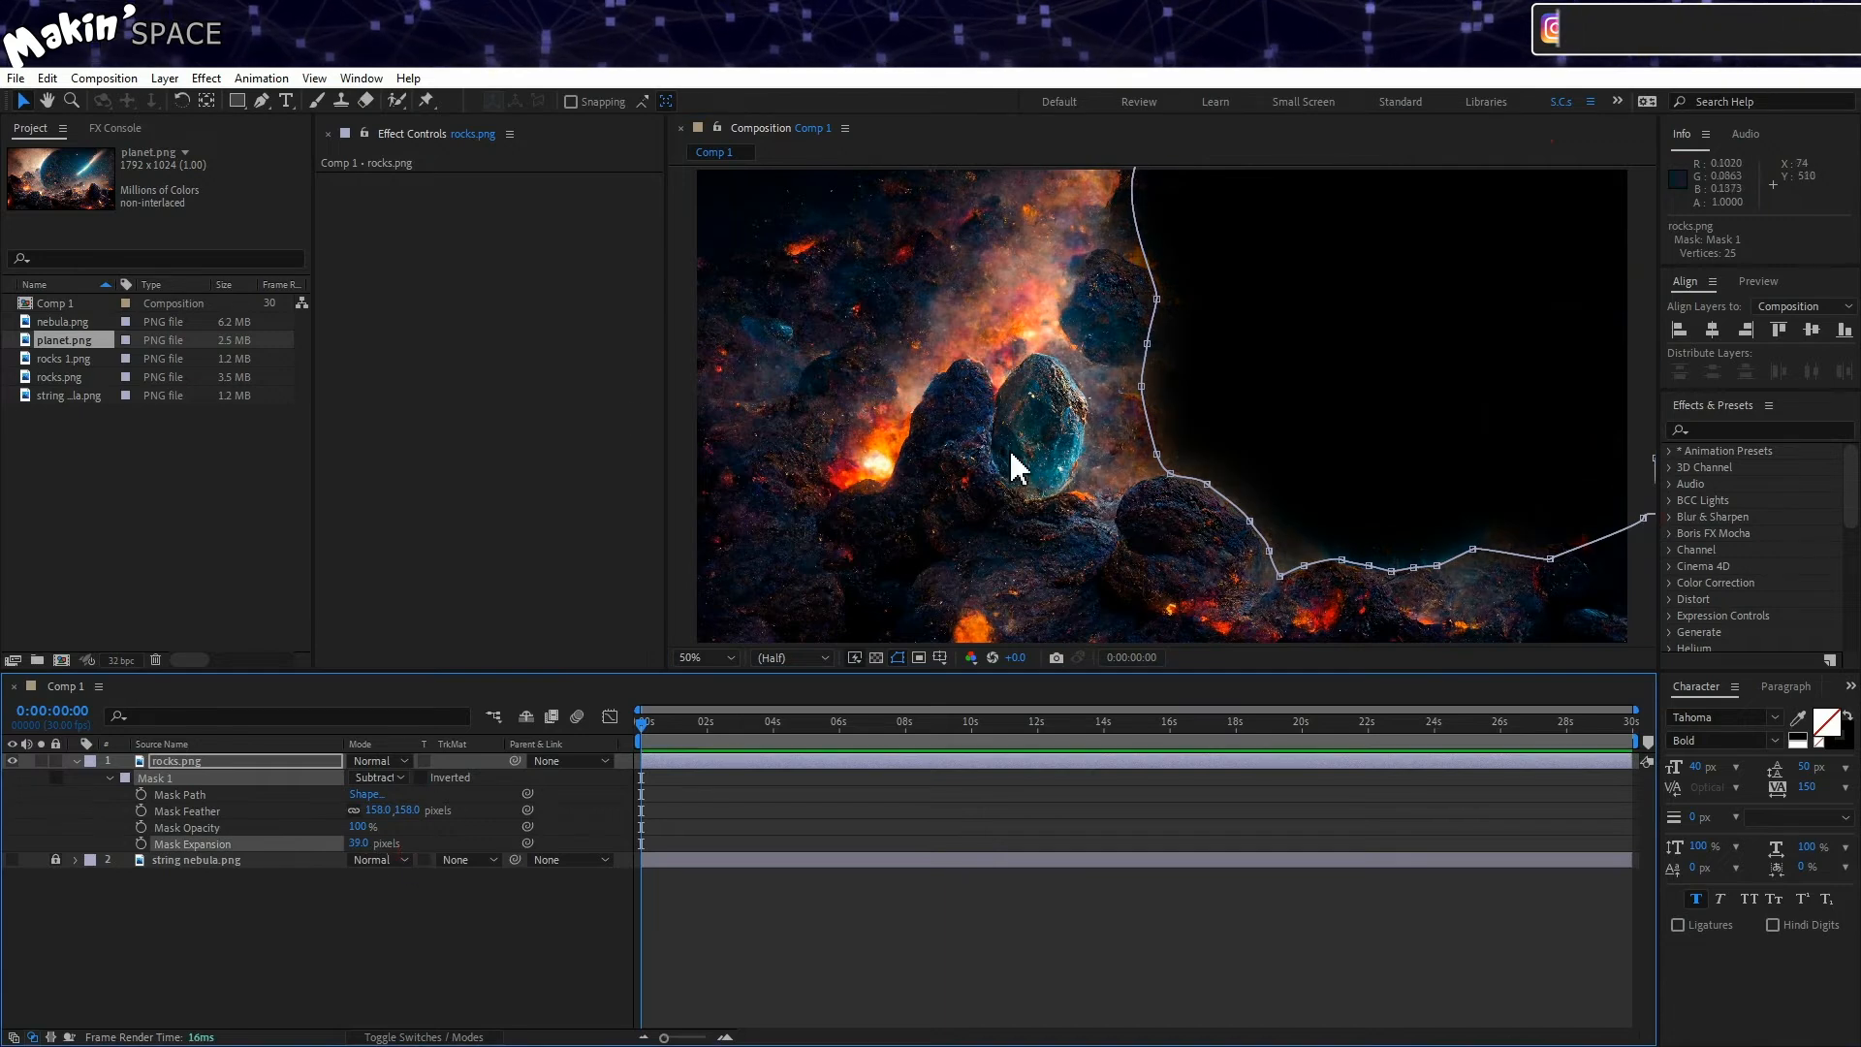
Step: Open the rocks 1.png footage to examine it, and close the preview
left_click(49, 378)
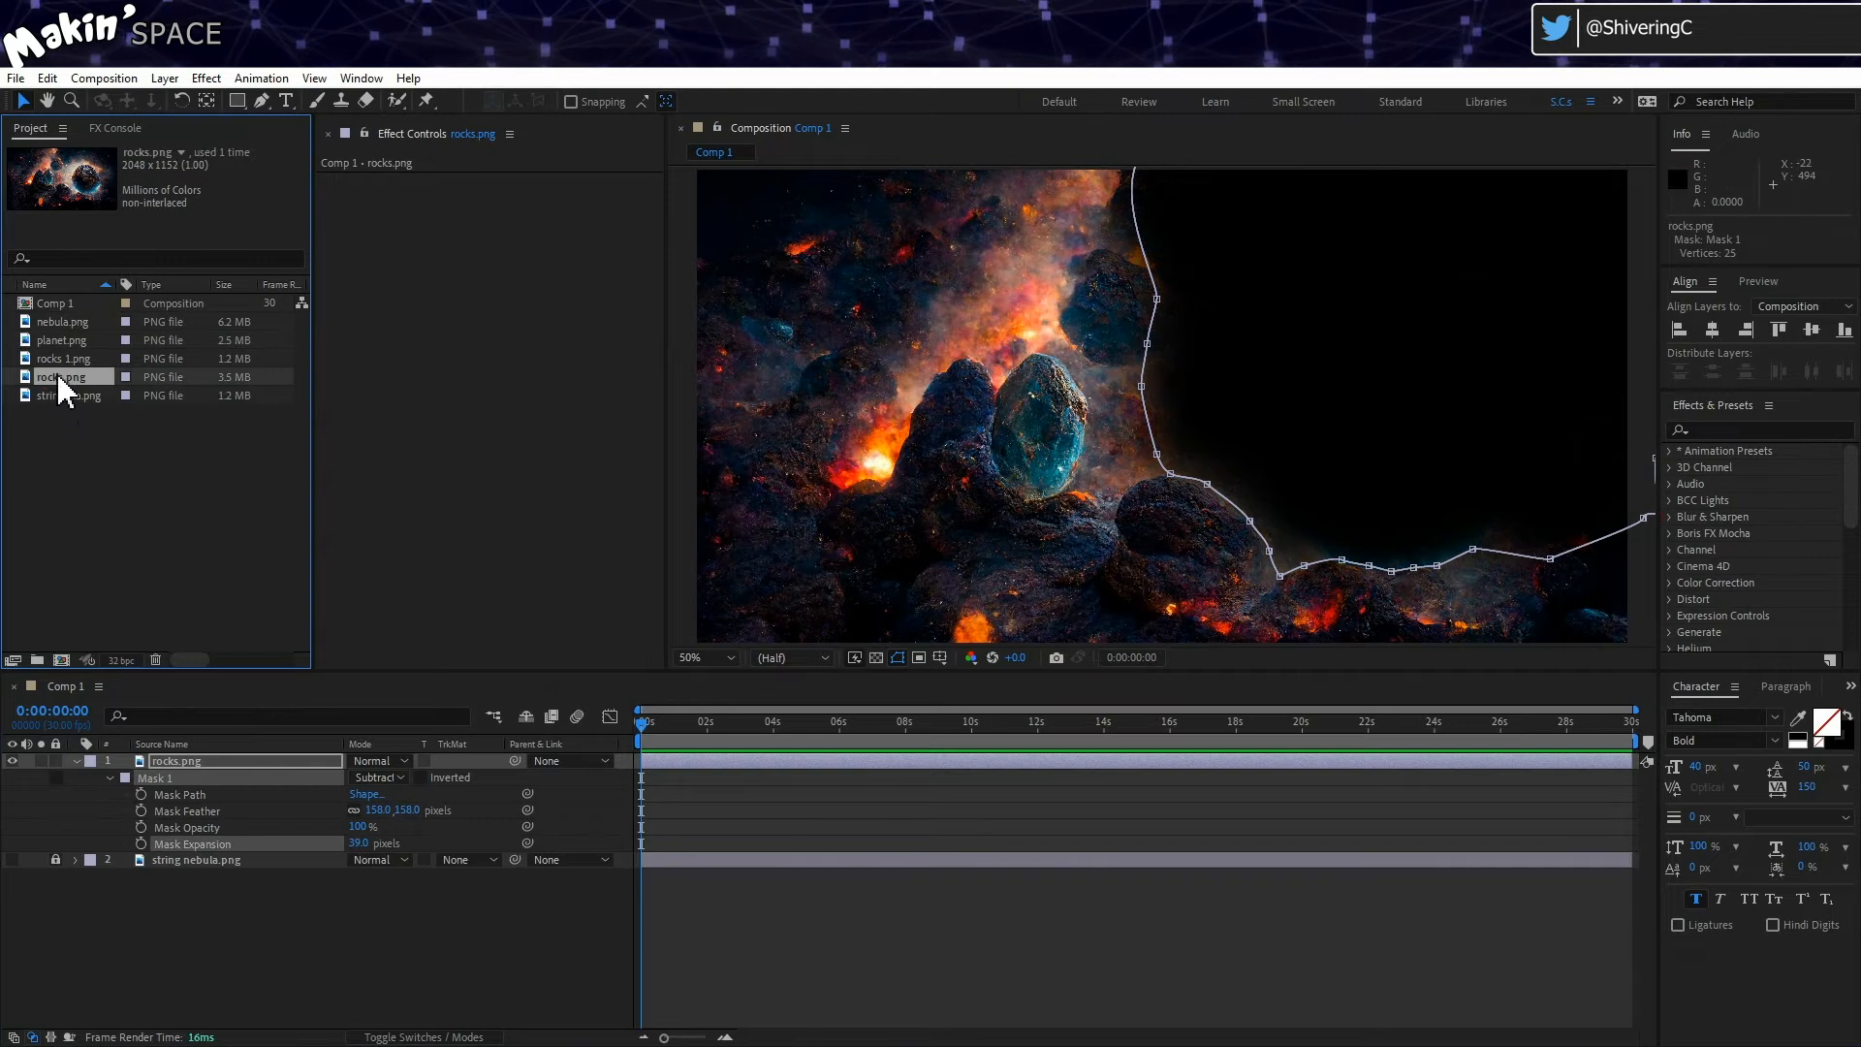
left_click(60, 357)
double_click(61, 356)
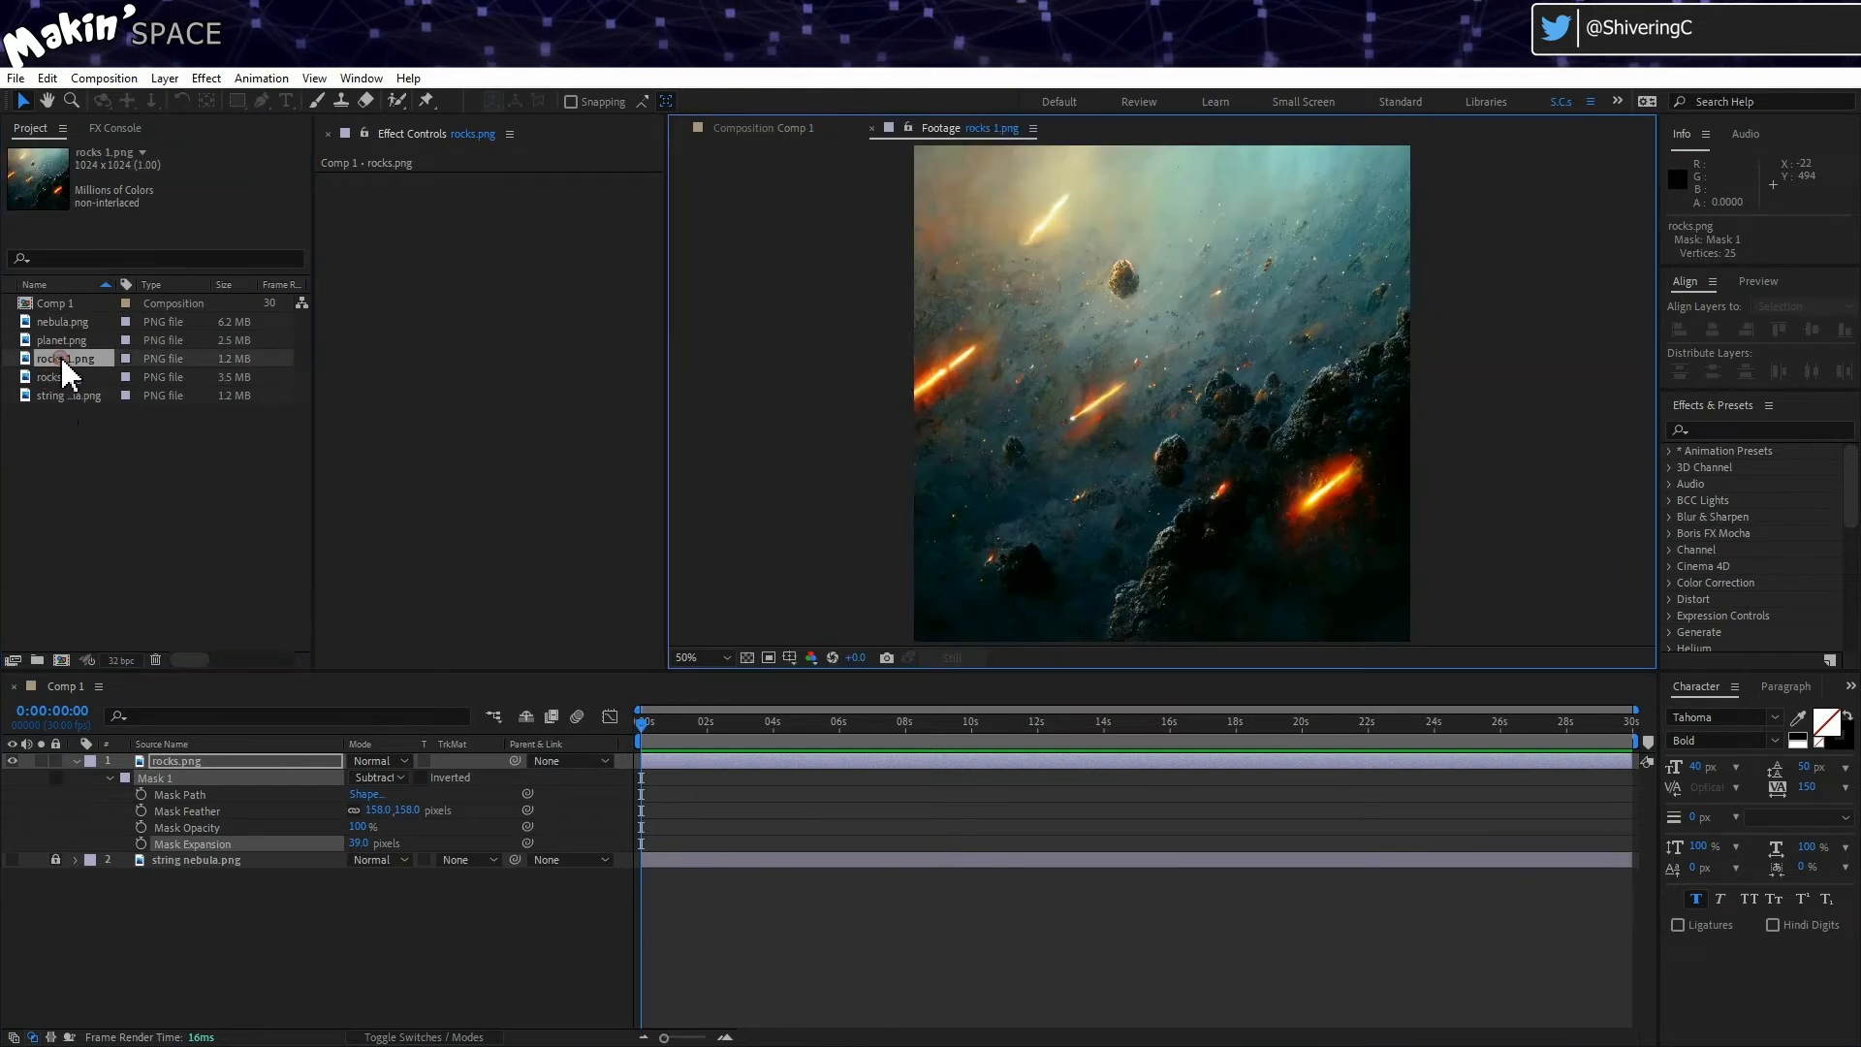
left_click(870, 129)
Step: Try rocks 1.png beneath the rocks layer, moved to the upper right and scaled to 90%, and delete that layer
left_click_drag(76, 361, 177, 863)
left_click_drag(1194, 411, 1436, 294)
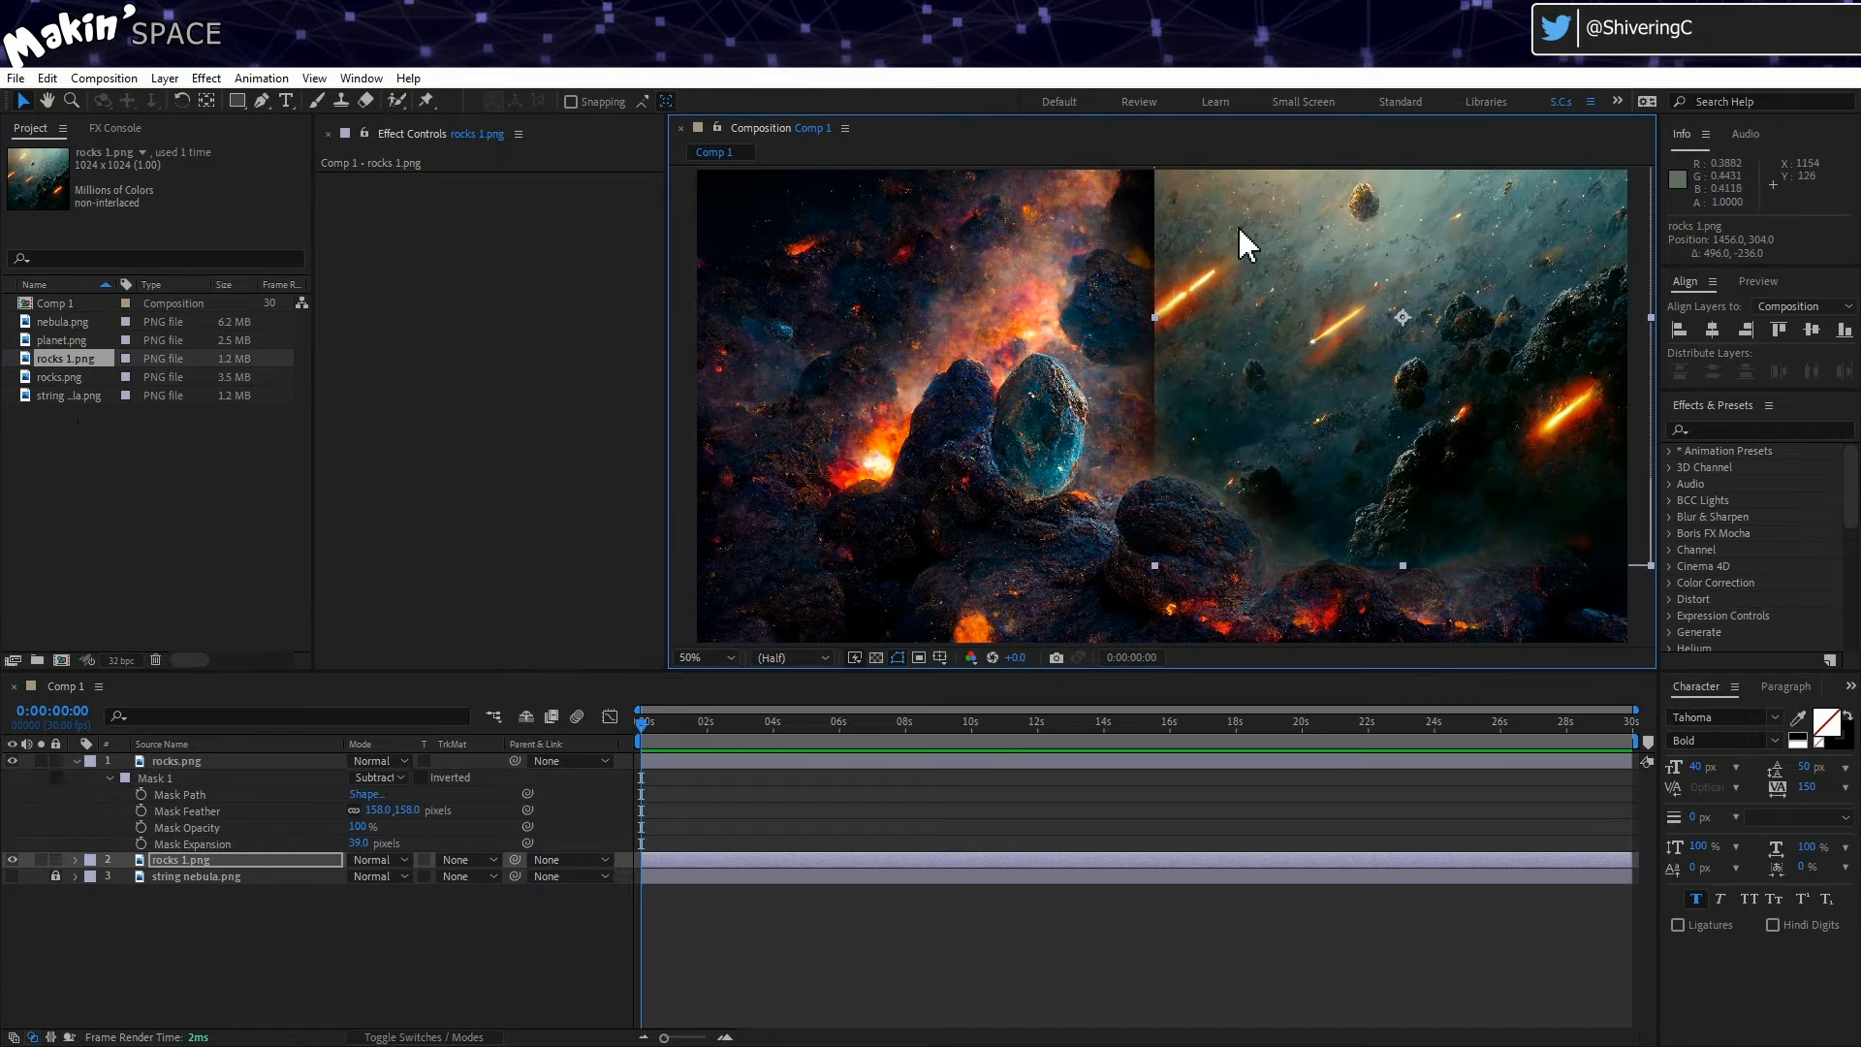
left_click(233, 862)
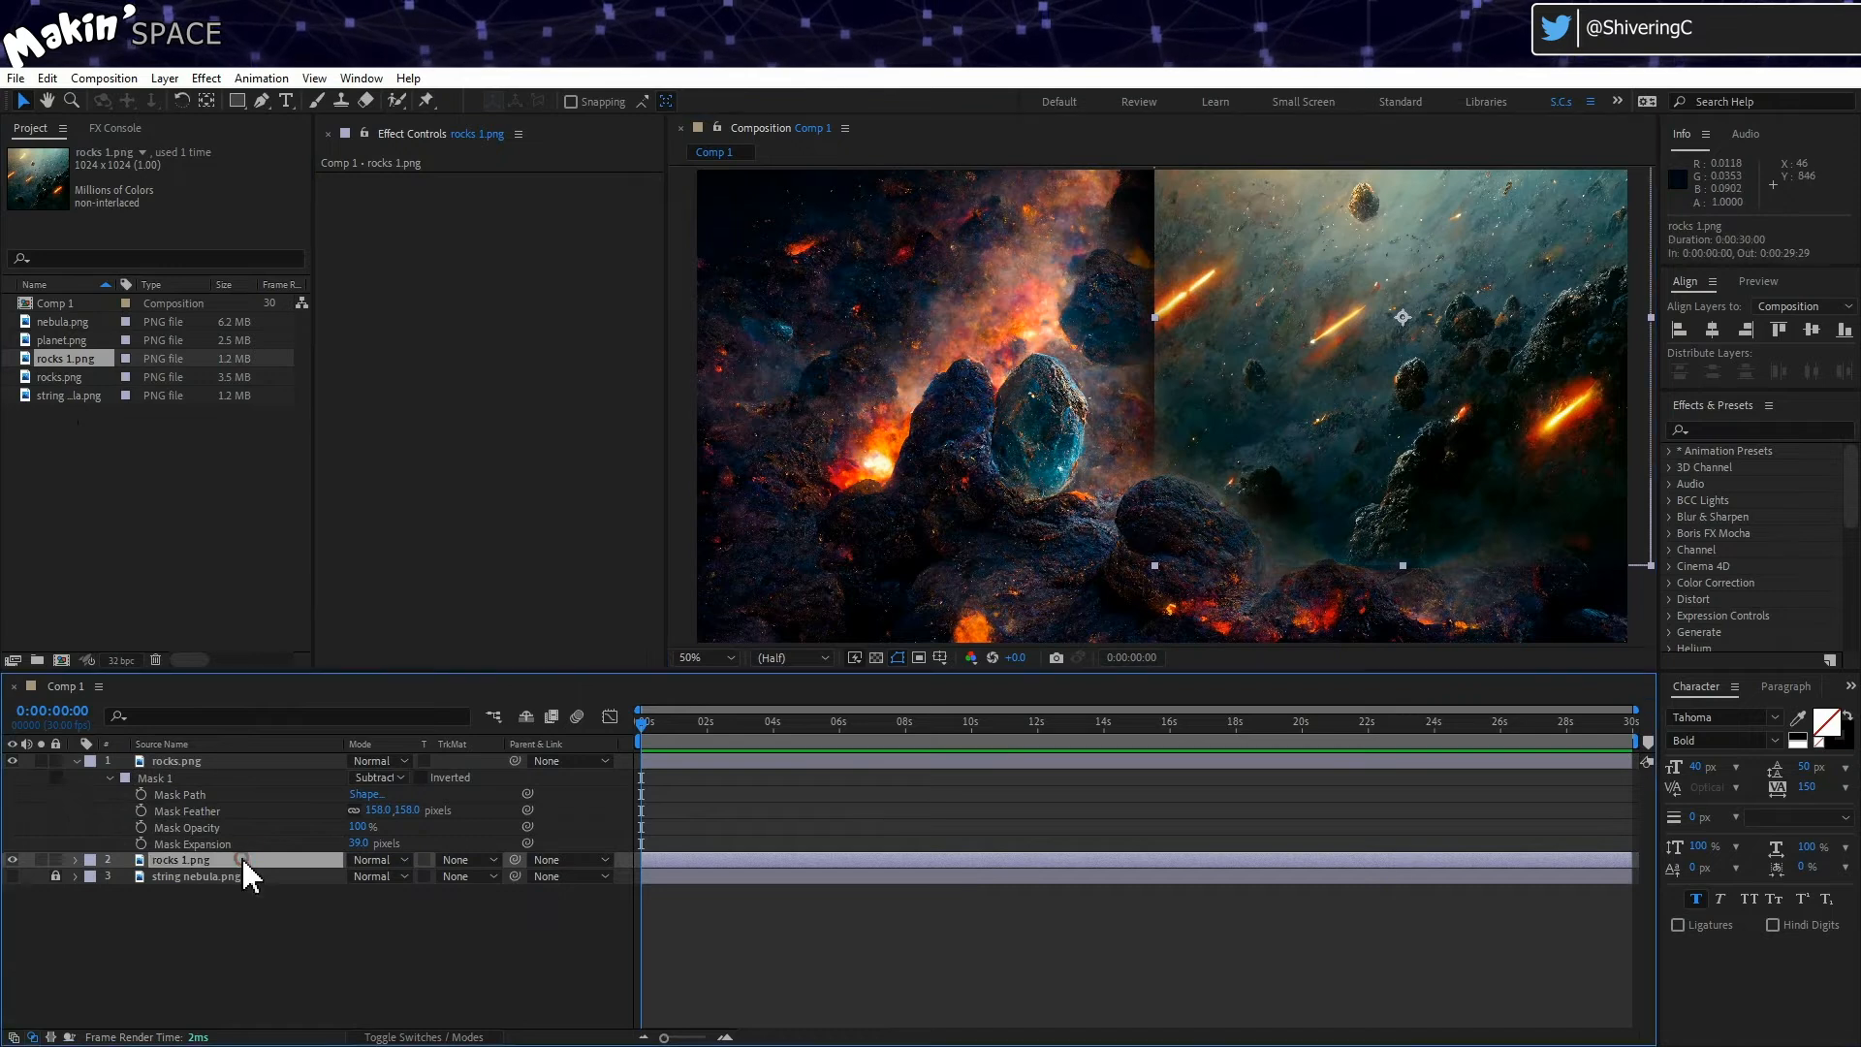
key("s")
mouse_move(373, 876)
left_mouse_down()
mouse_move(416, 876)
mouse_move(352, 877)
mouse_move(375, 889)
left_mouse_up()
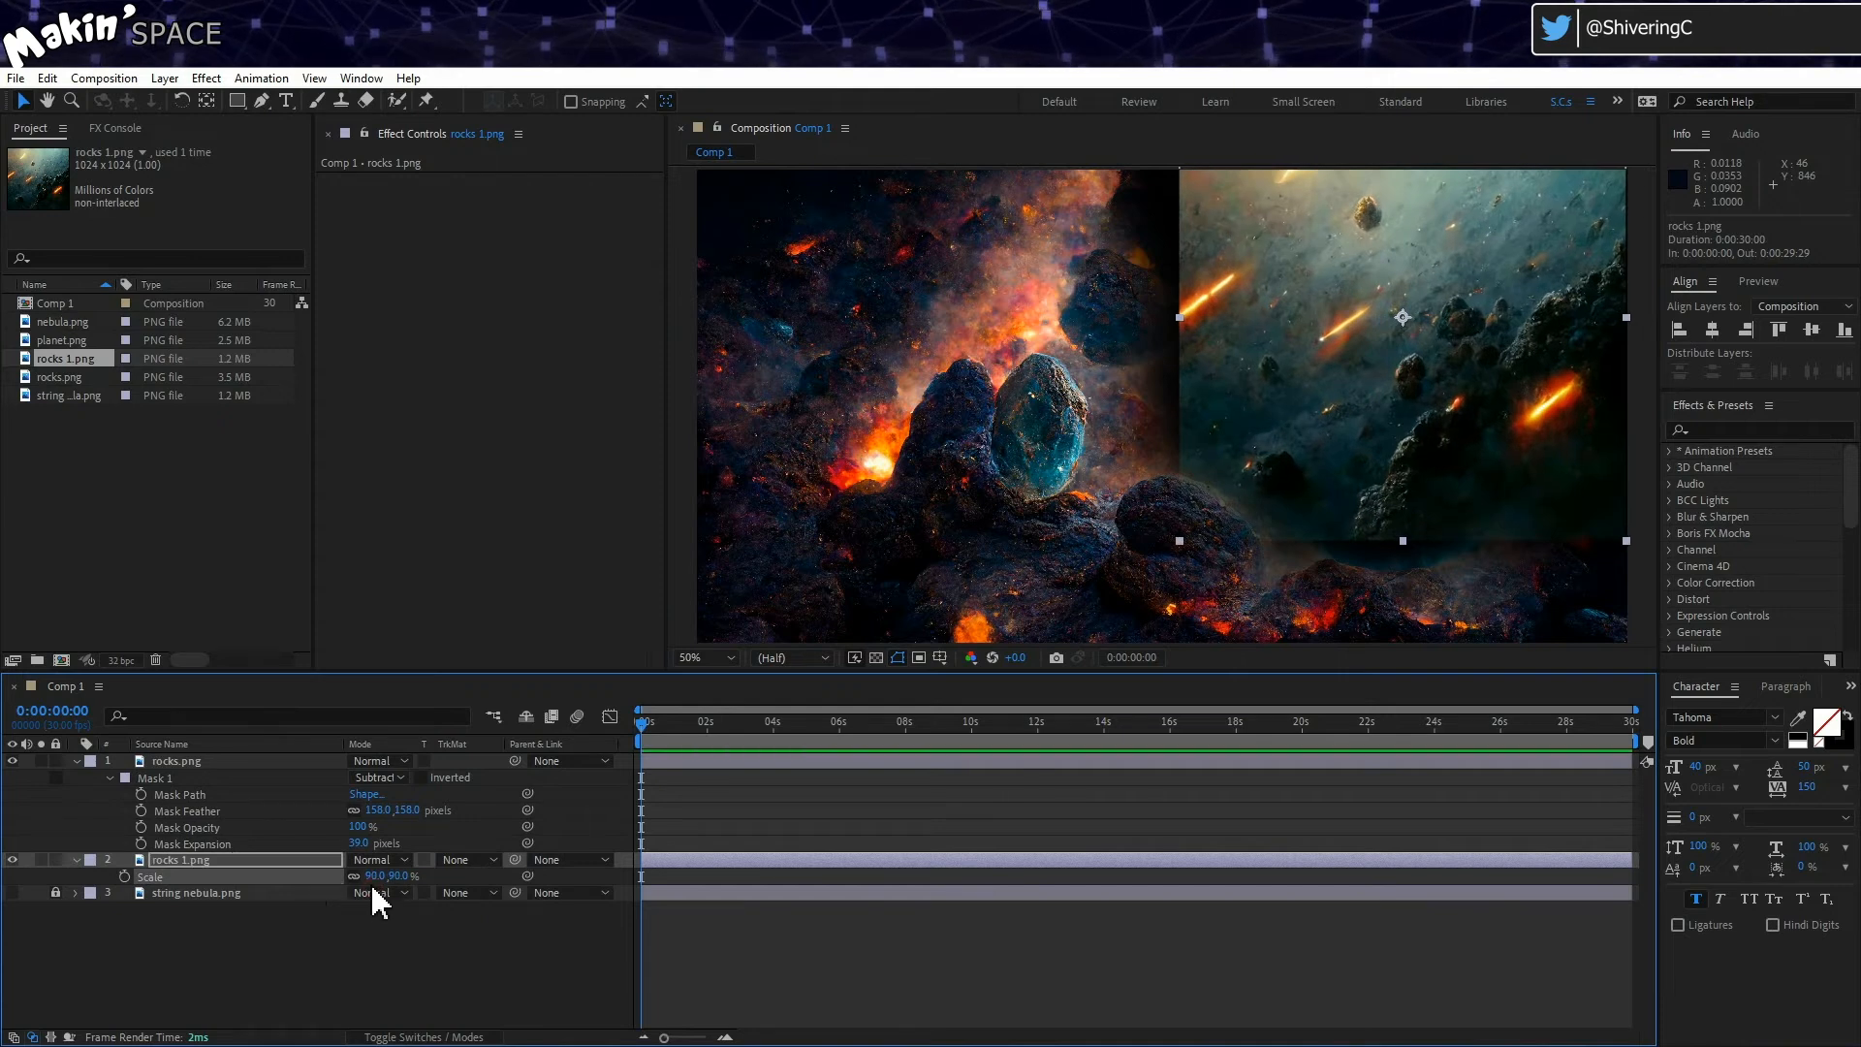
left_click(276, 860)
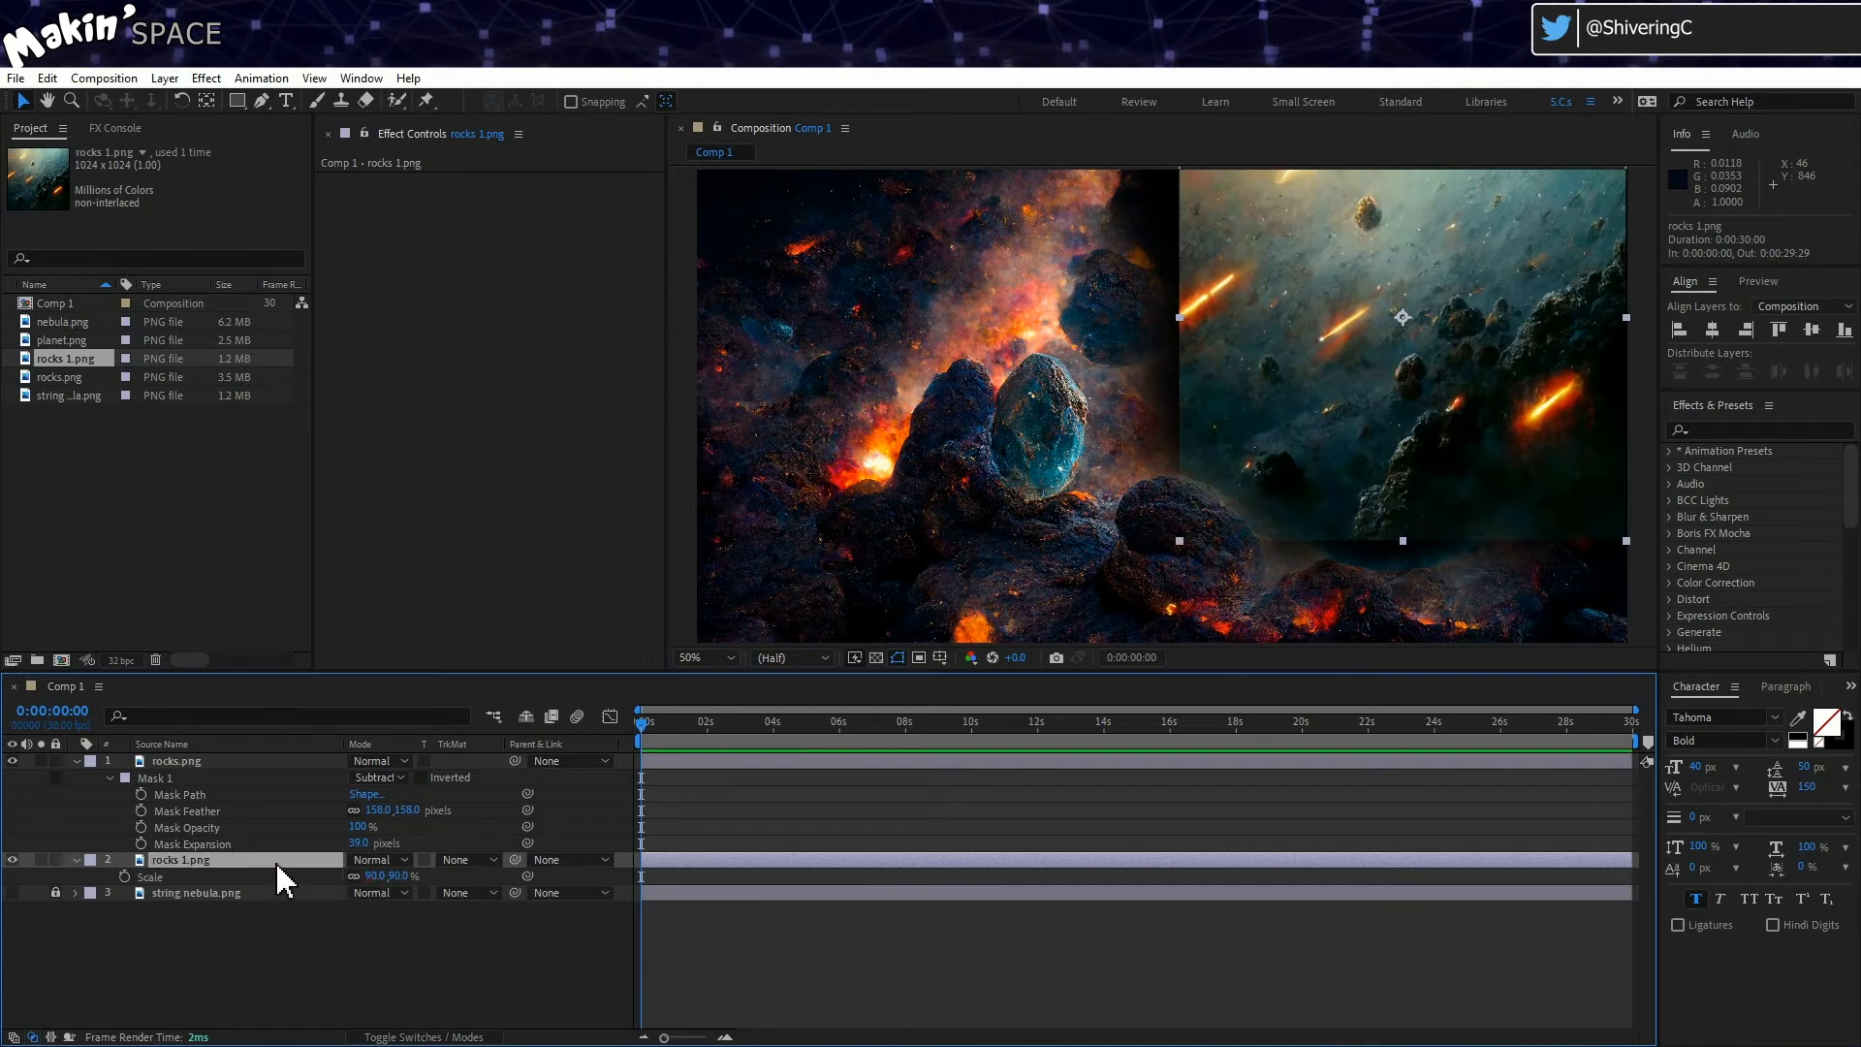
key("Delete")
left_click(72, 397)
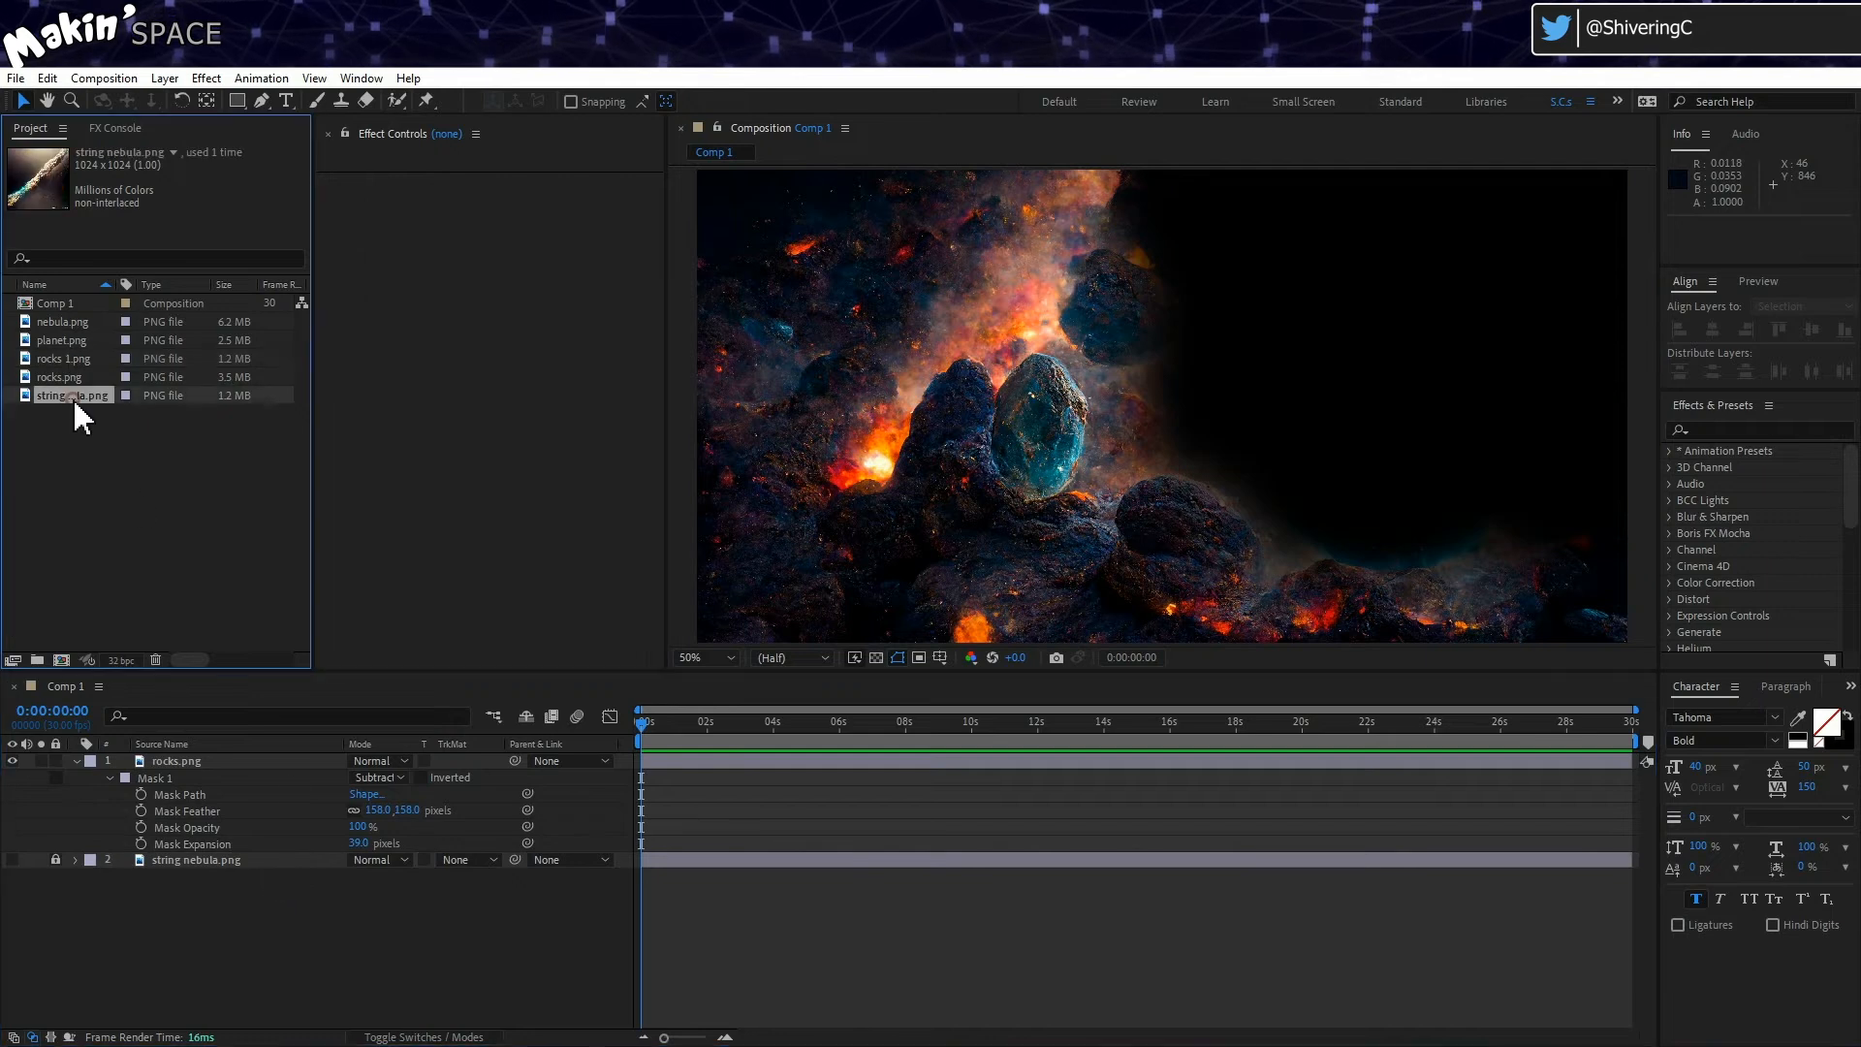
left_click(66, 372)
left_click(68, 321)
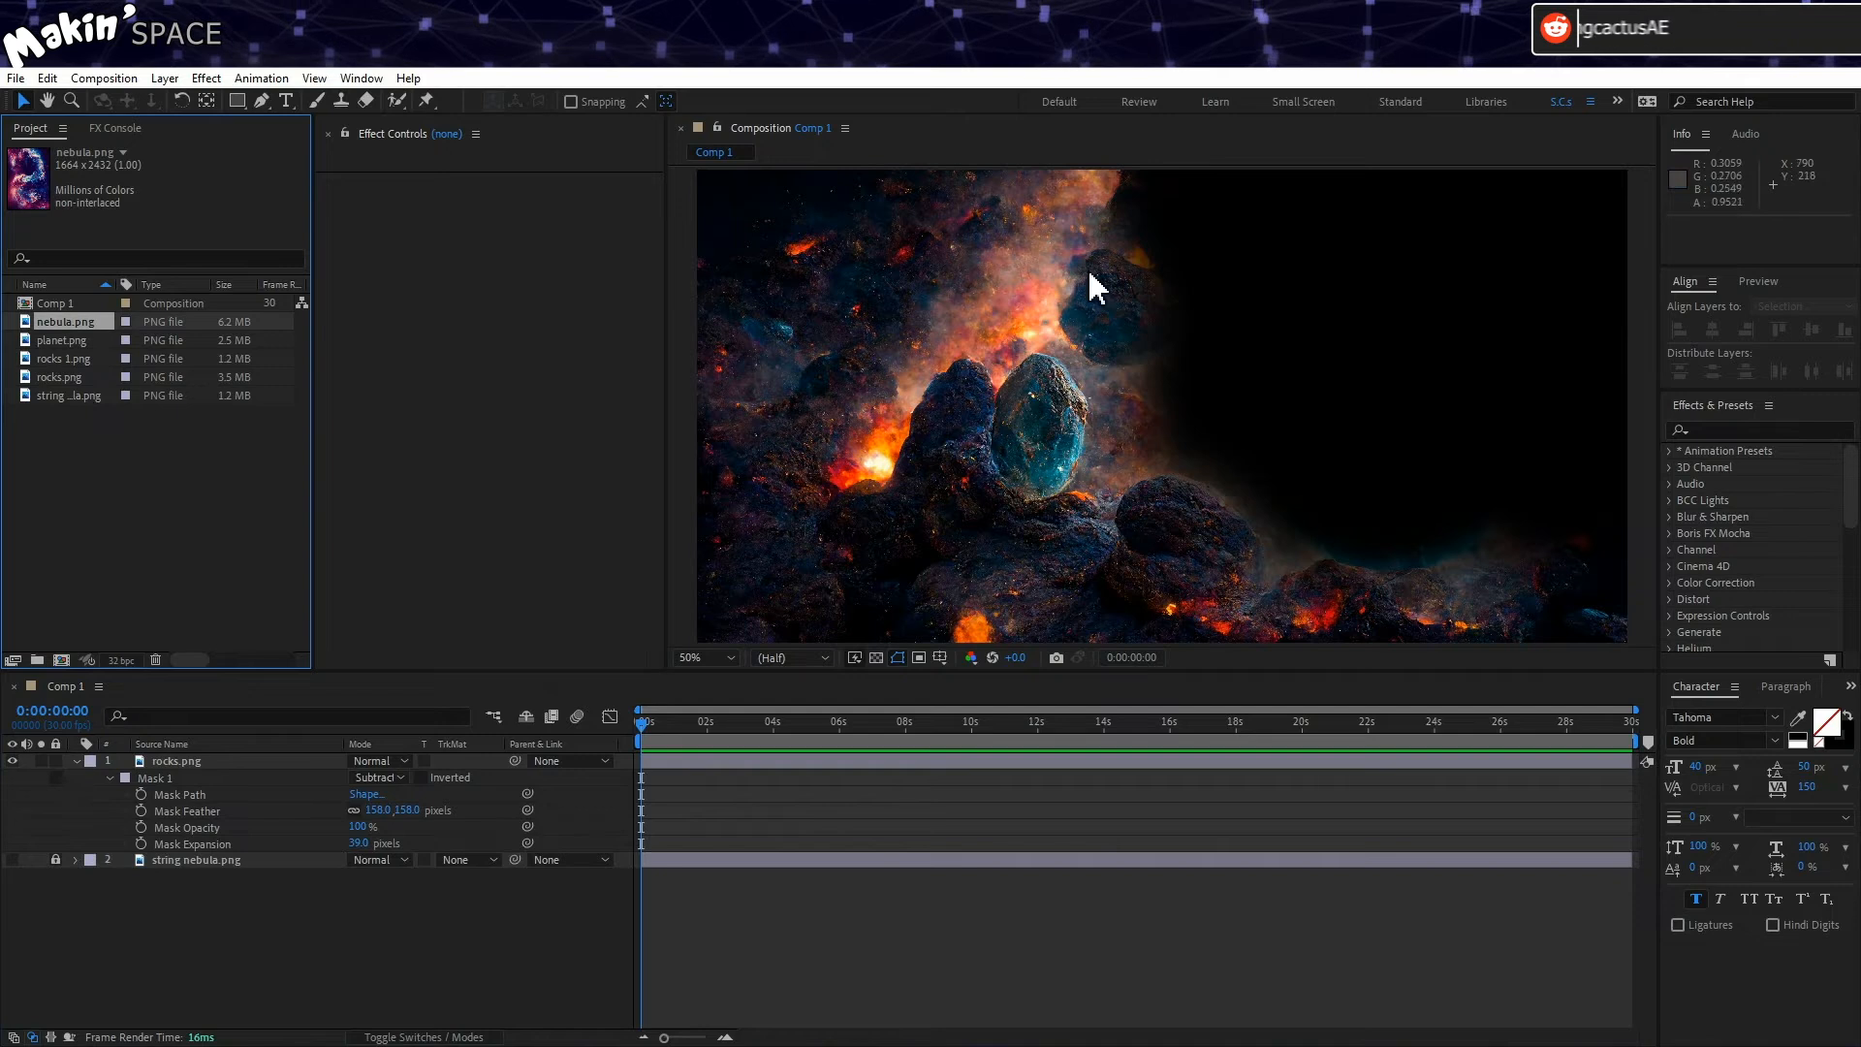
Step: Draw a closed Pen tool mask around the round asteroid above the crystal rock on the rocks.png layer
left_click(261, 101)
left_click(178, 763)
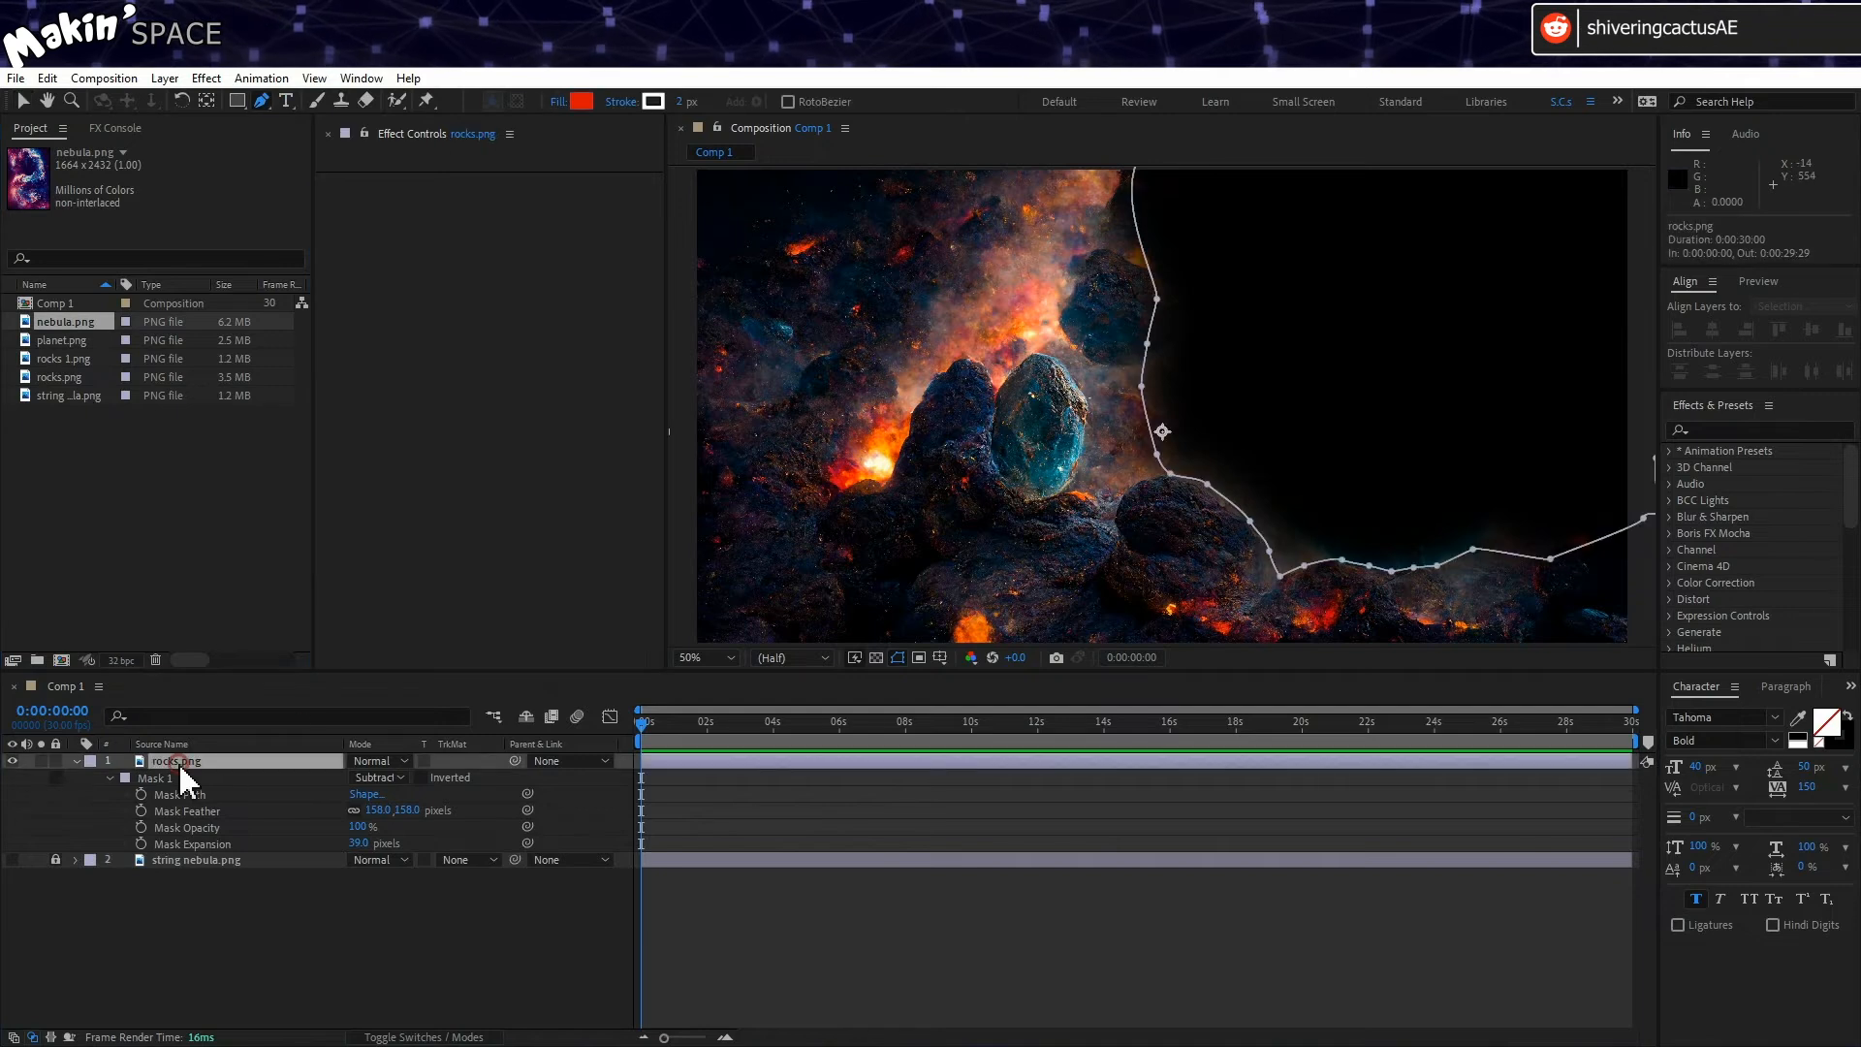
left_click(1104, 248)
left_click(1072, 264)
left_click(1063, 293)
left_click(1063, 320)
left_click(1065, 349)
left_click(1108, 373)
left_click(1171, 327)
left_click(1163, 274)
left_click(1104, 248)
Step: Duplicate the rocks.png layer and delete the asteroid mask from the lower copy
left_click(241, 748)
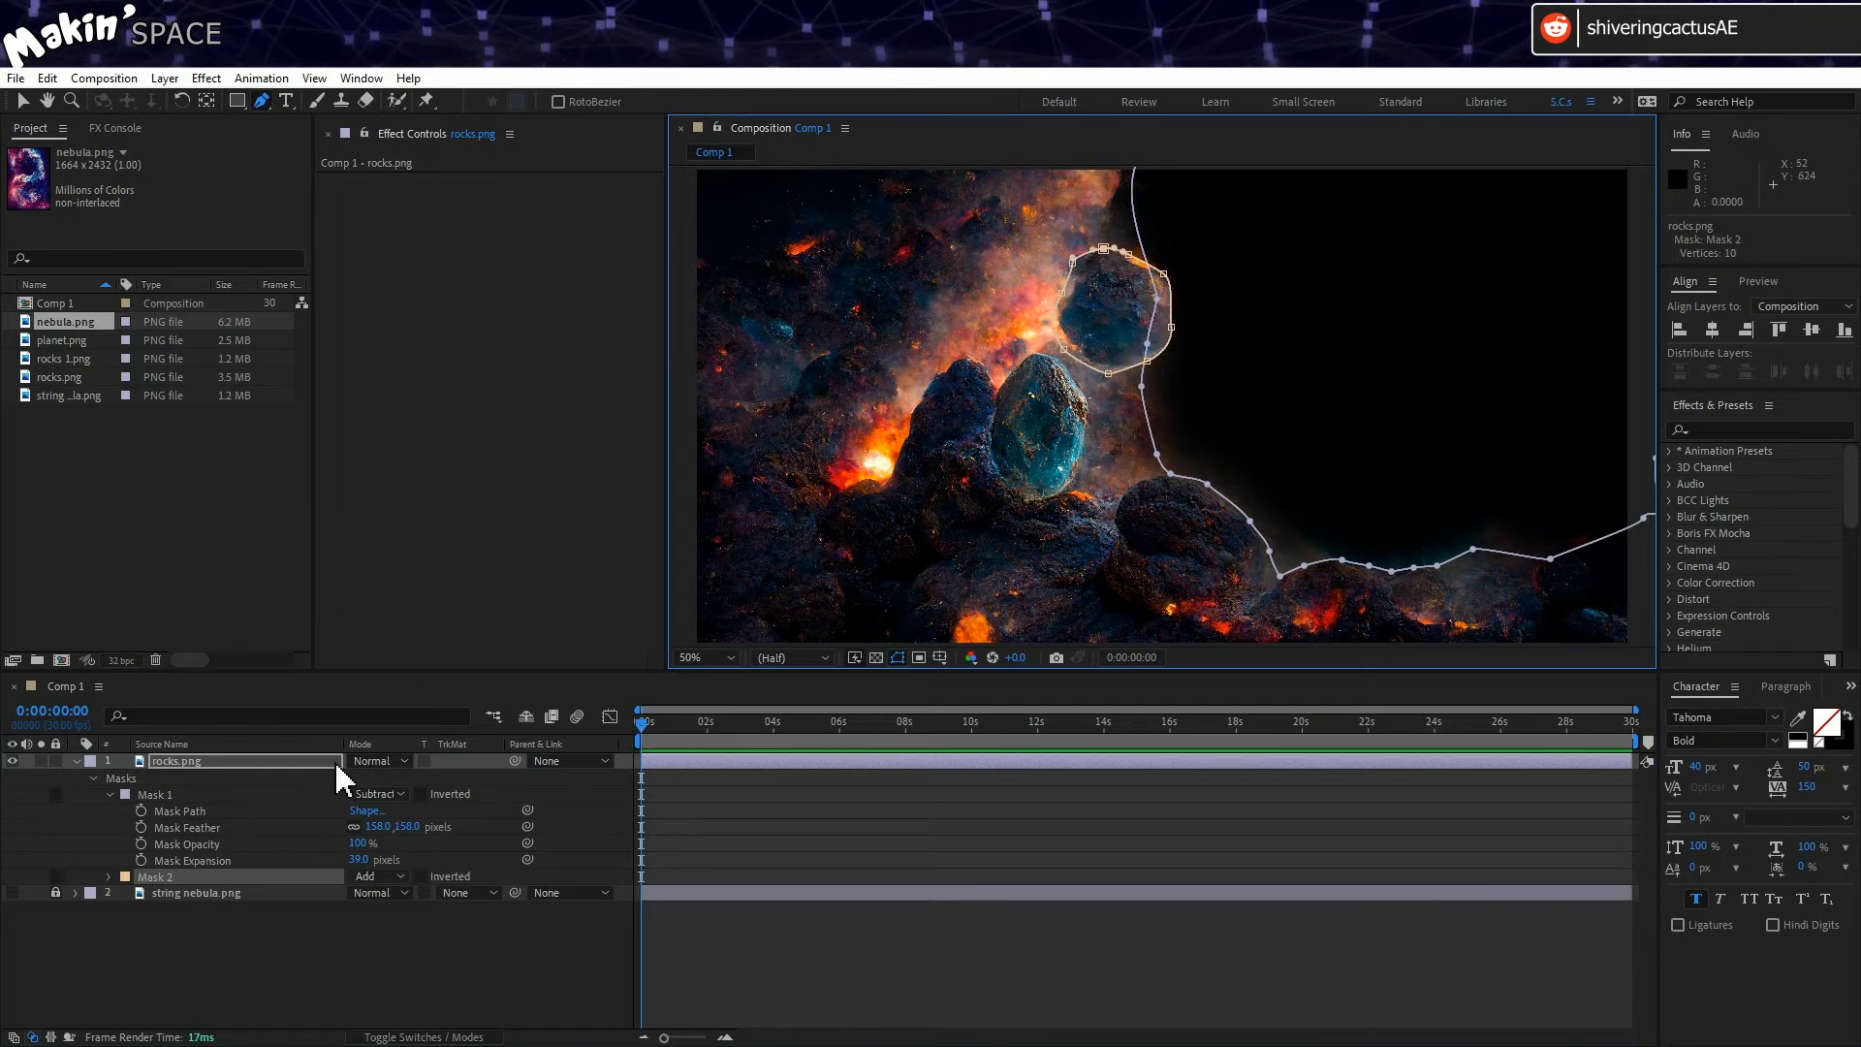
left_click(237, 760)
key("ctrl+d")
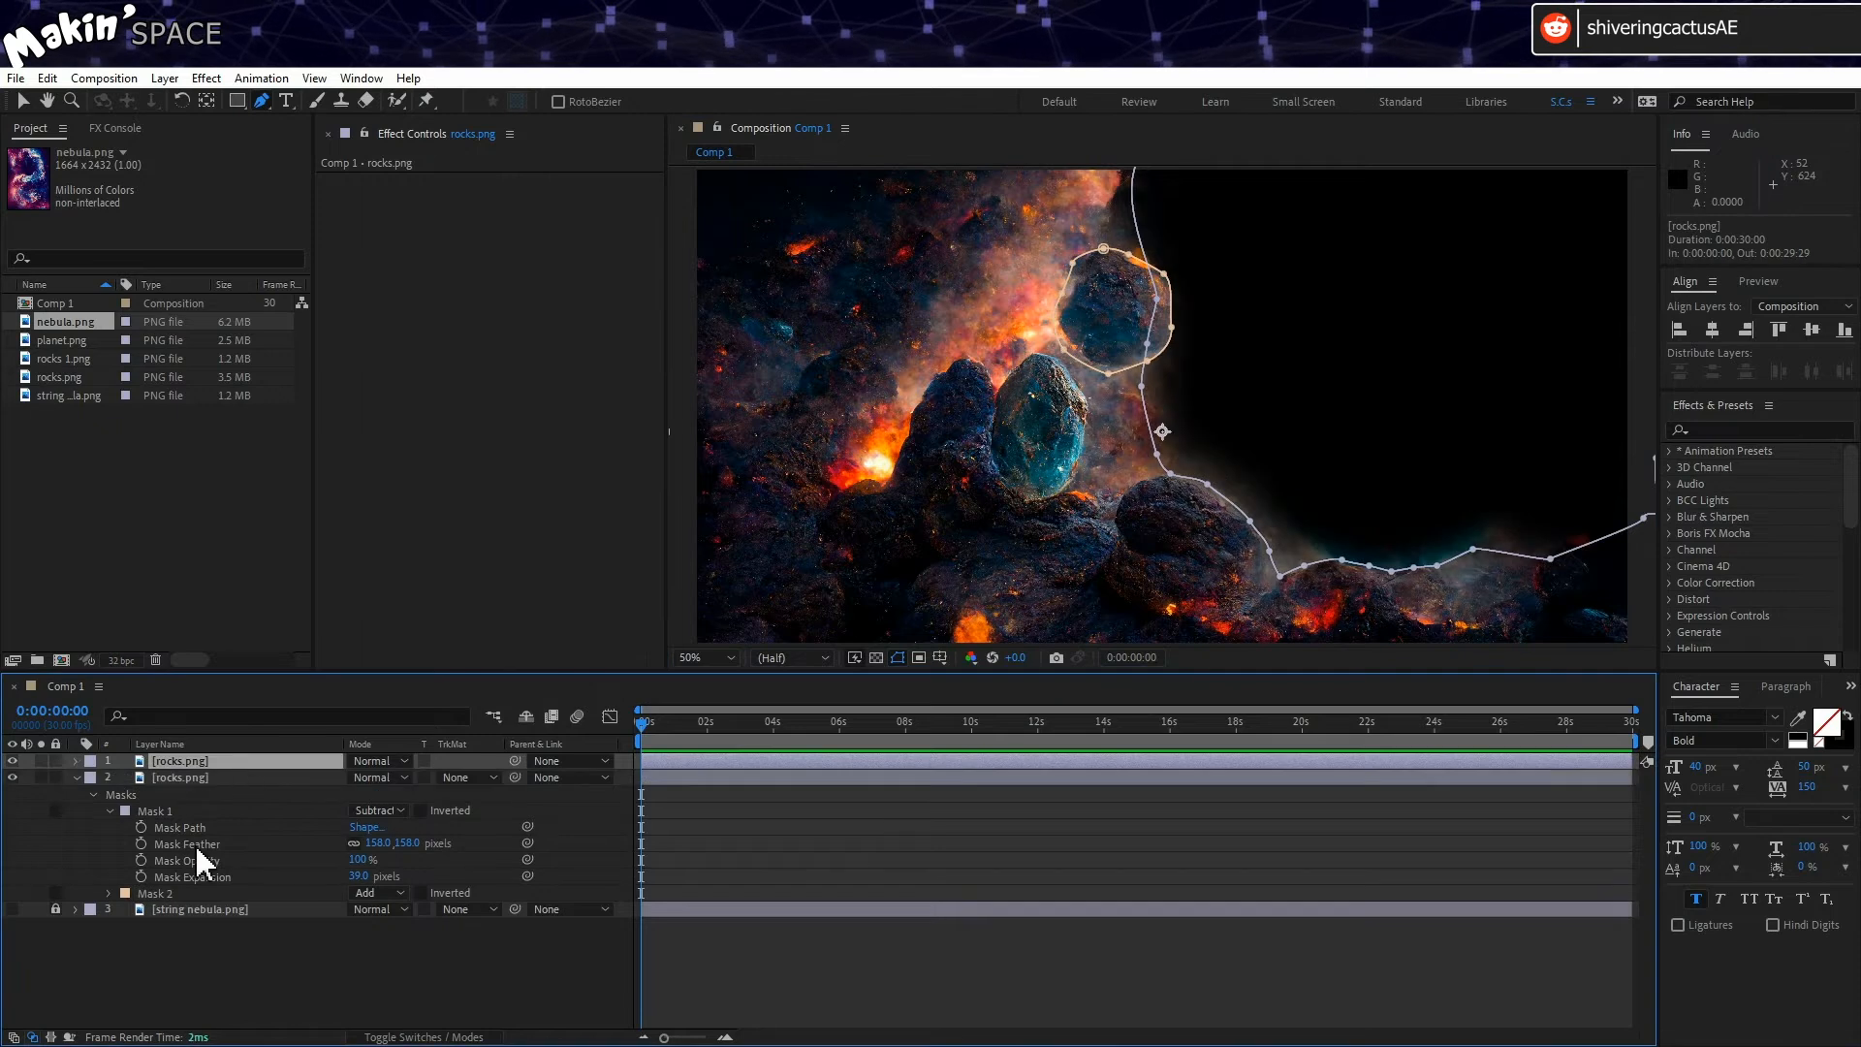
left_click(179, 893)
key("Delete")
Step: Remove Mask 1 from the upper rocks.png copy and move the cut-out asteroid right into the black opening
left_click(202, 760)
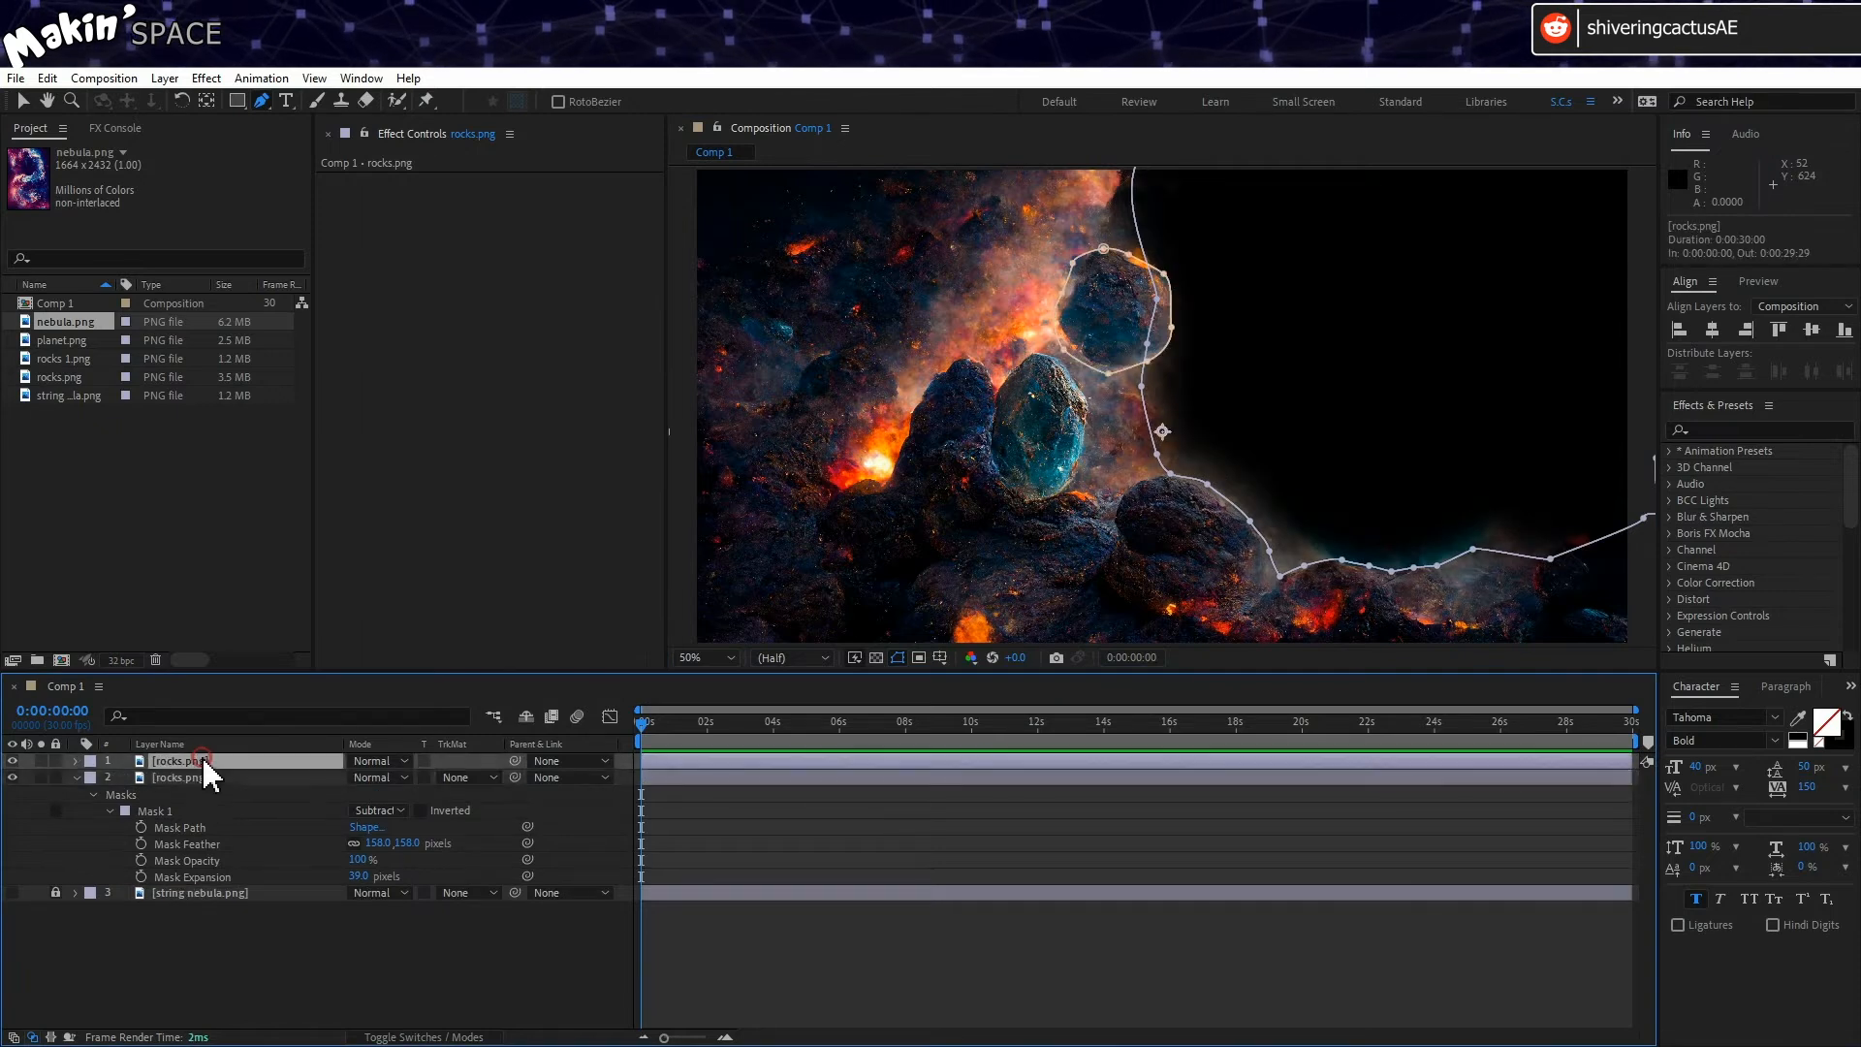
key("m")
left_click(177, 795)
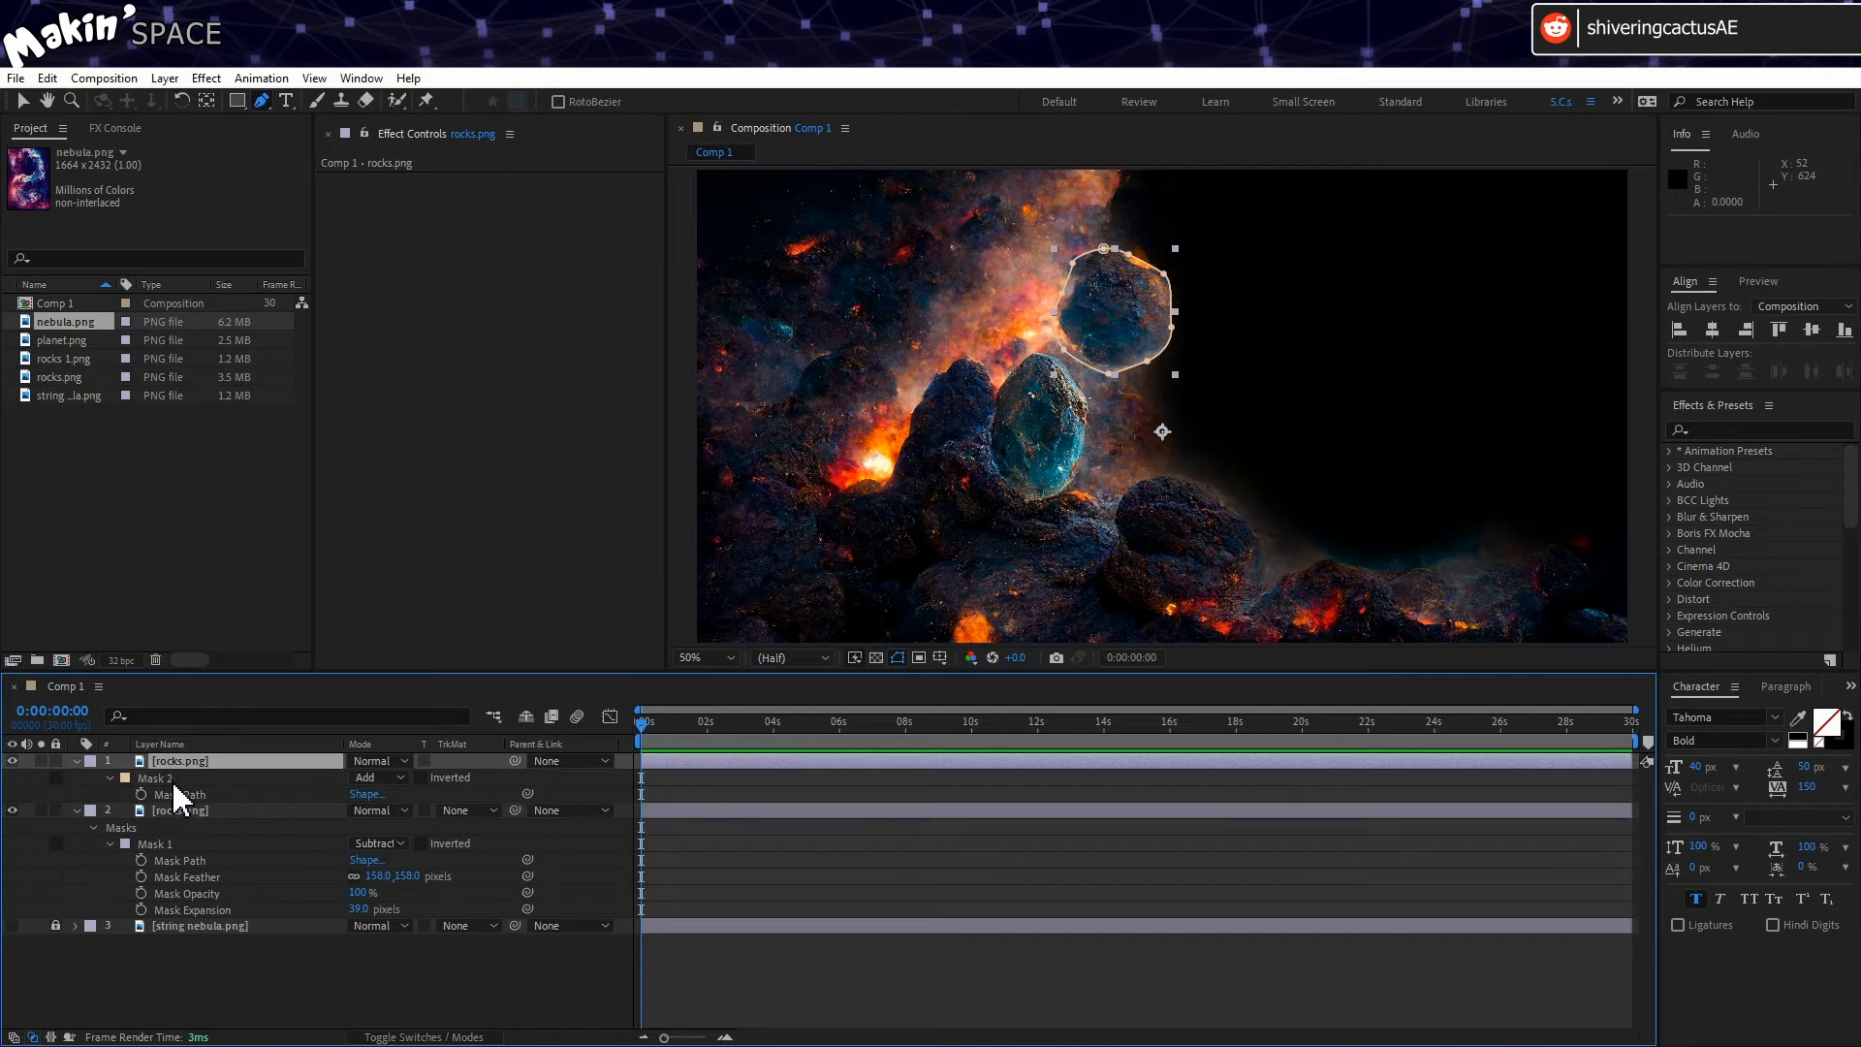
left_click(21, 101)
left_click_drag(1080, 320, 1208, 308)
Step: Reshape the lower rocks layer's Mask 1 up and to the left so it removes the original asteroid
left_click(153, 845)
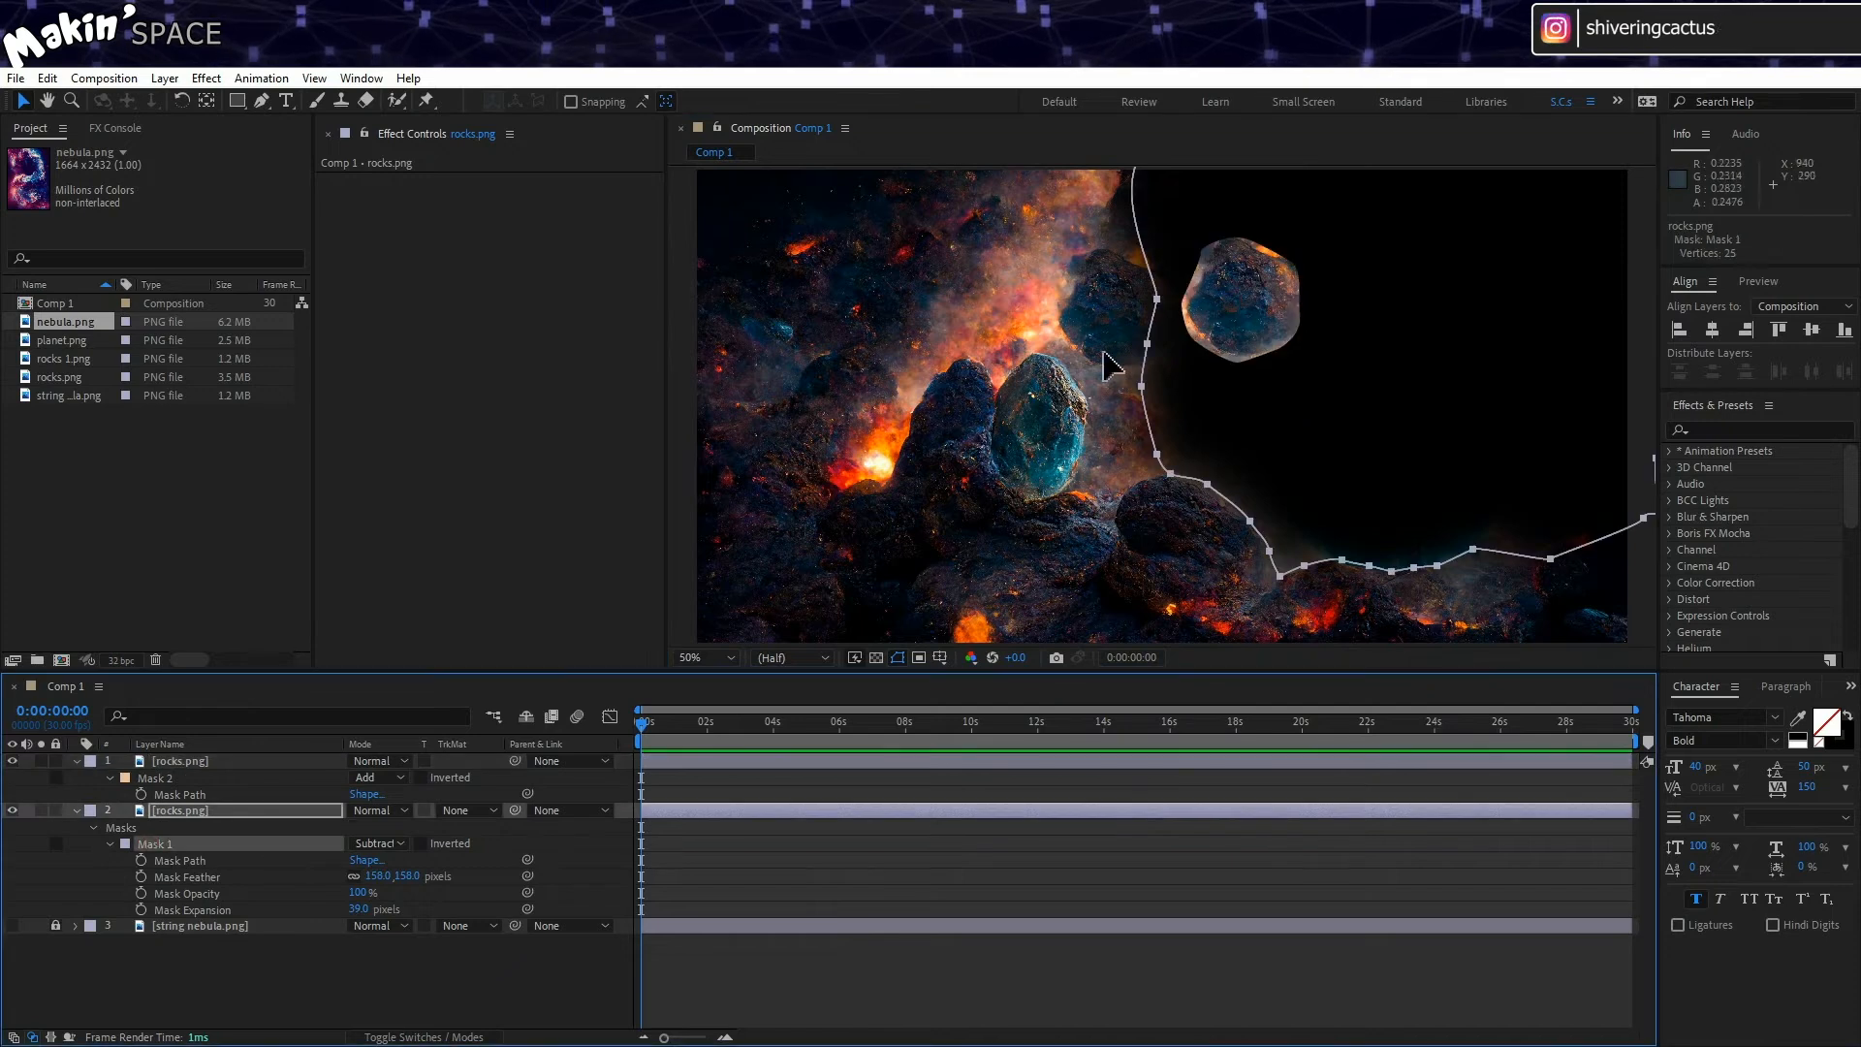
left_click_drag(1129, 294, 985, 286)
key("ctrl+z")
left_click(1112, 319)
key("comma")
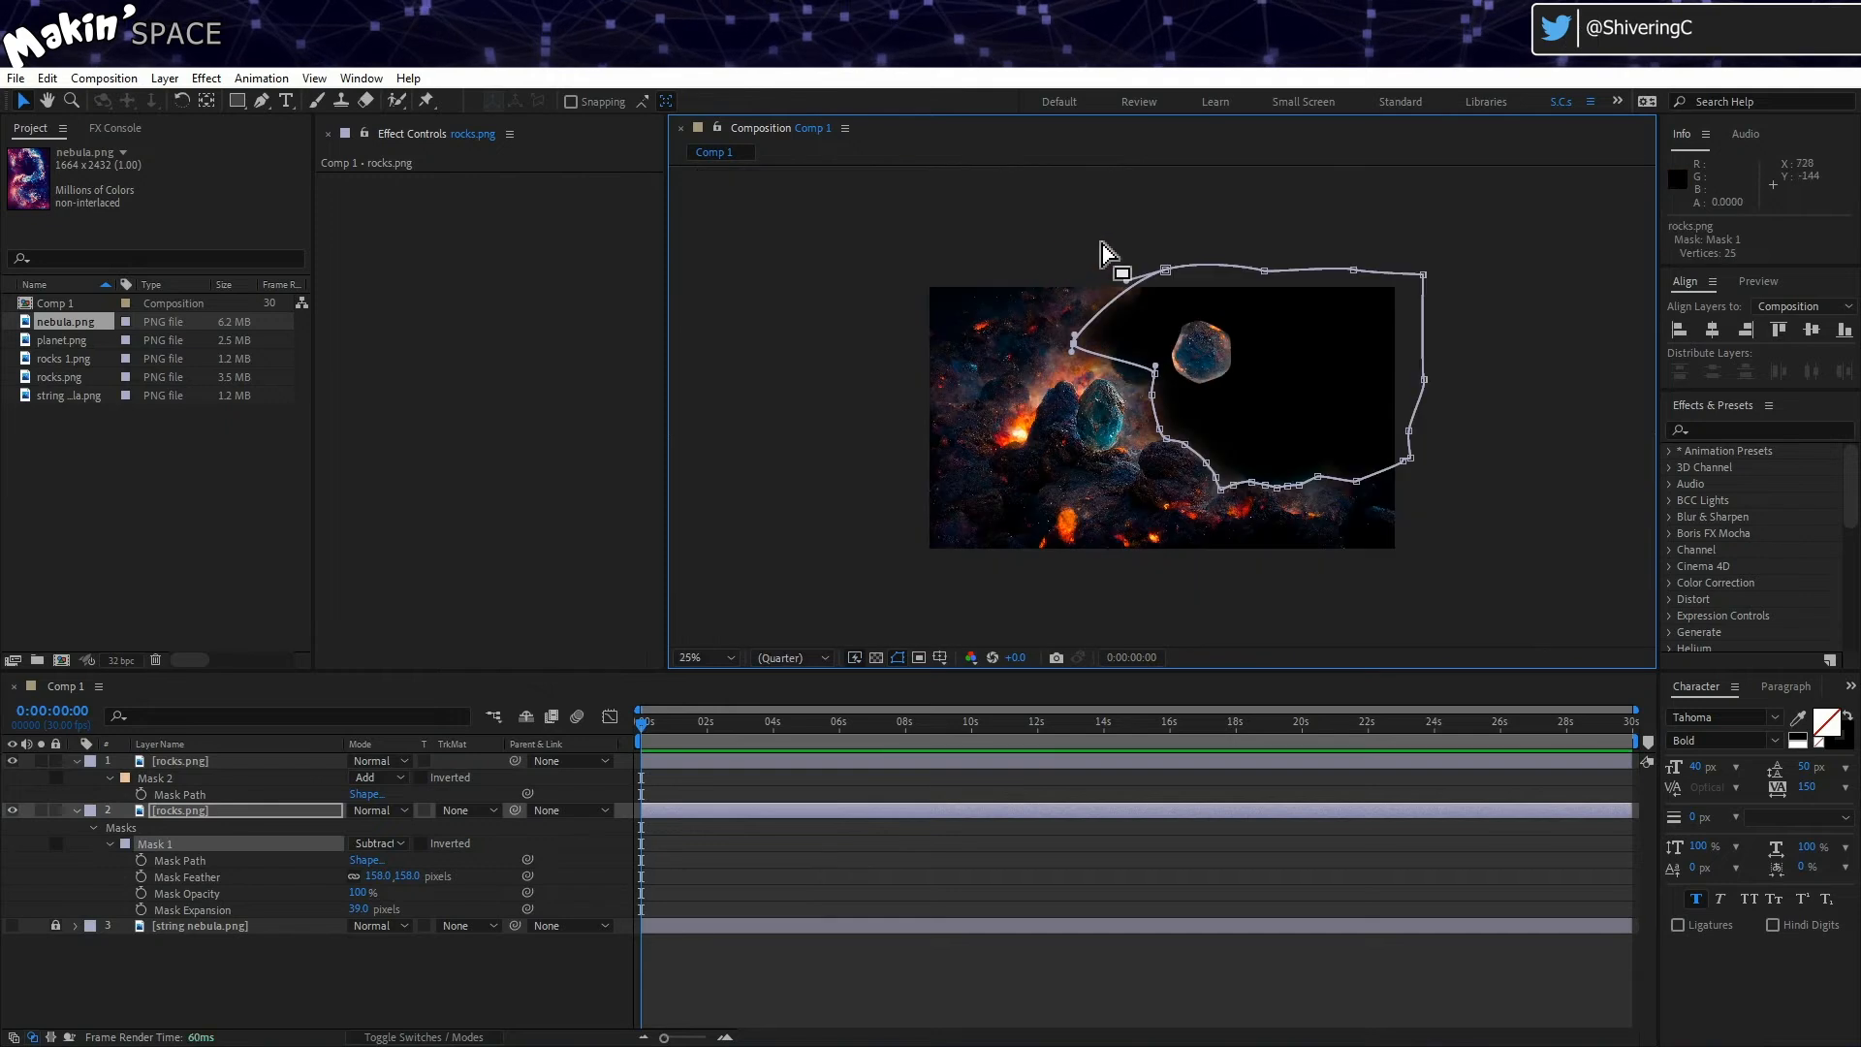
left_click_drag(1164, 269, 1052, 229)
left_click(1153, 371)
left_click_drag(1154, 375, 1094, 366)
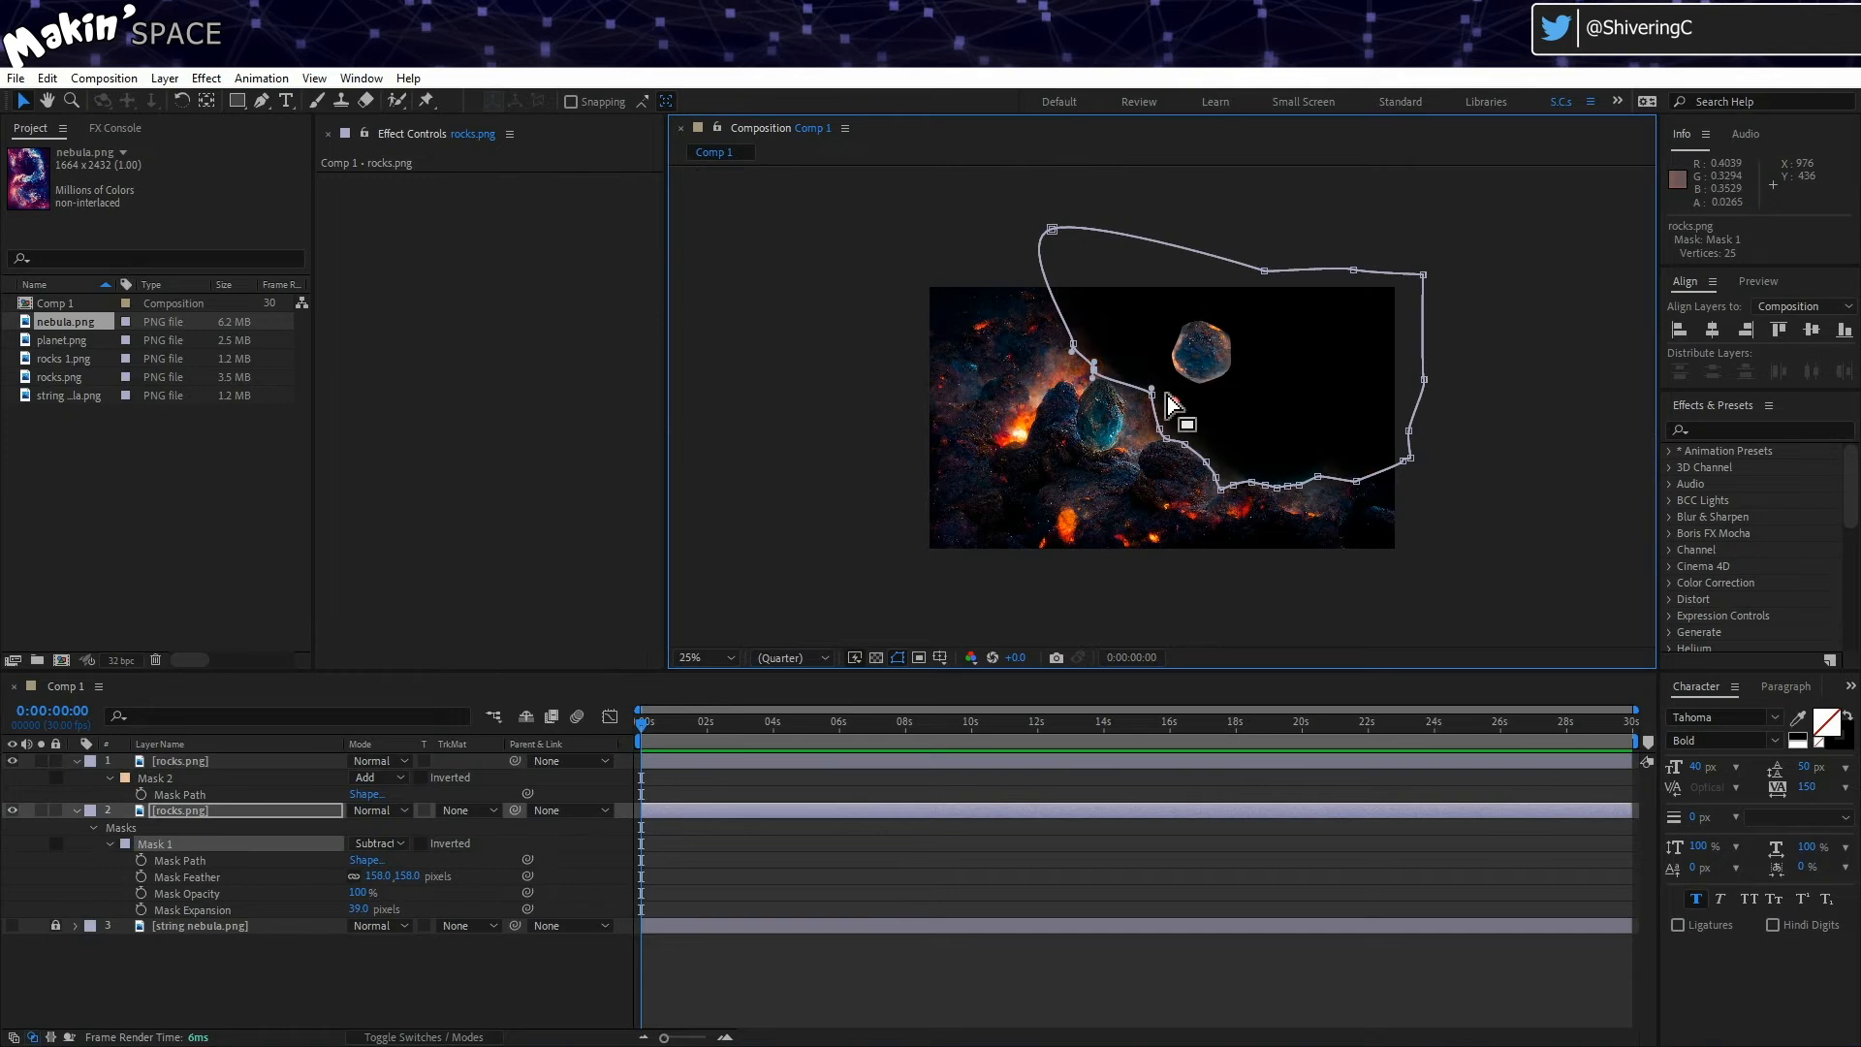
key("period")
Step: Draw a closed Pen tool mask around the blue egg-shaped crystal rock on the lower rocks.png layer
left_click(191, 762)
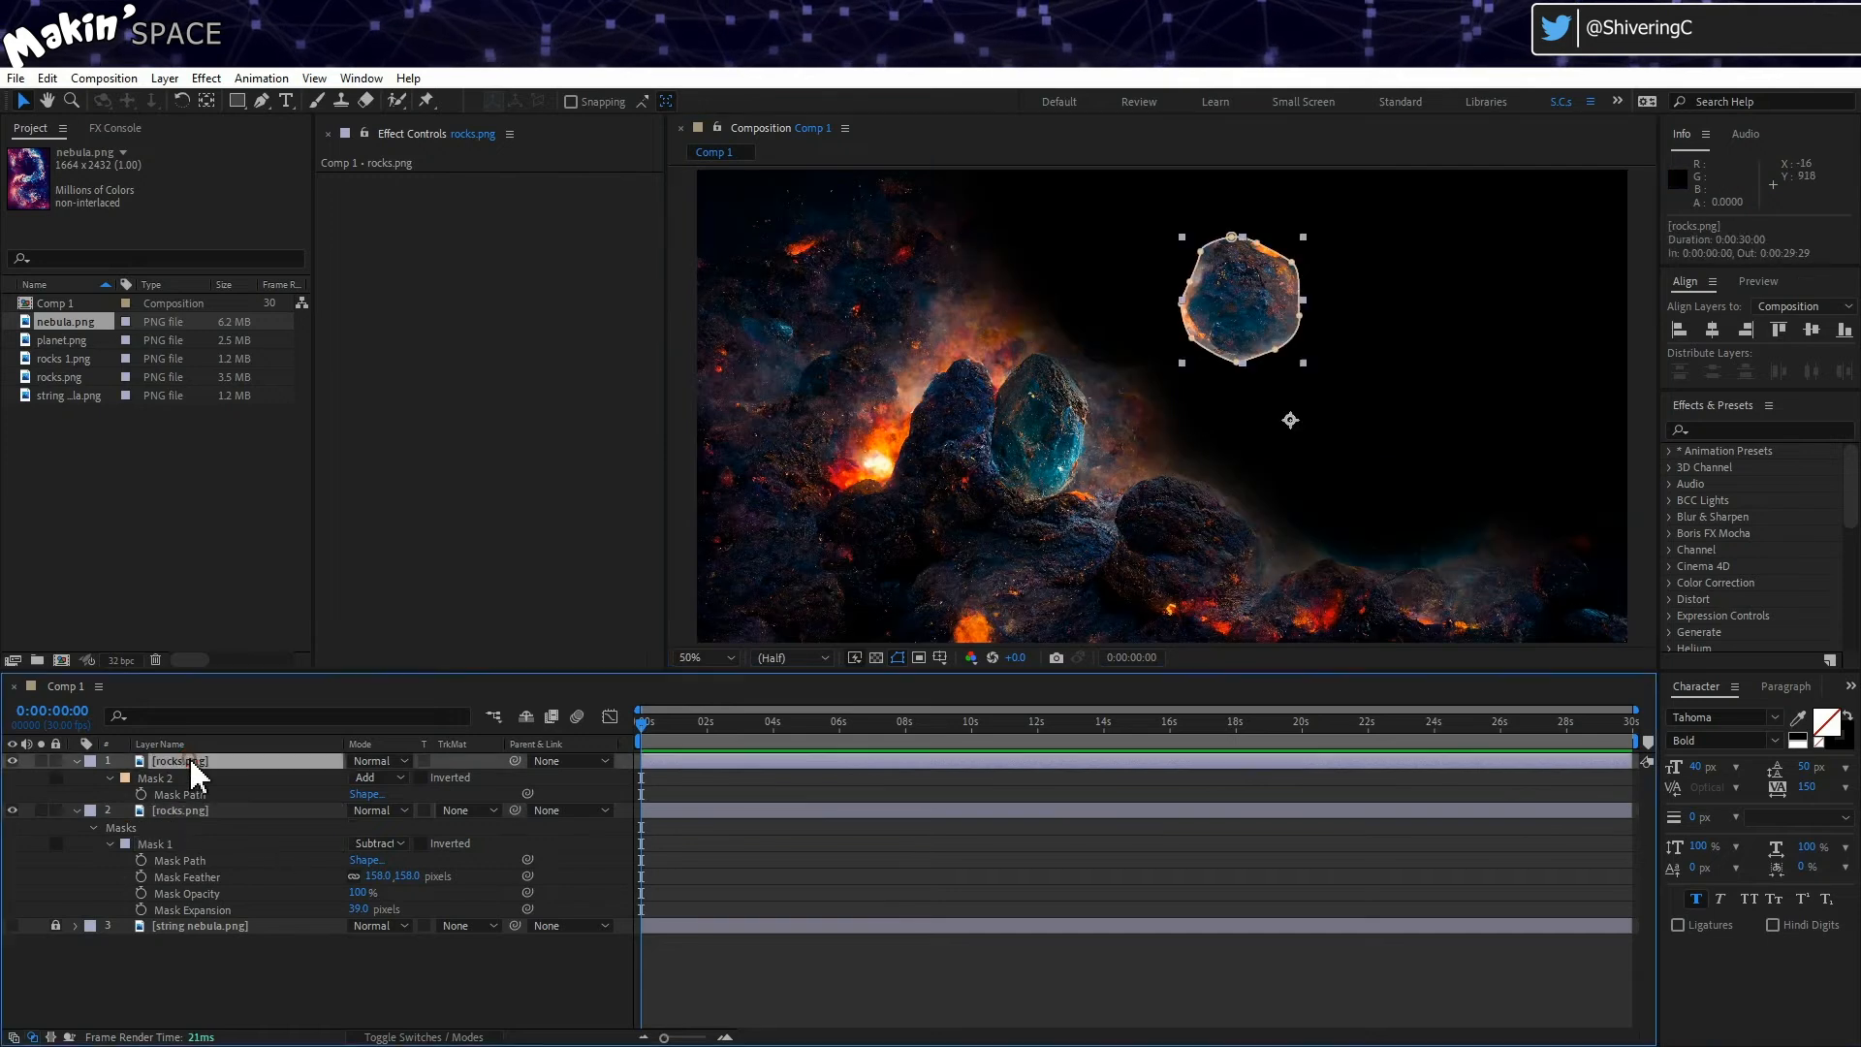
left_click(200, 811)
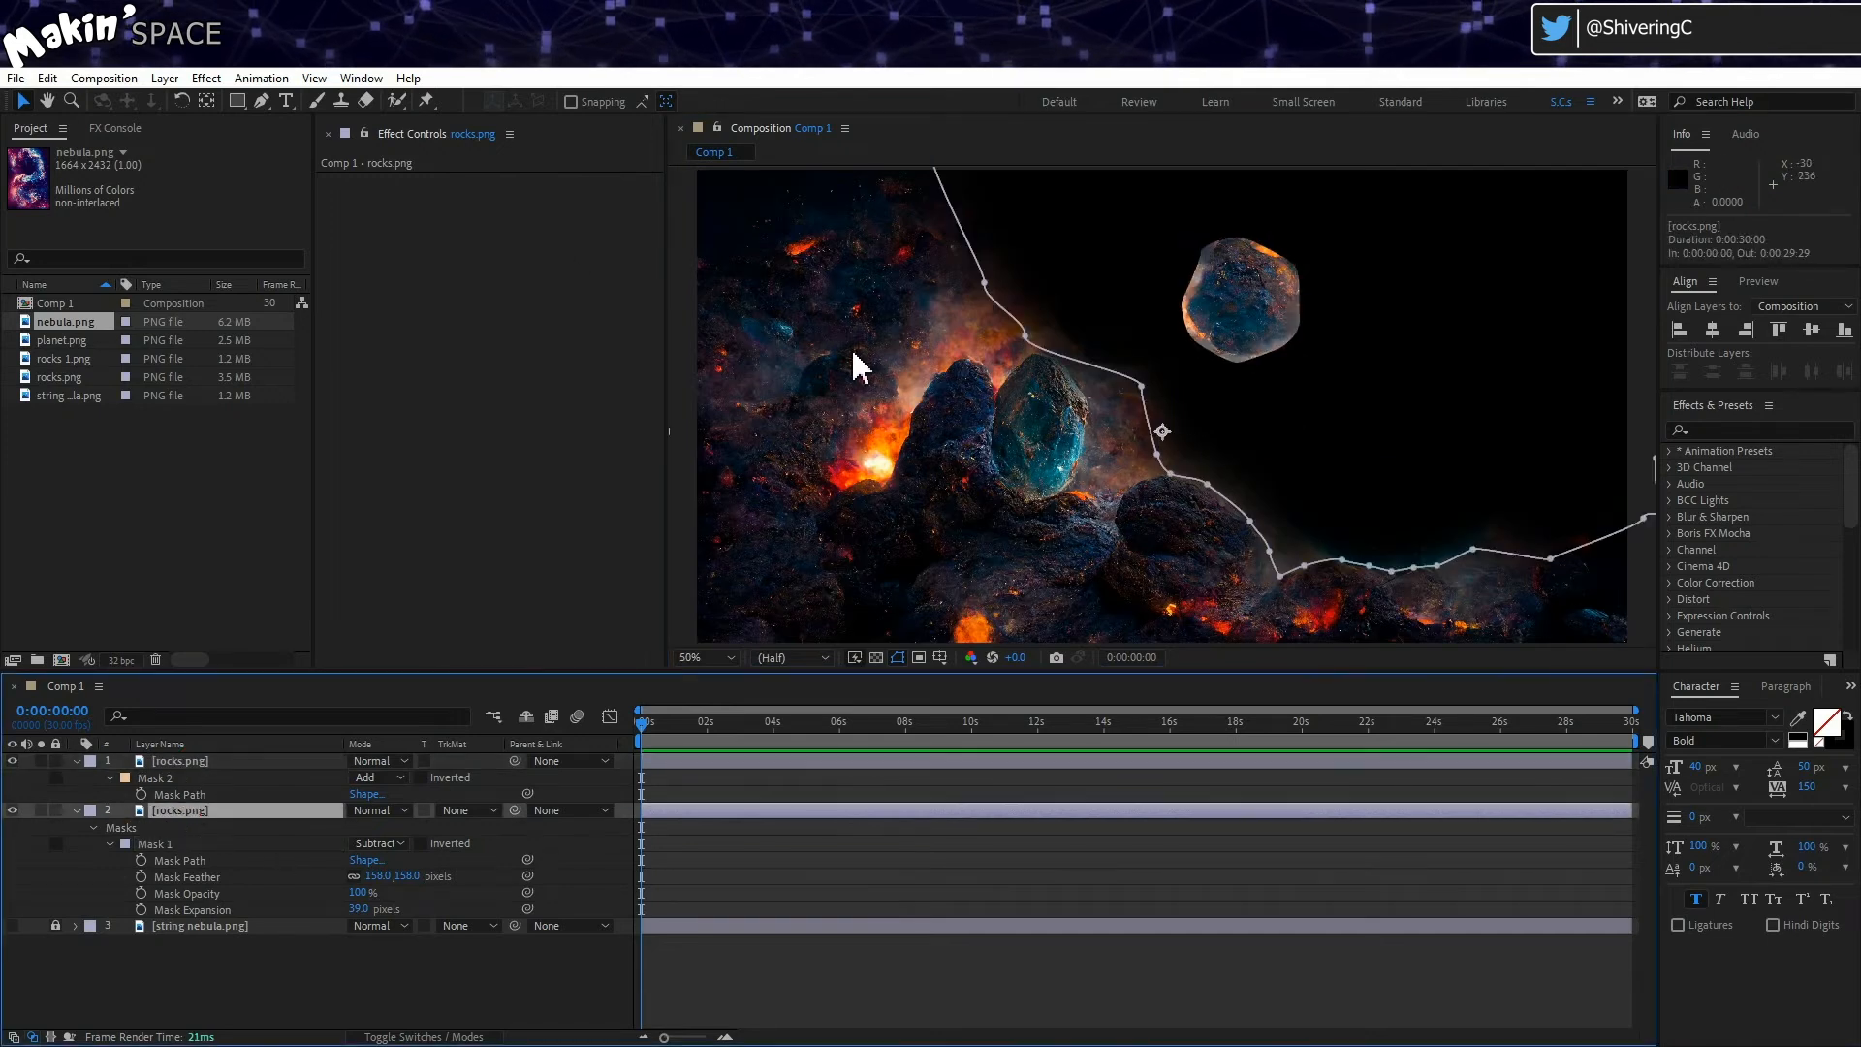
left_click(259, 101)
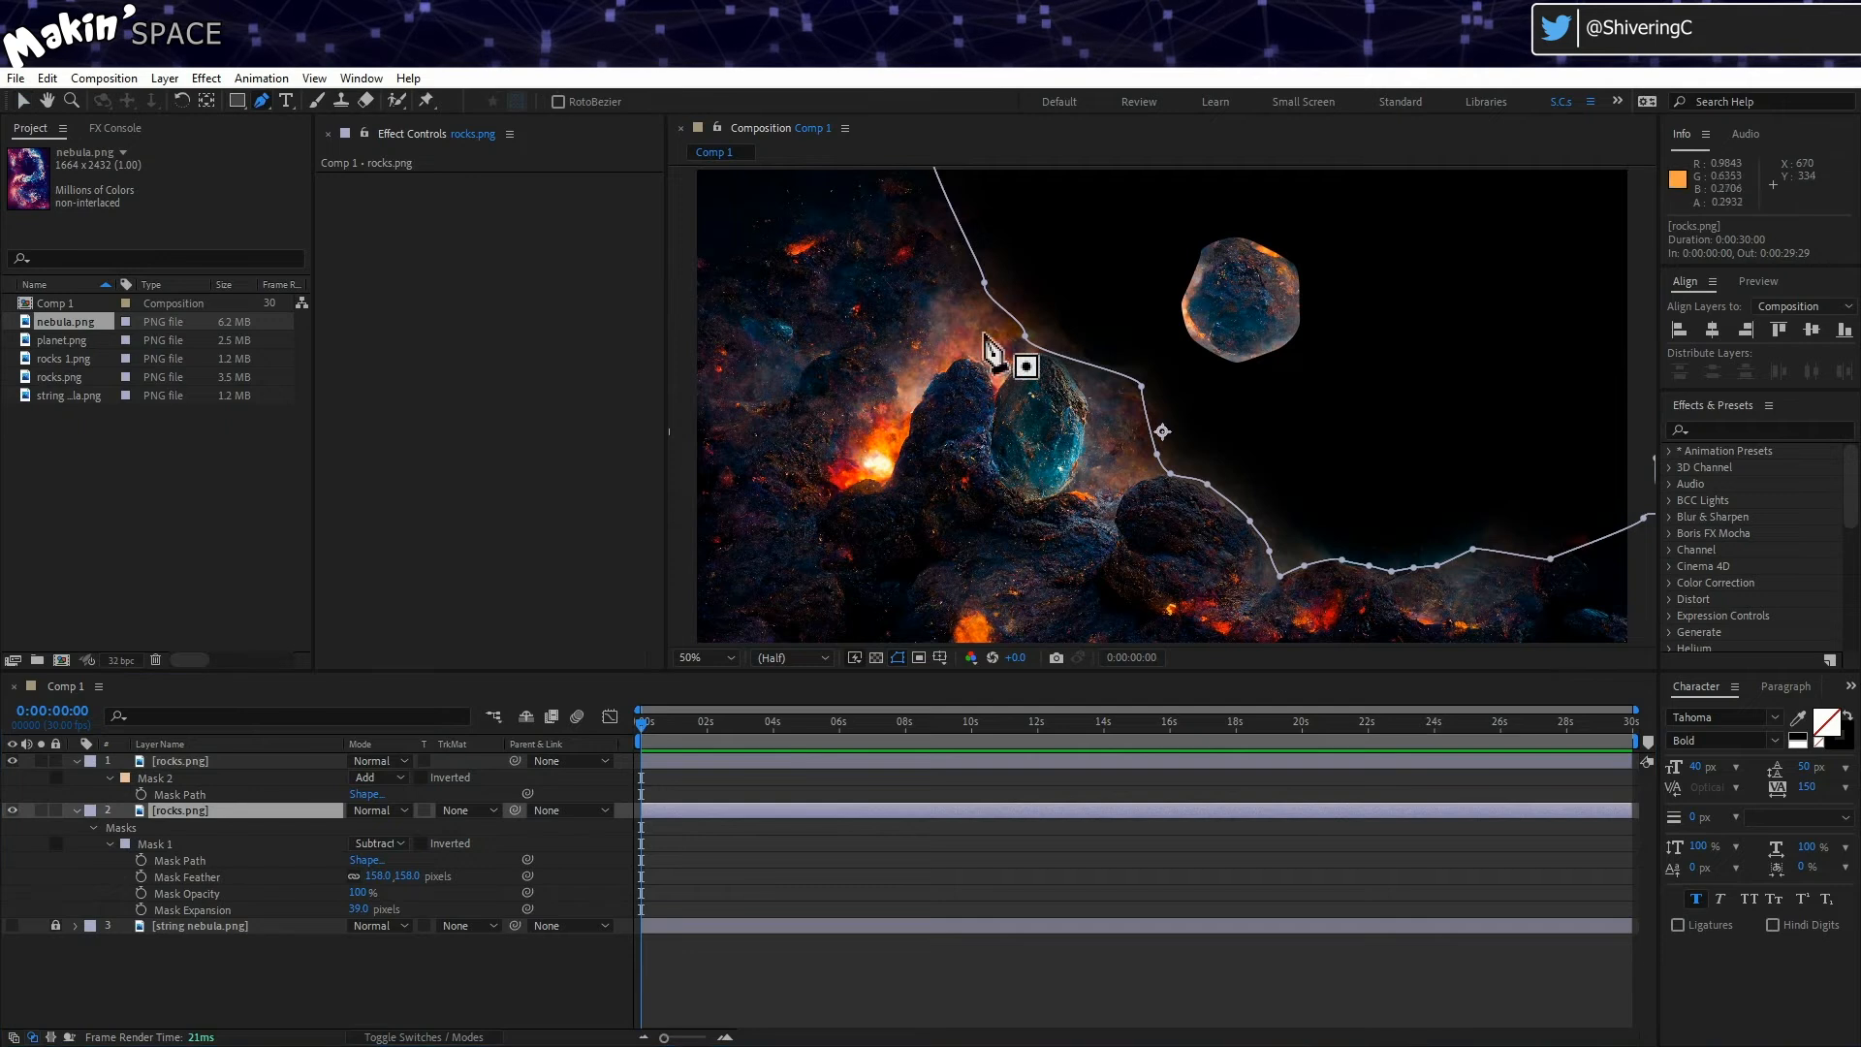
left_click(1030, 349)
left_click(993, 403)
left_click(988, 448)
left_click(1002, 483)
left_click(1029, 500)
left_click(1058, 497)
left_click(1081, 469)
left_click(1084, 386)
left_click(1062, 355)
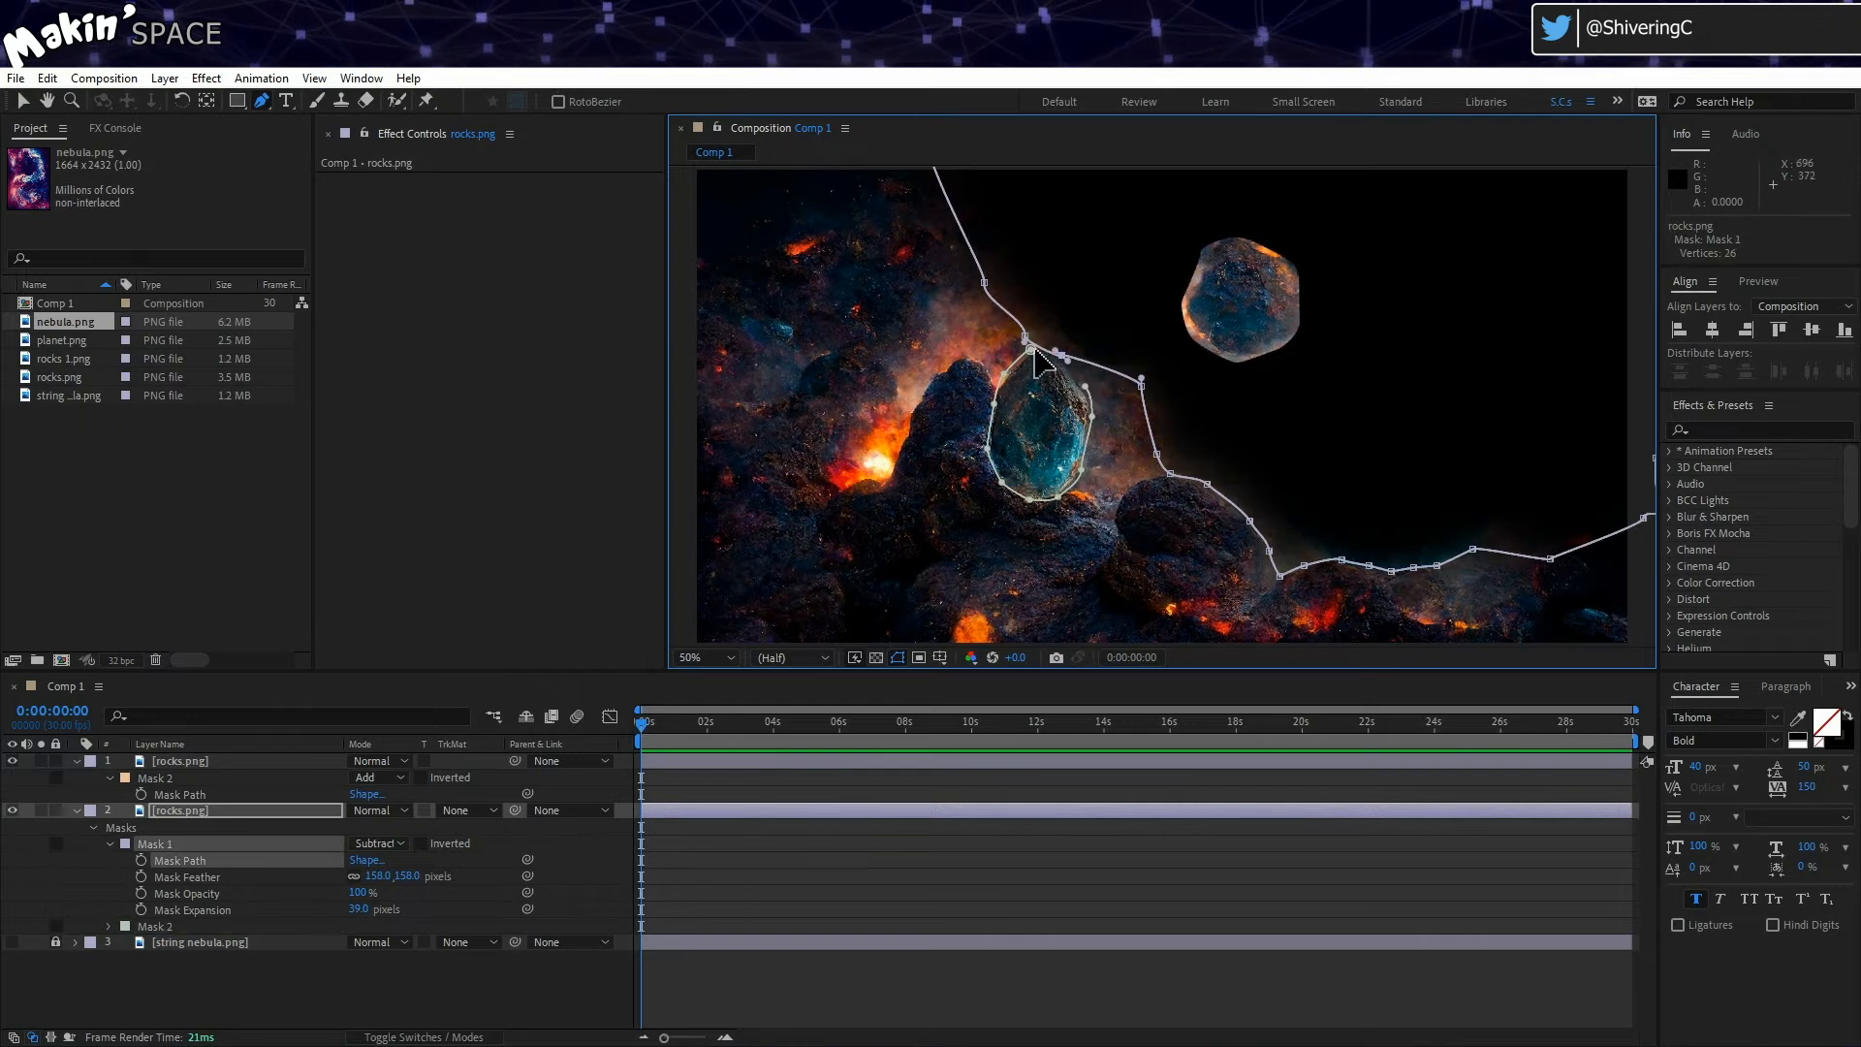
key("ctrl+z")
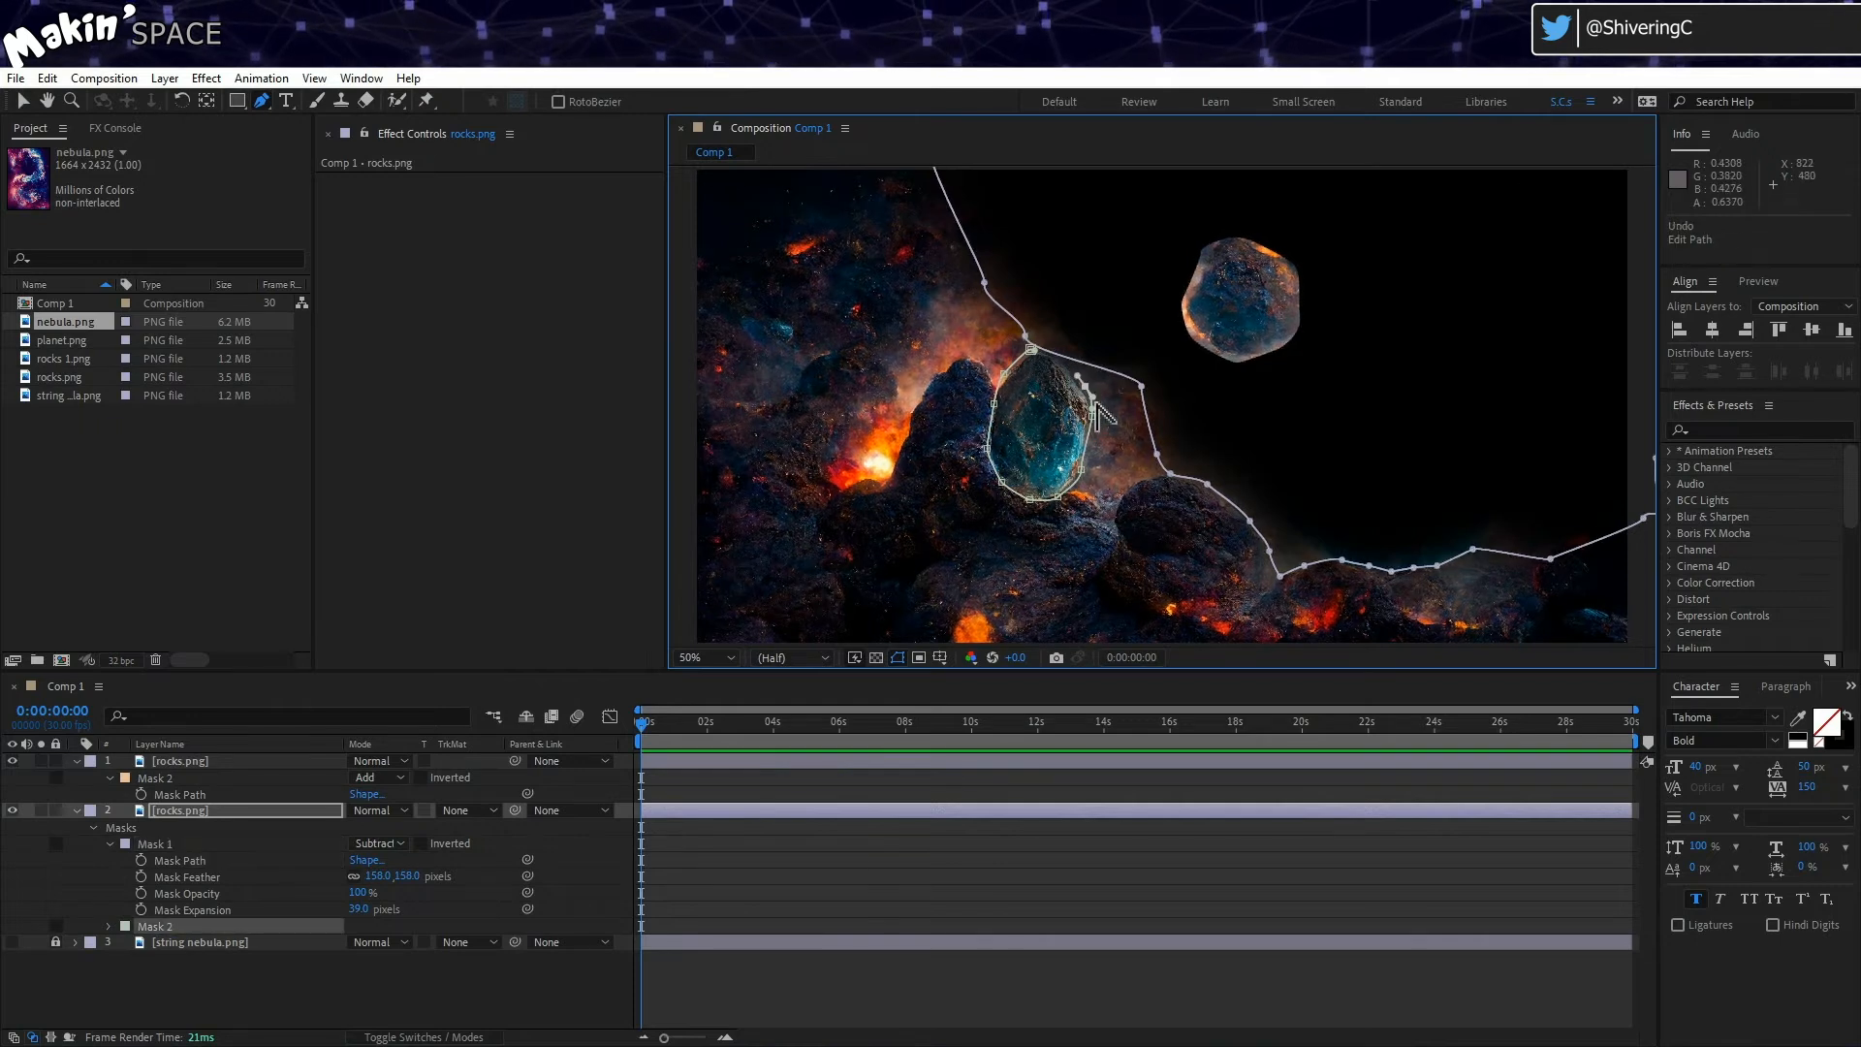
left_click_drag(1032, 351, 1006, 356)
Step: Duplicate the lower rocks layer, keeping only the crystal rock mask on the copy and only Mask 1 on the original
left_click(249, 814)
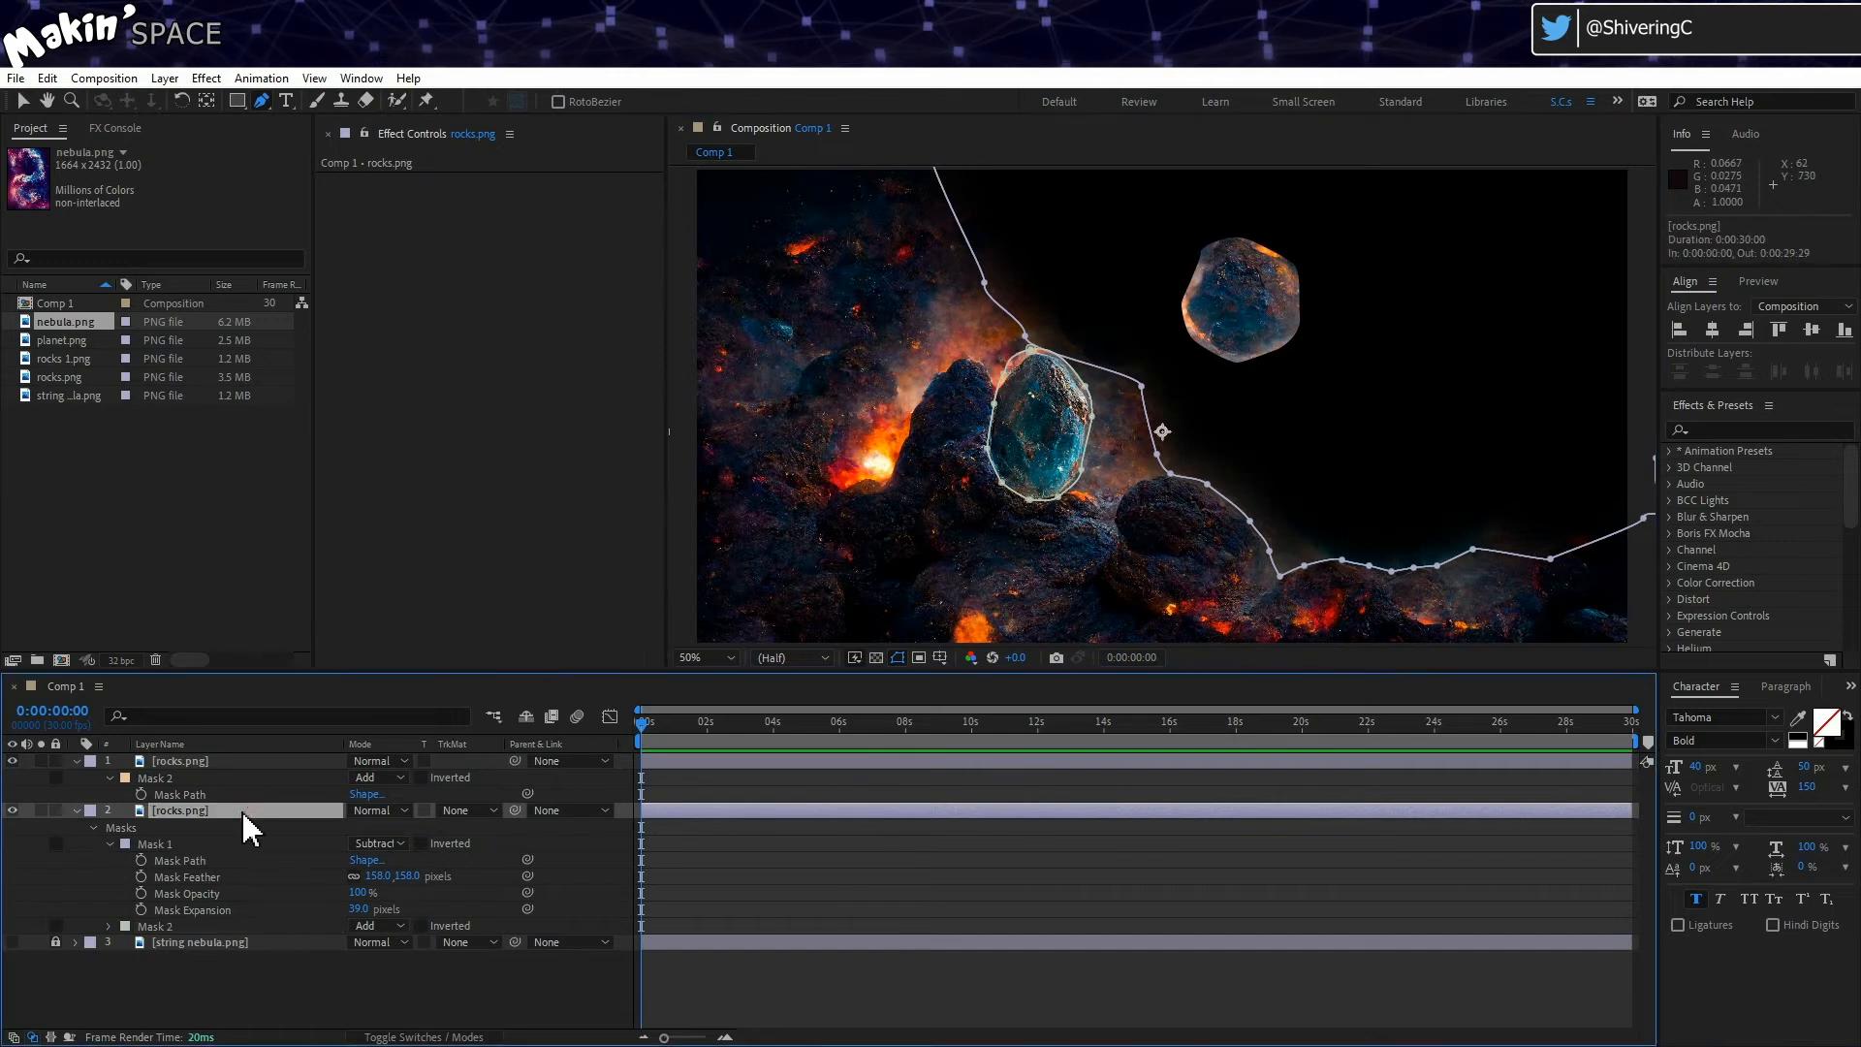
key("ctrl+d")
key("m")
left_click(161, 824)
key("Delete")
left_click(173, 861)
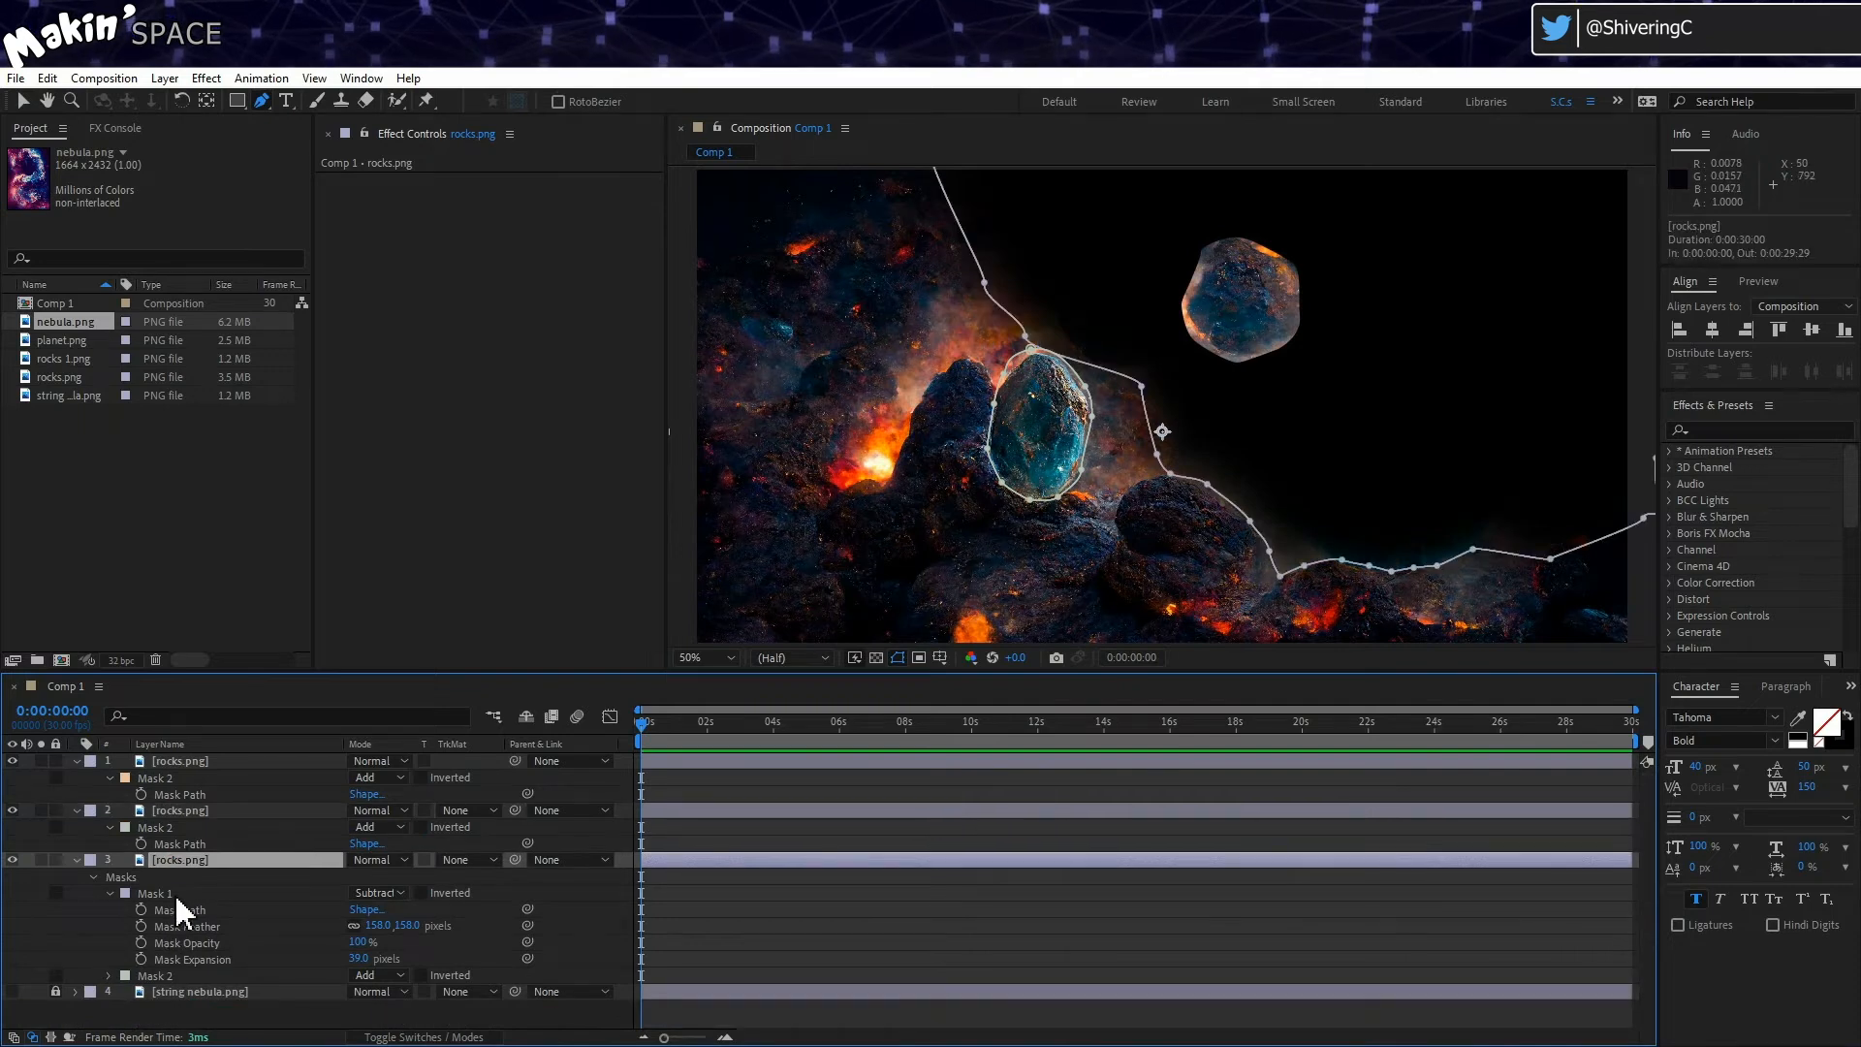
left_click(156, 977)
key("Delete")
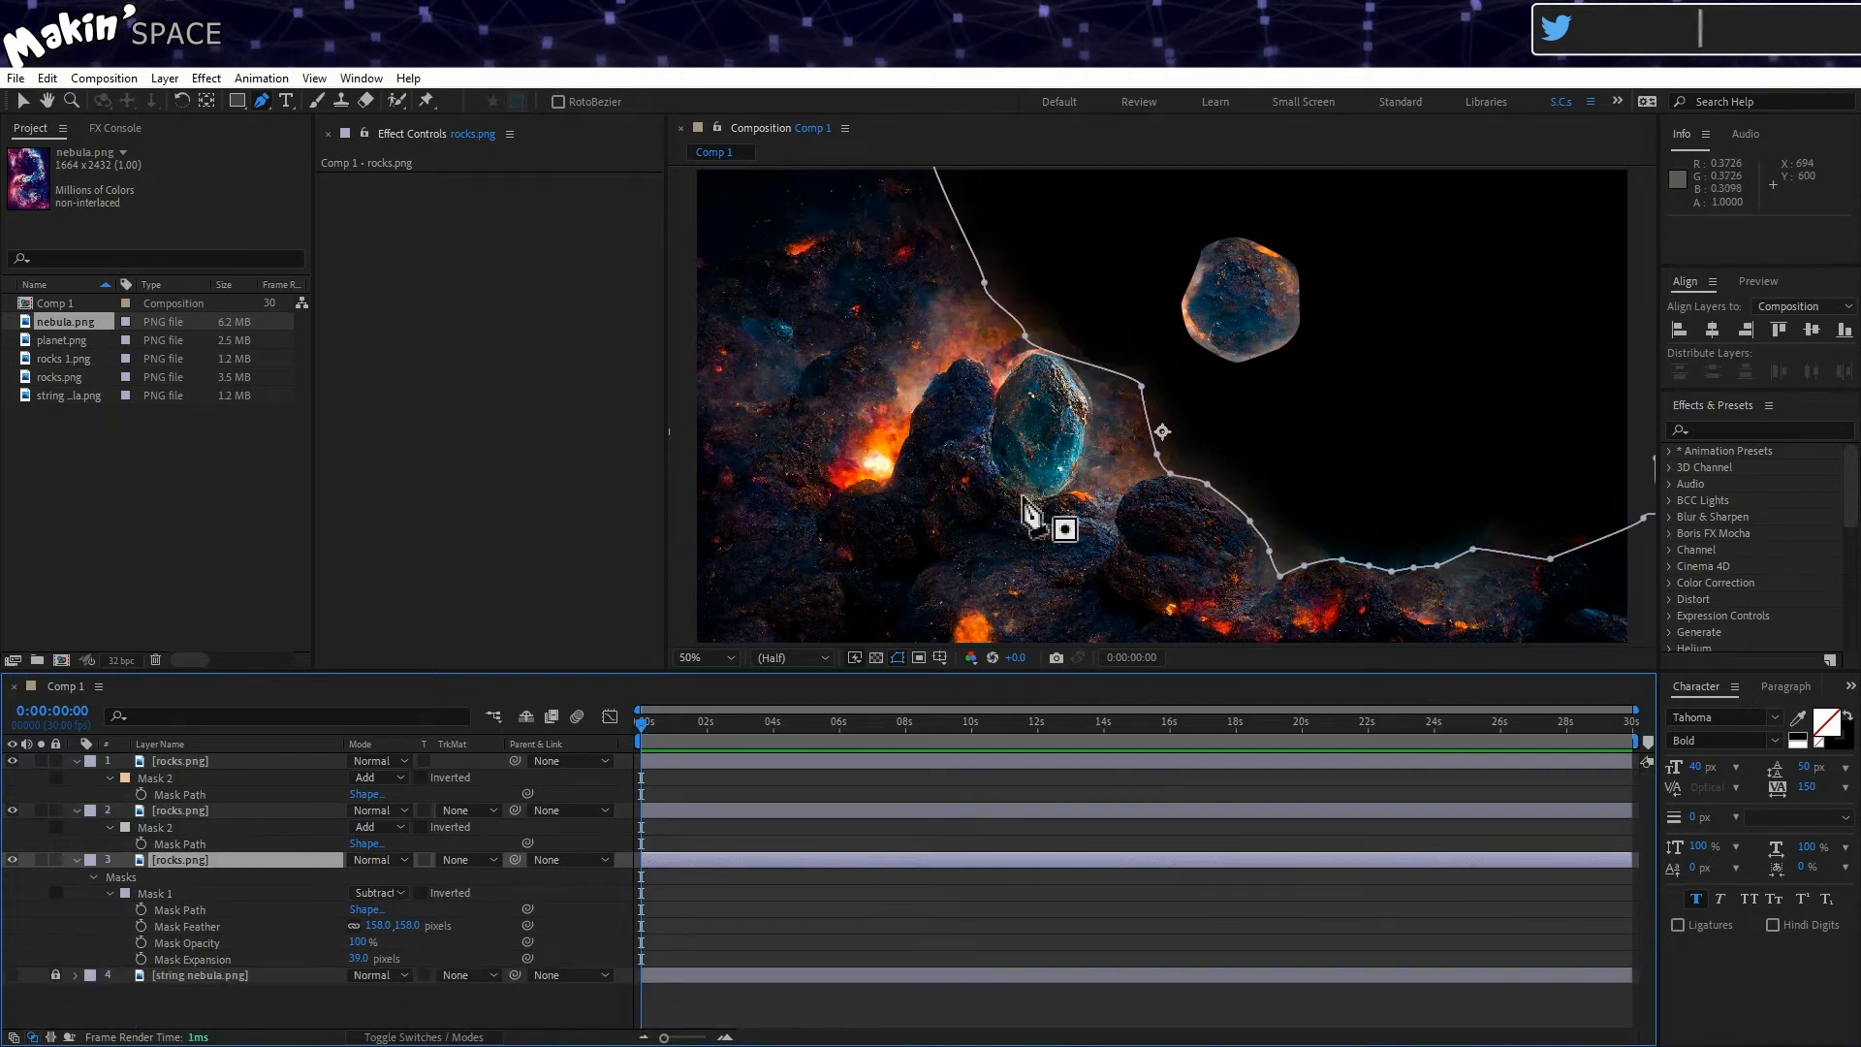
Step: Pull the bottom rocks layer's Mask 1 vertices left and down to the base of the crystal rock
left_click(24, 100)
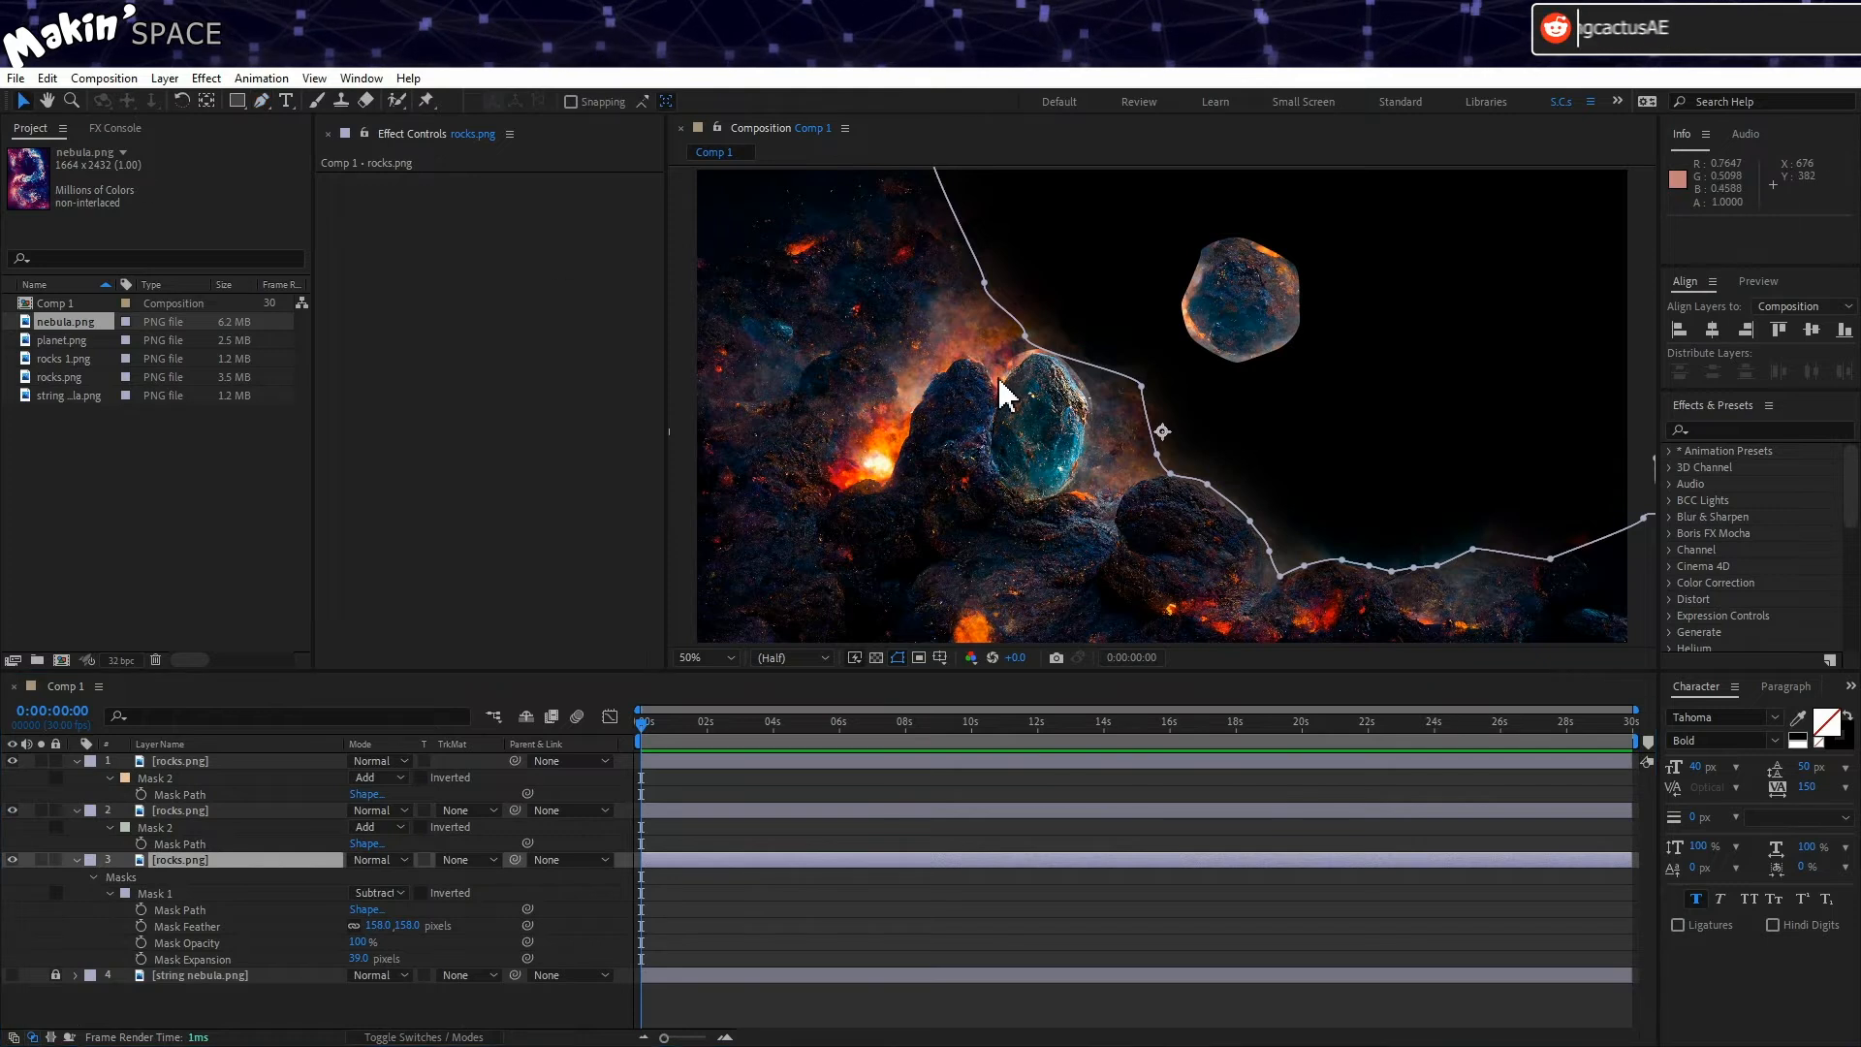
left_click_drag(1024, 337, 938, 271)
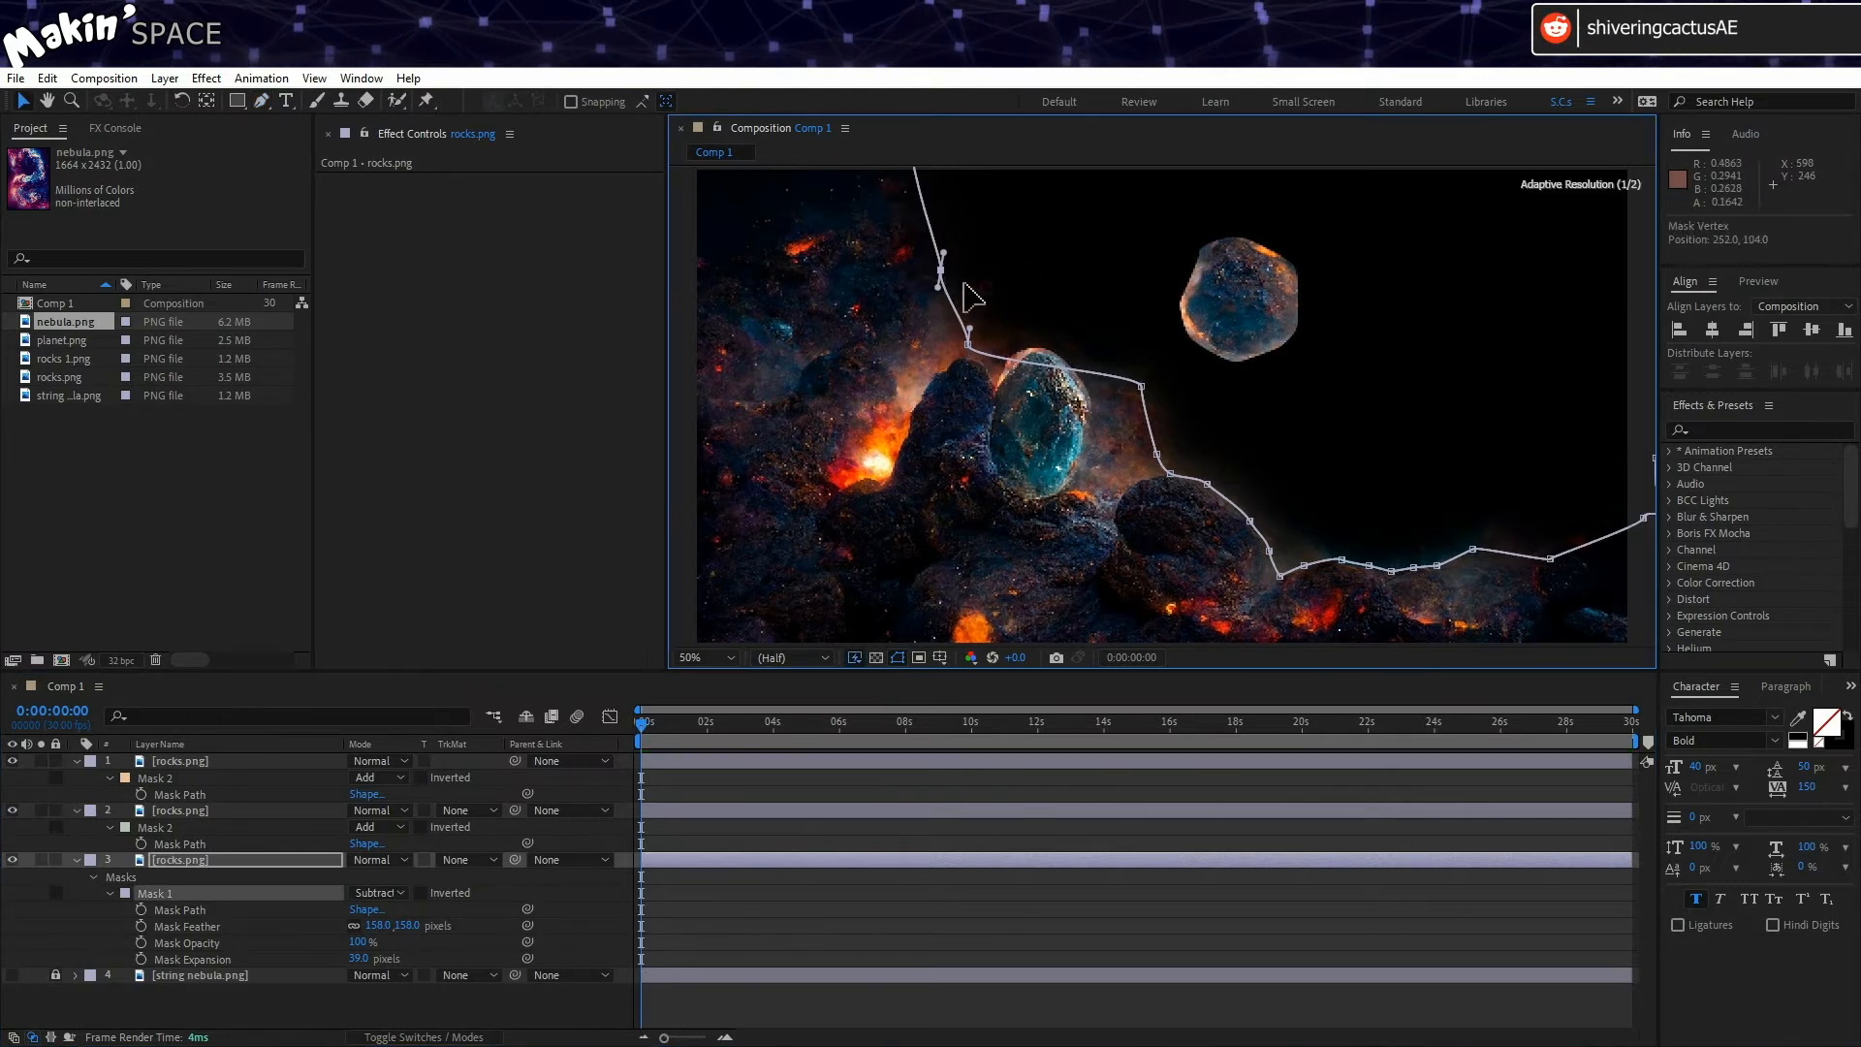
left_click_drag(1121, 378, 1017, 490)
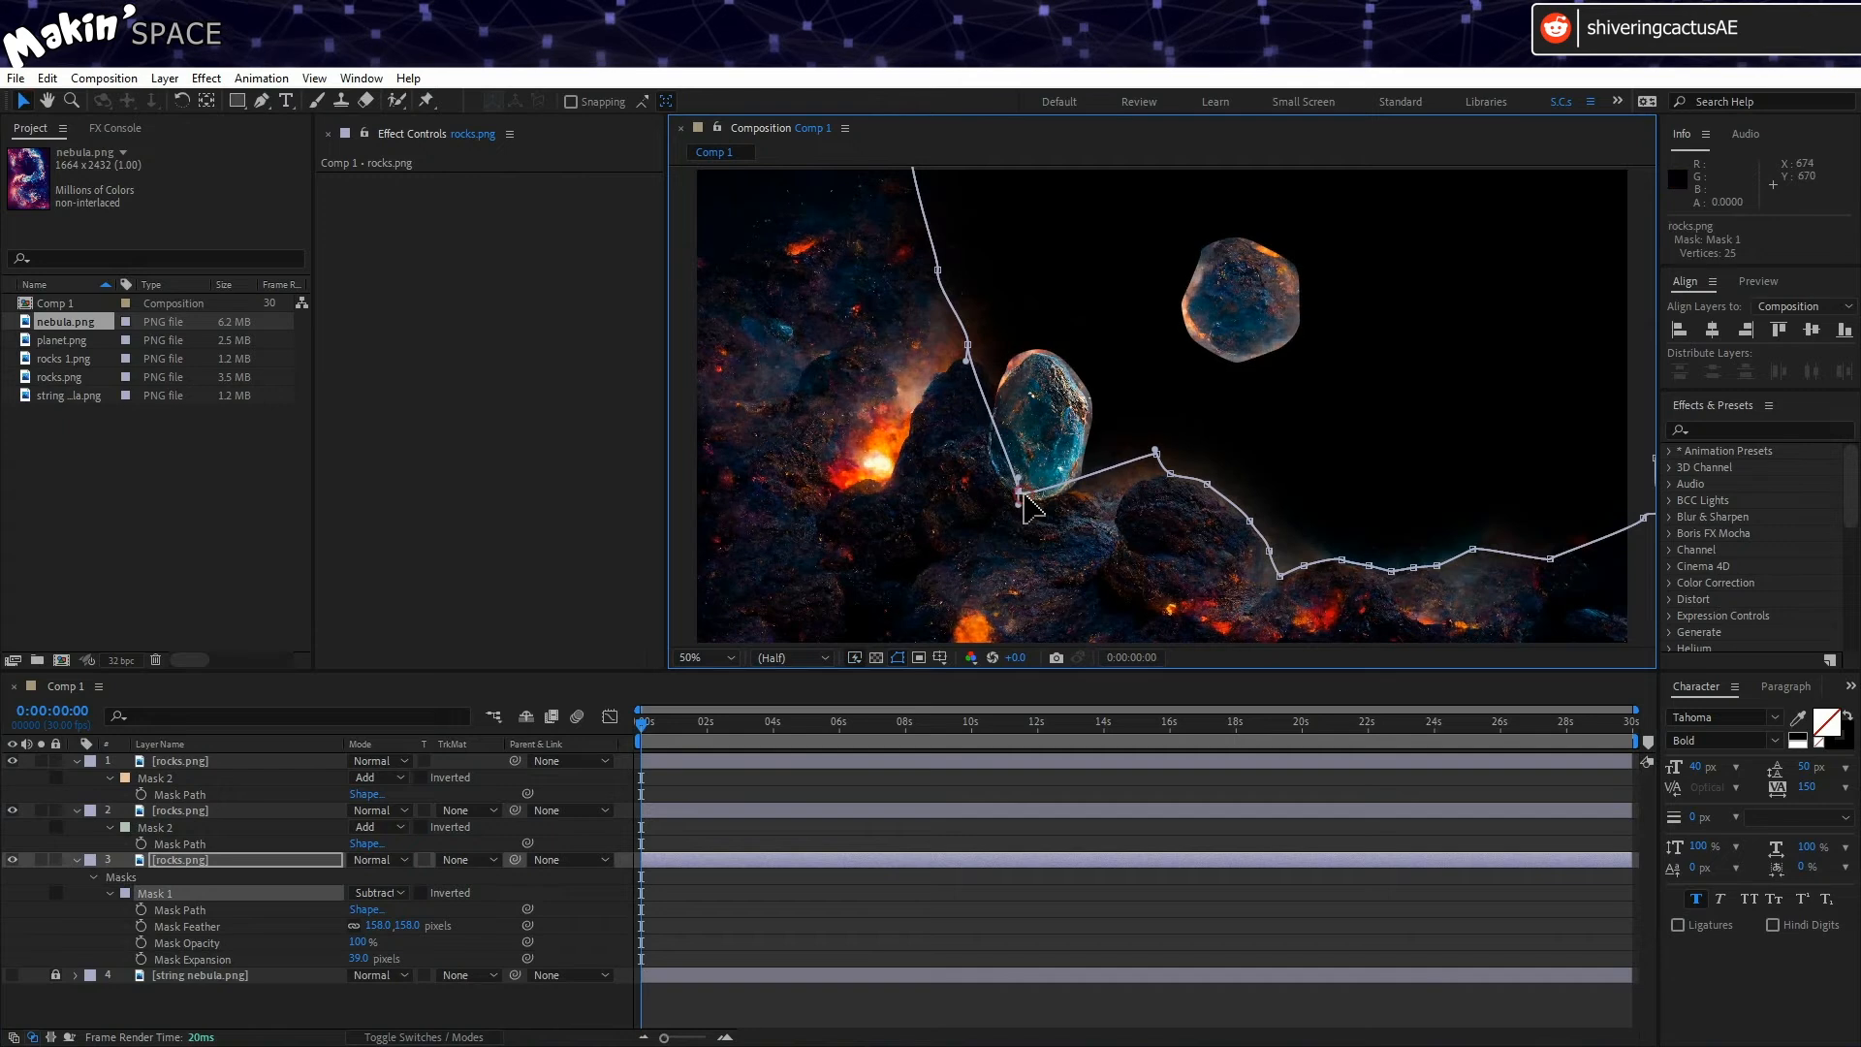
Step: Hide the two cut-out rock layers and reshape Mask 1 to remove the crystal rock and the tall rock beside it
left_click(14, 811)
left_click(14, 761)
left_click_drag(1156, 462, 995, 442)
left_click_drag(967, 344, 901, 368)
mouse_move(985, 426)
left_mouse_down()
mouse_move(959, 428)
mouse_move(953, 406)
mouse_move(976, 434)
left_mouse_up()
left_click(1047, 514)
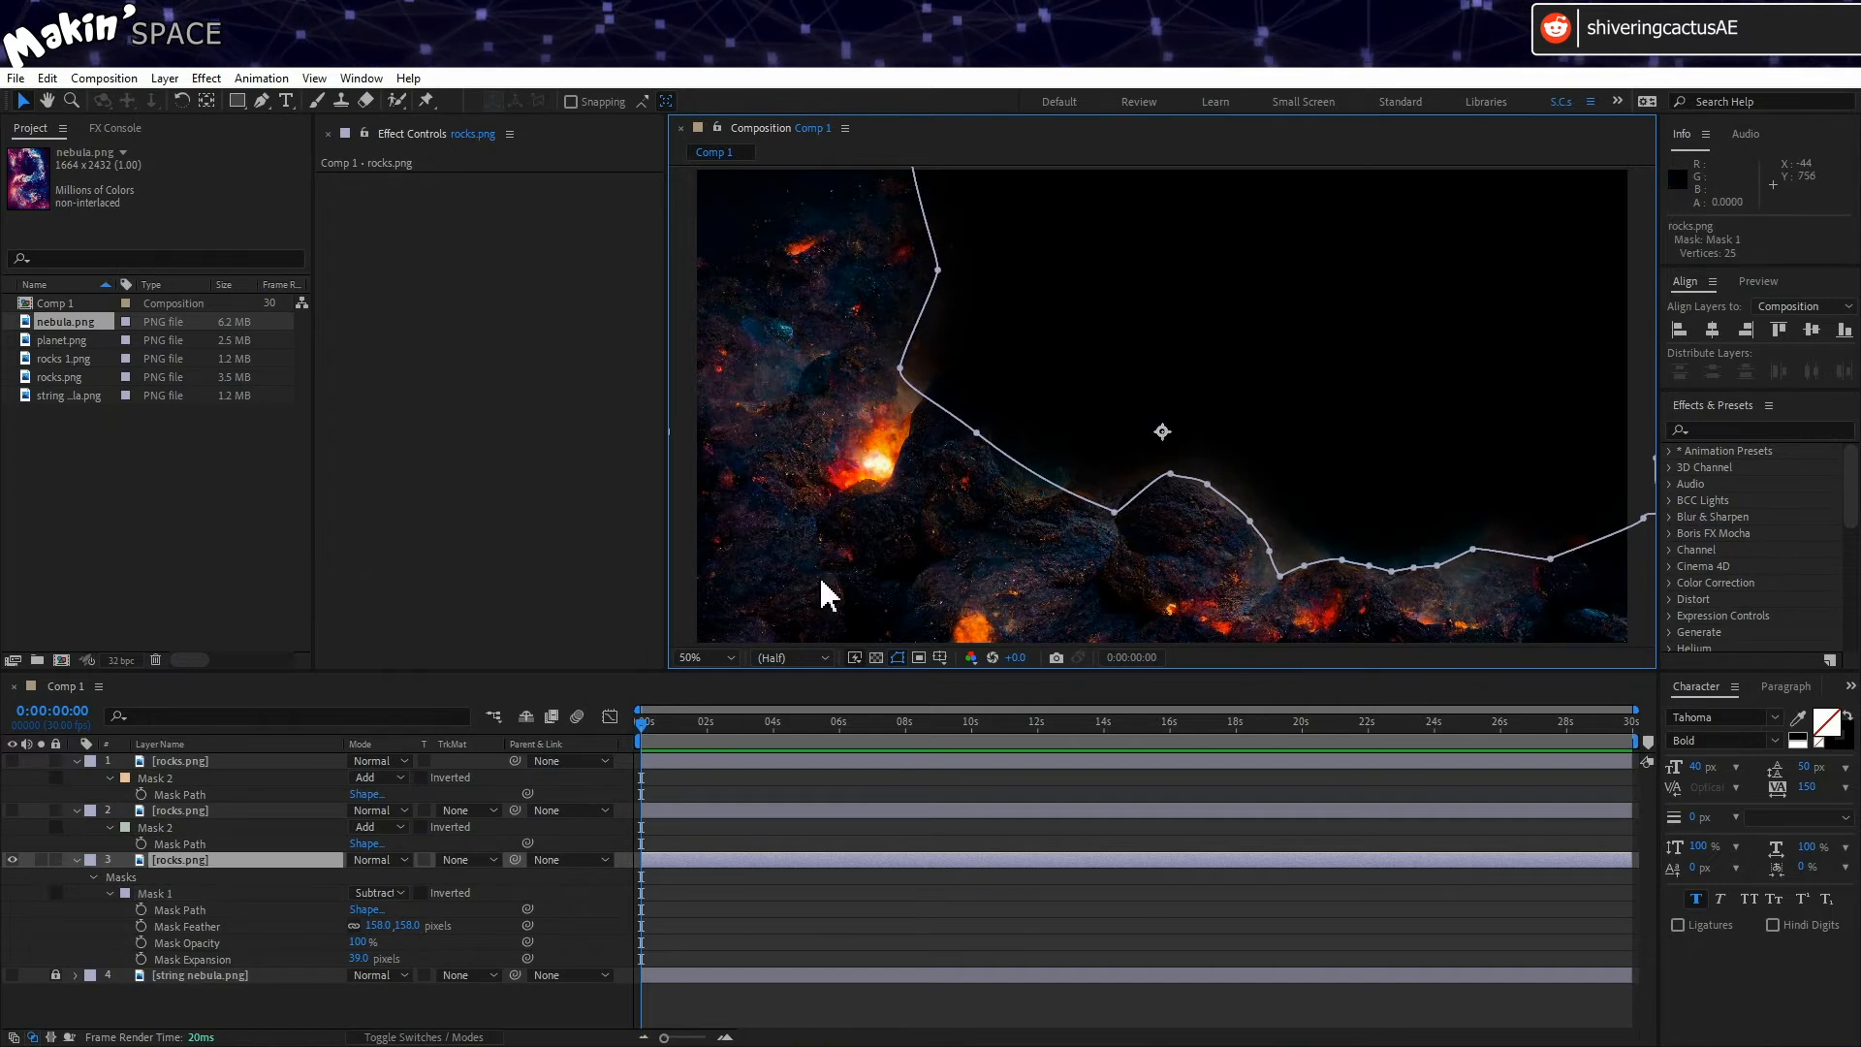
Step: Draw a closed Pen tool mask around the large round boulder in the lower middle of the bottom rocks.png layer
left_click(260, 101)
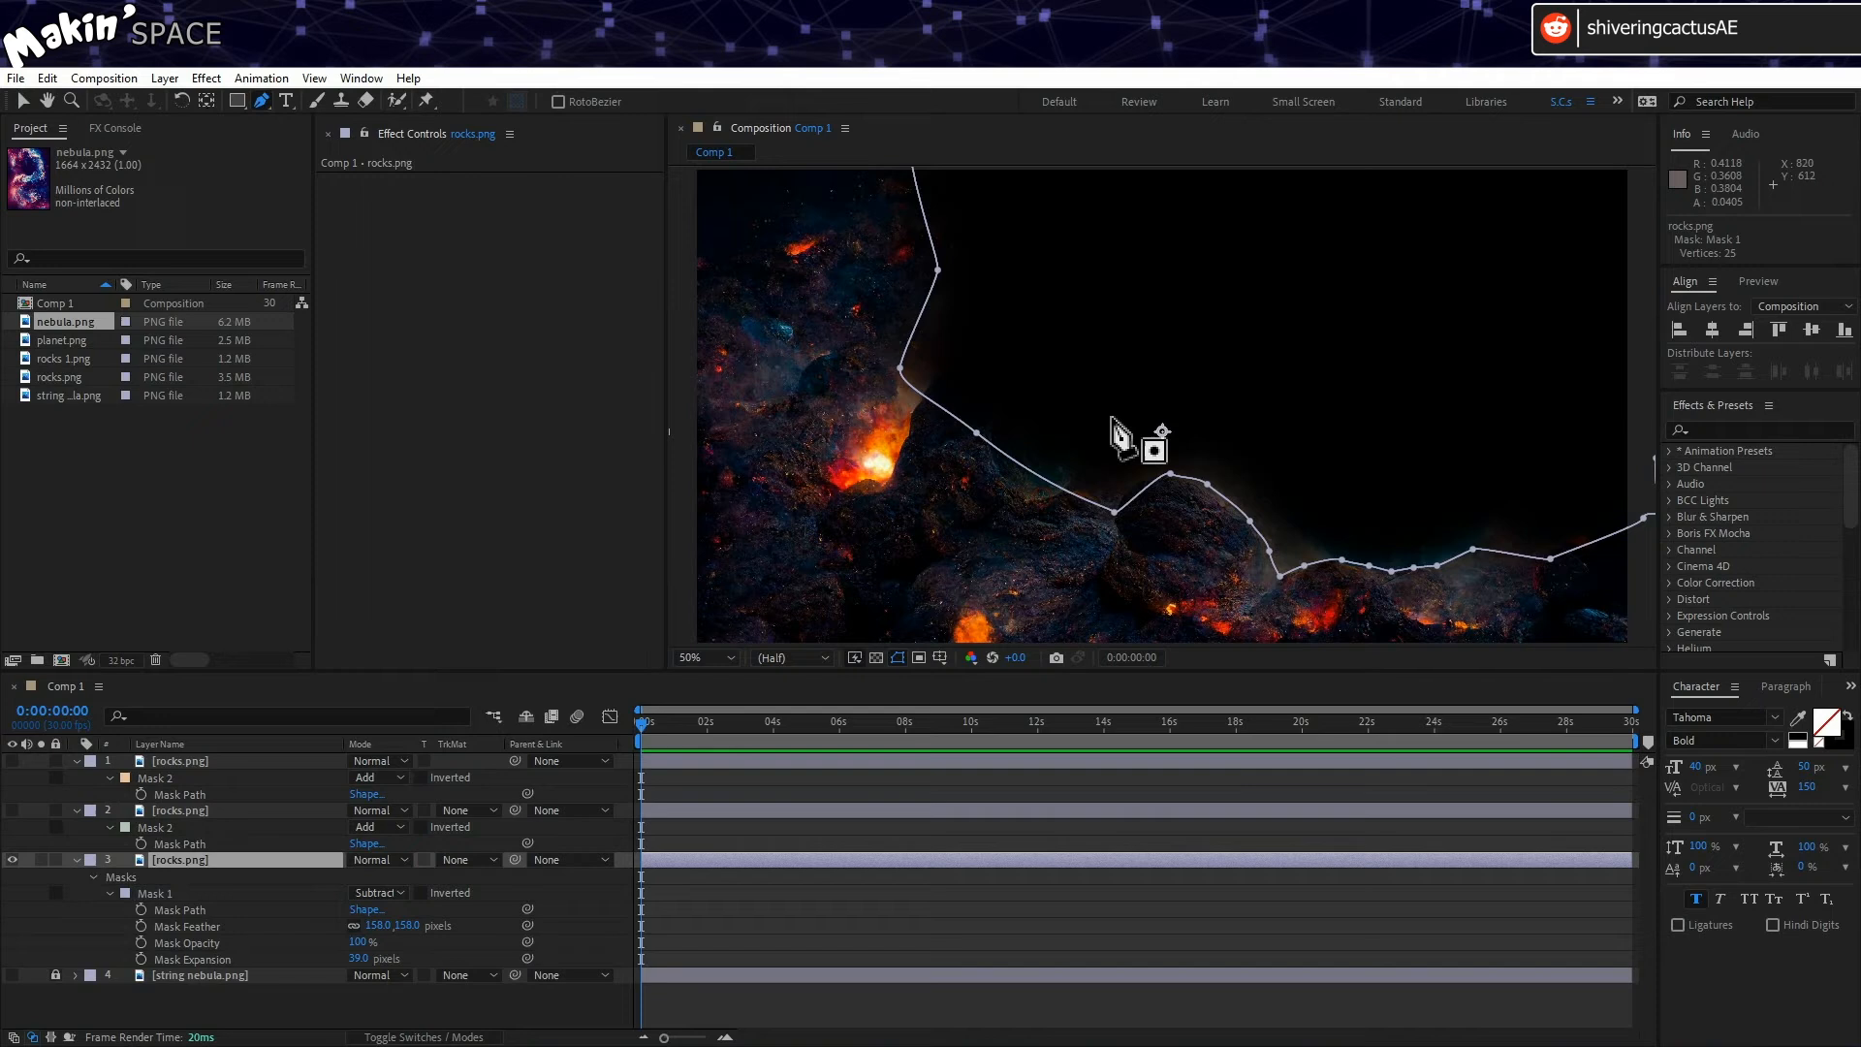
left_click(1132, 476)
mouse_move(1116, 508)
left_mouse_down()
mouse_move(1098, 574)
mouse_move(1115, 609)
left_mouse_up()
left_click(1174, 627)
left_click(1228, 626)
left_click(1265, 612)
left_click(1269, 551)
left_click(1273, 524)
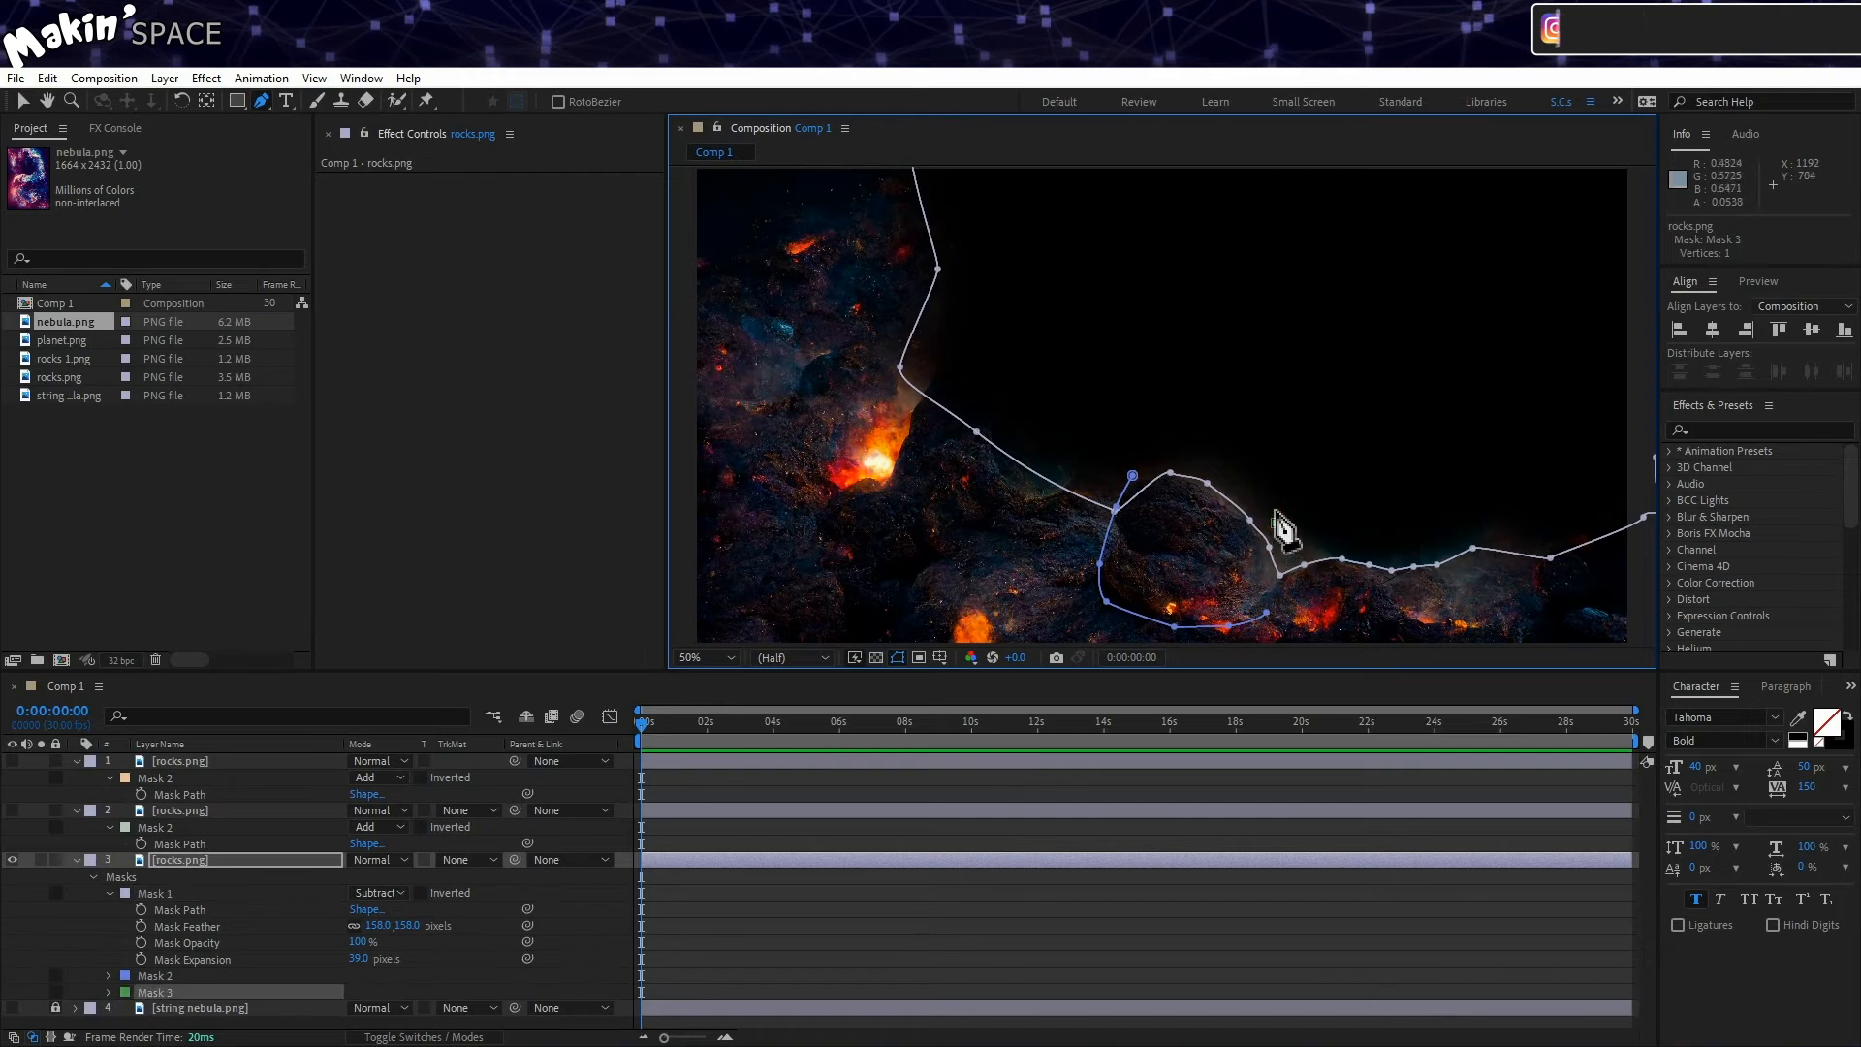
key("ctrl+z")
key("ctrl+z")
left_click_drag(1279, 519, 1268, 501)
left_click(1207, 451)
left_click(1135, 475)
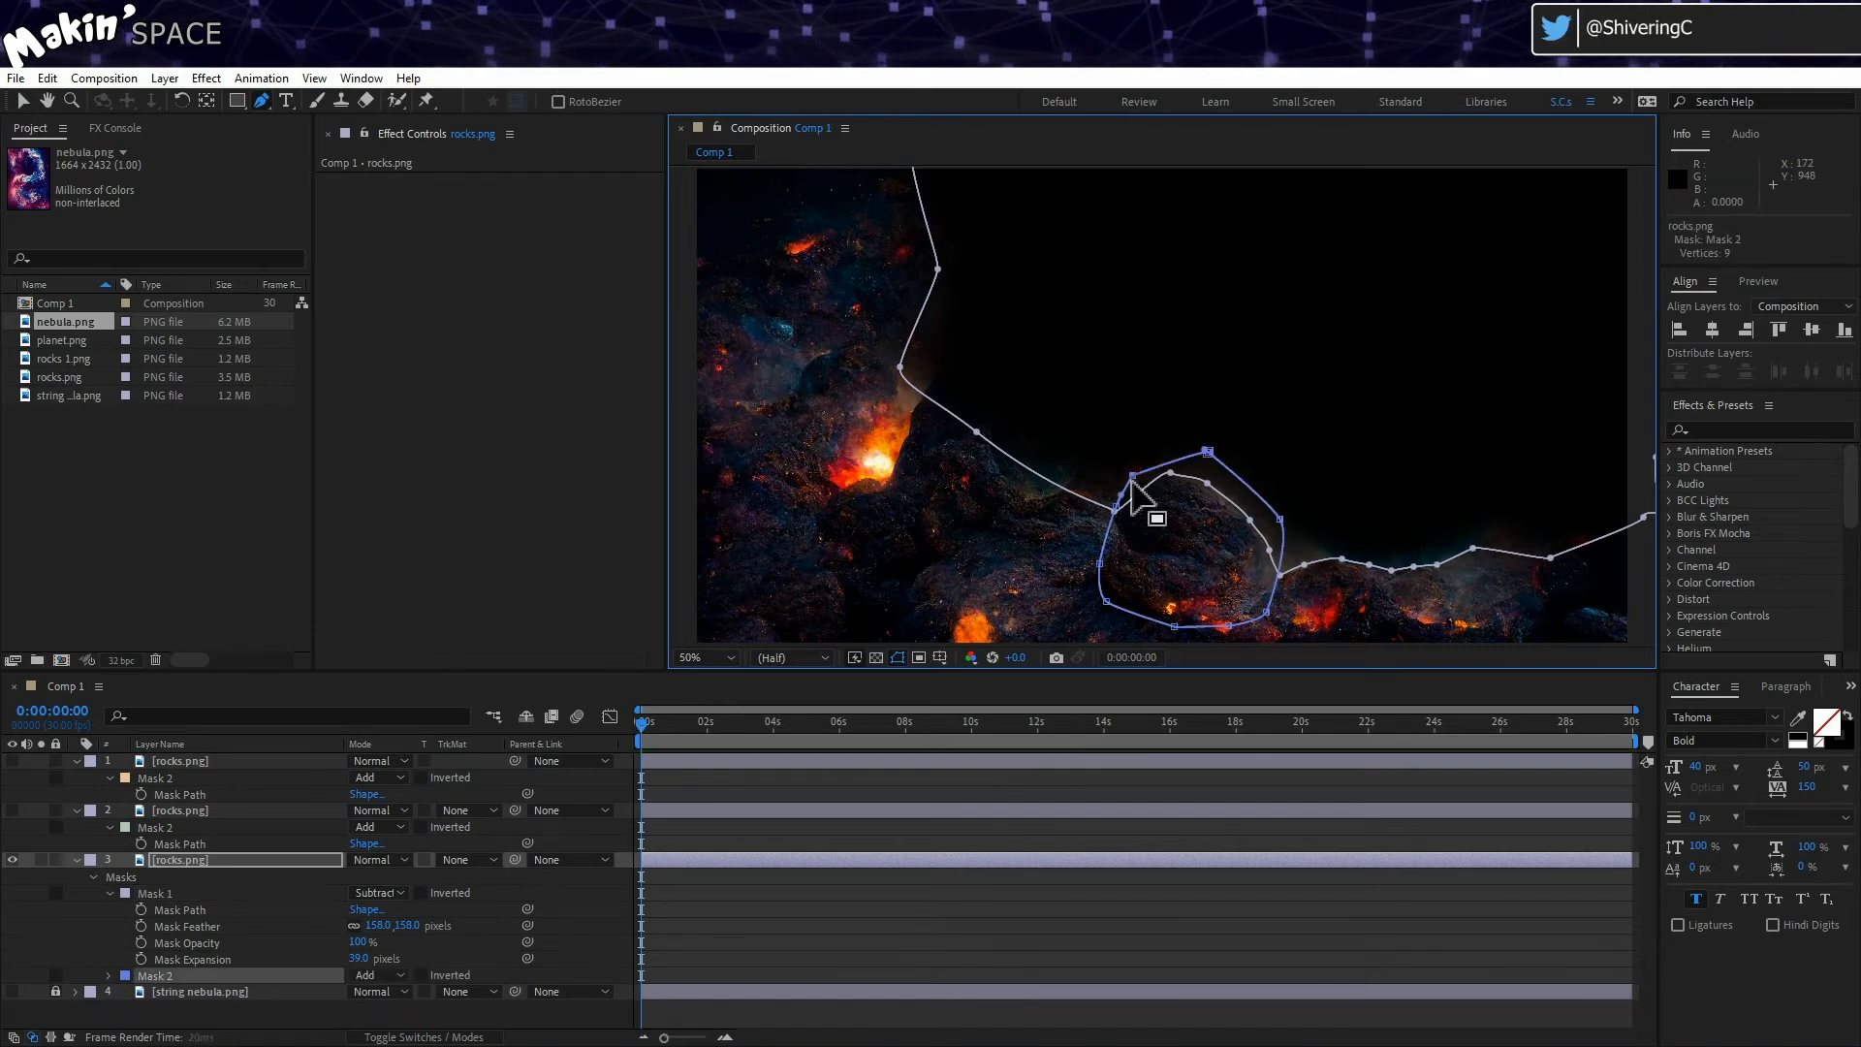
Step: Duplicate the bottom rocks.png layer, keeping only the boulder's Mask 2 on the copy and only Mask 1 on the original
left_click(207, 859)
key("ctrl+f")
left_click(206, 858)
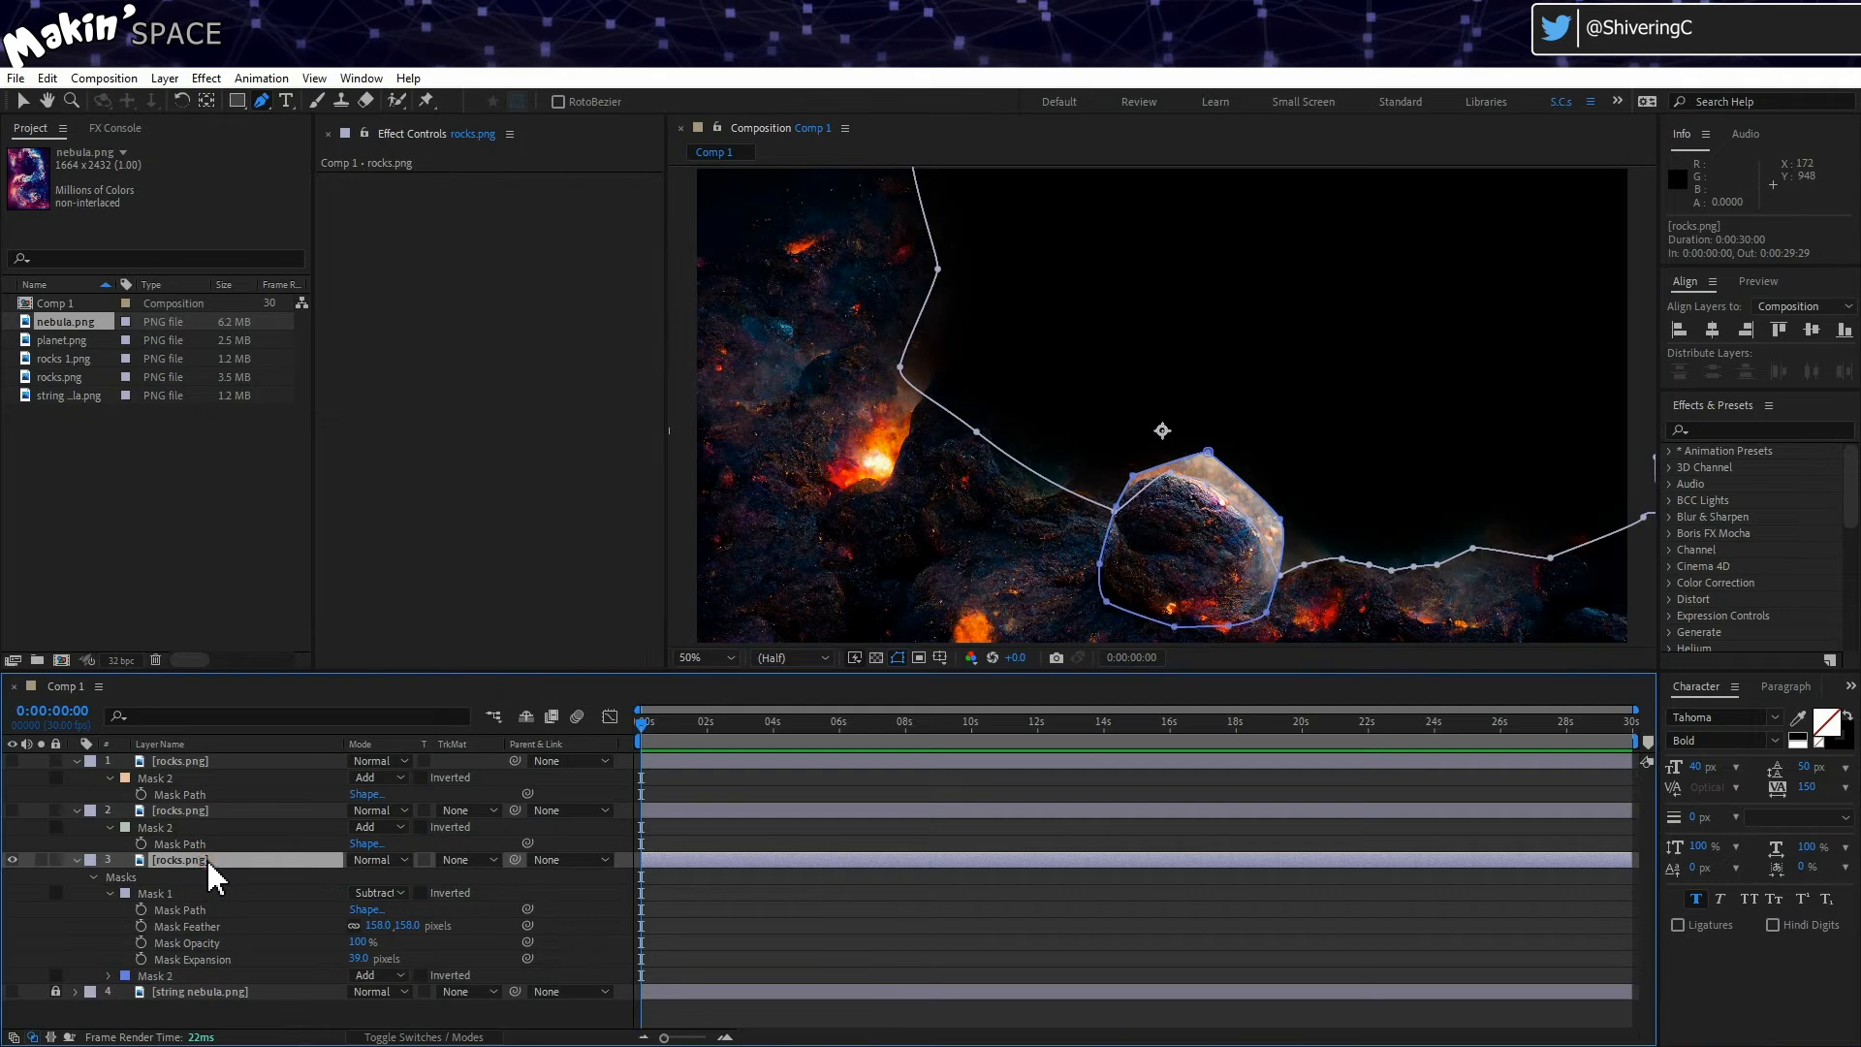
key("ctrl+d")
left_click(175, 991)
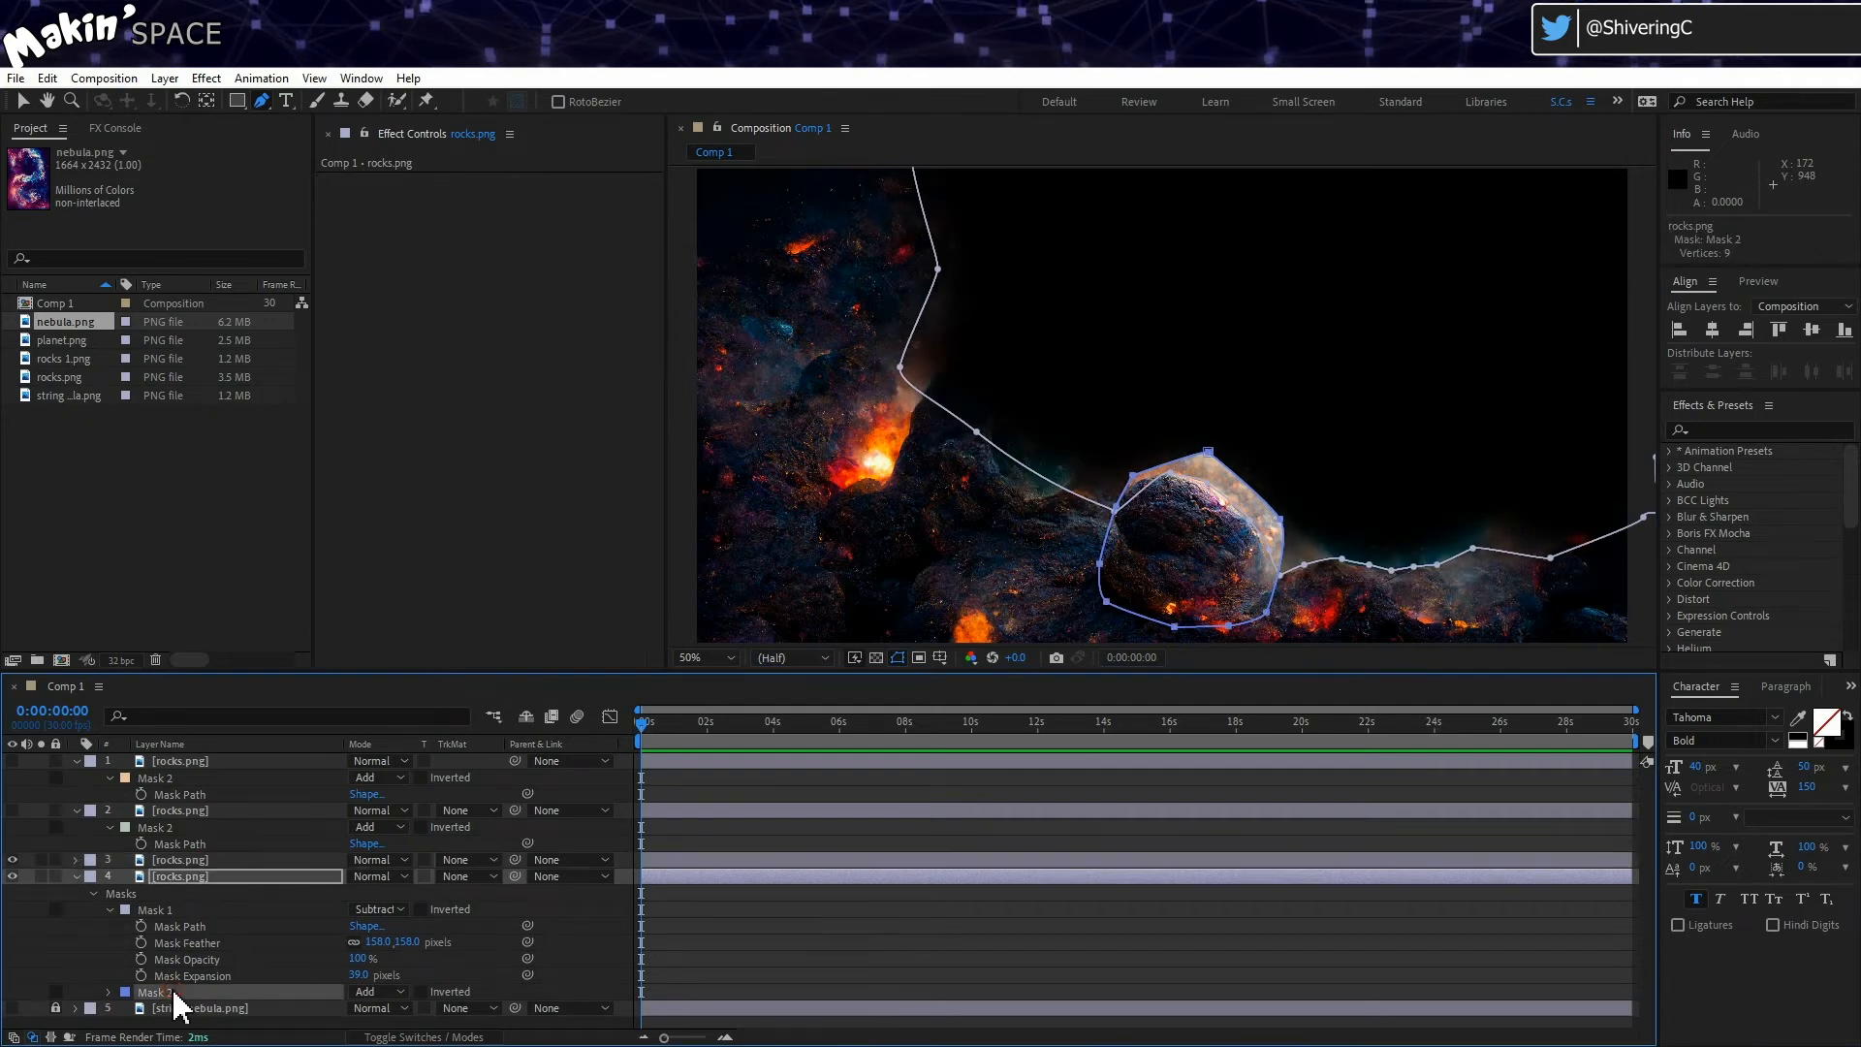
key("Delete")
left_click(196, 859)
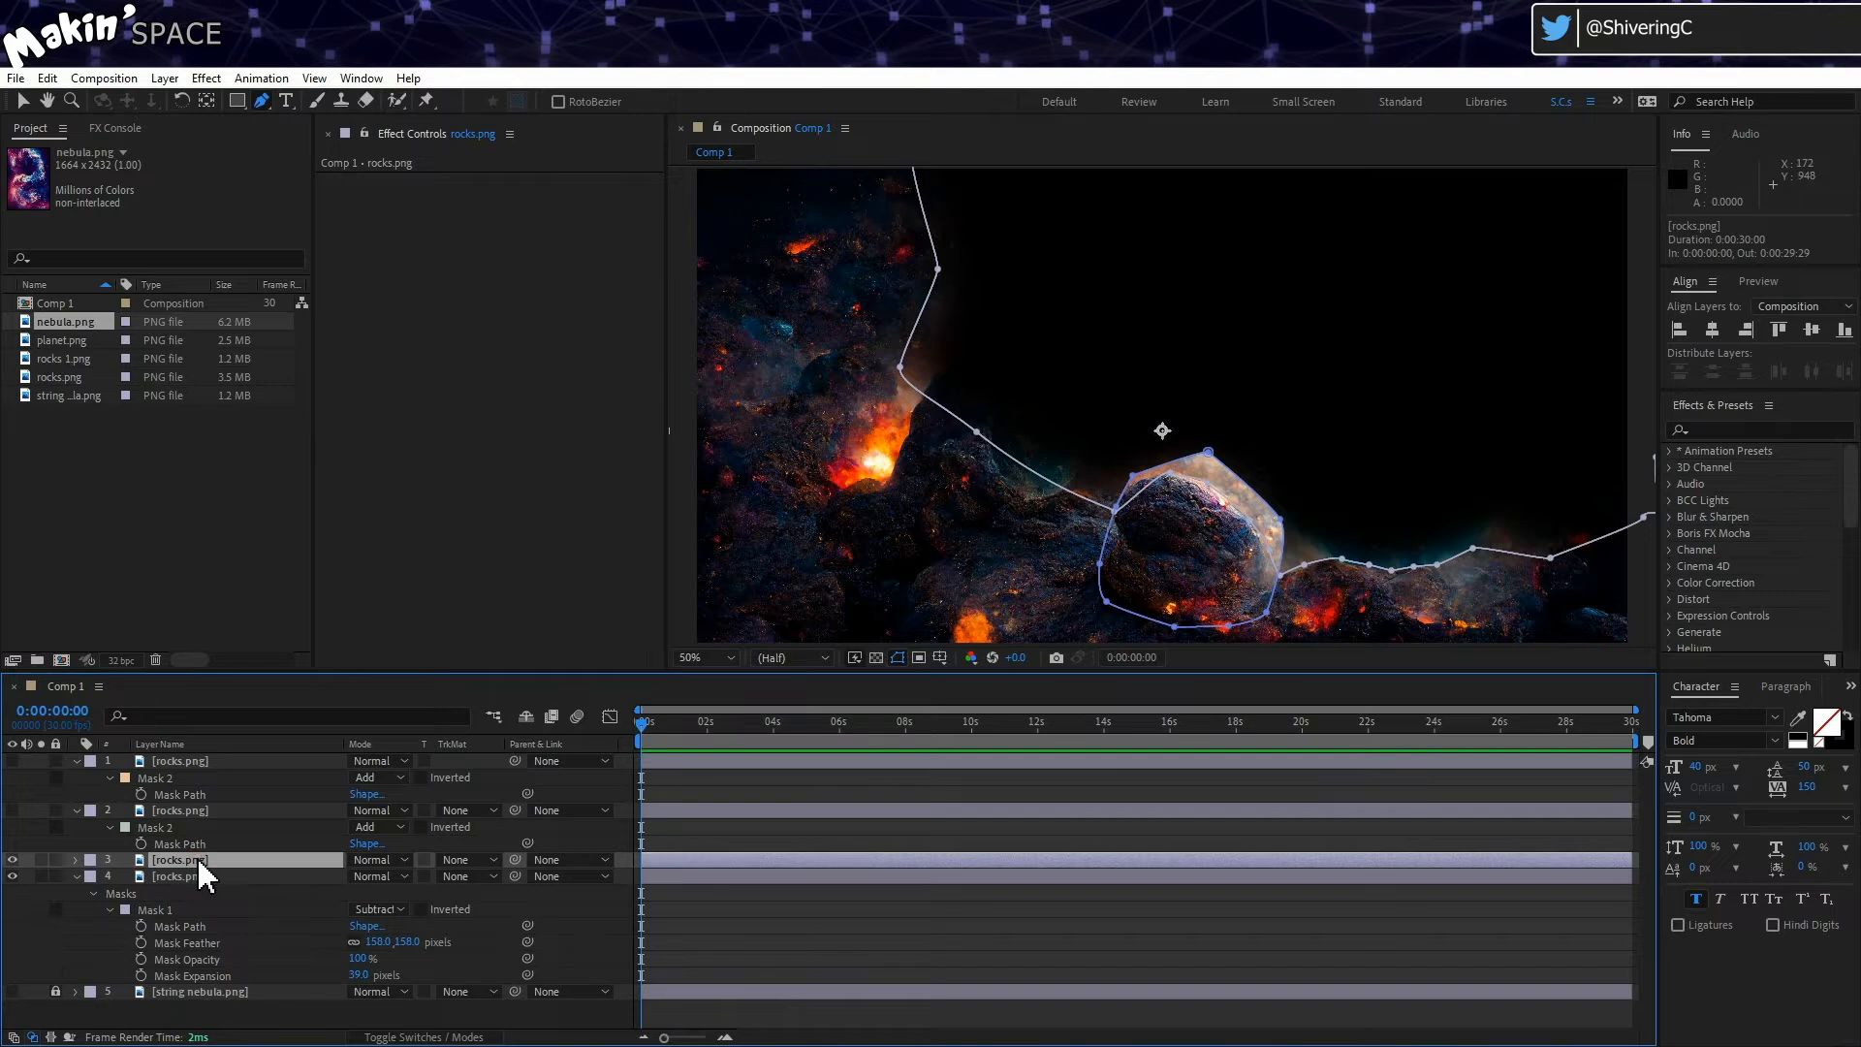
key("m")
left_click(155, 876)
key("Delete")
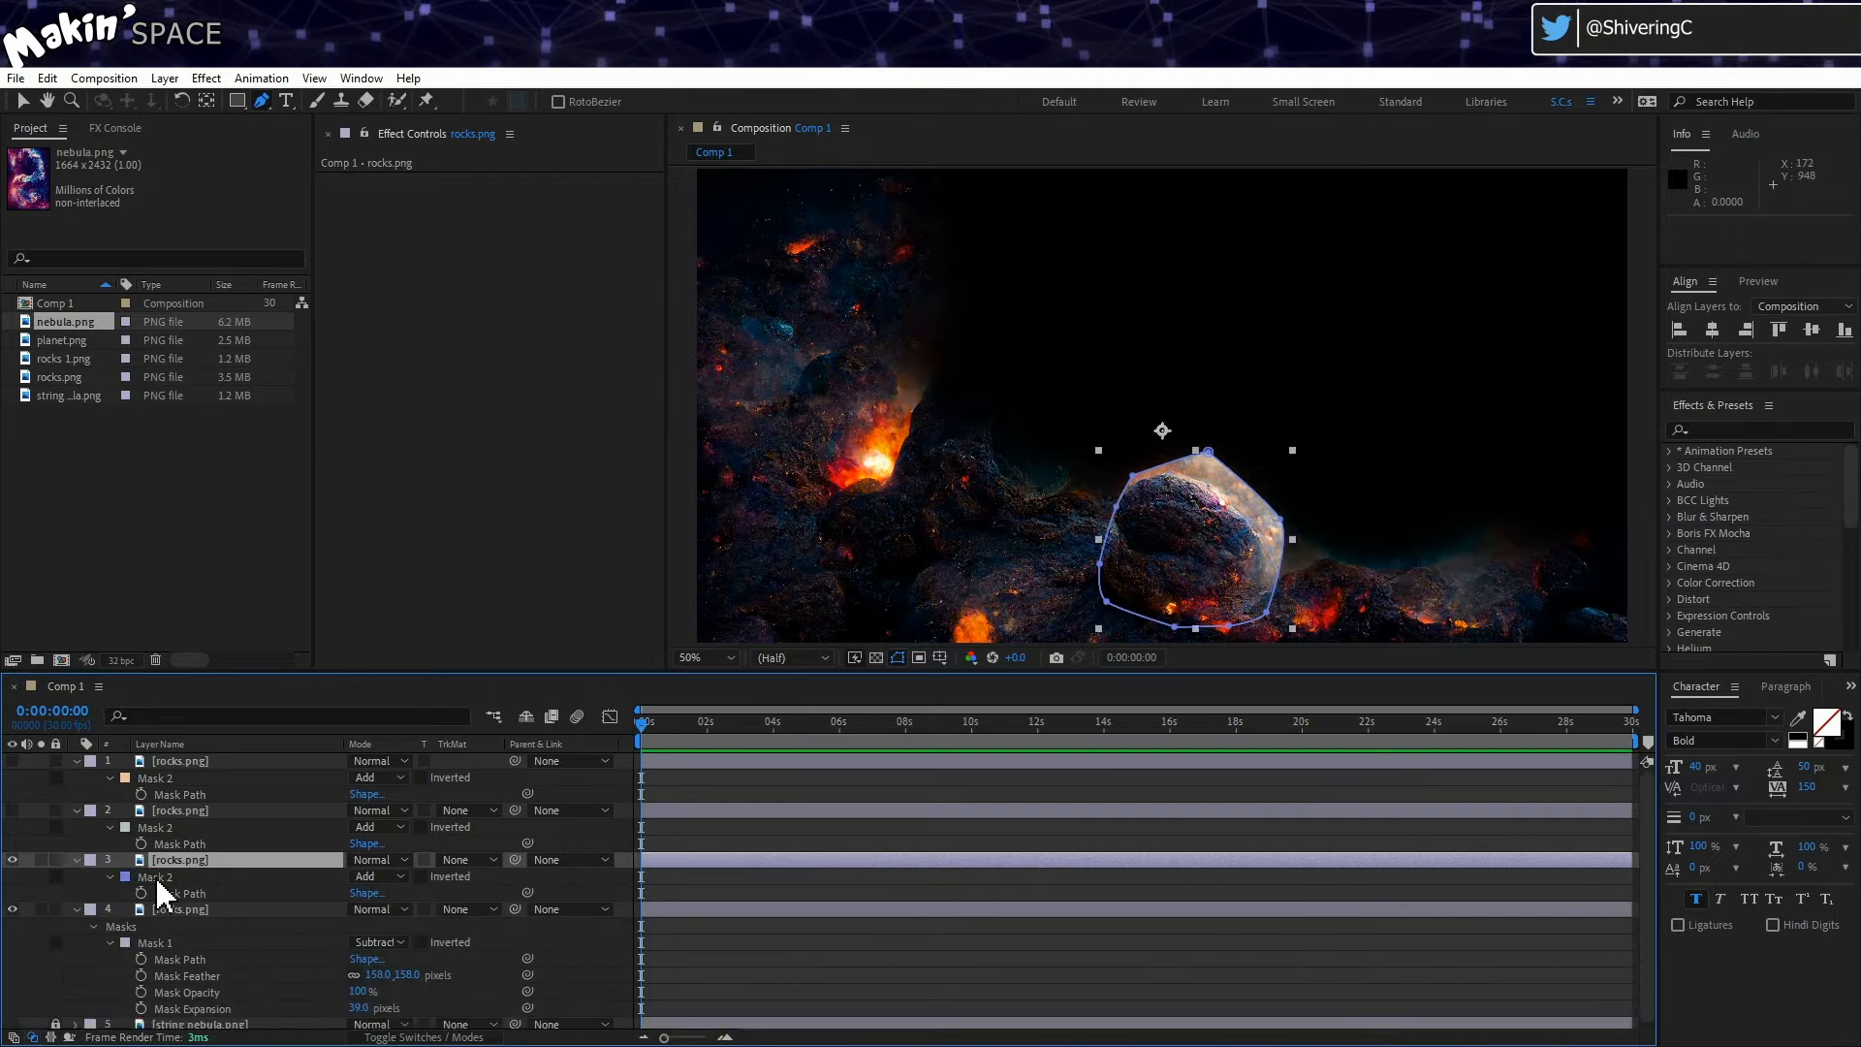
Step: Unhide the round rock and crystal rock layers and collapse the properties of all the rocks.png layers
left_click(77, 909)
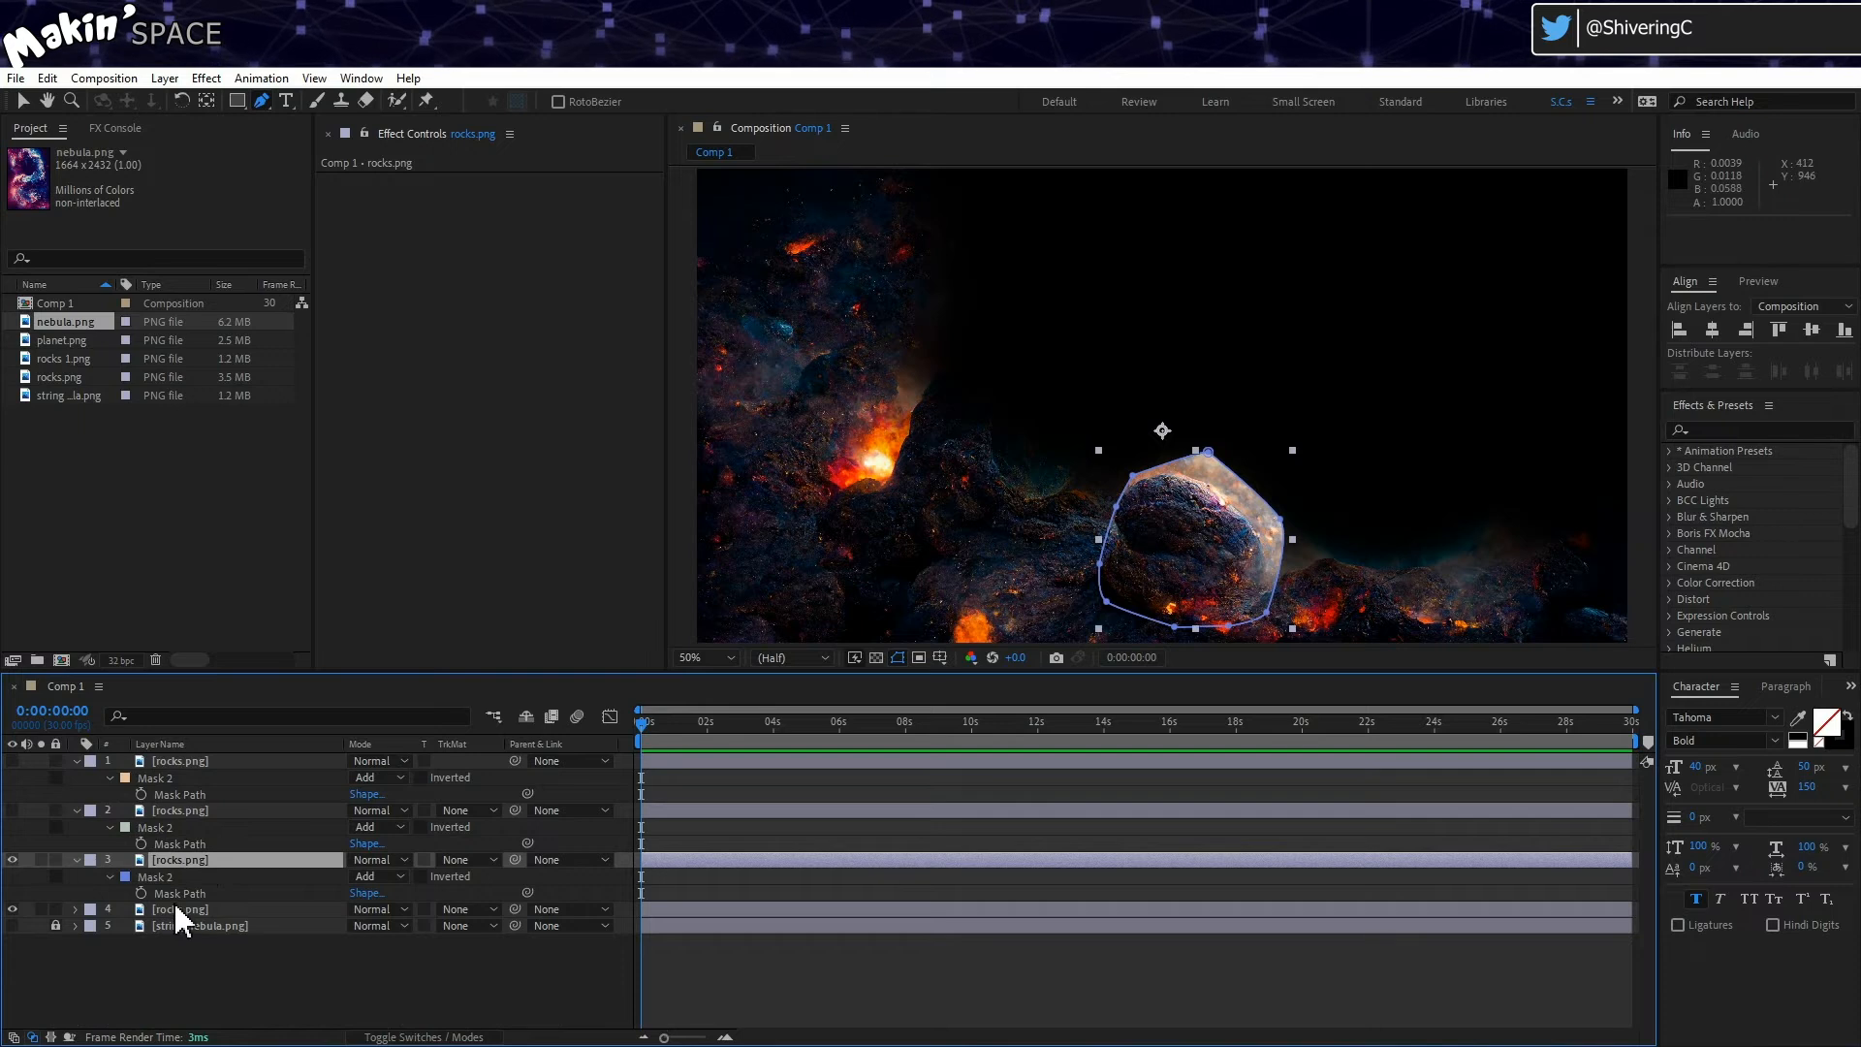
left_click(177, 909)
left_click(77, 860)
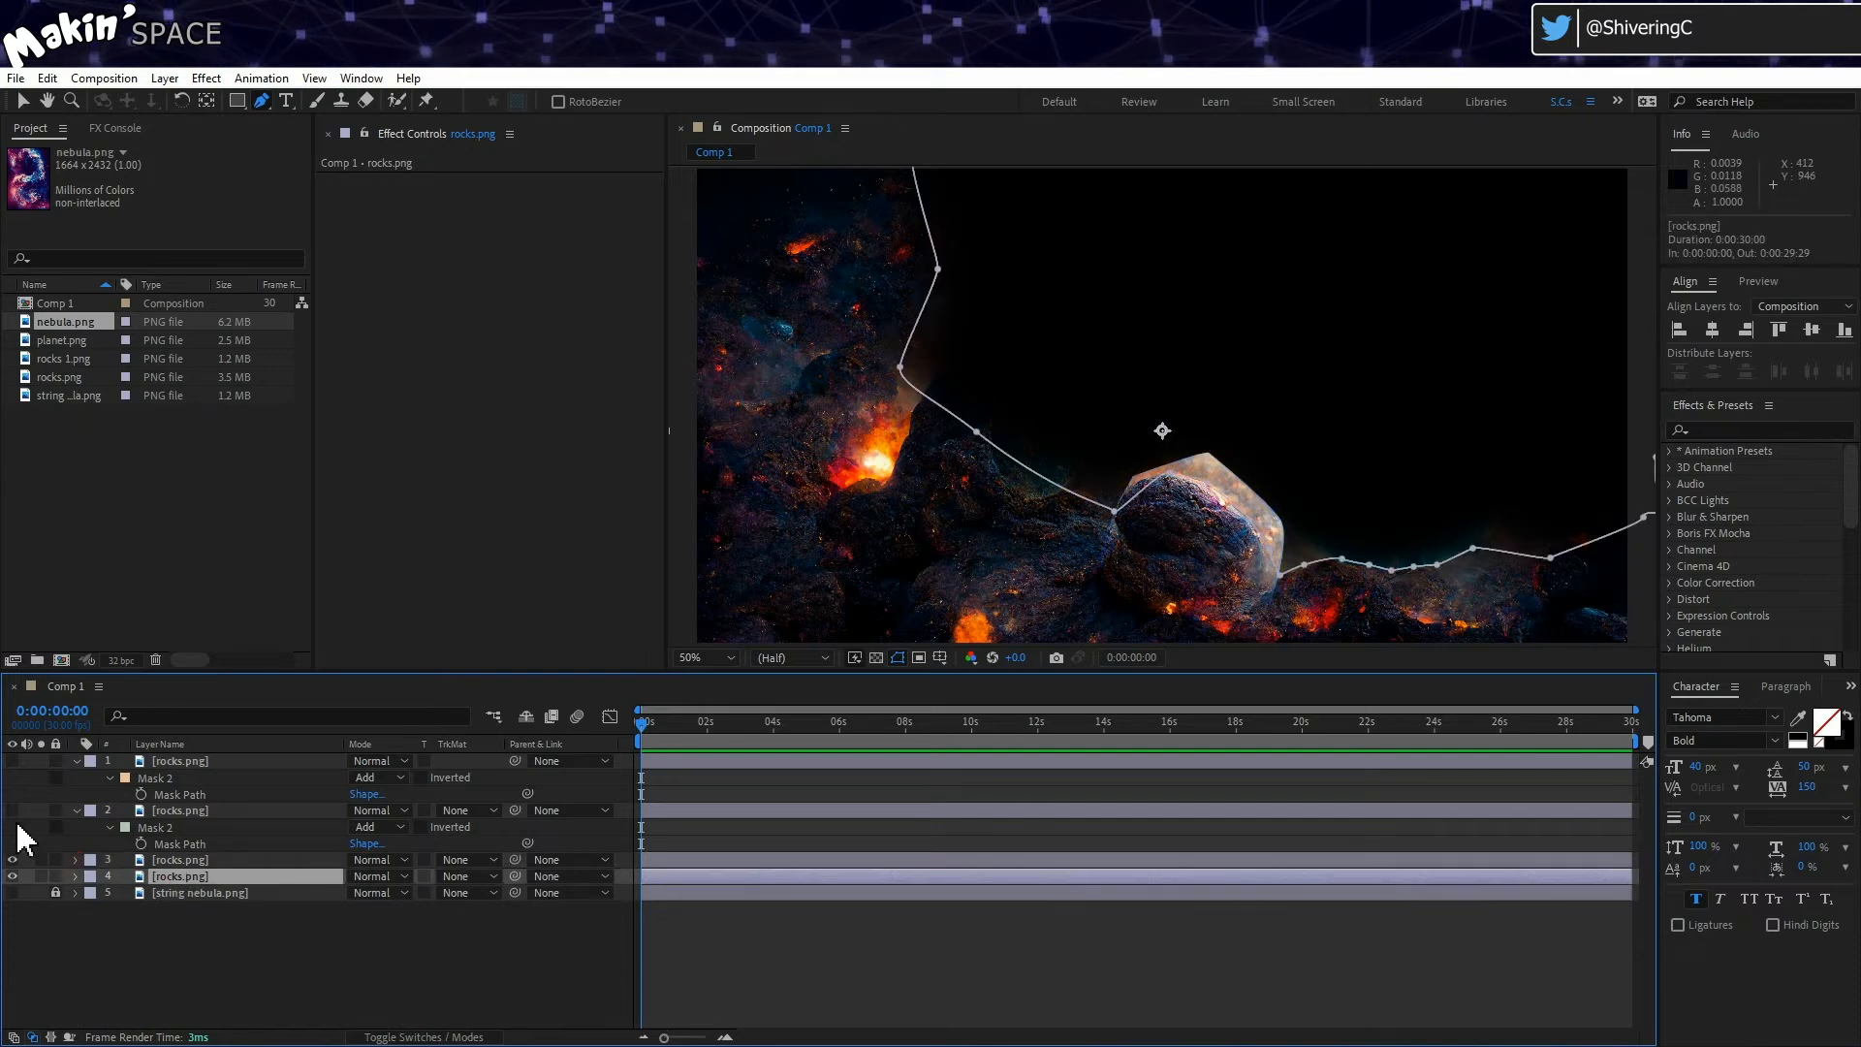
left_click(12, 811)
left_click(12, 761)
left_click(76, 762)
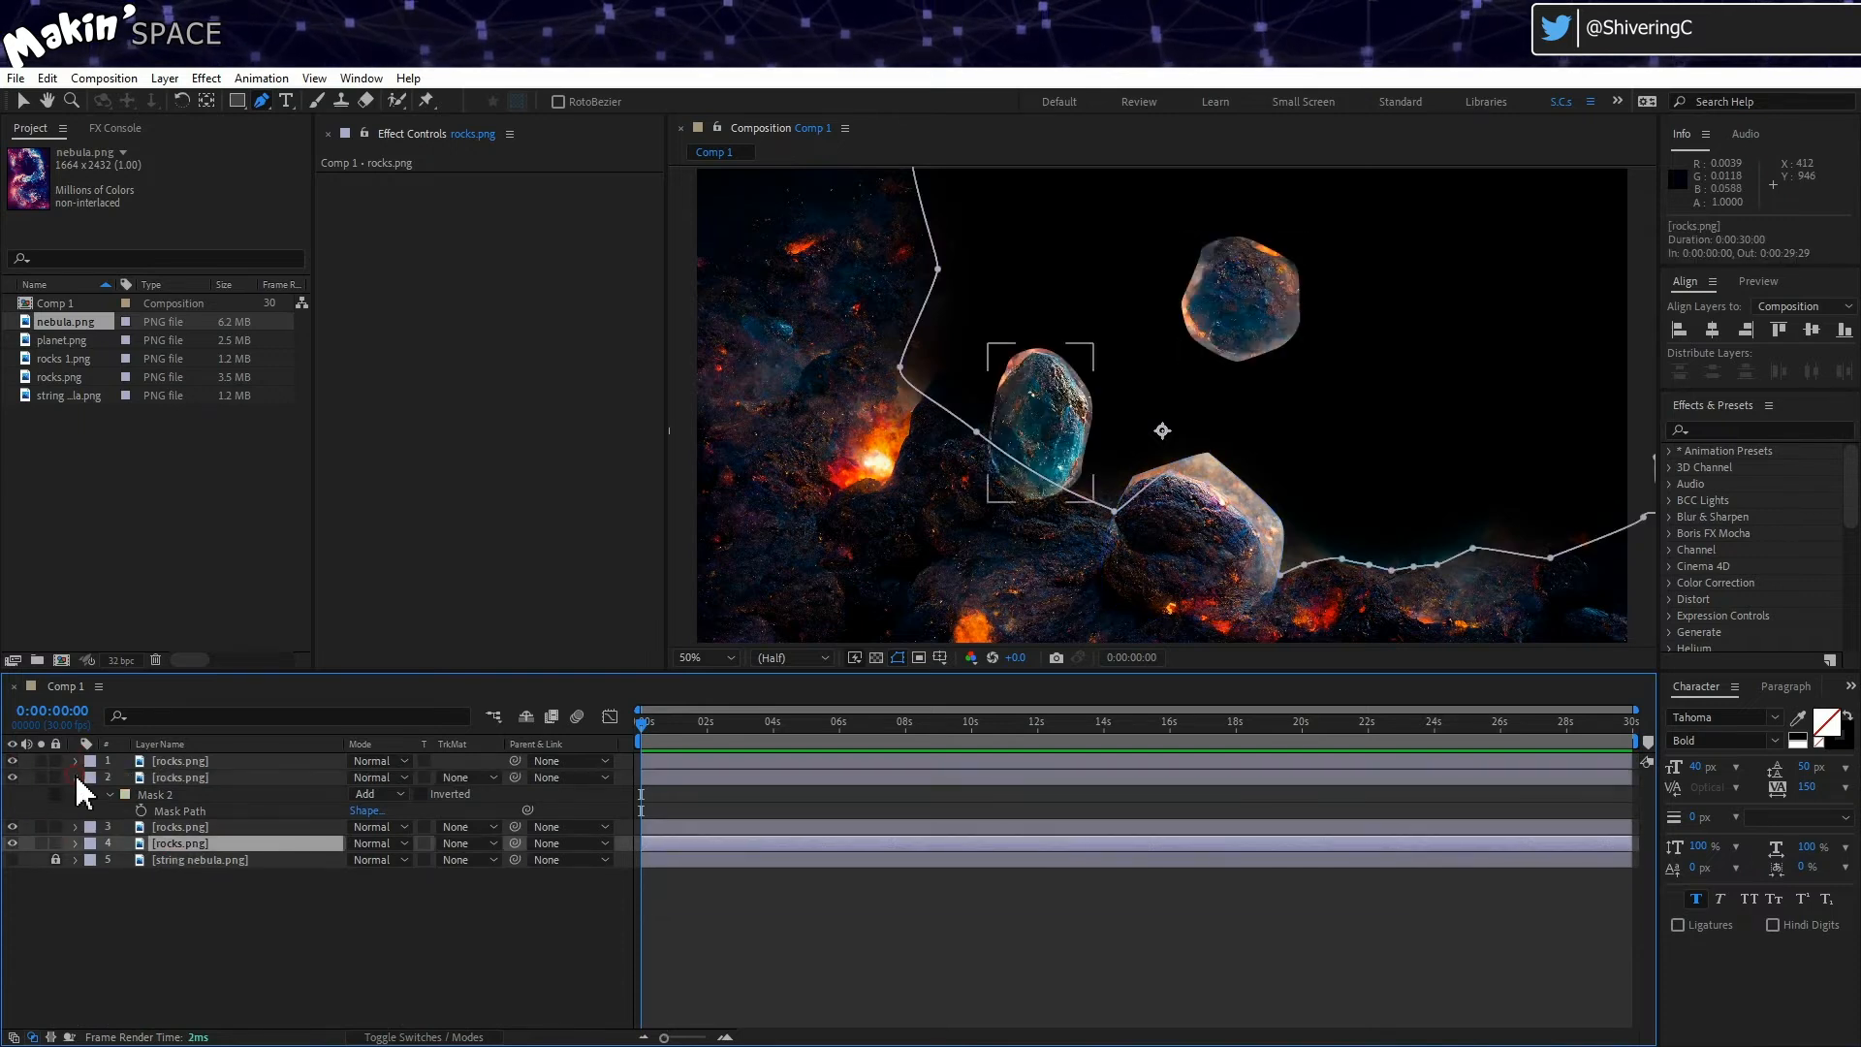
left_click(77, 777)
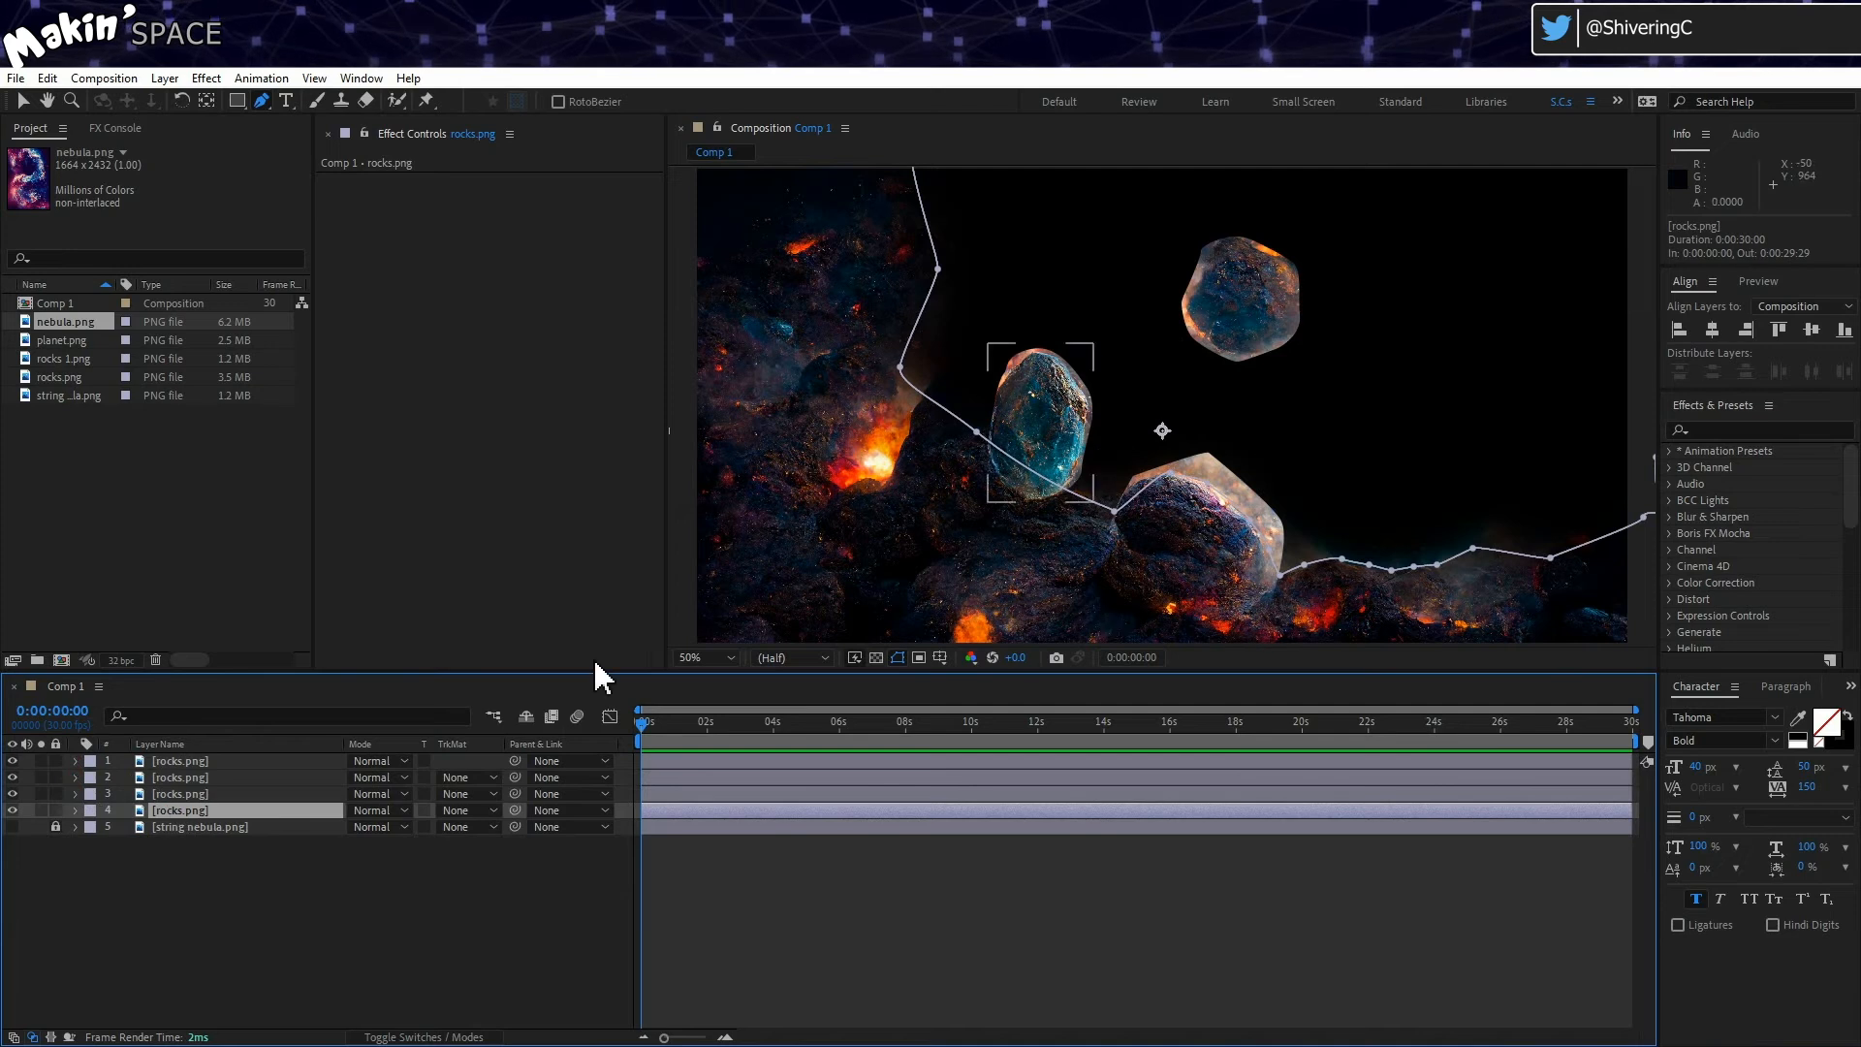
Step: Hide the boulder cut-out layer and reshape Mask 1 on the bottom rocks layer around the boulder's base to remove it
left_click(12, 794)
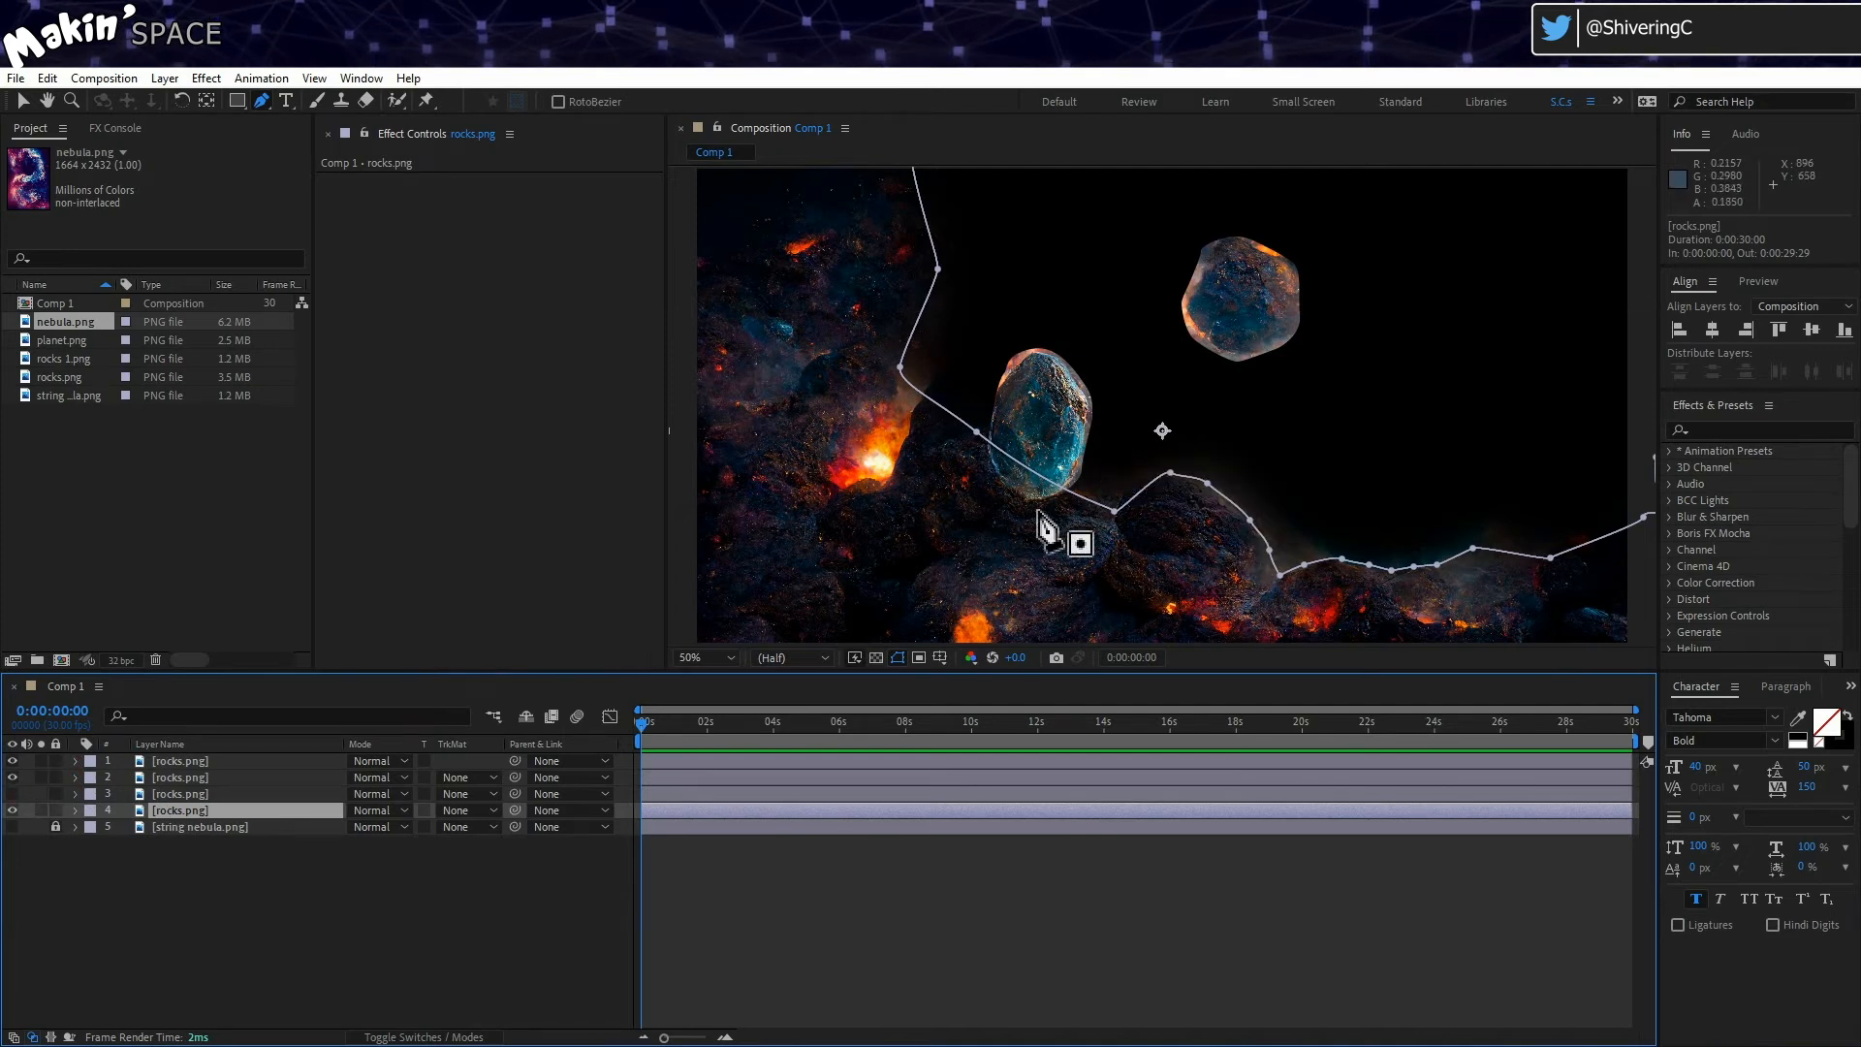
left_click_drag(1170, 474, 1112, 580)
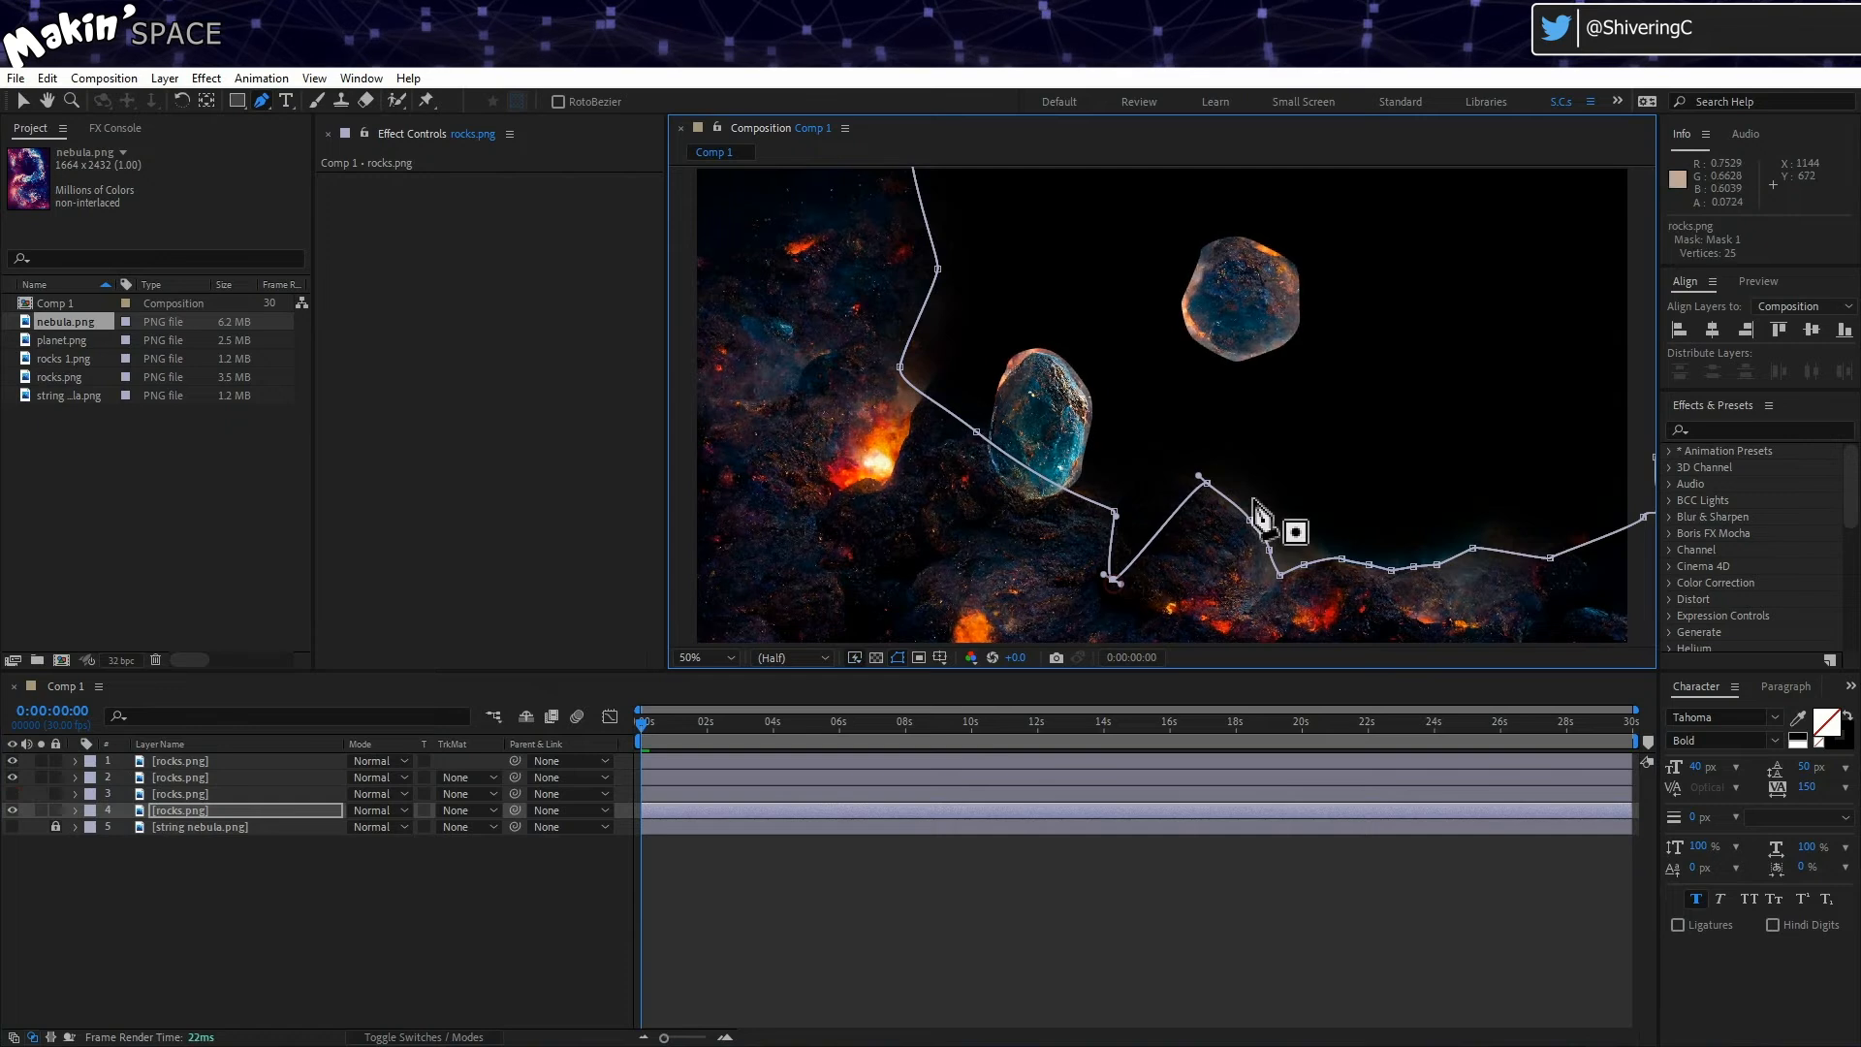
left_click_drag(1209, 482, 1185, 617)
left_click_drag(1249, 519, 1271, 578)
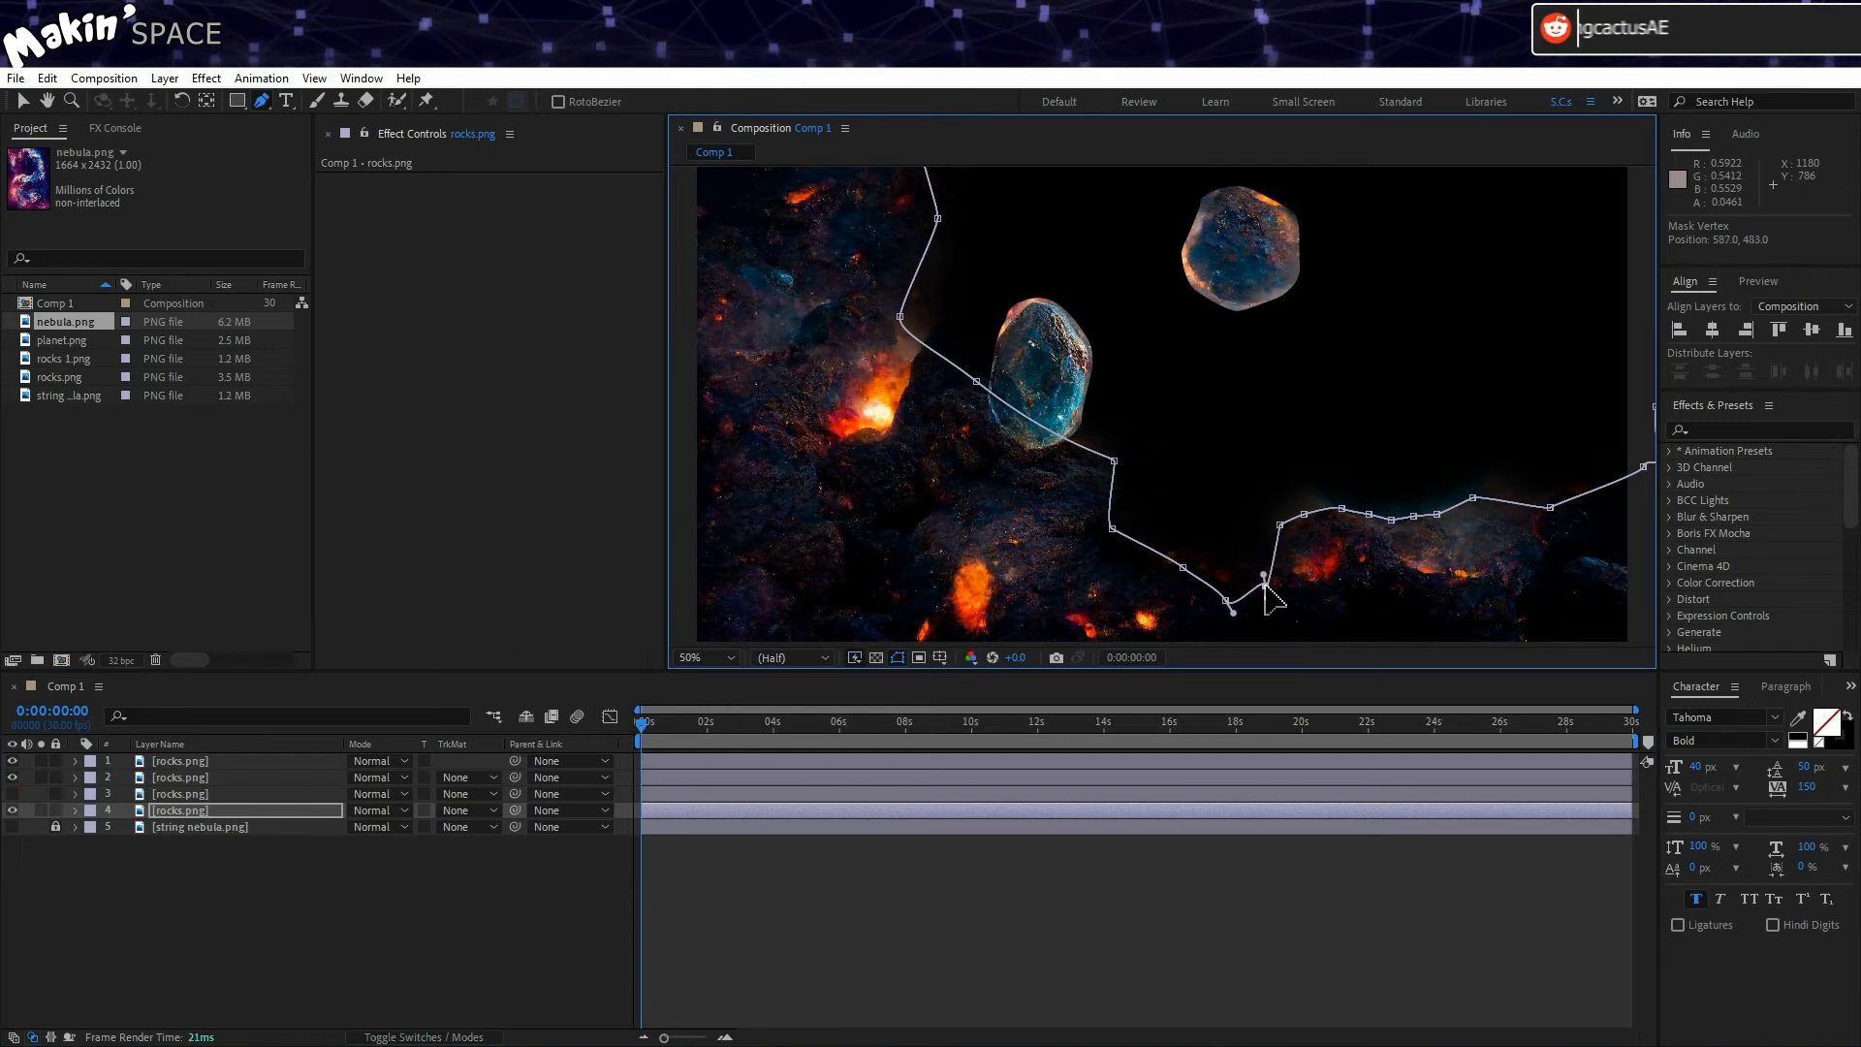
mouse_move(1265, 584)
left_mouse_down()
mouse_move(1256, 649)
mouse_move(1271, 603)
left_mouse_up()
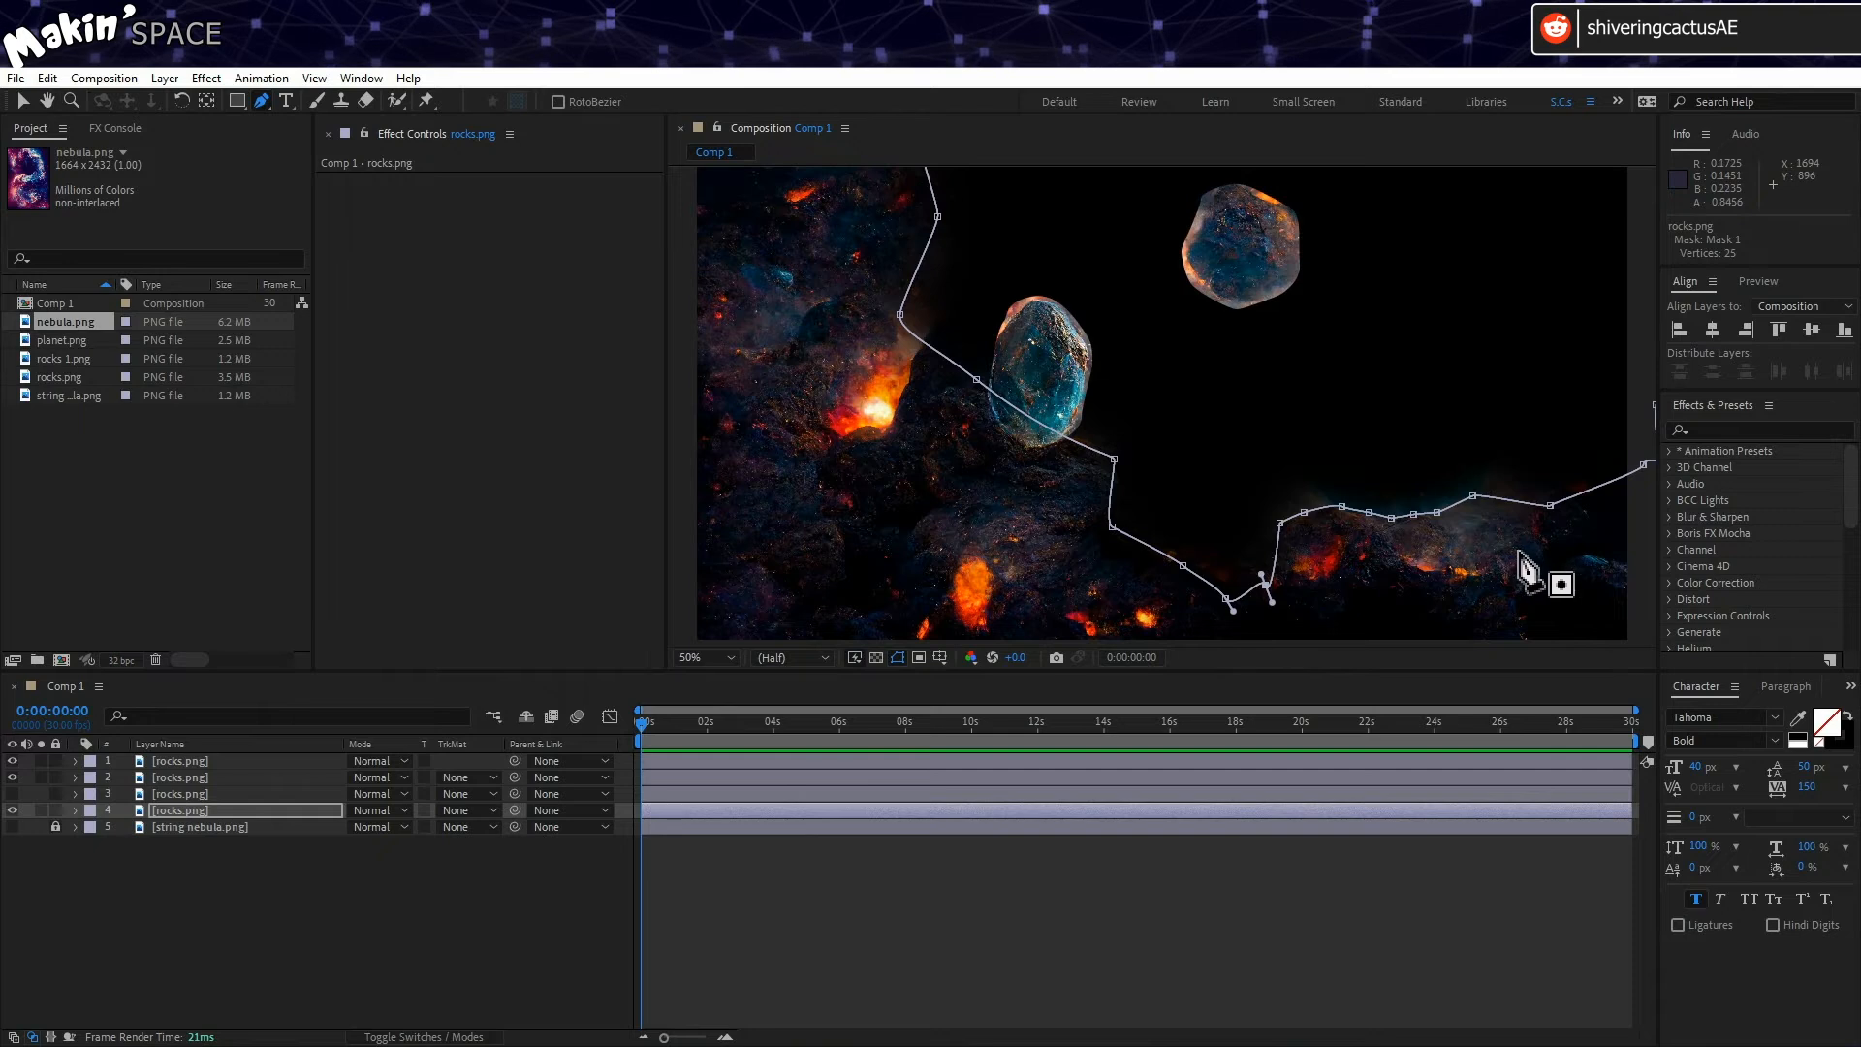
Step: Draw a closed Pen tool mask around the low rock ridge in the image's lower-right corner, extending past the frame
left_click_drag(1635, 522, 1575, 491)
left_click(1536, 480)
left_click(1549, 504)
left_click(1393, 503)
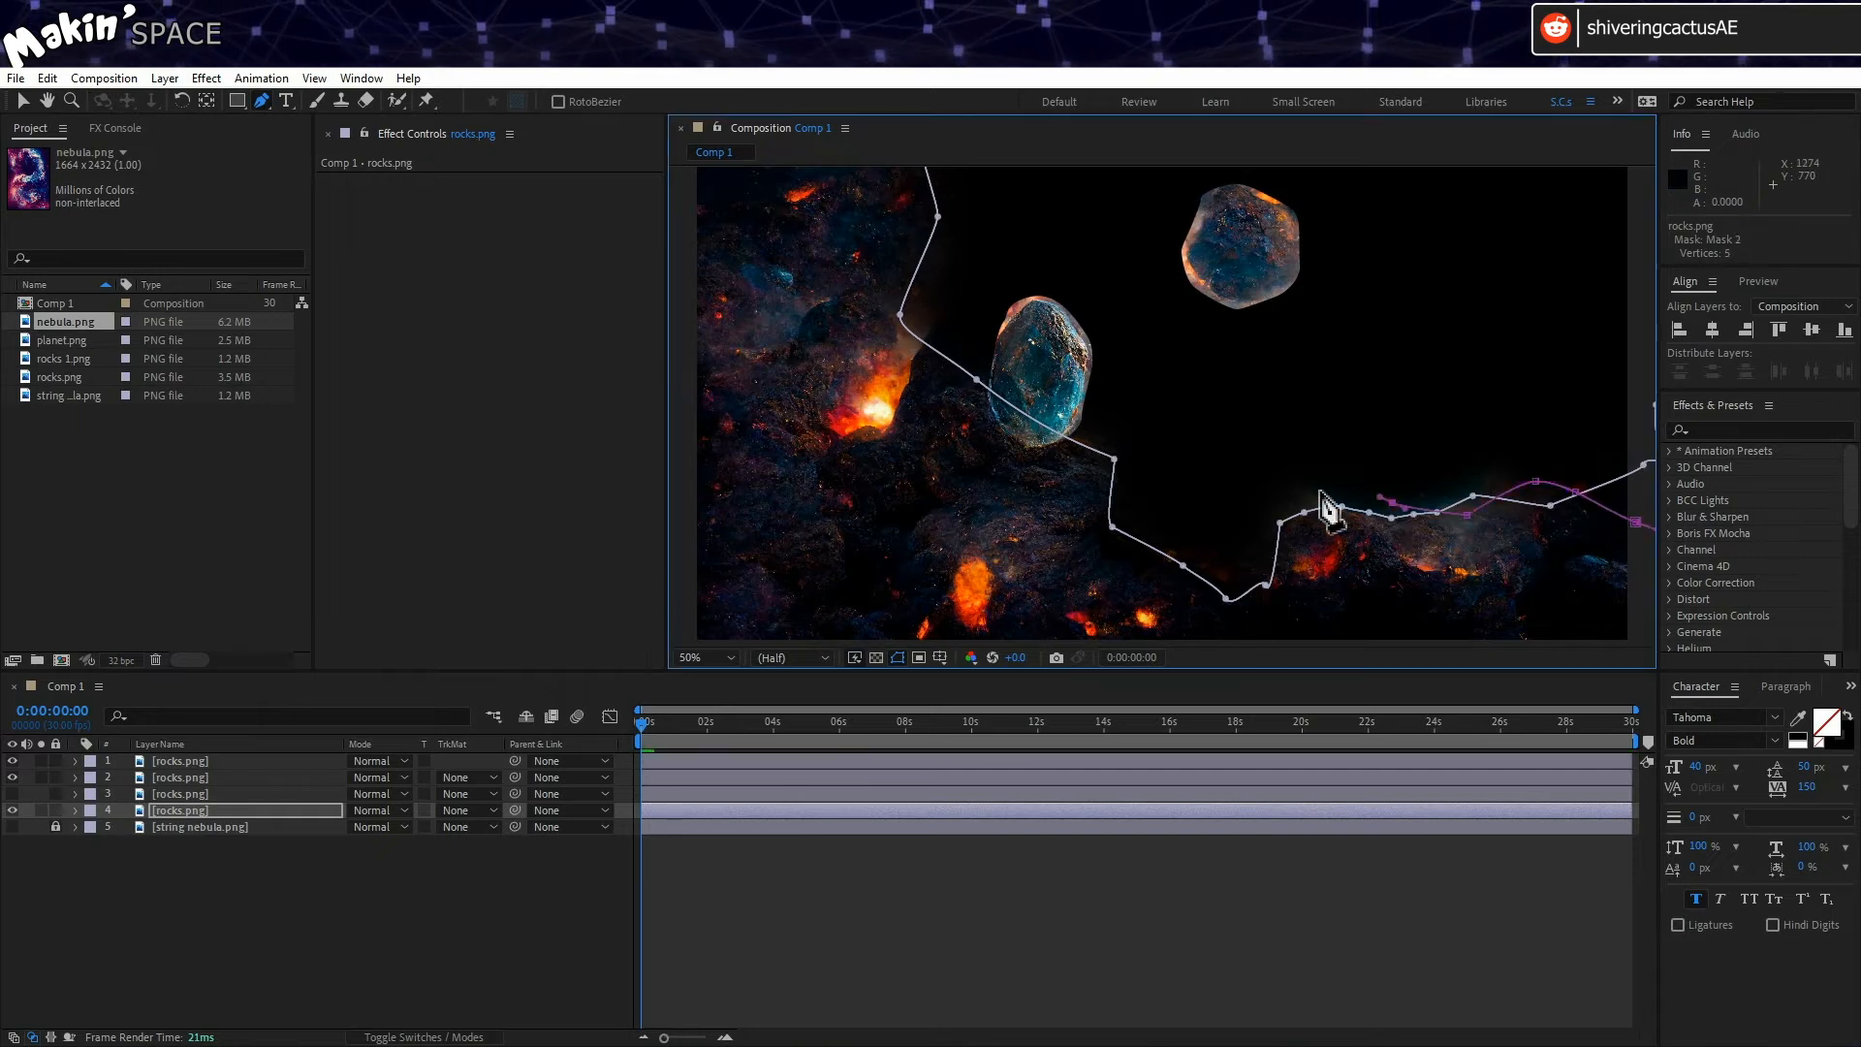
left_click(1269, 637)
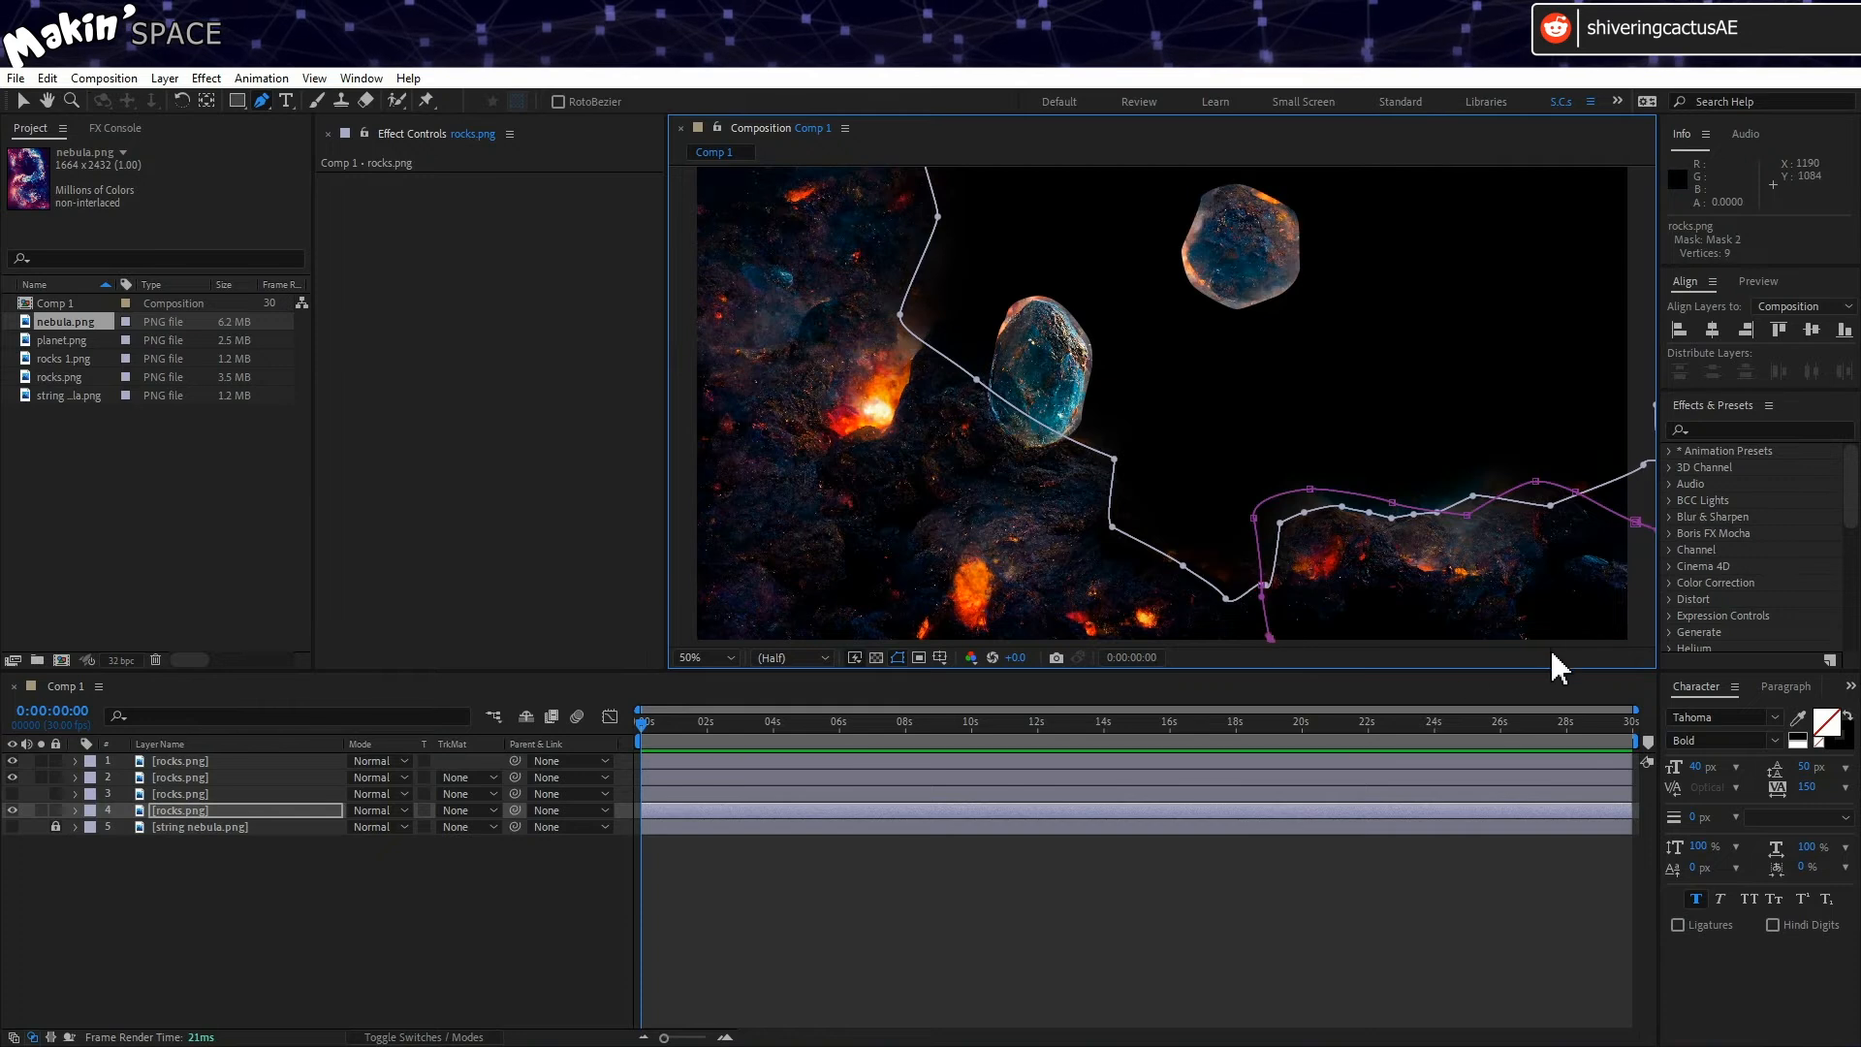
key("comma")
left_click(1324, 565)
left_click(1409, 549)
left_click(1422, 496)
left_click(1407, 465)
Step: Duplicate the bottom rocks.png layer, keeping only the ridge's Mask 2 on the copy and only Mask 1 on the original
left_click(246, 812)
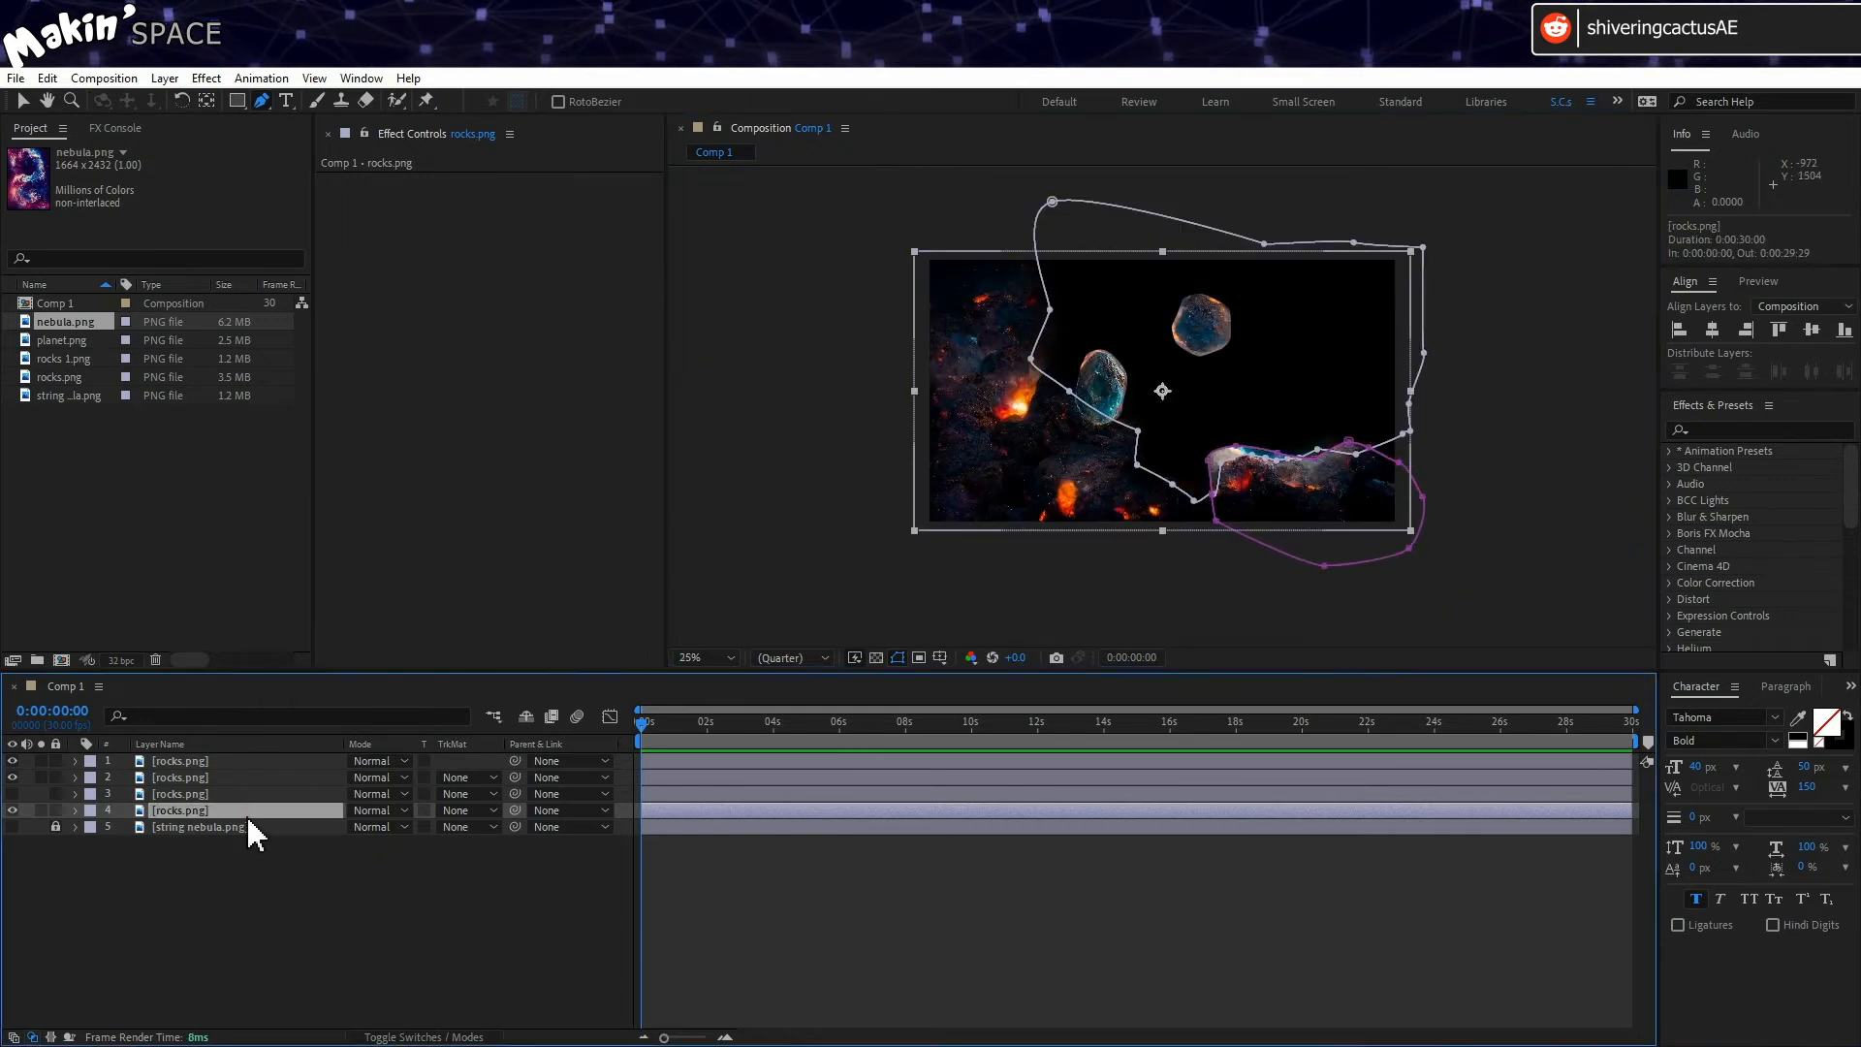
key("ctrl+d")
left_click(196, 823)
key("m")
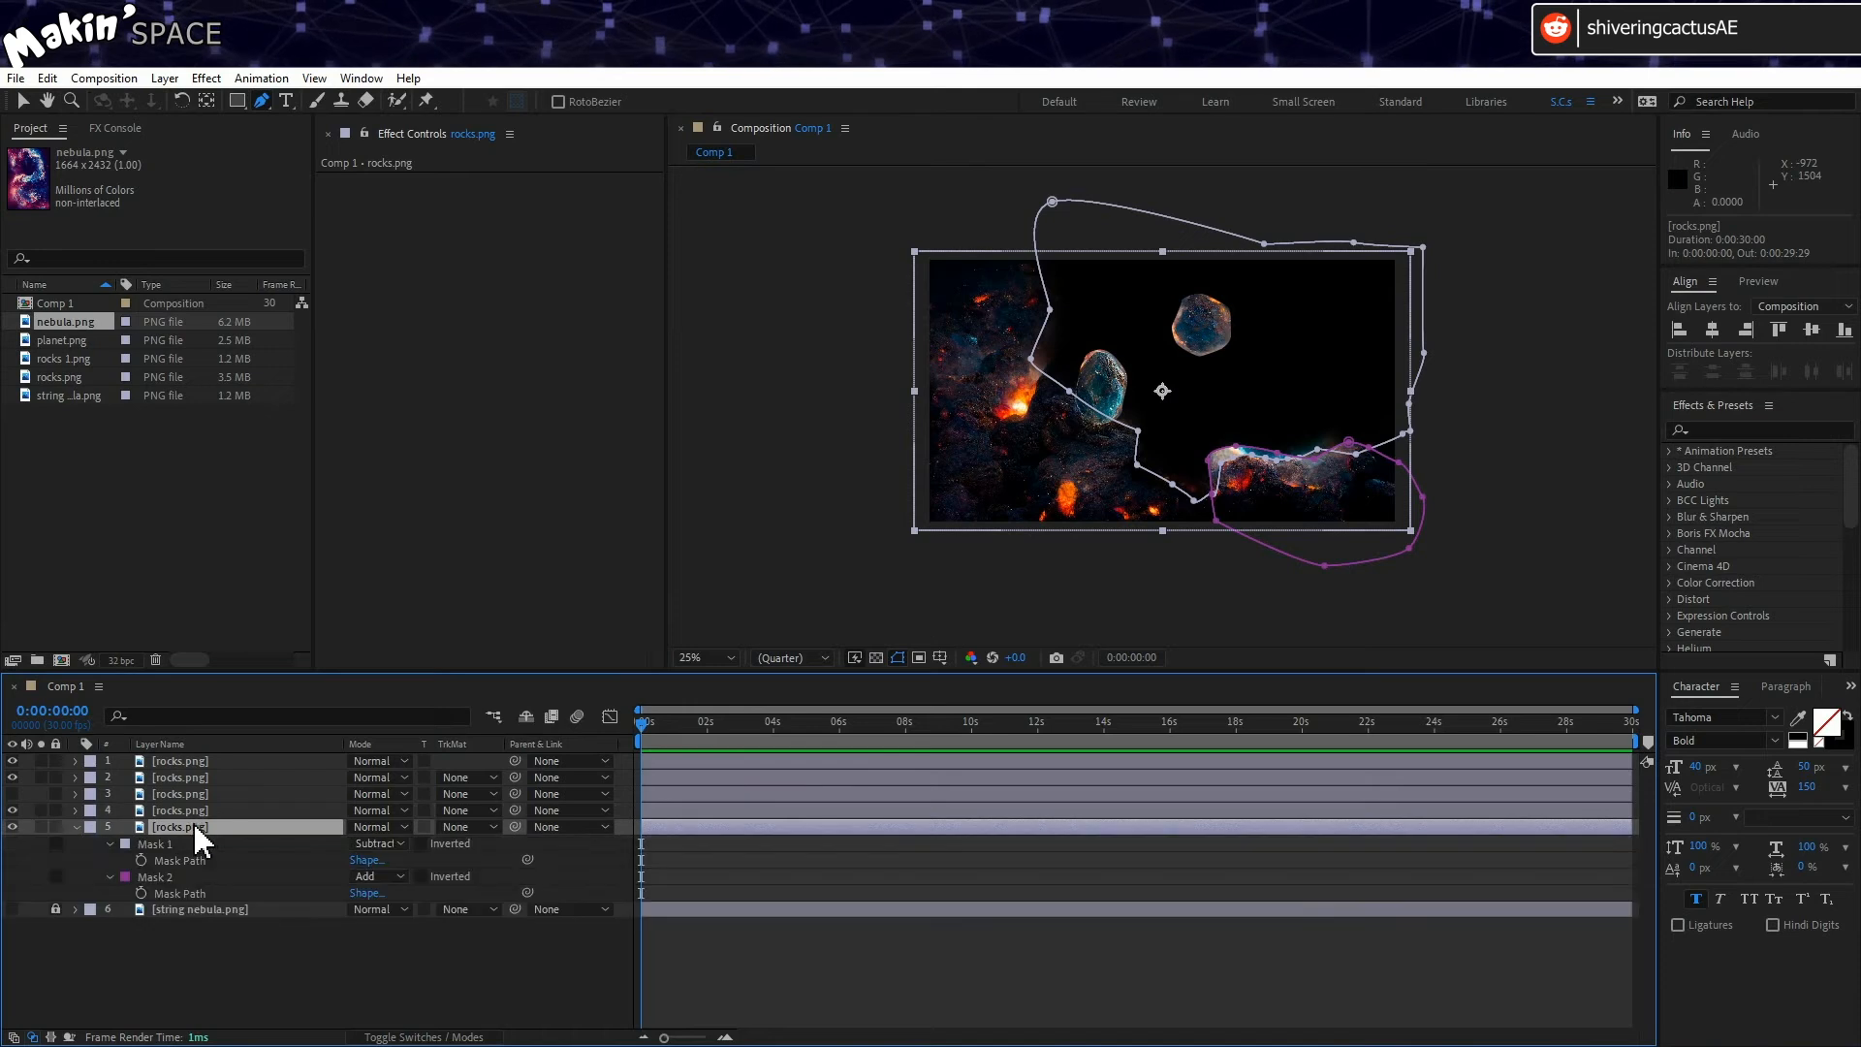
left_click(184, 808)
key("m")
left_click(158, 827)
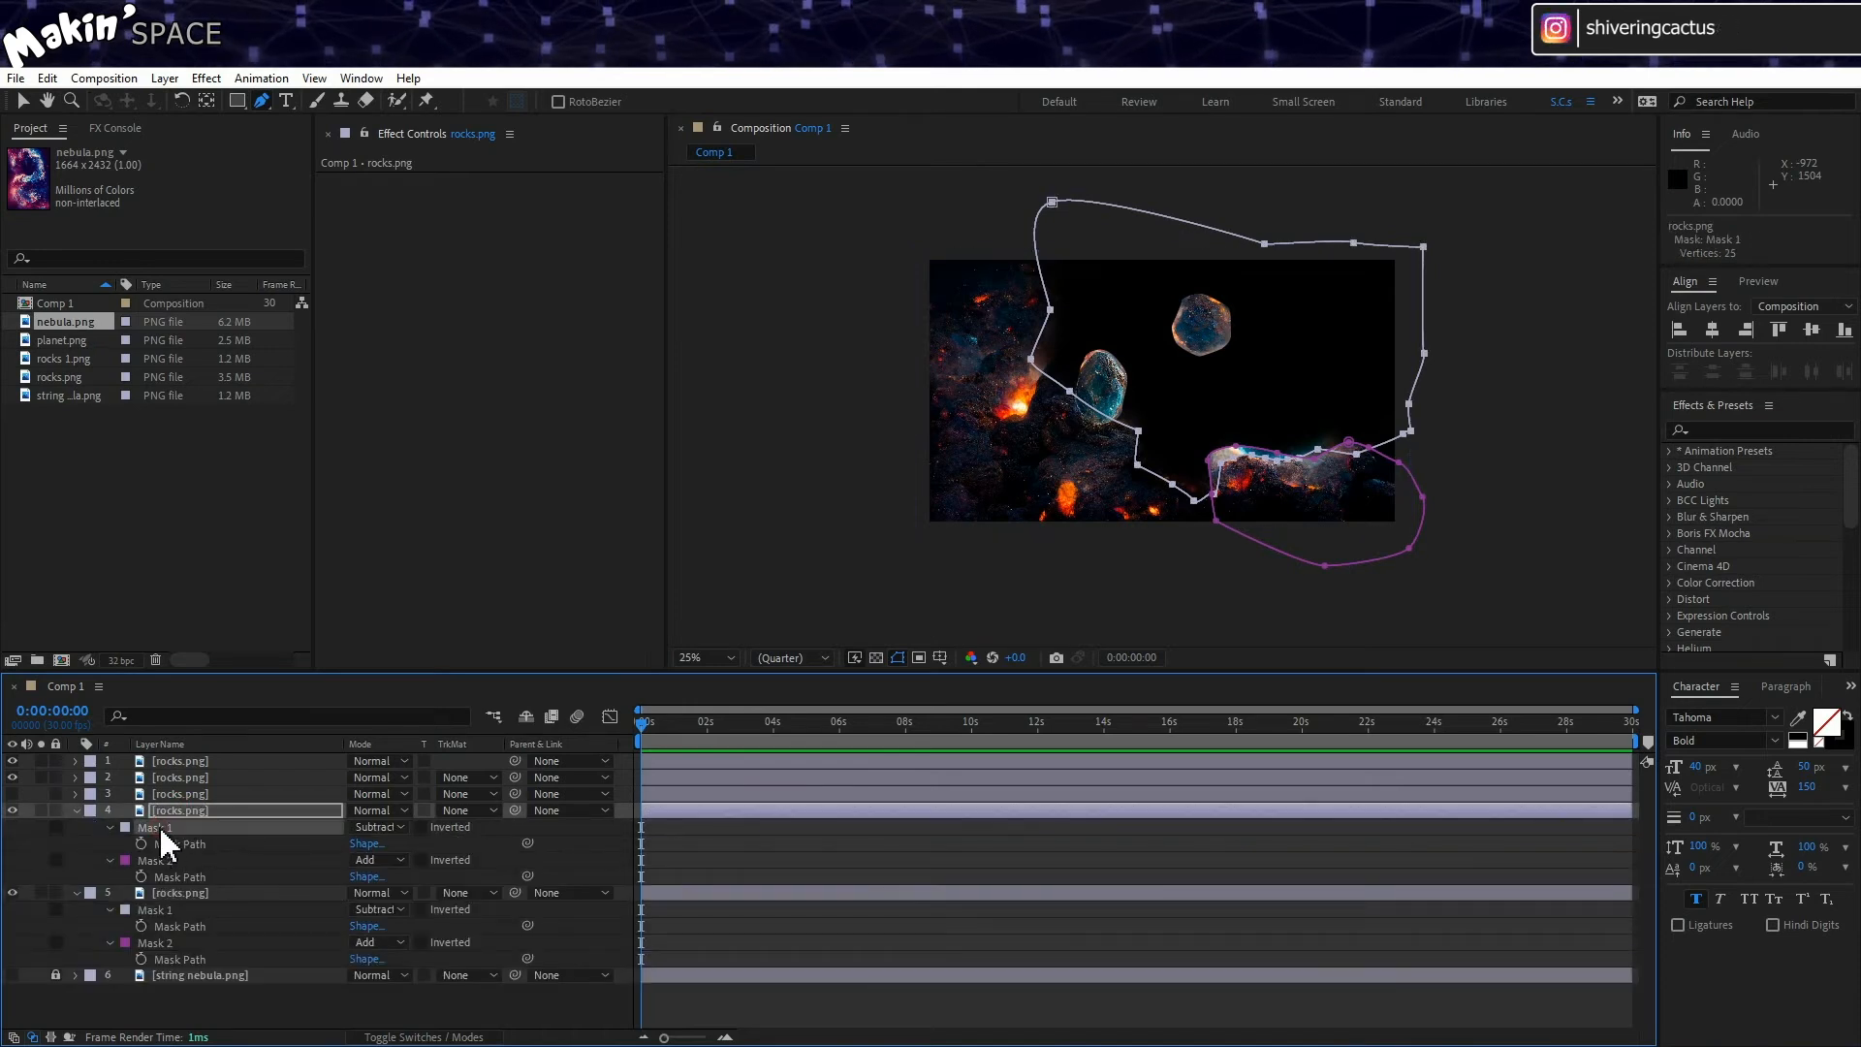
key("Delete")
left_click(161, 906)
key("Delete")
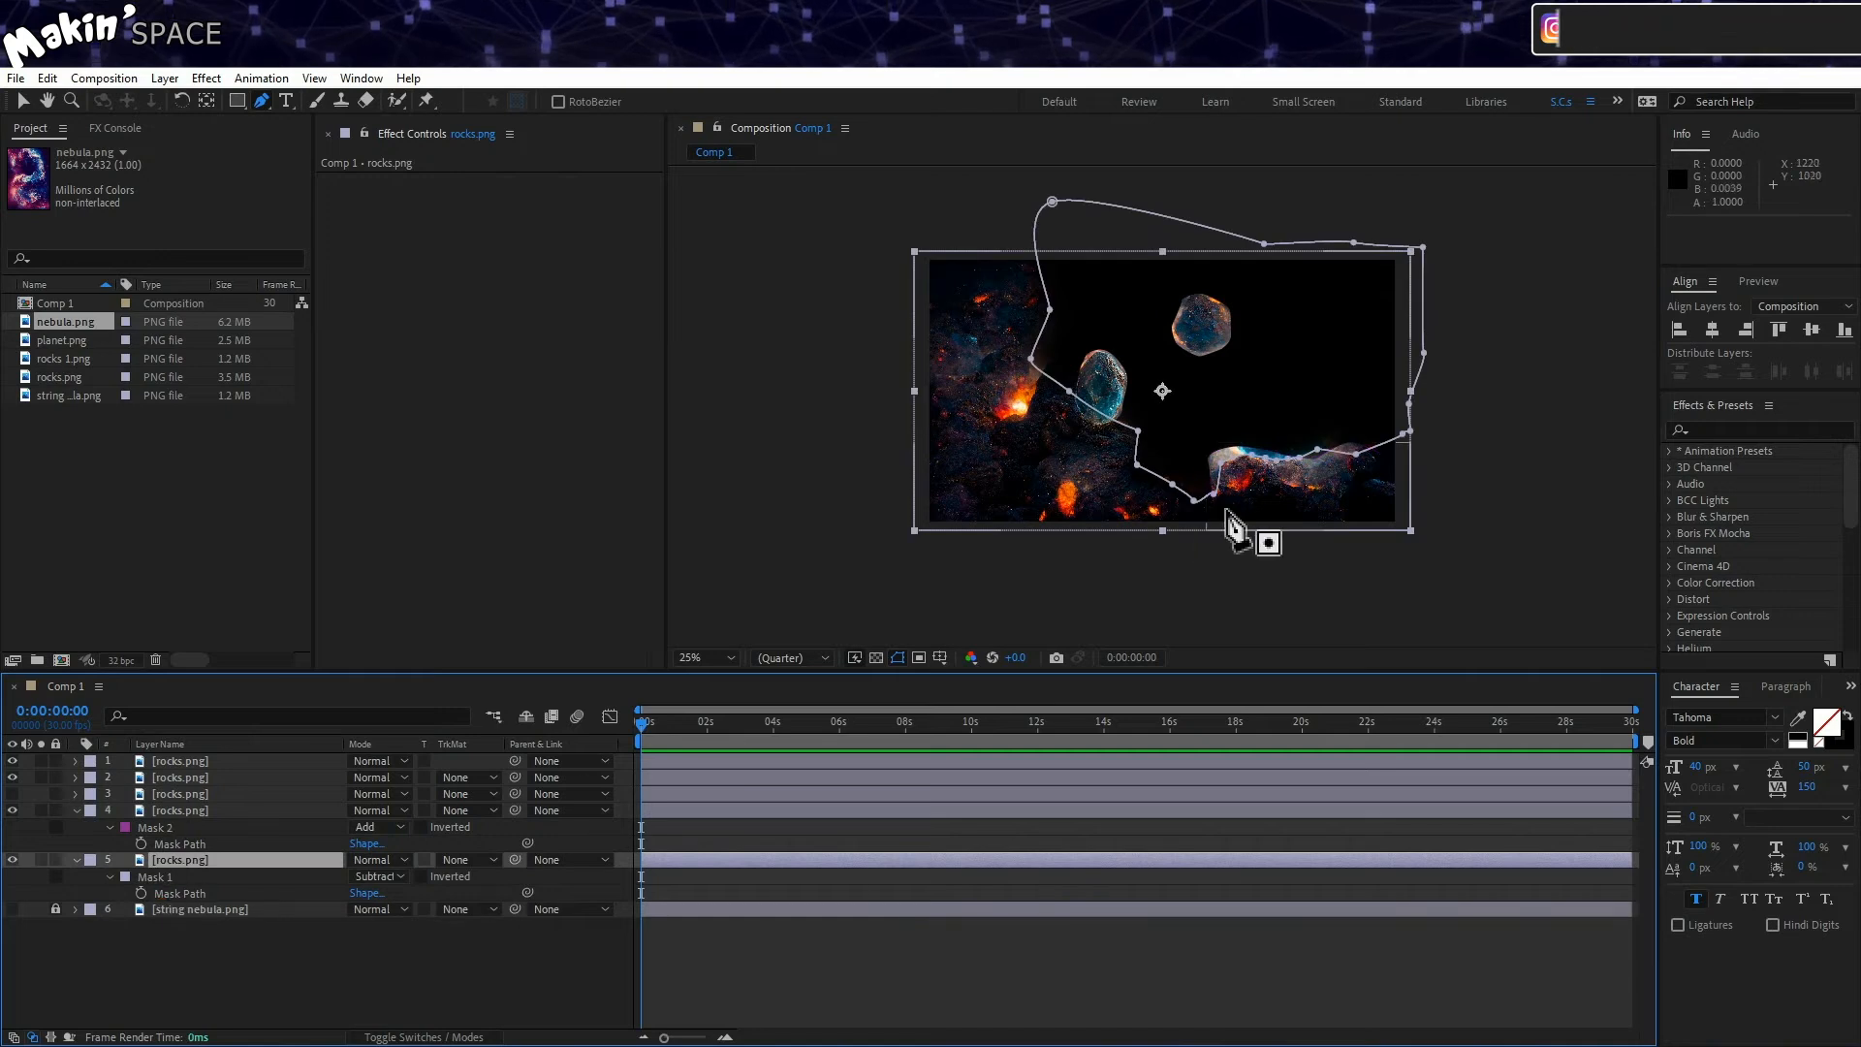
Step: Hide the ridge cut-out layer and pull Mask 1's vertices from the ridge's left part down and right beyond the frame
key("F2")
left_click(12, 811)
scroll(1003, 407, "up", 2)
left_click(177, 861)
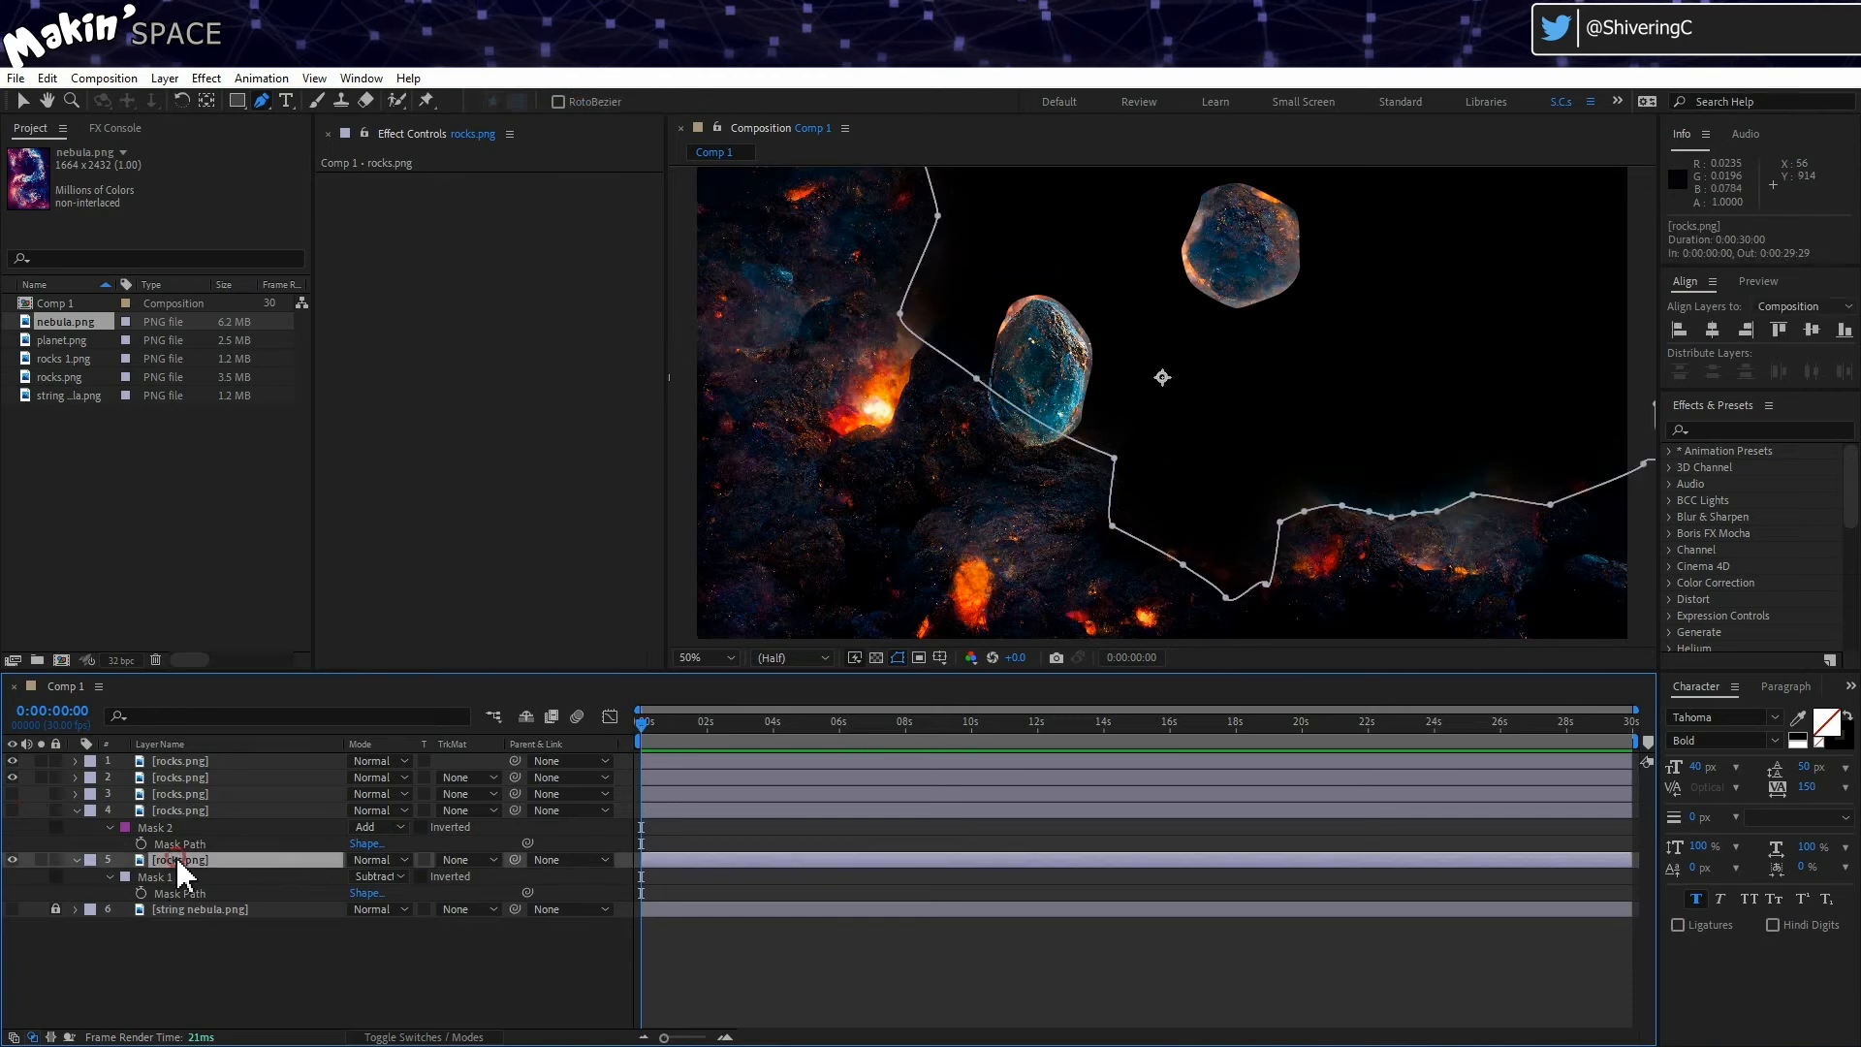
key("v")
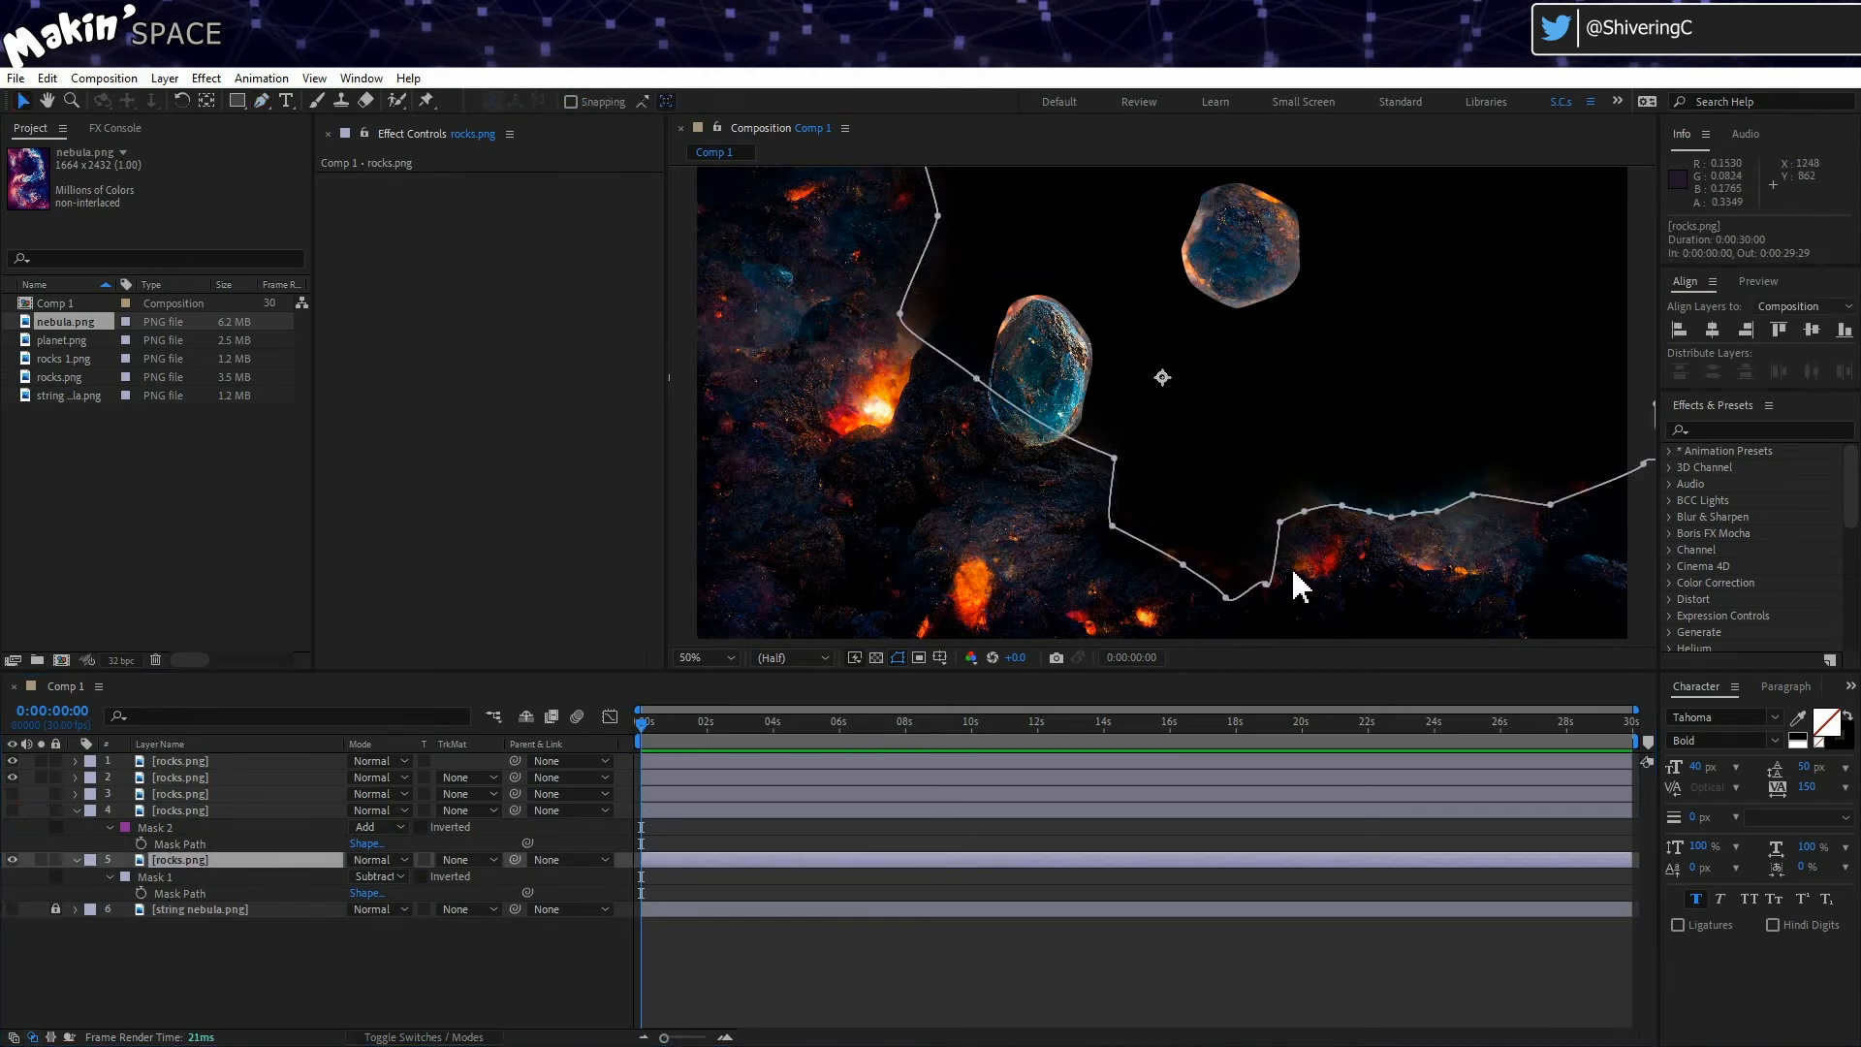
left_click_drag(1227, 597, 1234, 685)
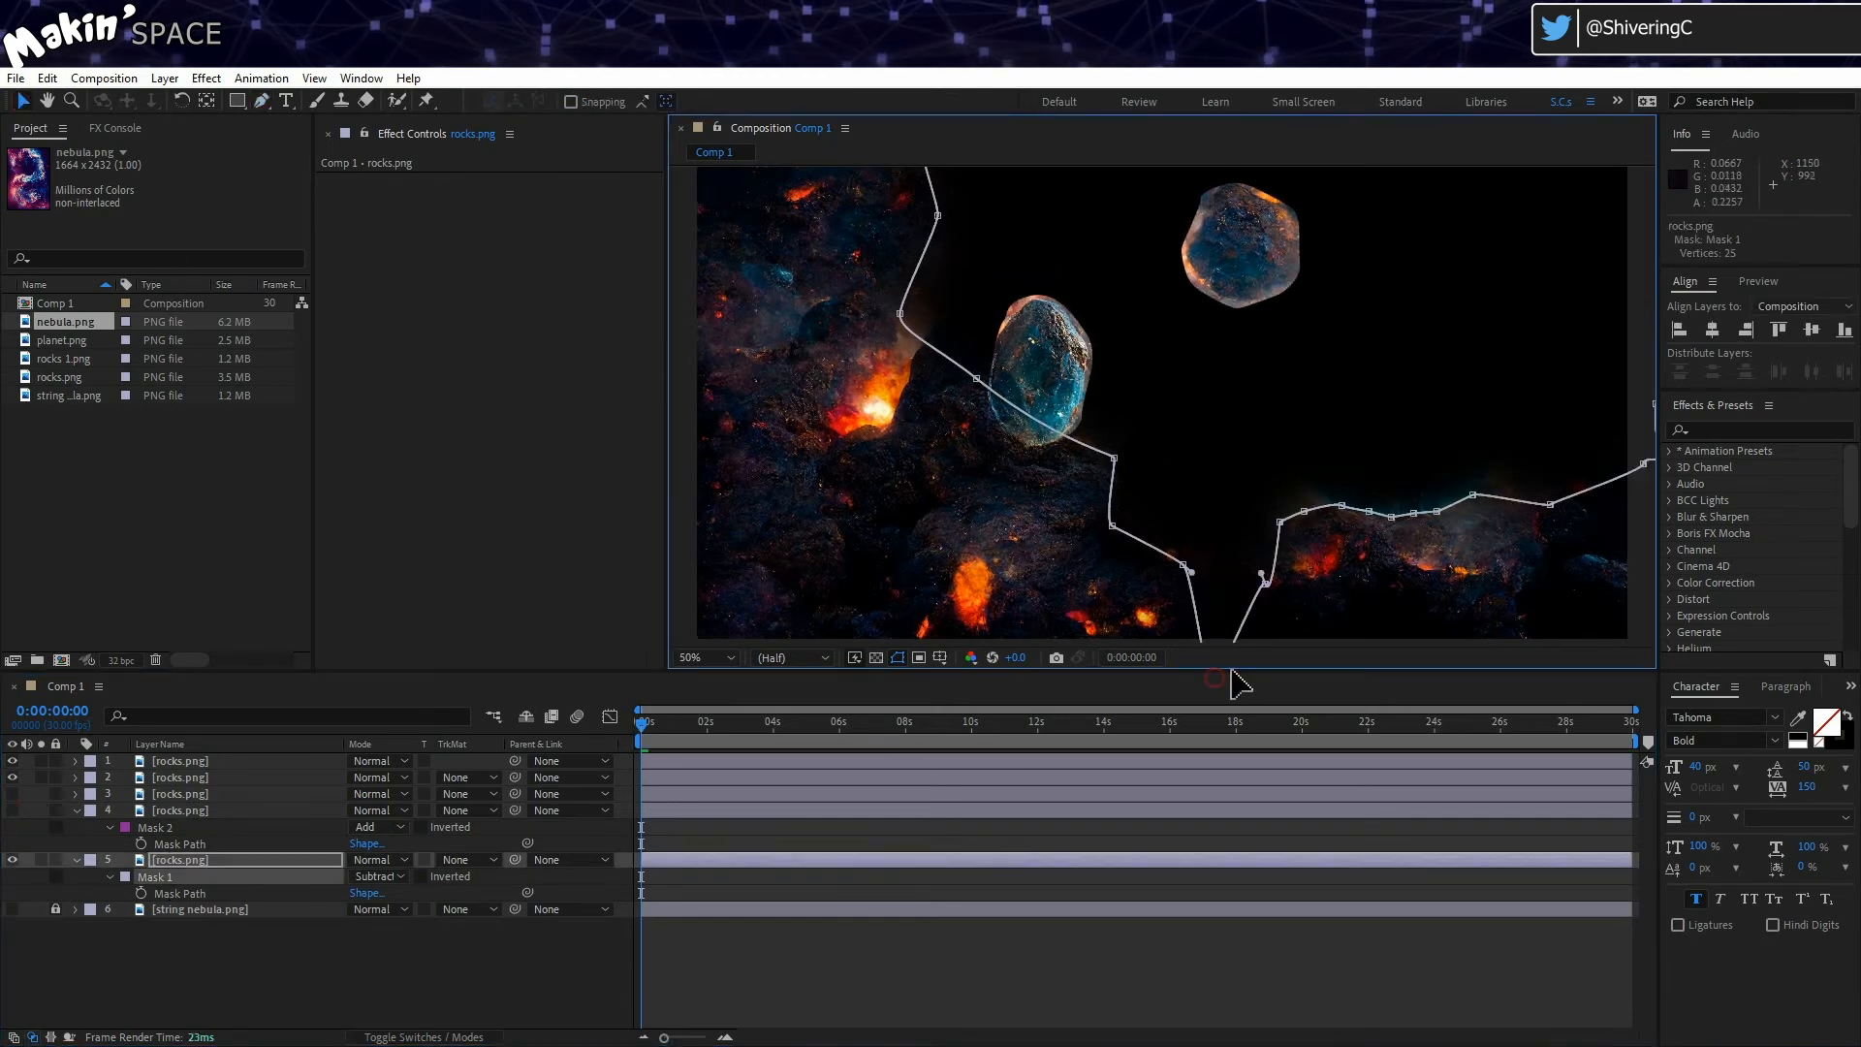
left_click_drag(1266, 582, 1589, 741)
left_click_drag(1340, 504, 1705, 722)
left_click_drag(1372, 511, 1817, 671)
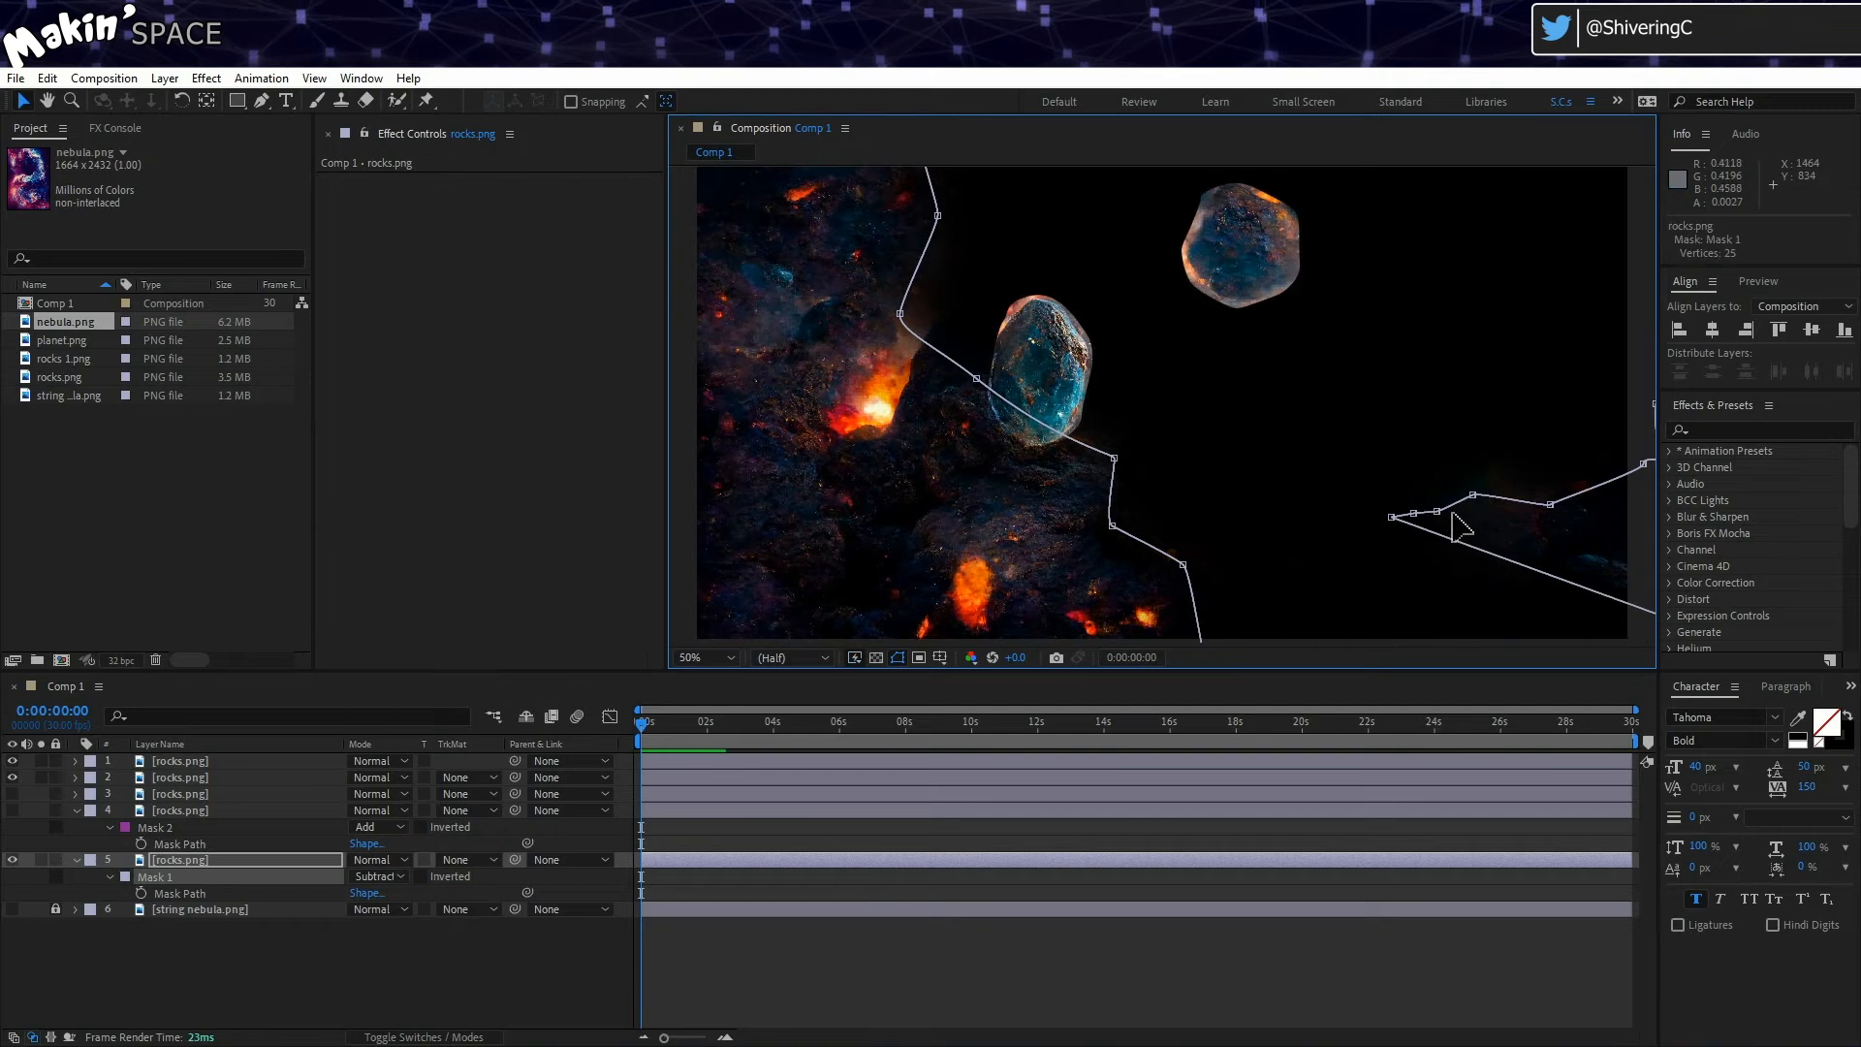
Step: Pull the remaining Mask 1 vertices along the right part of the ridge out past the frame's right edge
left_click_drag(1392, 517, 1847, 605)
left_click_drag(1413, 513, 1851, 597)
left_click_drag(1436, 511, 1841, 591)
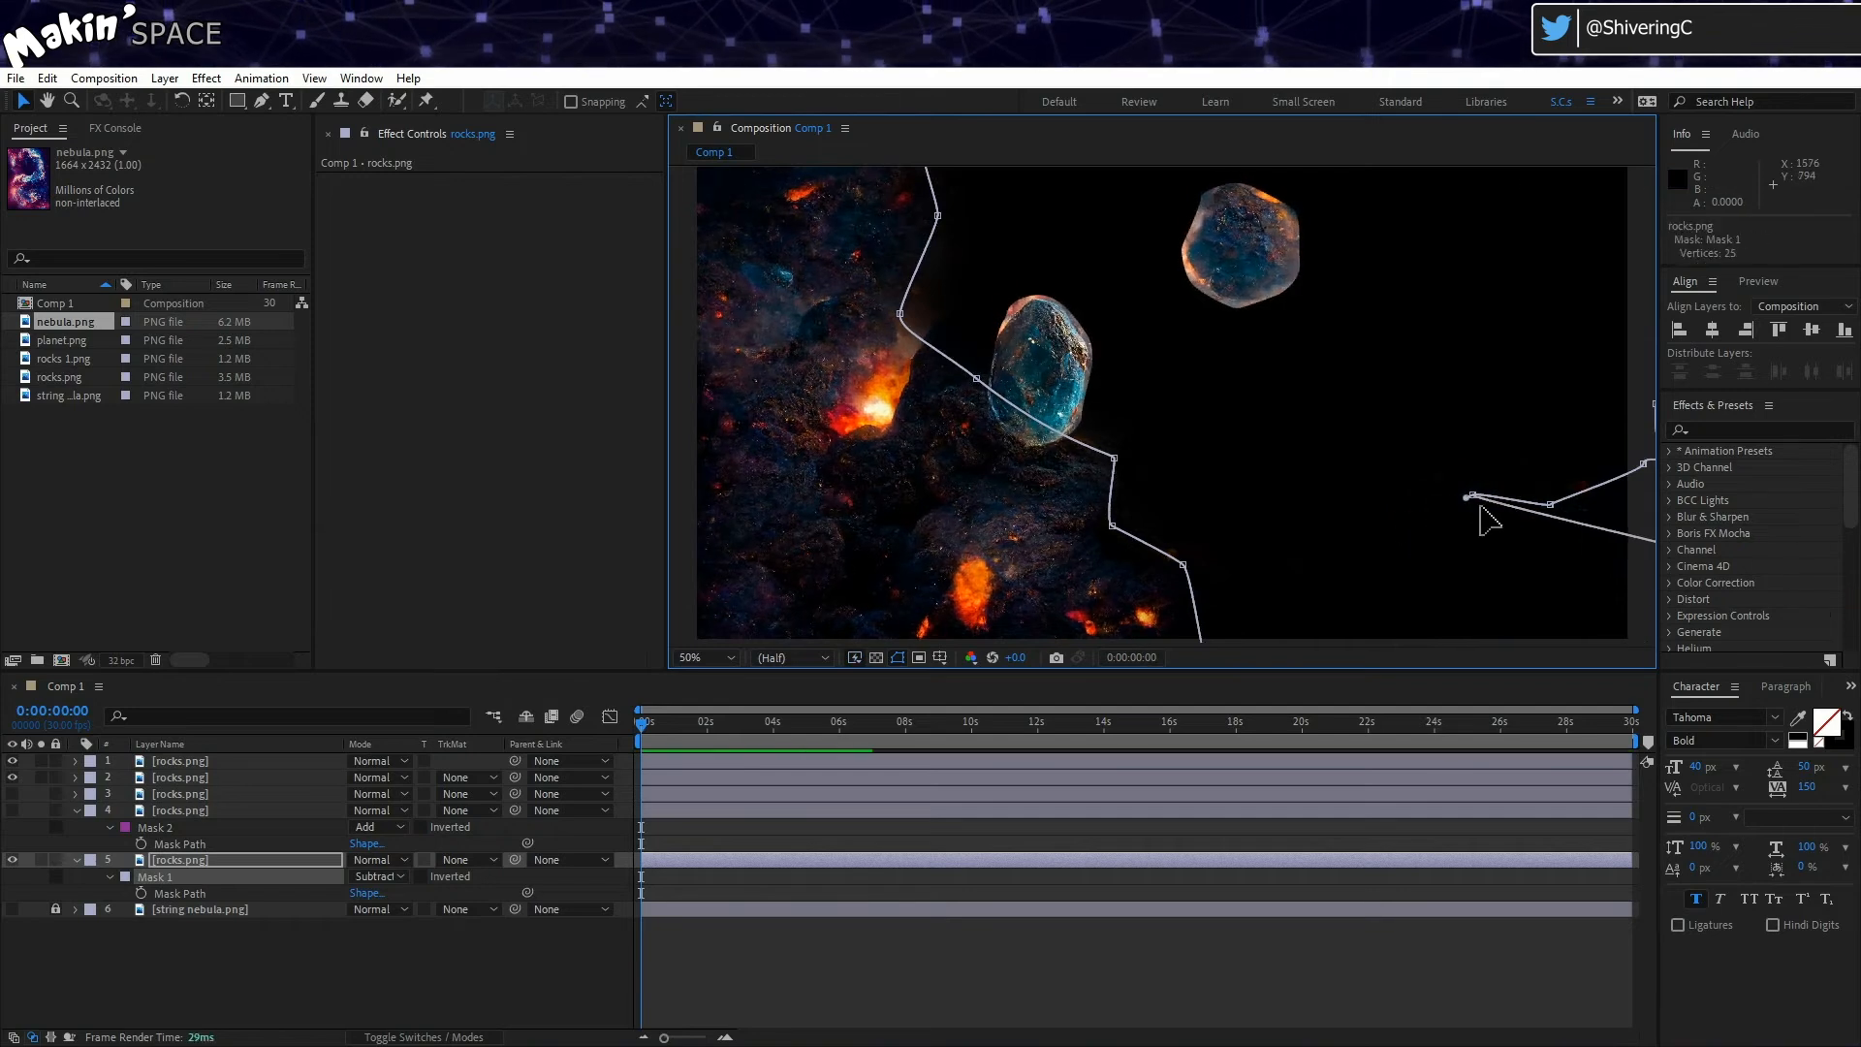
left_click_drag(1471, 494, 1806, 572)
left_click_drag(1549, 505, 1678, 506)
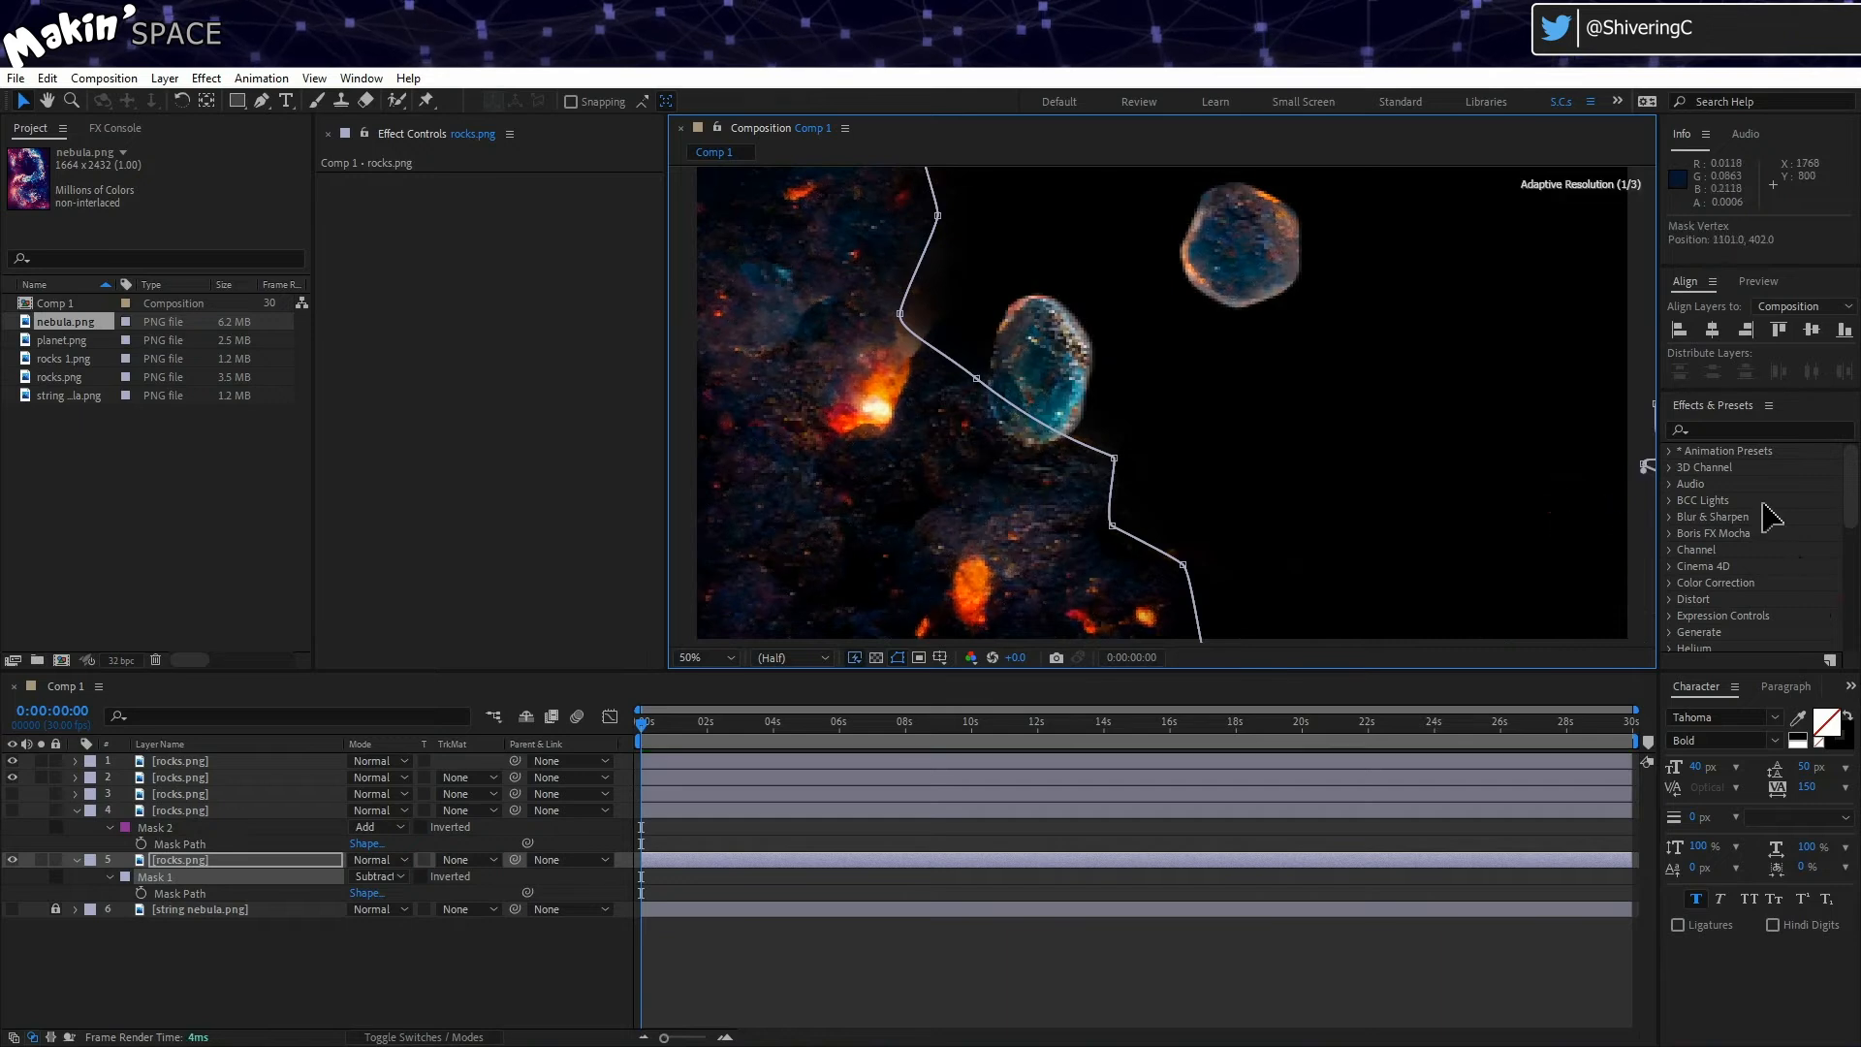
Step: Unhide the boulder and ridge layers and tighten the boulder's mask to its upper and right edges
left_click_drag(13, 793, 14, 811)
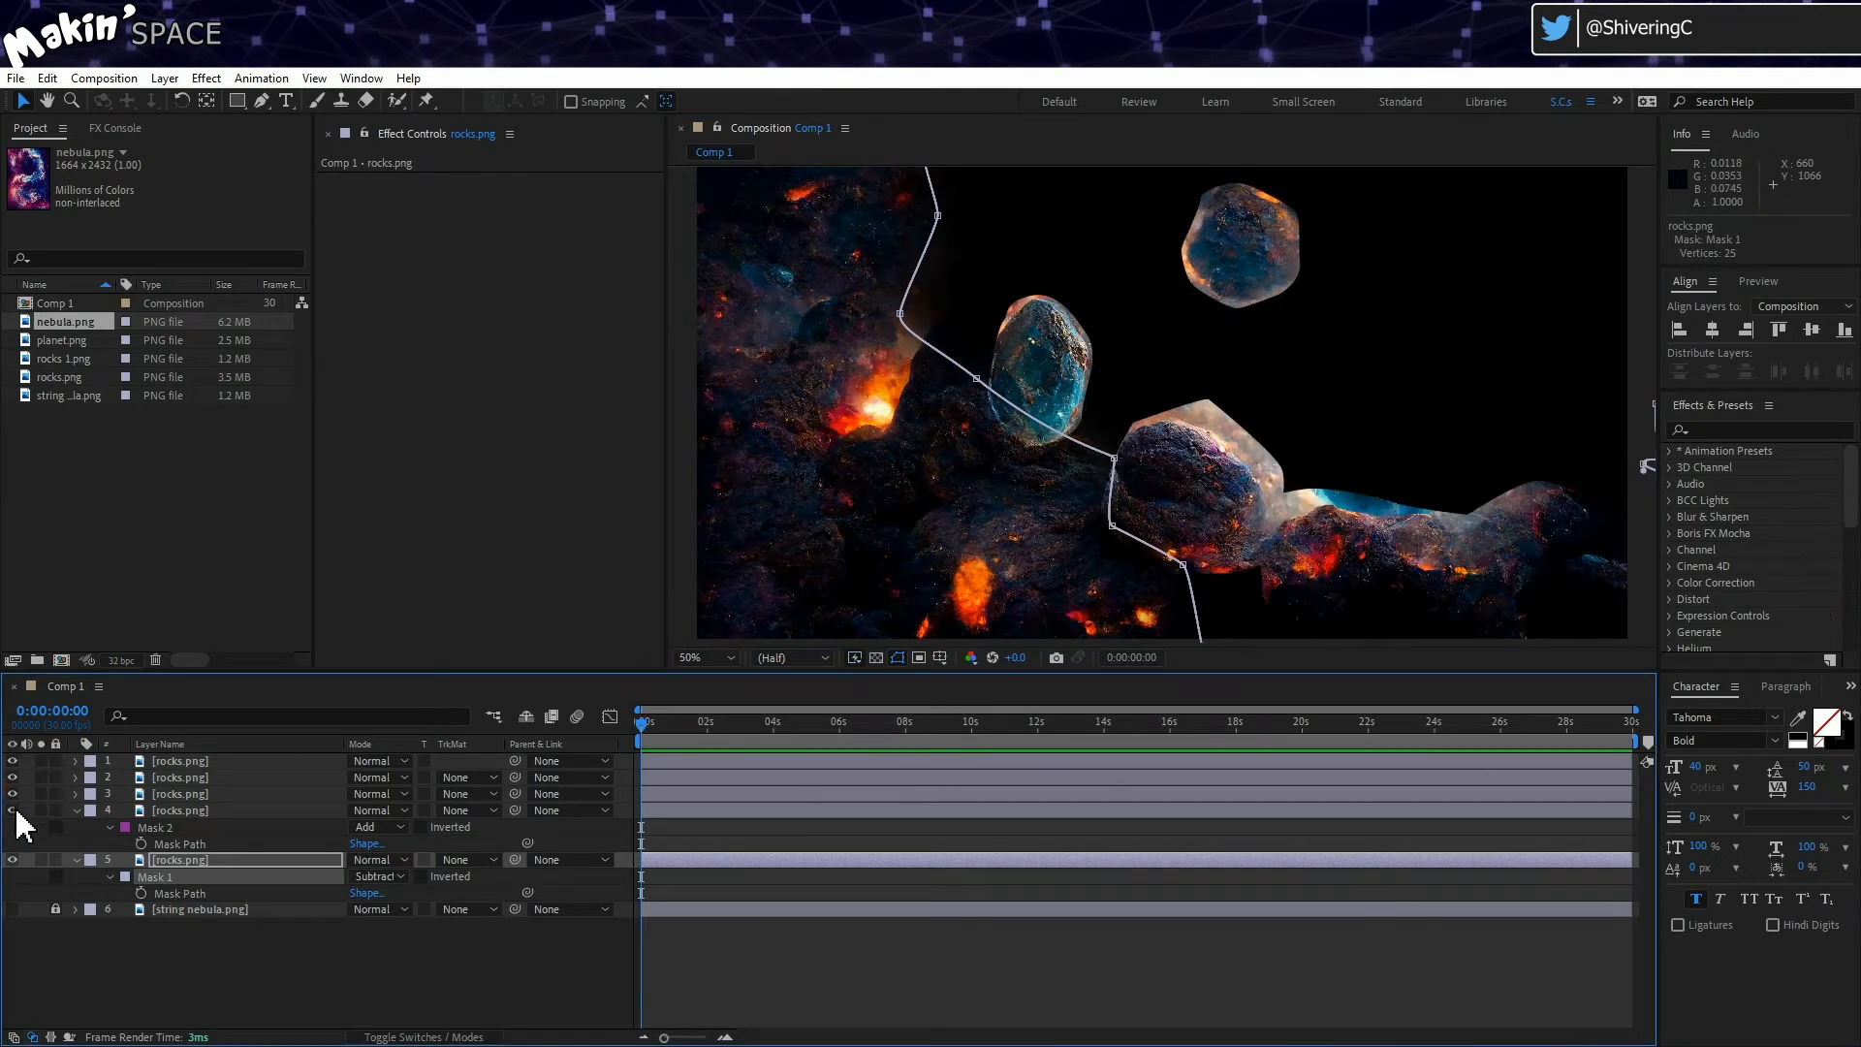
left_click(170, 795)
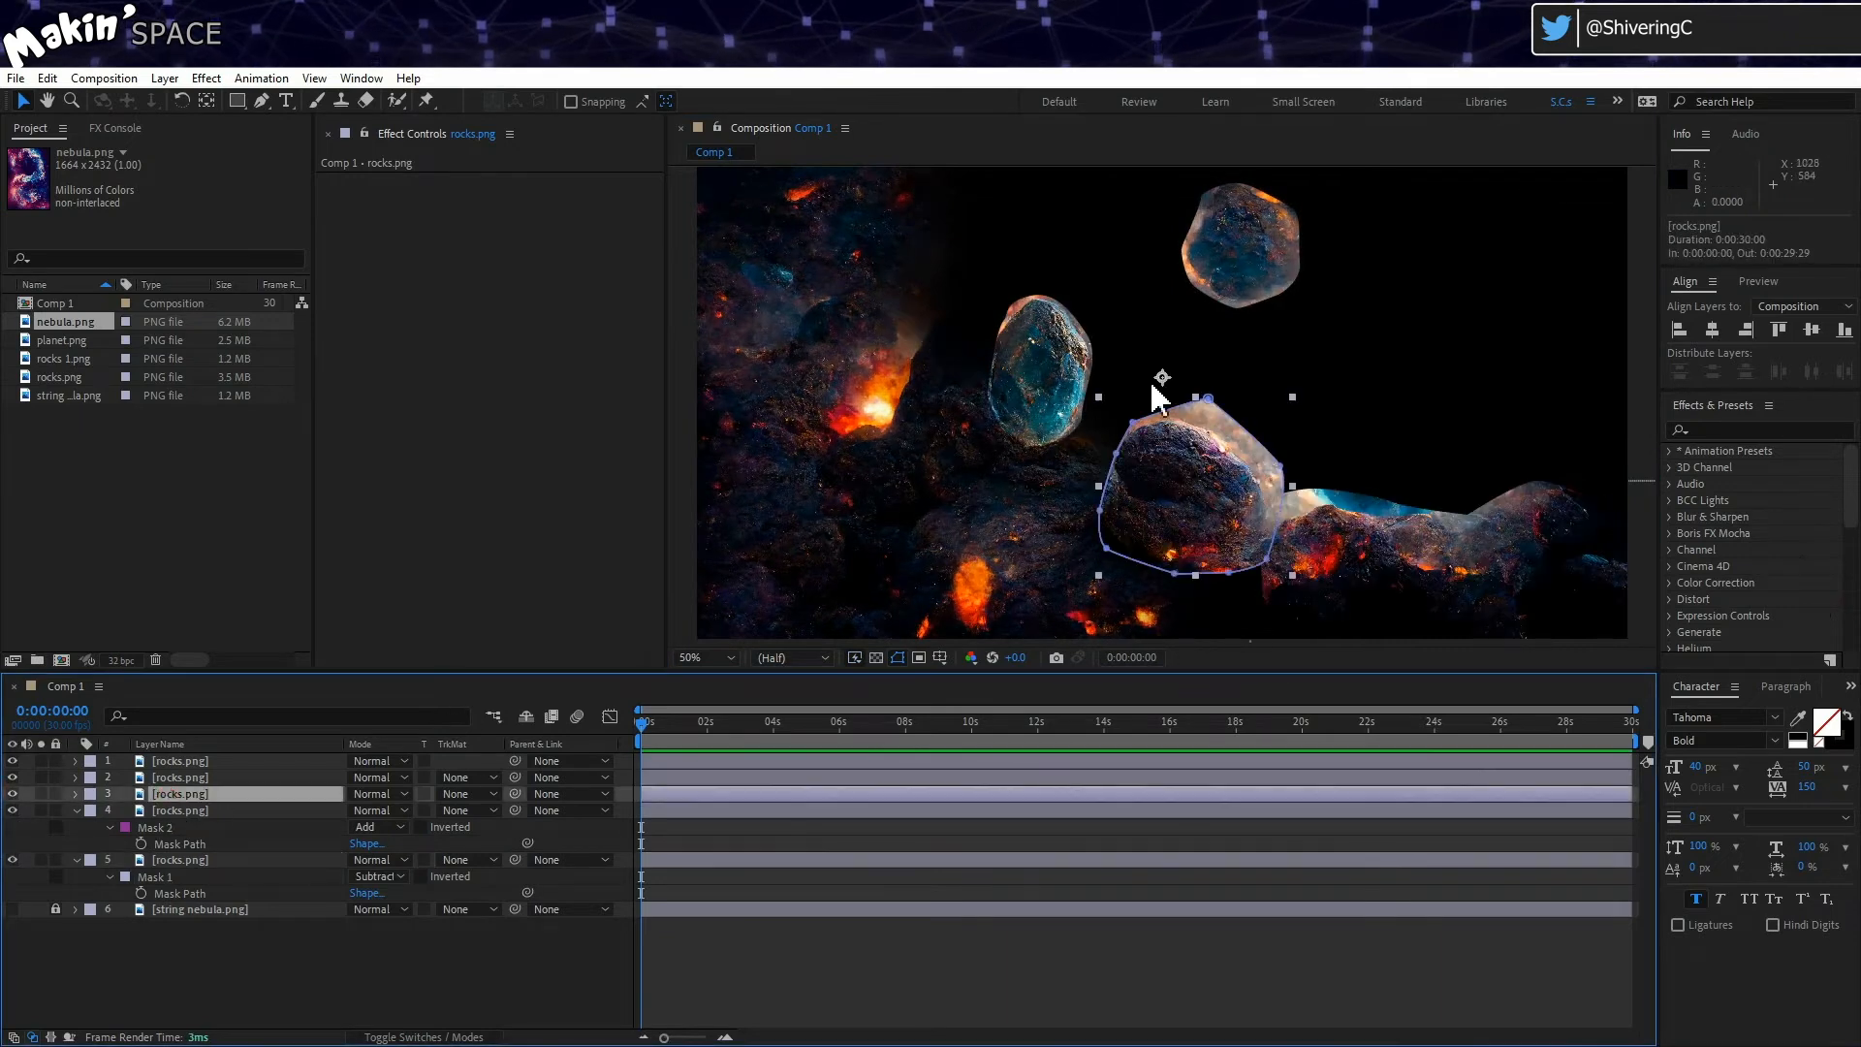
left_click_drag(1207, 402, 1268, 474)
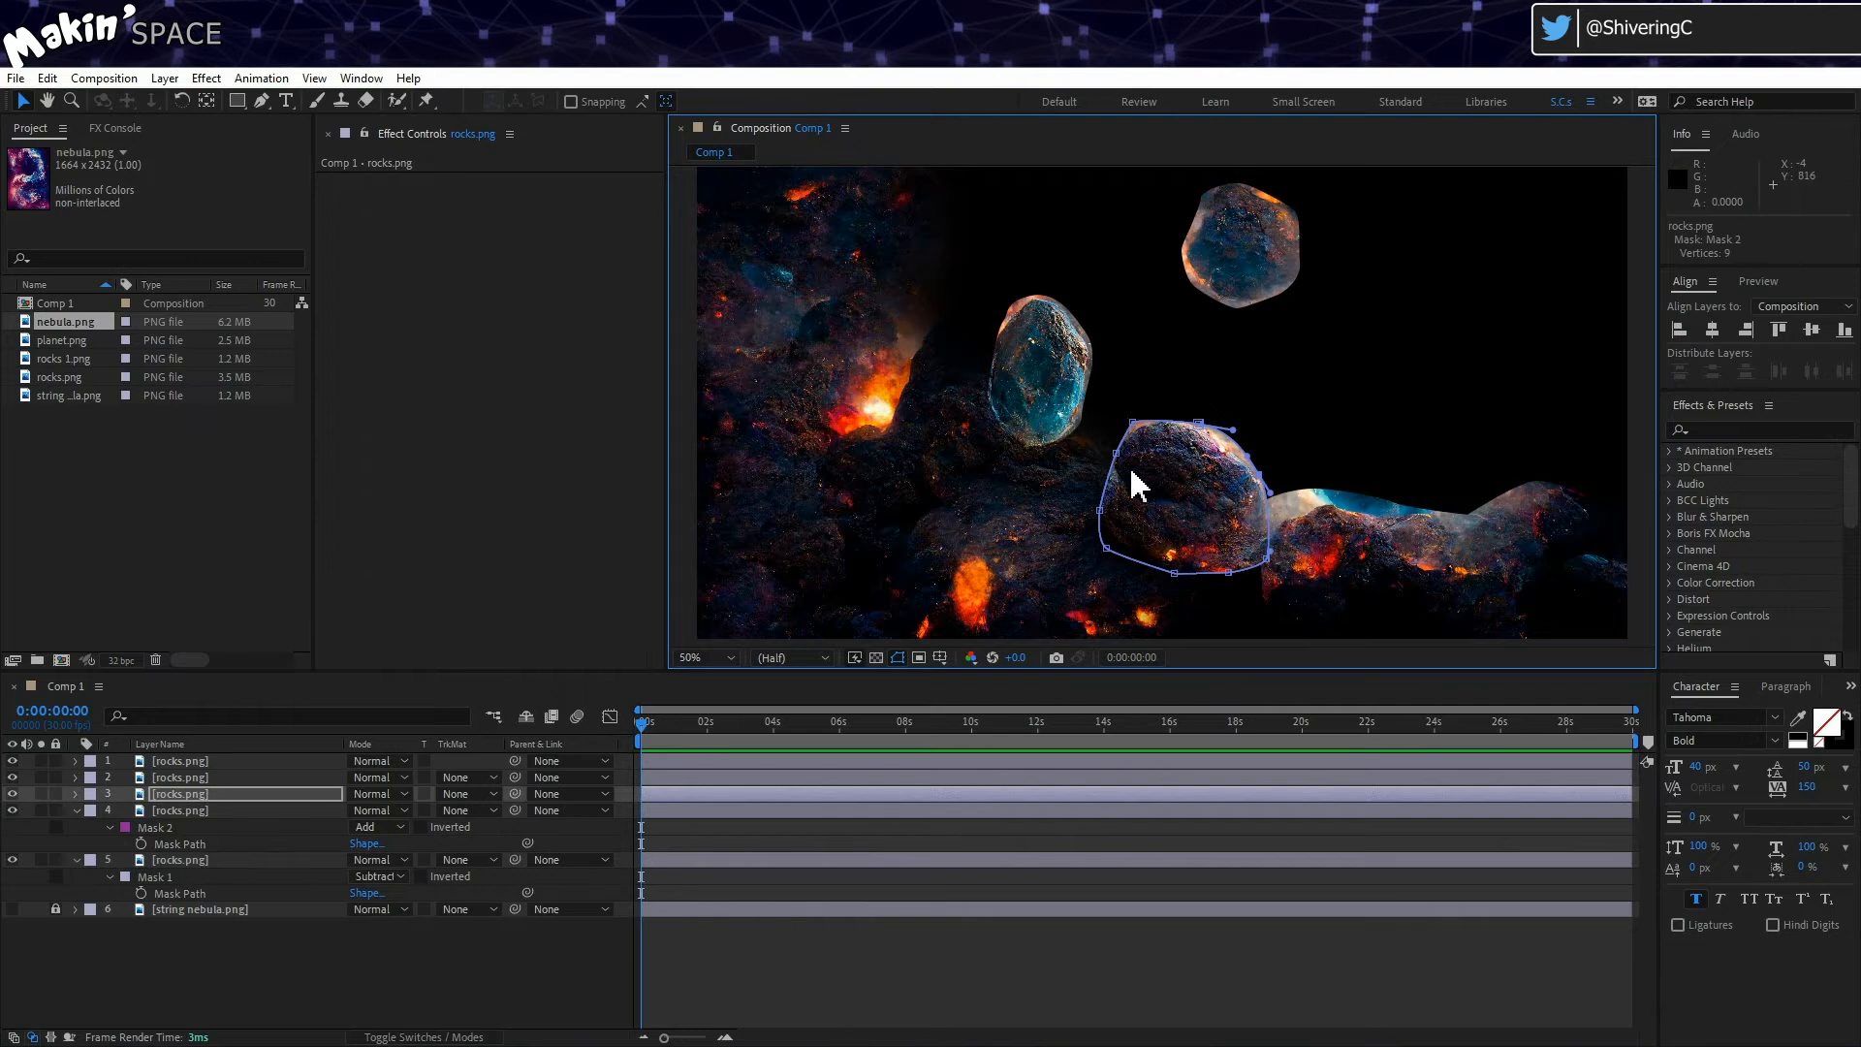
Step: Reveal the mask properties of the four cut-out layers and set the floating round rock's mask feather to 34 and expansion to -19 pixels
left_click(172, 810)
left_click(168, 762, "shift")
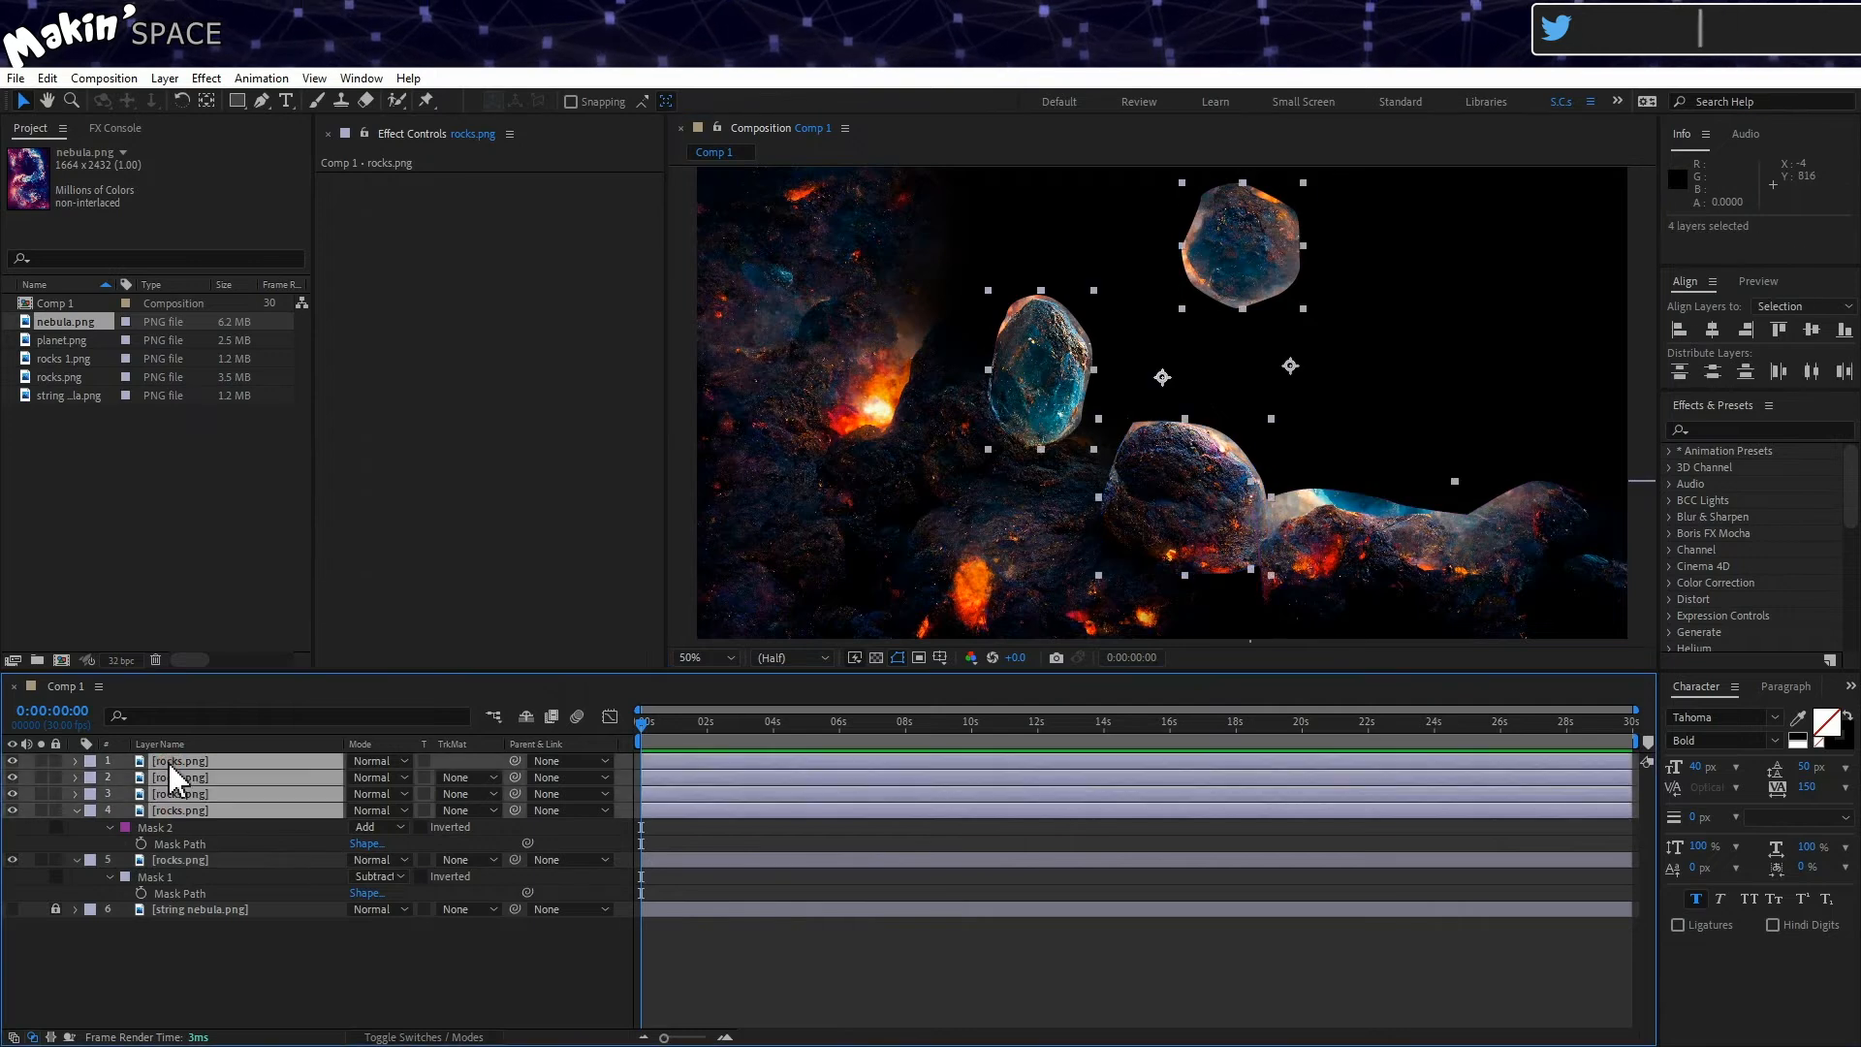
key("m")
key("m")
key("m")
left_click(167, 759)
mouse_move(376, 816)
left_mouse_down()
mouse_move(424, 811)
mouse_move(347, 846)
mouse_move(366, 821)
left_mouse_up()
Step: Hide the mask outlines and set the crystal rock's mask feather to 36 pixels and expansion to -13 pixels
left_click(229, 862)
left_click_drag(373, 910, 395, 912)
left_click(895, 657)
left_click_drag(374, 909, 330, 941)
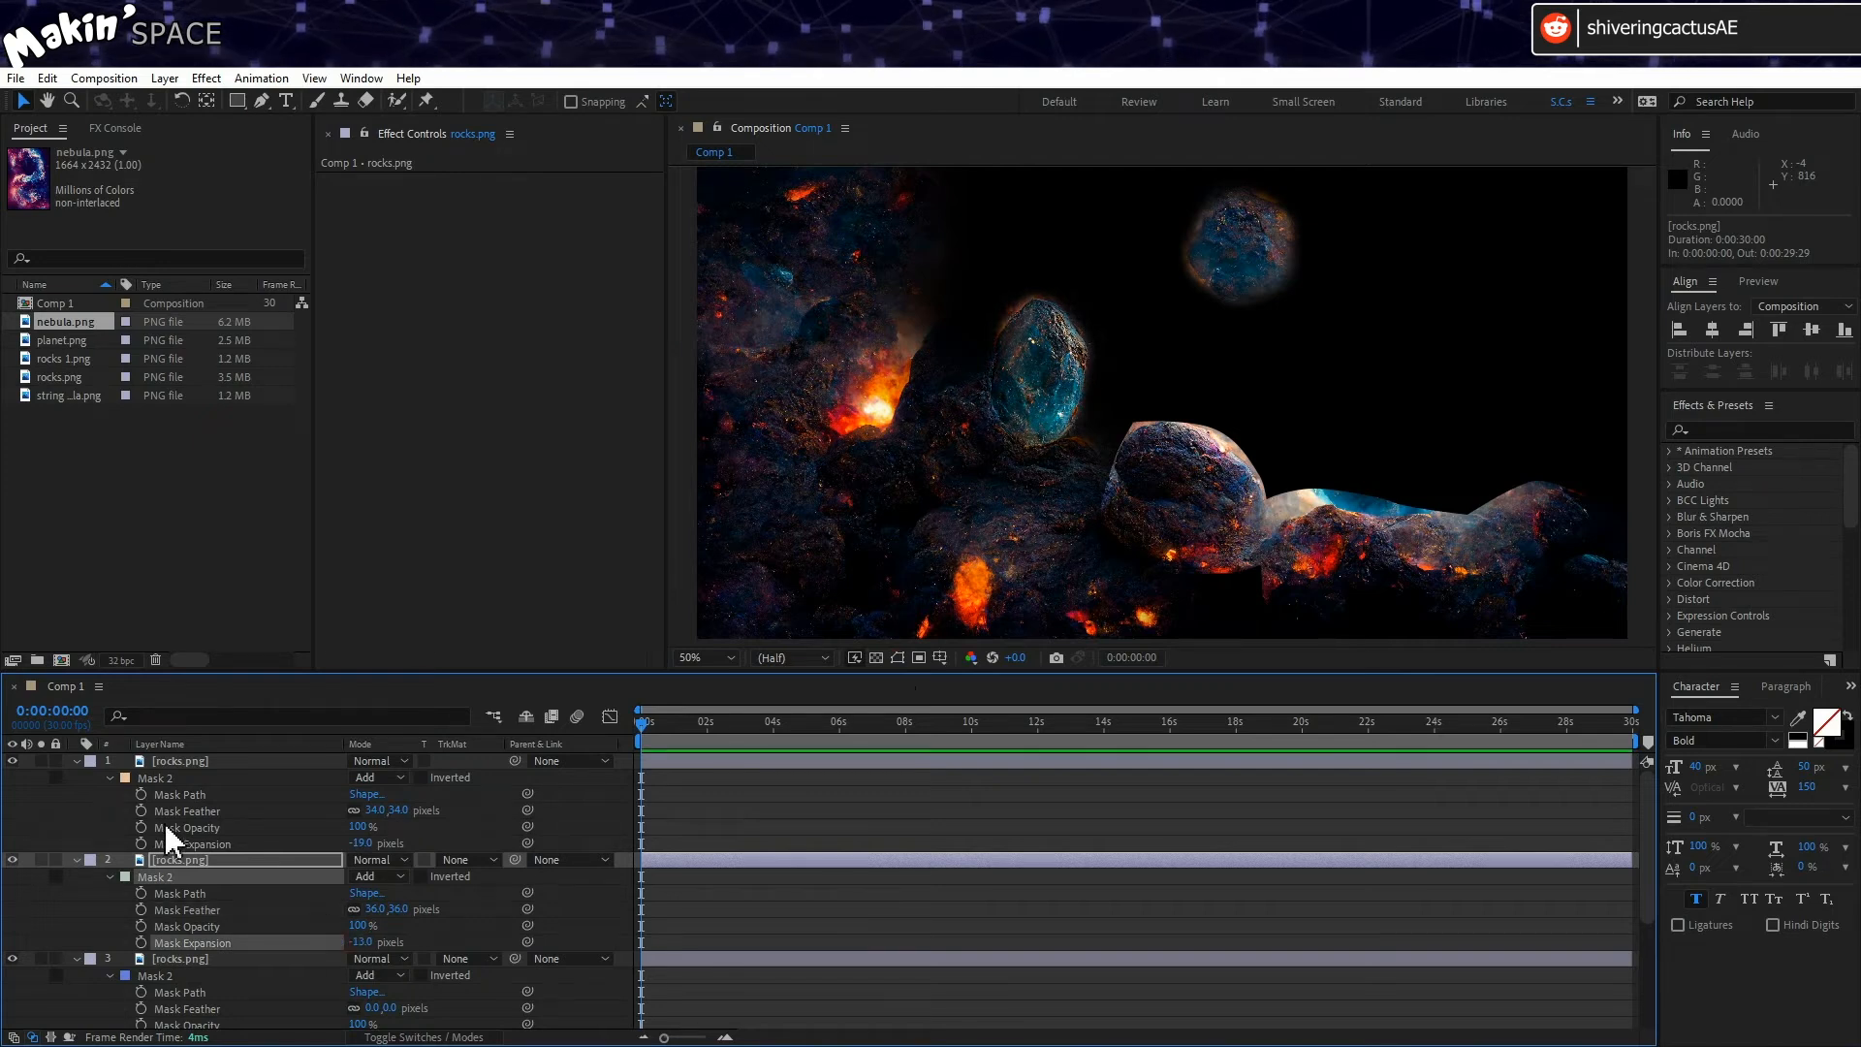
left_click(77, 860)
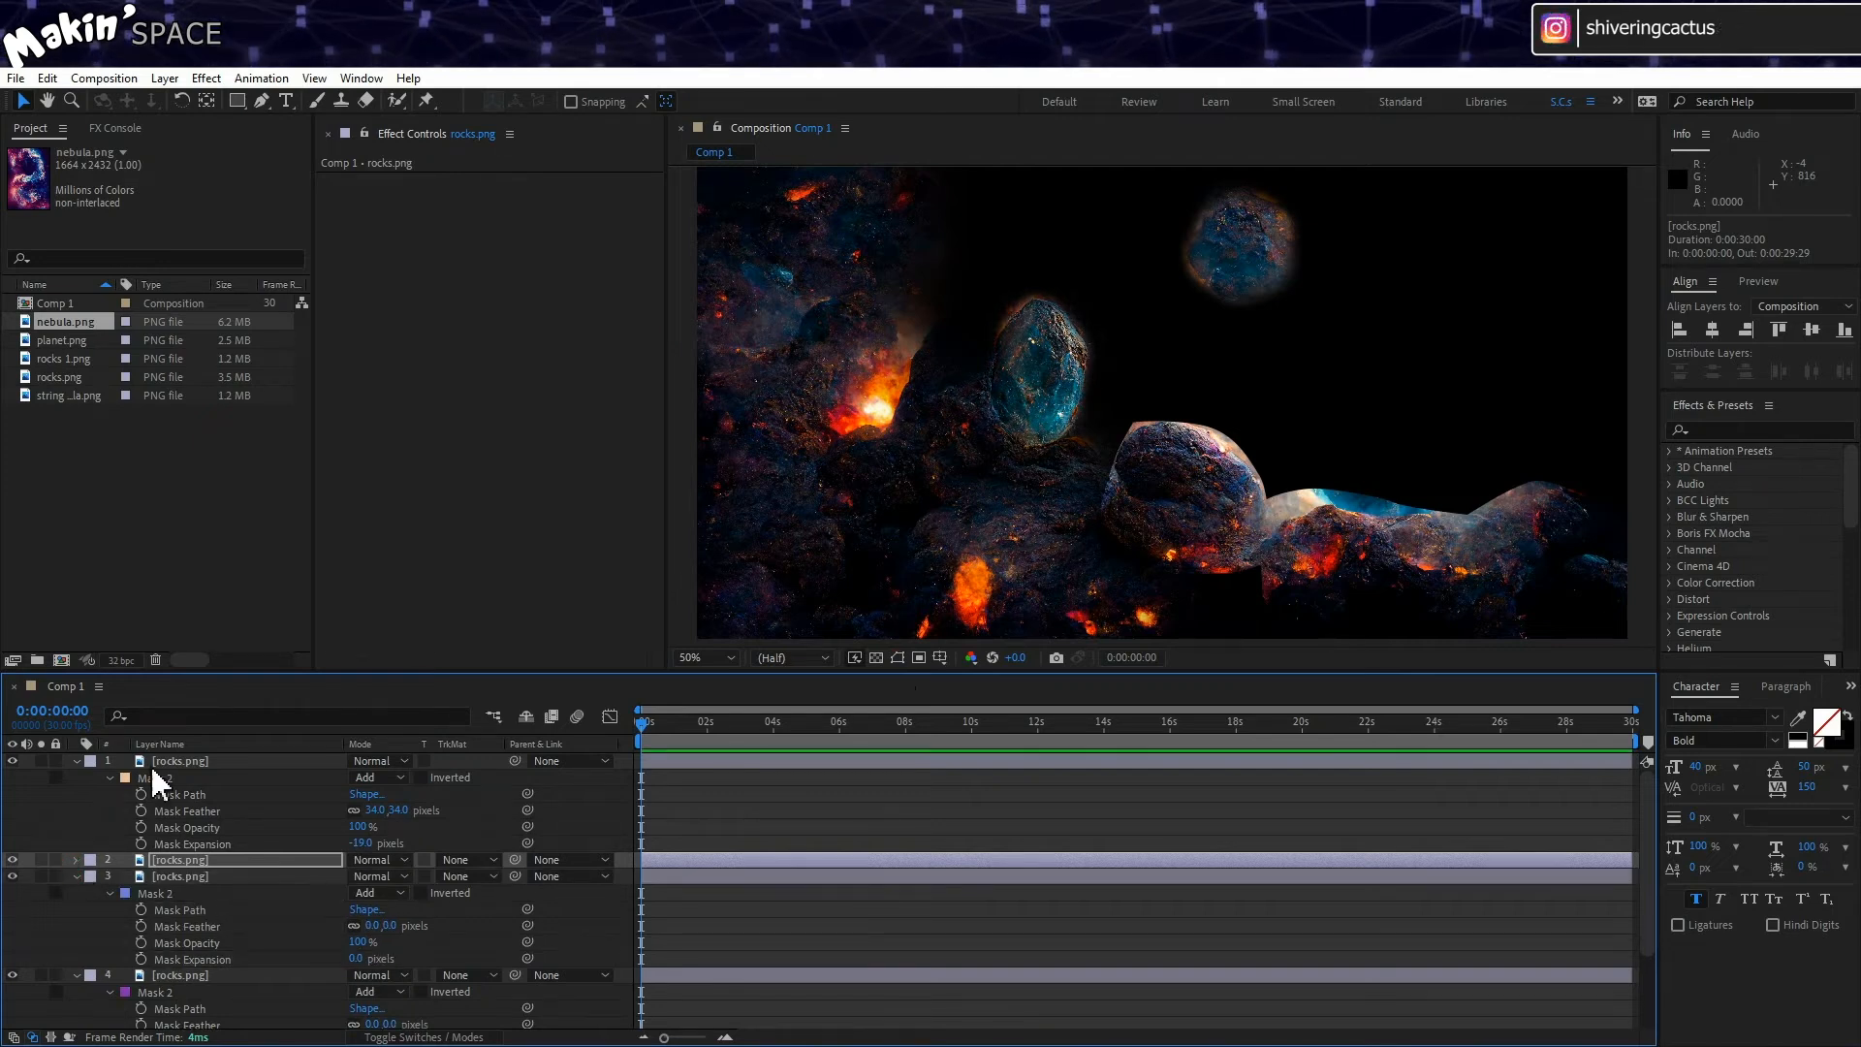
left_click(77, 761)
Step: Set the boulder layer's mask feather to 16 pixels and its mask expansion to -15 pixels
left_click(184, 794)
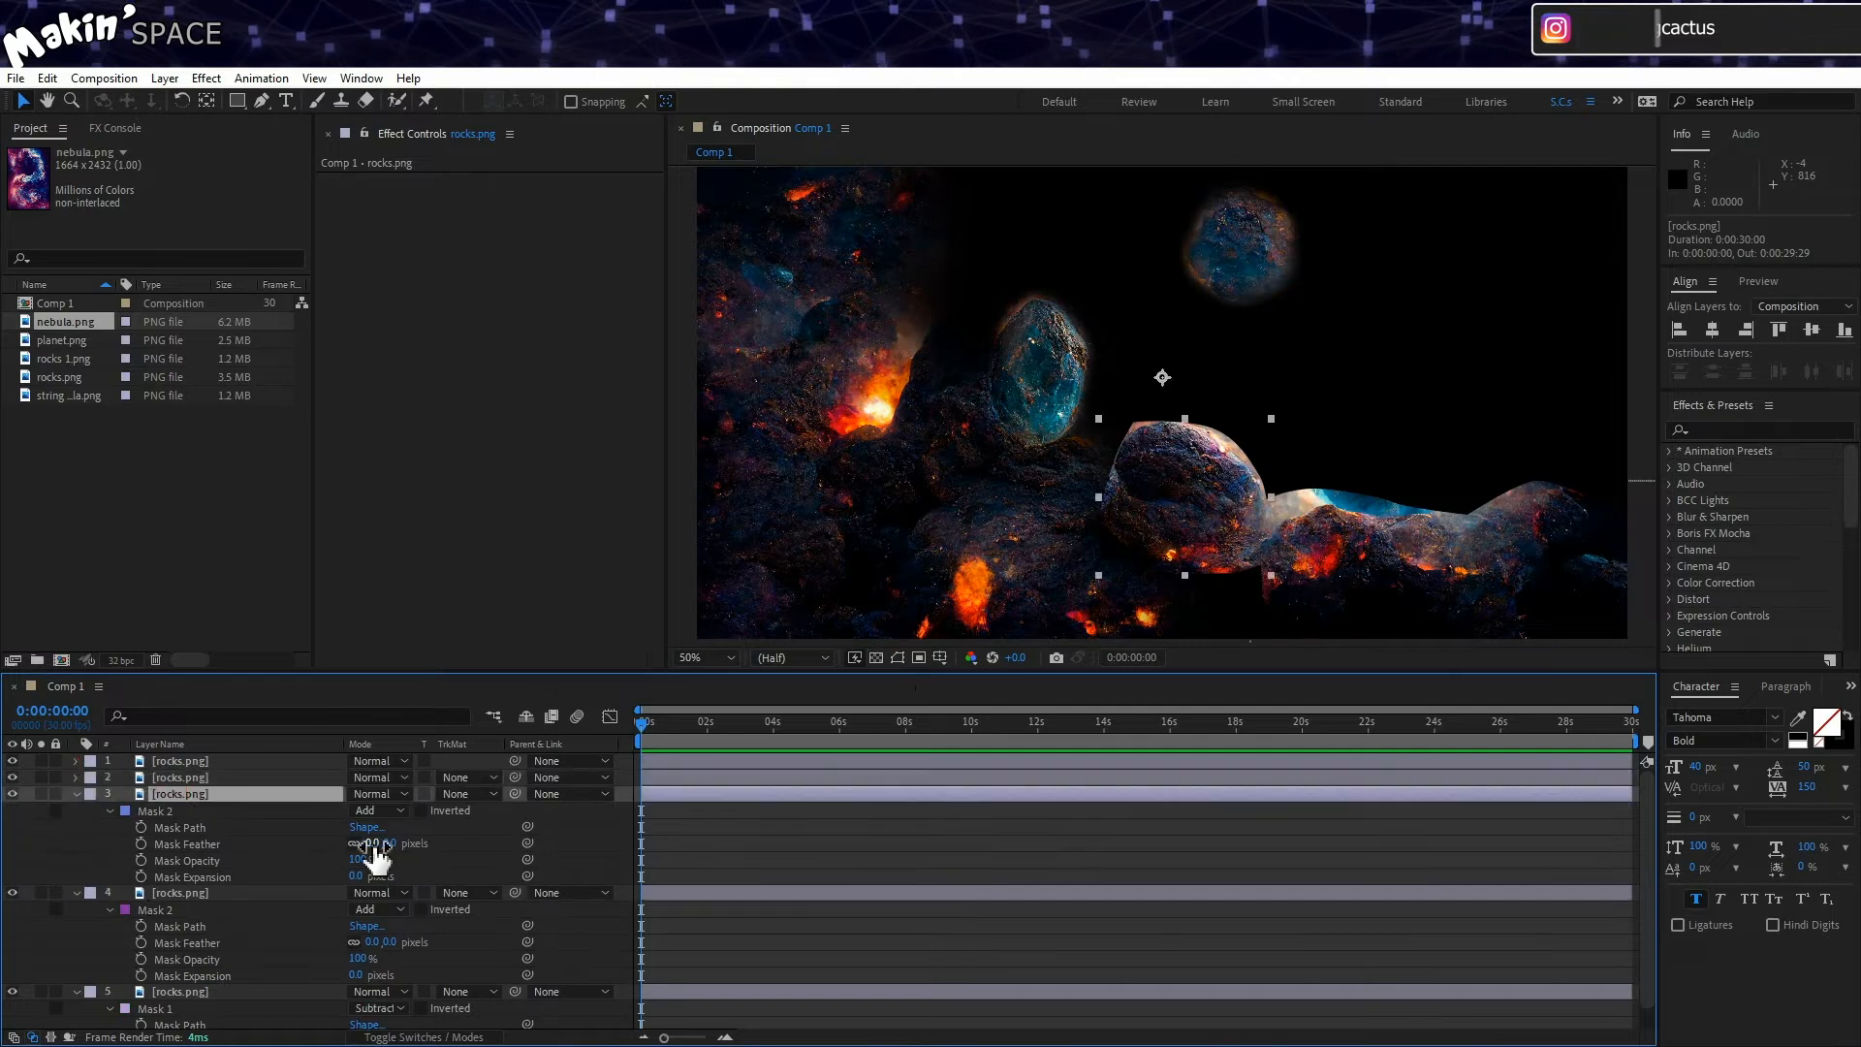
left_click_drag(373, 843, 107, 817)
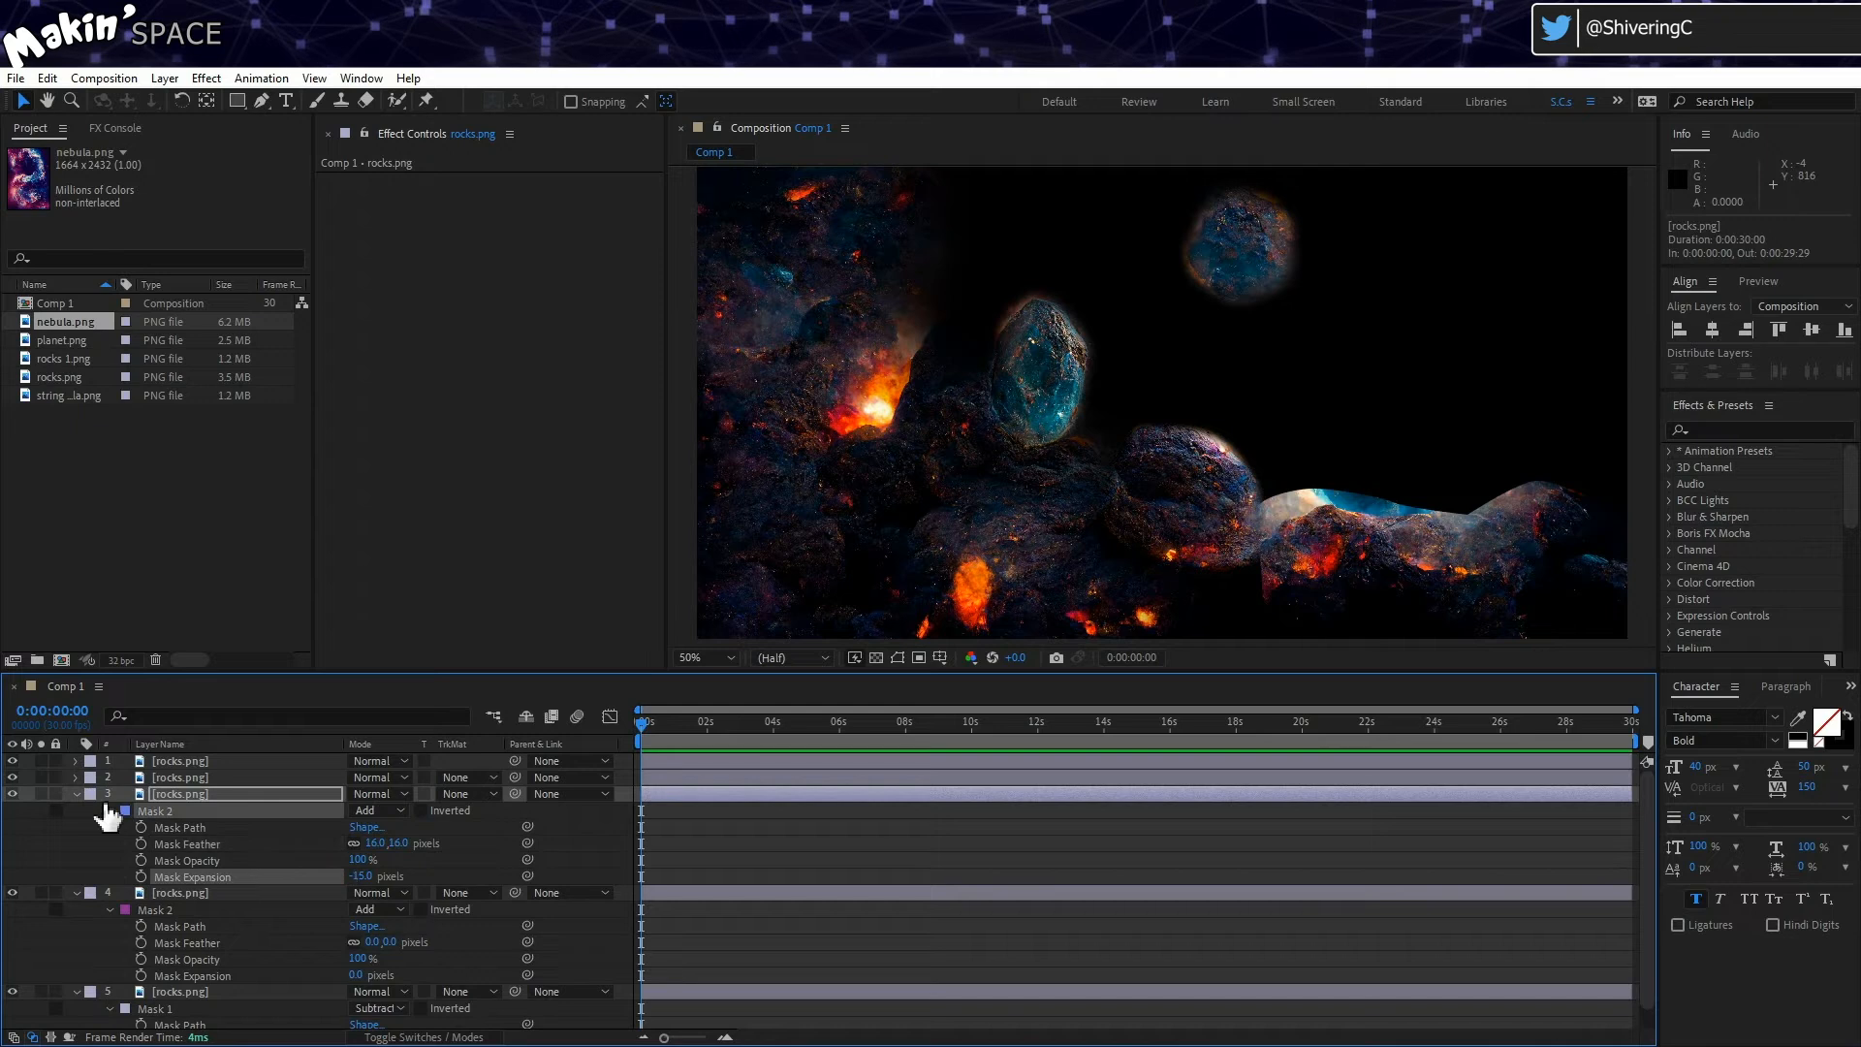
left_click(77, 793)
Step: Set the ridge layer's mask feather to 36 pixels and expansion to -40 pixels, then select the bottom rocks layer
left_click(172, 809)
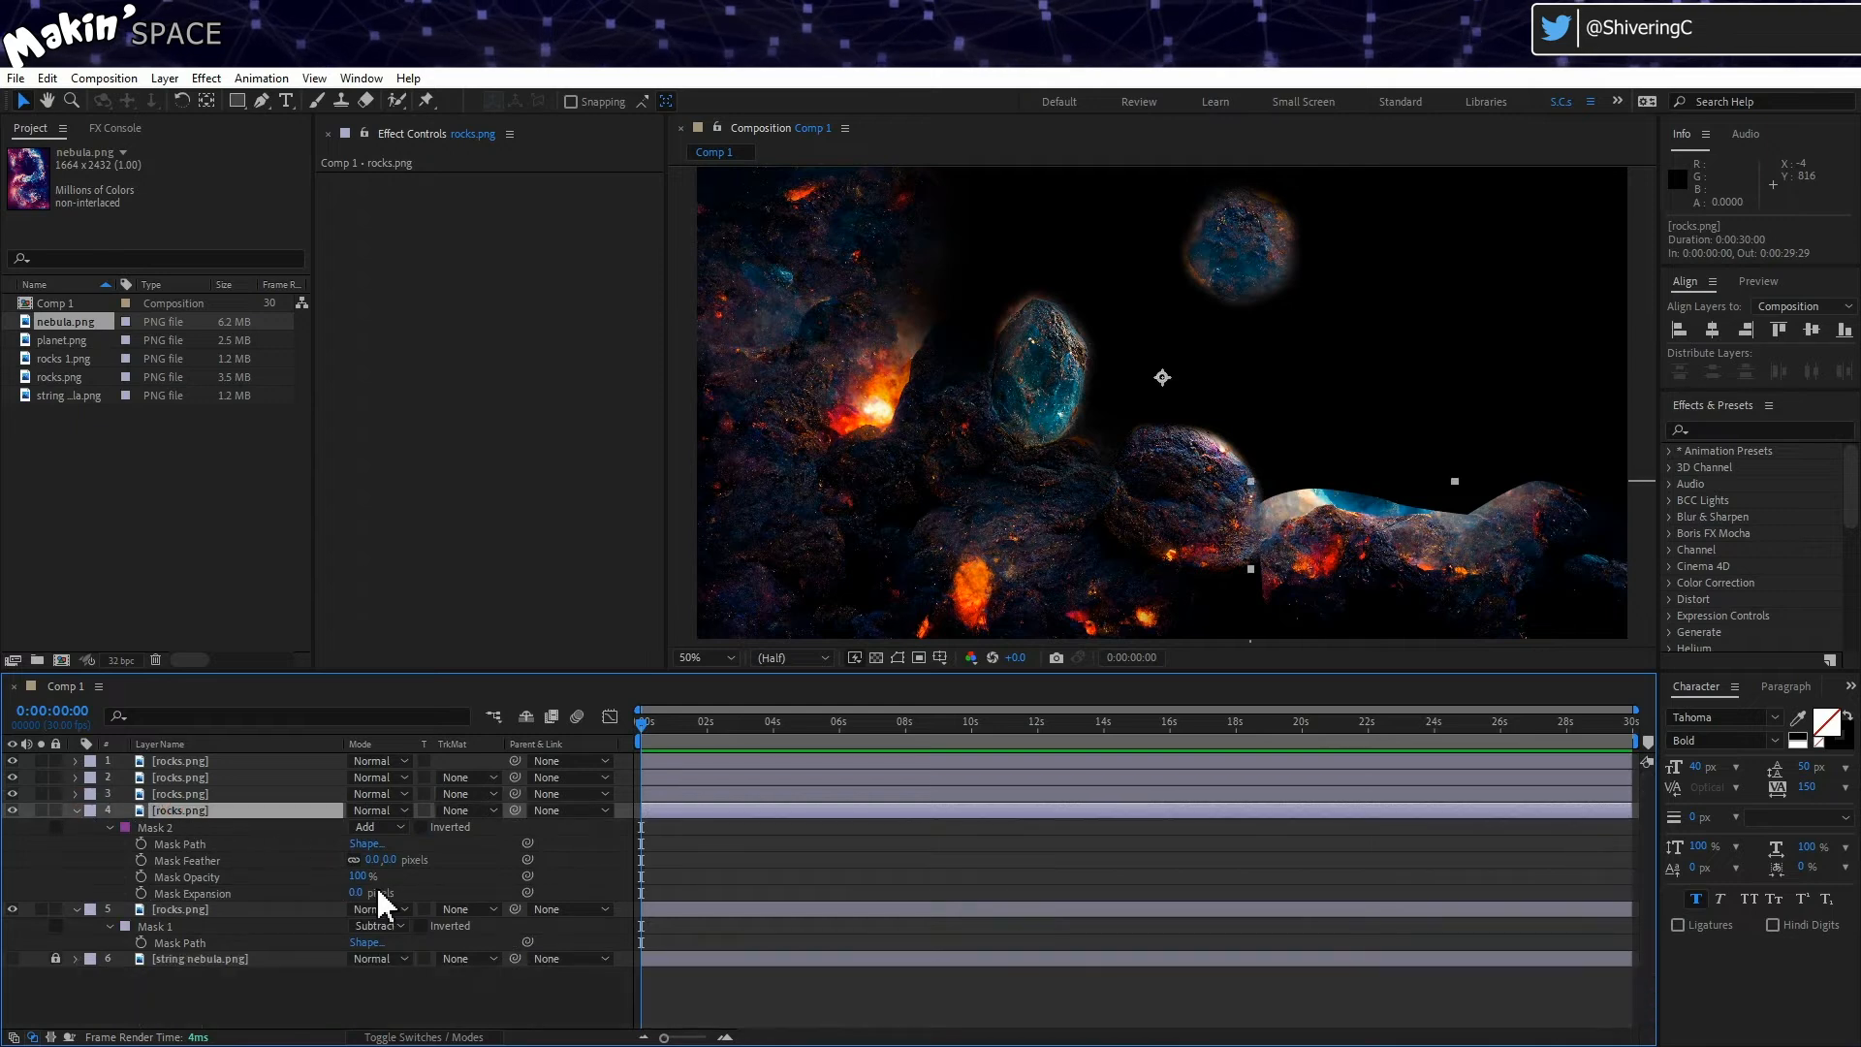
left_click_drag(372, 857, 309, 878)
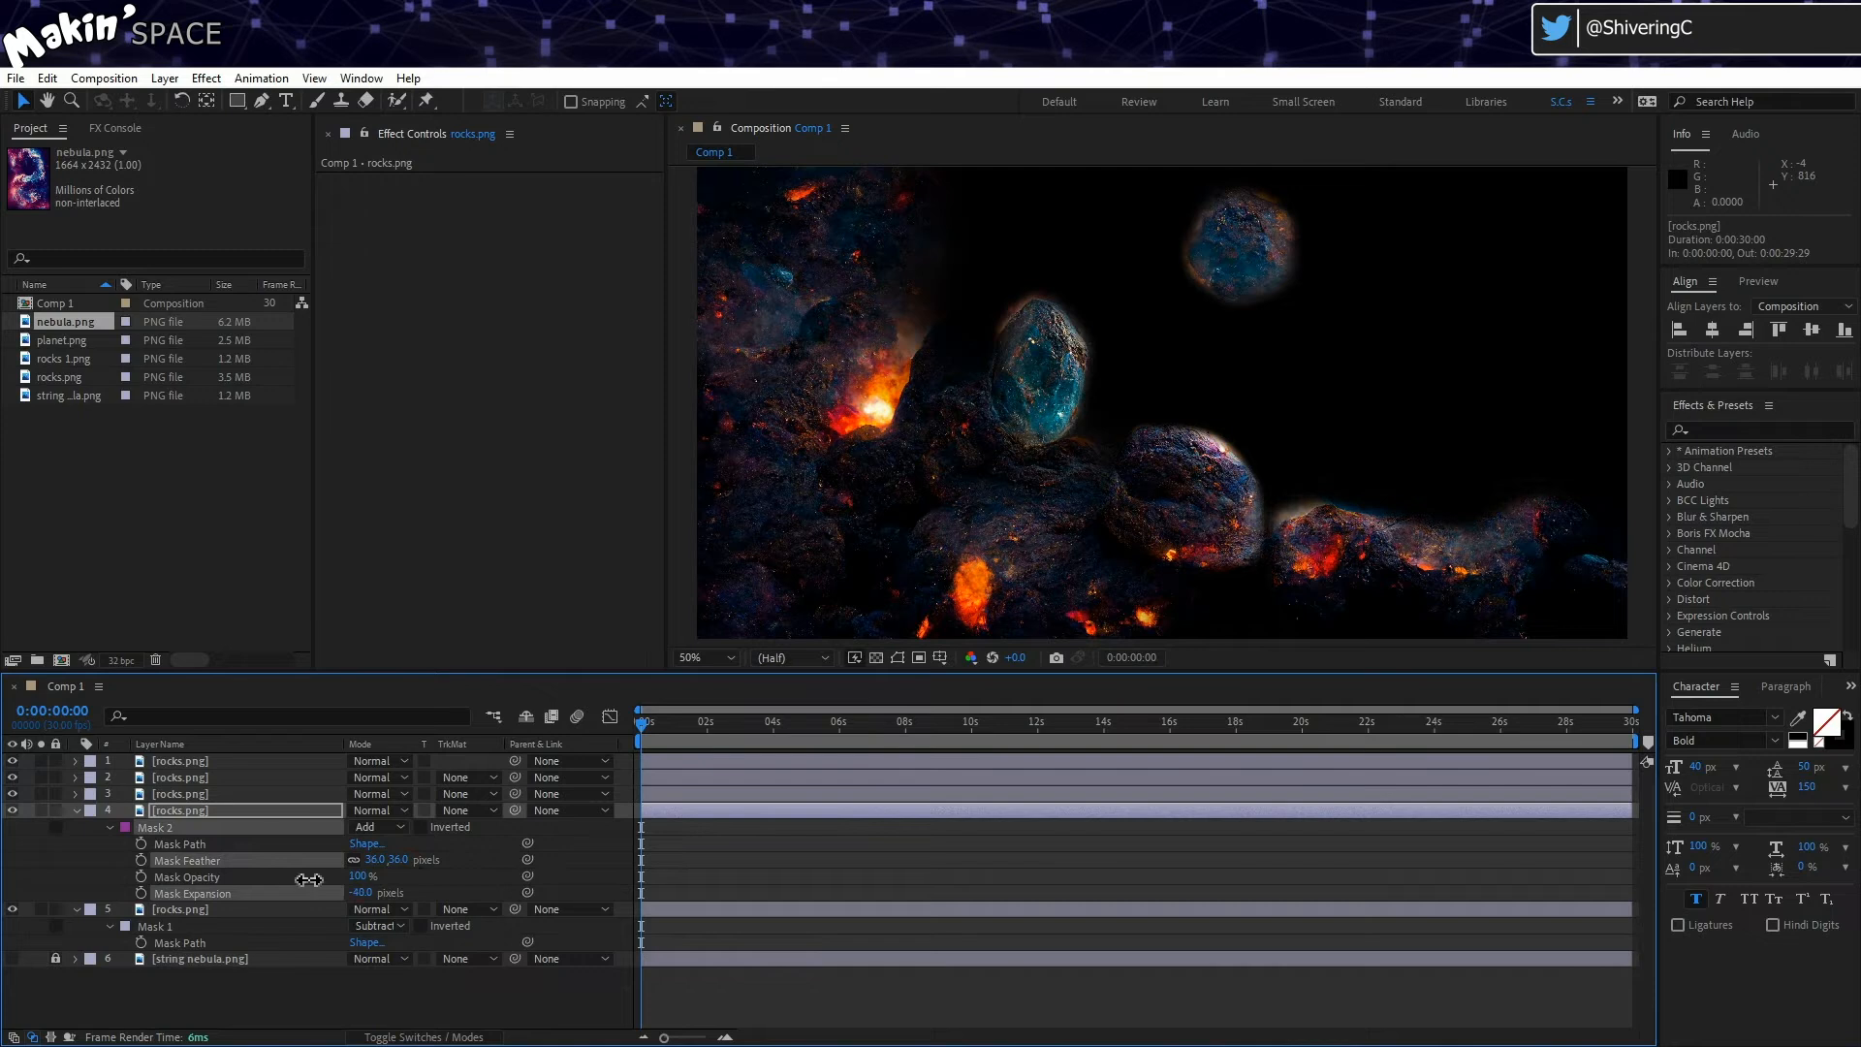
left_click(76, 810)
left_click(76, 827)
left_click(207, 826)
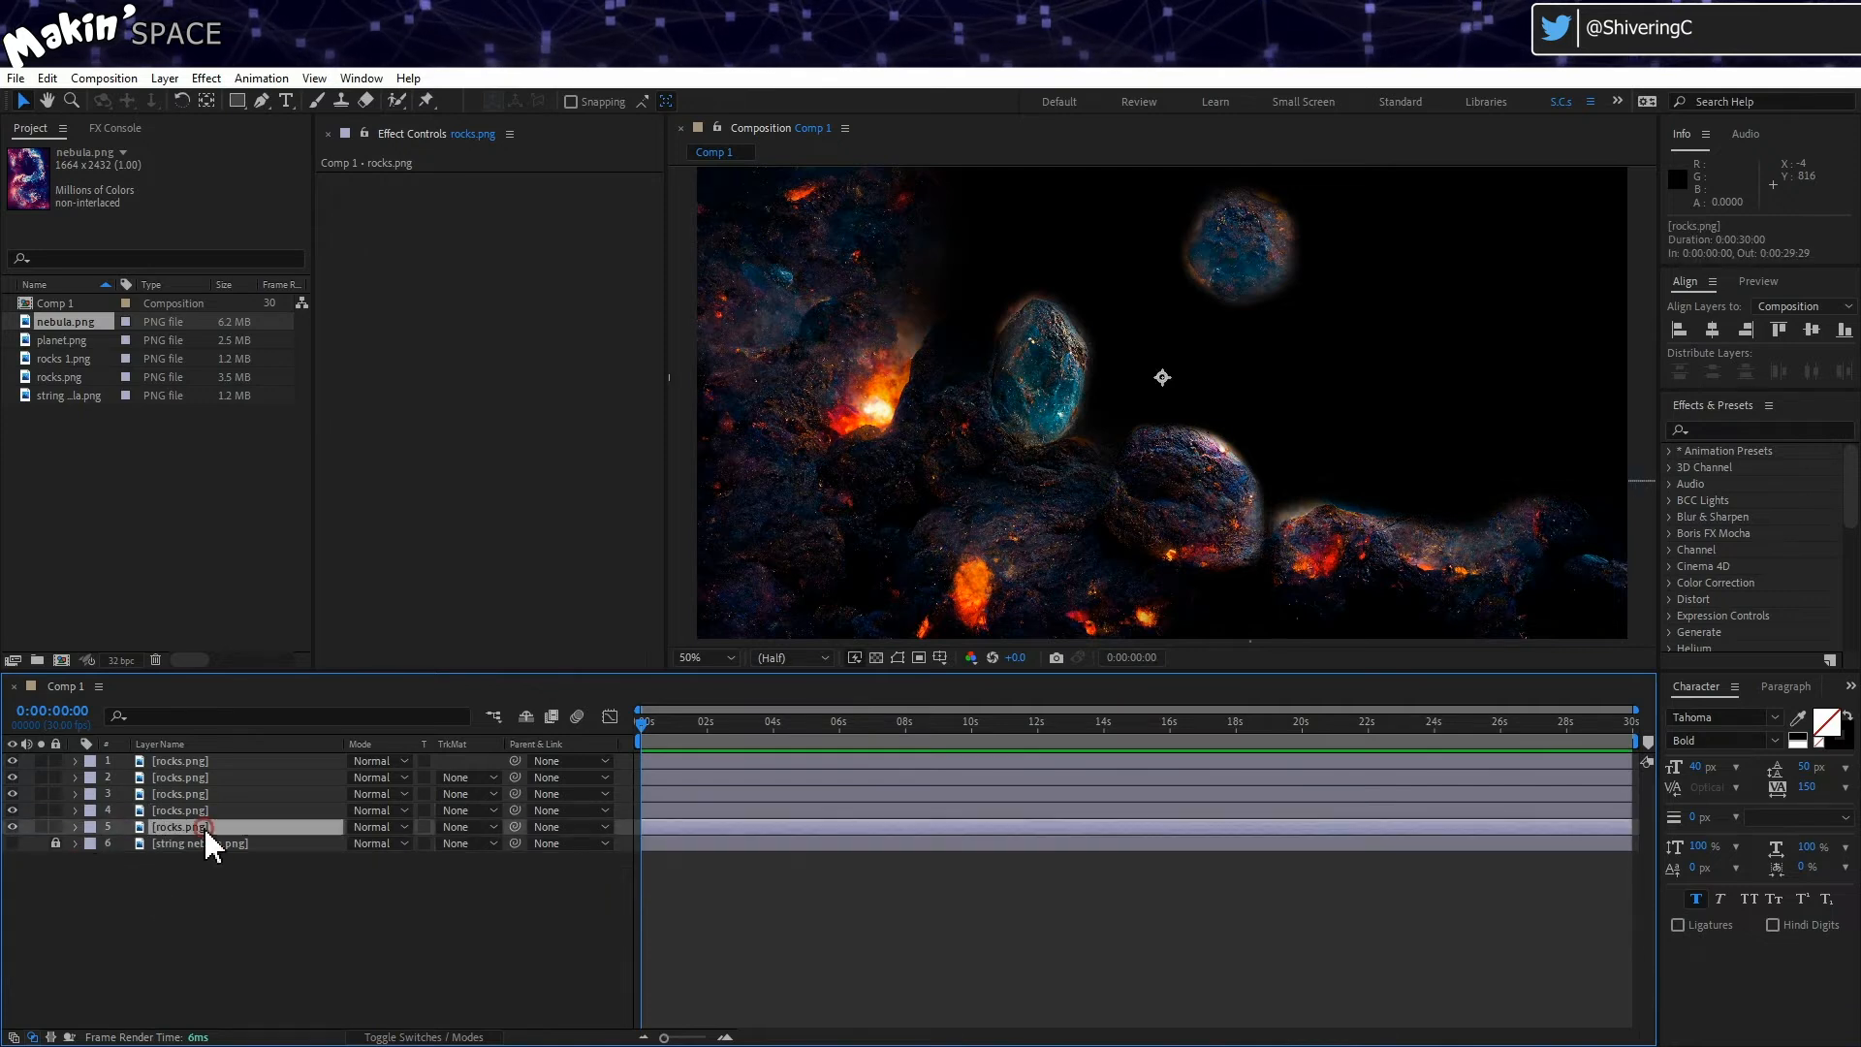
Step: Unlock the string nebula layer, turn all six layers into 3D layers and make the nebula visible
left_click(408, 1037)
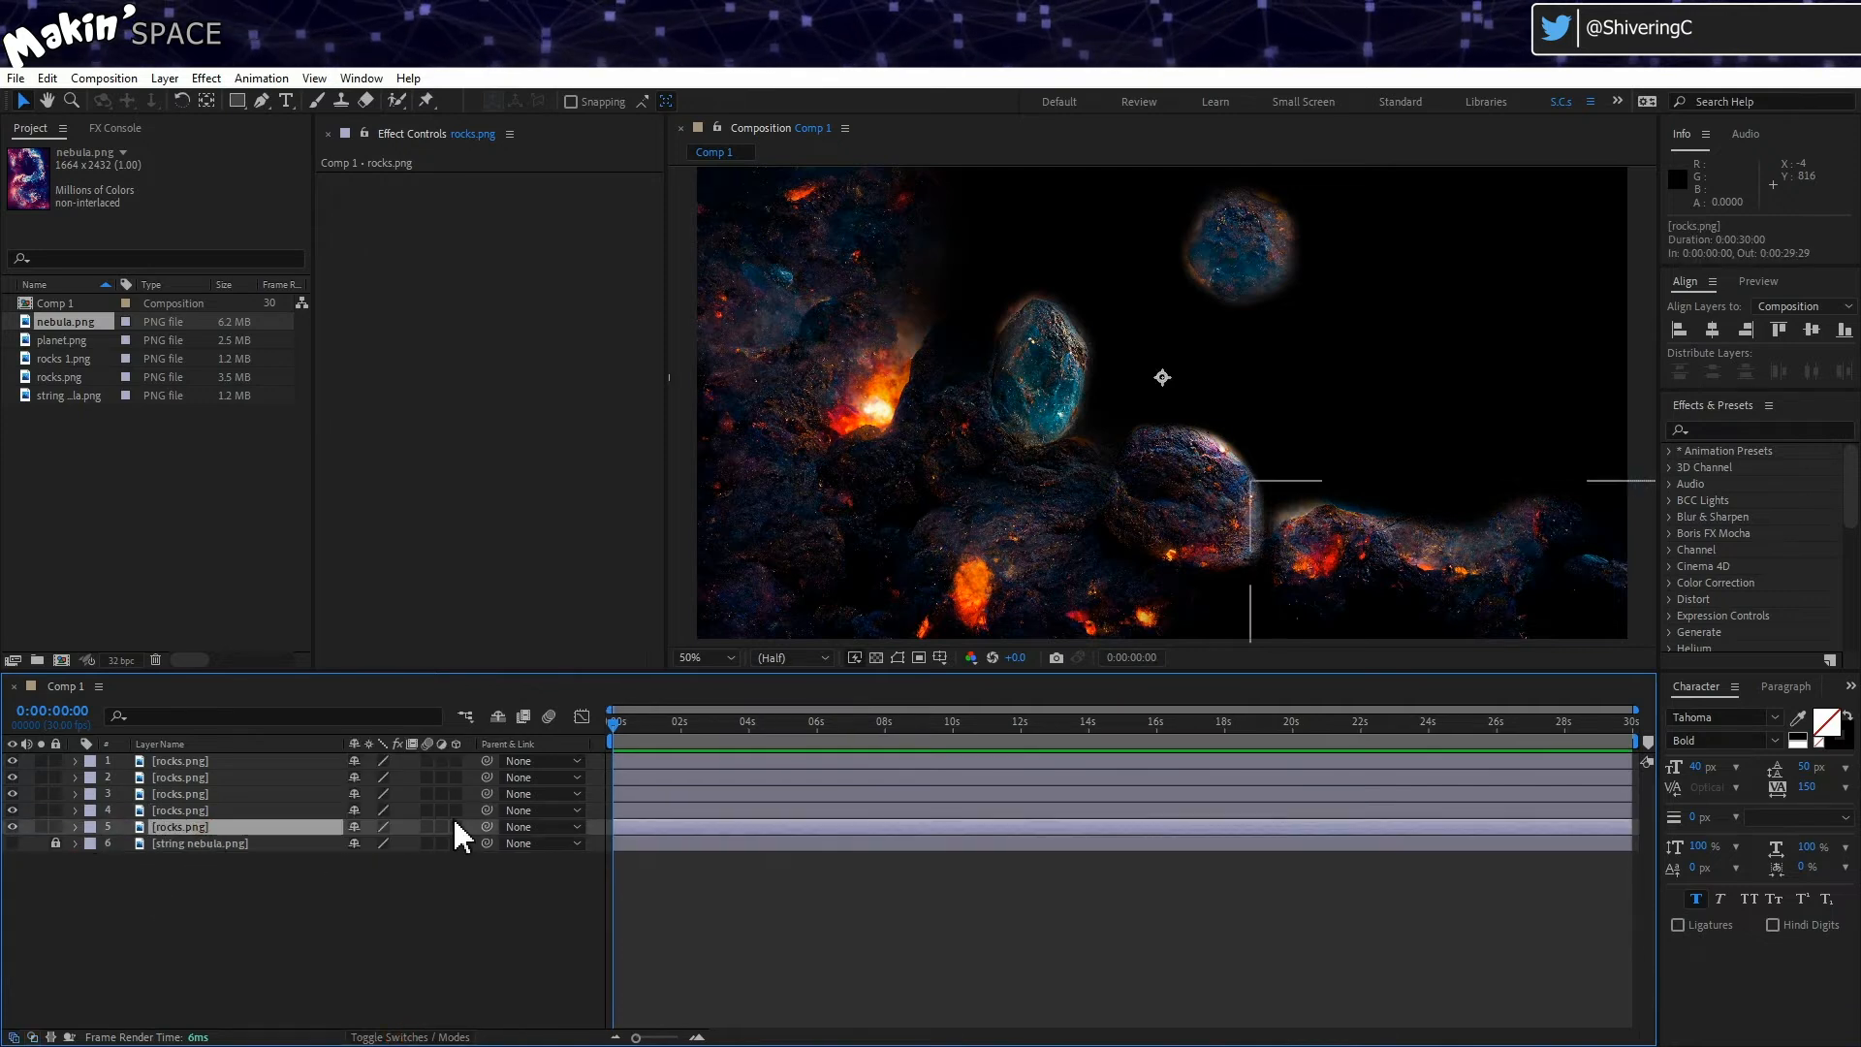
left_click(55, 843)
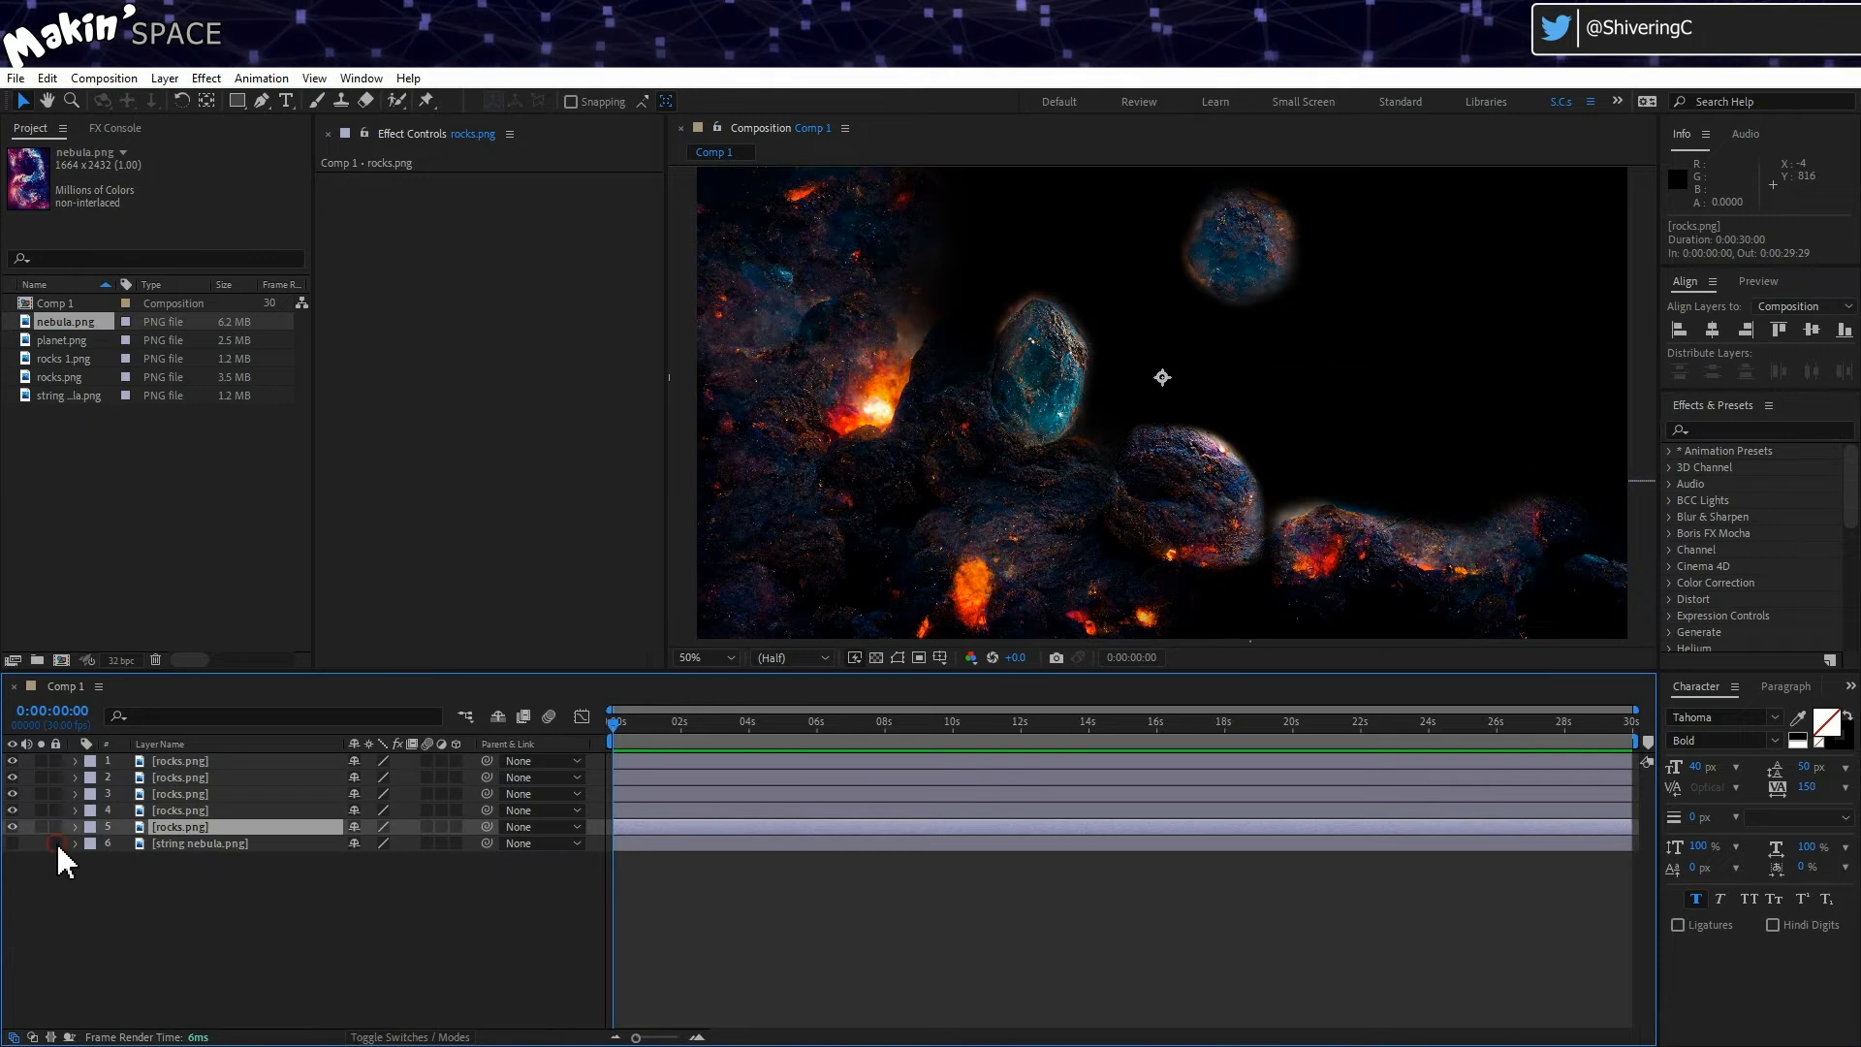
left_click_drag(455, 844, 455, 760)
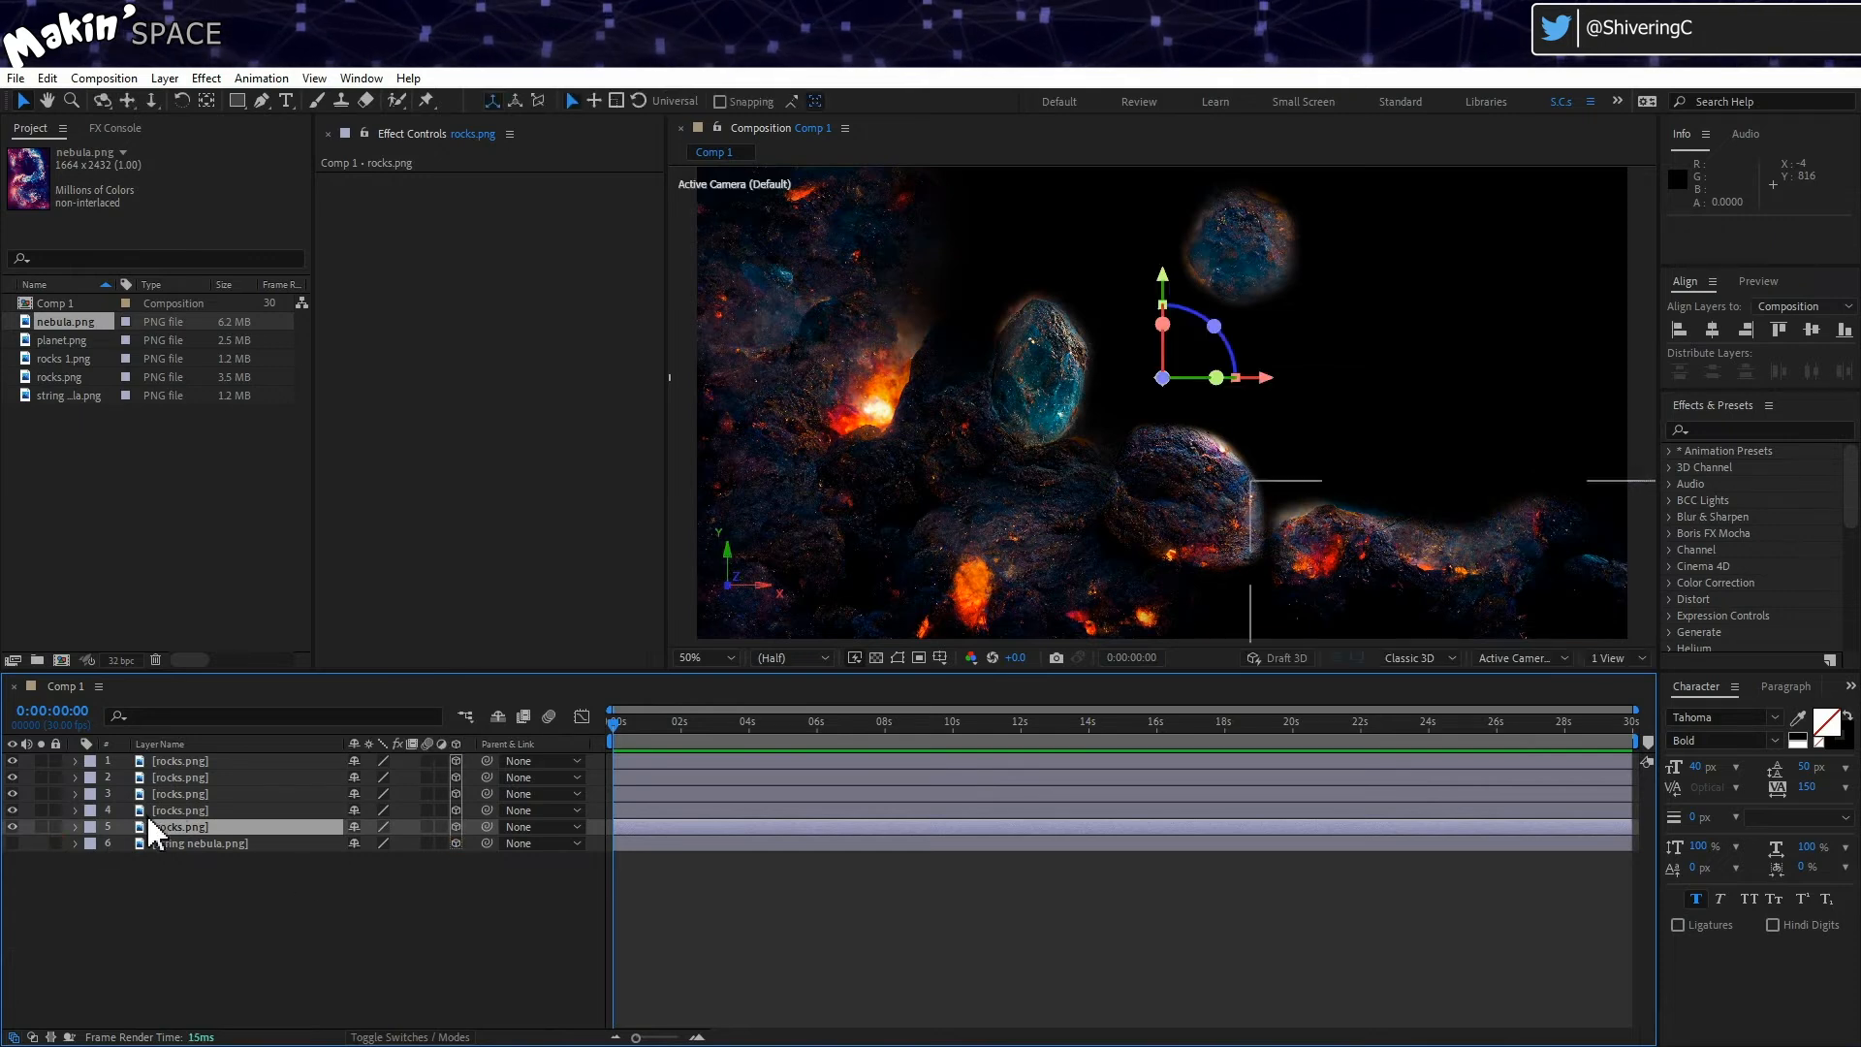
left_click(13, 844)
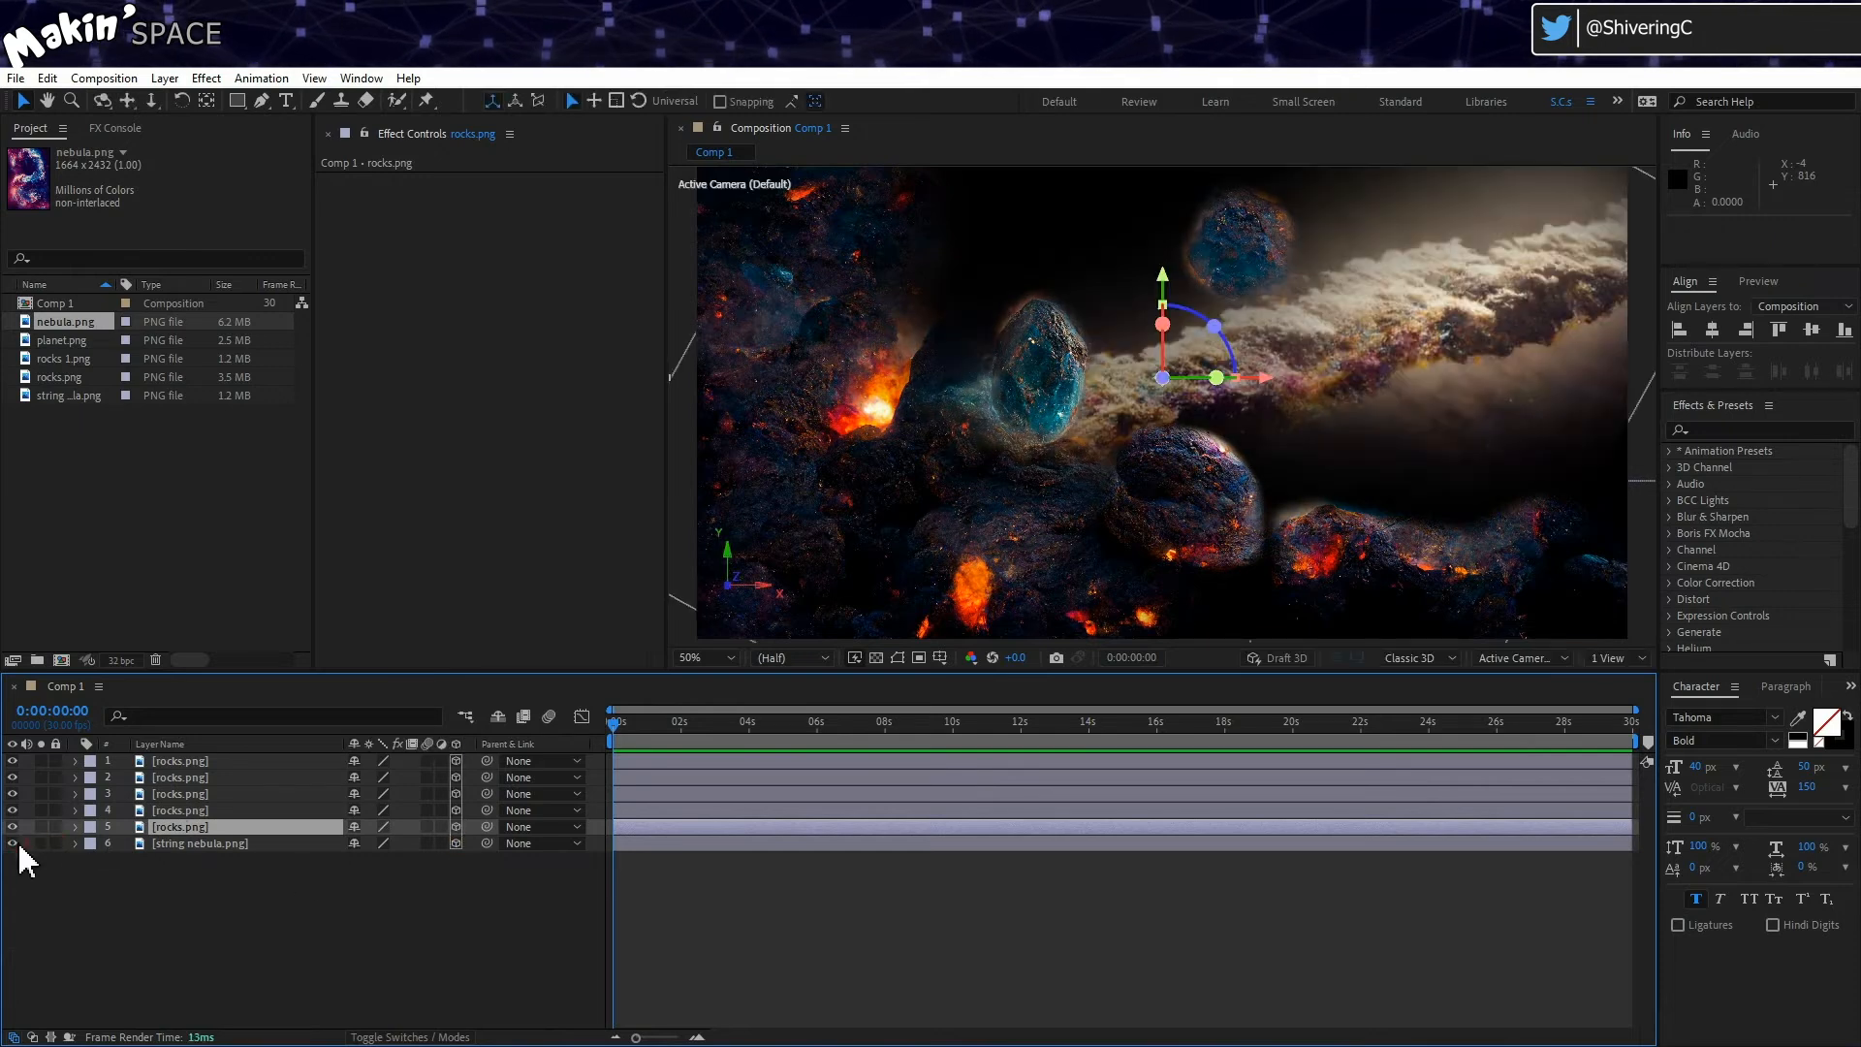
Step: Push the string nebula layer far back by setting its Z position to 10000
left_click(213, 843)
key("p")
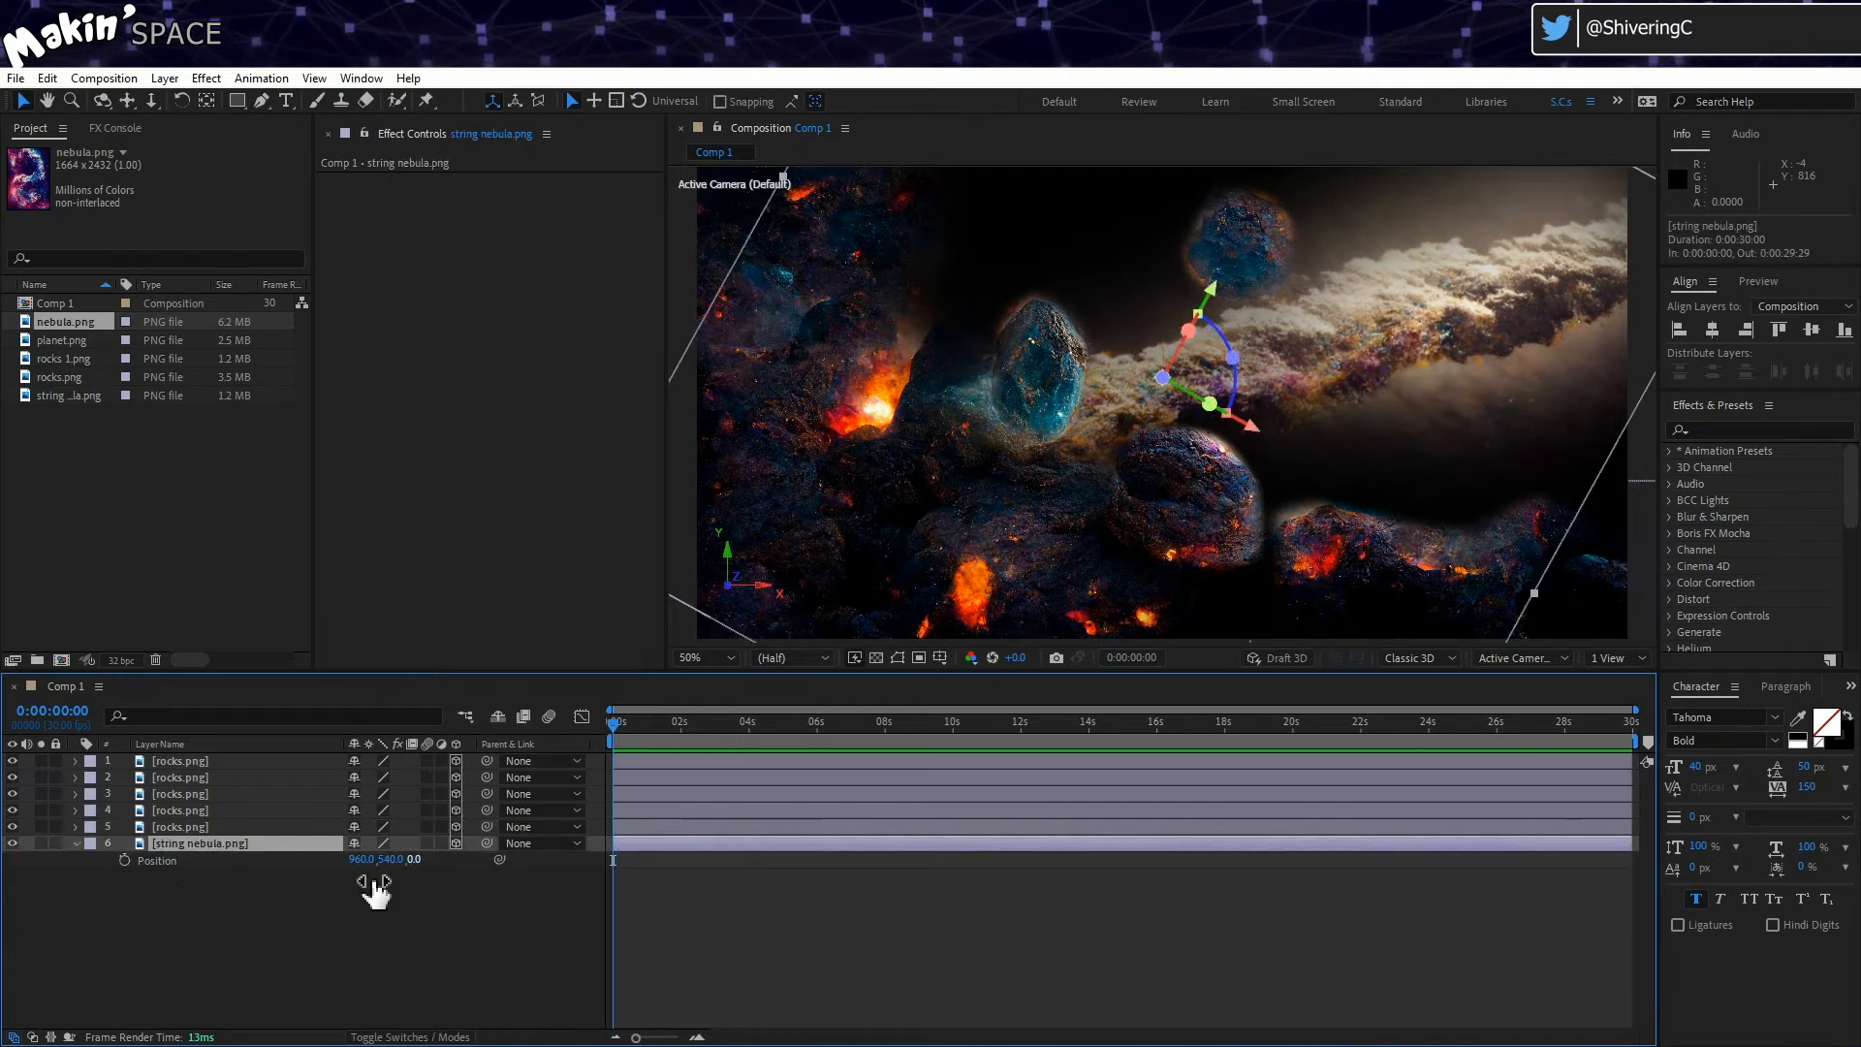
left_click_drag(1169, 857, 1163, 857)
left_click(423, 859)
type("10000")
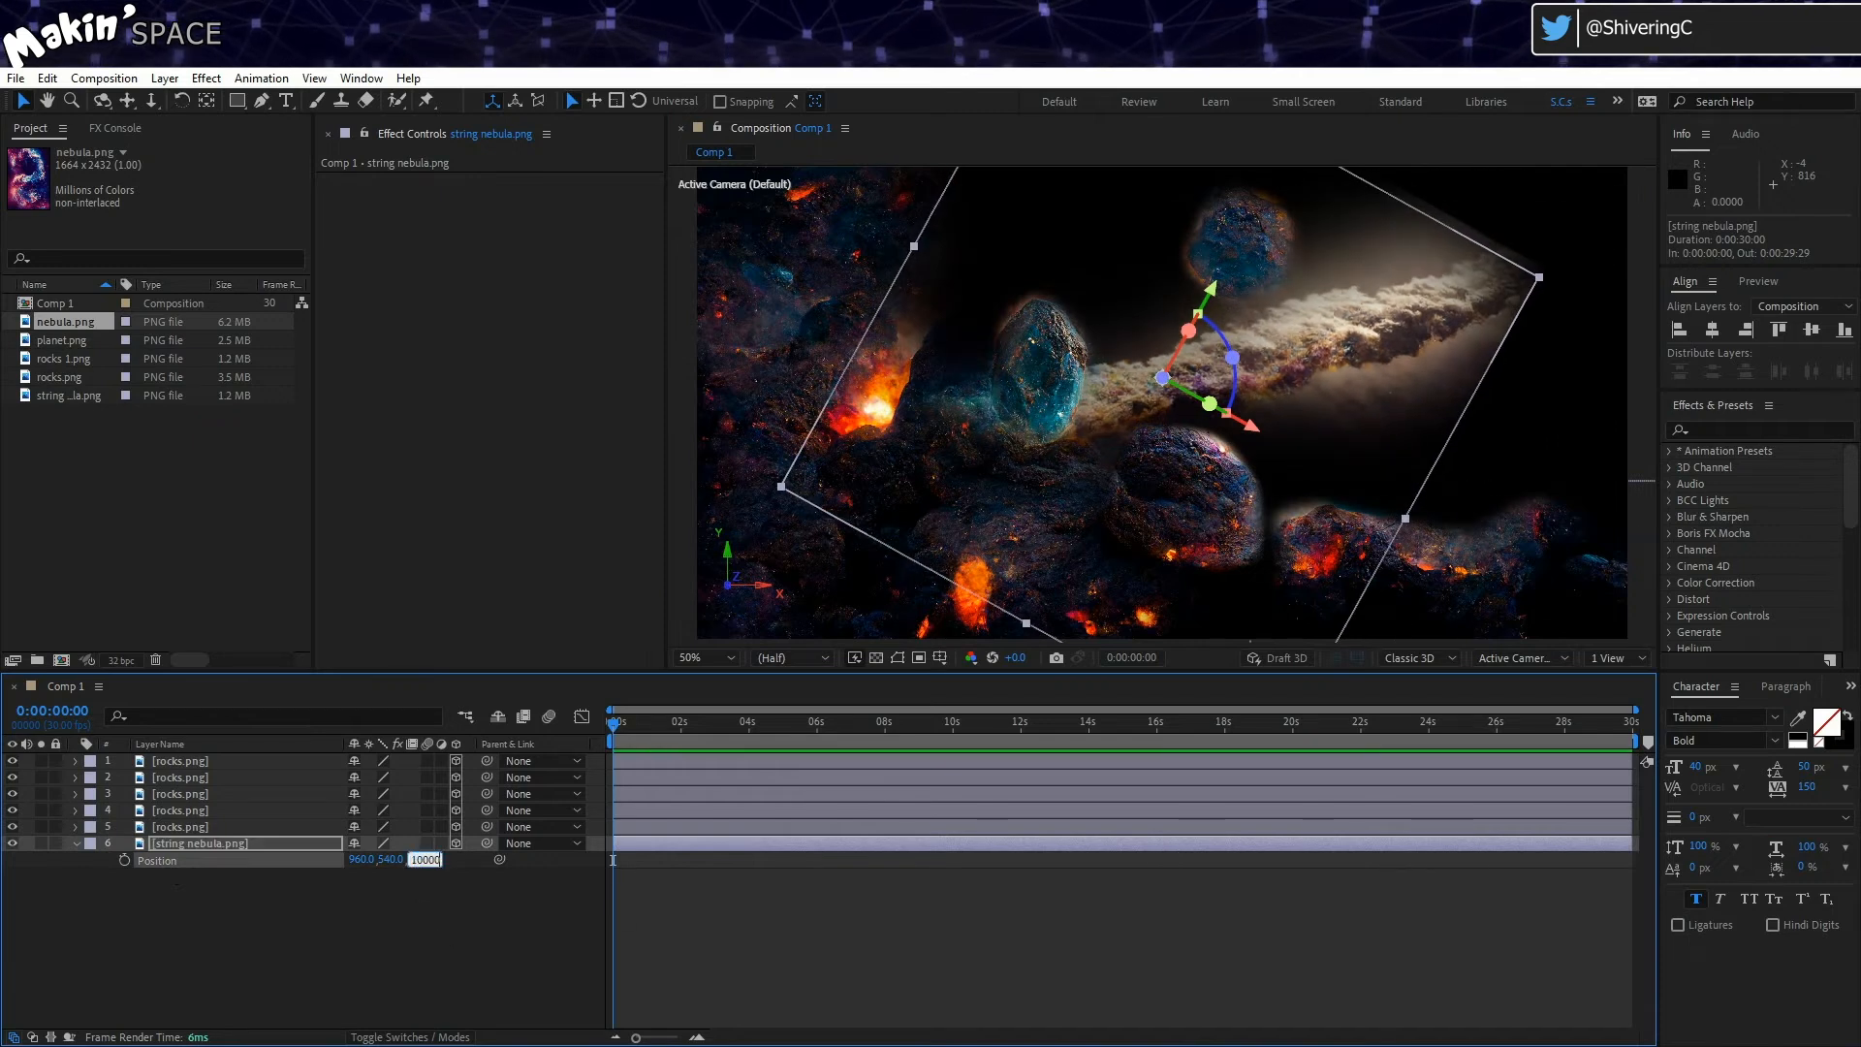
key("Return")
left_click(434, 930)
Step: Scale the string nebula layer up uniformly to 864 percent so it fills the background
left_click(238, 842)
key("s")
left_click_drag(375, 859, 1034, 843)
Step: Reveal the Position property of all five rocks layers
left_click(207, 826)
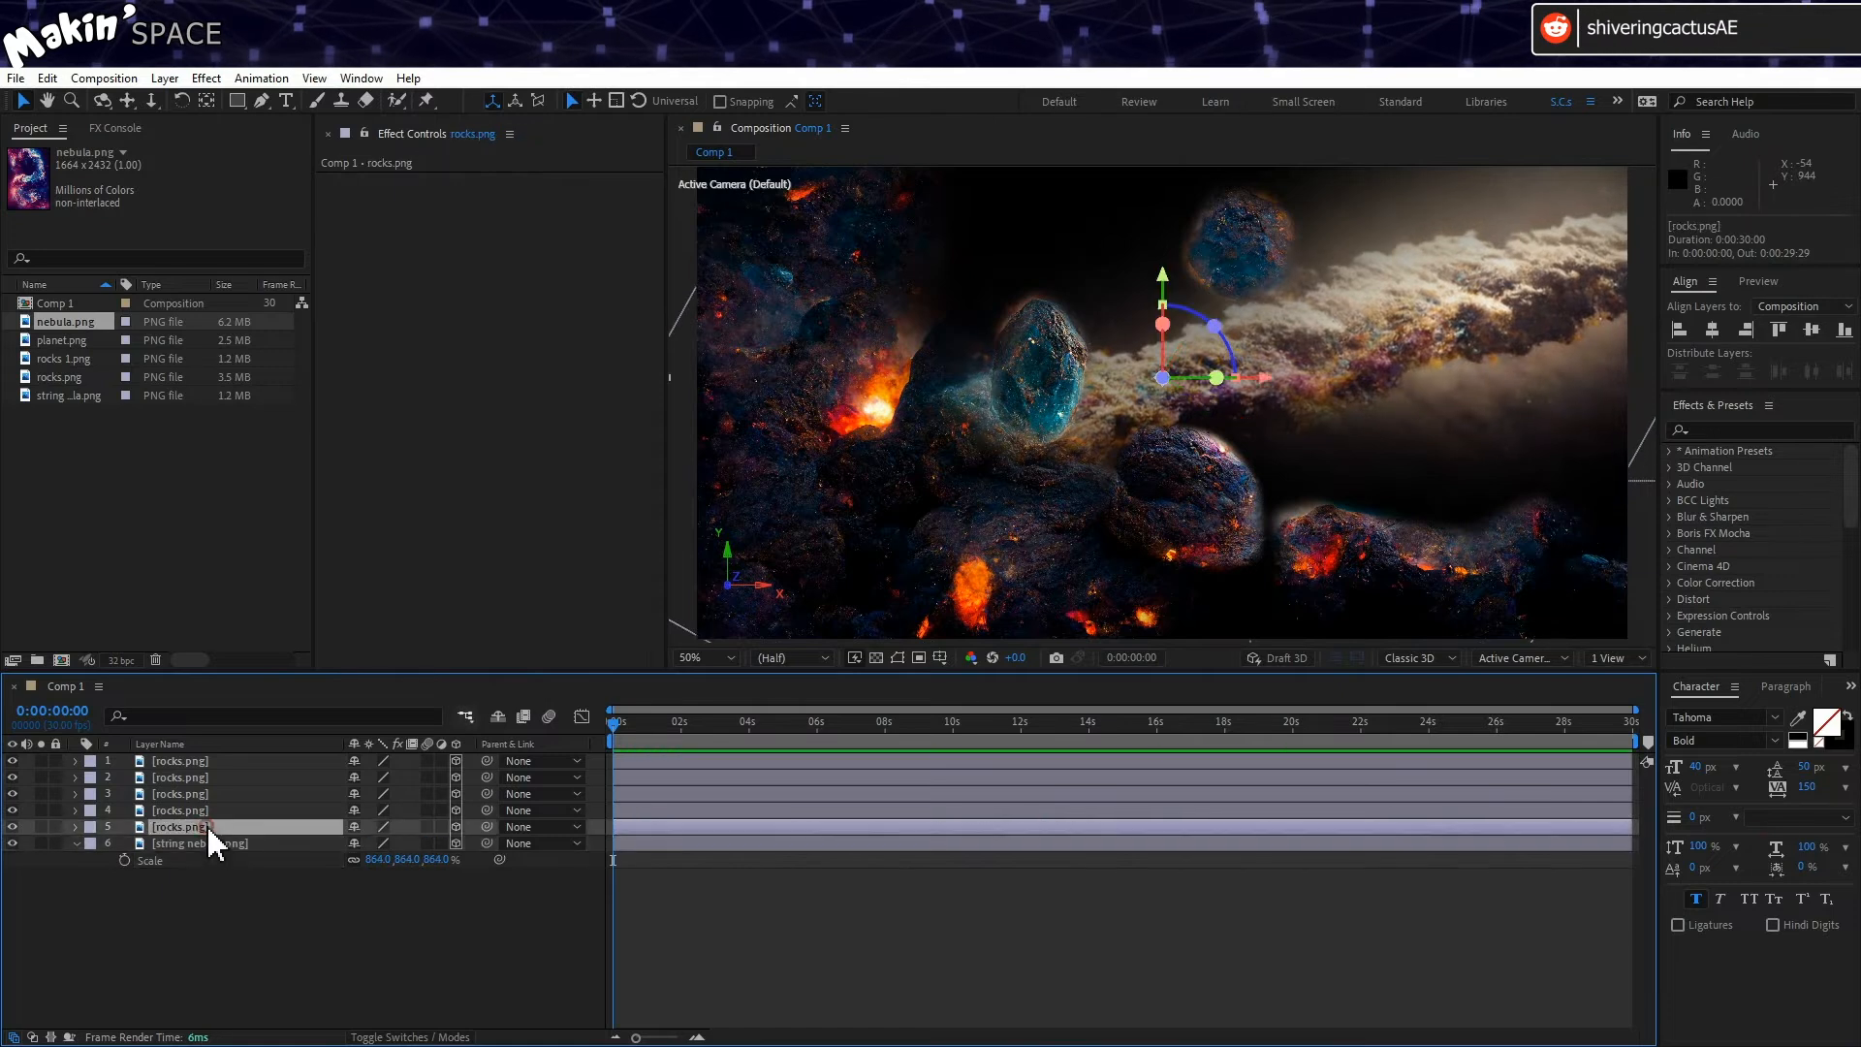
key("p")
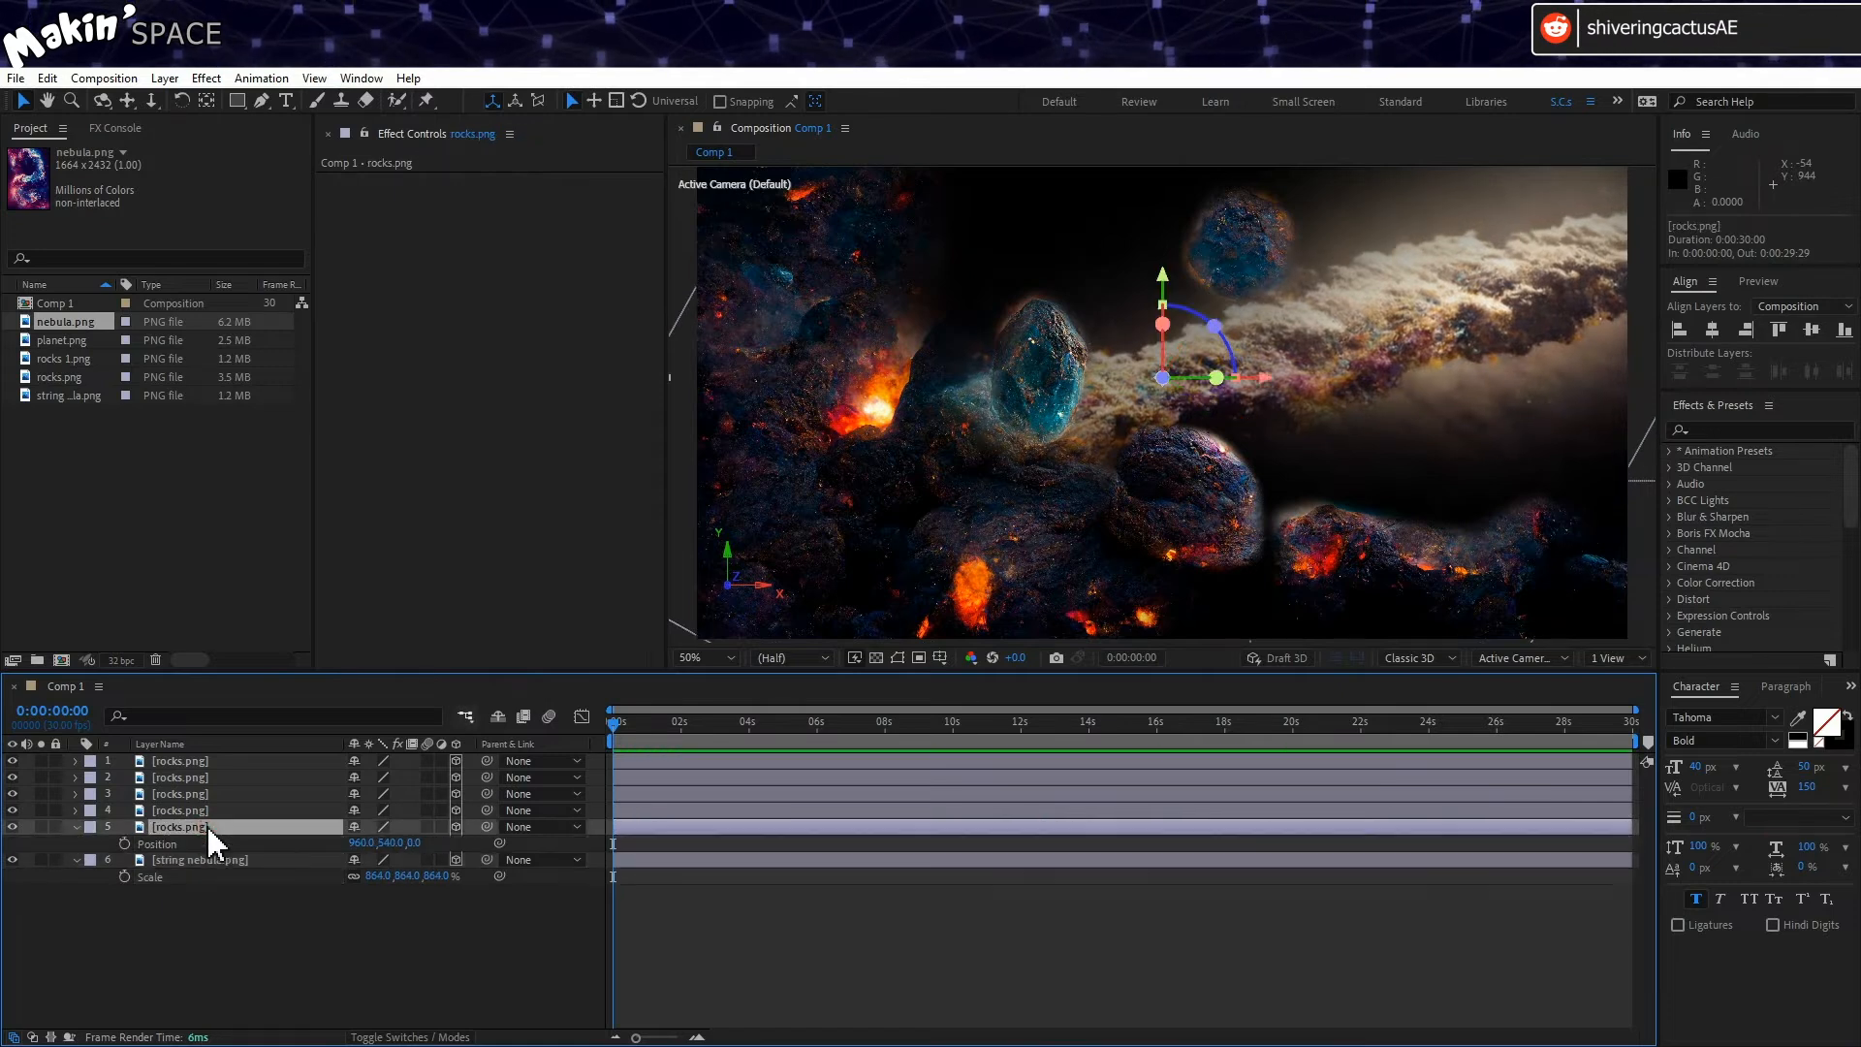
left_click(207, 811)
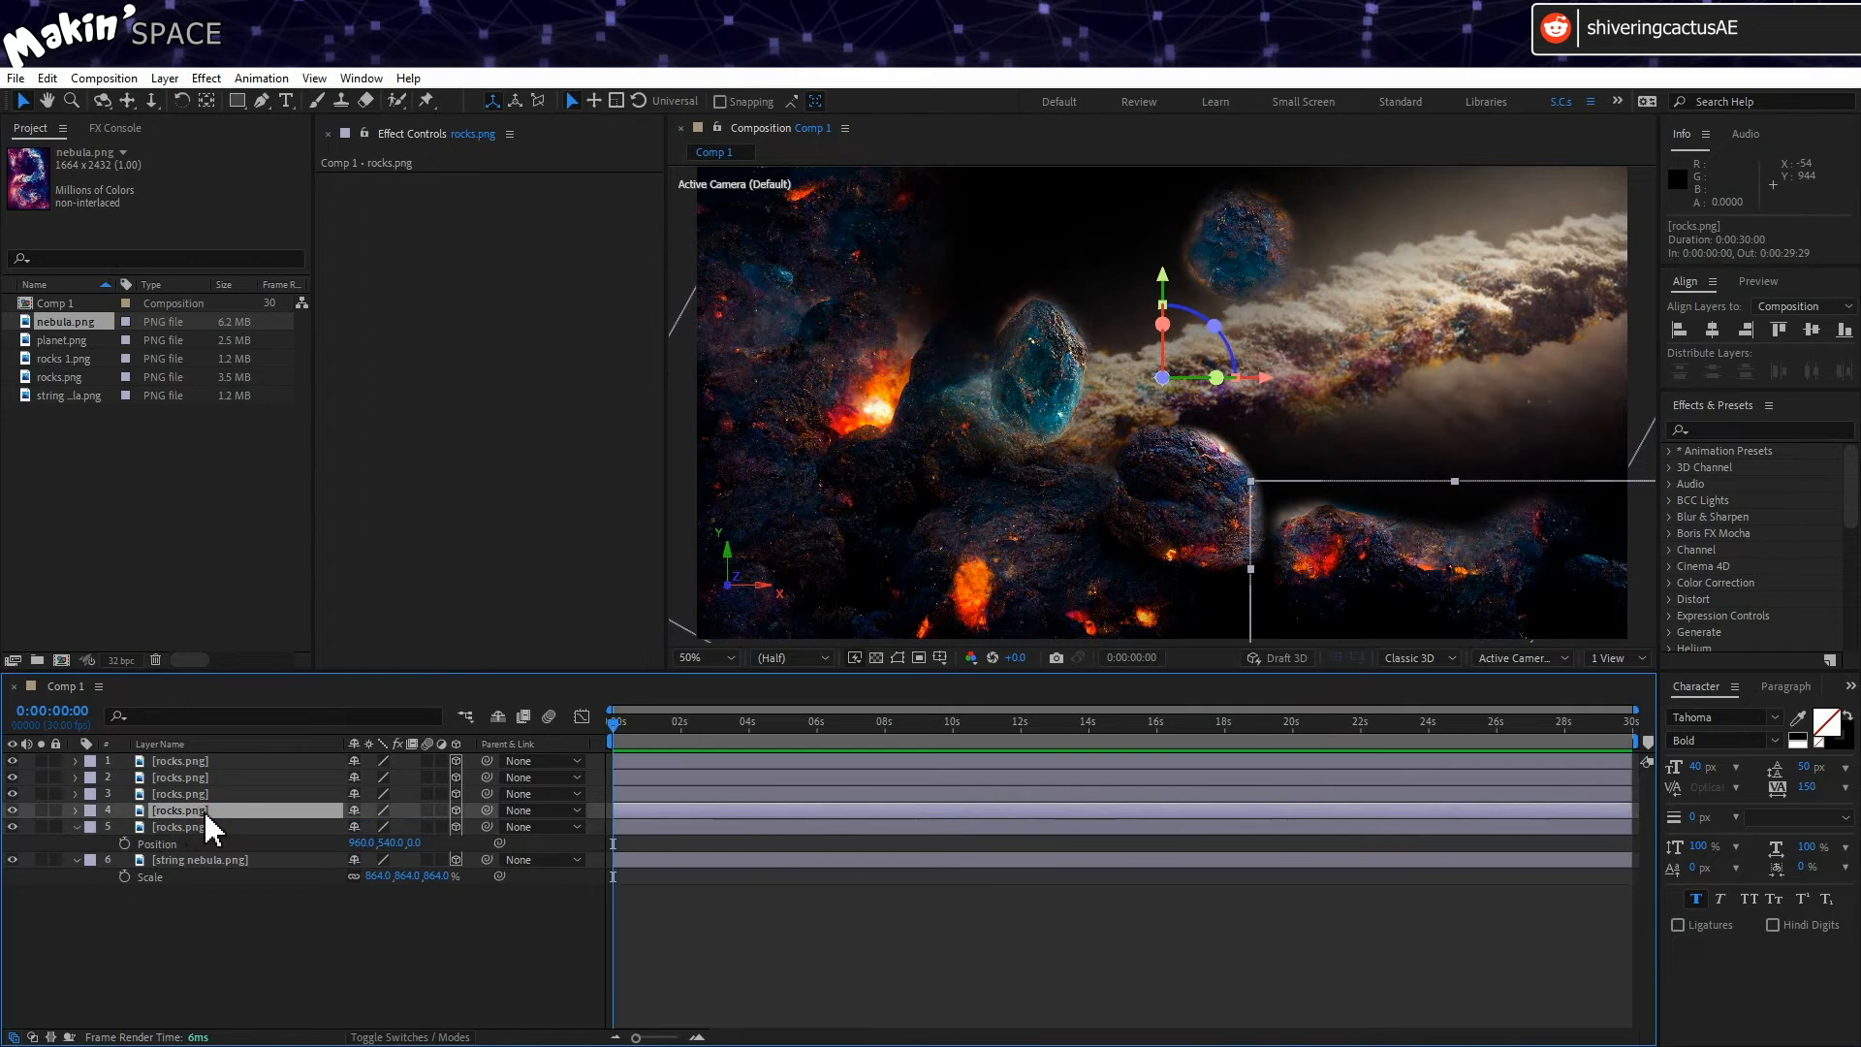
key("p")
left_click(217, 794)
key("p")
left_click(217, 777)
key("p")
left_click(215, 761)
key("p")
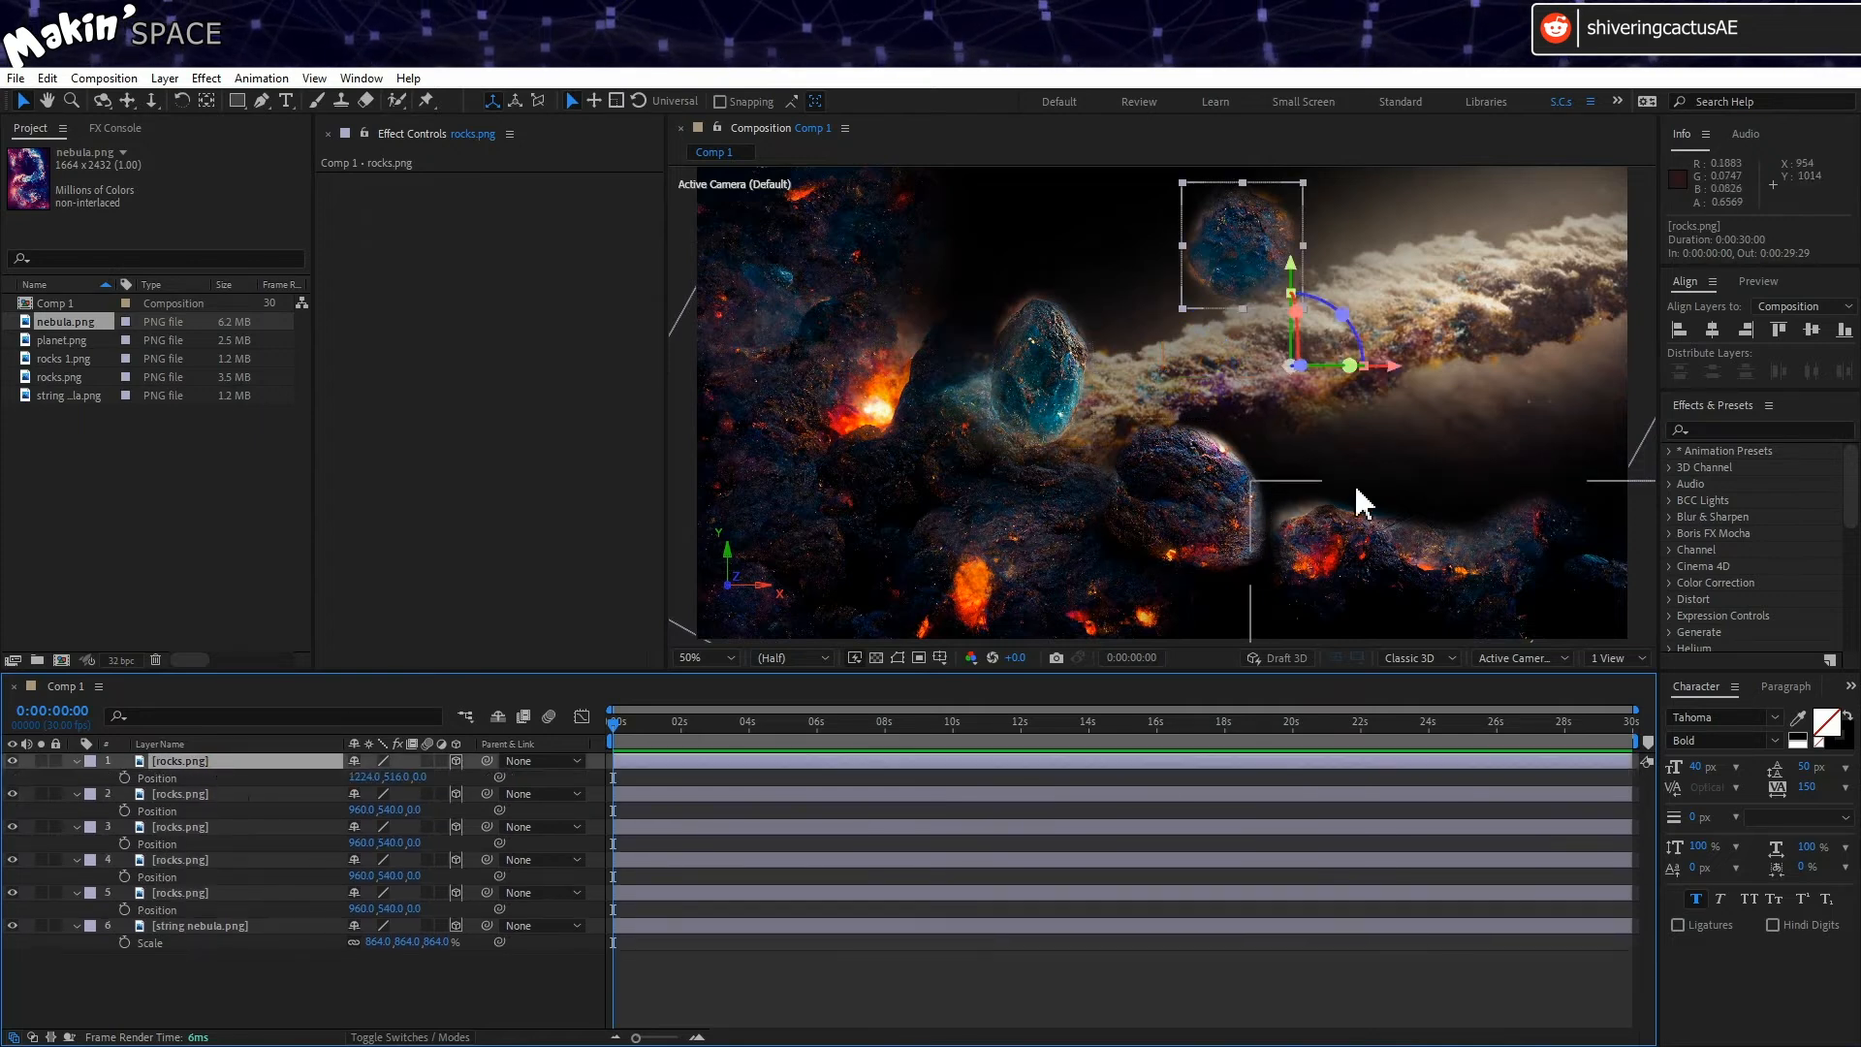
Step: Rename the lowest rocks layer as BG rocks
left_click(198, 892)
key("Return")
type("BG rocks")
key("Return")
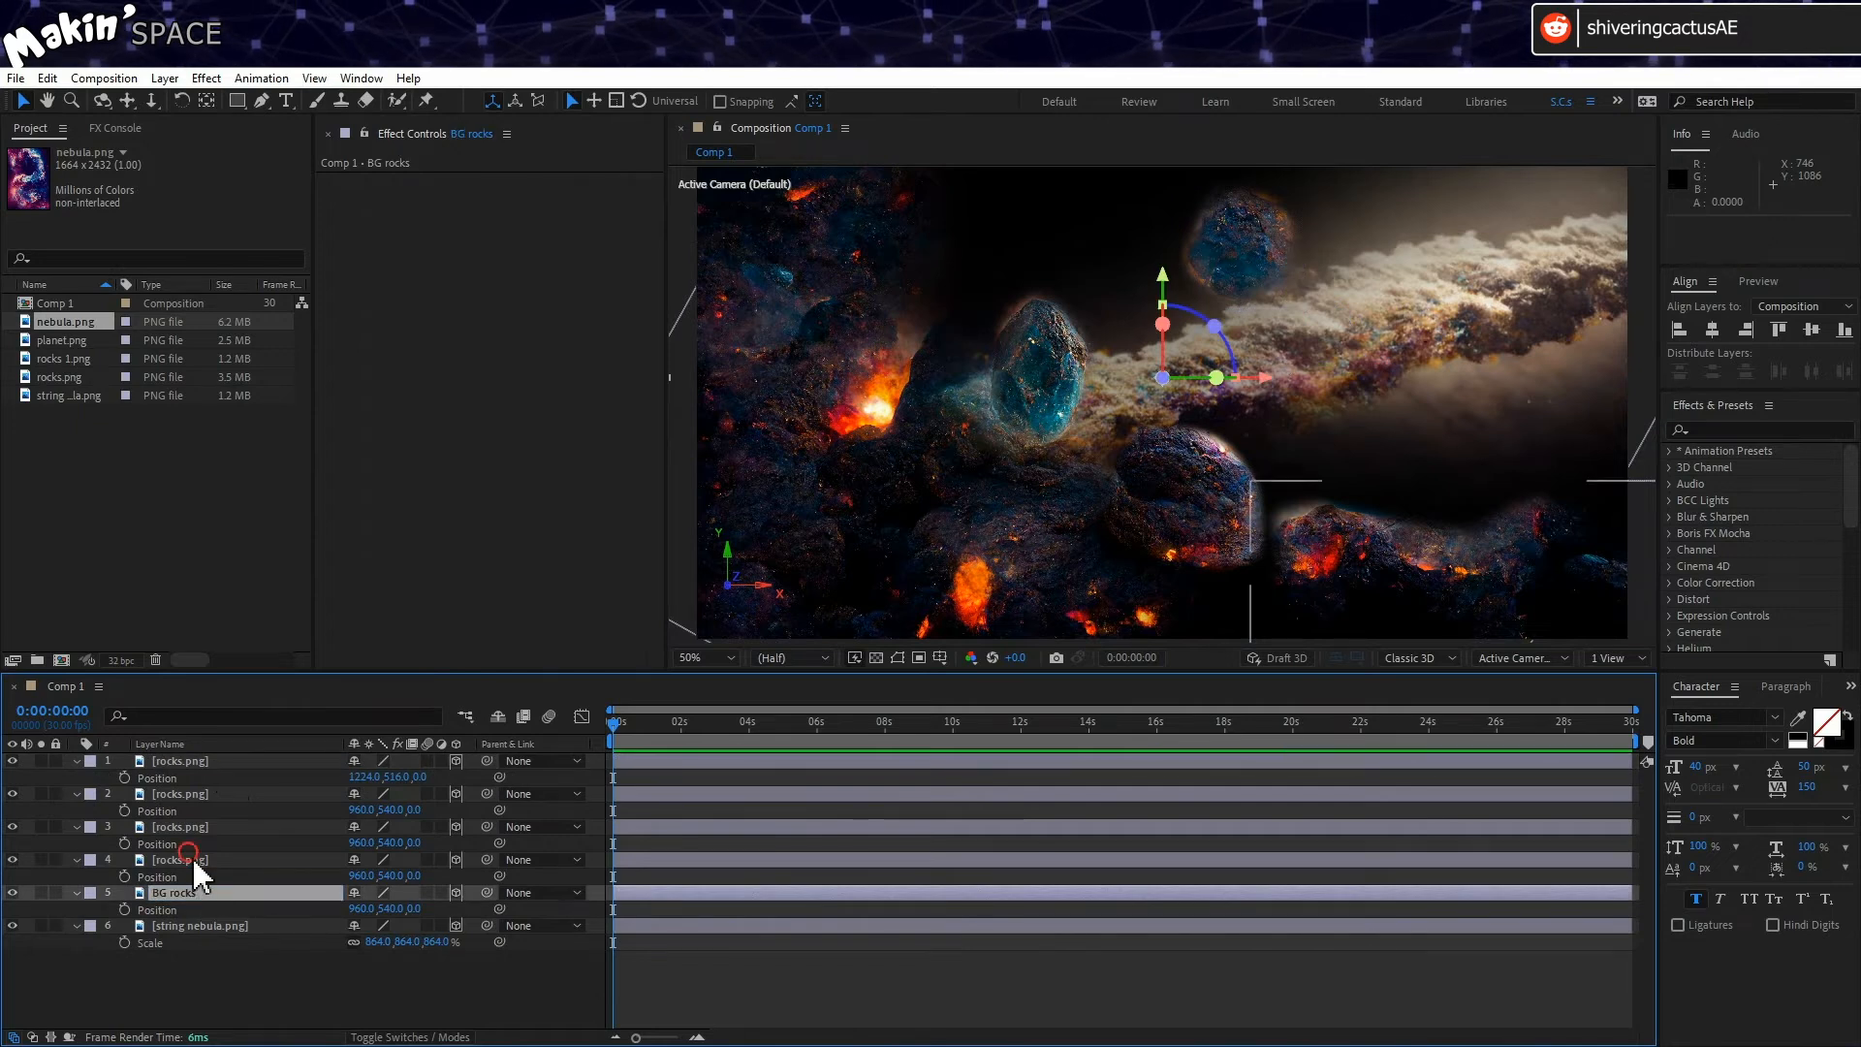
Step: Set the ridge layer's Z position to -401 and its scale to 90 percent, and shift it to about X 865, Y 506
left_click(195, 860)
left_click_drag(414, 875, 11, 898)
key("s")
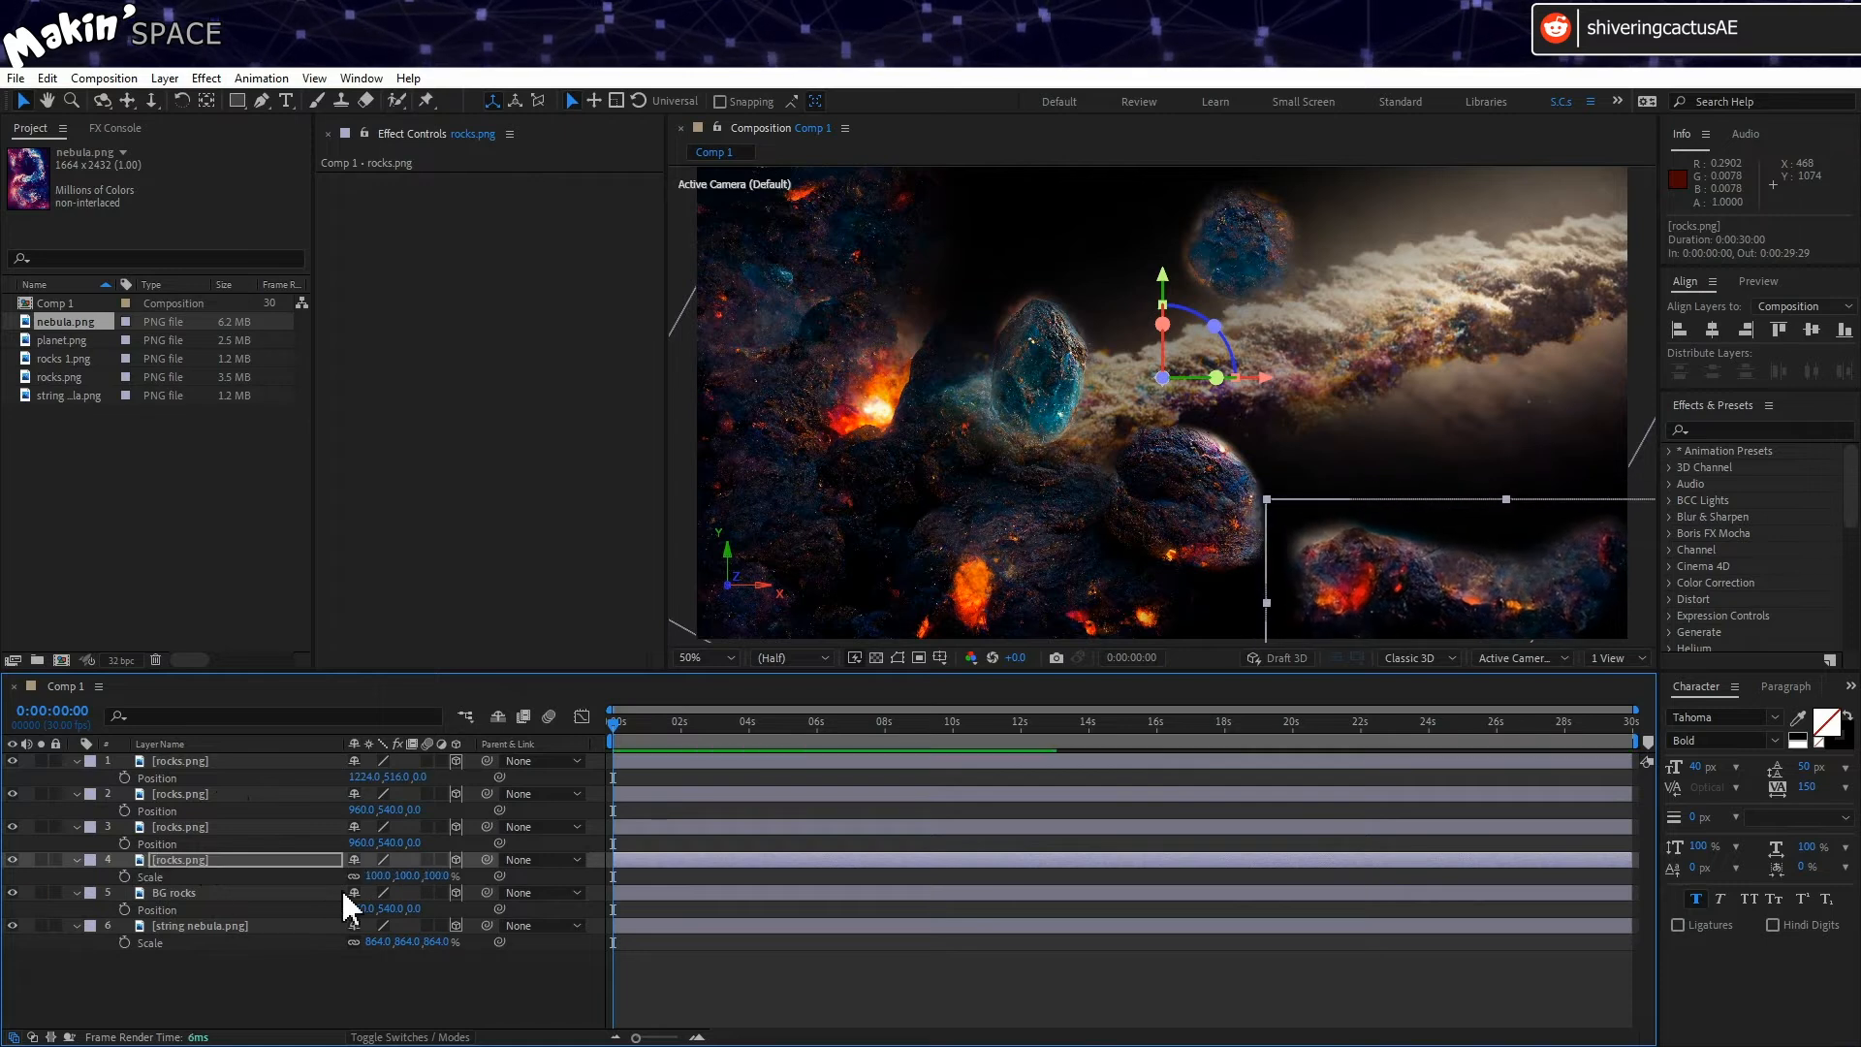
left_click_drag(376, 876, 366, 881)
left_click_drag(1429, 607, 1370, 571)
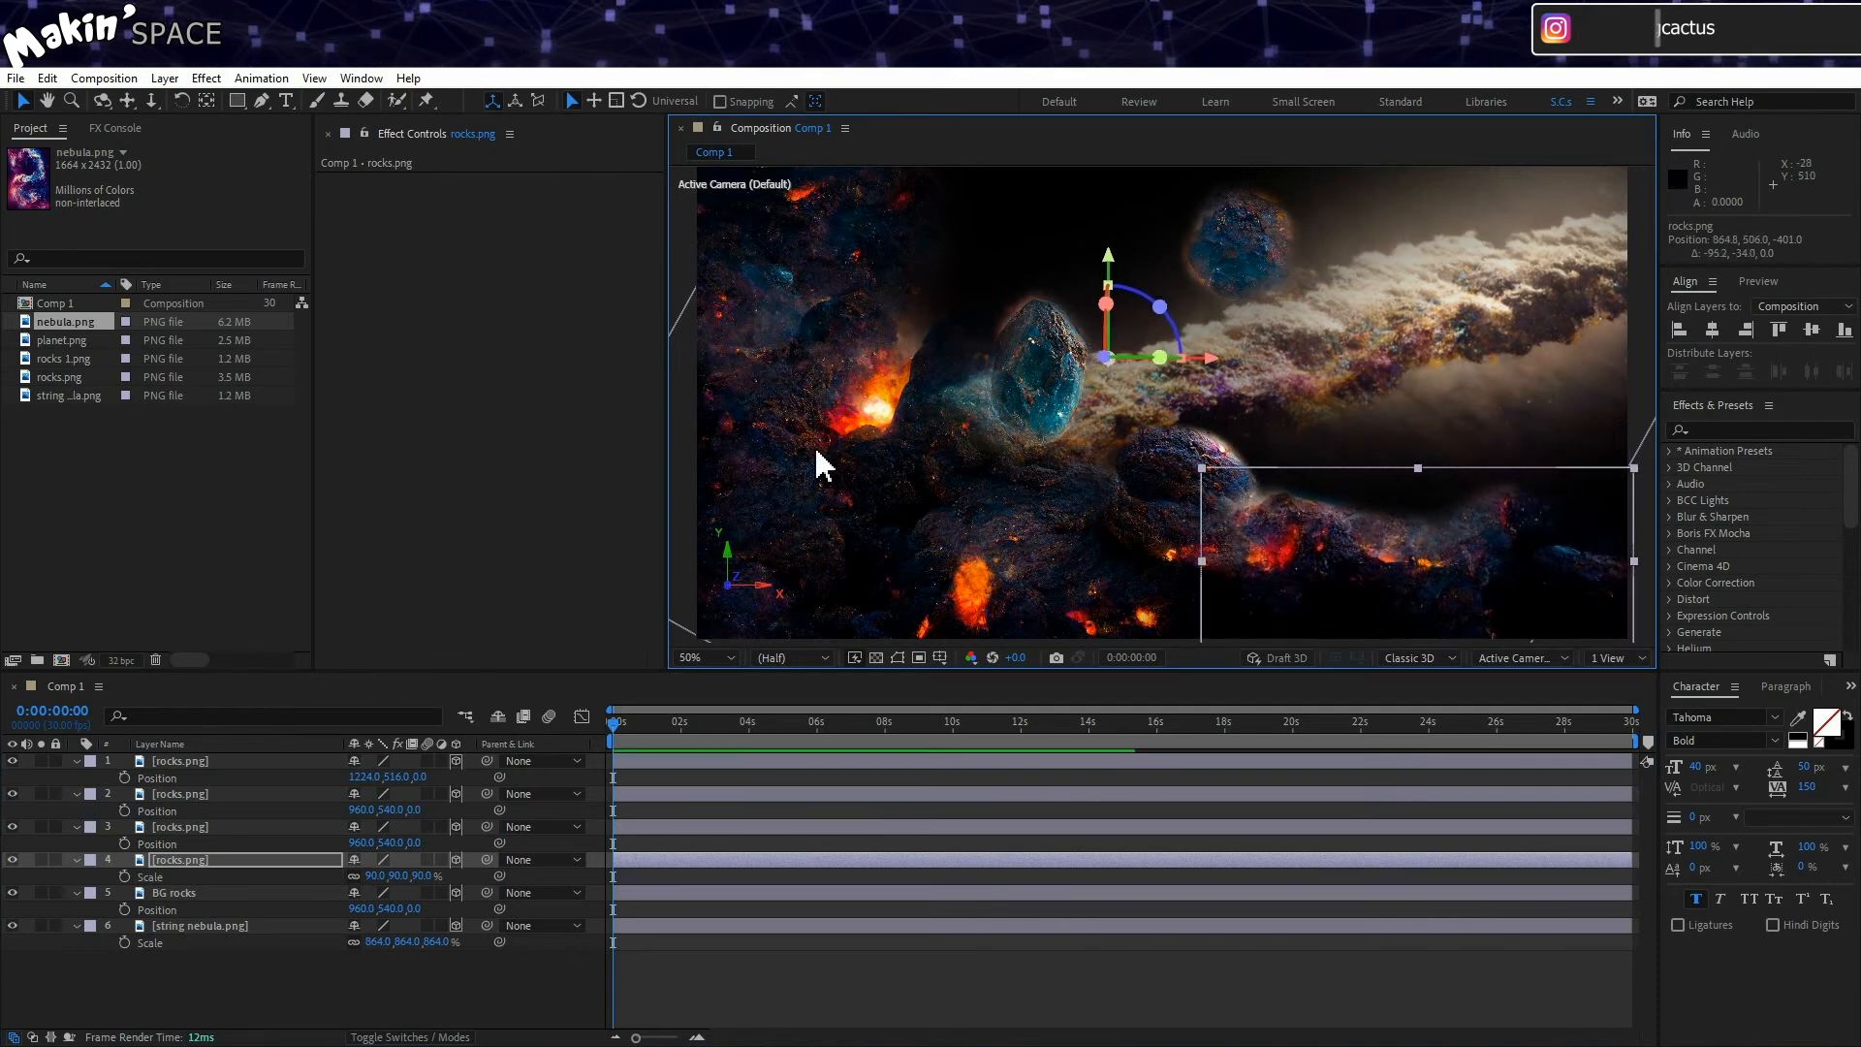
Step: Move the ridge layer's anchor point onto the ridge itself, at about X 1405, Y 873
left_click_drag(1210, 358, 1554, 382)
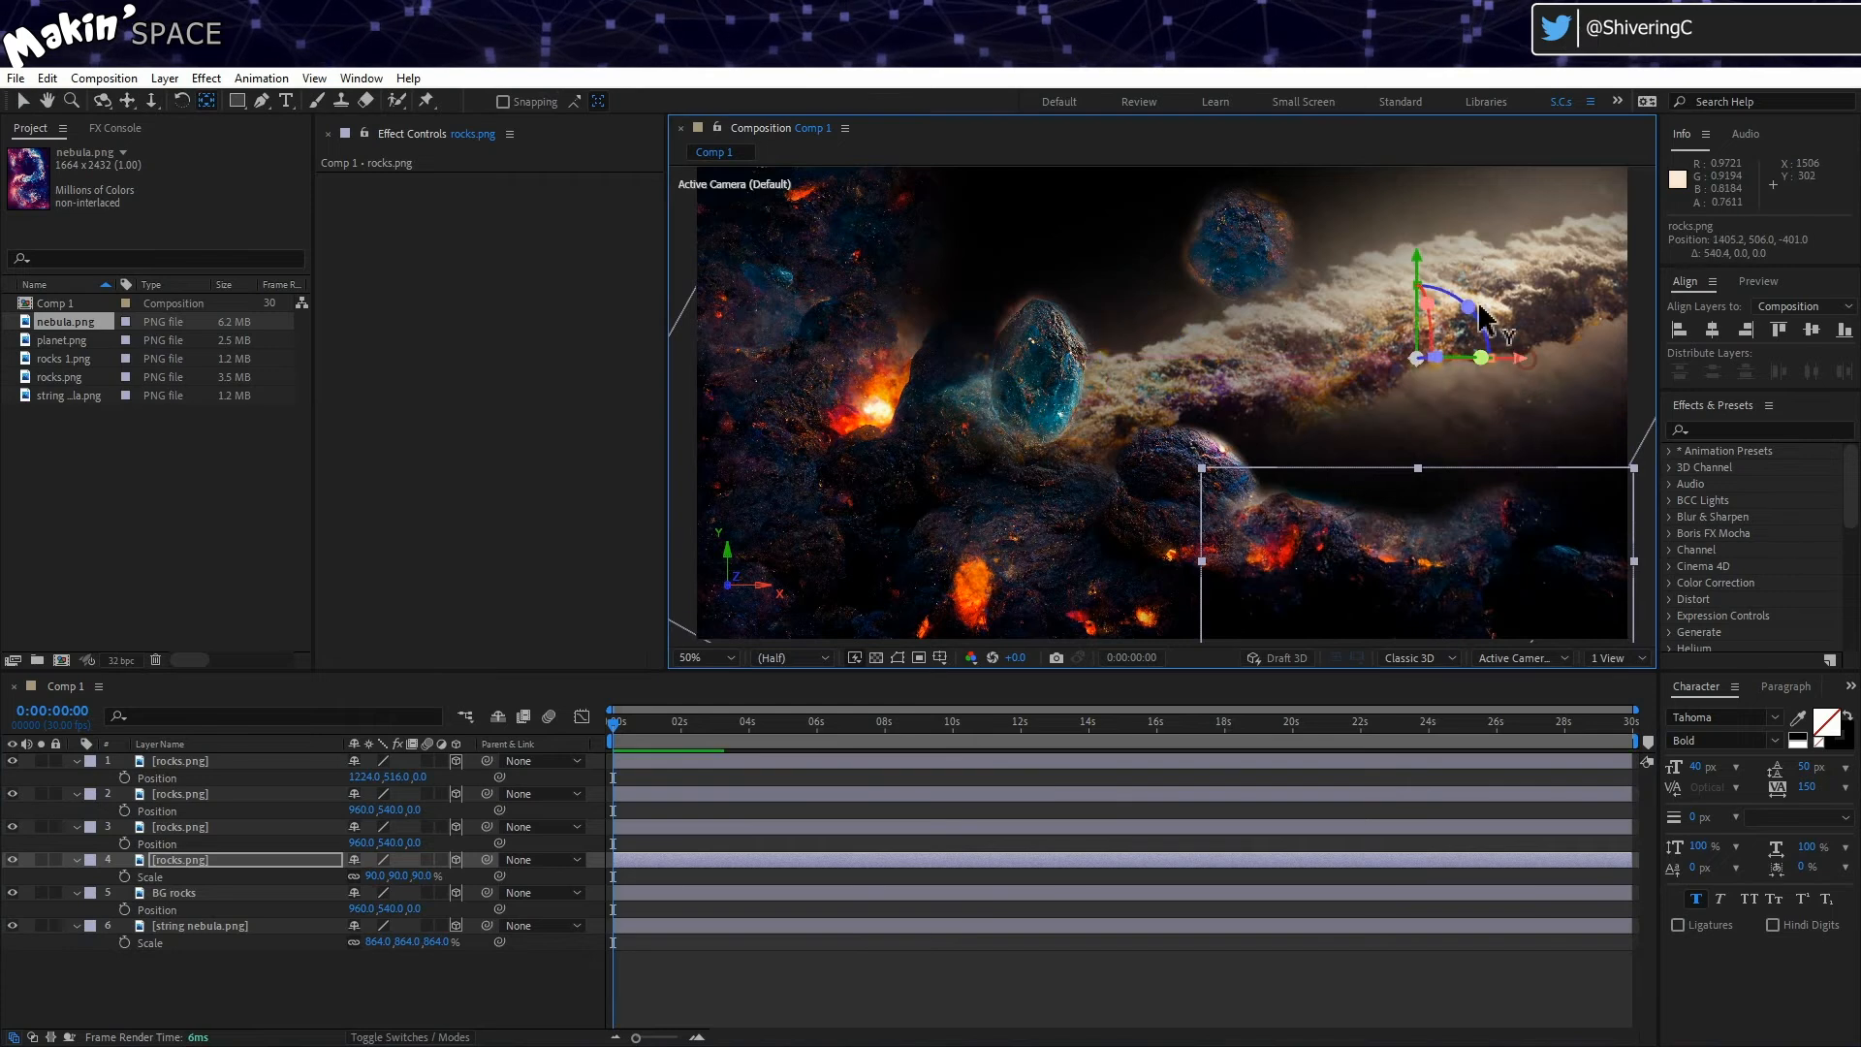
left_click_drag(1416, 270, 1464, 489)
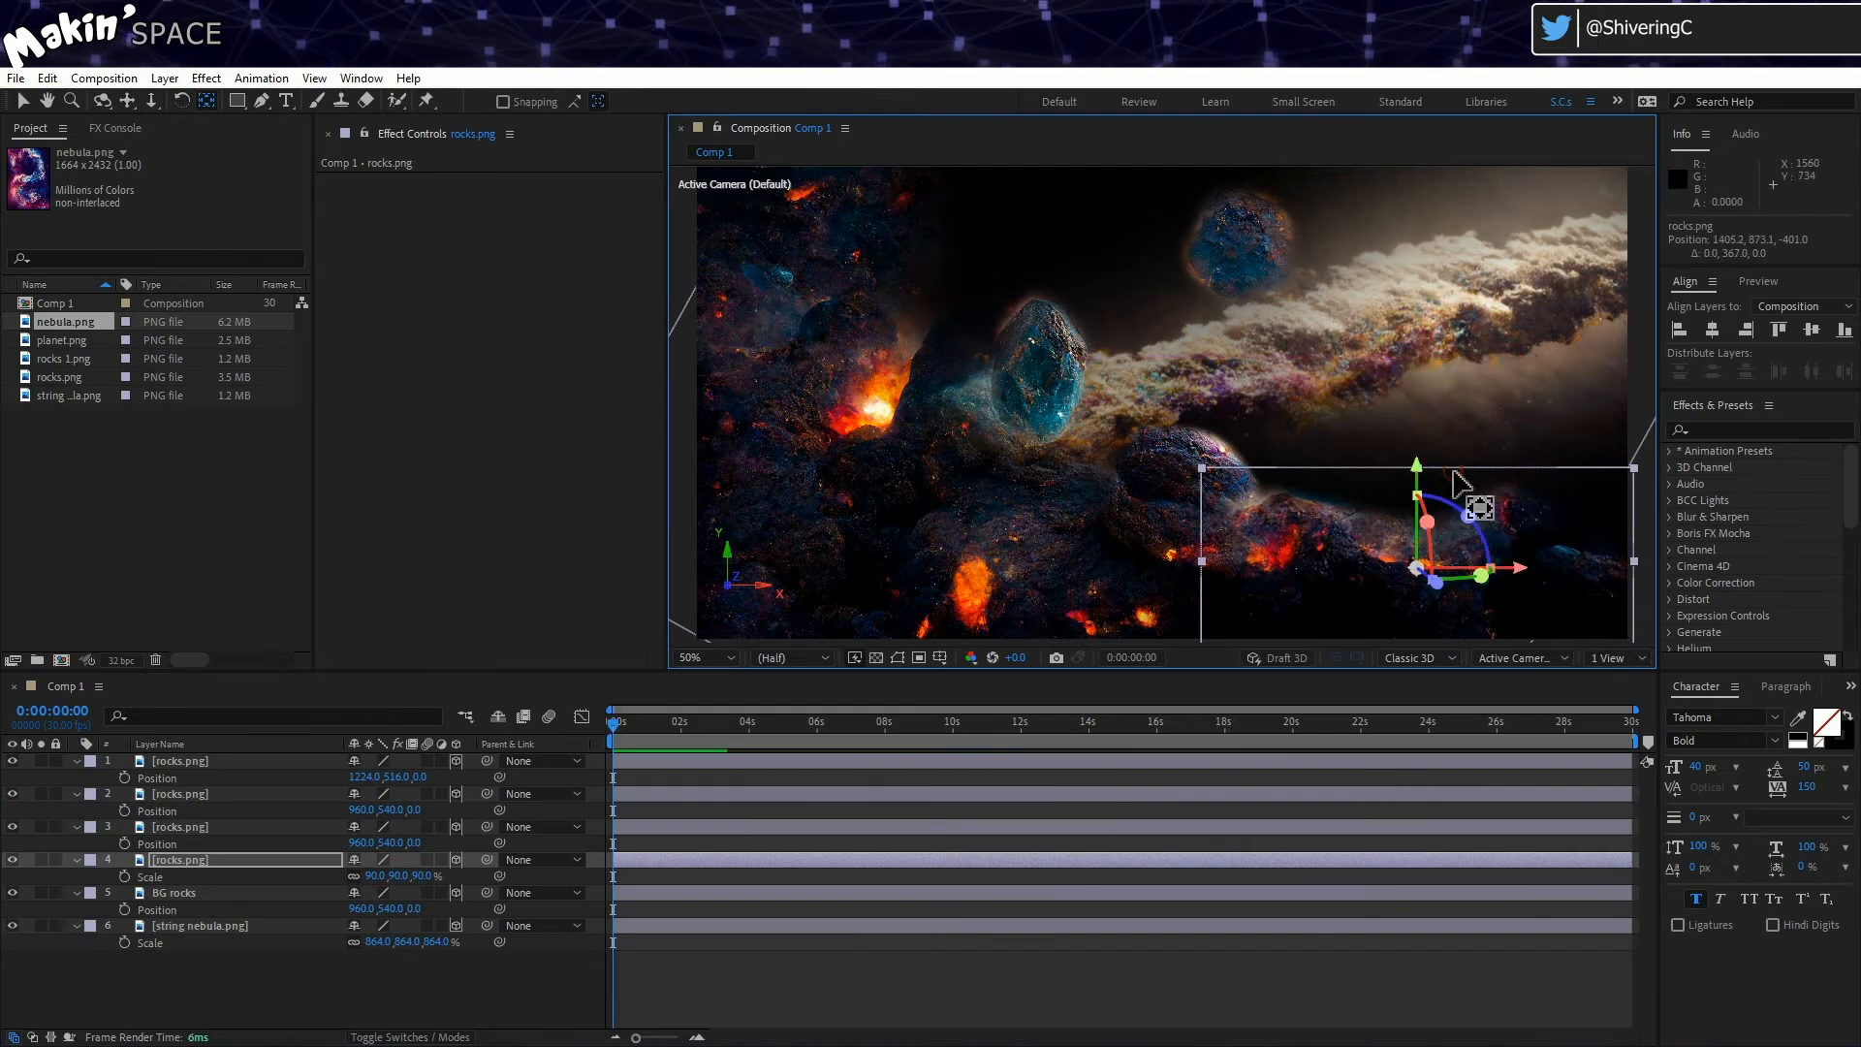
left_click(197, 1004)
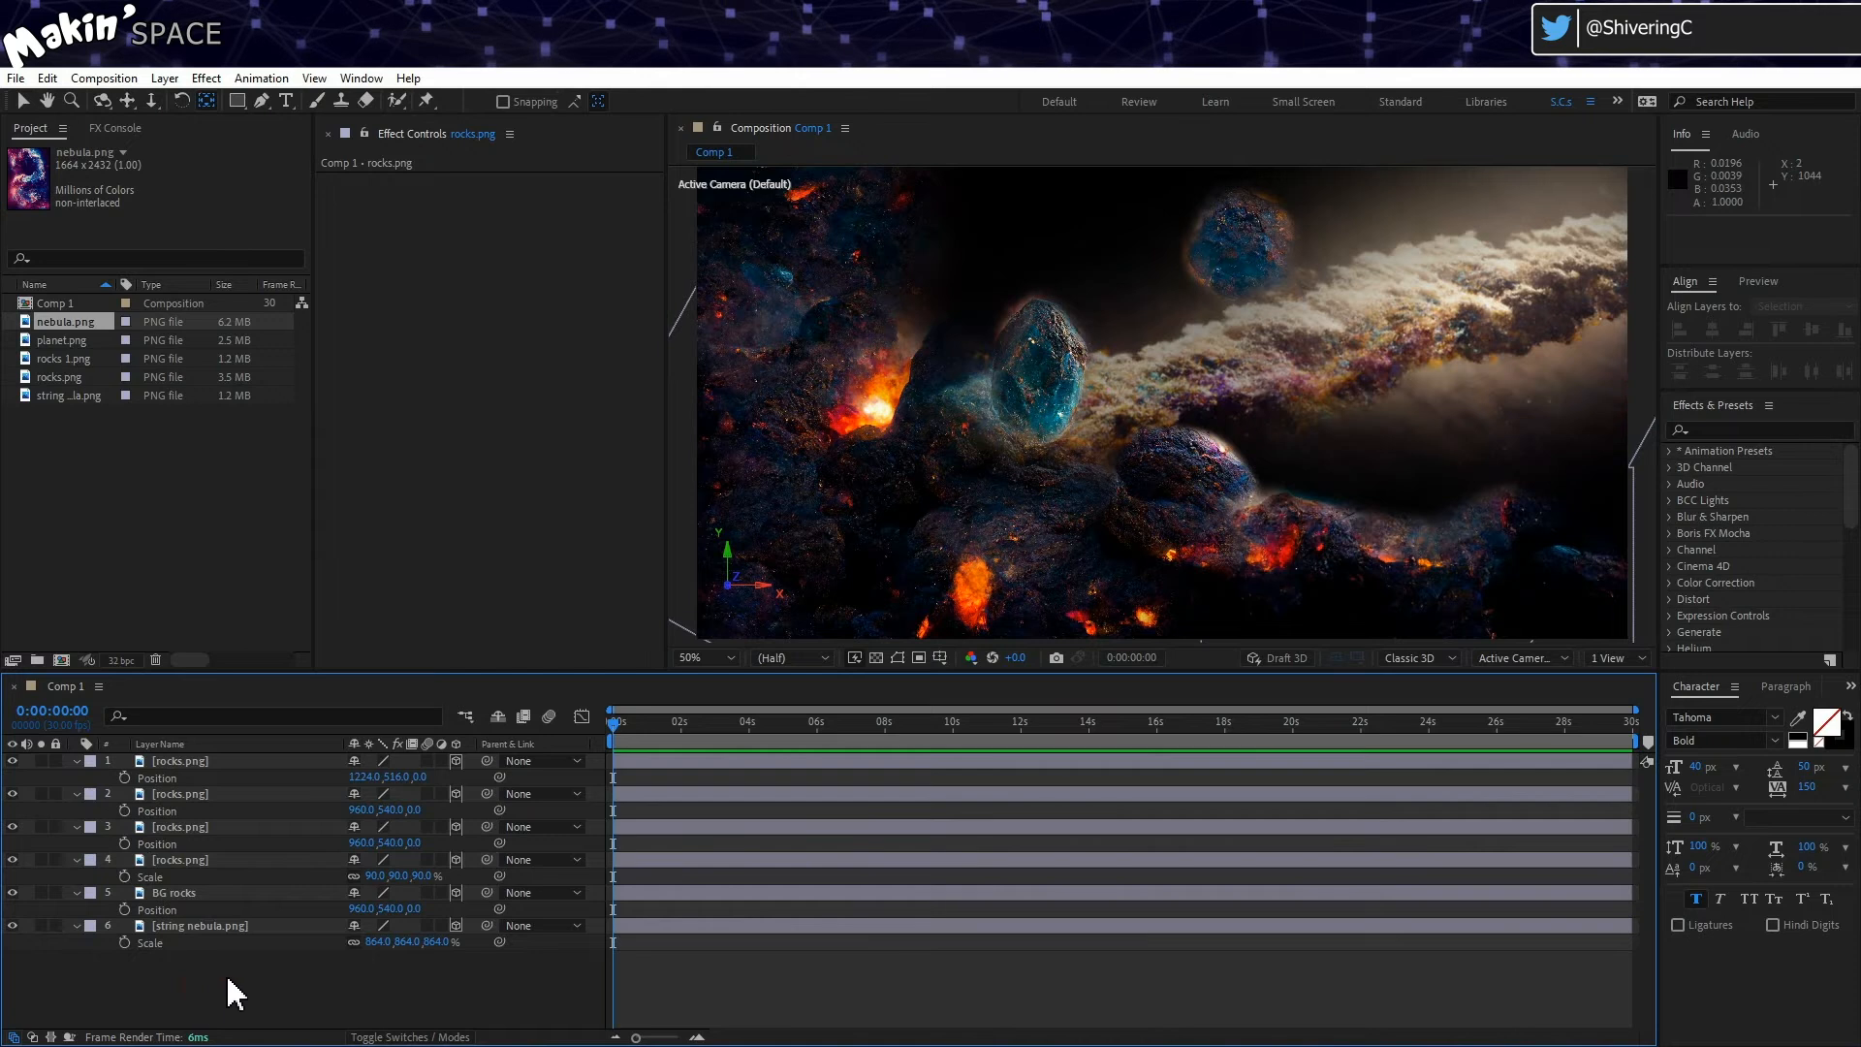
Step: Push the ridge layer back to a Z position of 324
left_click(199, 860)
key("p")
left_click_drag(445, 875, 1114, 873)
Step: Scale the ridge layer to 151 percent and move it to about X 1463, Y 1019
key("s")
key("s")
key("s")
key("s")
key("s")
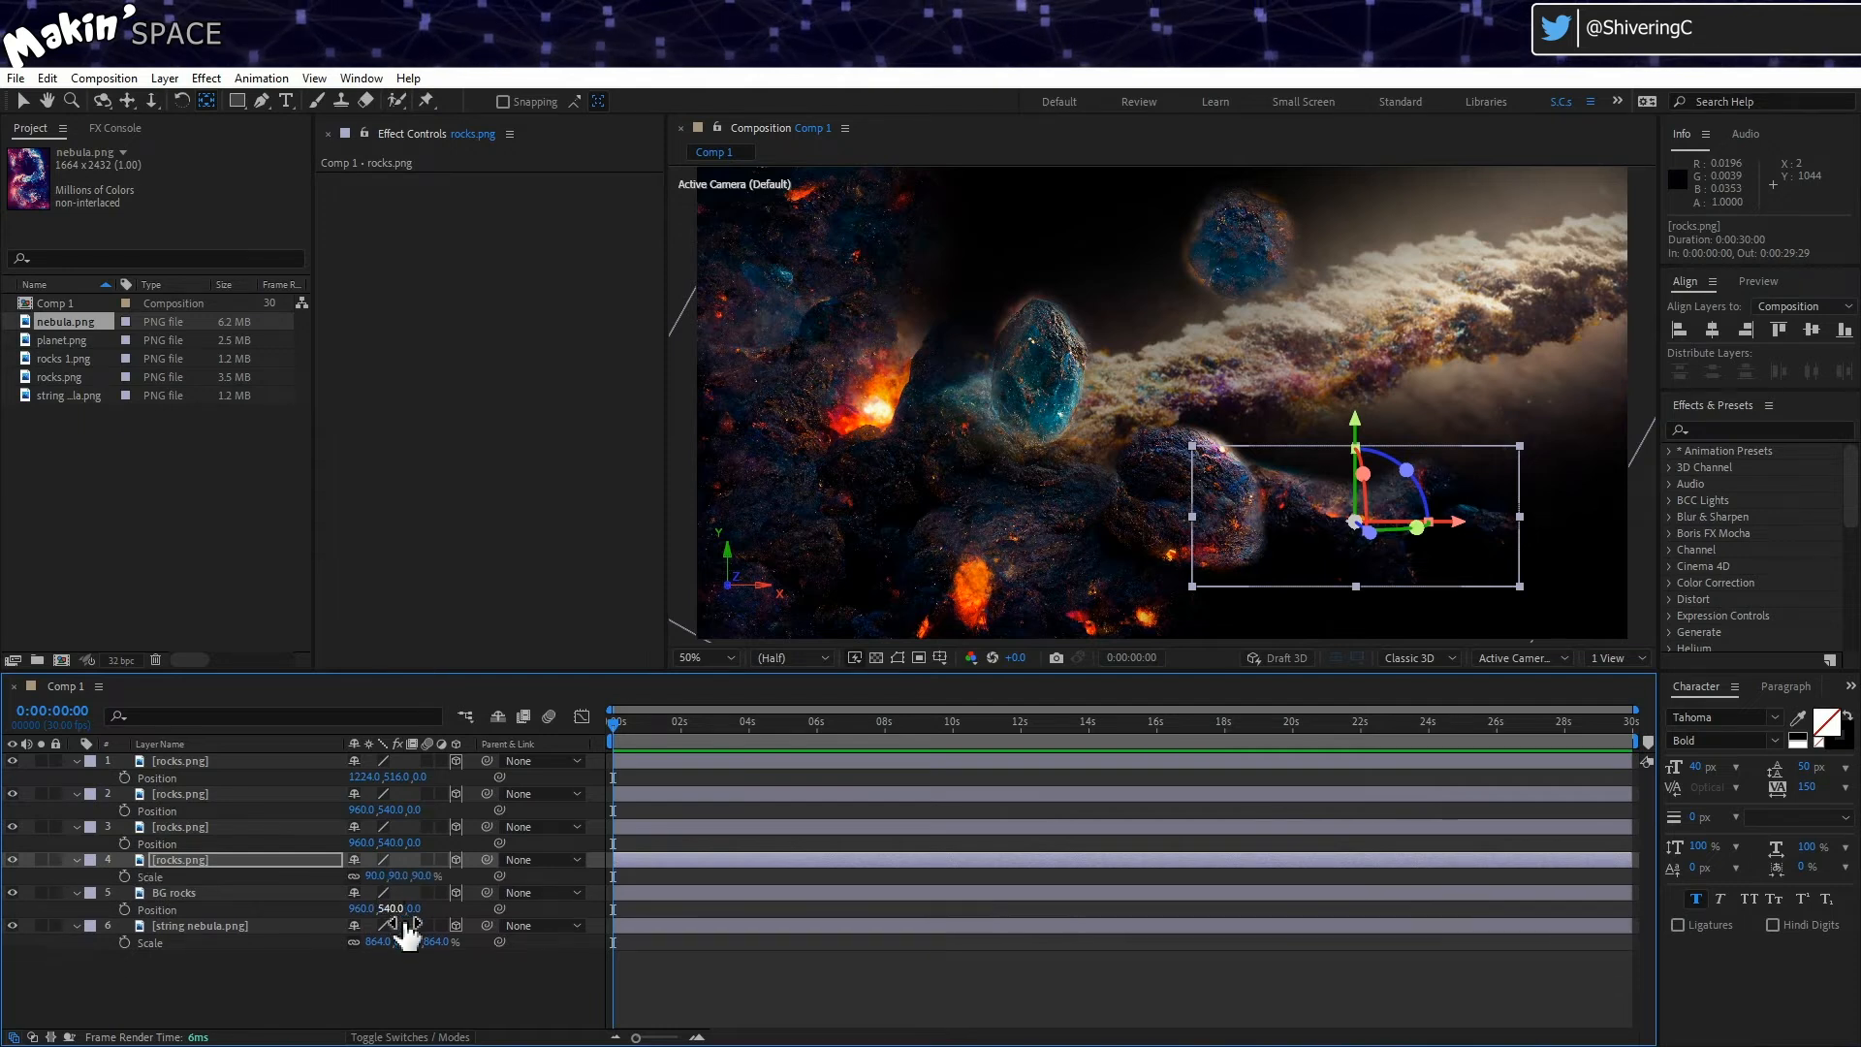
left_click_drag(379, 875, 430, 875)
left_click(23, 101)
left_click_drag(1289, 471, 1316, 533)
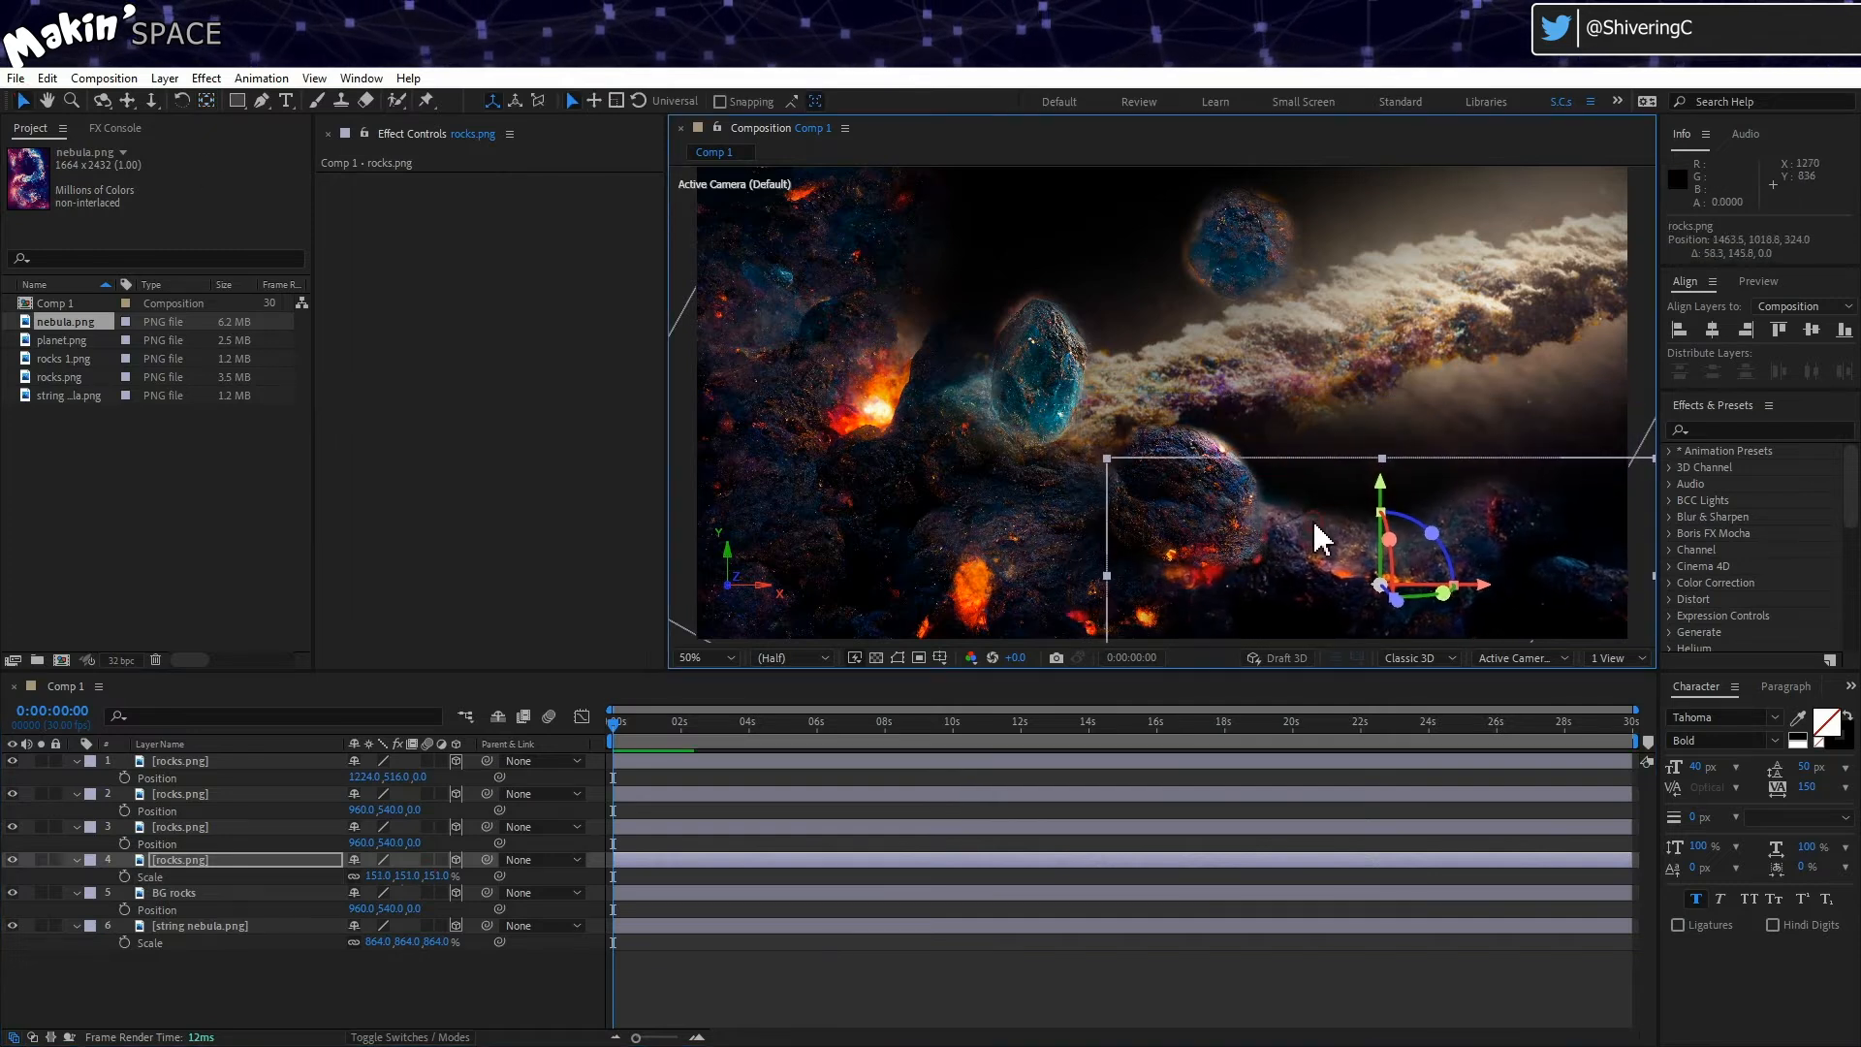
Step: Try a Y rotation of -12 degrees on the ridge layer and reset it to 0 degrees
key("r")
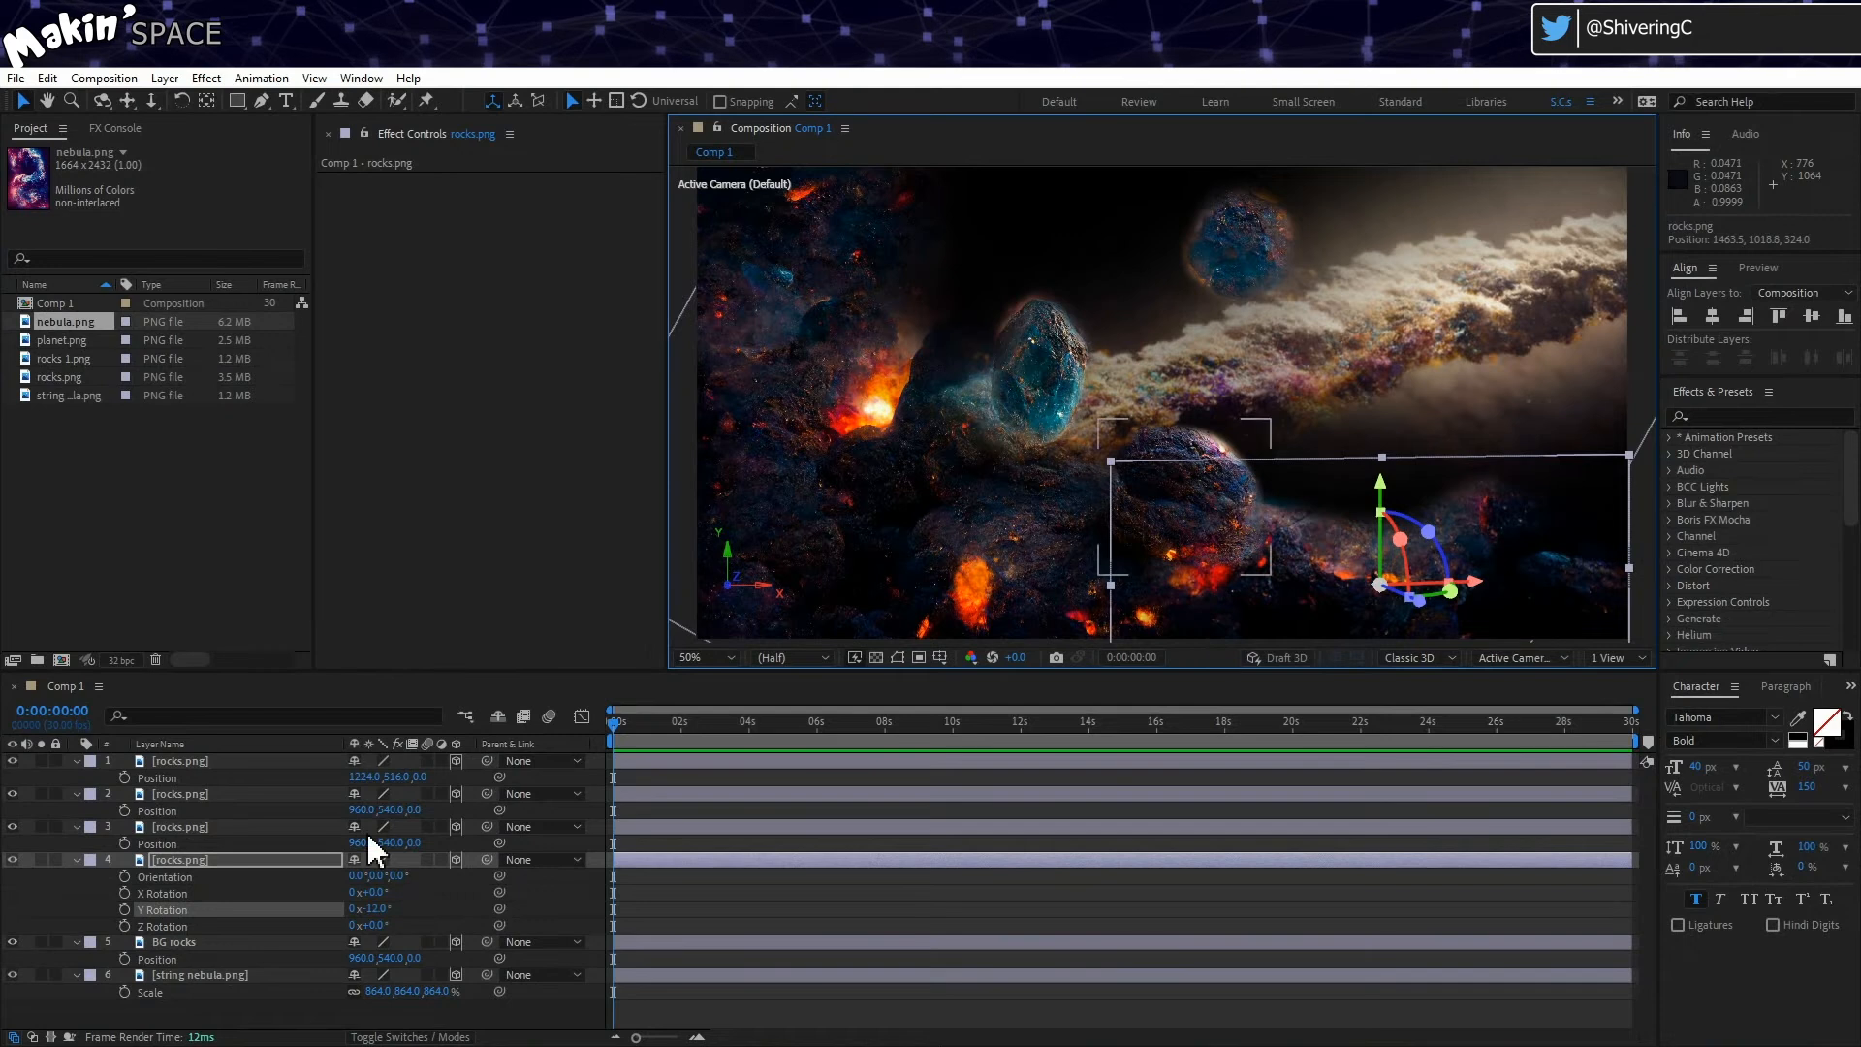
left_click(378, 909)
type("0")
key("Return")
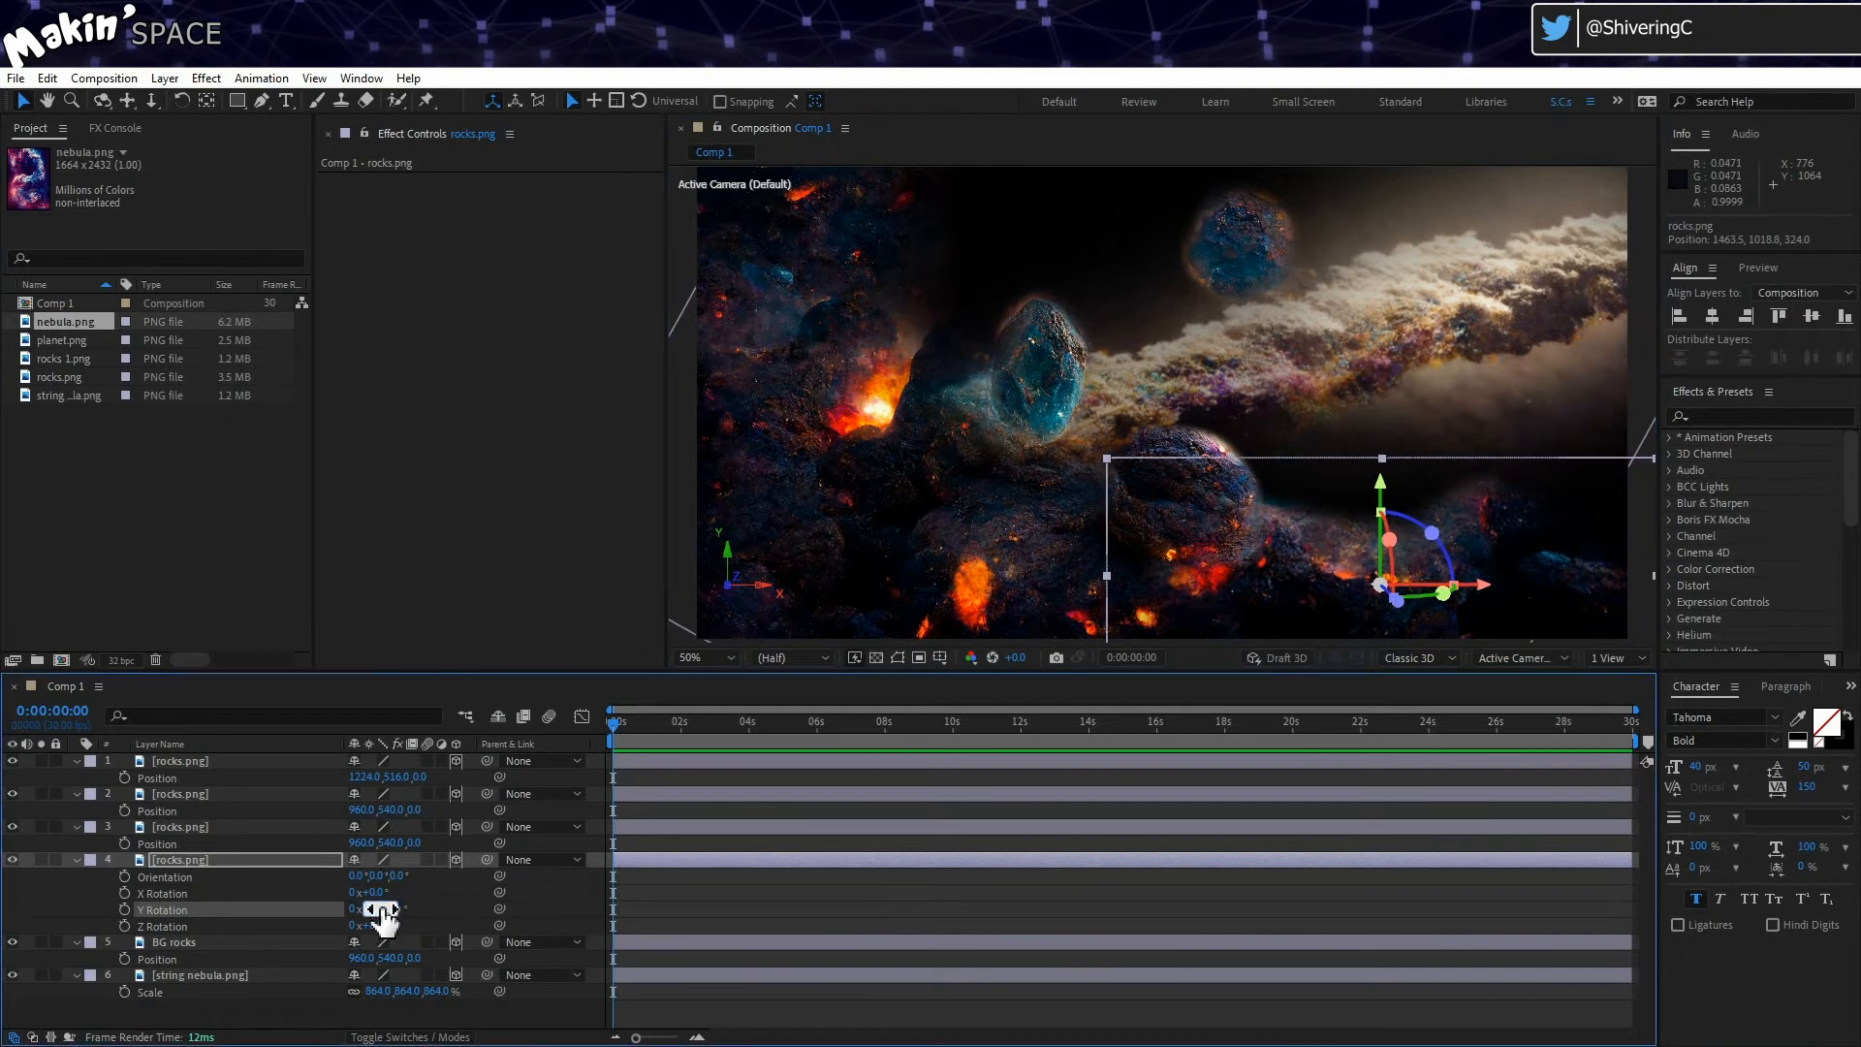
Step: Set the ridge layer's Z rotation to -9 degrees and move it to about X 1522, Y 996
mouse_move(387, 892)
left_mouse_down()
mouse_move(365, 896)
mouse_move(373, 926)
left_mouse_up()
key("ctrl+z")
left_click_drag(1252, 590, 1285, 586)
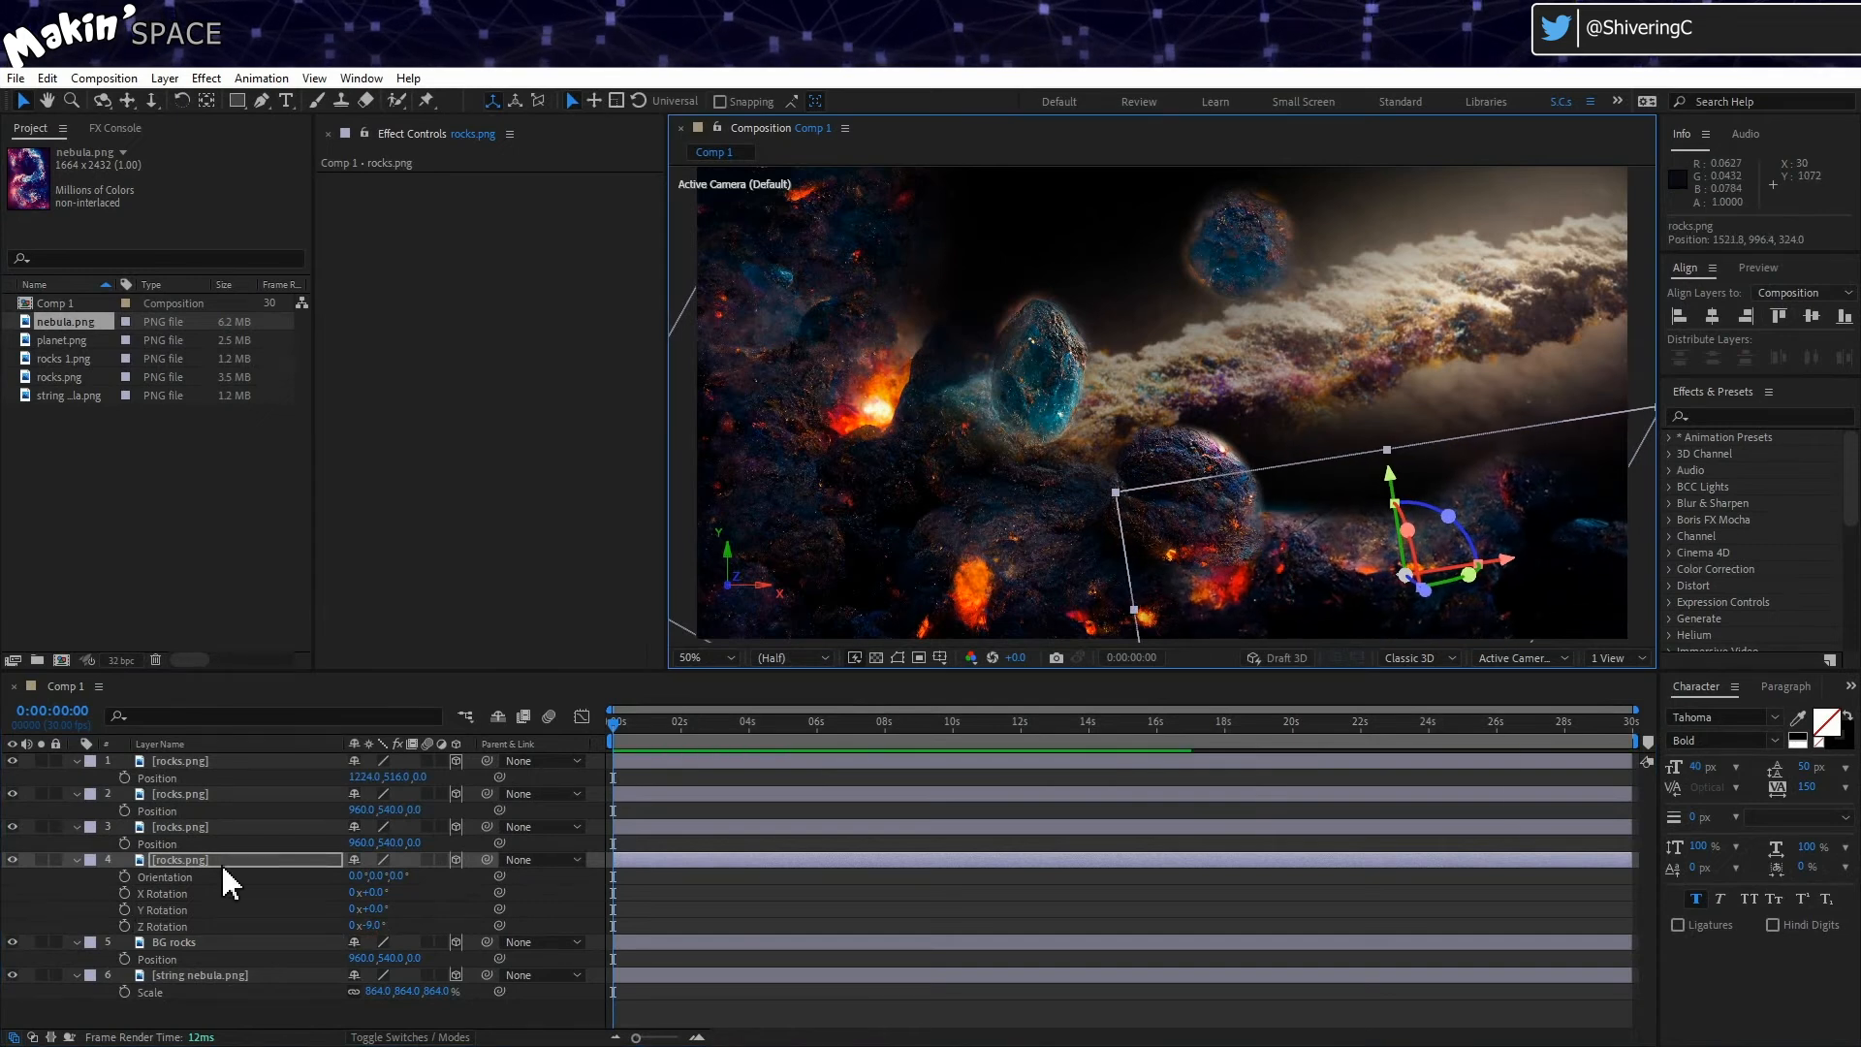
Step: Collapse and lock the ridge, BG rocks and string nebula layers
left_click(76, 860)
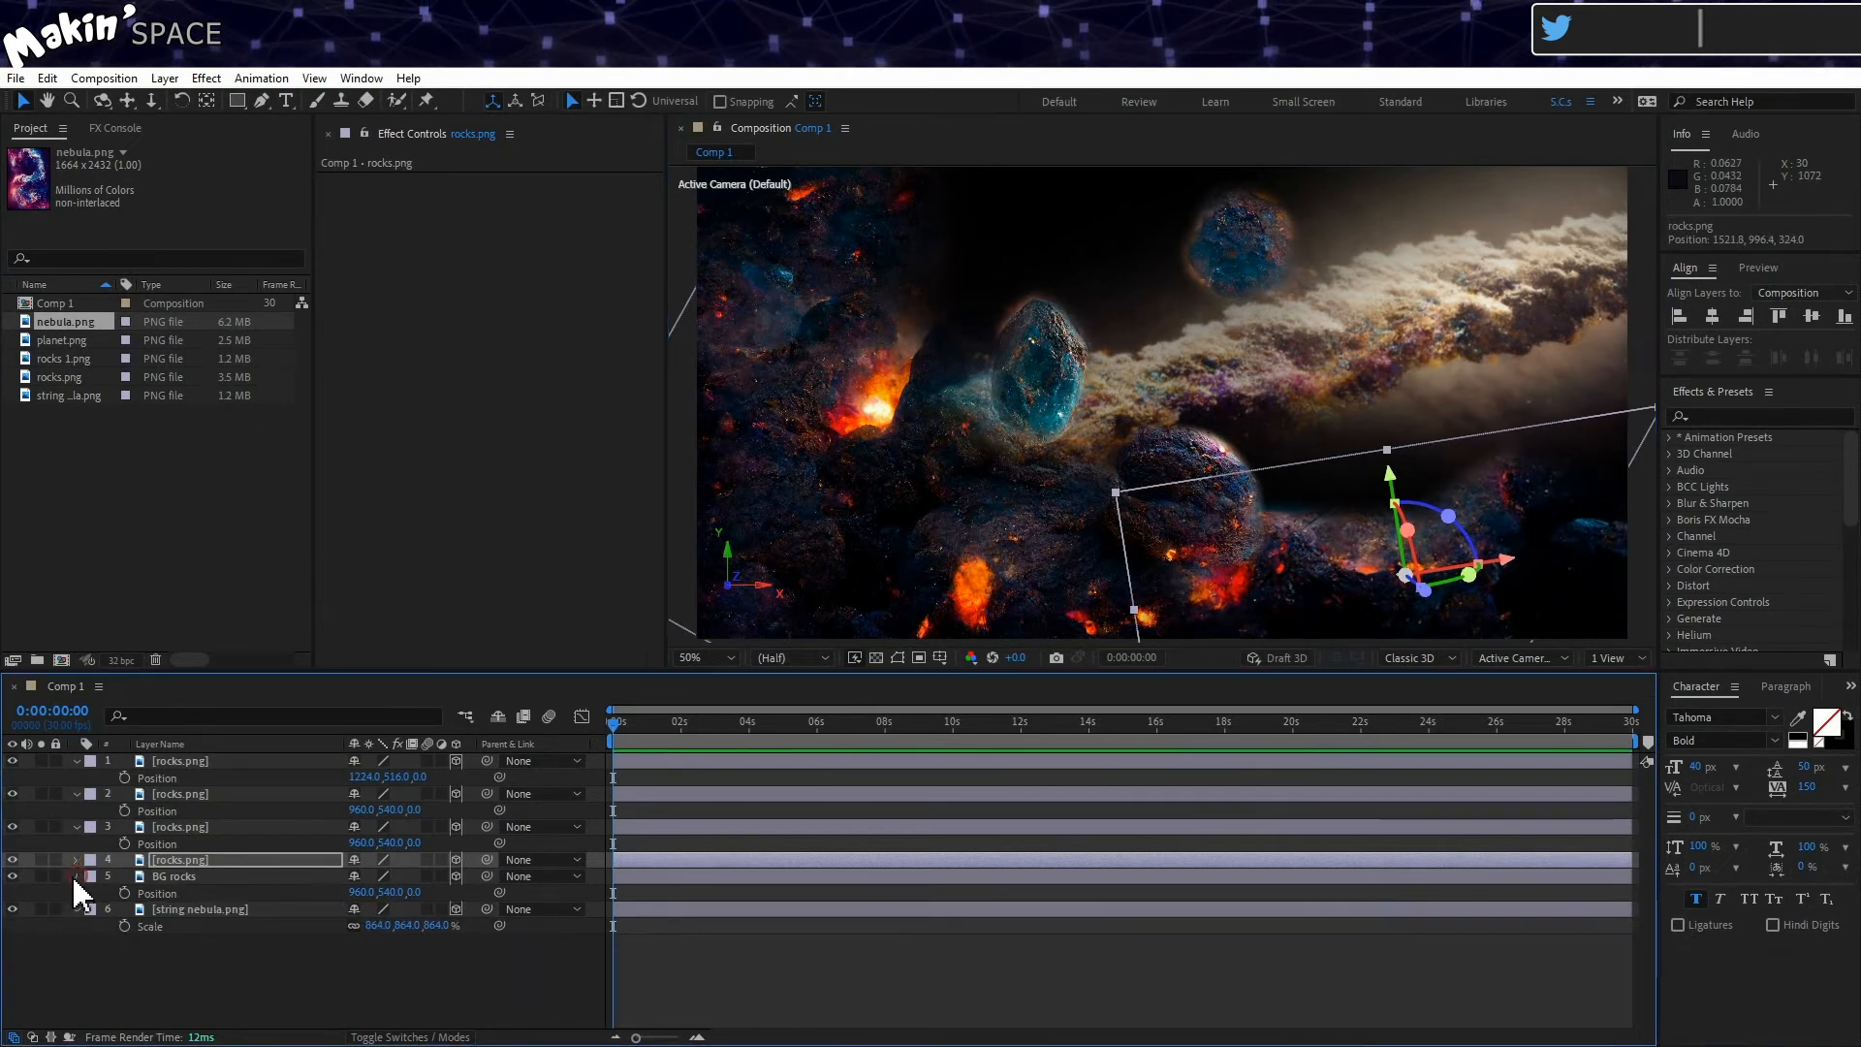
left_click(76, 876)
left_click(55, 859)
left_click(55, 876)
left_click(55, 892)
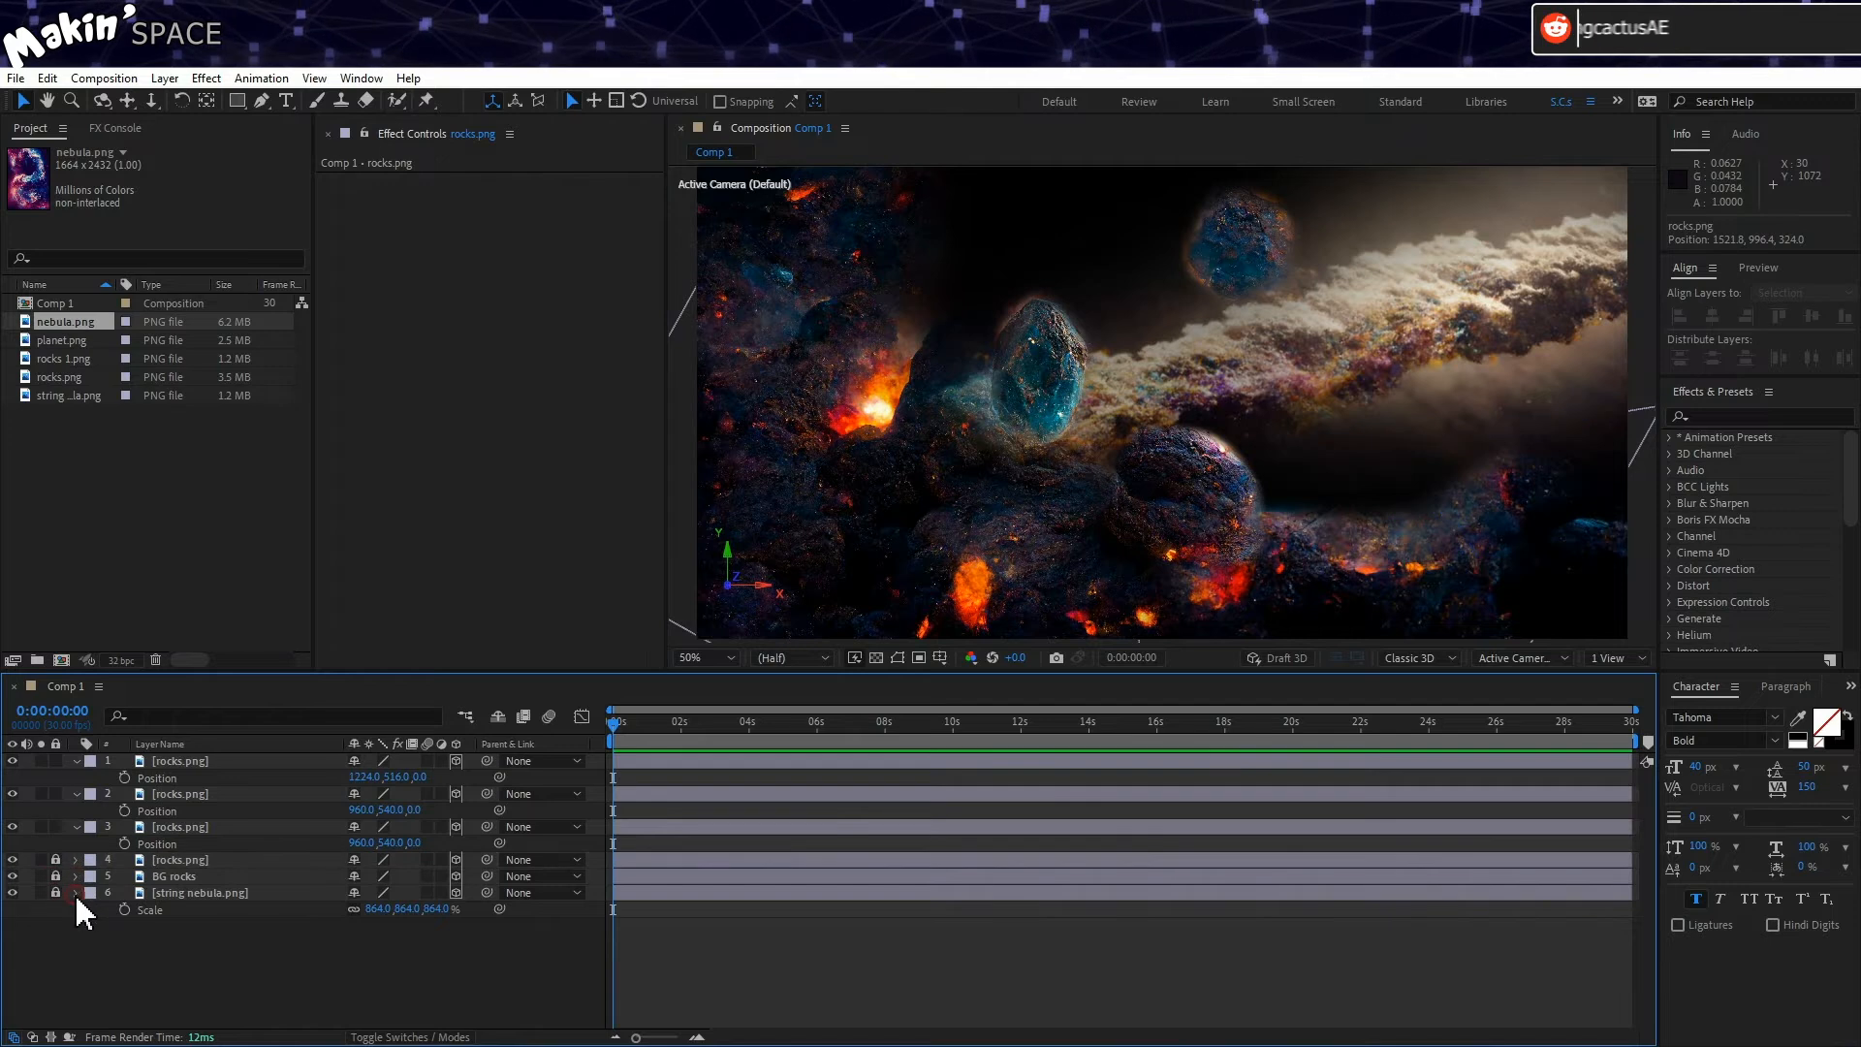
left_click(76, 893)
Step: Move the boulder layer to about X 956, Y 576 and set a Position keyframe at 0 seconds
left_click(193, 830)
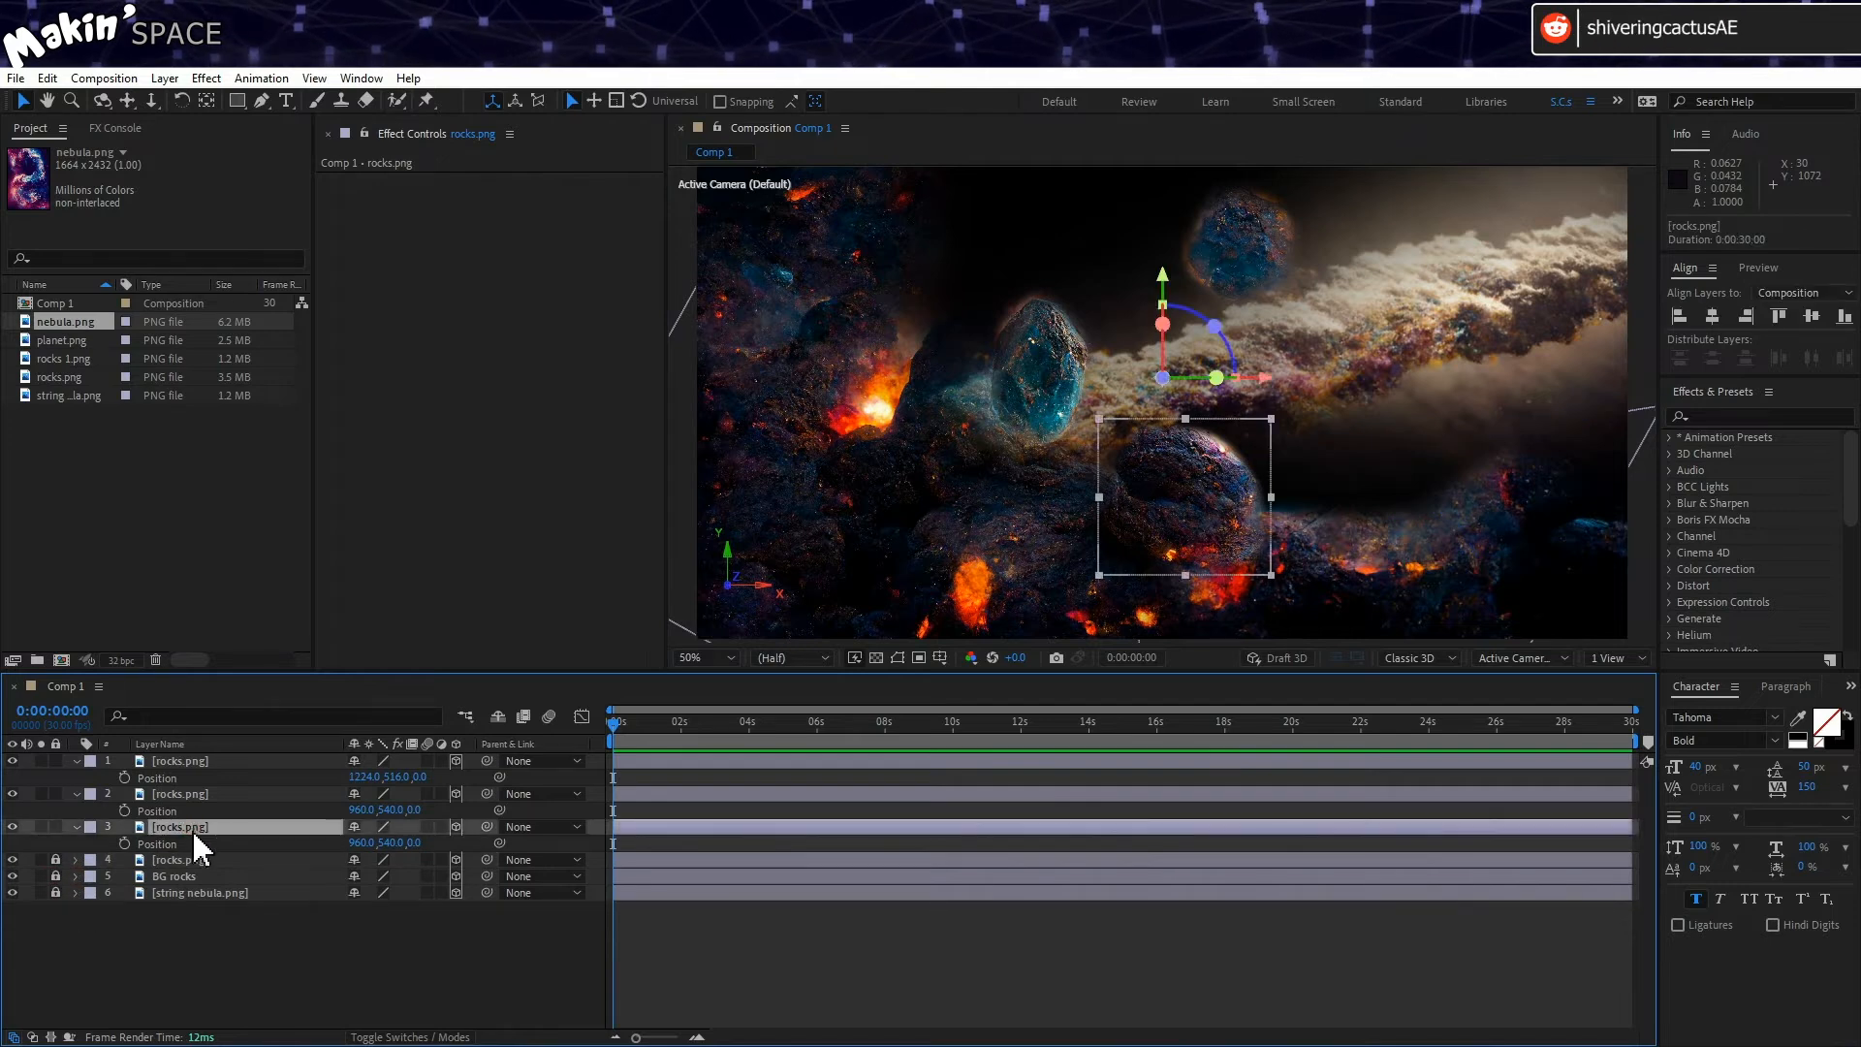
left_click_drag(1194, 525, 1235, 540)
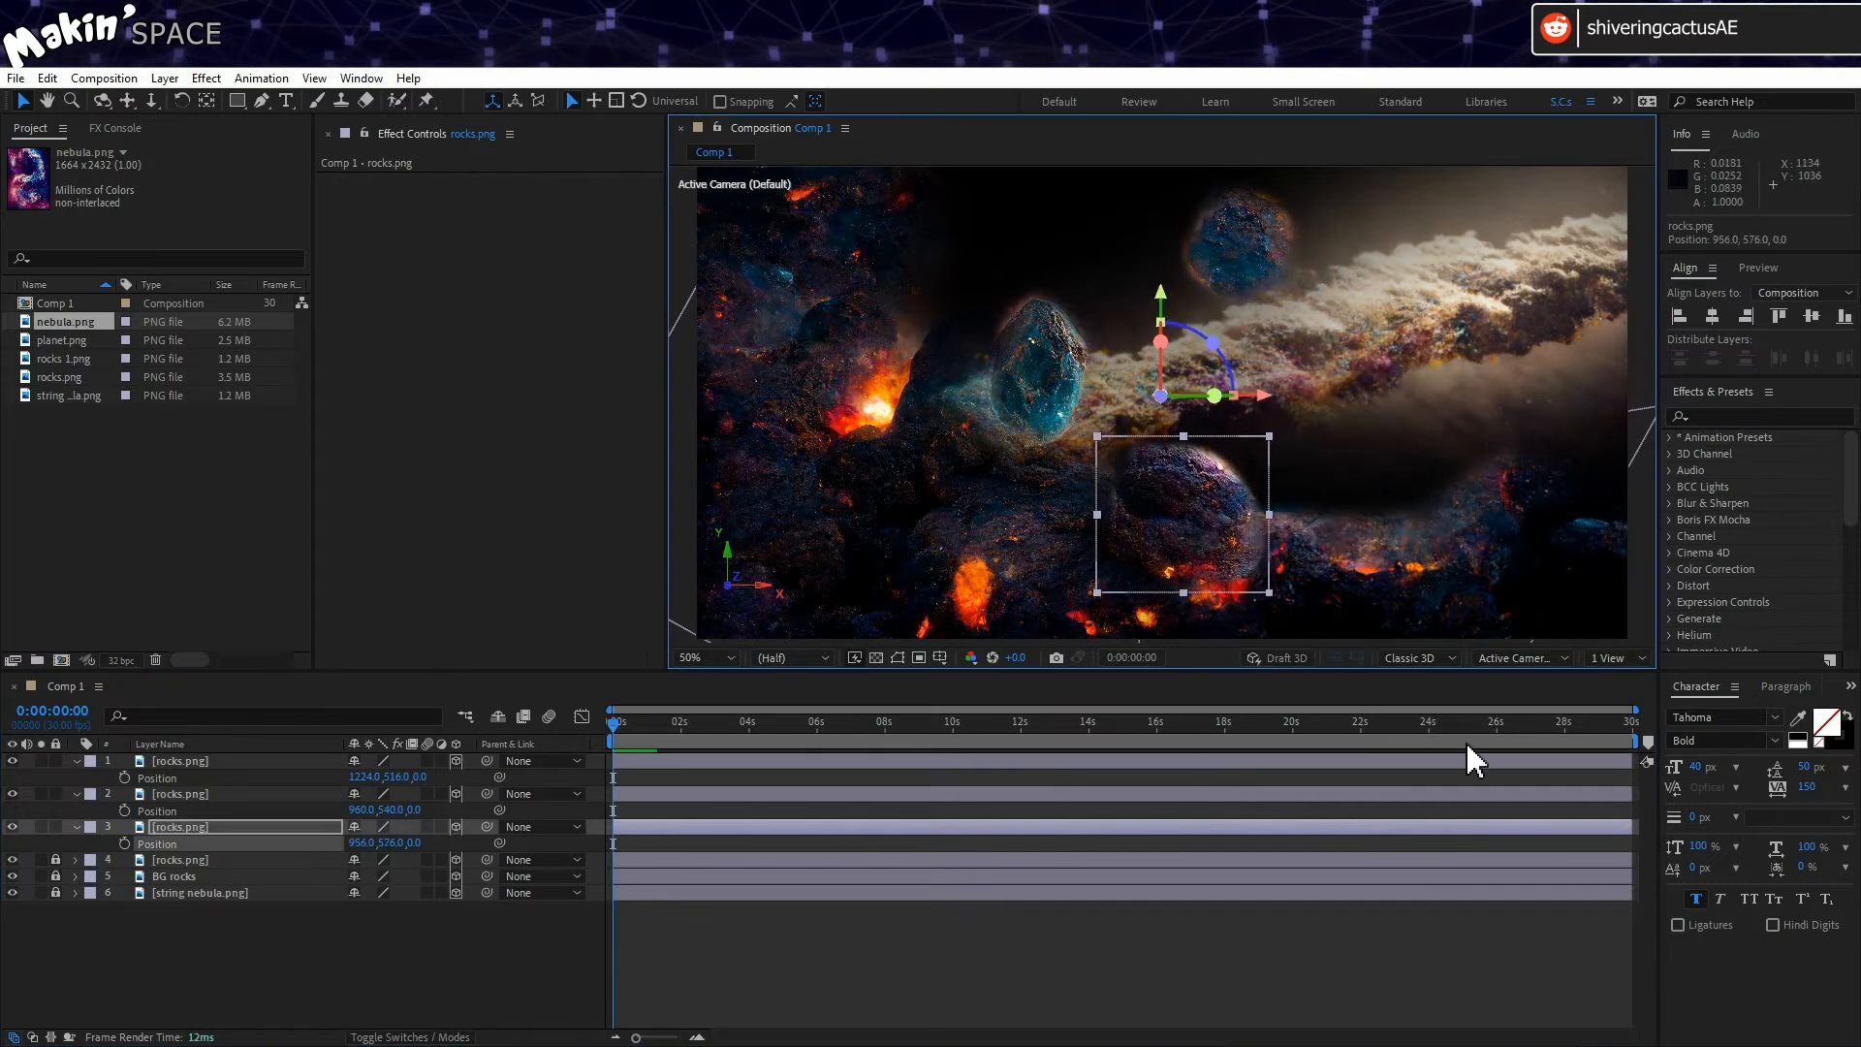
left_click(270, 835)
key("p")
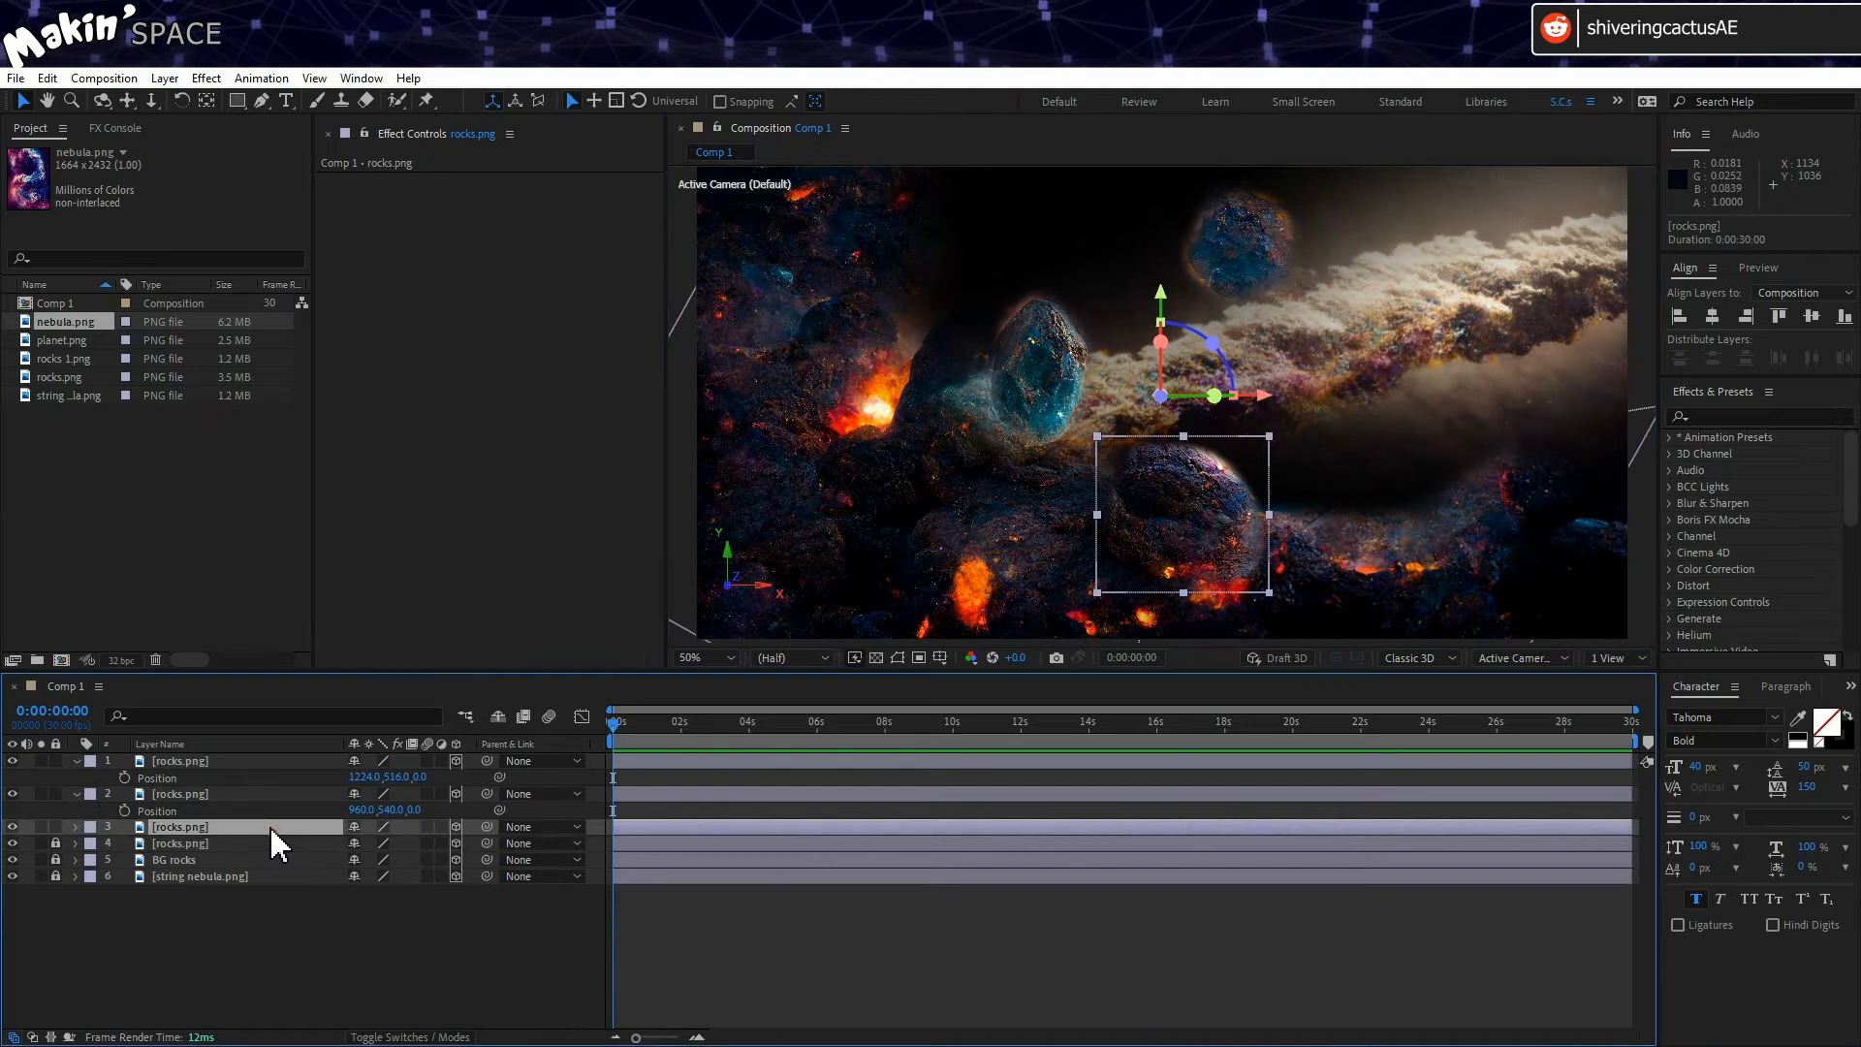
key("p")
left_click(124, 842)
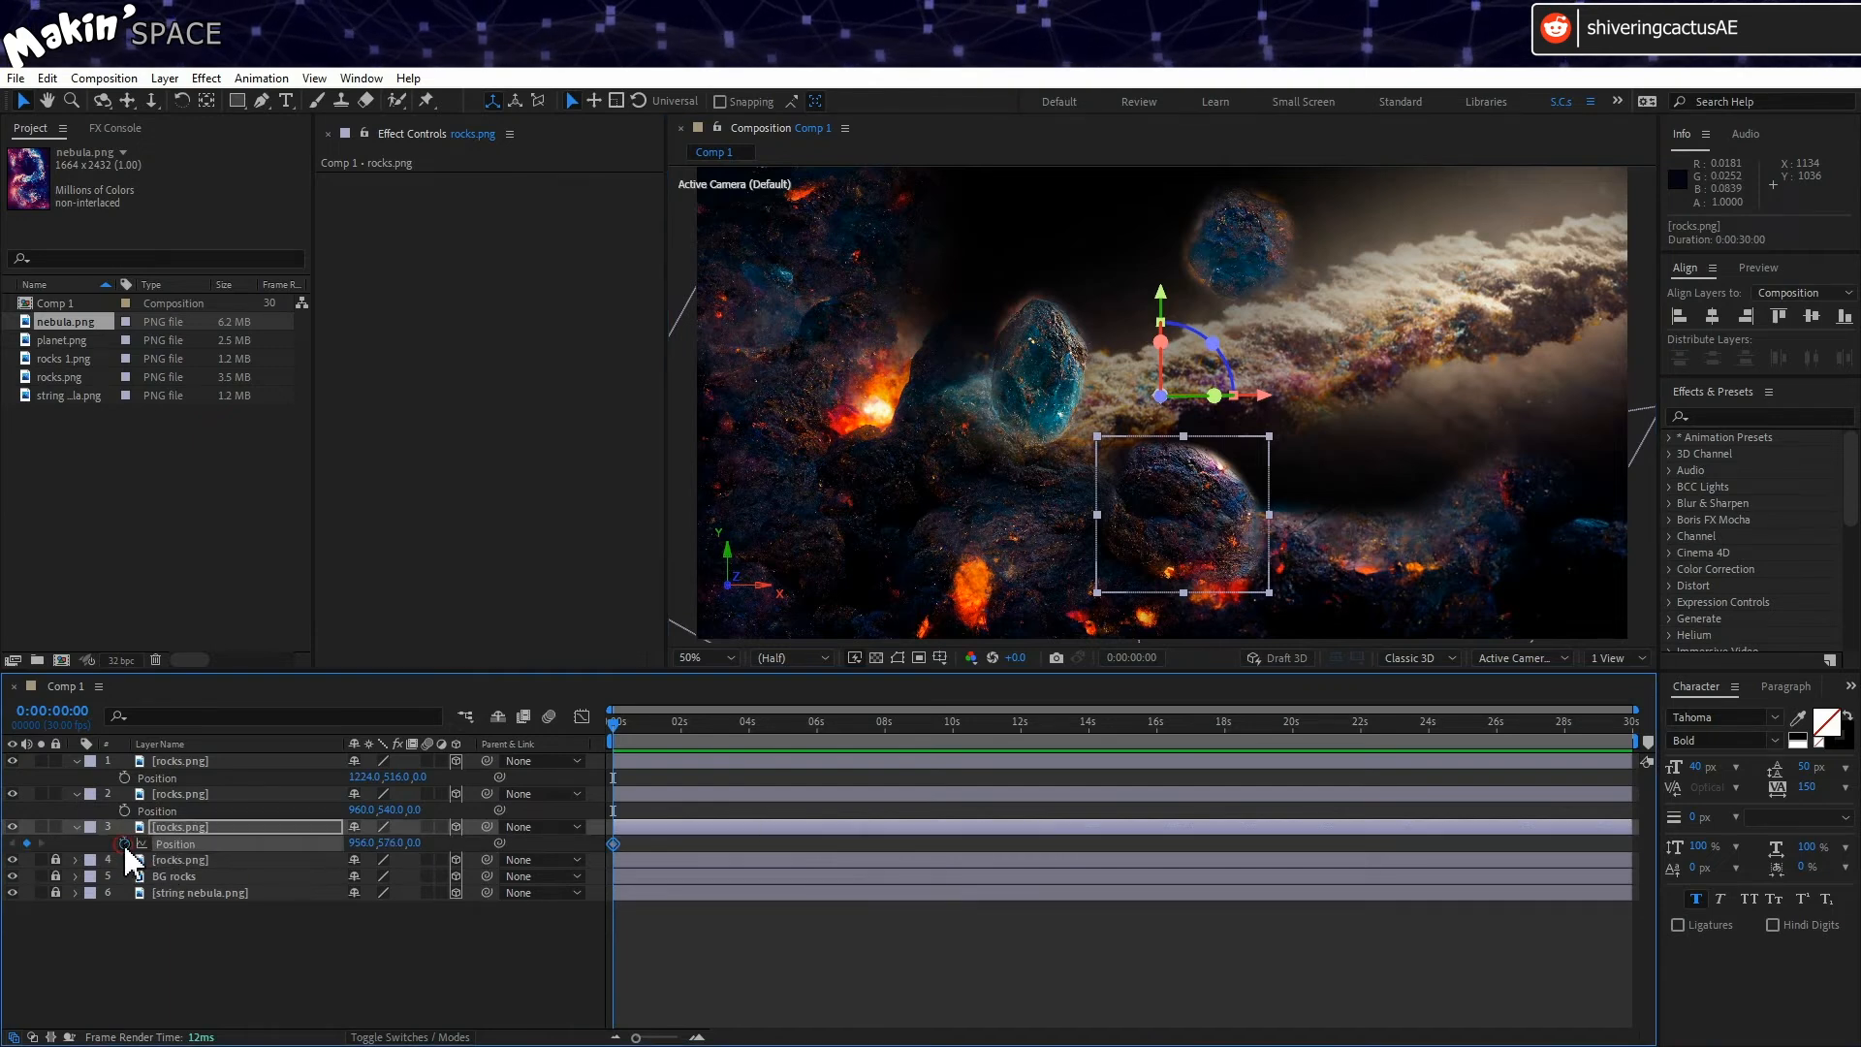
Step: Move the current time to 0:00:10:00 and set the composition's duration to 10 seconds
left_click_drag(947, 759, 952, 761)
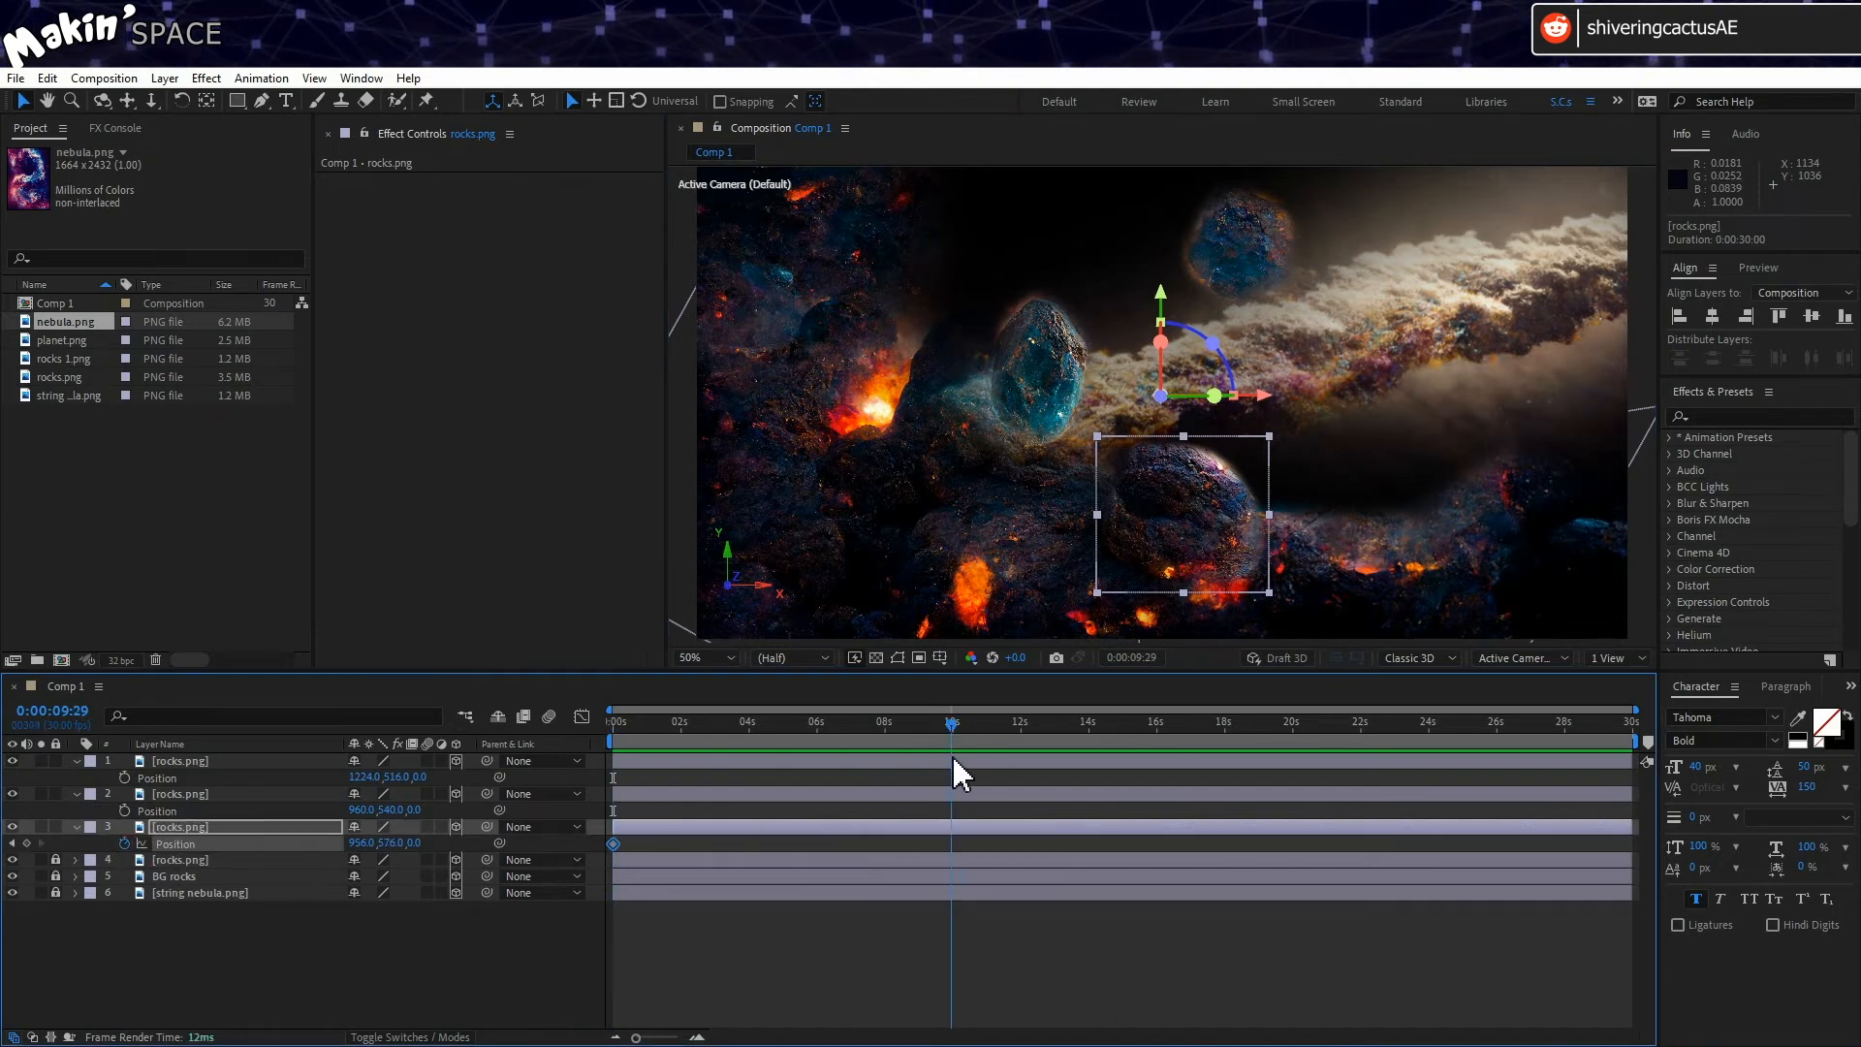
left_click(1131, 657)
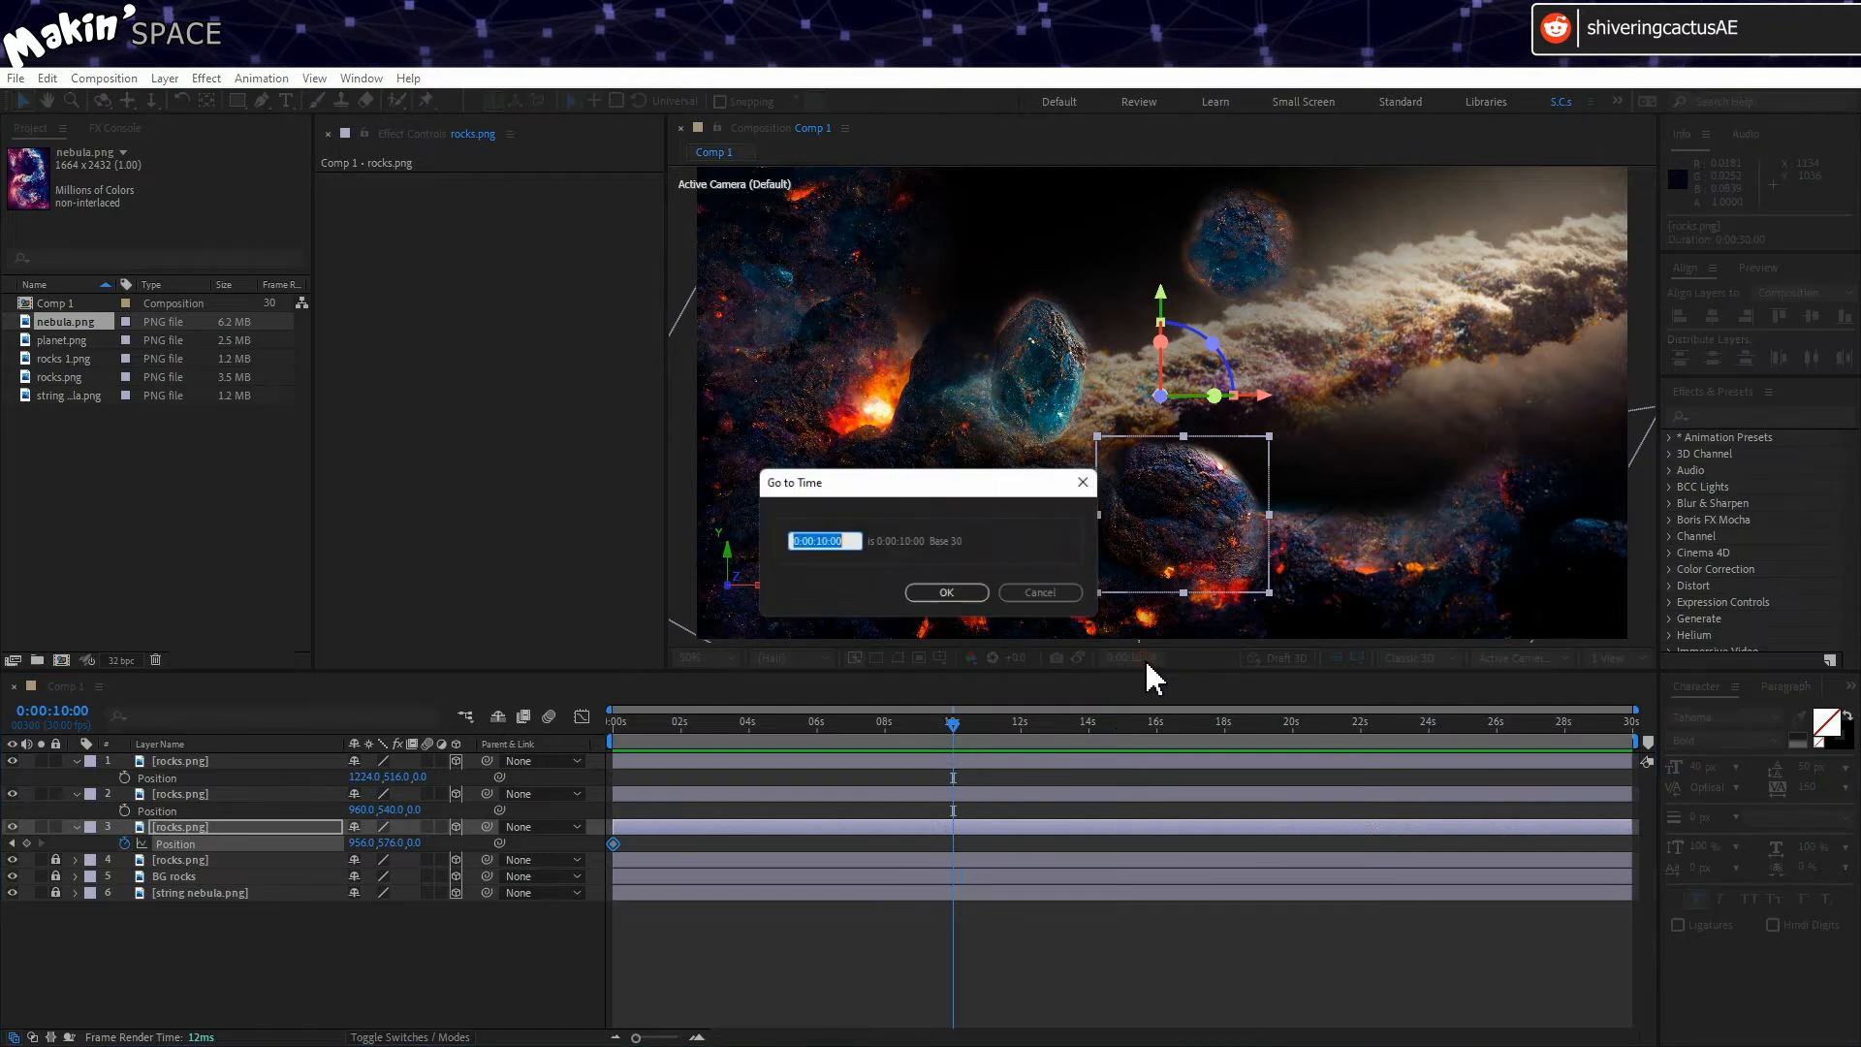
left_click(954, 595)
left_click(104, 77)
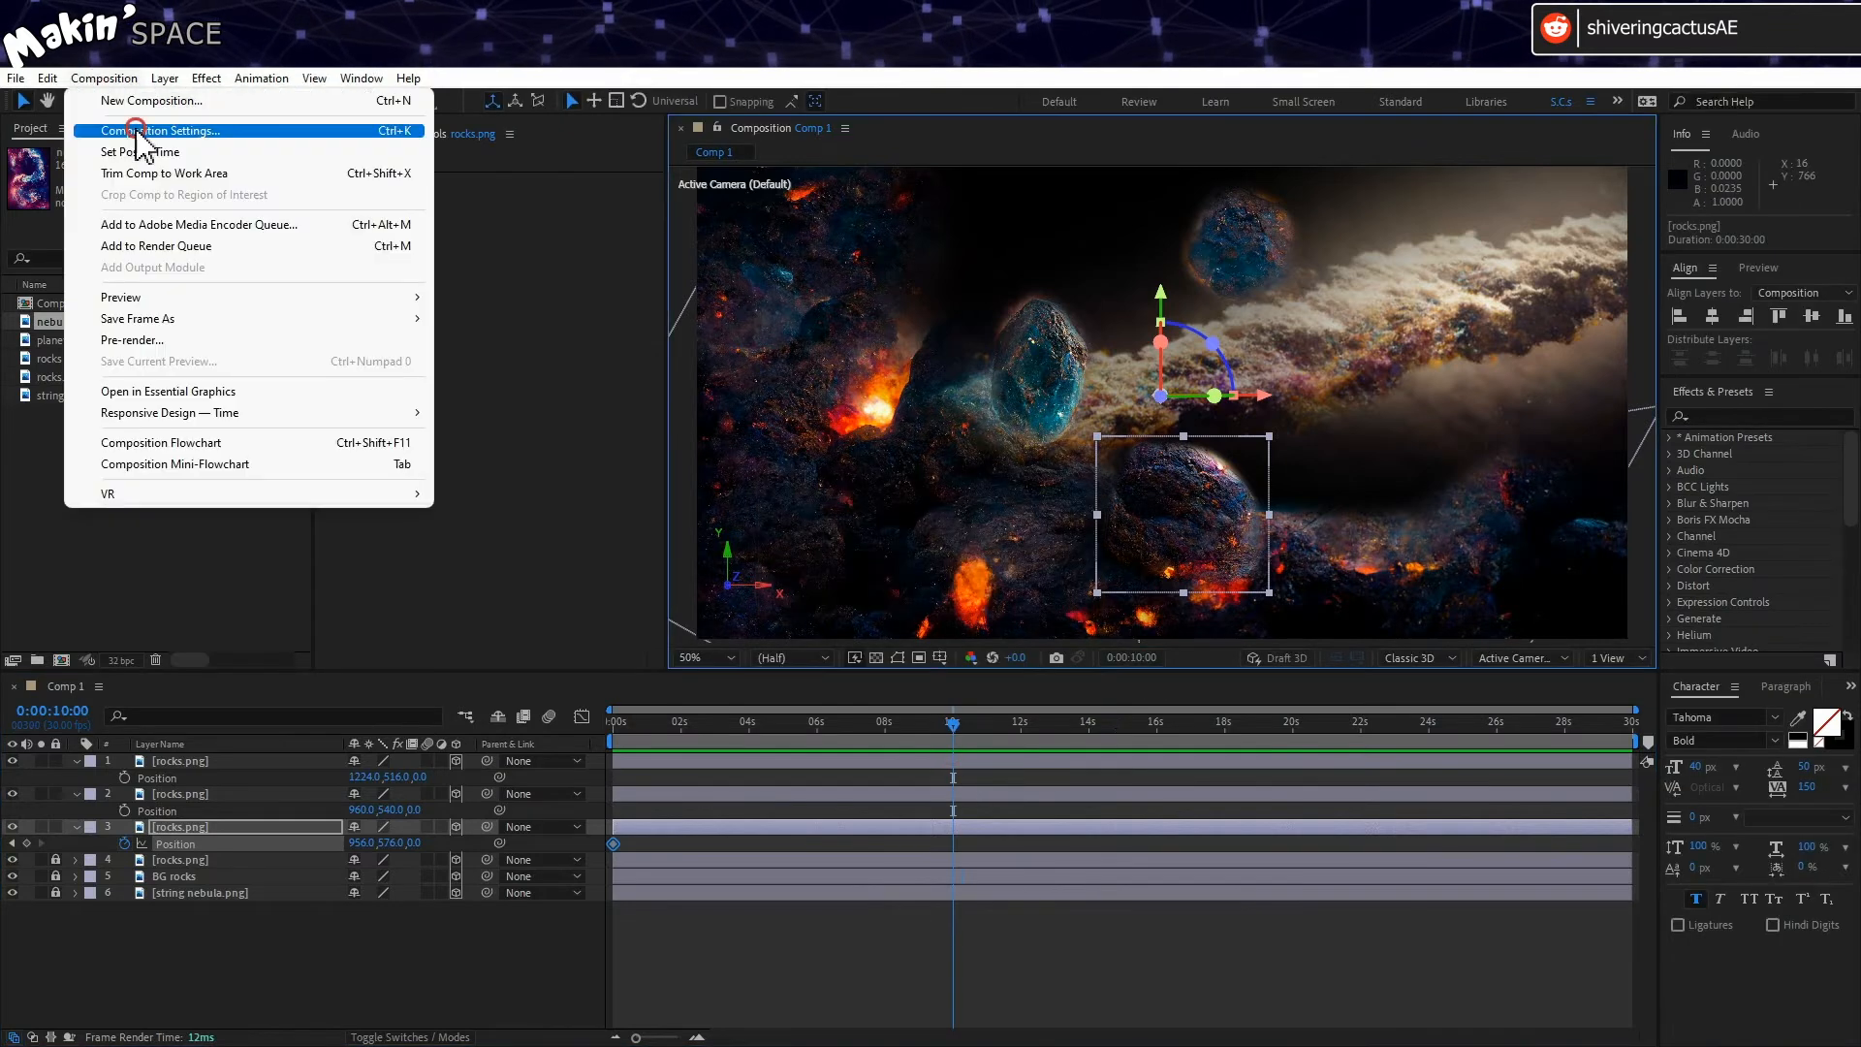
left_click(121, 119)
left_click(837, 629)
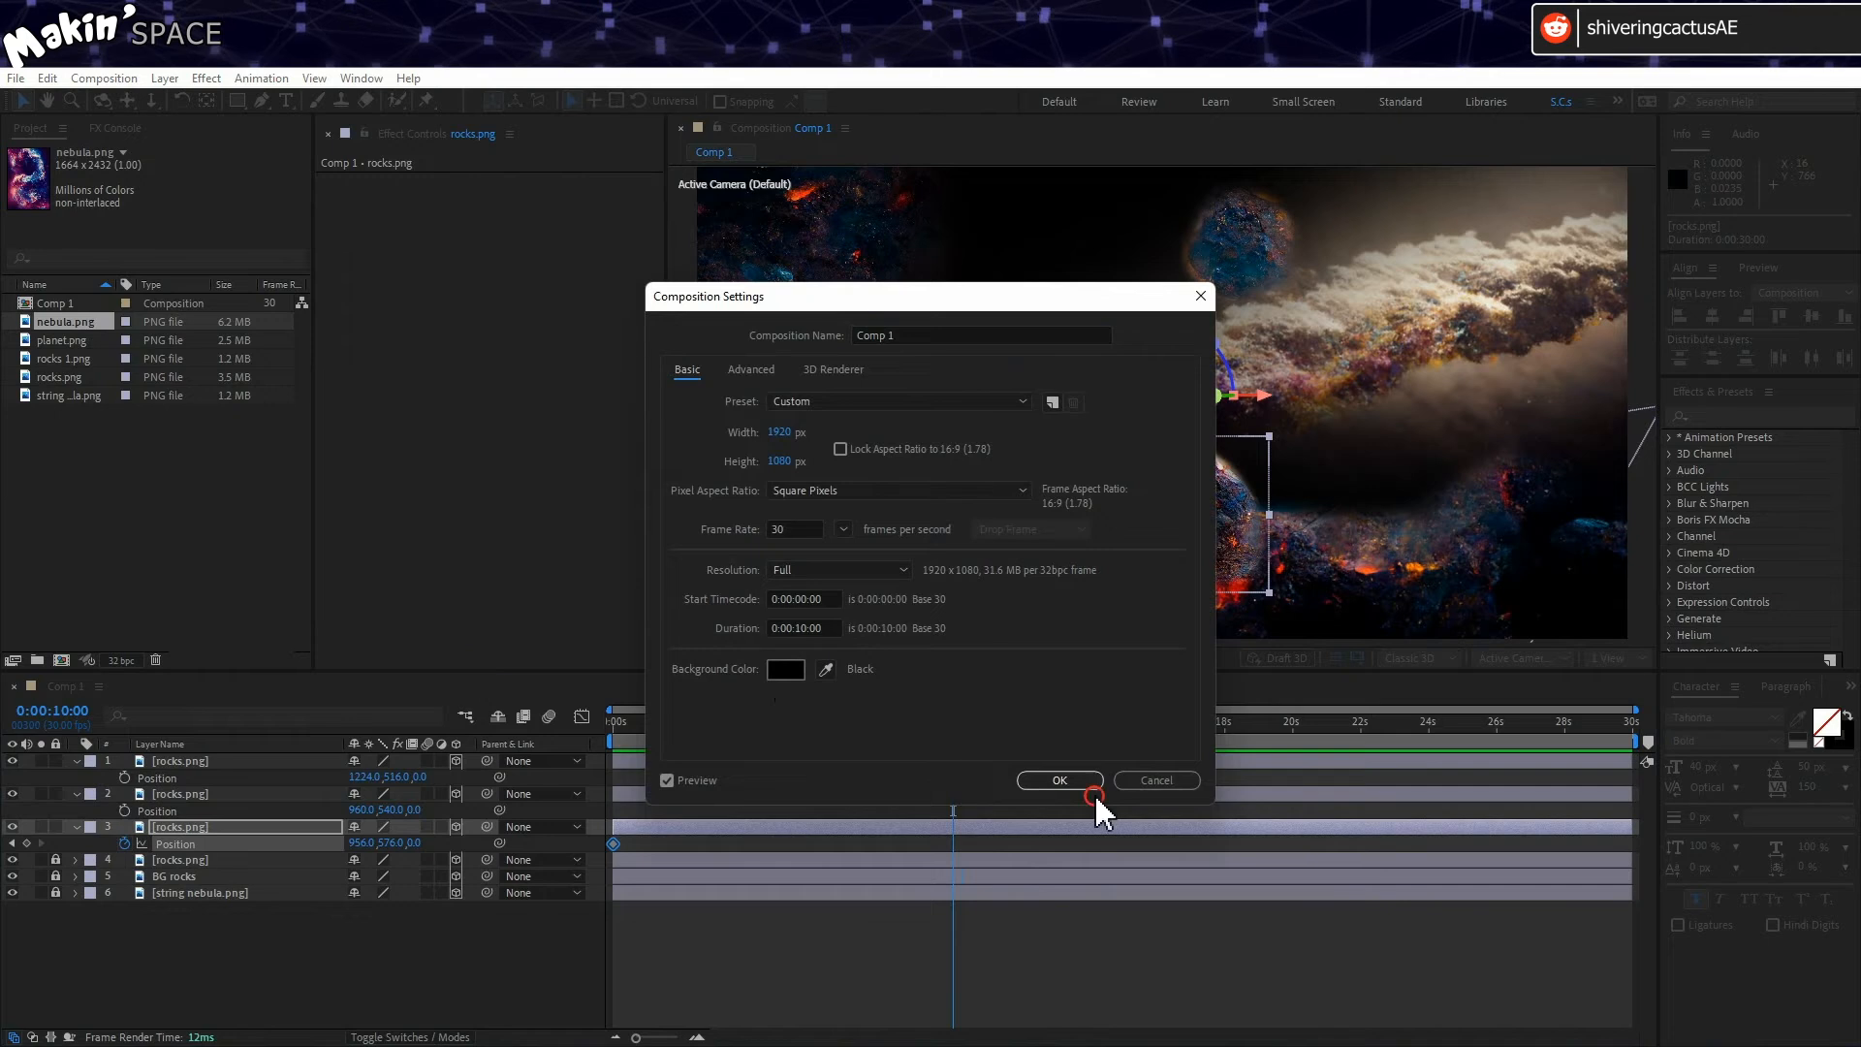
left_click(1093, 787)
Step: Add a Position keyframe for the boulder at 10 seconds and a Z Rotation keyframe at 0 seconds
left_click(26, 843)
left_click(11, 843)
left_click(235, 824)
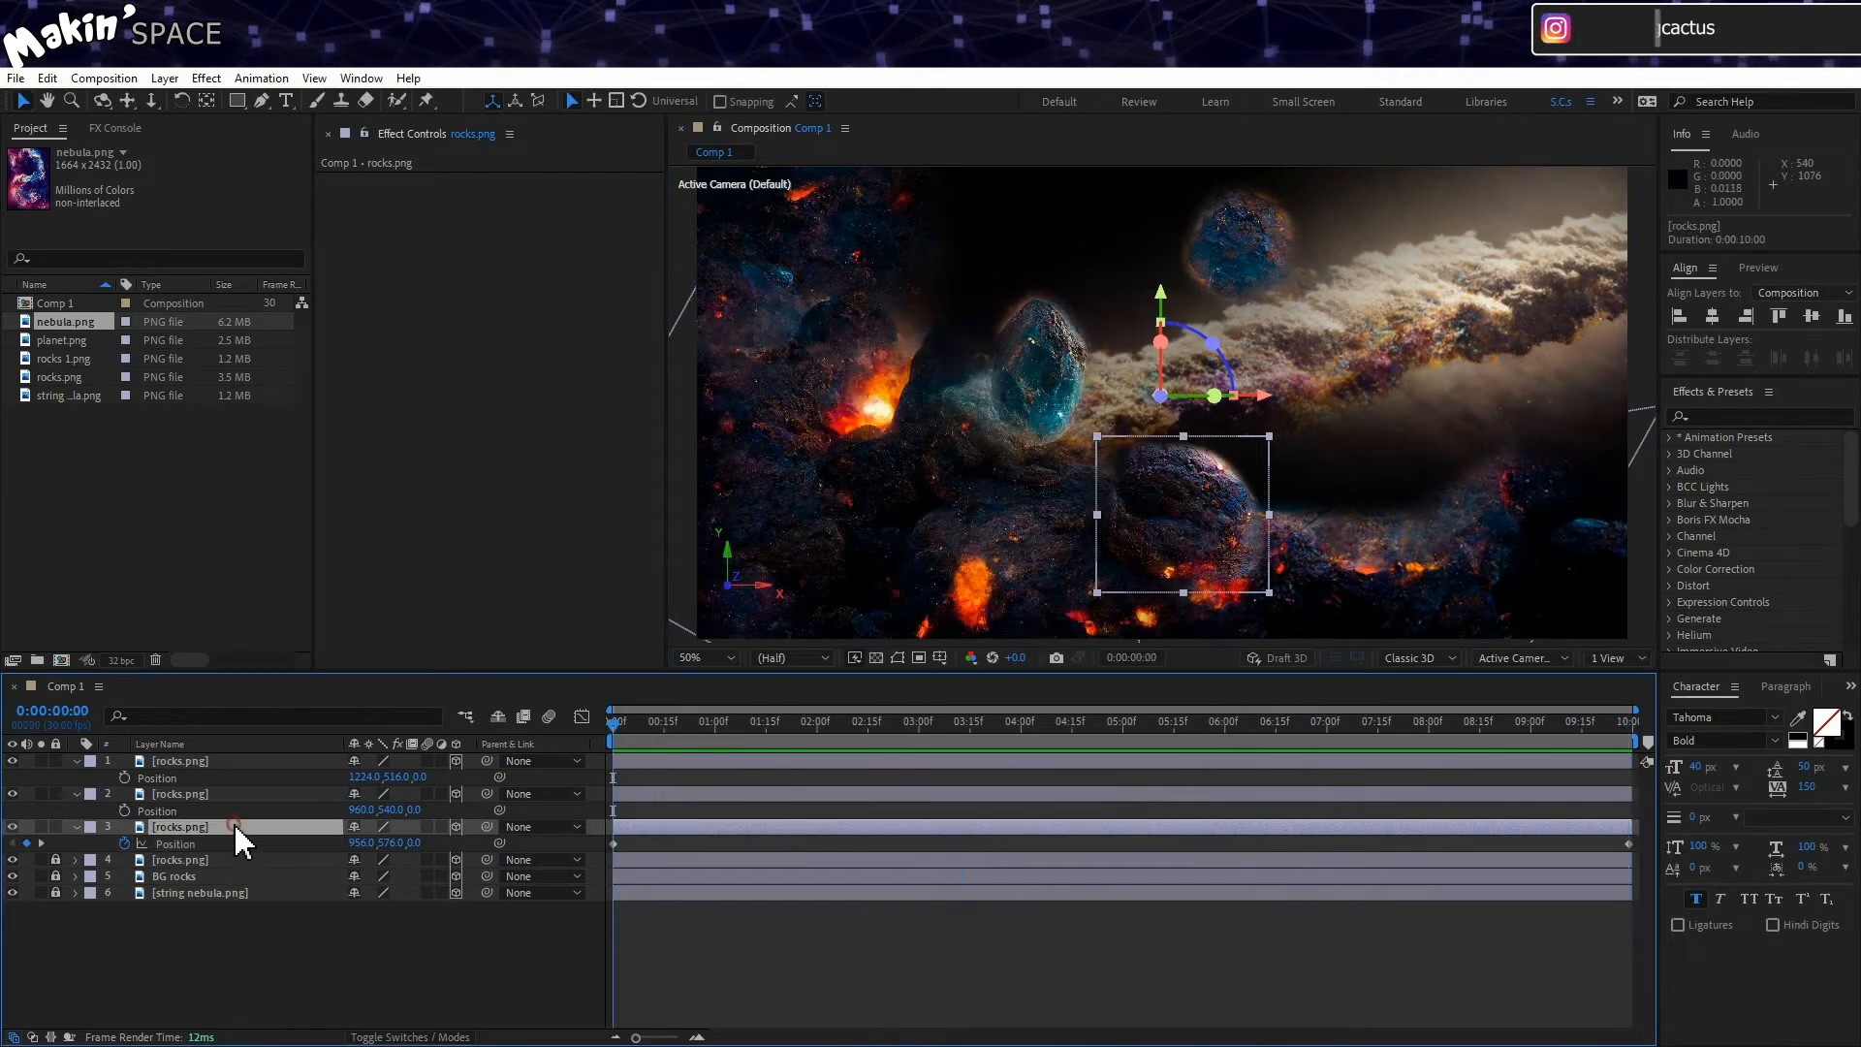
key("r")
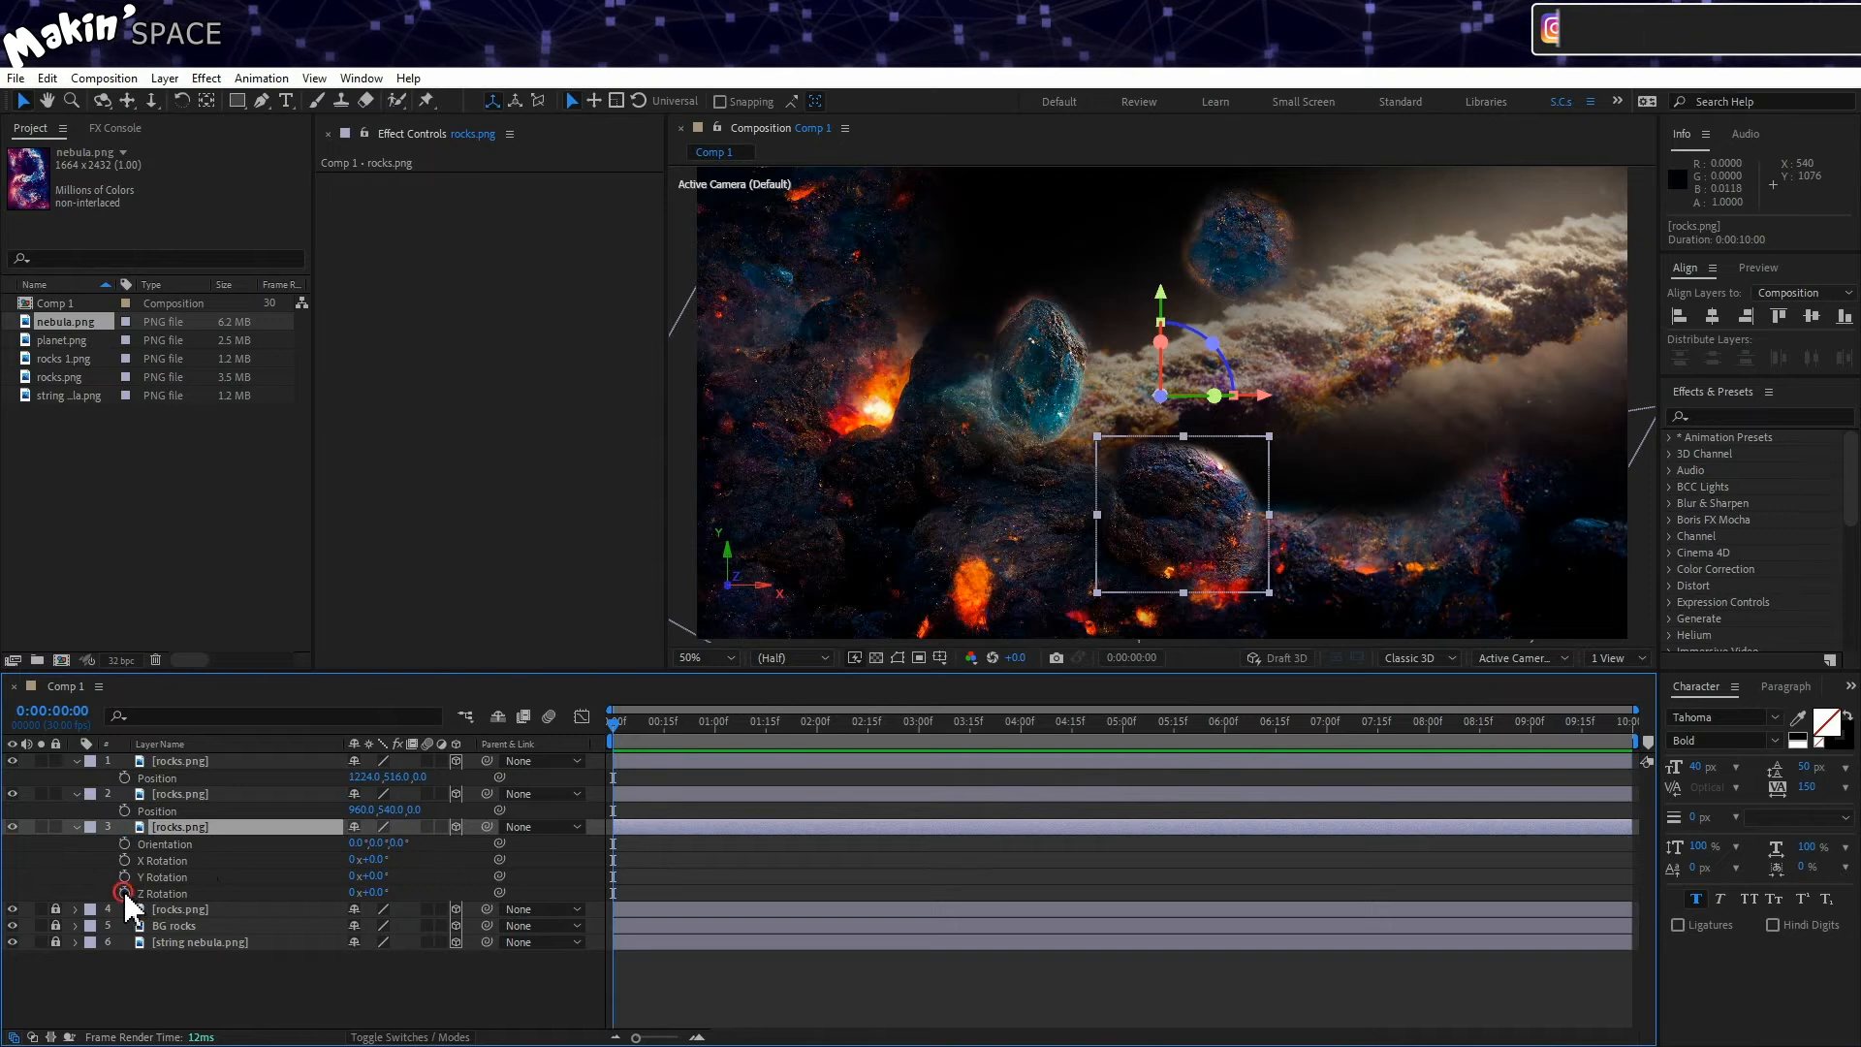
left_click(124, 892)
Step: Reveal the boulder's keyframed properties and remove its Position keyframes
key("u")
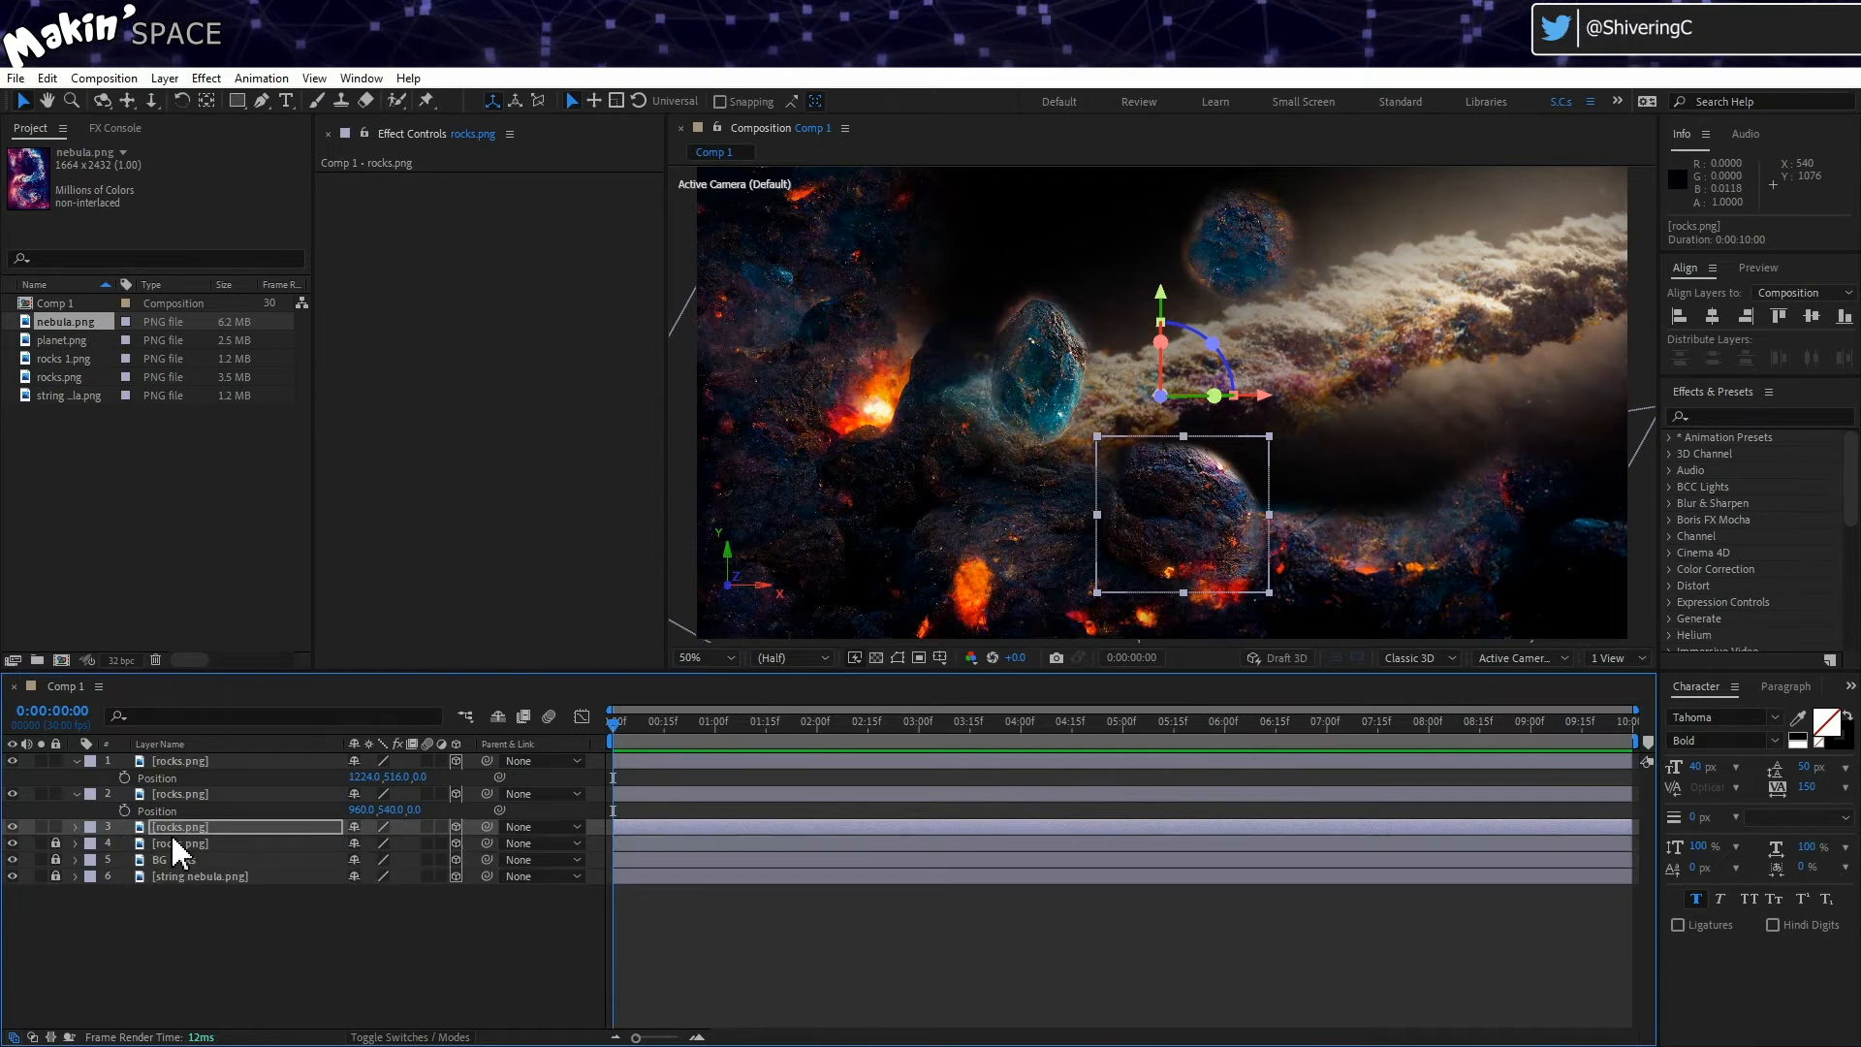
key("u")
left_click(126, 843)
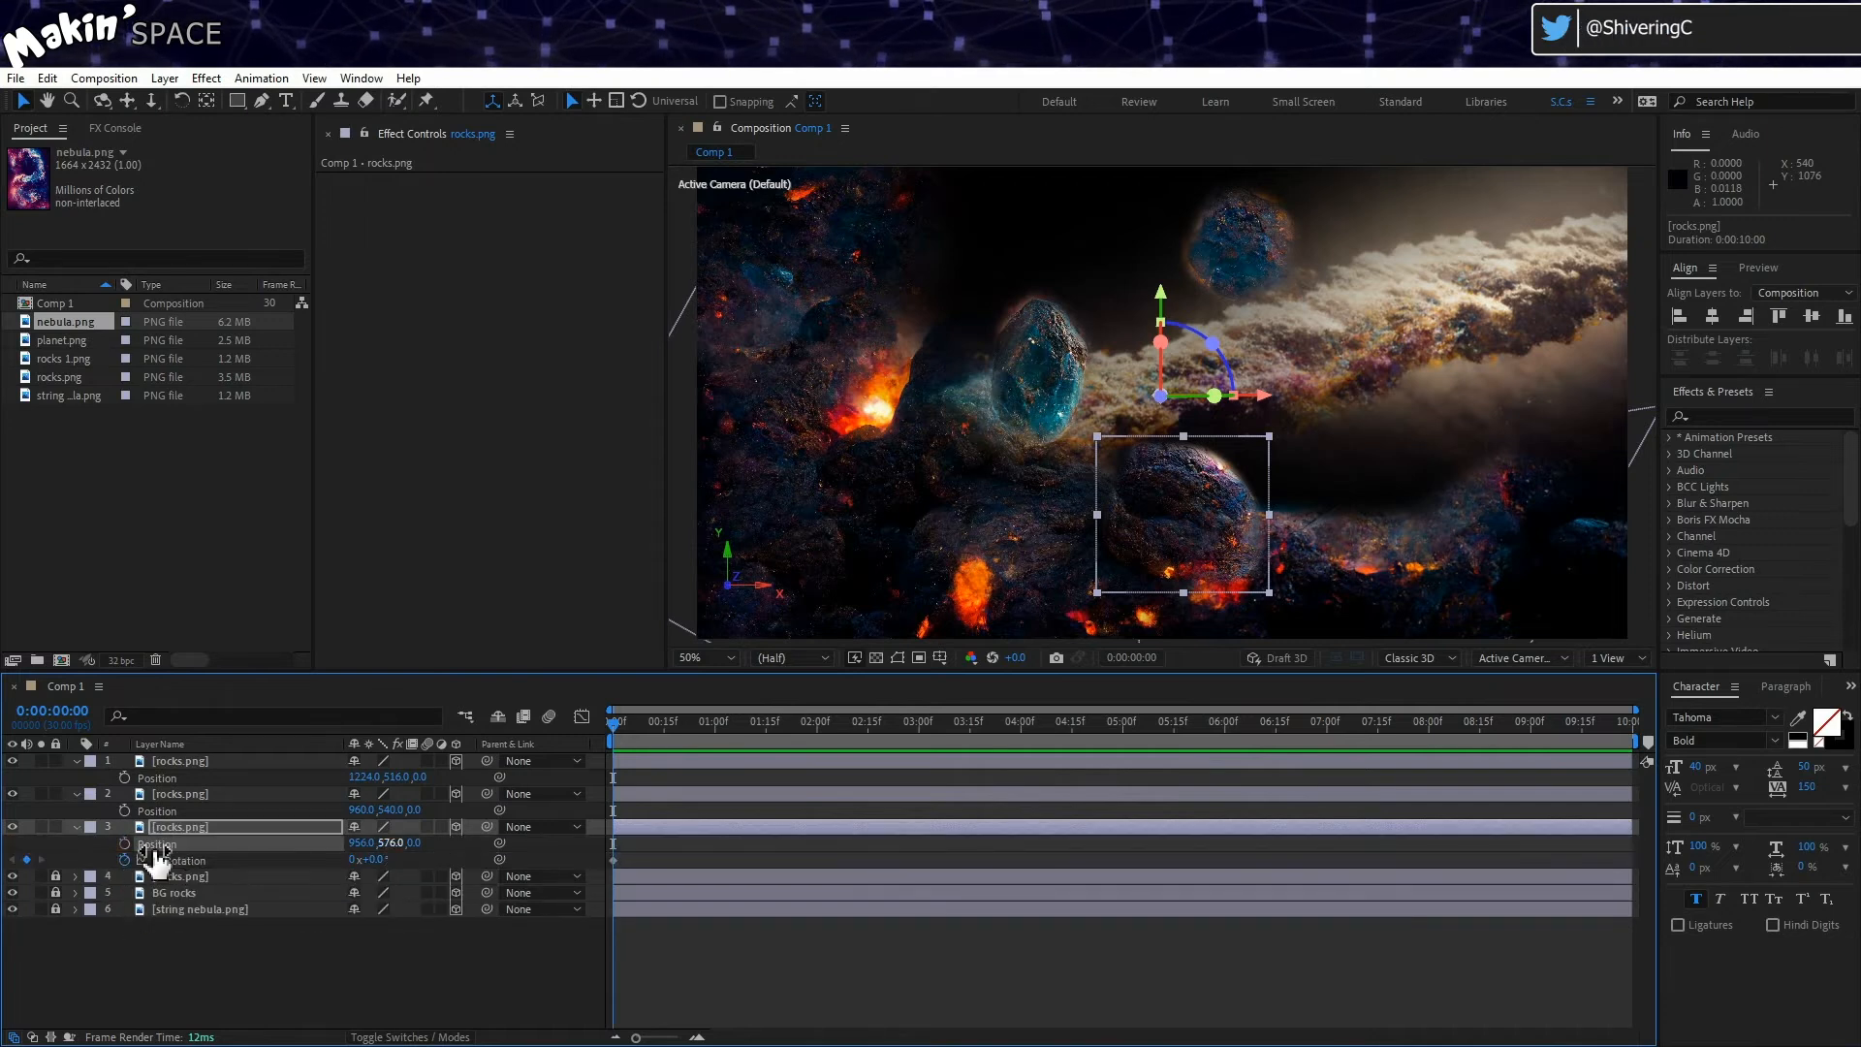
Step: Set the boulder layer's Z position to -500 and scale it down to compensate for its larger appearance
left_click_drag(415, 846, 73, 865)
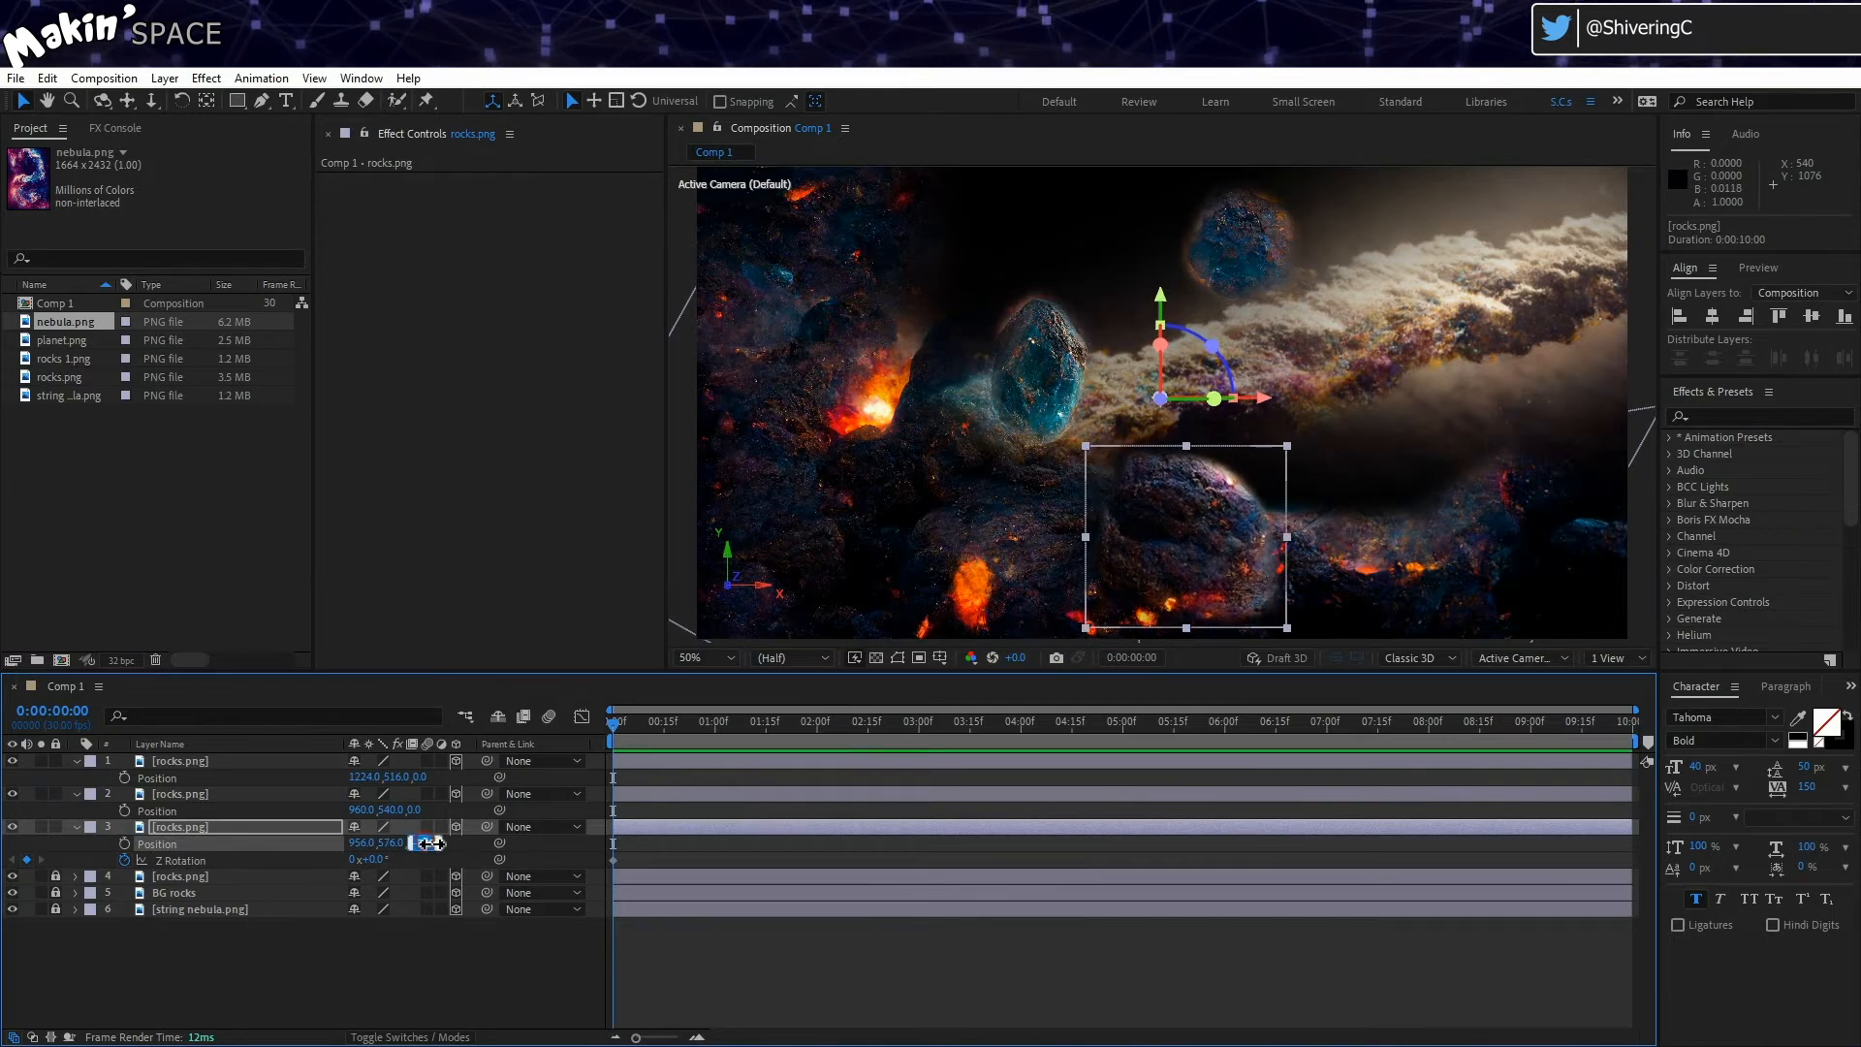
key("Return")
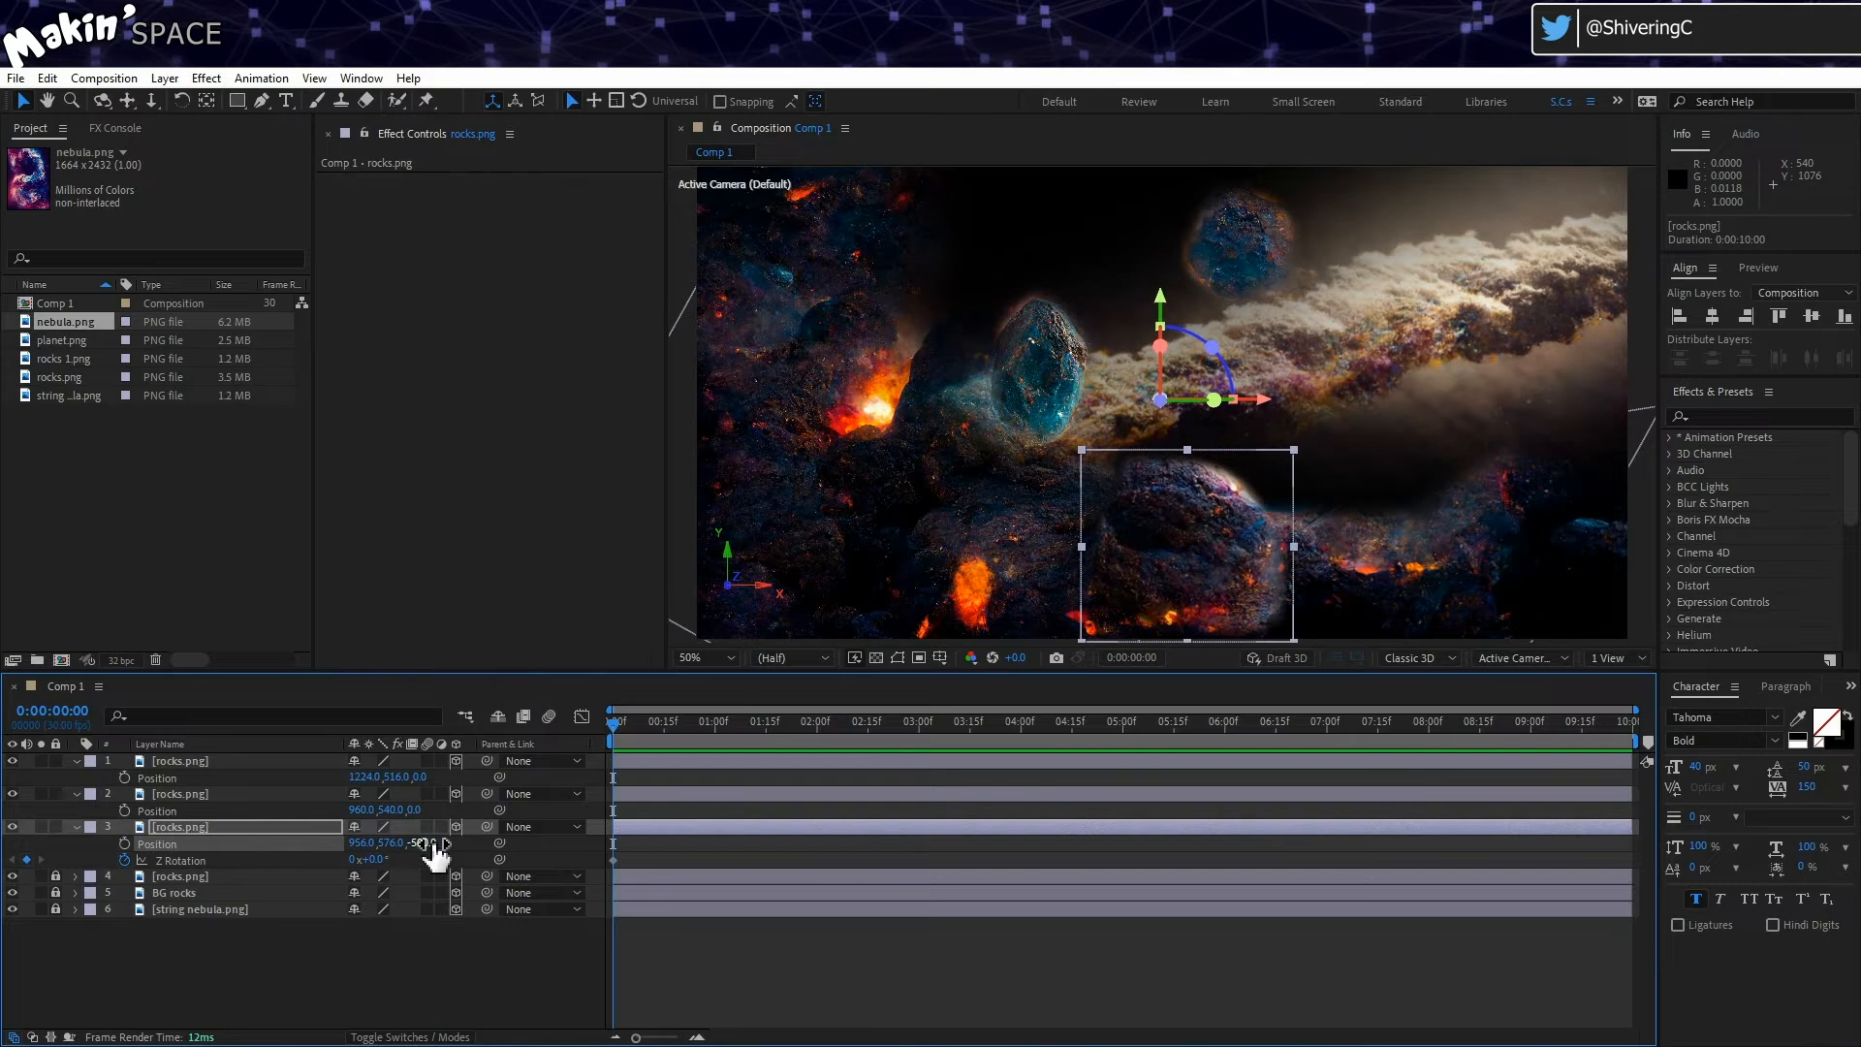
key("s")
left_click_drag(405, 852, 387, 852)
Step: Try to animate the boulder by keyframing Position at 0 seconds and moving it to about X 969, Y 501 at 0:00:09:29
left_click(260, 827)
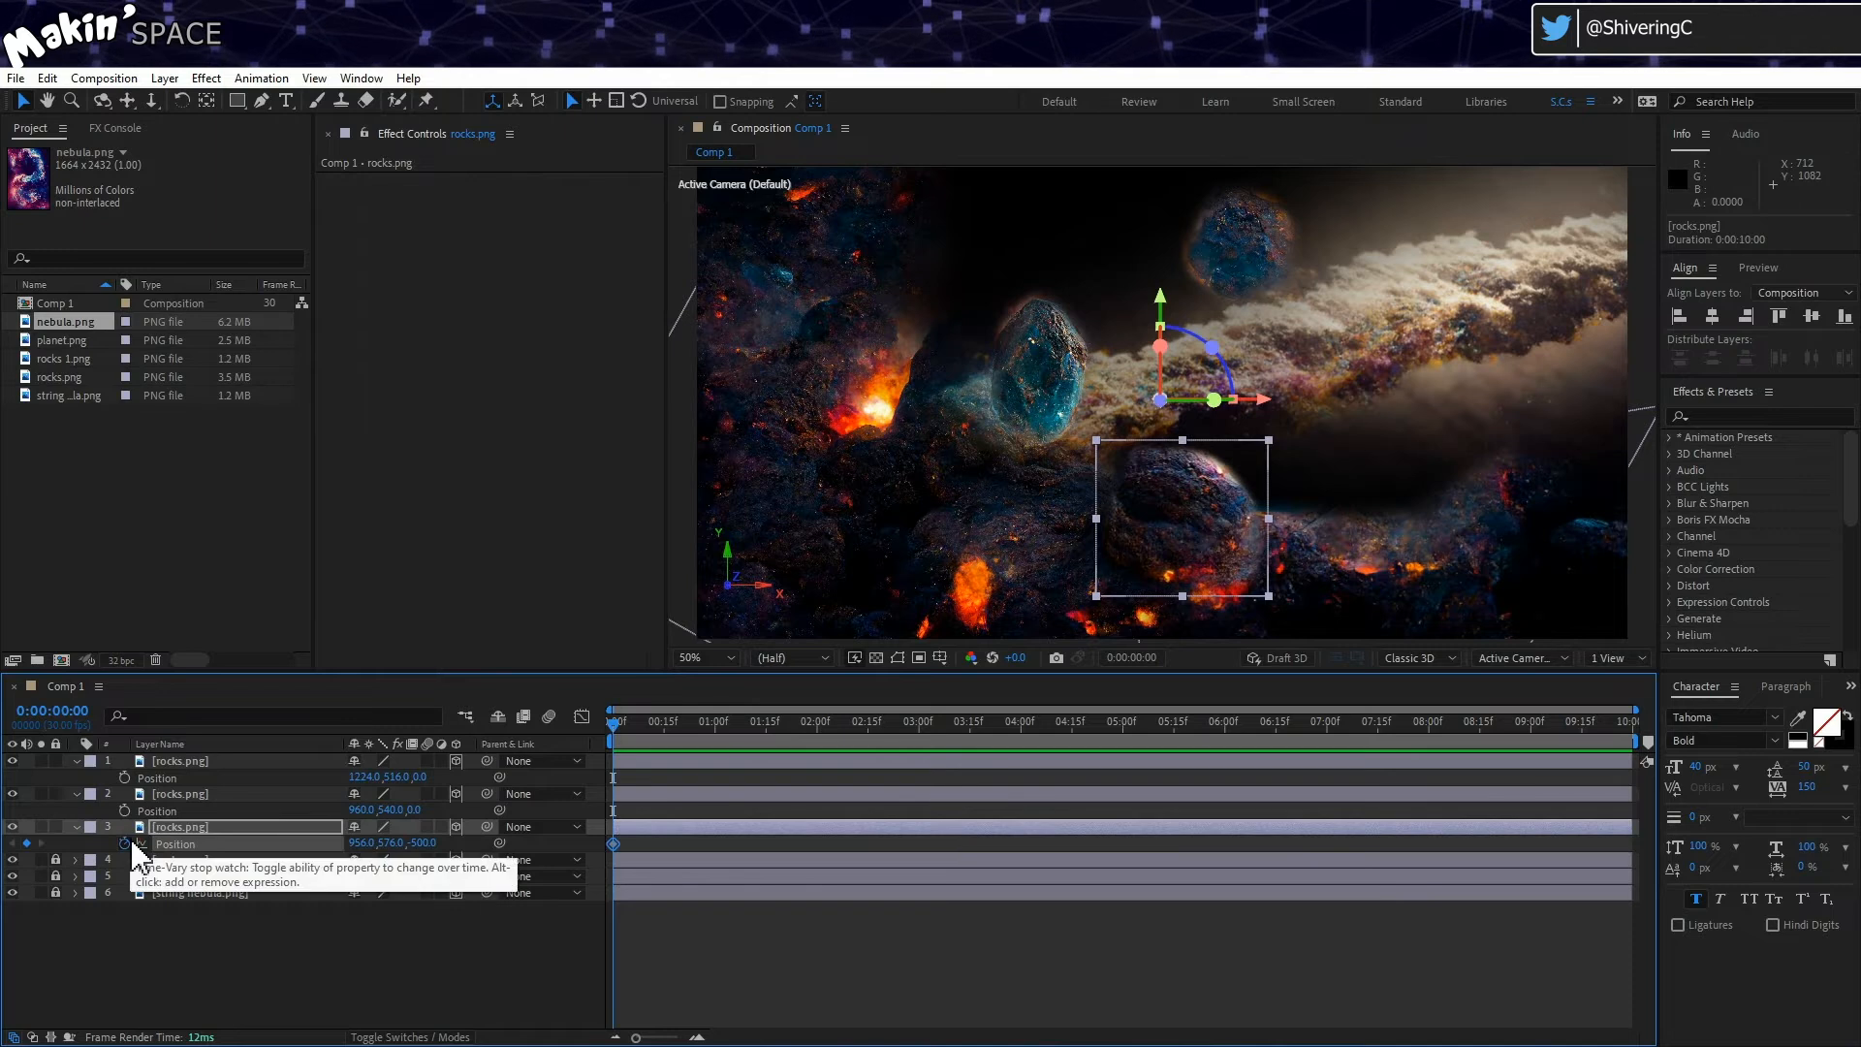
key("r")
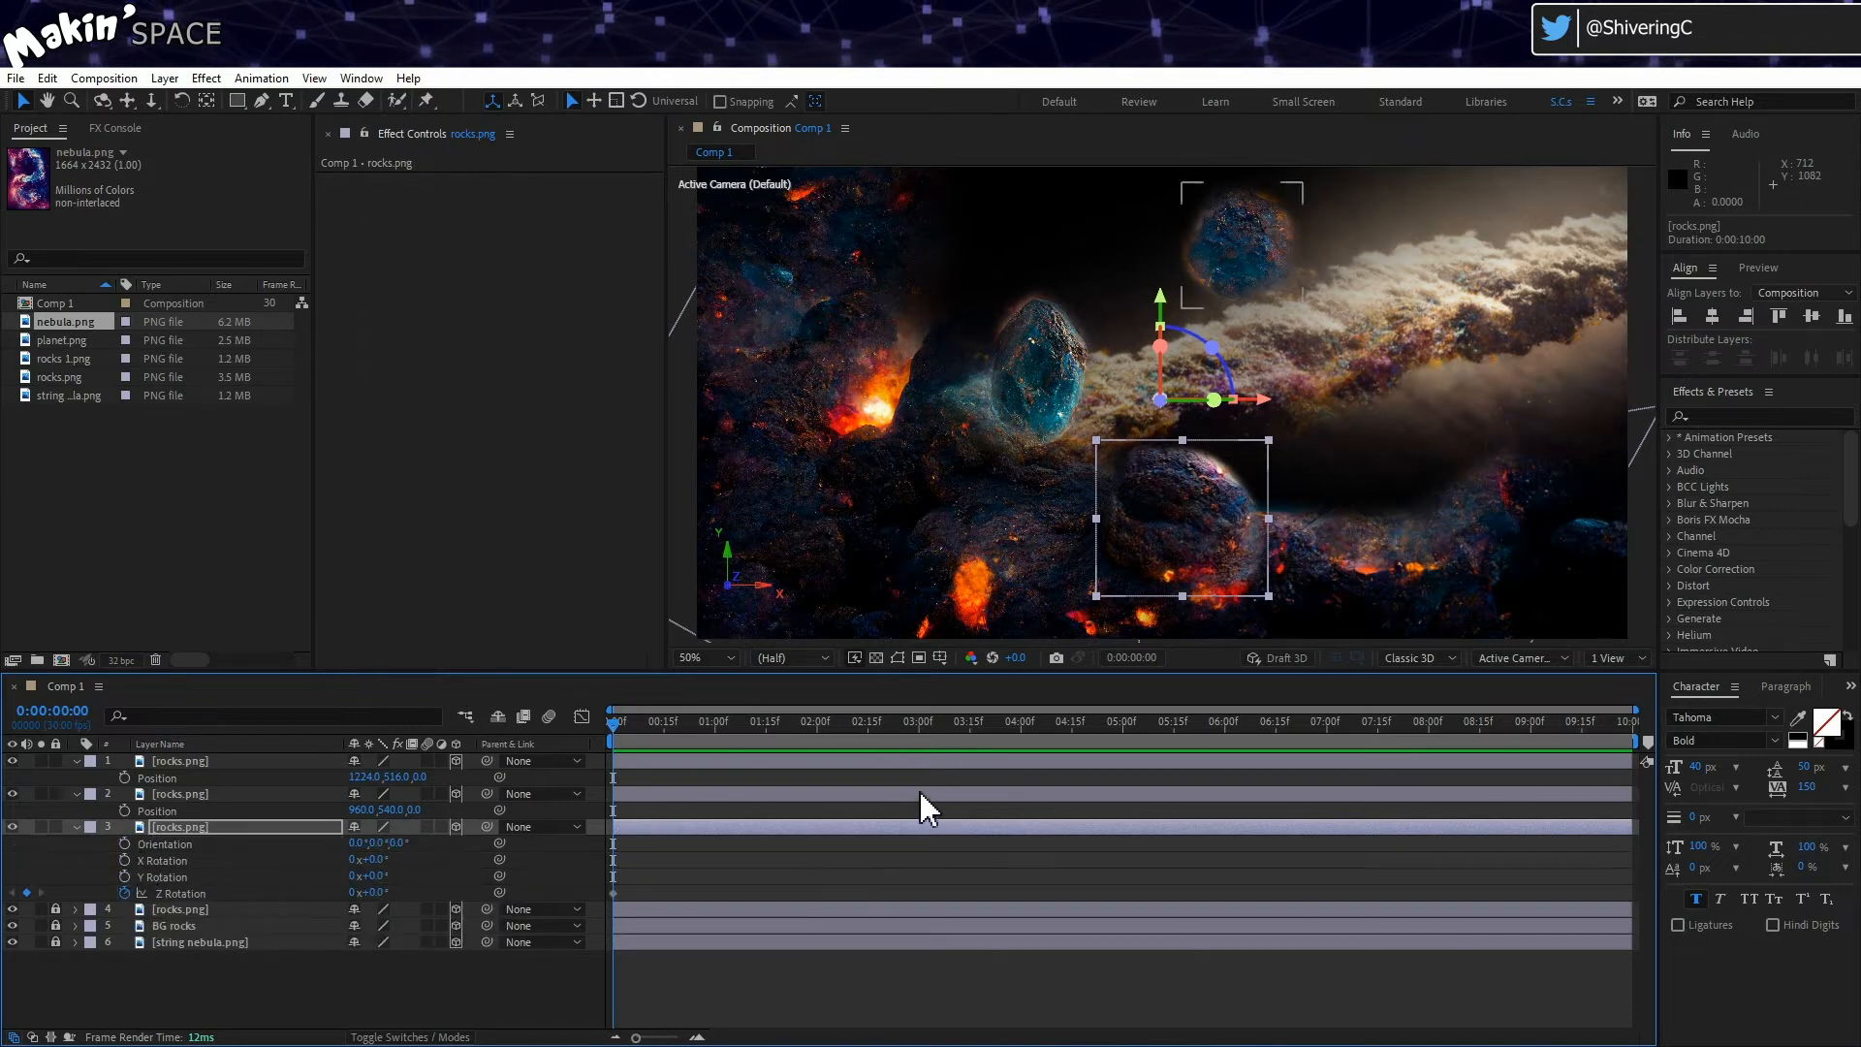
key("alt+shift+p")
left_click_drag(830, 746, 1653, 745)
left_click_drag(1149, 573, 1187, 526)
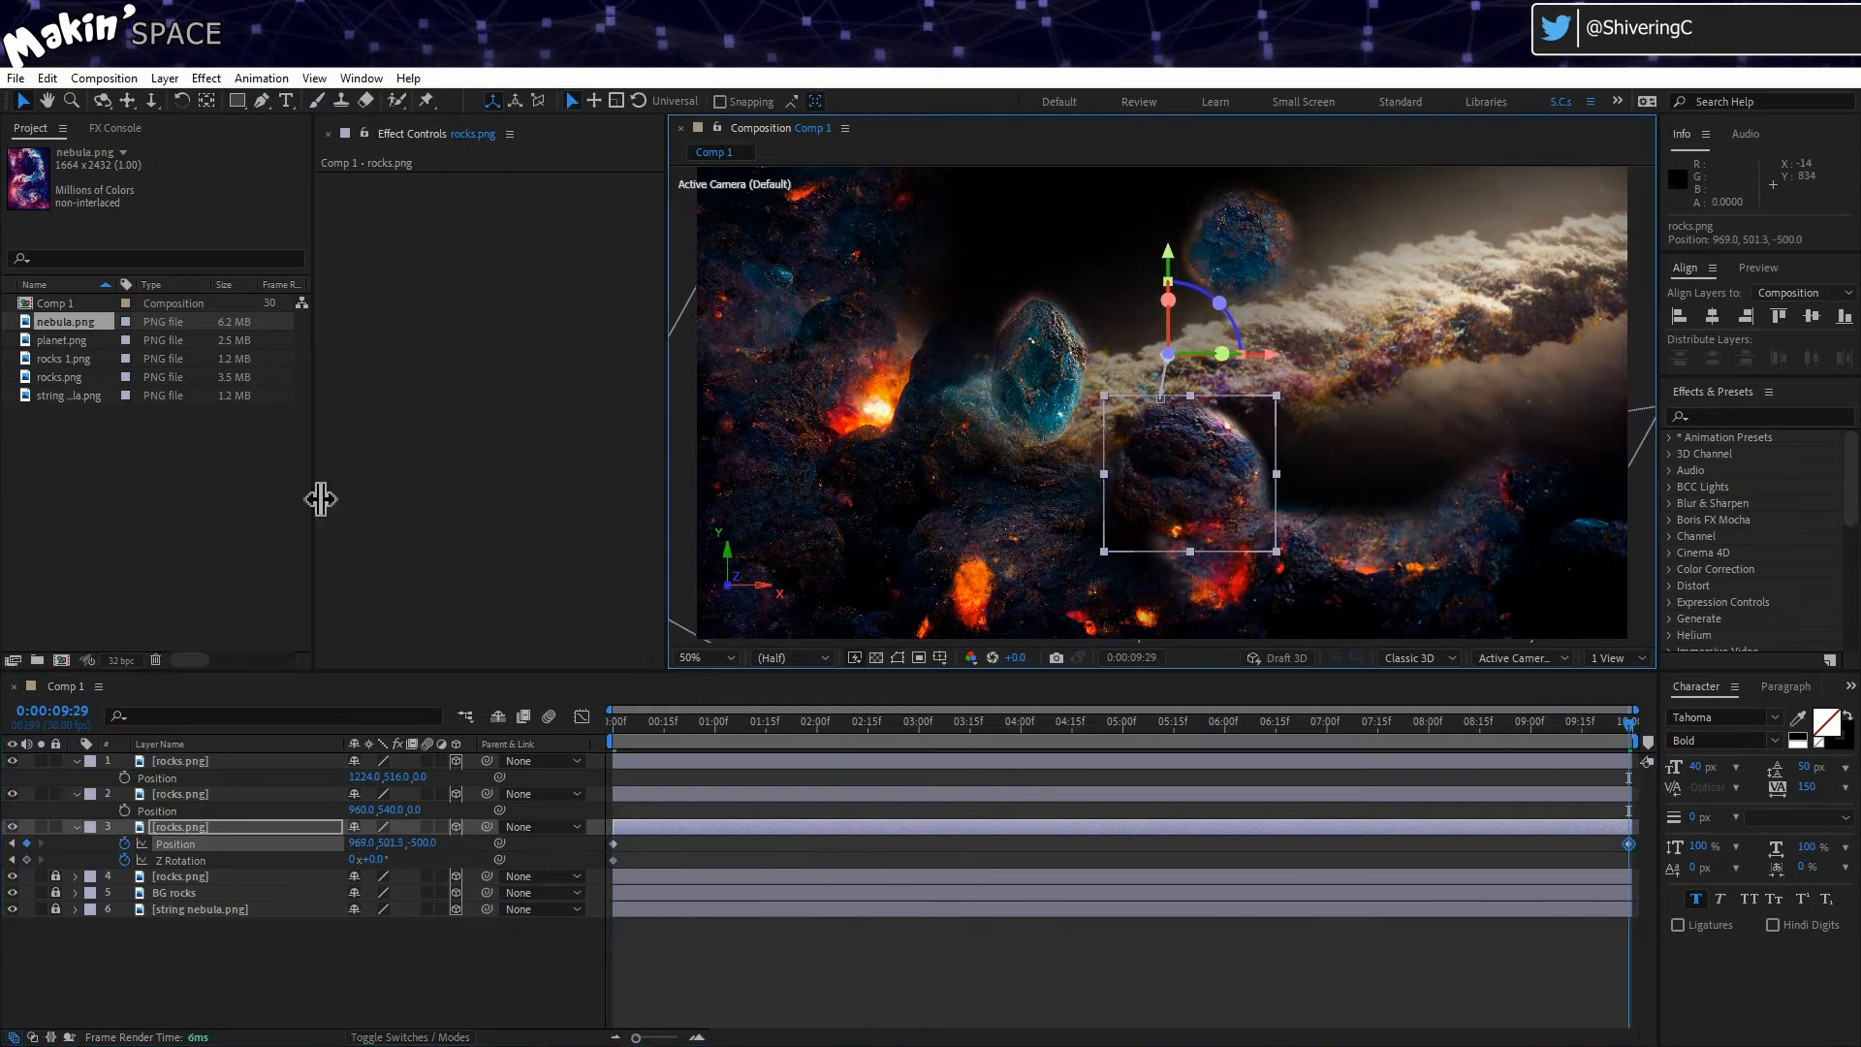
key("ctrl+z")
key("ctrl+z")
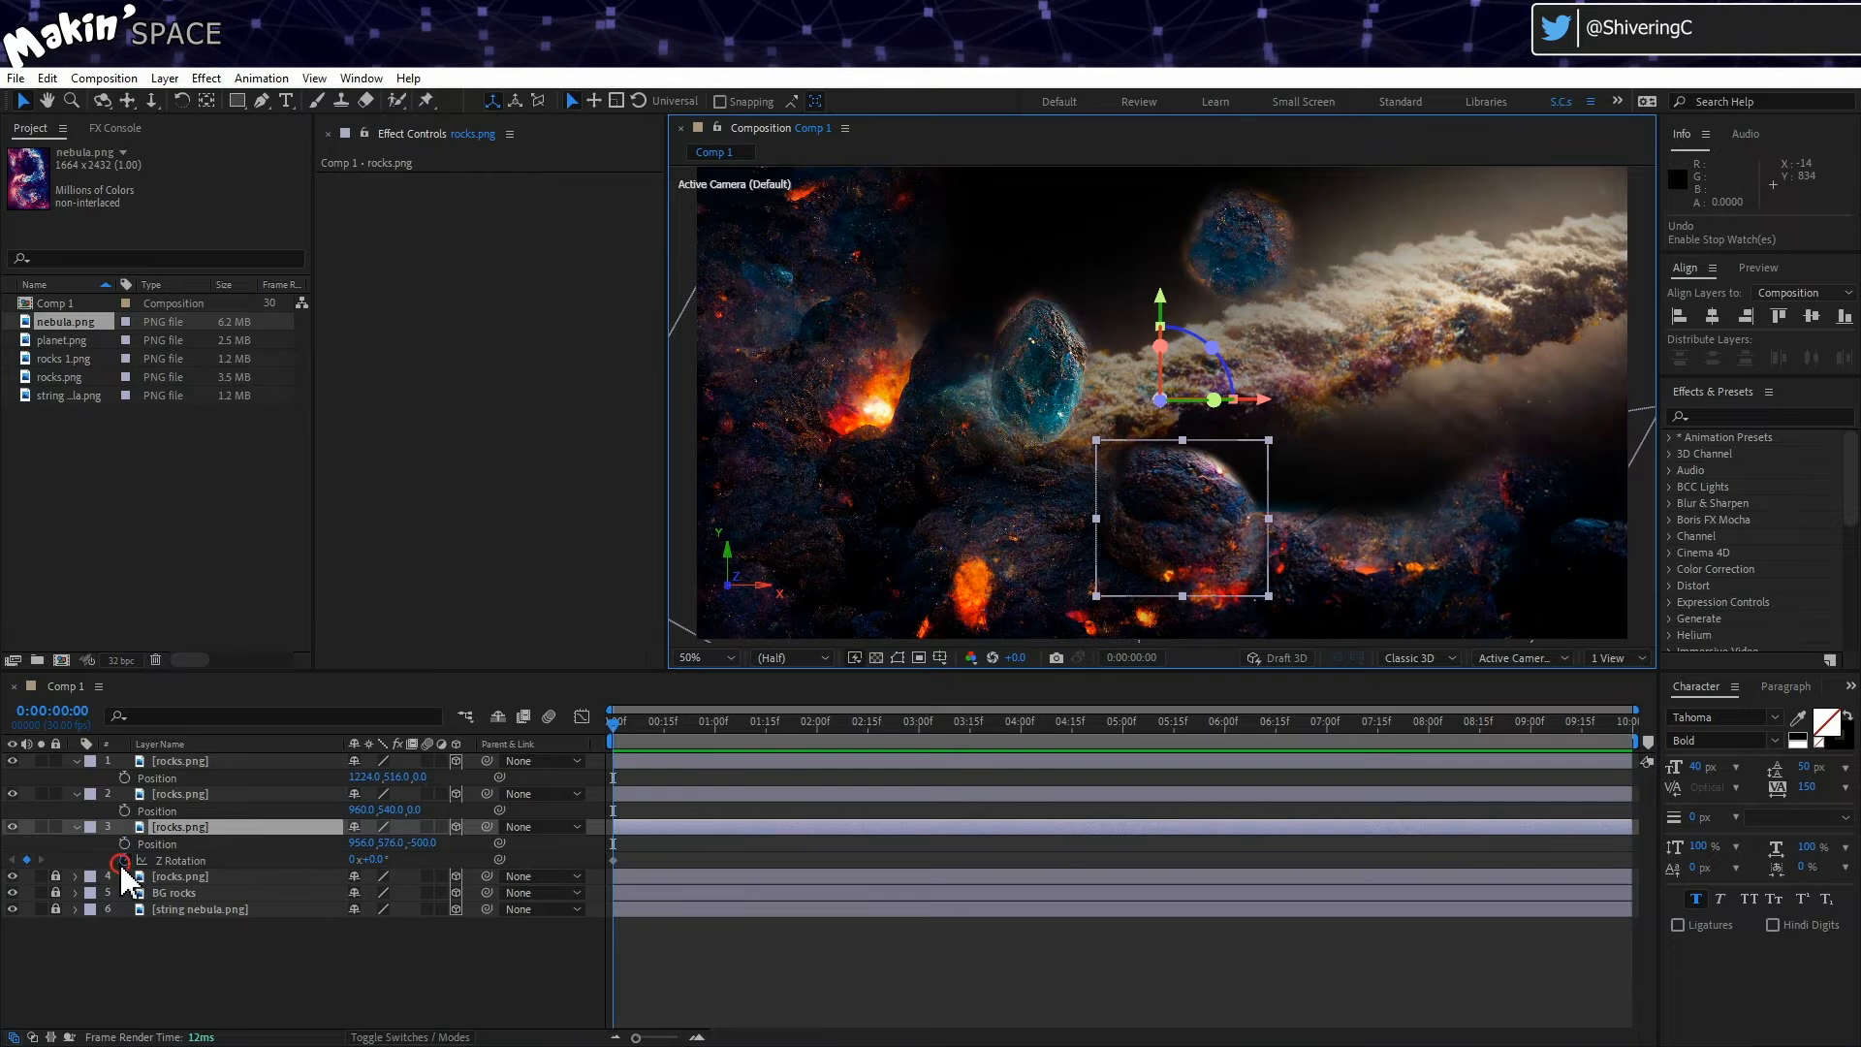
Step: Remove the boulder's Z Rotation keyframe and move its anchor point onto the rock, at about X 1078, Y 831
left_click(120, 861)
left_click(206, 101)
left_click_drag(1153, 334, 1190, 426)
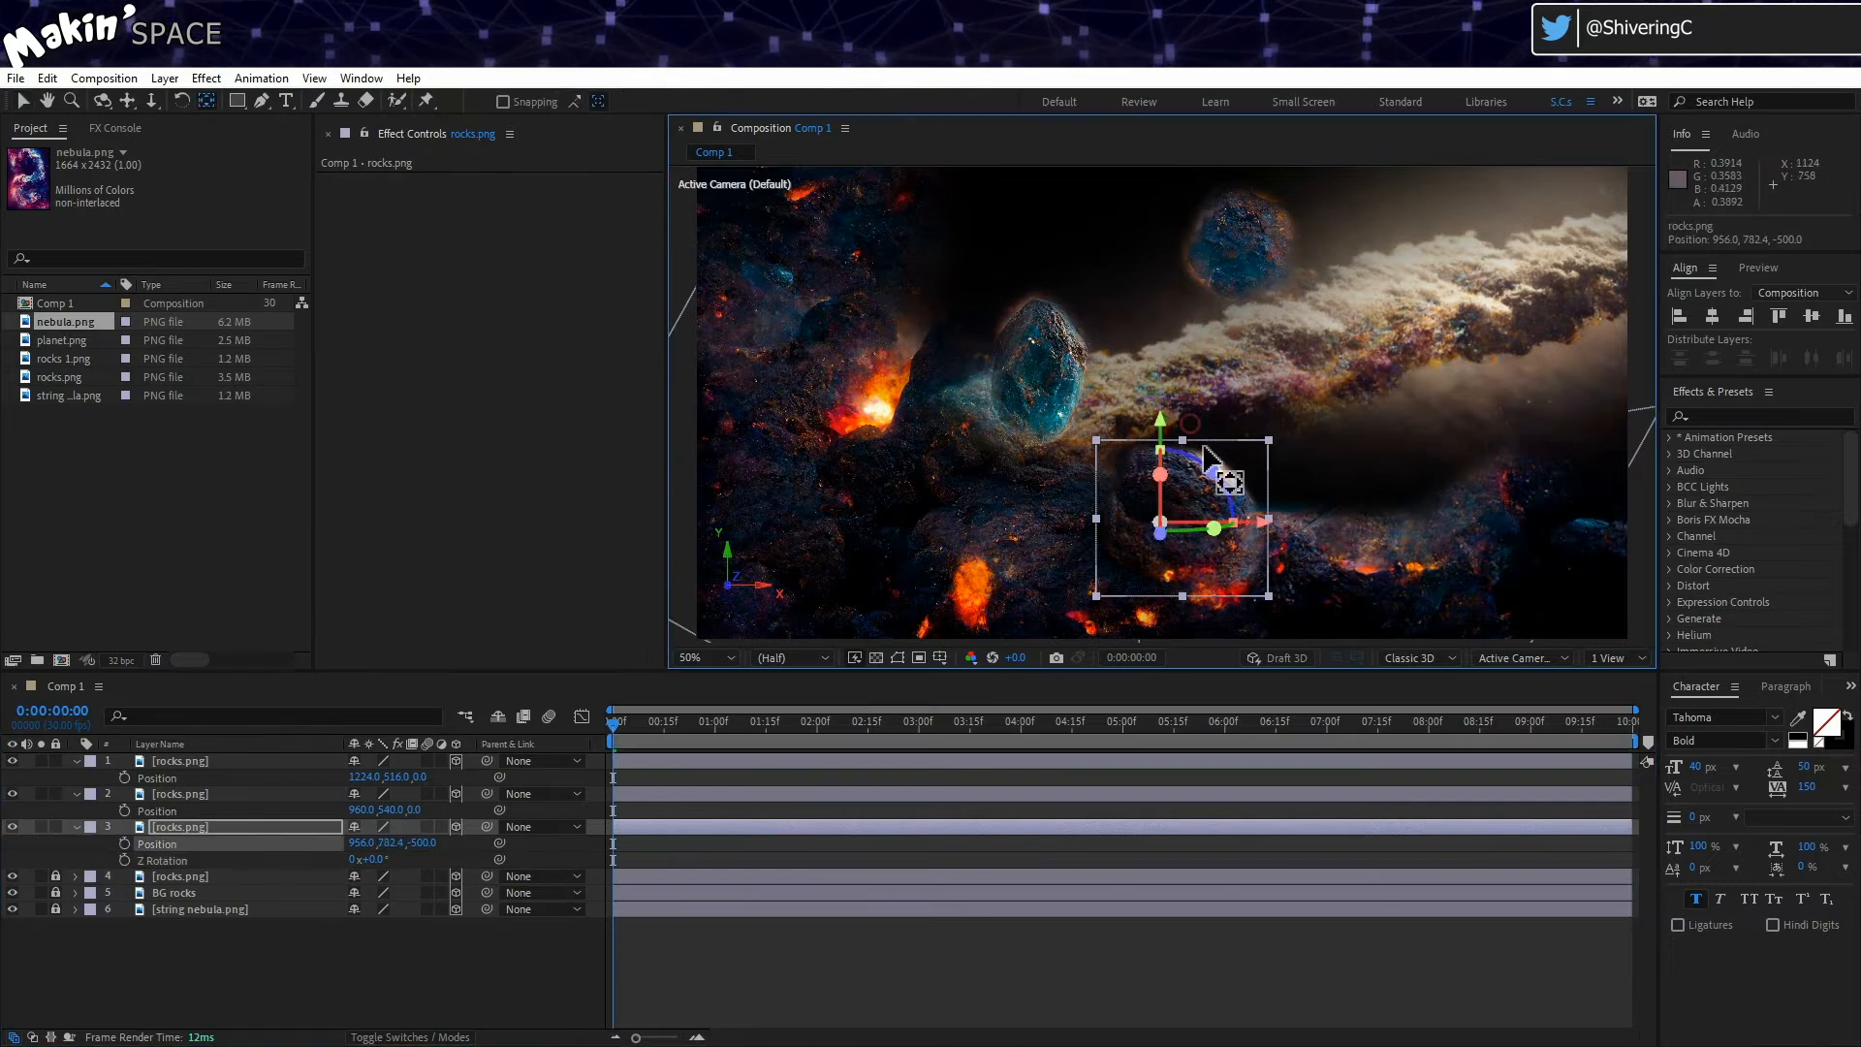
left_click_drag(1263, 522, 1289, 524)
left_click(271, 825)
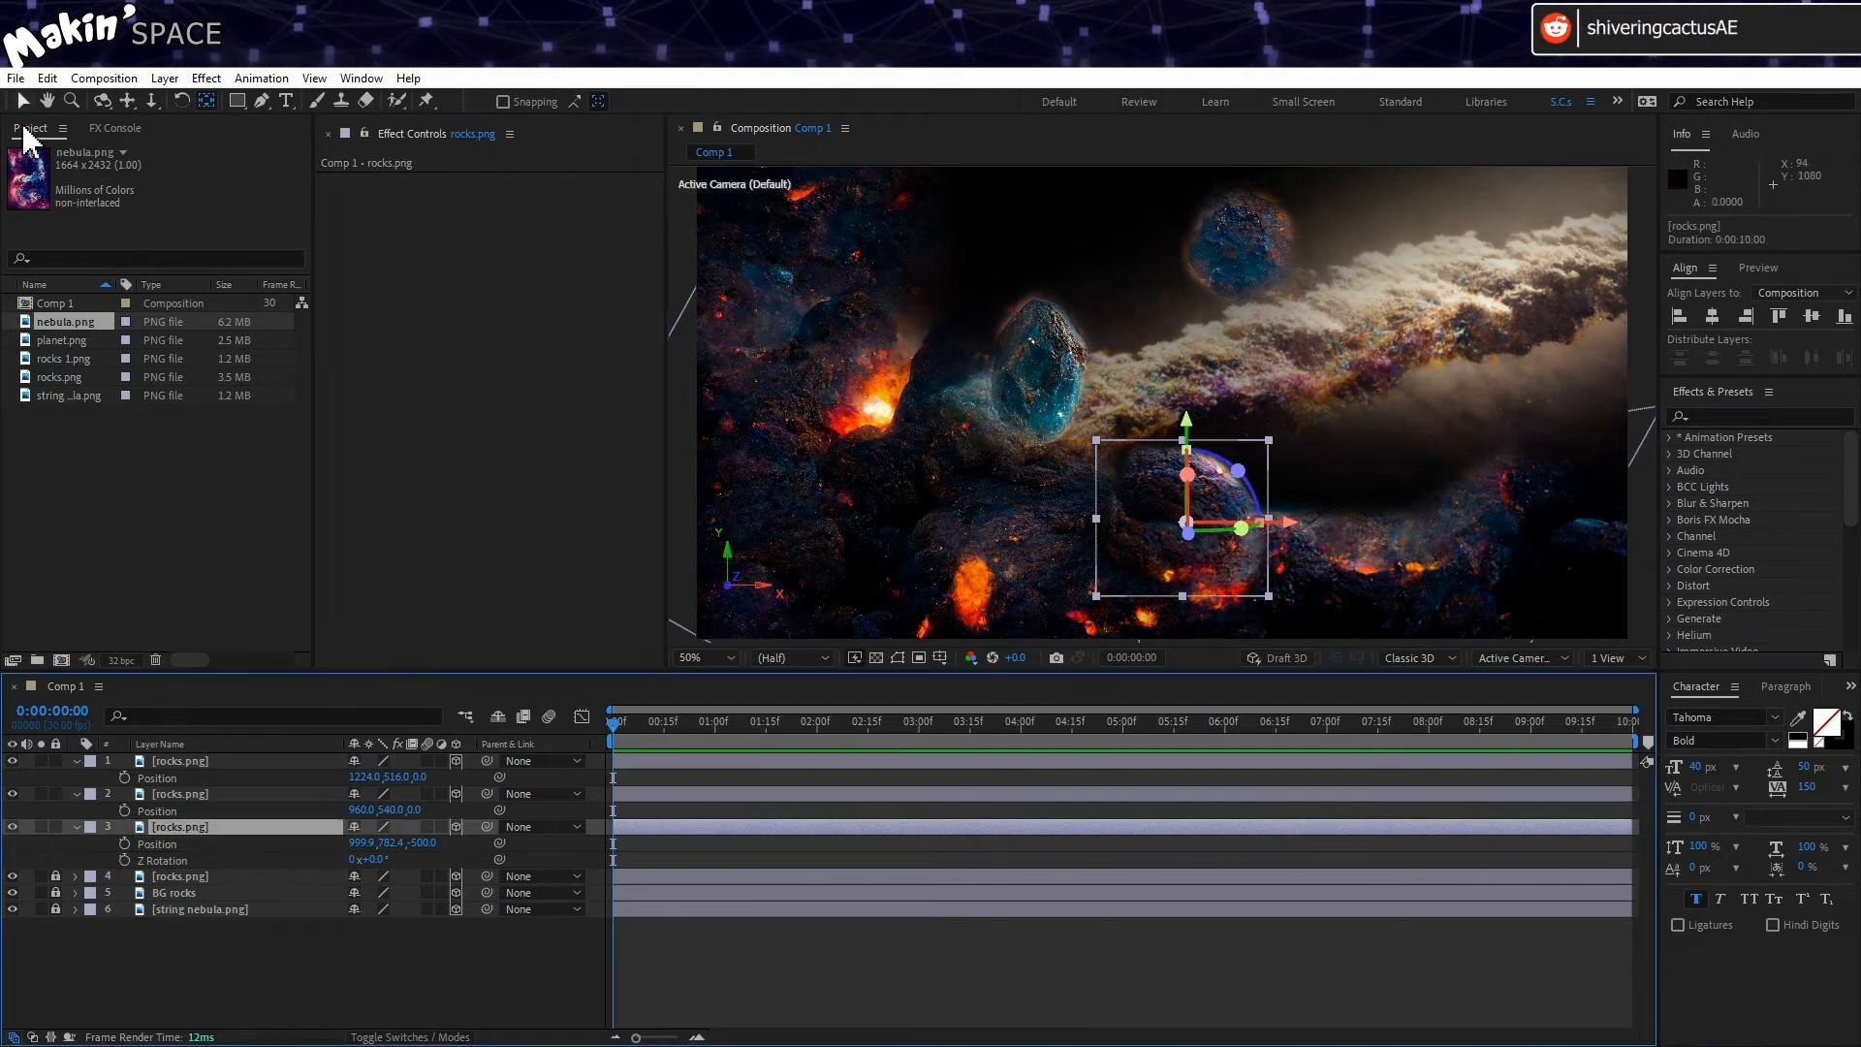
key("a")
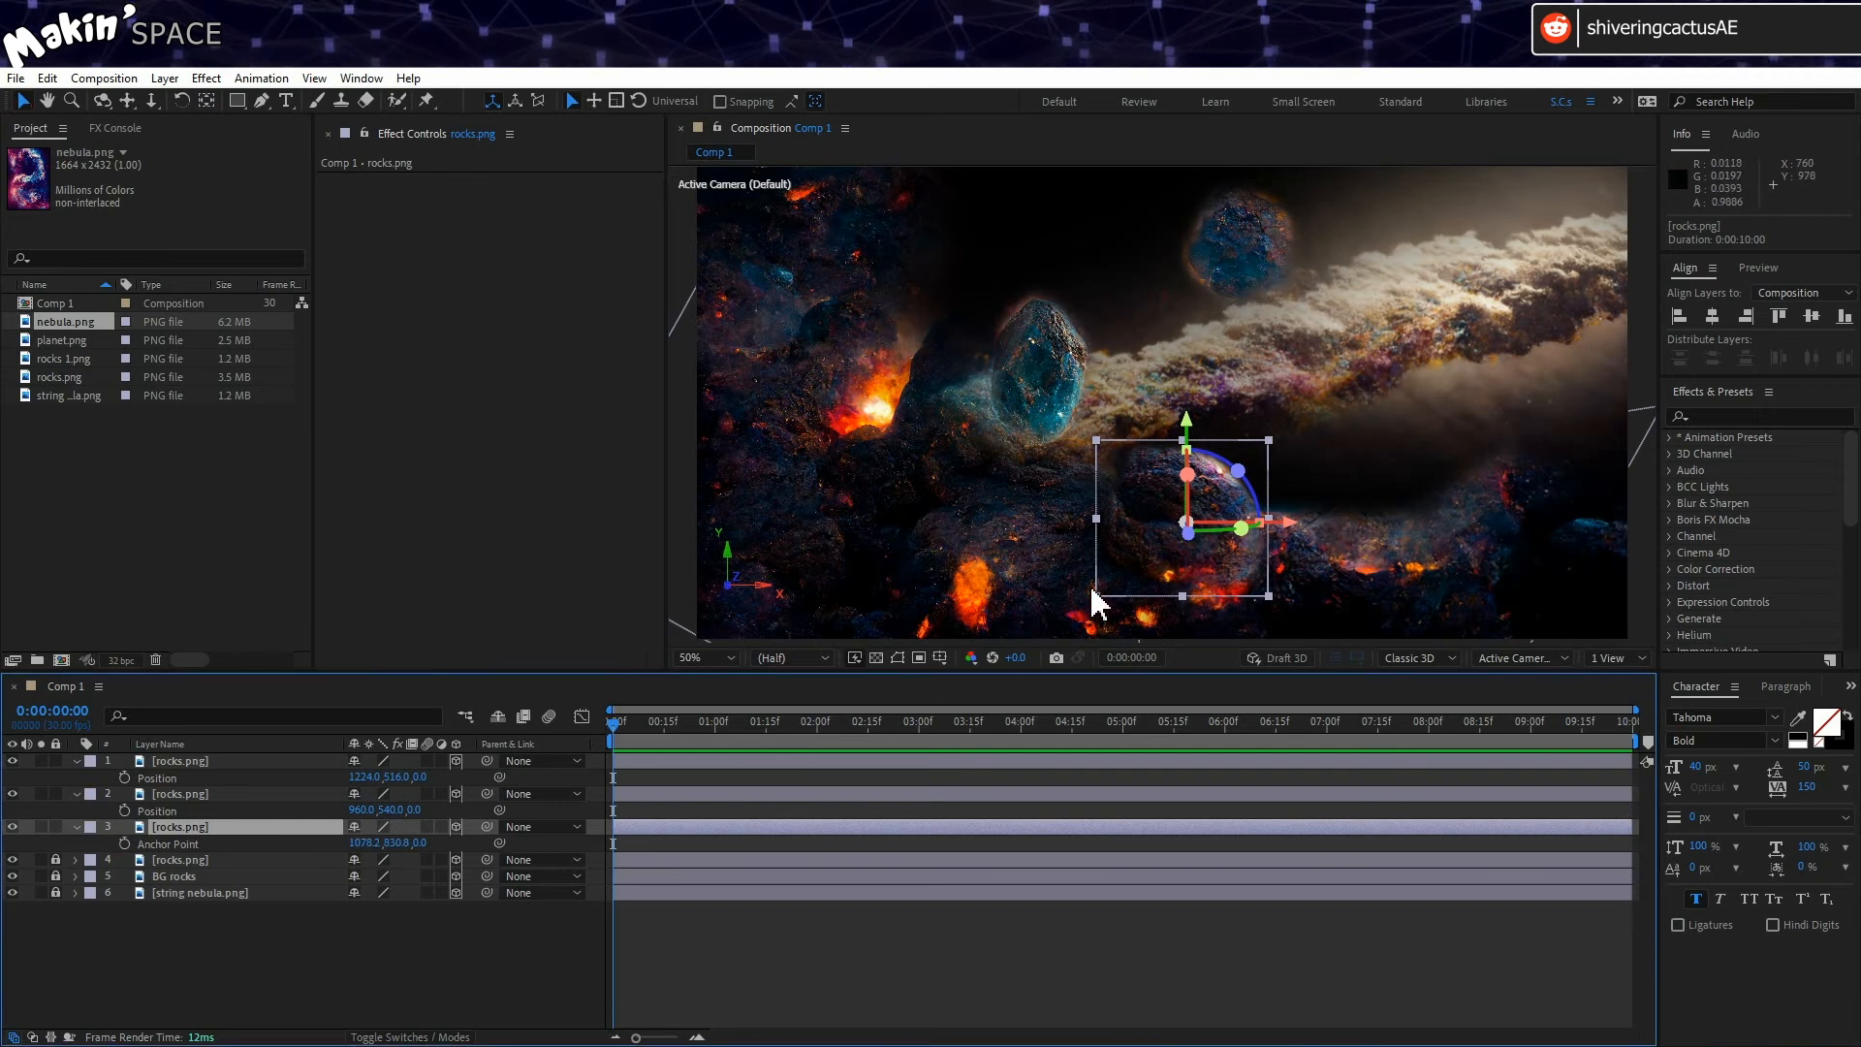
Step: Move the boulder to about X 1011, Y 740 and set Z Rotation and Position keyframes at 0:00:09:29
mouse_move(1146, 564)
left_mouse_down()
mouse_move(1168, 487)
mouse_move(1153, 540)
left_mouse_up()
left_click_drag(1555, 730, 1645, 734)
key("r")
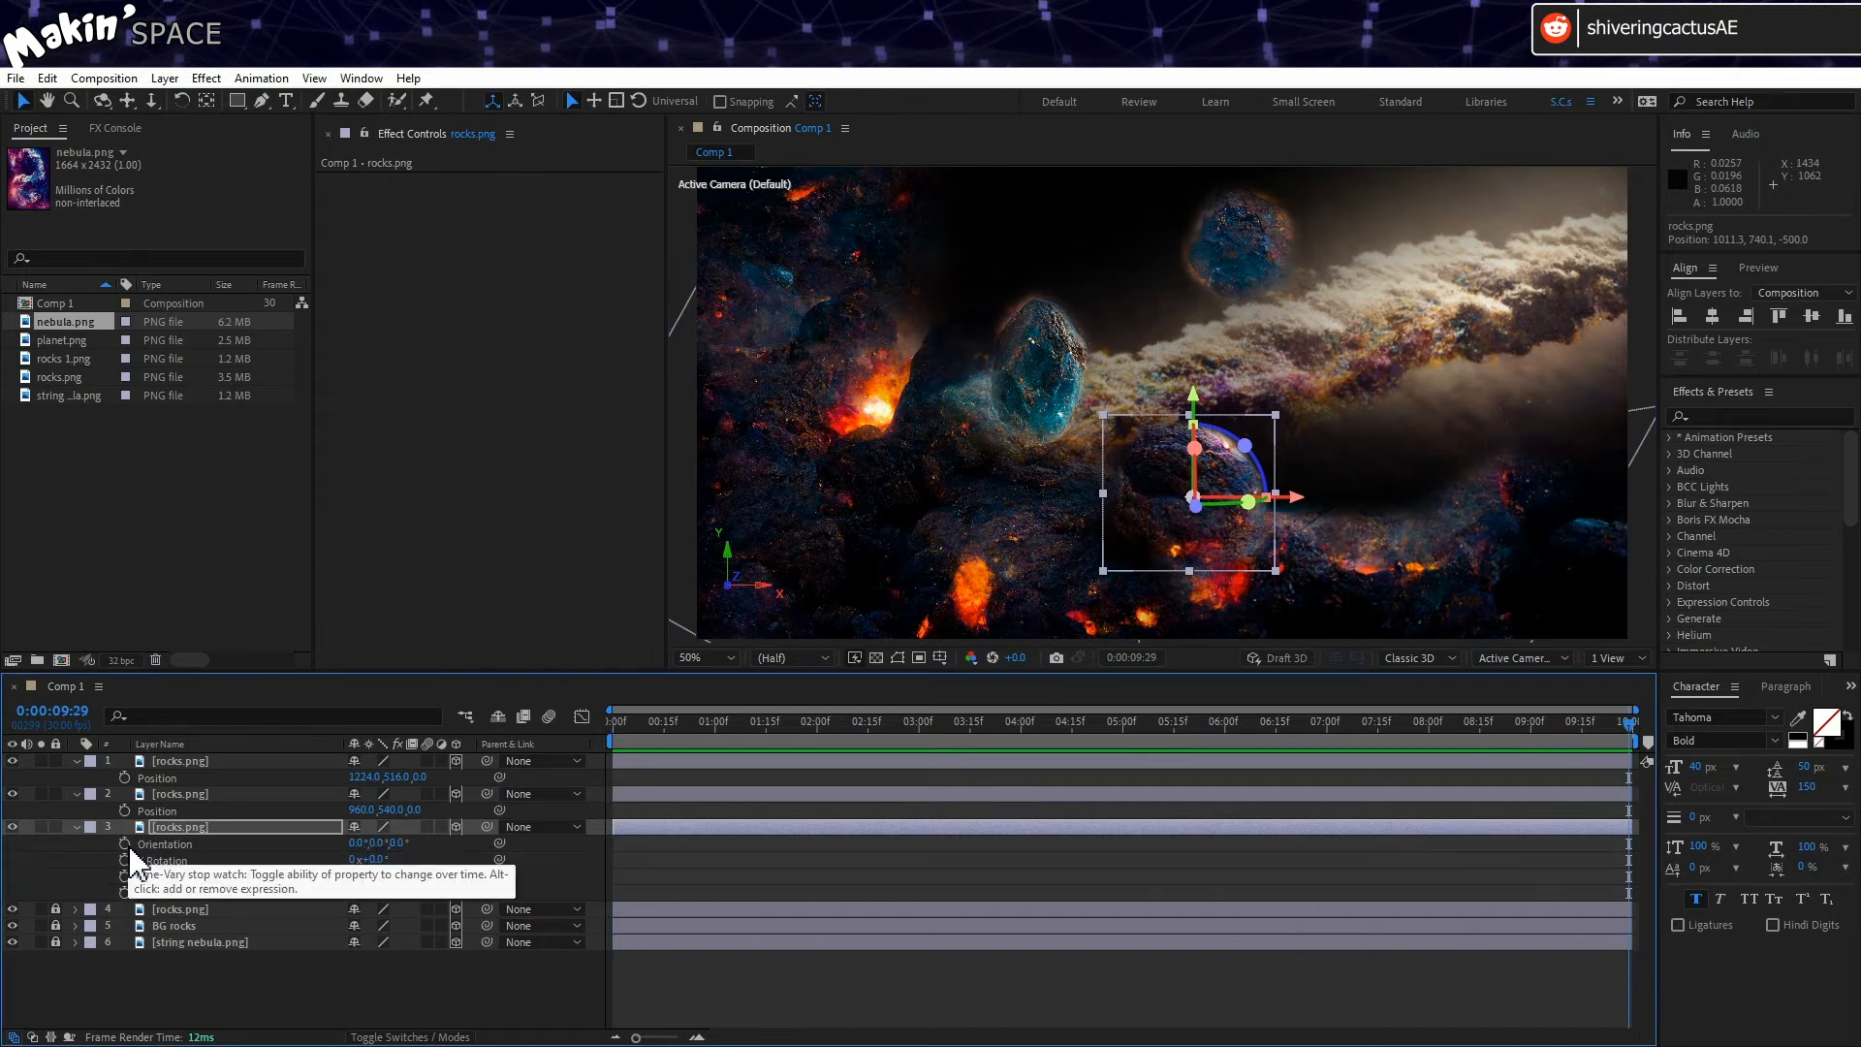
left_click(124, 891)
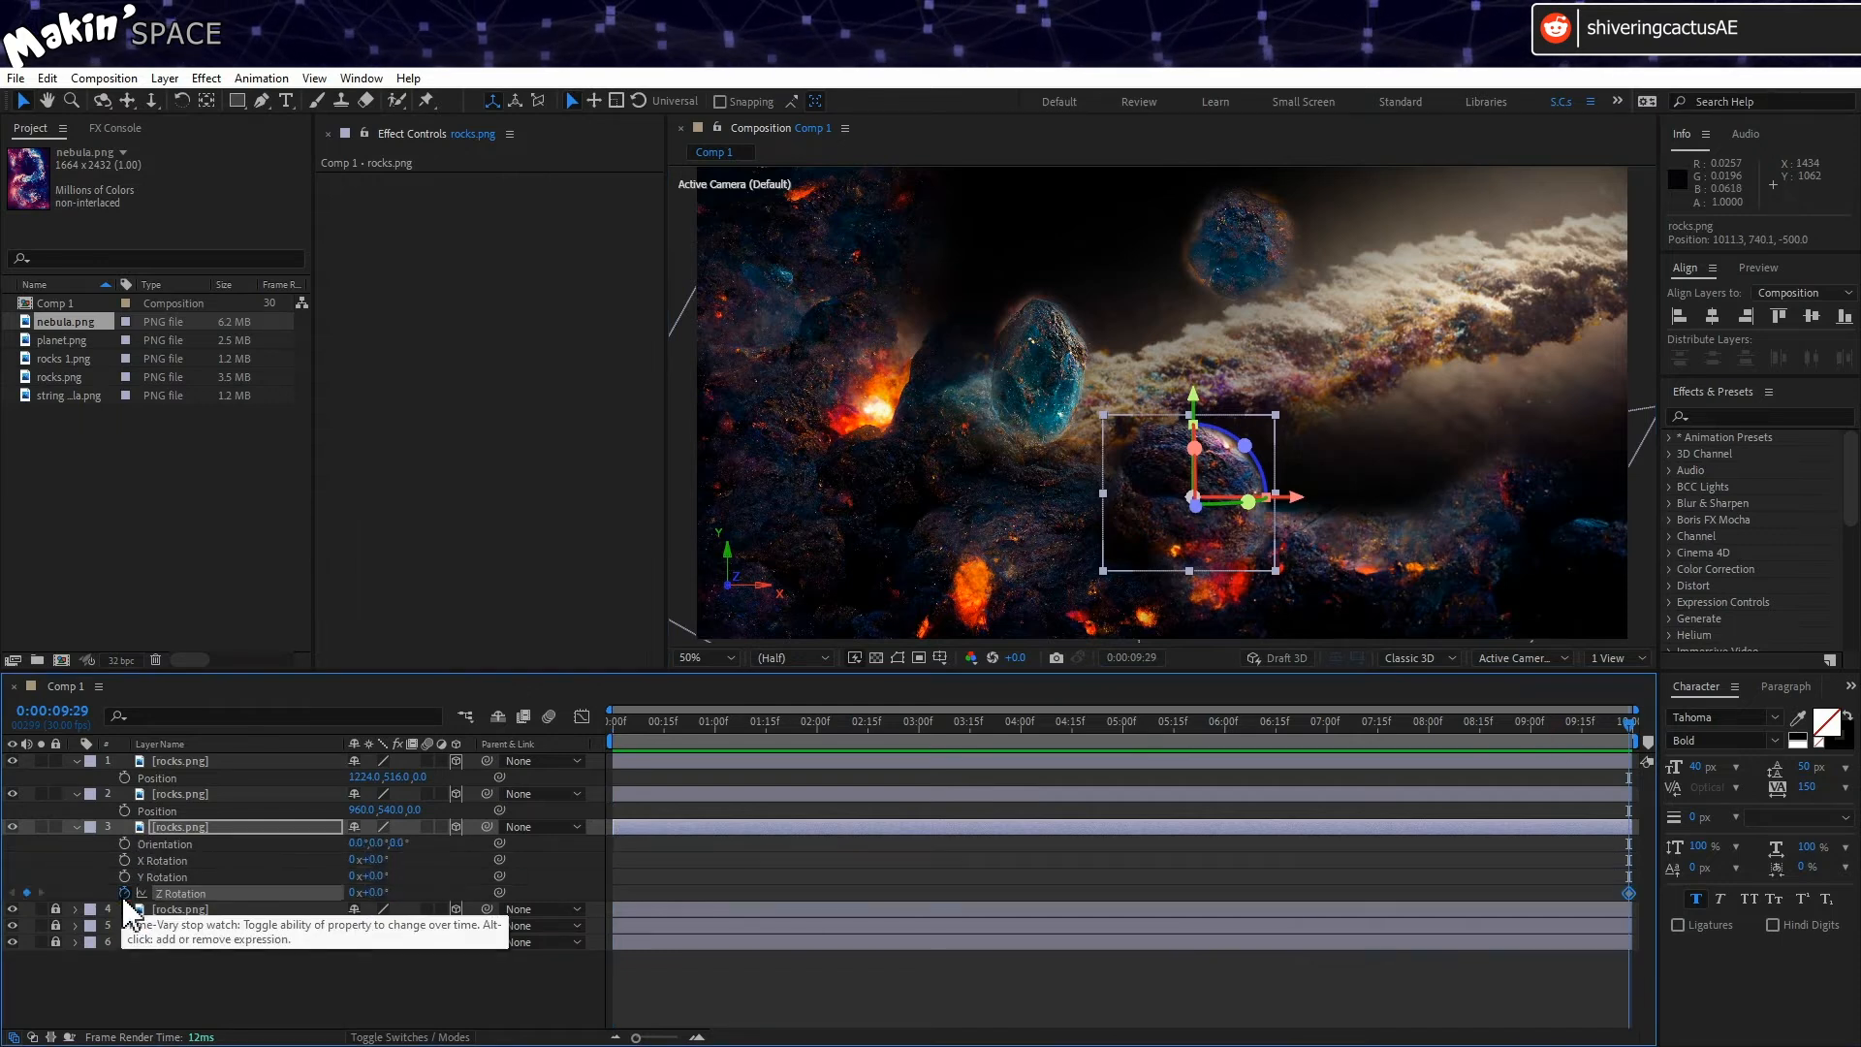
key("p")
left_click(124, 842)
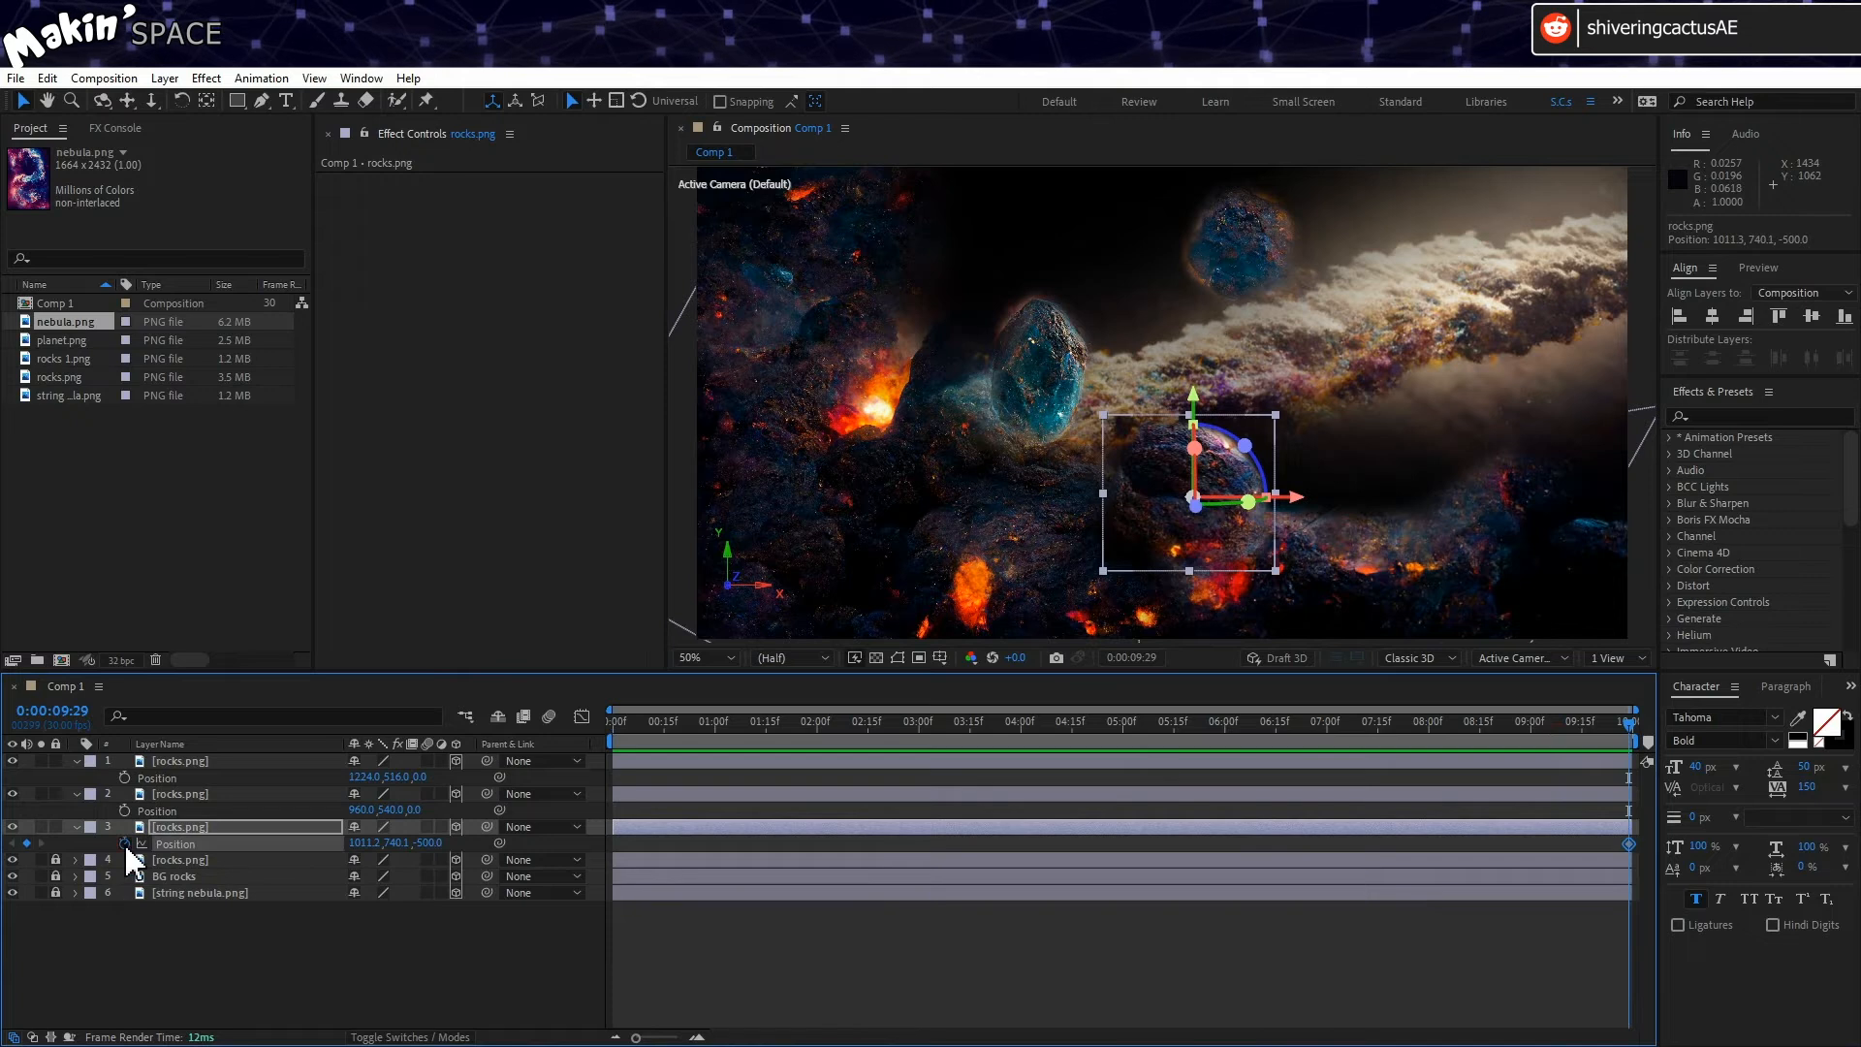
Step: At 0 seconds, move the boulder to about X 1083, Y 709 and set its Z Rotation to -11°
key("shift+r")
left_click(728, 729)
key("Home")
left_click_drag(1165, 551, 1201, 522)
left_click_drag(381, 860, 368, 858)
Step: Preview the boulder's animation and return to the start of the composition
left_click(266, 984)
key("space")
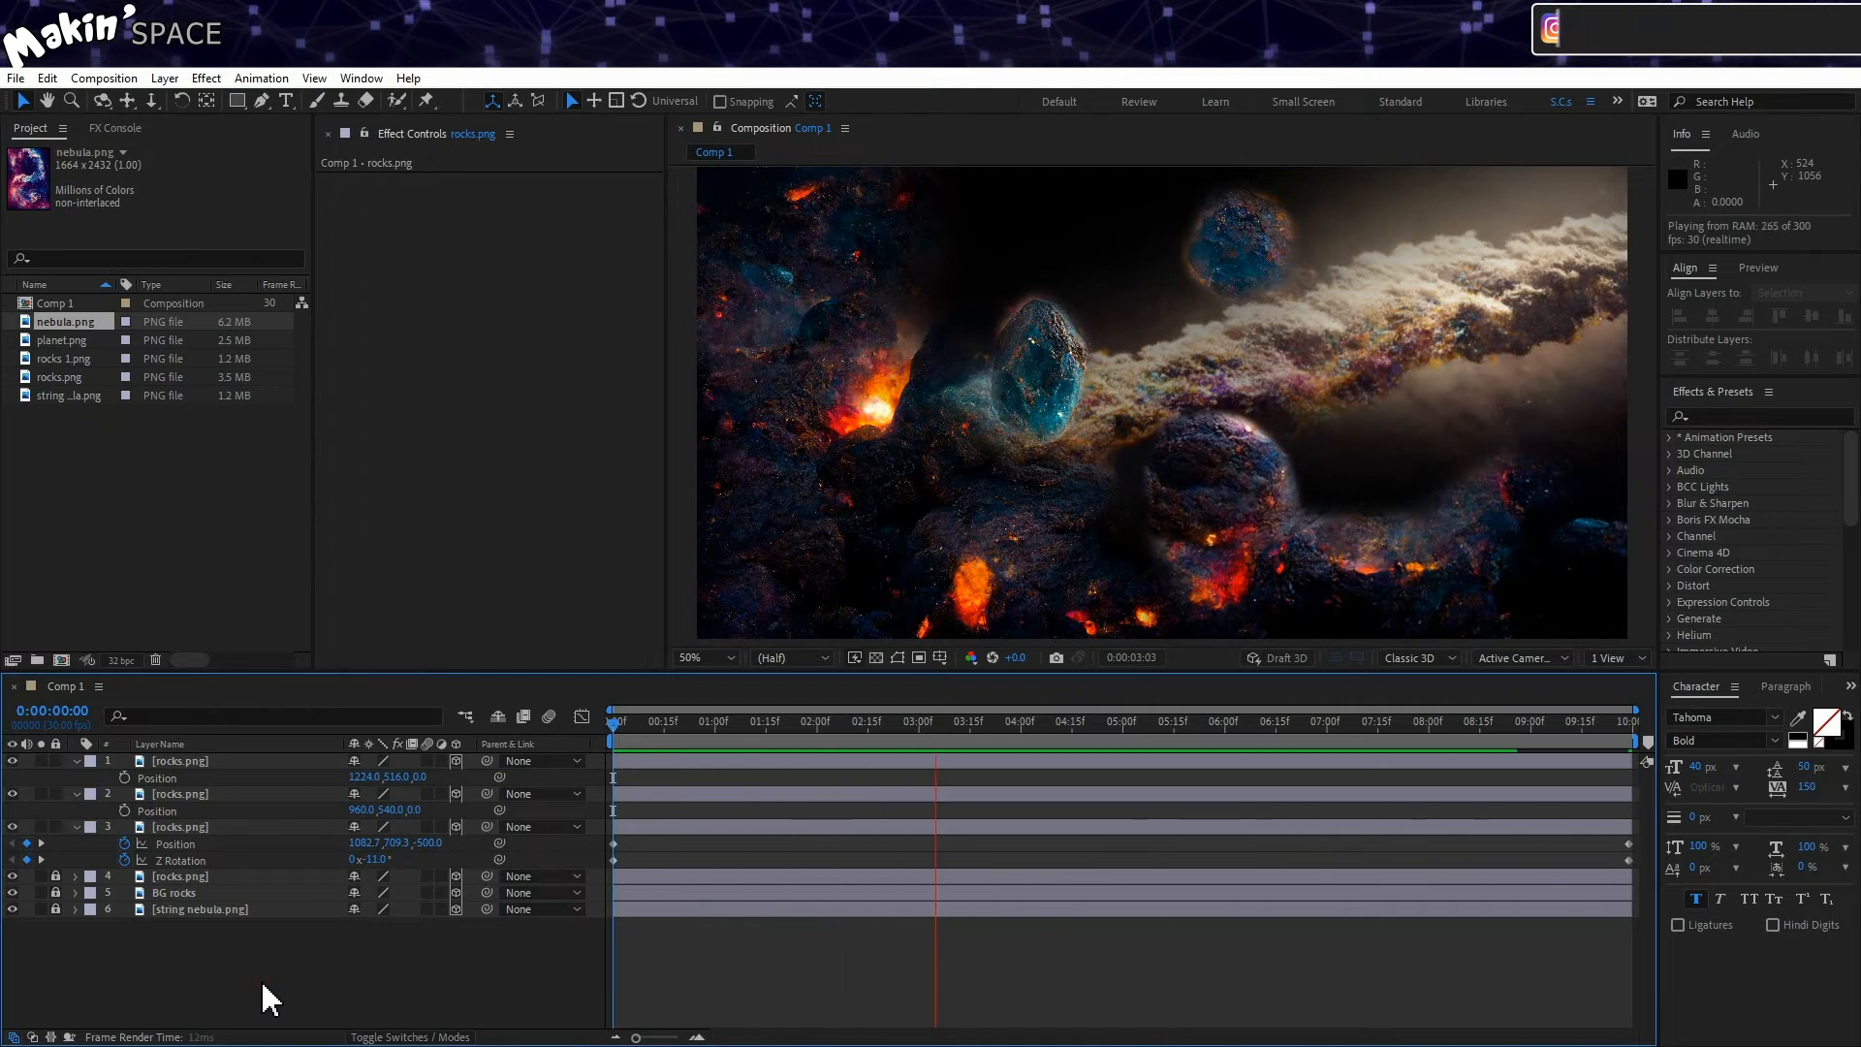
left_click(601, 717)
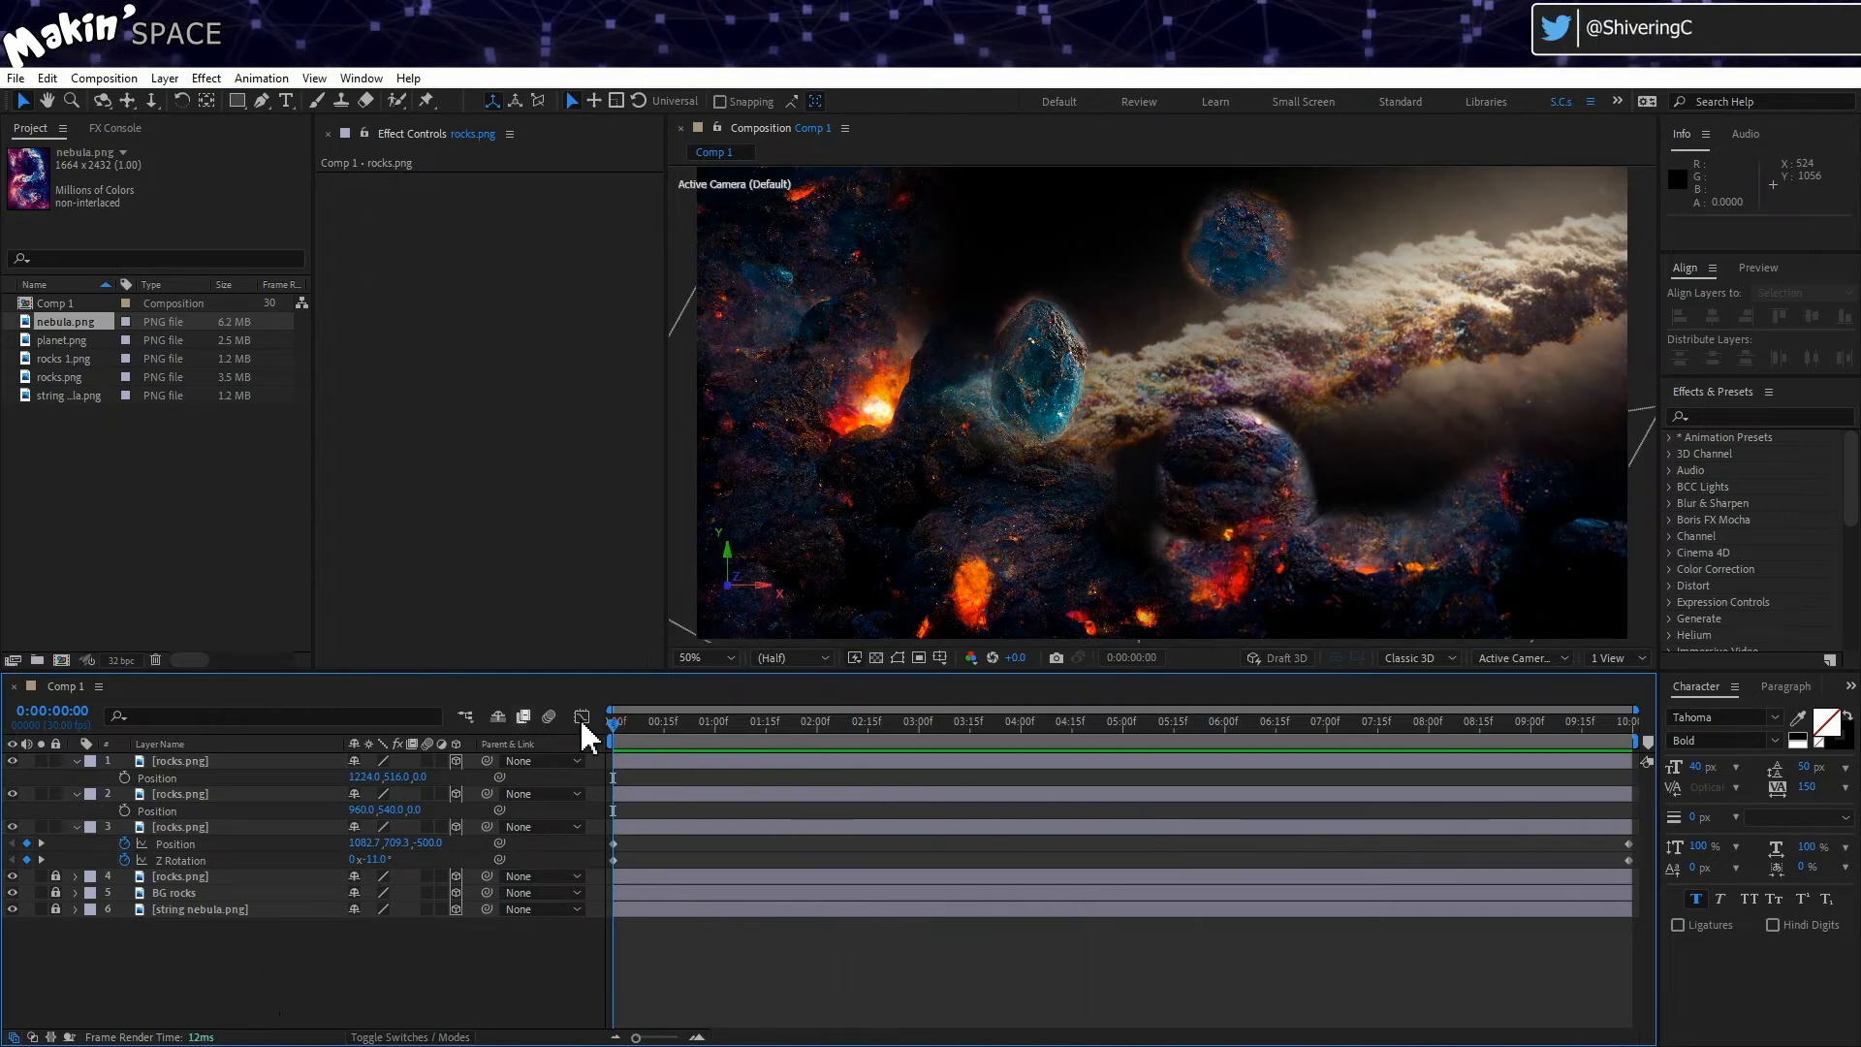
Step: Move the anchor point of the egg-shaped teal rock to the rock's centre, at about X 710, Y 520
left_click(184, 791)
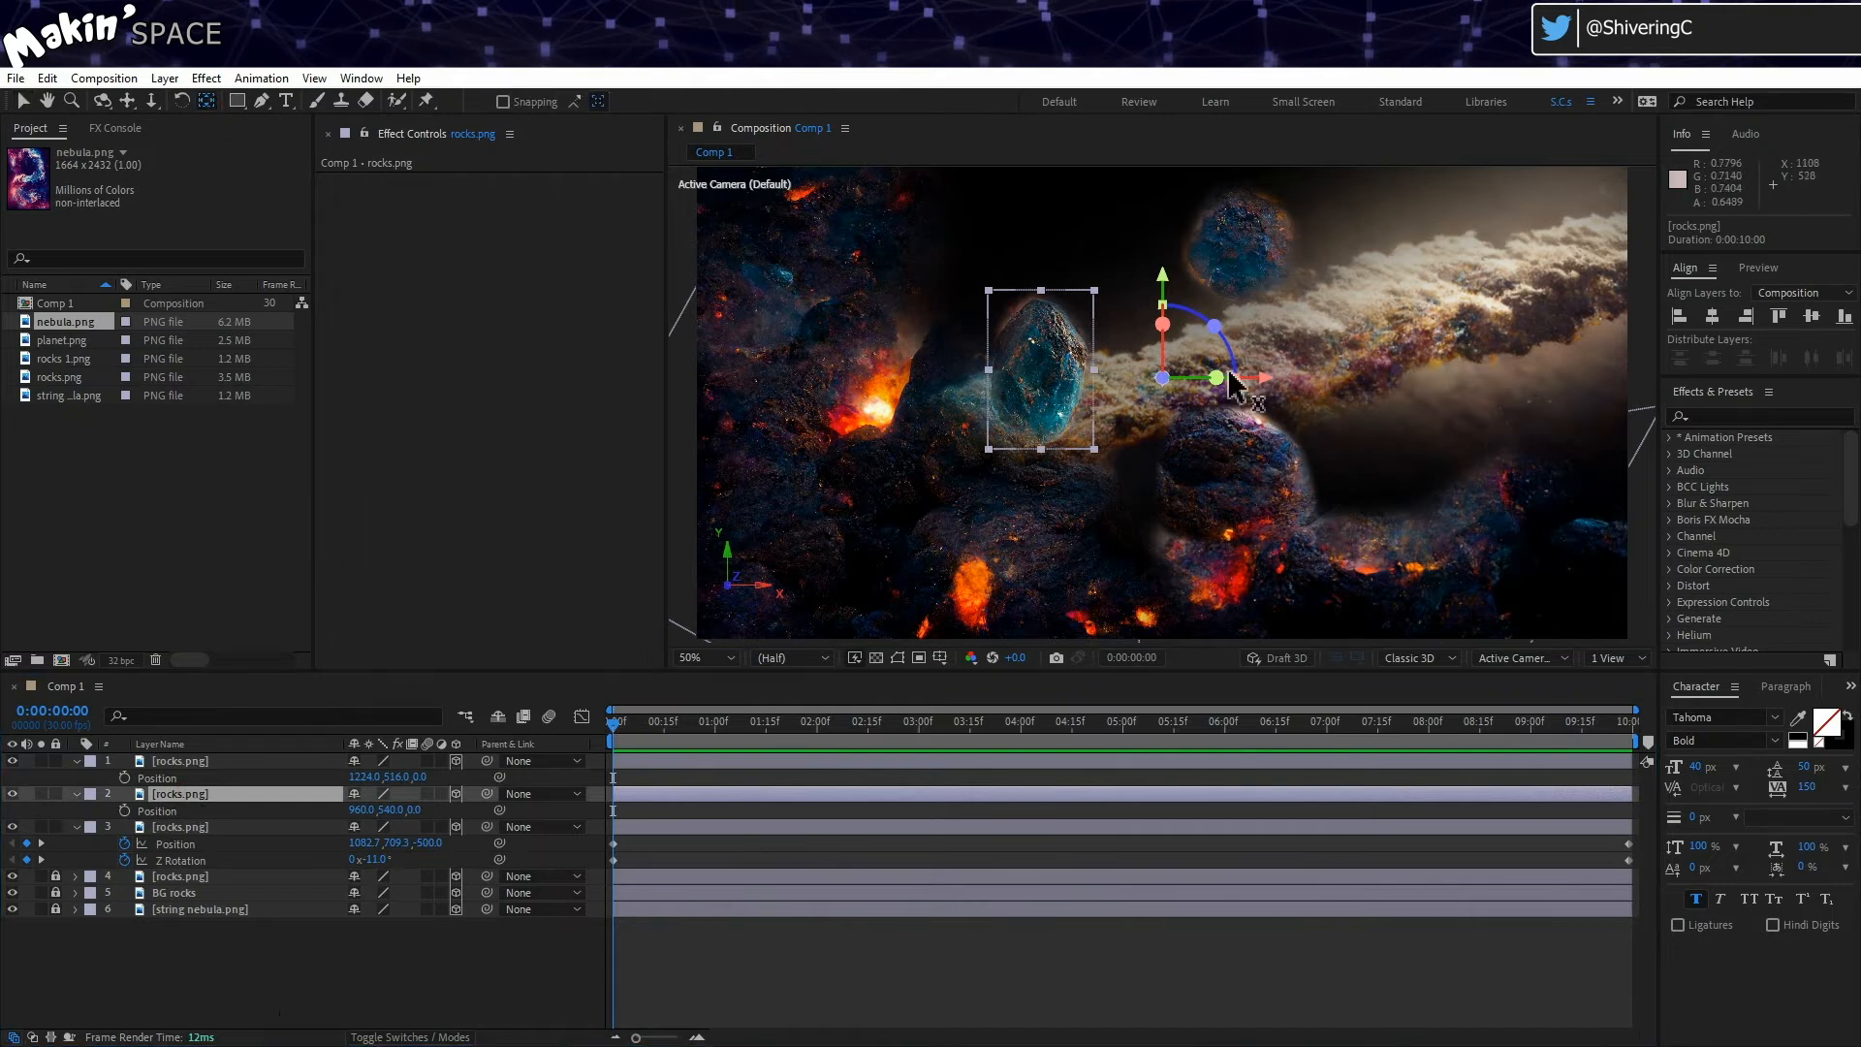
left_click_drag(1257, 378, 1136, 364)
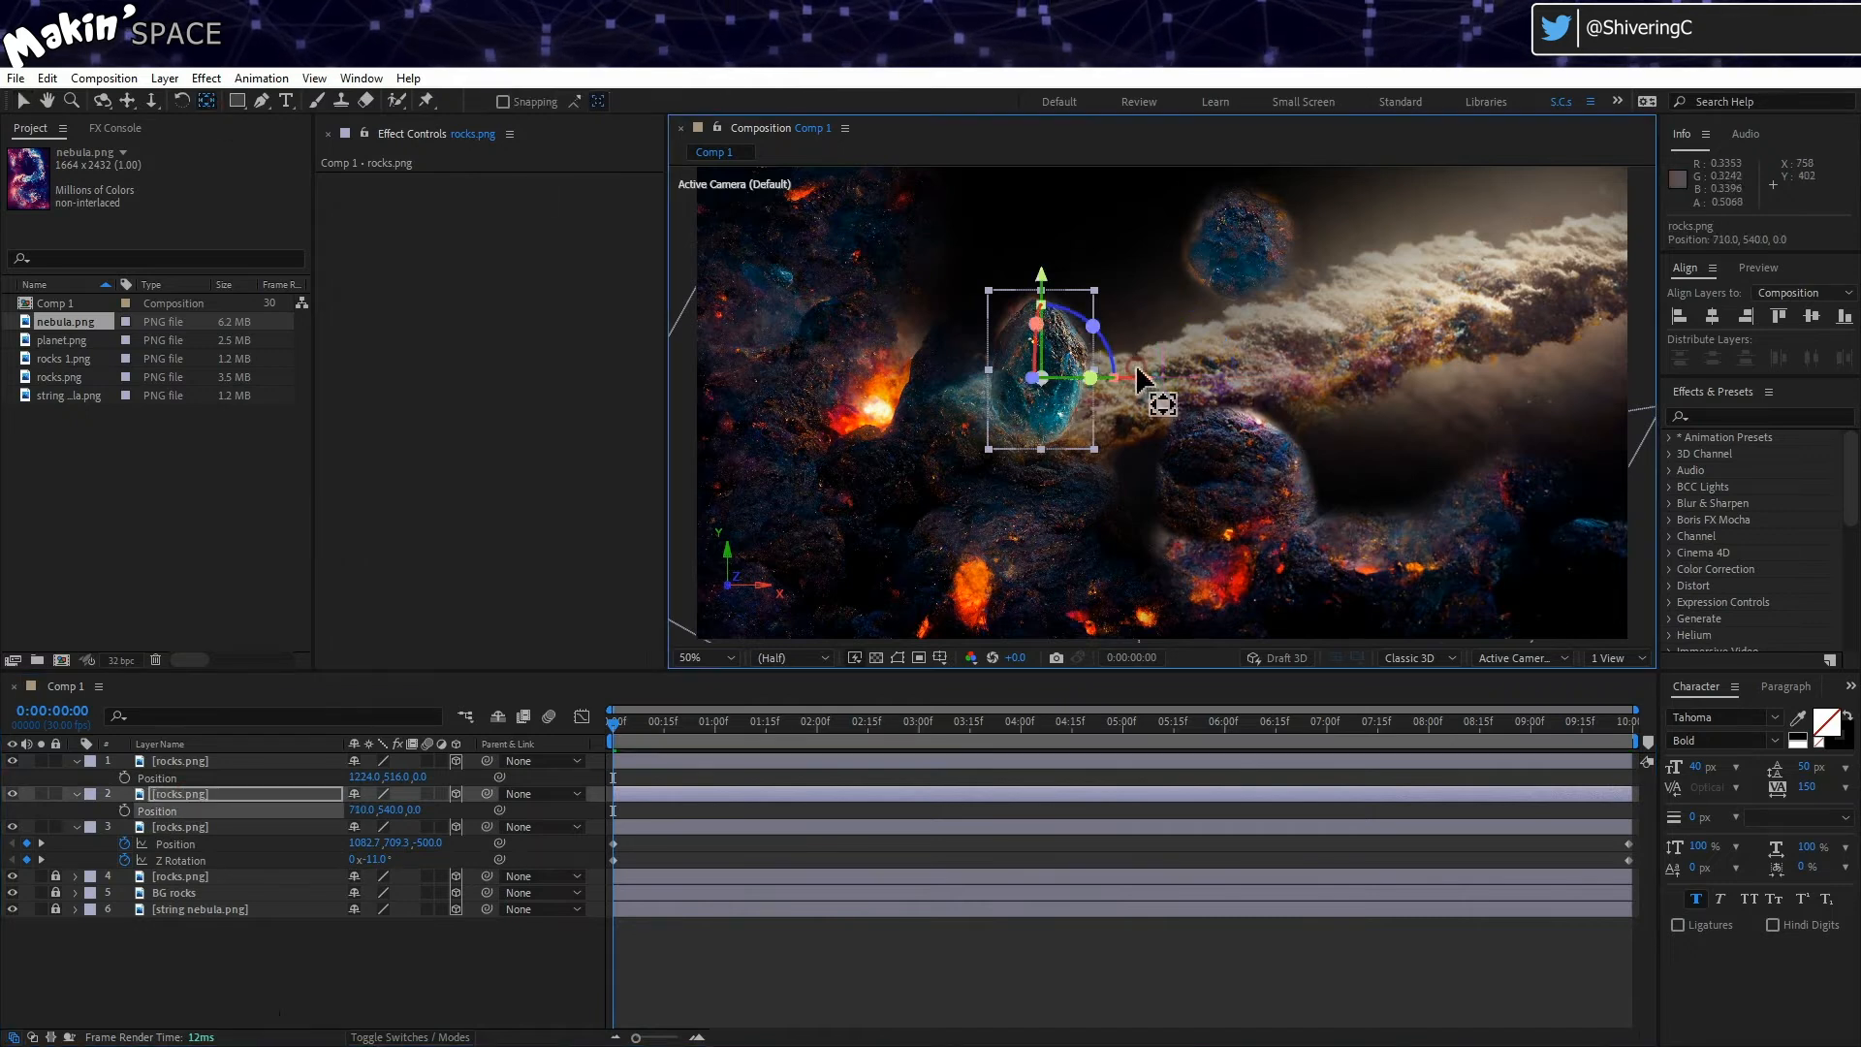
left_click_drag(1044, 277, 1043, 267)
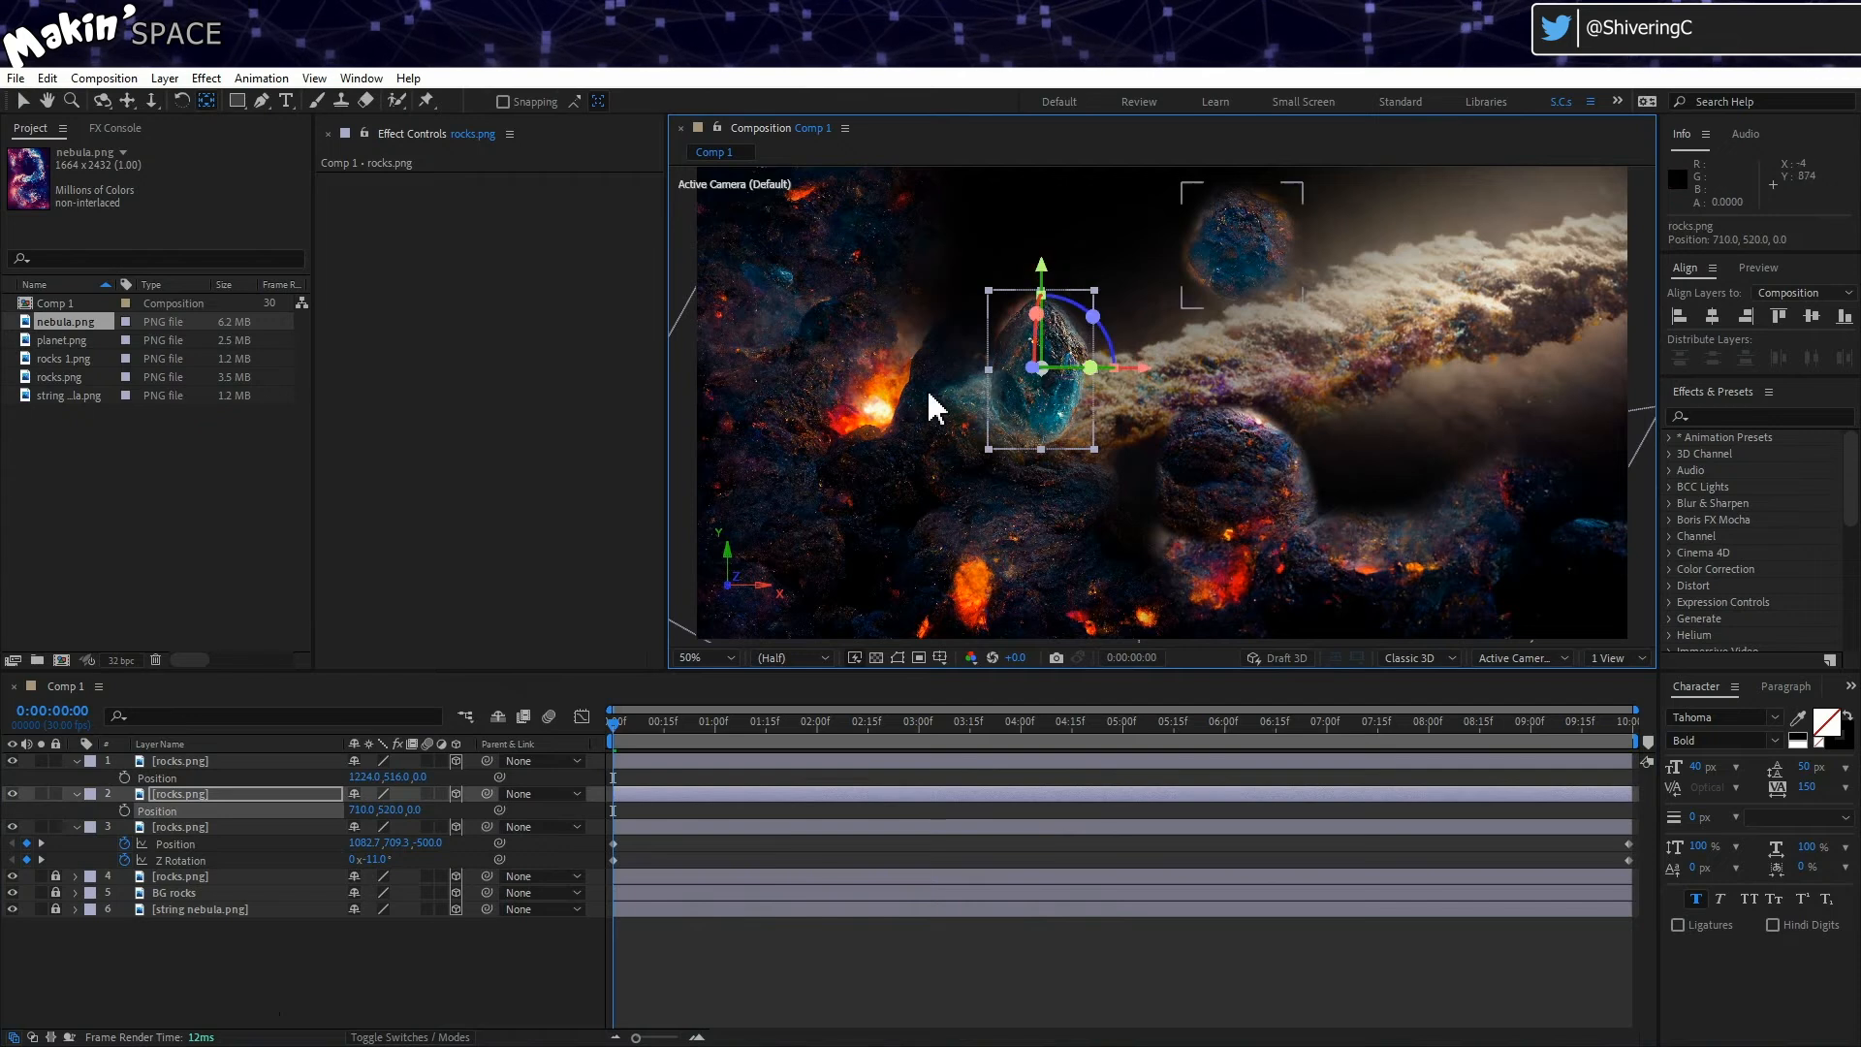
Step: Set the teal rock's Z position to -750 and scale the layer down to 73%
left_click(213, 793)
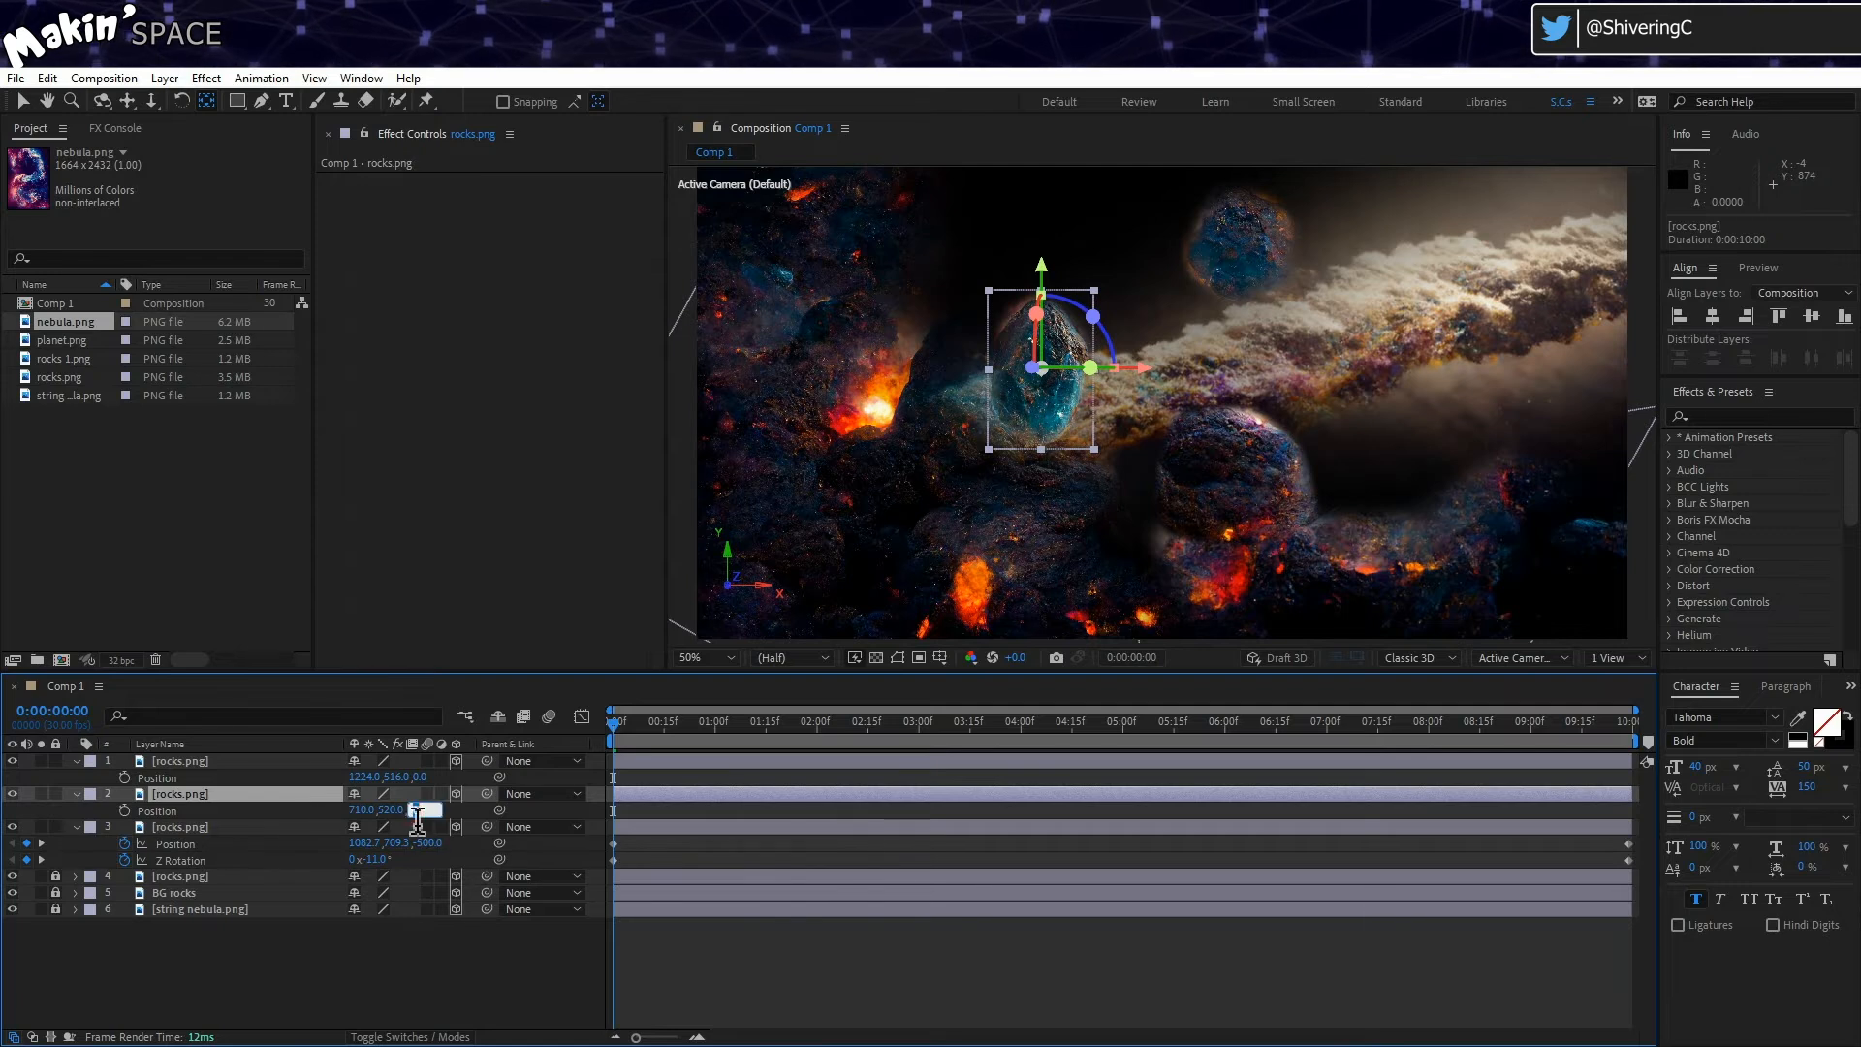
type("-1000")
key("Return")
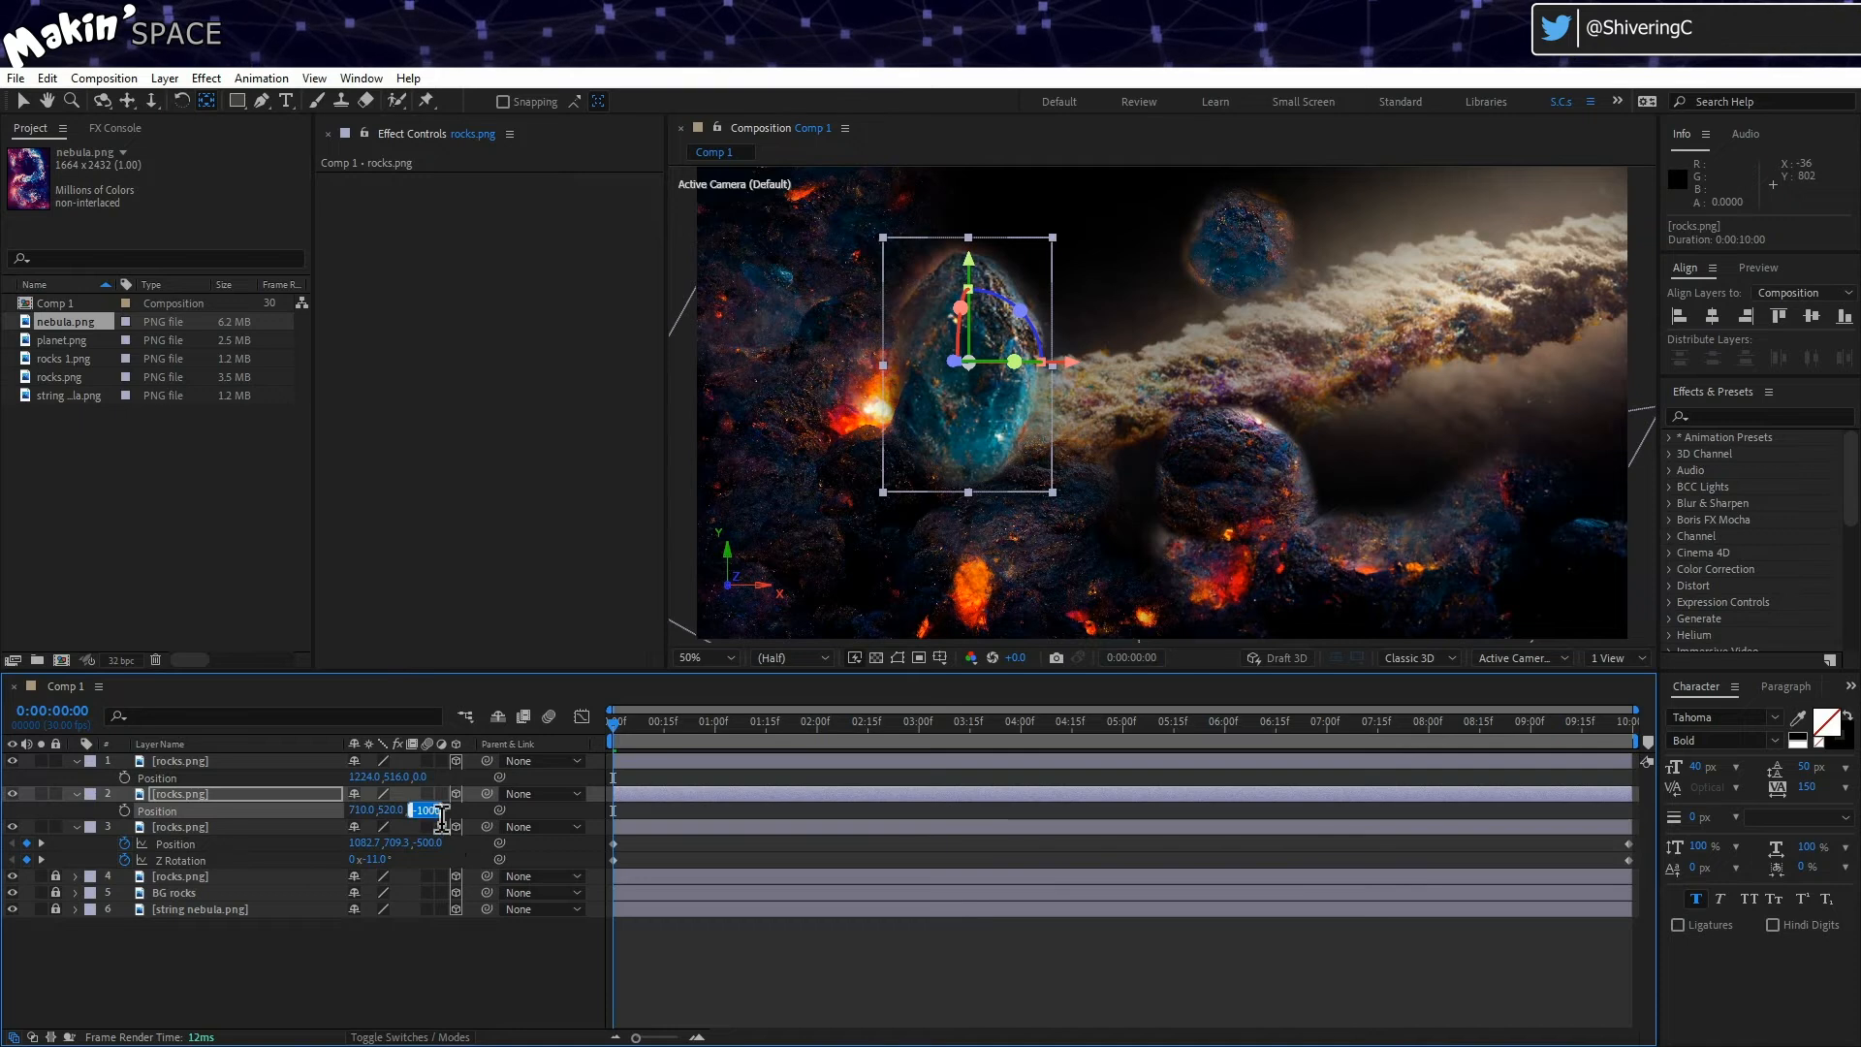
key("Return")
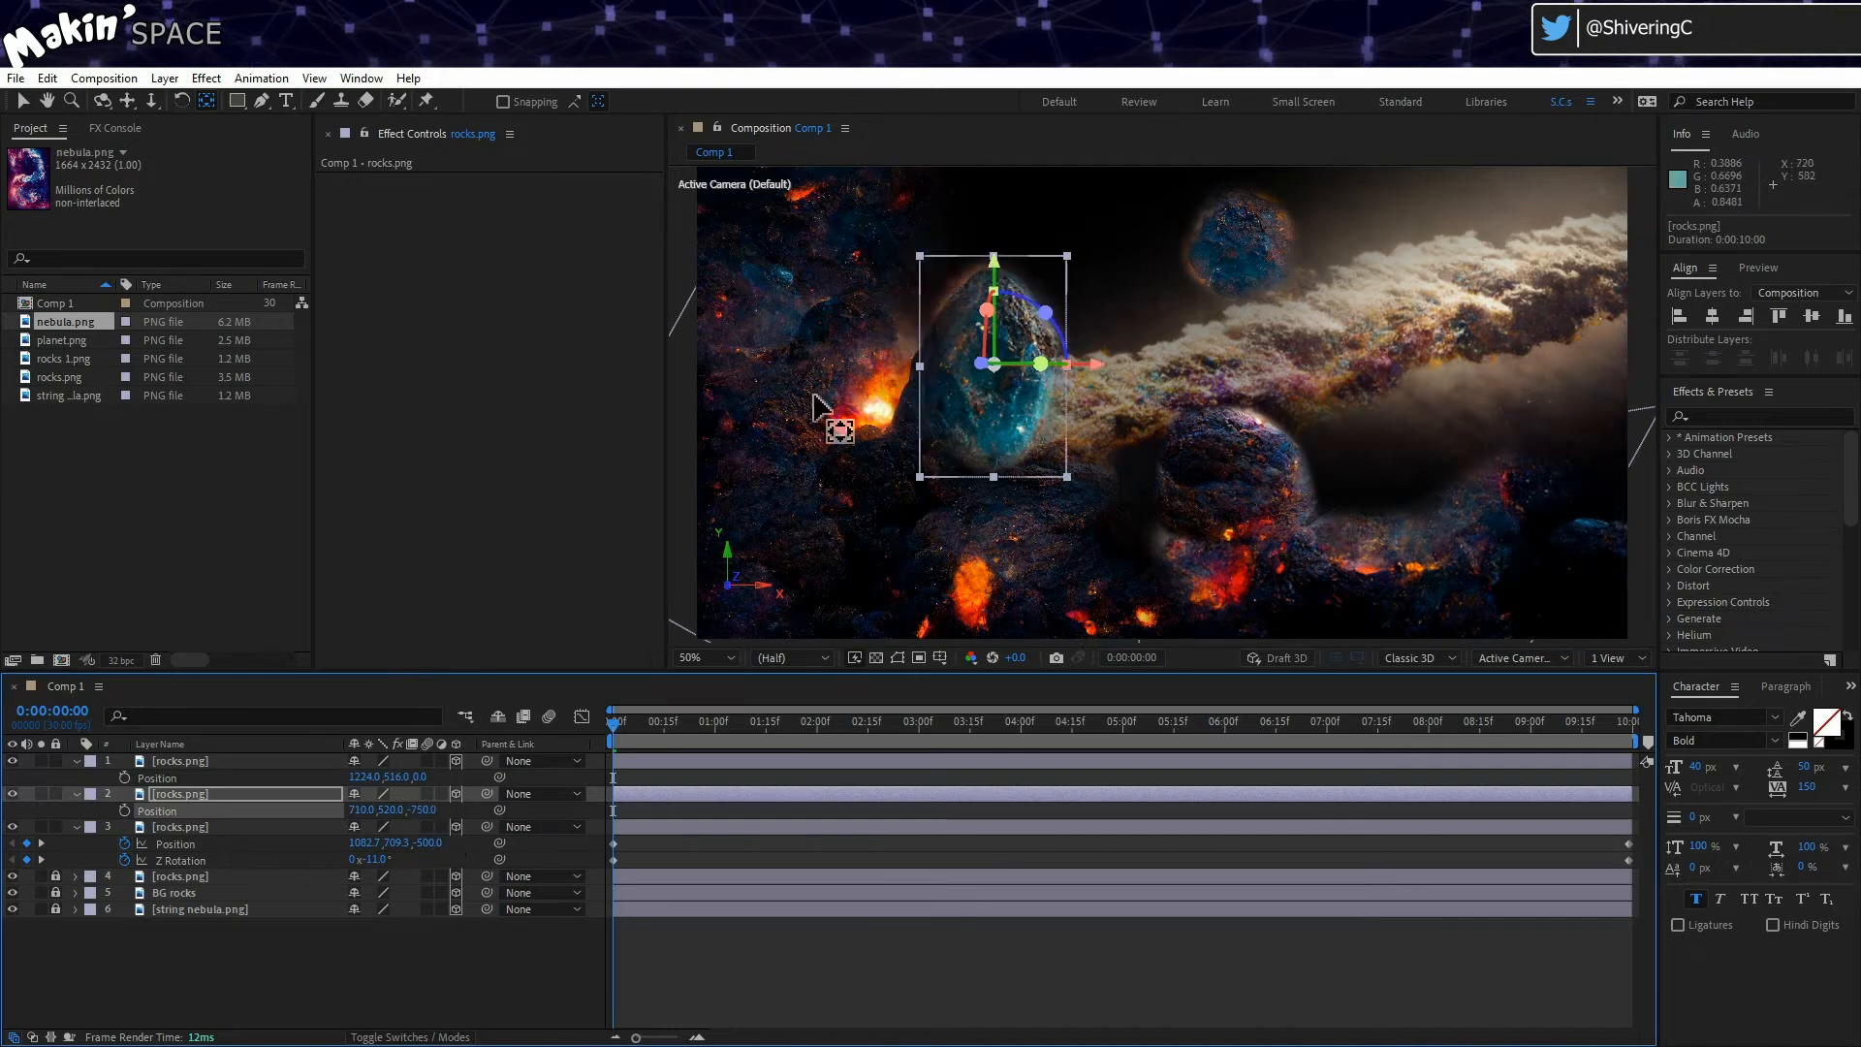
left_click_drag(1093, 366, 1121, 366)
key("s")
left_click_drag(419, 811, 388, 812)
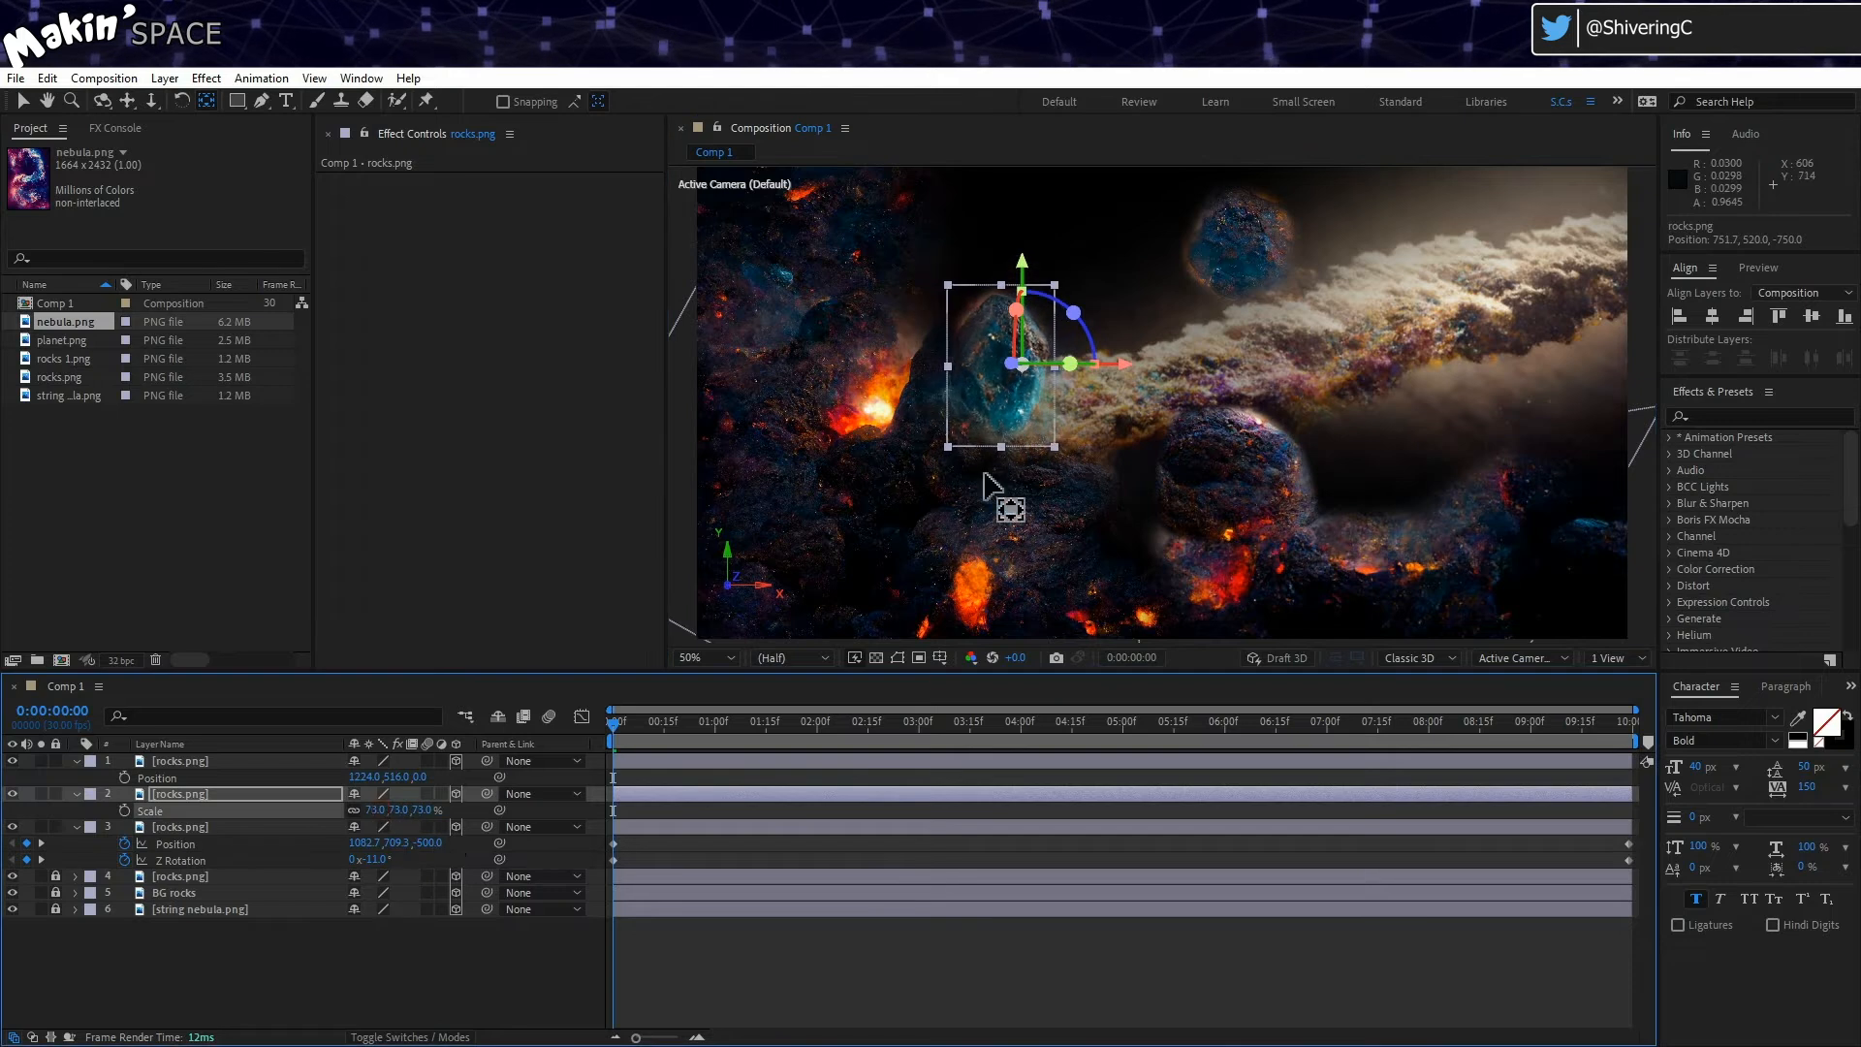
Step: Re-centre the teal rock's anchor point at about X 722, Y 520 and switch back to the Selection tool
left_click_drag(1119, 366, 1148, 366)
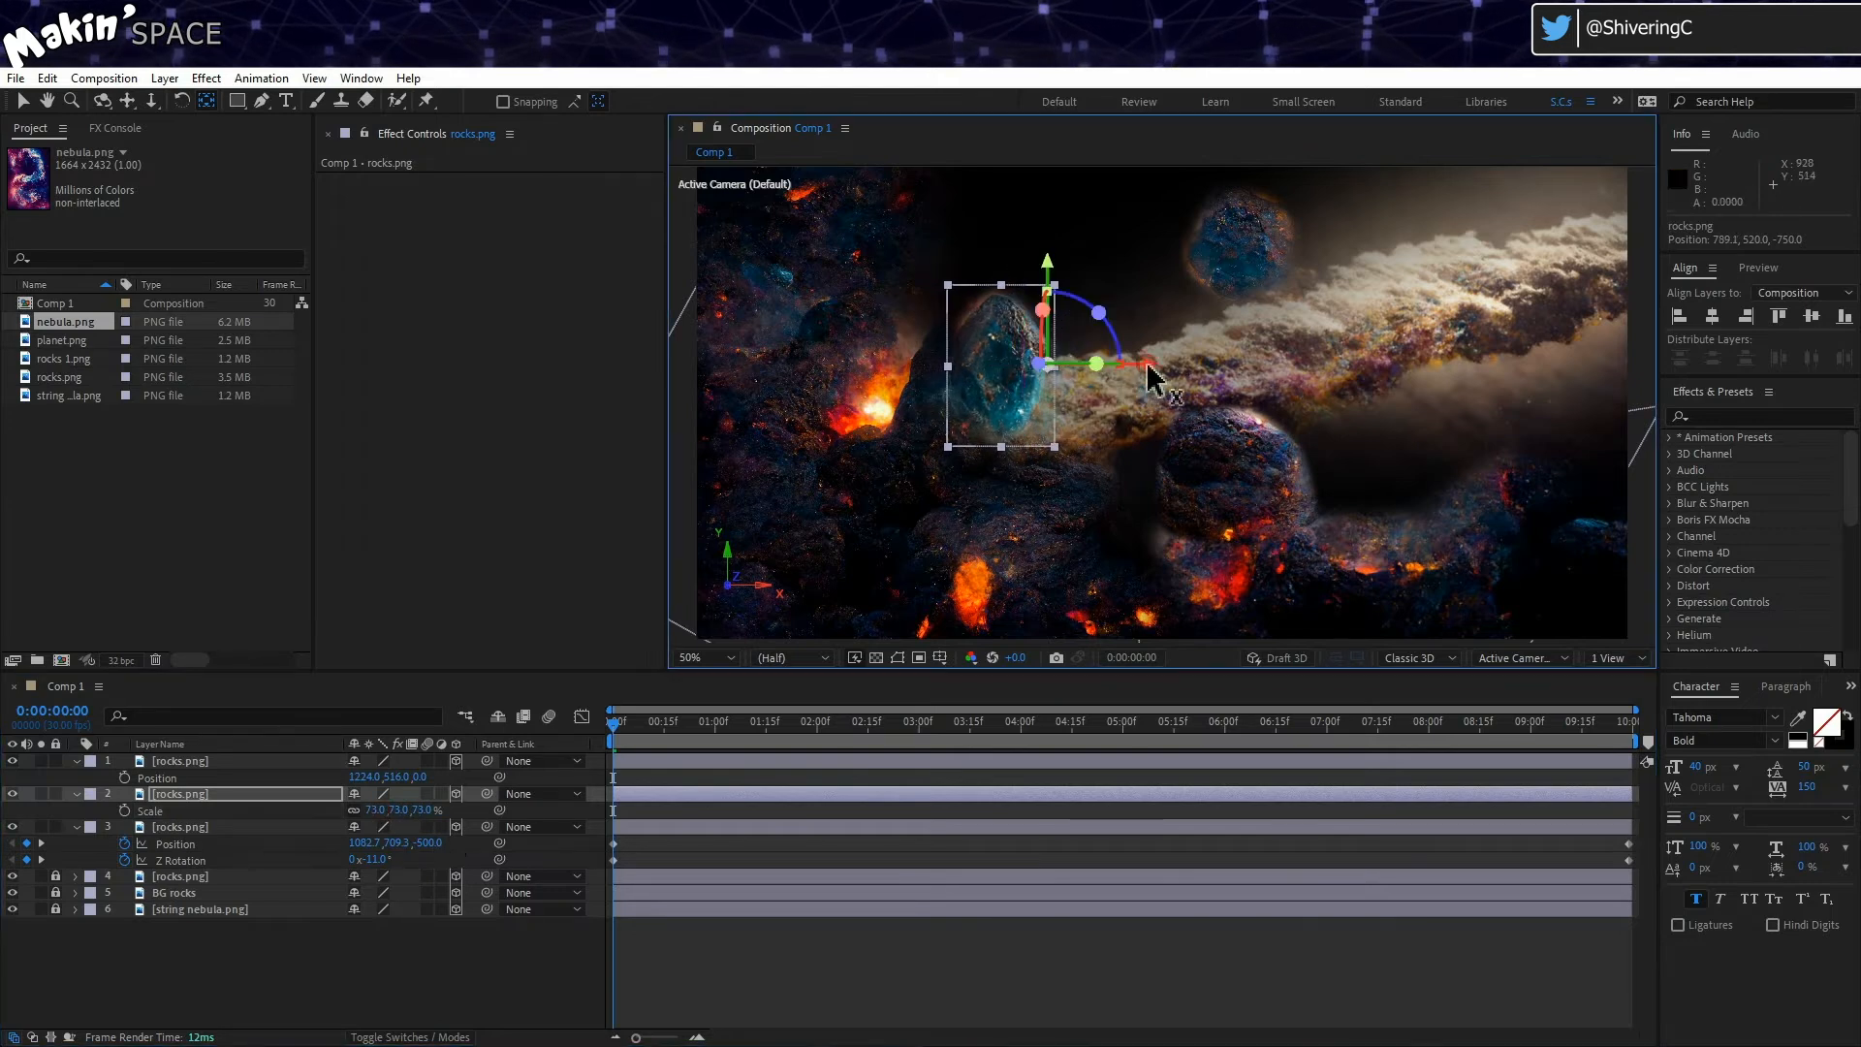
key("ctrl+z")
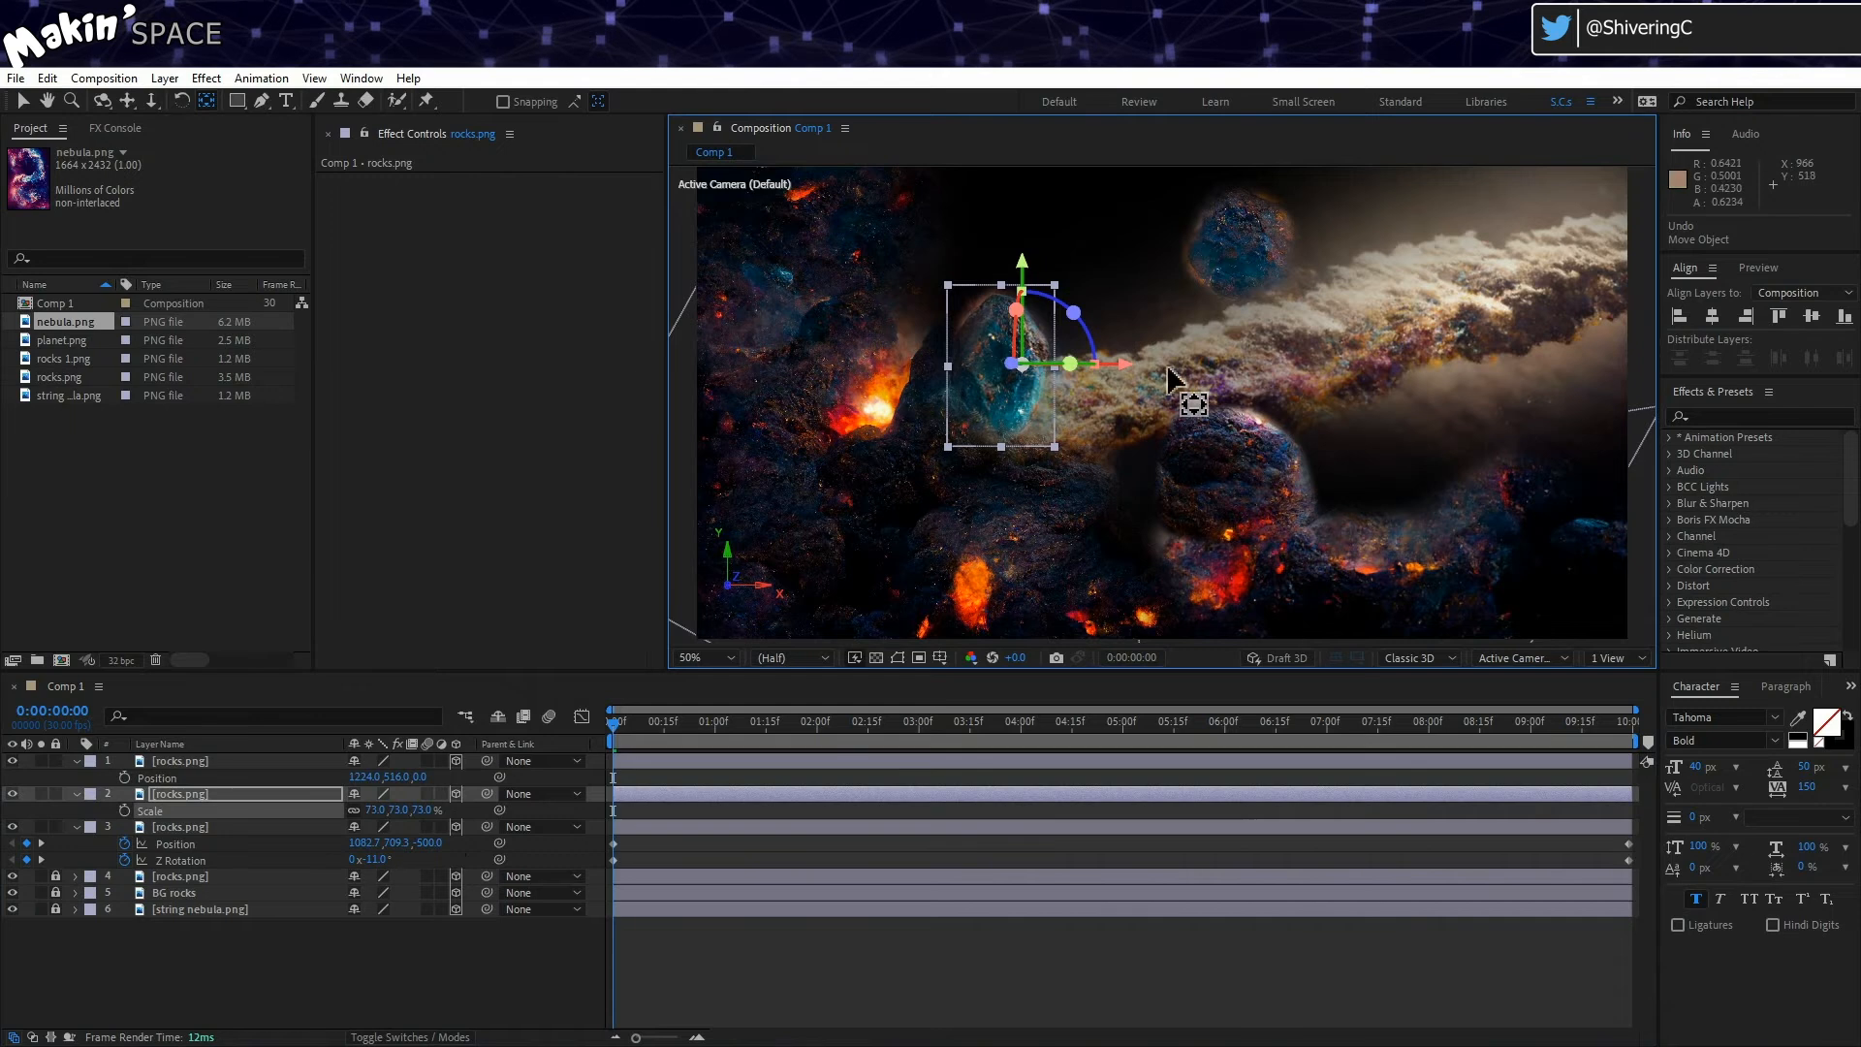
left_click_drag(1120, 360, 1099, 360)
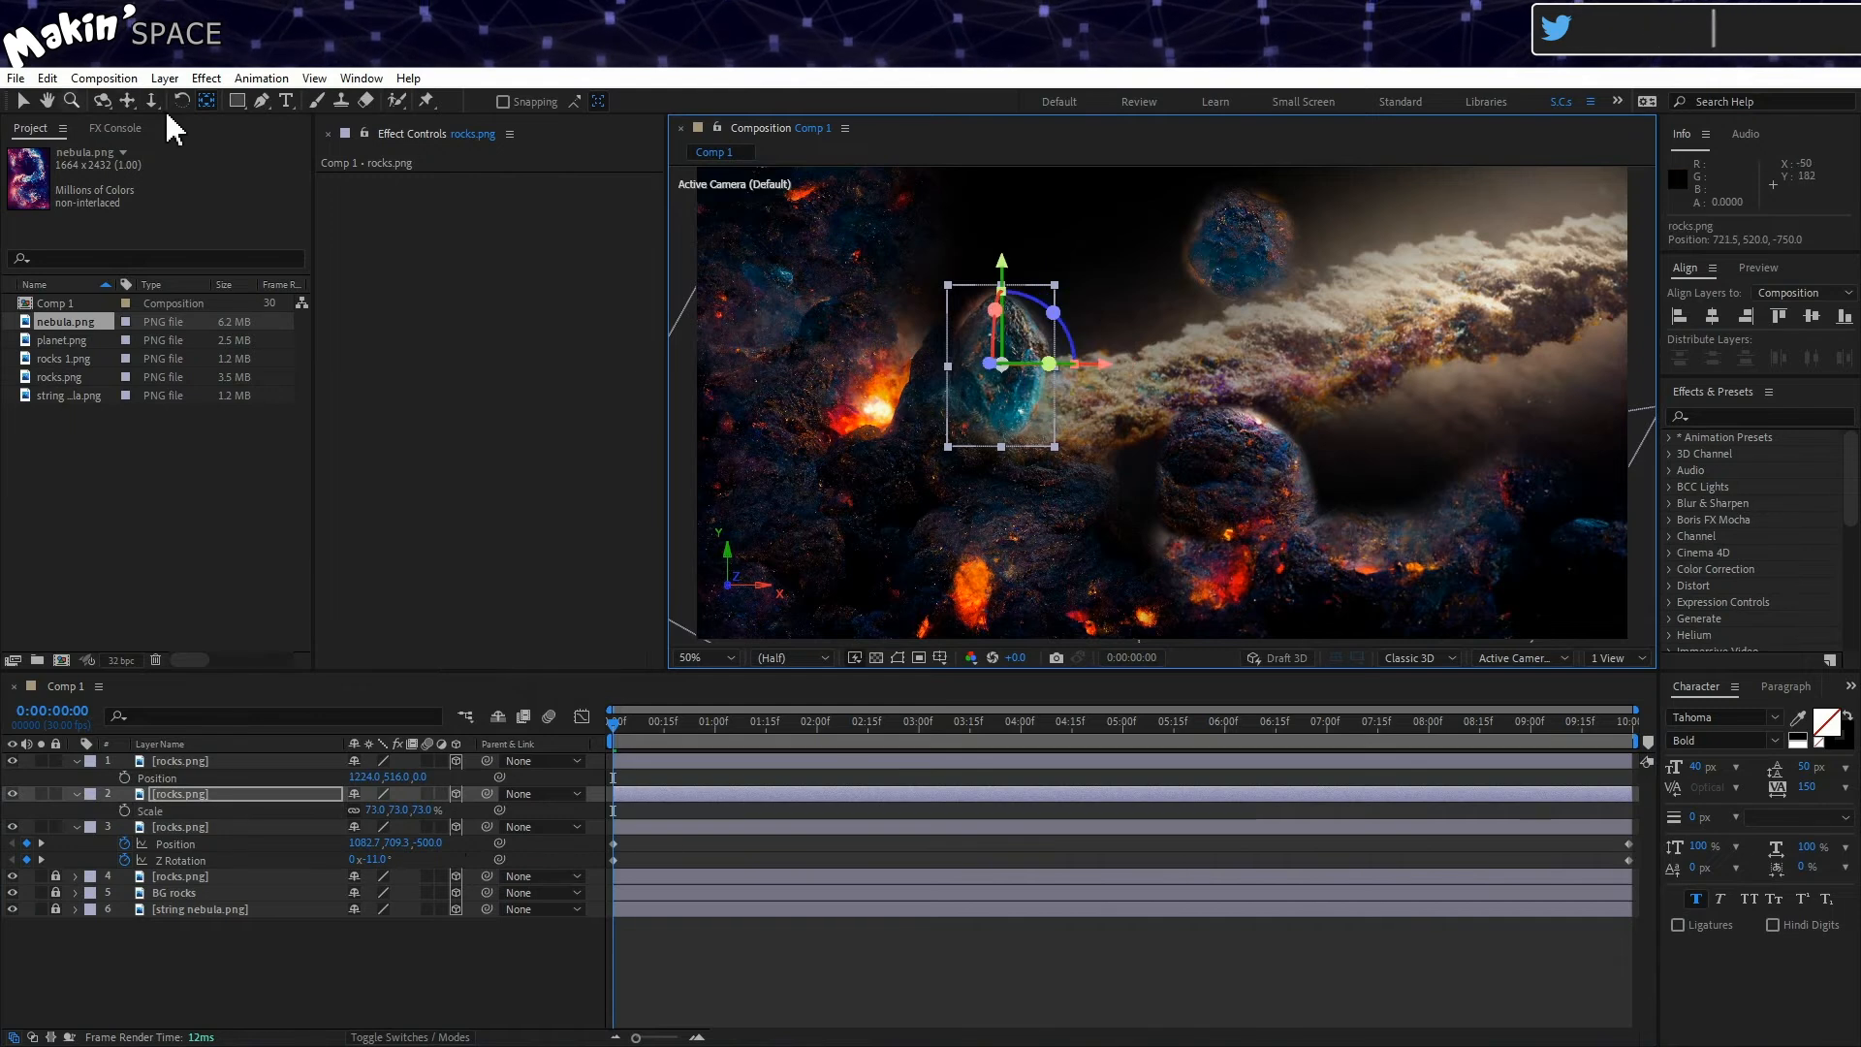
left_click(22, 100)
Step: Set Position and Z Rotation keyframes for the teal rock at 0 seconds and reveal its keyframed properties
left_click(274, 817)
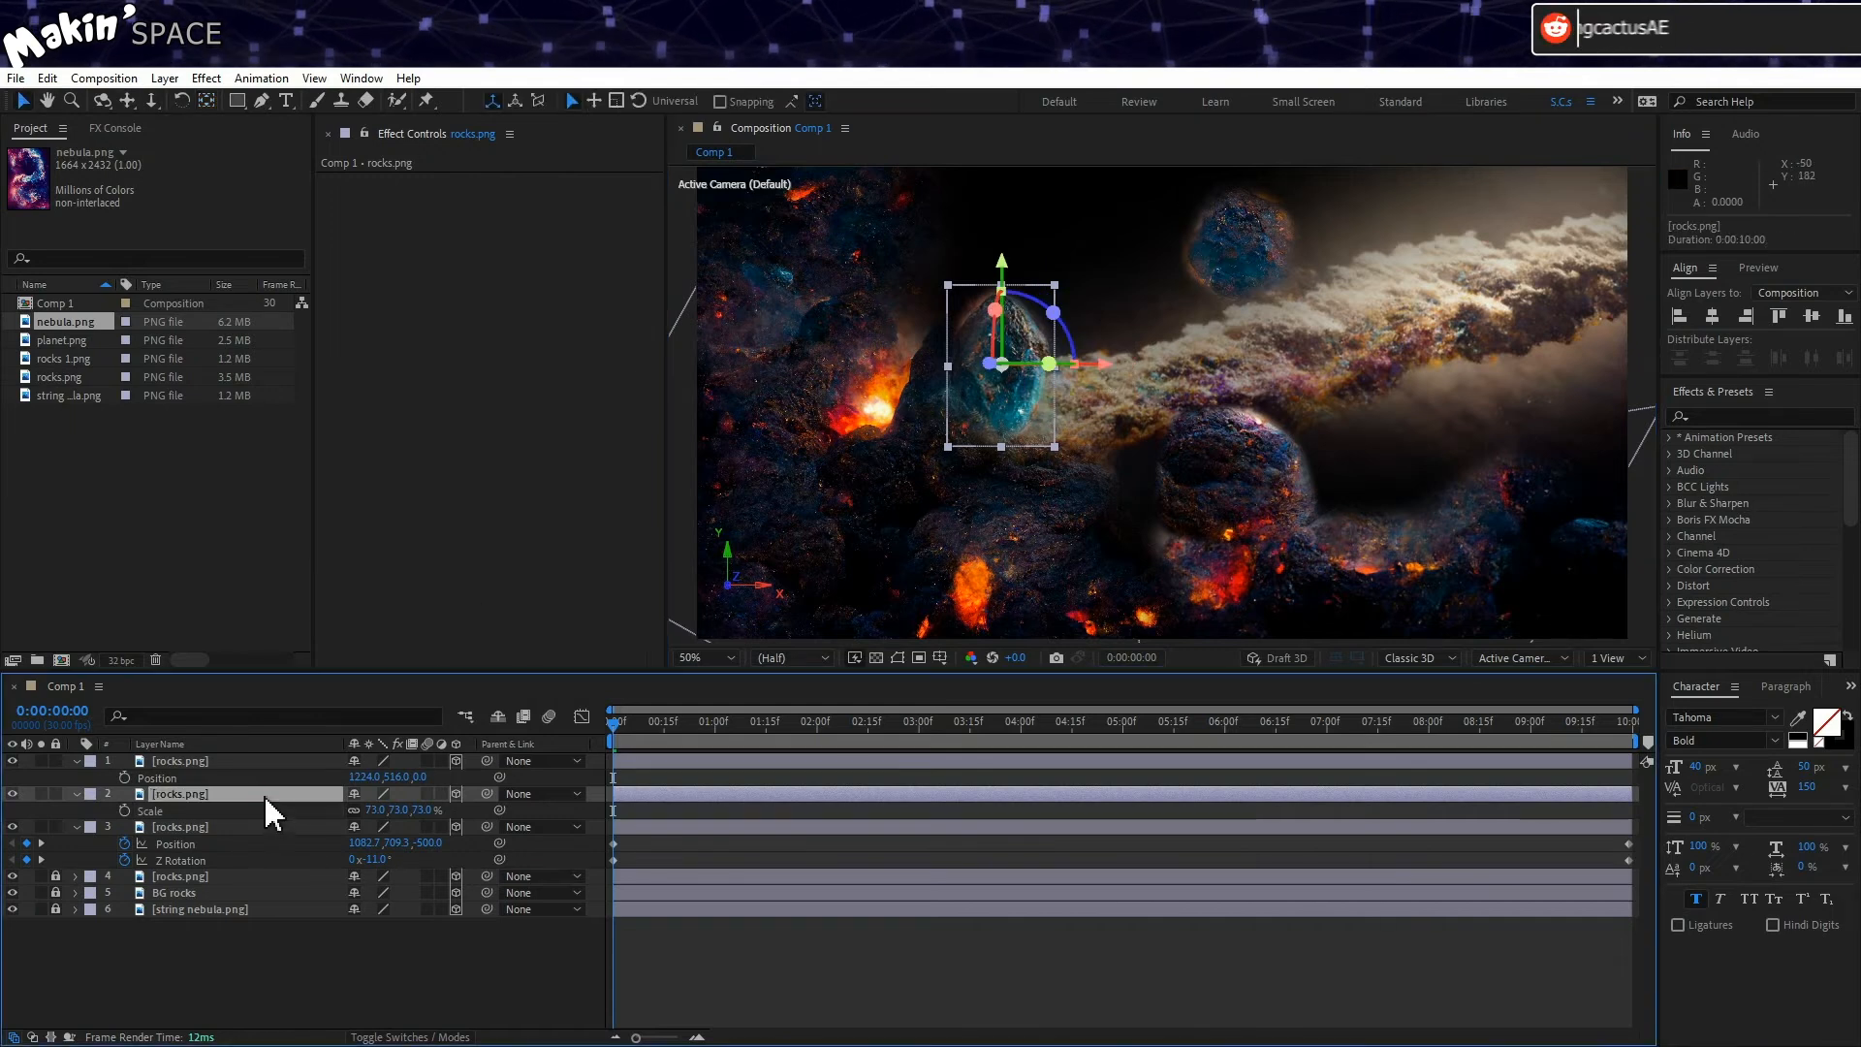
key("s")
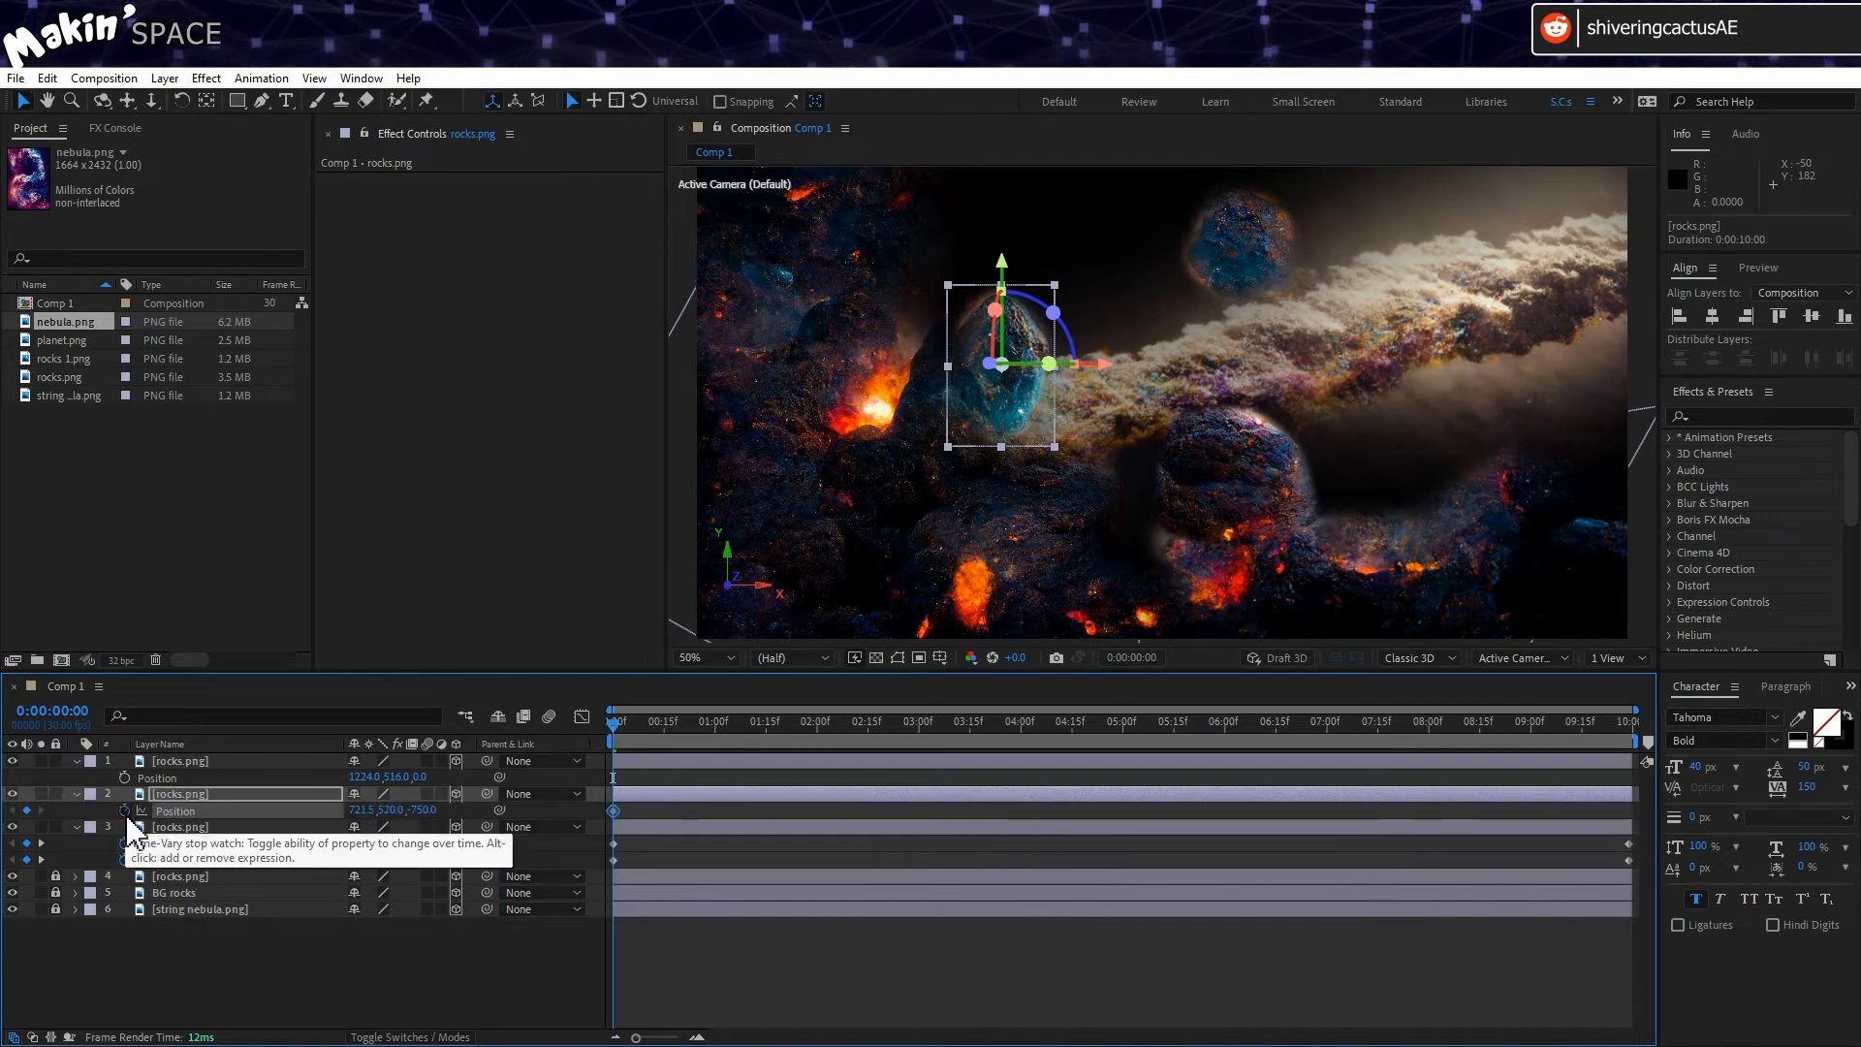
key("r")
left_click(125, 860)
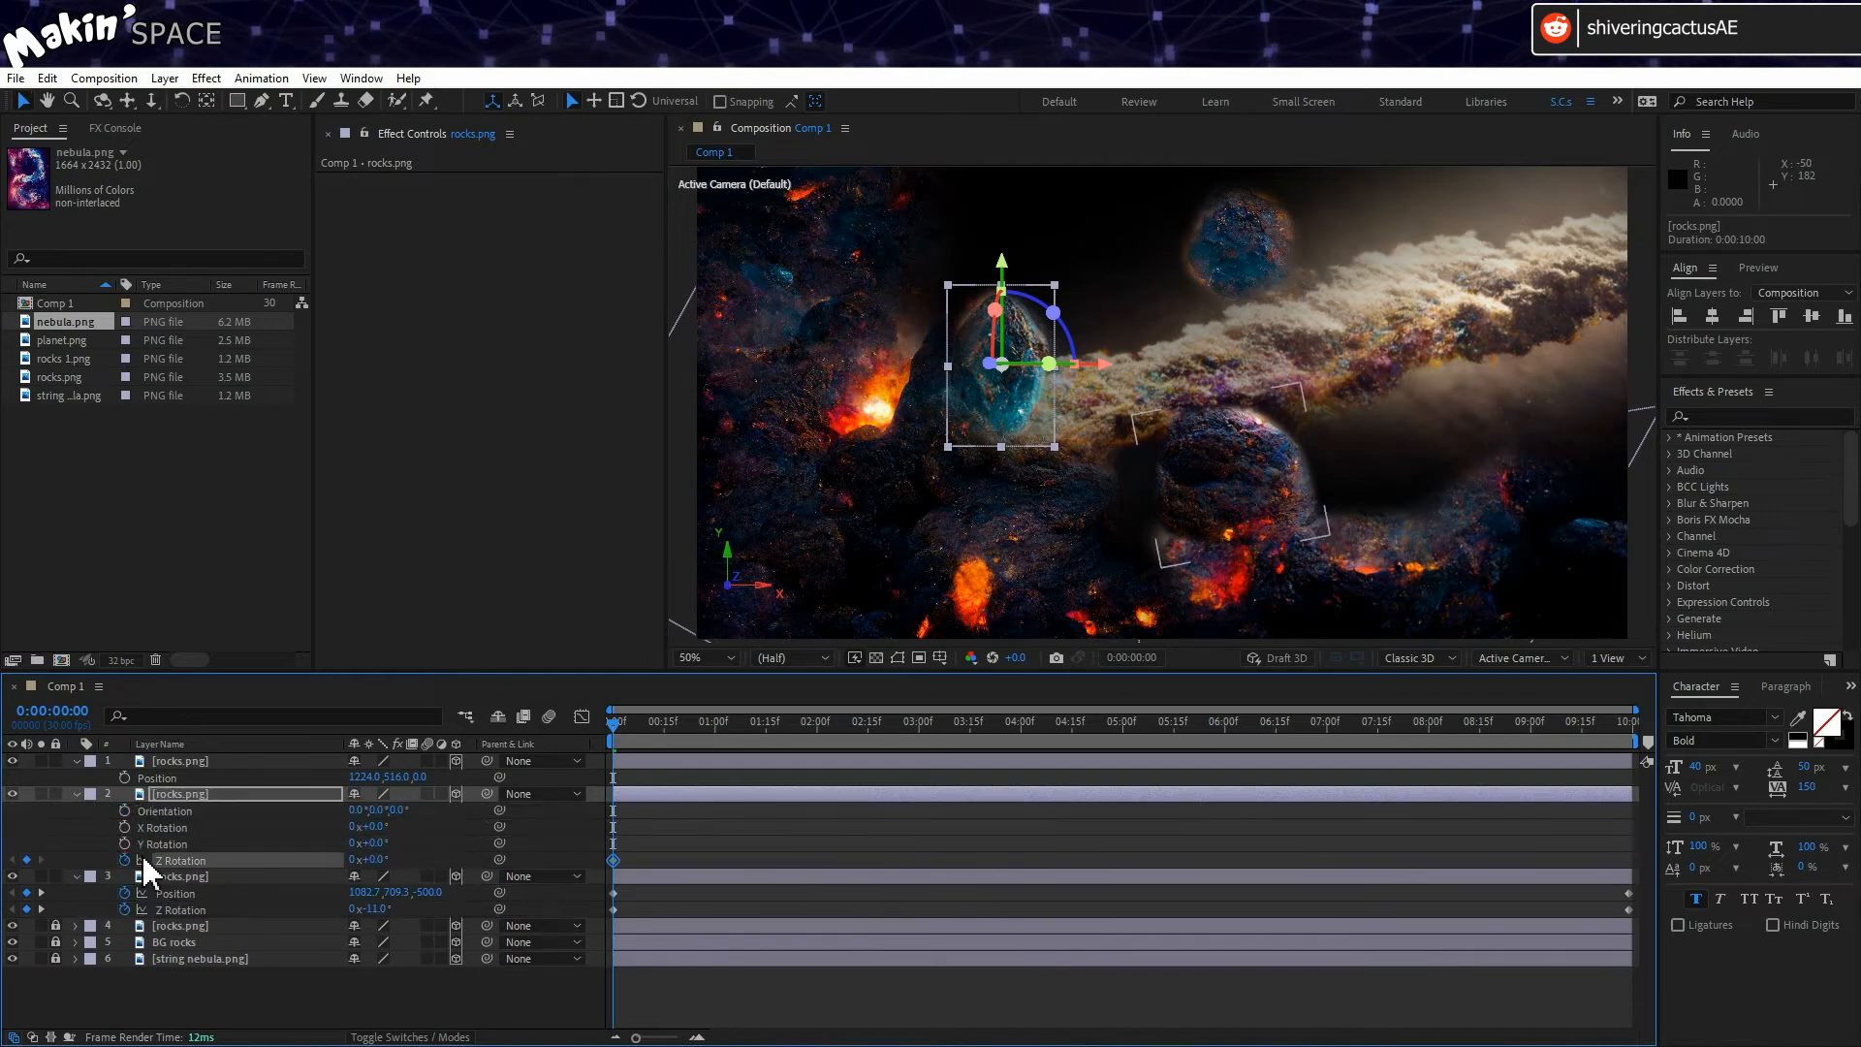
key("u")
Step: Move the teal rock to about X 786, Y 405 at 0:00:09:29
left_click_drag(742, 746, 1666, 766)
left_click_drag(1093, 364, 1151, 373)
left_click_drag(1047, 282, 1047, 183)
Step: Remove the teal rock's Position and Z Rotation keyframes at 0 seconds
key("Home")
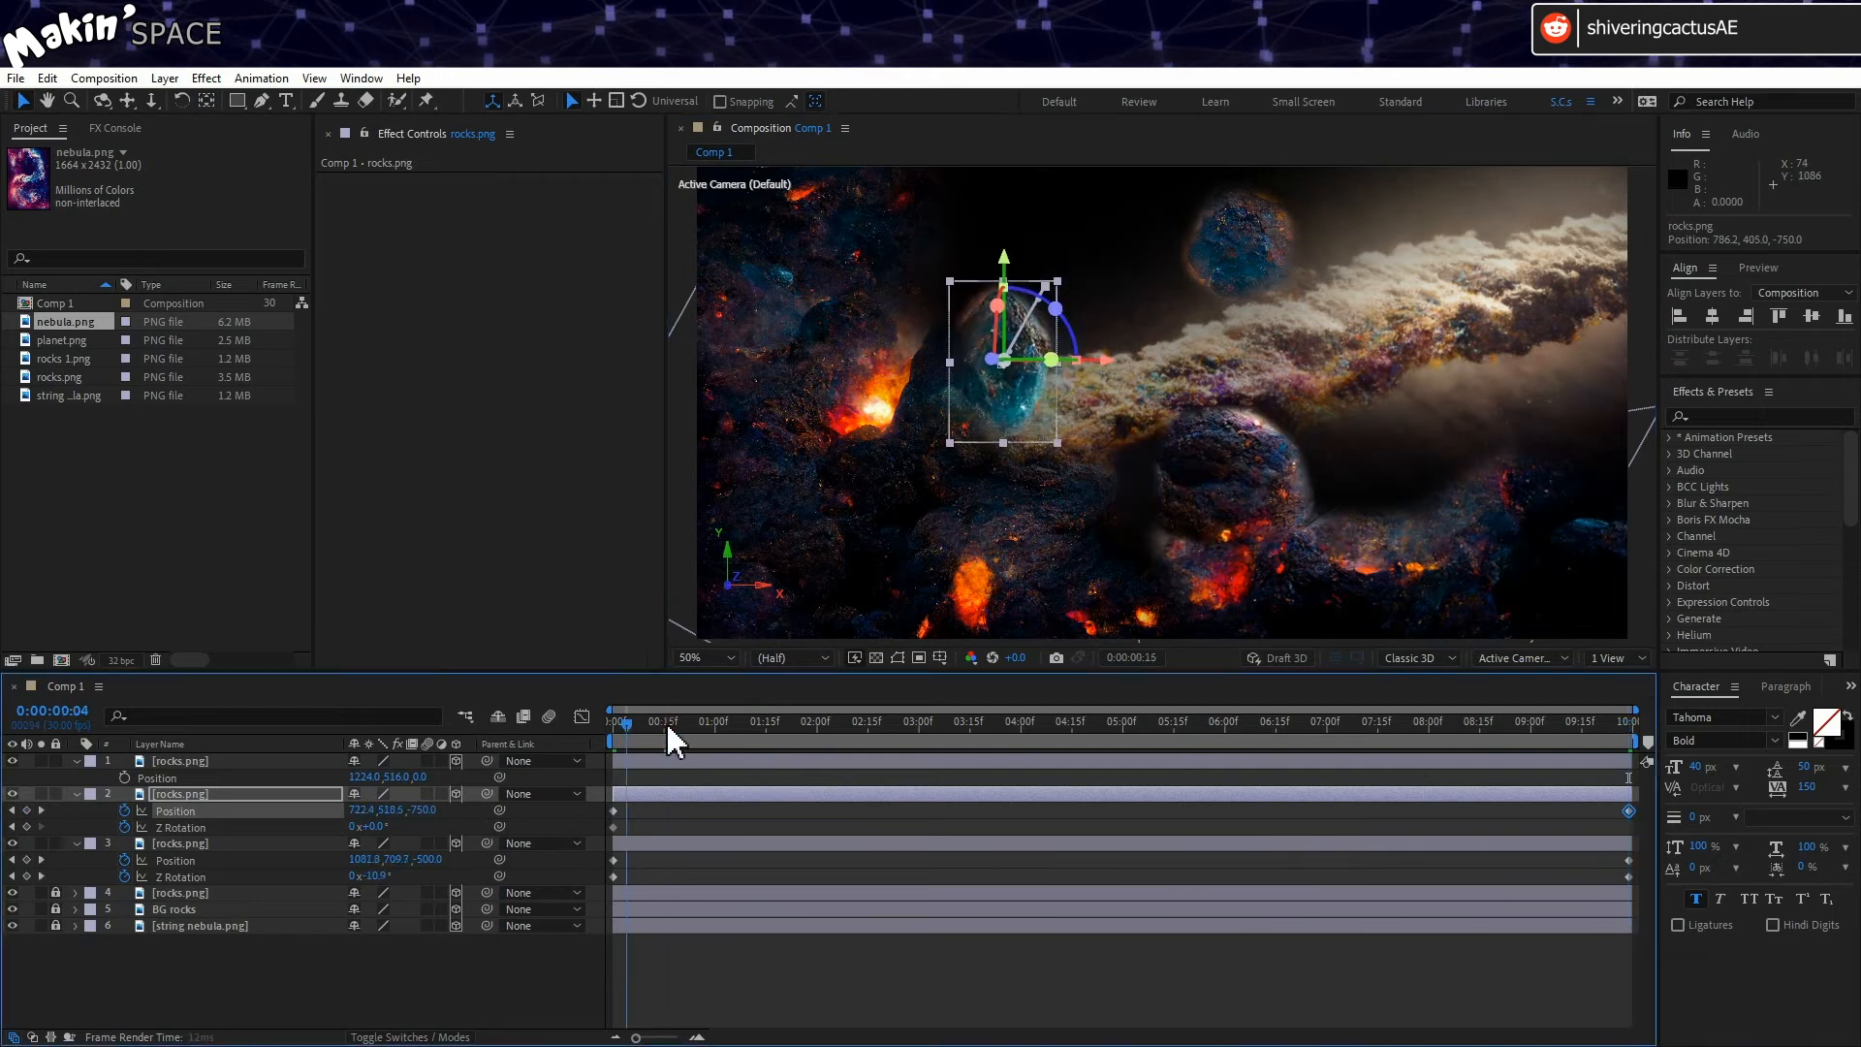
left_click(26, 810)
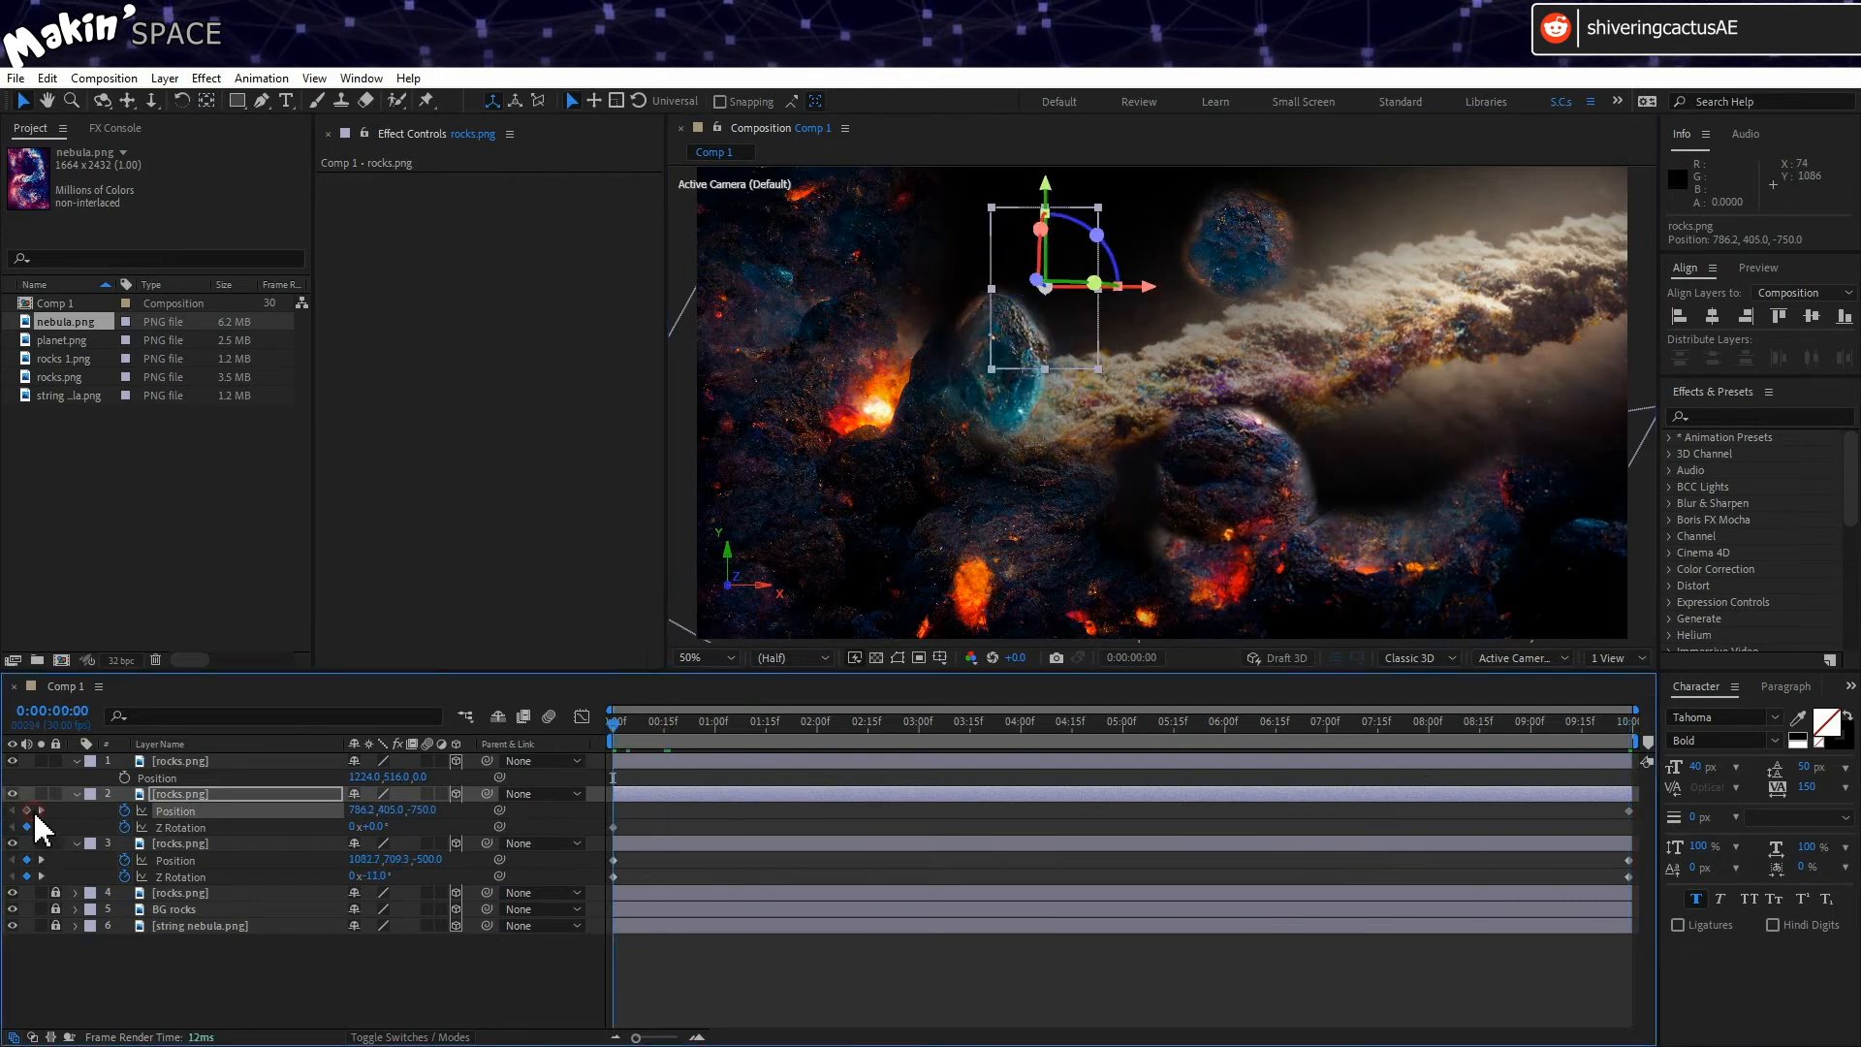
left_click(26, 826)
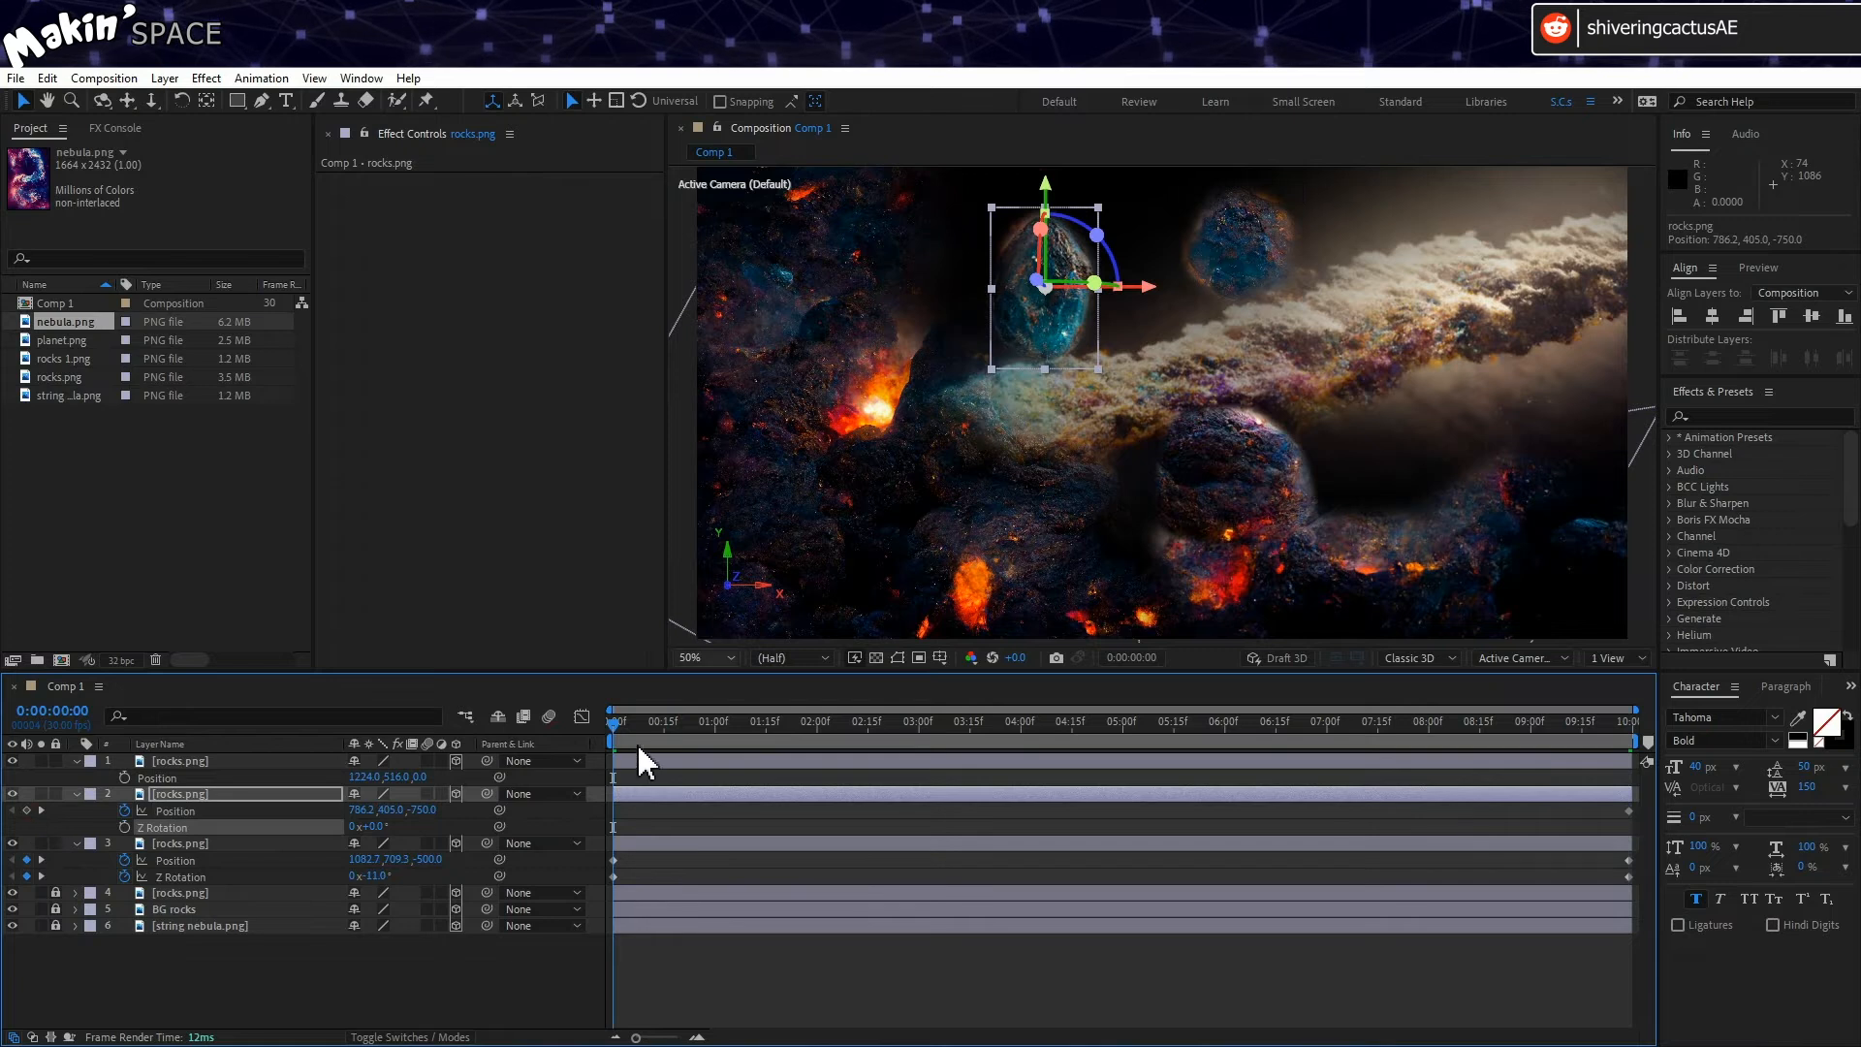
Step: Rotate the teal rock to 21° on Z and move it to about X 842, Y 401 at 0 seconds
left_click_drag(388, 826, 408, 826)
left_click_drag(1147, 344, 1180, 340)
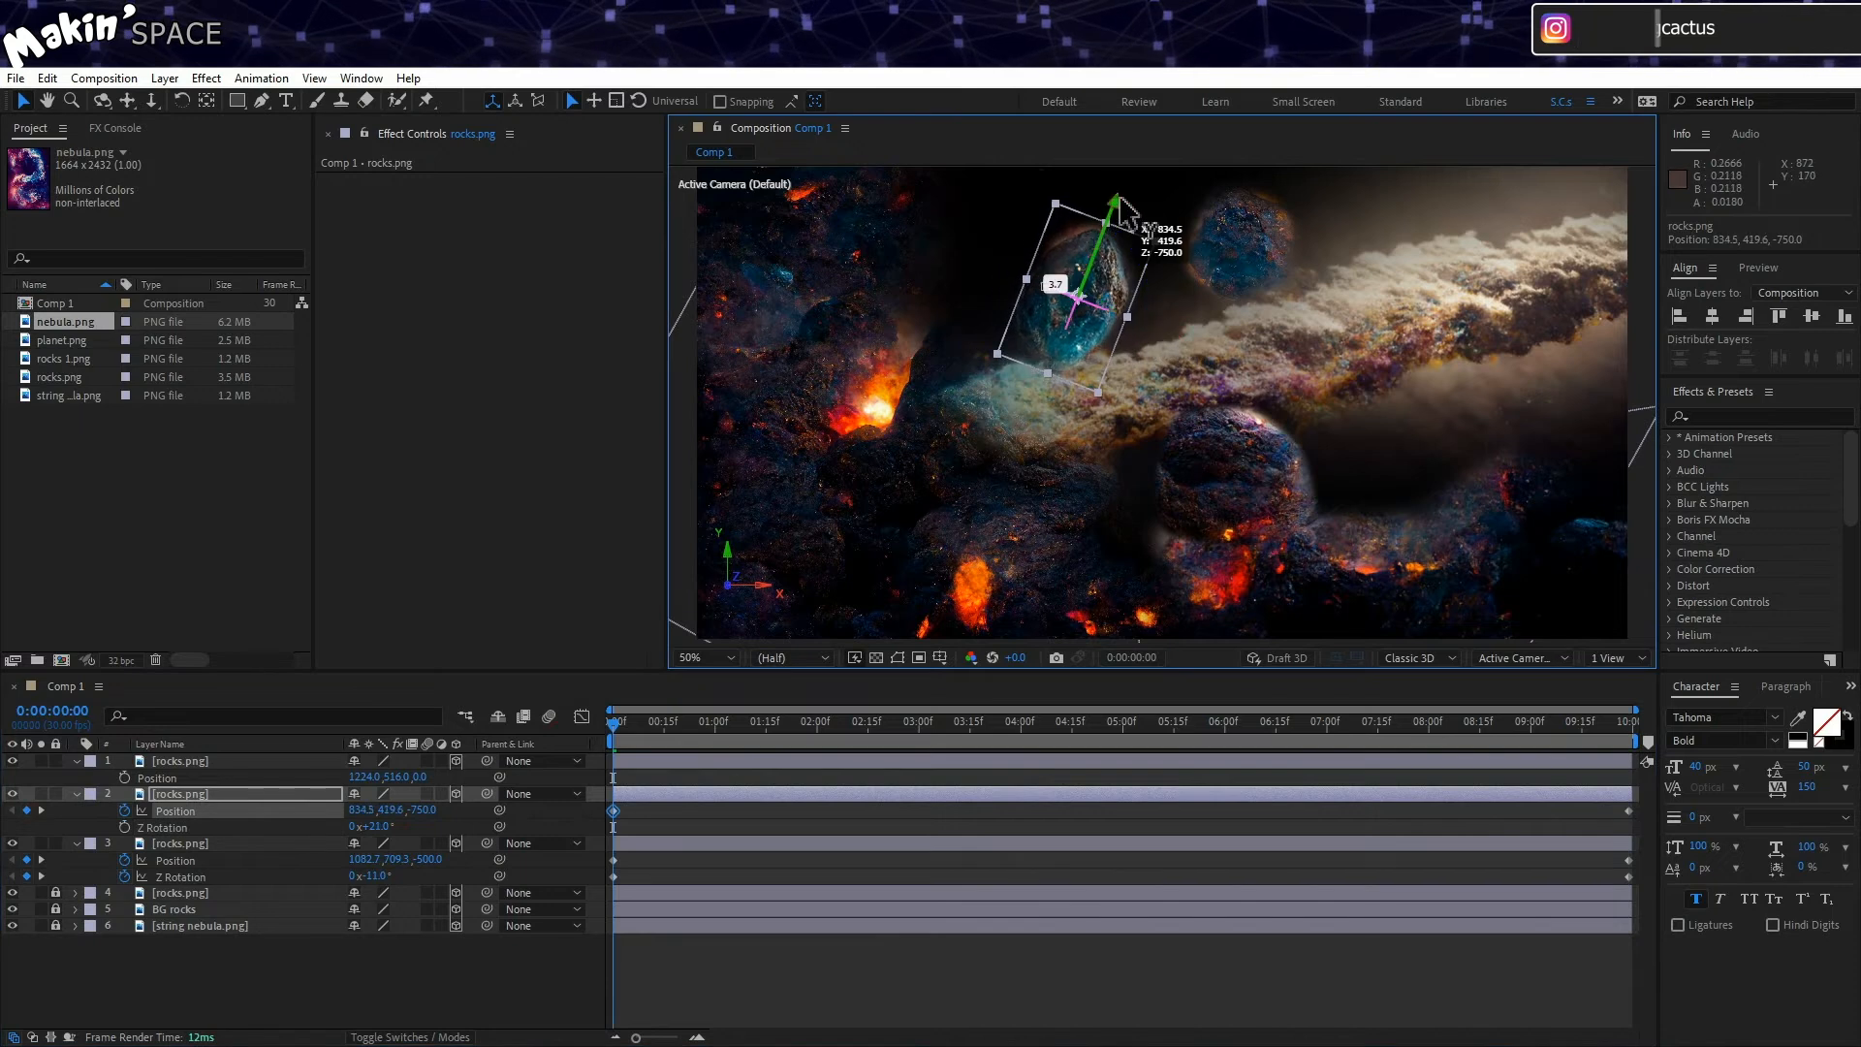
Step: At 0:00:09:29, move the teal rock to about X 806, Y 495 and set a Z Rotation keyframe of 10°
left_click_drag(670, 744, 1759, 771)
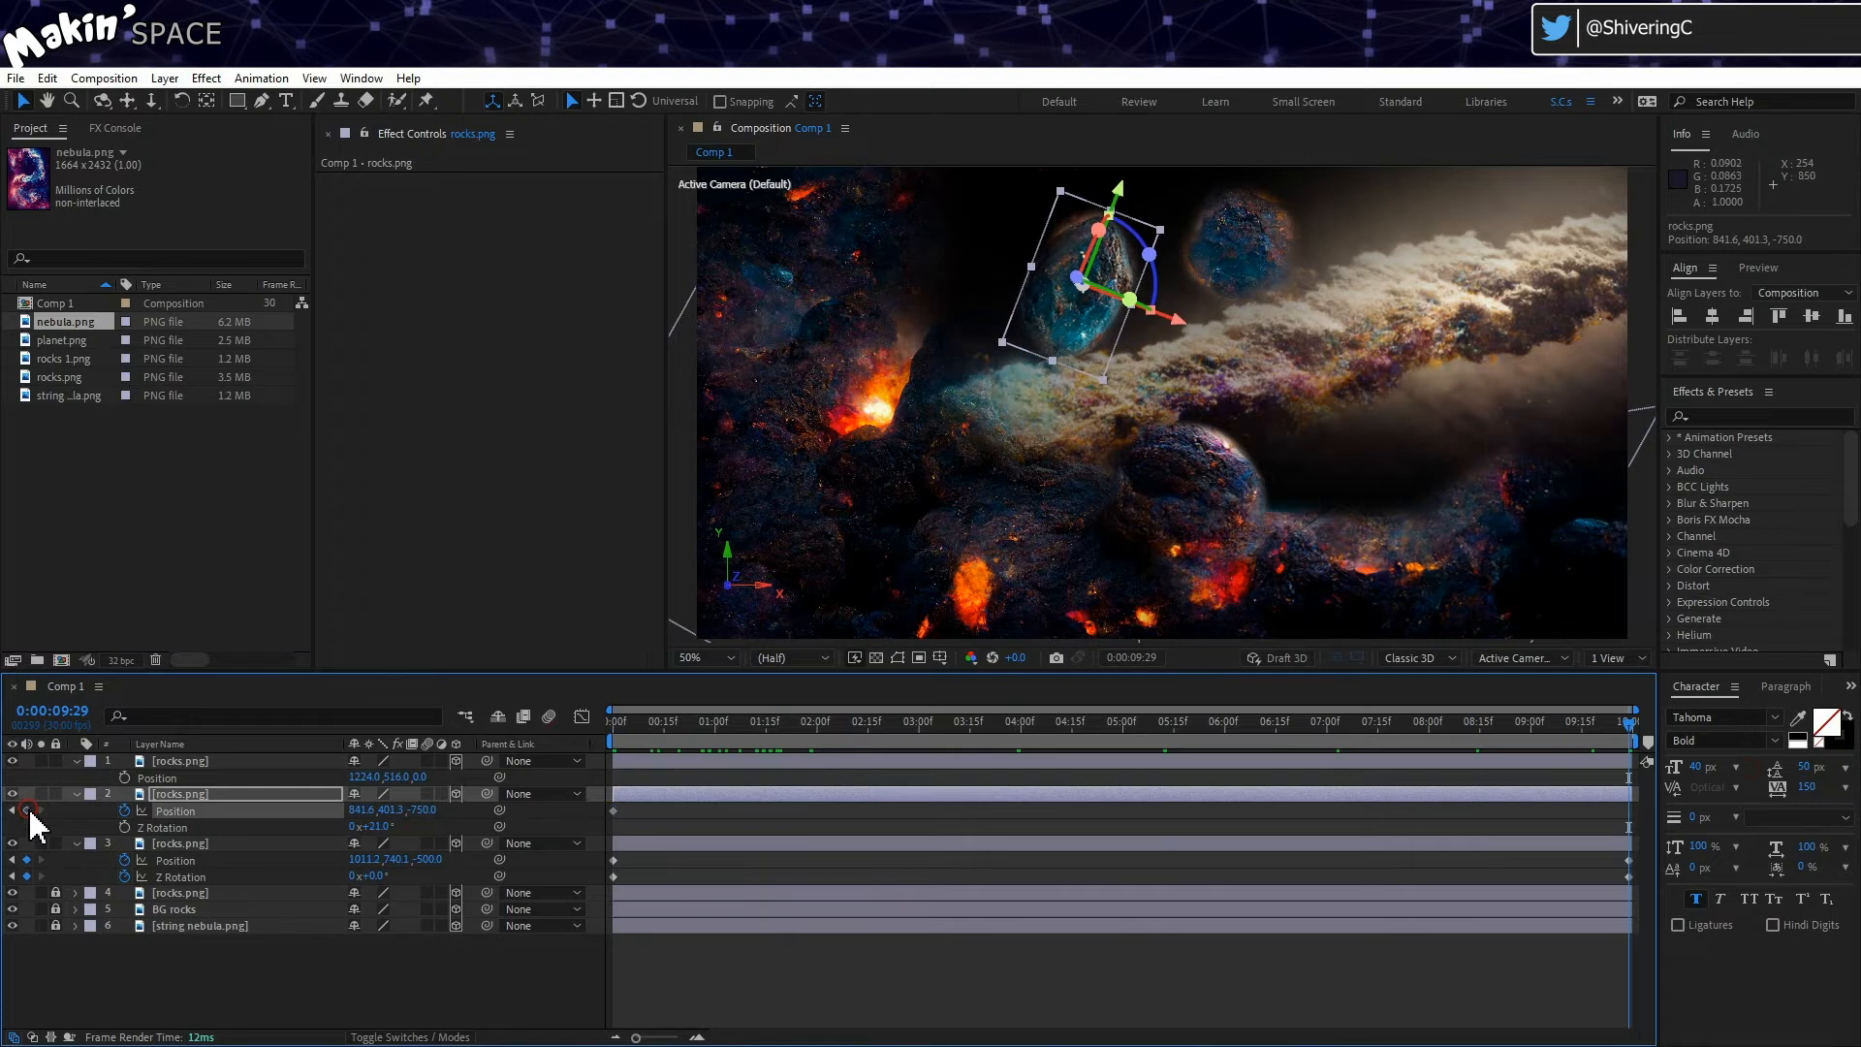
left_click_drag(1116, 191, 1100, 250)
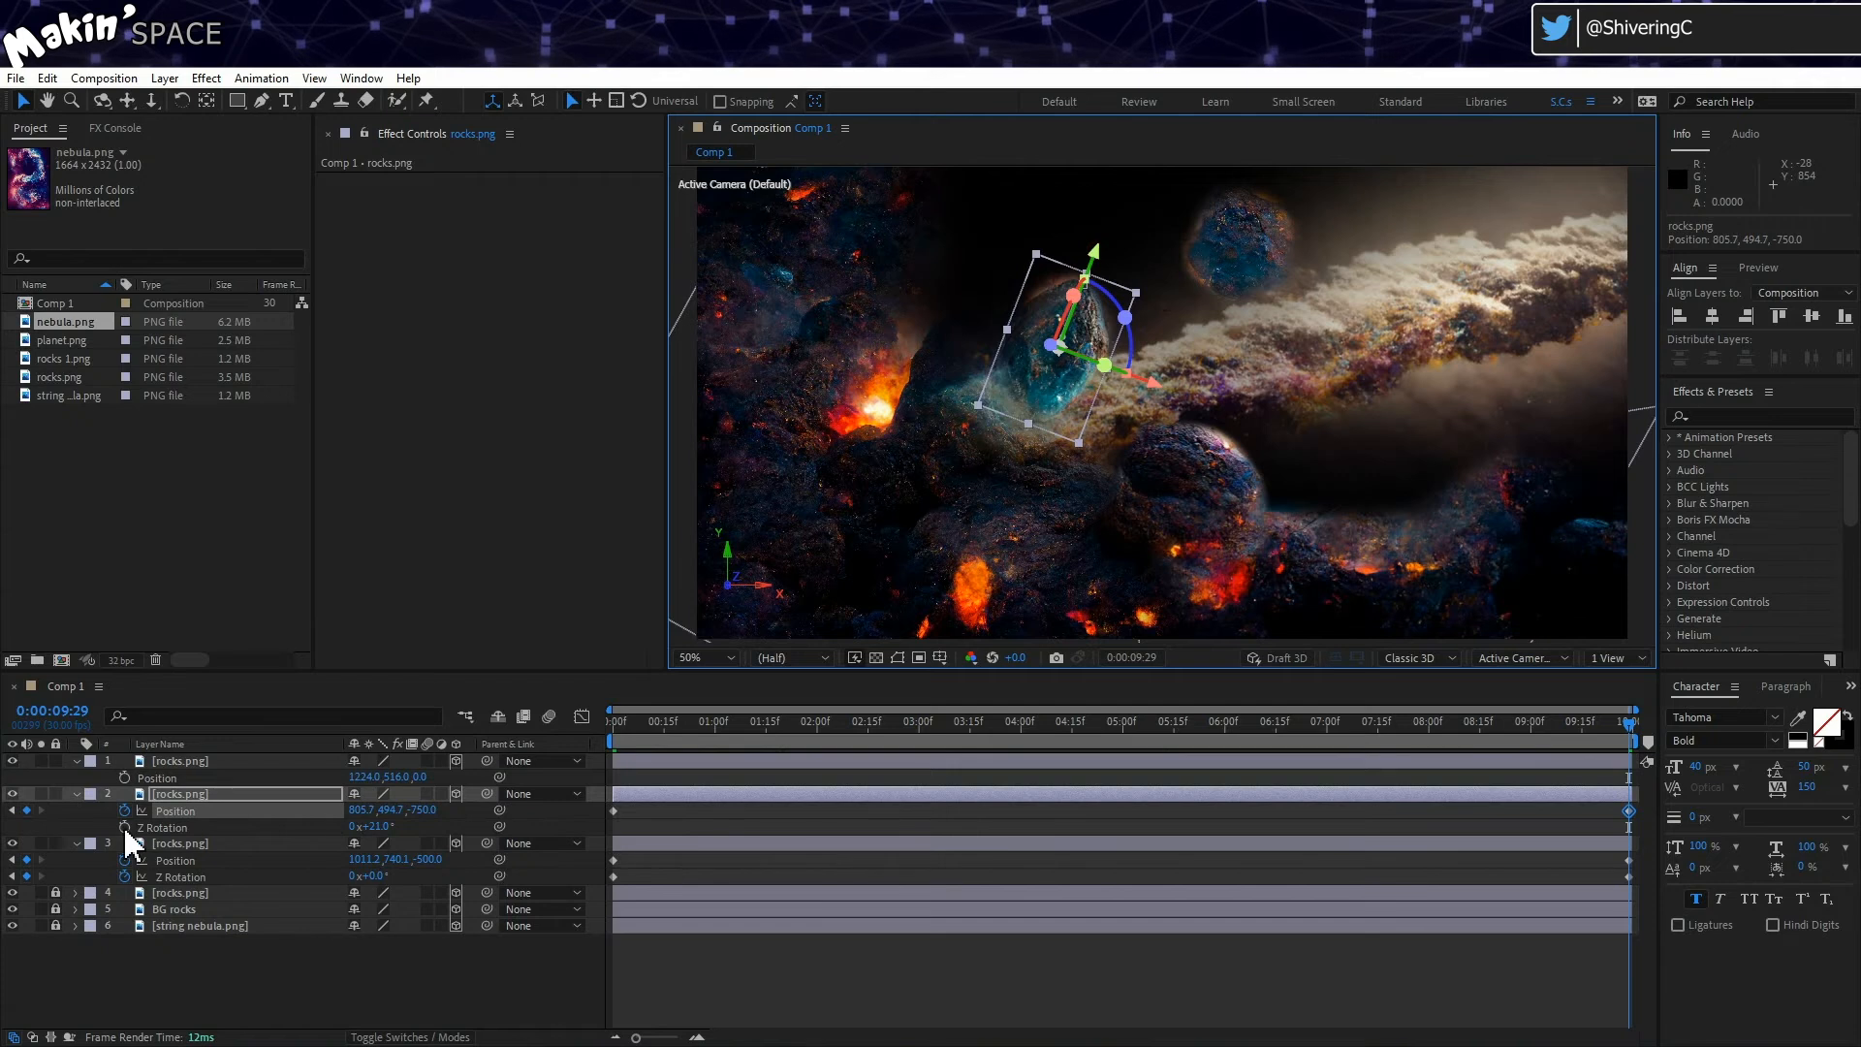
left_click(124, 823)
left_click(376, 827)
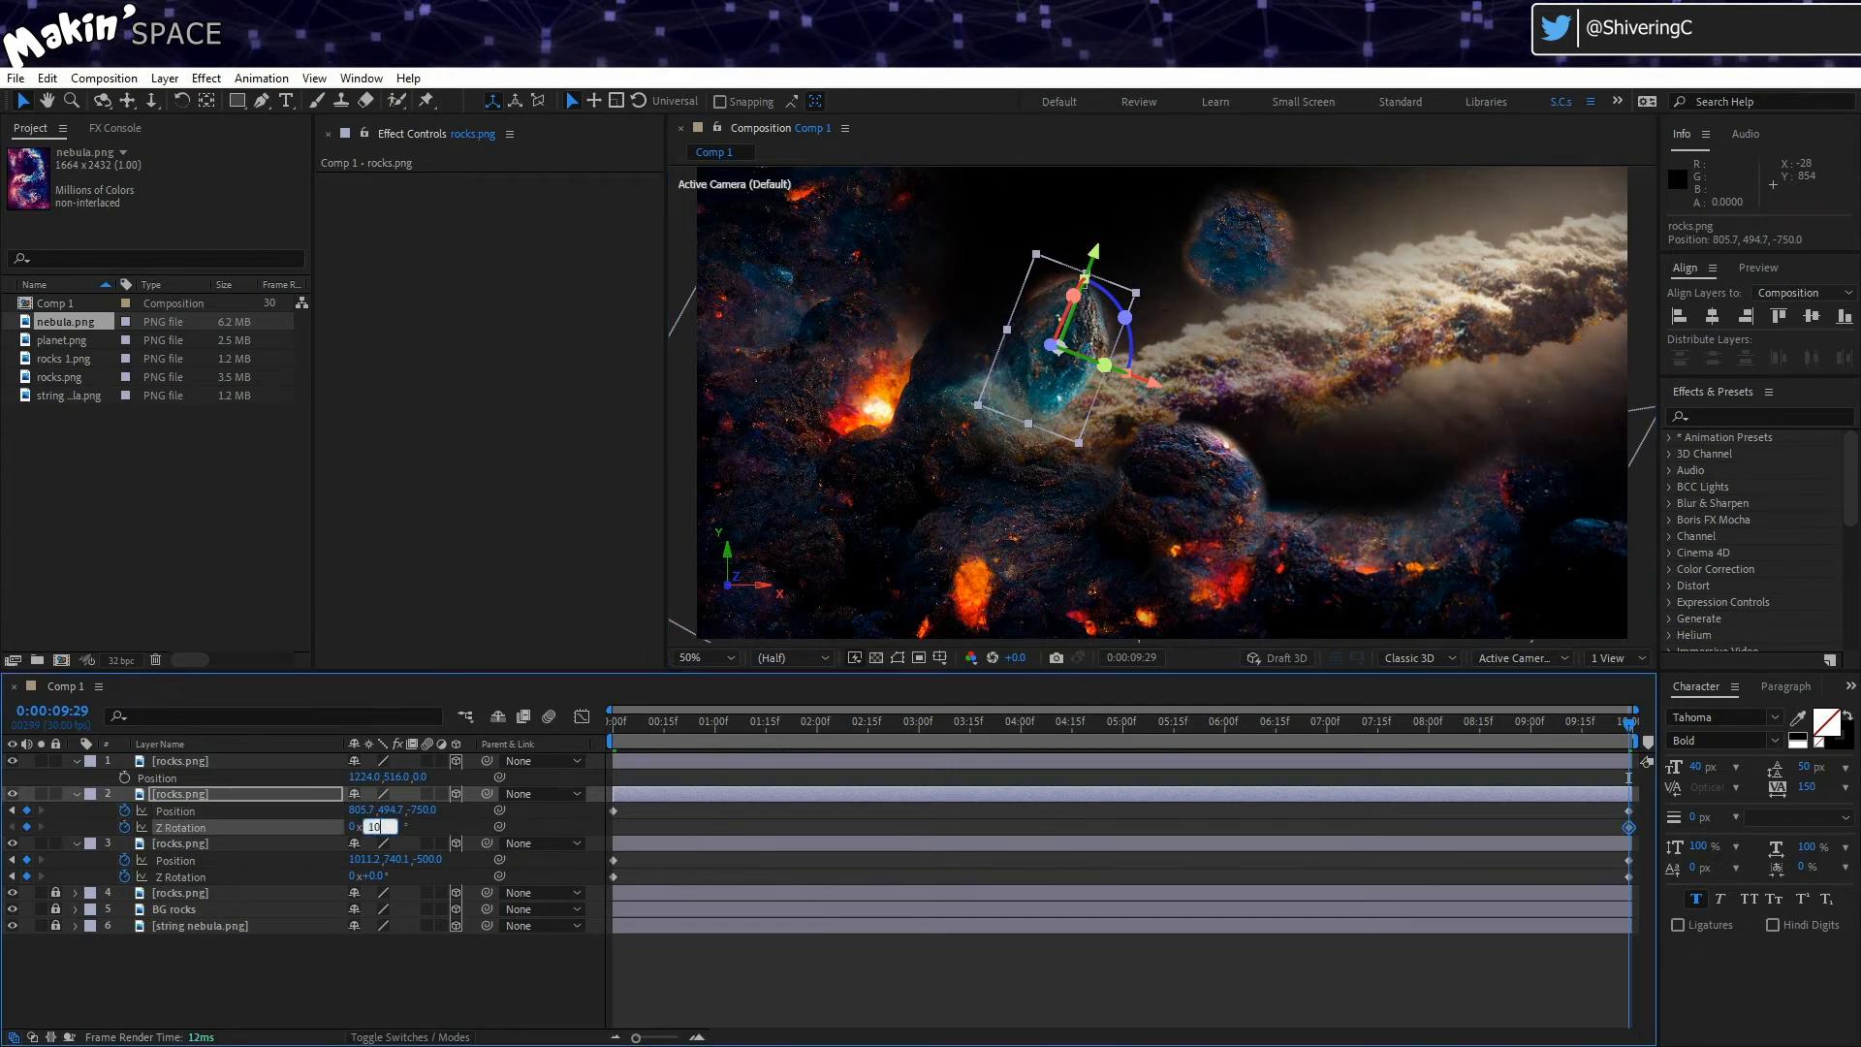
type("10")
key("Return")
left_click(606, 722)
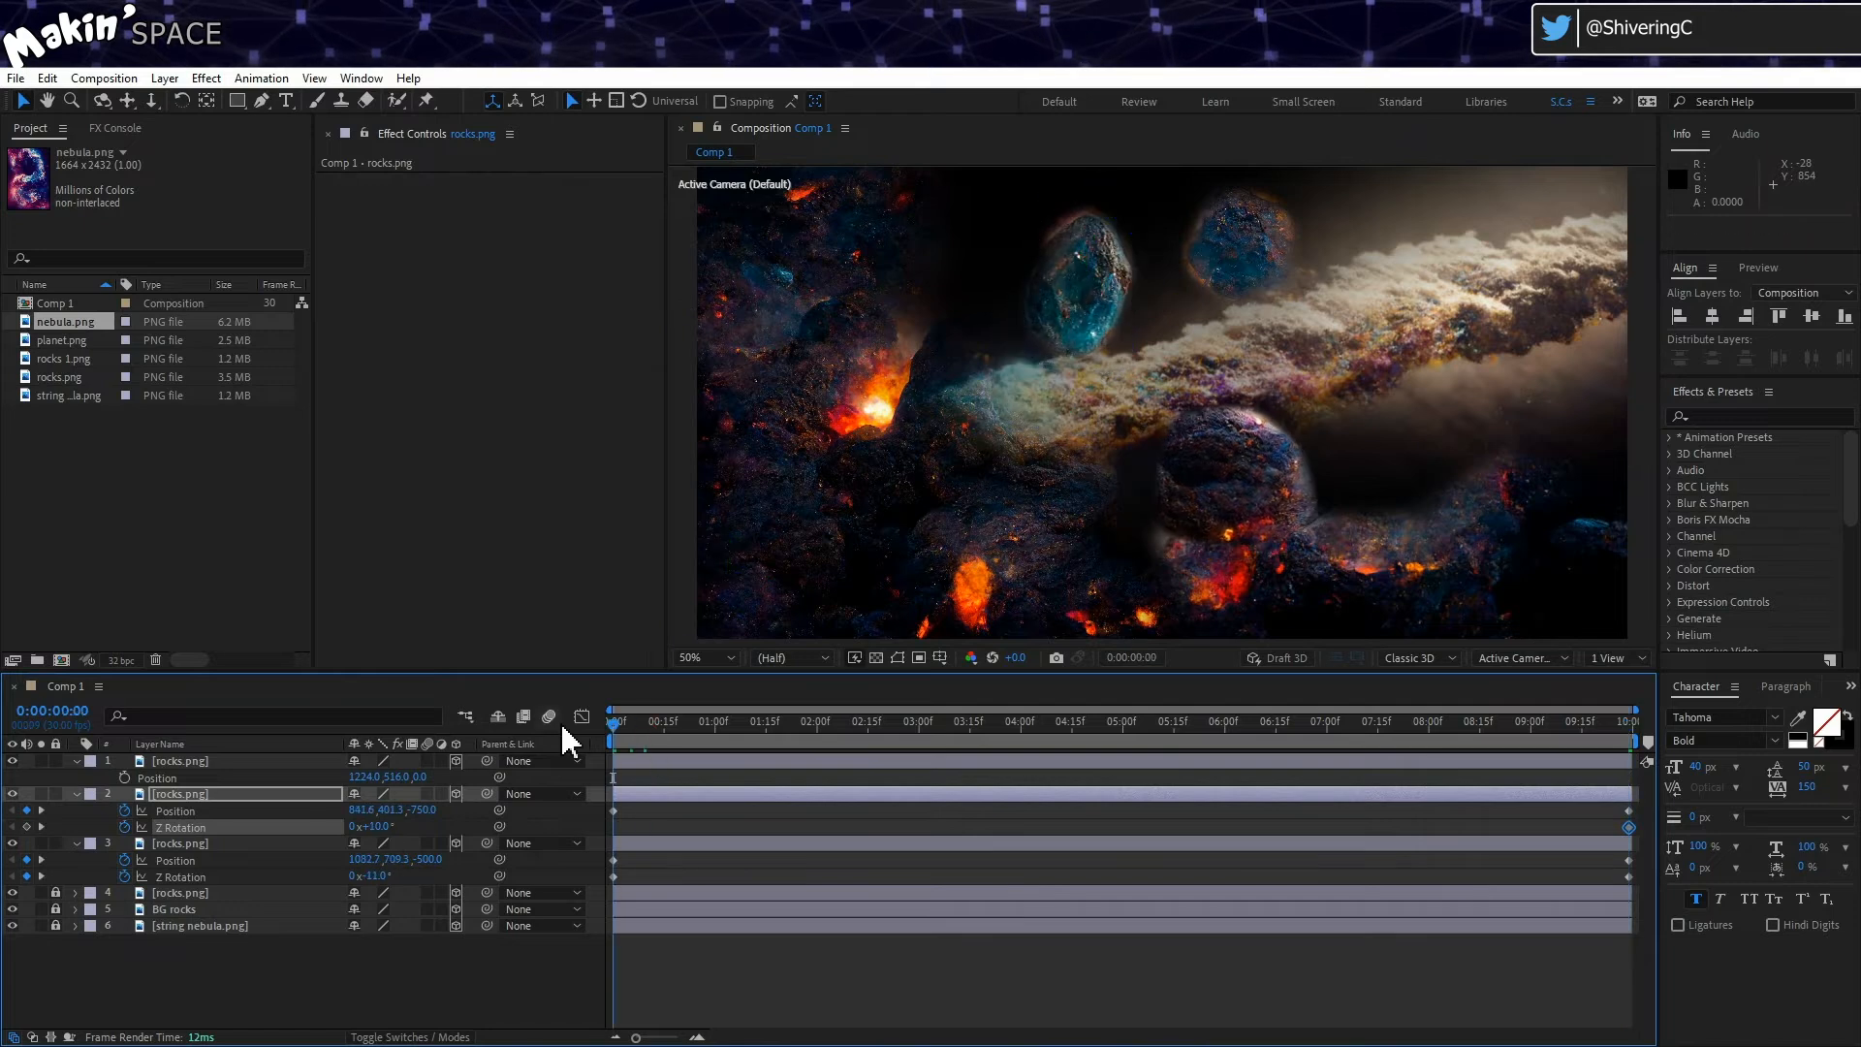
Step: Preview the animation, stop it, and at 0 seconds move the teal rock to about X 676, Y 396 with a Z Rotation of -43°
key("space")
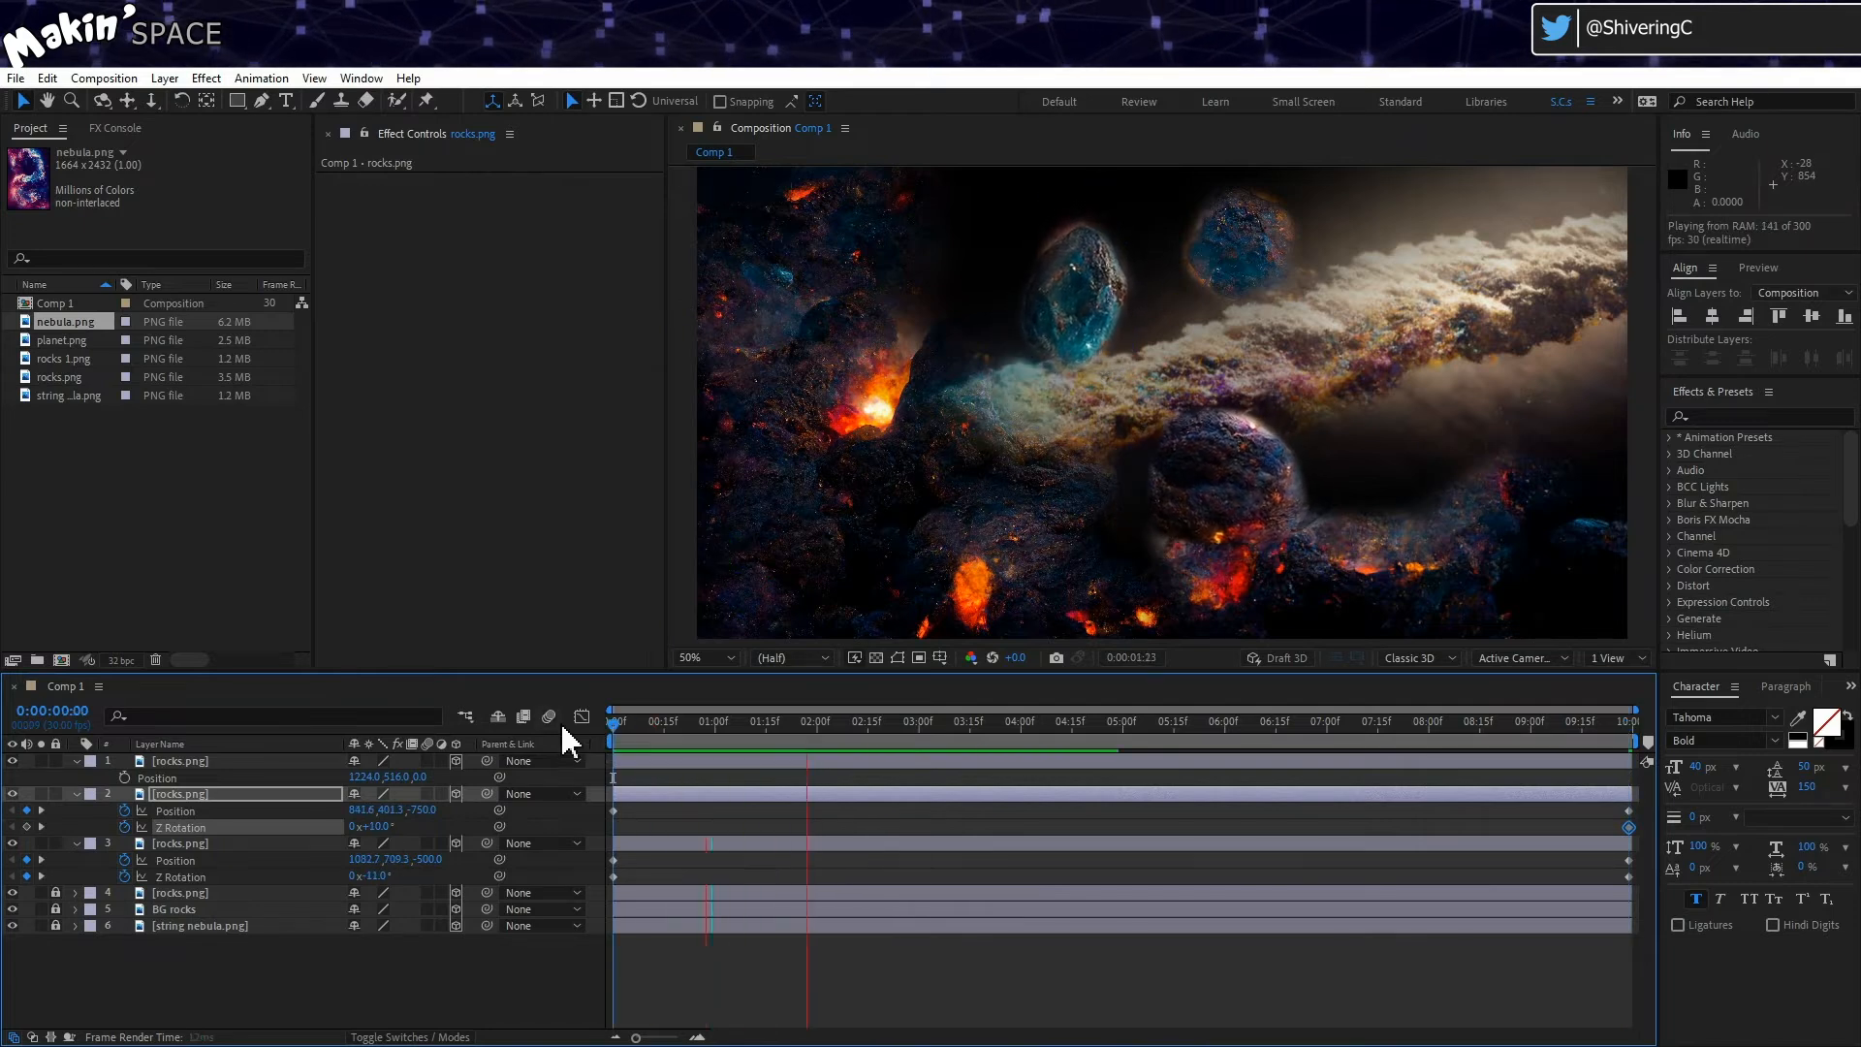
key("space")
left_click_drag(1177, 301, 1047, 282)
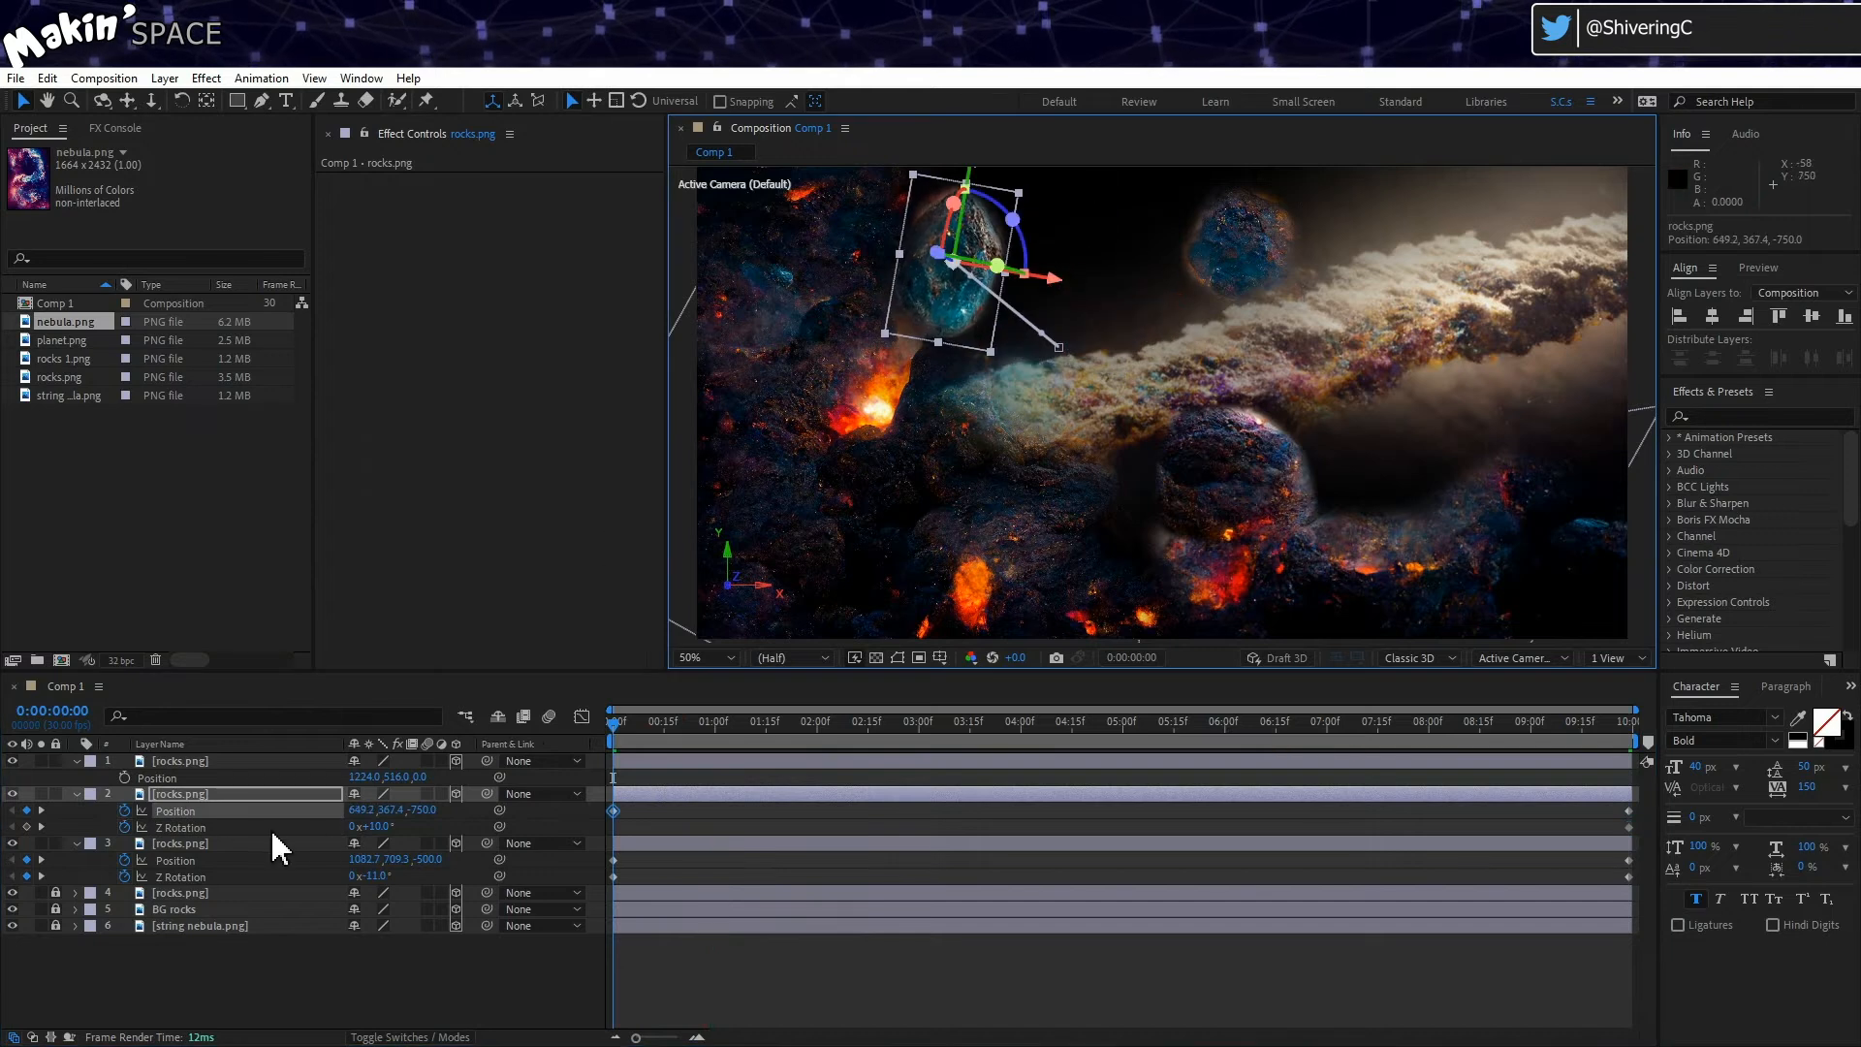
left_click_drag(393, 824, 307, 801)
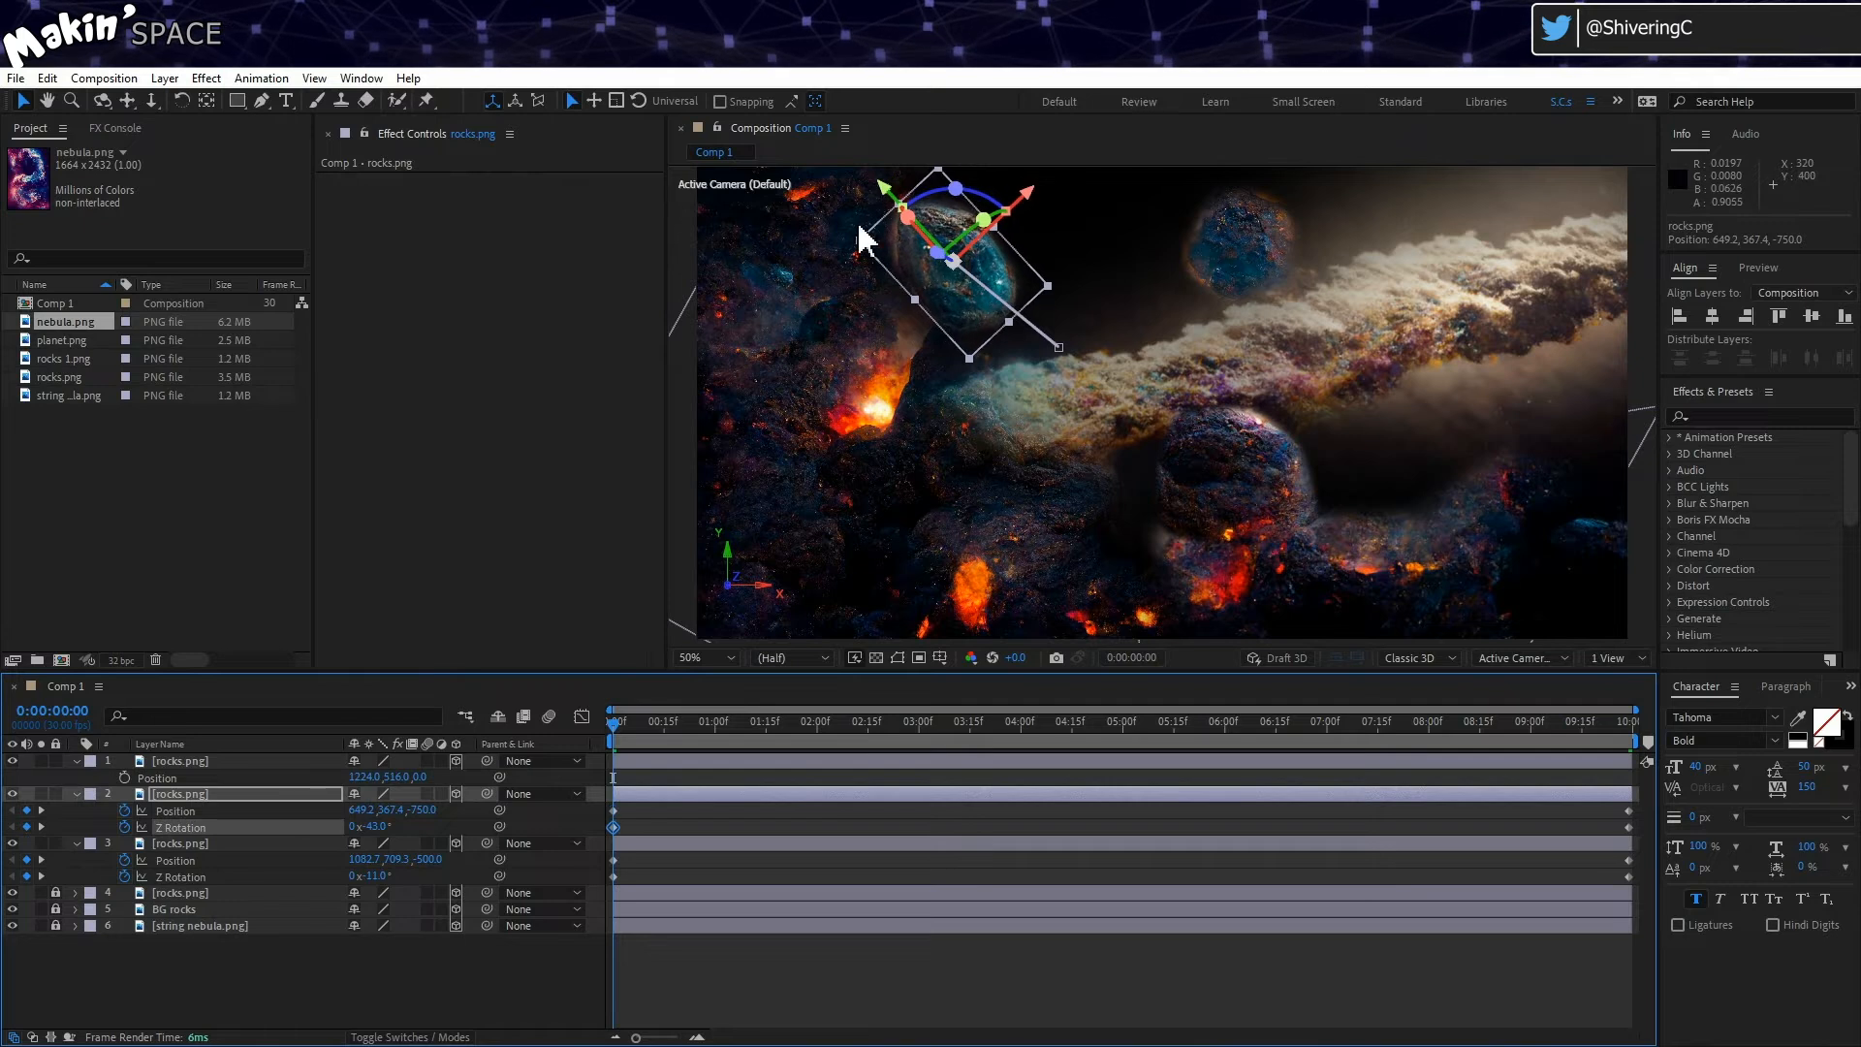
left_click_drag(882, 204, 900, 223)
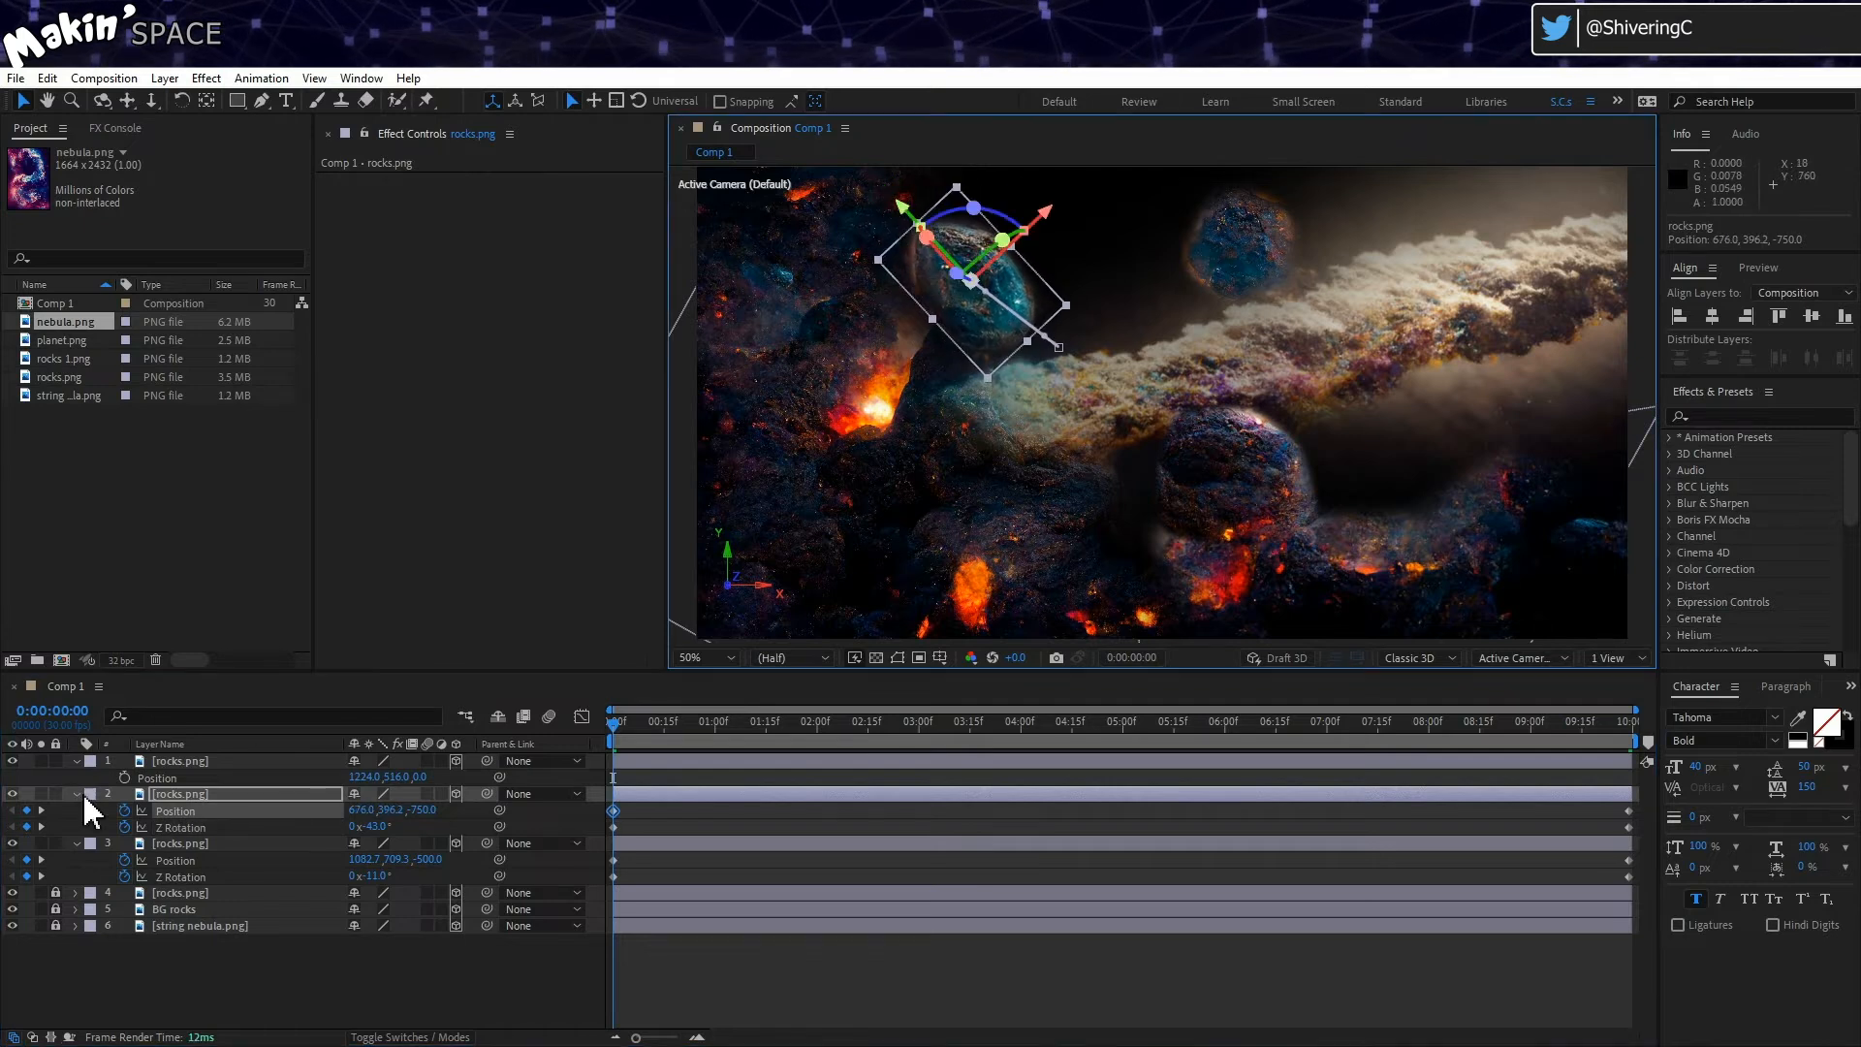
Step: Remove the teal rock's Position and Z Rotation keyframes and set its Z Rotation to 0°
left_click_drag(124, 810, 124, 827)
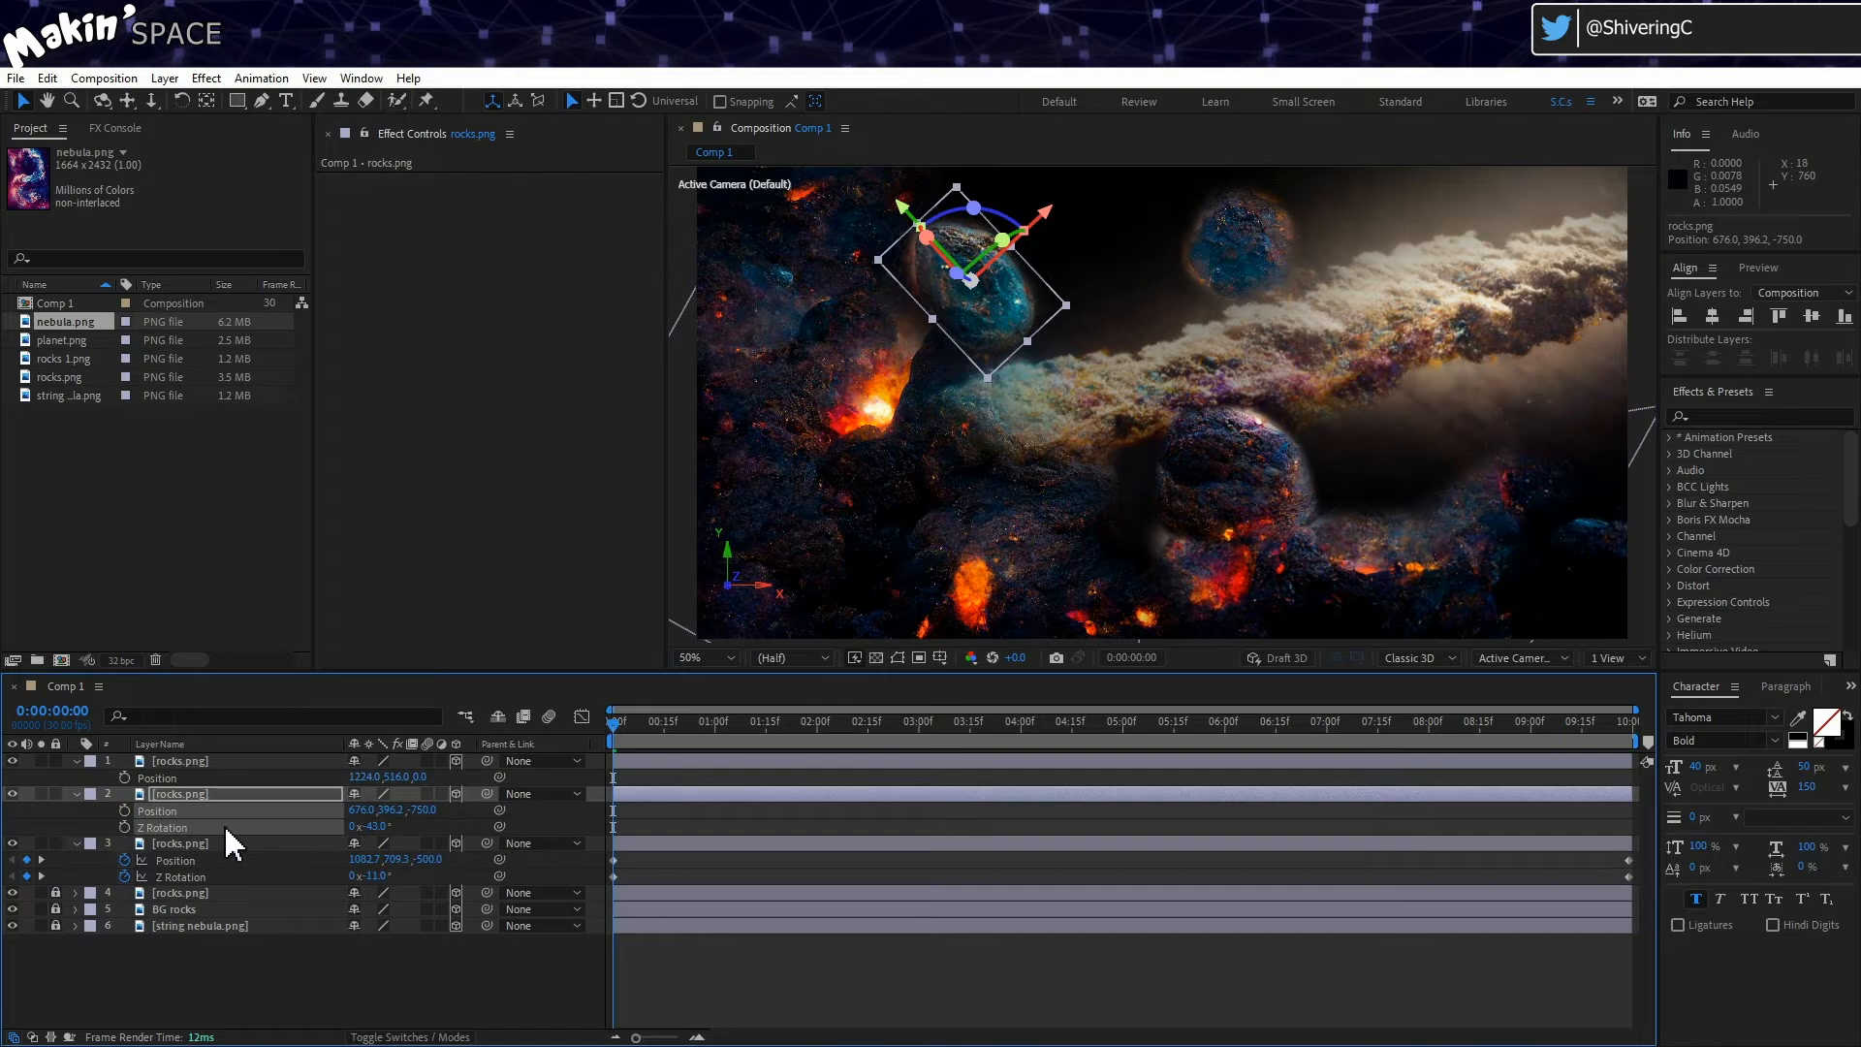
left_click(379, 827)
type("0")
key("Return")
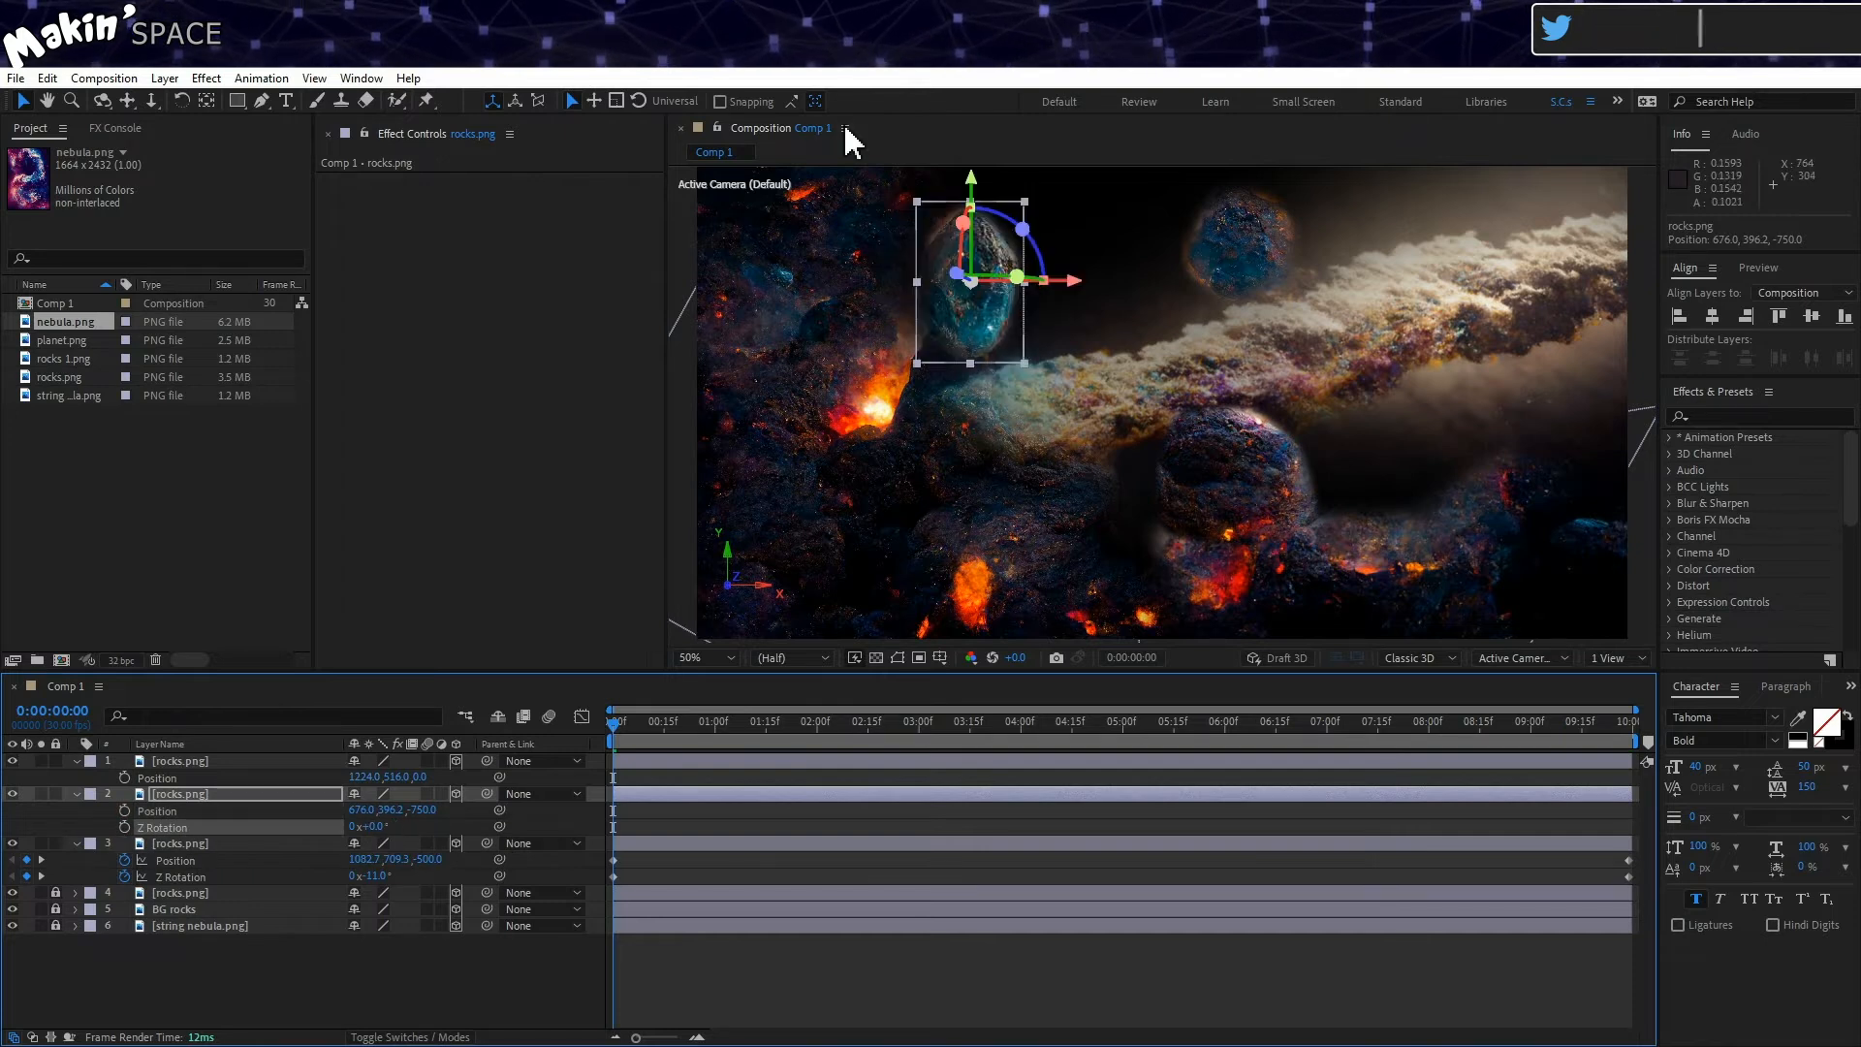
Step: Move the teal rock to about X 689, Y 513 and set Position and Z Rotation keyframes at 0 seconds
left_click_drag(1088, 284, 1134, 305)
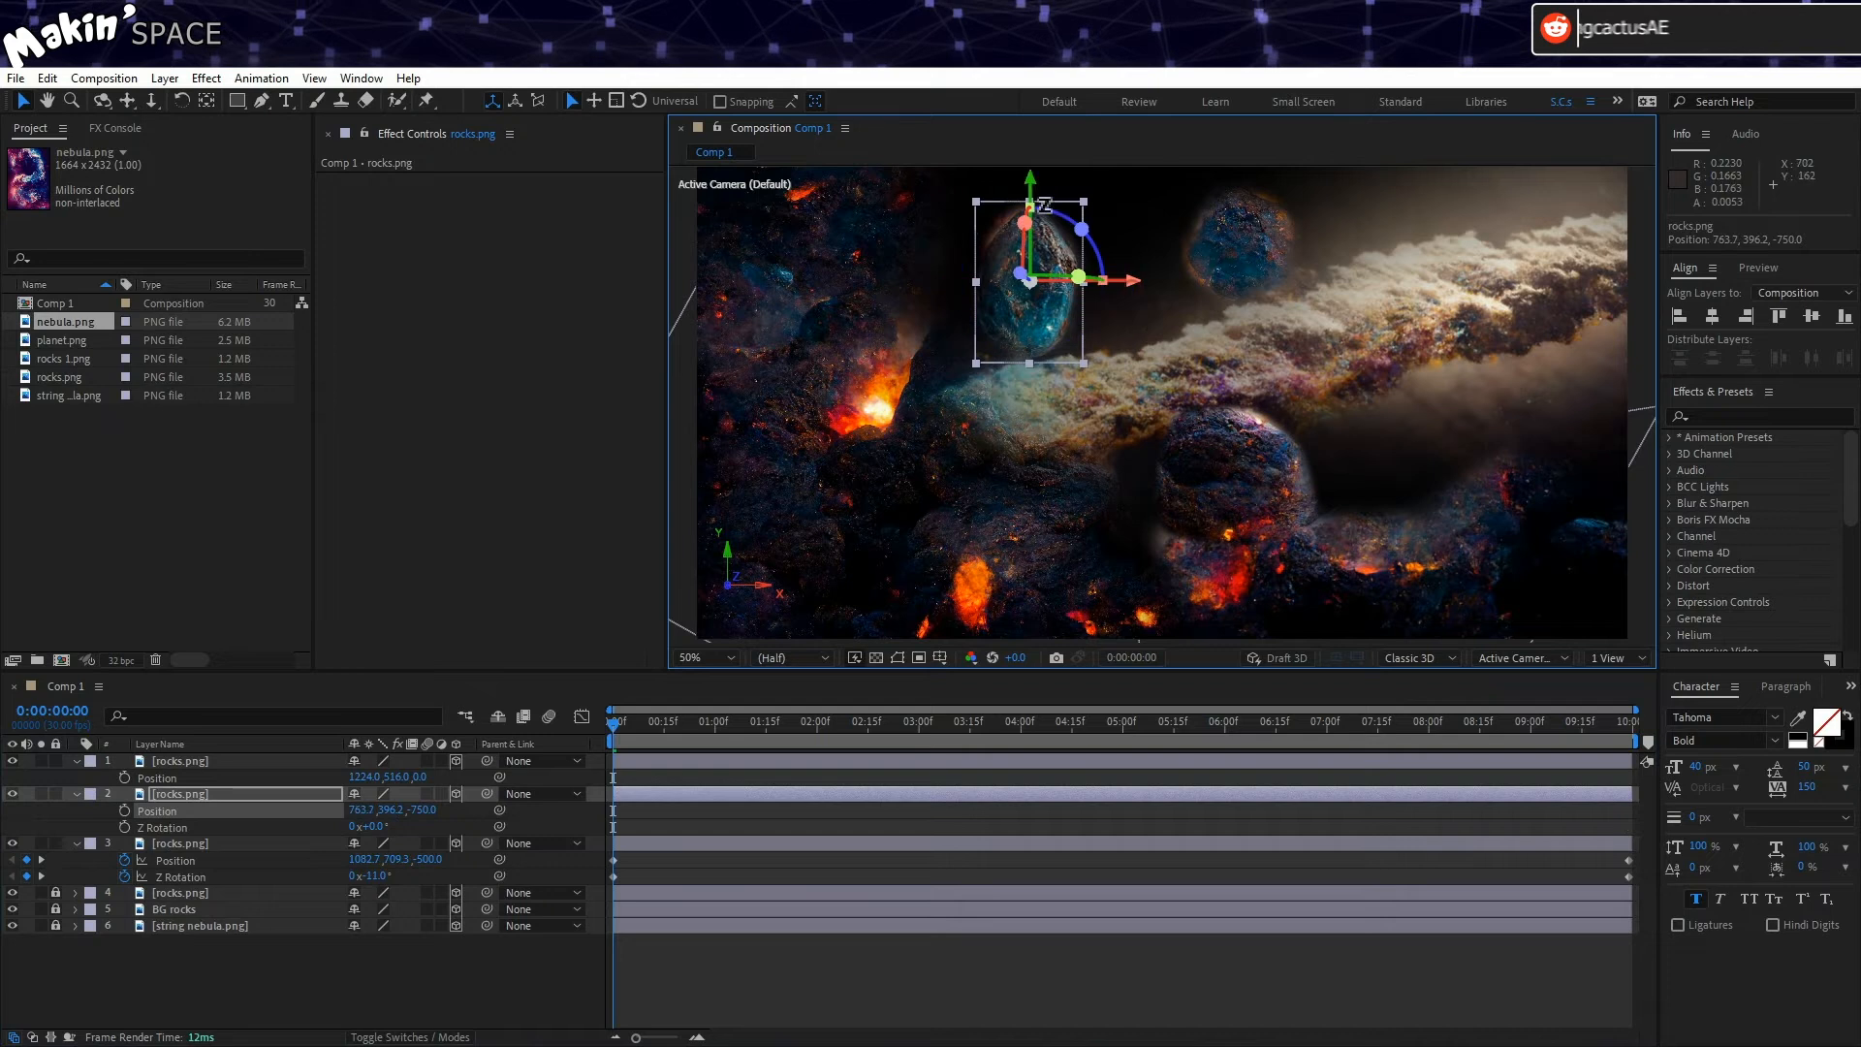
left_click_drag(1041, 192, 1041, 271)
left_click_drag(1109, 369, 1075, 351)
left_click(125, 810)
left_click(124, 827)
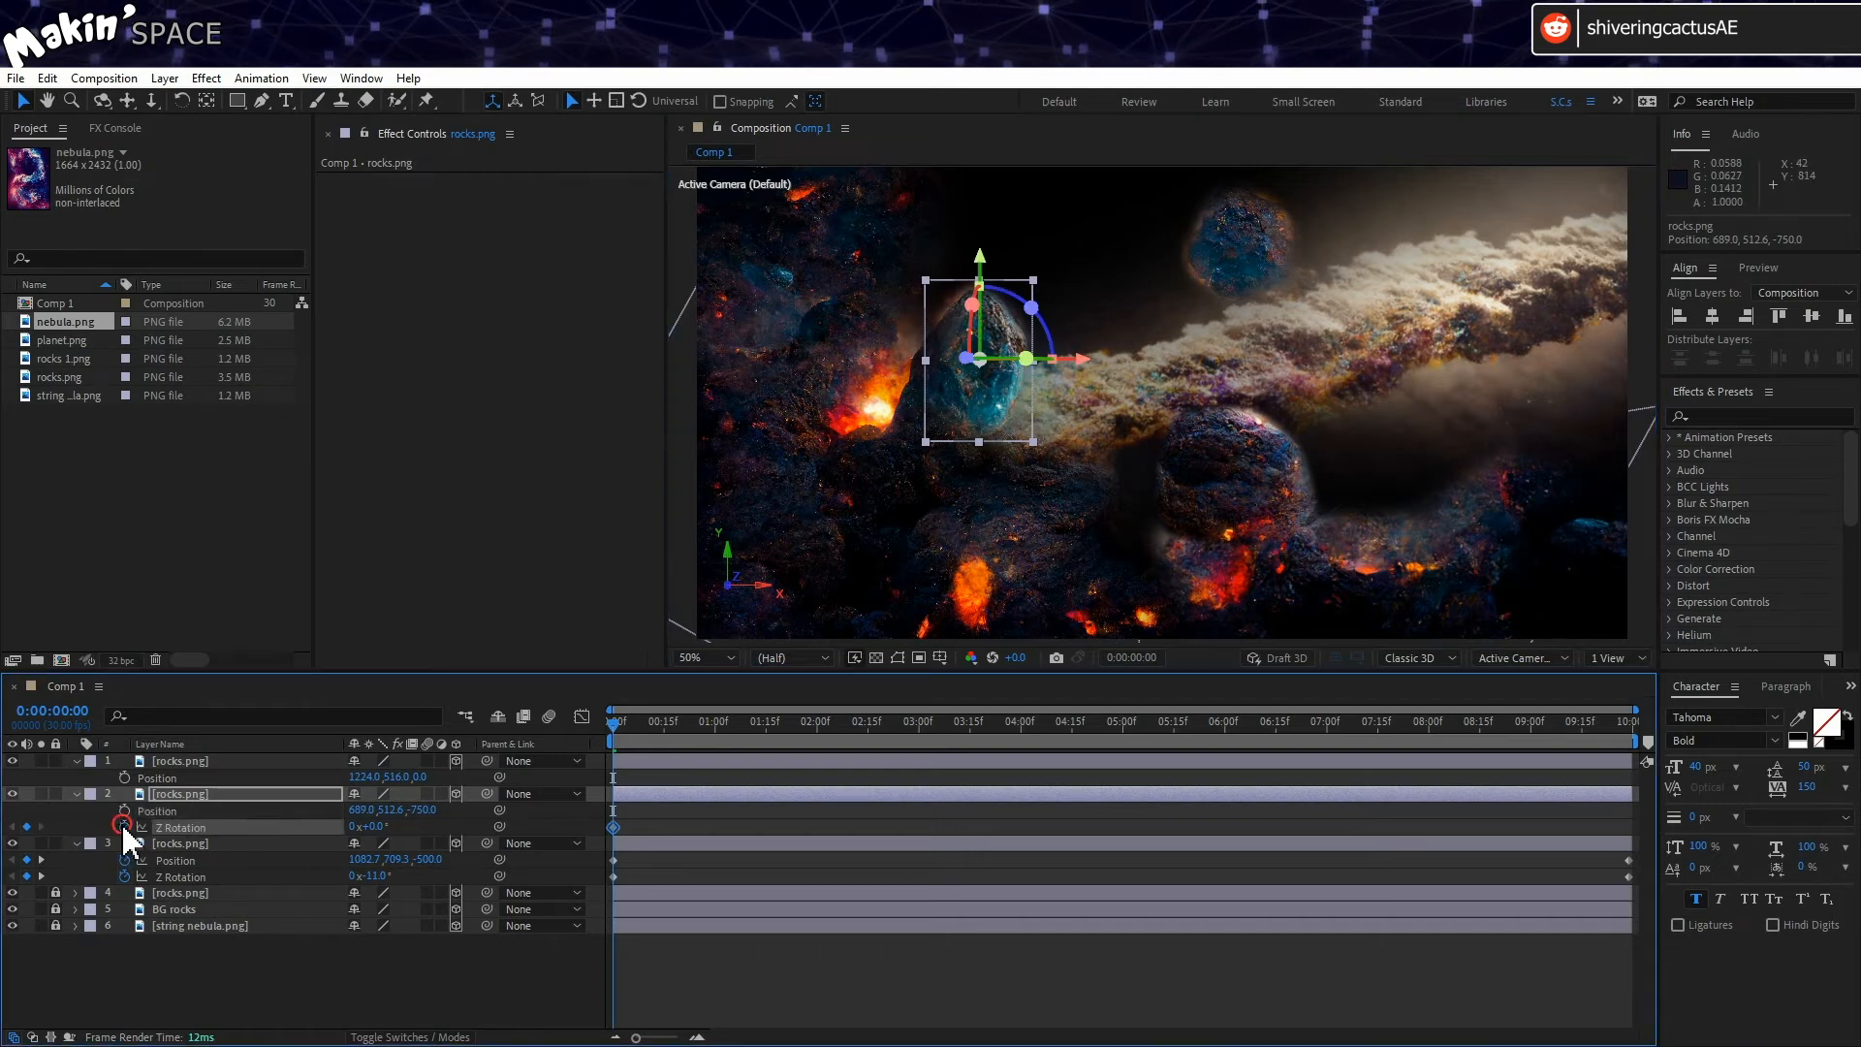
Step: Keyframe the same pose at 0:00:09:29, set the rock at 0 seconds to about Y 444 and 12° Z Rotation, and preview the motion
key("End")
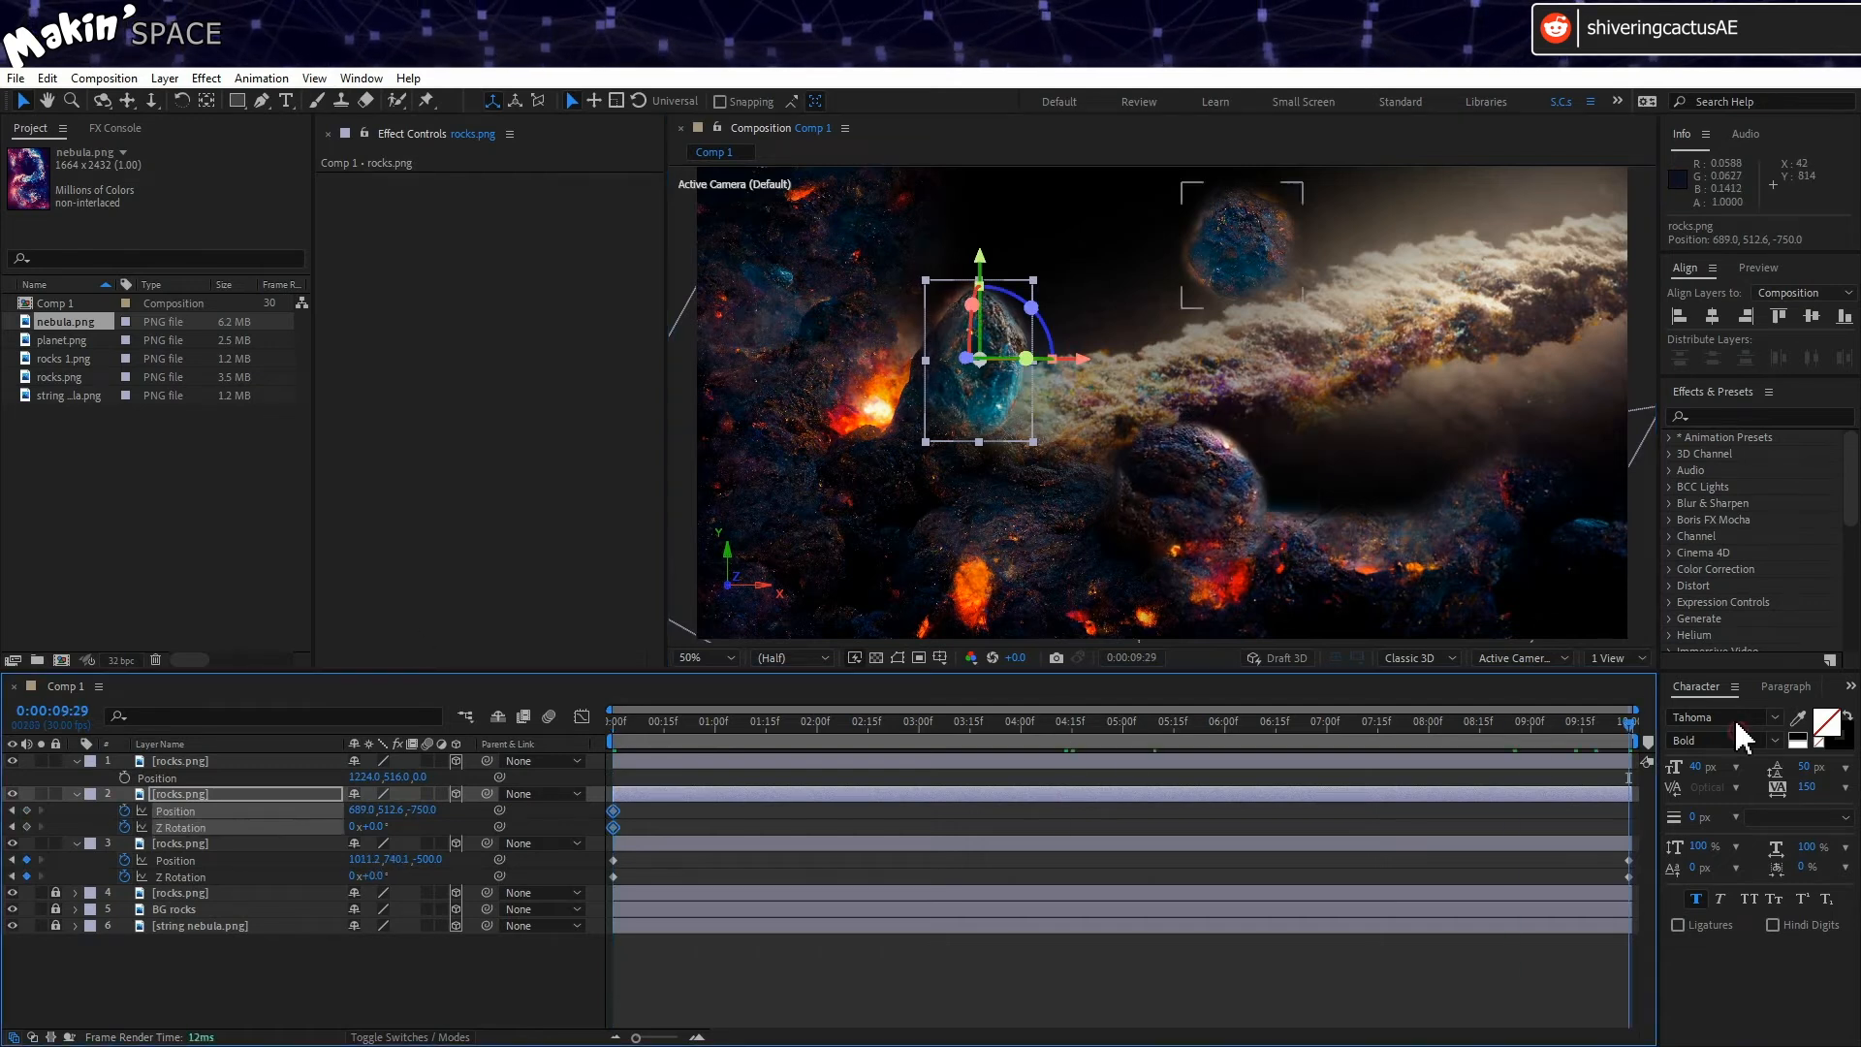
left_click(12, 827)
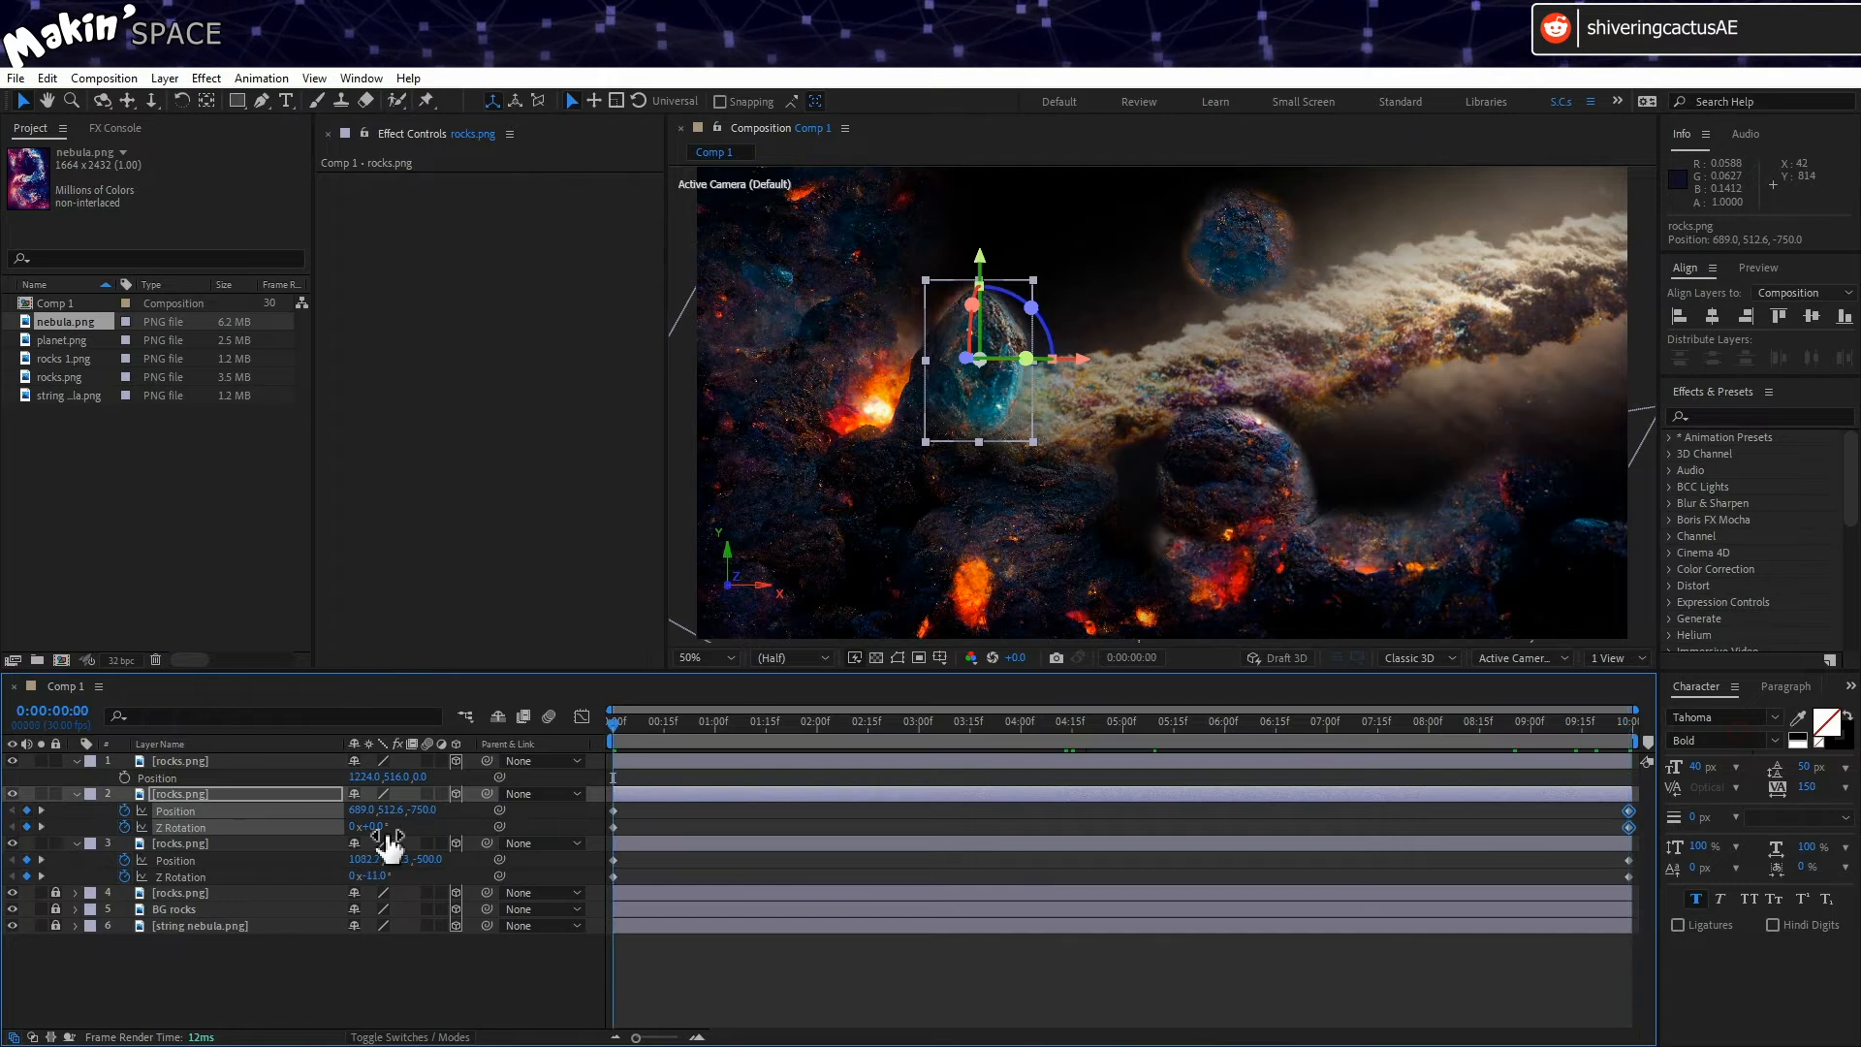
left_click_drag(982, 257, 985, 214)
left_click_drag(386, 828, 423, 831)
key("space")
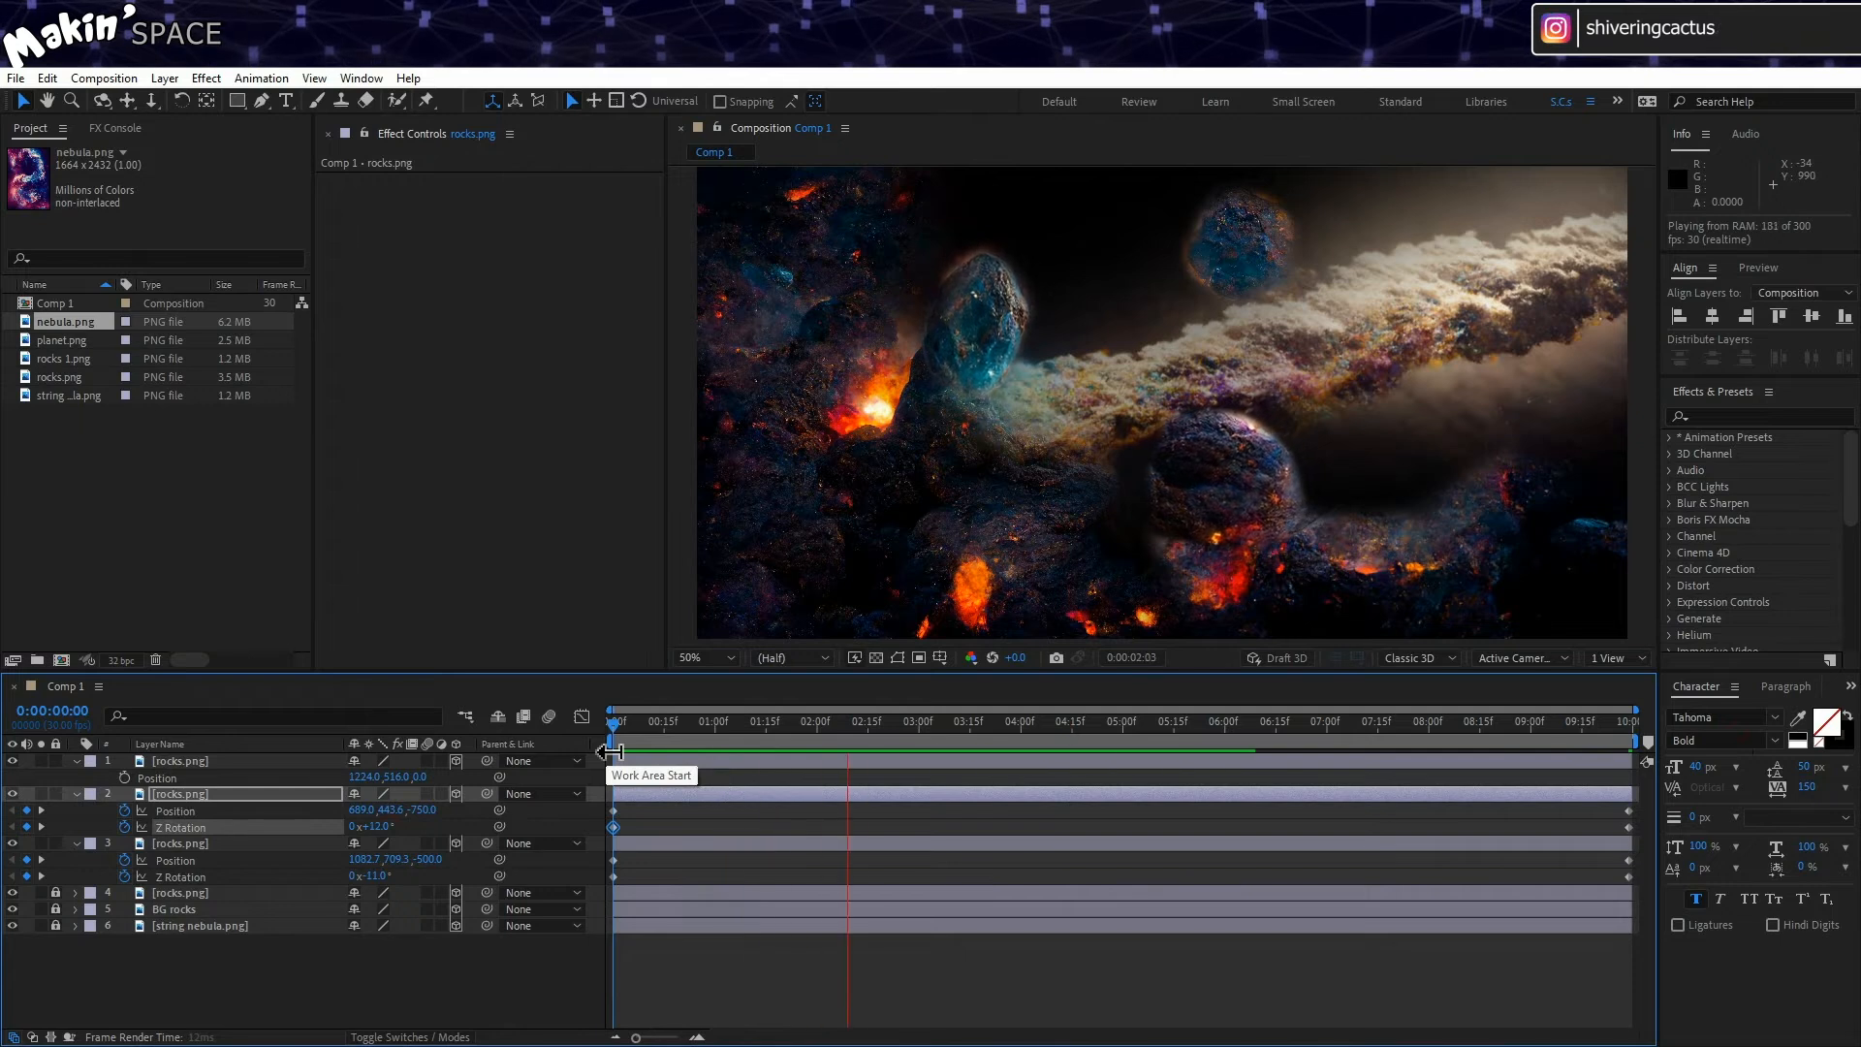
Step: At 0:00:01:11, show the teal rock's mask properties and set Mask Expansion to 2 pixels
left_click(753, 740)
left_click(156, 797)
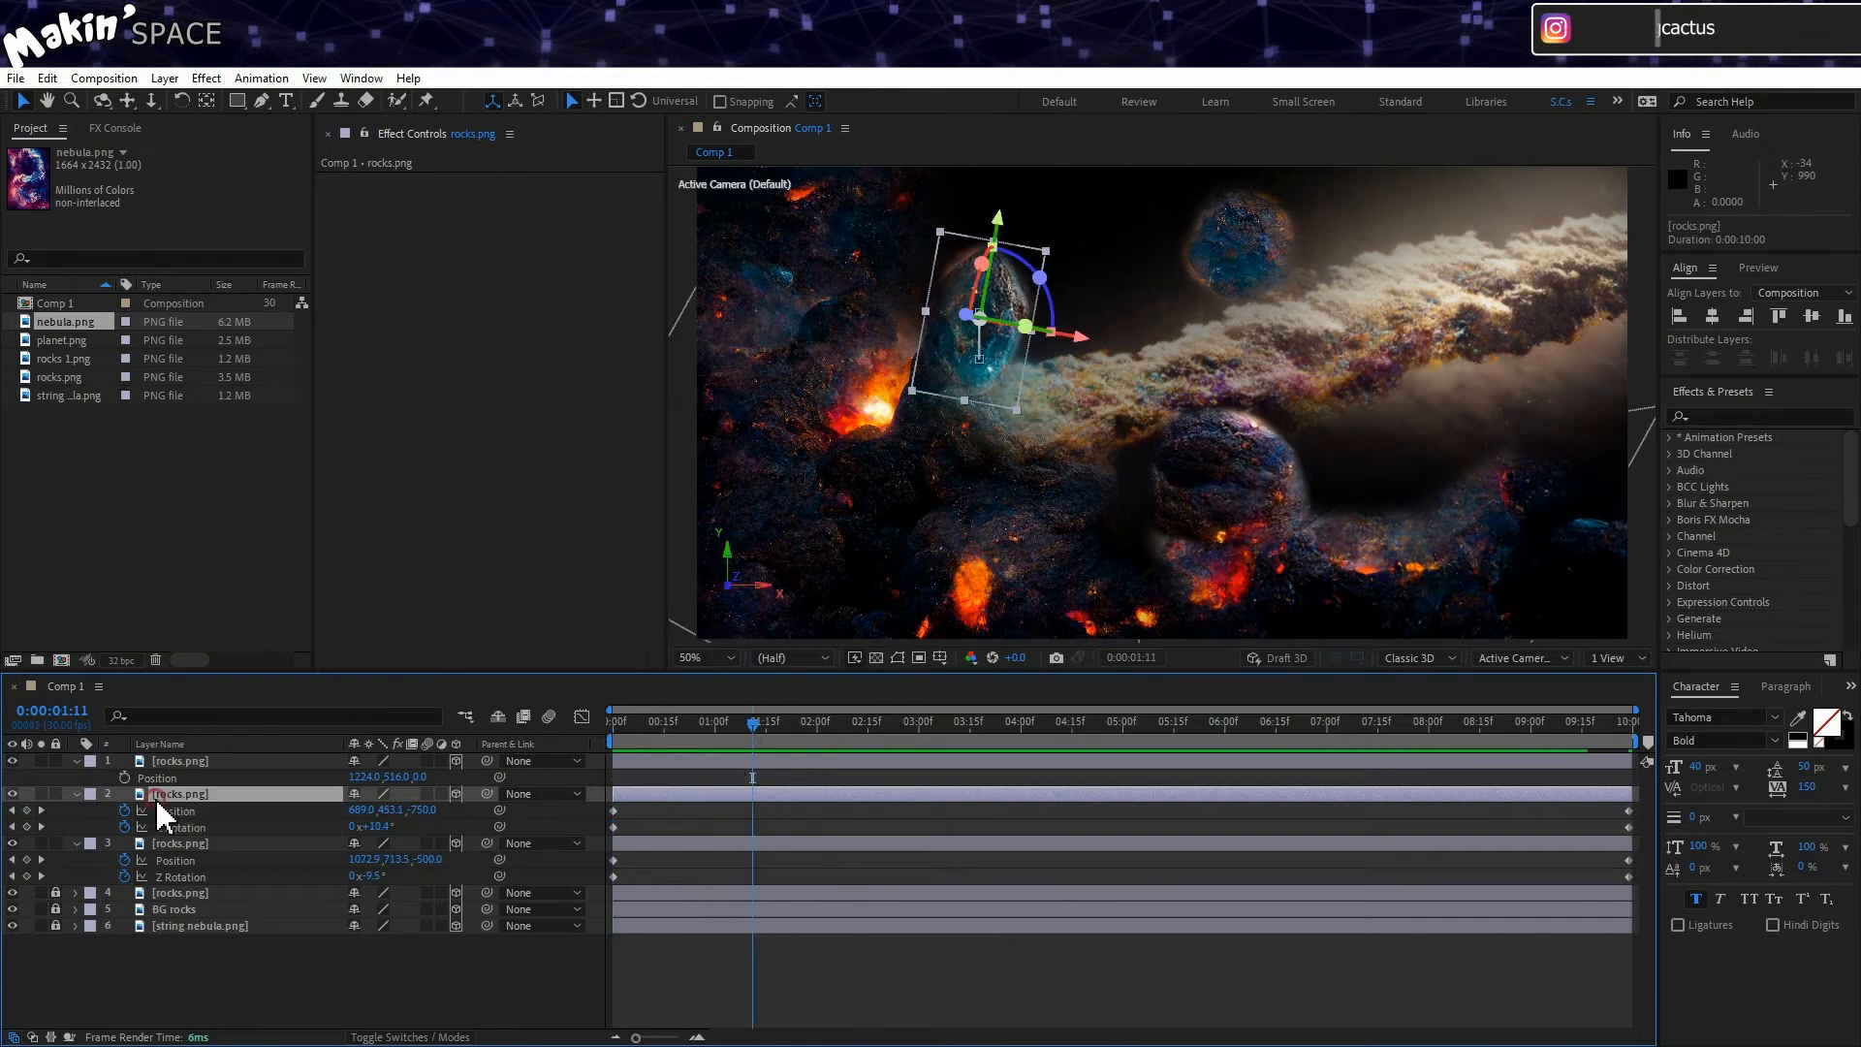
key("m")
key("m")
left_click_drag(358, 875, 373, 876)
Step: Display the teal rock's mask outline and adjust its points to follow the rock's edge more closely
scroll(1038, 424, "up", 2)
left_click_drag(920, 353, 1515, 534)
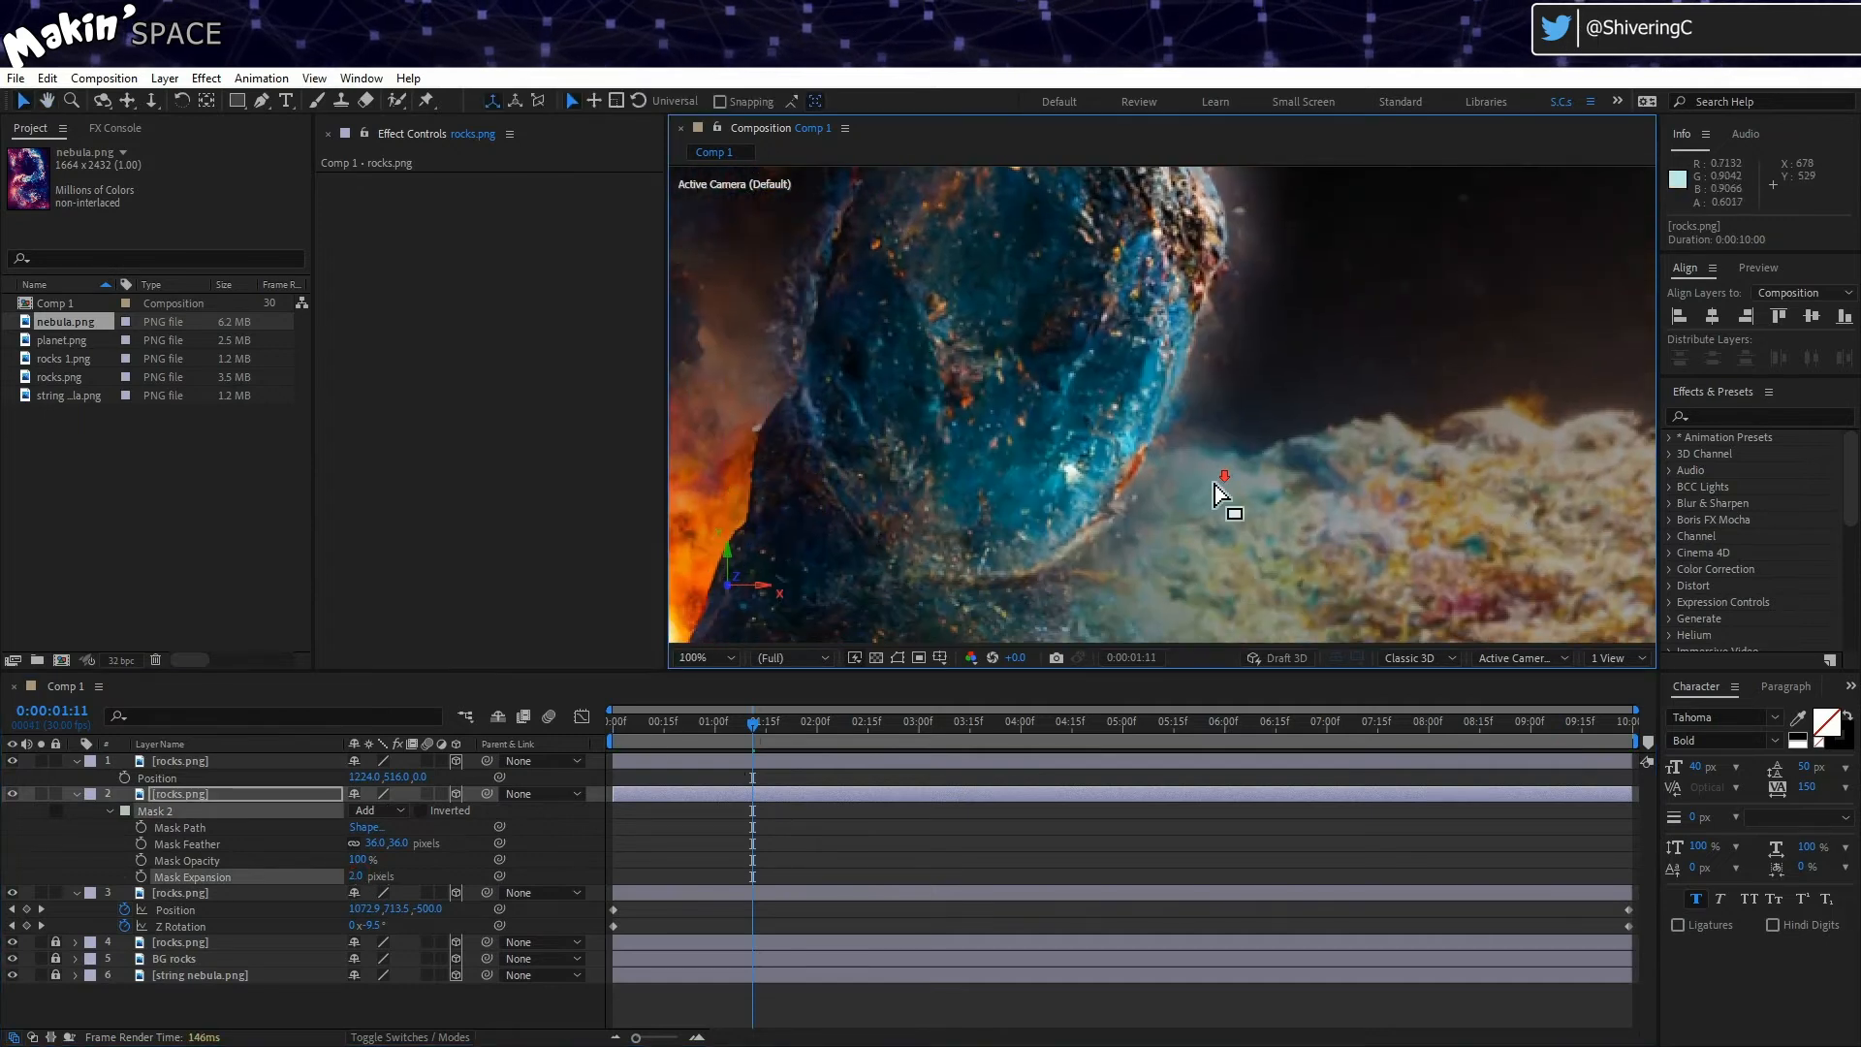
scroll(1233, 502, "down", 2)
left_click(896, 658)
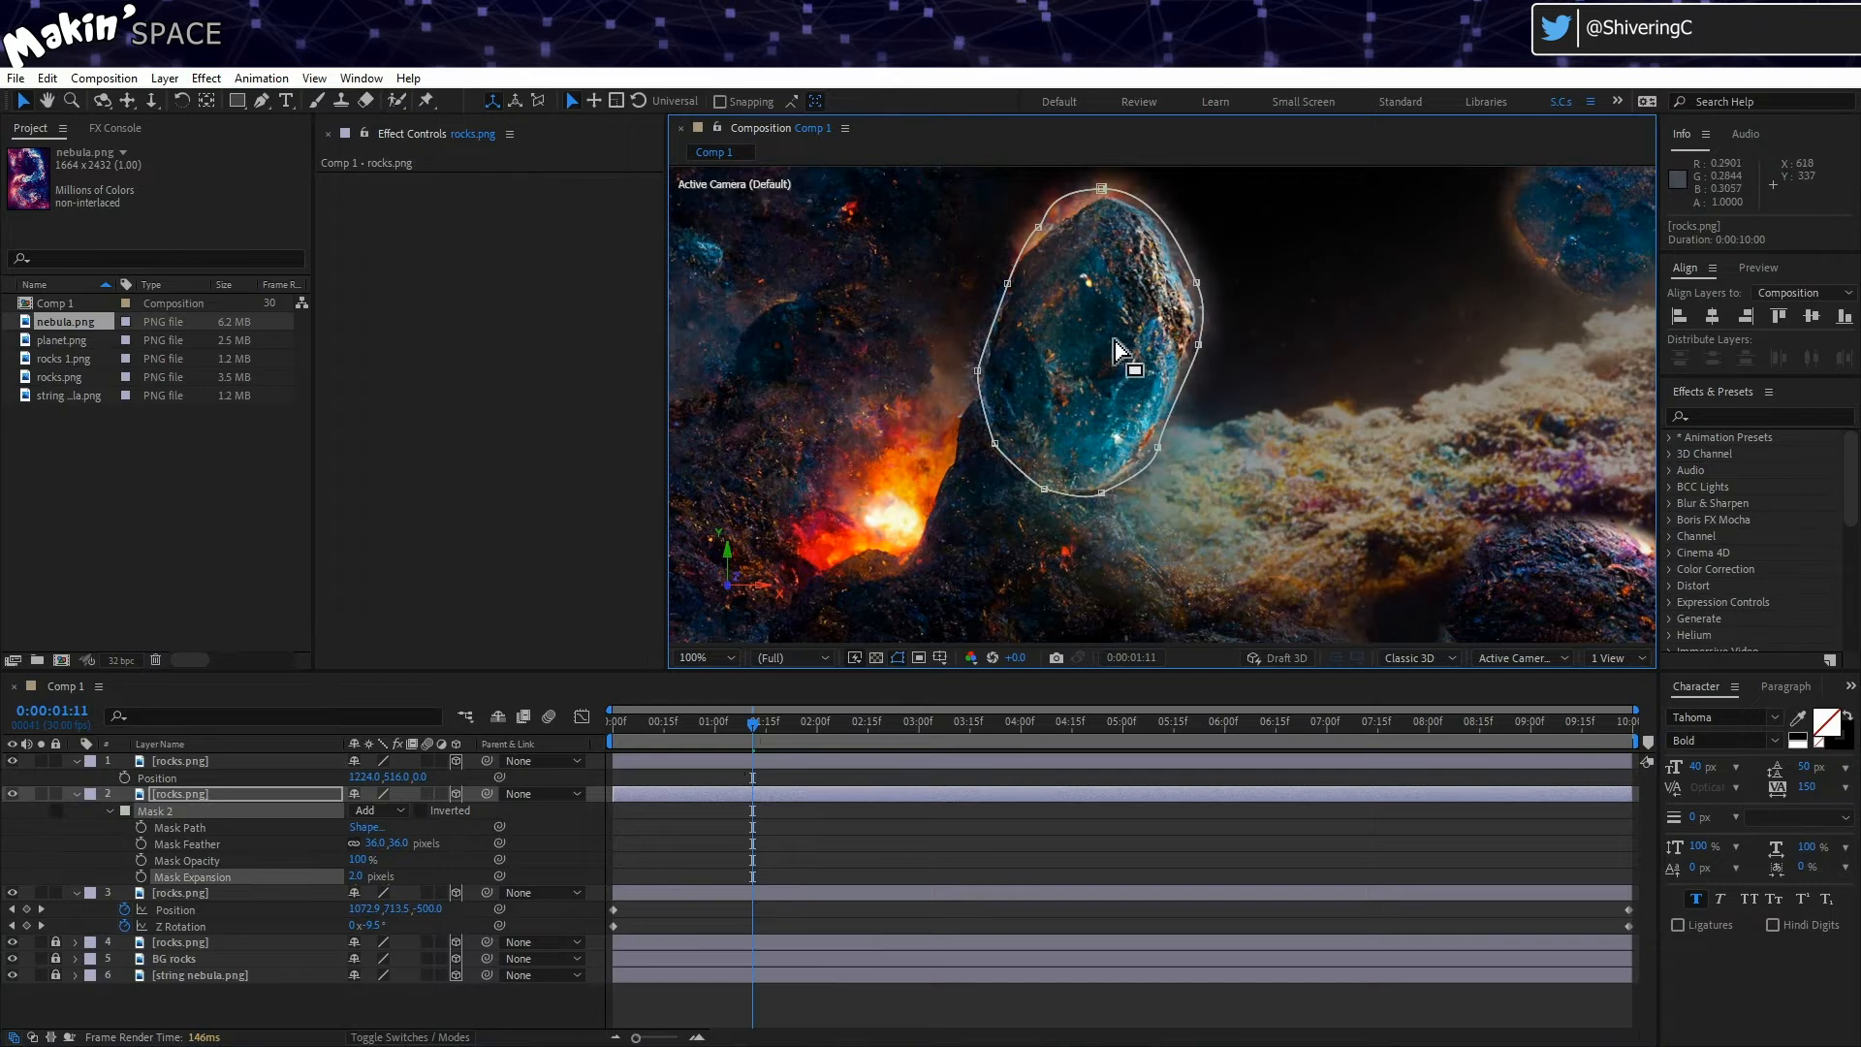
mouse_move(1101, 188)
left_mouse_down()
mouse_move(1038, 225)
mouse_move(1117, 201)
left_mouse_up()
left_click_drag(1196, 282, 1184, 341)
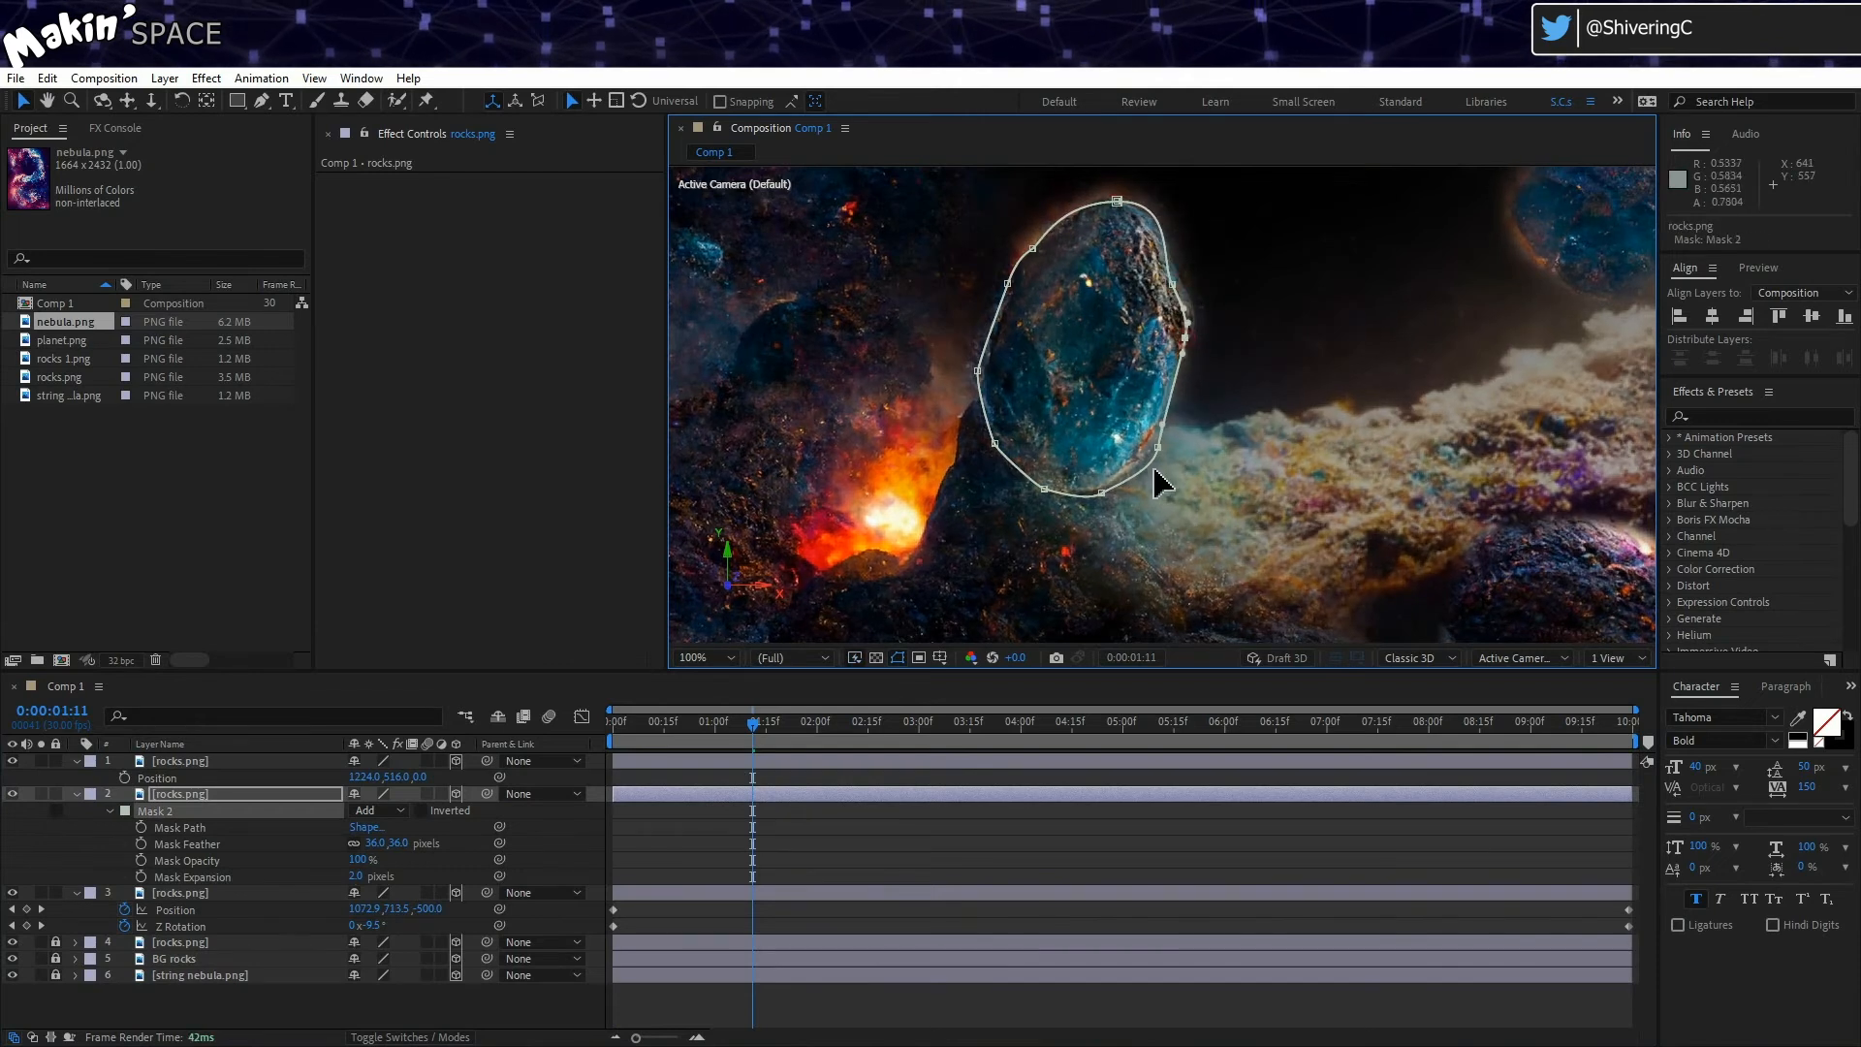
left_click_drag(1157, 448, 994, 442)
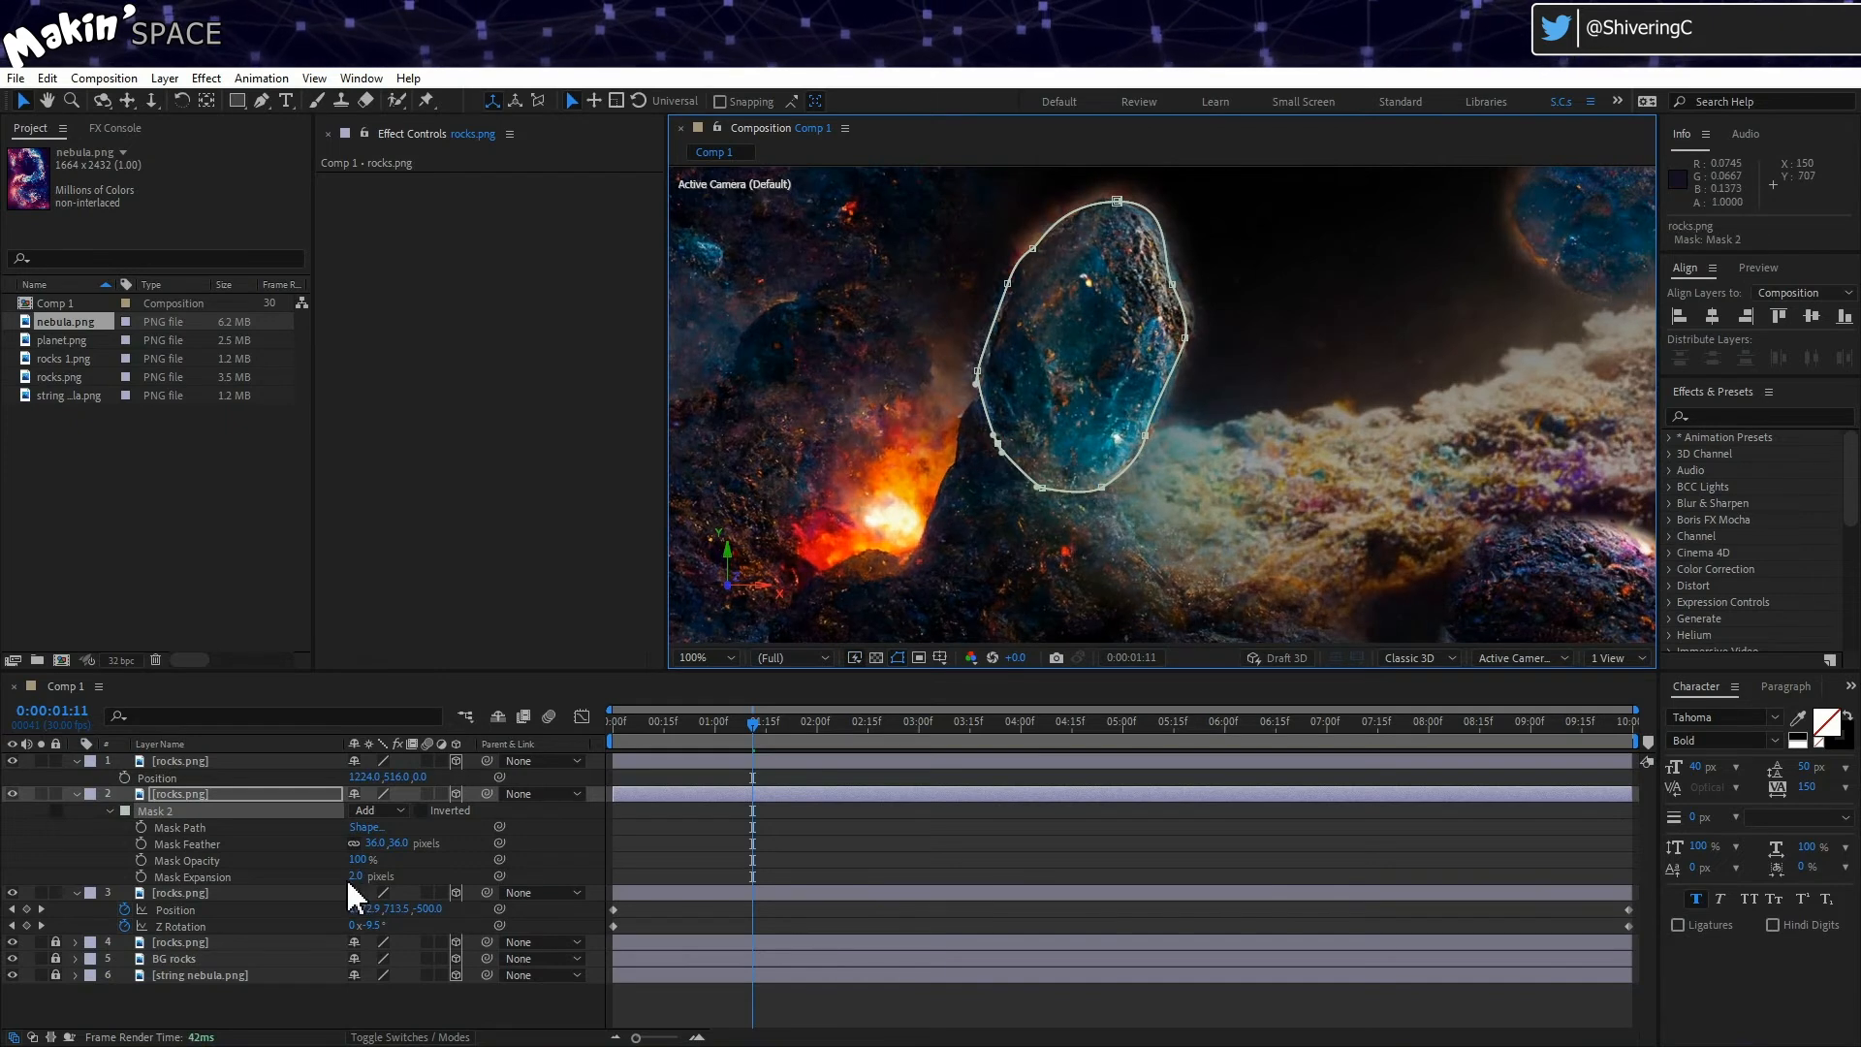
Step: Set the teal rock's Mask Feather to 10 pixels and its Mask Expansion to -10 pixels
left_click(374, 843)
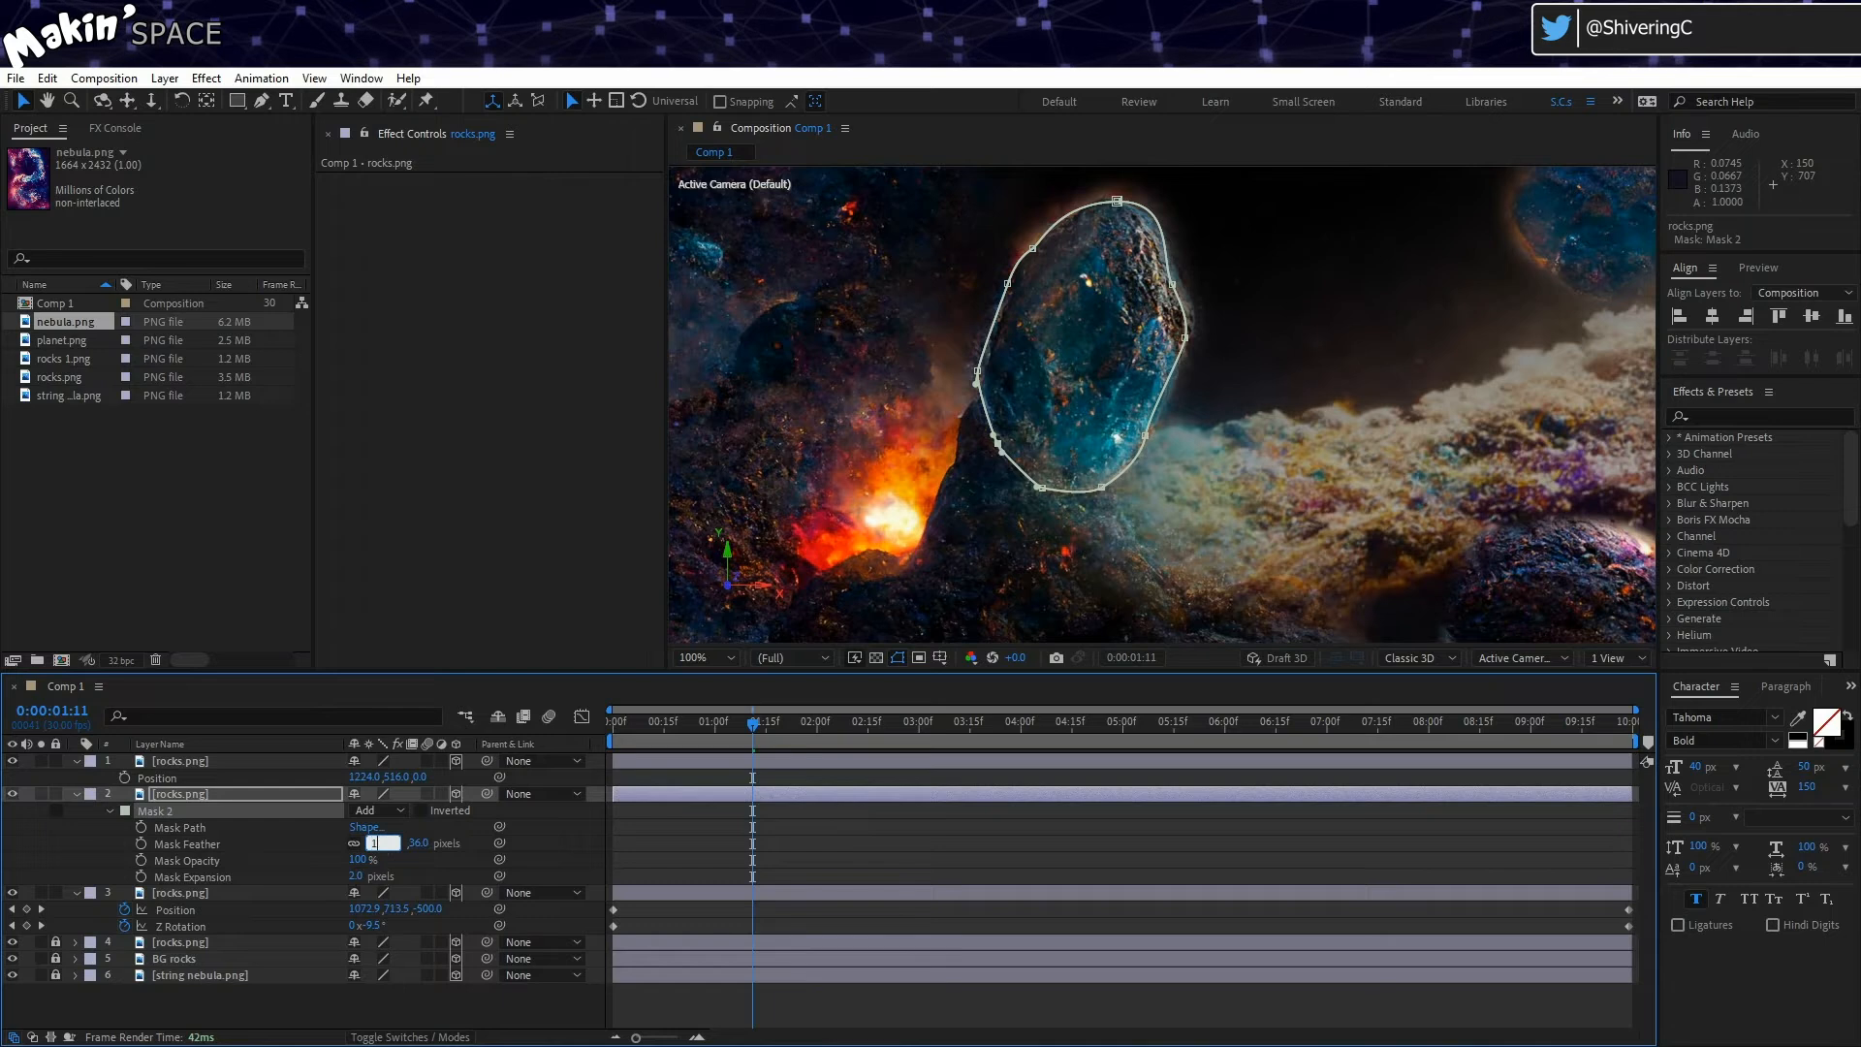
type("10")
key("Return")
left_click(54, 855)
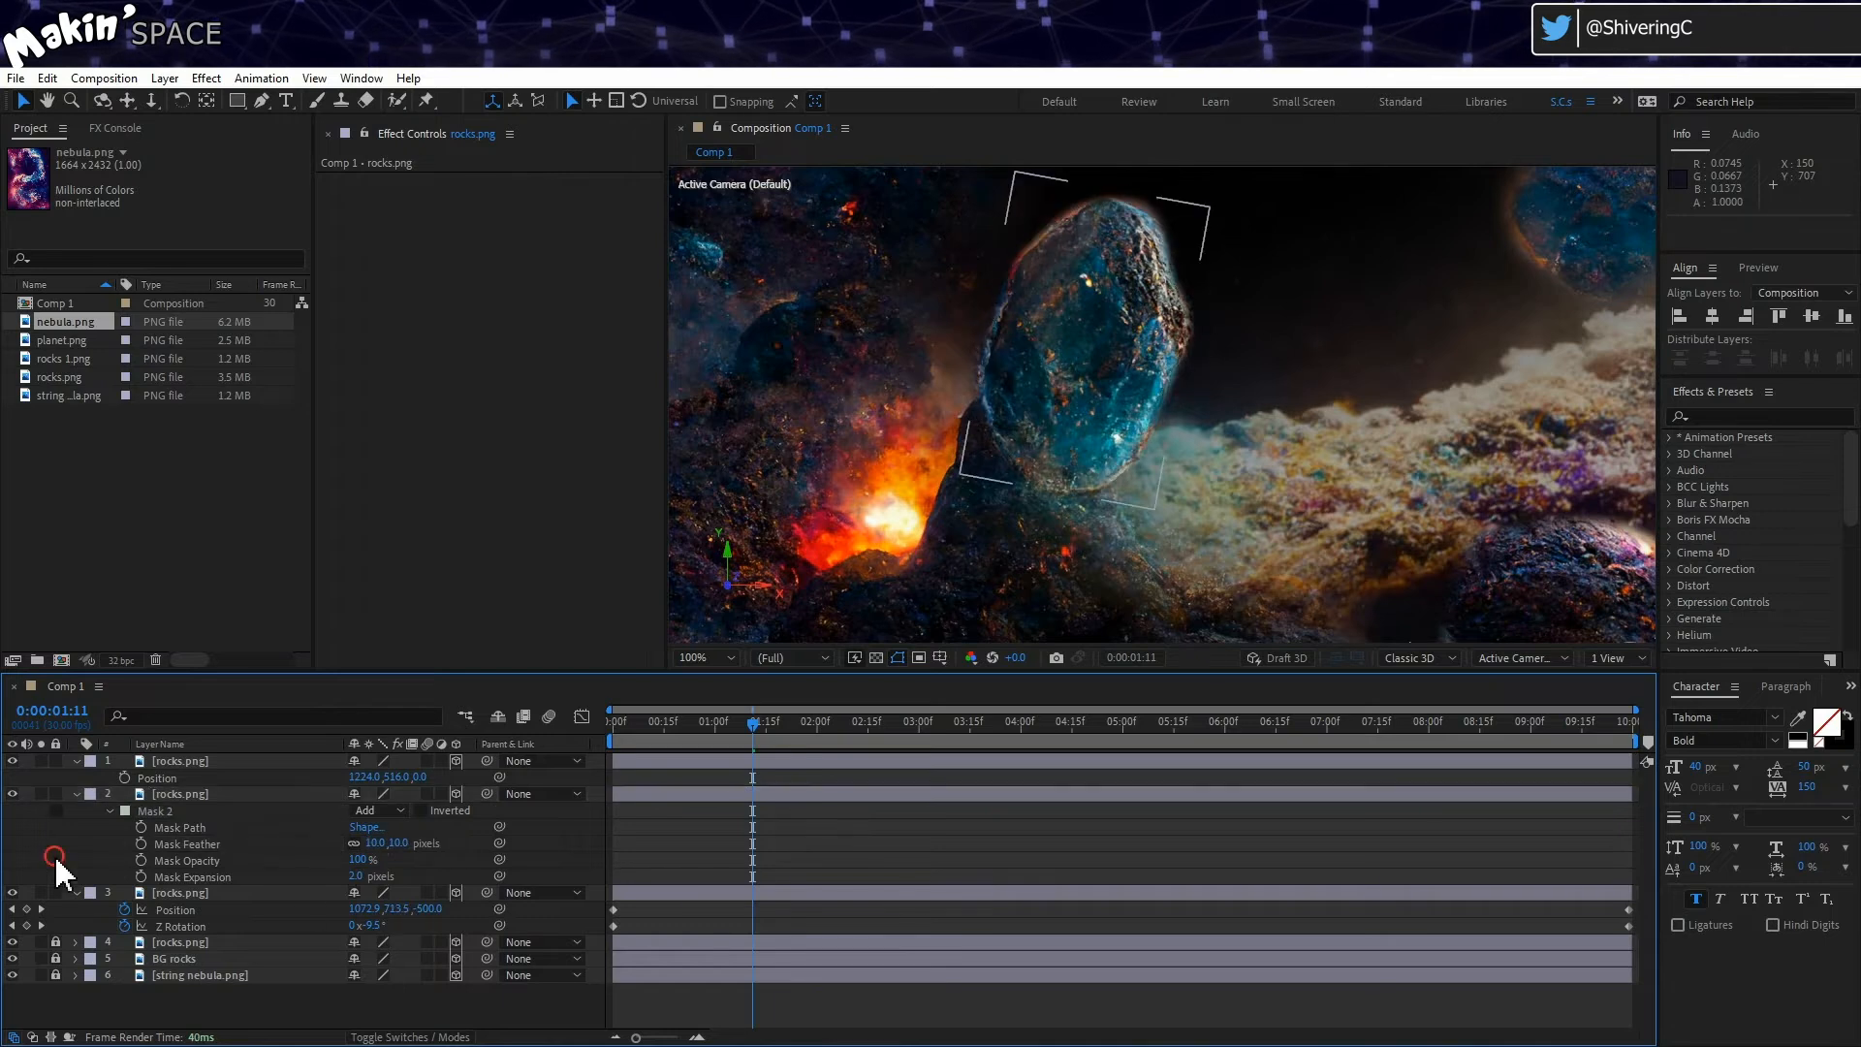
left_click(356, 877)
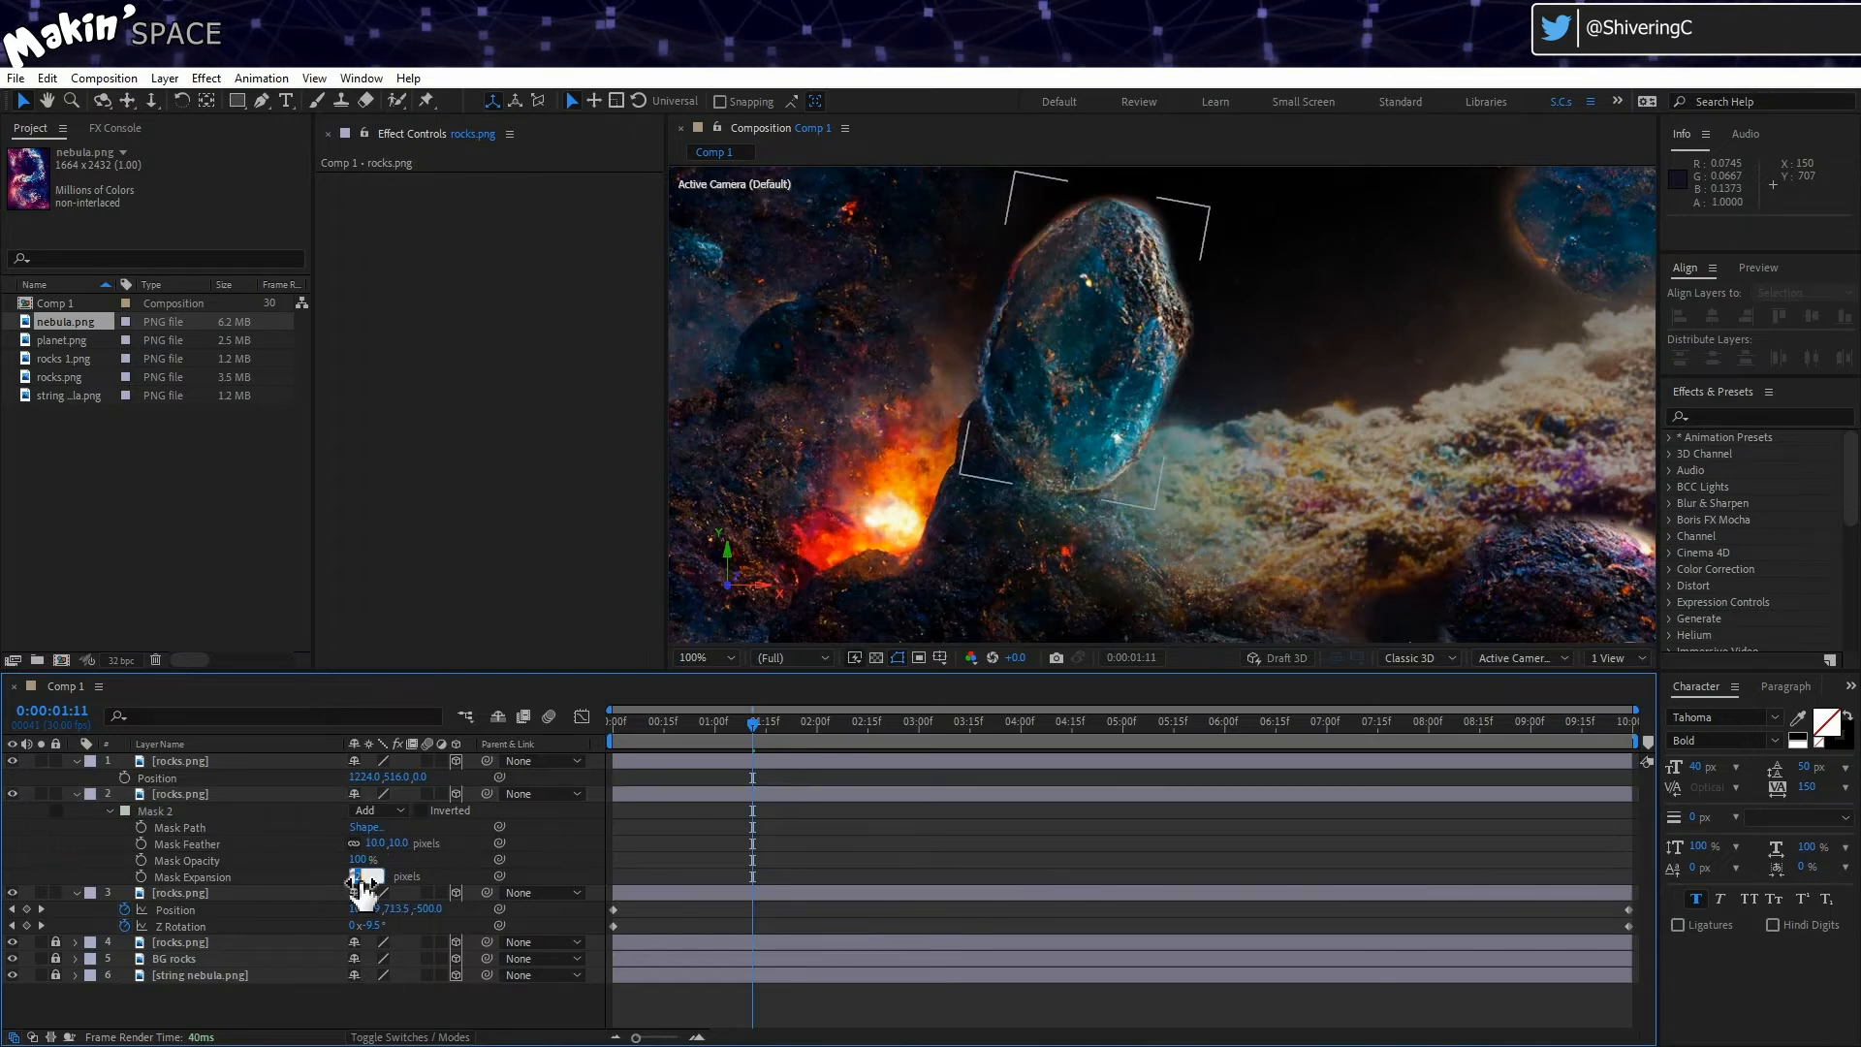
type("-10")
key("Return")
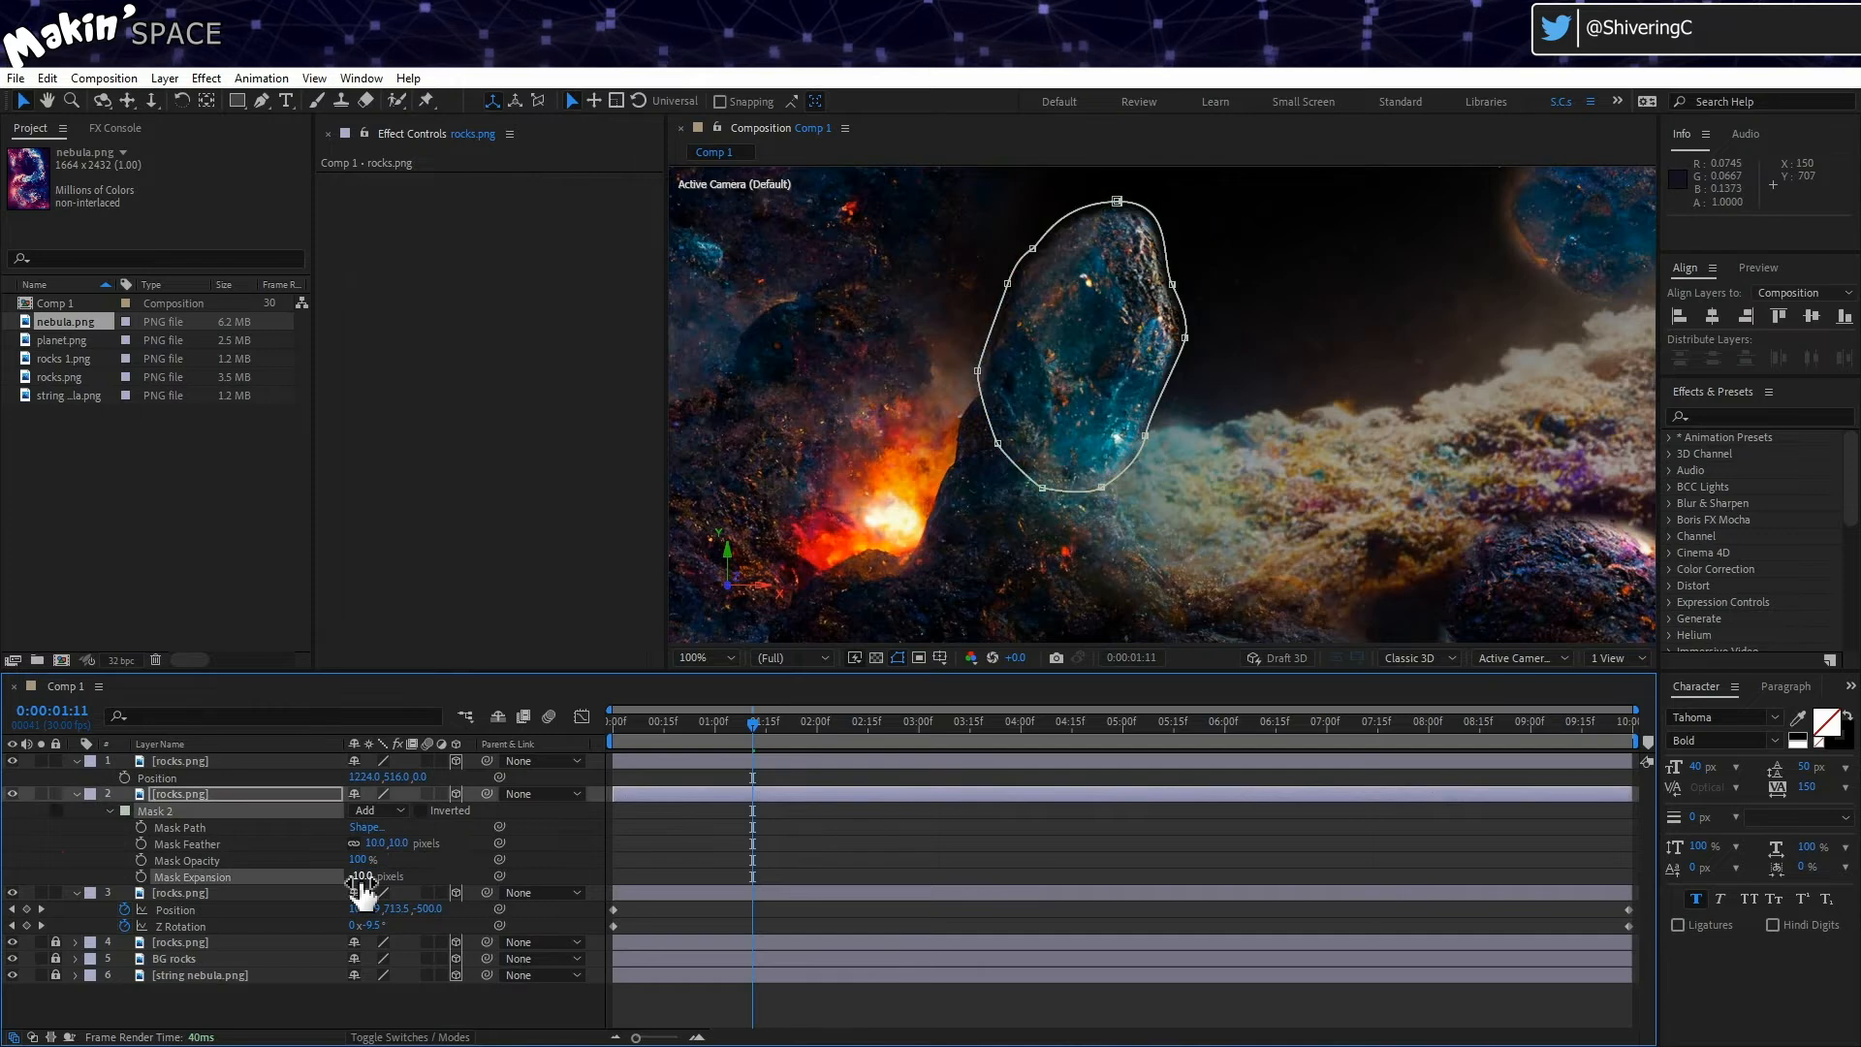
left_click(96, 858)
Step: Try a Mask Feather of 0 pixels on the teal rock's mask and set it to 3 pixels
left_click(375, 843)
type("0")
key("Return")
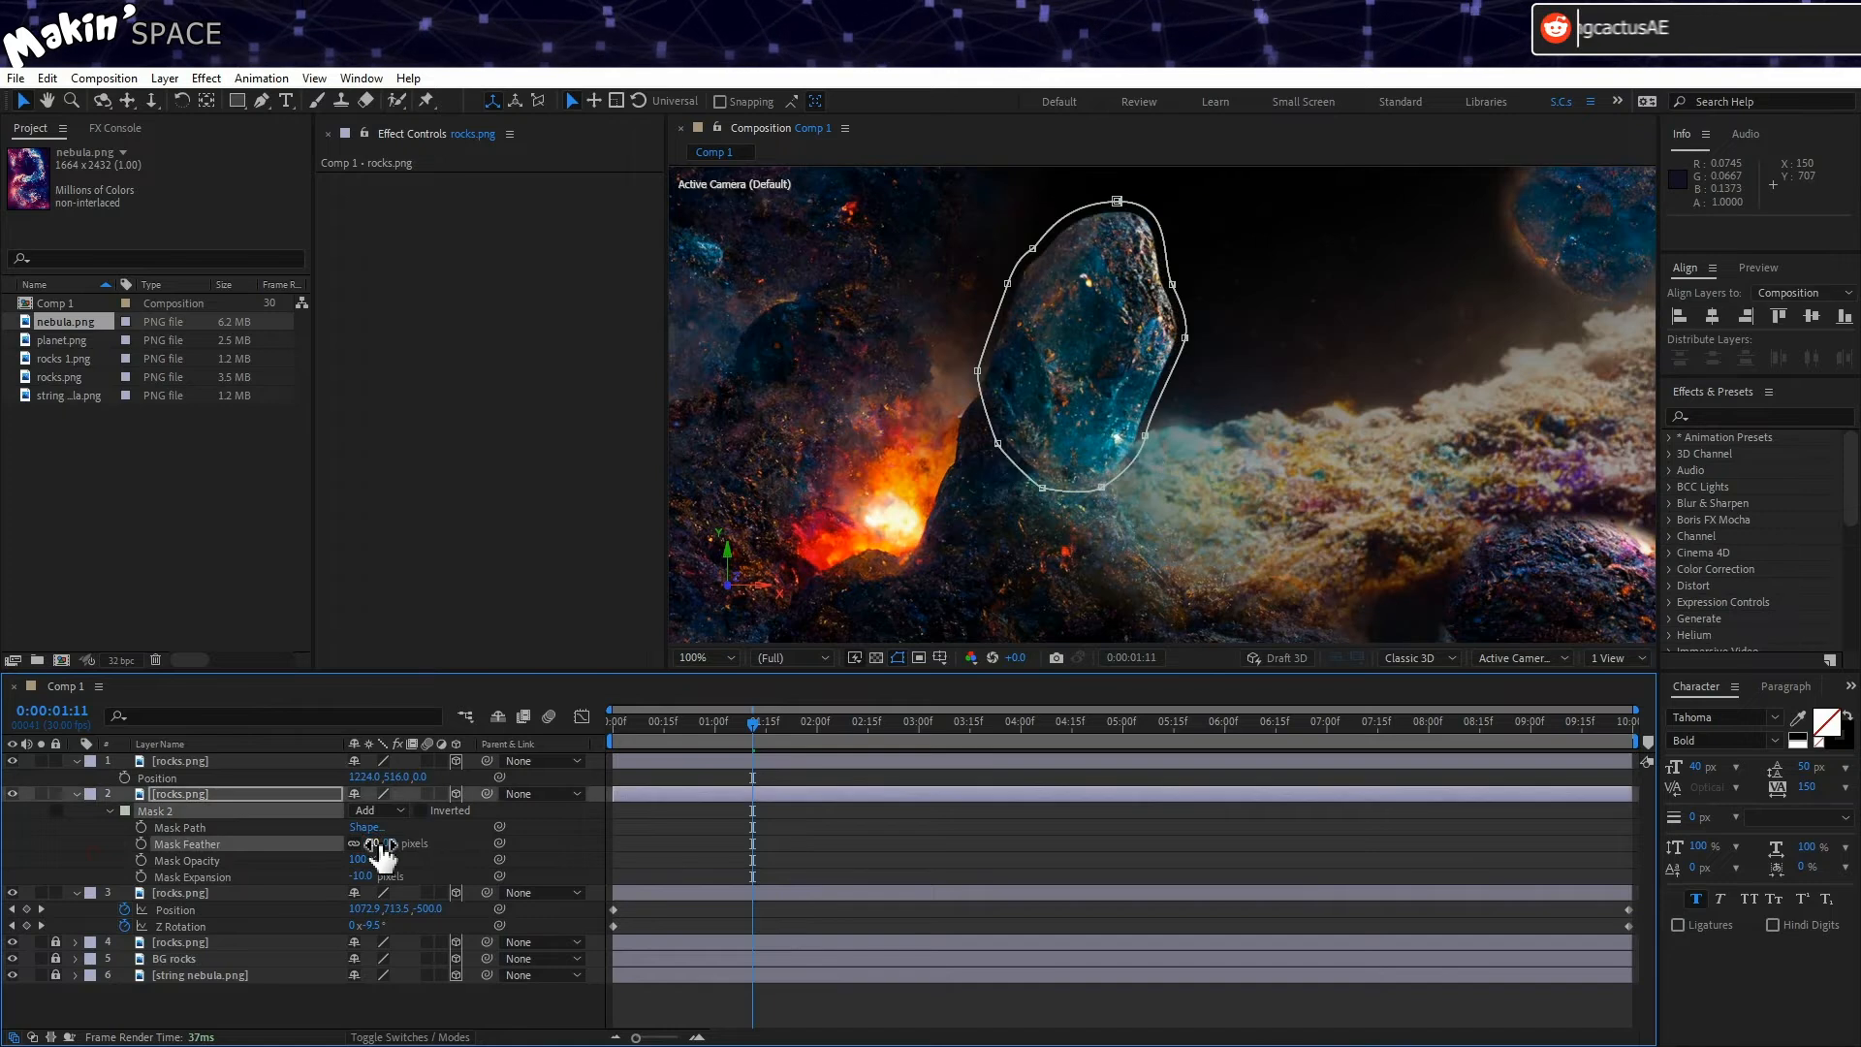
left_click(374, 843)
type("3")
left_click(75, 843)
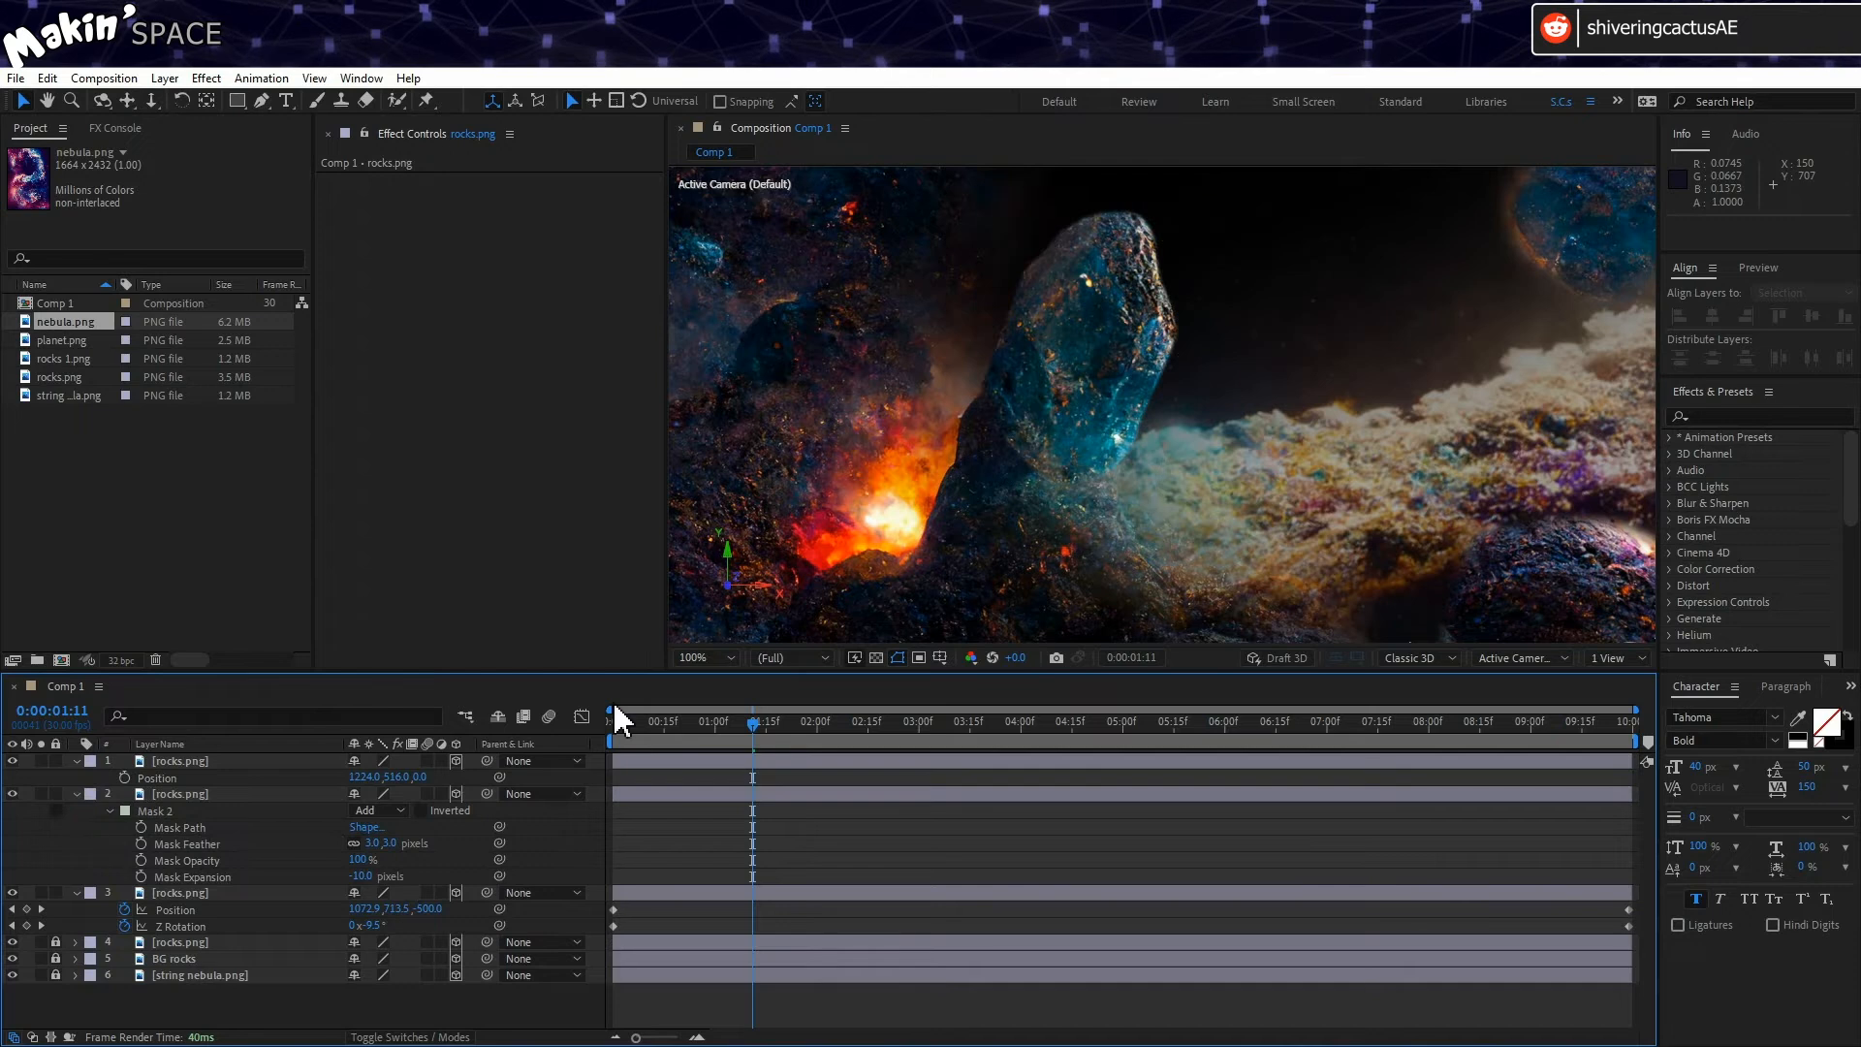
Step: Fit the whole composition in the view and preview the animation
left_click(730, 657)
left_click(733, 696)
key("space")
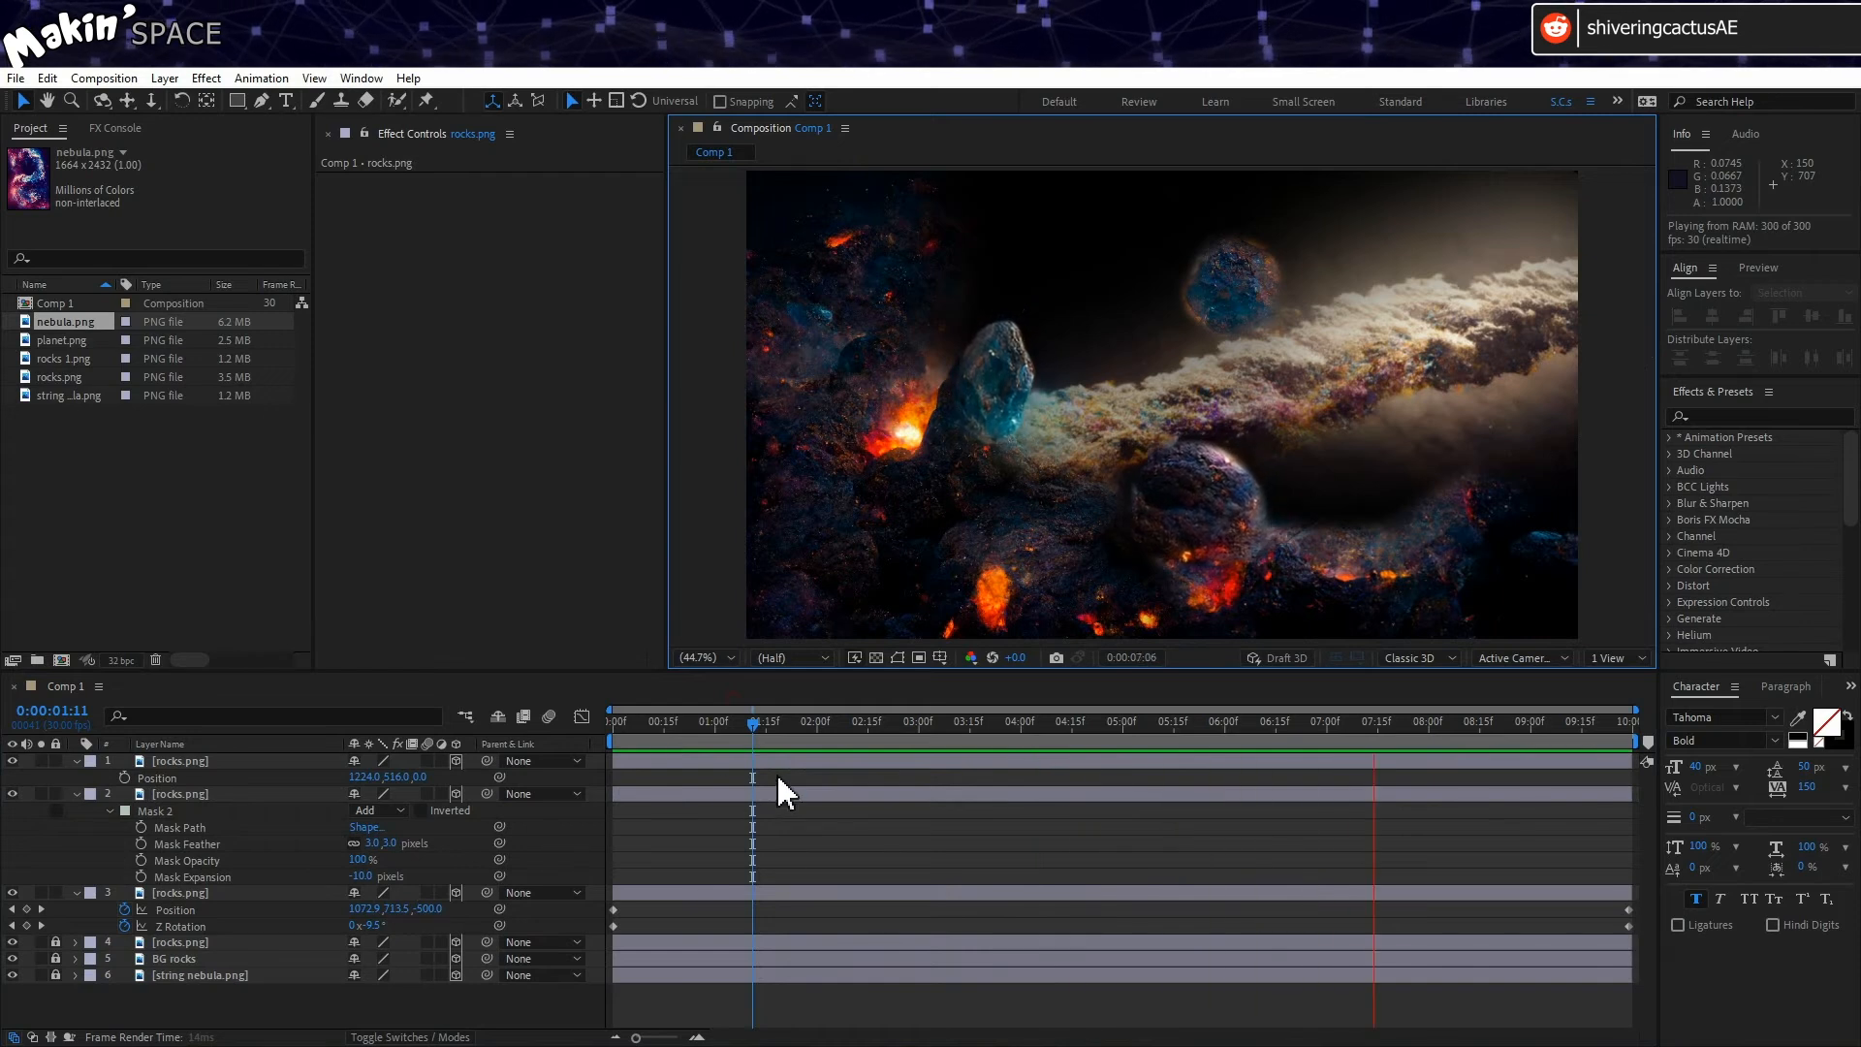
Step: Swap the teal rock's Position and Z Rotation keyframes between 0 seconds and 0:00:09:29, and preview the result from the start
left_click_drag(801, 729, 1651, 718)
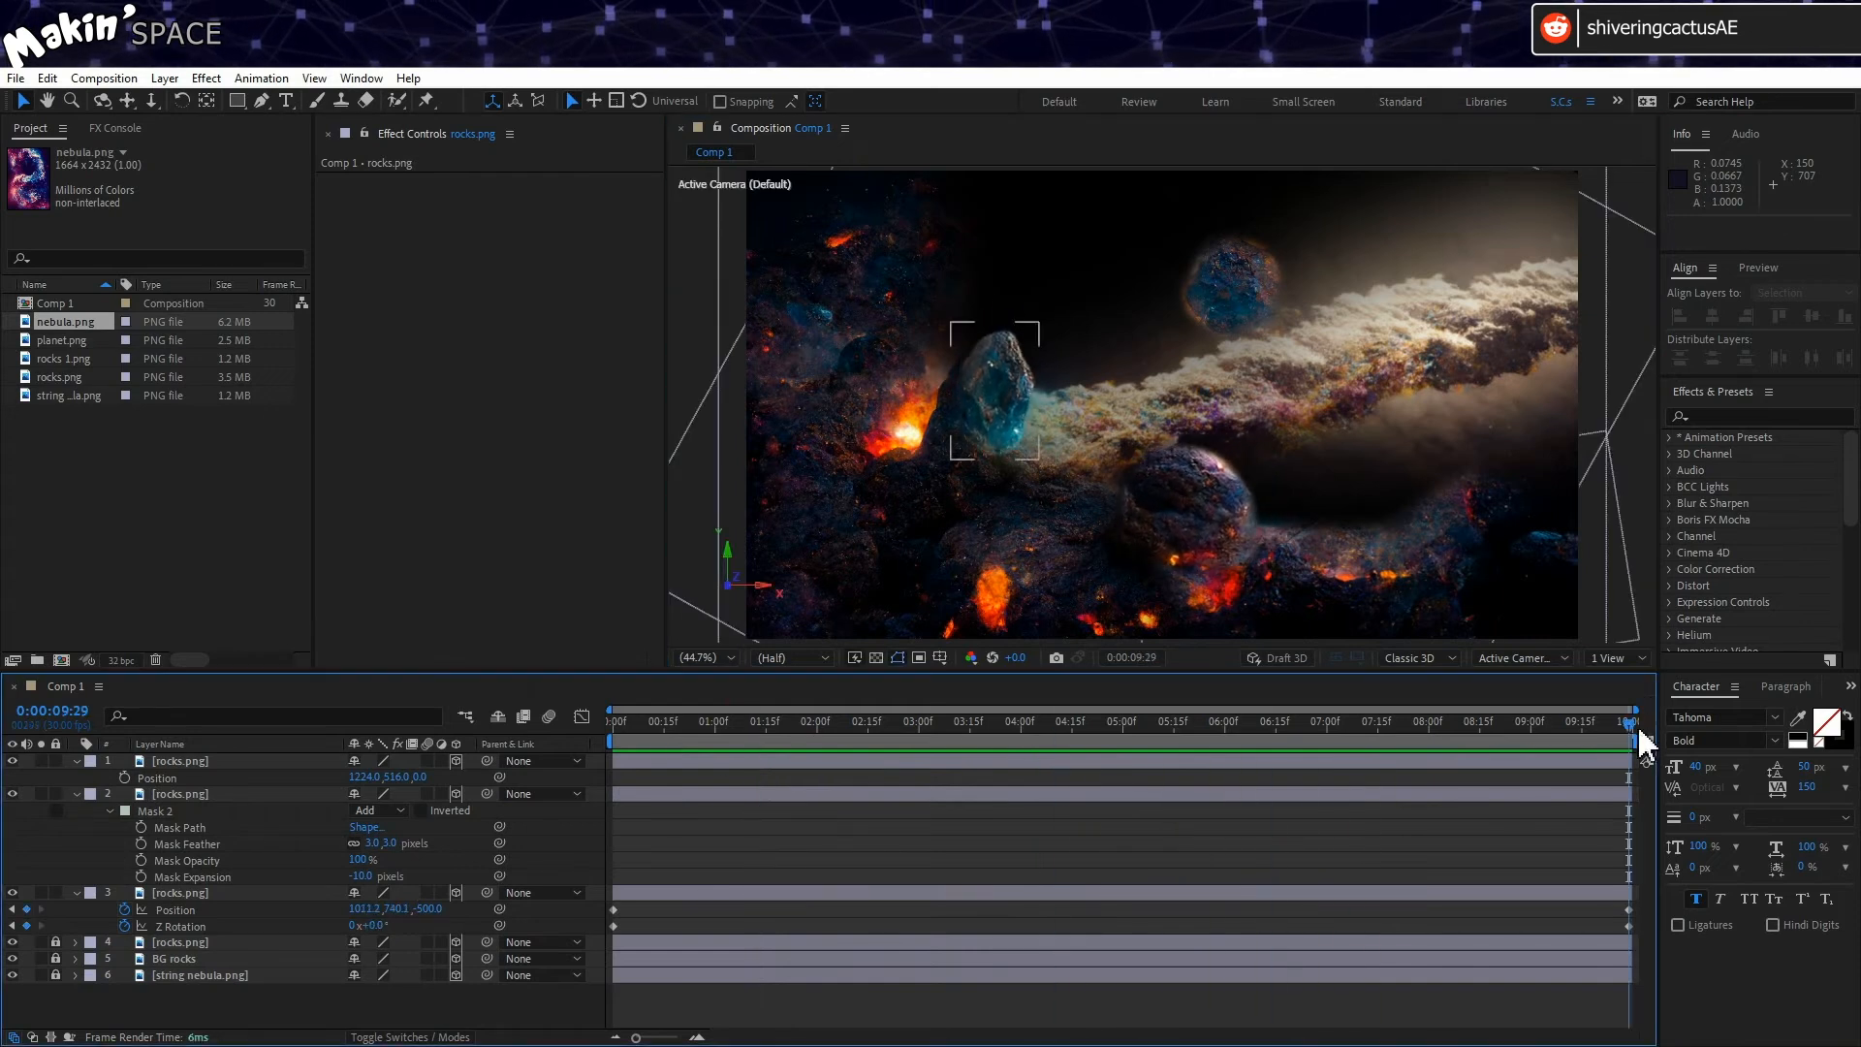
left_click(222, 794)
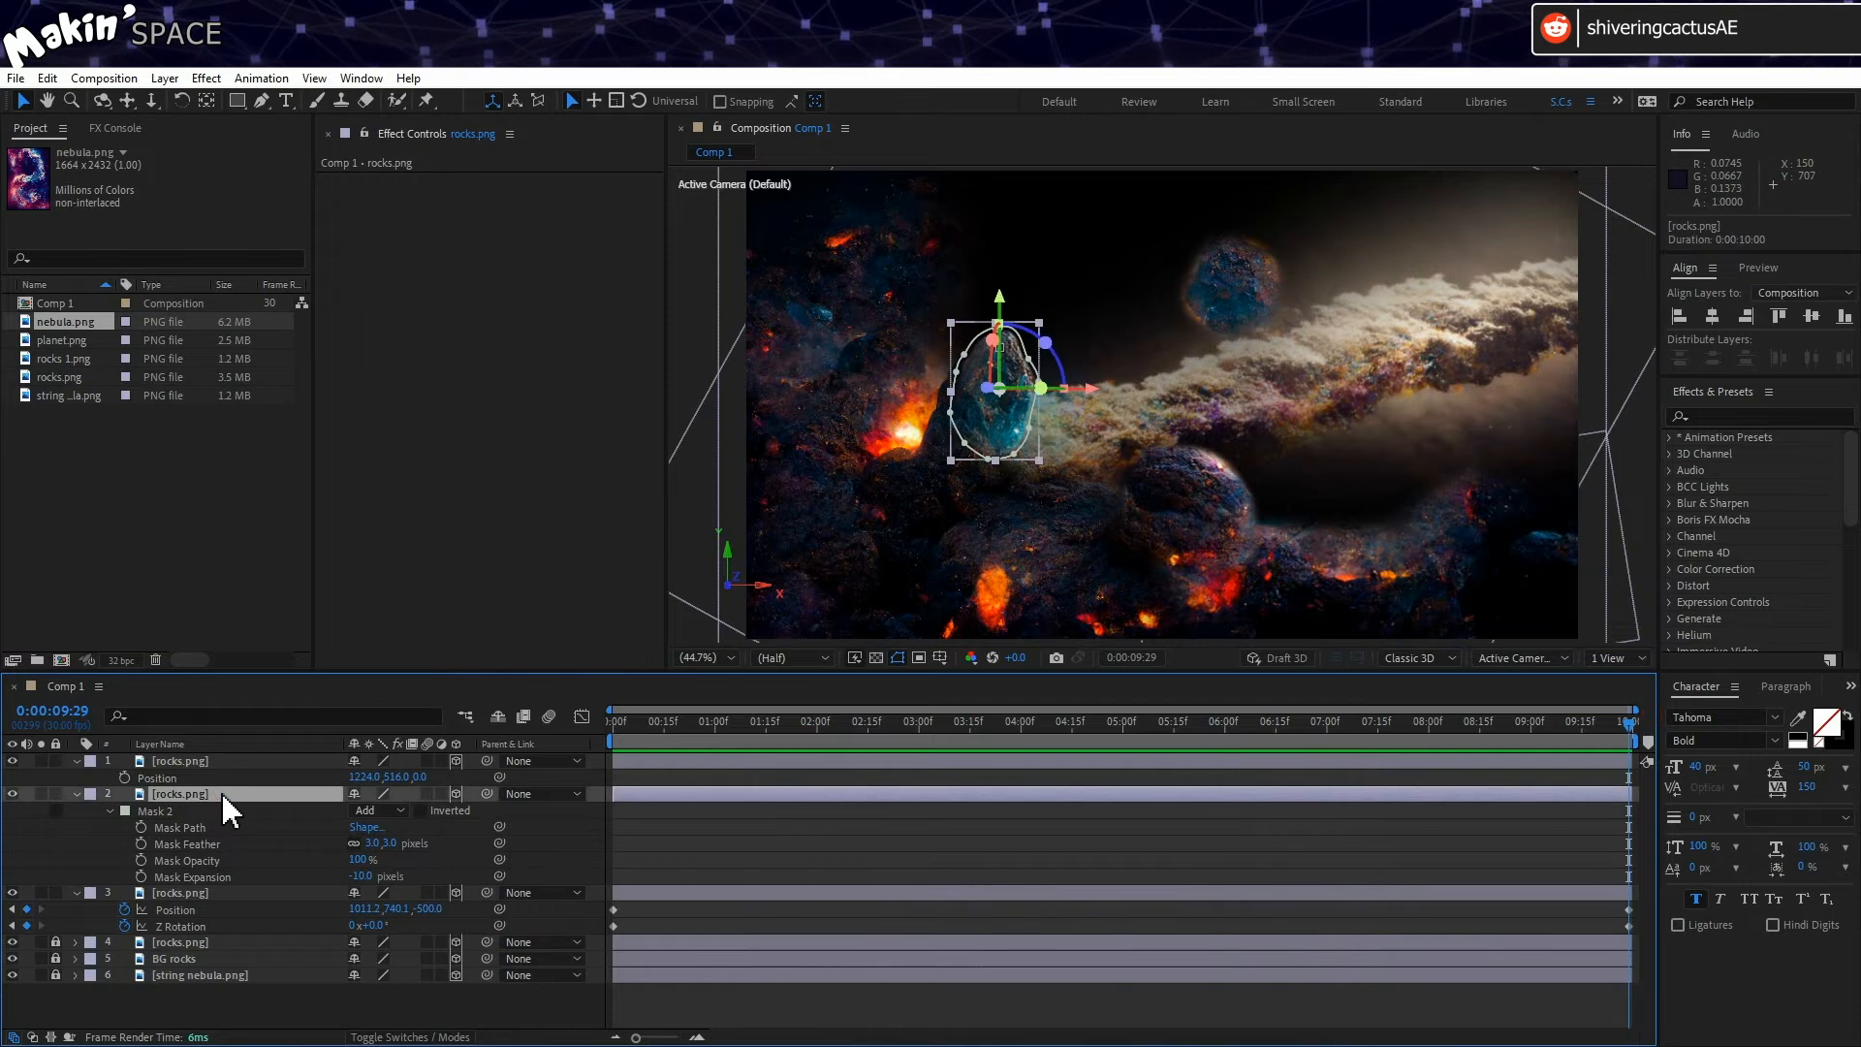
key("u")
left_click_drag(1599, 801, 1590, 856)
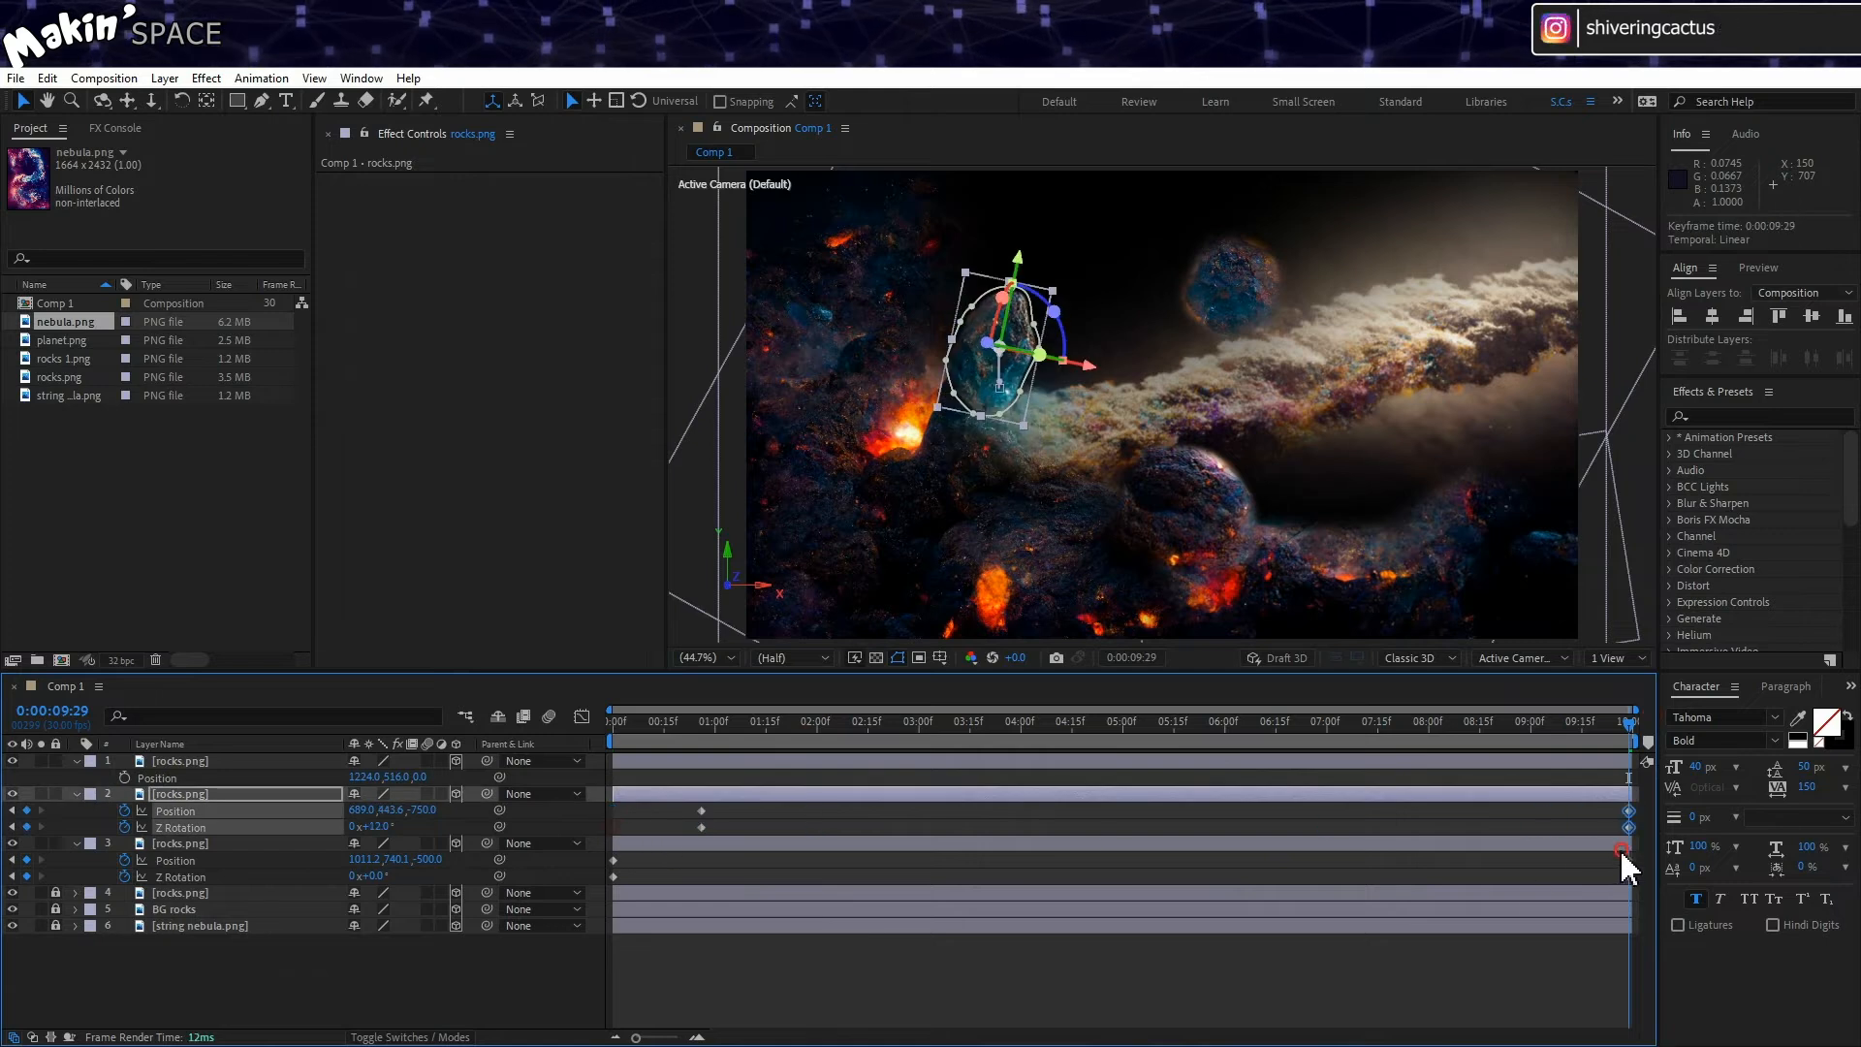
left_click_drag(717, 812, 696, 826)
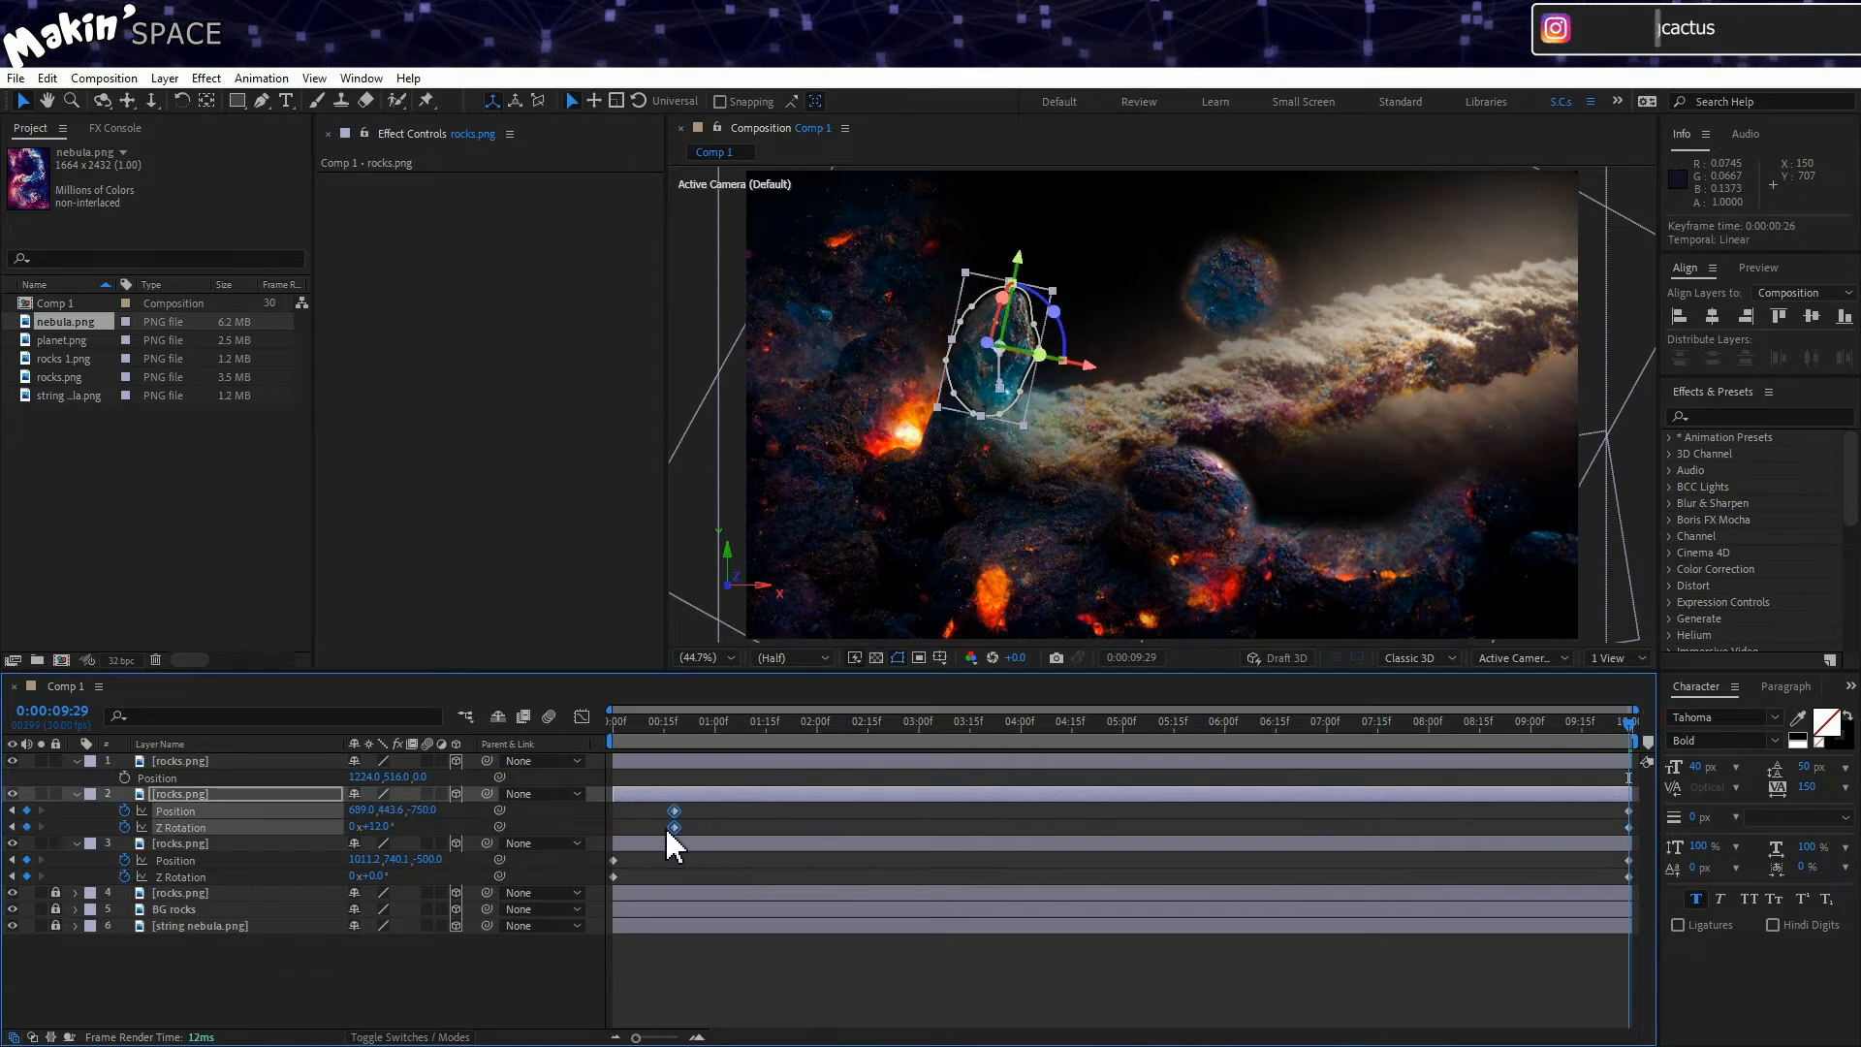
left_click_drag(643, 721, 580, 719)
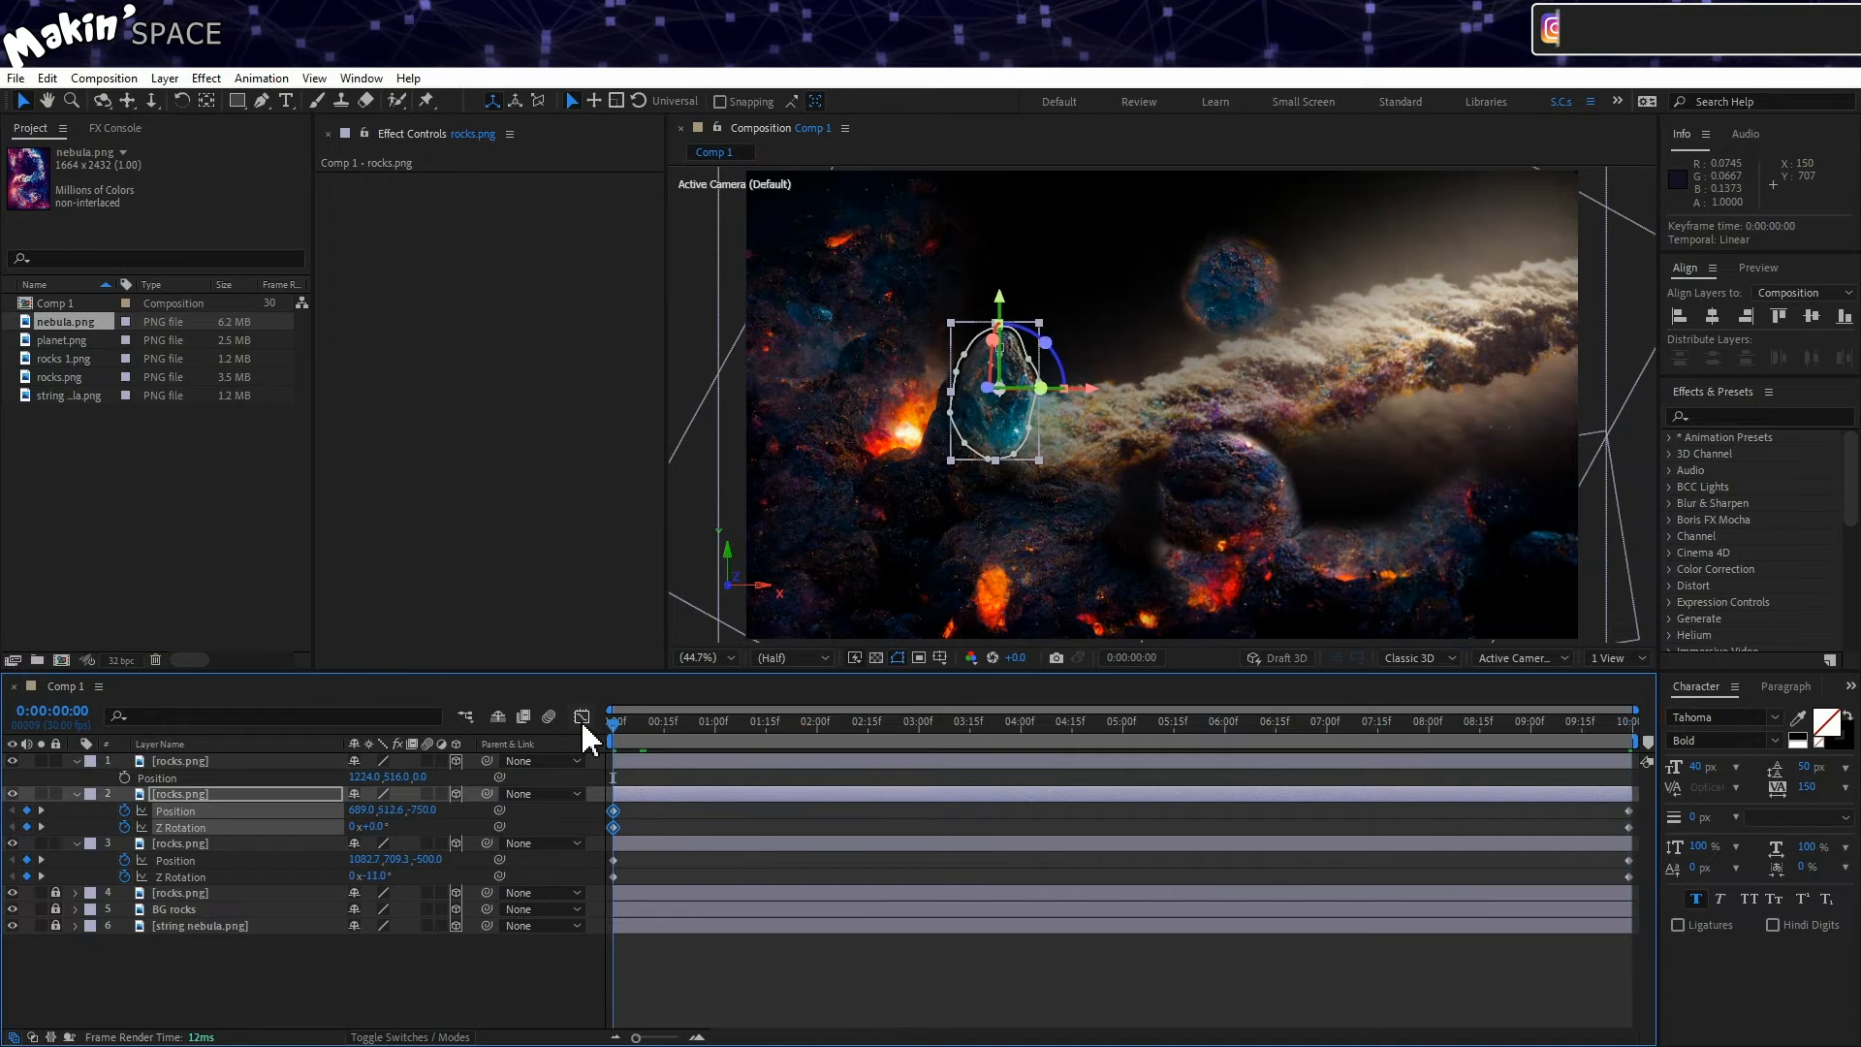
key("space")
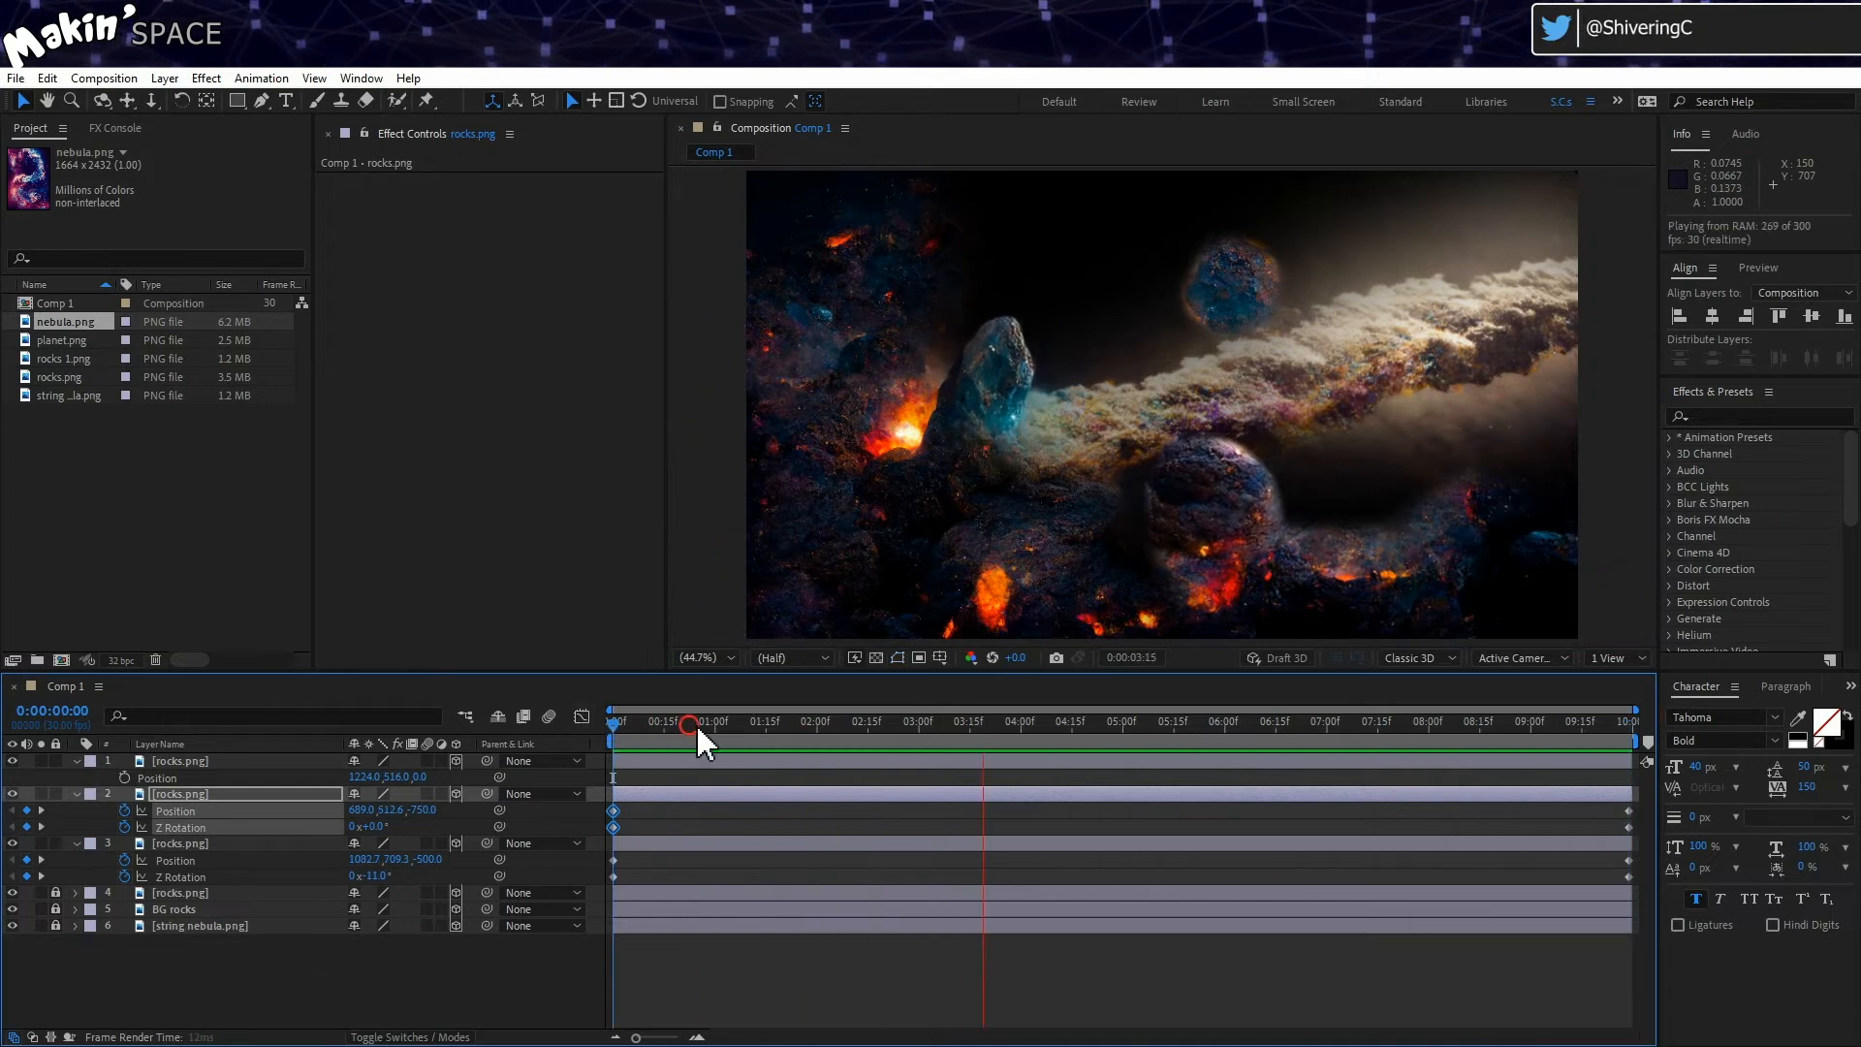
key("space")
Step: Set the upper round rock's Z position to -1000 and scale it to 77%
left_click(266, 760)
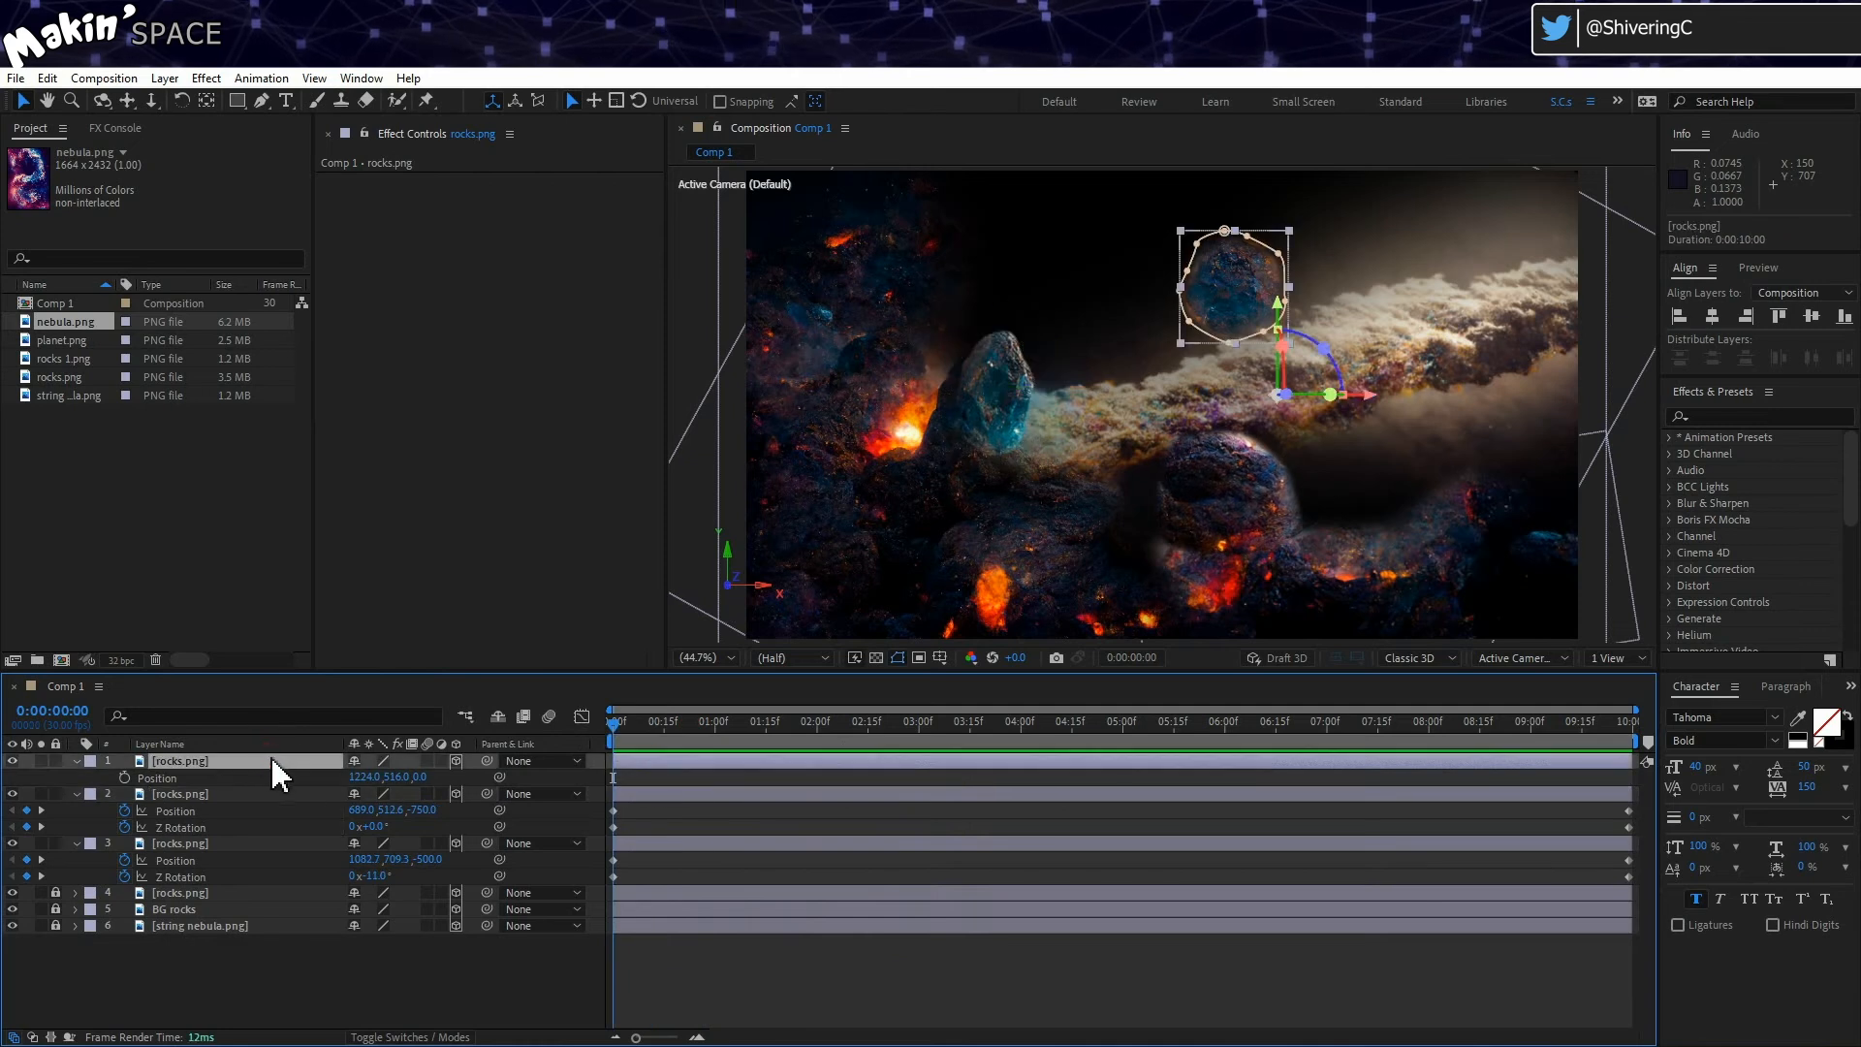
type("-1000")
key("Return")
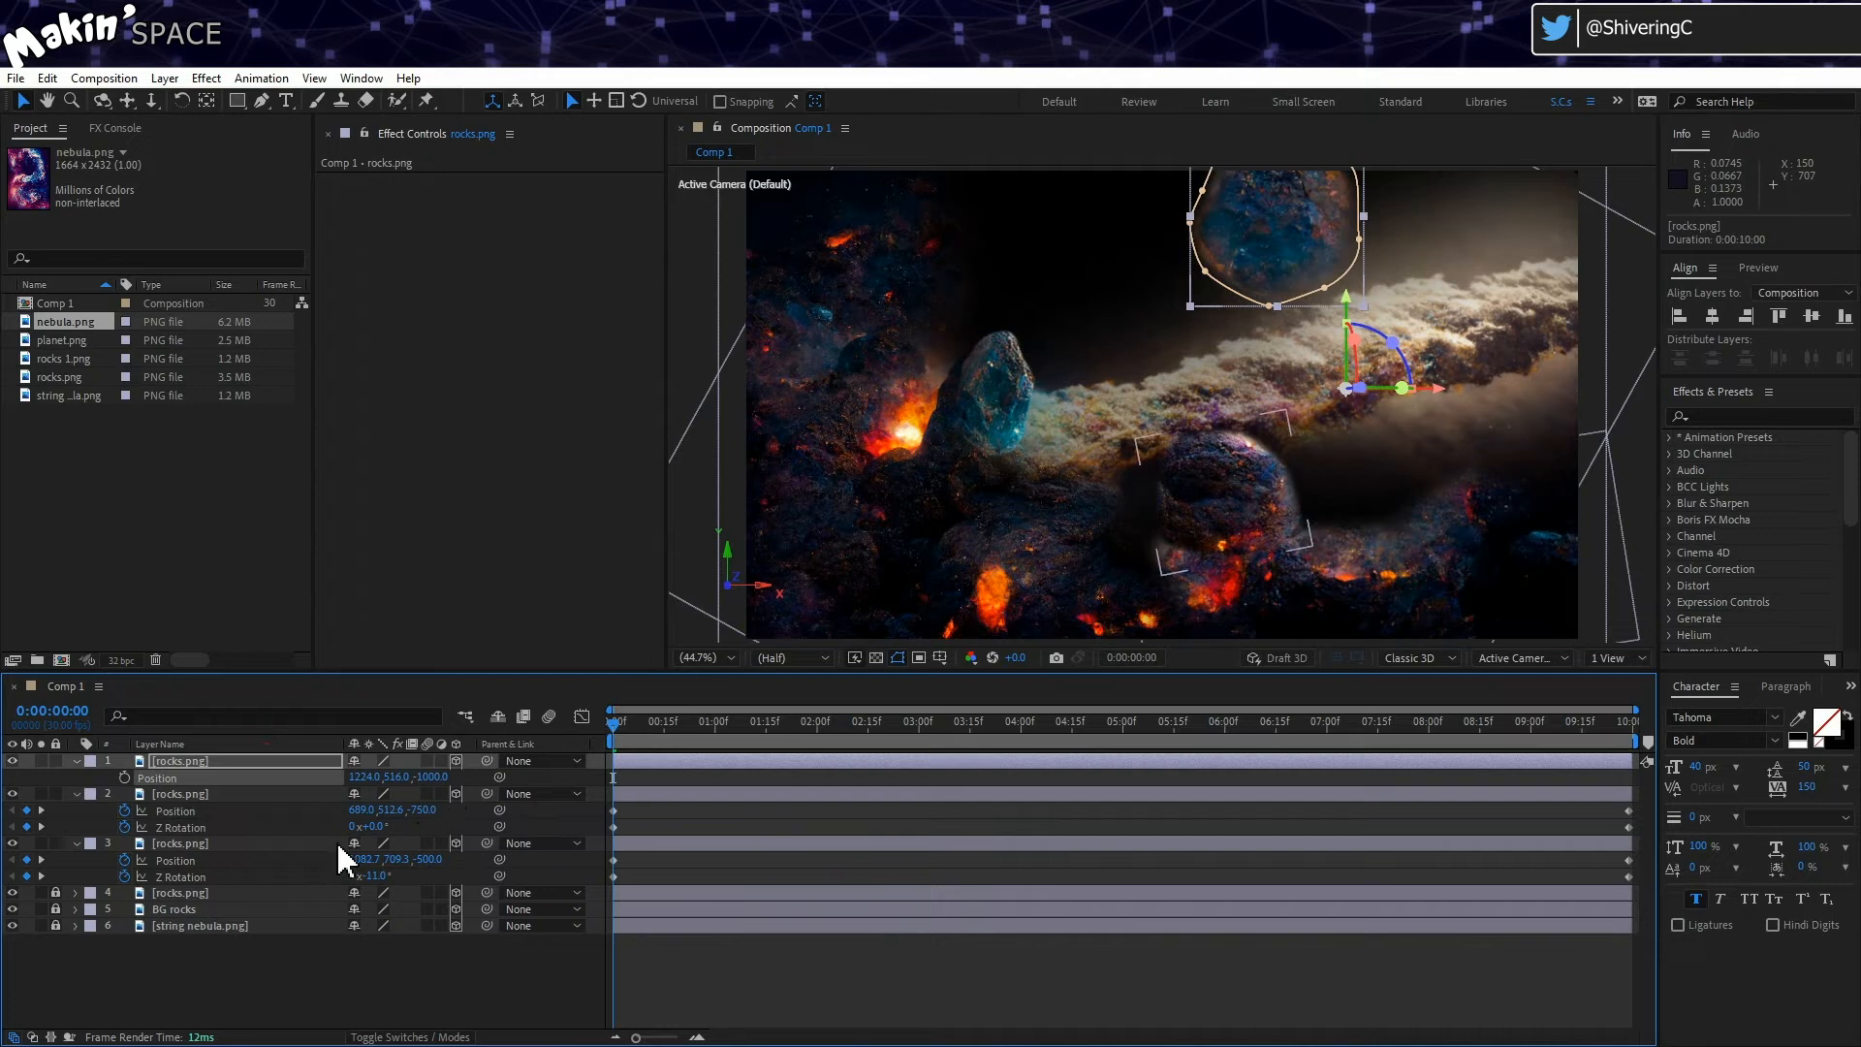
key("s")
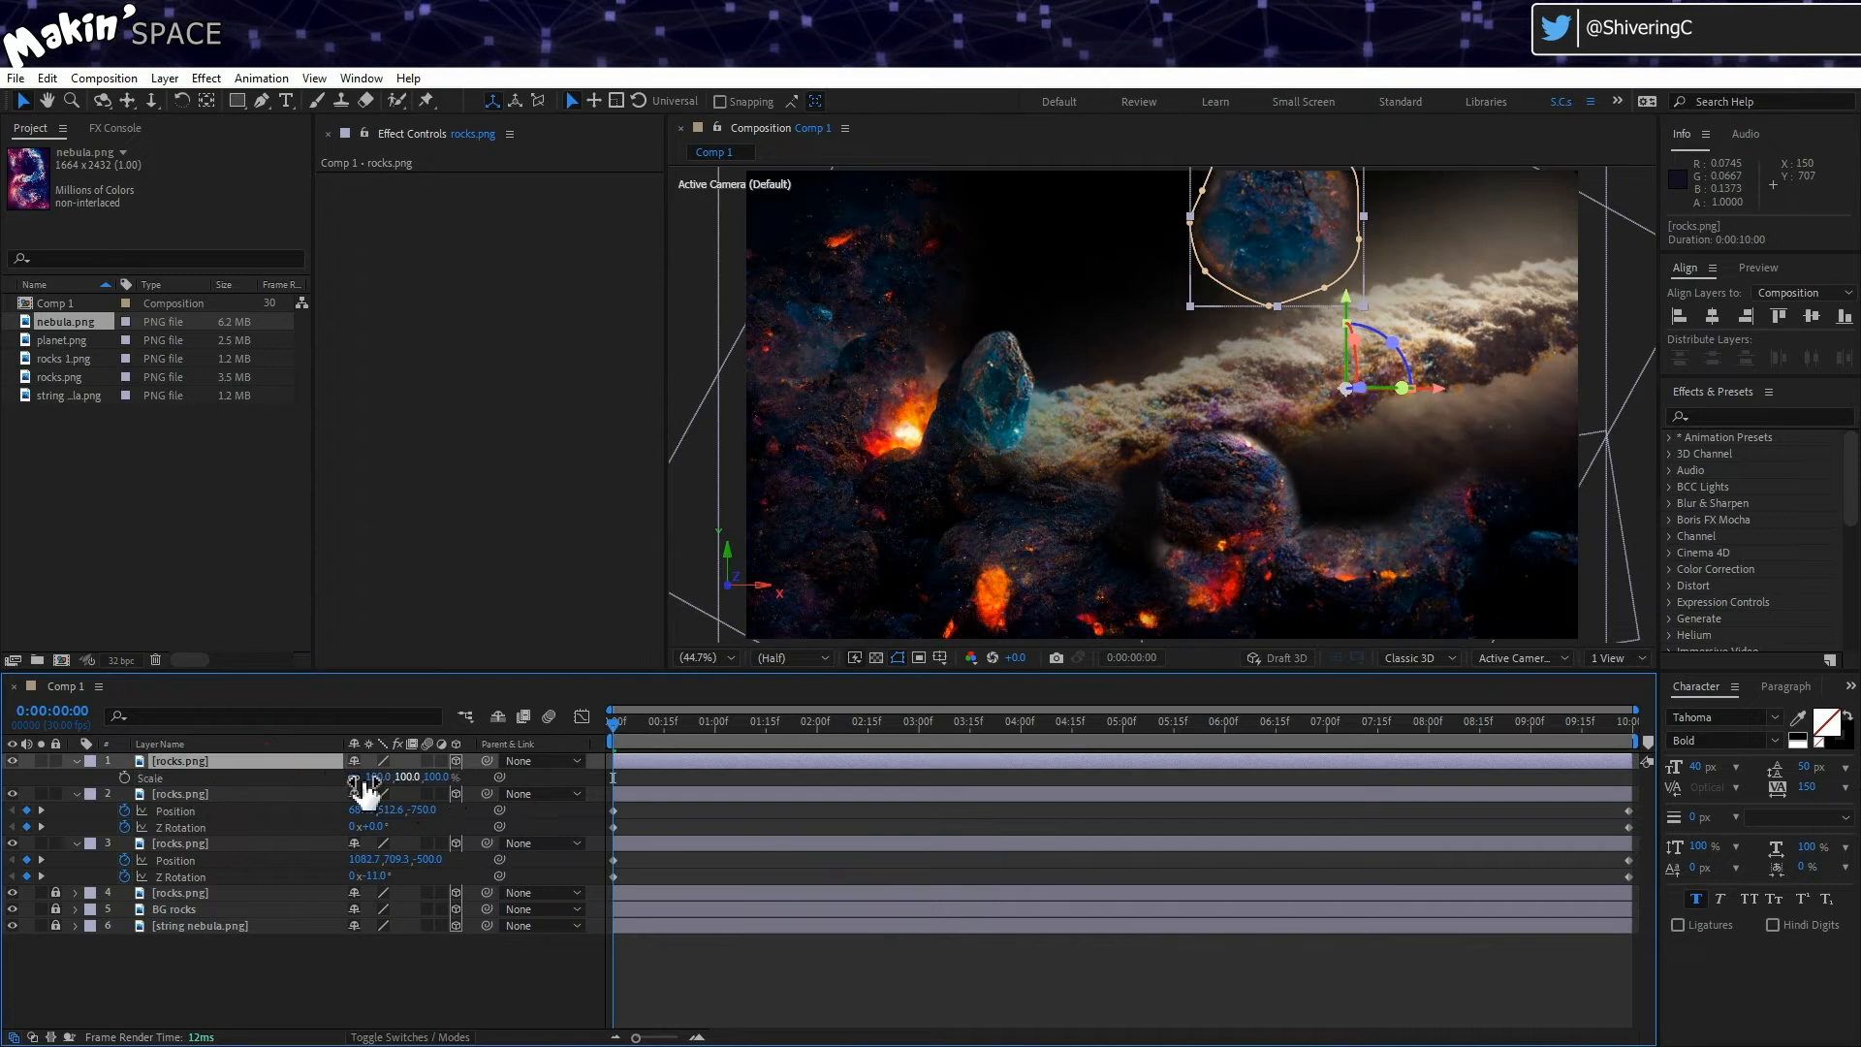
left_click_drag(404, 781, 378, 782)
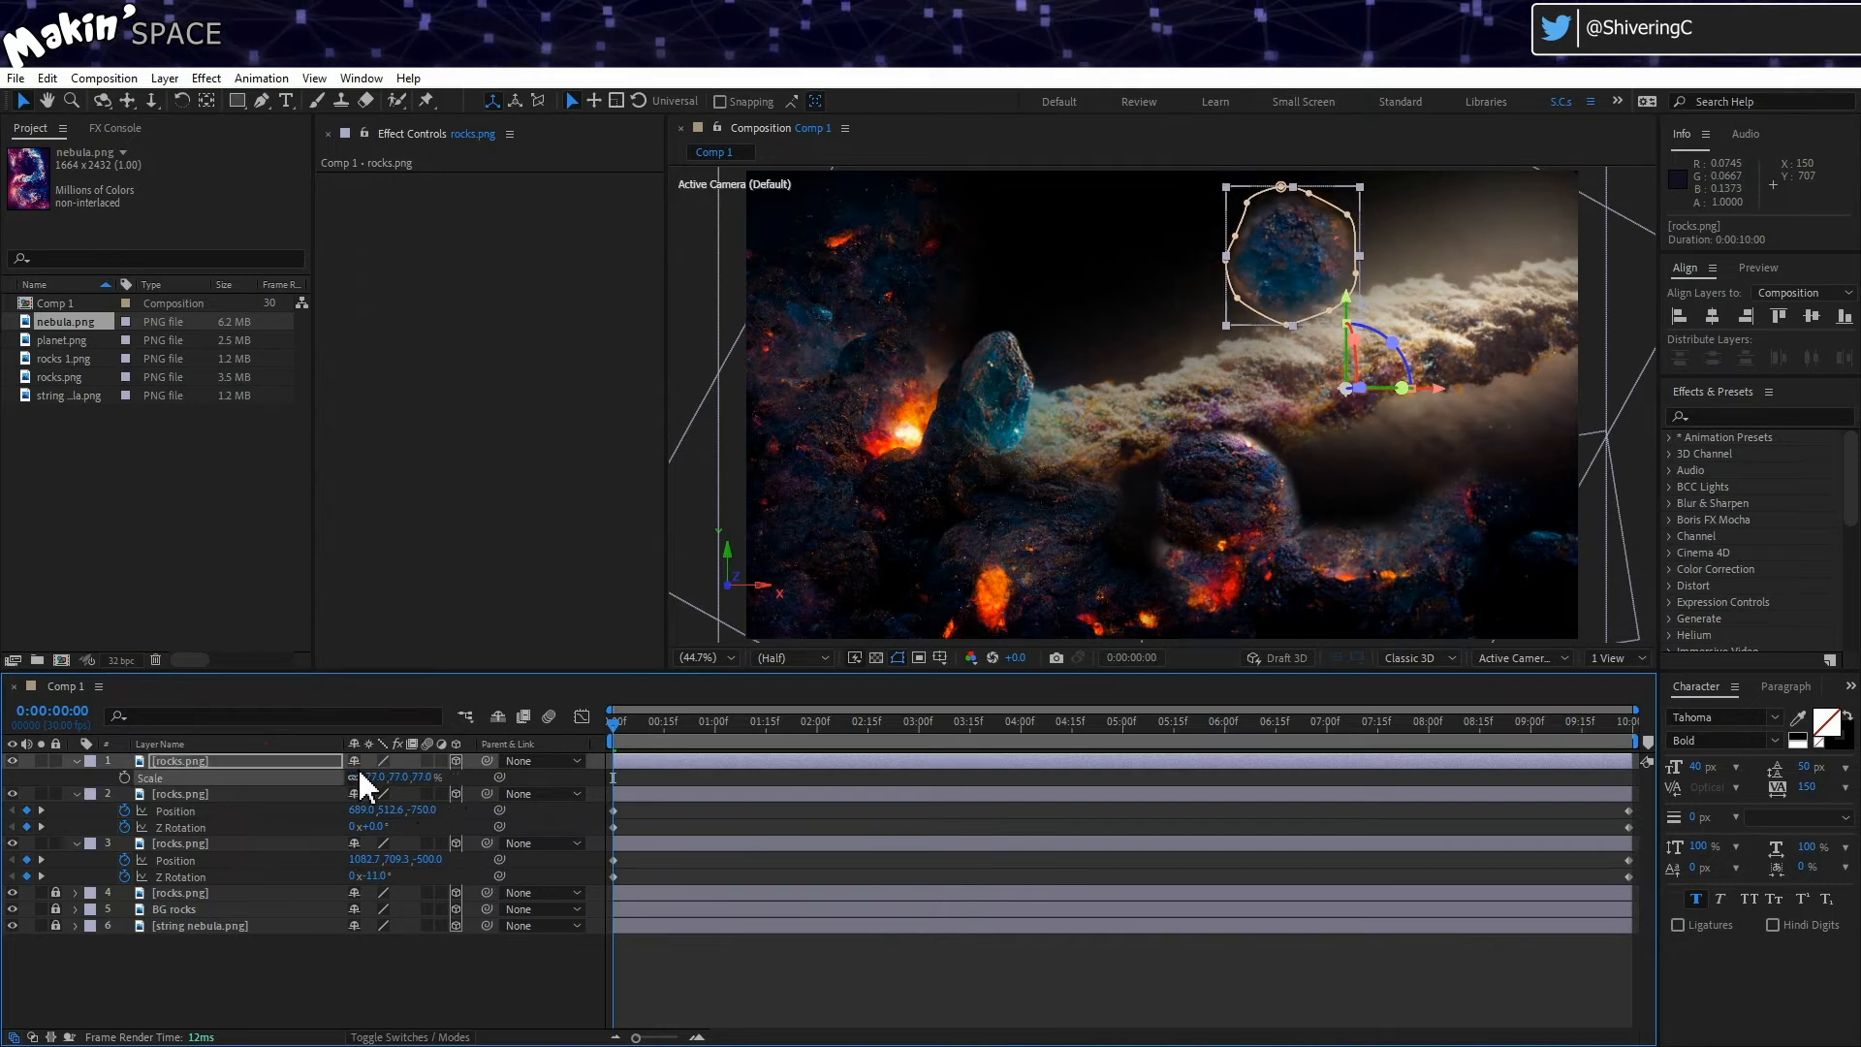
Step: Move the upper round rock's anchor point to the rock's centre with the Pan Behind tool
left_click(249, 749)
left_click(247, 753)
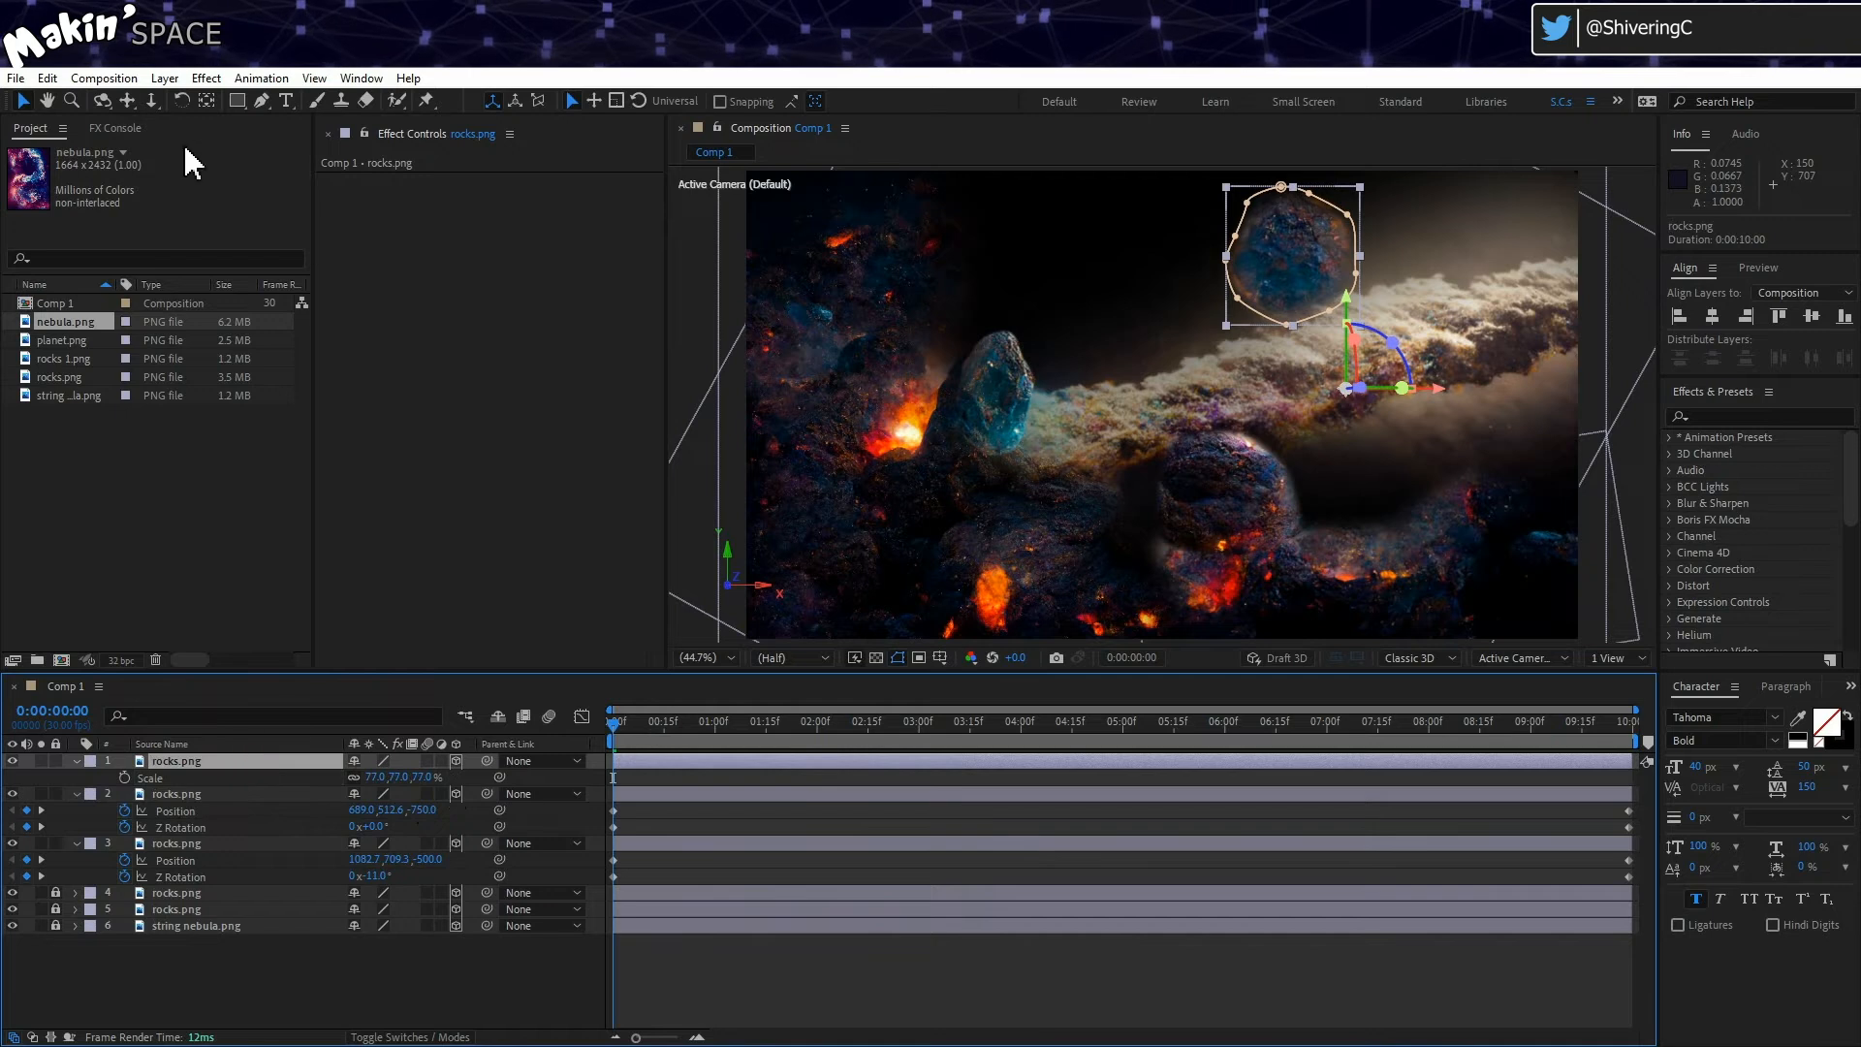
left_click(209, 99)
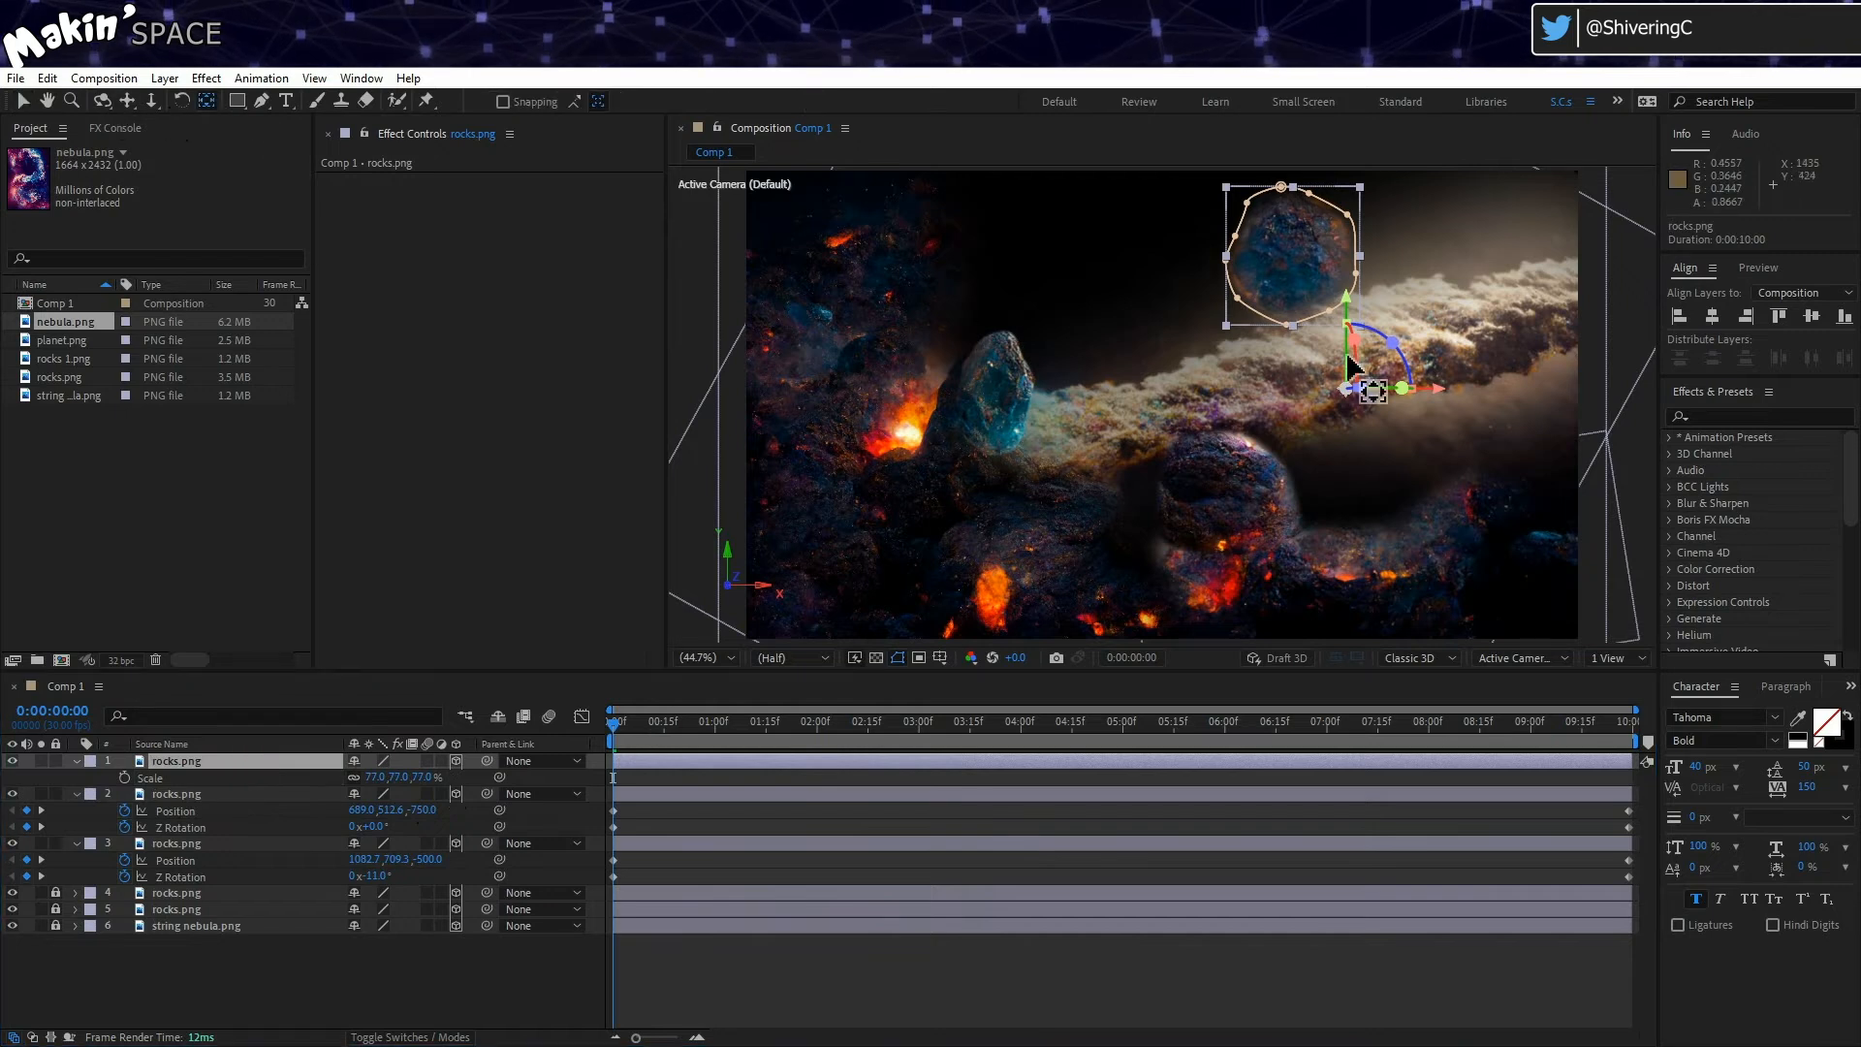
left_click_drag(1345, 308, 1336, 175)
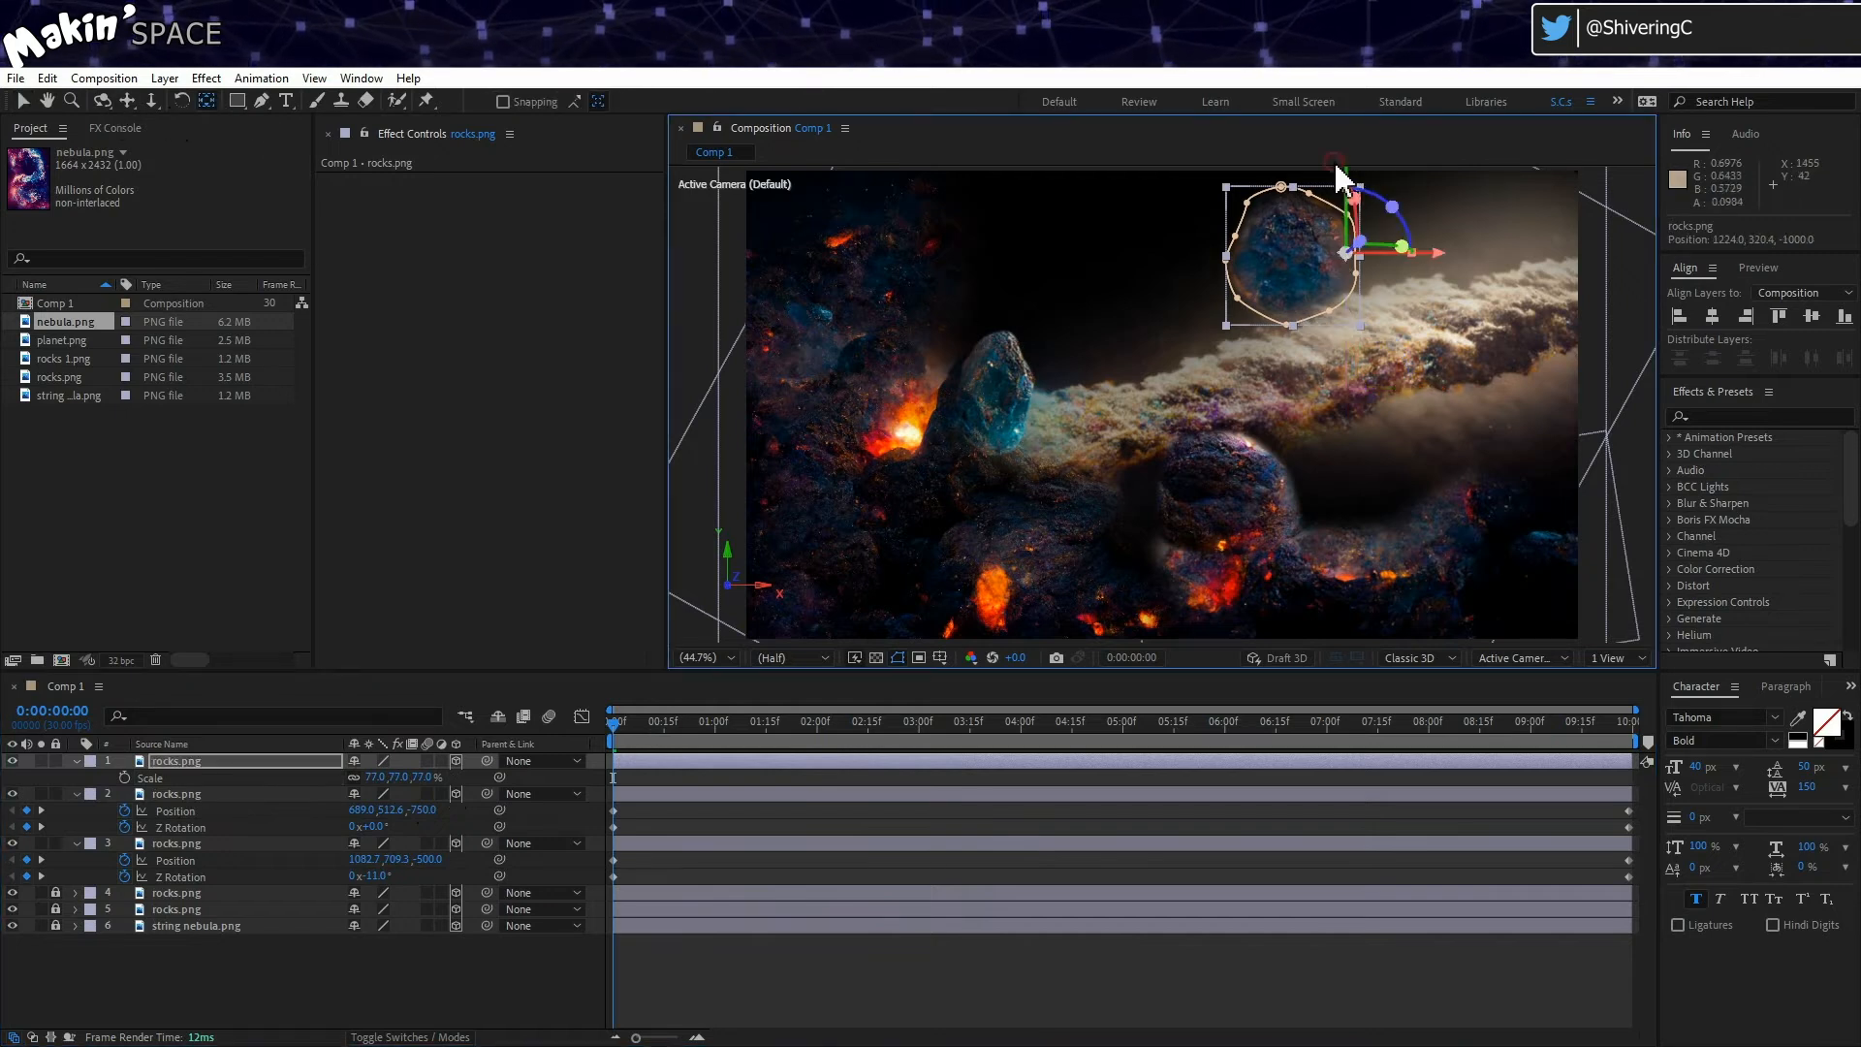
left_click_drag(1442, 255, 1386, 266)
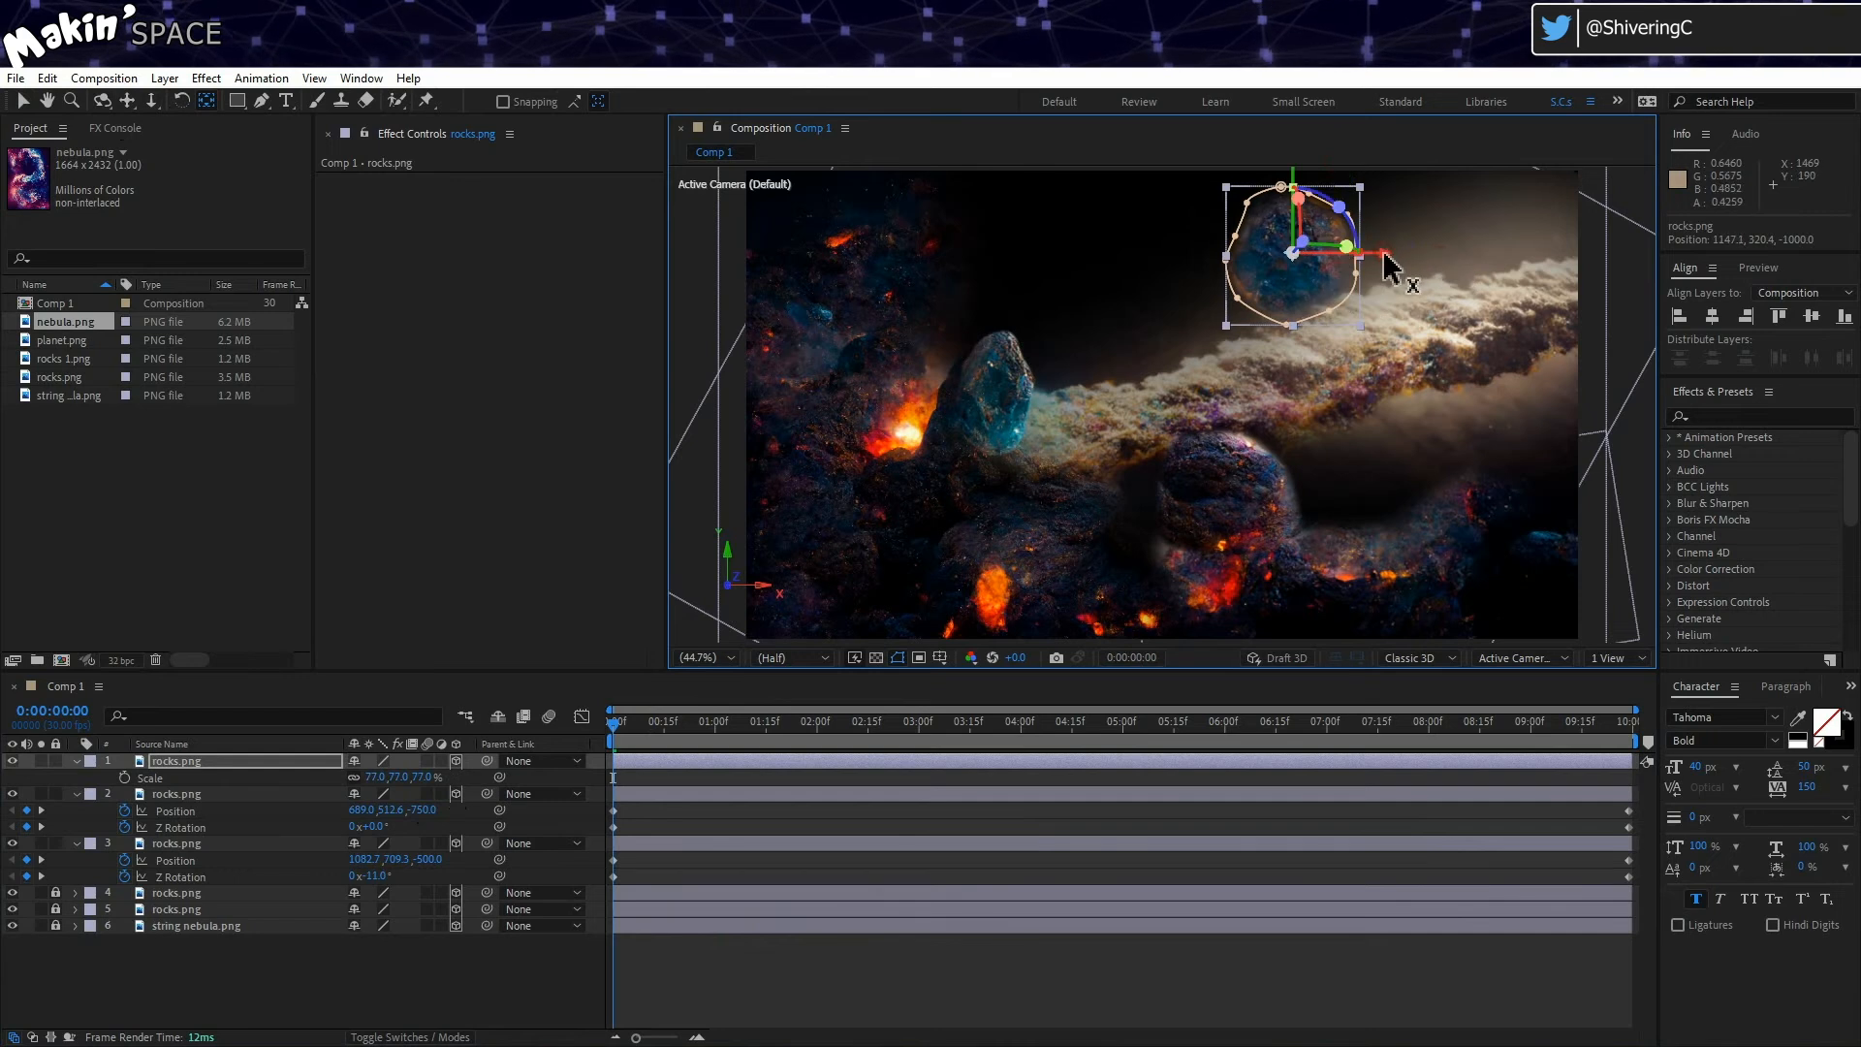
Step: Try a Mask Feather of 0 pixels on the upper round rock's mask and set it to 3 pixels
left_click(190, 769)
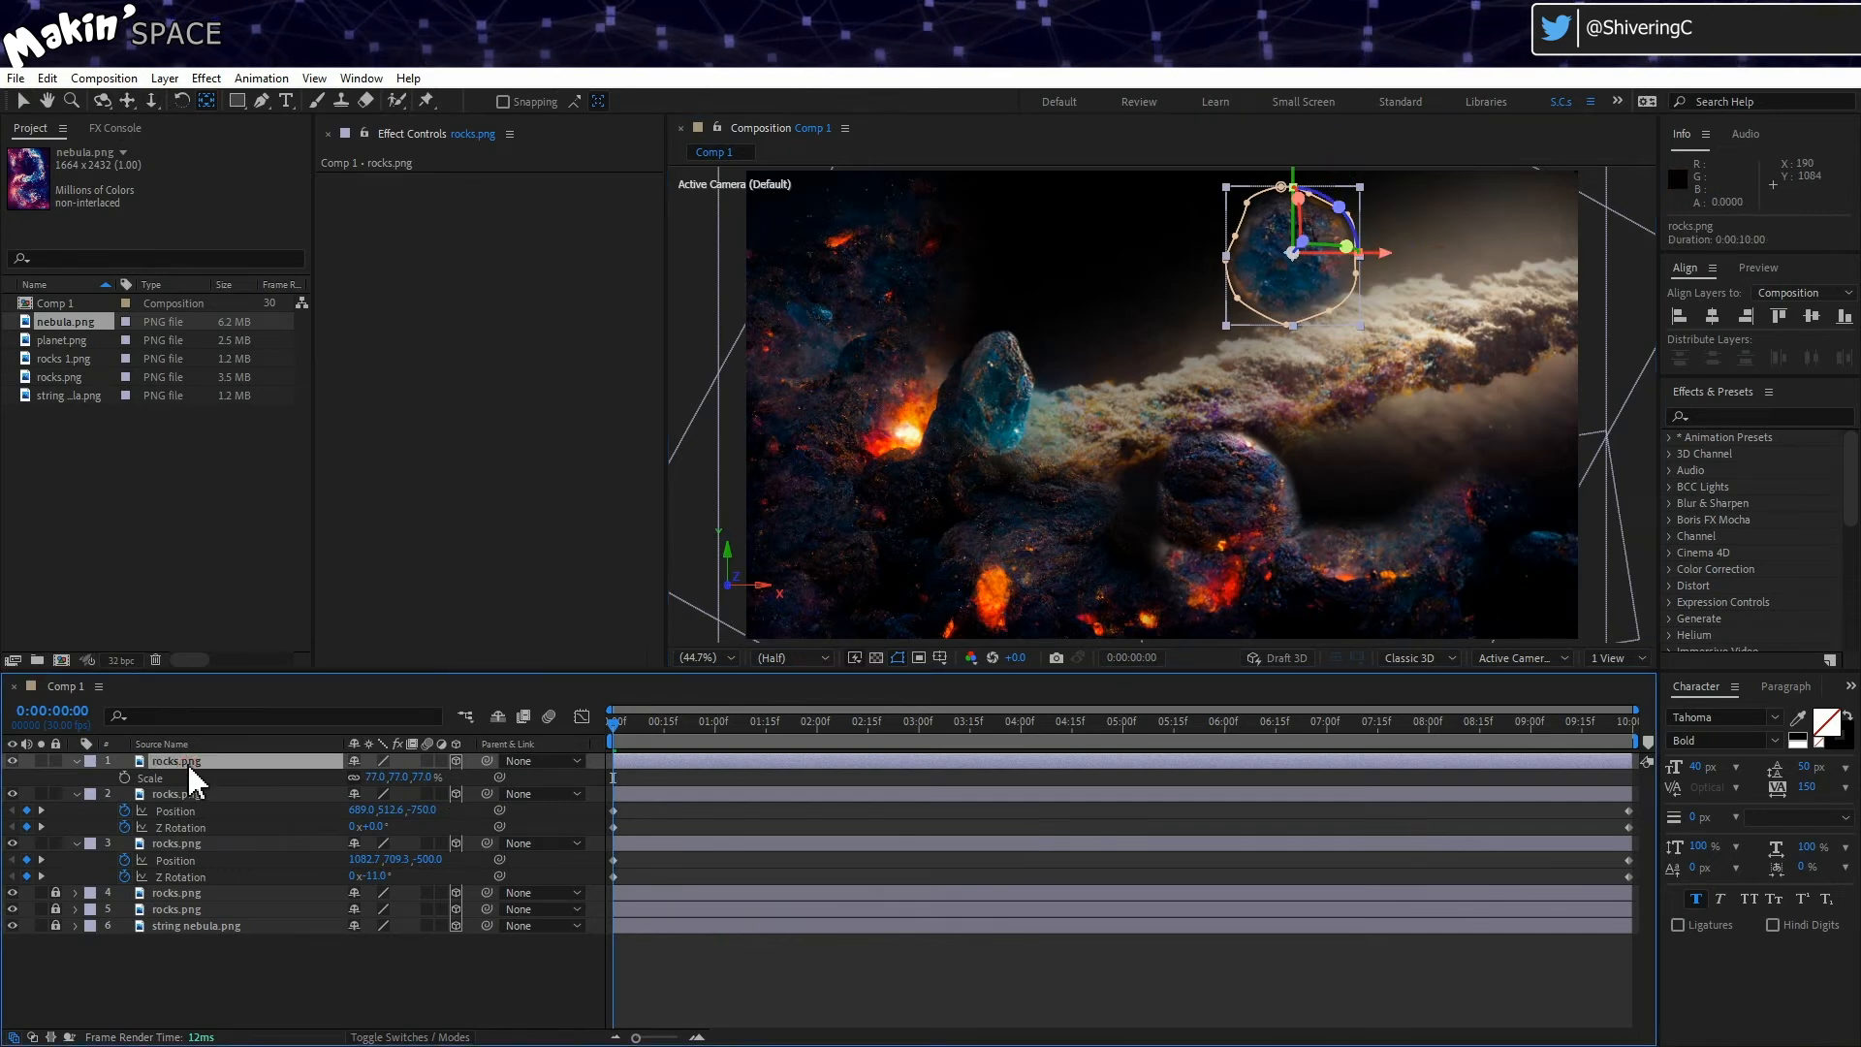
key("m")
key("m")
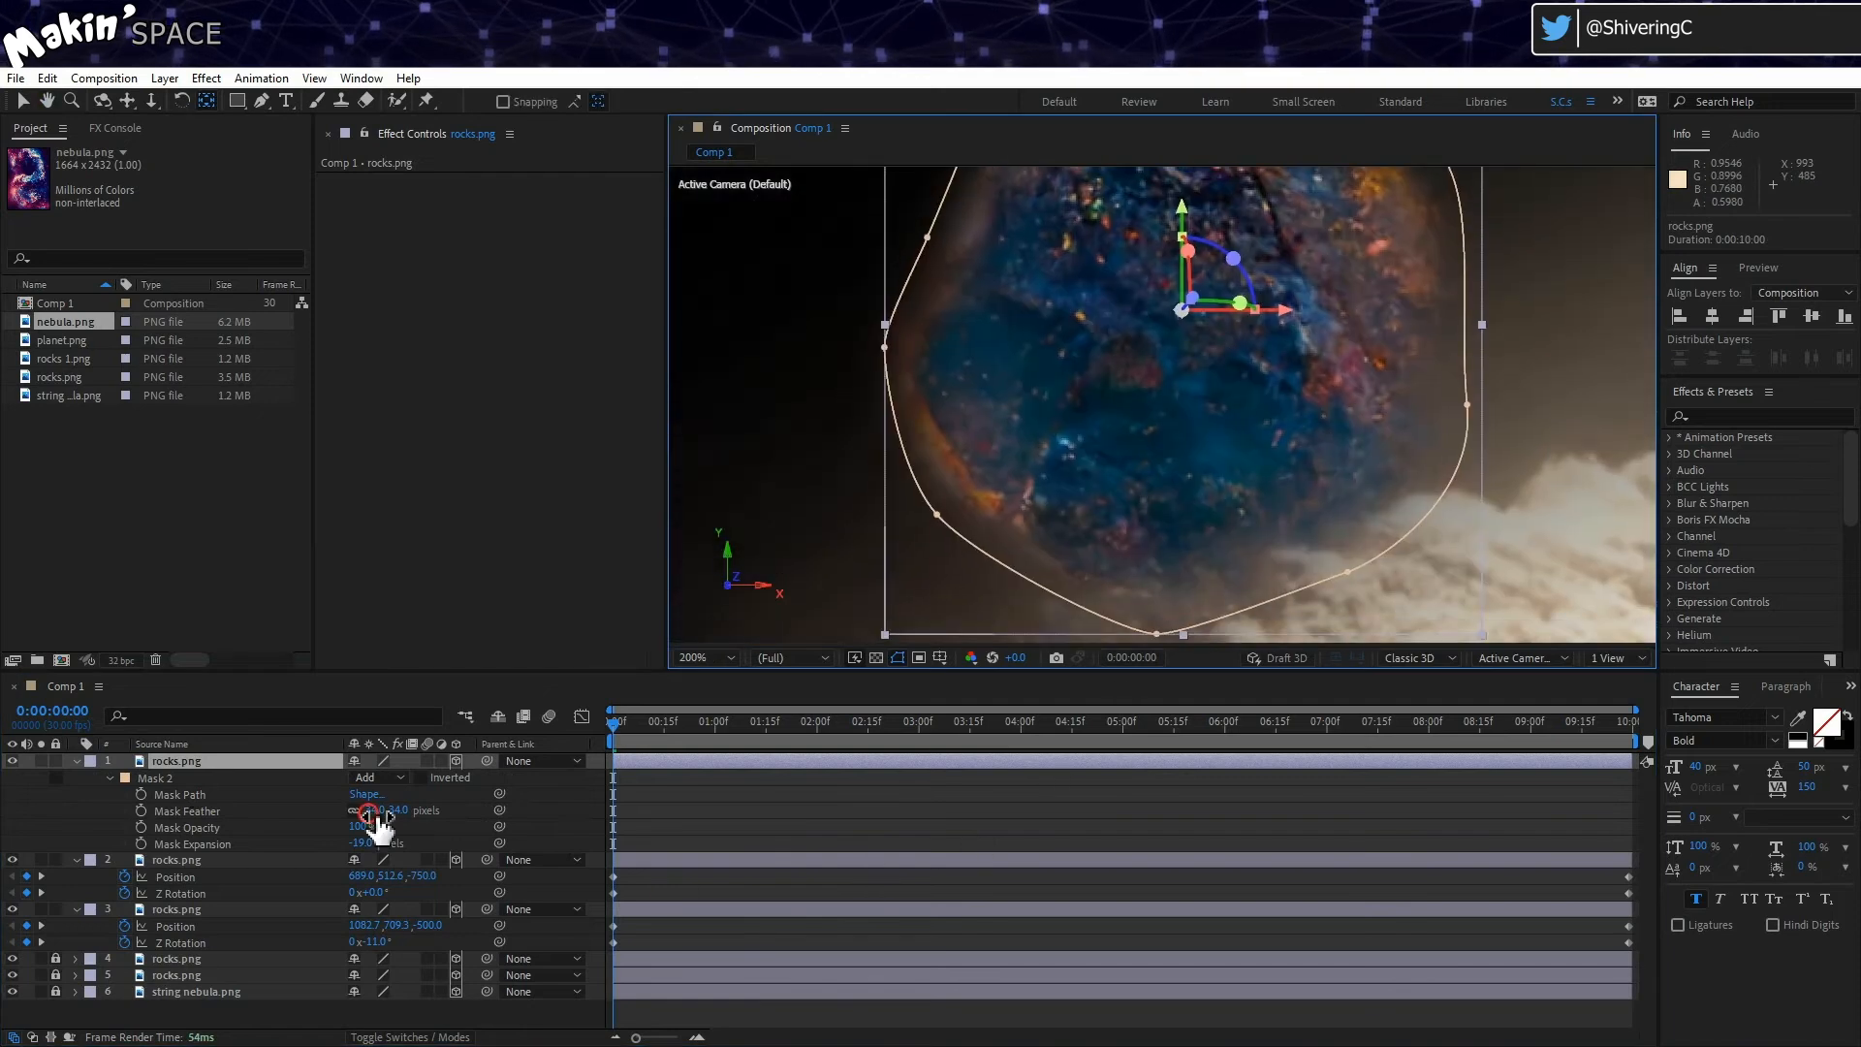
left_click_drag(373, 810, 334, 816)
left_click(314, 814)
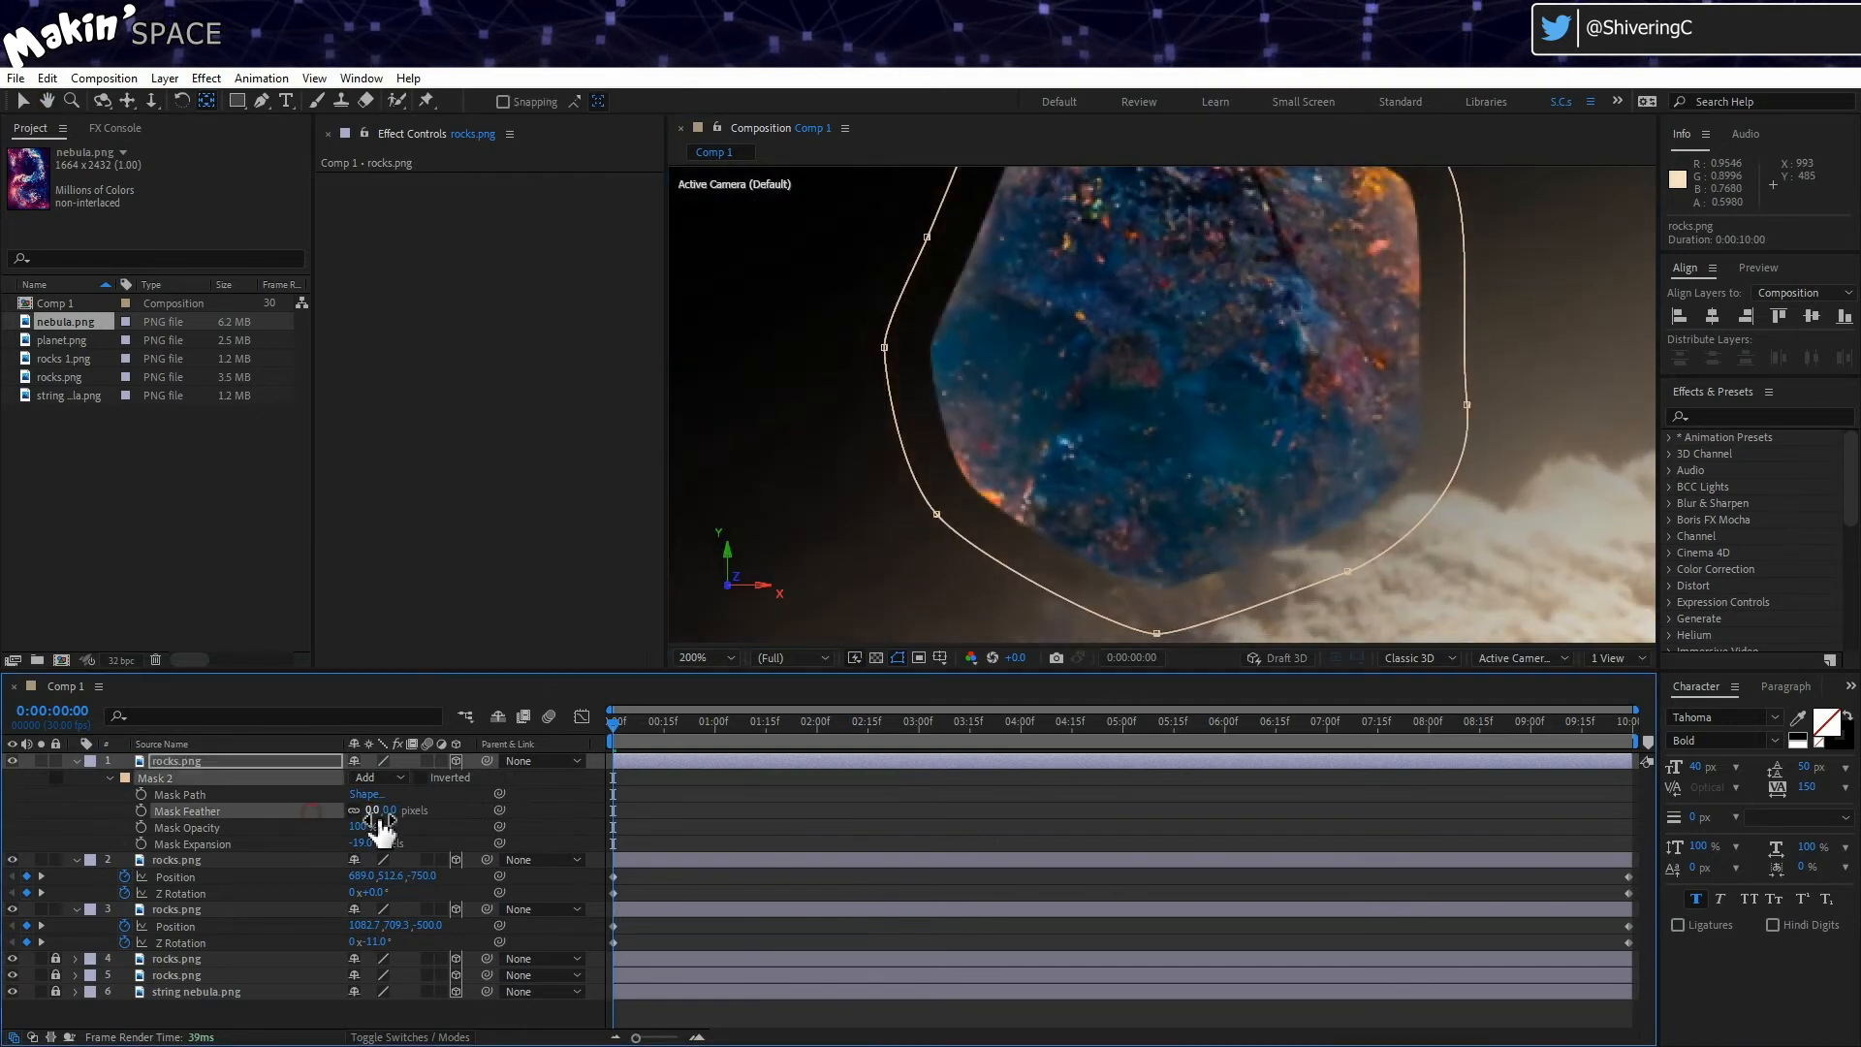
type("3")
key("Return")
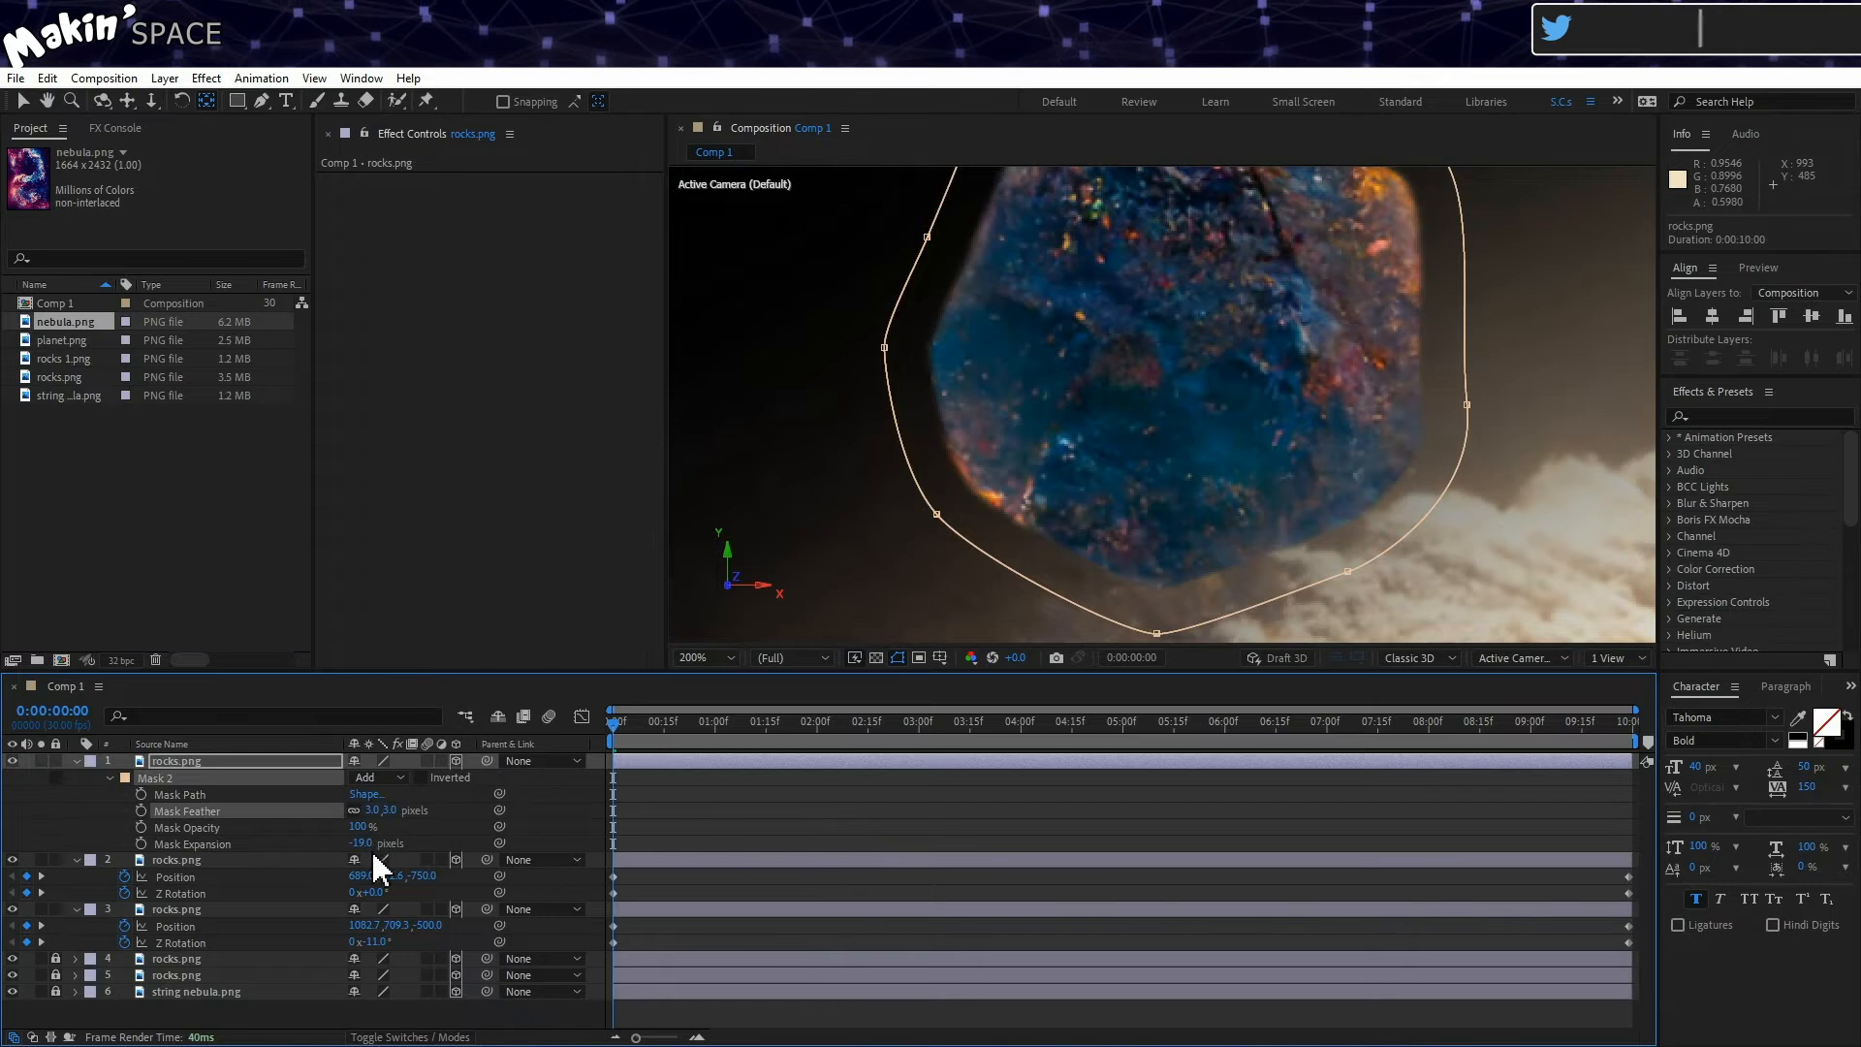
left_click_drag(364, 848, 369, 857)
key("comma")
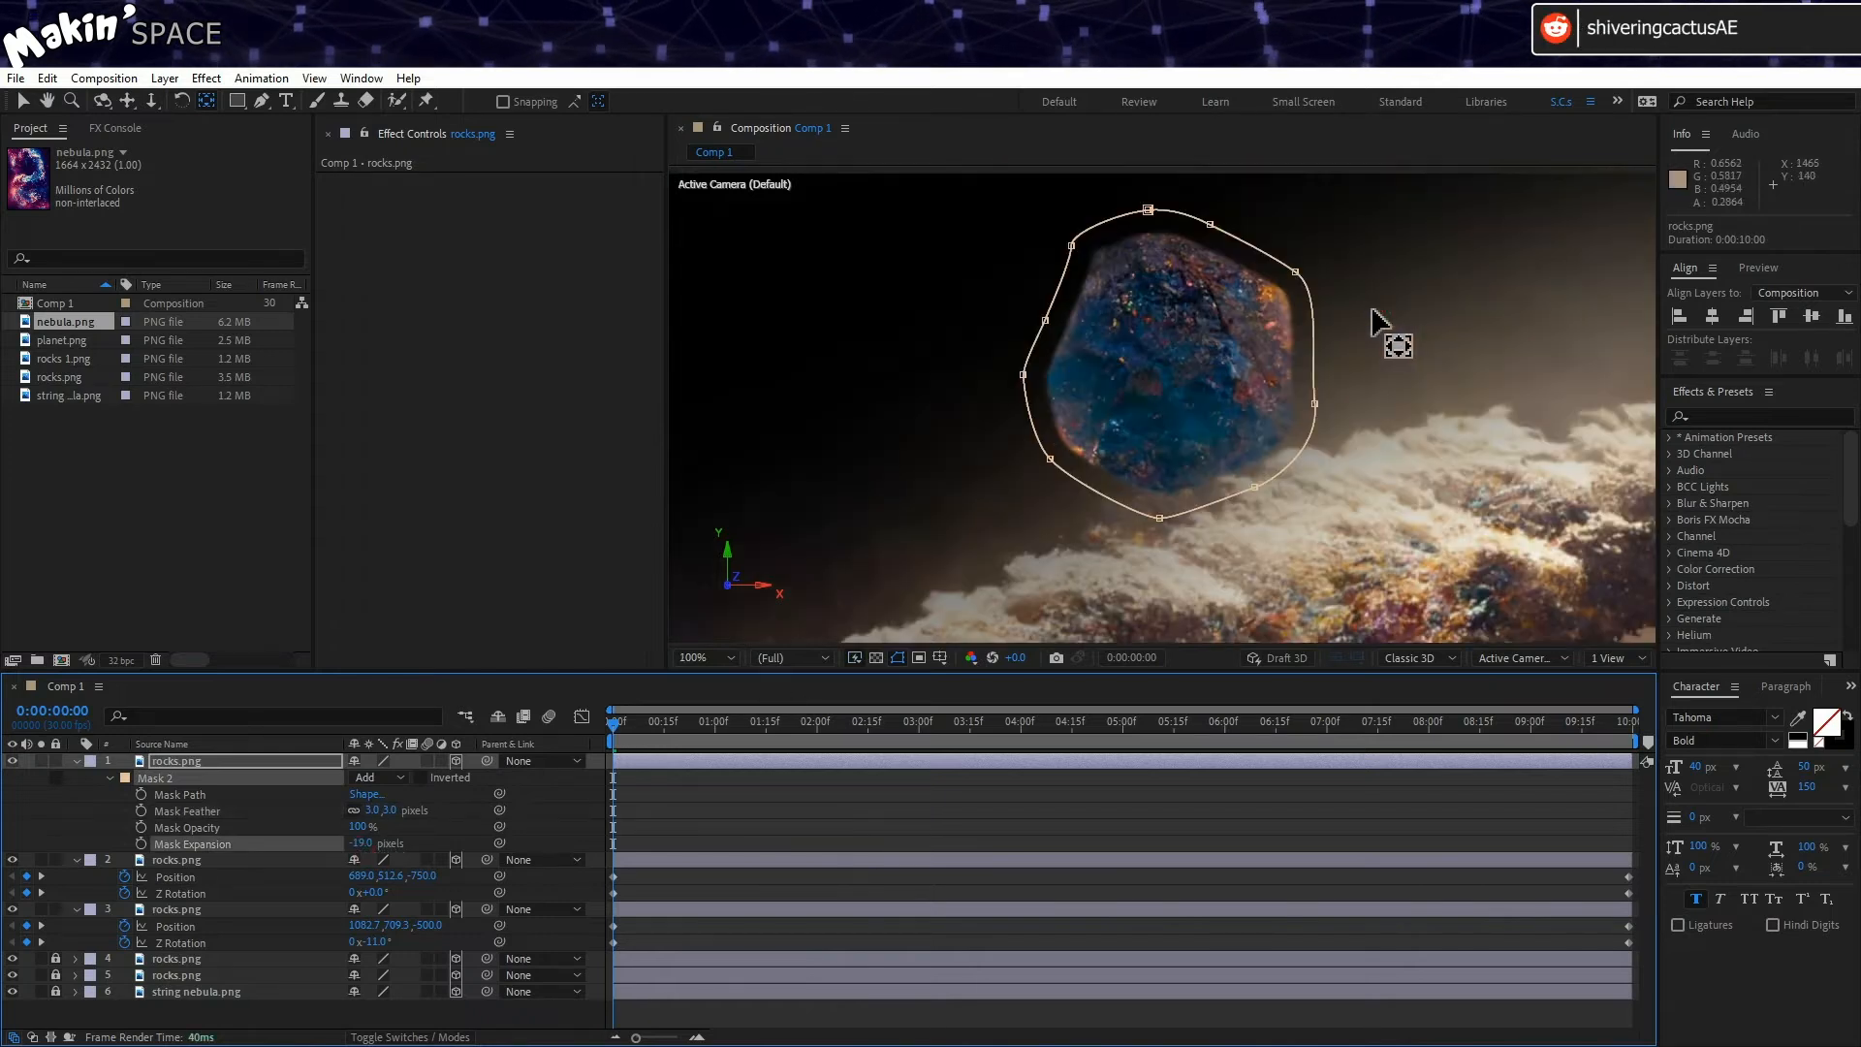
Step: Apply Bevel Alpha to the upper round rock with Edge Thickness 97.2, Light Intensity 0.10 and Light Angle keyframed at 13° at 0 seconds
left_click(21, 100)
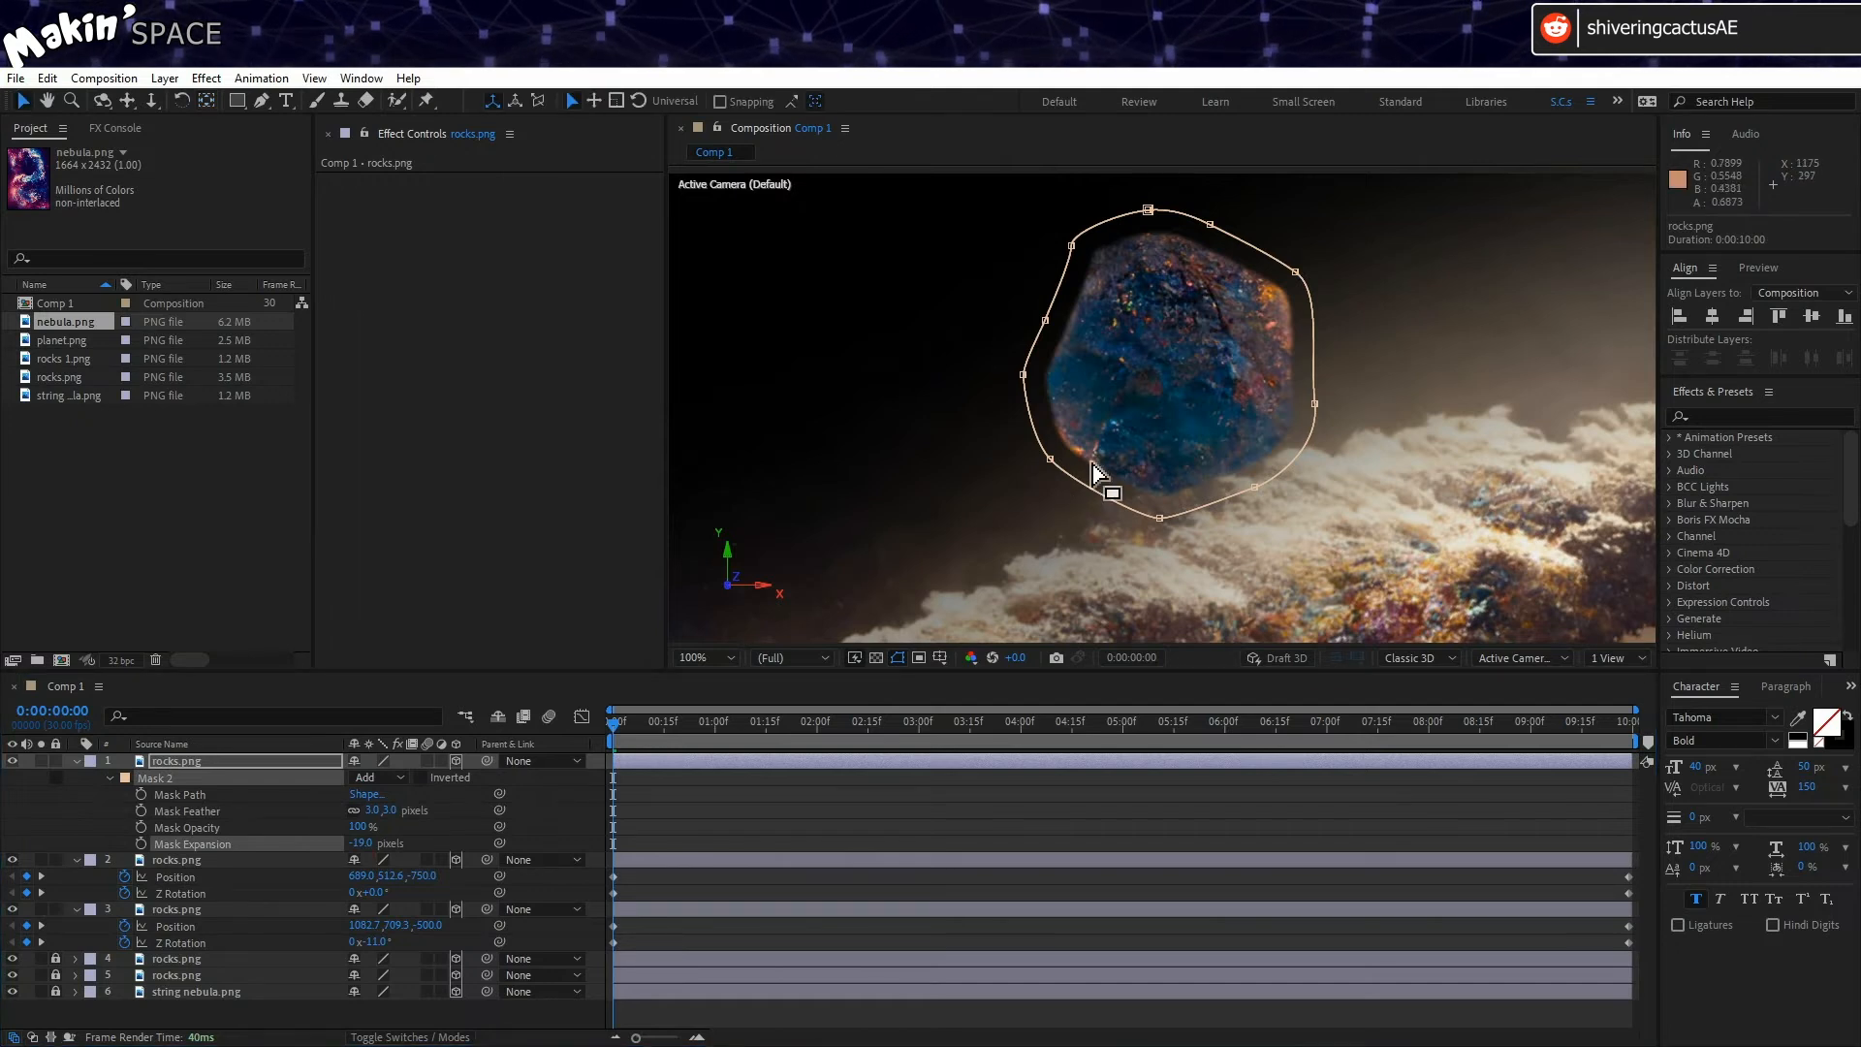
left_click(1744, 416)
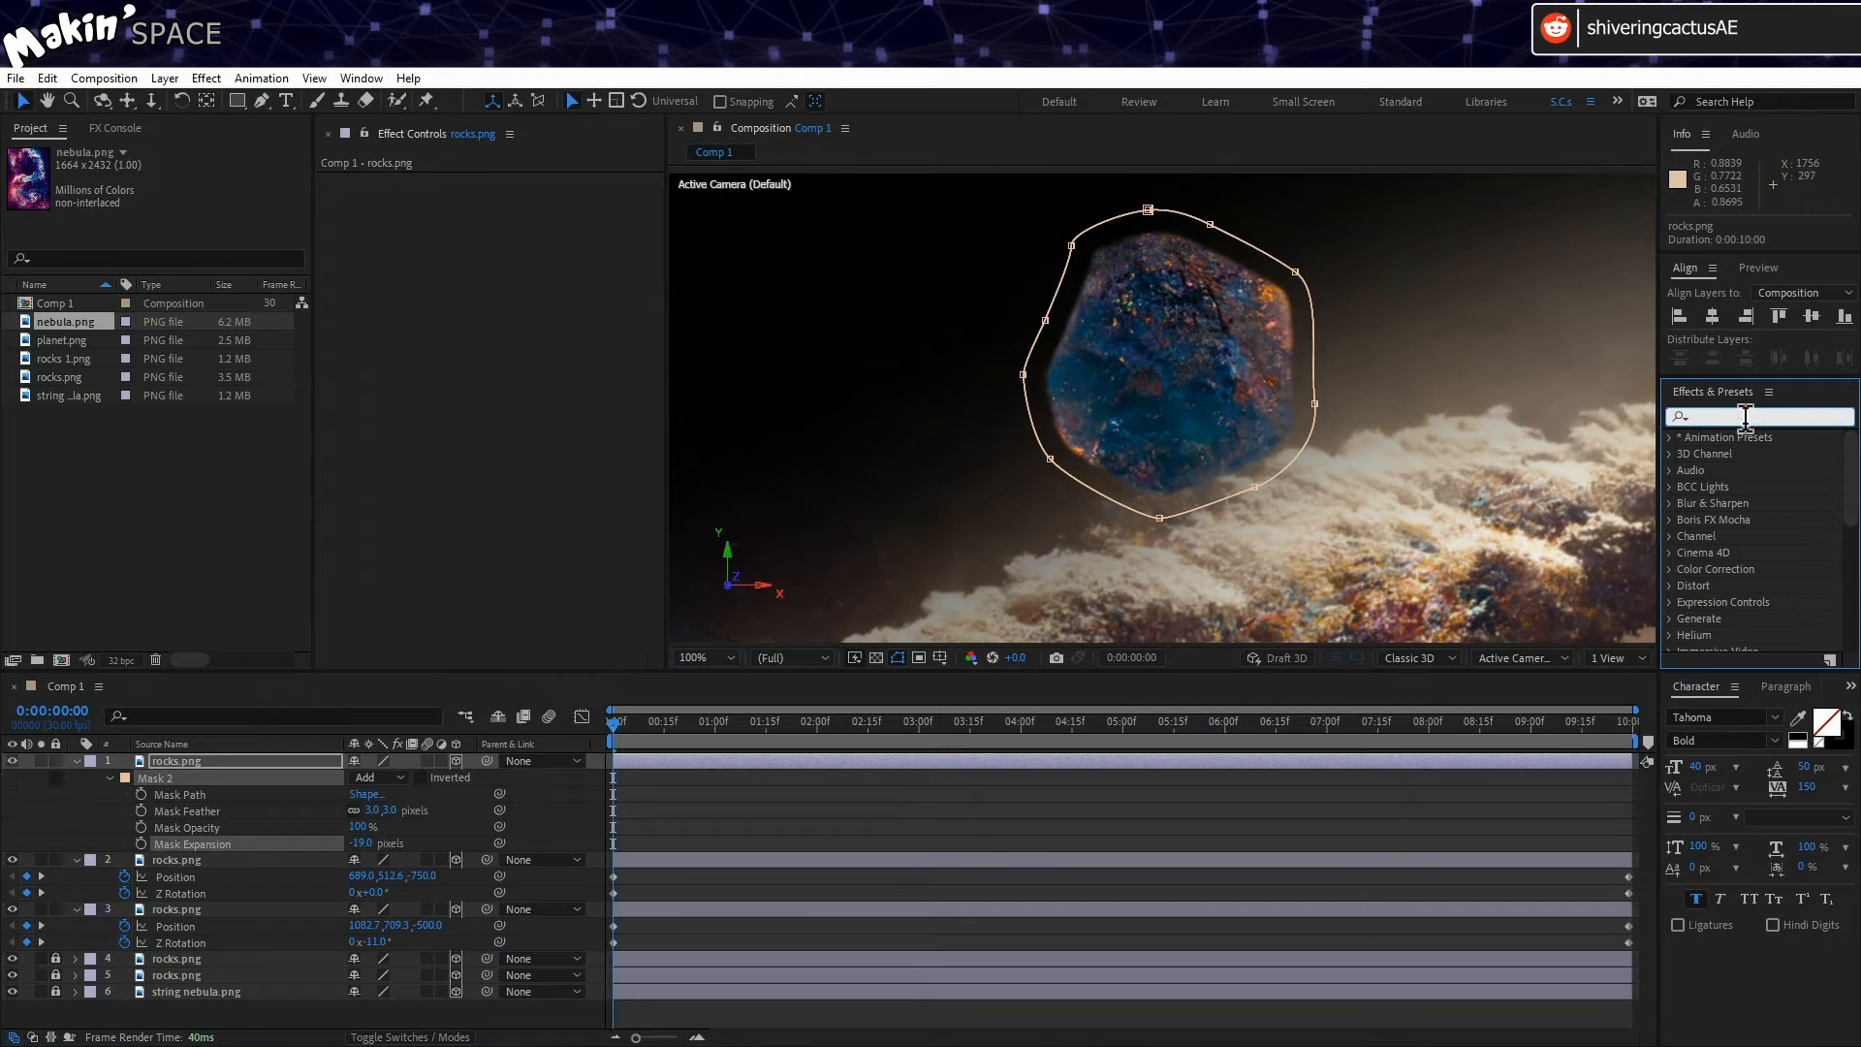
type("bevel")
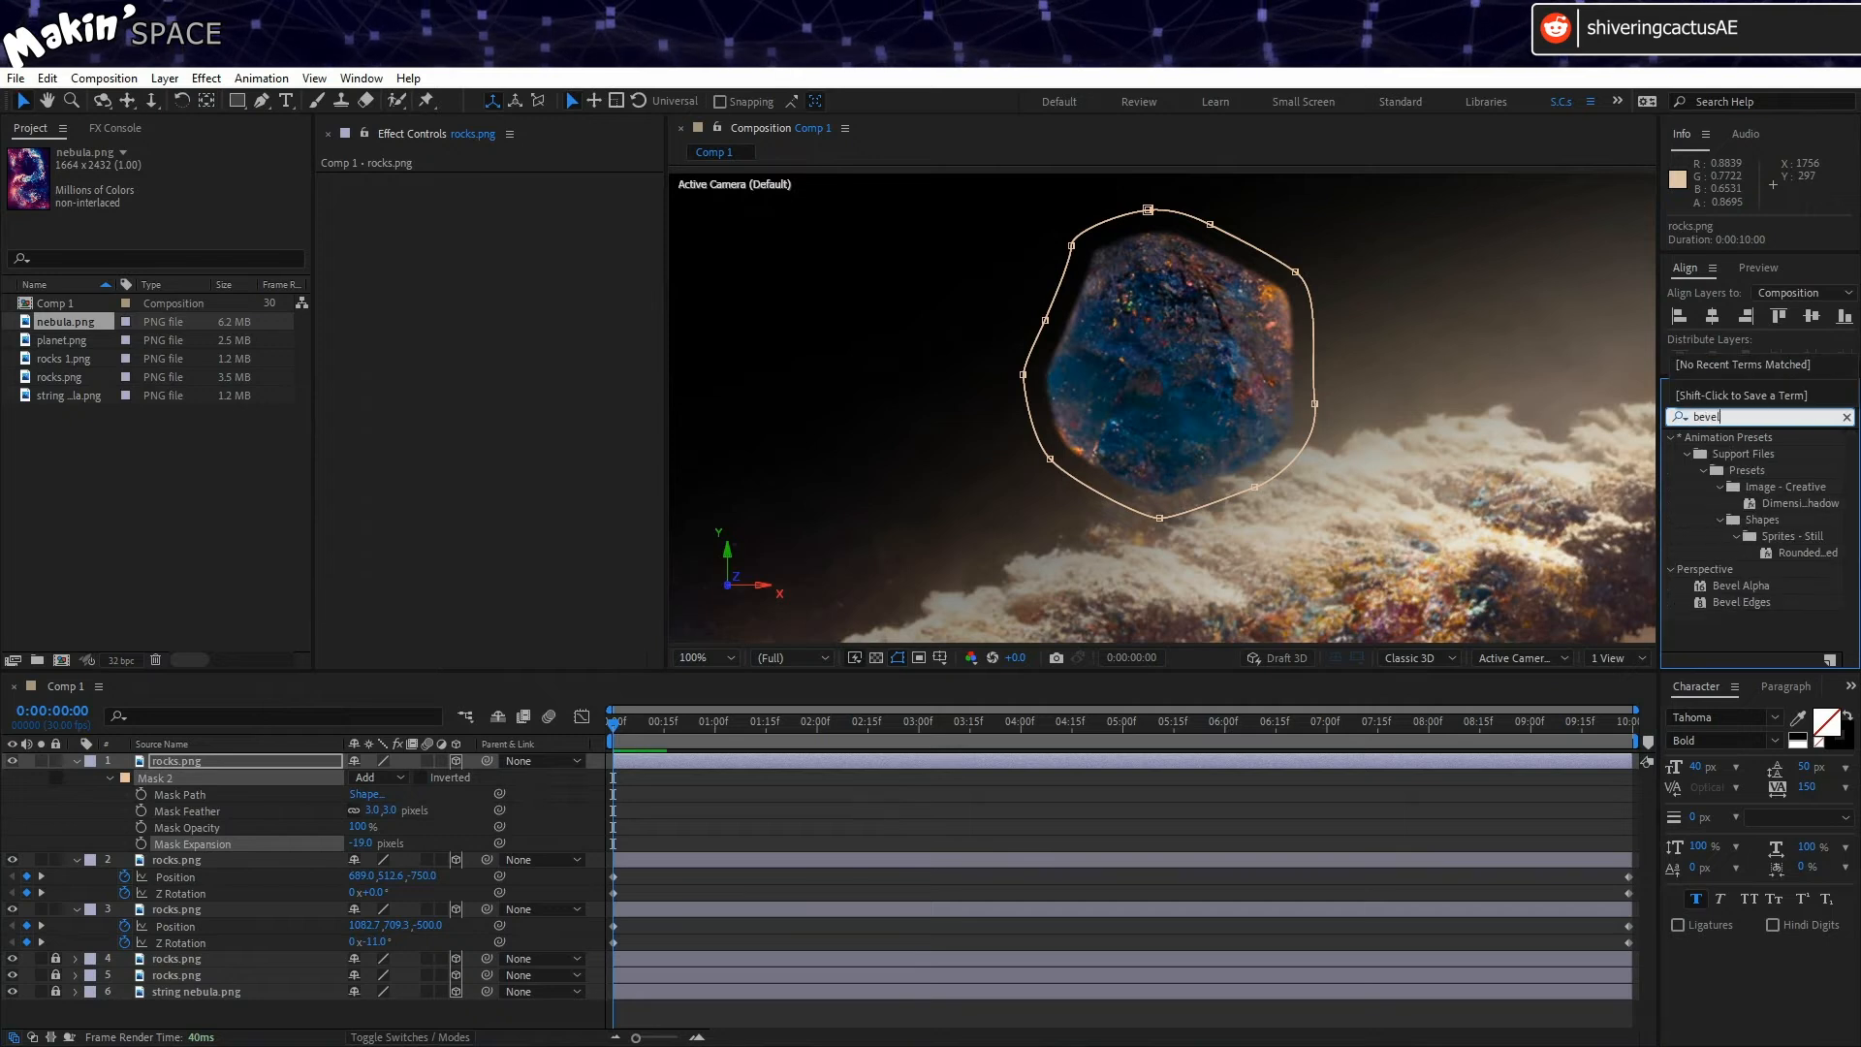
left_click_drag(1731, 585, 223, 765)
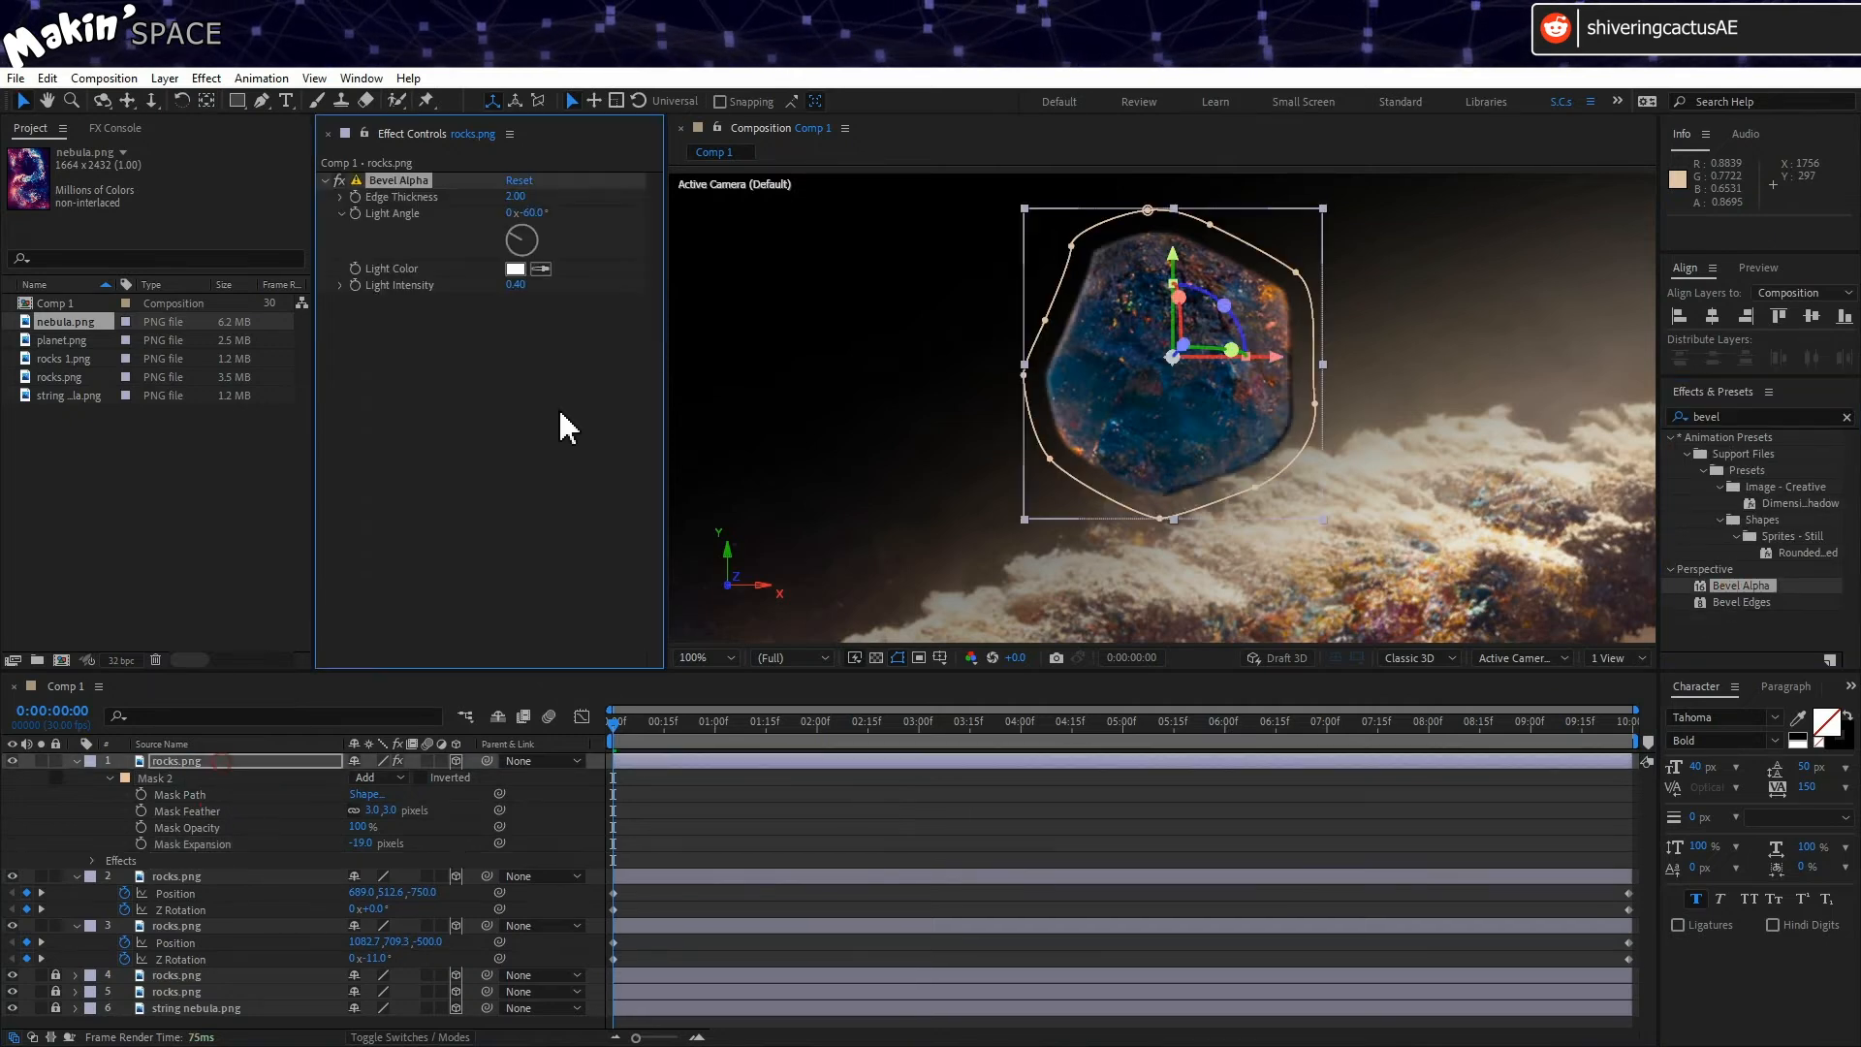
left_click_drag(515, 196, 1545, 324)
mouse_move(516, 285)
left_mouse_down()
mouse_move(472, 295)
mouse_move(526, 224)
left_mouse_up()
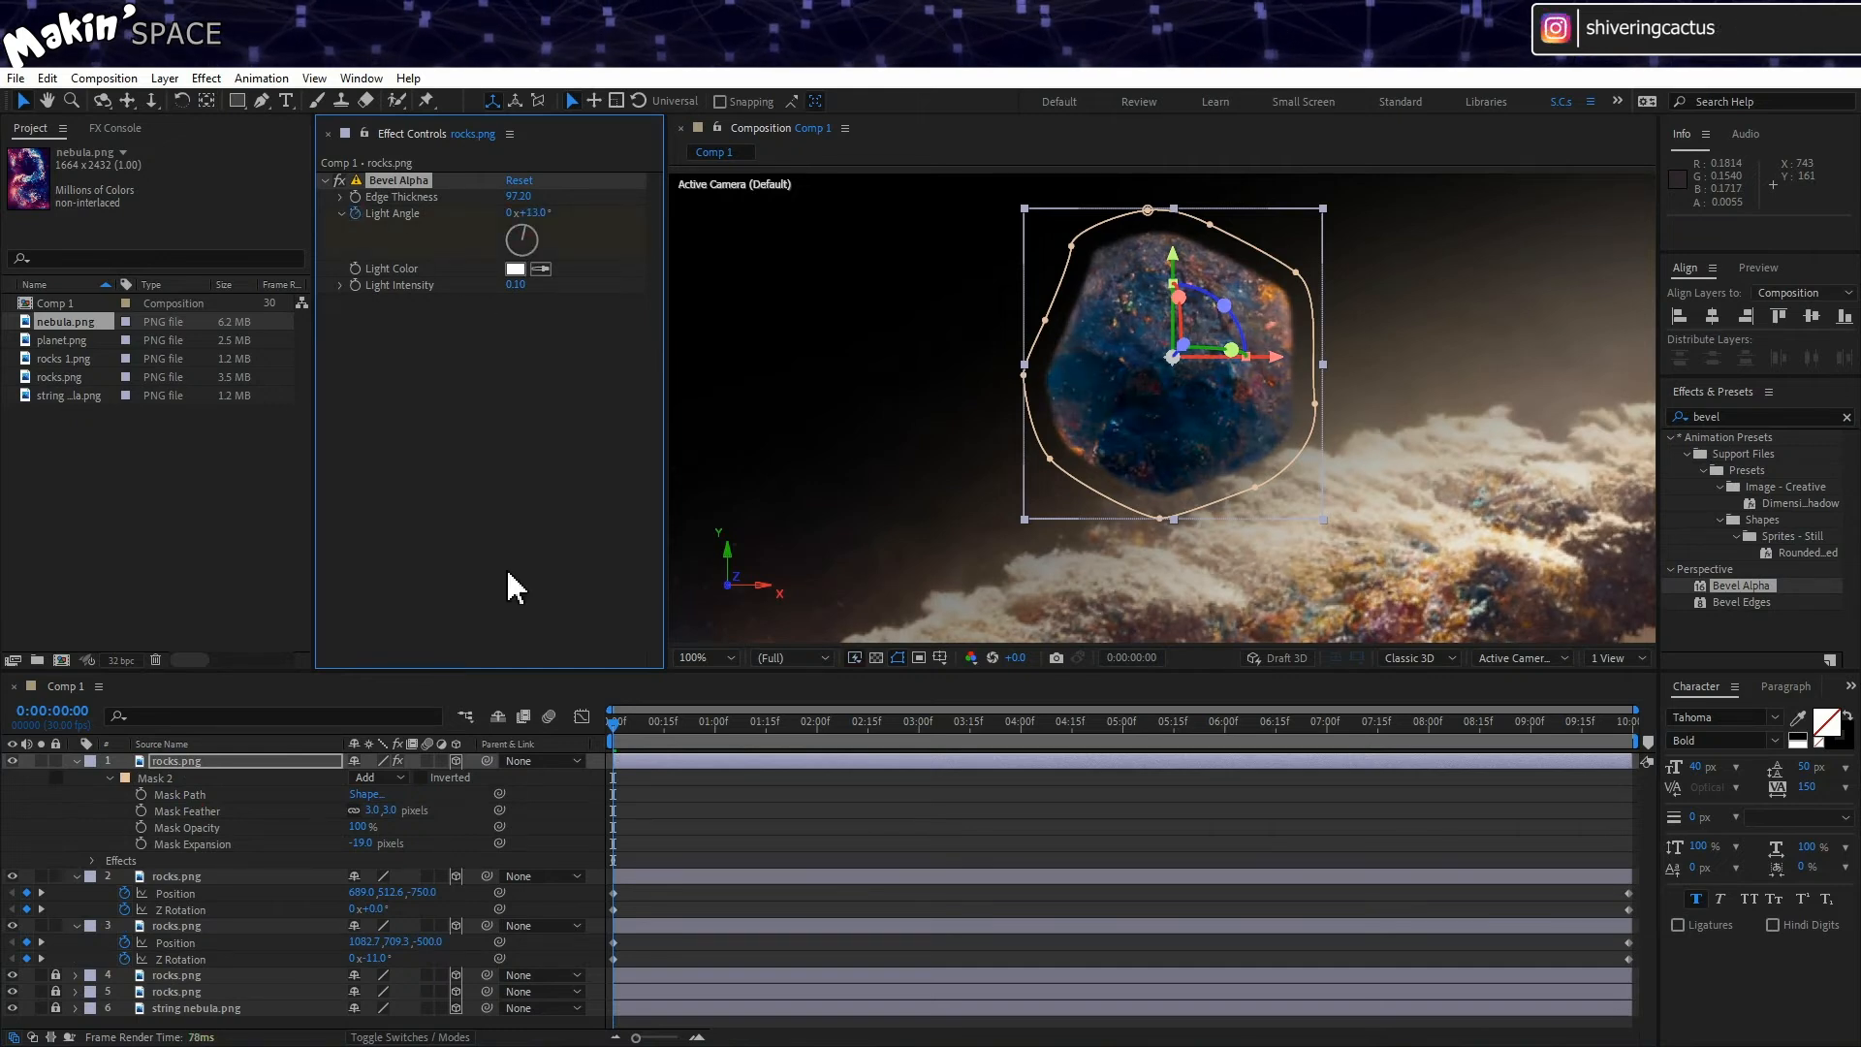
Step: Add Position and Z Rotation keyframes to the upper round rock at 0 seconds and reveal all its keyframed properties
left_click(178, 759)
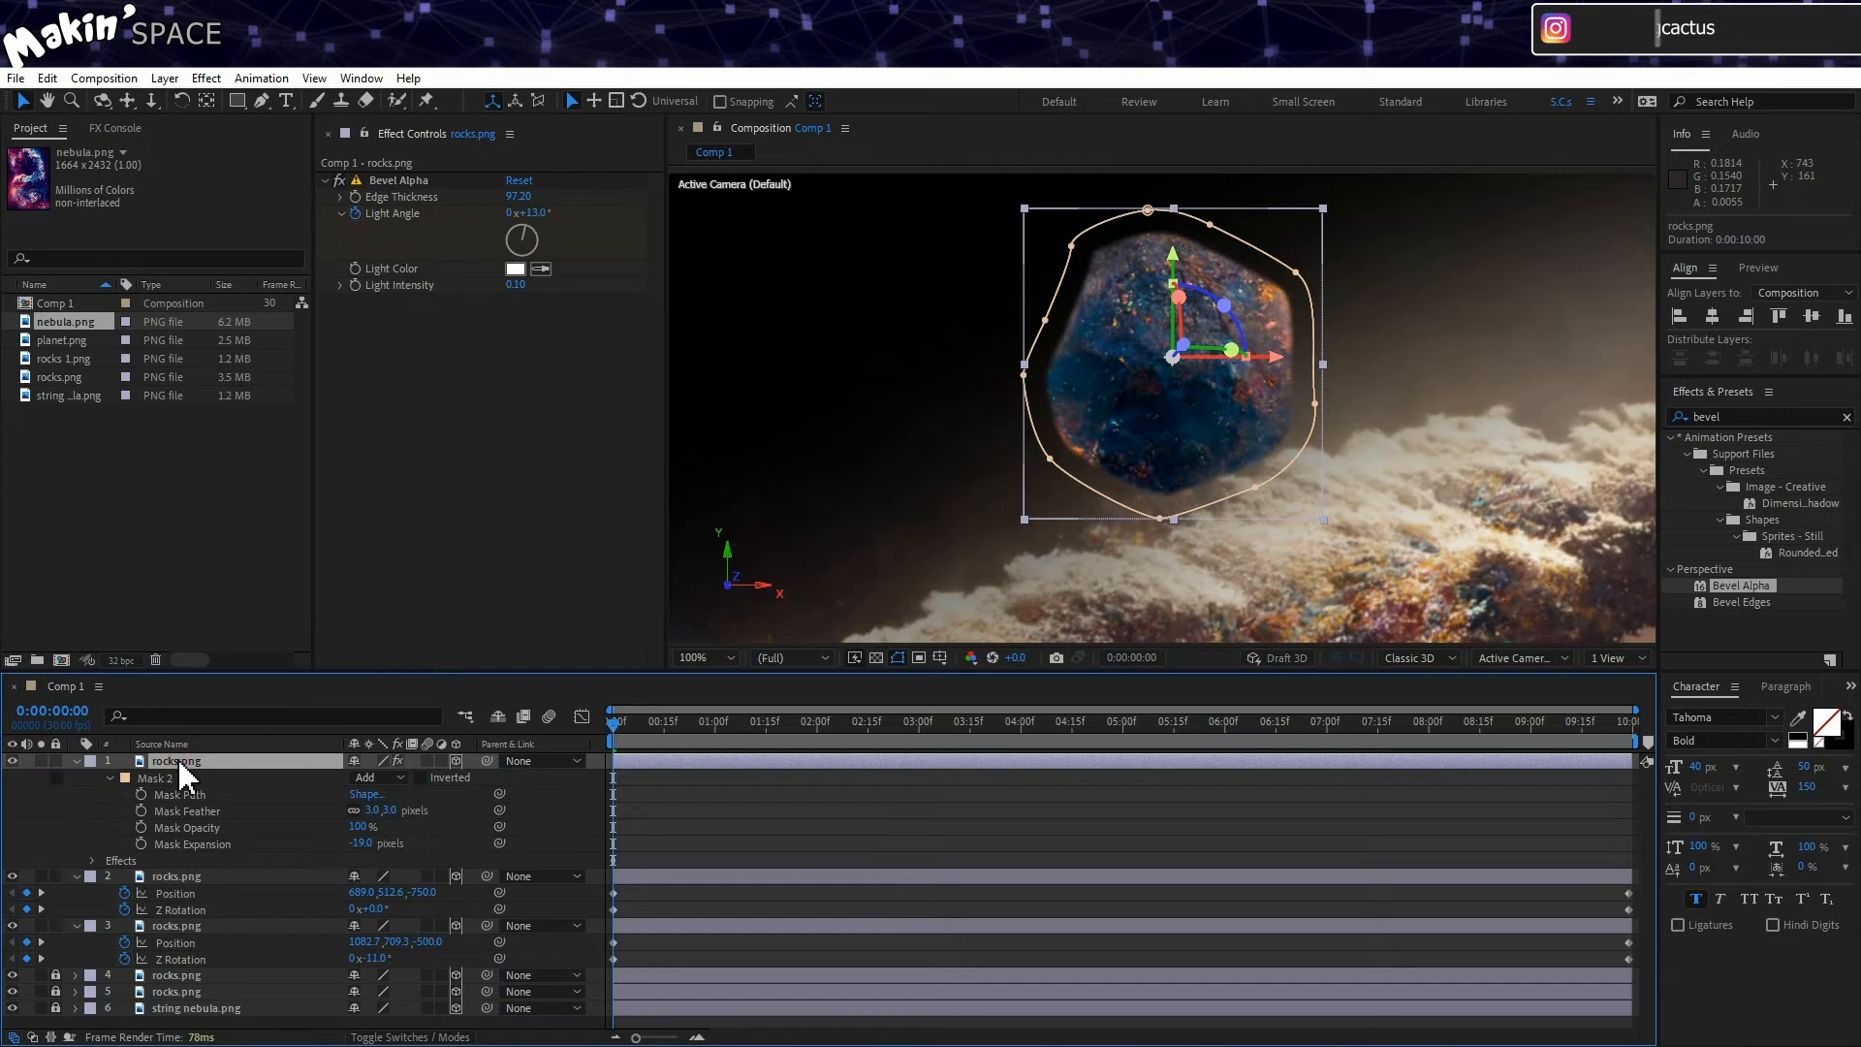
key("p")
left_click(124, 778)
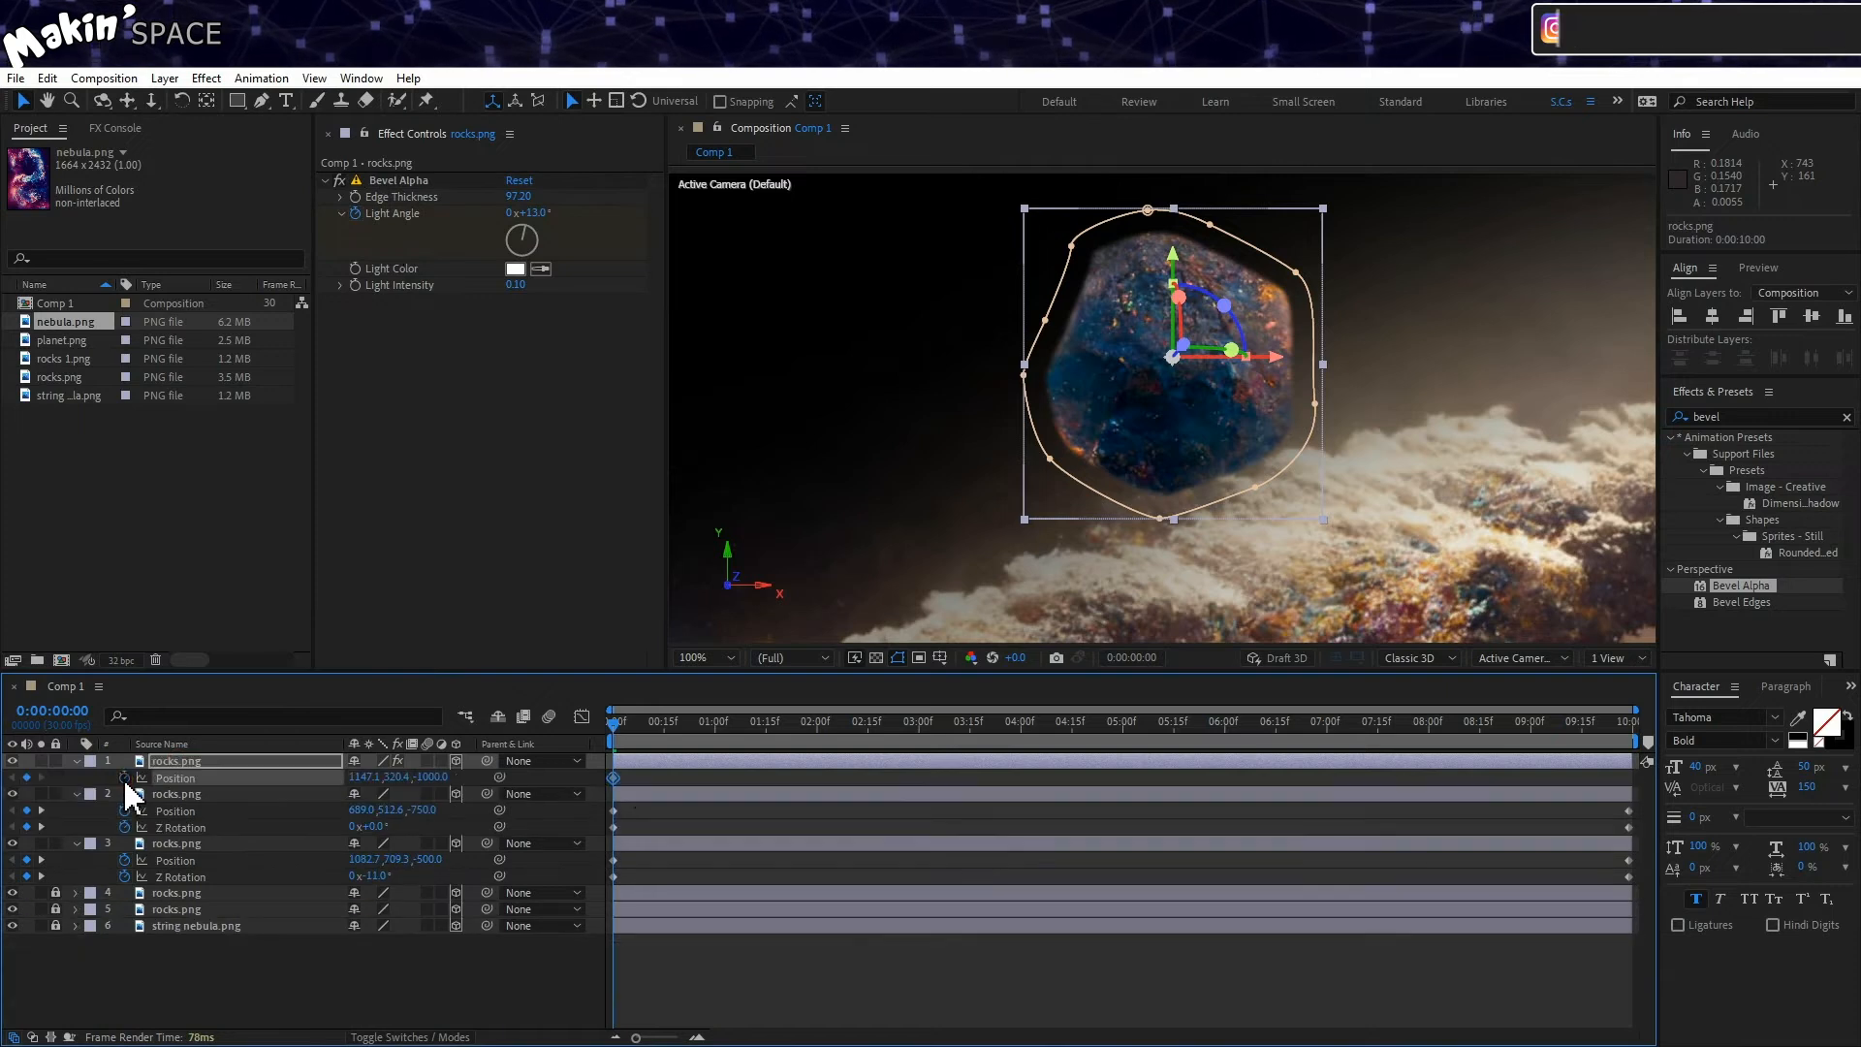
key("r")
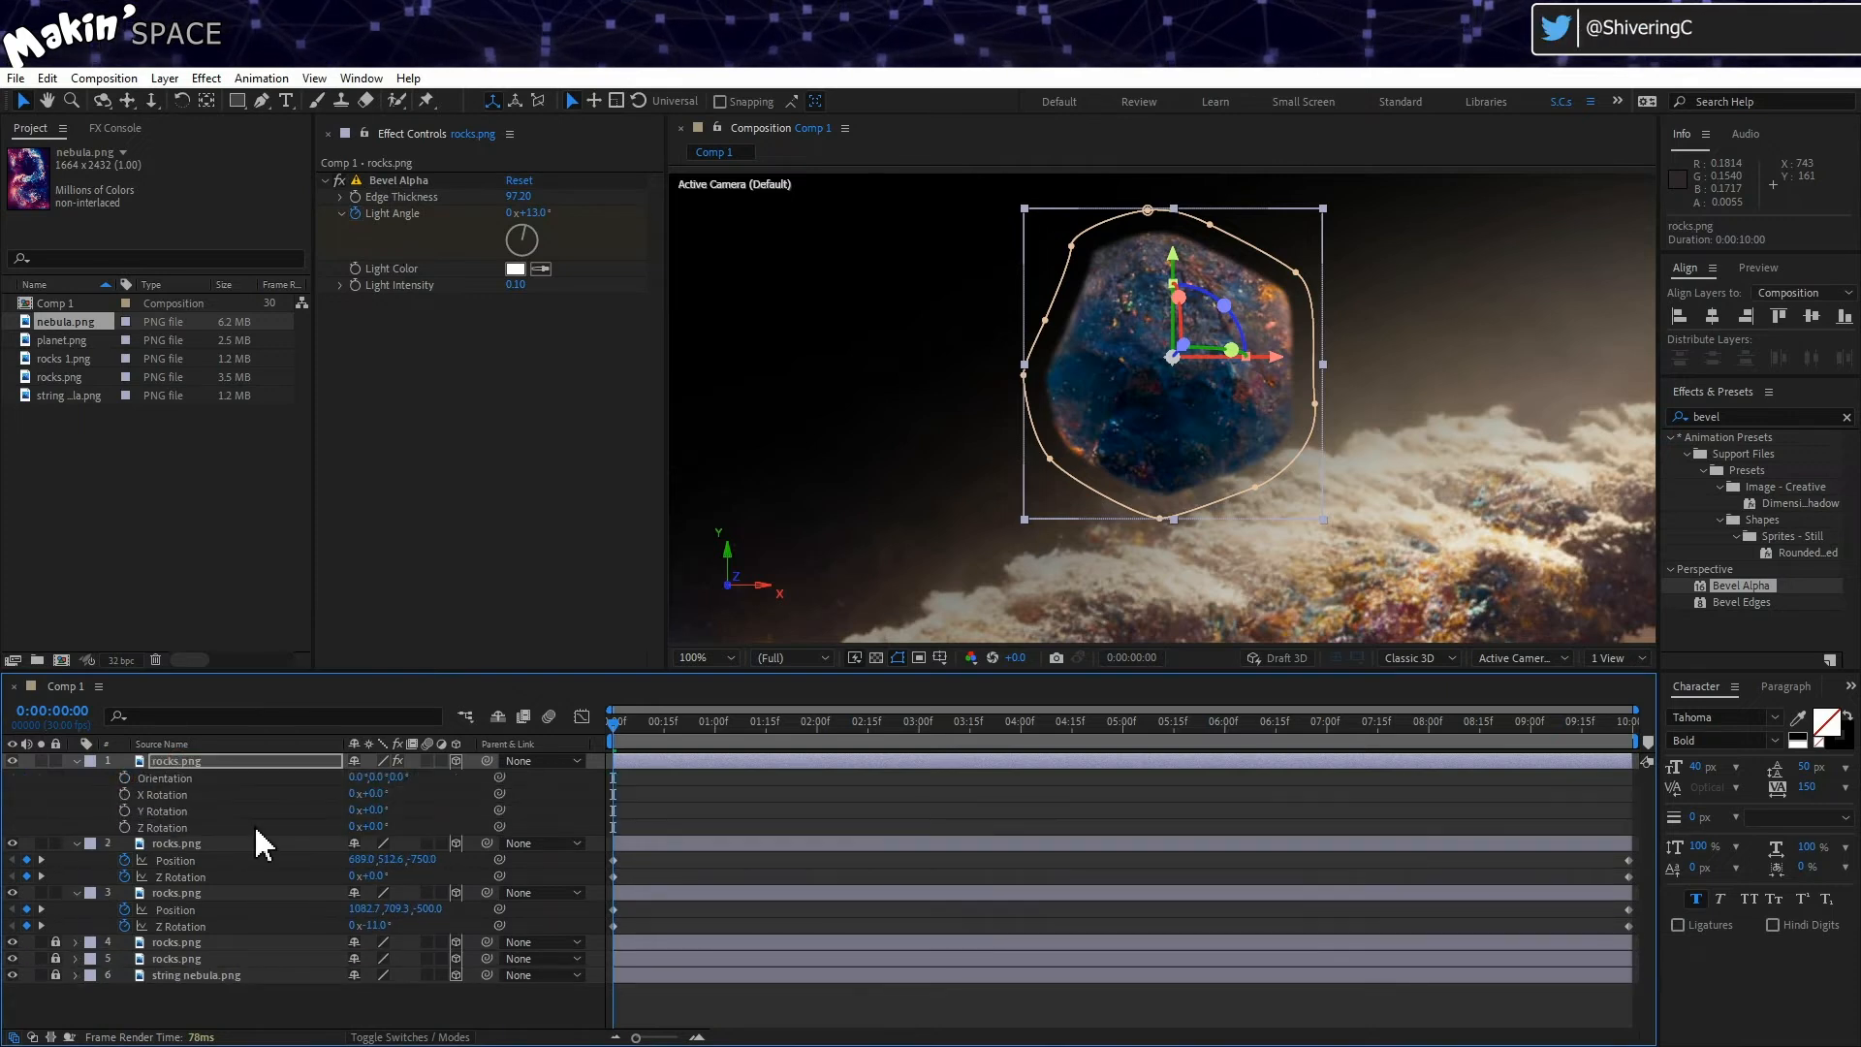
left_click(124, 827)
key("u")
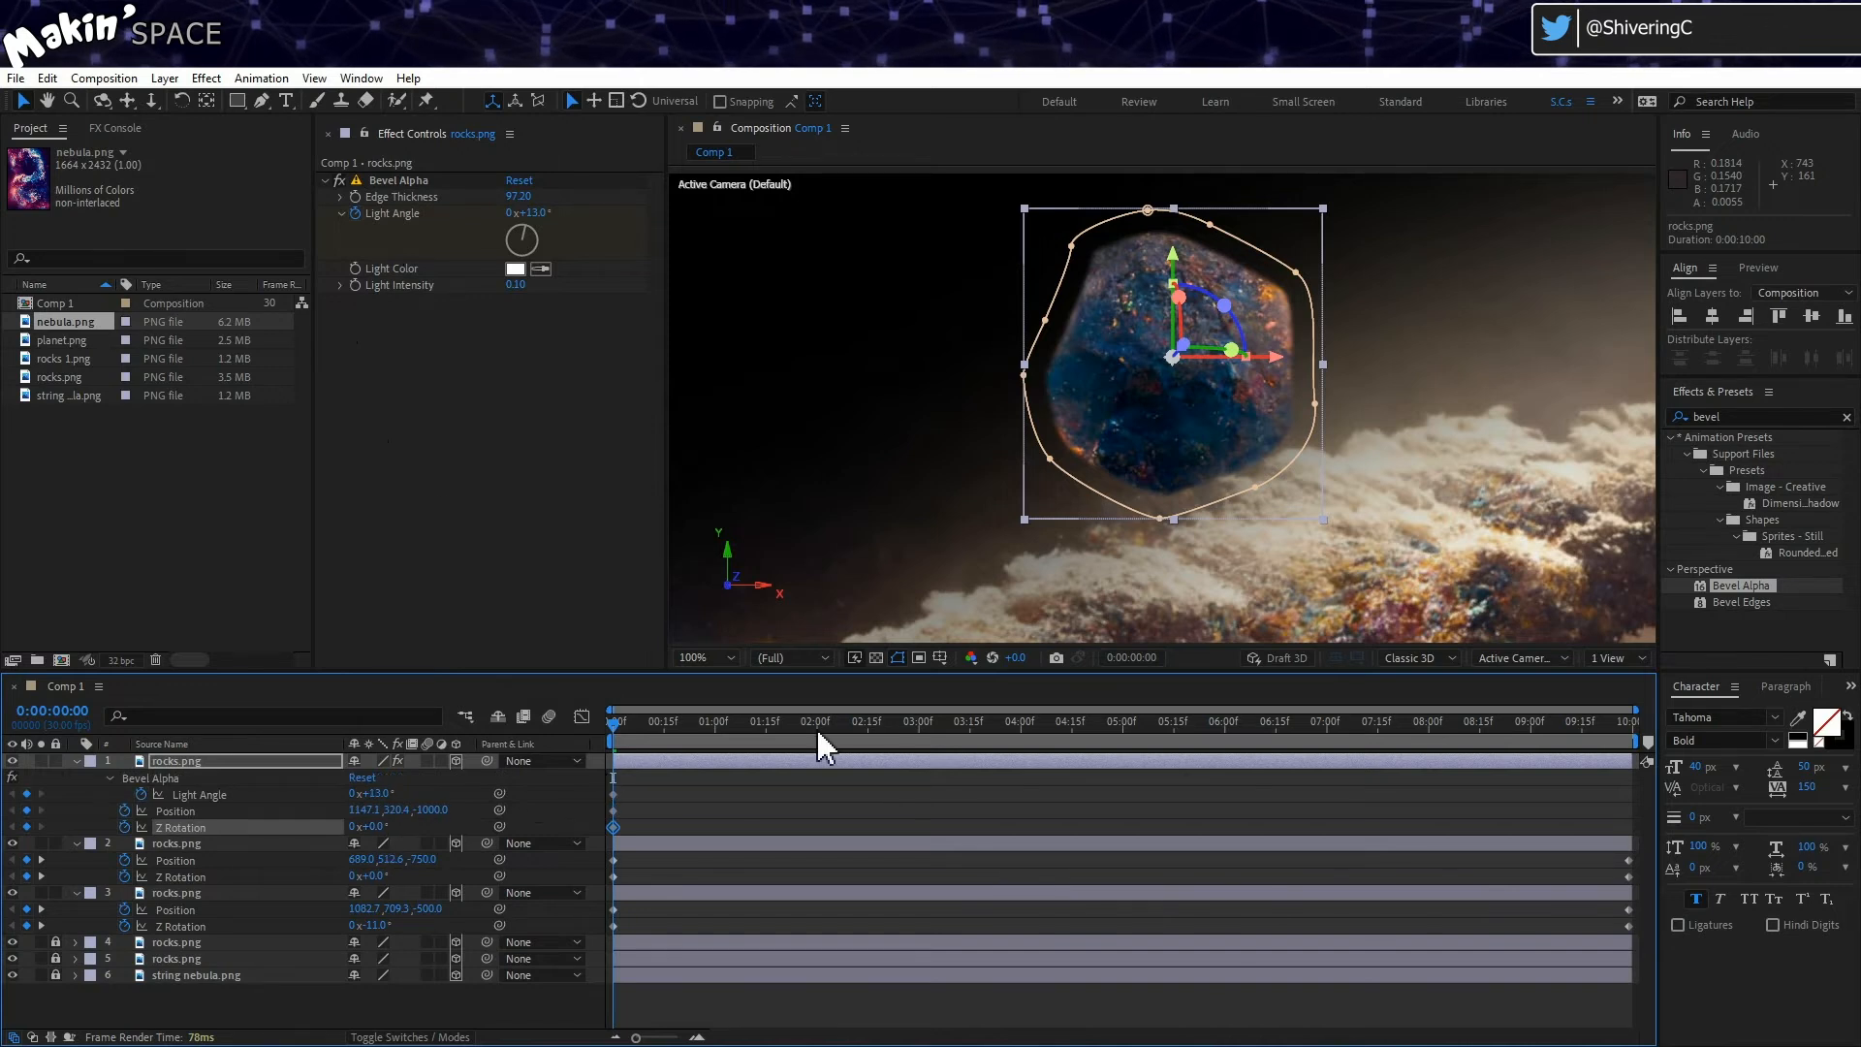
Step: Move the upper round rock's starting position partly above the frame, to about 912, 185, -1000, at 0 seconds
scroll(935, 489, "down", 4)
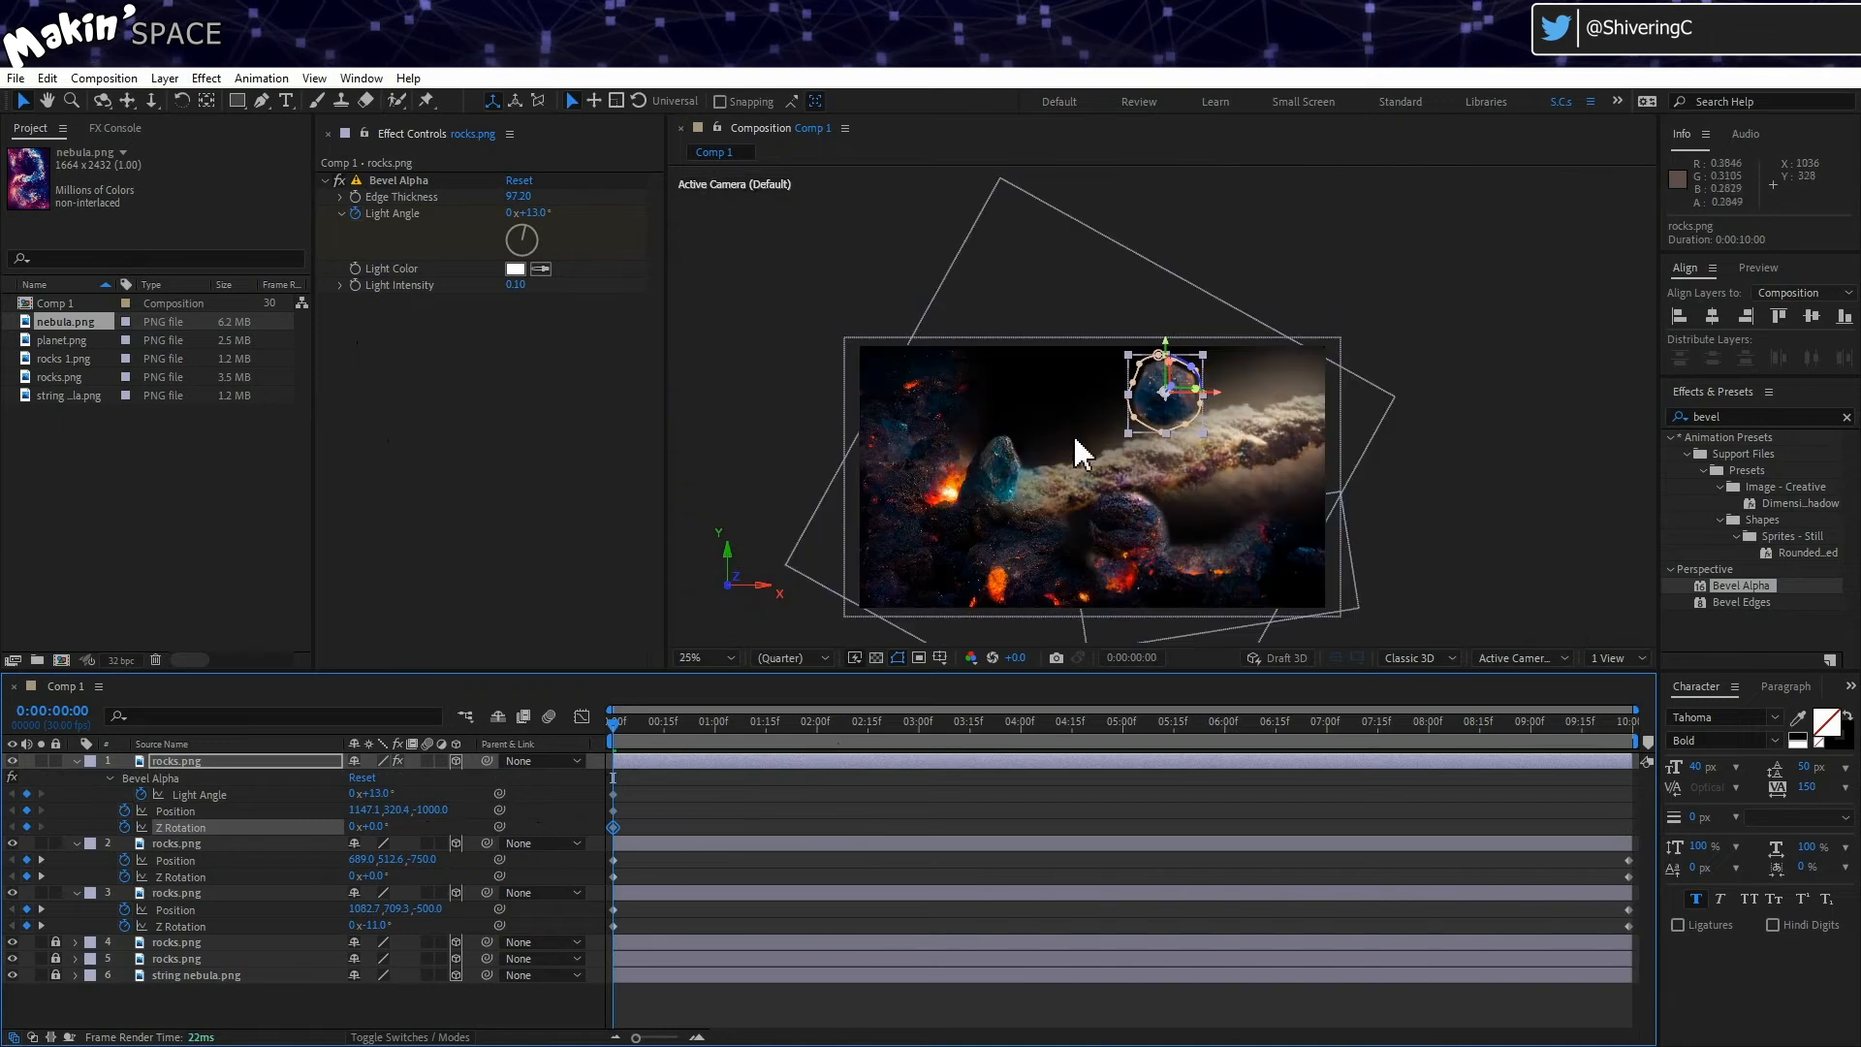
left_click_drag(1184, 420, 1225, 455)
key("ctrl+z")
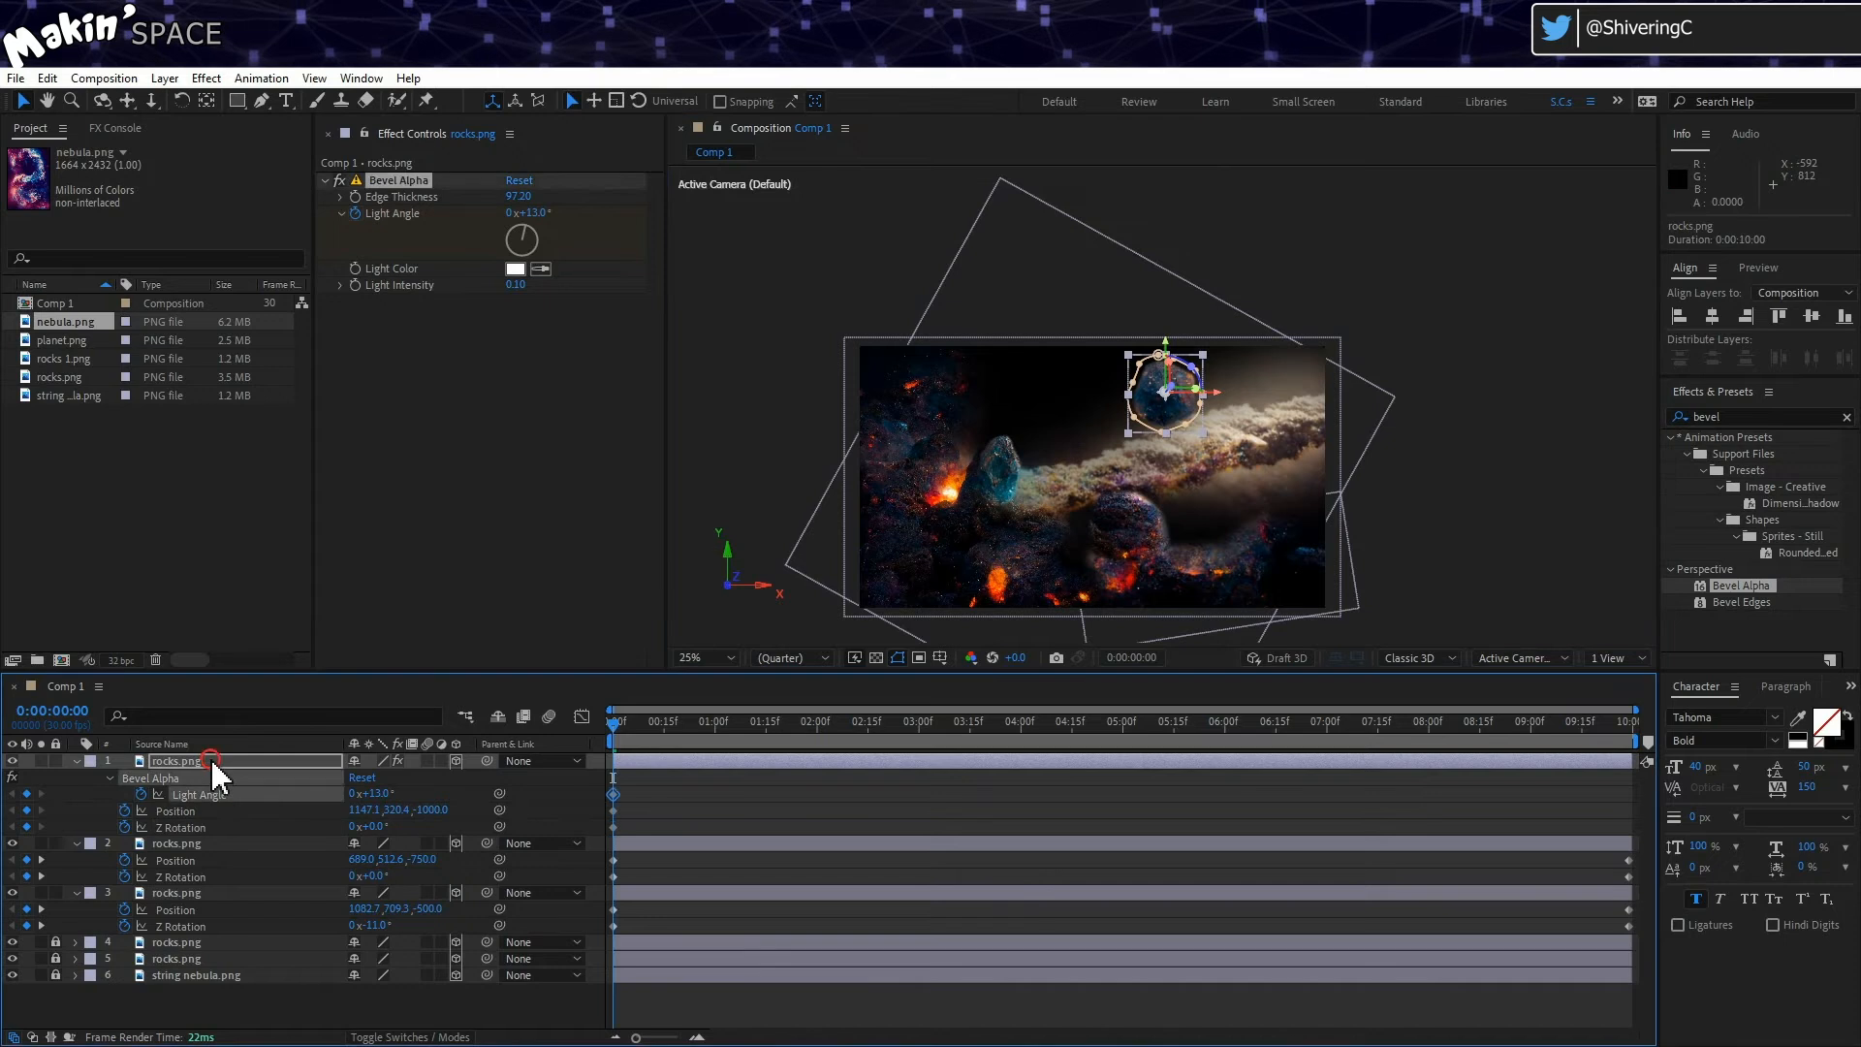
left_click(218, 764)
left_click_drag(1184, 420, 1089, 353)
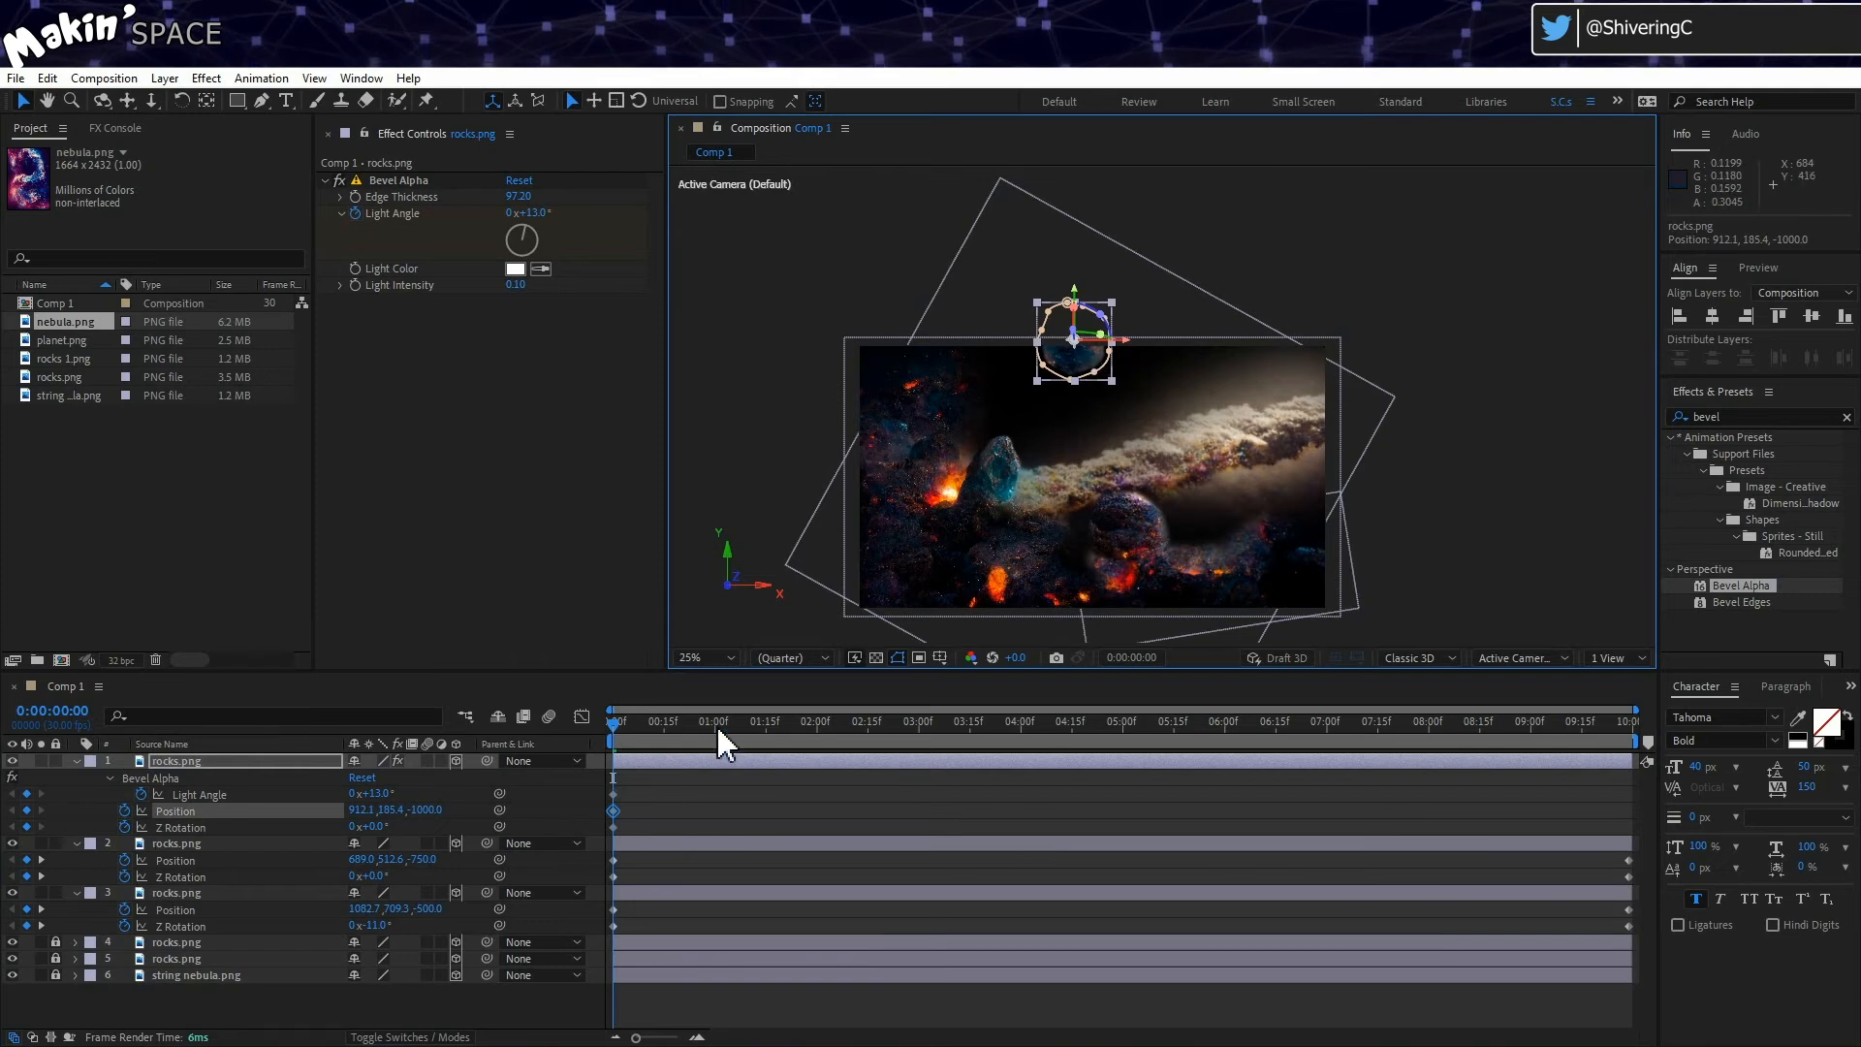
Step: At 0:00:09:29, keyframe the upper round rock at position 1192.1, 392.9, -1270 with Z Rotation 56° and Light Angle -52°
left_click_drag(717, 724, 1706, 746)
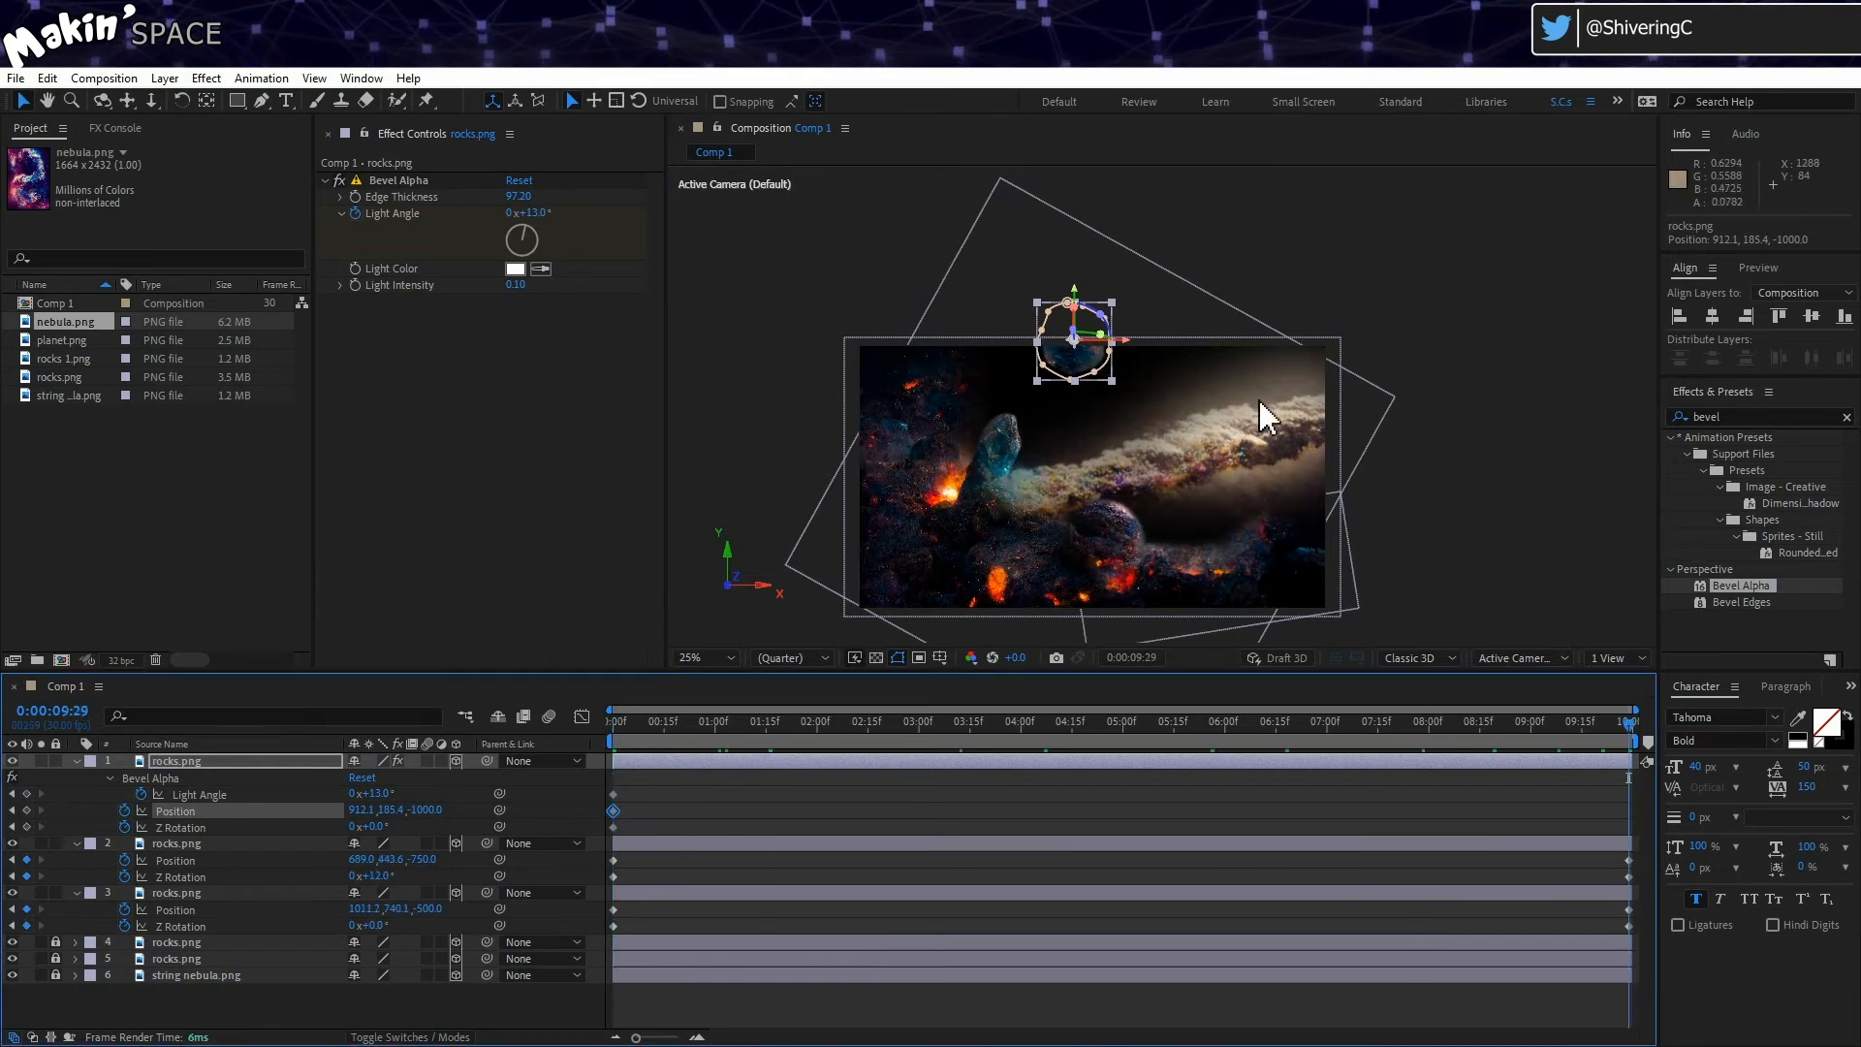
left_click_drag(1078, 361, 1180, 438)
left_click_drag(429, 811, 173, 811)
scroll(927, 543, "up", 2)
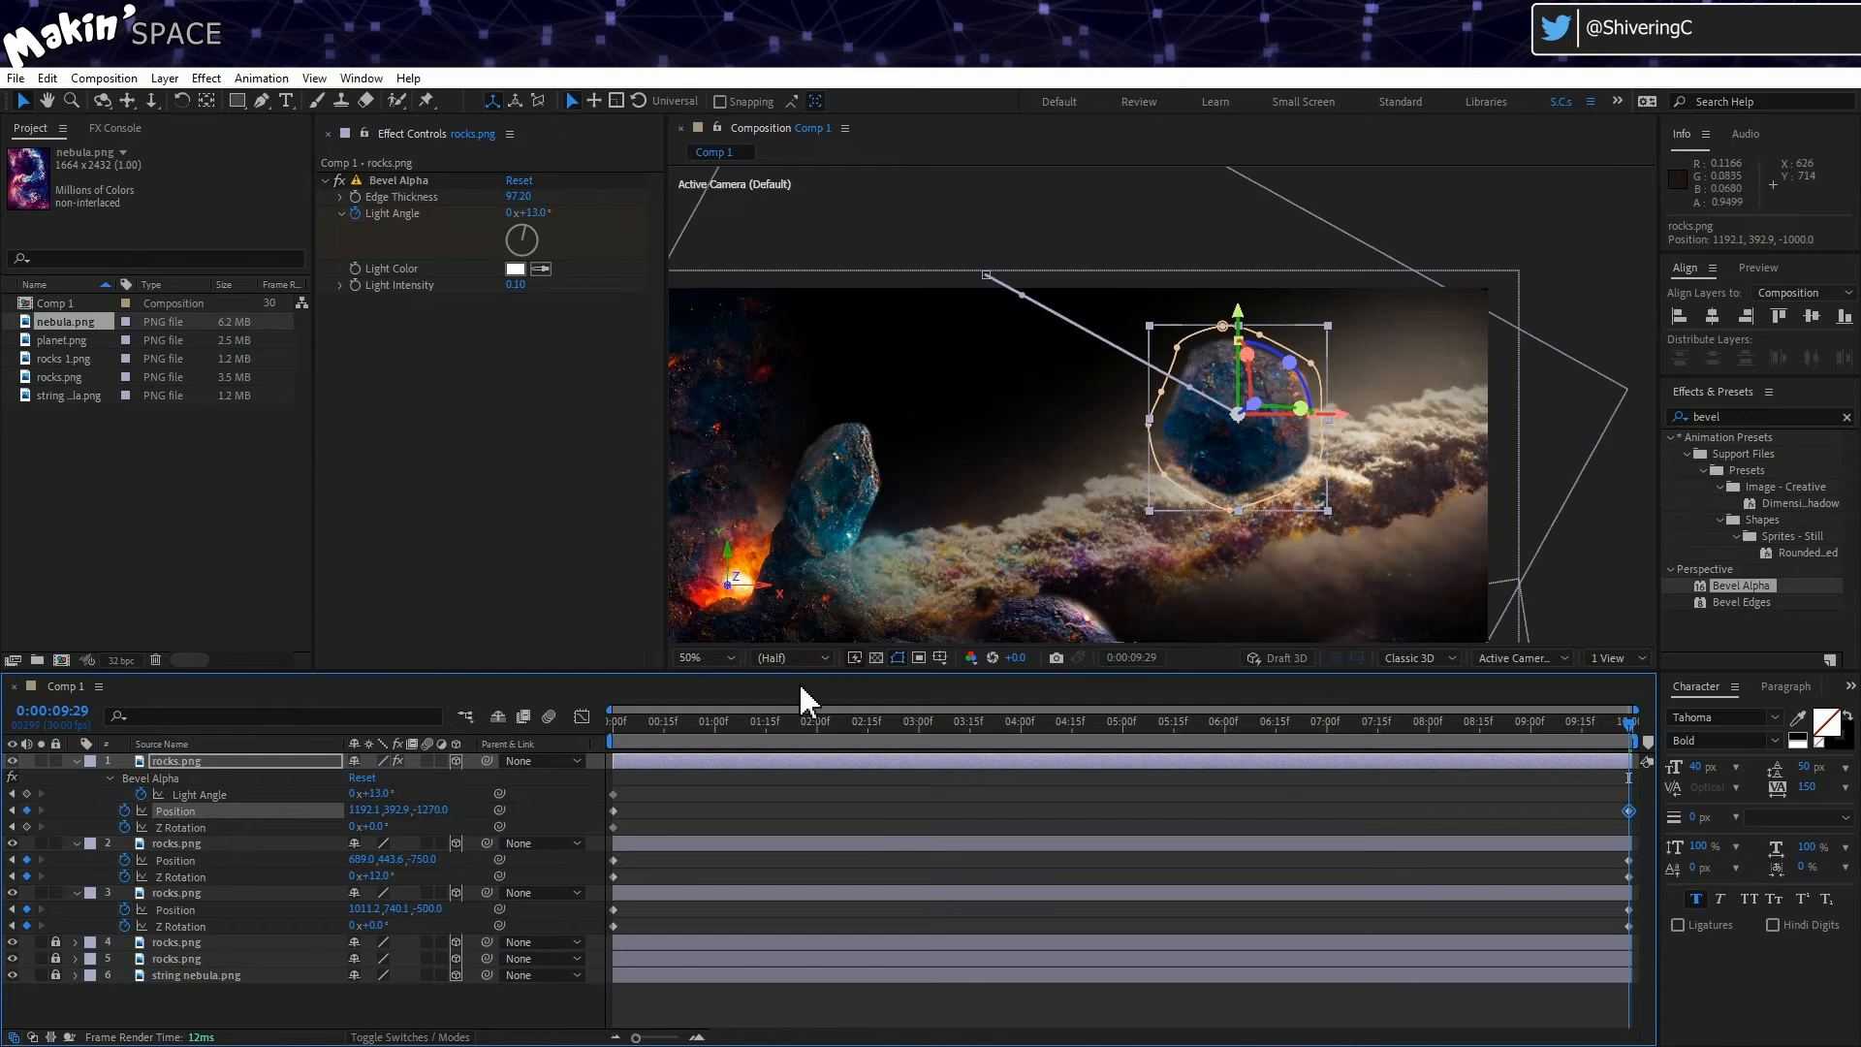
mouse_move(379, 827)
left_mouse_down()
mouse_move(429, 831)
mouse_move(378, 798)
left_mouse_up()
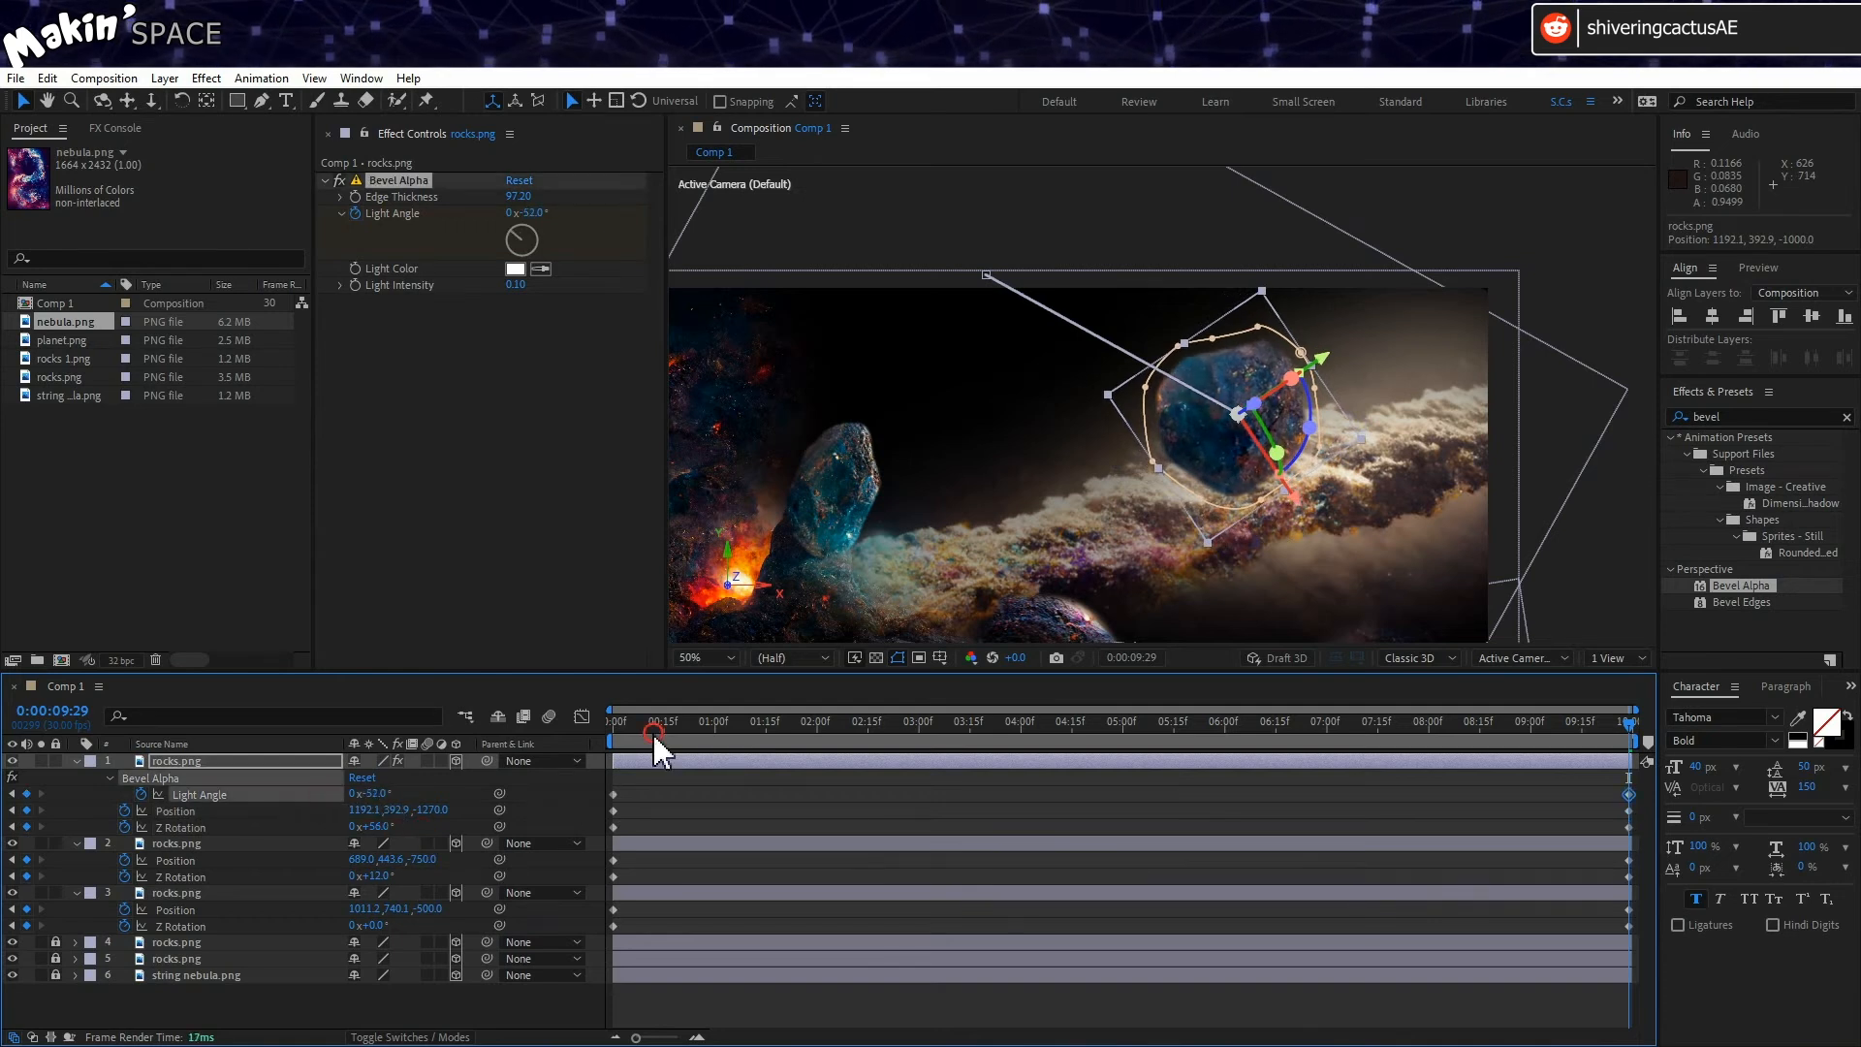
Step: Preview the animation from the start and scrub to 0:00:06:06 to check the upper round rock
key("Home")
key("space")
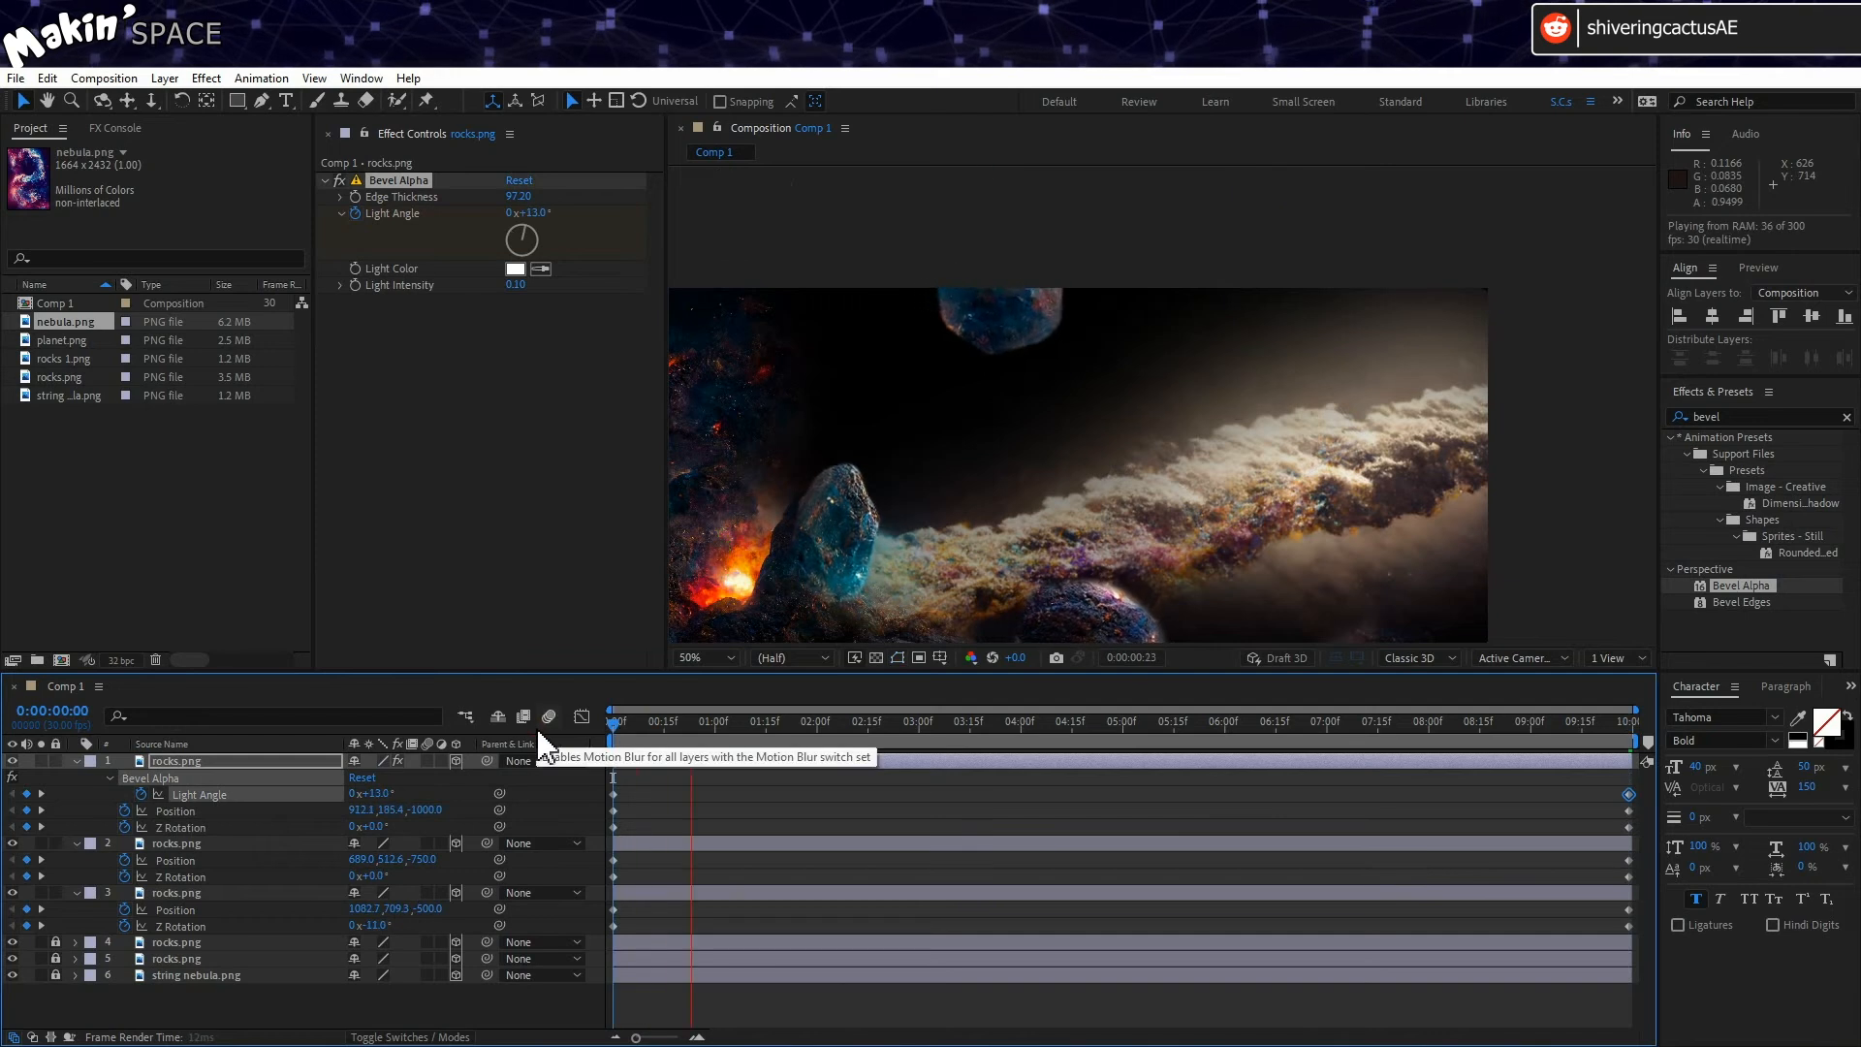
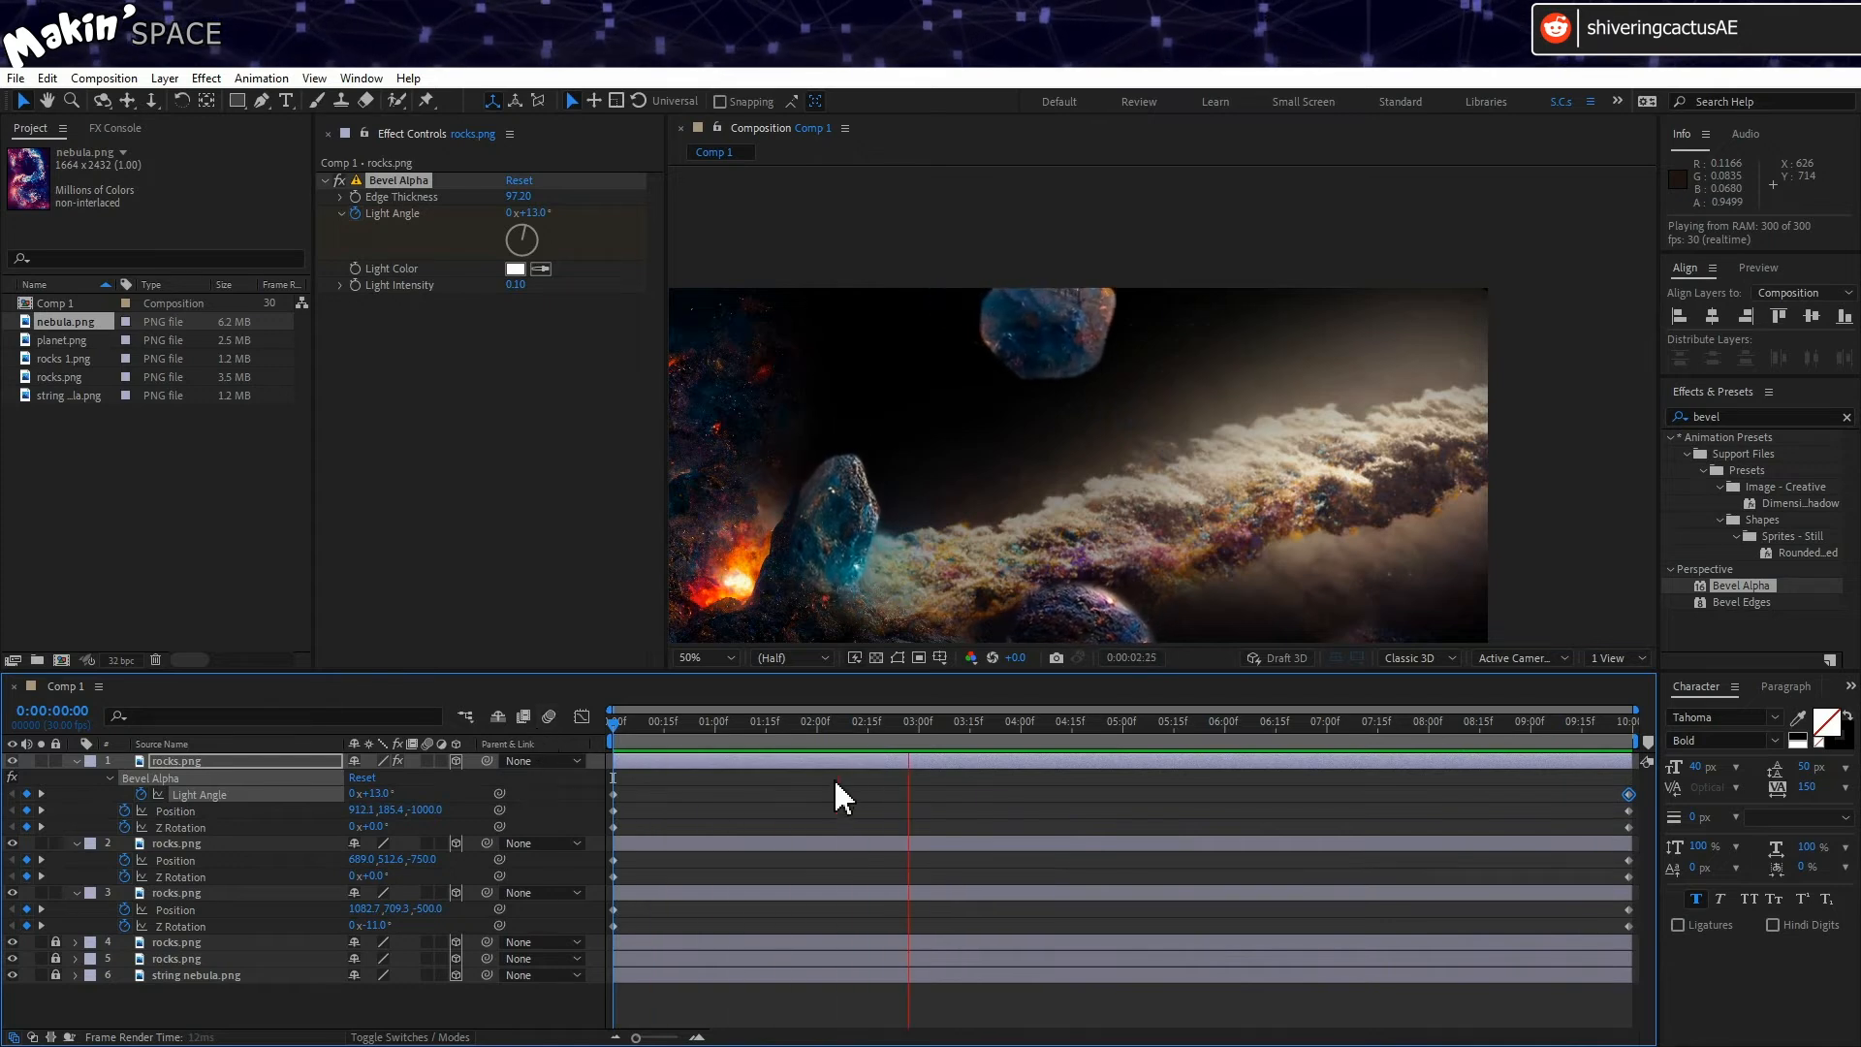
left_click(923, 725)
left_click_drag(926, 725, 1244, 743)
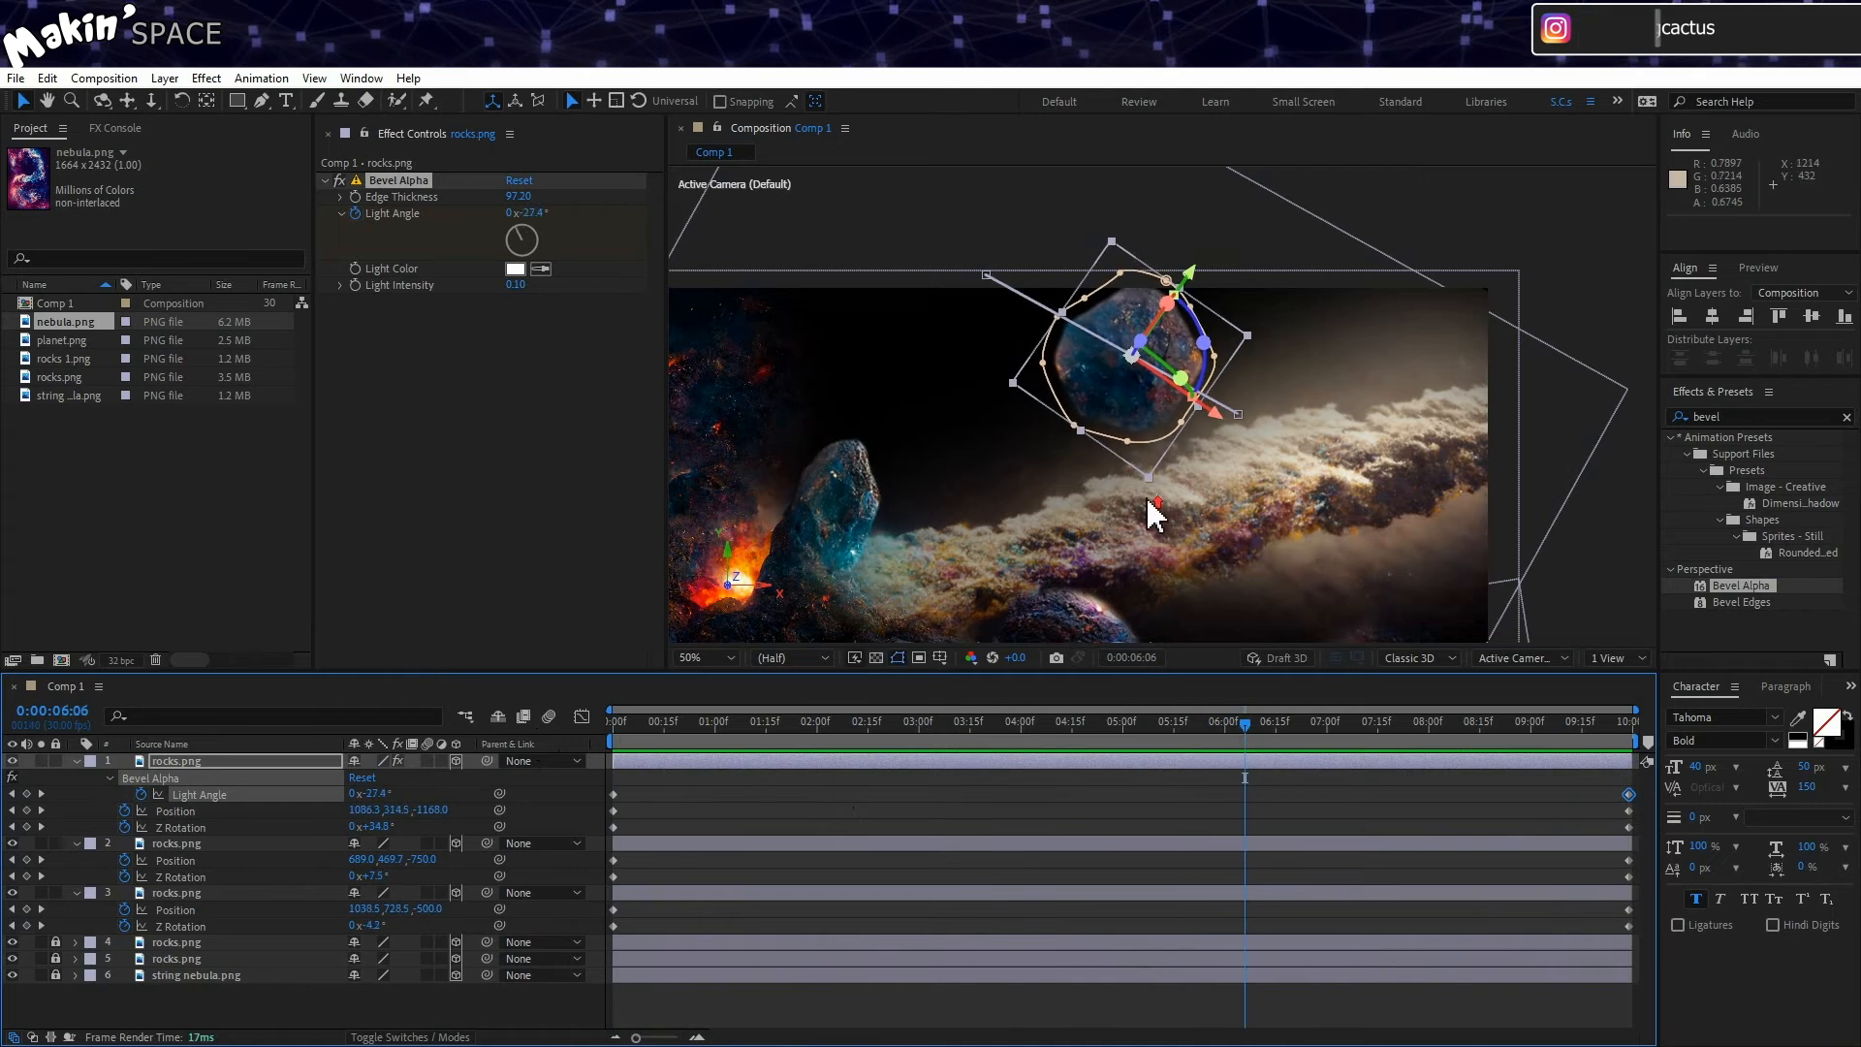
Step: Set the Mask Feather of the upper round rock's mask to 0 pixels
scroll(1153, 508, "up", 4)
left_click(230, 759)
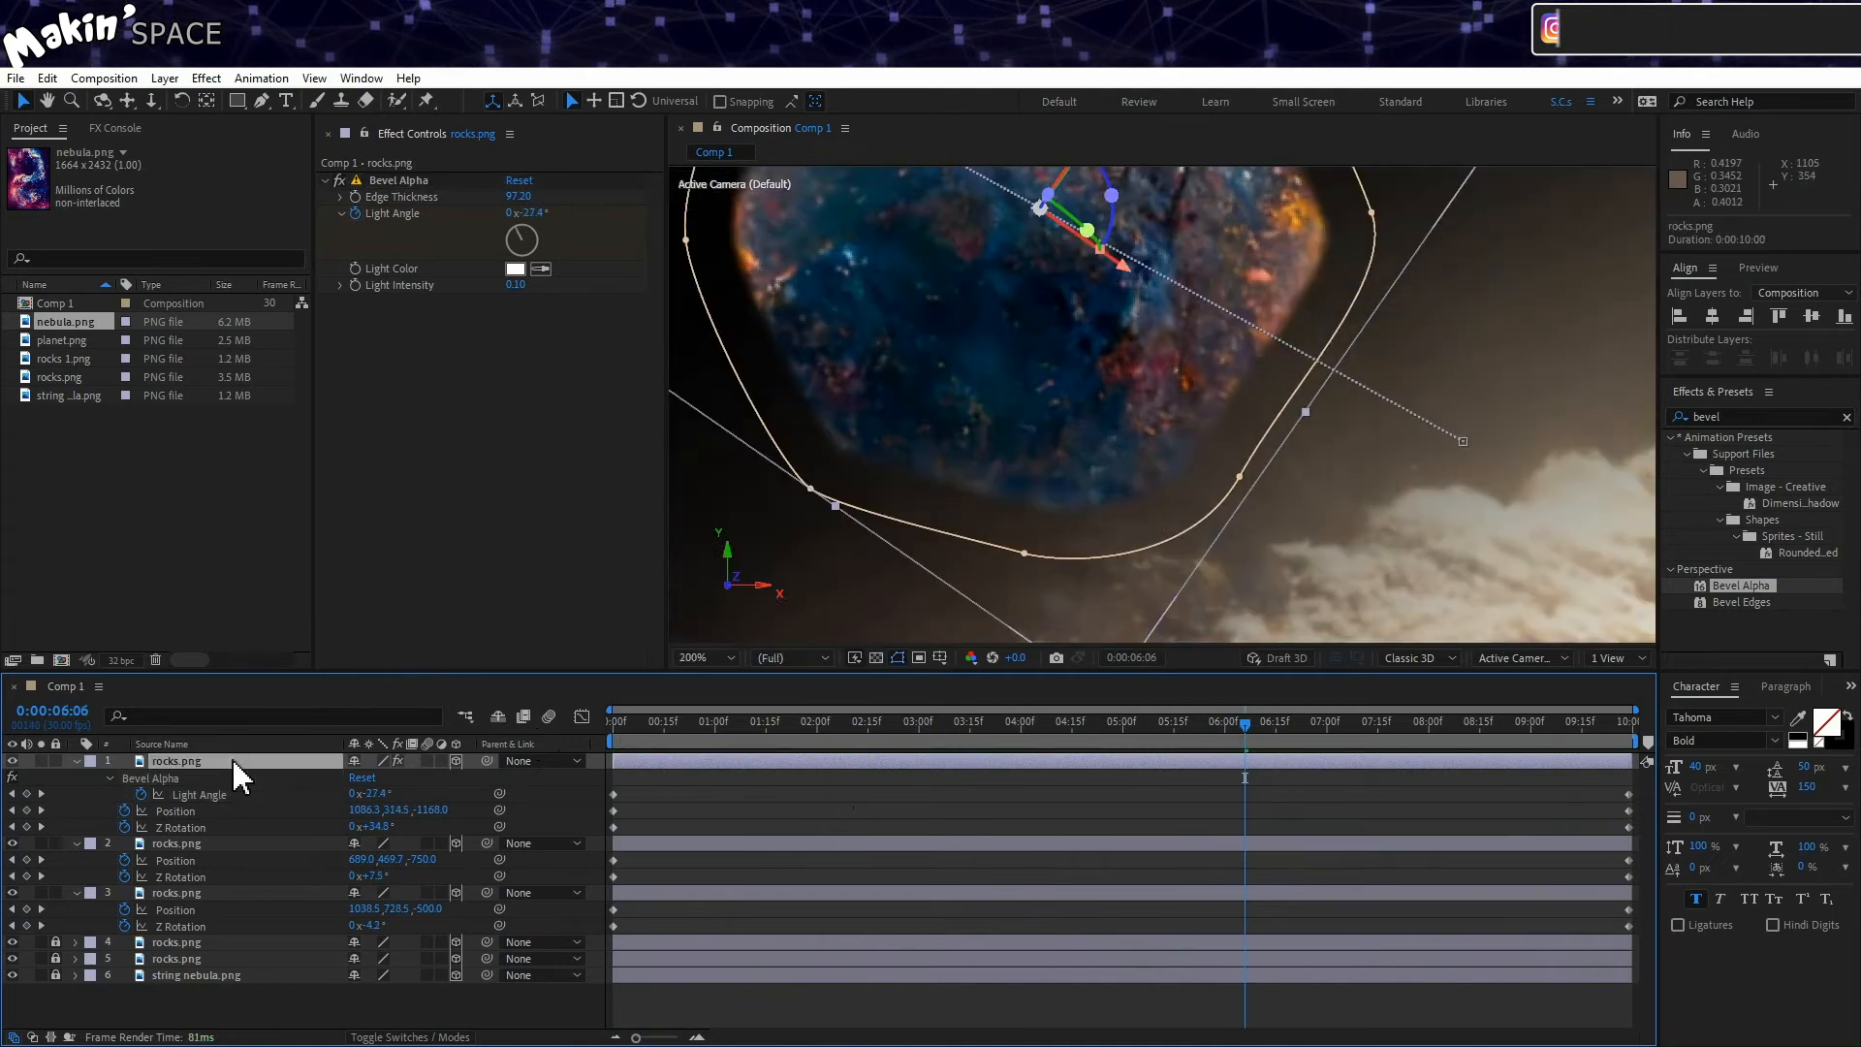
key("u")
key("m")
key("m")
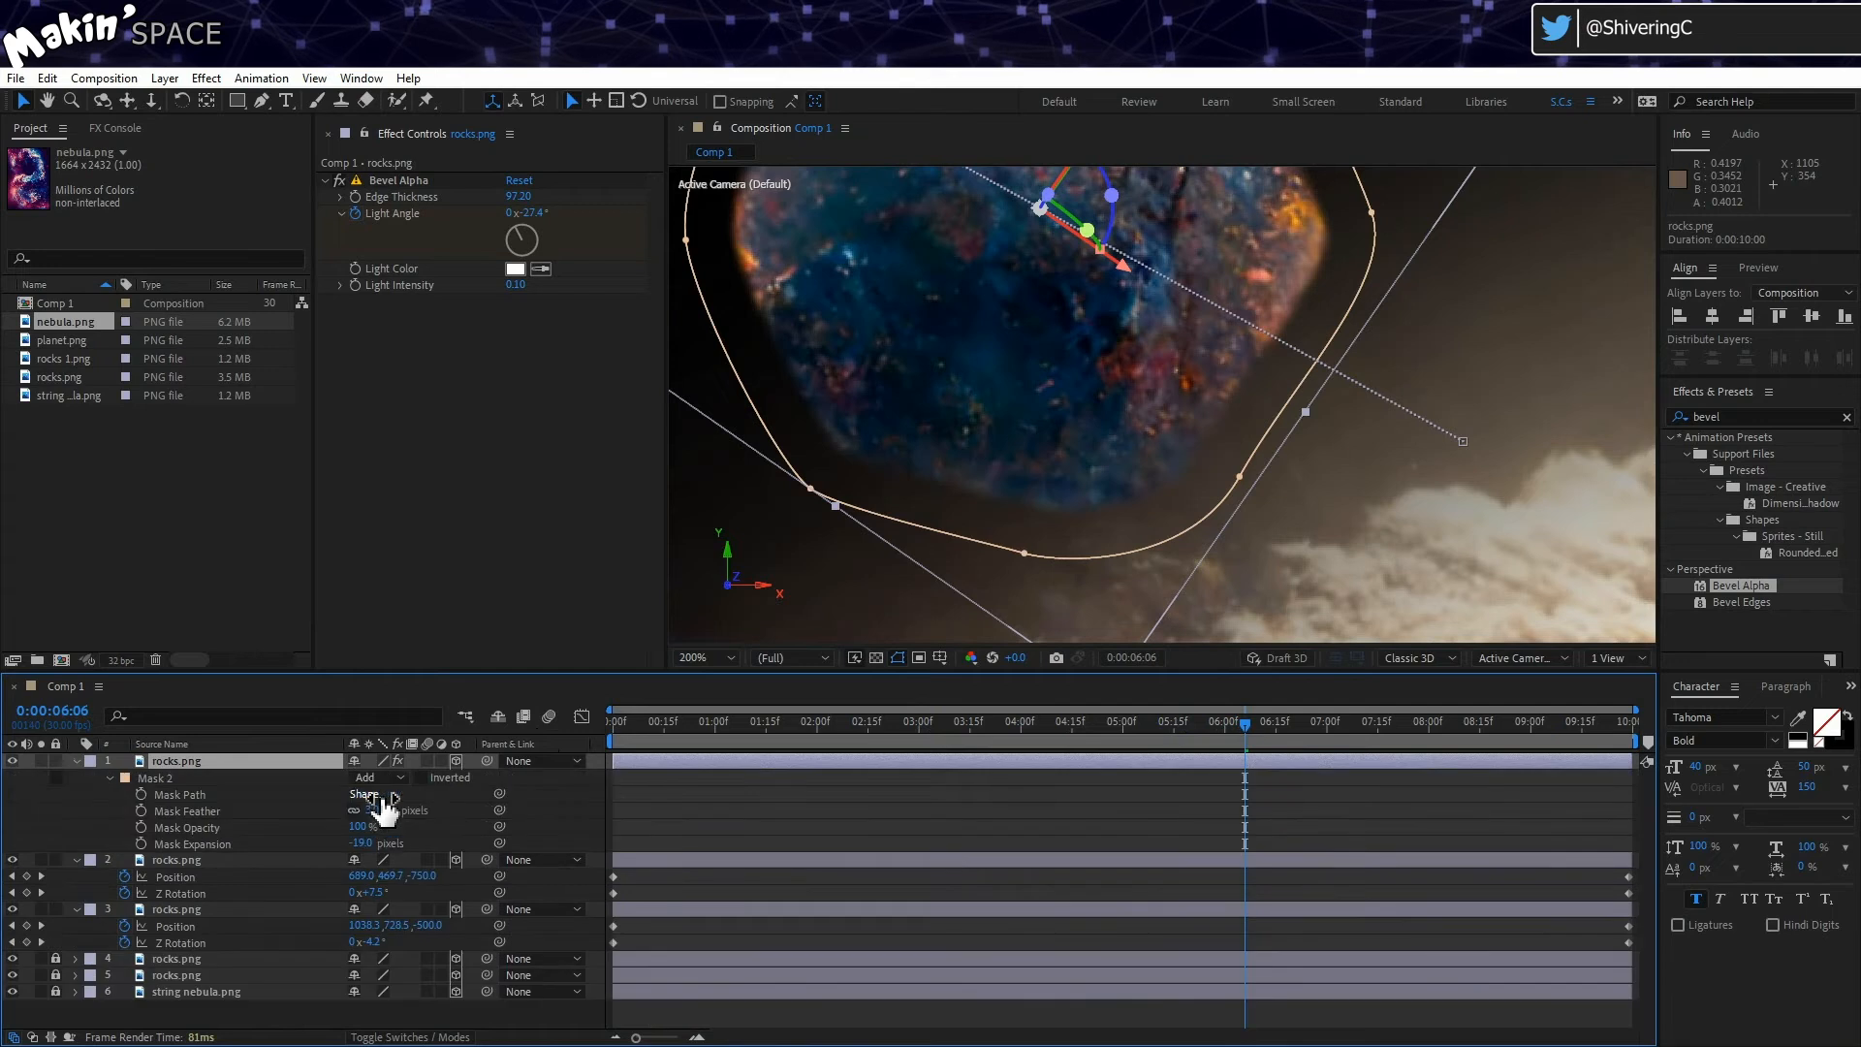
left_click(372, 810)
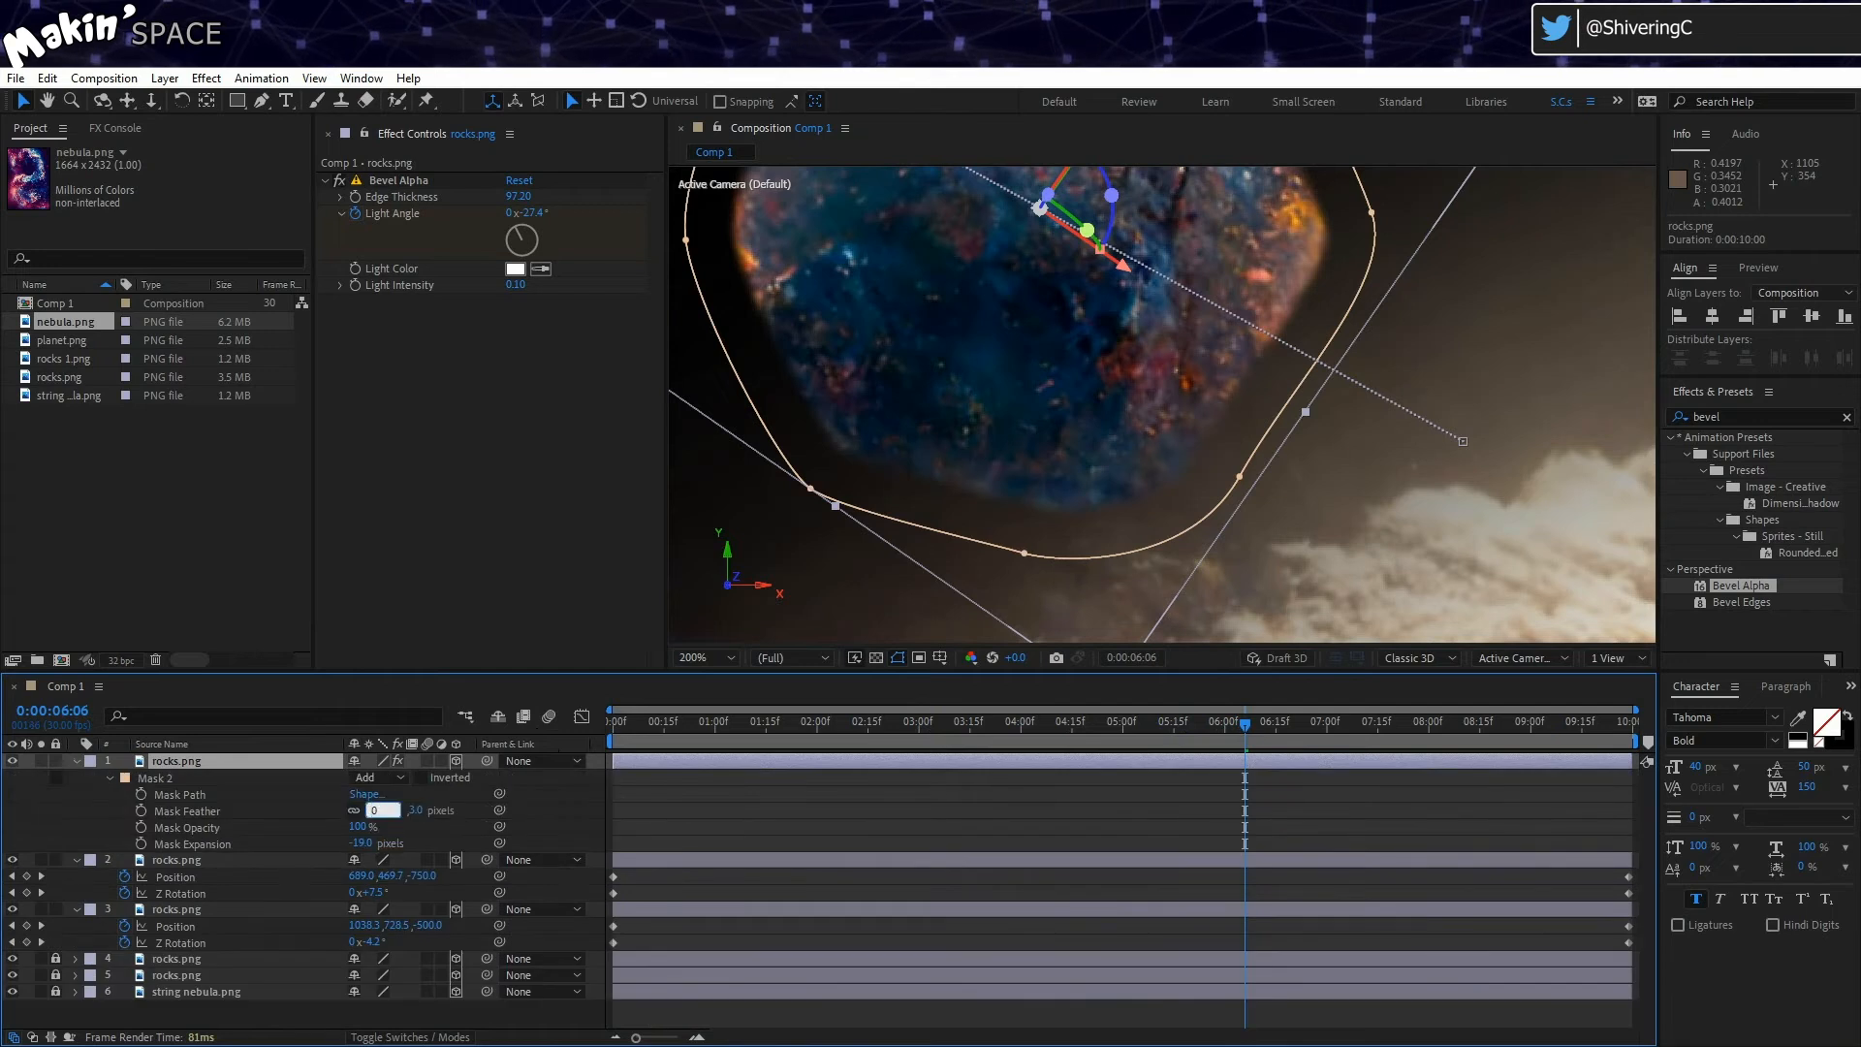
key("Return")
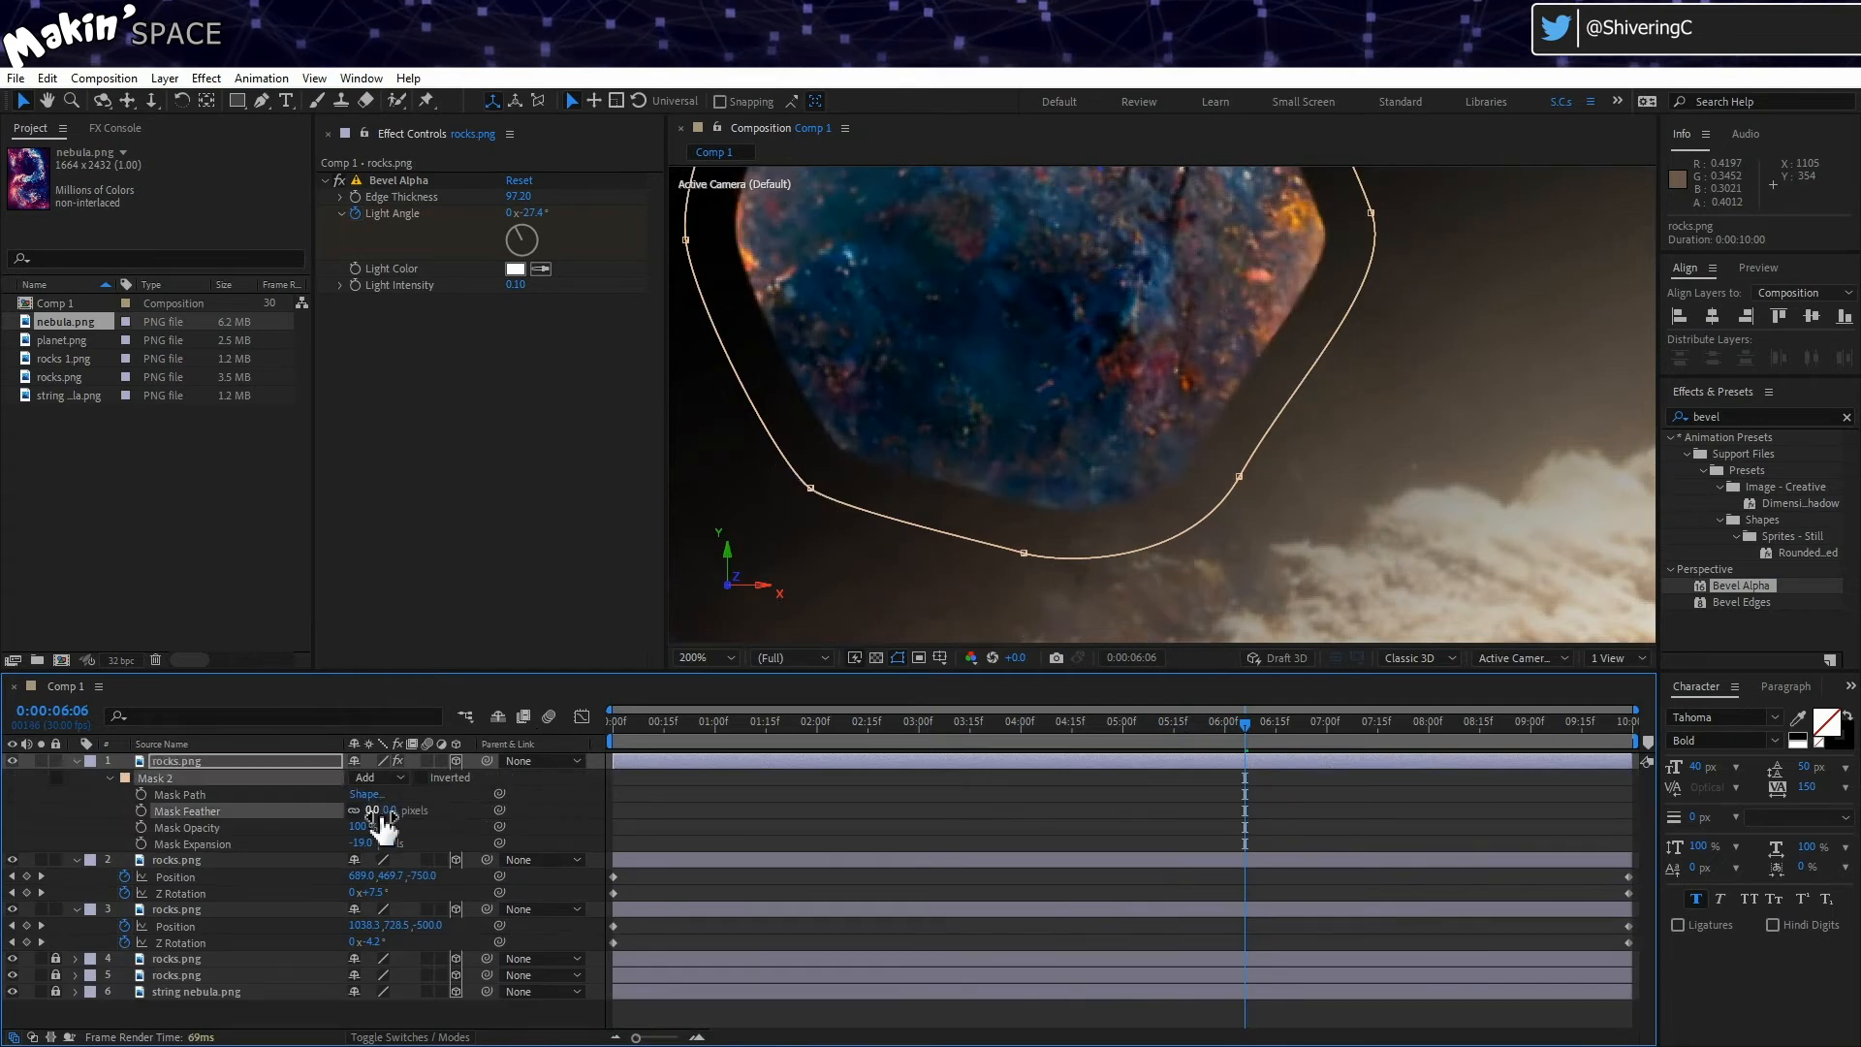
Step: Add a second Bevel Alpha with Edge Thickness 6.4 to the upper round rock, disable it and toggle the first bevel to compare
left_click_drag(1754, 600, 587, 458)
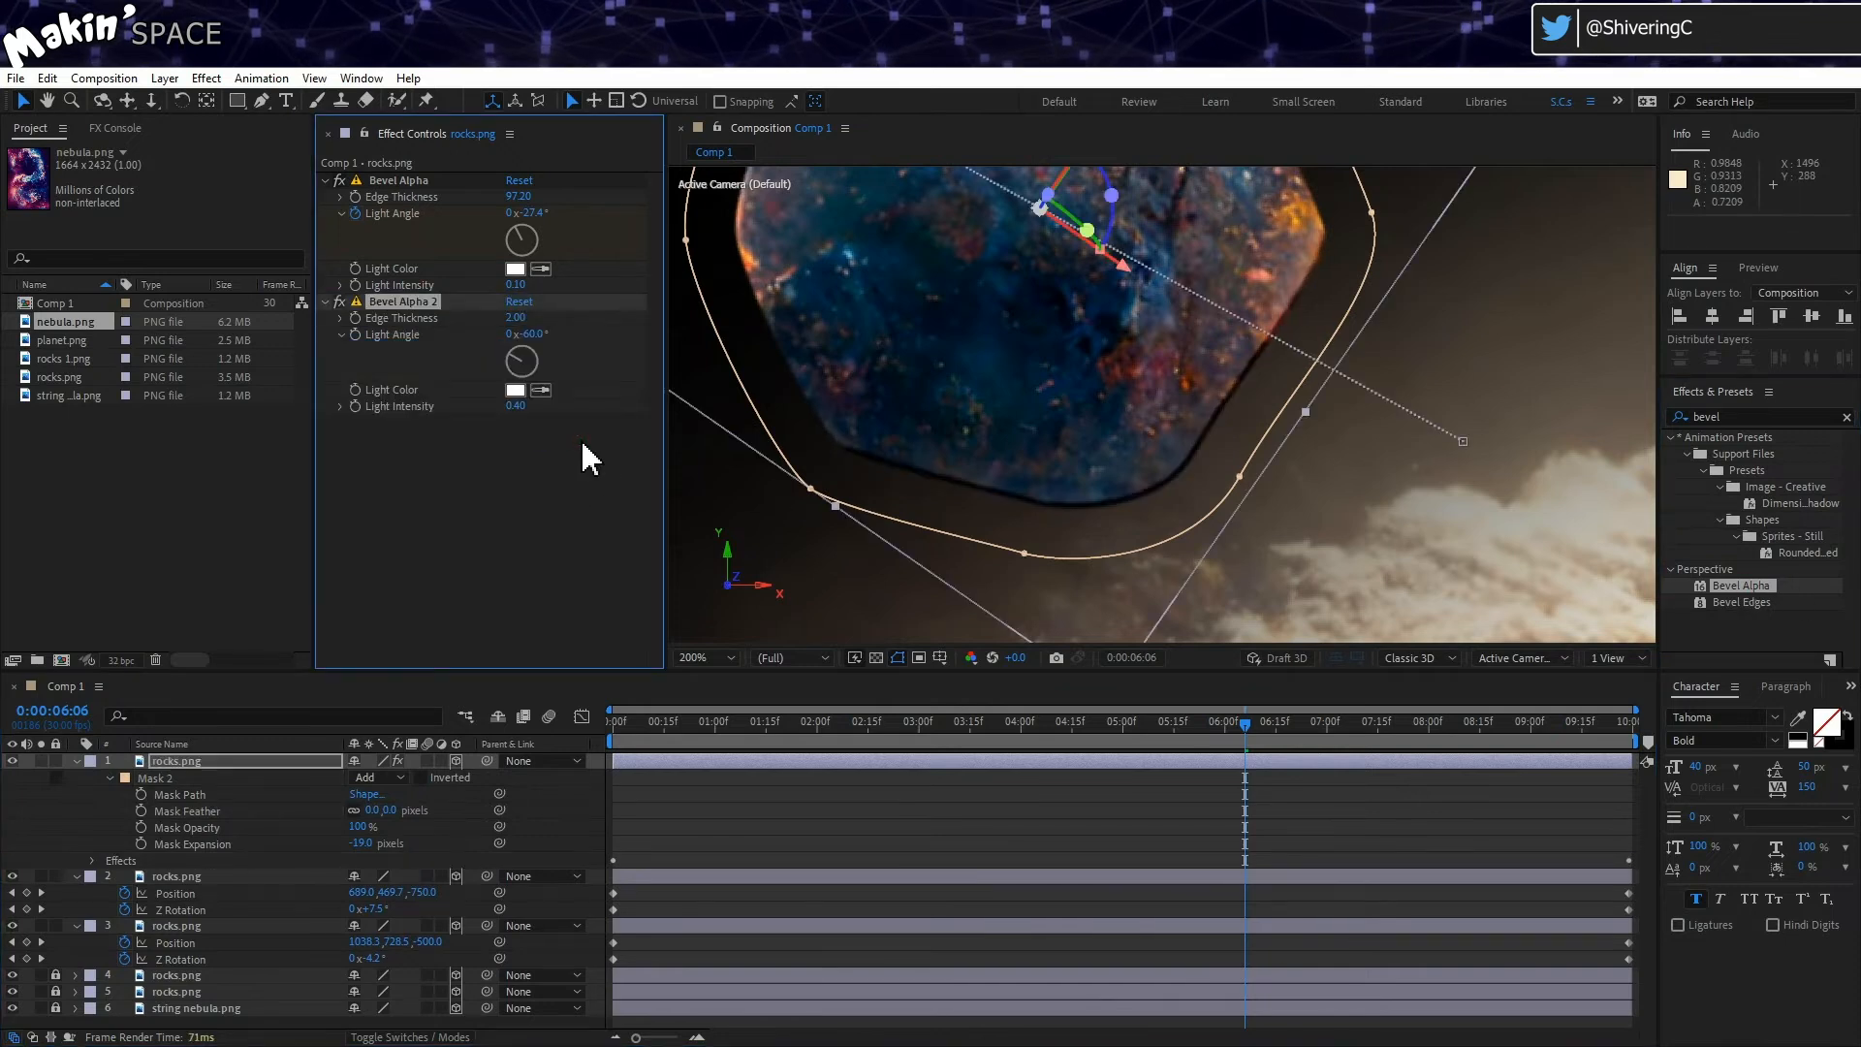
scroll(1048, 438, "down", 2)
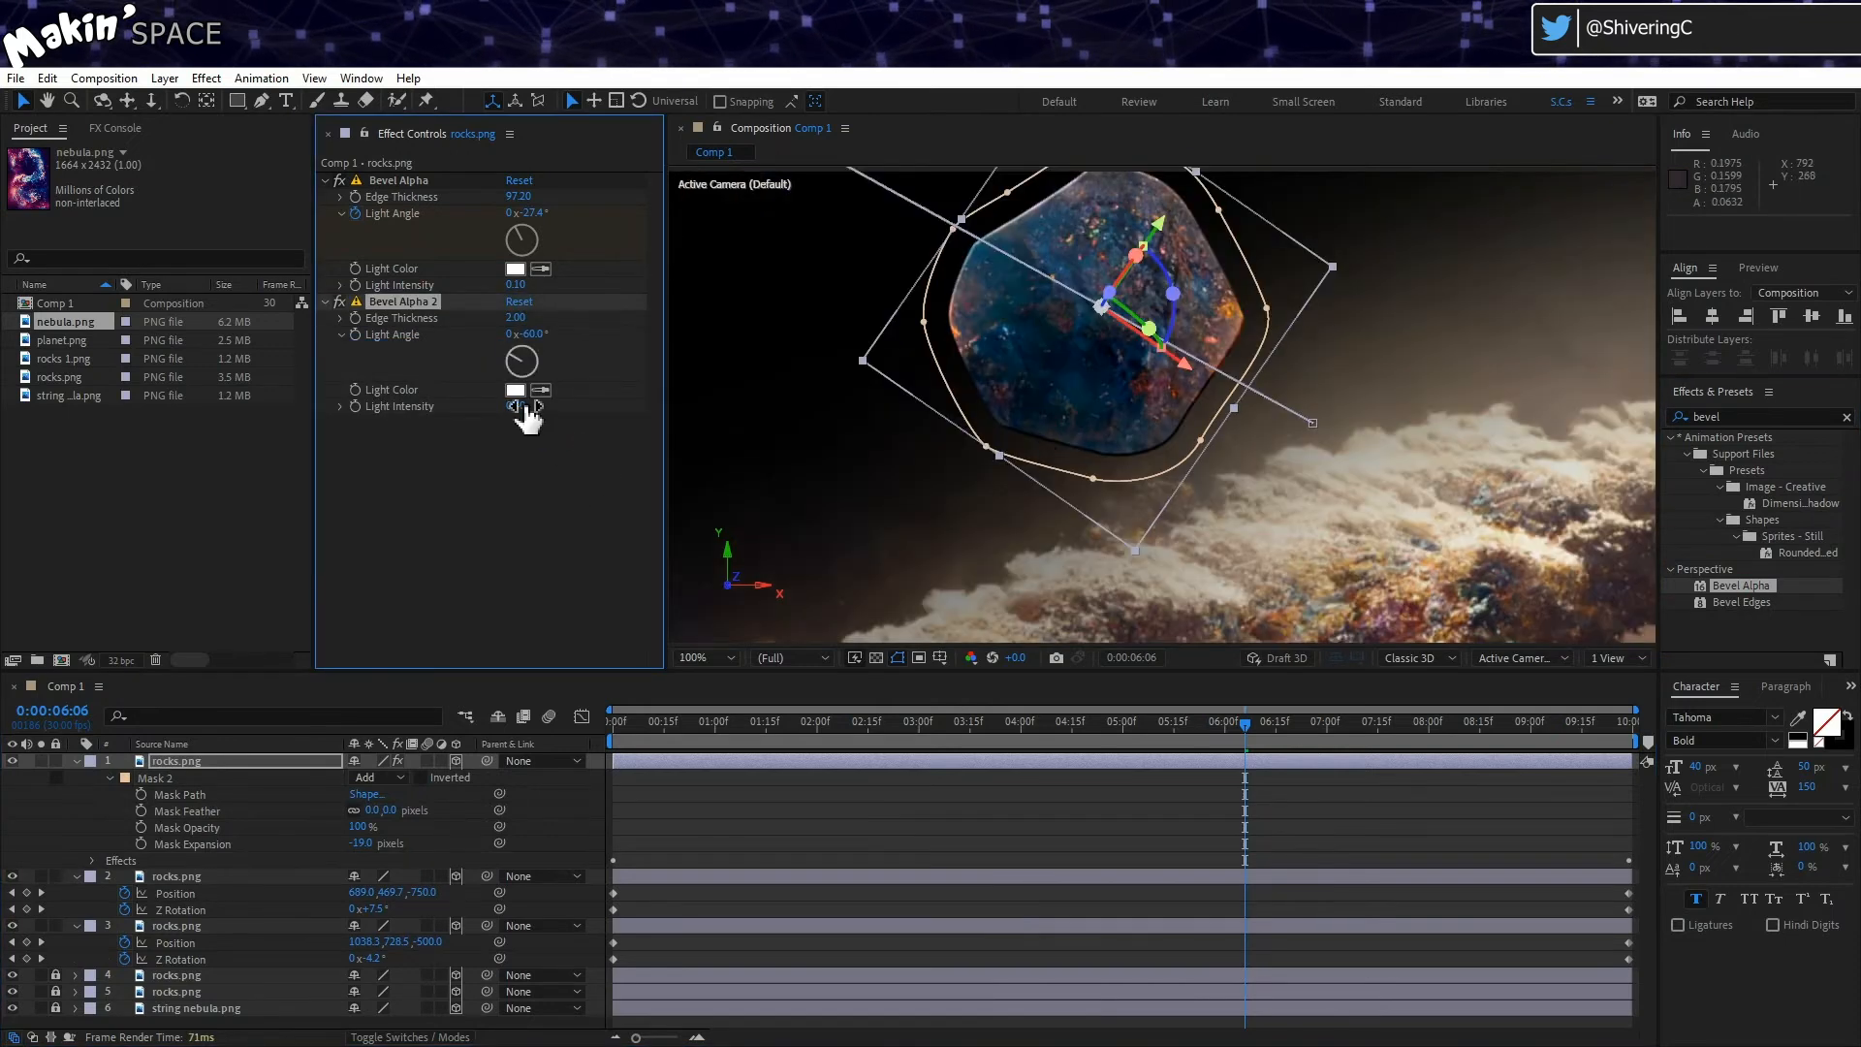
left_click_drag(514, 318, 568, 321)
left_click(340, 302)
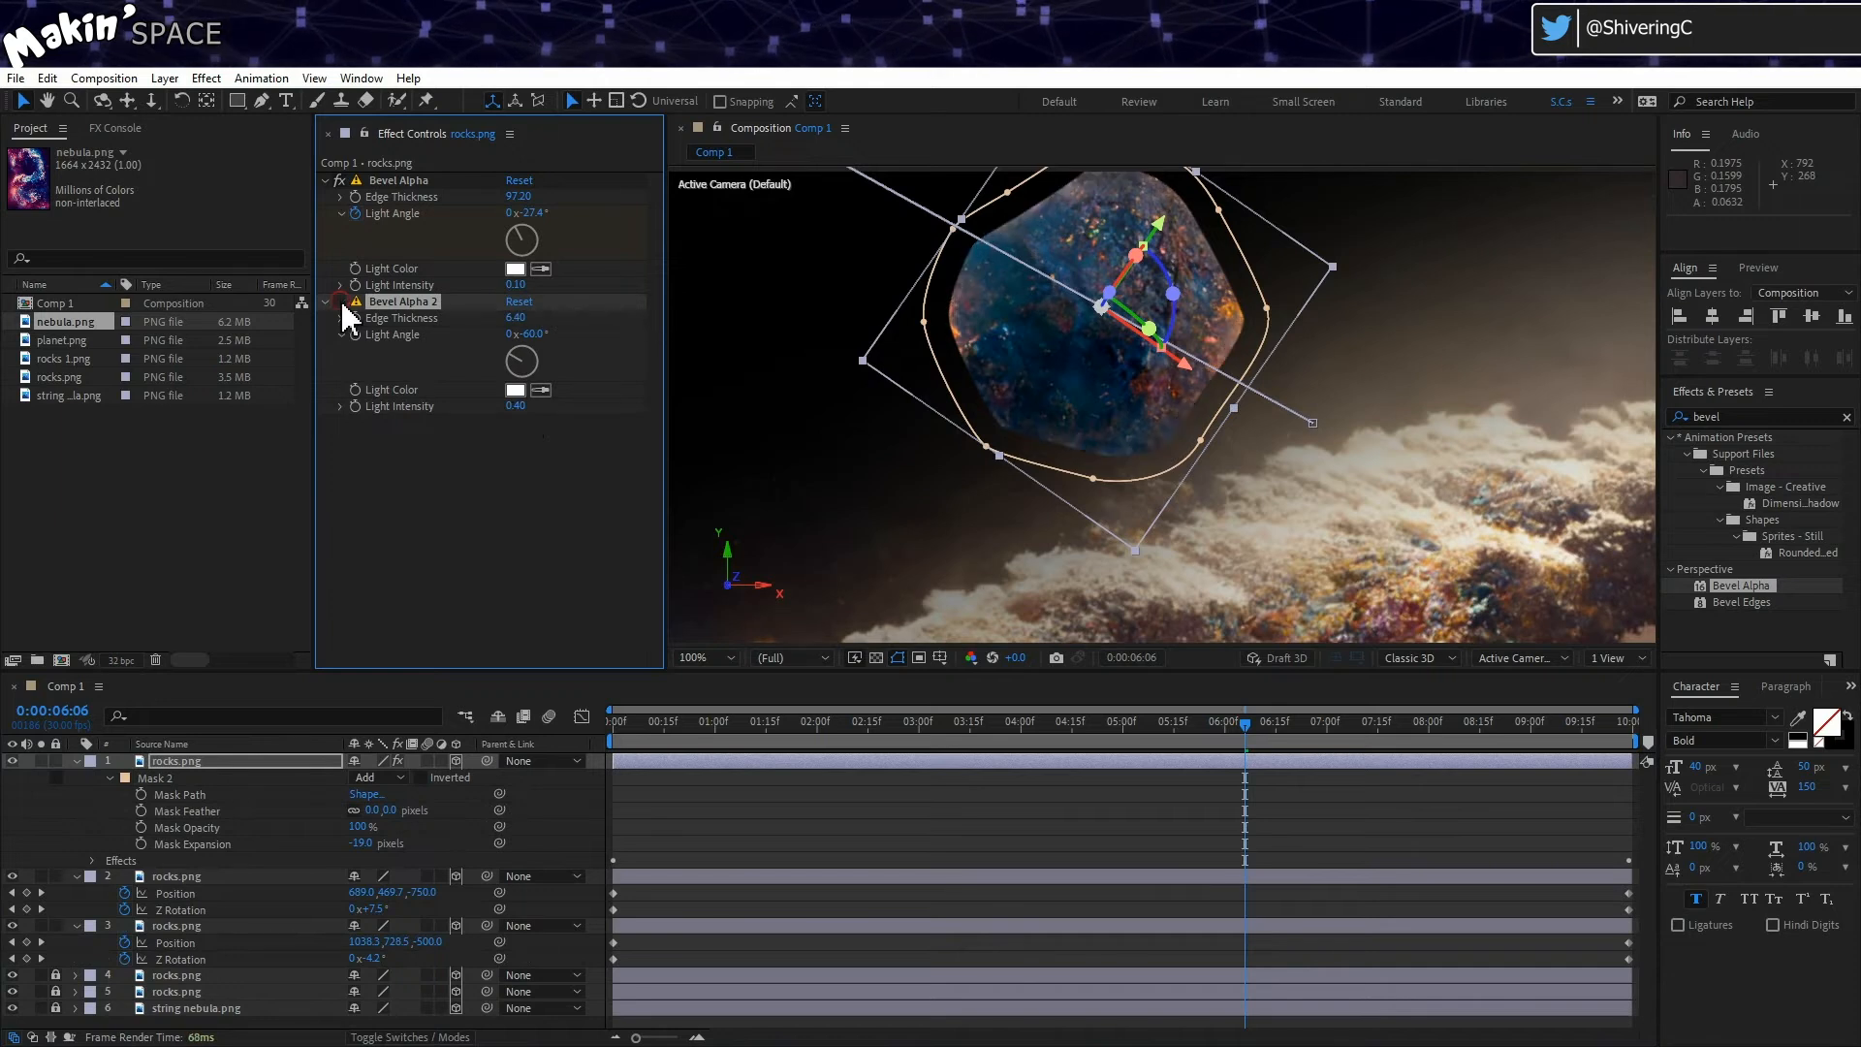
left_click(337, 179)
left_click(337, 179)
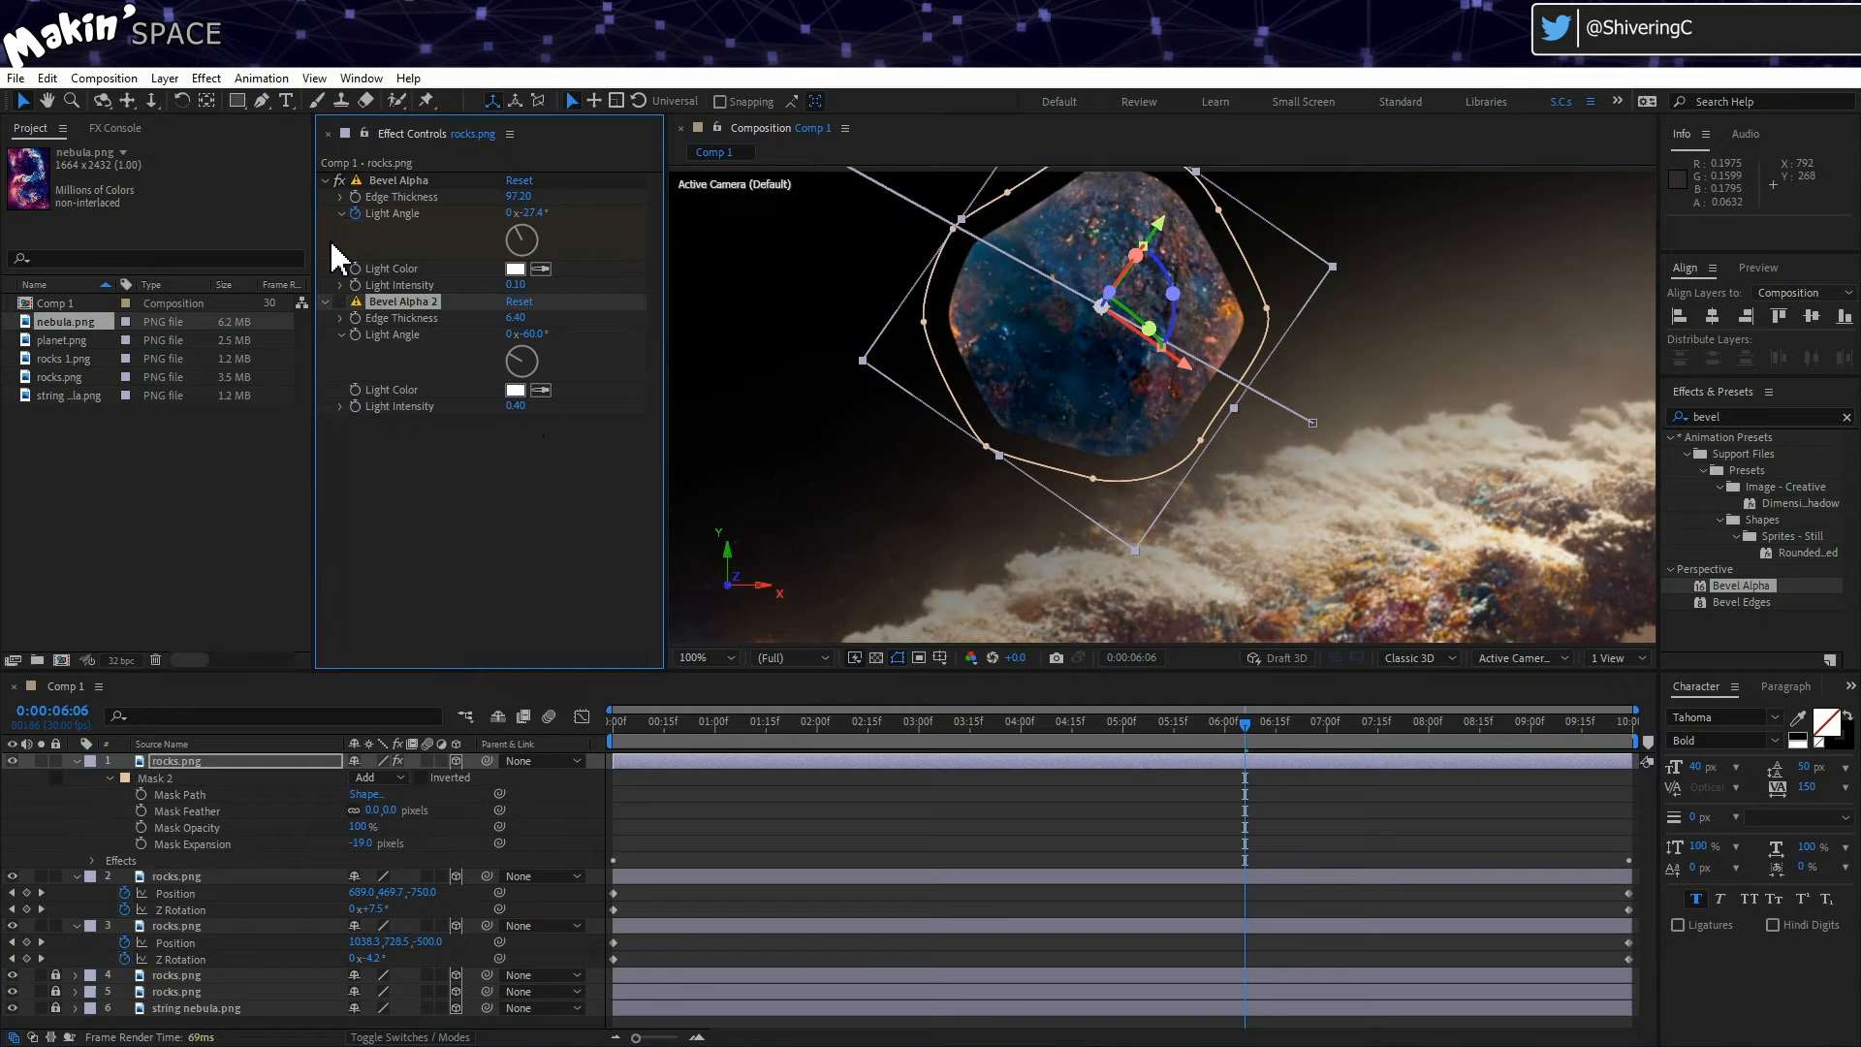
Step: Try the second Bevel Alpha on the upper round rock with Light Intensity 0.17 and delete that effect
left_click(341, 301)
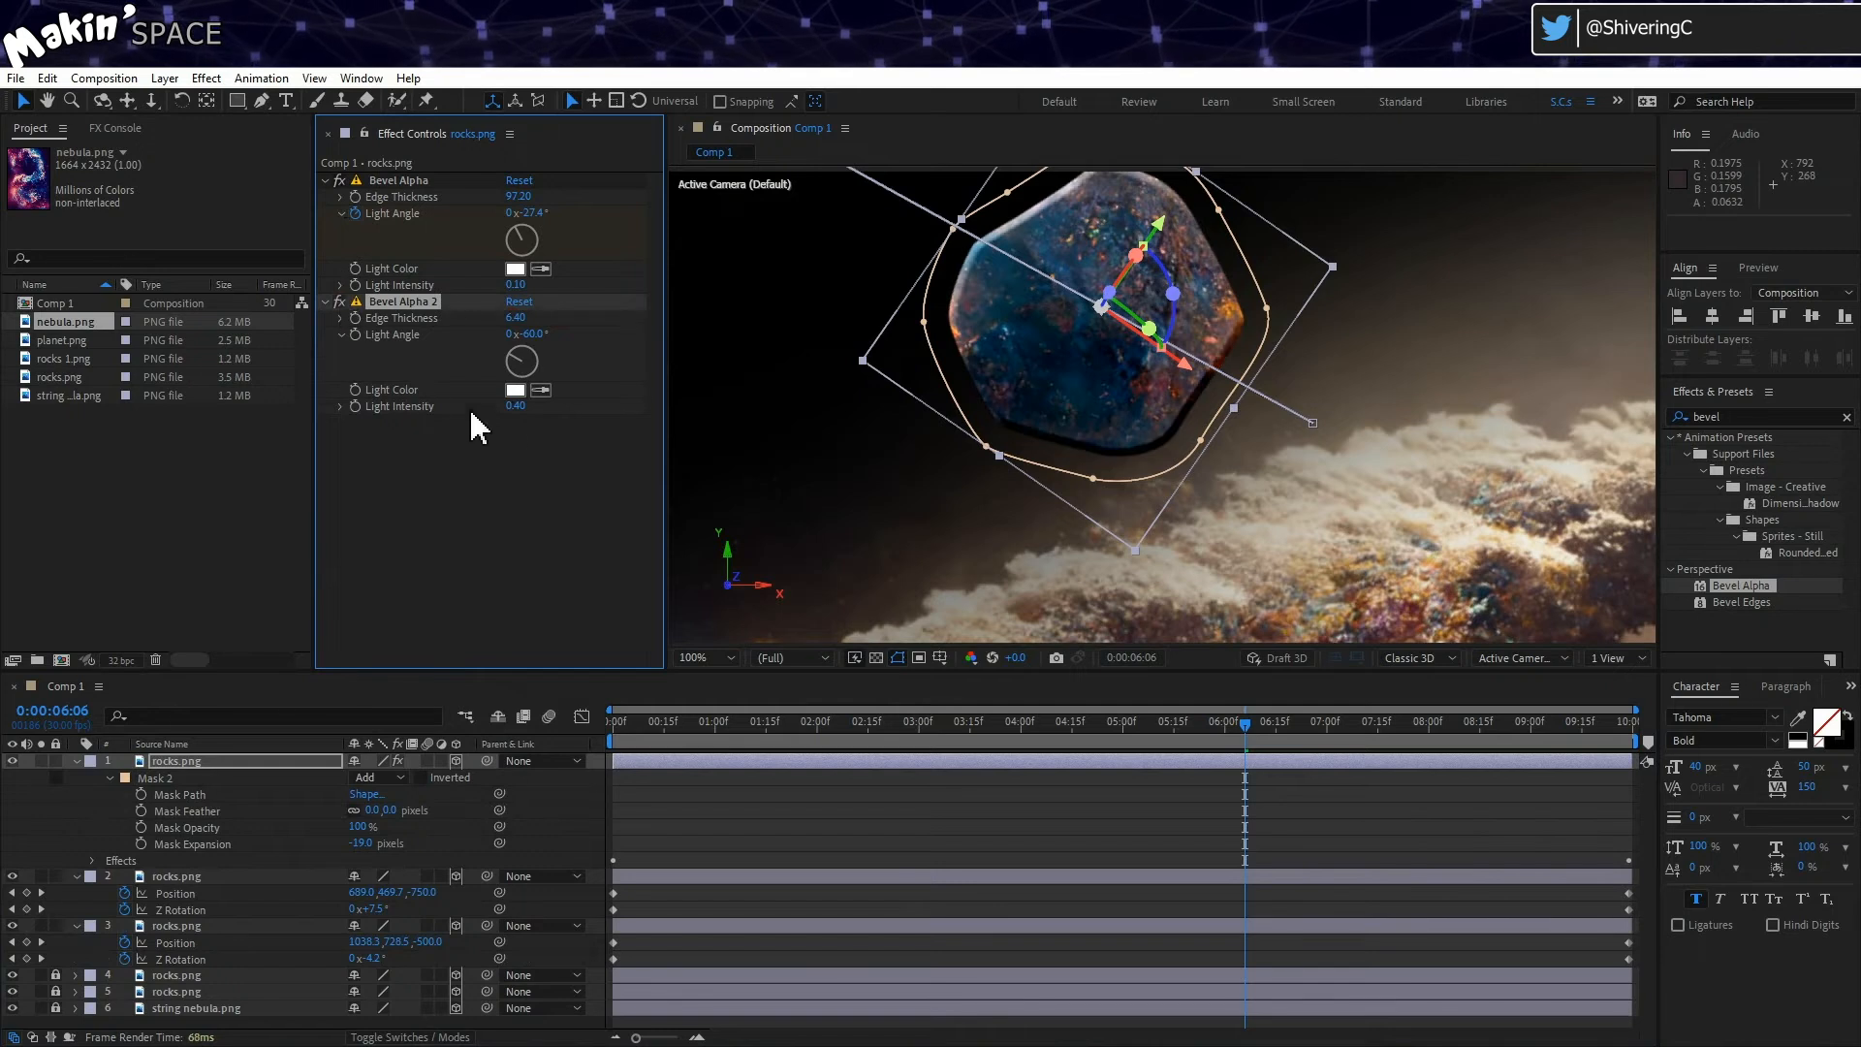
left_click_drag(528, 412, 589, 411)
left_click_drag(707, 411, 627, 412)
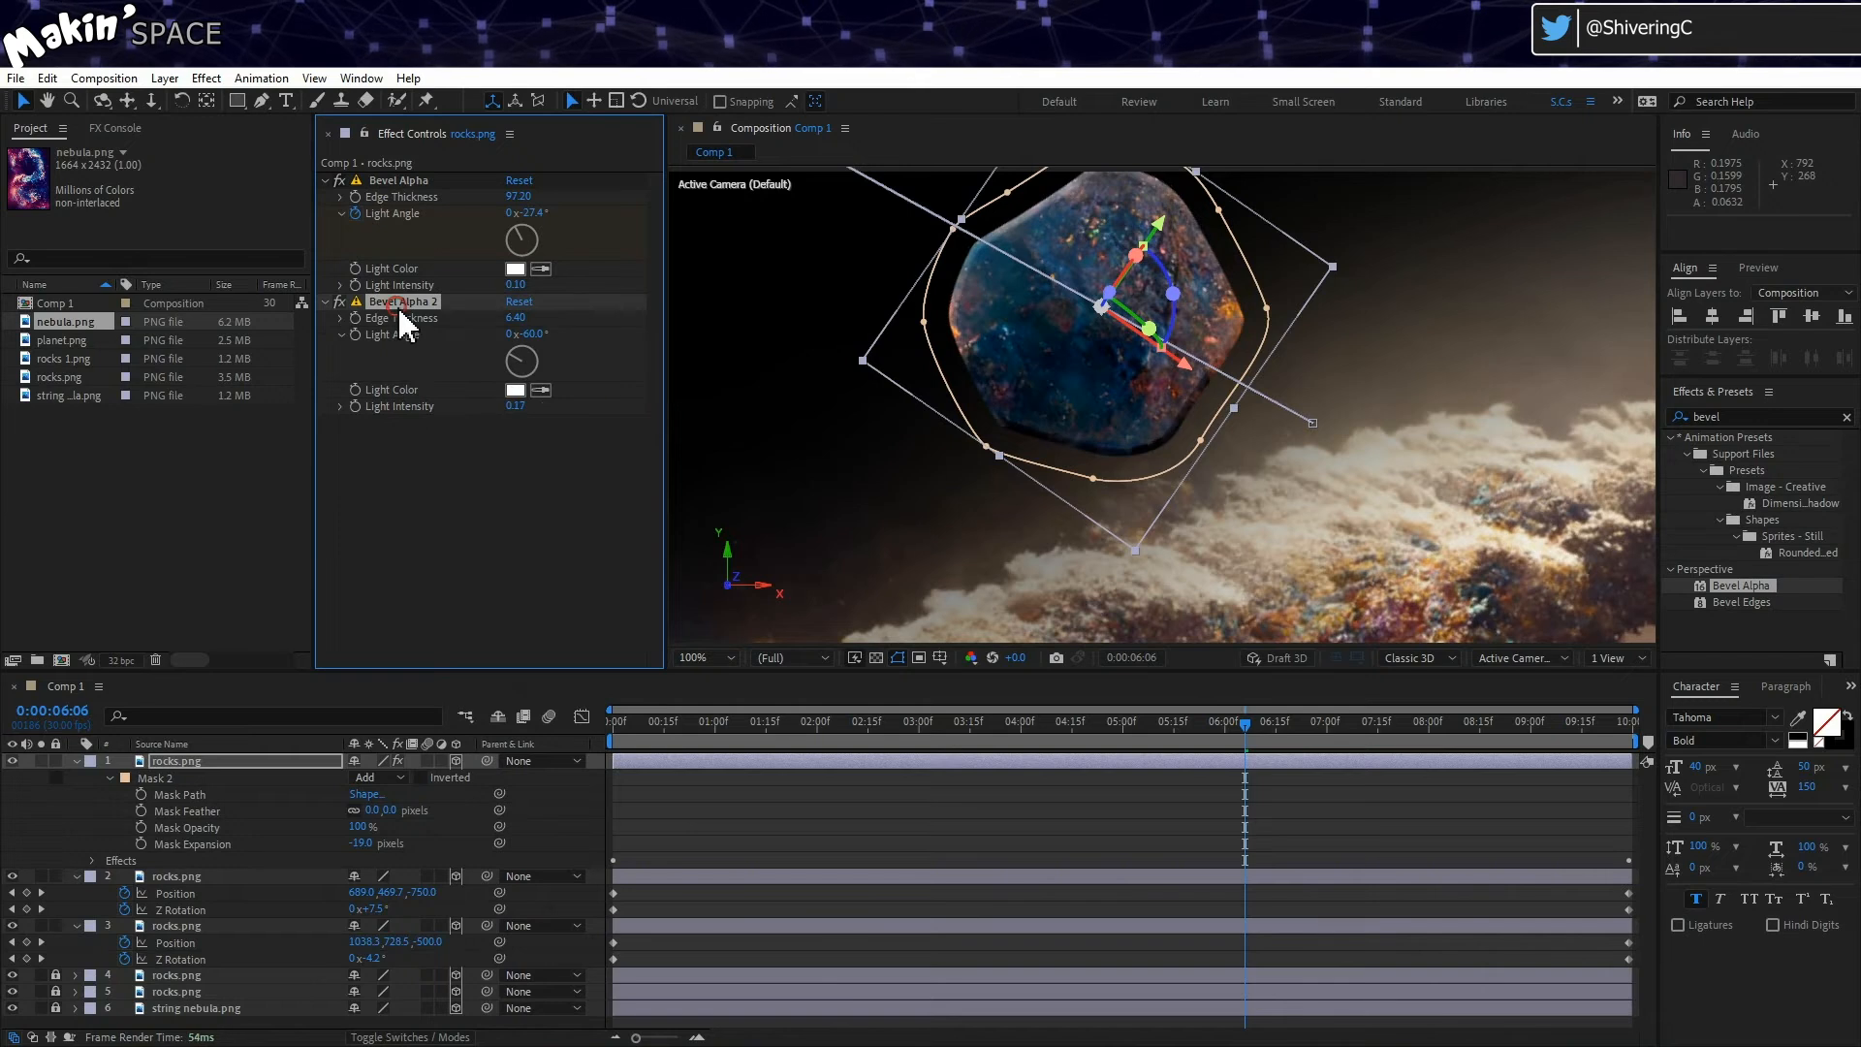
key("Delete")
Step: Apply Roughen Edges to the upper round rock with Border 38.60, Edge Sharpness 2 and Scale 90, discarding a duplicate of the effect
left_click(1745, 416)
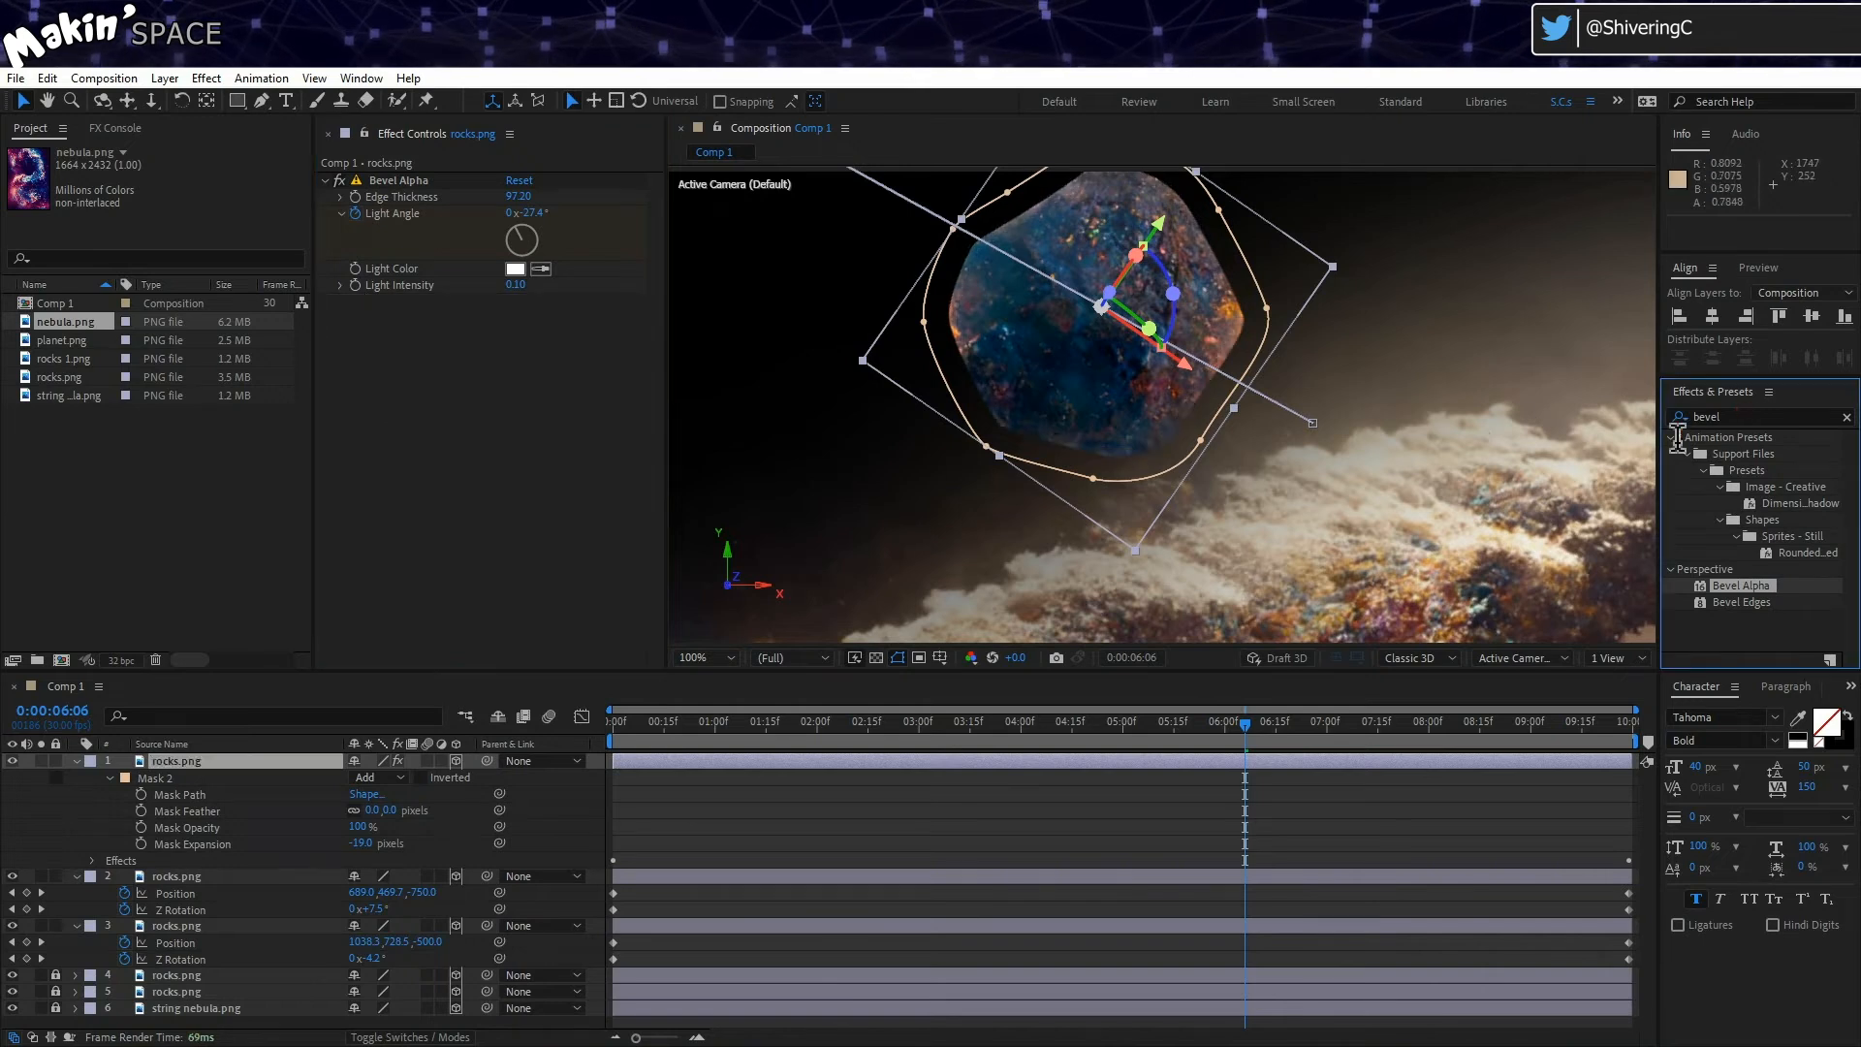
left_click_drag(1744, 420, 1623, 421)
type("roughen")
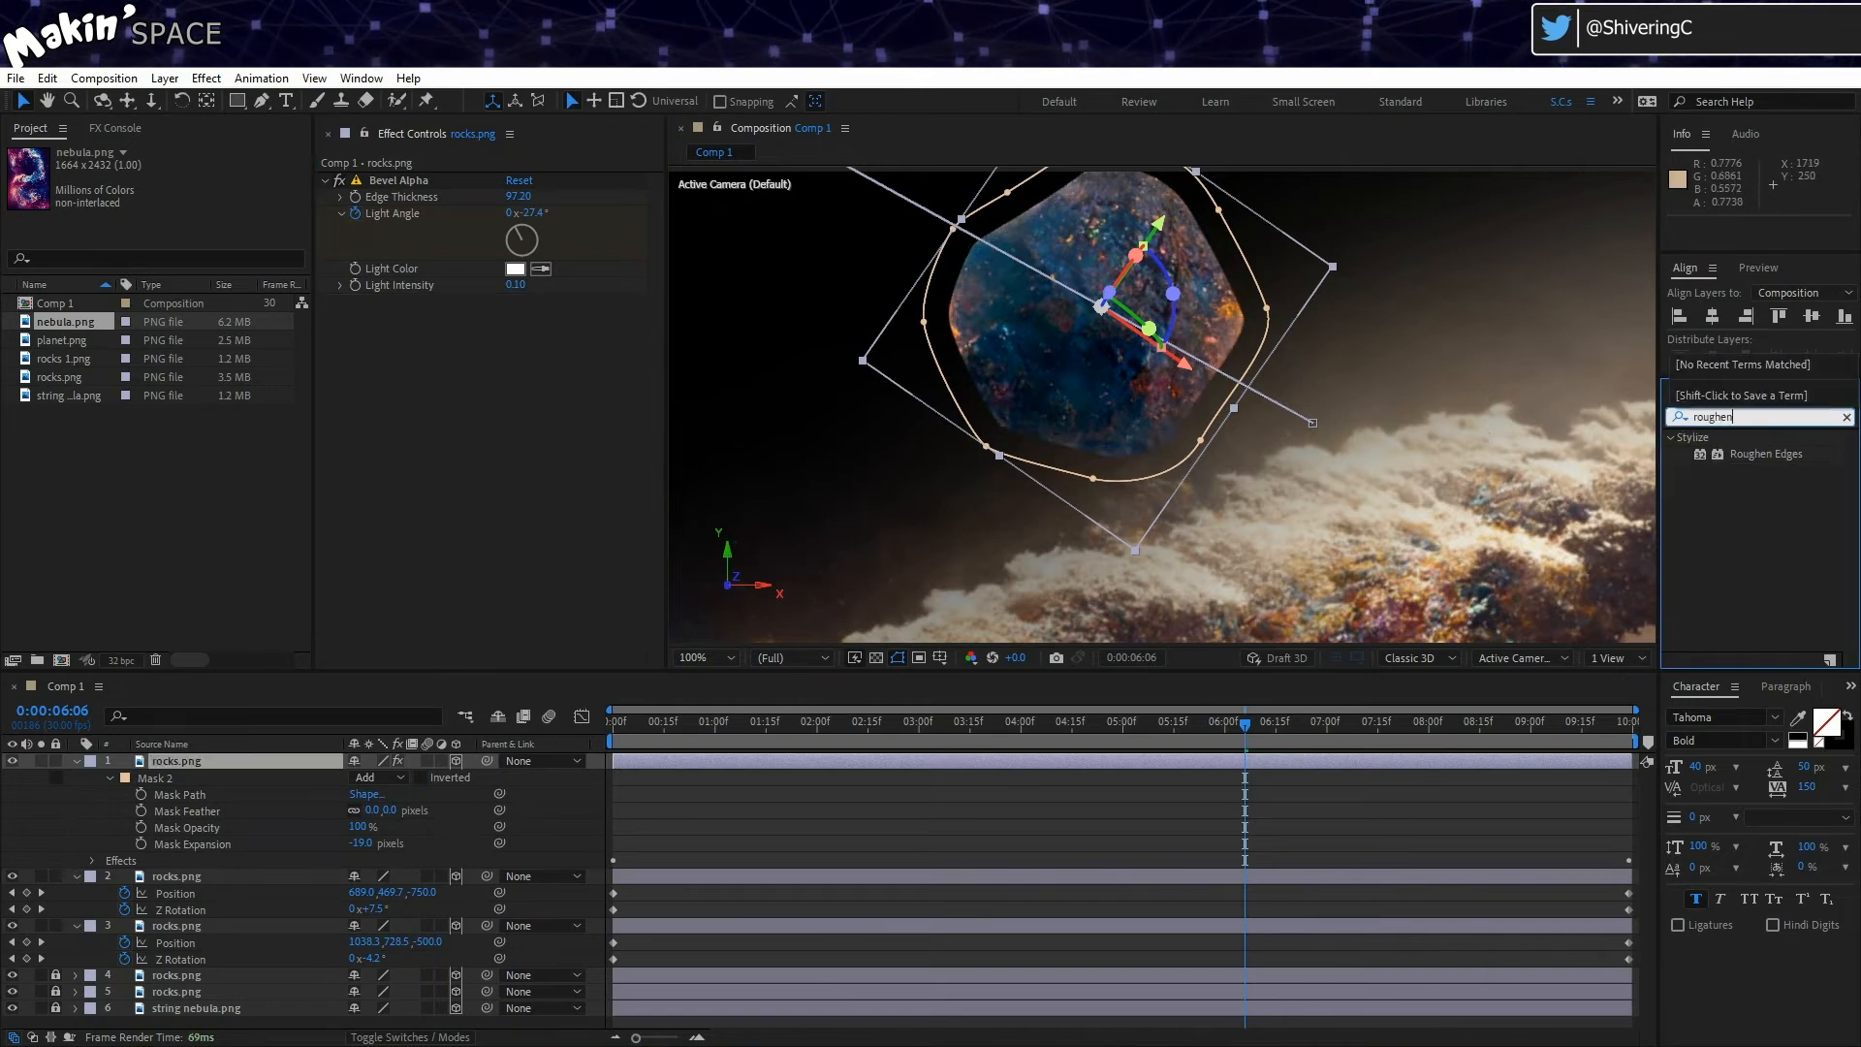
left_click_drag(1759, 453, 775, 371)
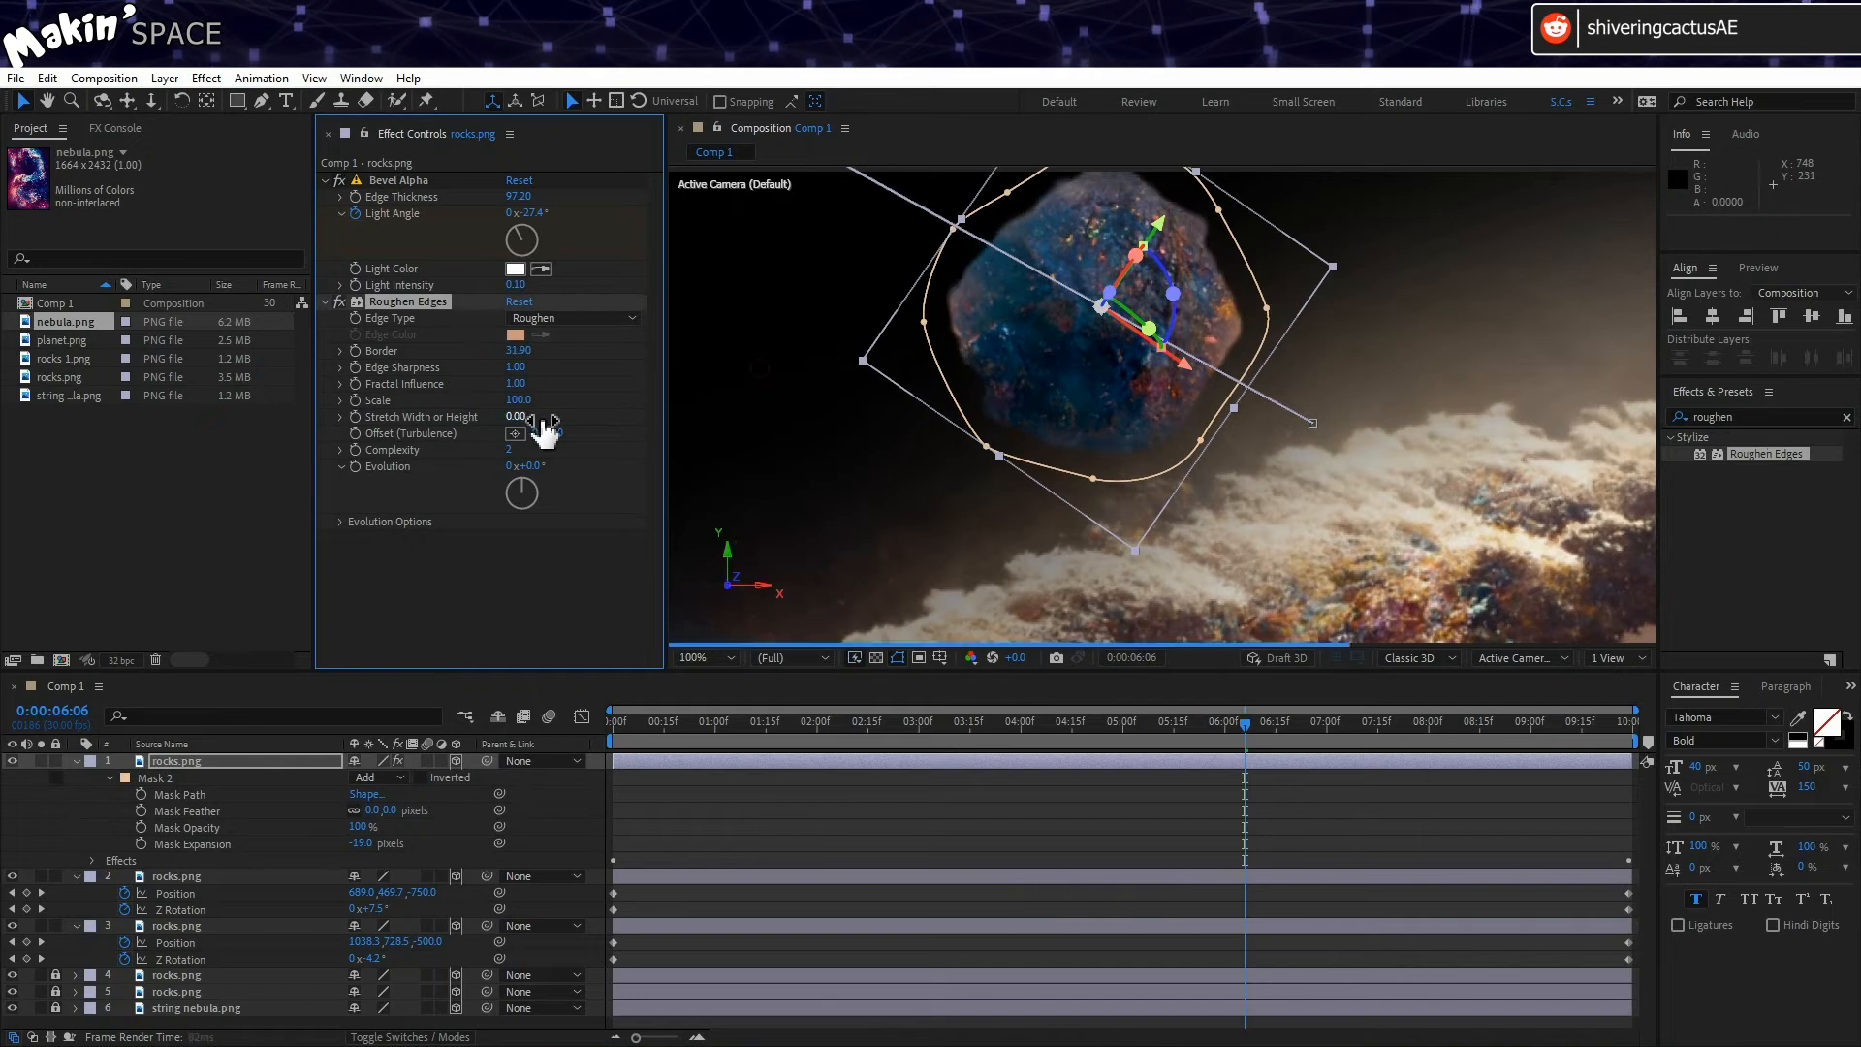
mouse_move(521, 401)
left_mouse_down()
mouse_move(436, 409)
mouse_move(499, 409)
left_mouse_up()
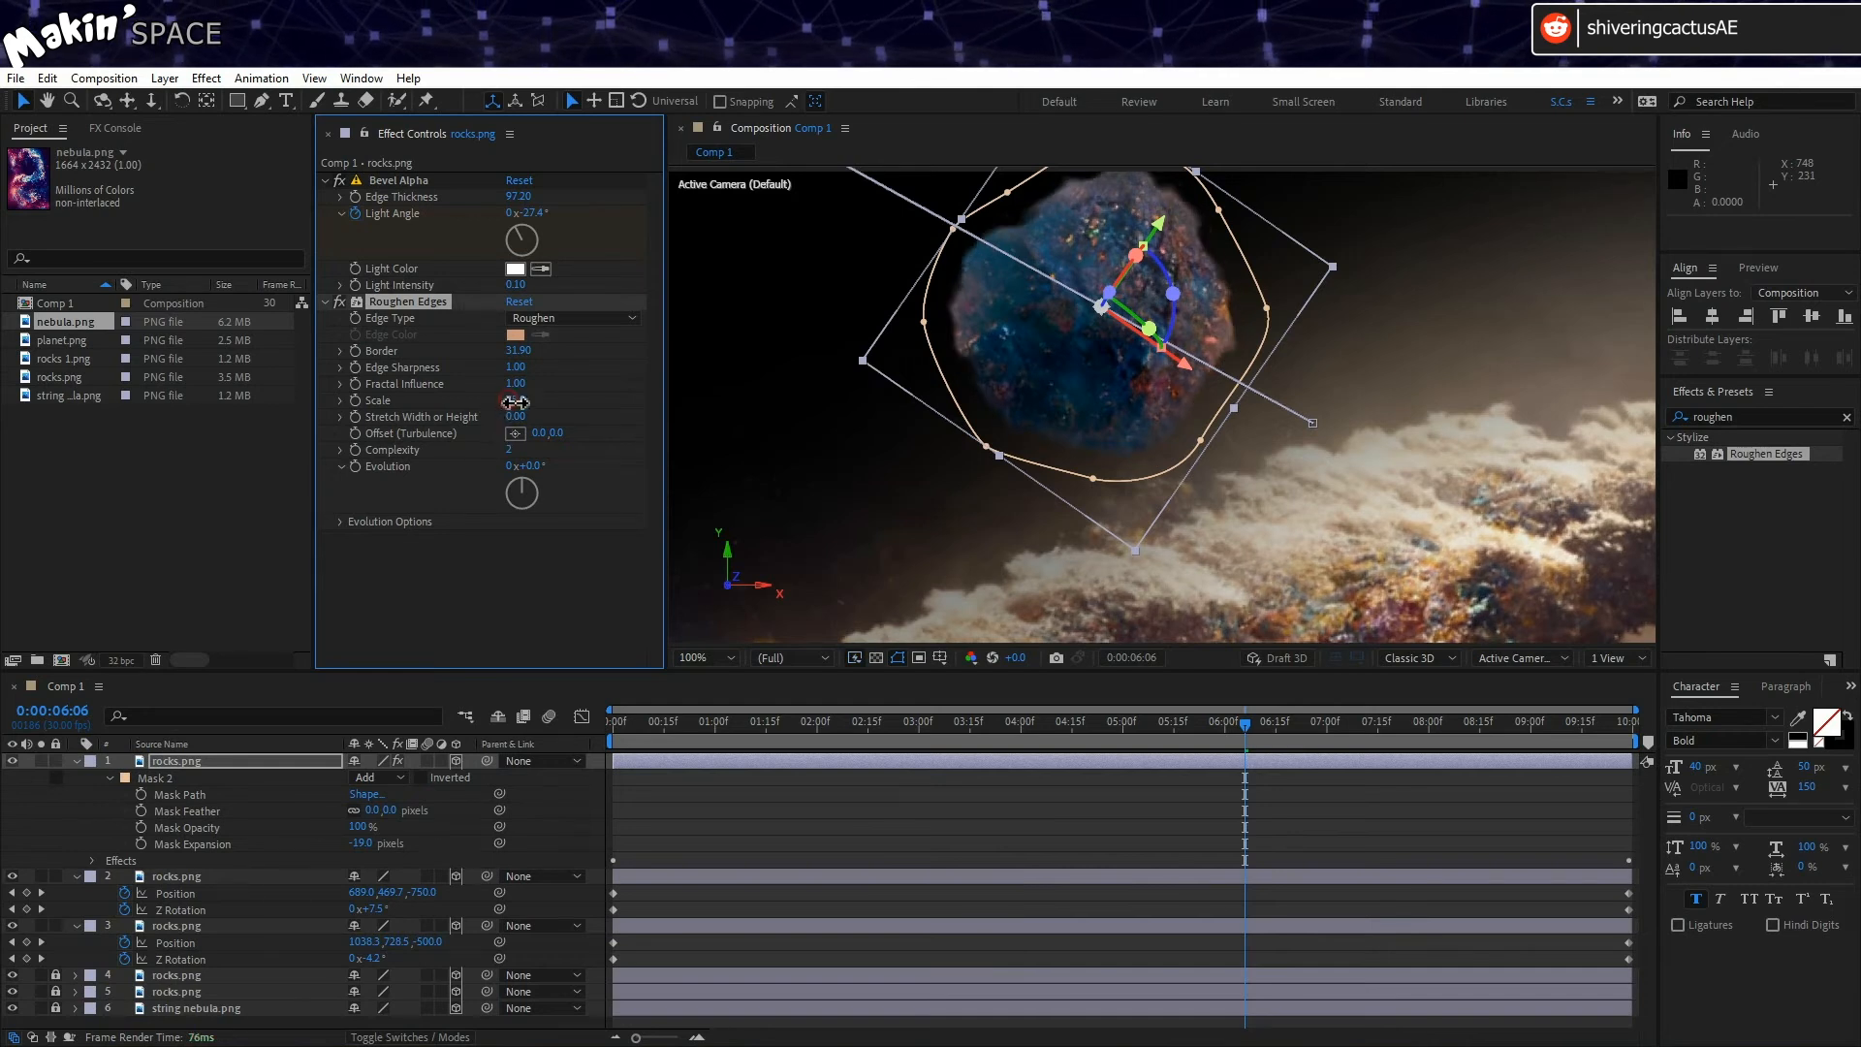
left_click(511, 400)
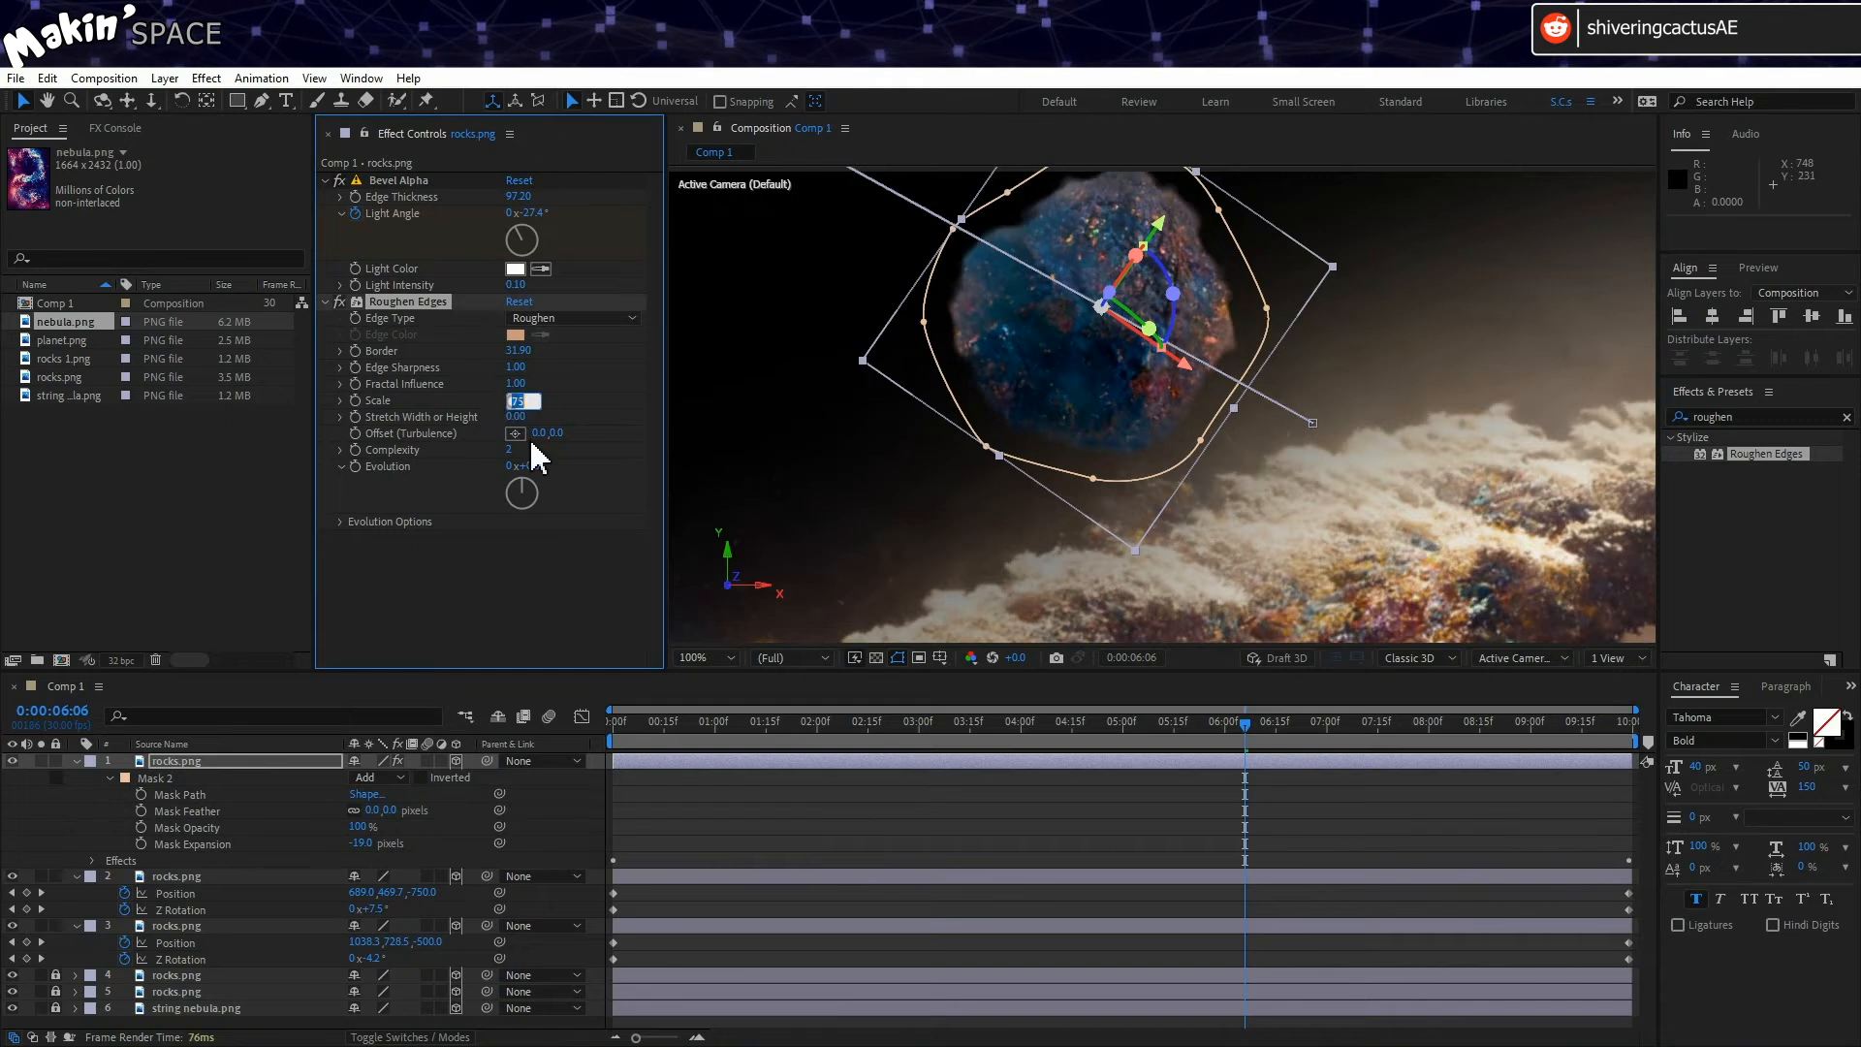
key("Return")
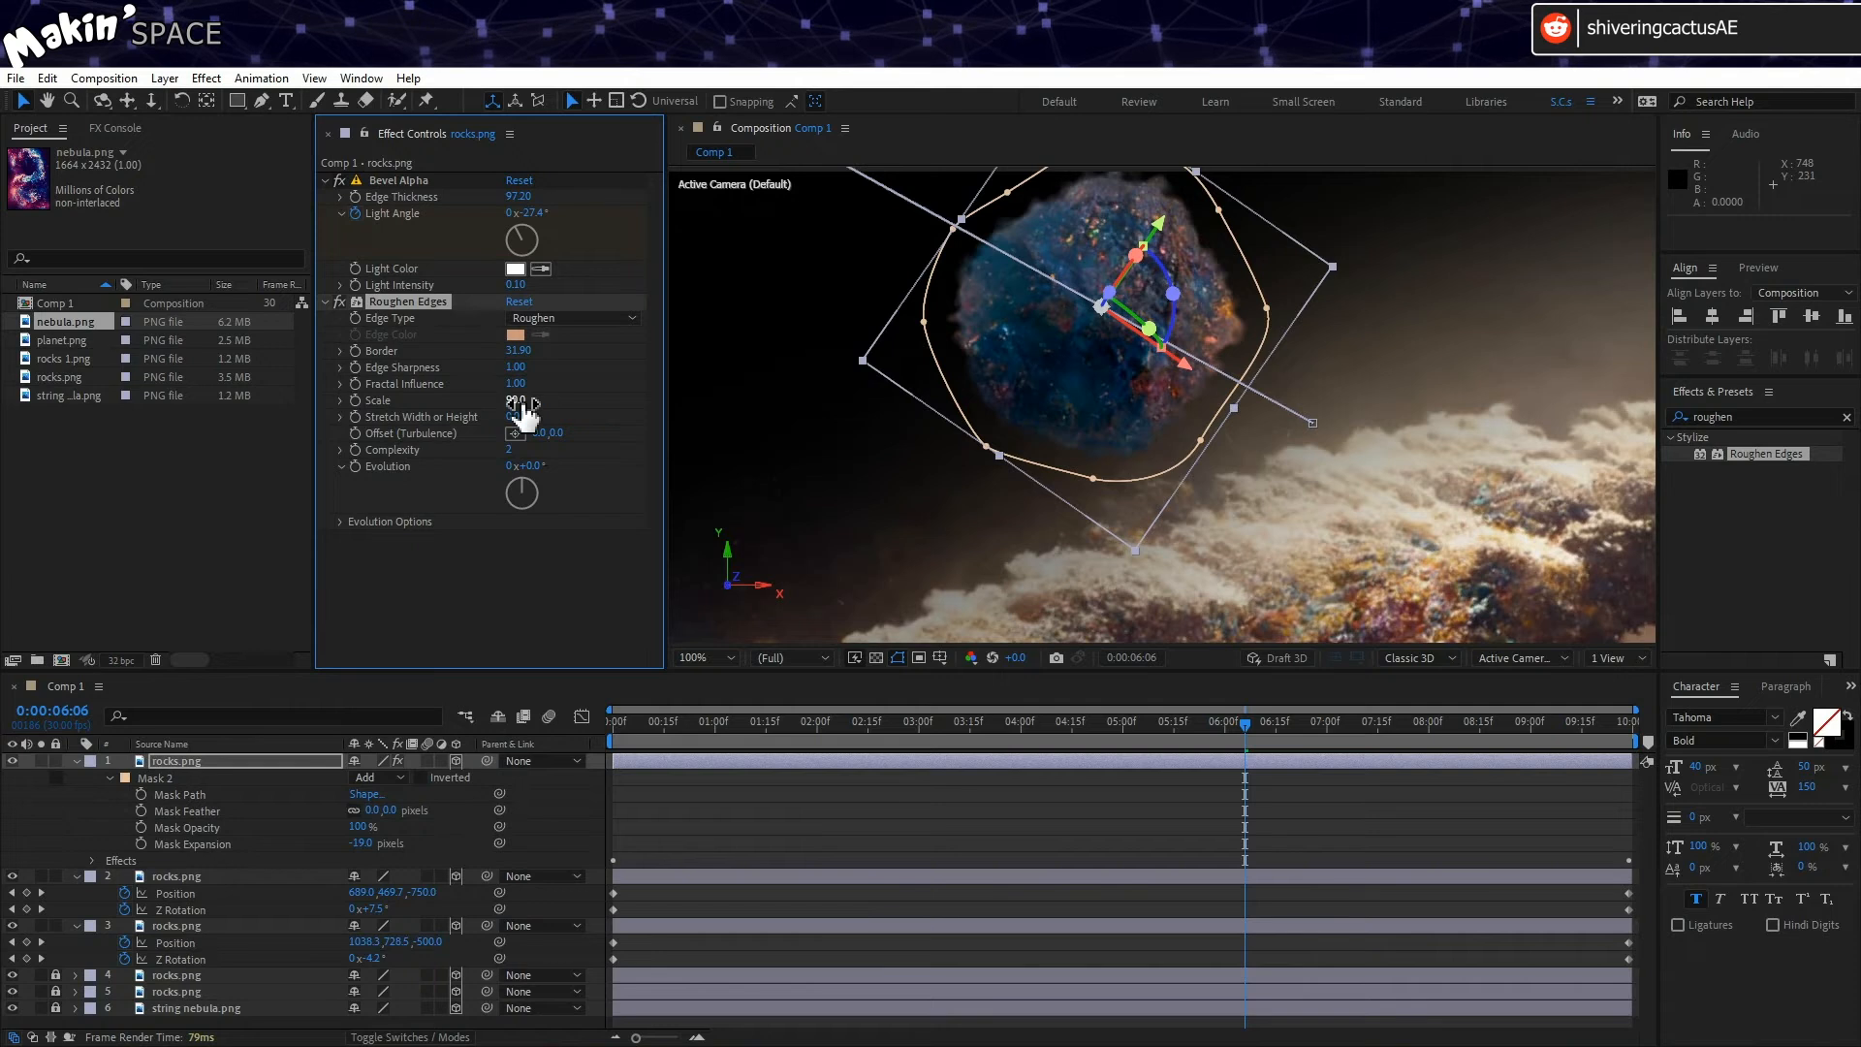
left_click_drag(523, 351, 764, 373)
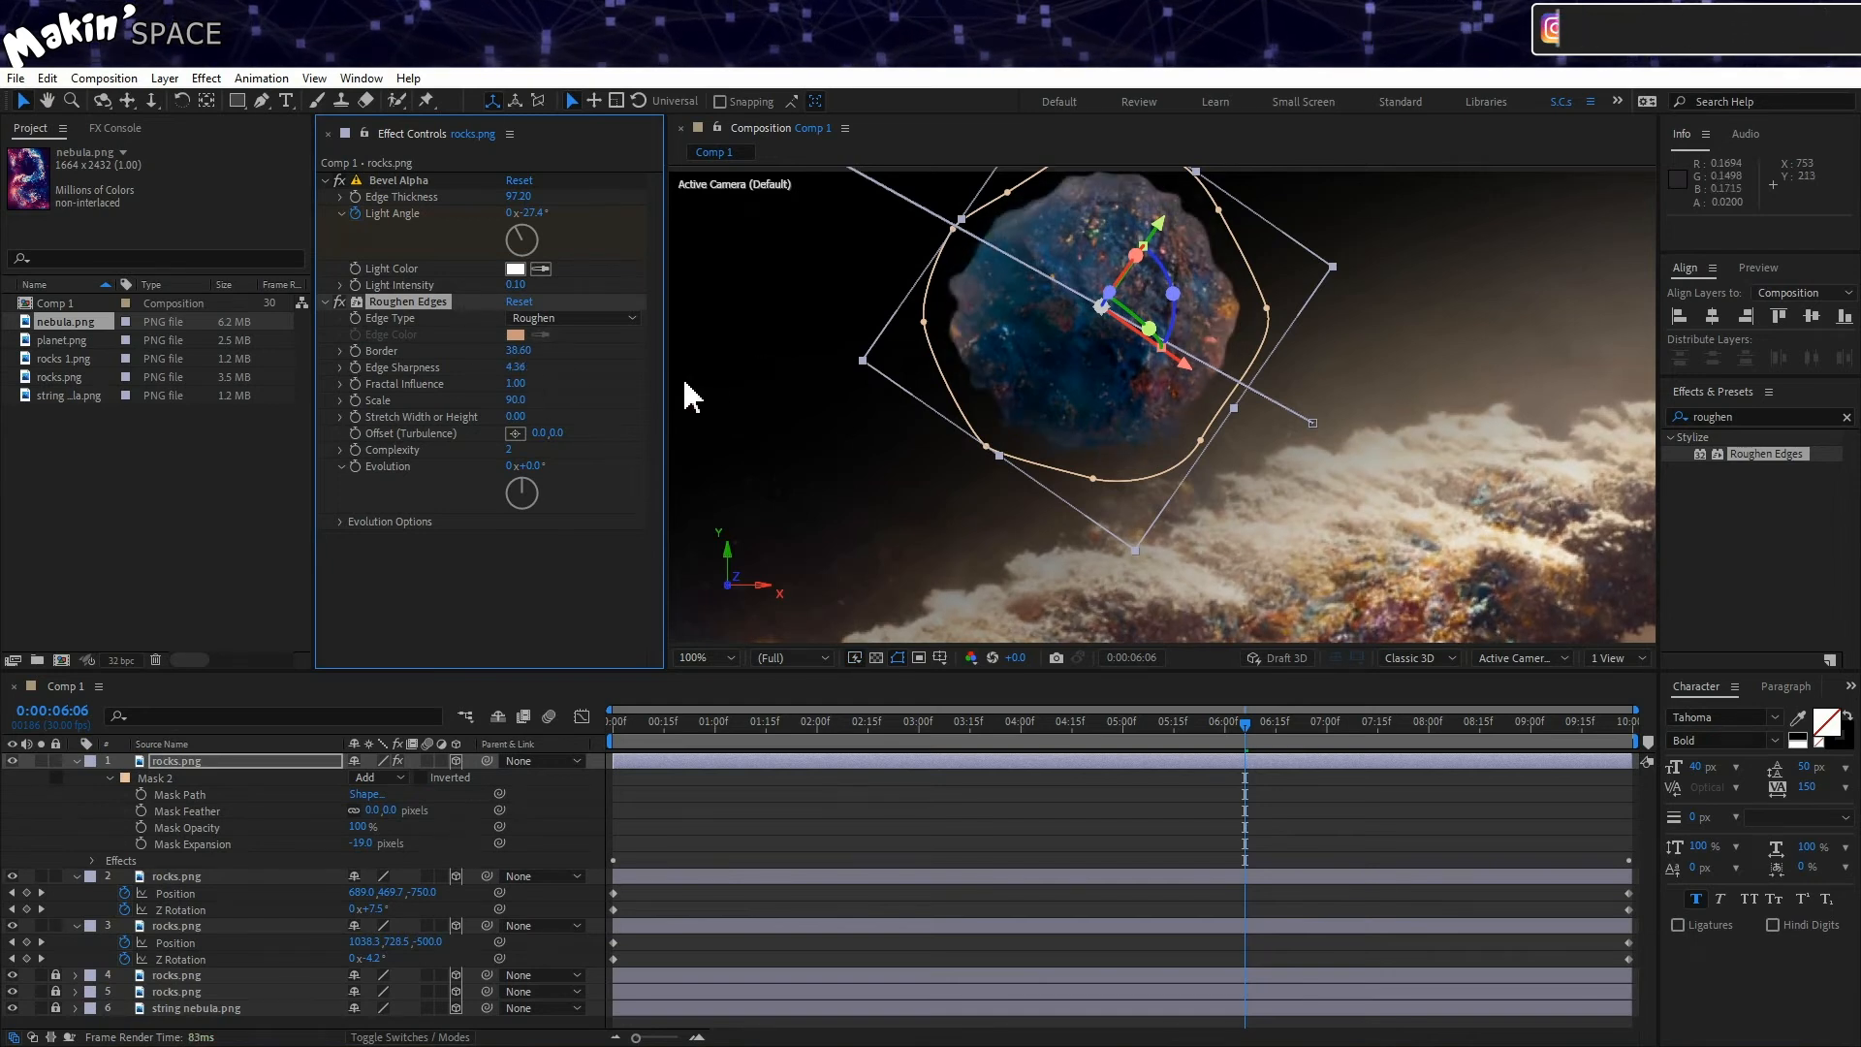
key("ctrl+z")
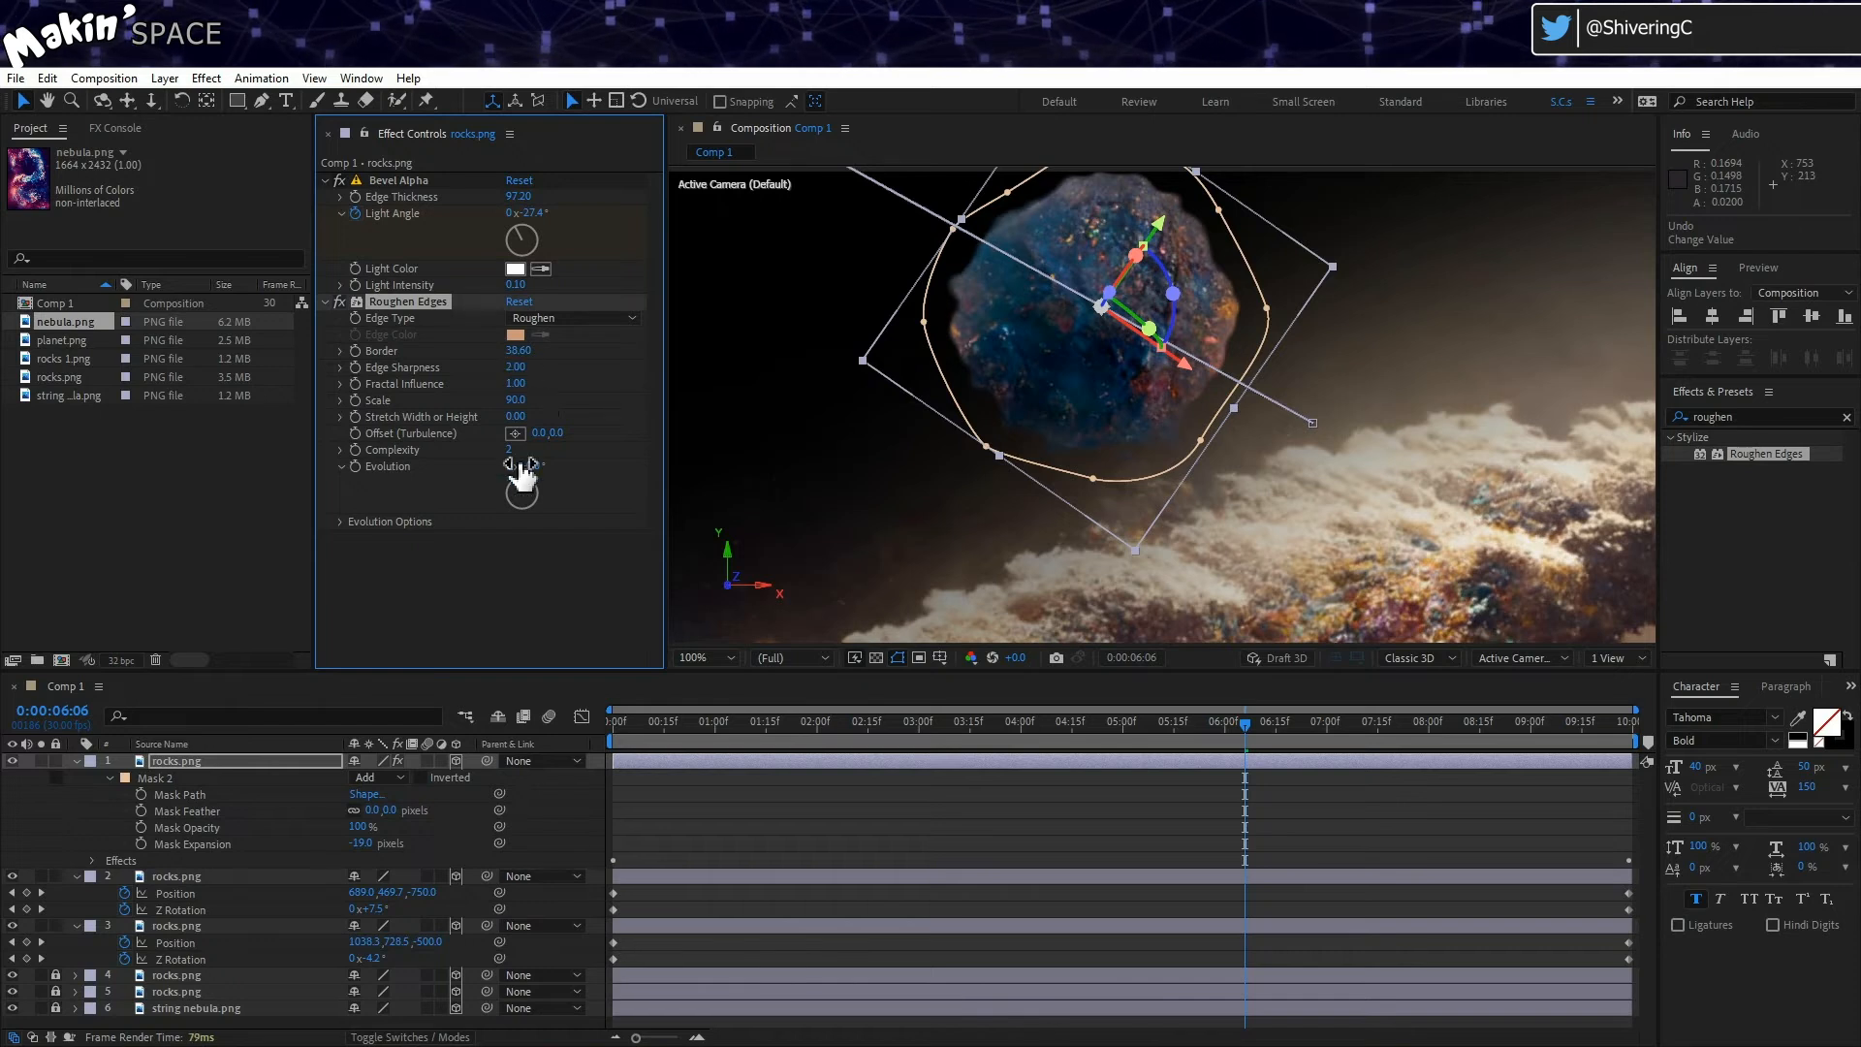
left_click_drag(1752, 455, 543, 630)
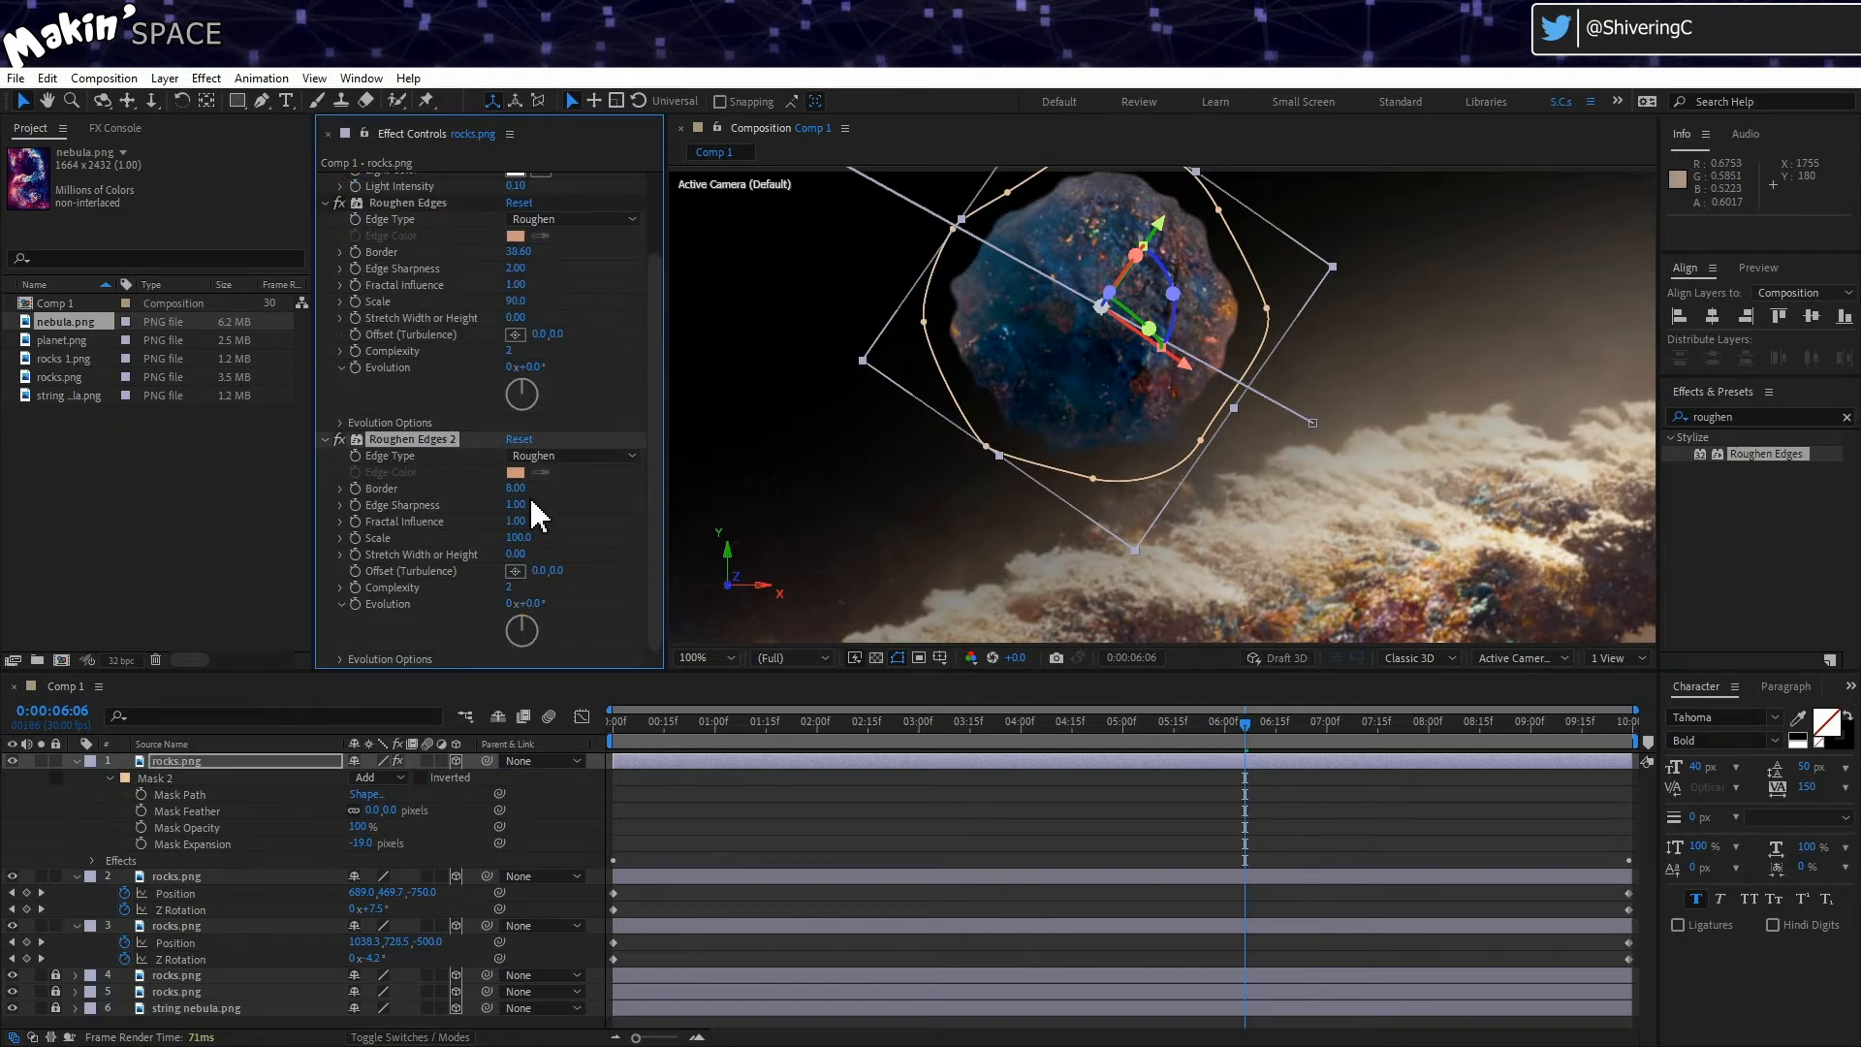
key("Delete")
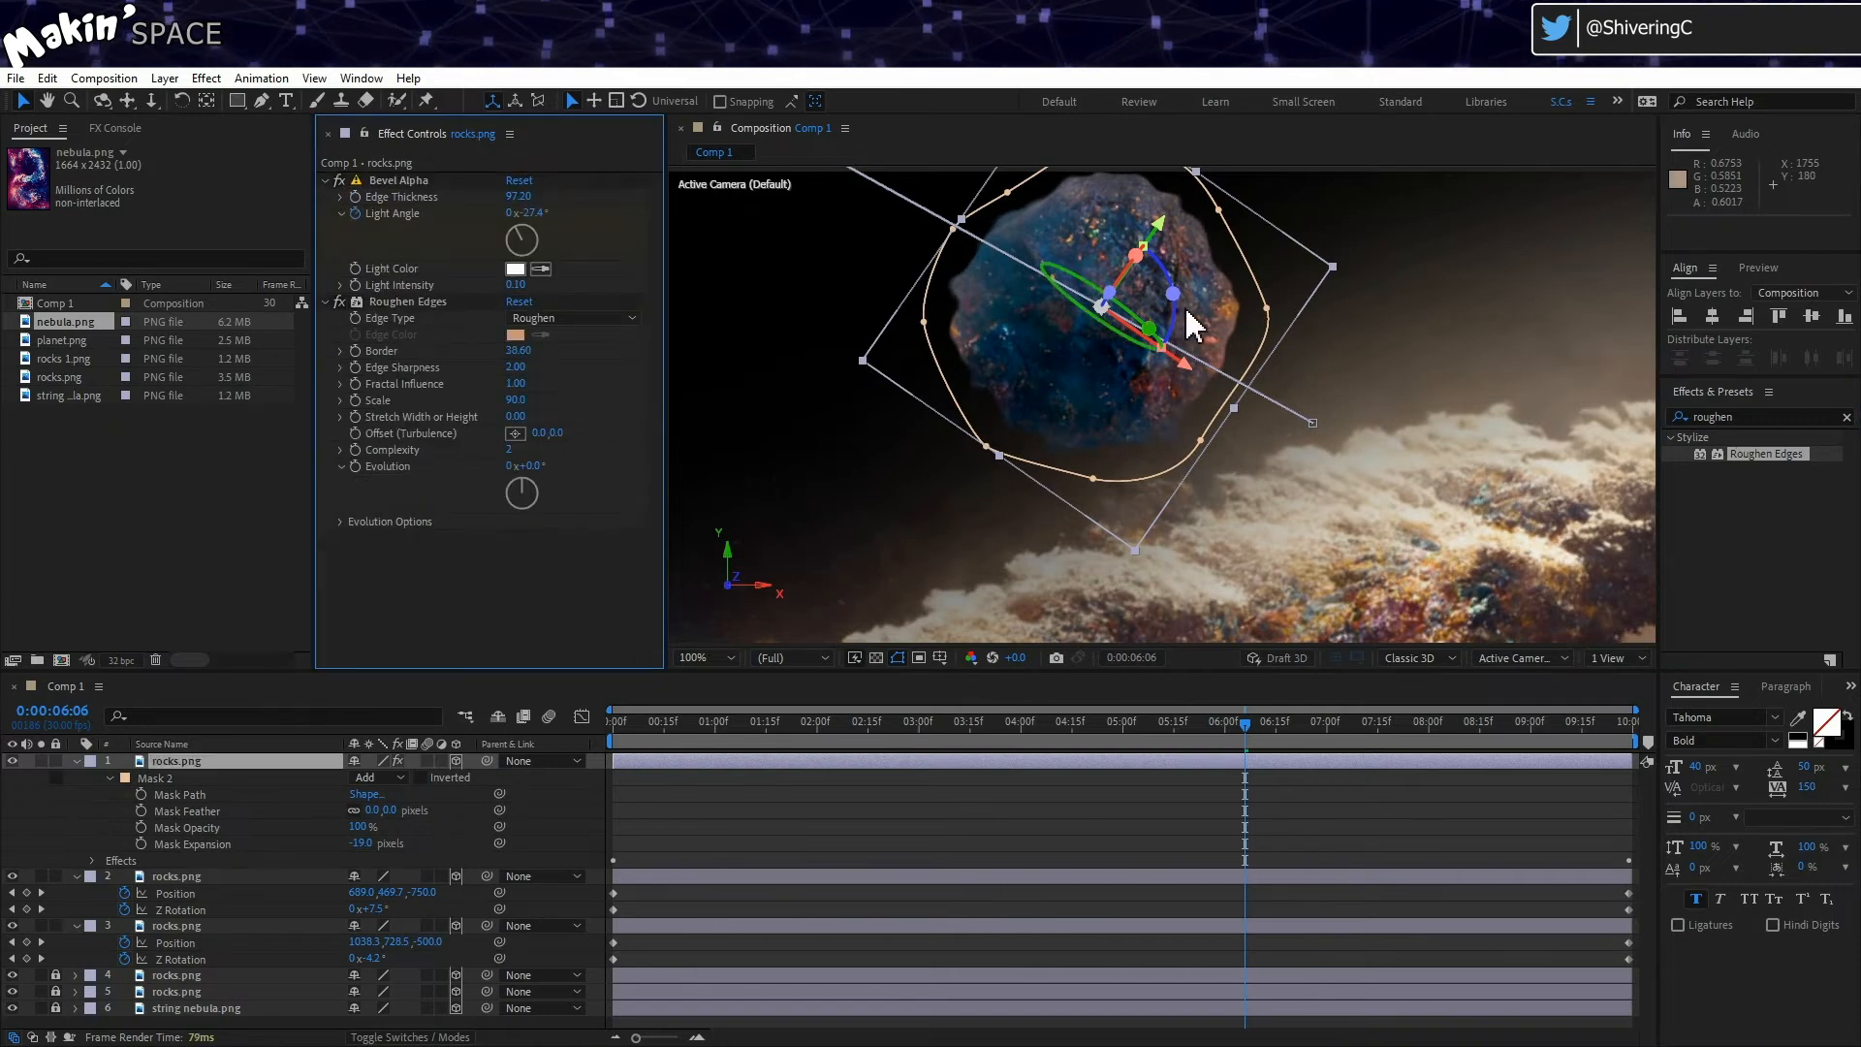
Step: Add a second Bevel Alpha below Roughen Edges on the upper round rock, with Edge Thickness about 6.5
left_click(1744, 417)
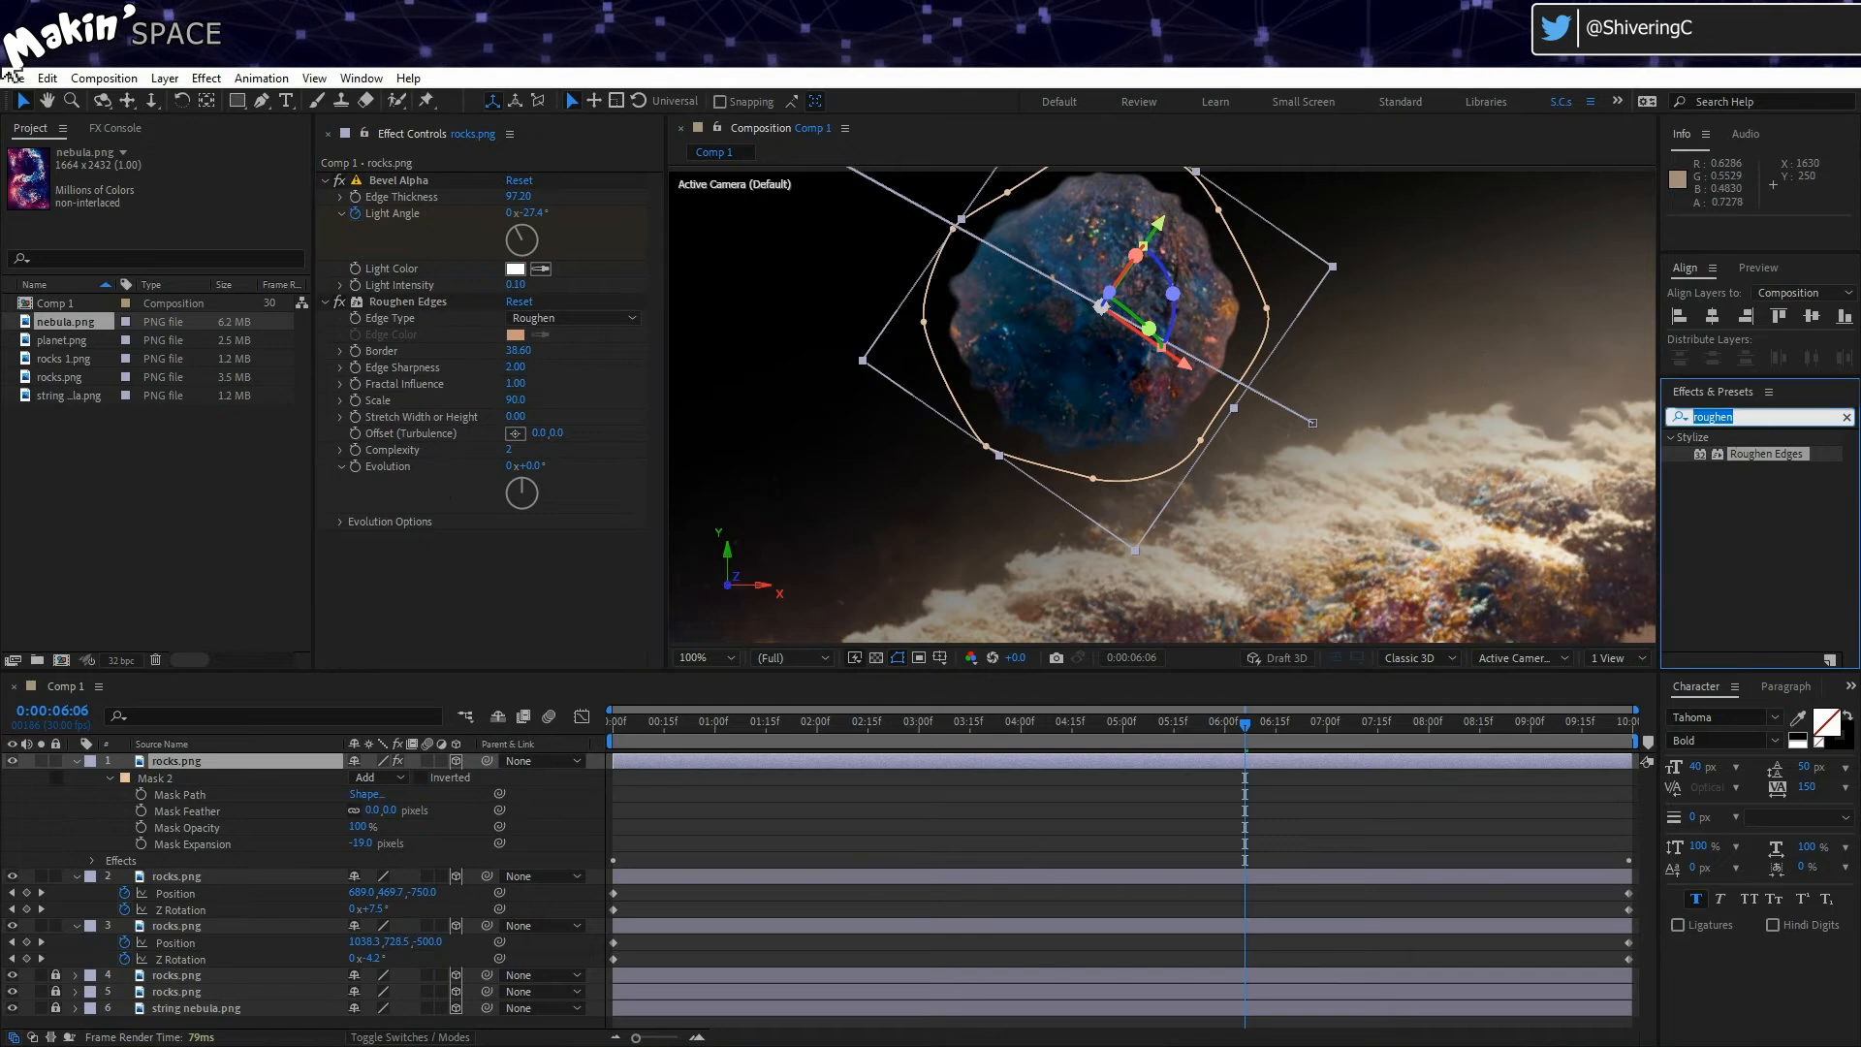
type("bevel")
left_click_drag(1741, 585, 478, 590)
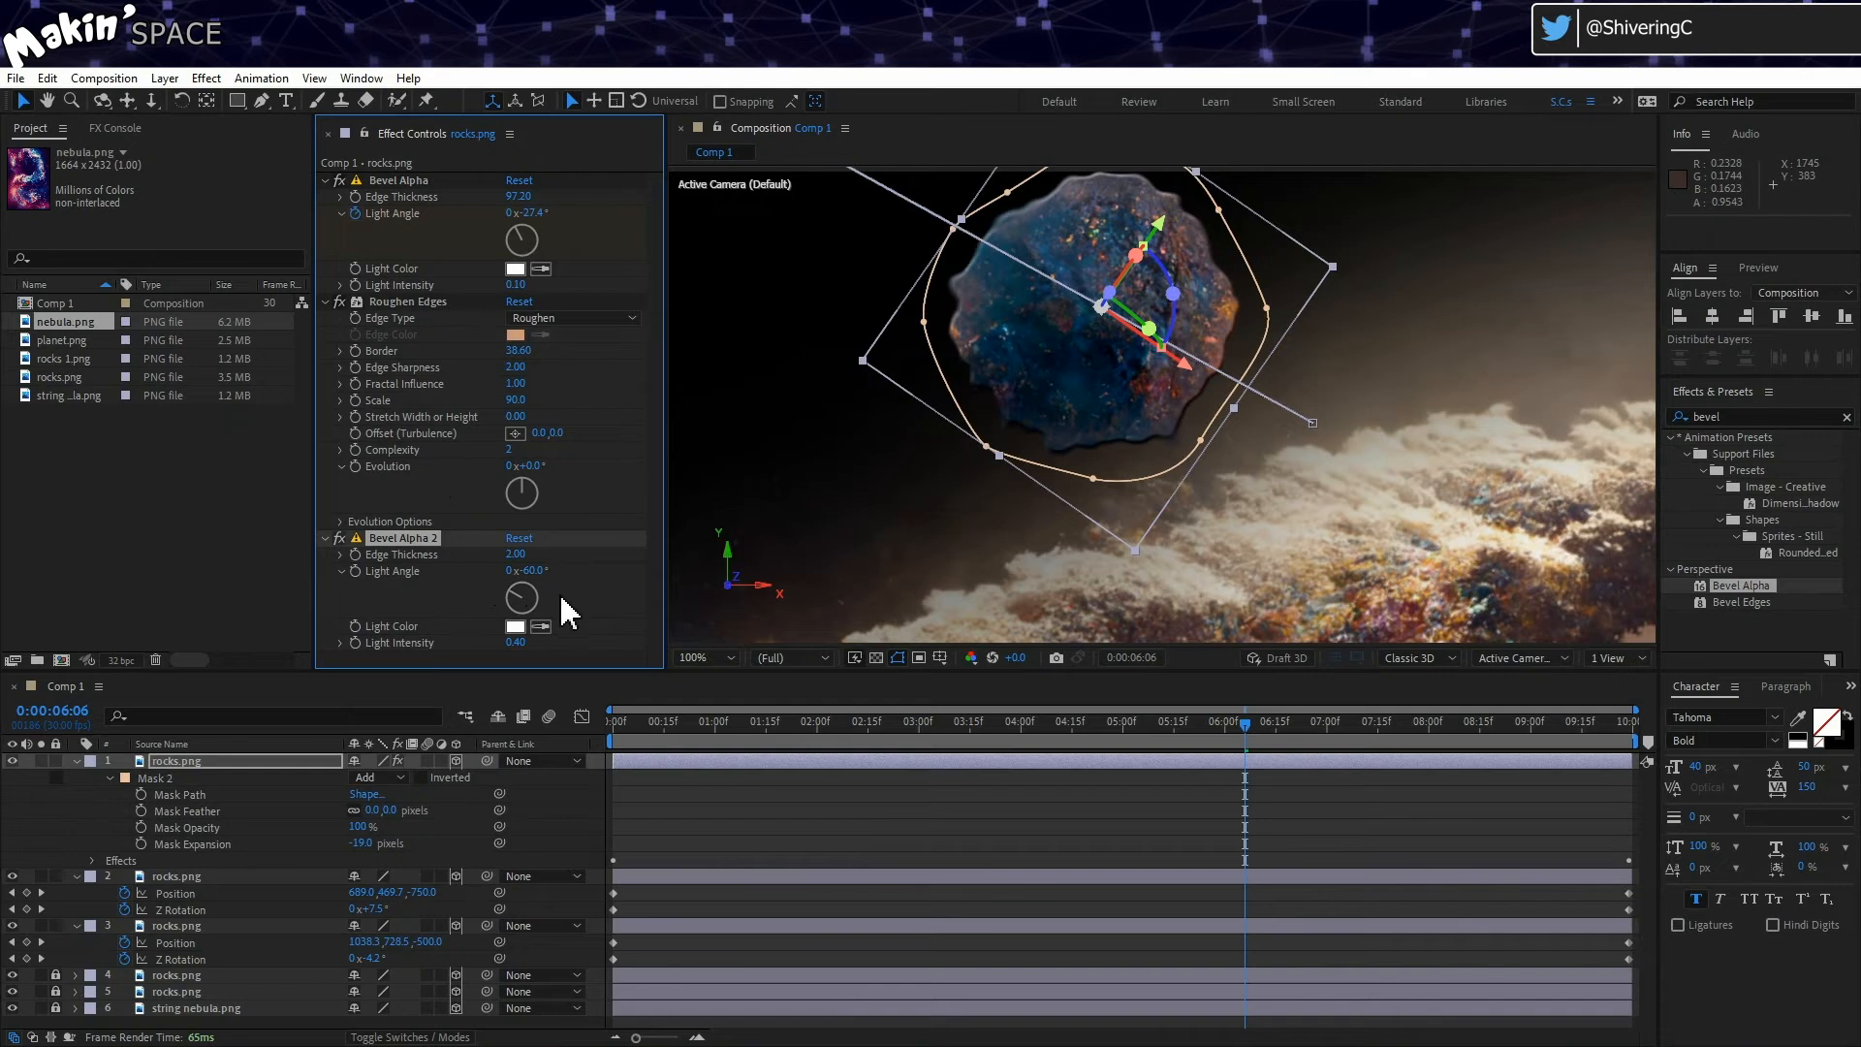
left_click_drag(529, 560, 571, 564)
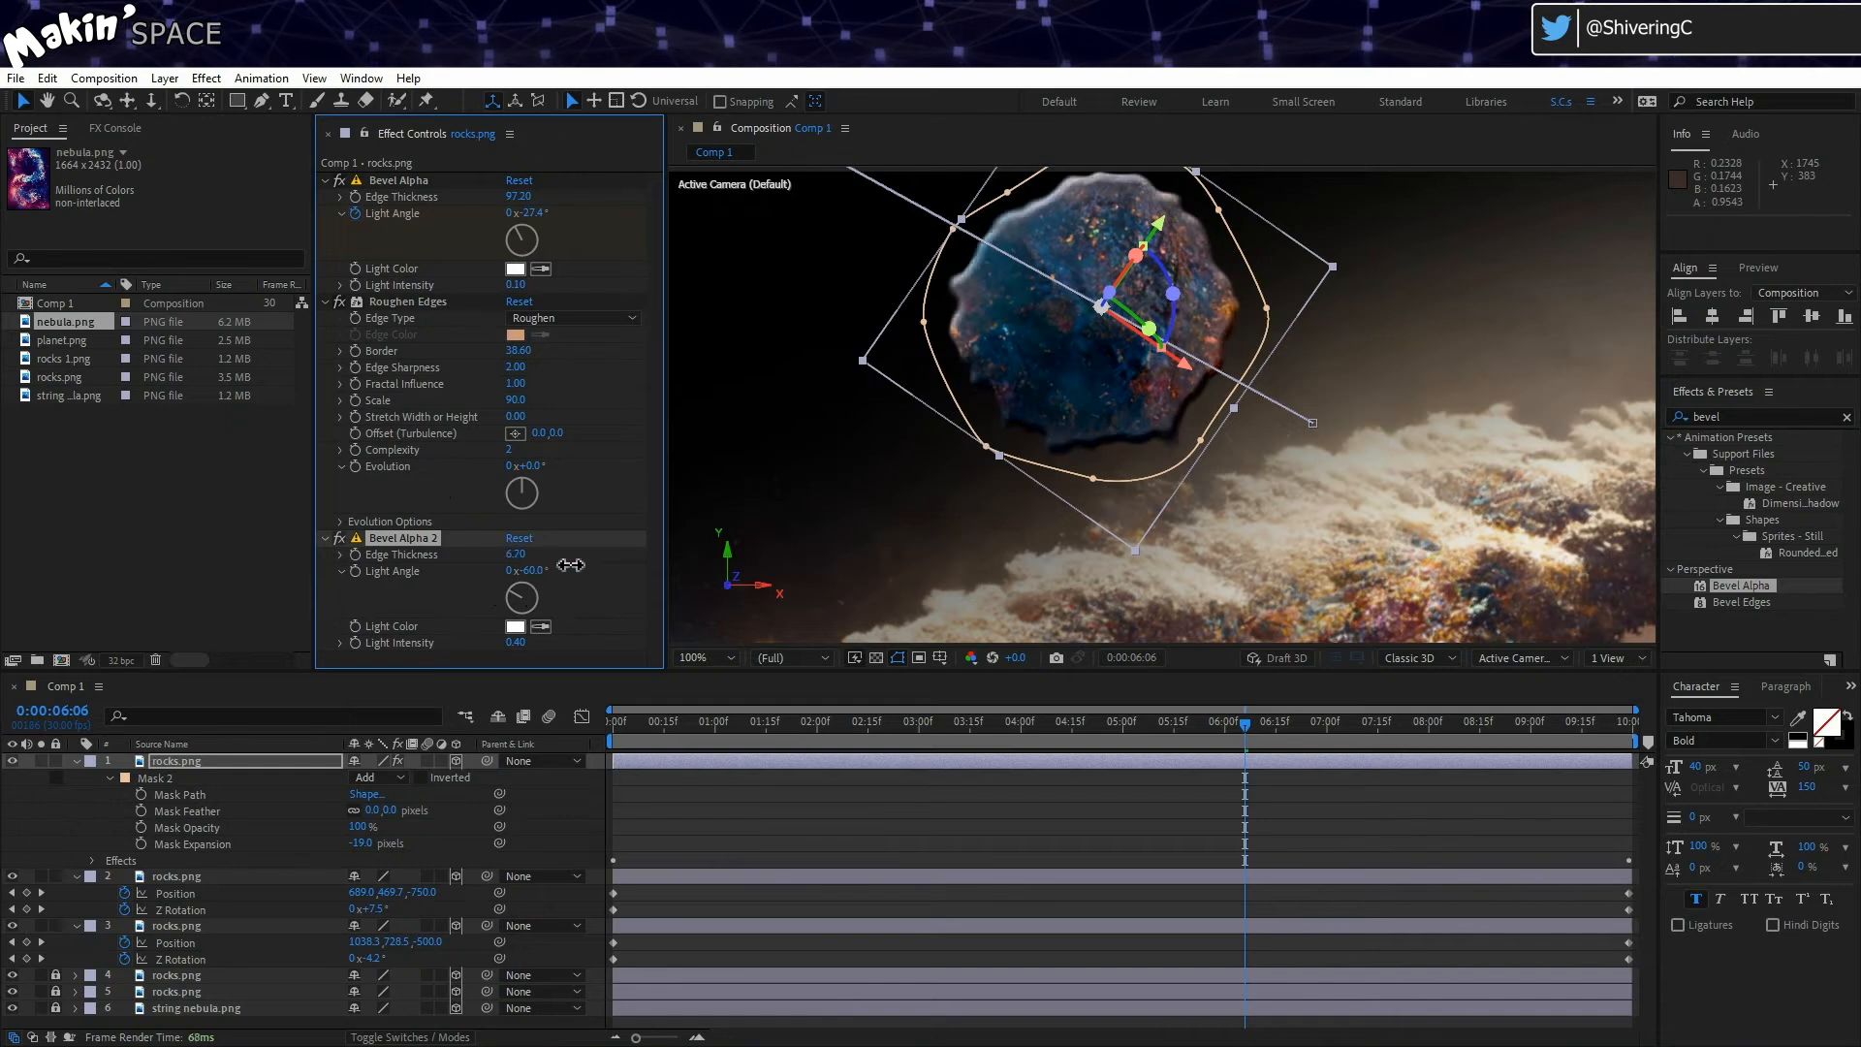
Step: Link the second Bevel Alpha's Light Angle to the first Bevel Alpha's Light Angle
double_click(404, 558)
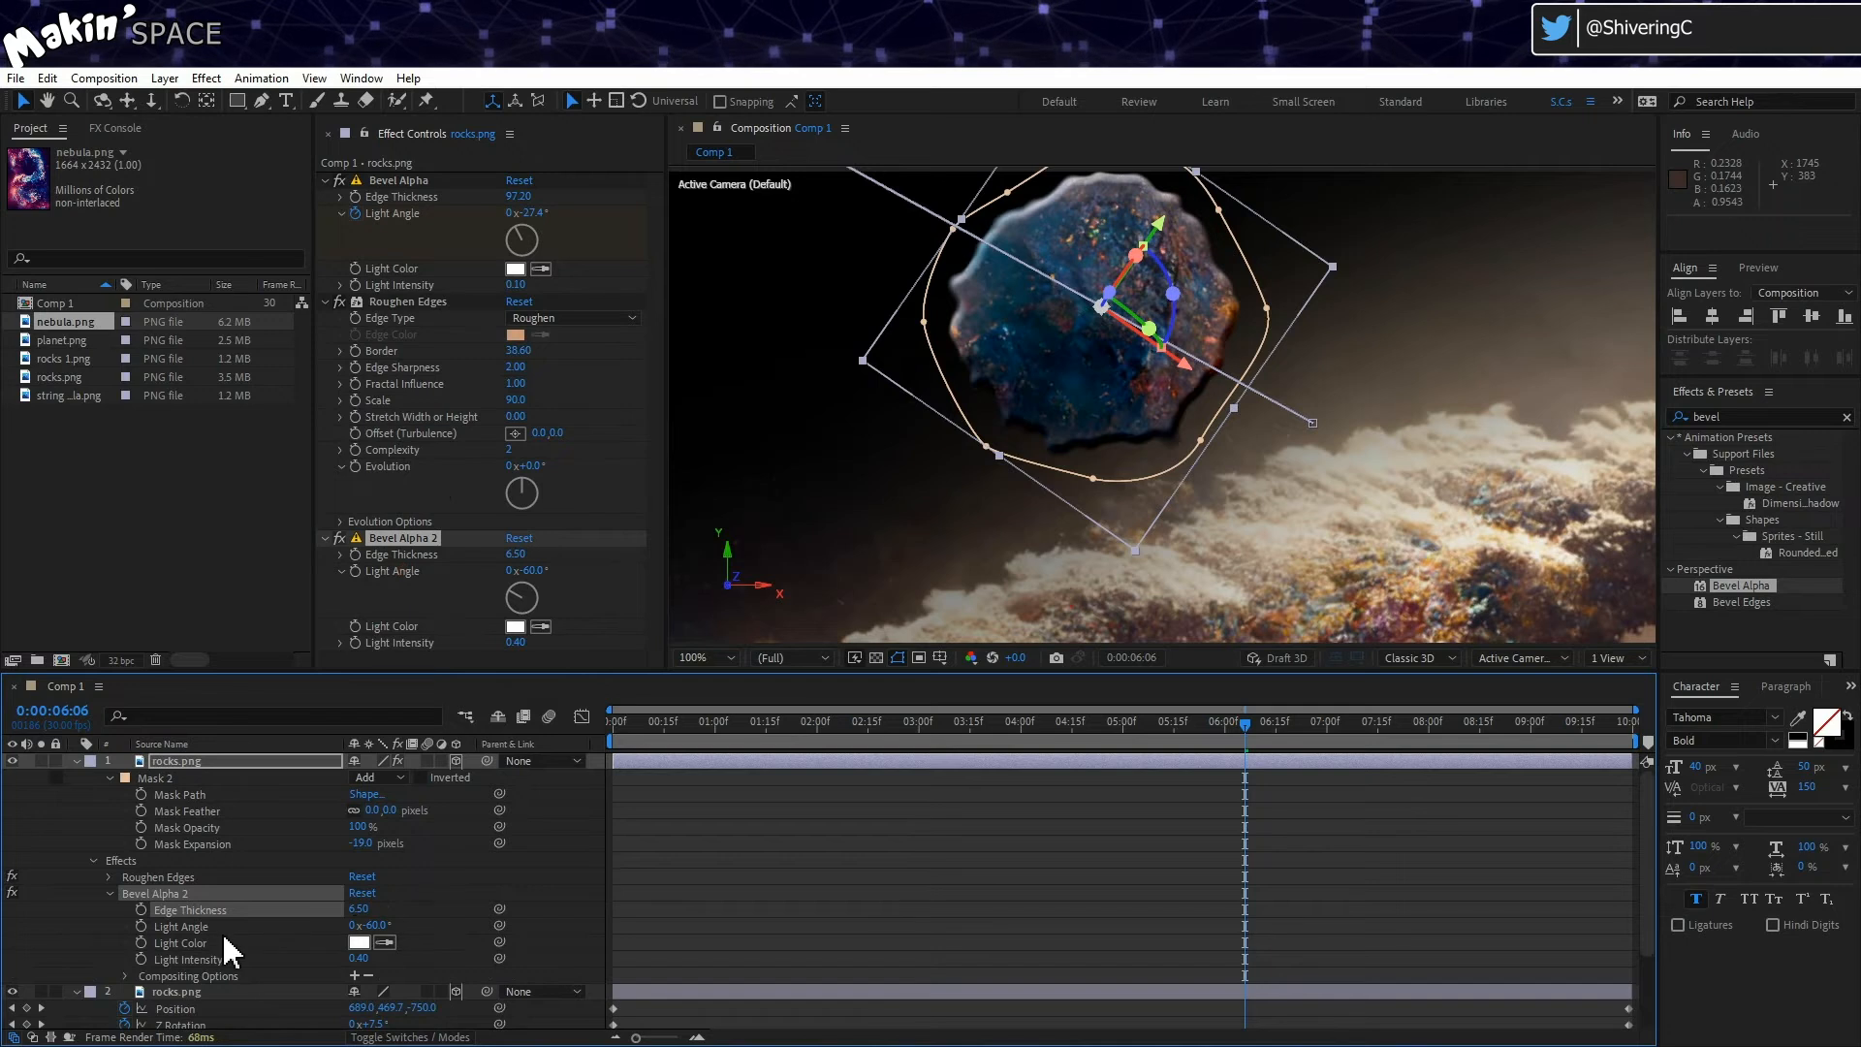
left_click_drag(499, 926, 390, 213)
left_click(57, 816)
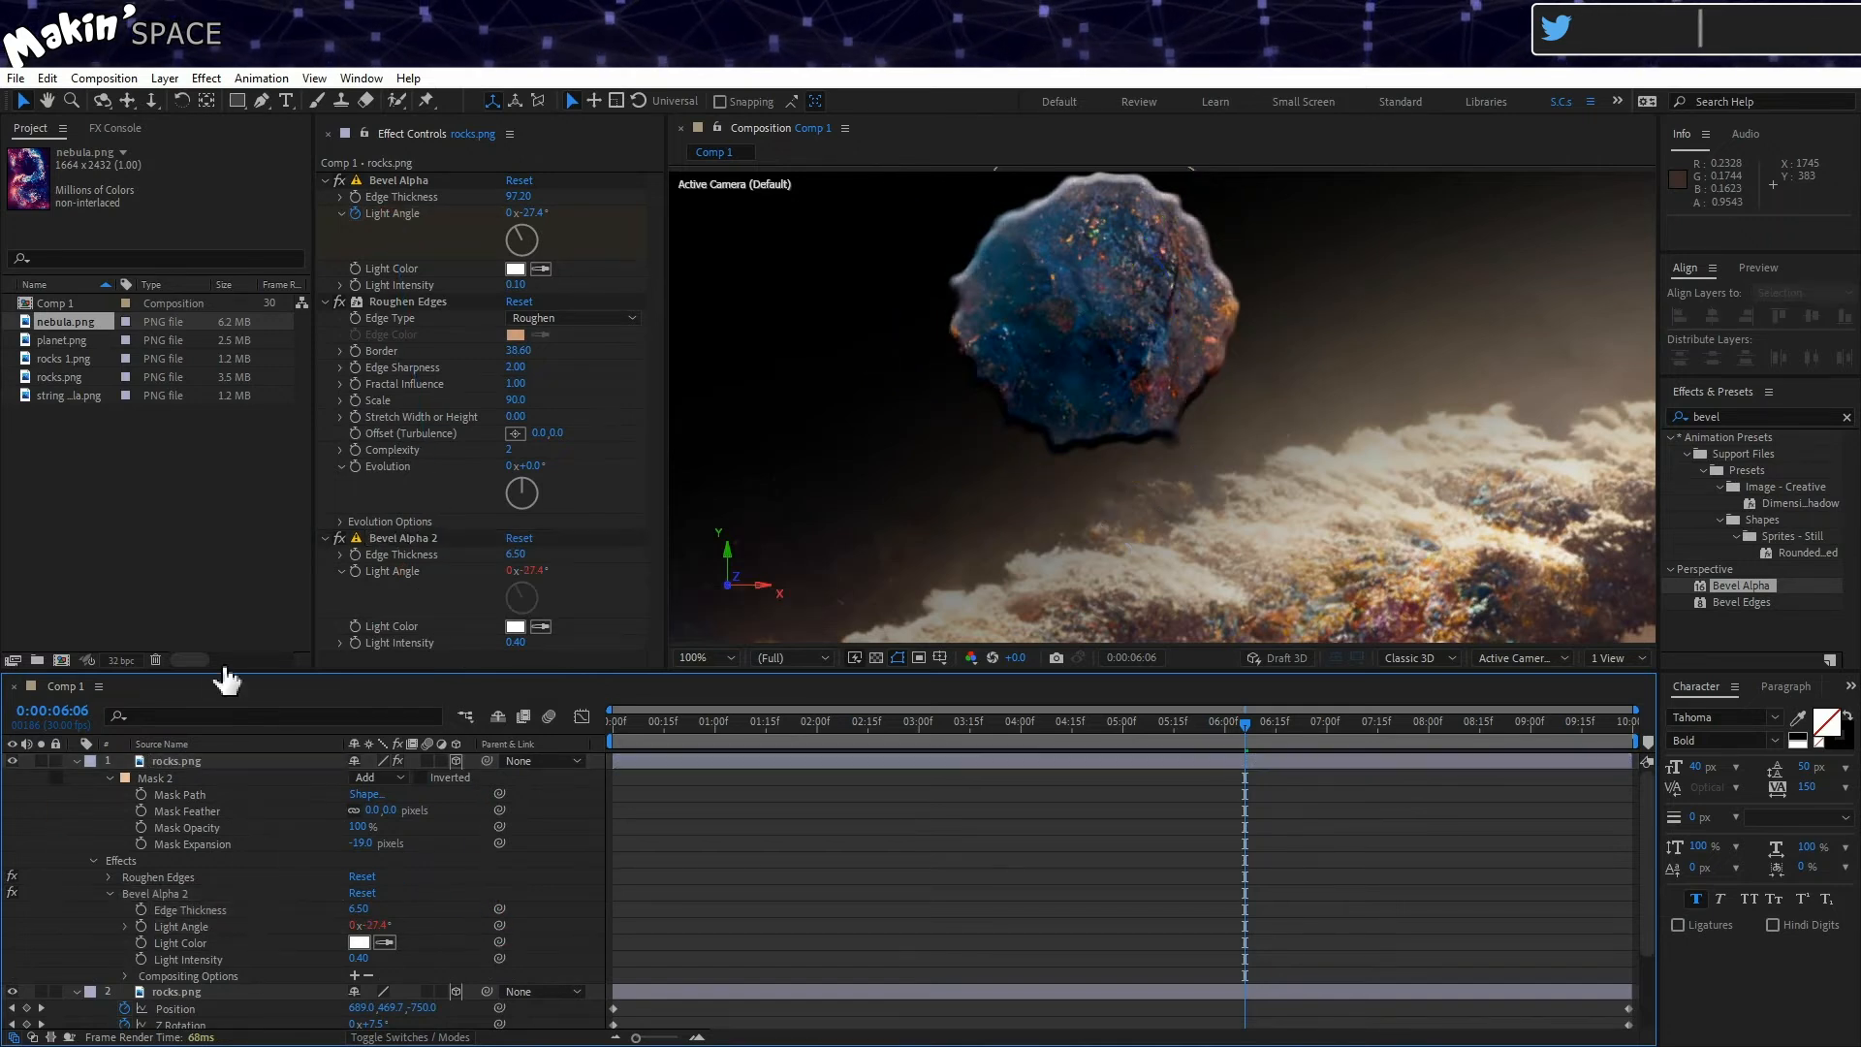
Step: Set the second Bevel Alpha's Light Intensity to 0.1 and Edge Thickness to 3.8
left_click(516, 643)
type("0.1")
key("Return")
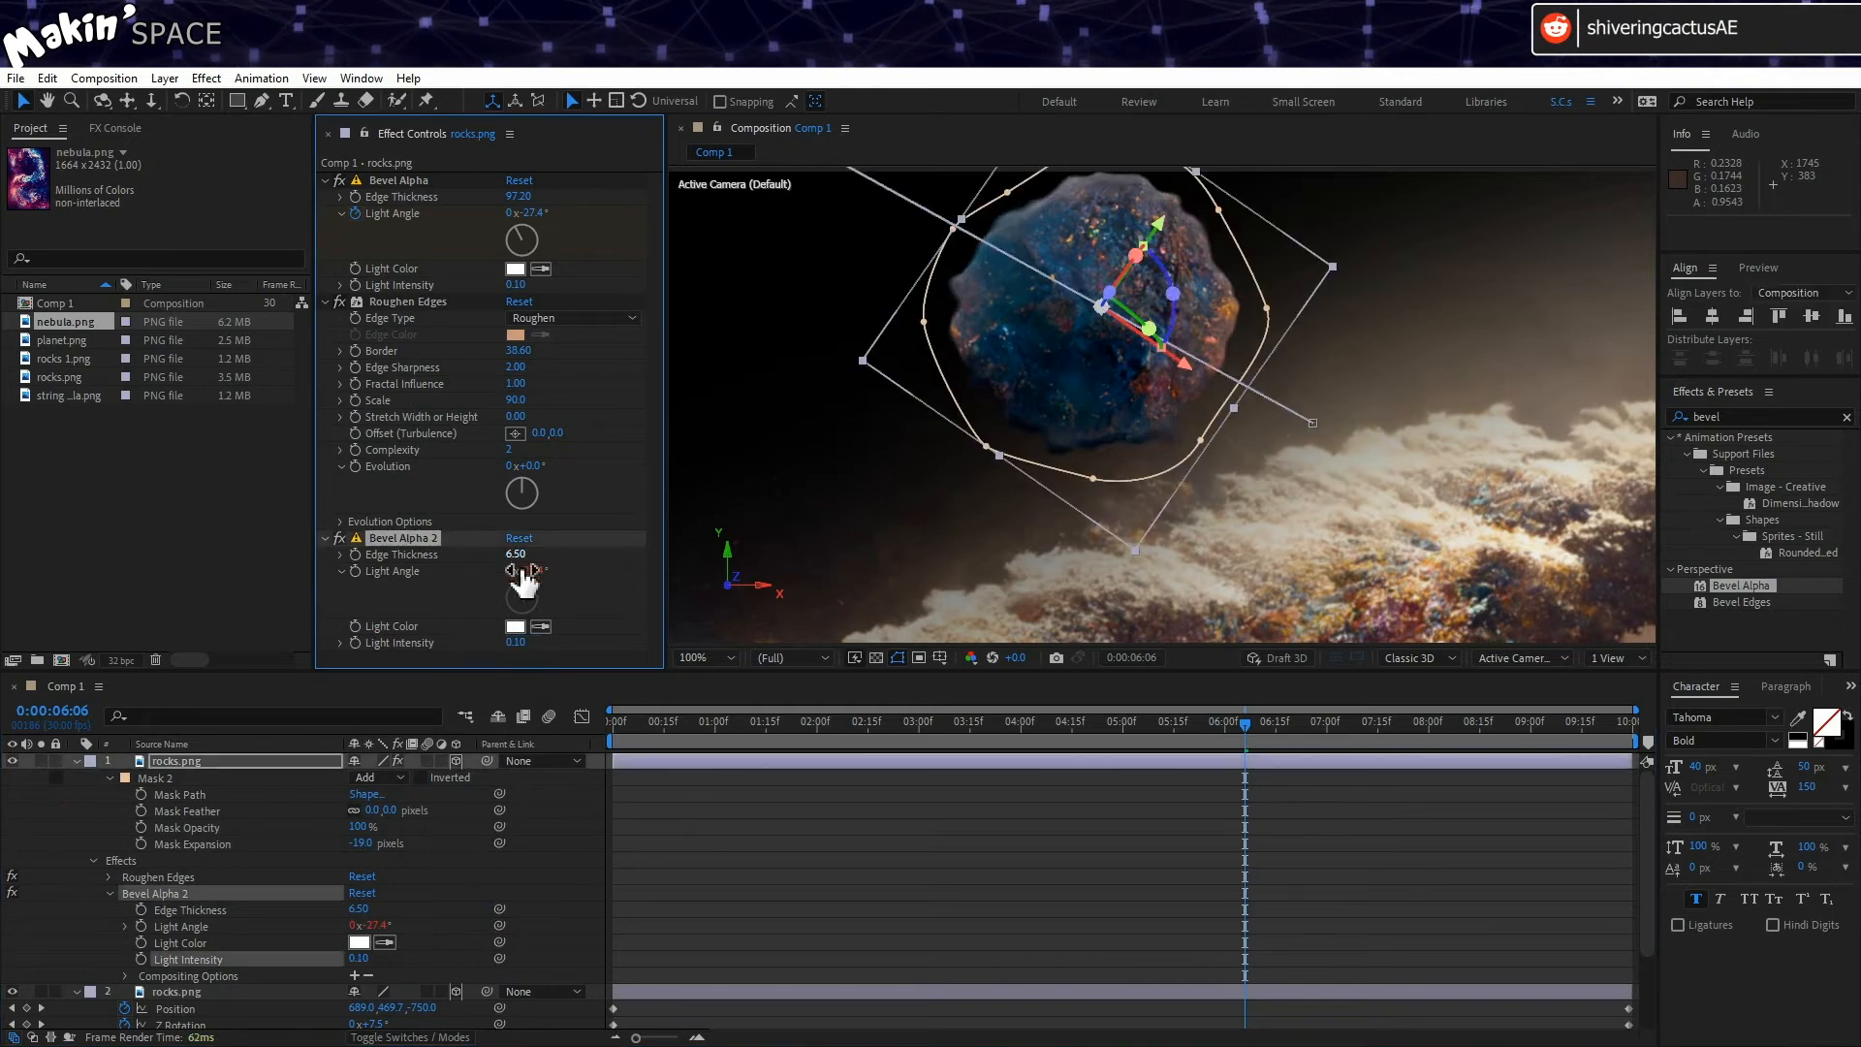
mouse_move(516, 553)
left_mouse_down()
mouse_move(746, 556)
mouse_move(518, 568)
left_mouse_up()
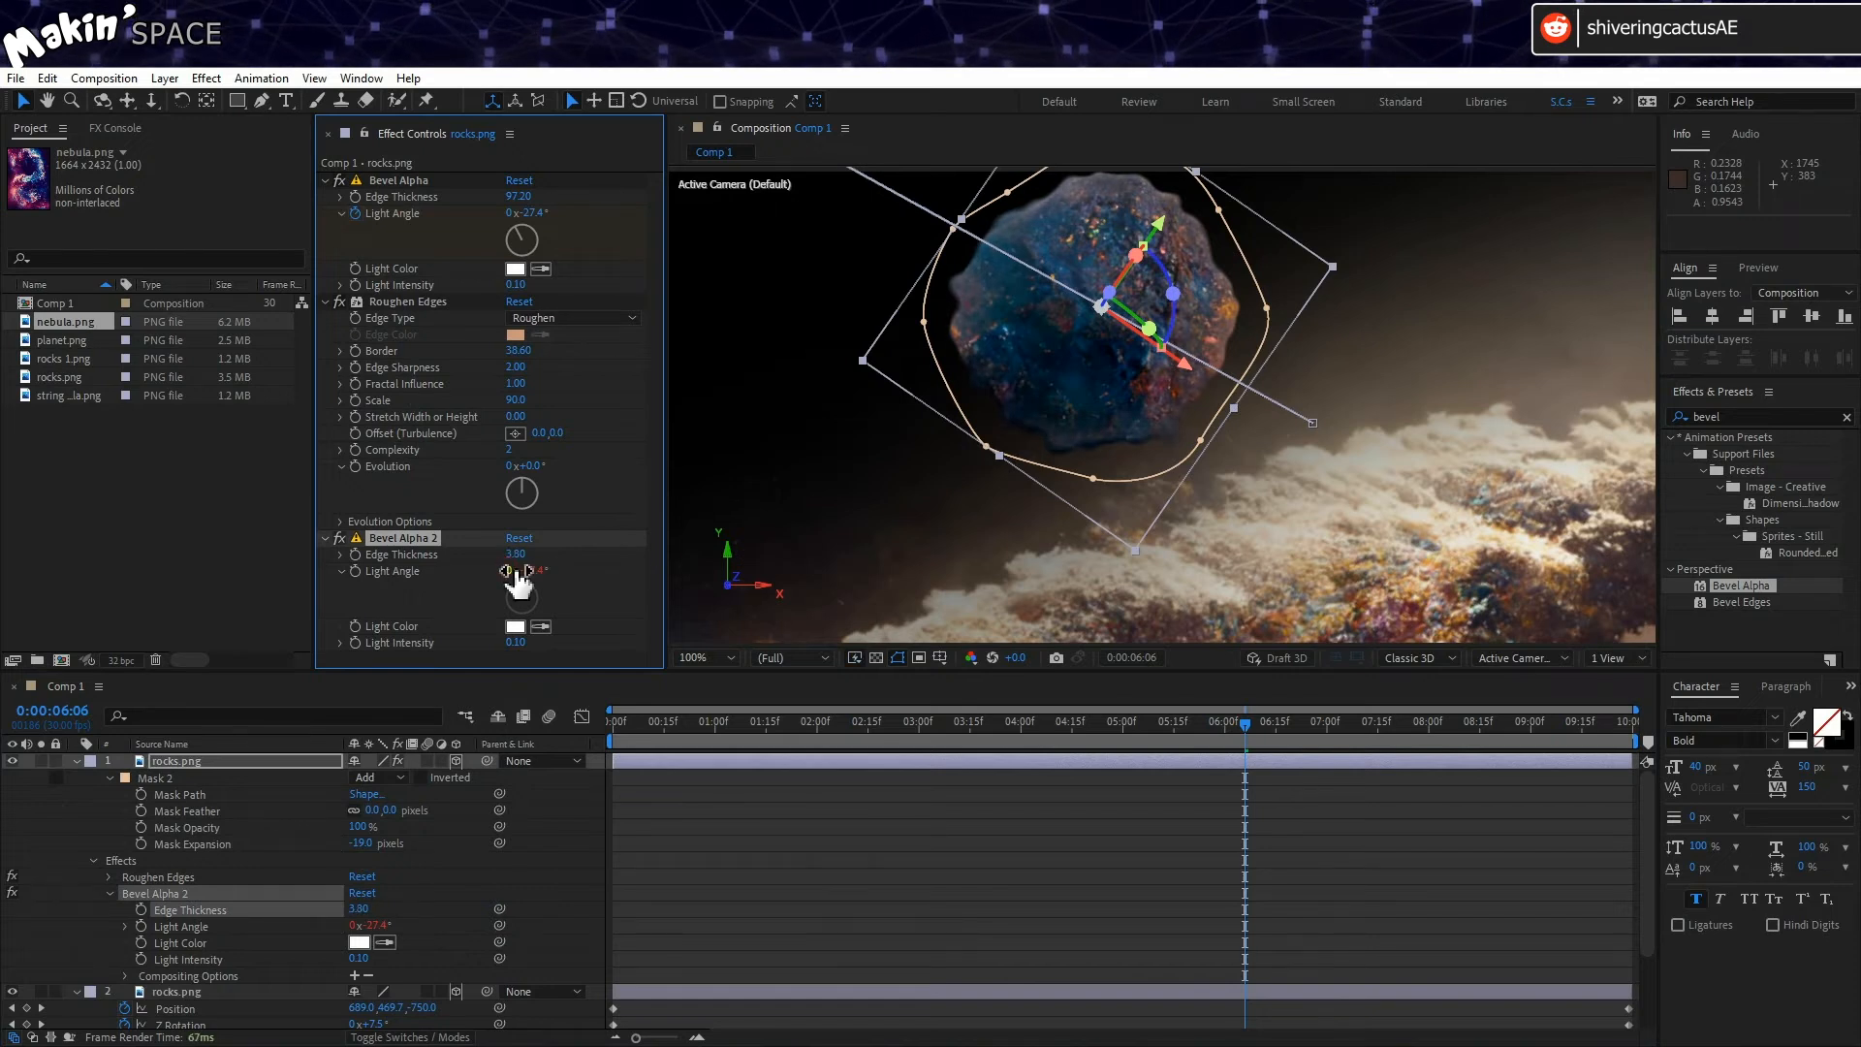
left_click(338, 538)
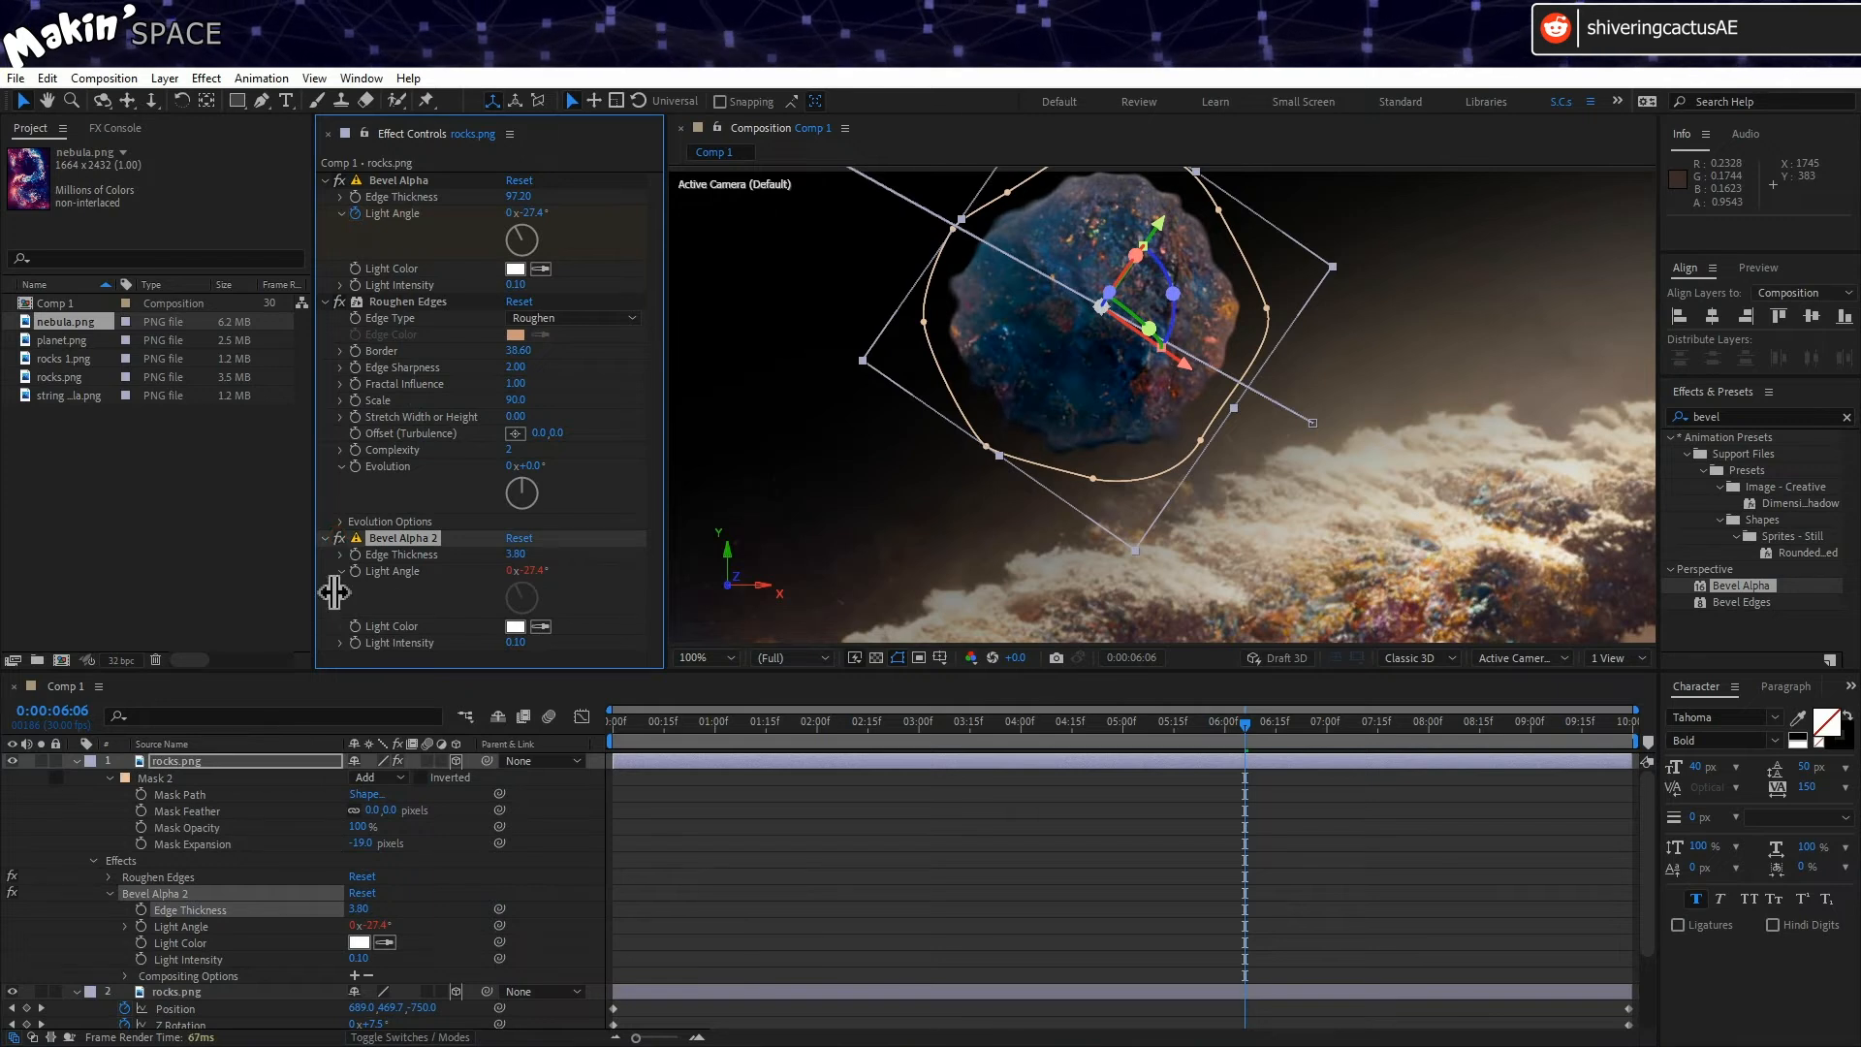
Step: Fit the whole composition in the viewer and preview the animation from the start to check the rock edges
left_click(76, 761)
left_click(703, 657)
left_click(722, 766)
left_click(349, 990)
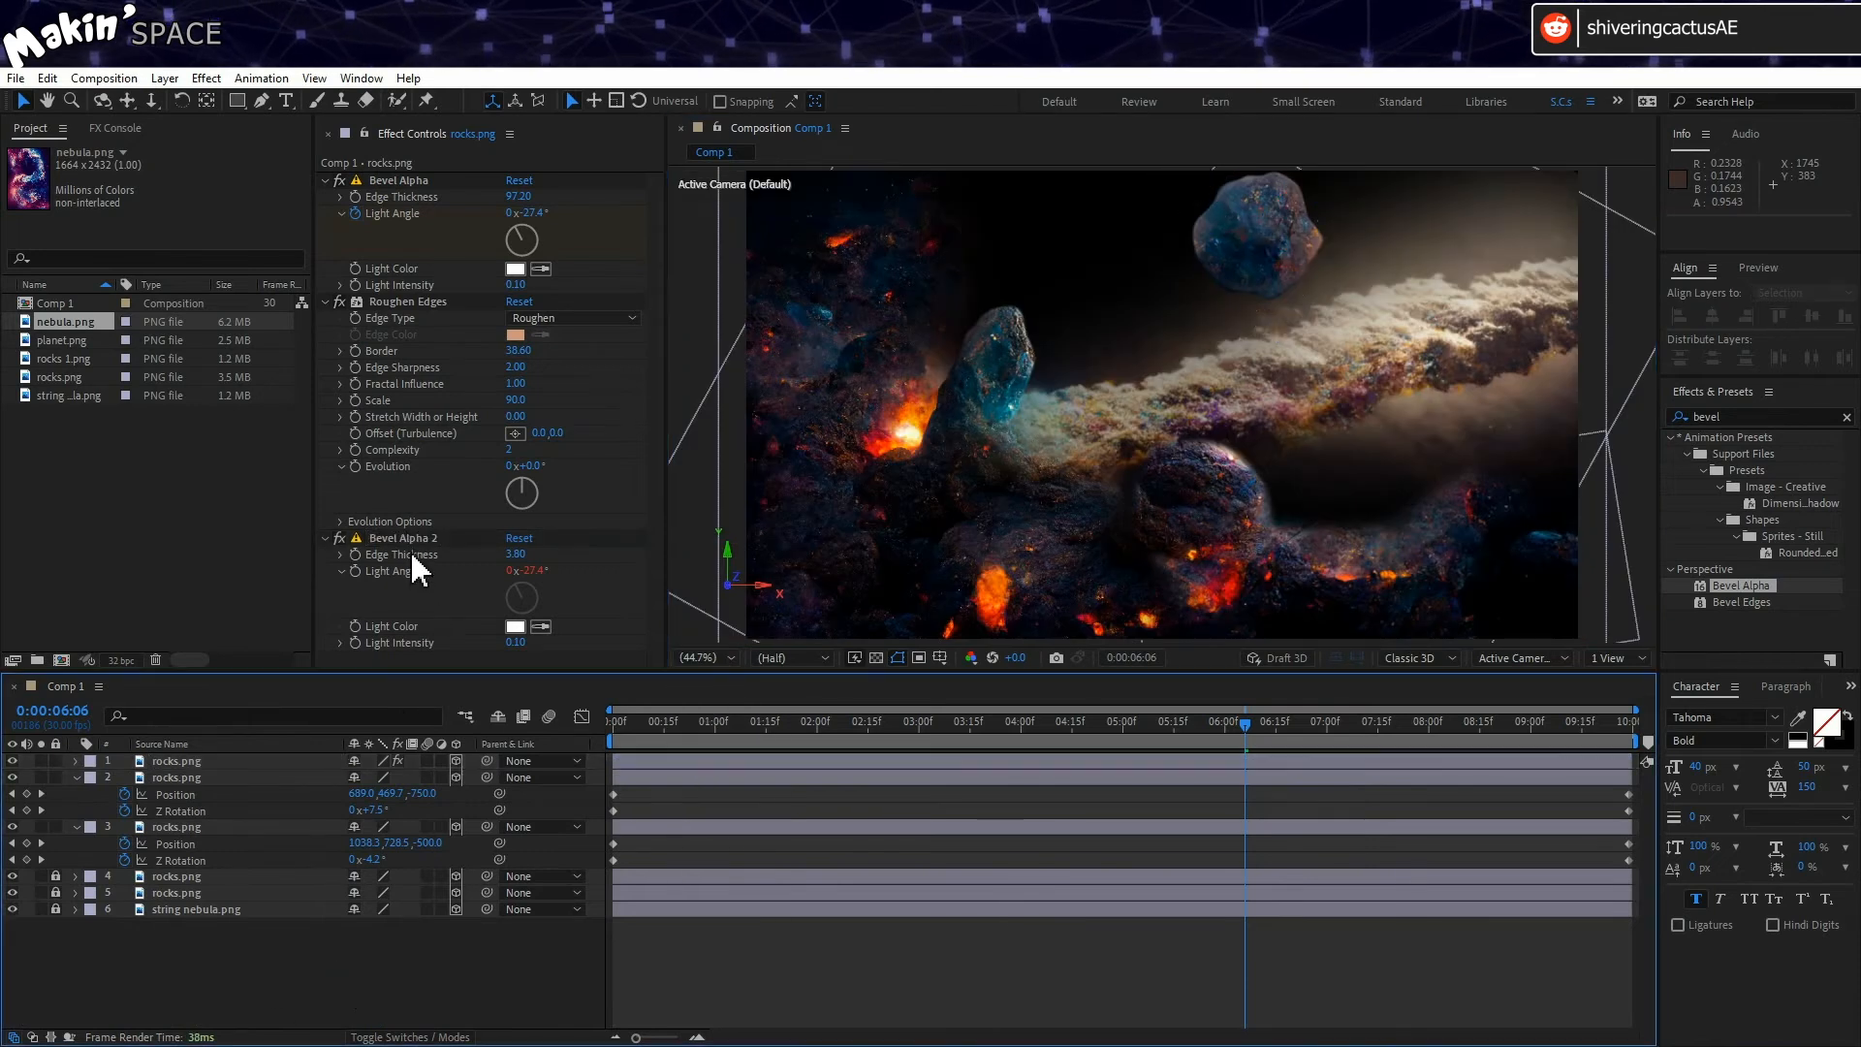
left_click(325, 301)
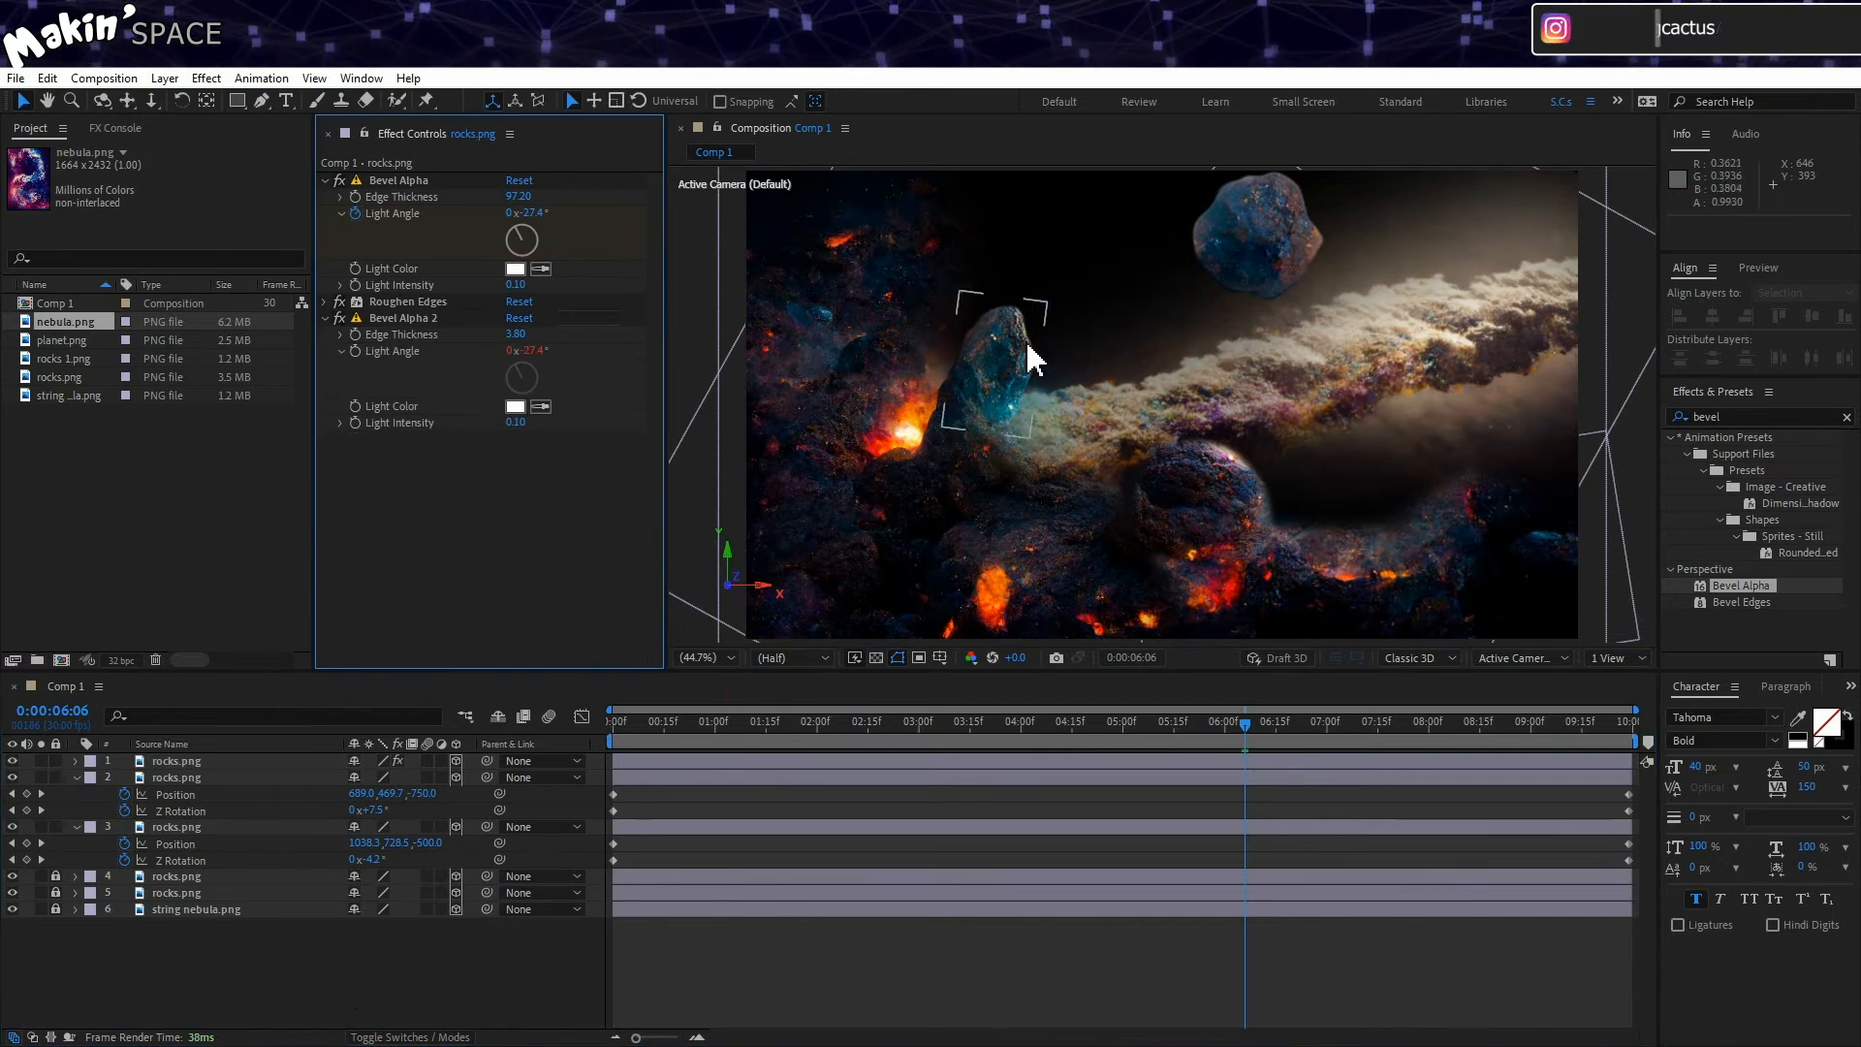
left_click_drag(657, 723, 561, 727)
key("space")
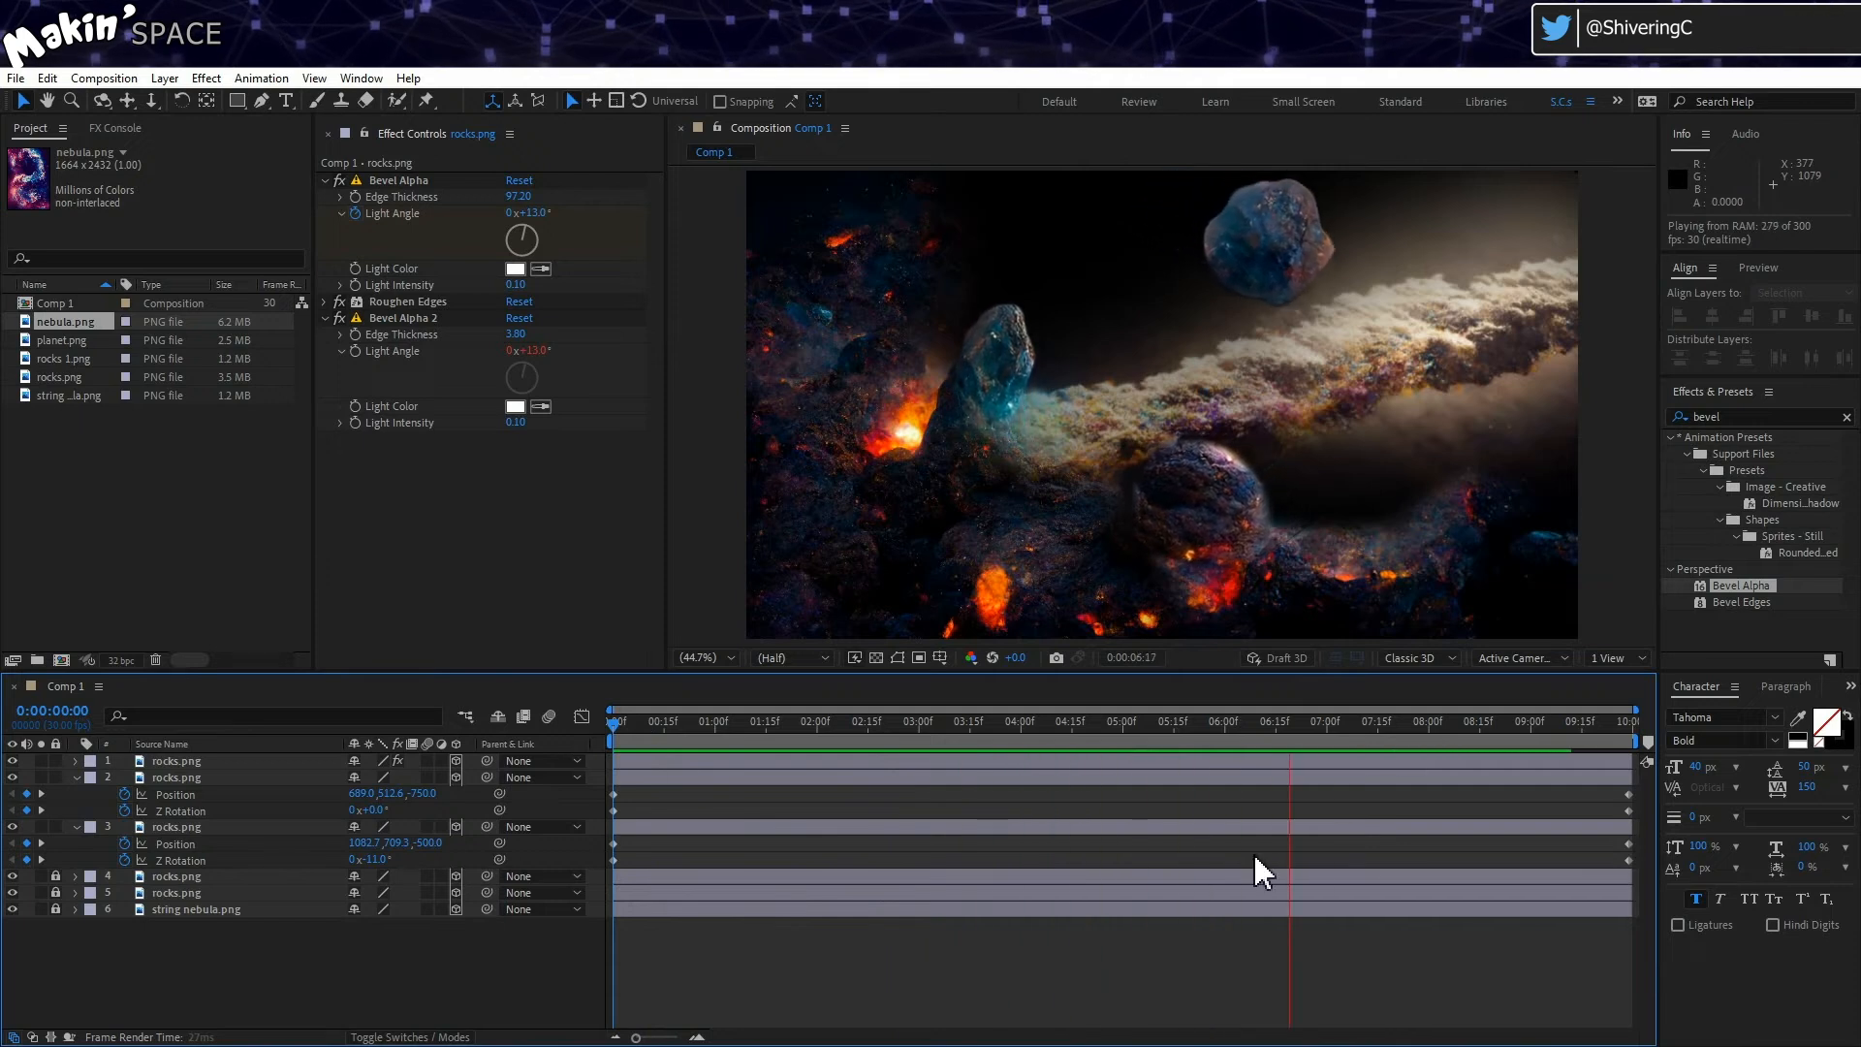
left_click(788, 725)
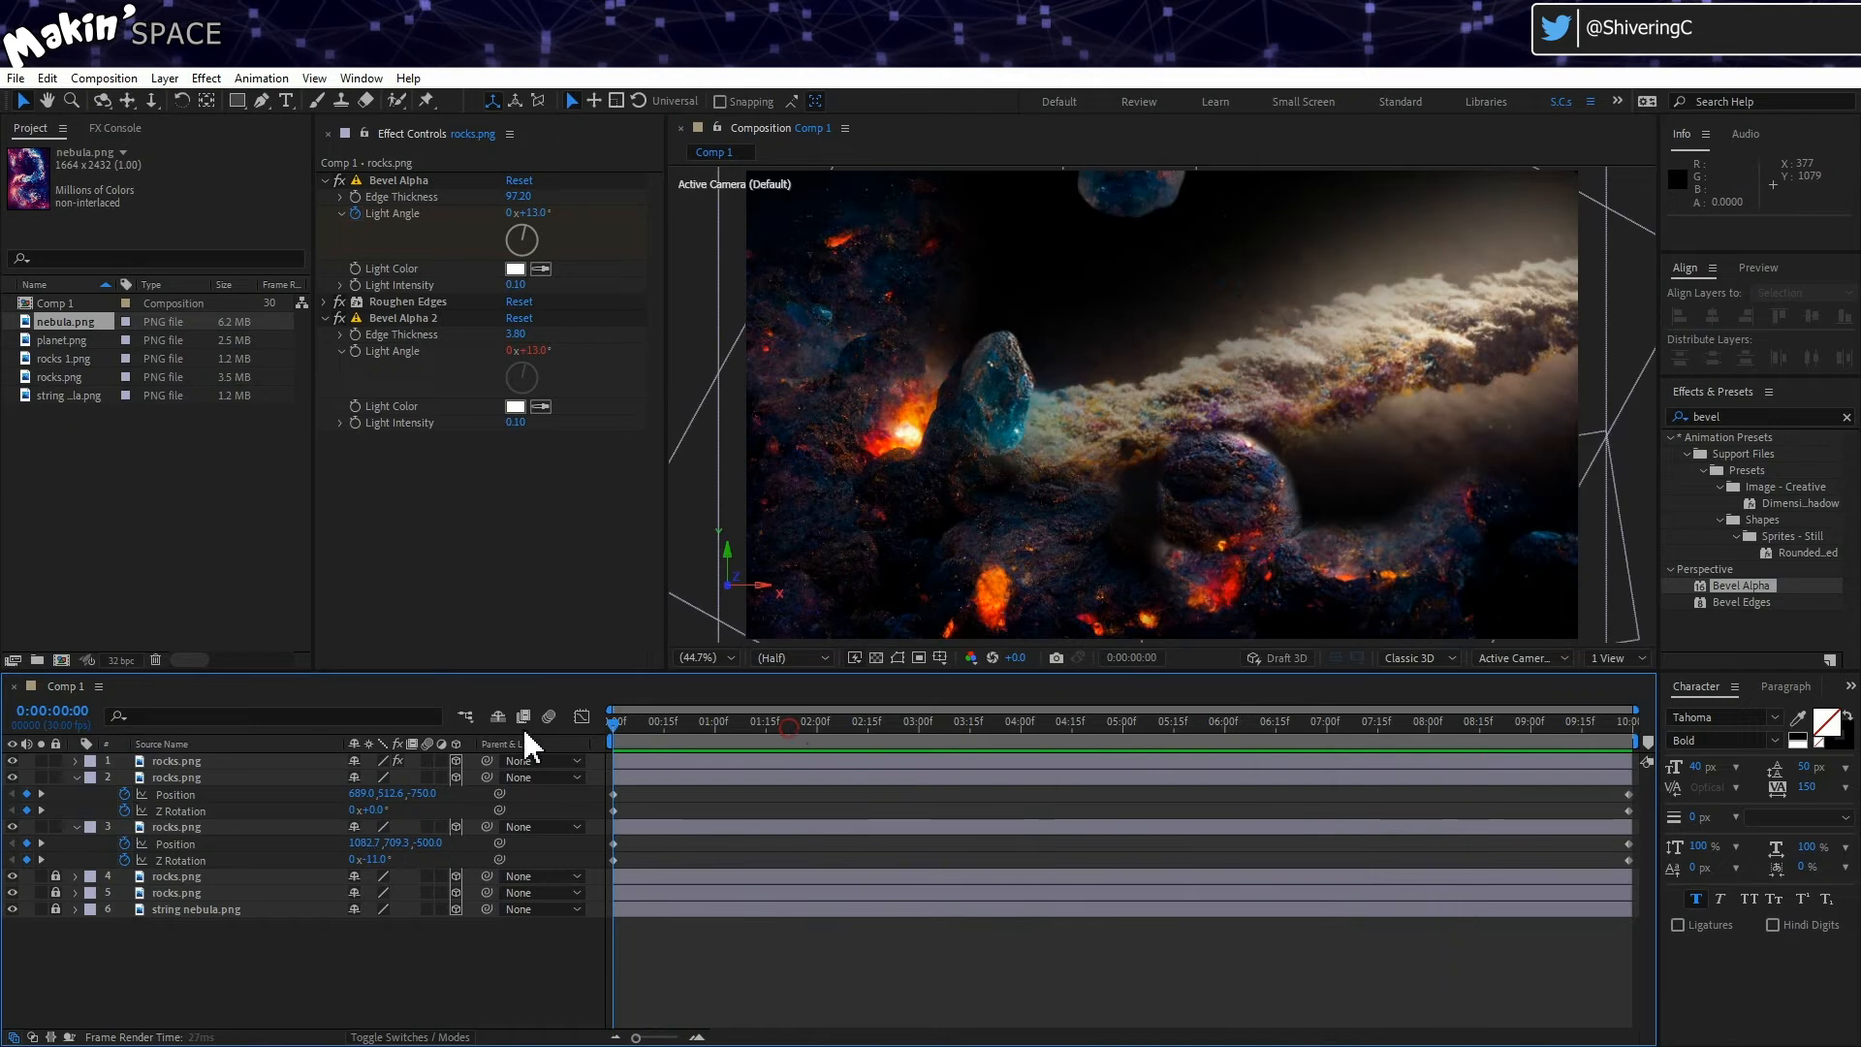
Step: Create a new camera layer in the composition with the default settings
left_click(165, 78)
mouse_move(223, 94)
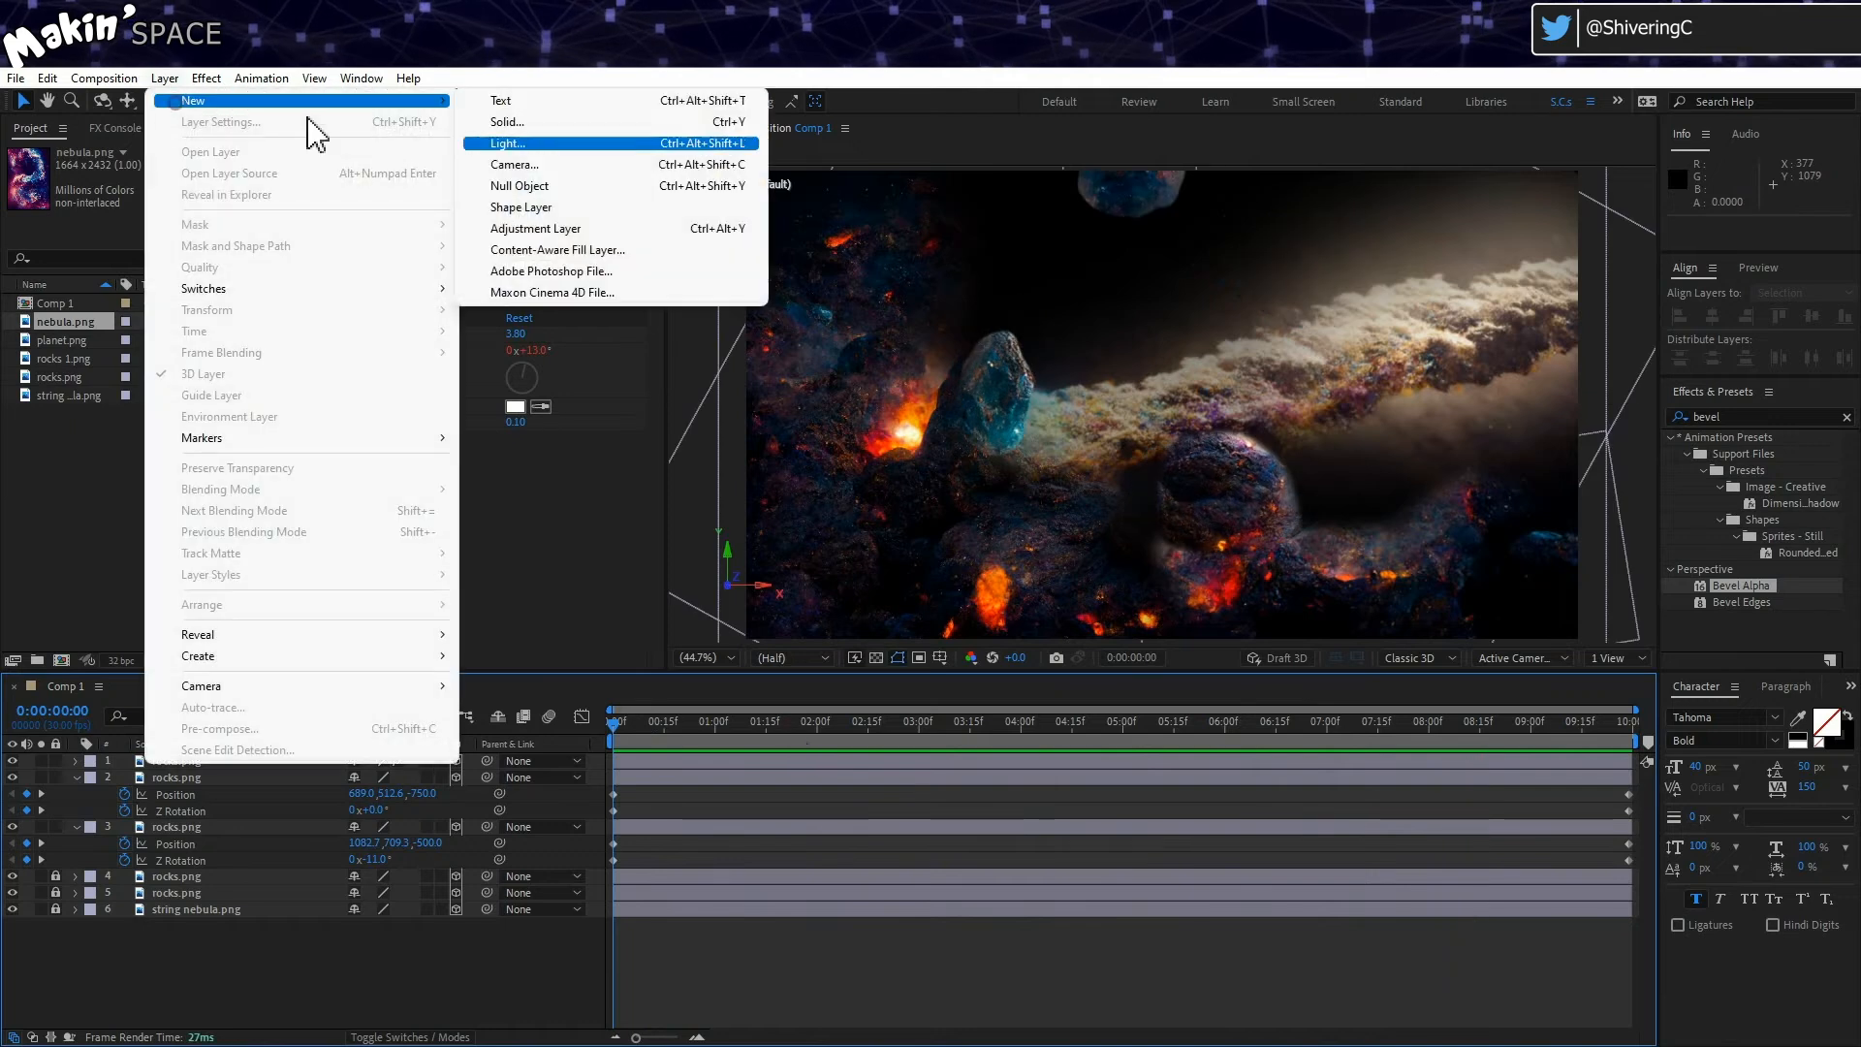
left_click(528, 162)
left_click(1115, 764)
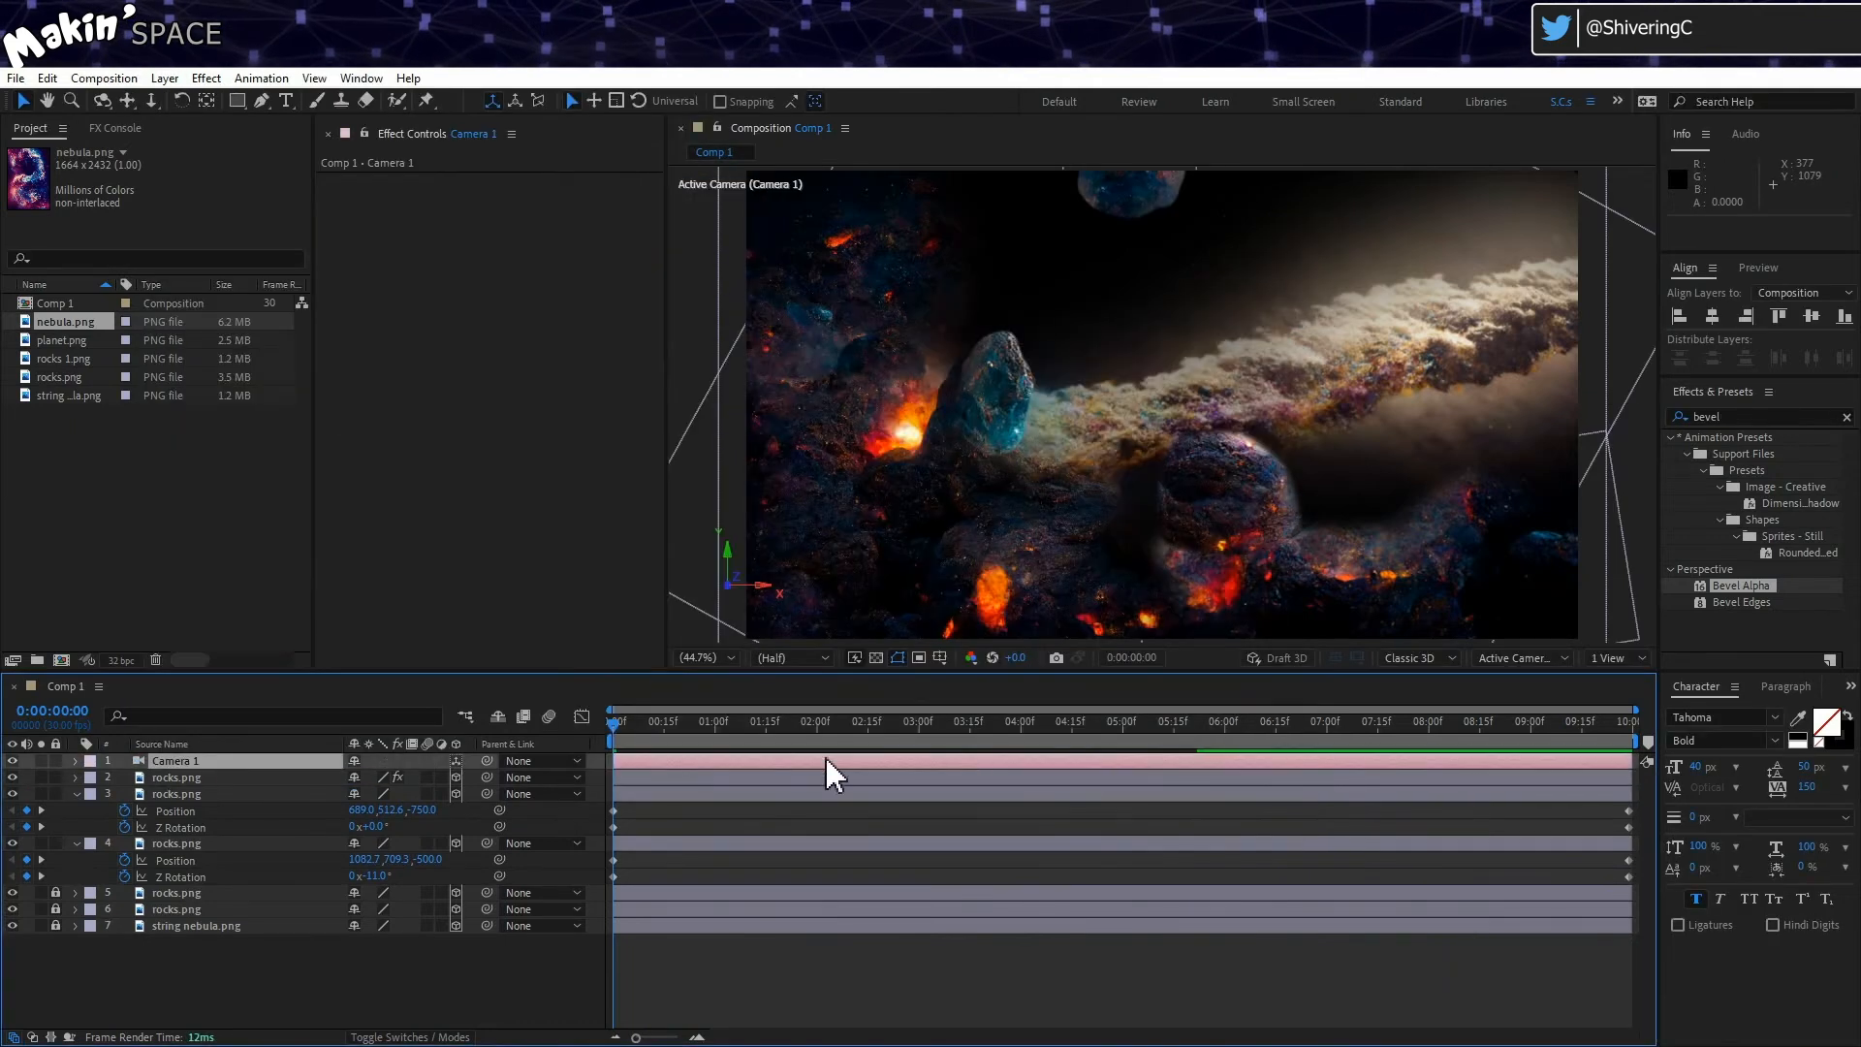
Step: Keyframe the camera's Position at 0:00:00:00, dolly it in to about 961, 549.3, -2411.9 at 0:00:09:29, and preview the move
key("p")
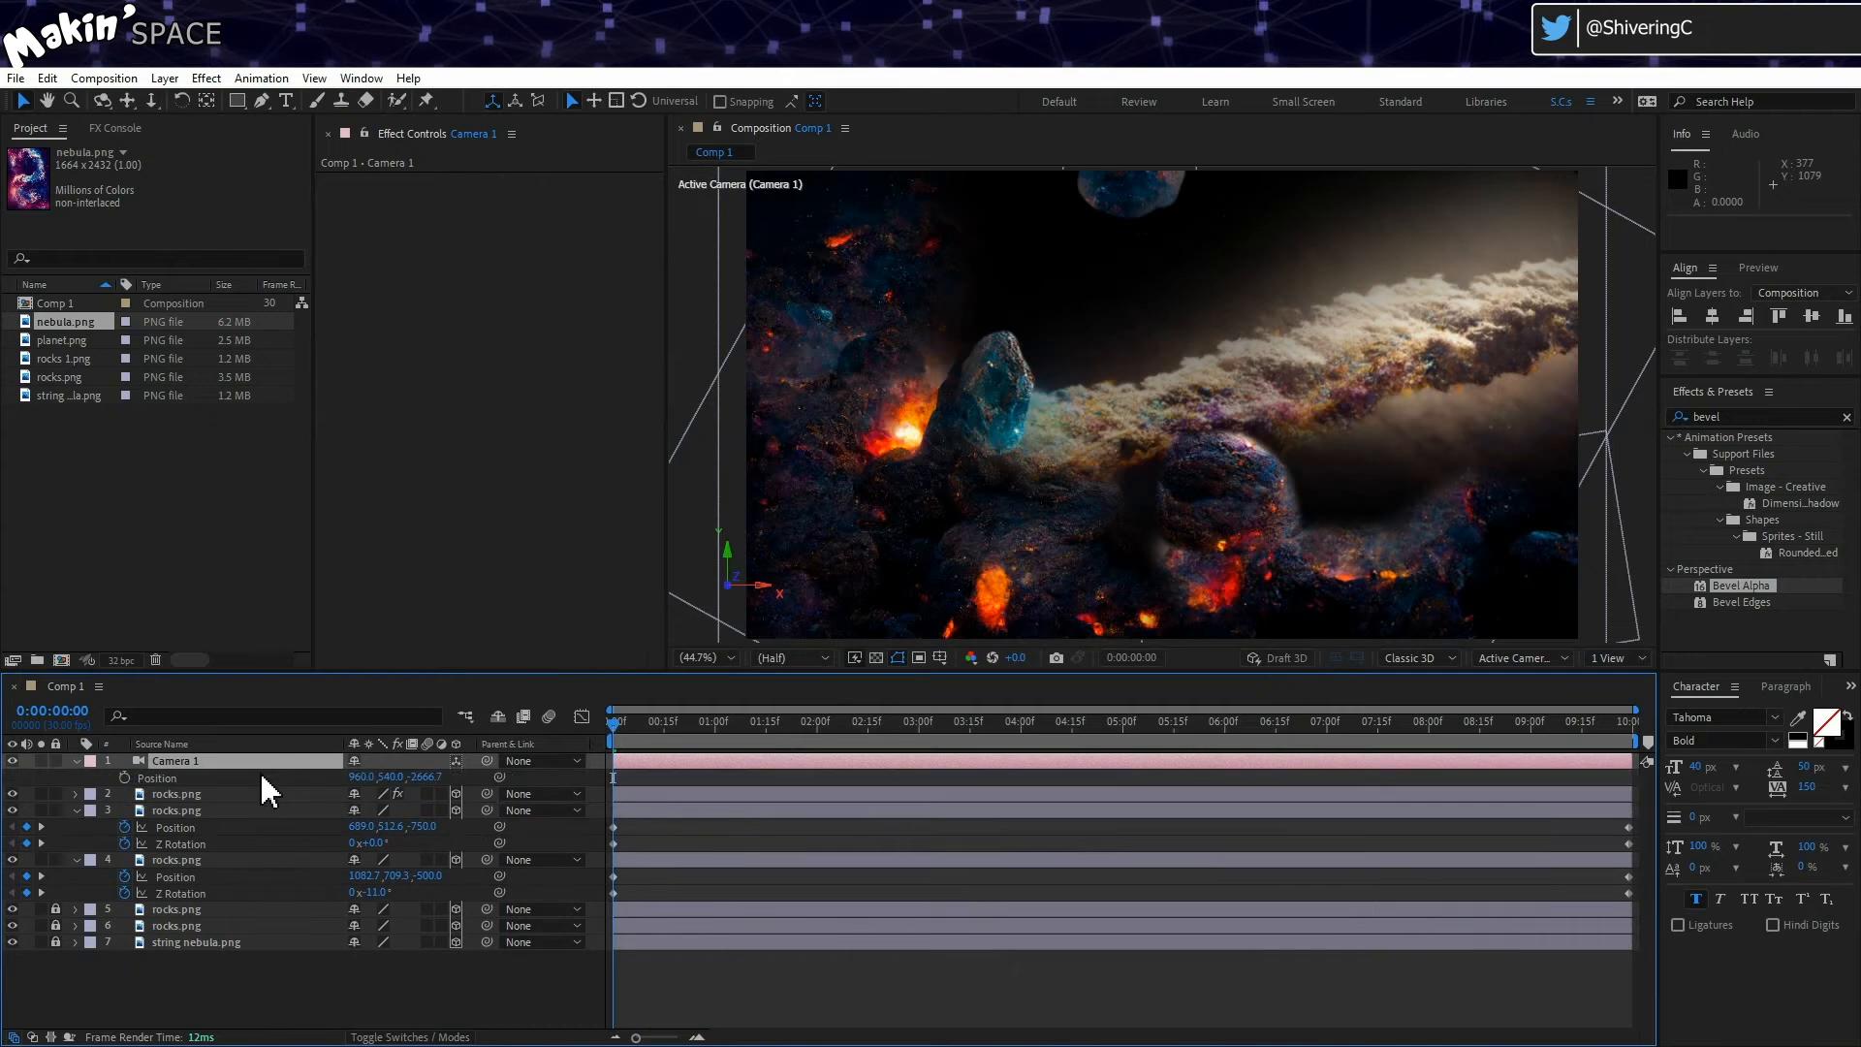
left_click(124, 777)
left_click_drag(1141, 744, 1799, 737)
left_click(1822, 721)
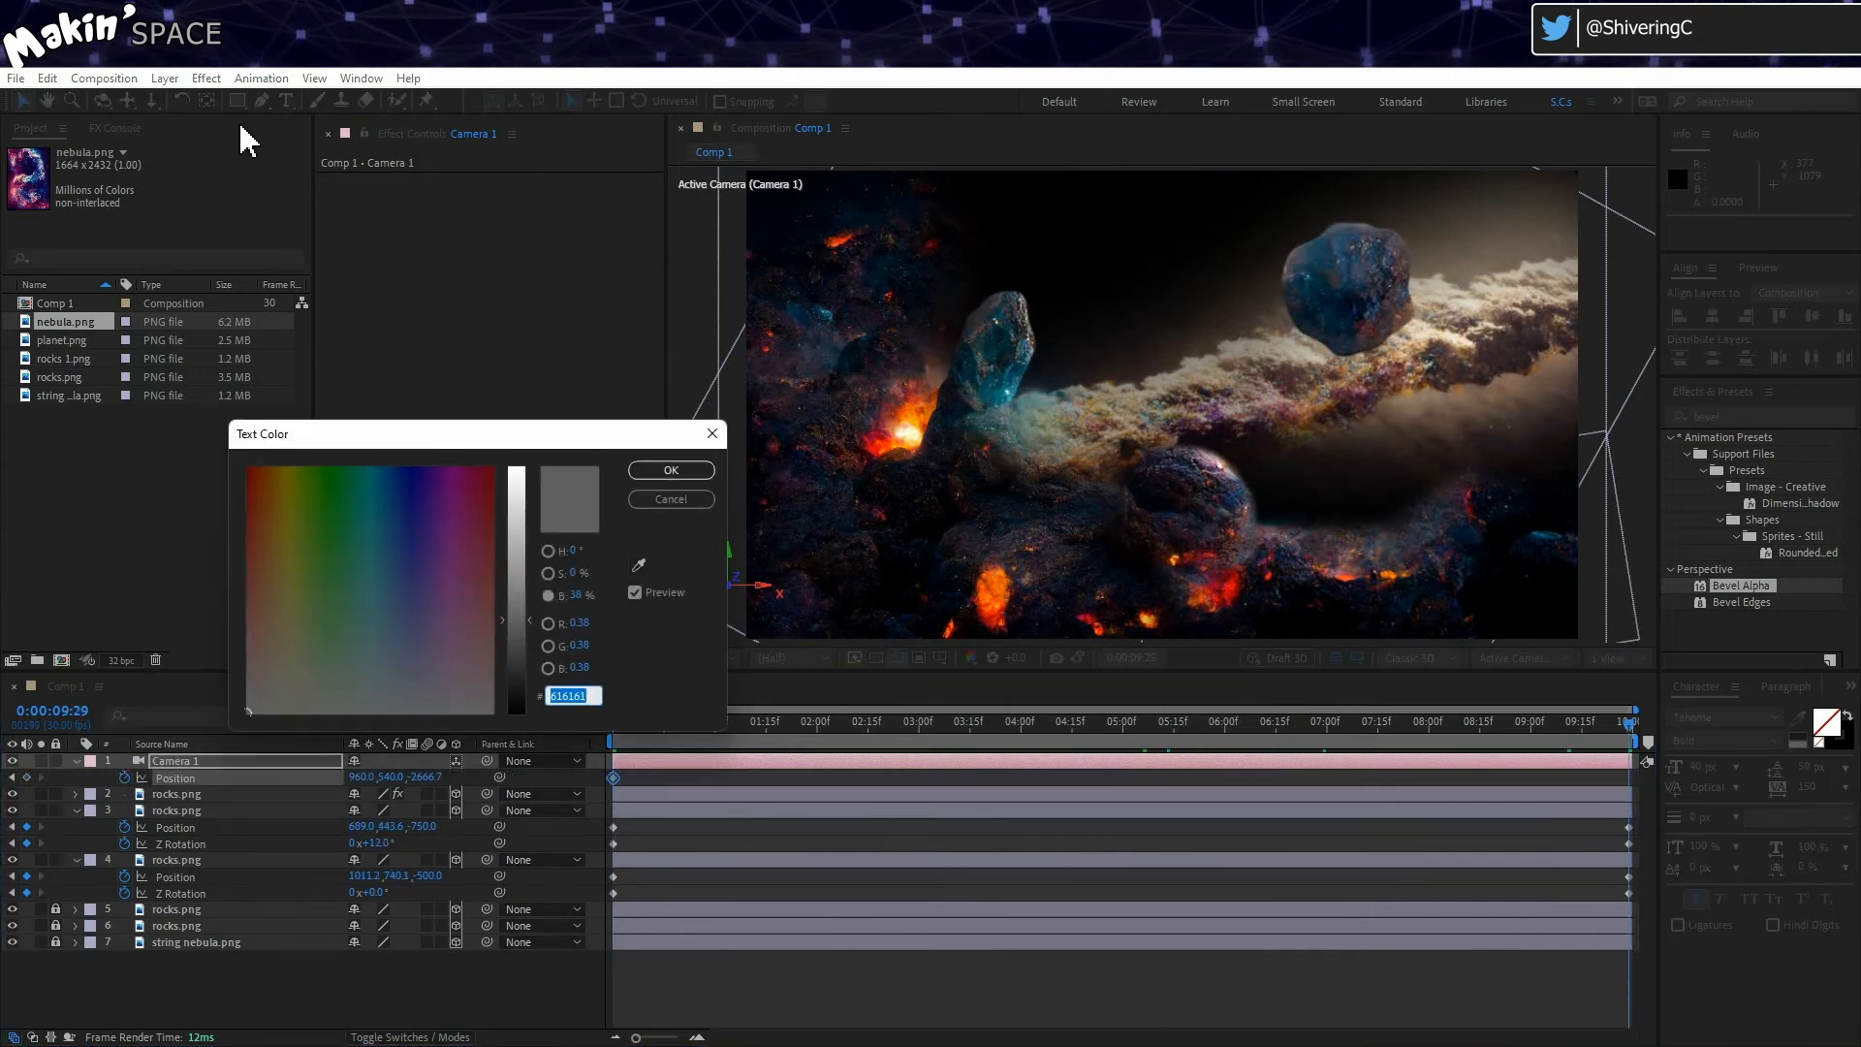
left_click(667, 470)
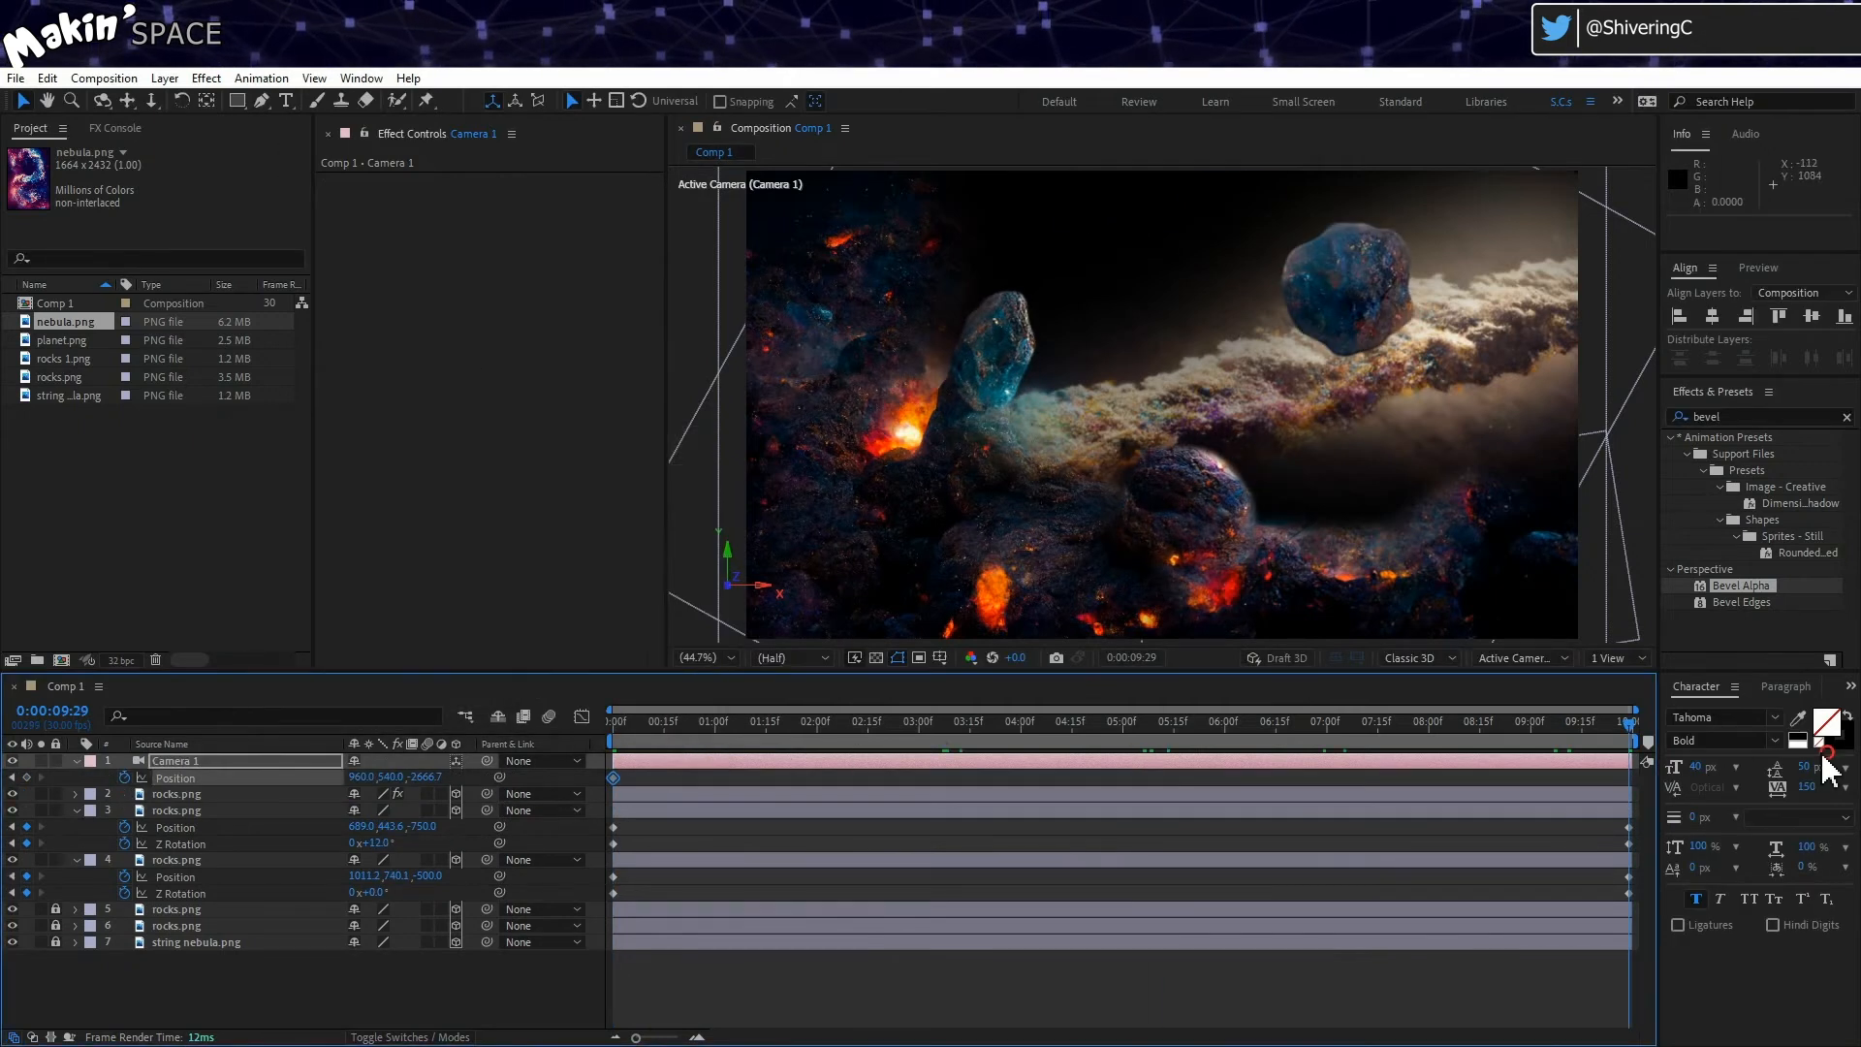
left_click(151, 100)
left_click_drag(1175, 457, 1181, 408)
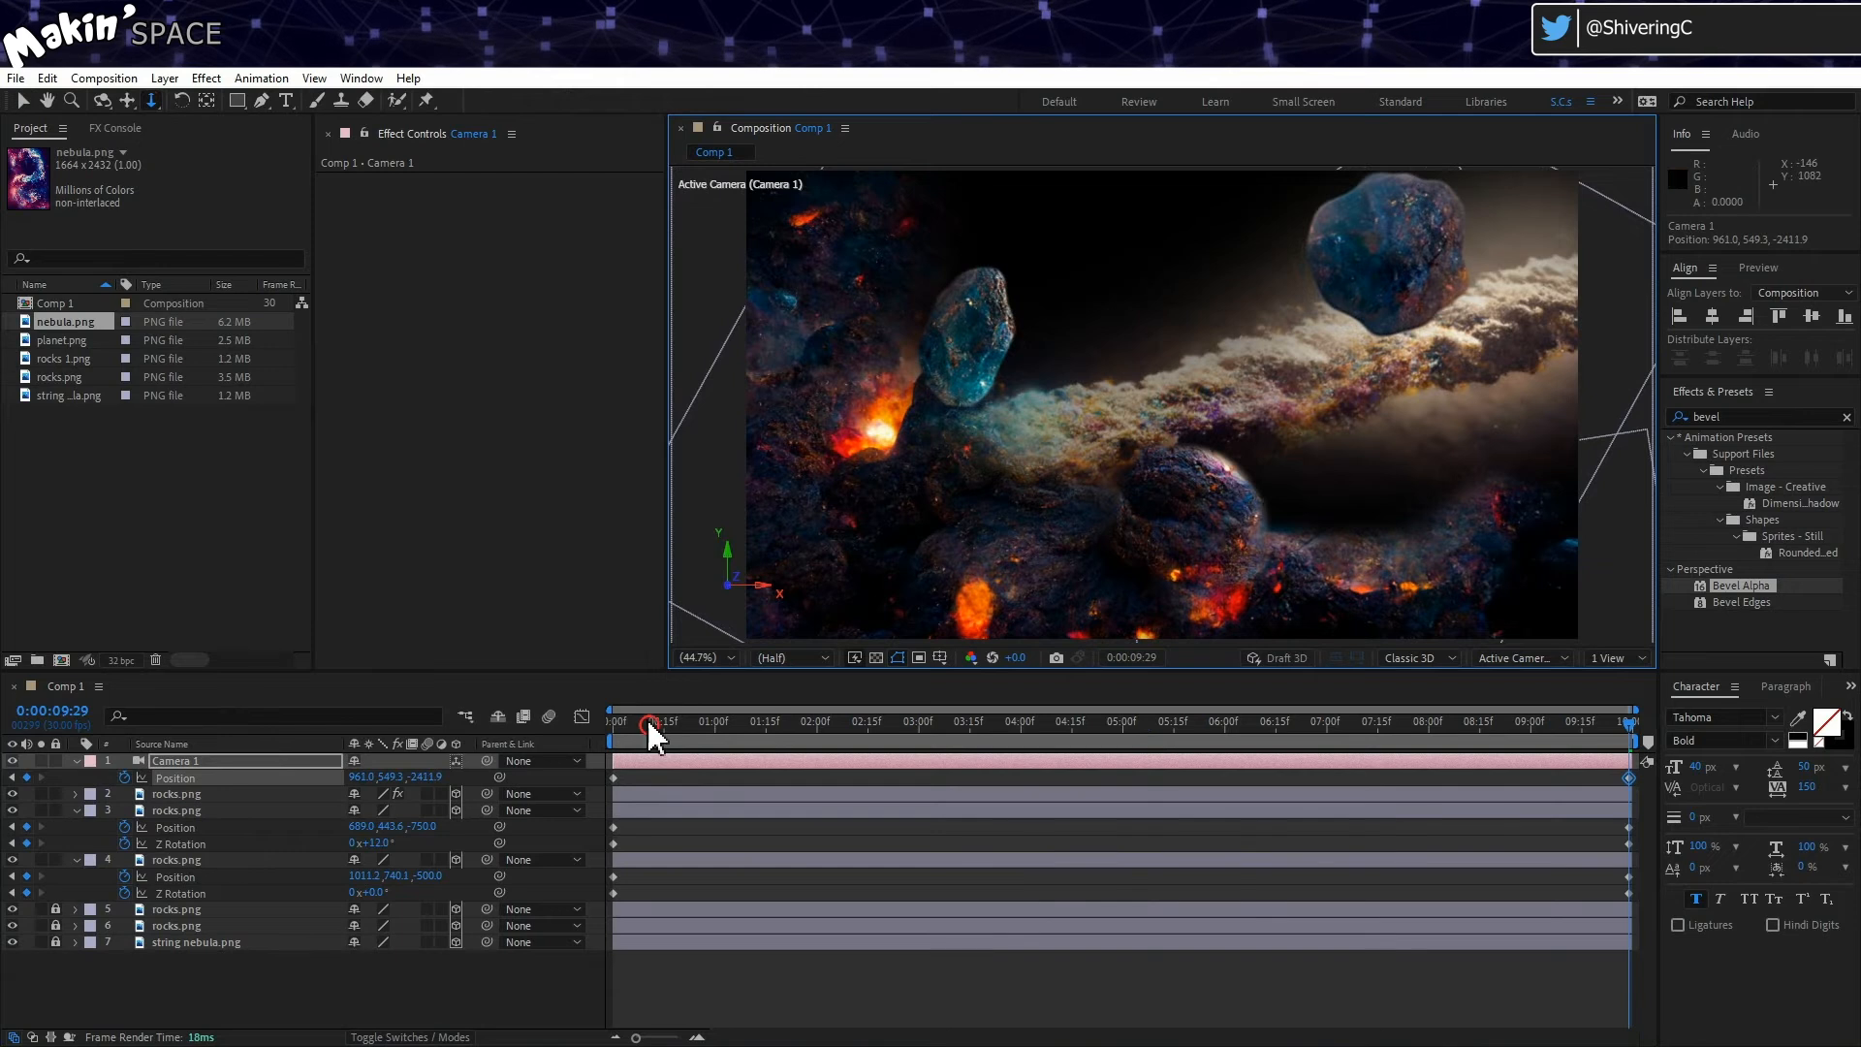
key("space")
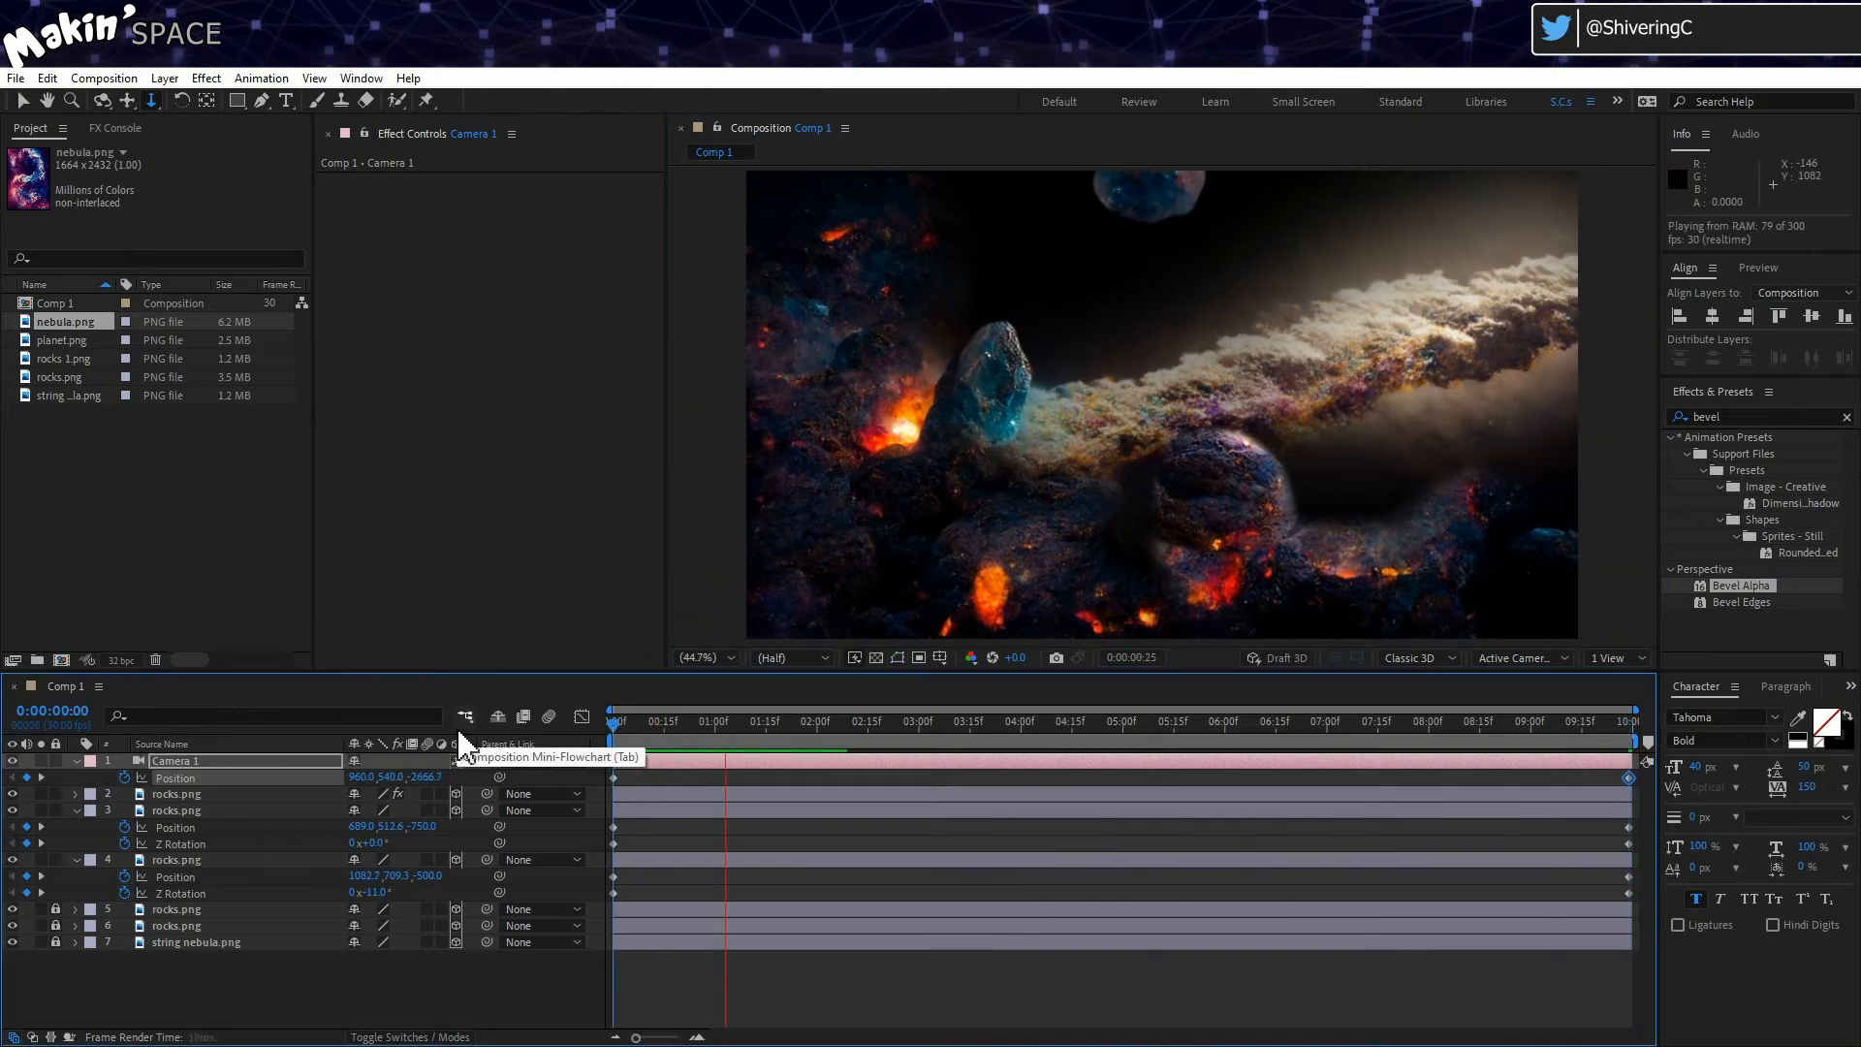
key("space")
Step: Keyframe the camera's Z Rotation at 17° at 0:00:00:00 and at an opposite negative angle at 0:00:09:29, and preview the roll
left_click(250, 760)
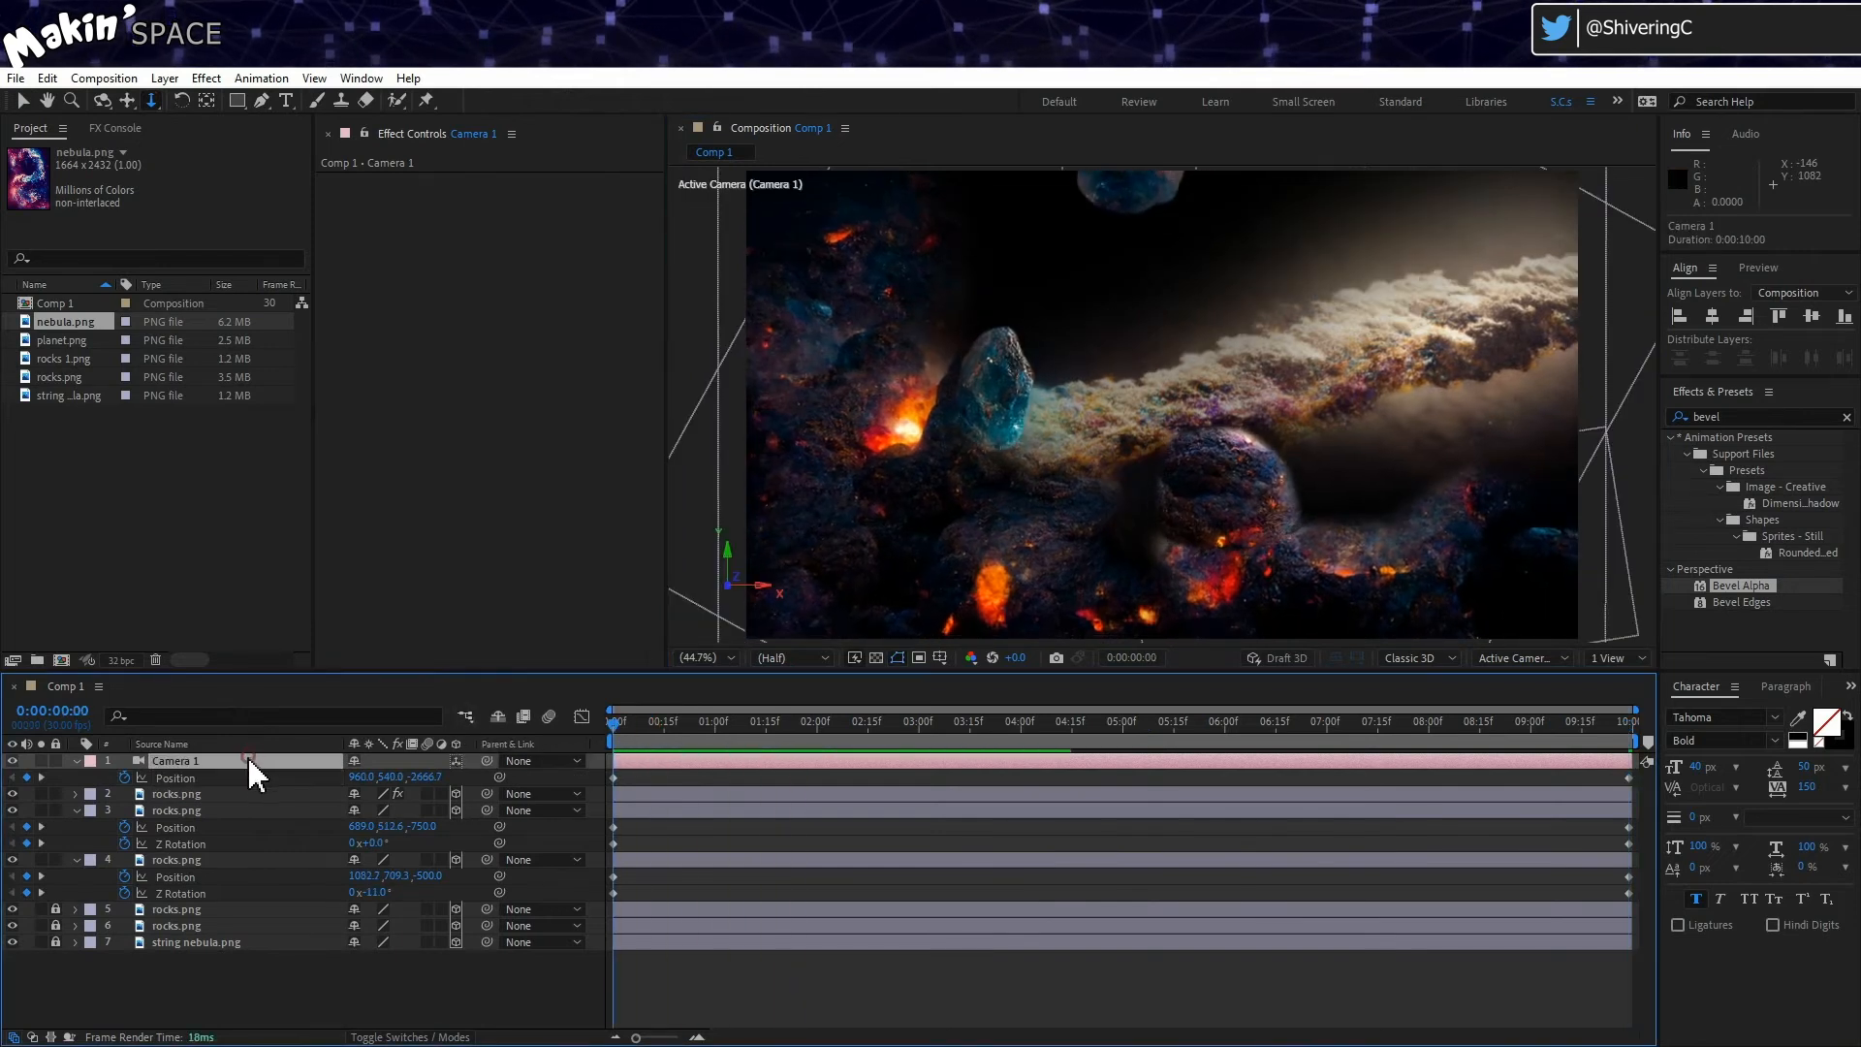
key("r")
left_click_drag(369, 827, 391, 826)
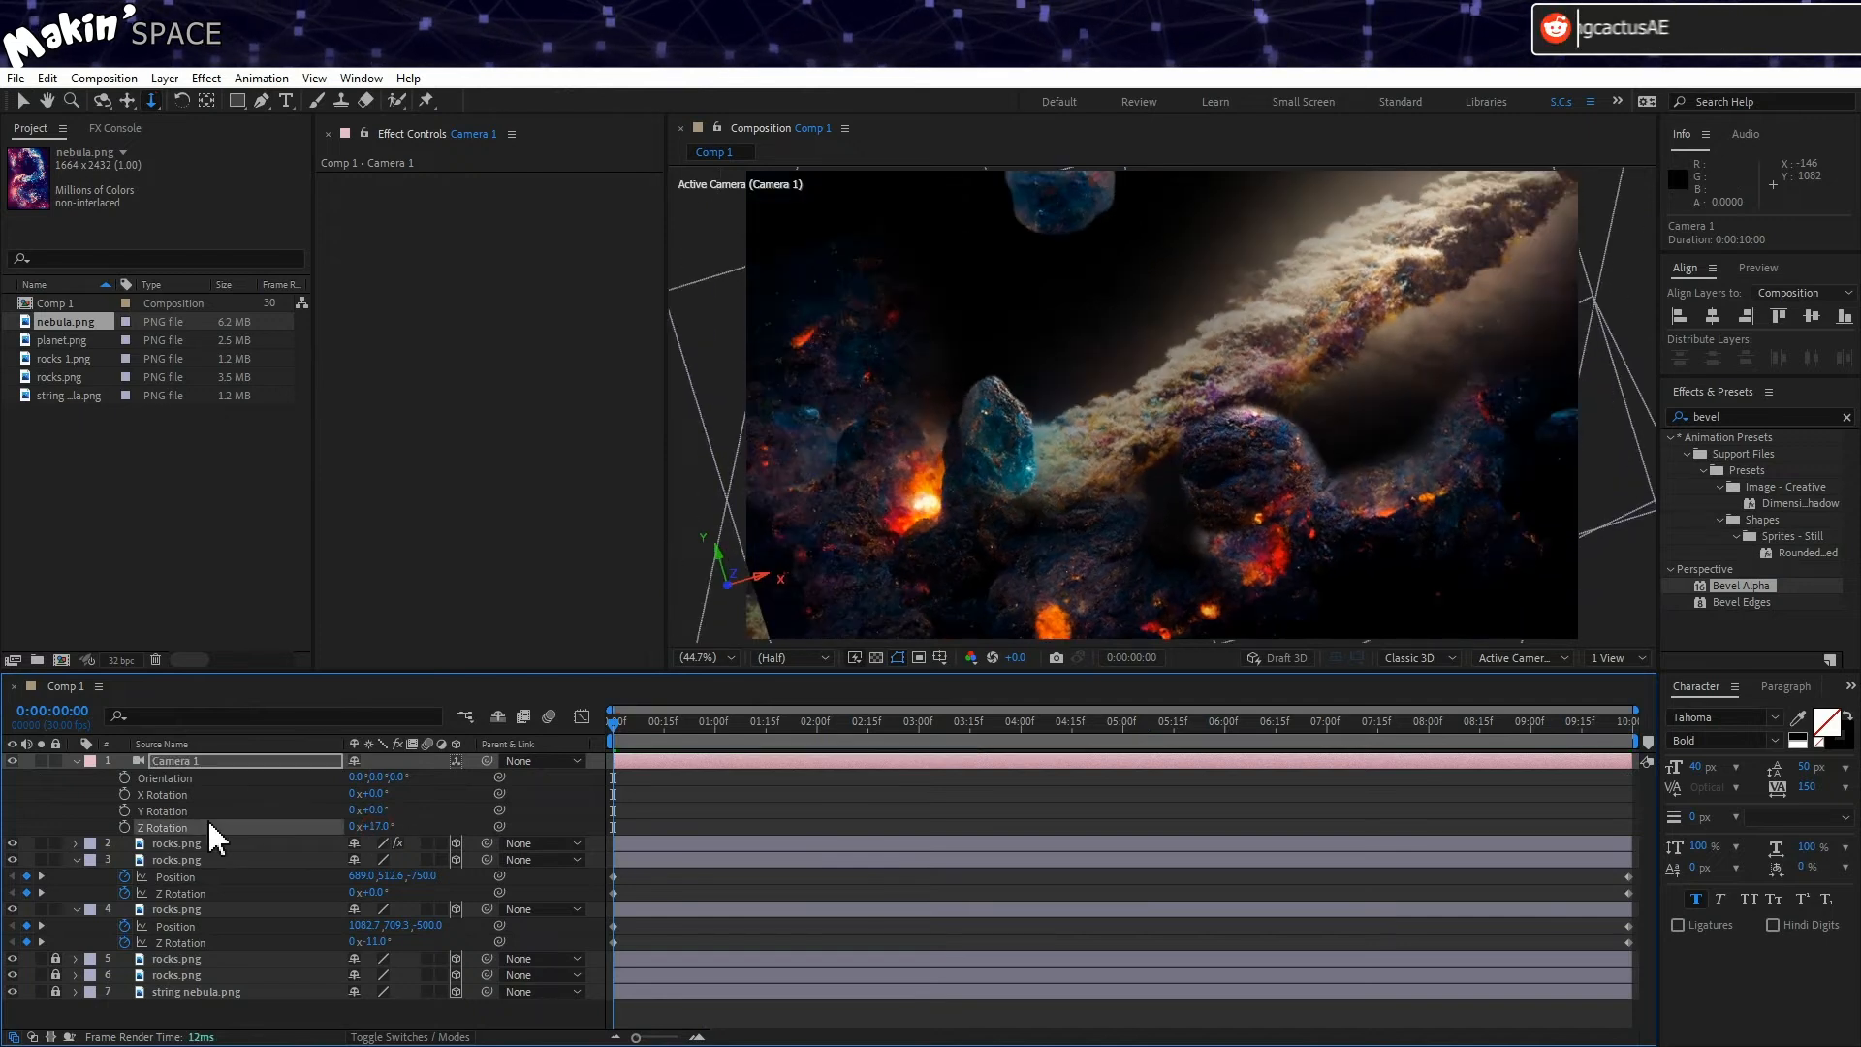
left_click_drag(620, 727, 1834, 742)
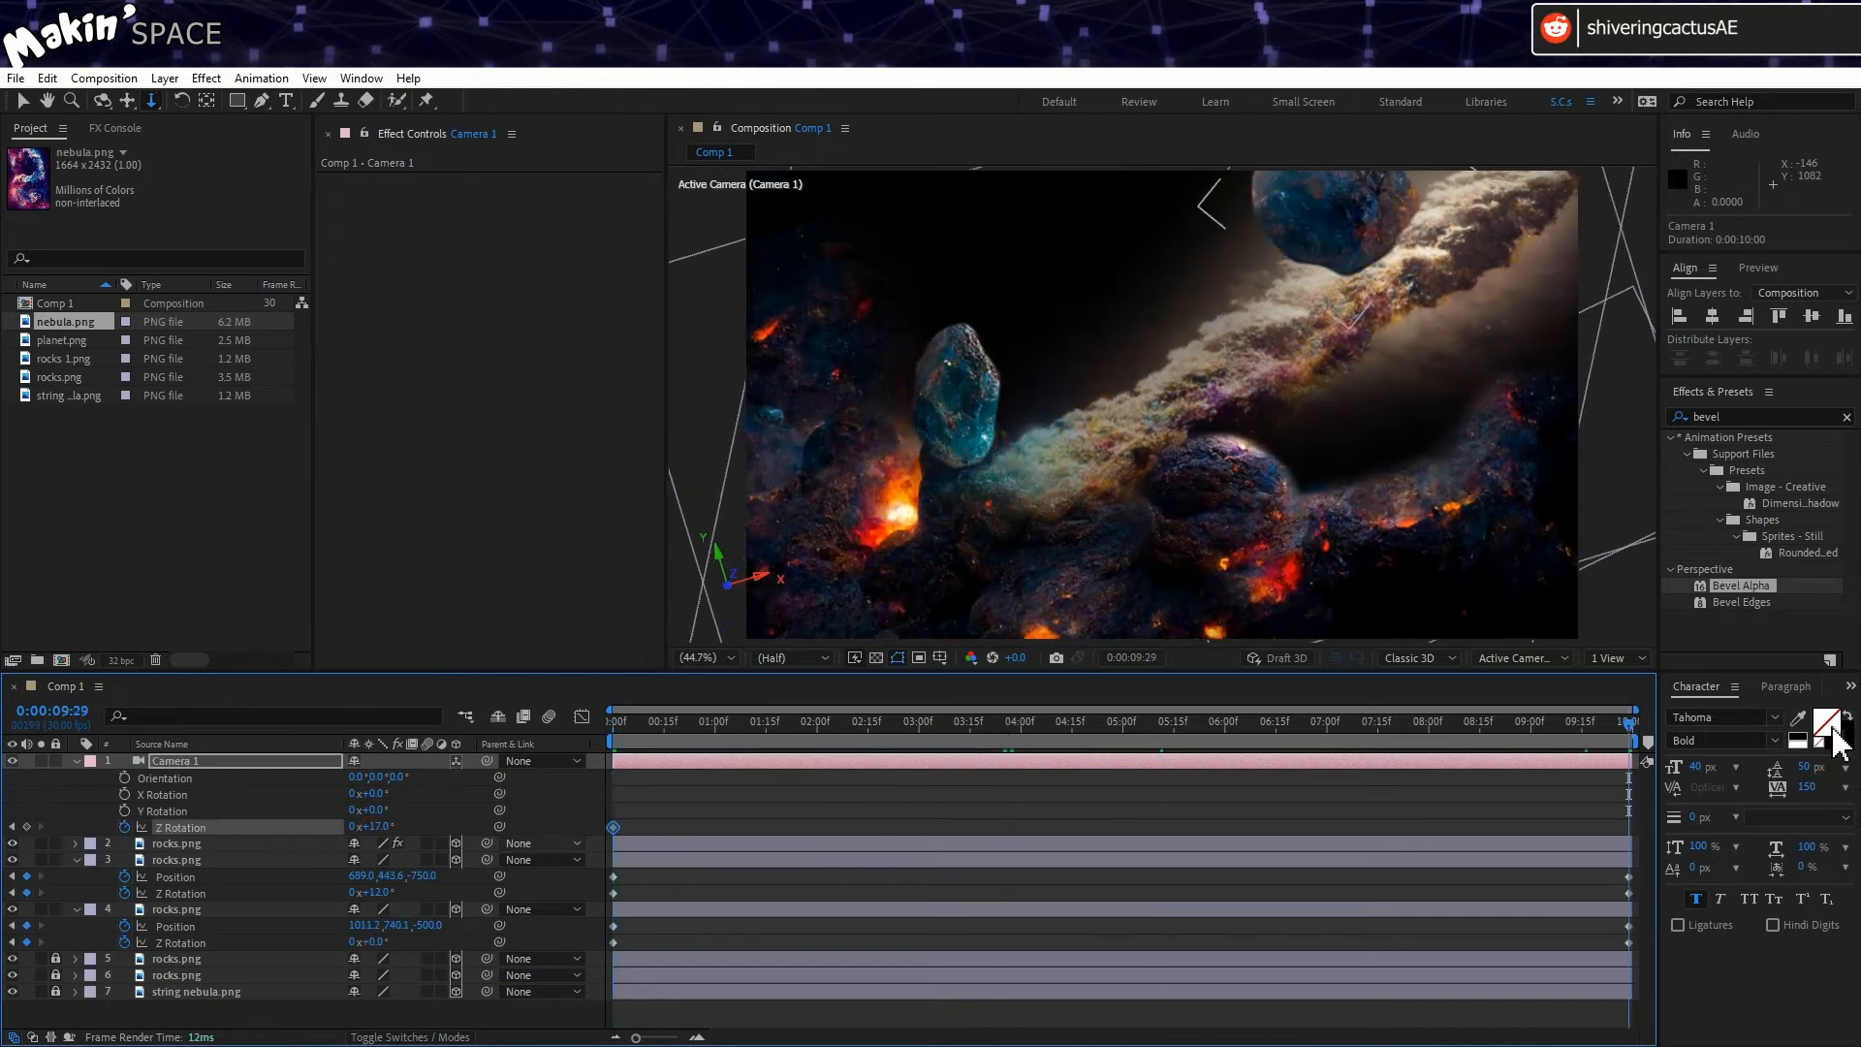
type("-")
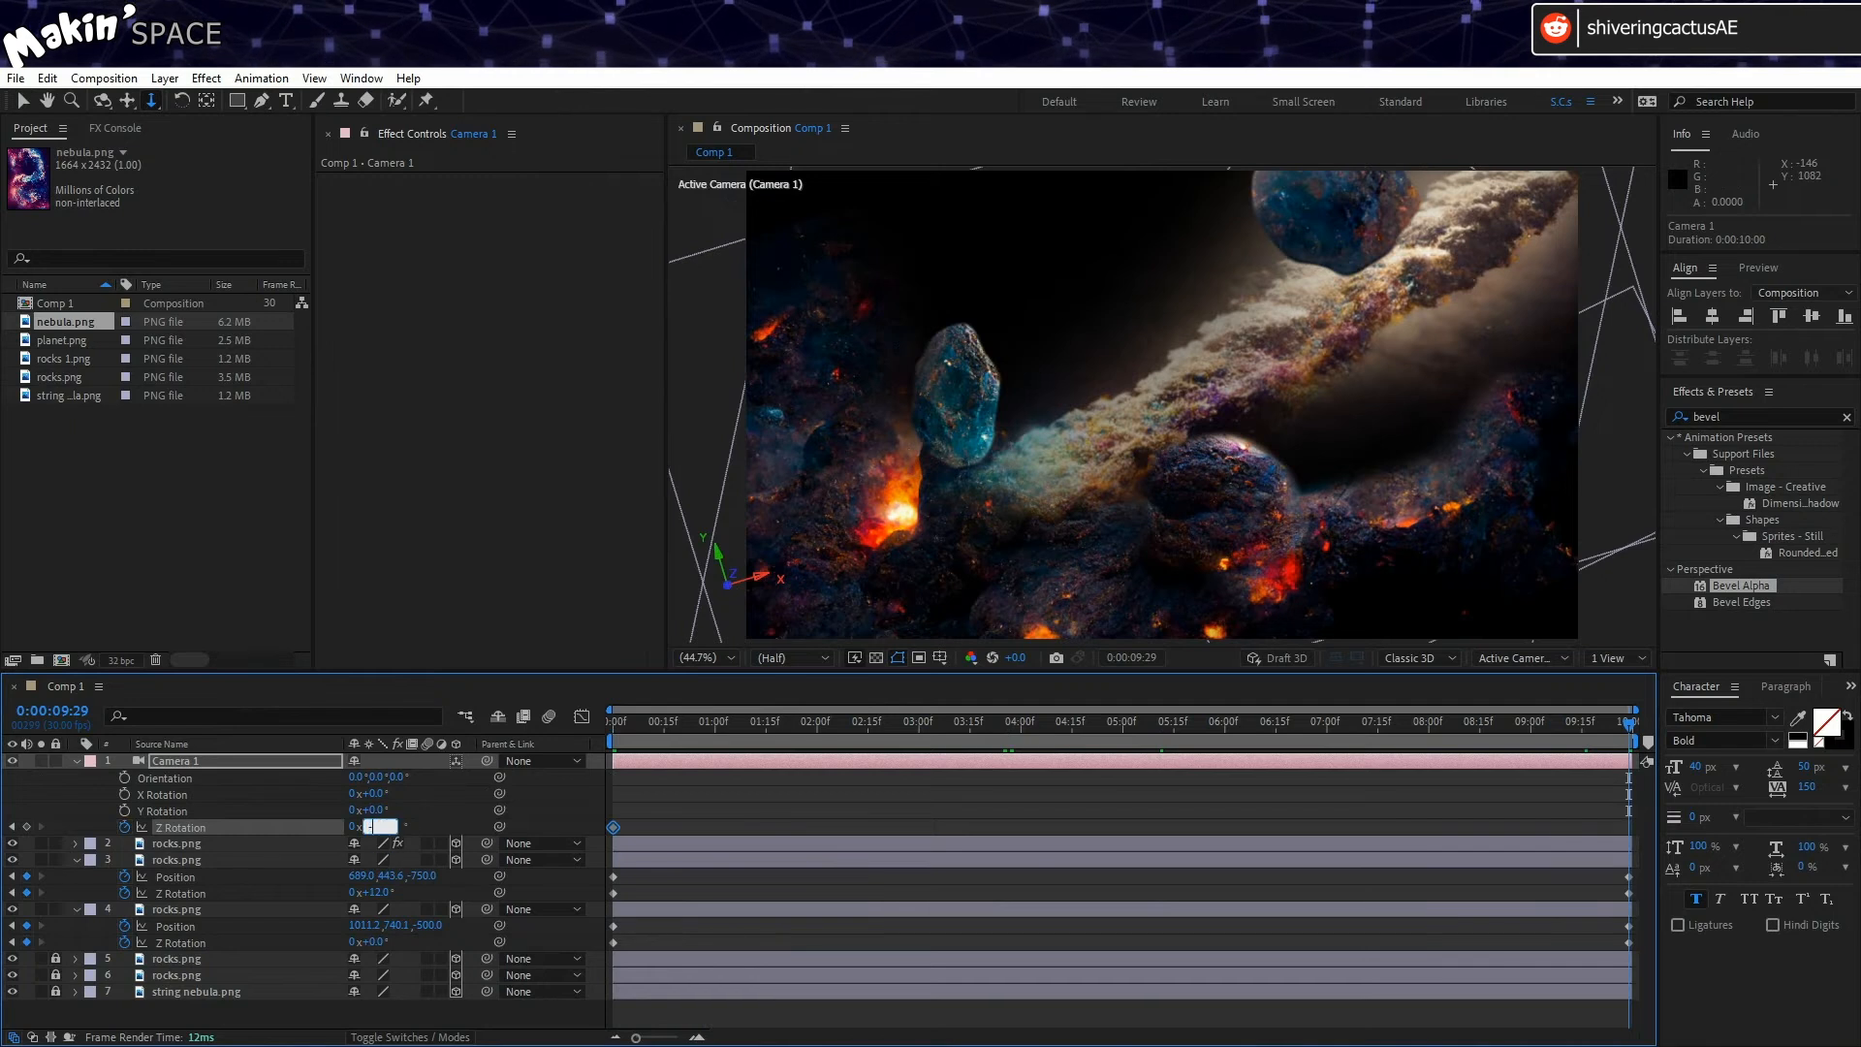
type("17")
key("Return")
left_click_drag(655, 734, 538, 726)
key("space")
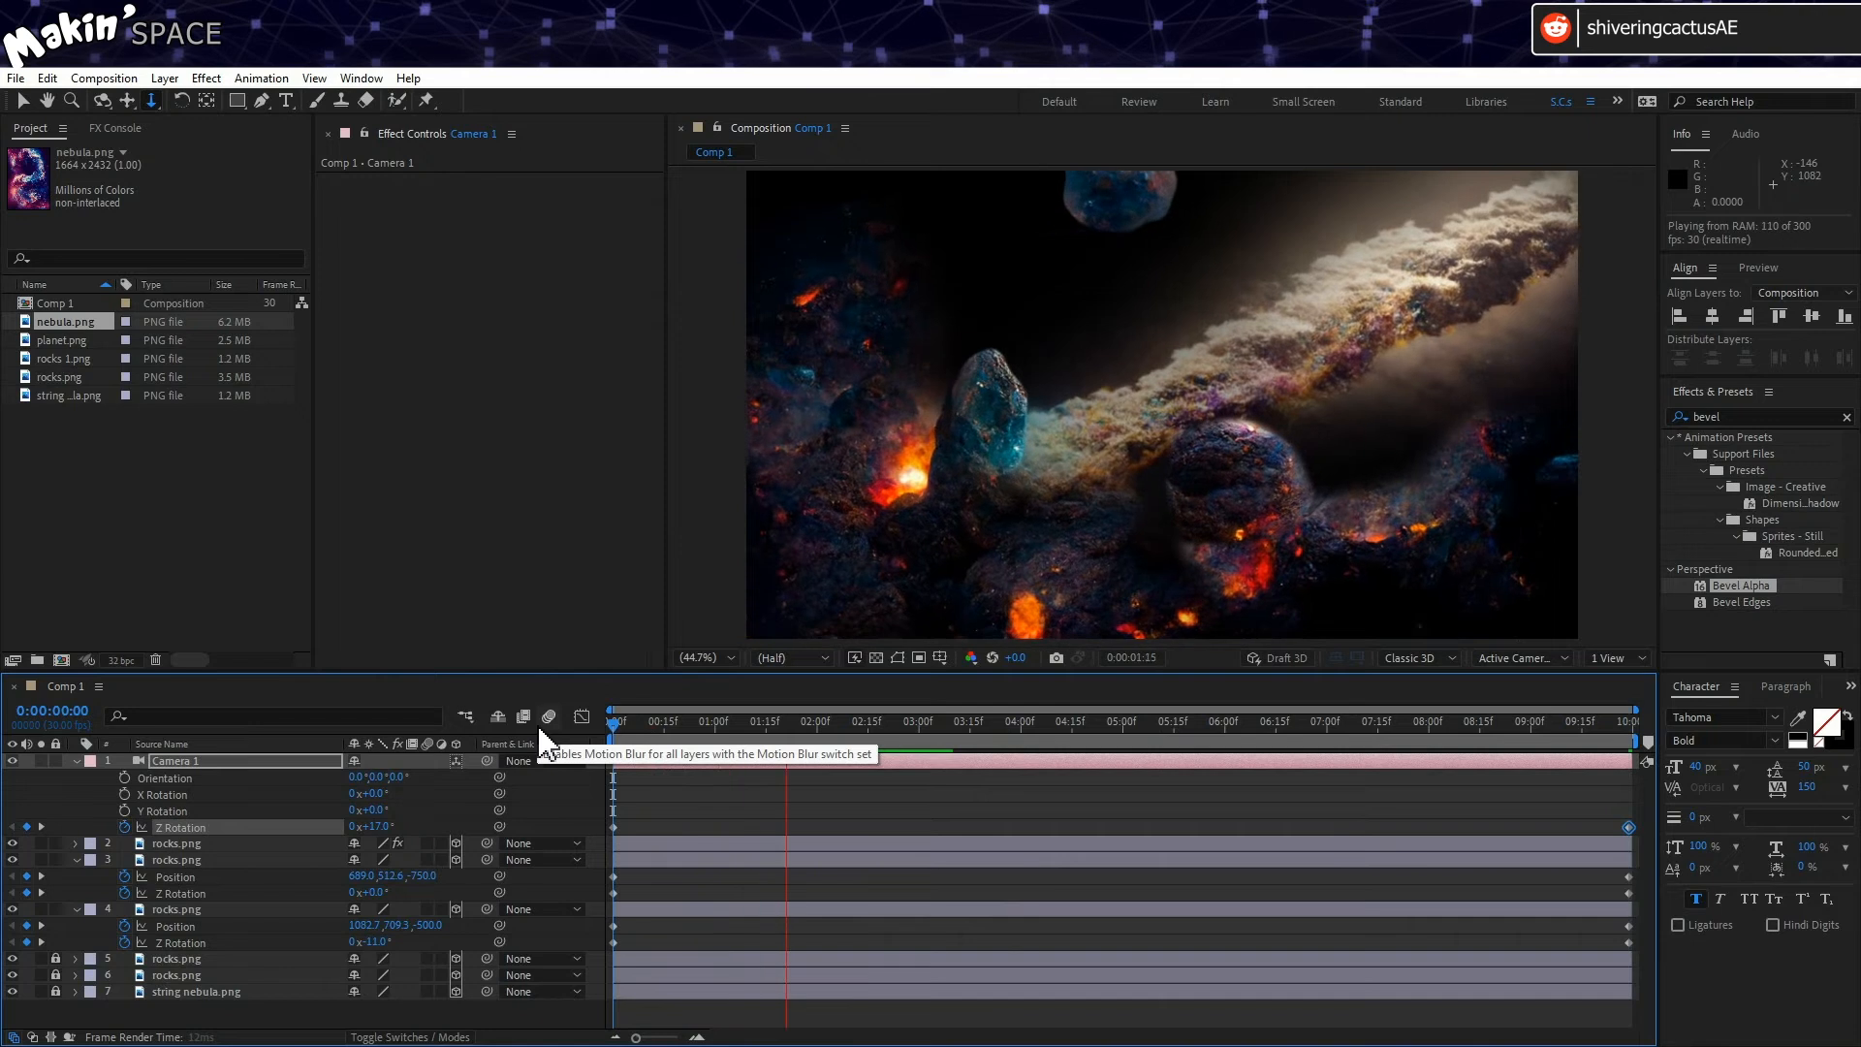
Step: Reduce the camera roll by setting Z Rotation to 10° at 0:00:00:00 and -10° at 0:00:09:29, and preview the animation
left_click(642, 718)
left_click(378, 826)
type("10")
key("Return")
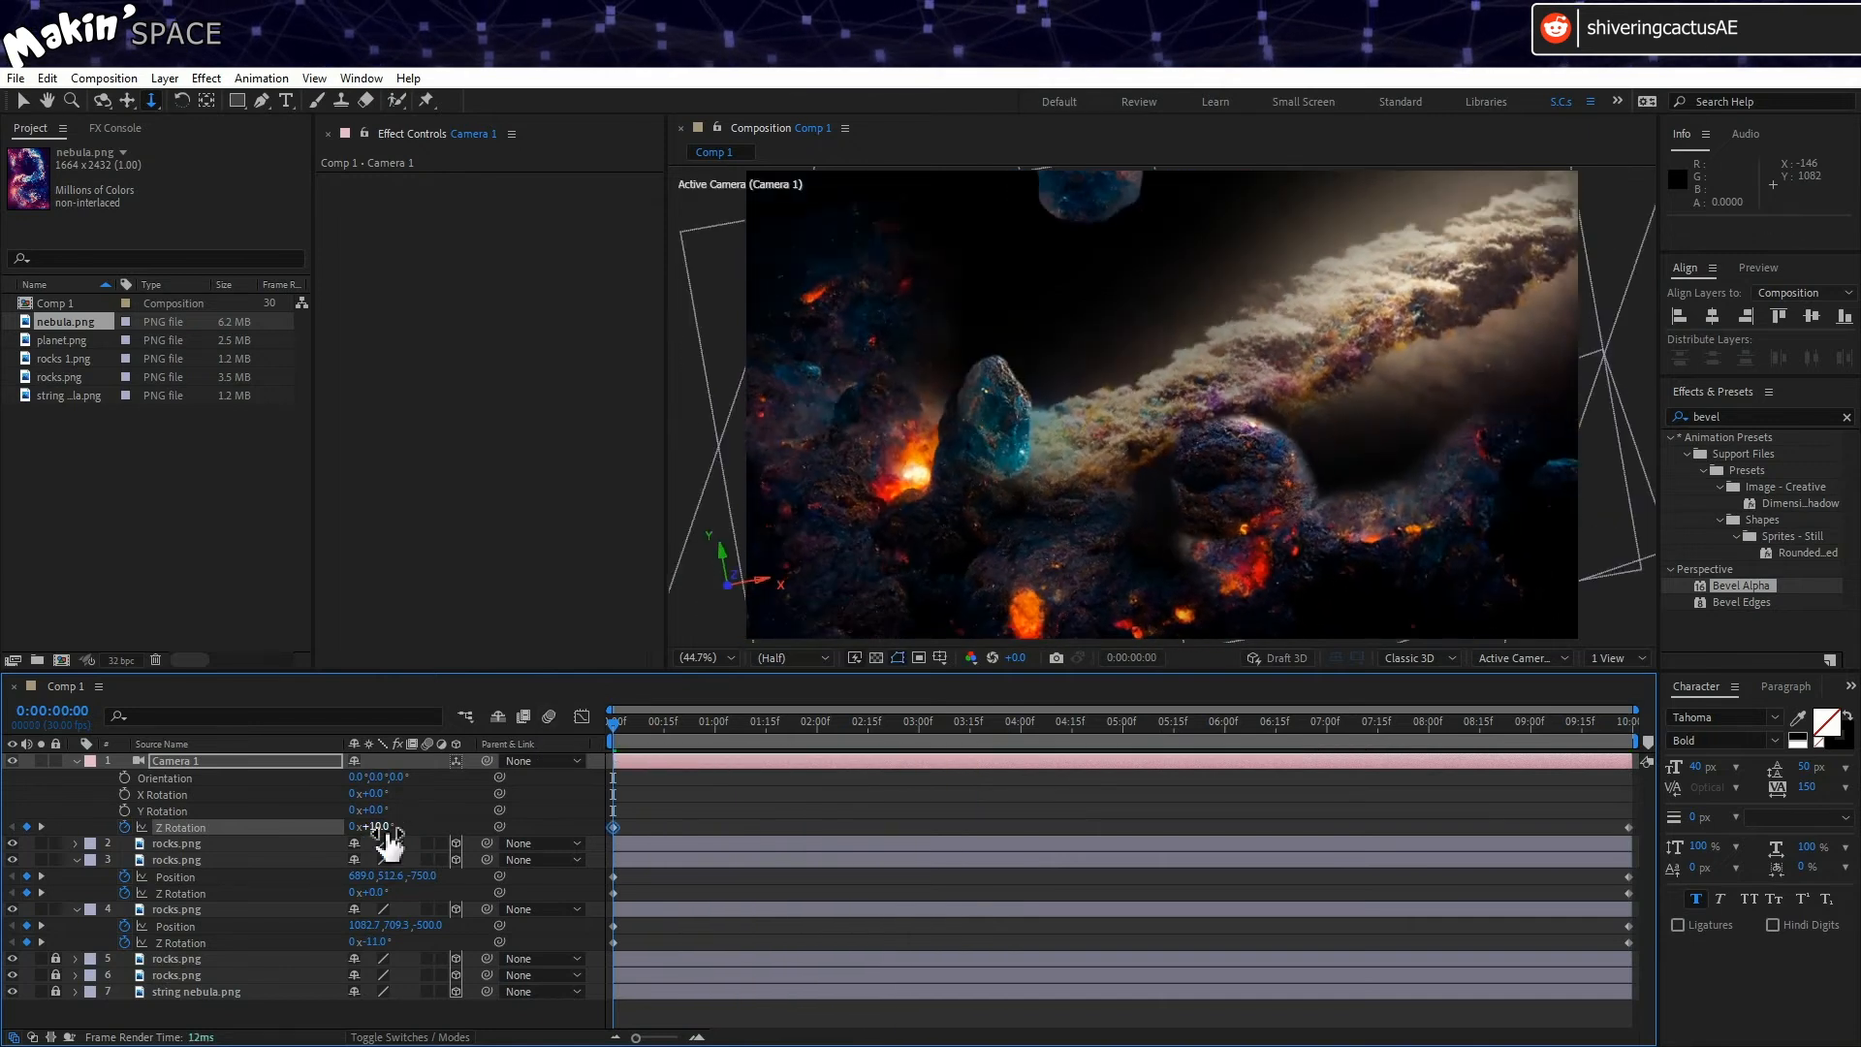
left_click(41, 826)
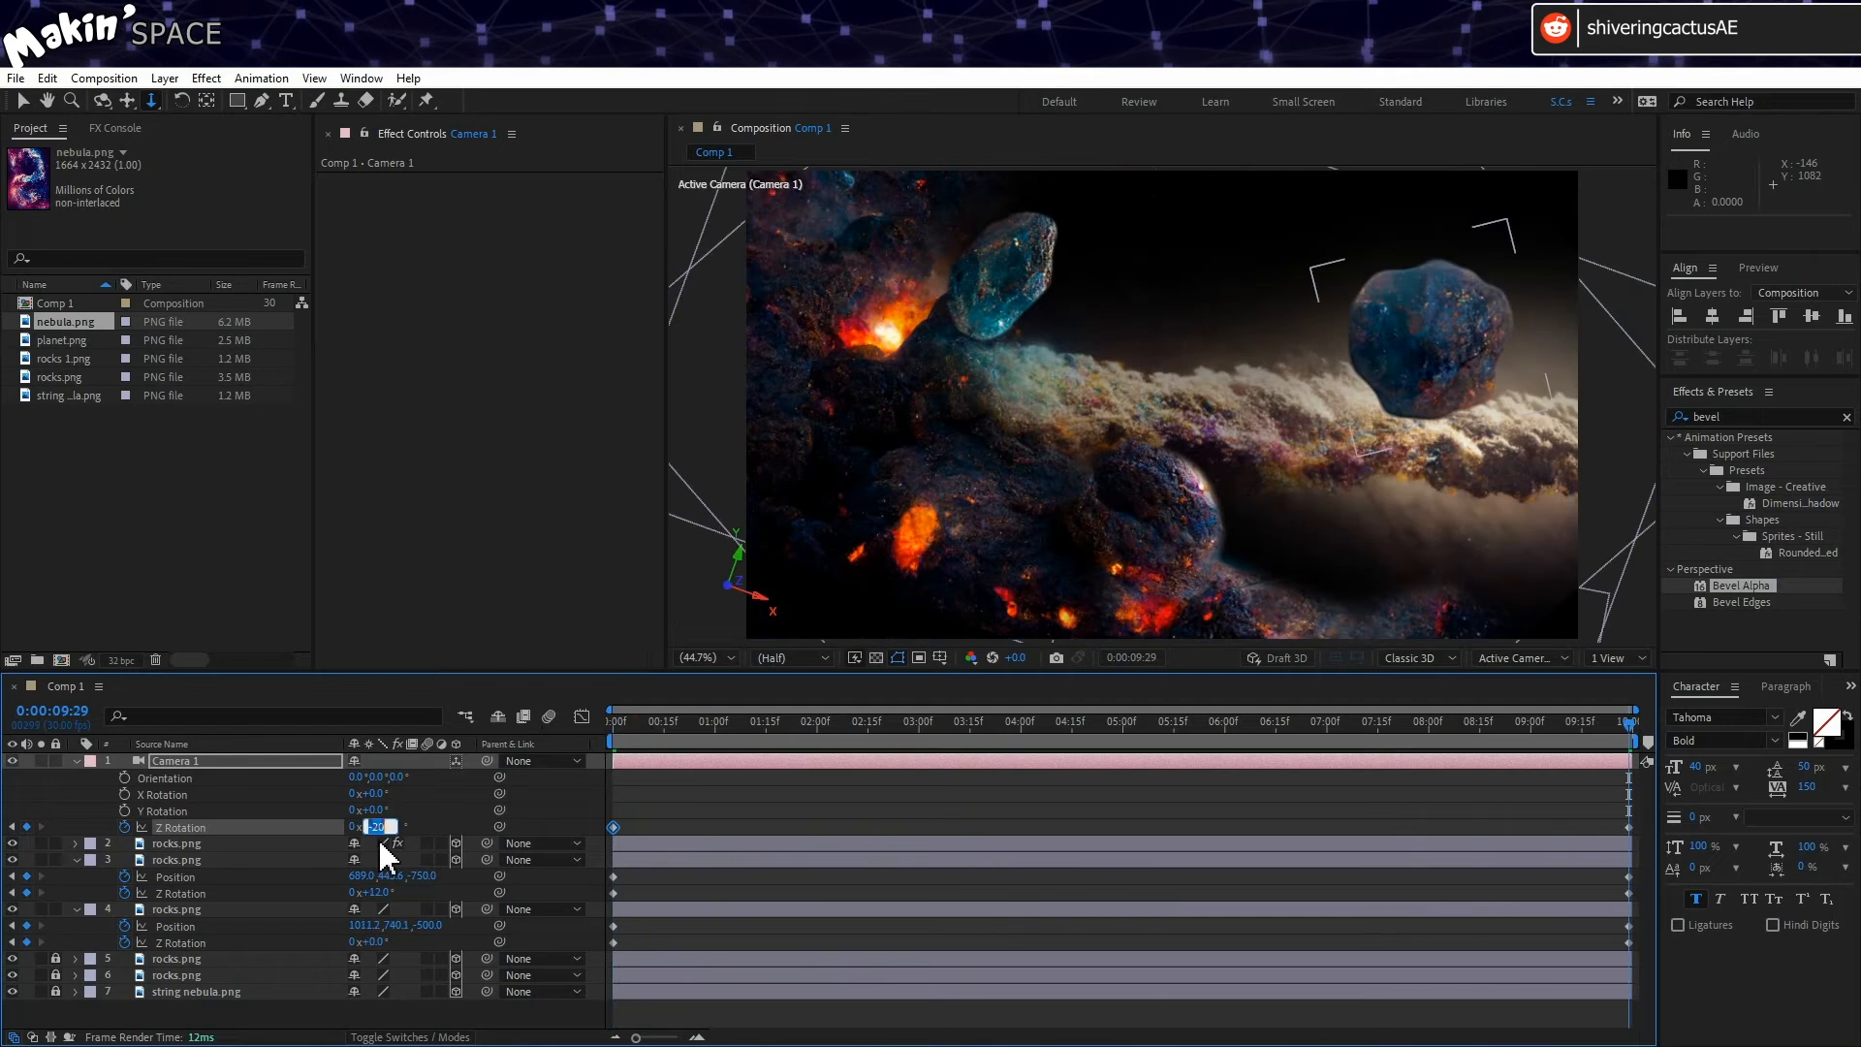
type("-10")
key("Return")
left_click(618, 744)
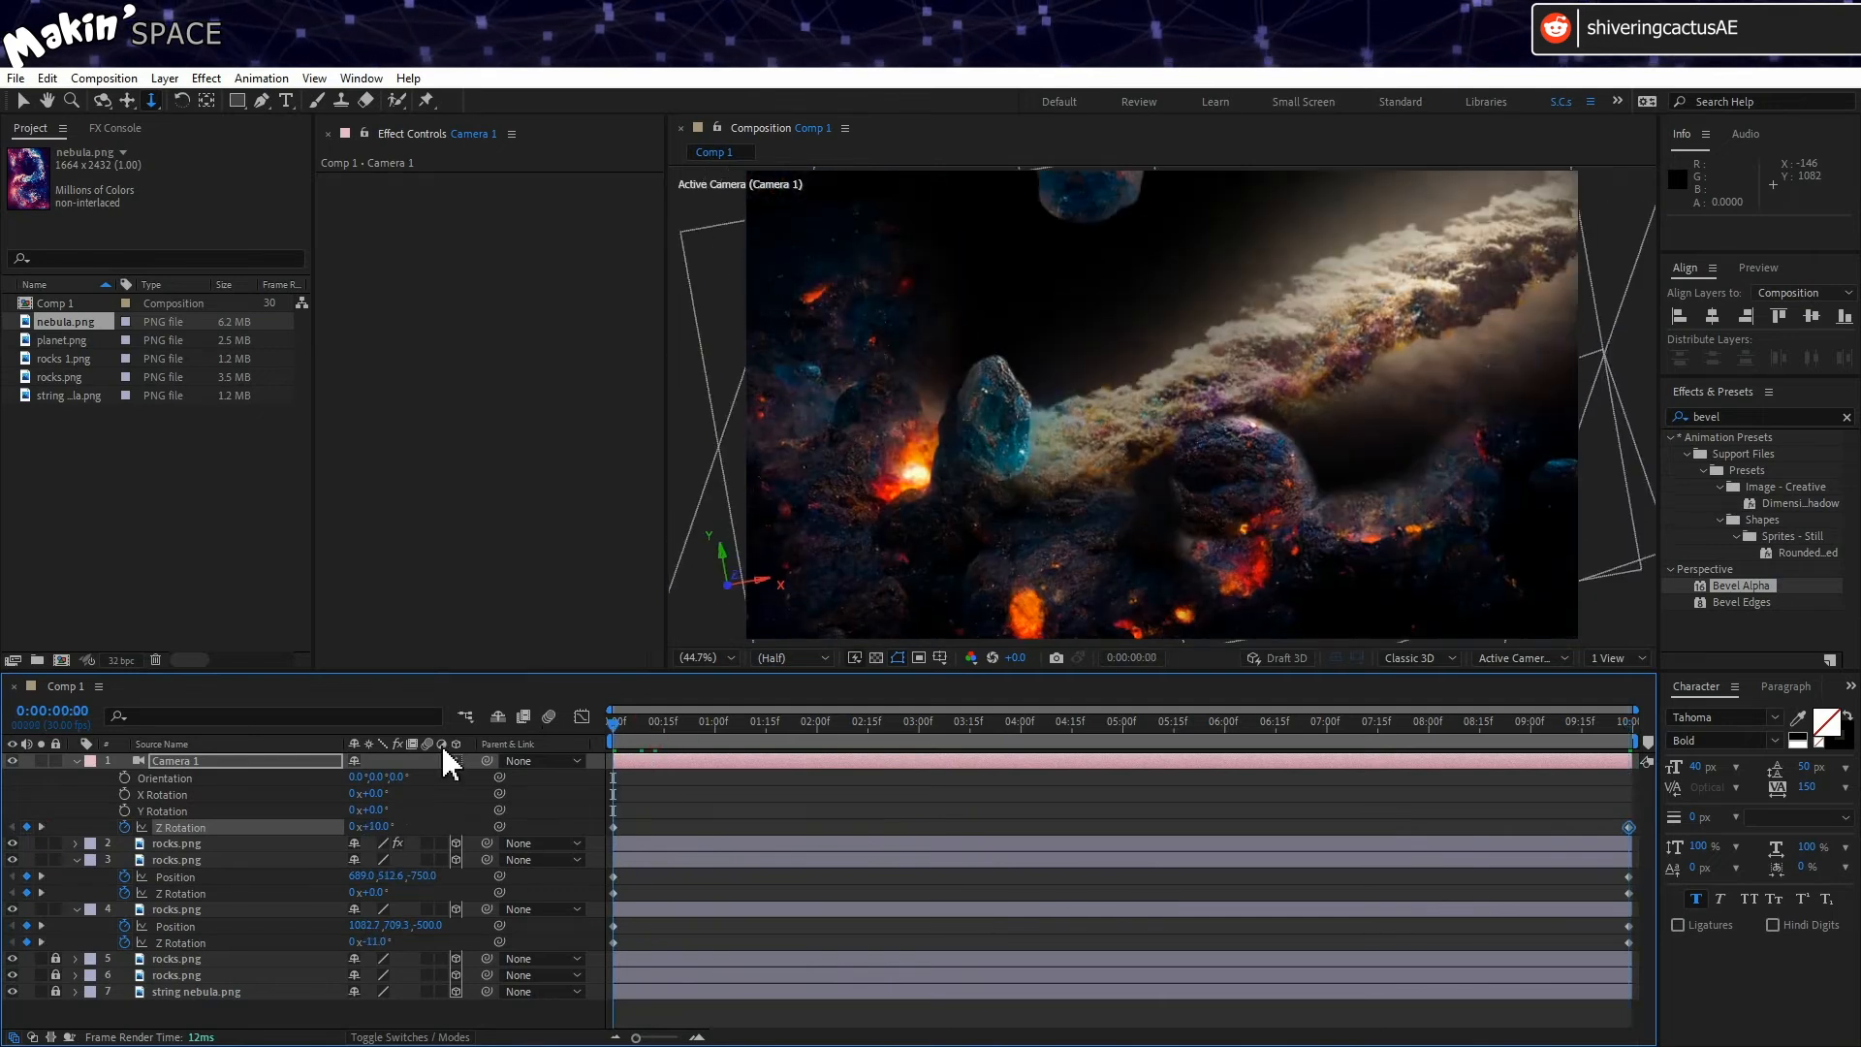
key("space")
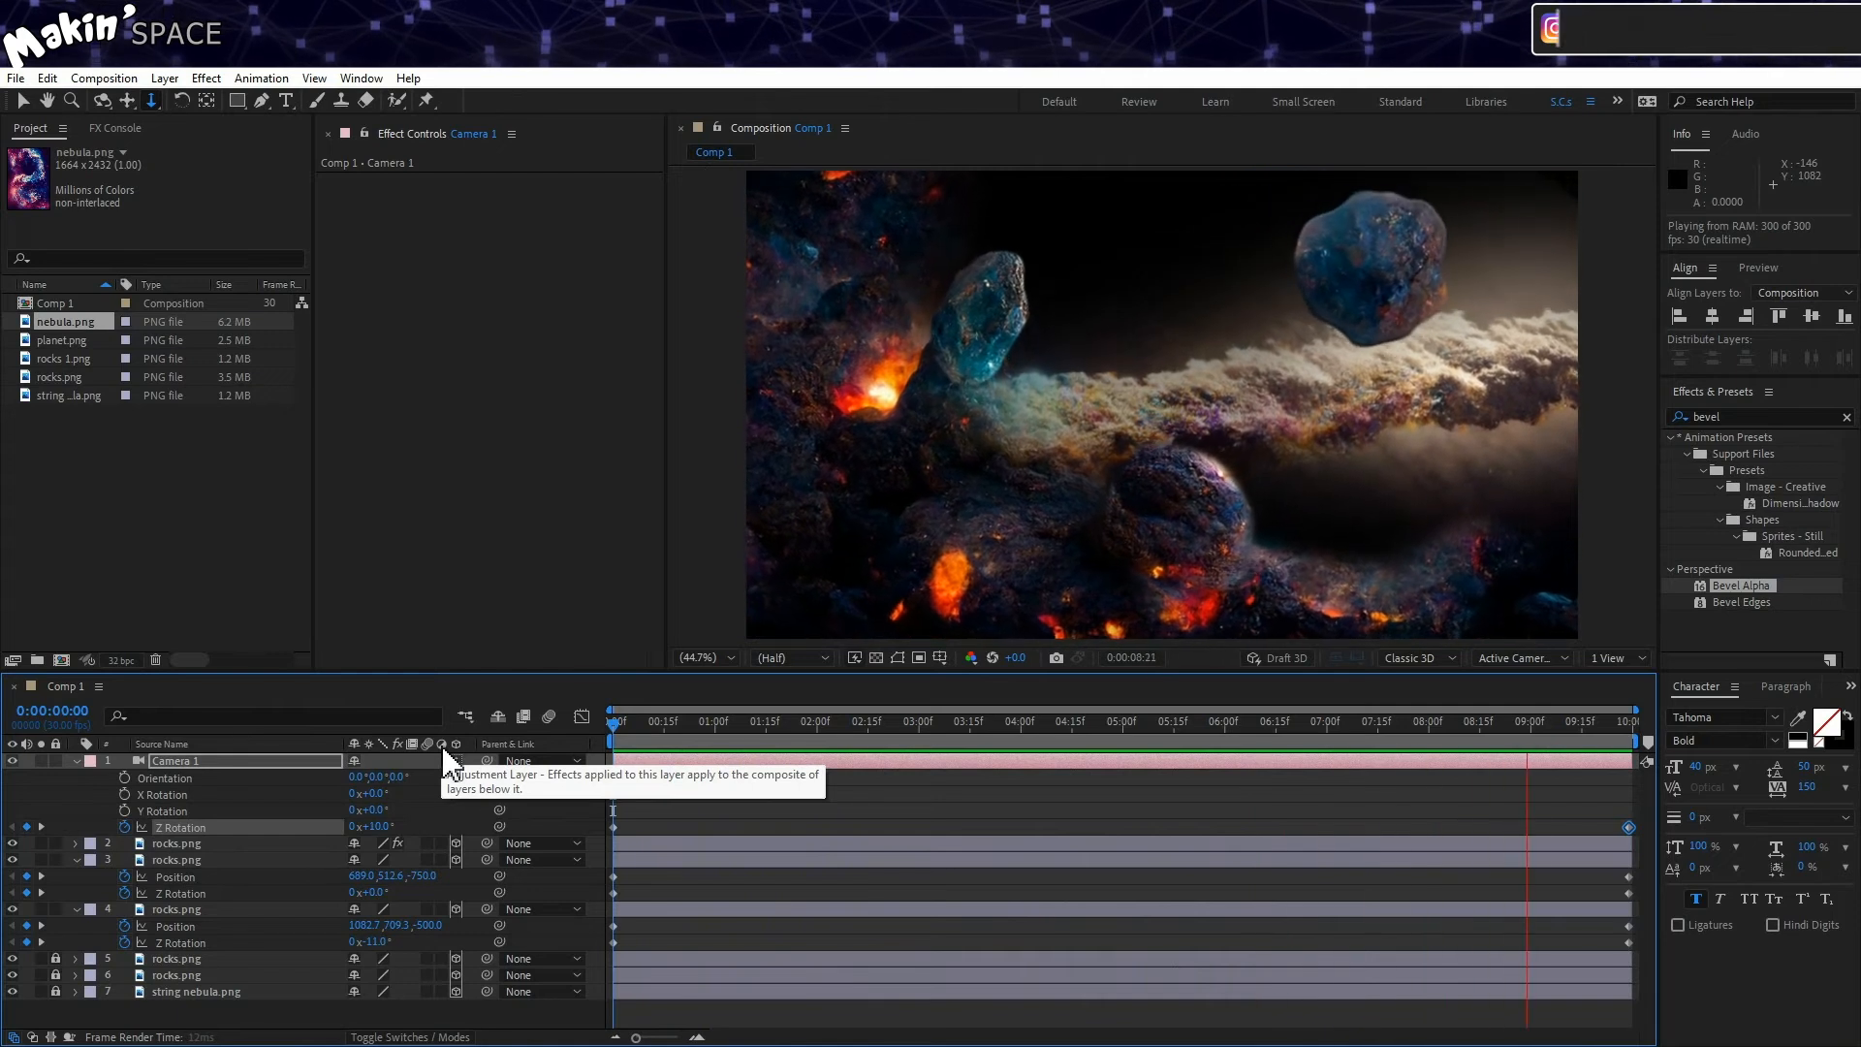
key("space")
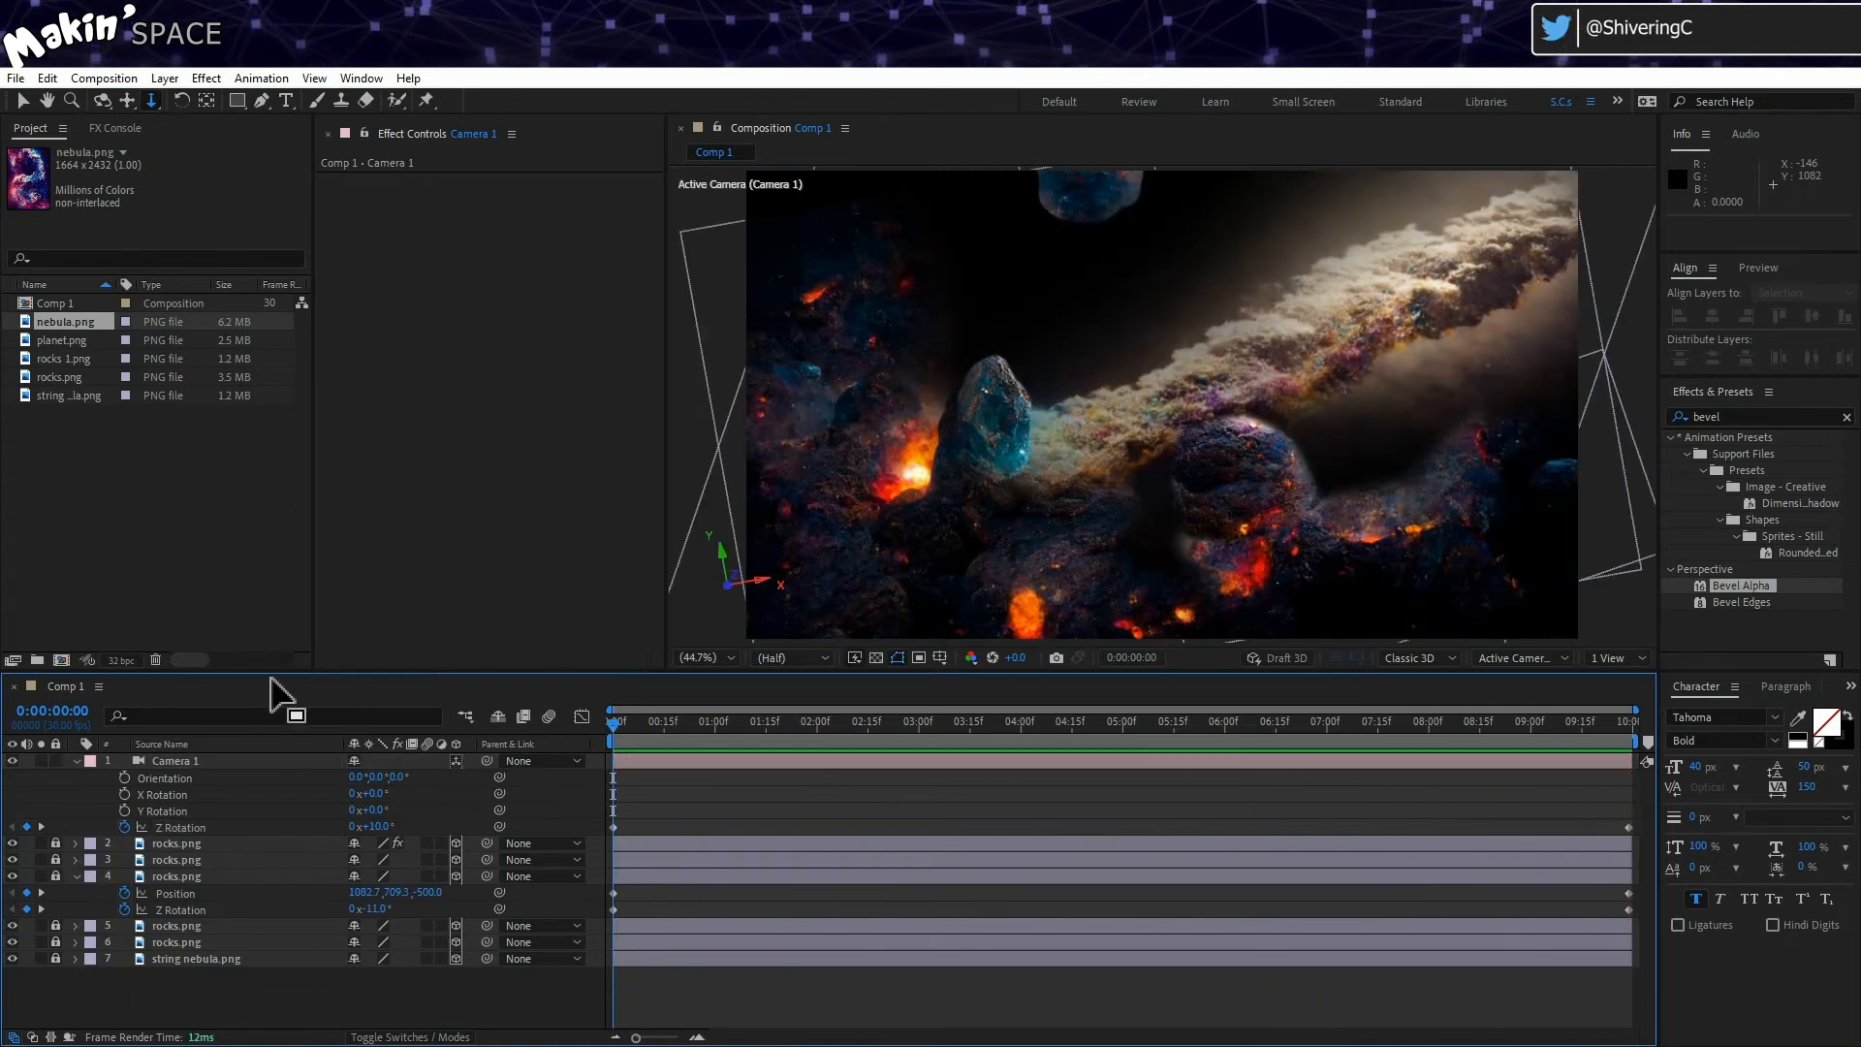
Step: Collapse the camera layer's properties and lock the layer to tidy the timeline
left_click(75, 760)
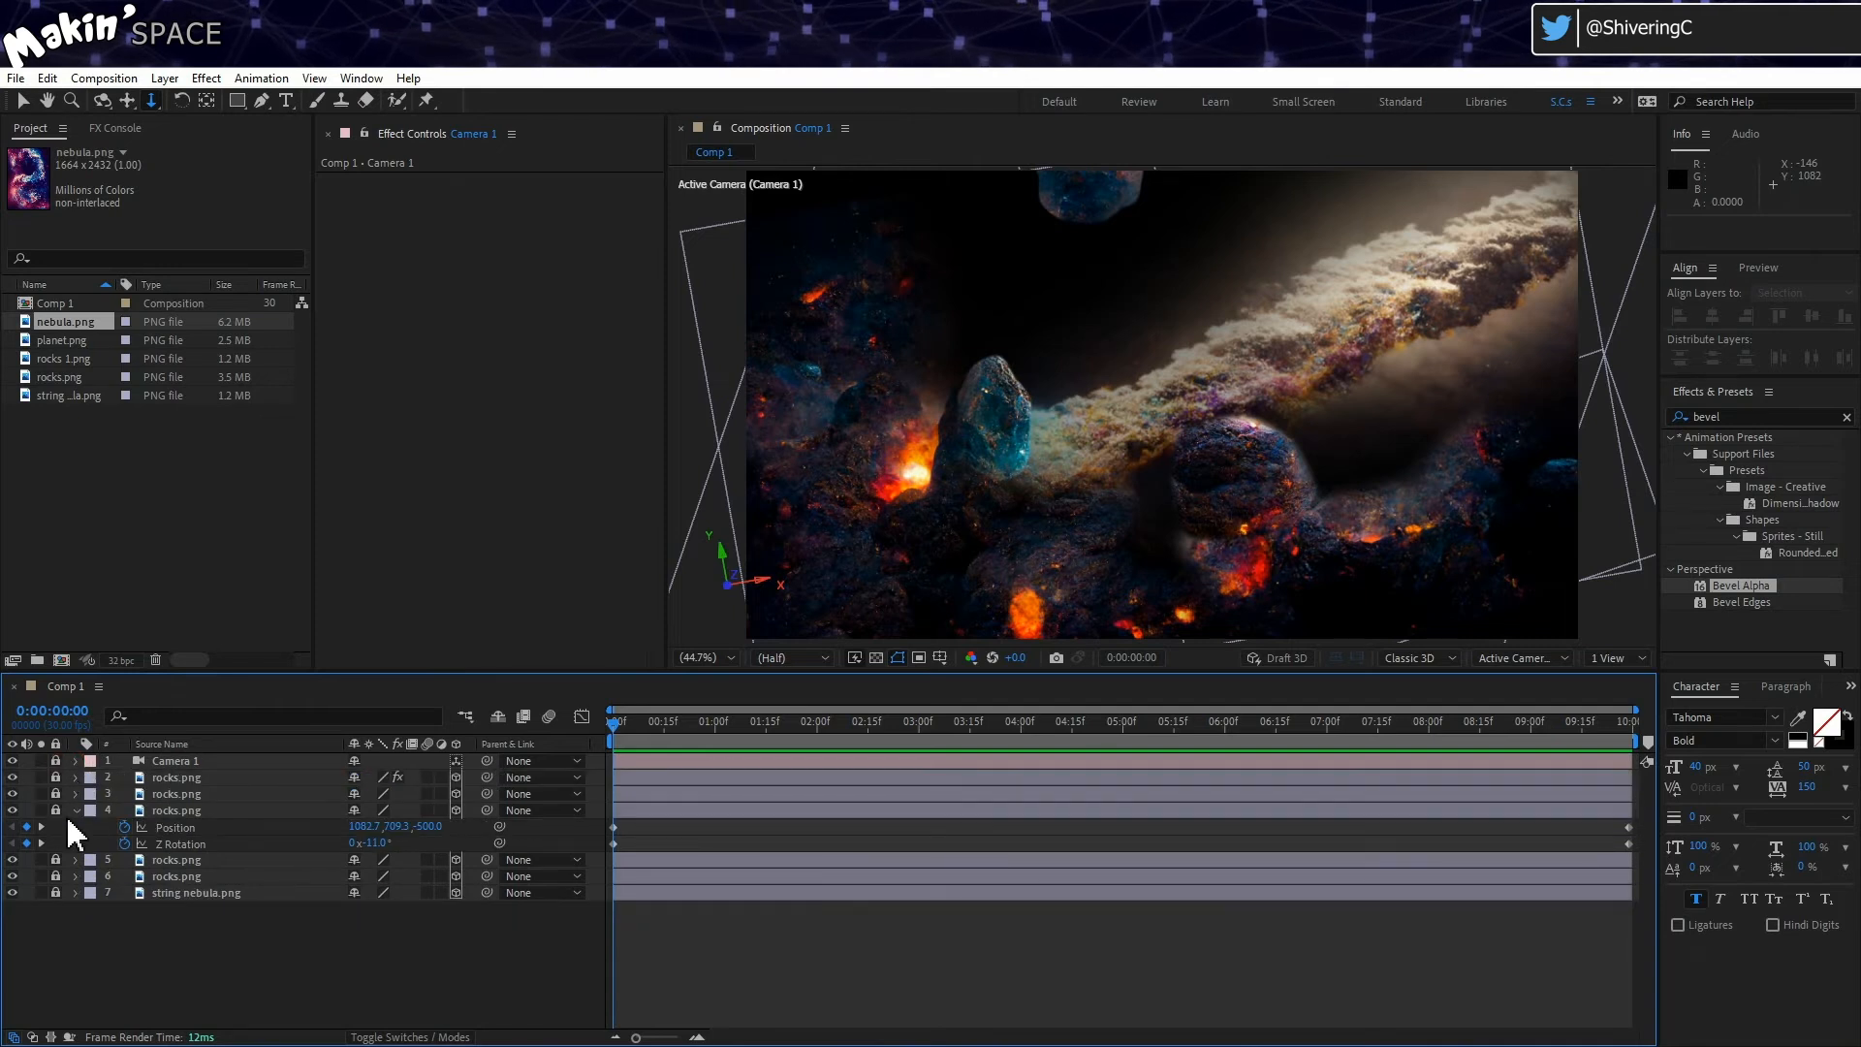
Step: Unlock the rocks.png layer 6 for editing and show the transparency grid in the composition view
left_click(76, 811)
left_click(55, 843)
left_click(190, 843)
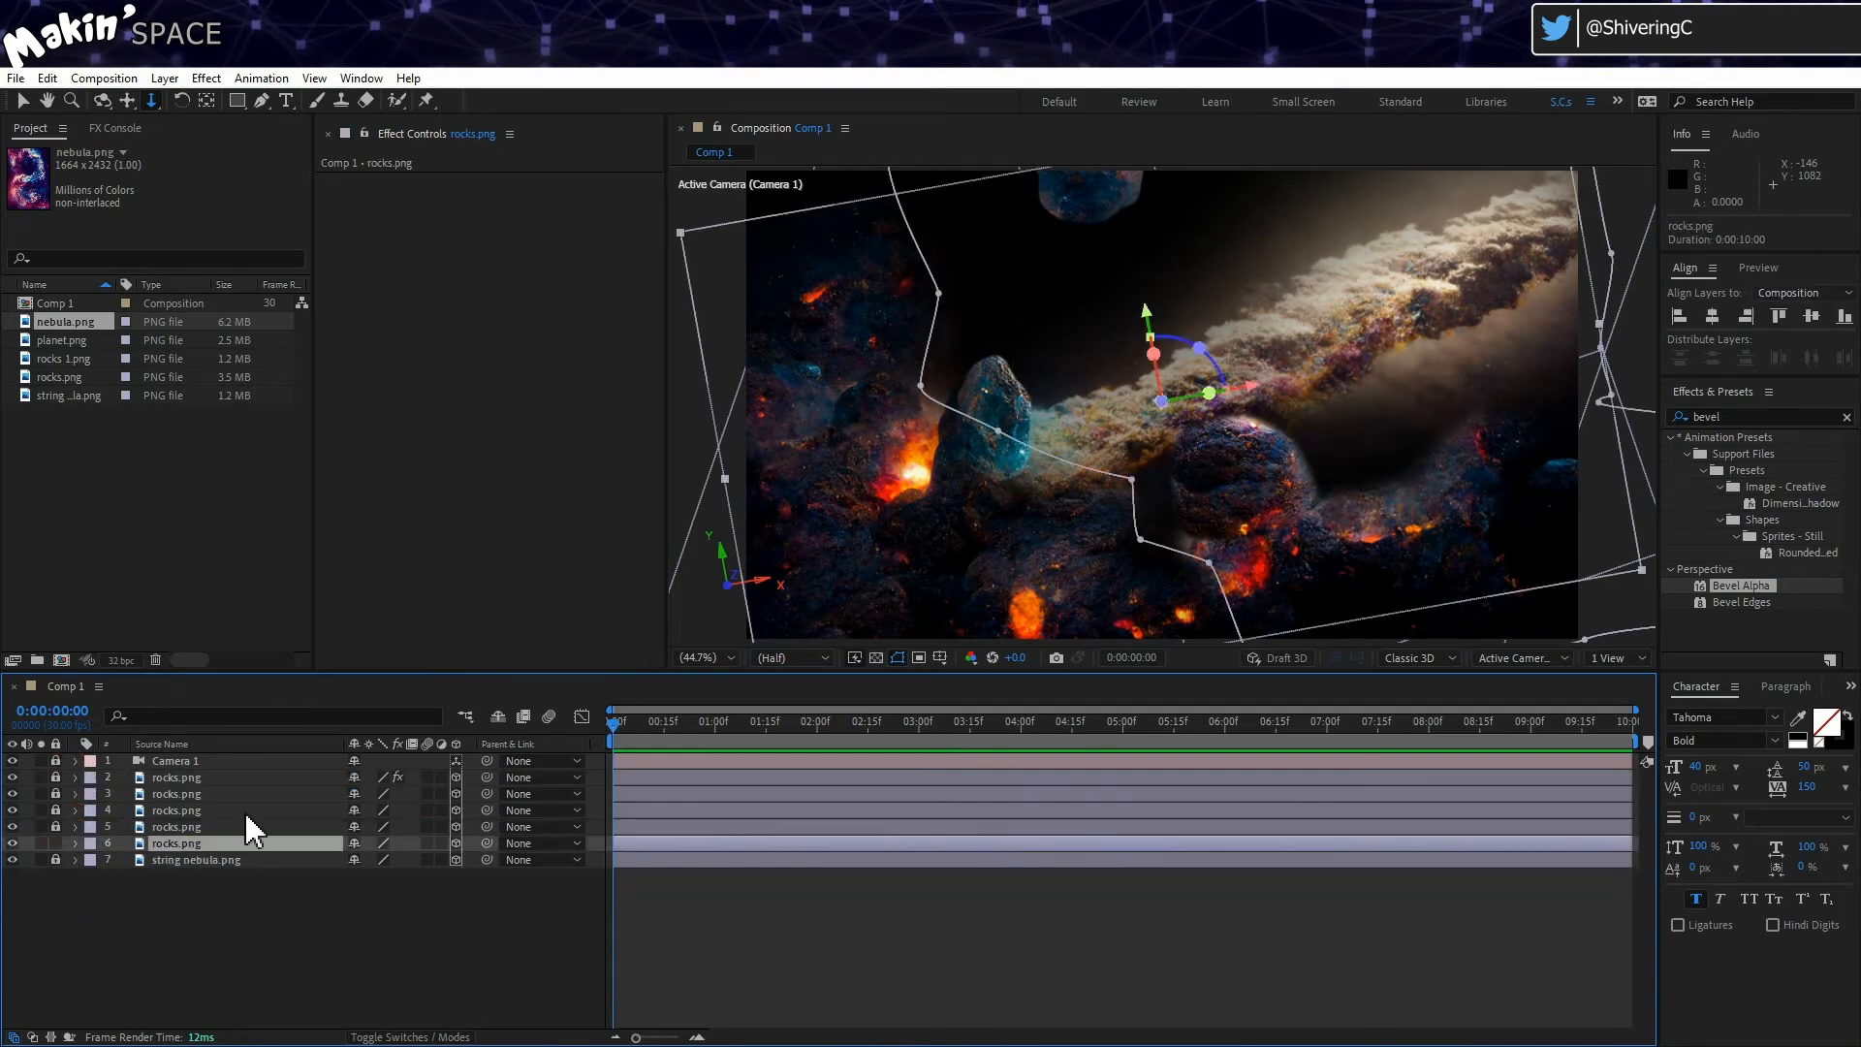
left_click(47, 851)
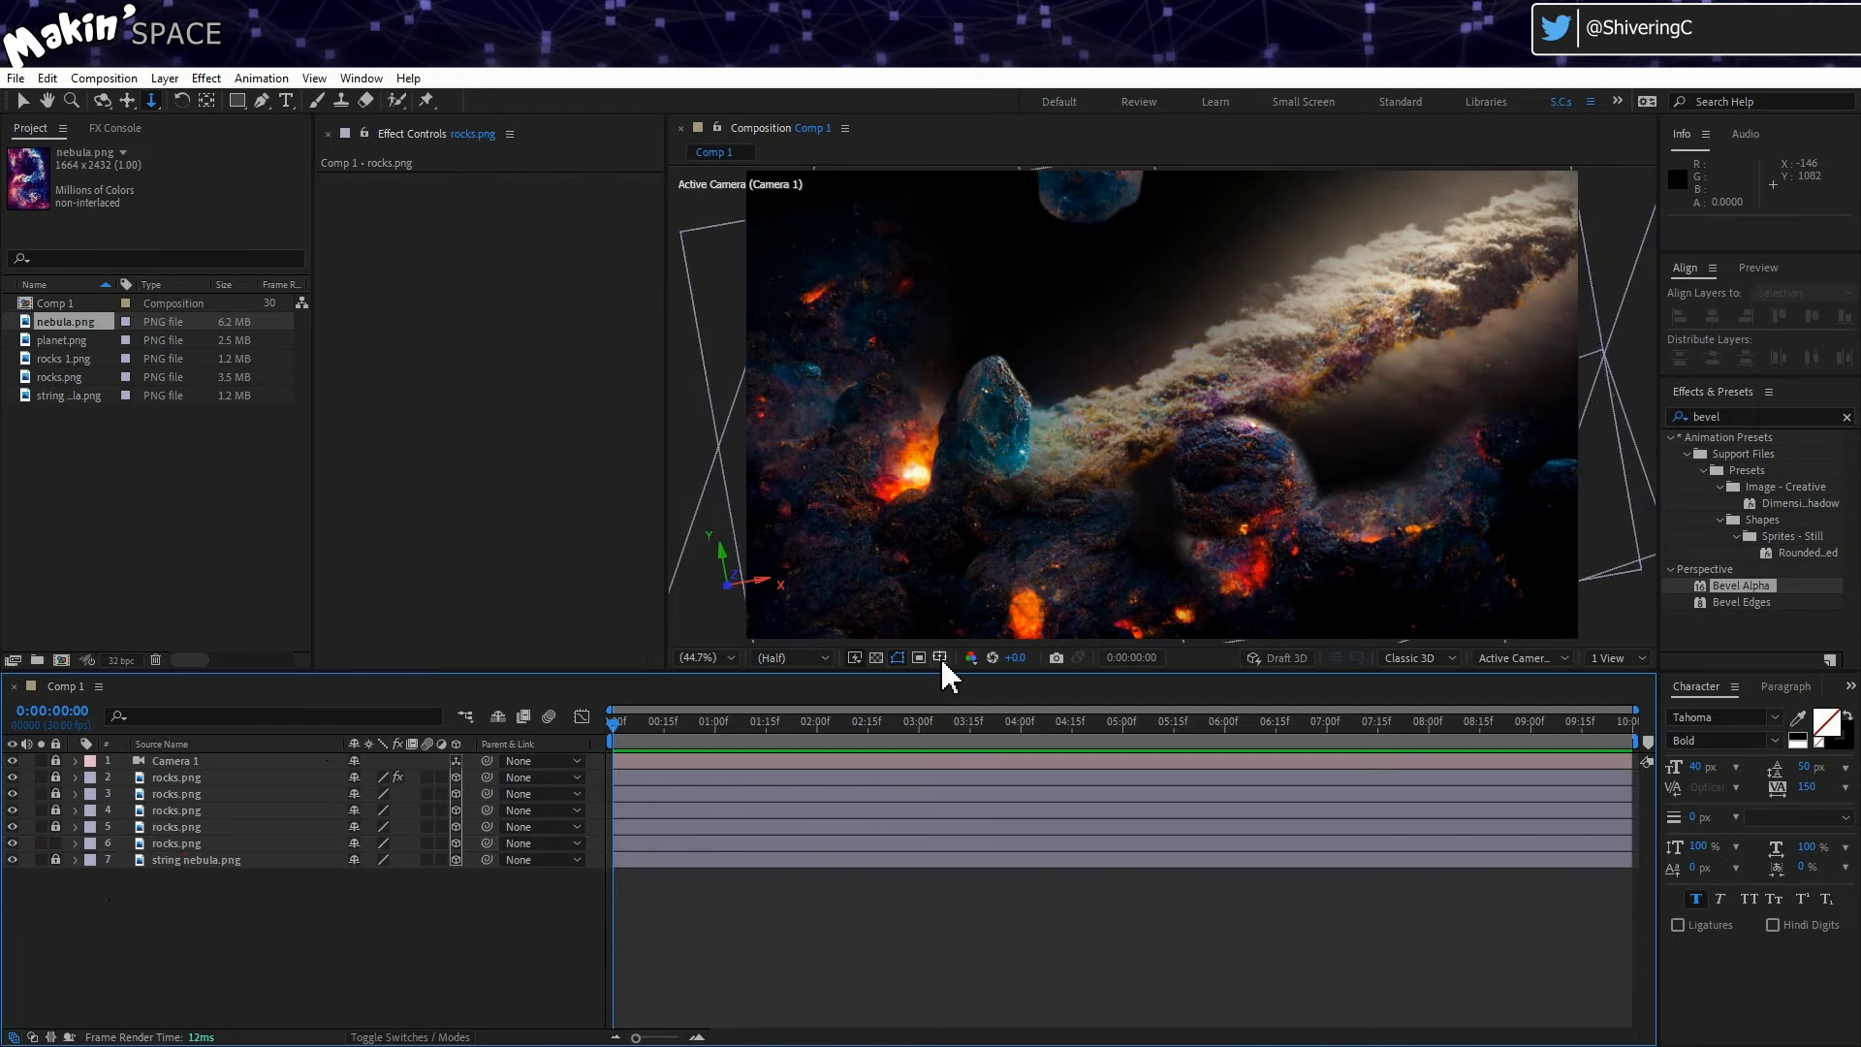
left_click(898, 657)
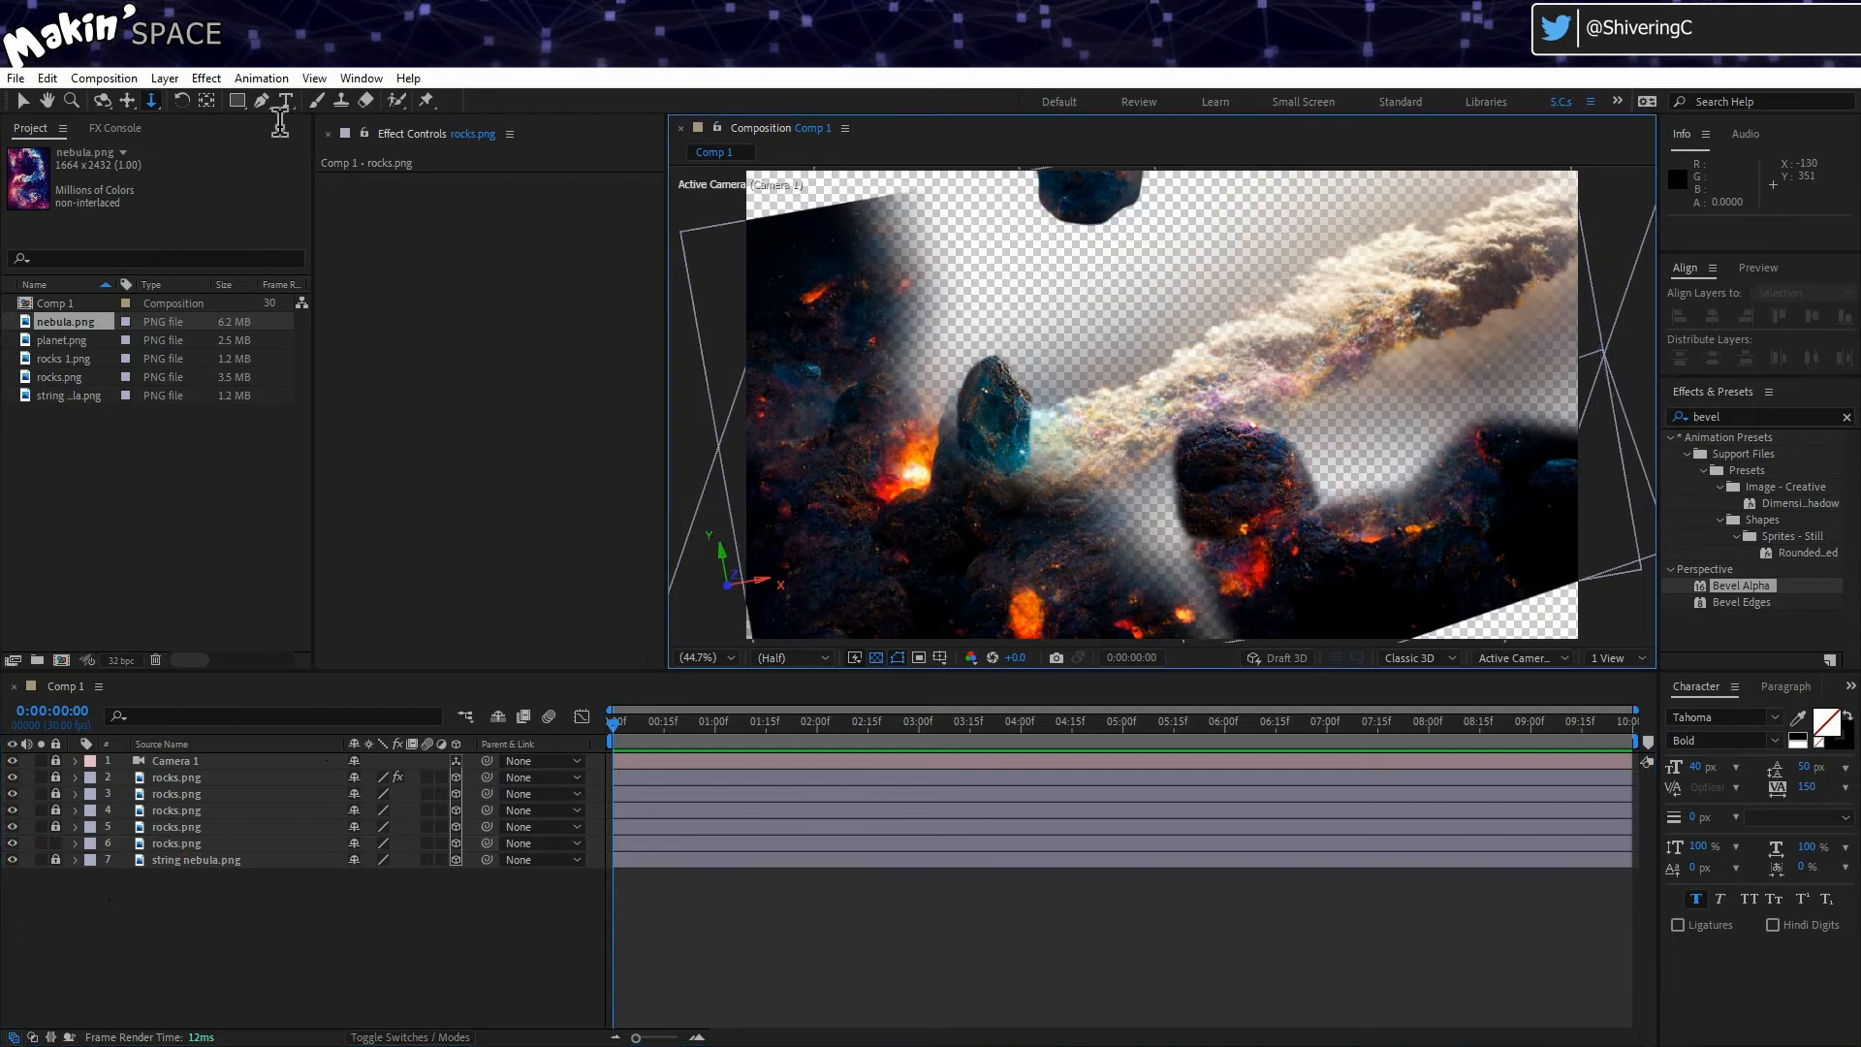
Step: Draw a closed, curved Pen mask on rocks.png layer 6 around the hard-edged upper-left corner of the rocks, extending well beyond the frame
left_click(196, 841)
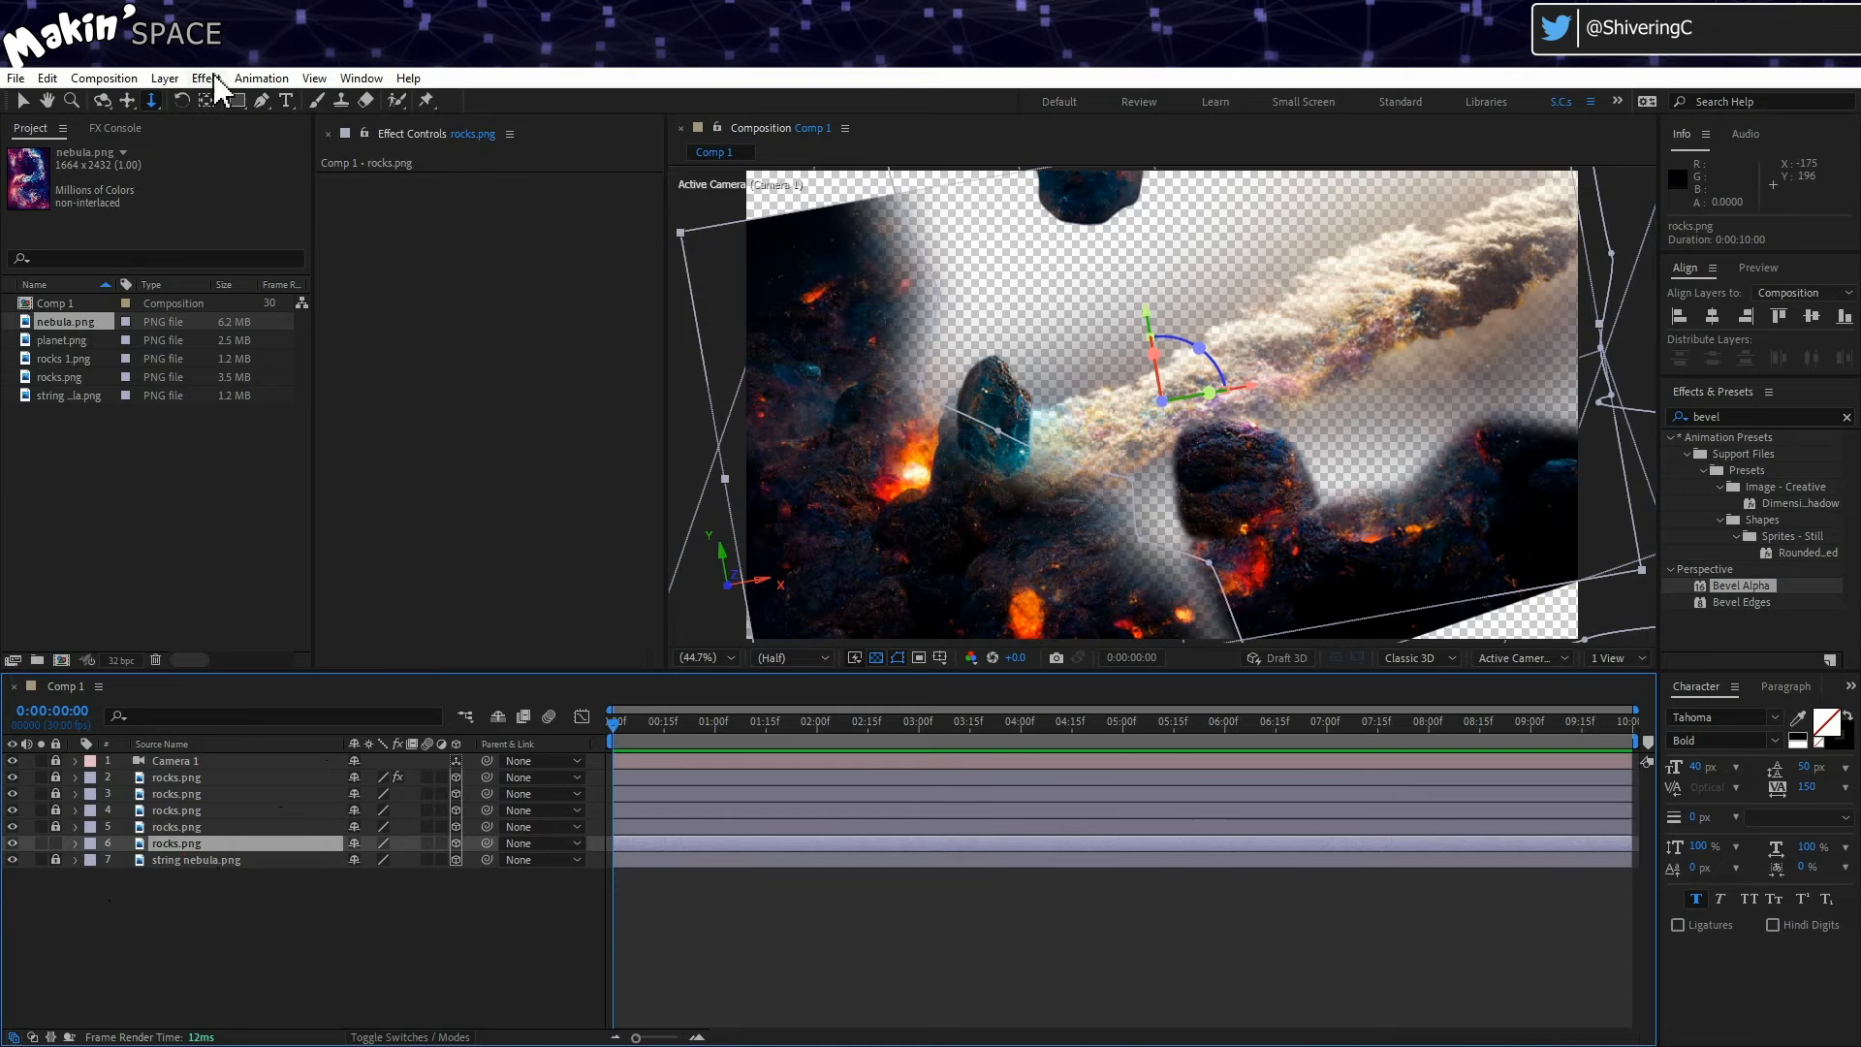
left_click(260, 101)
left_click(980, 262)
left_click(882, 245)
left_click(779, 274)
left_click(708, 348)
scroll(718, 373, "down", 3)
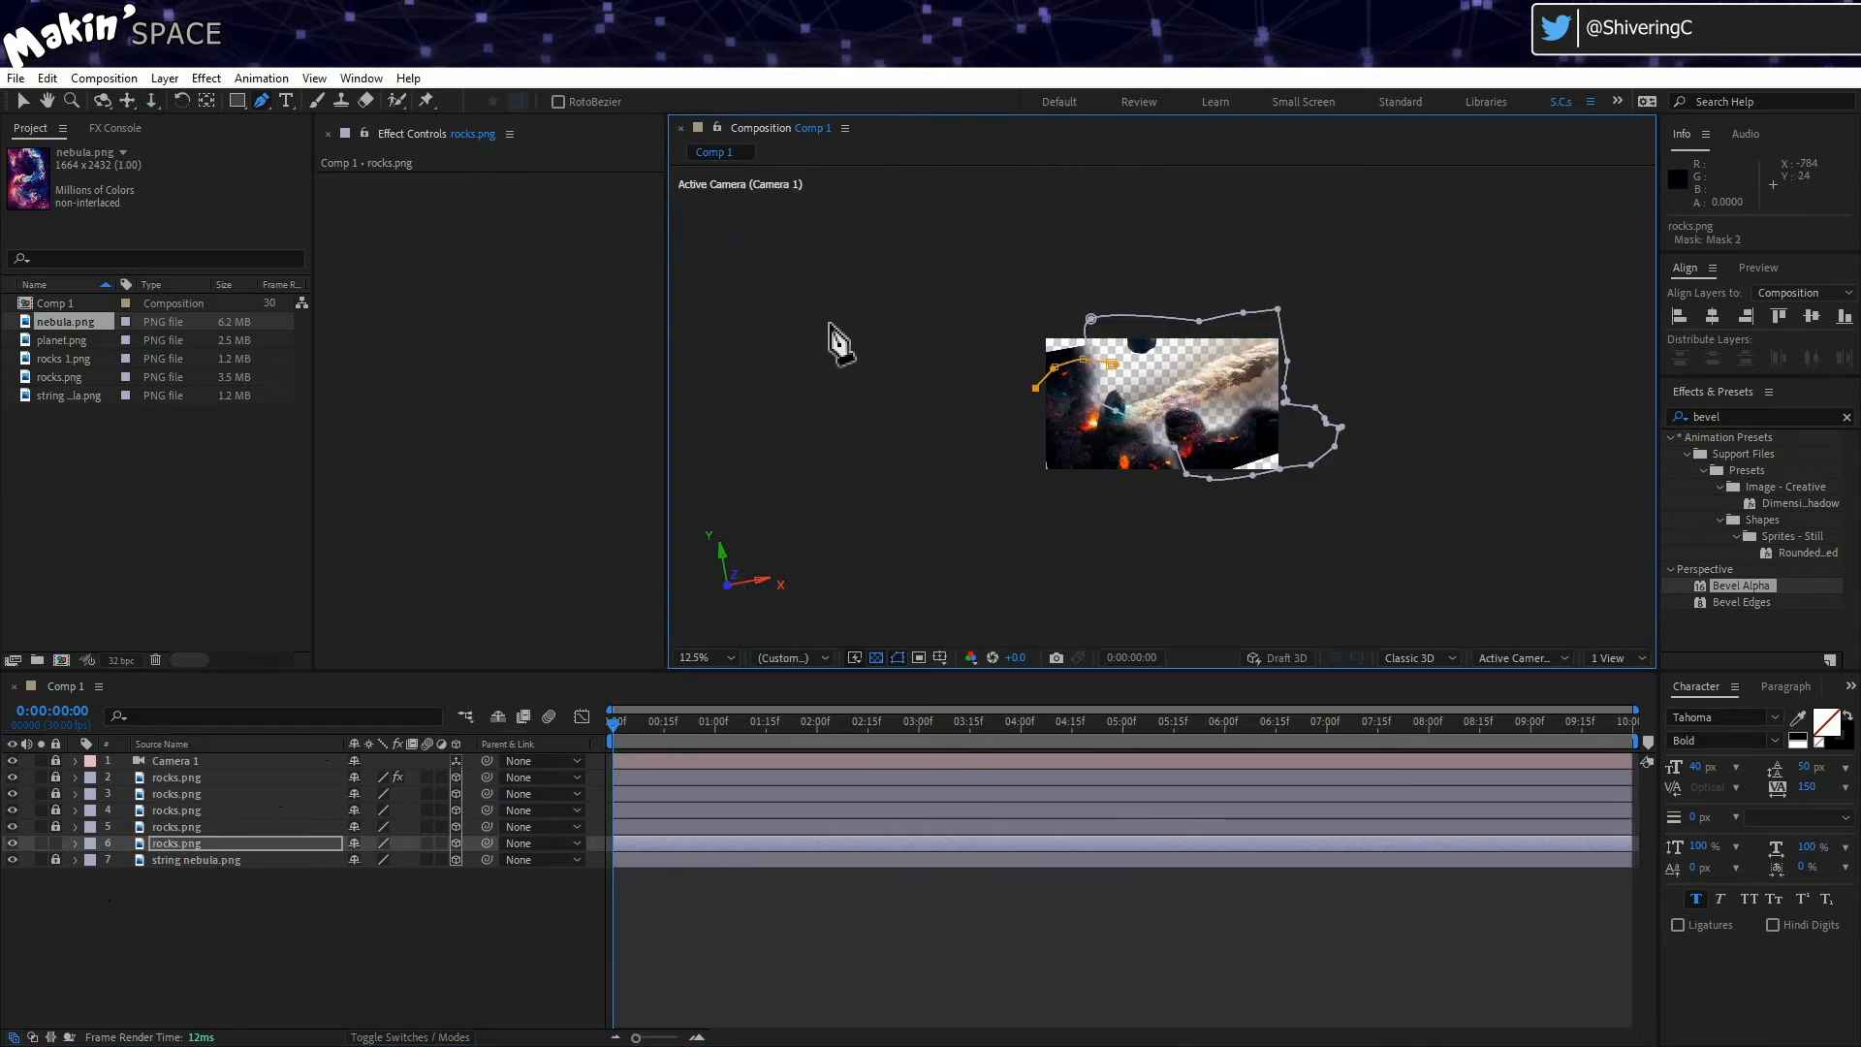
left_click_drag(945, 332, 944, 306)
left_click(1037, 230)
left_click(1102, 261)
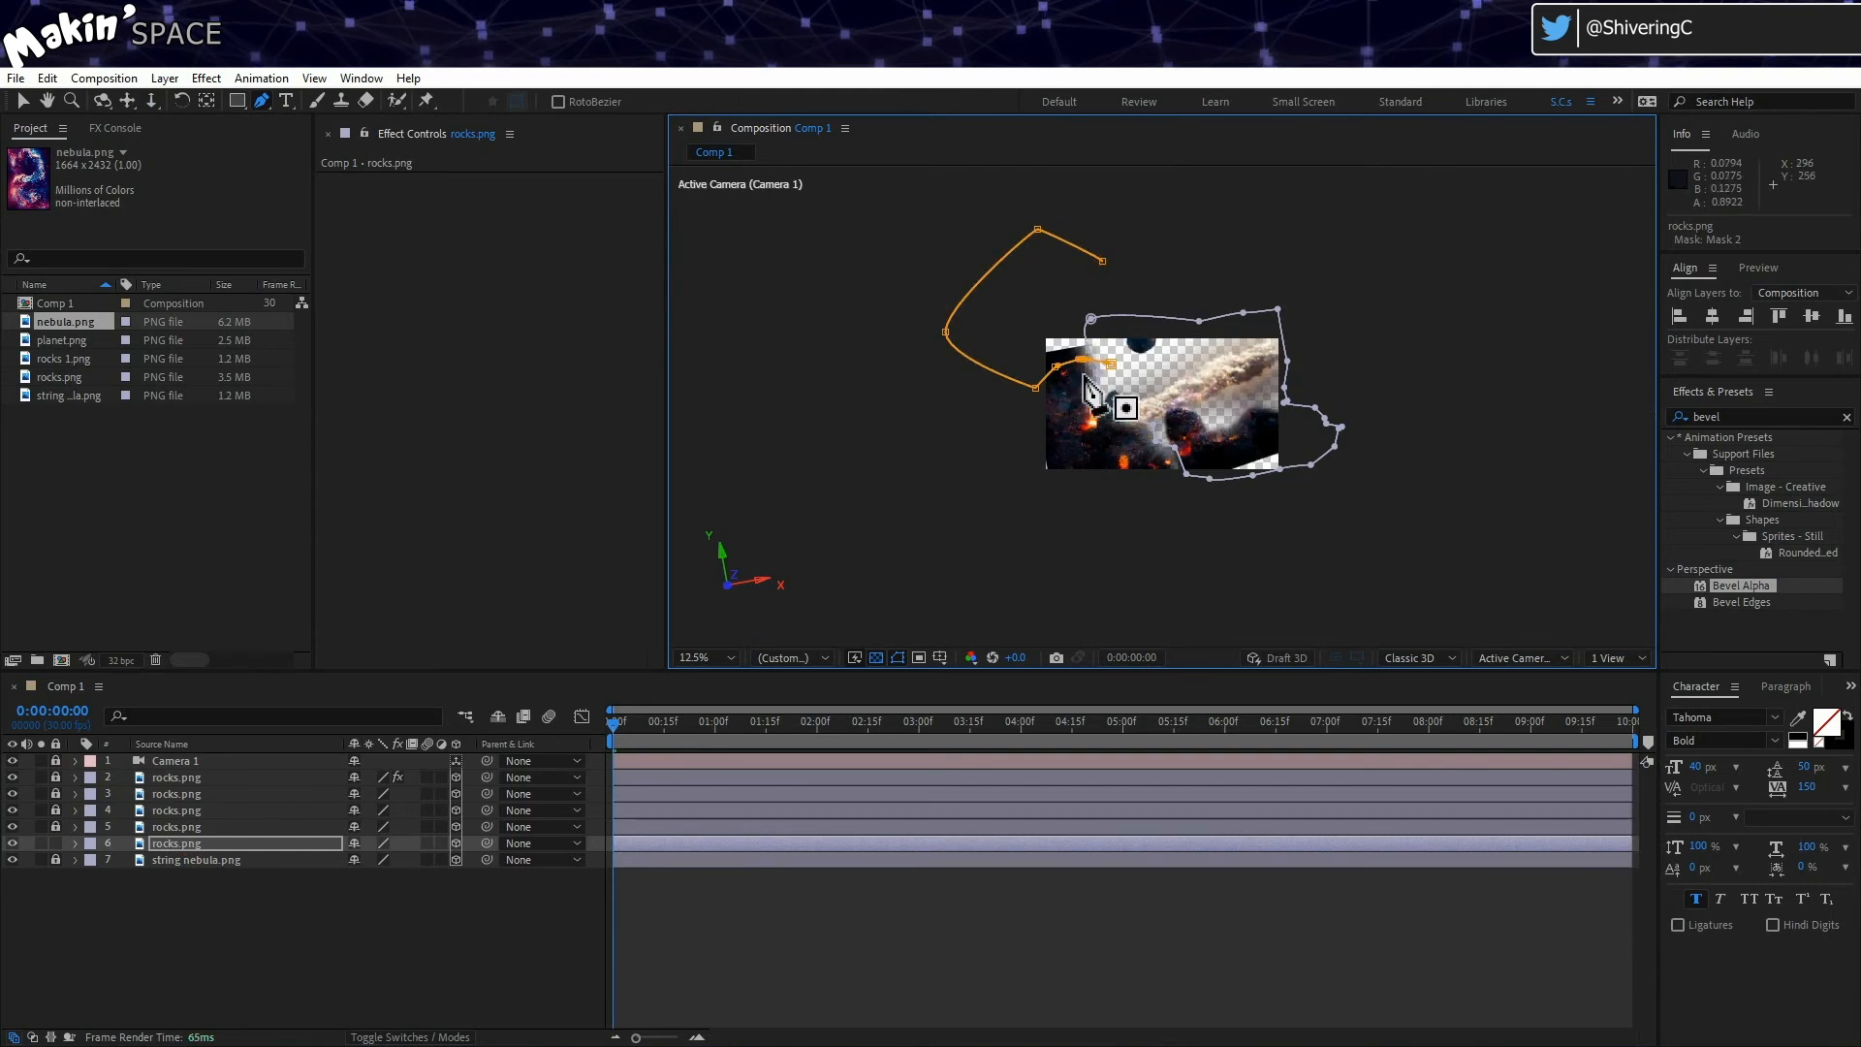
scroll(1116, 392, "up", 2)
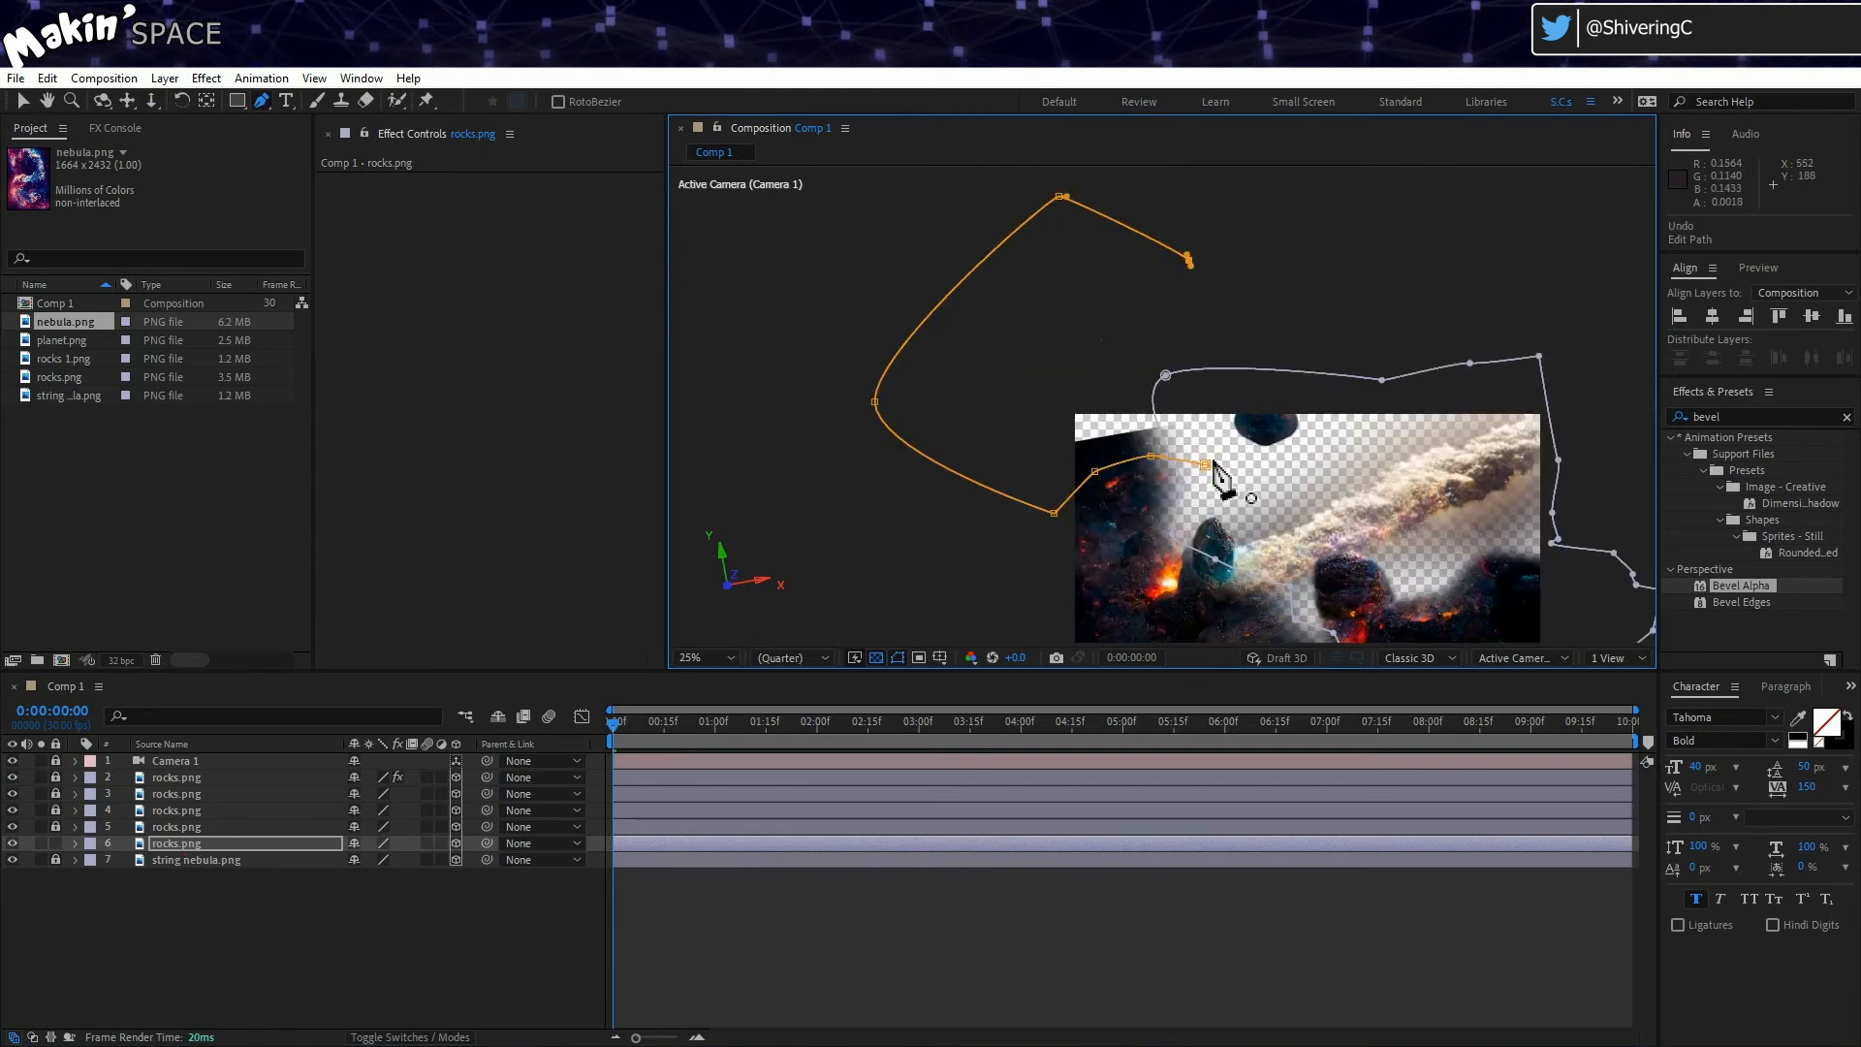
left_click_drag(1173, 296, 1185, 331)
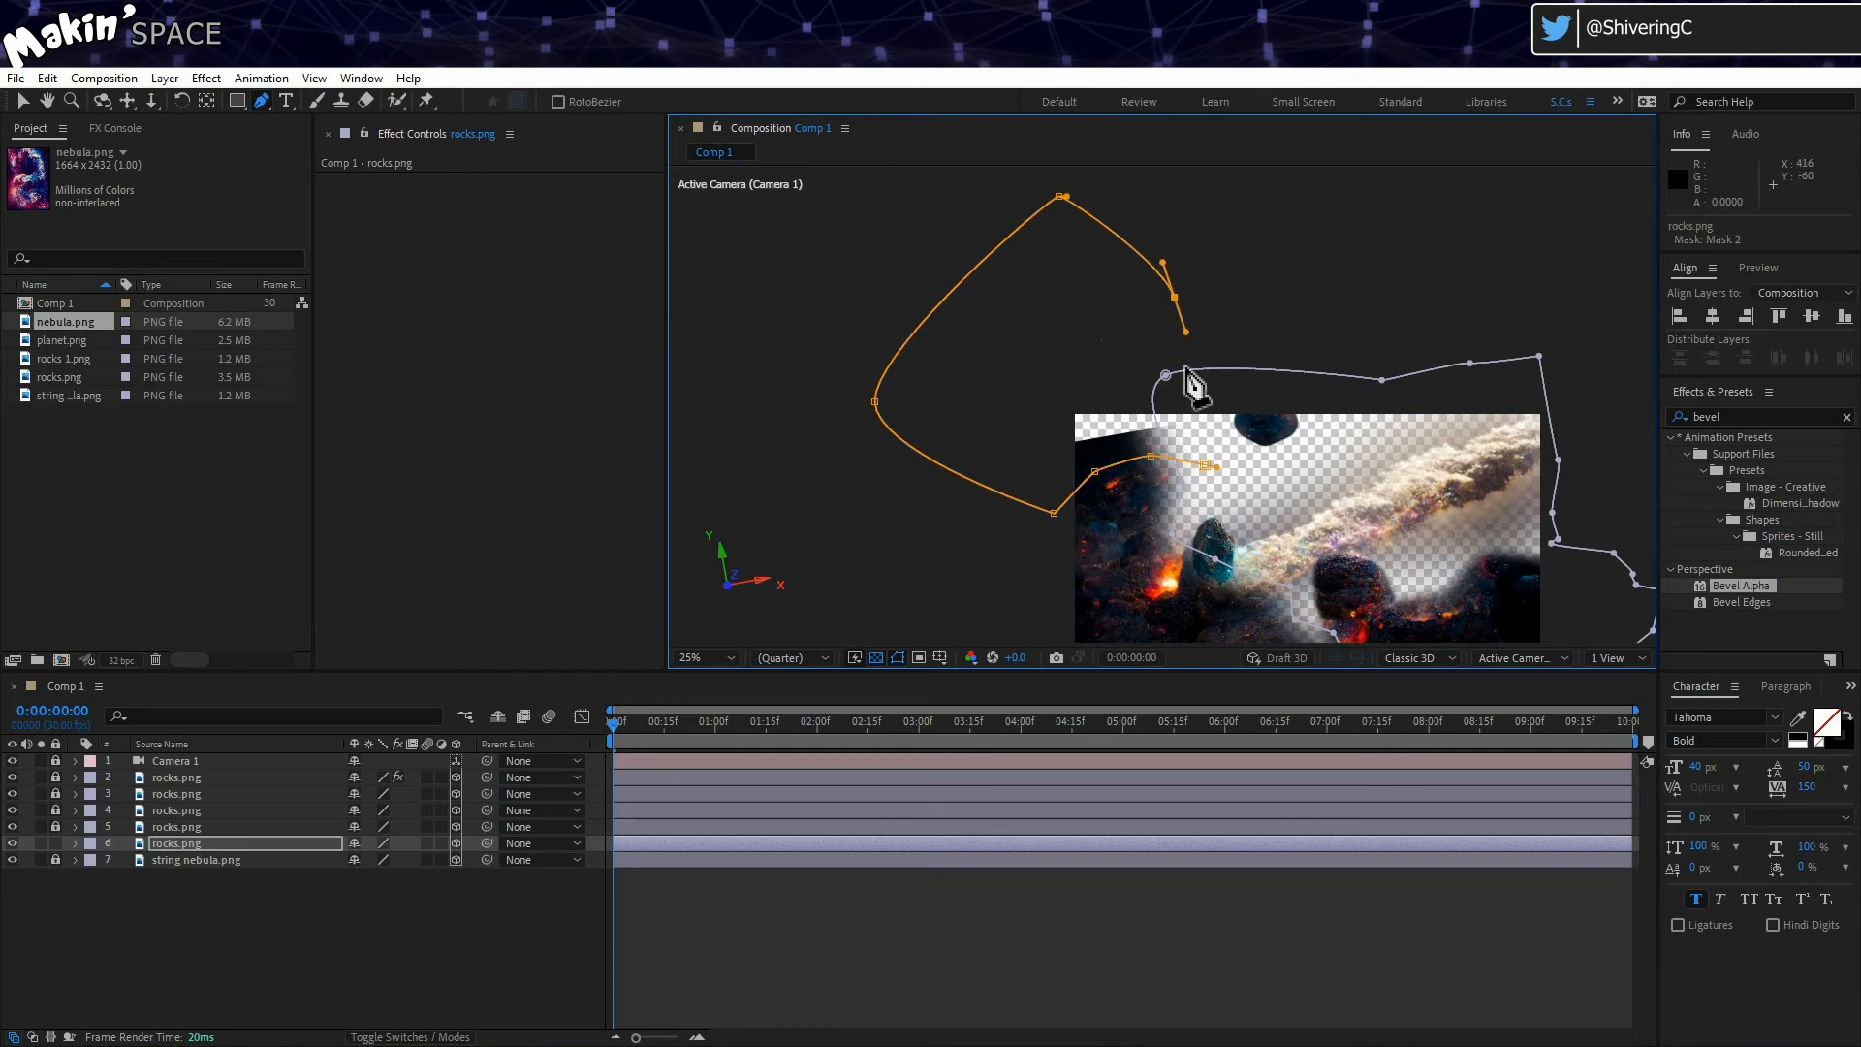
left_click(1180, 461)
Step: Set Mask 2 on layer 6 to Subtract with a 155-pixel feather, and fit the composition in the view
left_click(213, 843)
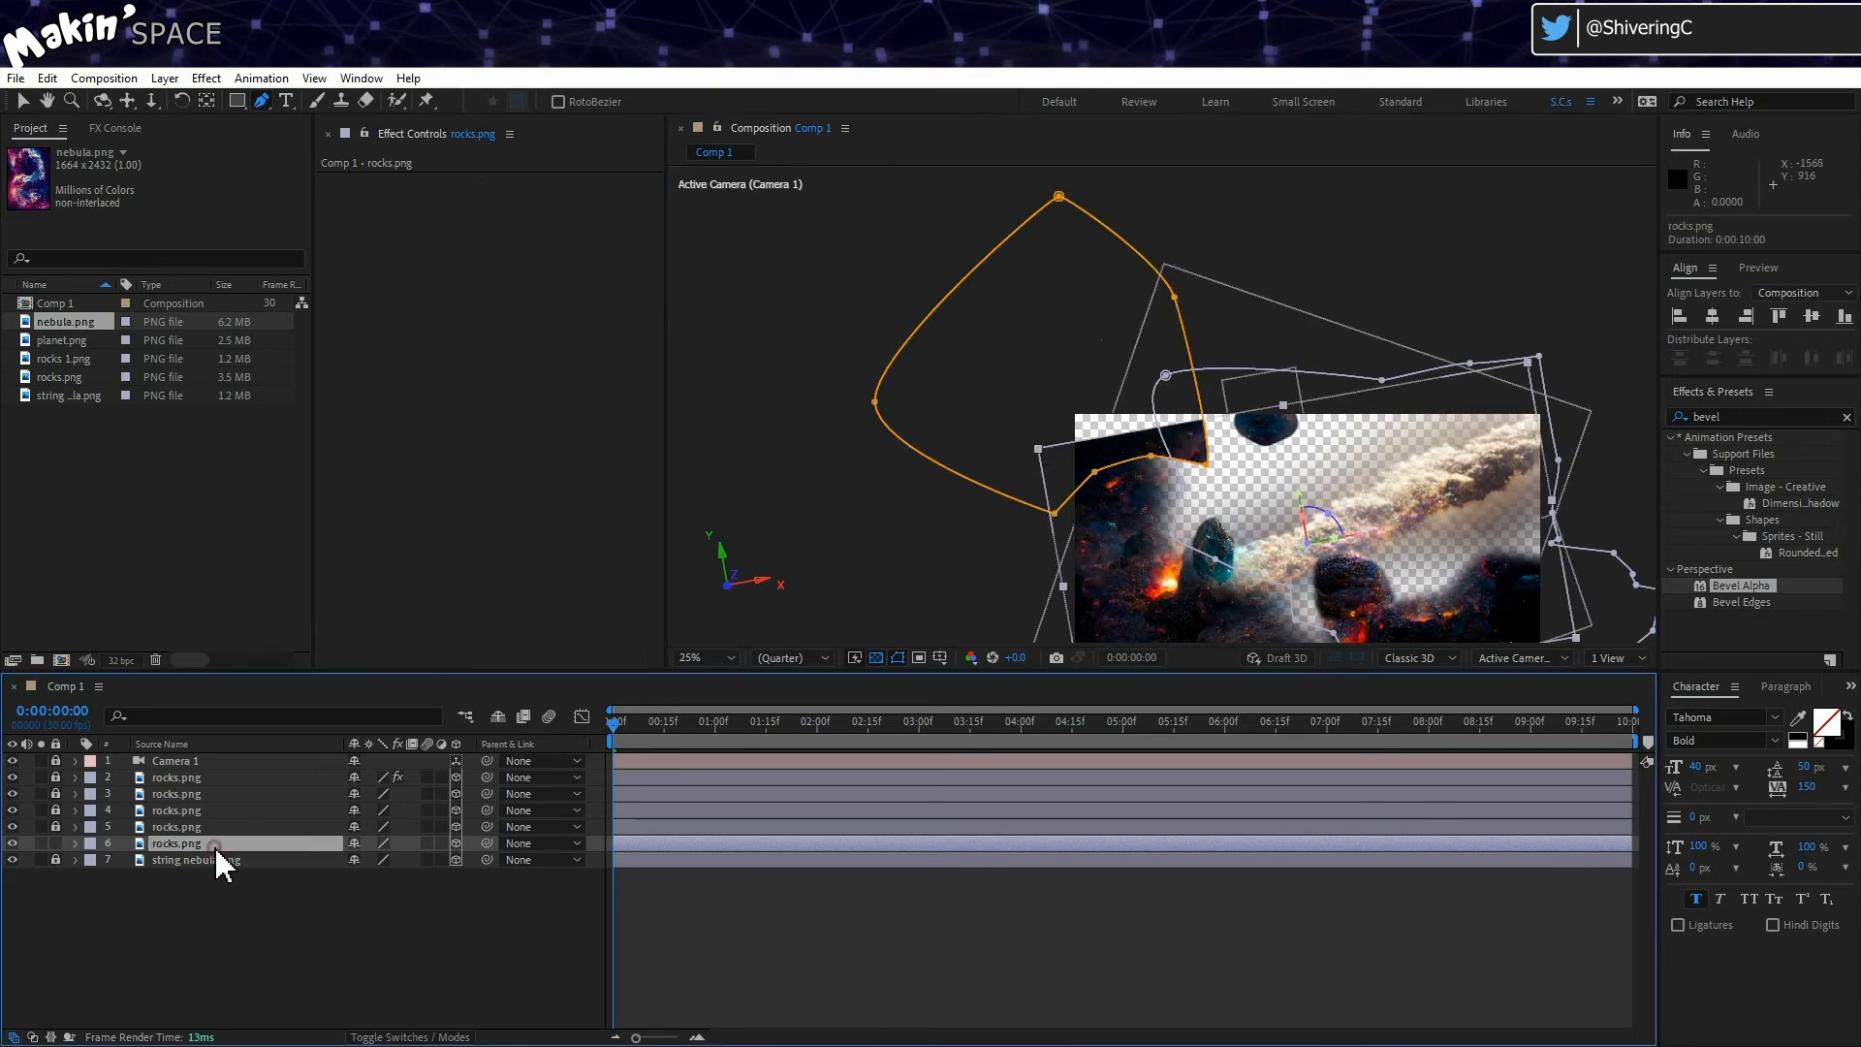
key("m")
key("m")
left_click(366, 942)
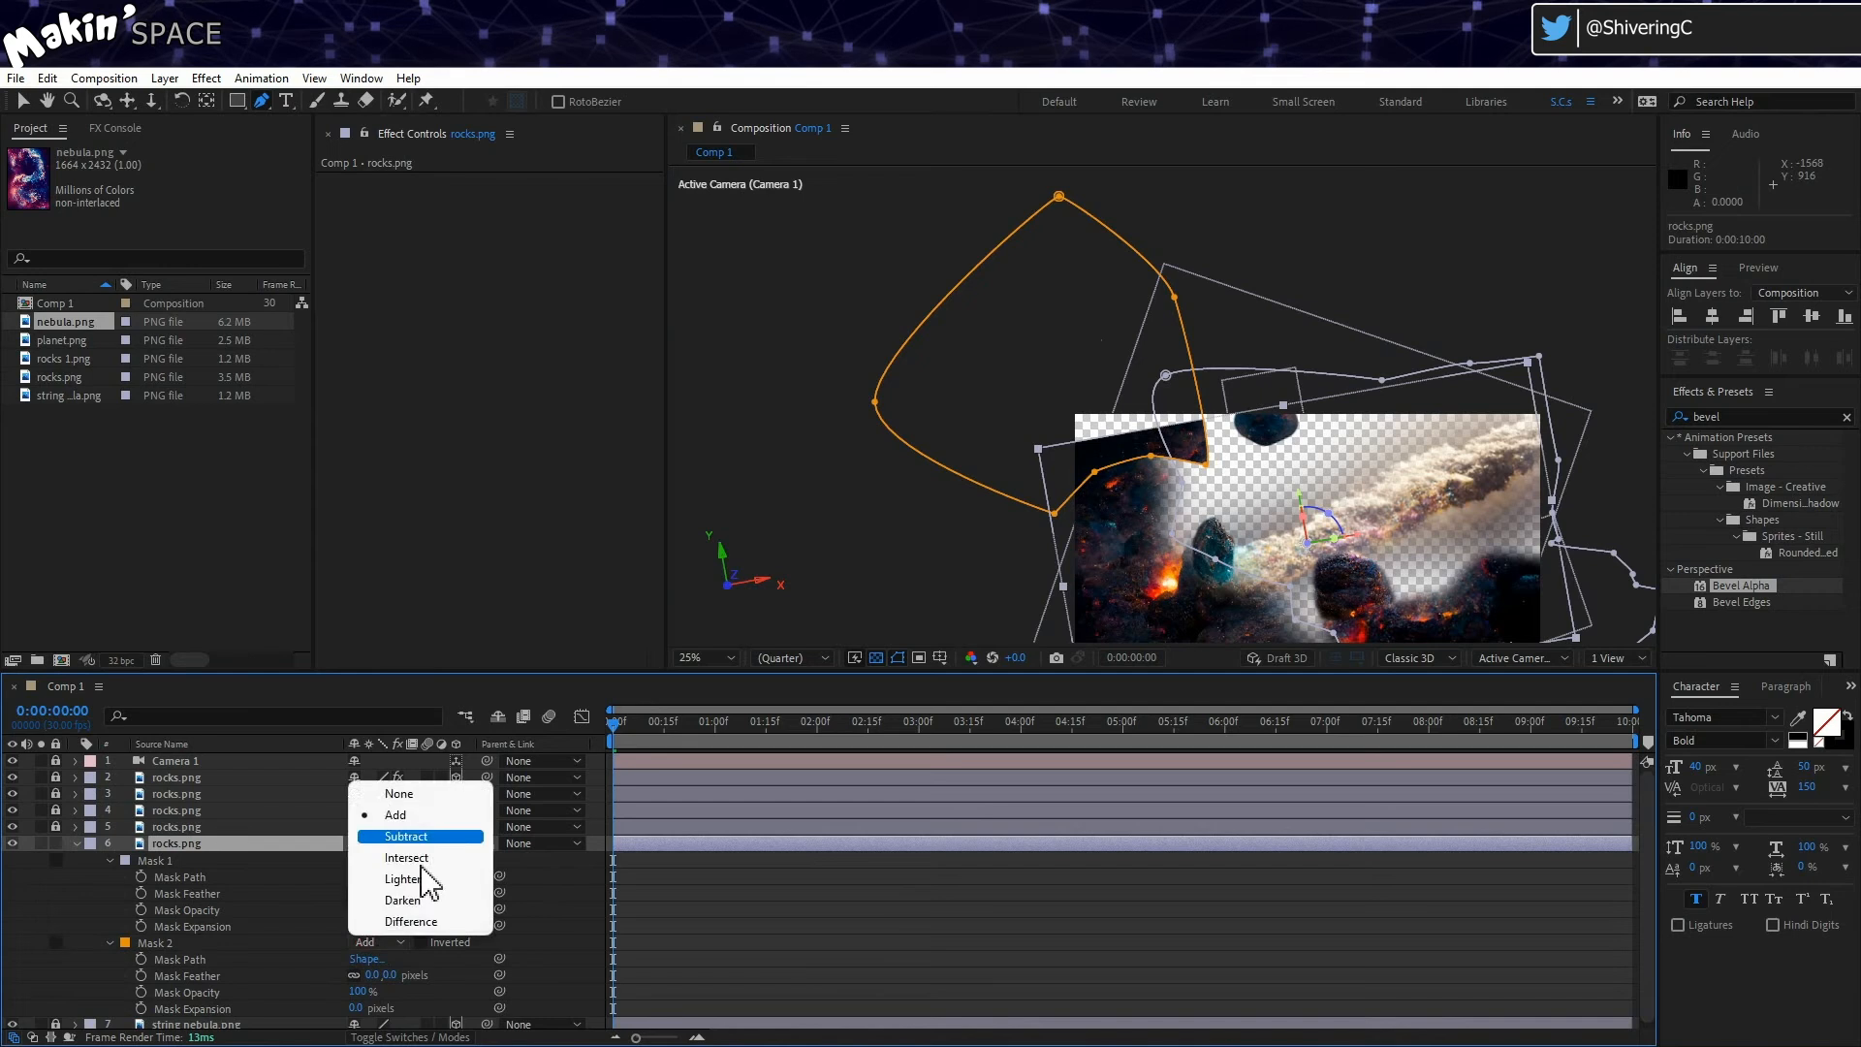
left_click(405, 836)
left_click_drag(376, 975, 496, 984)
left_click(160, 942)
left_click(75, 843)
left_click(155, 935)
left_click(723, 657)
left_click(733, 700)
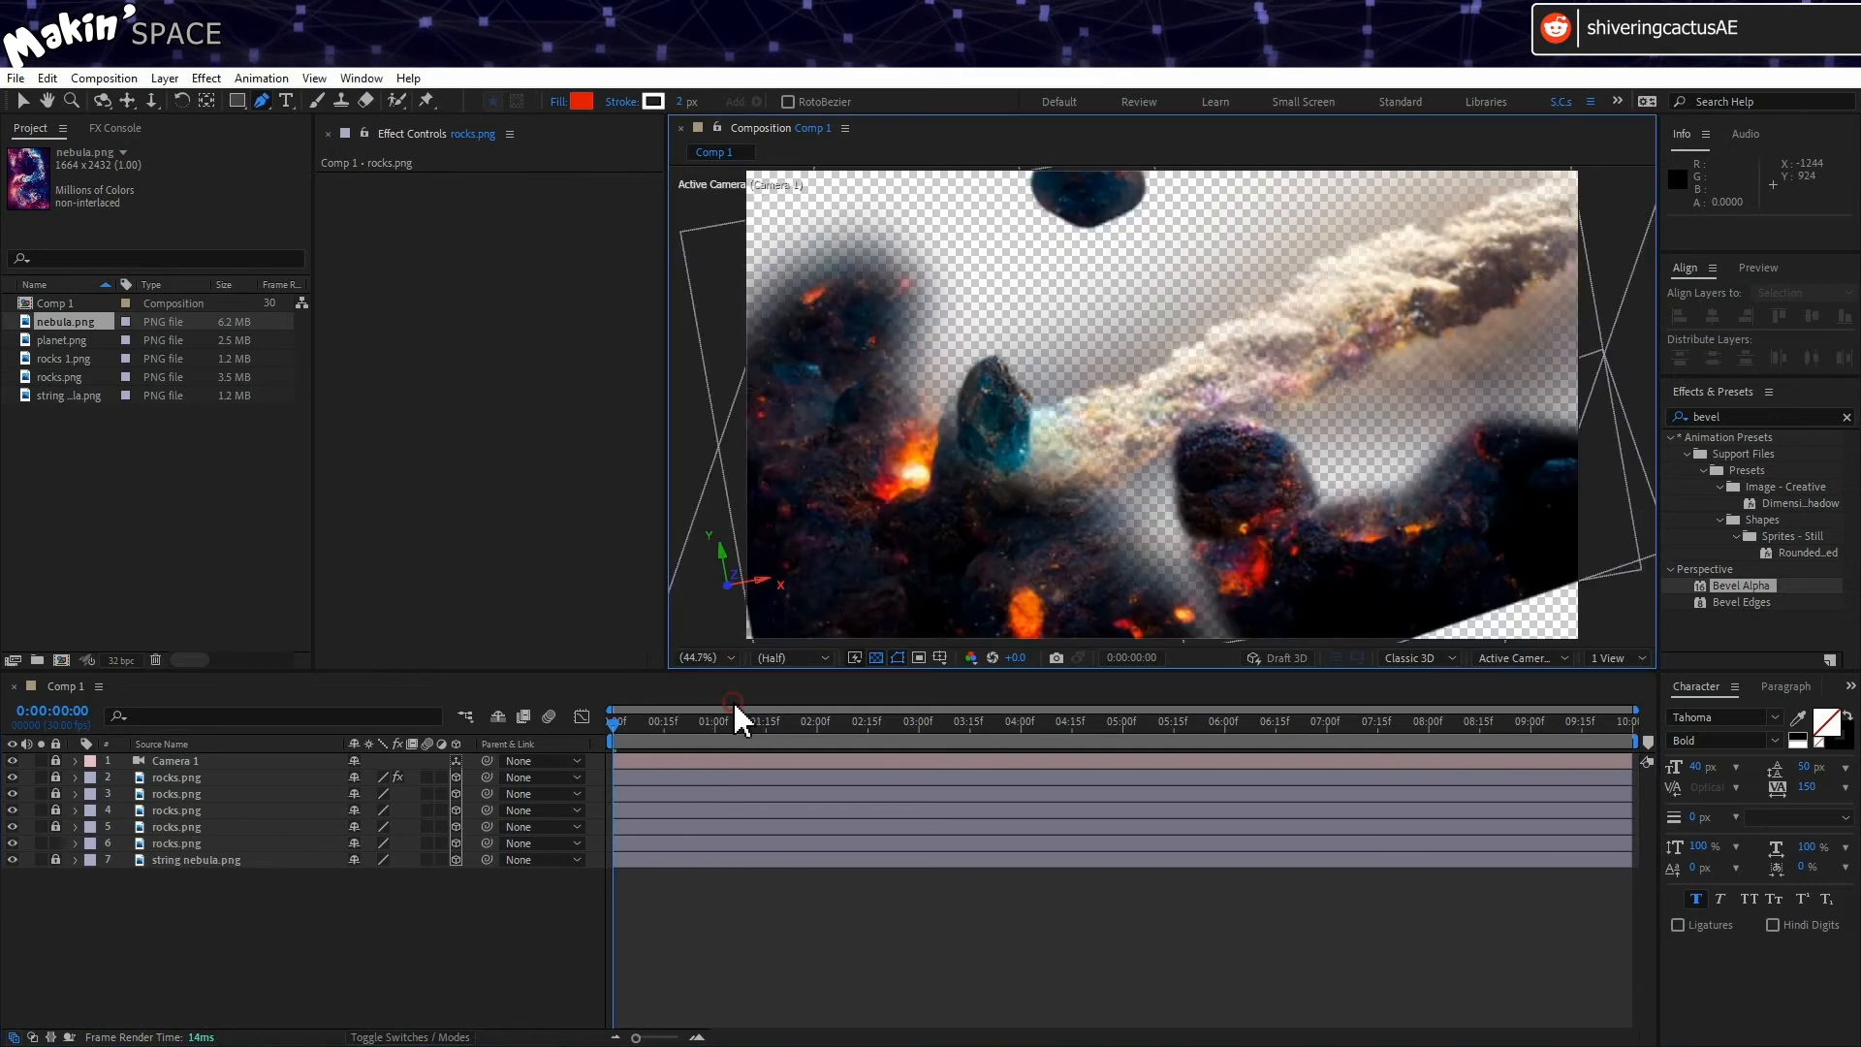
Step: Draw a closed Pen mask on layer 6 around the hard lower-right edge of the rocks, reaching below the frame
left_click(176, 841)
key("comma")
key("comma")
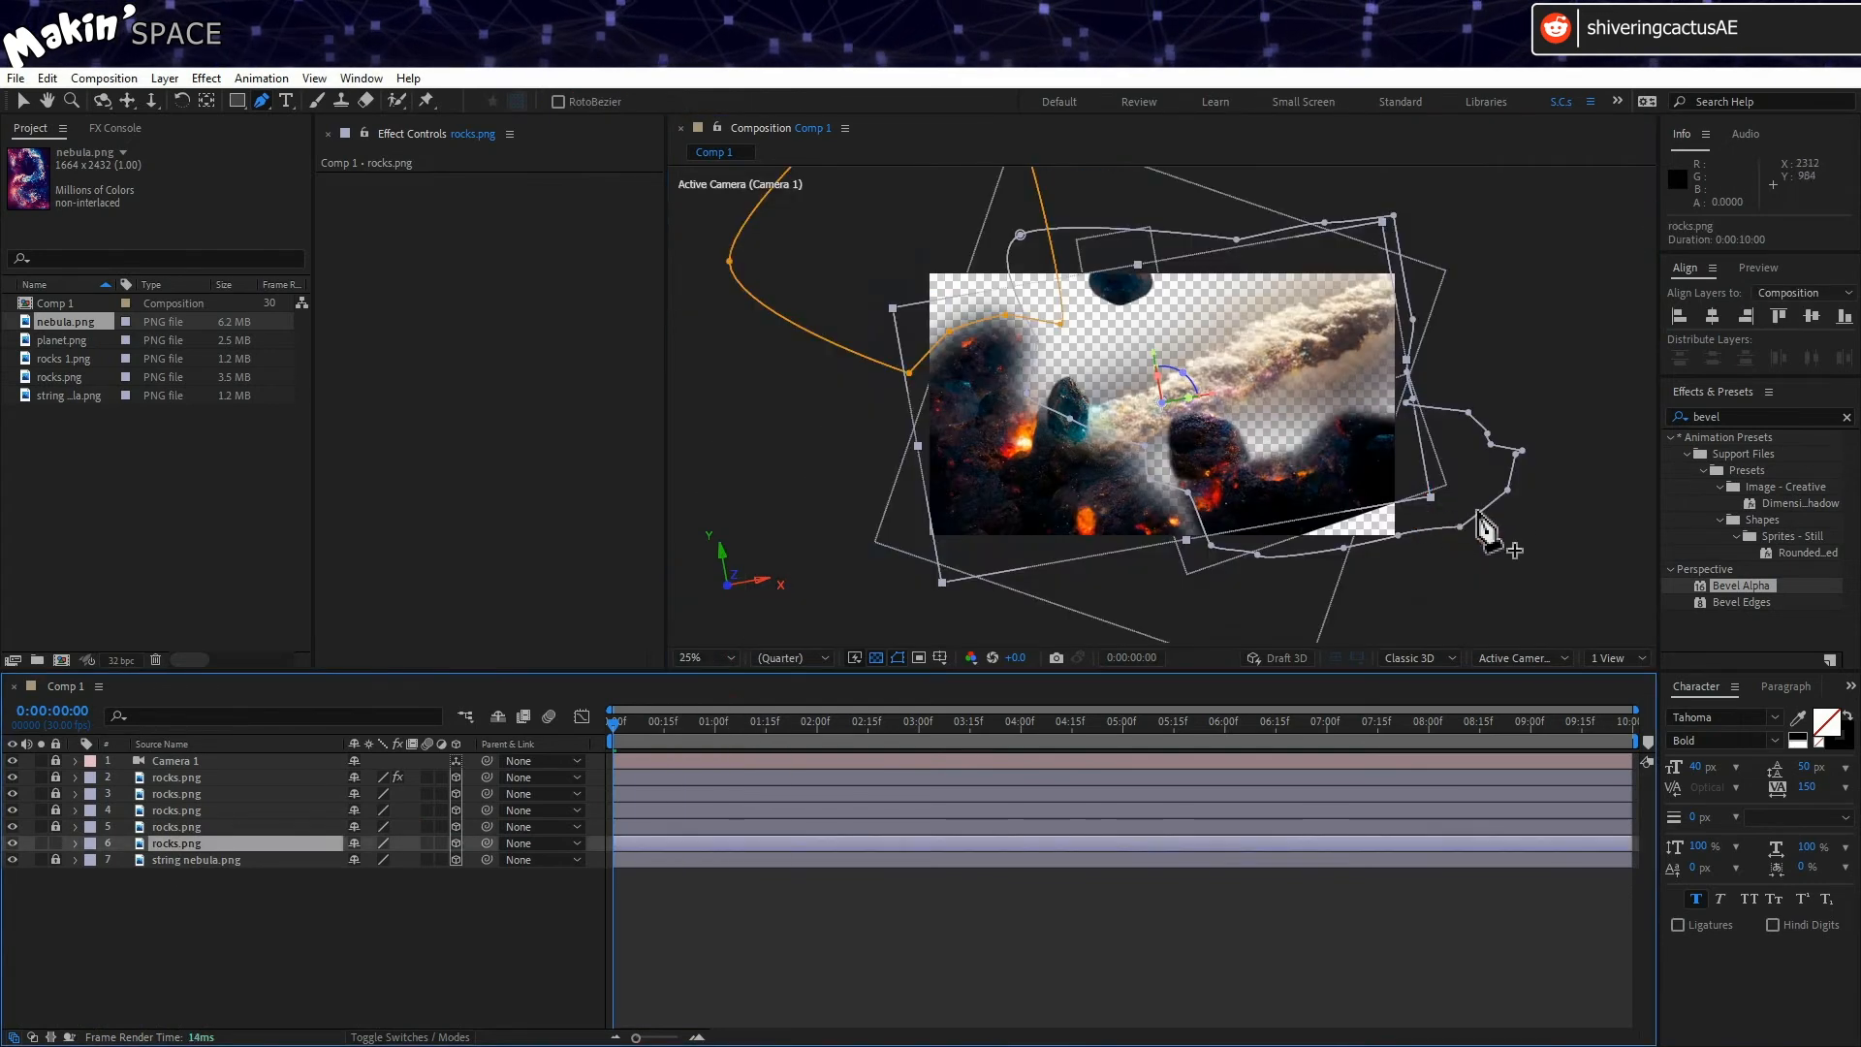
left_click(1564, 557)
left_click(1535, 533)
left_click(1464, 481)
left_click(1402, 465)
left_click(1357, 480)
left_click(1290, 502)
left_click(1214, 531)
left_click(1181, 605)
left_click(1319, 632)
left_click(1513, 615)
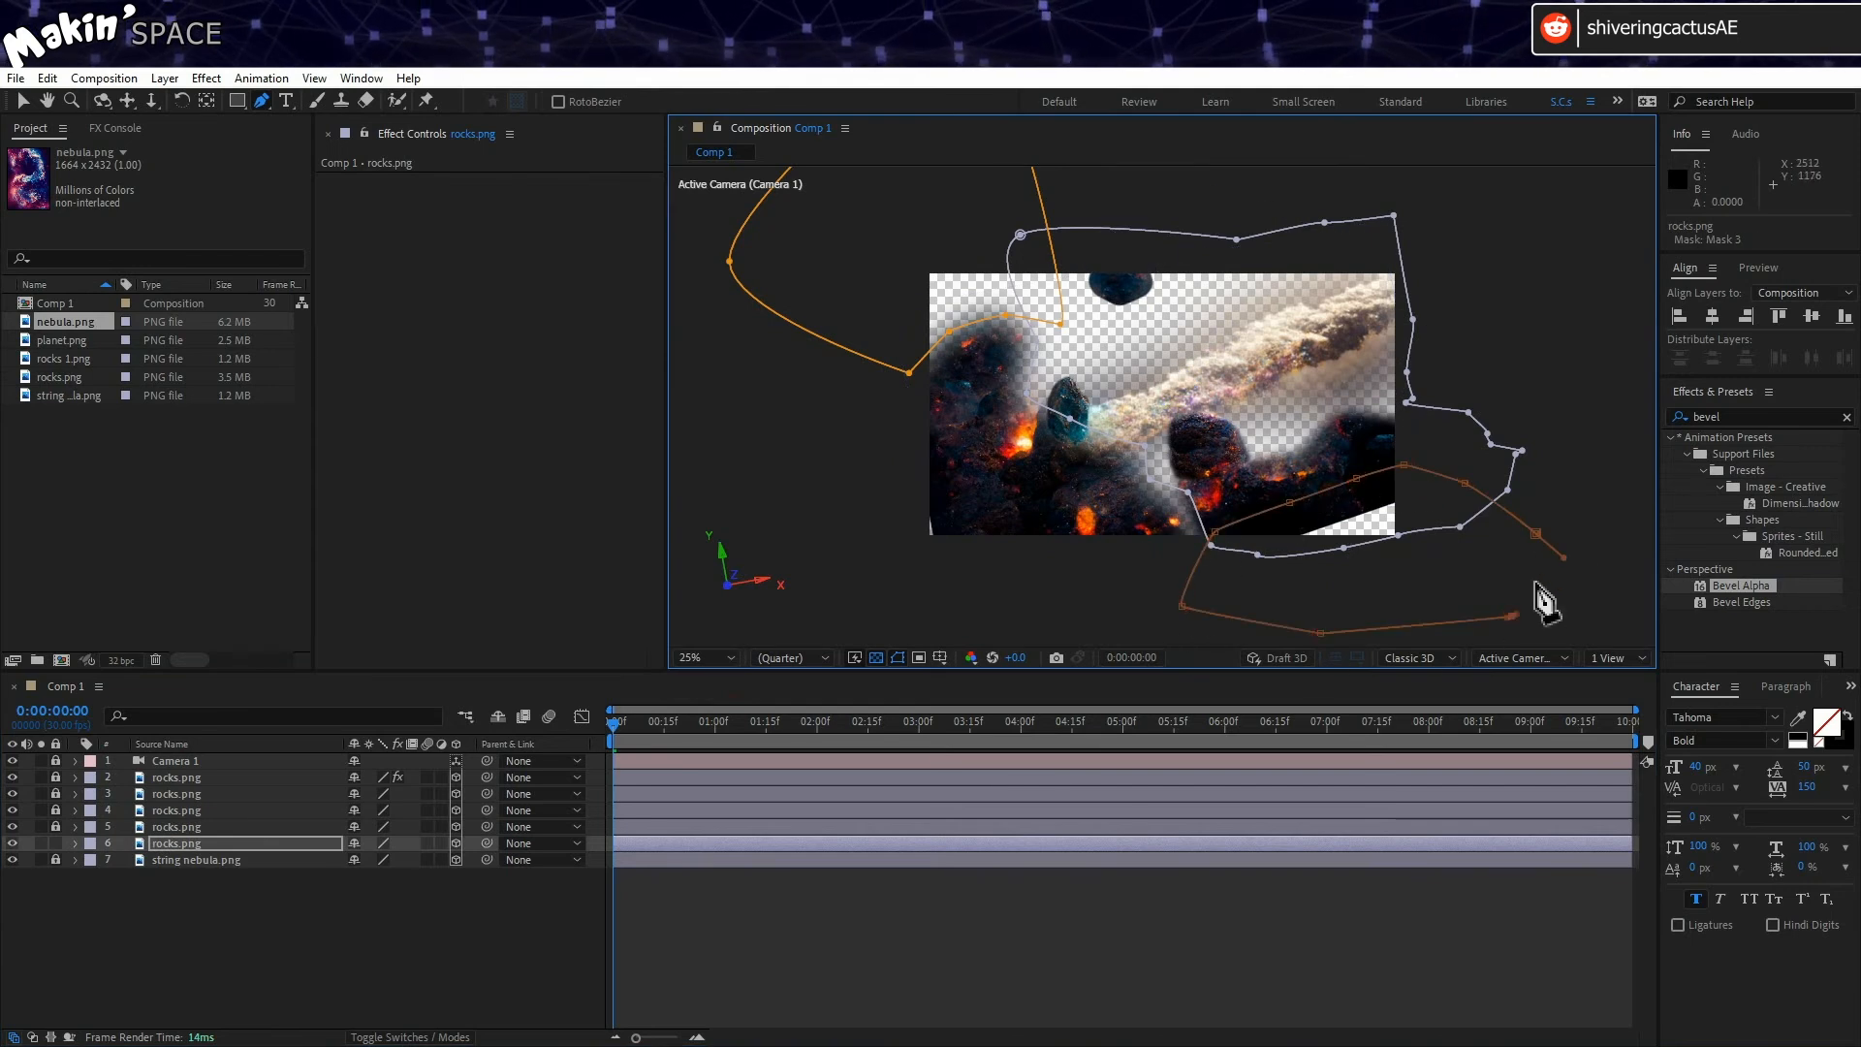
left_click(1535, 534)
Step: Set Mask 3 on layer 6 to Subtract with a 106-pixel feather, and delete that mask
left_click(192, 843)
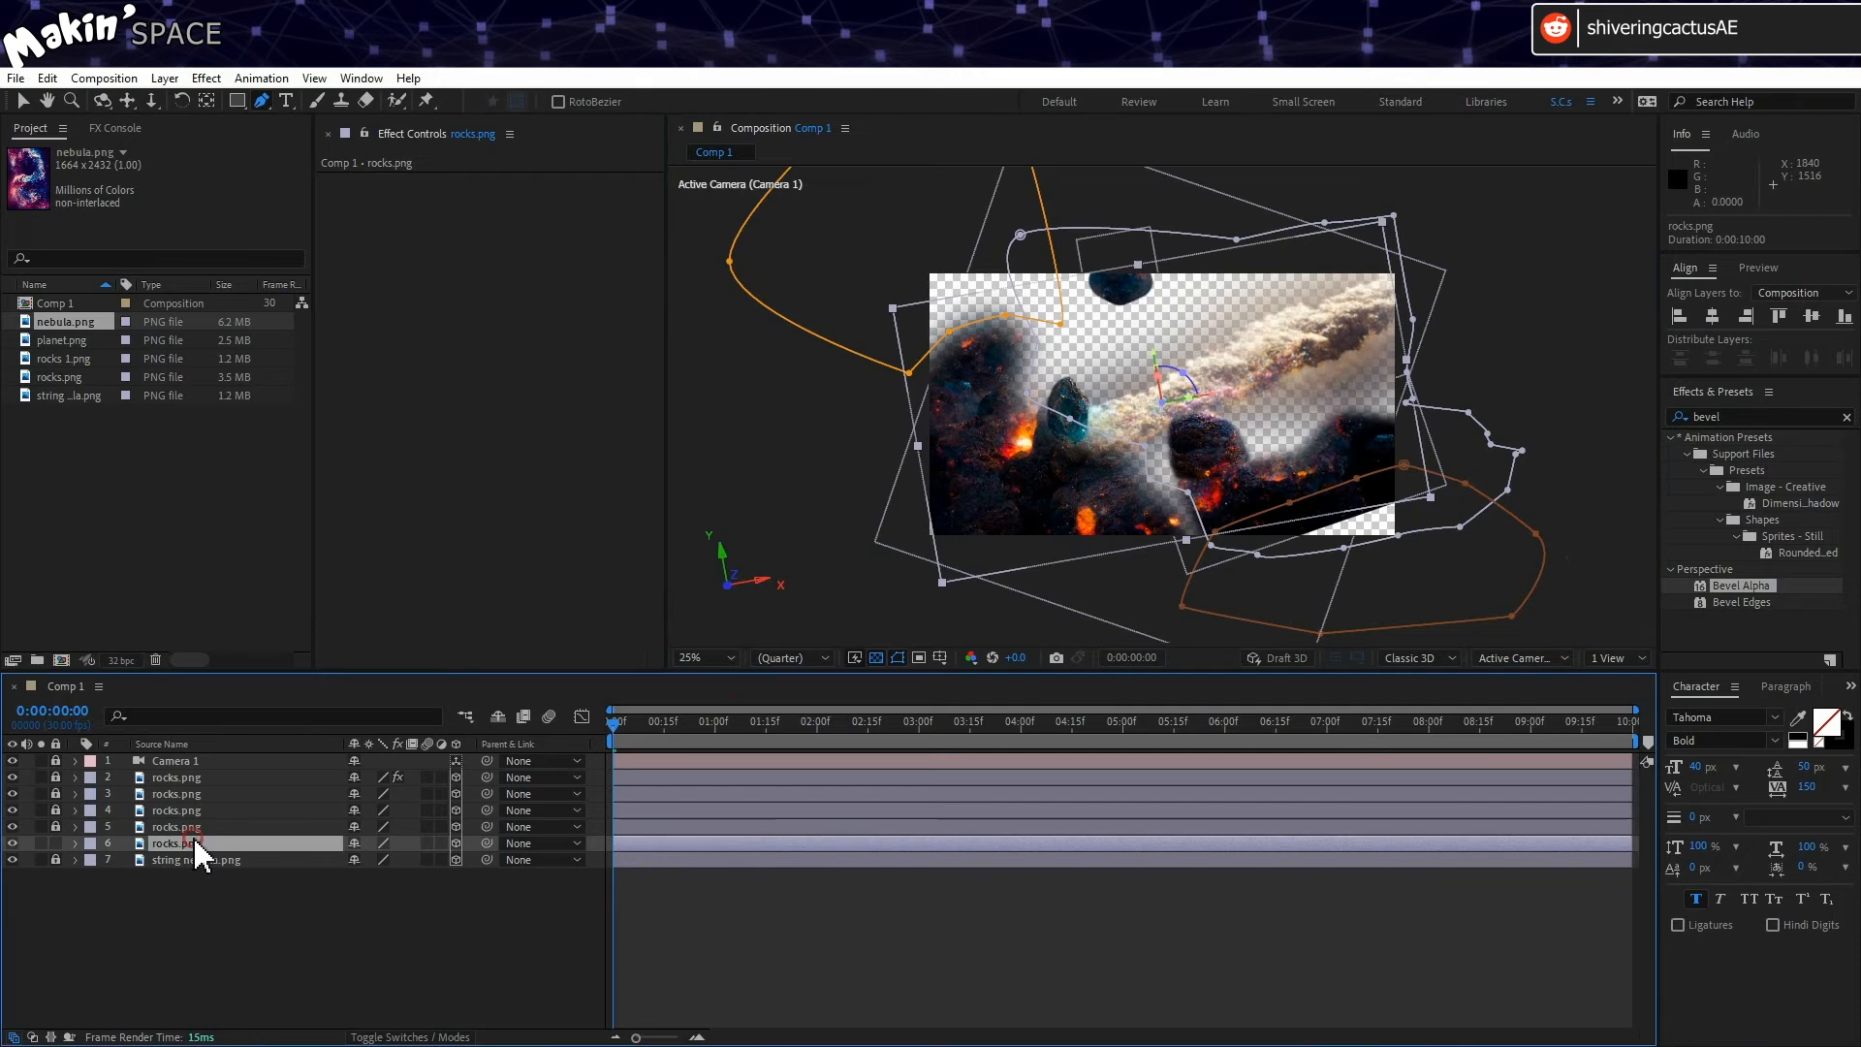
key("m")
key("m")
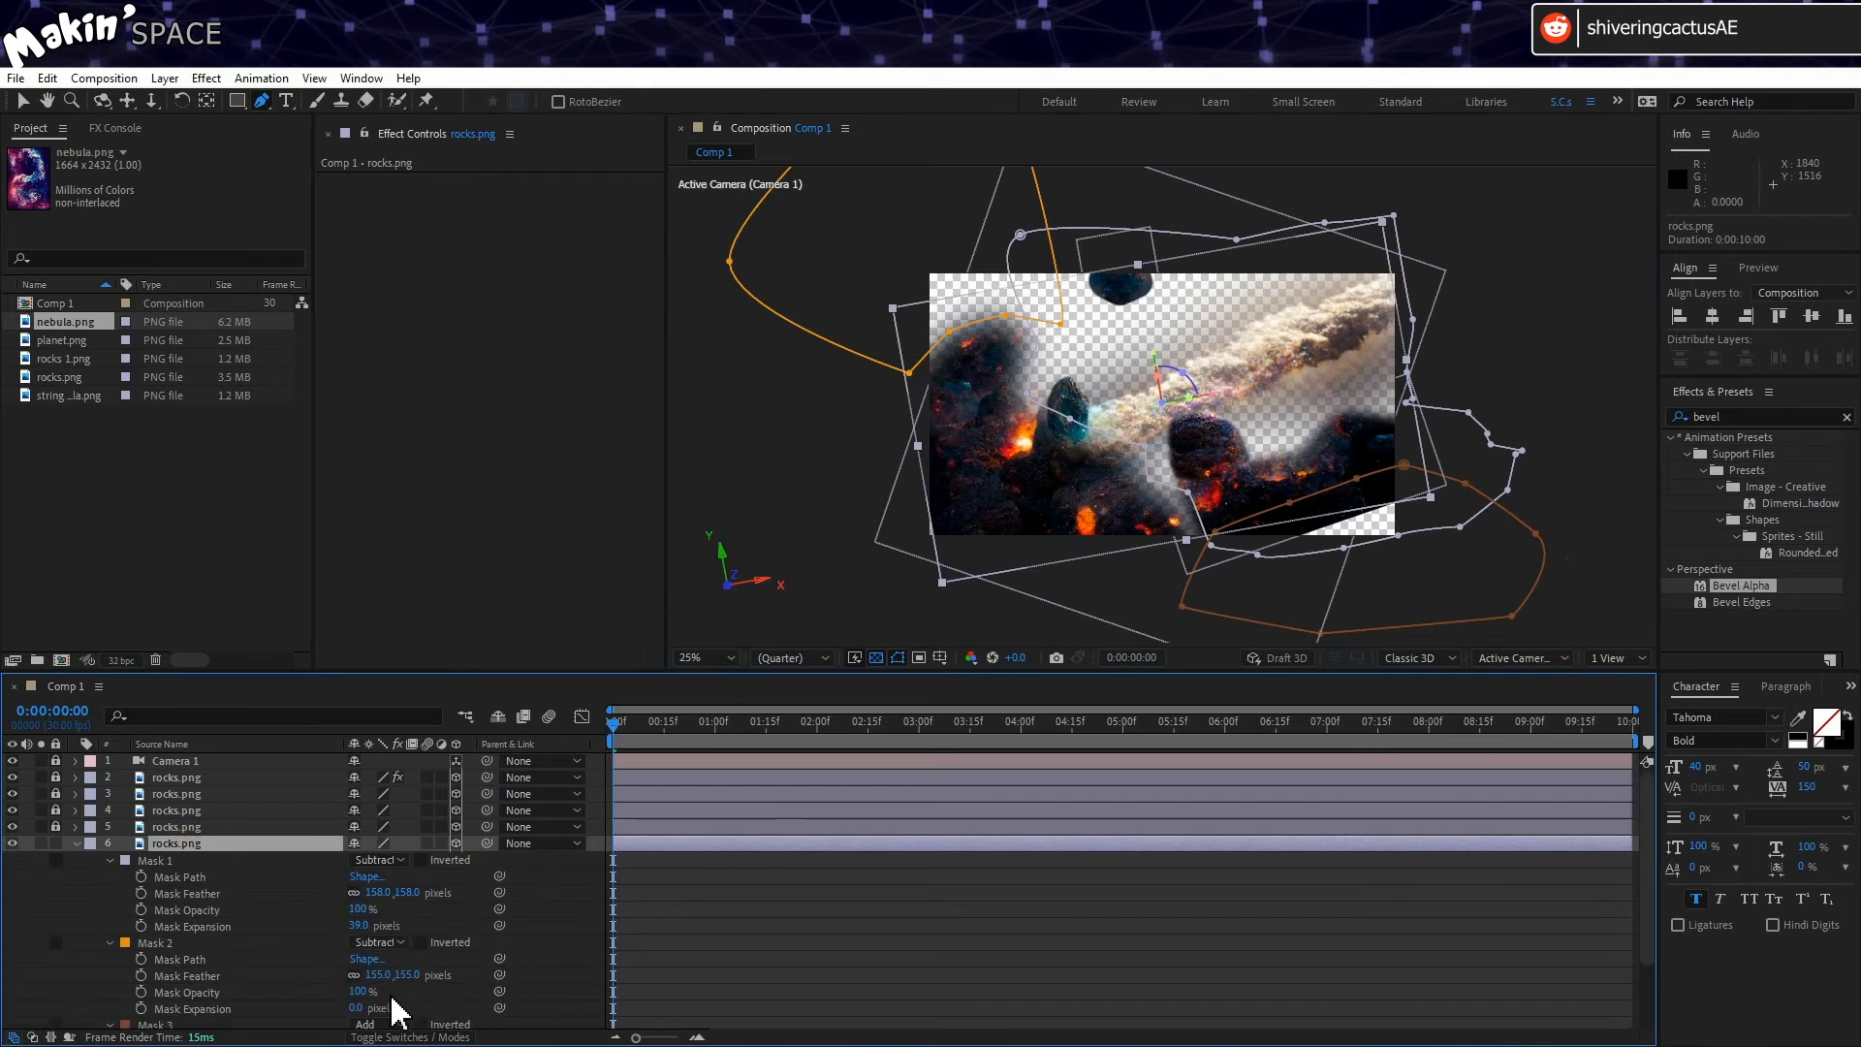
left_click(373, 1023)
left_click(428, 936)
scroll(151, 959, "down", 3)
left_click_drag(369, 970, 461, 974)
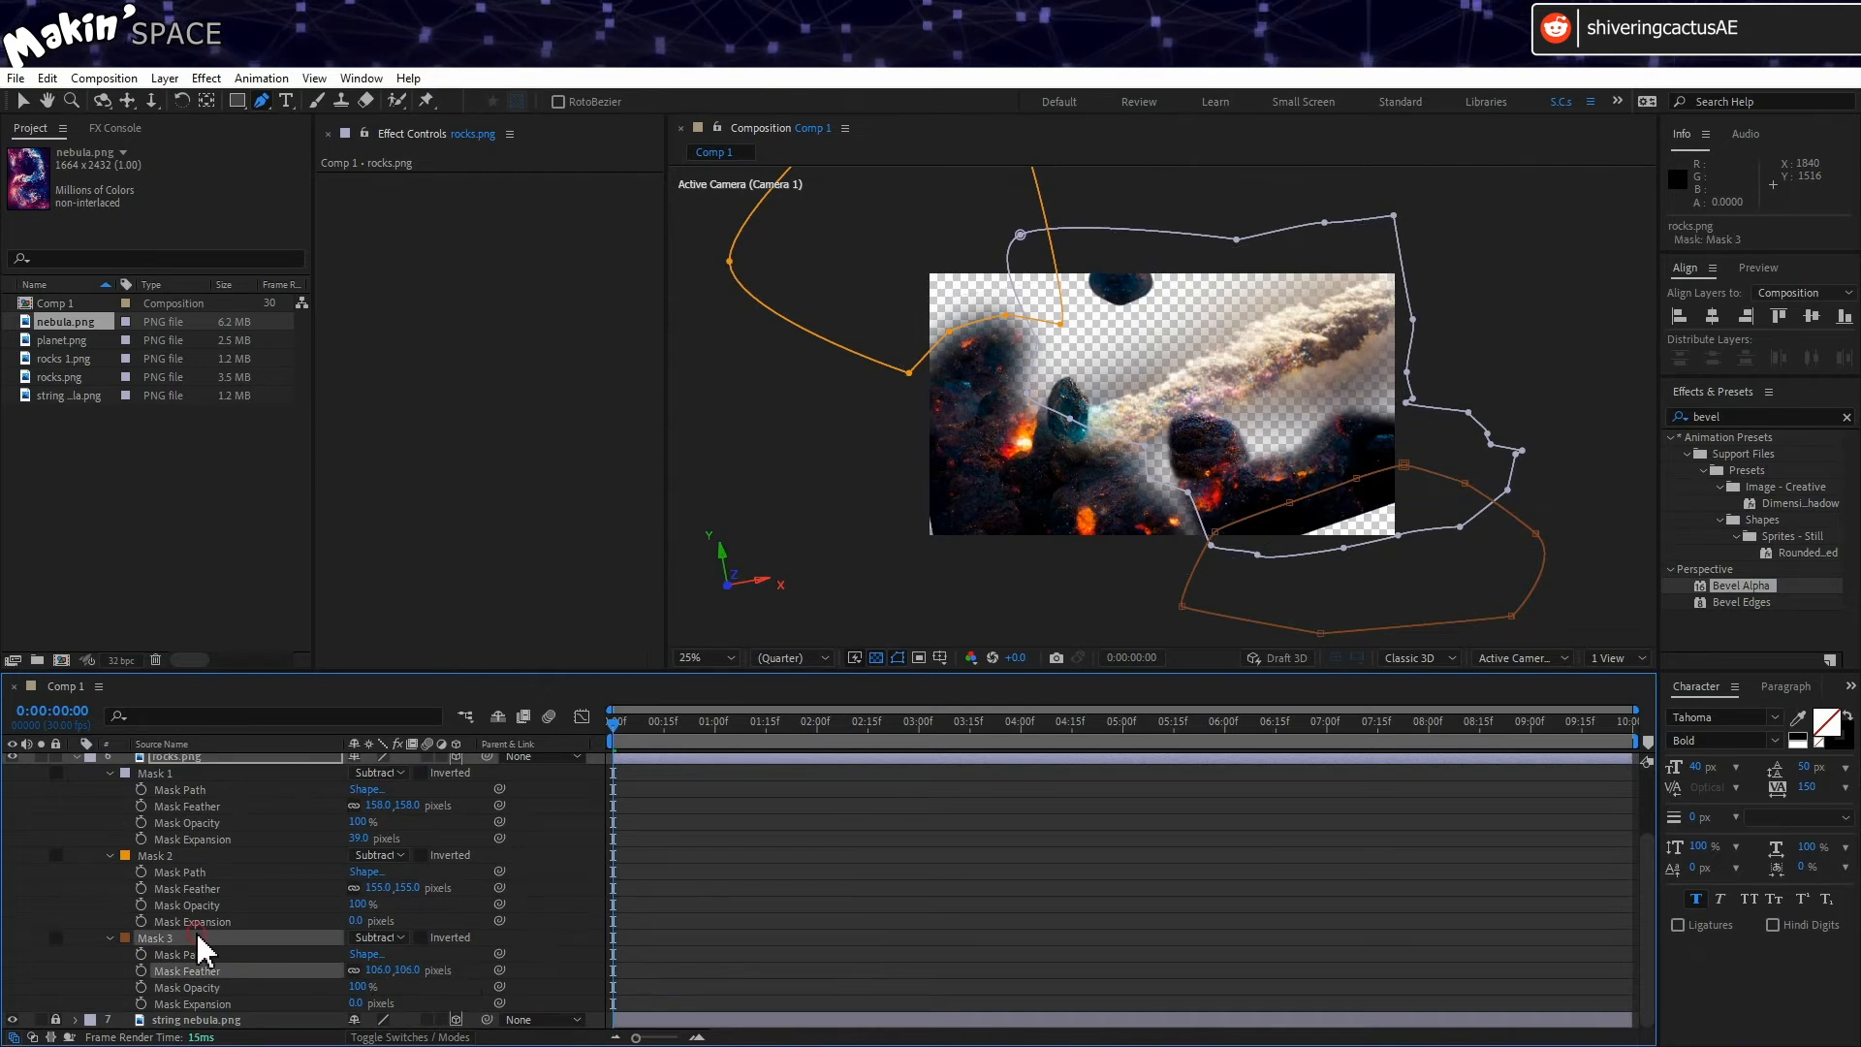
key("Delete")
Step: Try to reshape Mask 1 on layer 6 by moving a lower-edge vertex up into the lower-right rocks
left_click(155, 856)
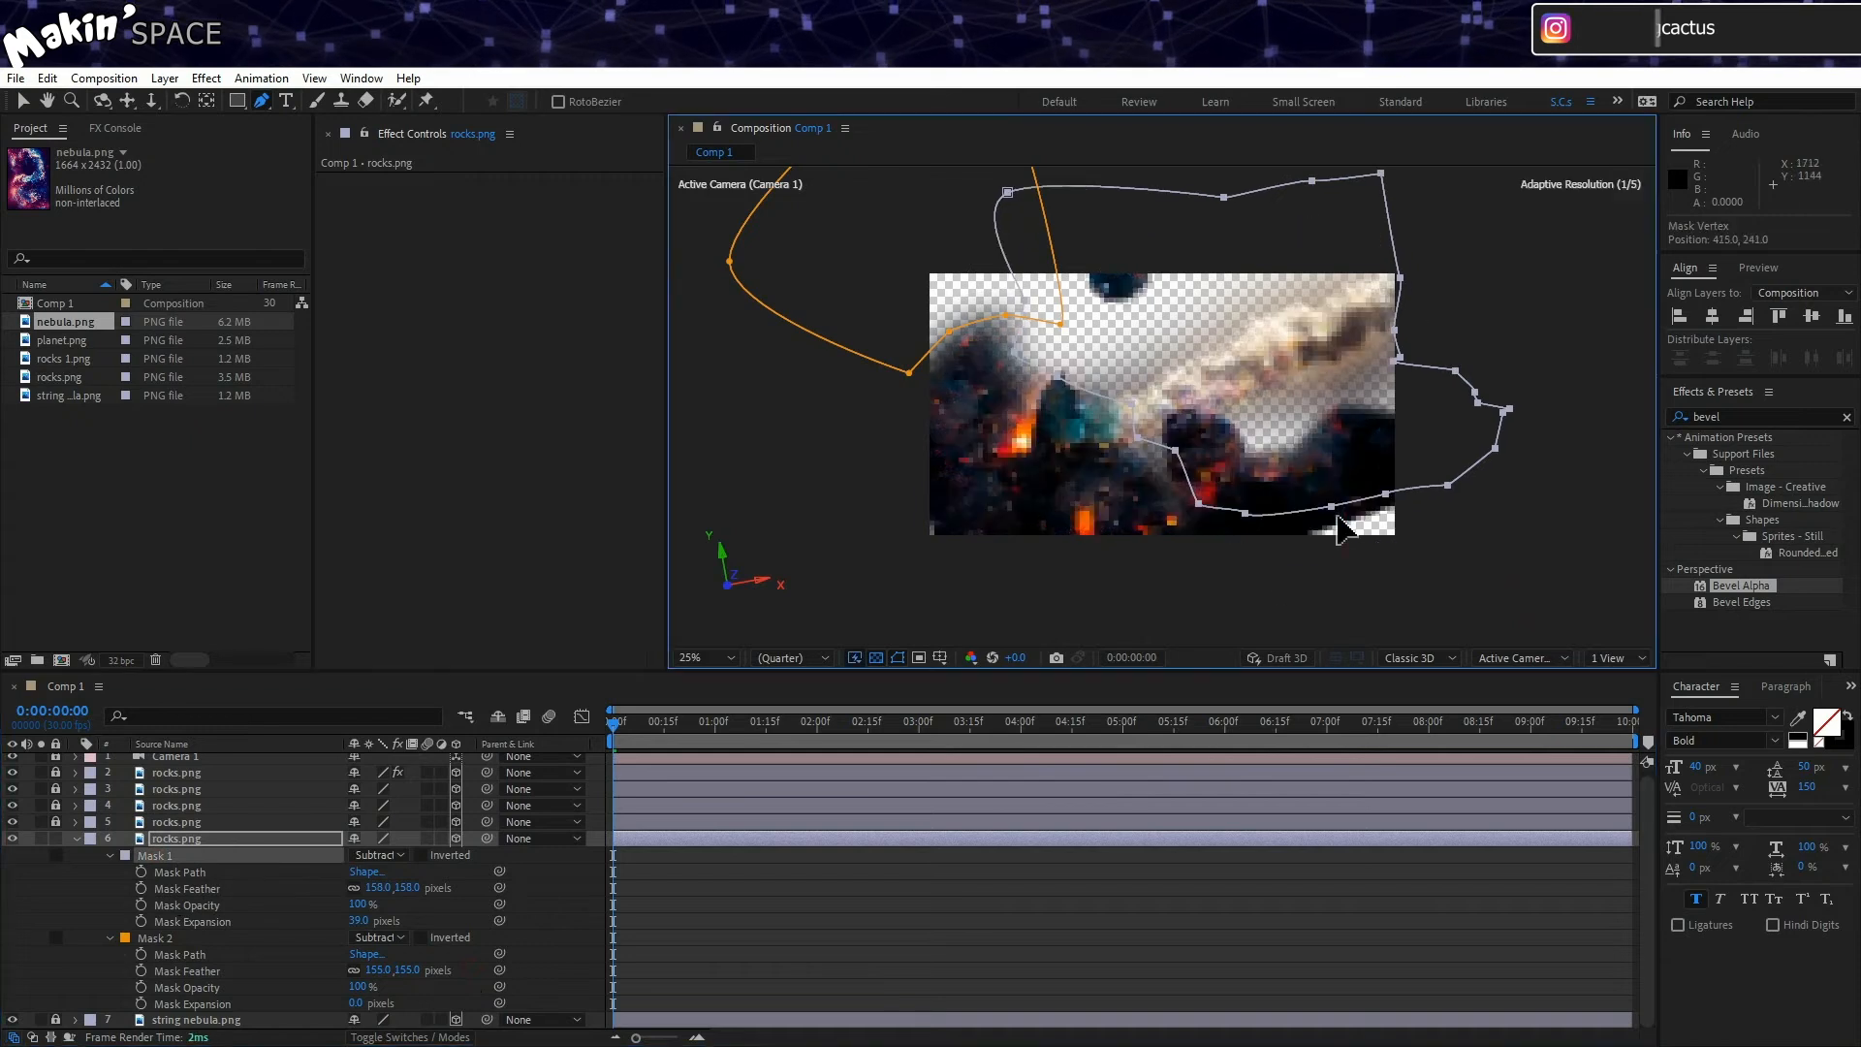
left_click(1311, 580)
key("ctrl+z")
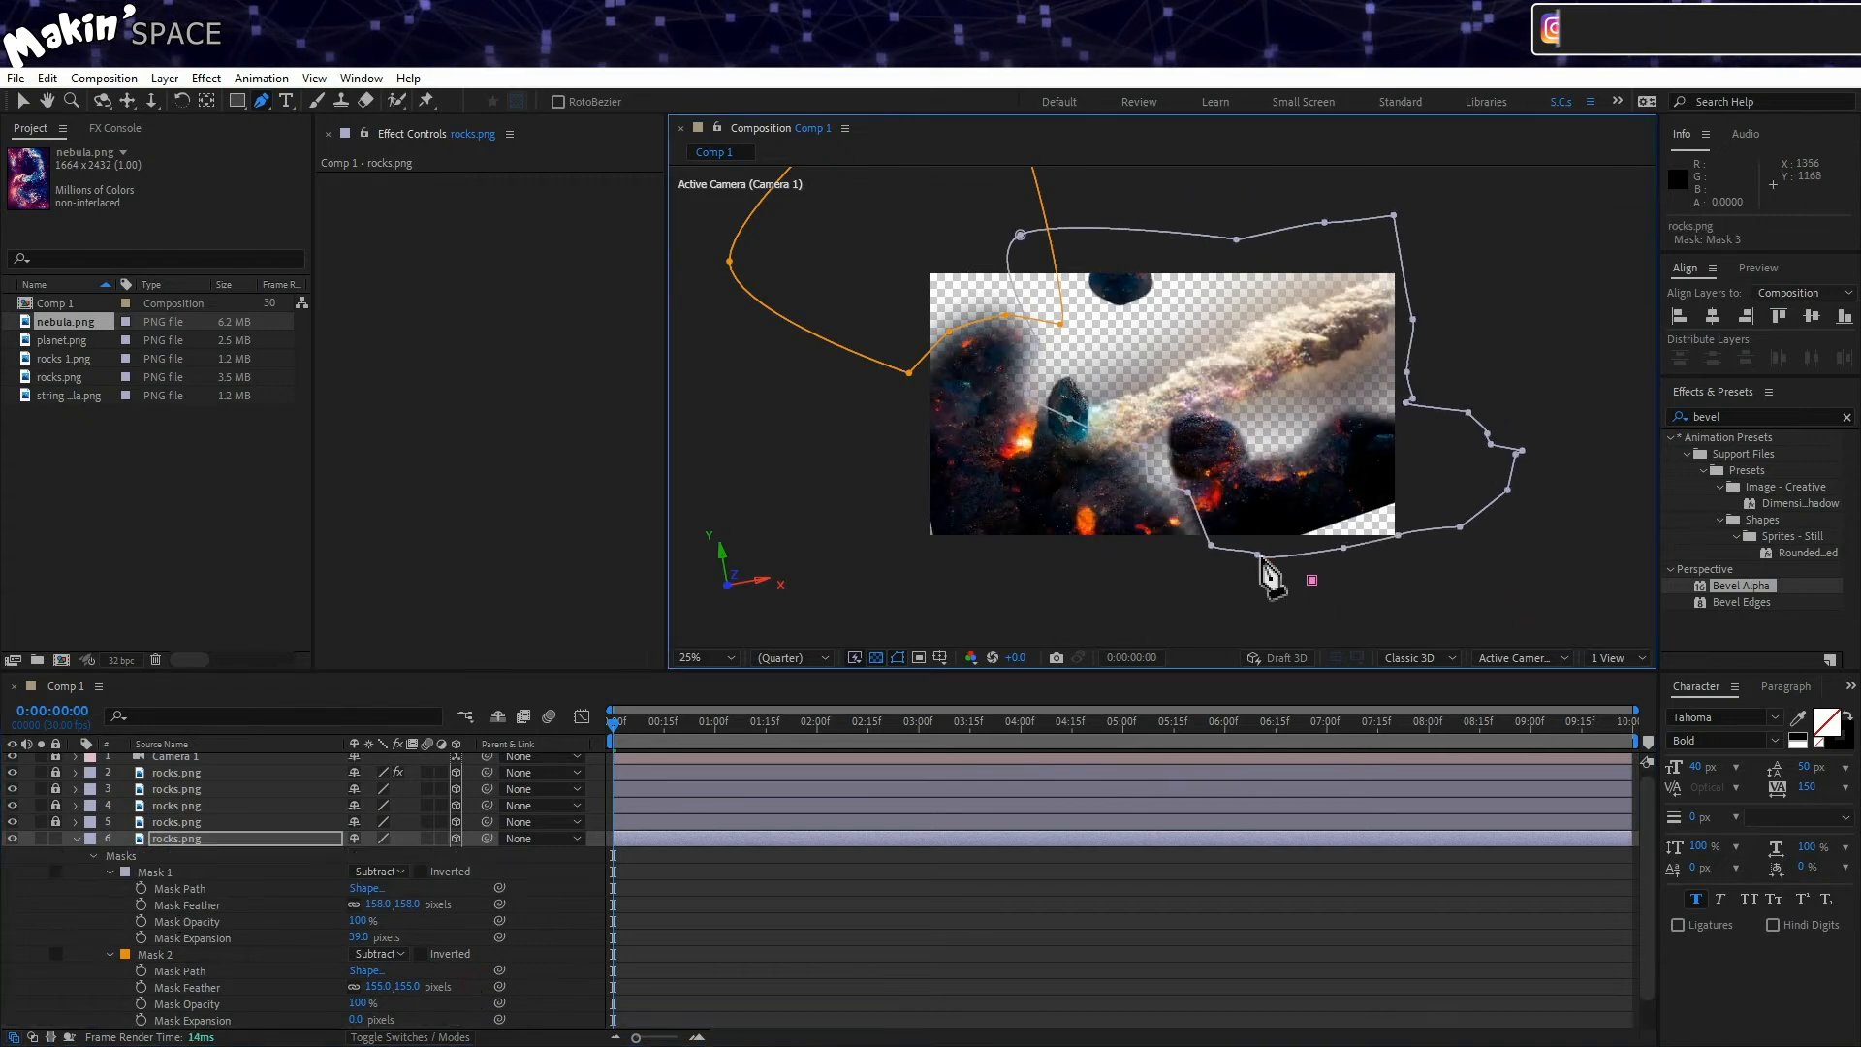
key("v")
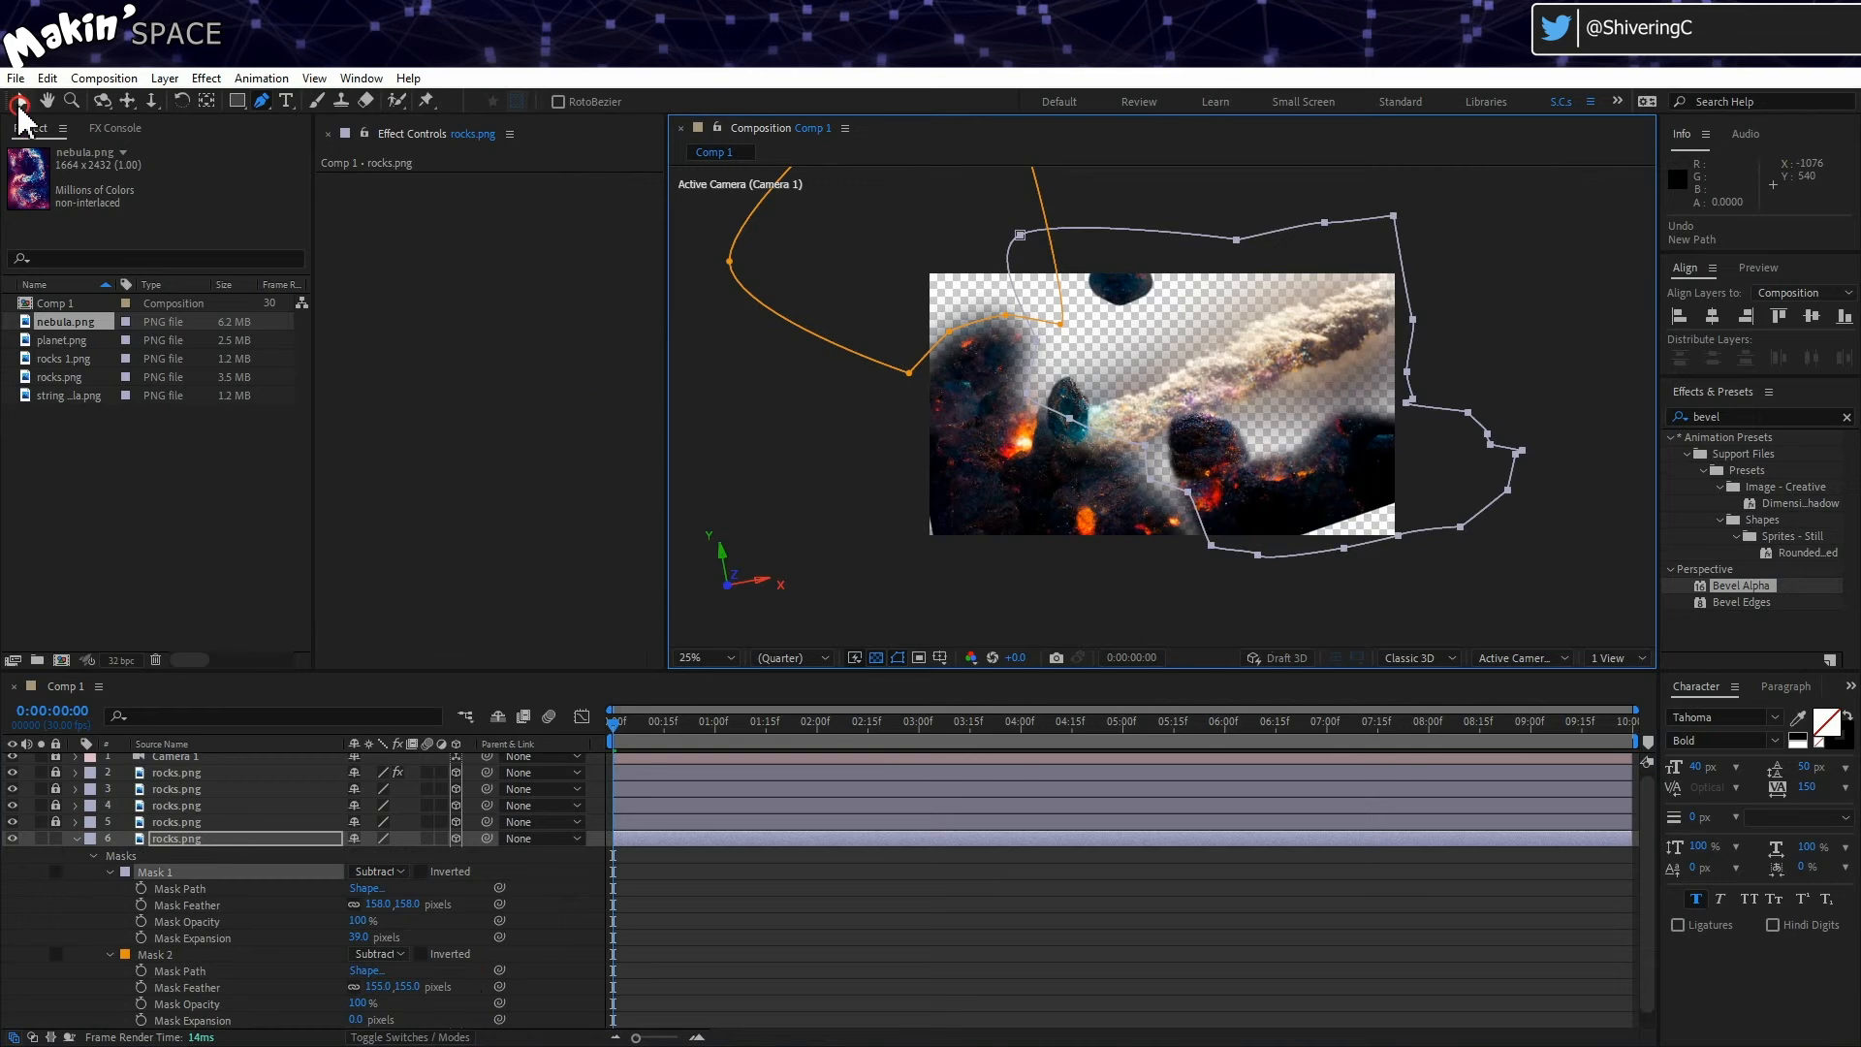
left_click_drag(1343, 548, 1311, 474)
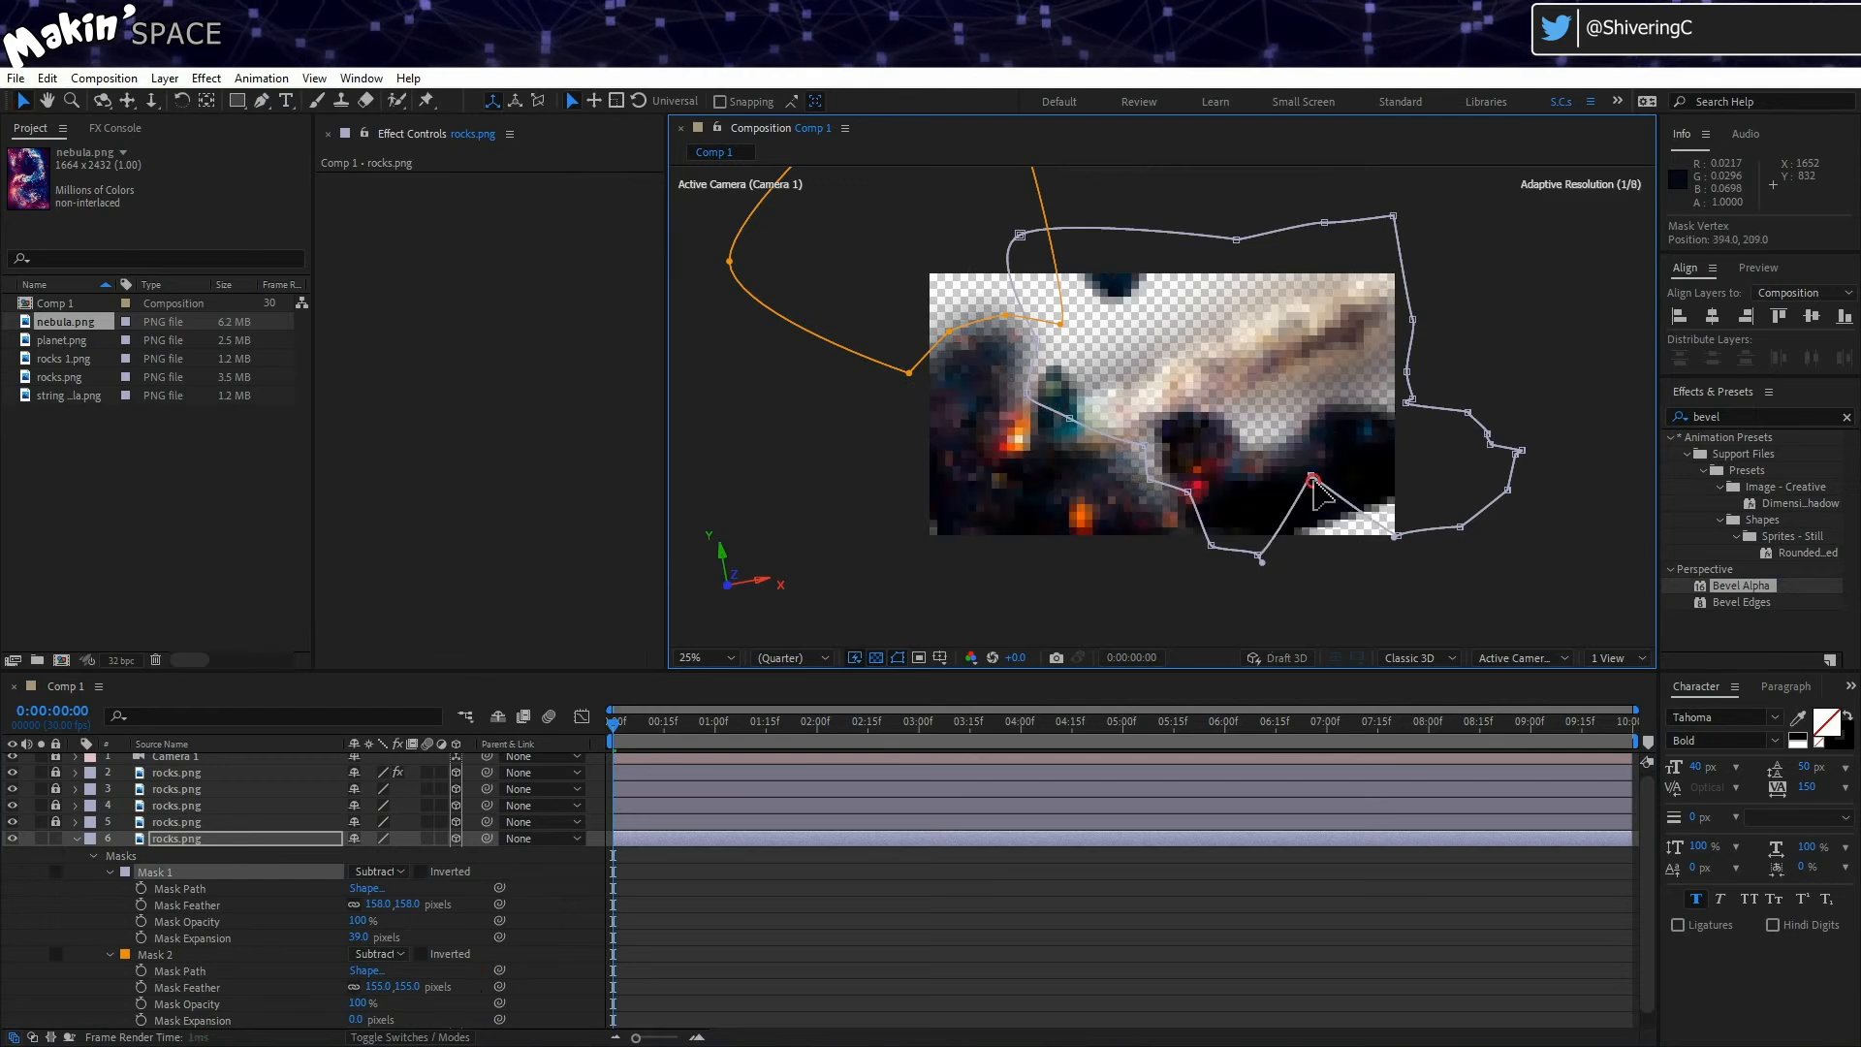
key("ctrl+z")
key("ctrl+z")
left_click(1411, 609)
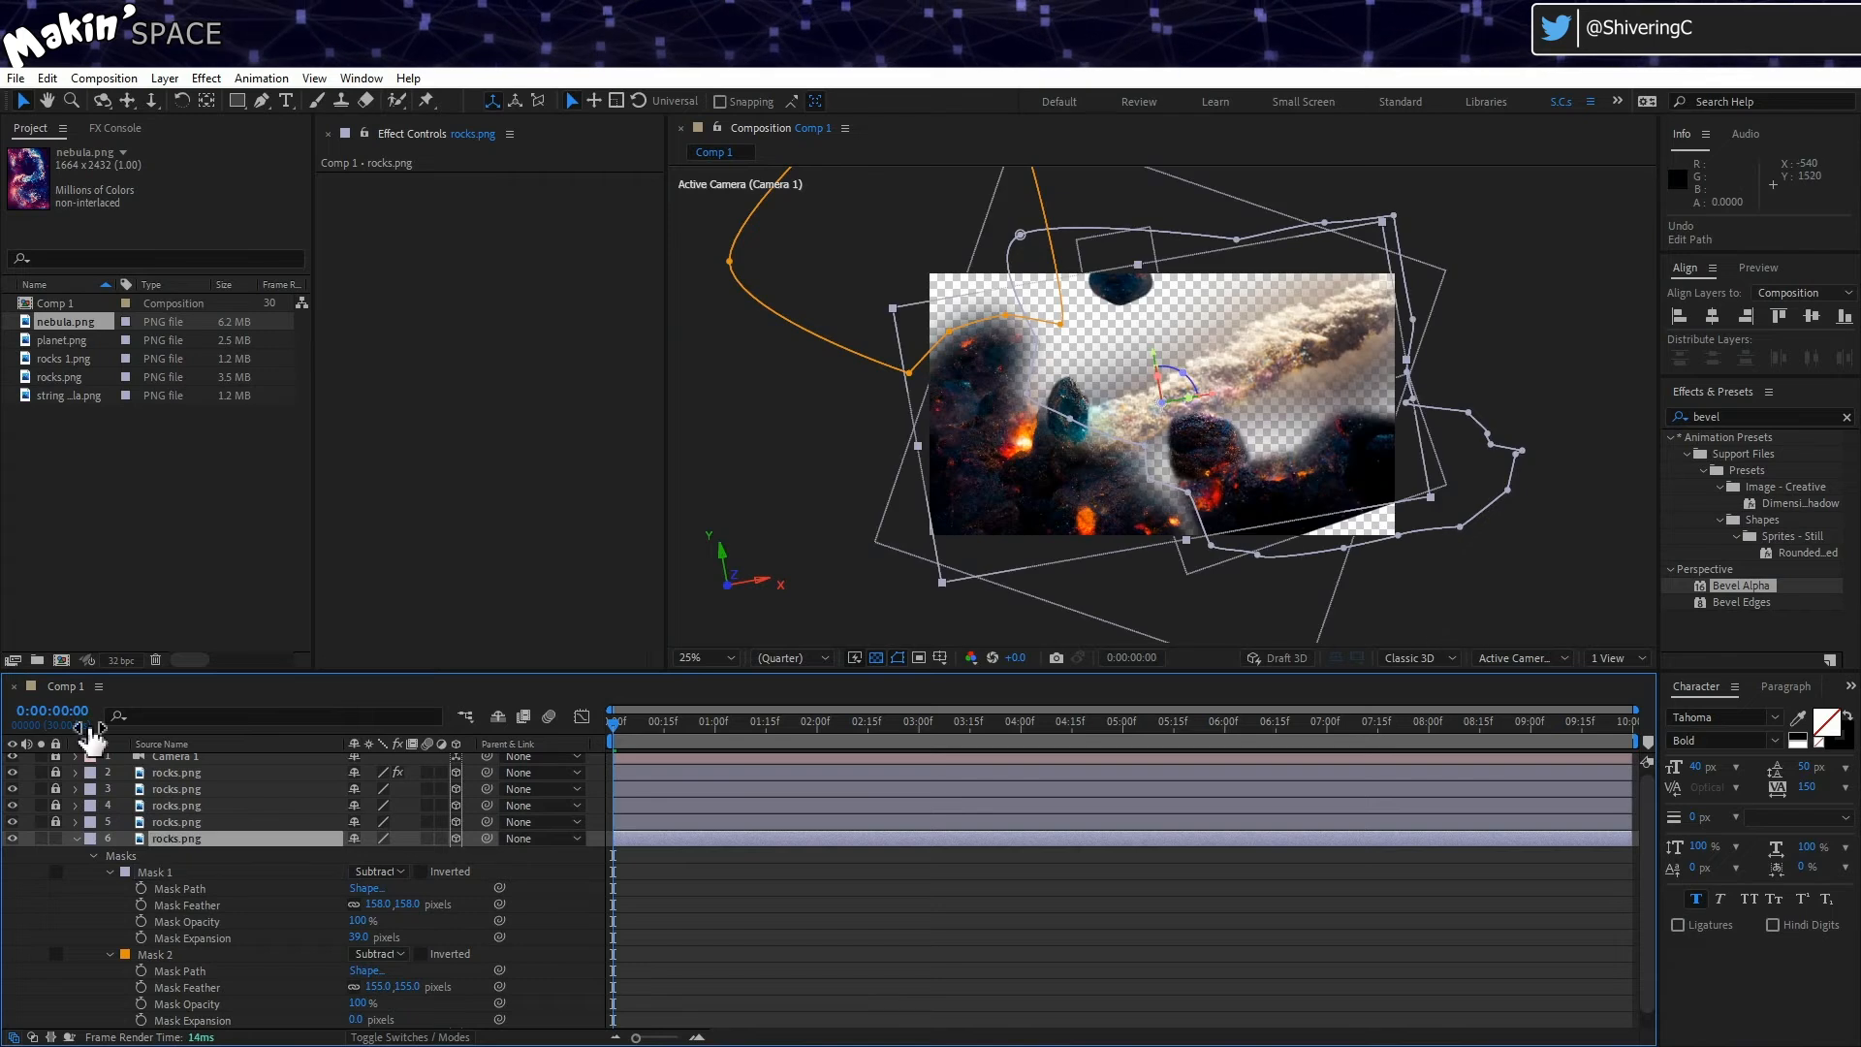
Step: Solo rocks.png layer 6 to examine which rocks it contributes, collapse its masks, and turn its solo off
left_click(40, 838)
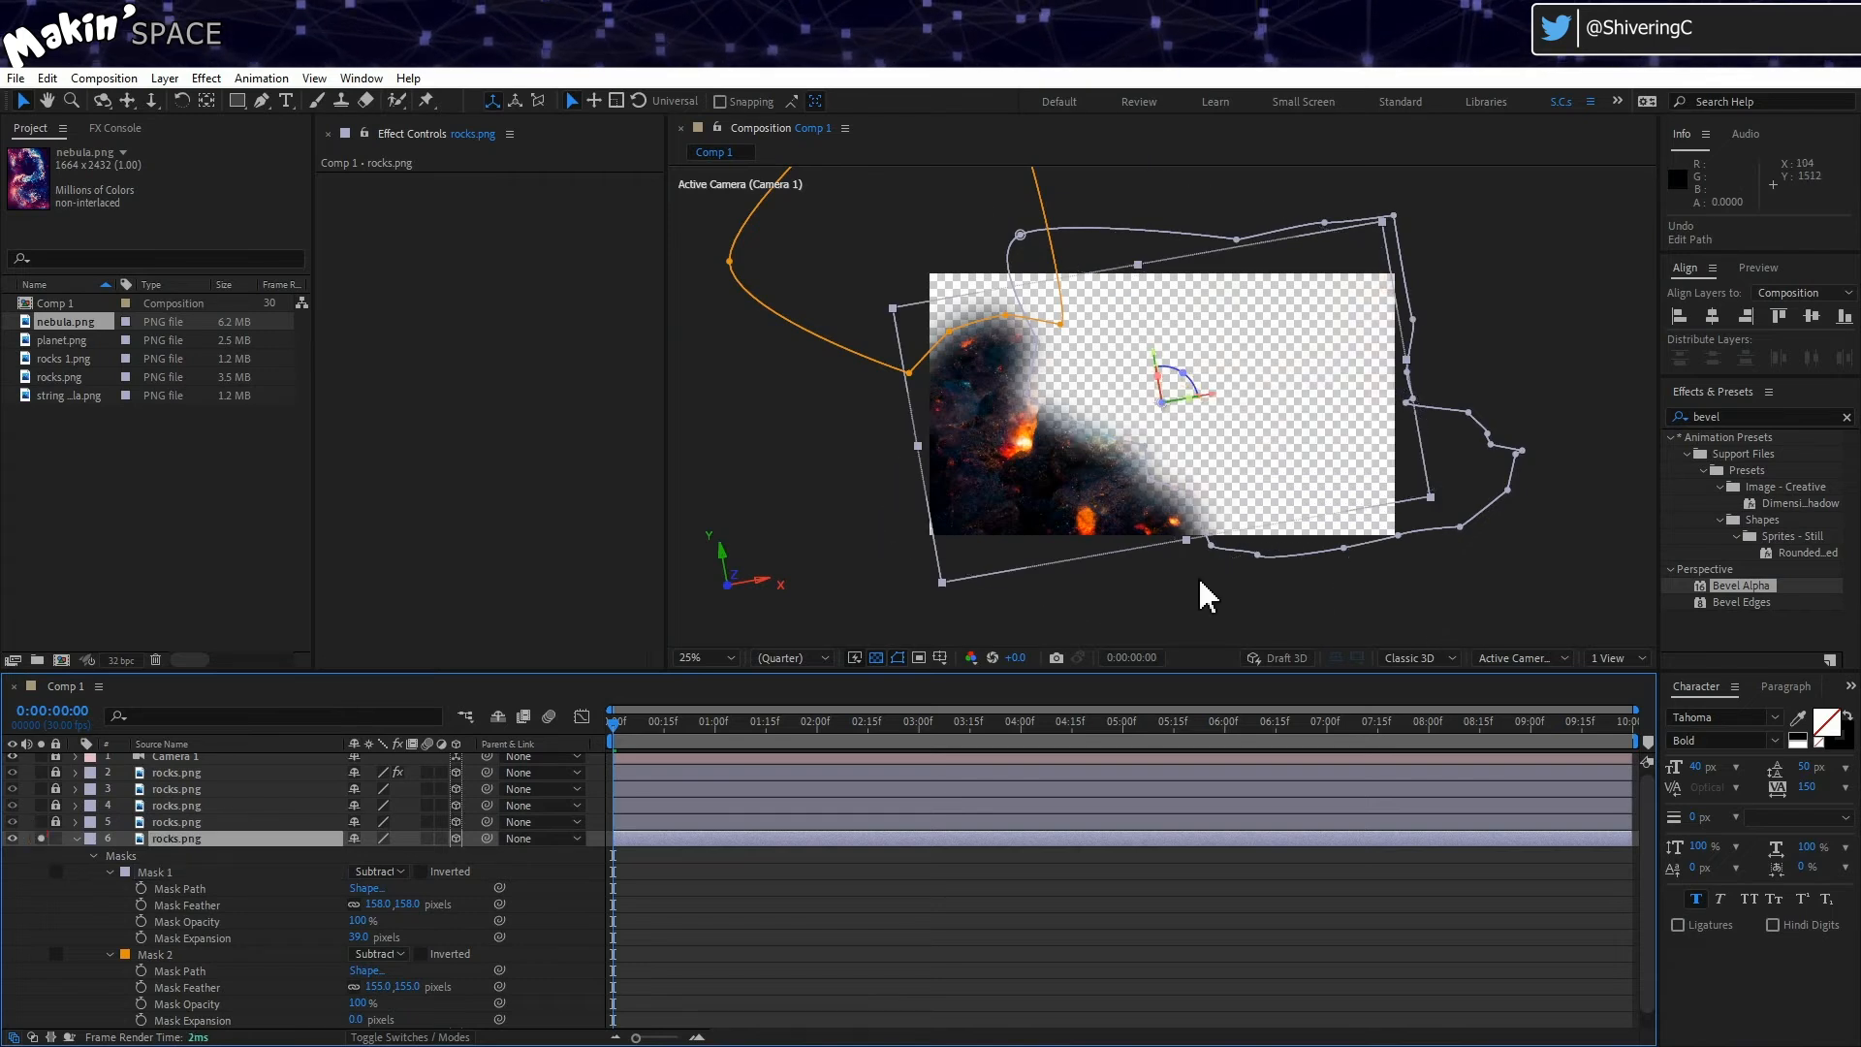
left_click(74, 839)
key("ctrl+shift+a")
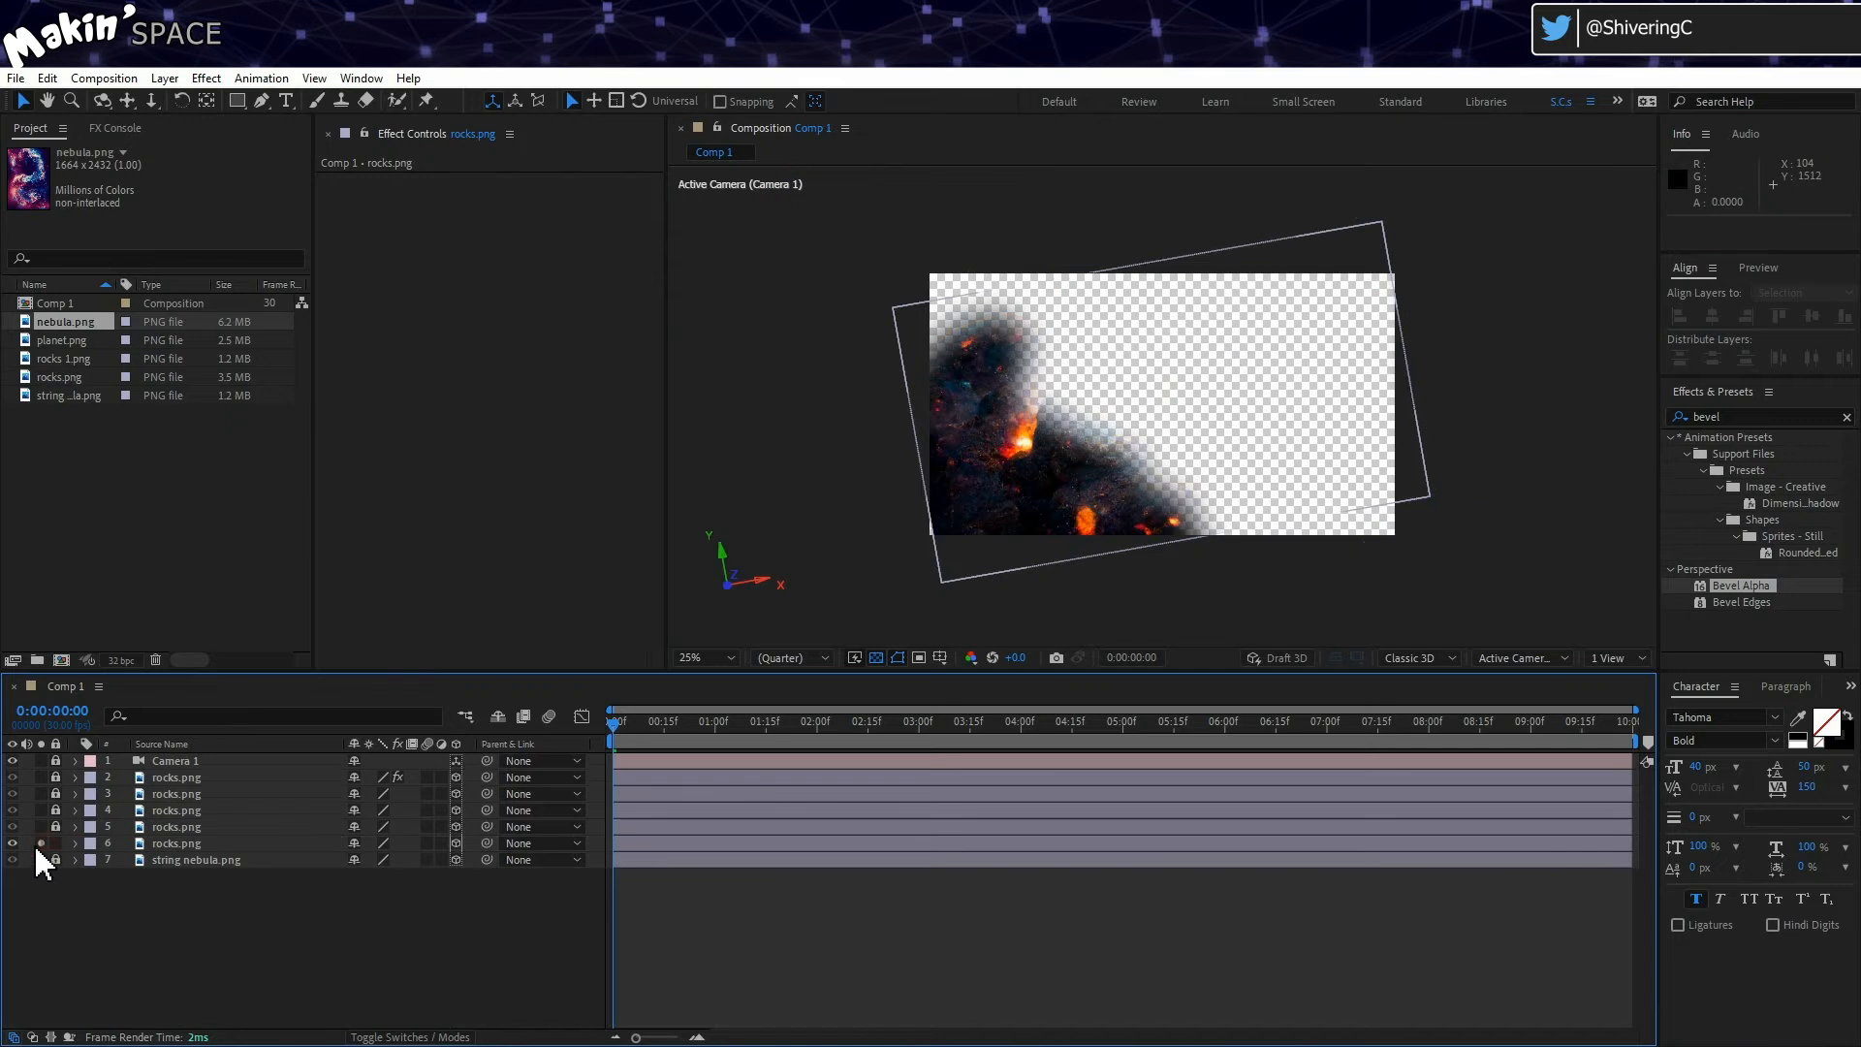
left_click(41, 842)
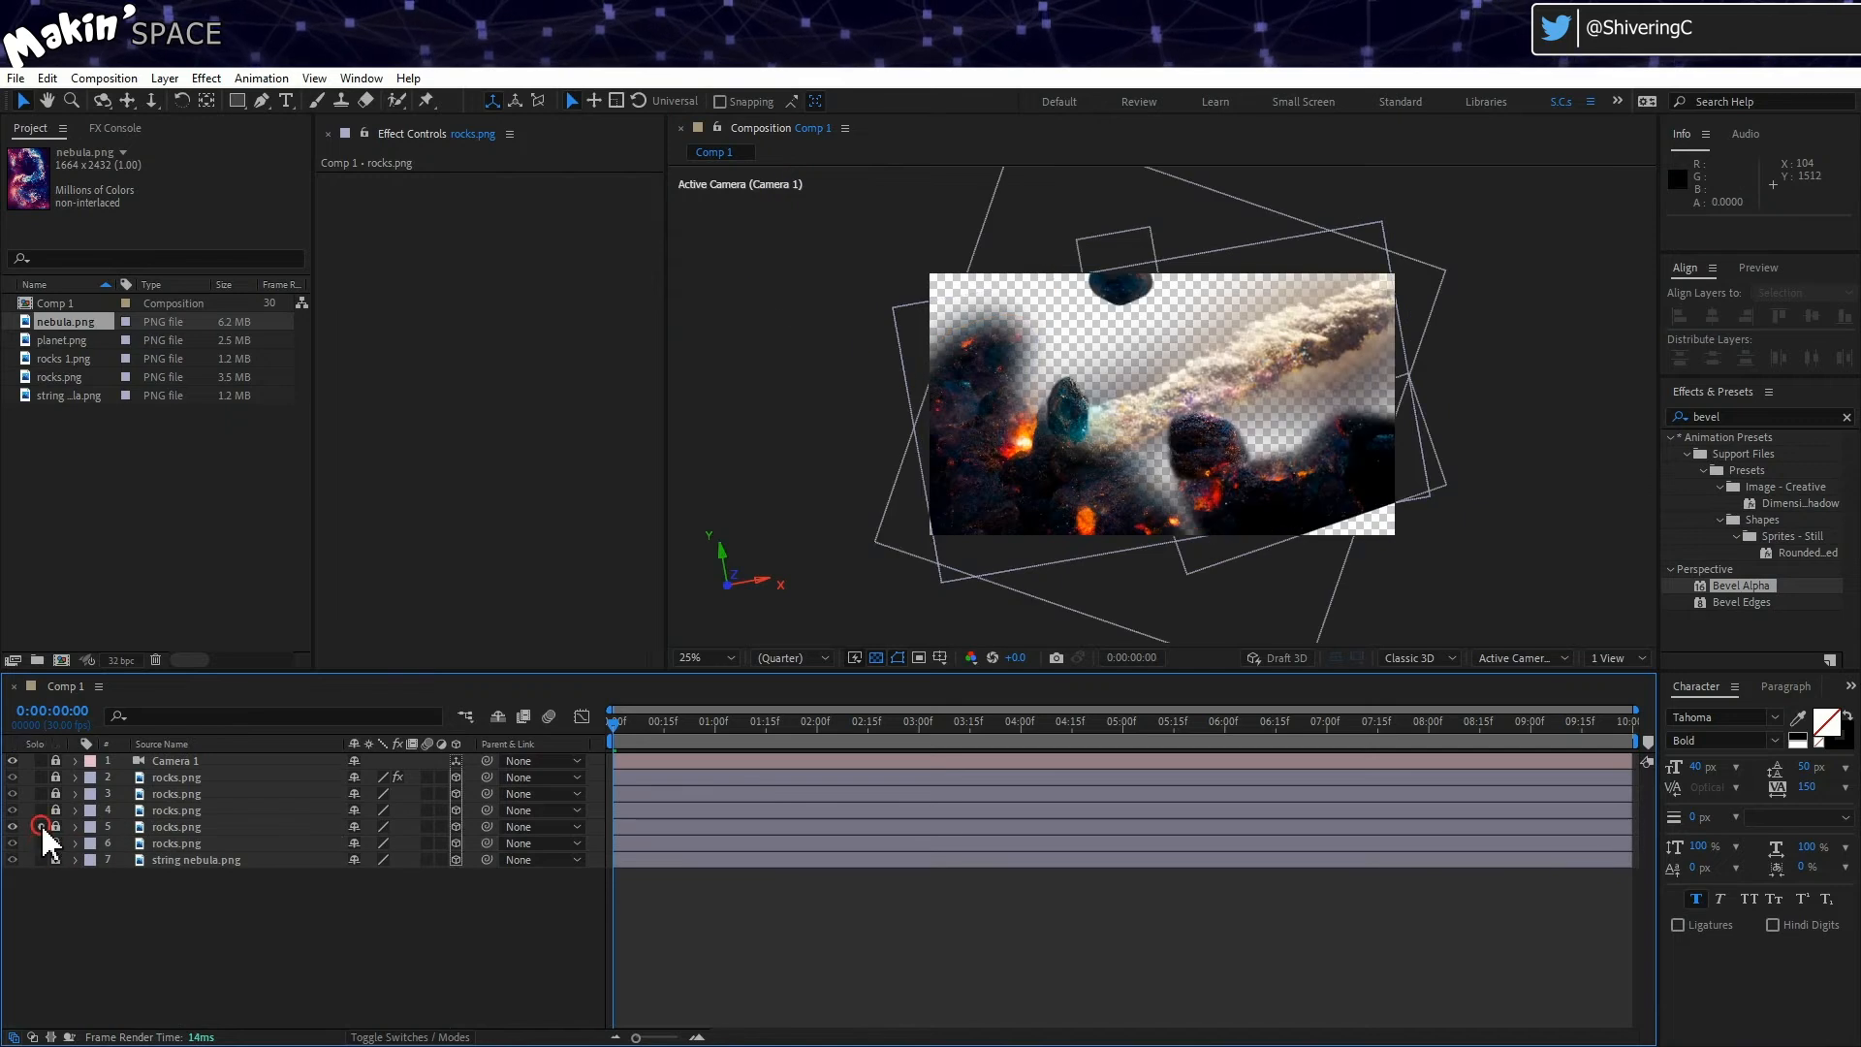
Step: Solo rocks.png layer 5 and move its mask's lower vertices inward to soften the straight bottom edge of the rocks
left_click(41, 825)
left_click(161, 829)
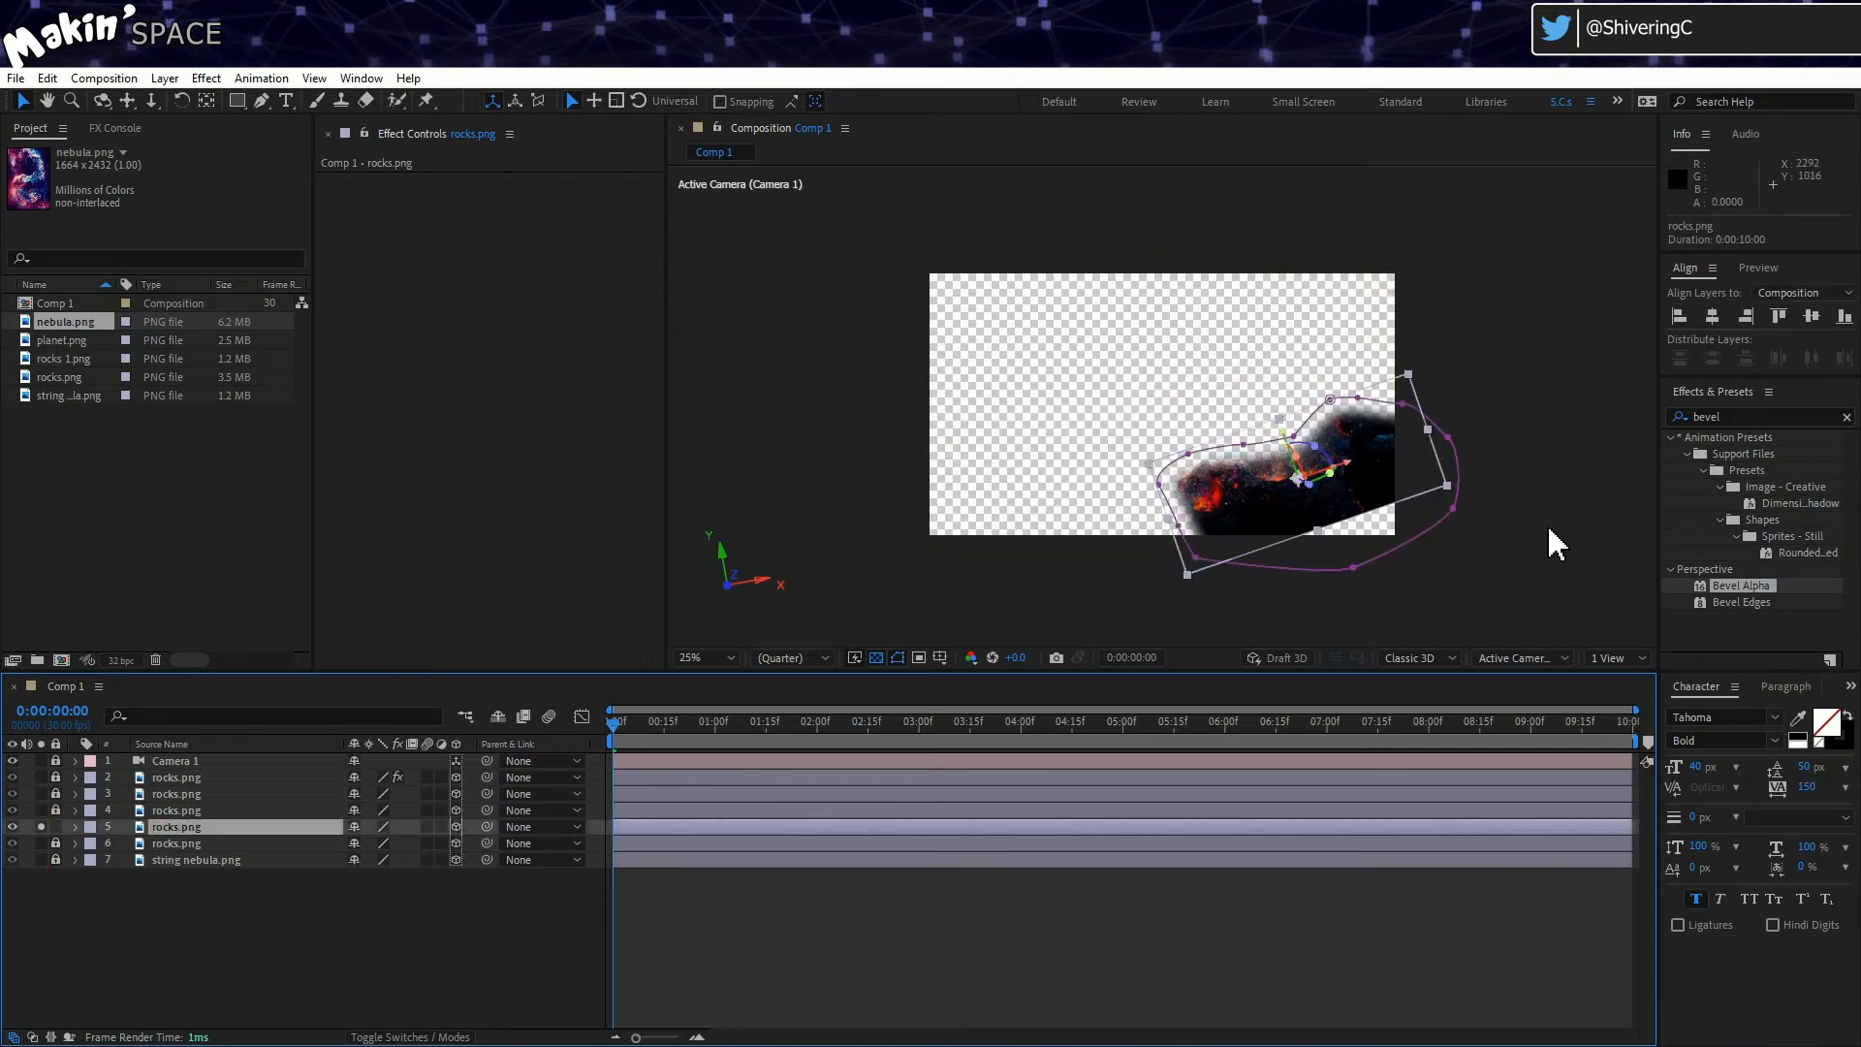
left_click_drag(1350, 571, 1315, 510)
mouse_move(1197, 558)
left_mouse_down()
mouse_move(1229, 544)
mouse_move(1219, 530)
left_mouse_up()
left_click_drag(1451, 508, 1444, 474)
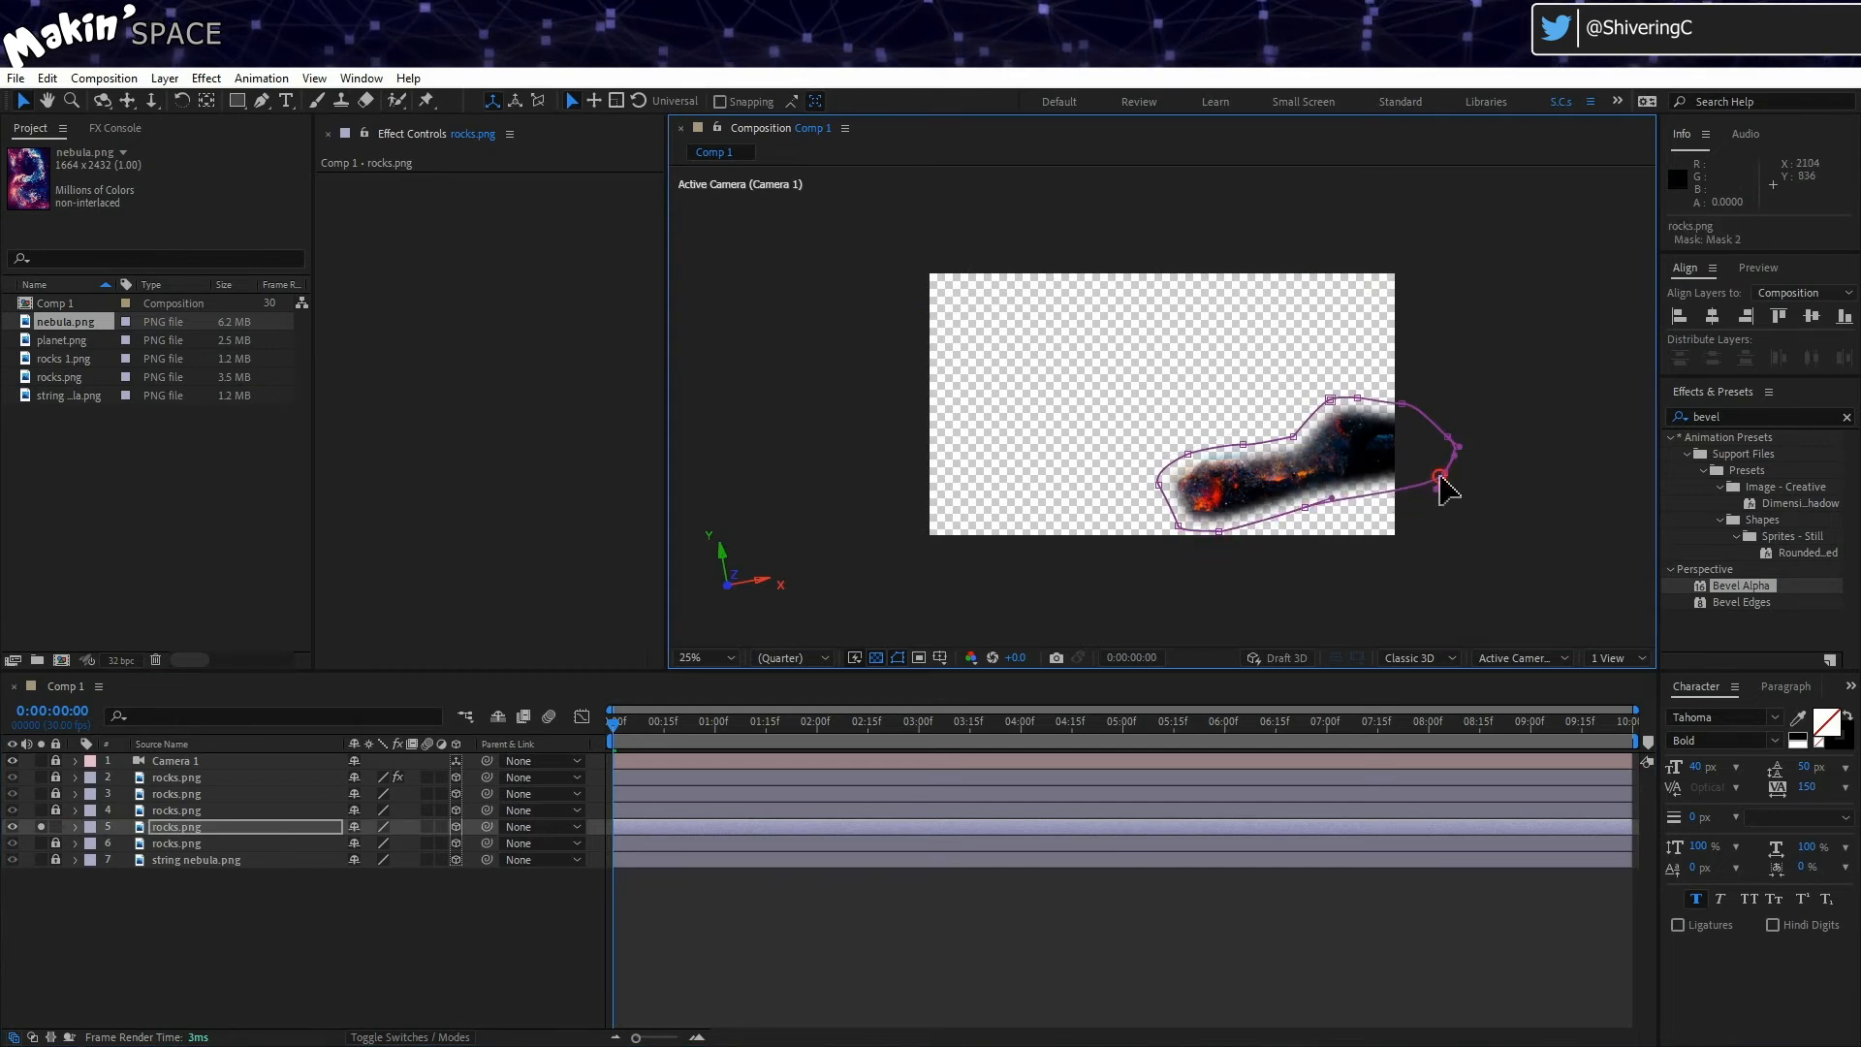
Step: Check layer 5 at the last frame, 0:00:09:29, turn its solo off, return to the first frame and lock it
left_click_drag(701, 718, 1676, 747)
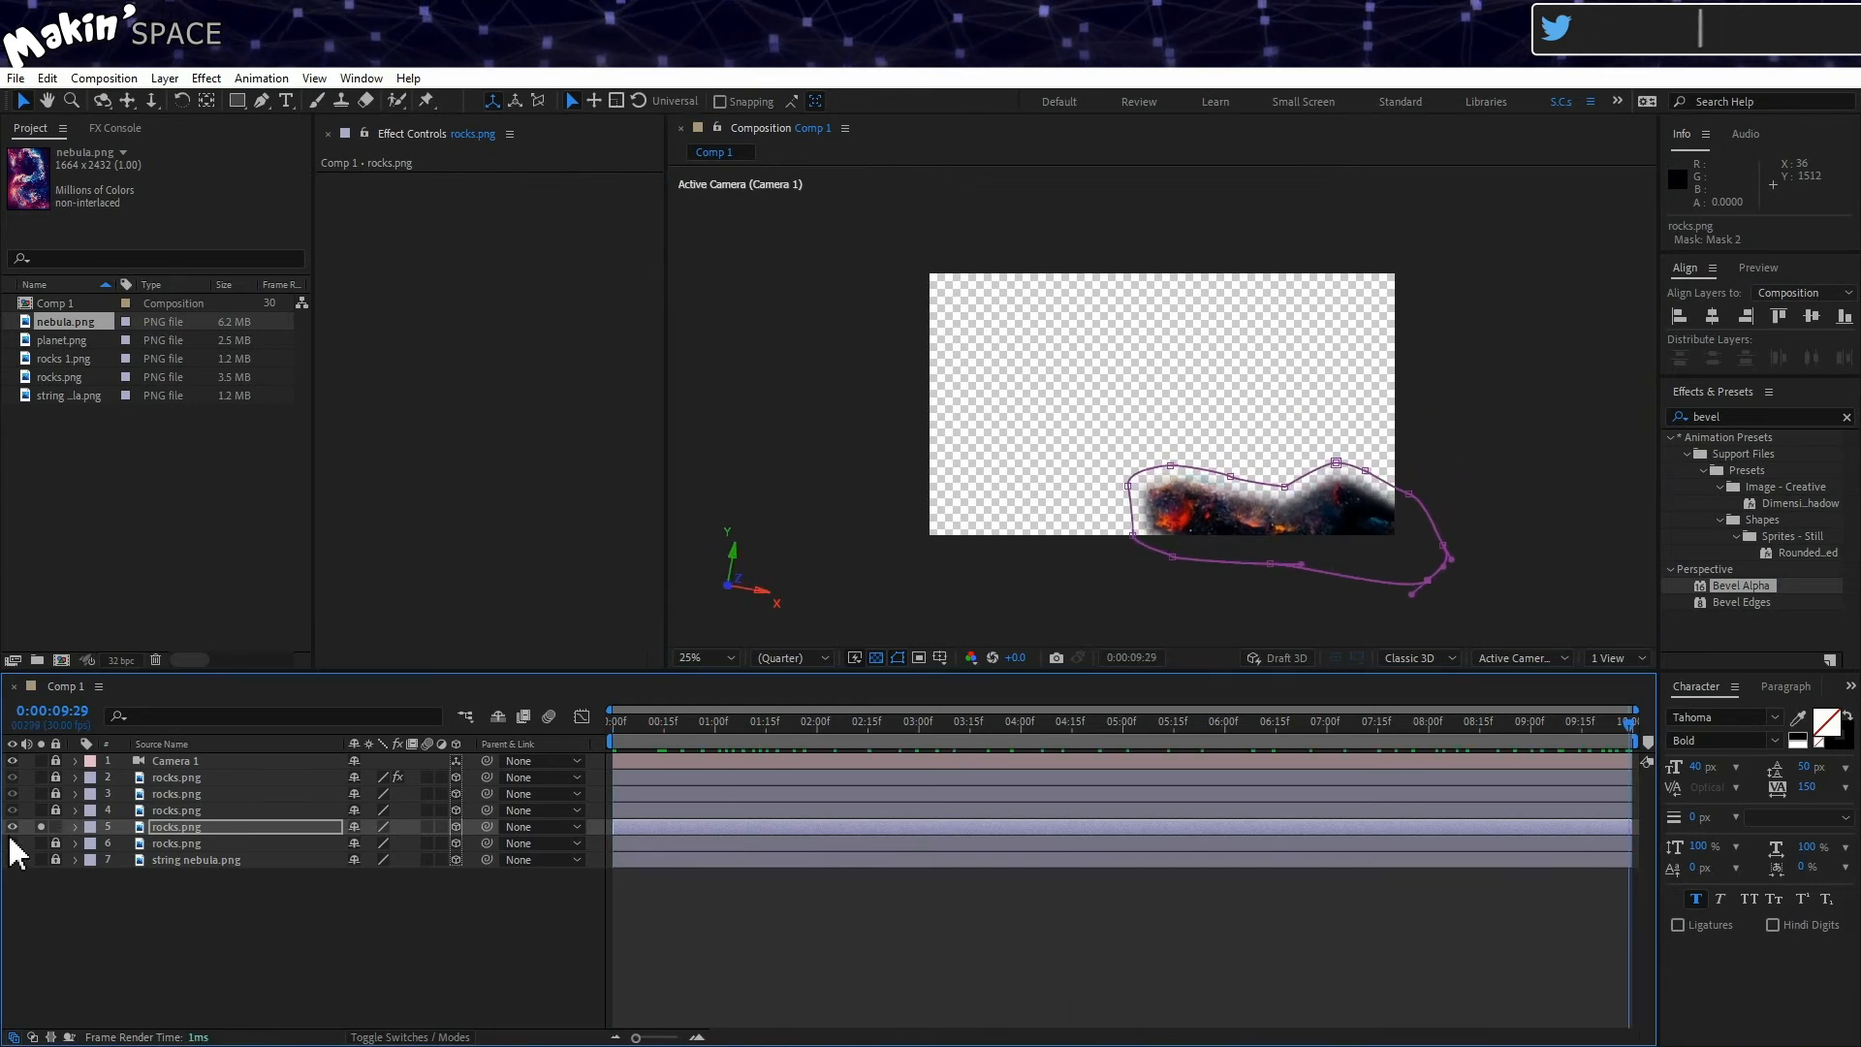
left_click(39, 824)
left_click(38, 808)
left_click(39, 807)
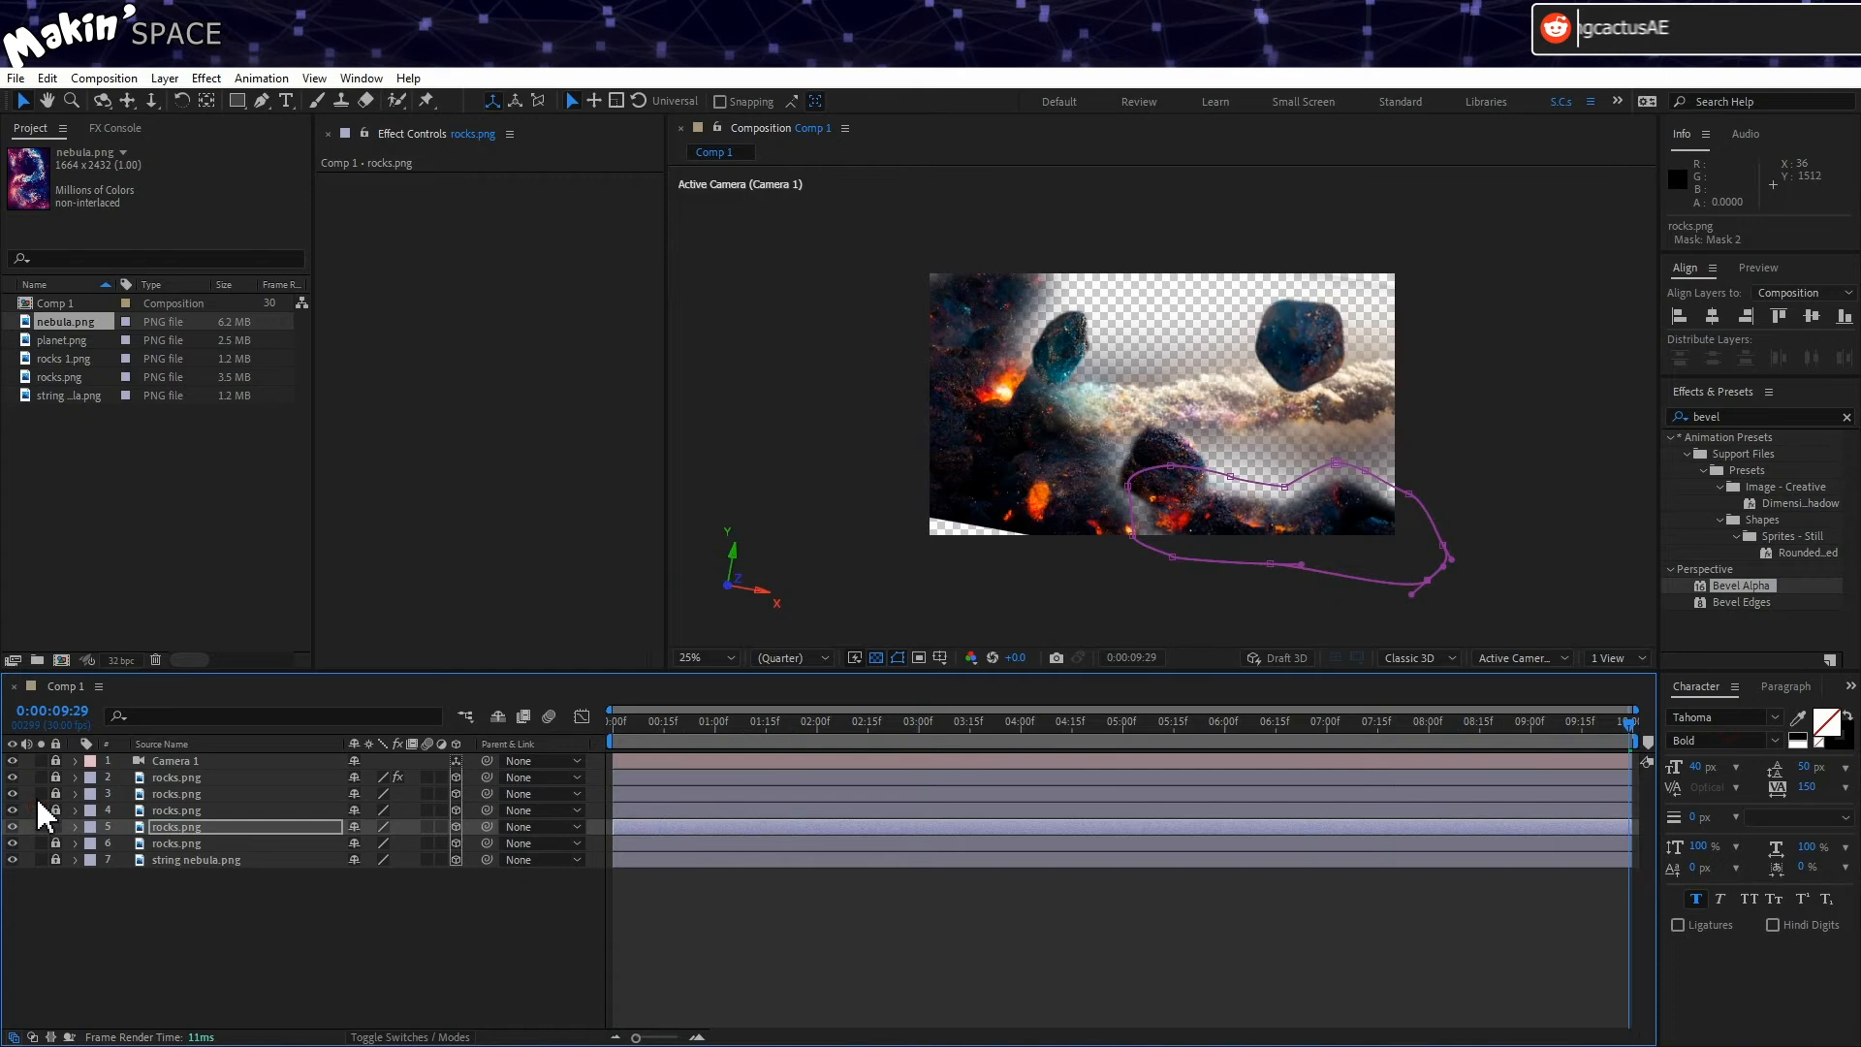
key("Home")
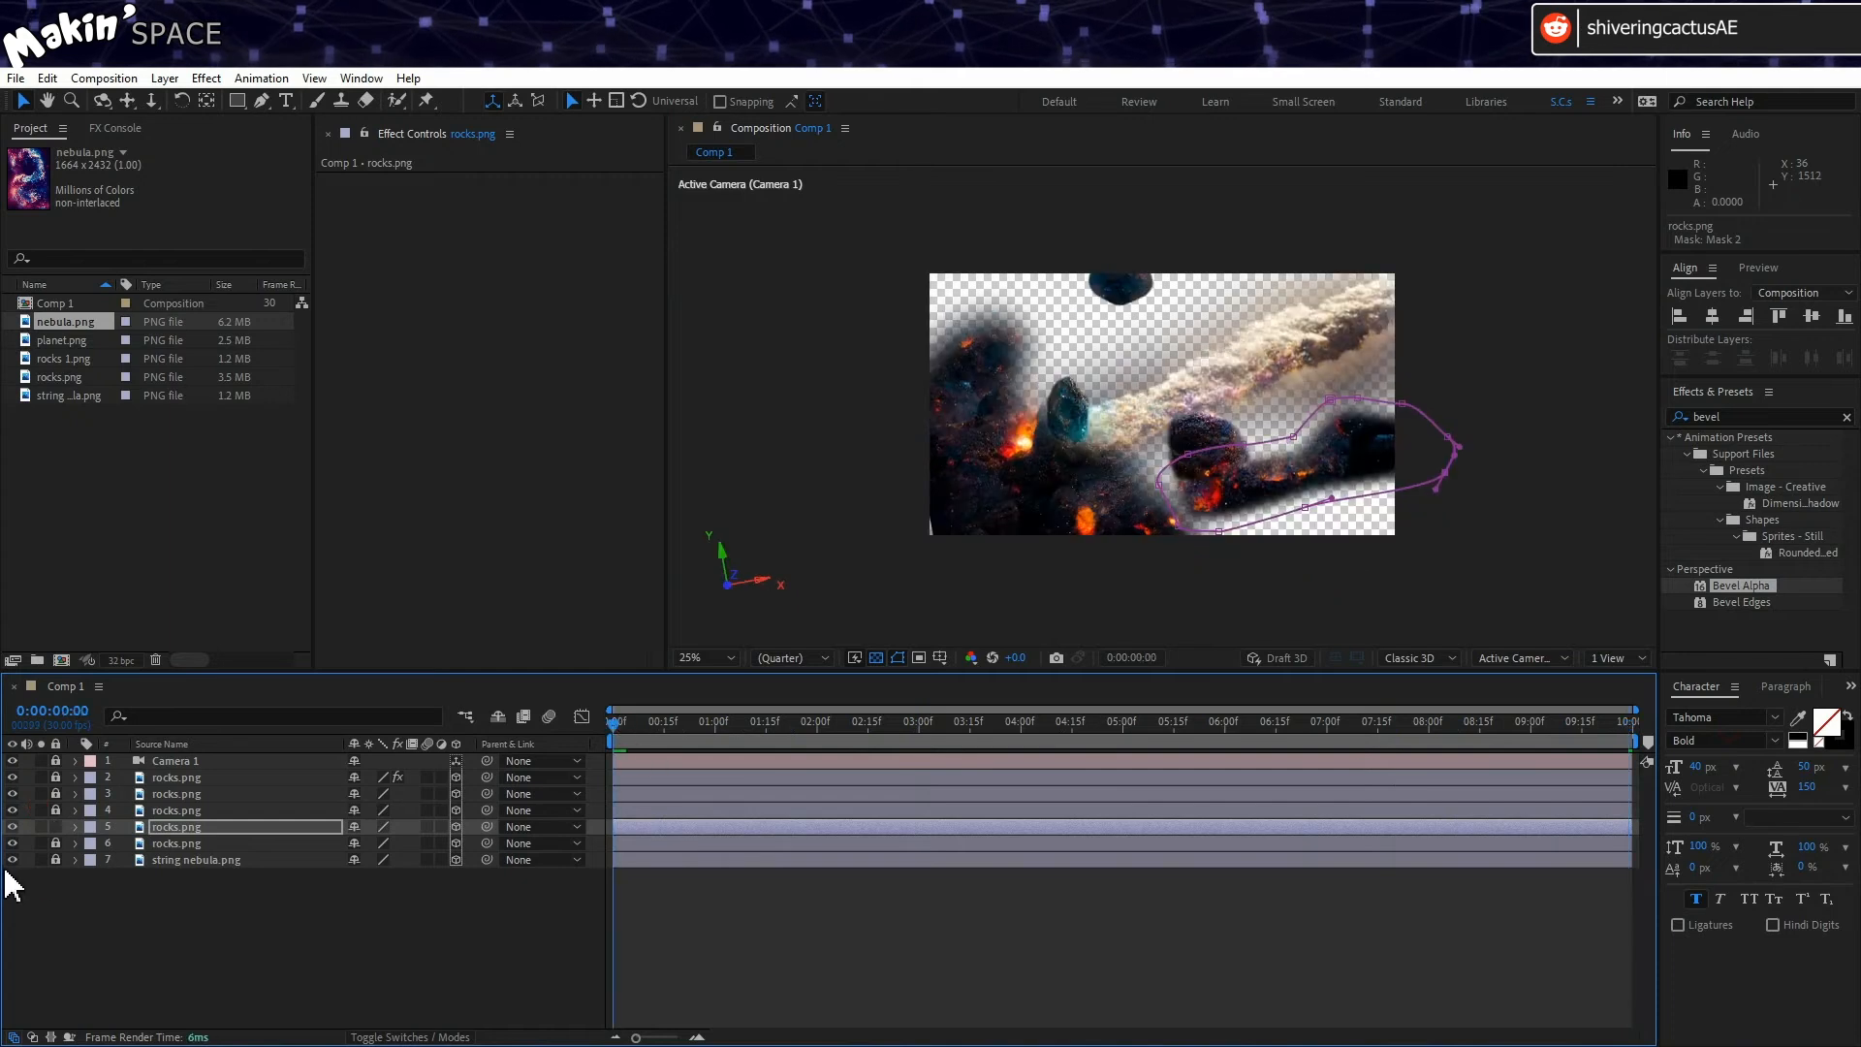
left_click(56, 825)
Step: Solo the string nebula.png layer and scrub through the whole timeline to examine its edges, restoring all layers at the first frame
left_click(40, 859)
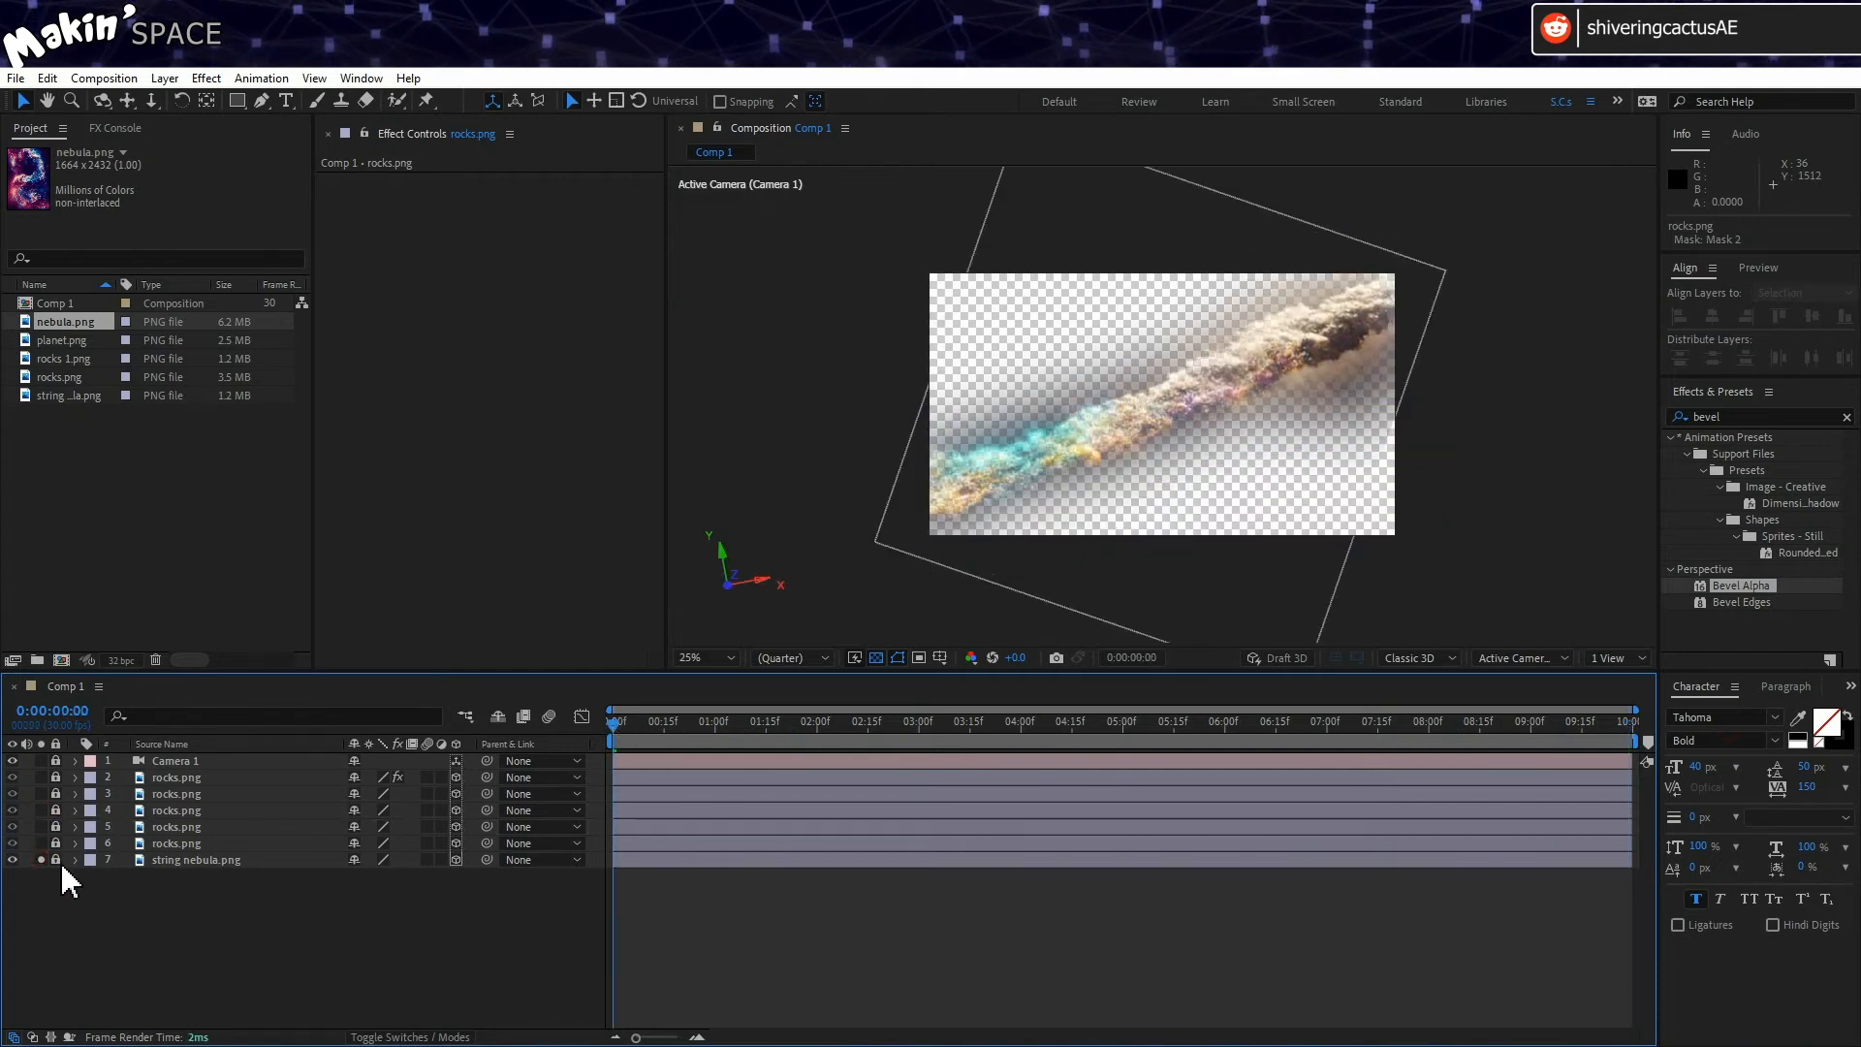
left_click(618, 743)
left_click_drag(623, 725, 1567, 729)
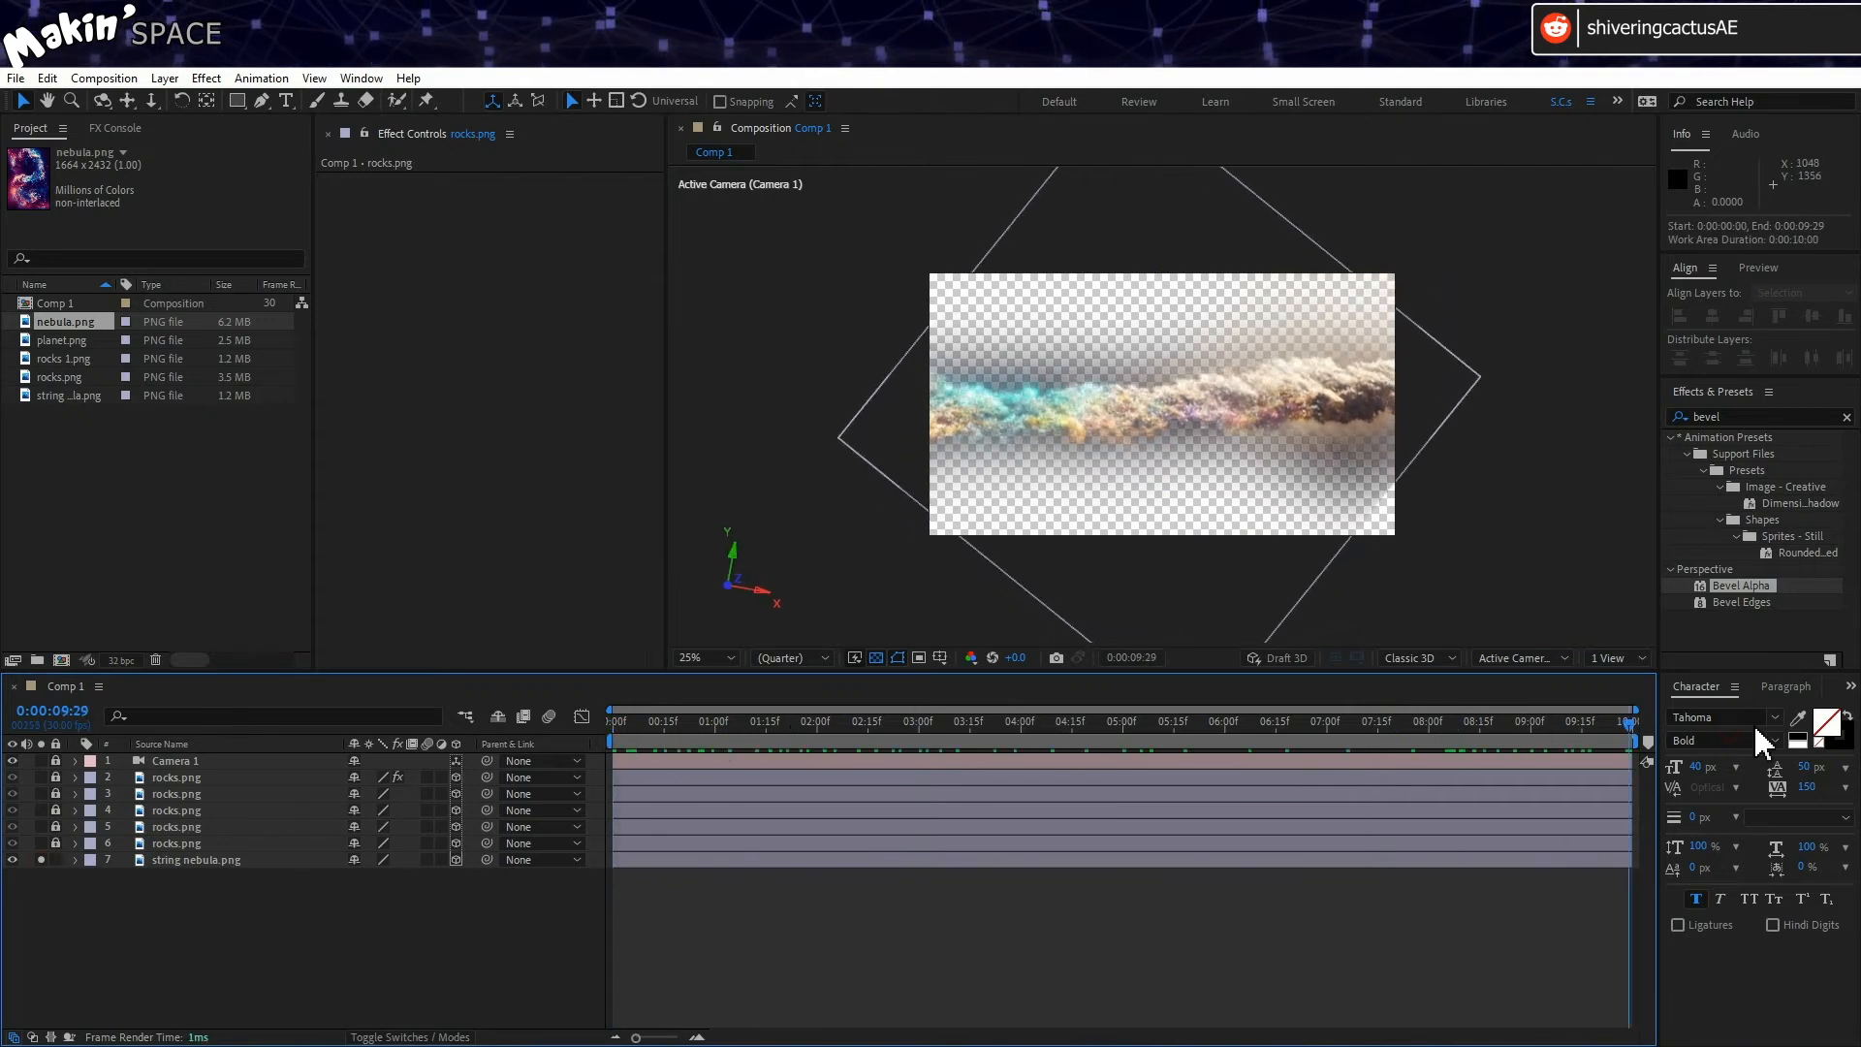
left_click_drag(707, 728, 615, 728)
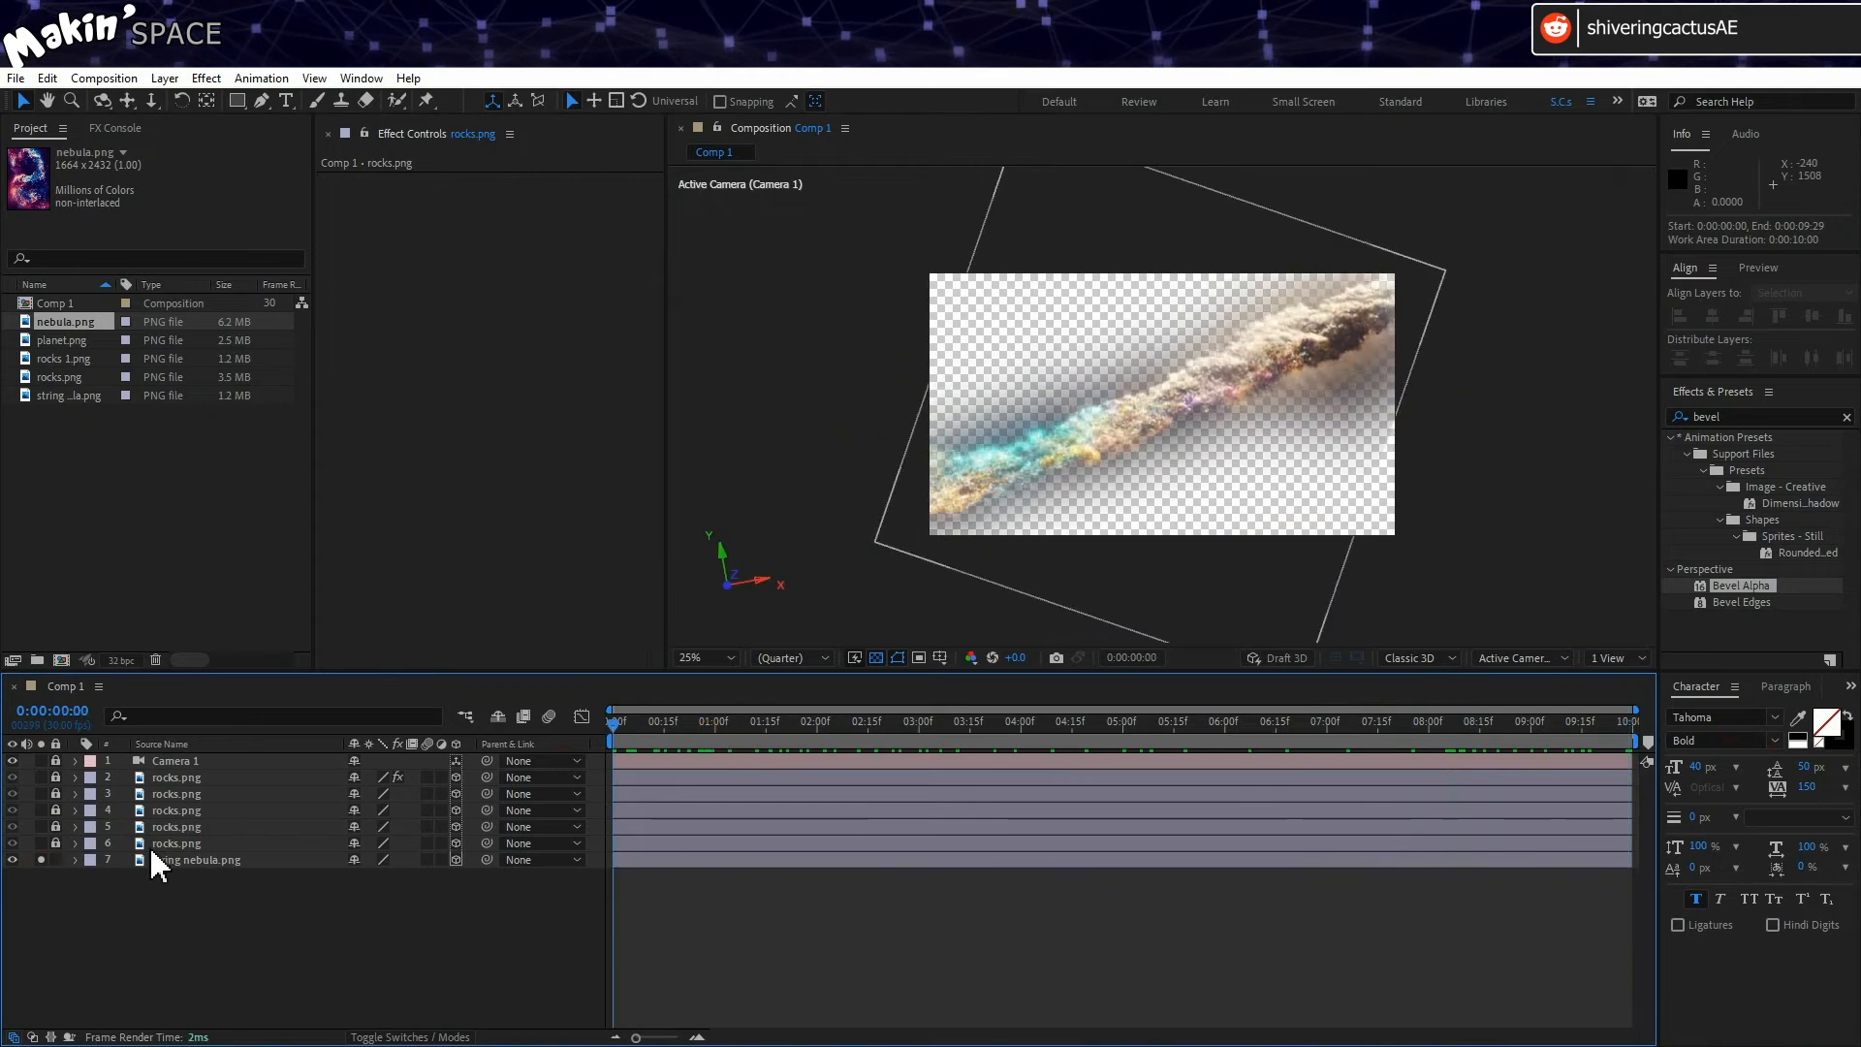
left_click(41, 858)
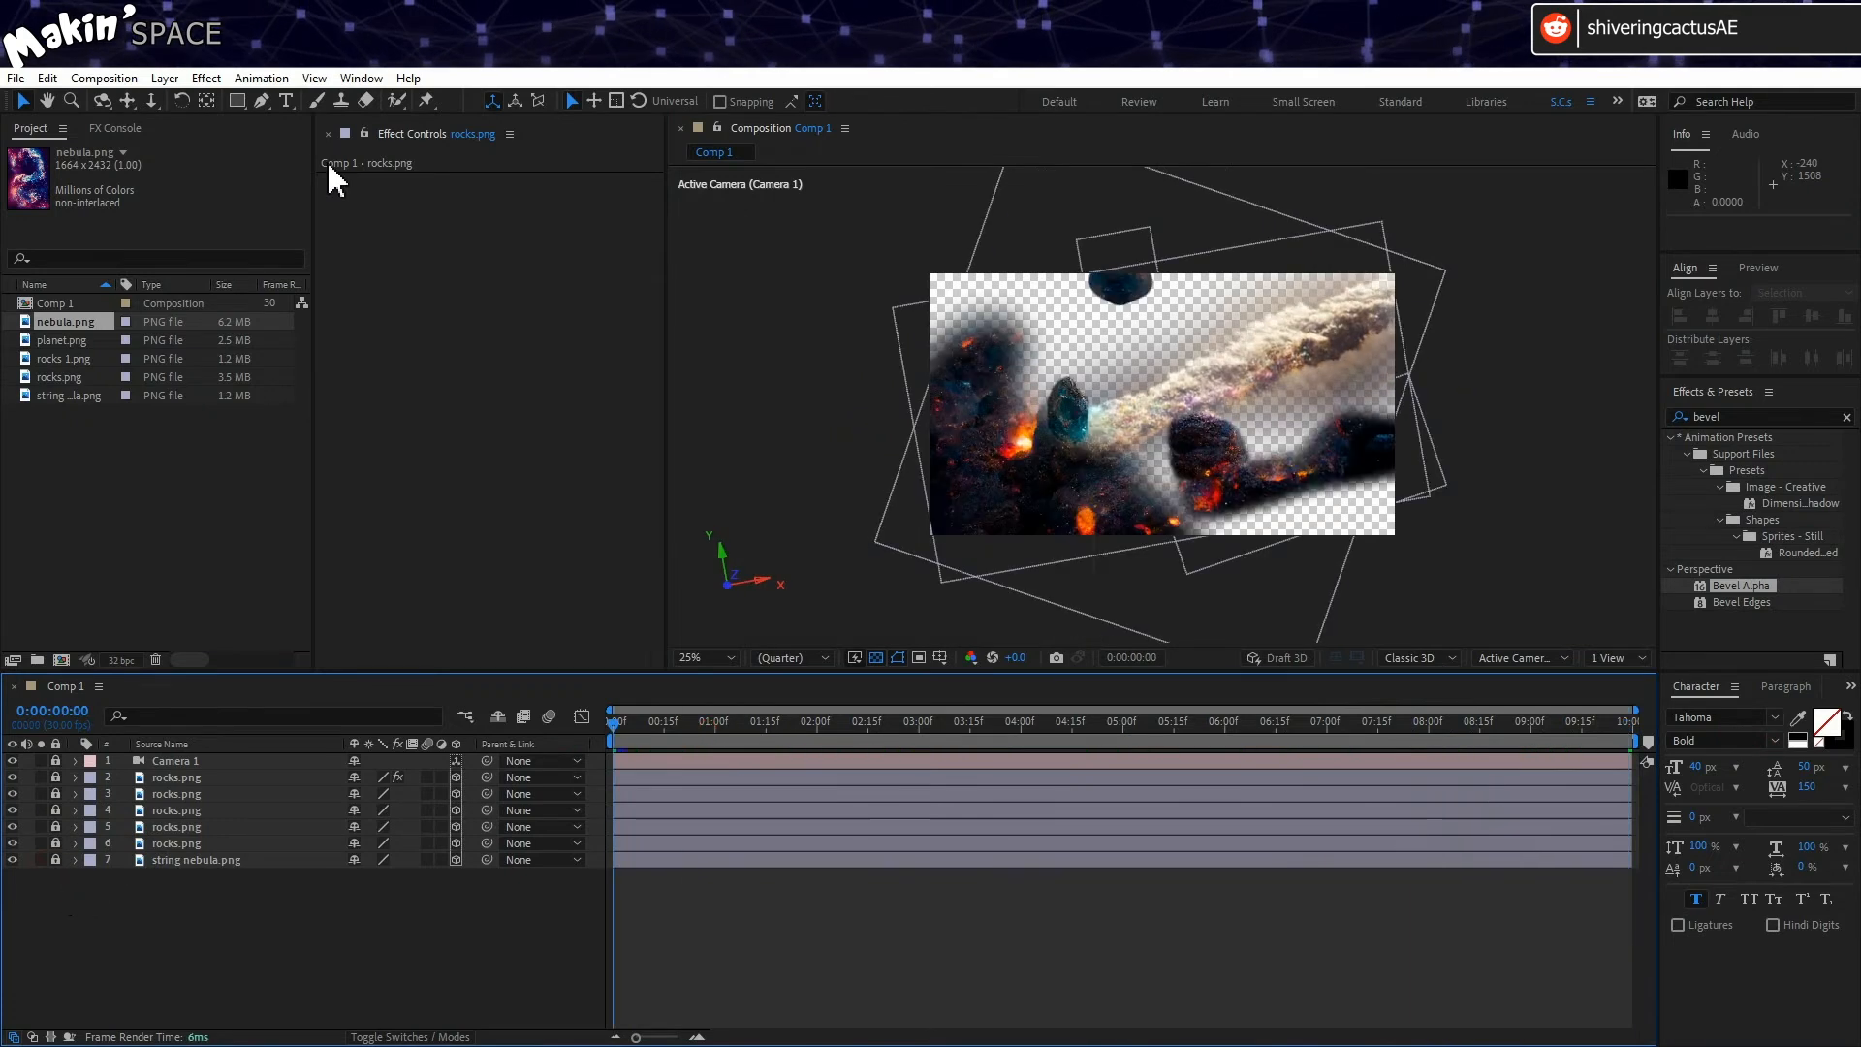
Step: Create a 1920 × 1080 px gray solid with square pixels in the composition
left_click(165, 78)
mouse_move(223, 108)
left_click(524, 129)
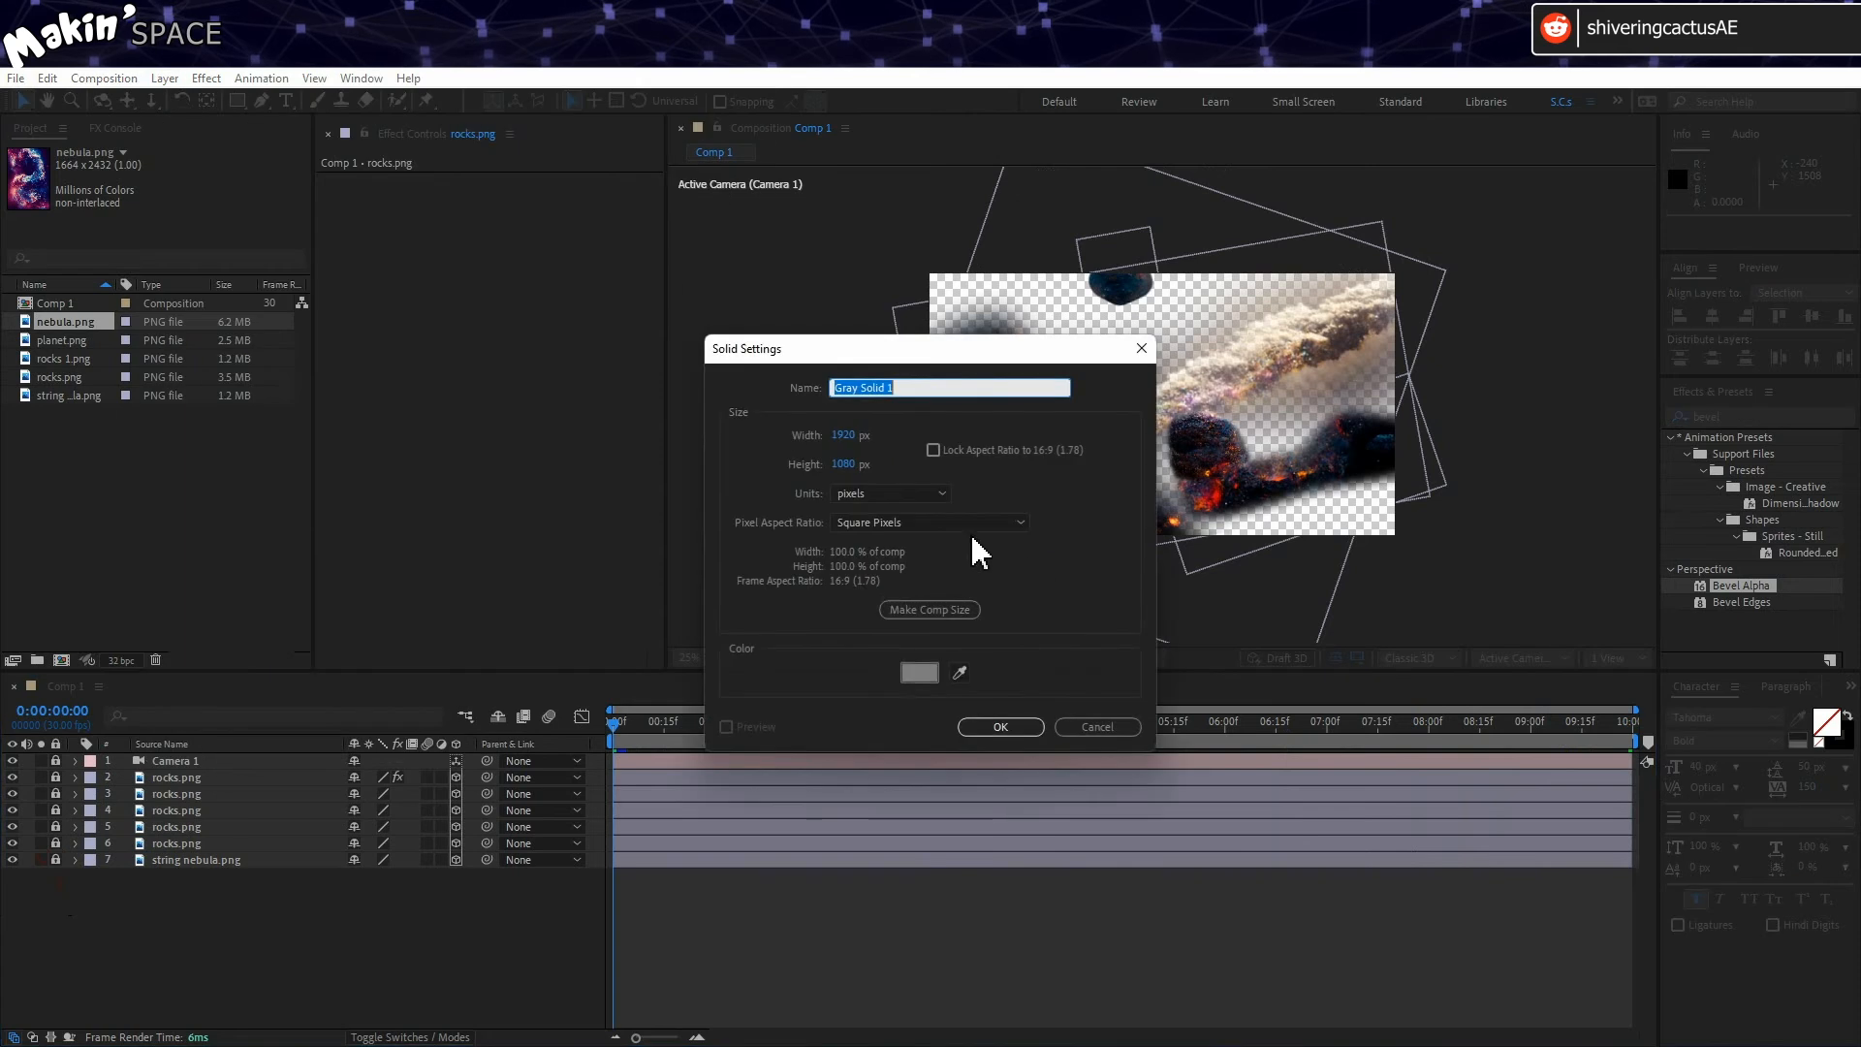
left_click(902, 670)
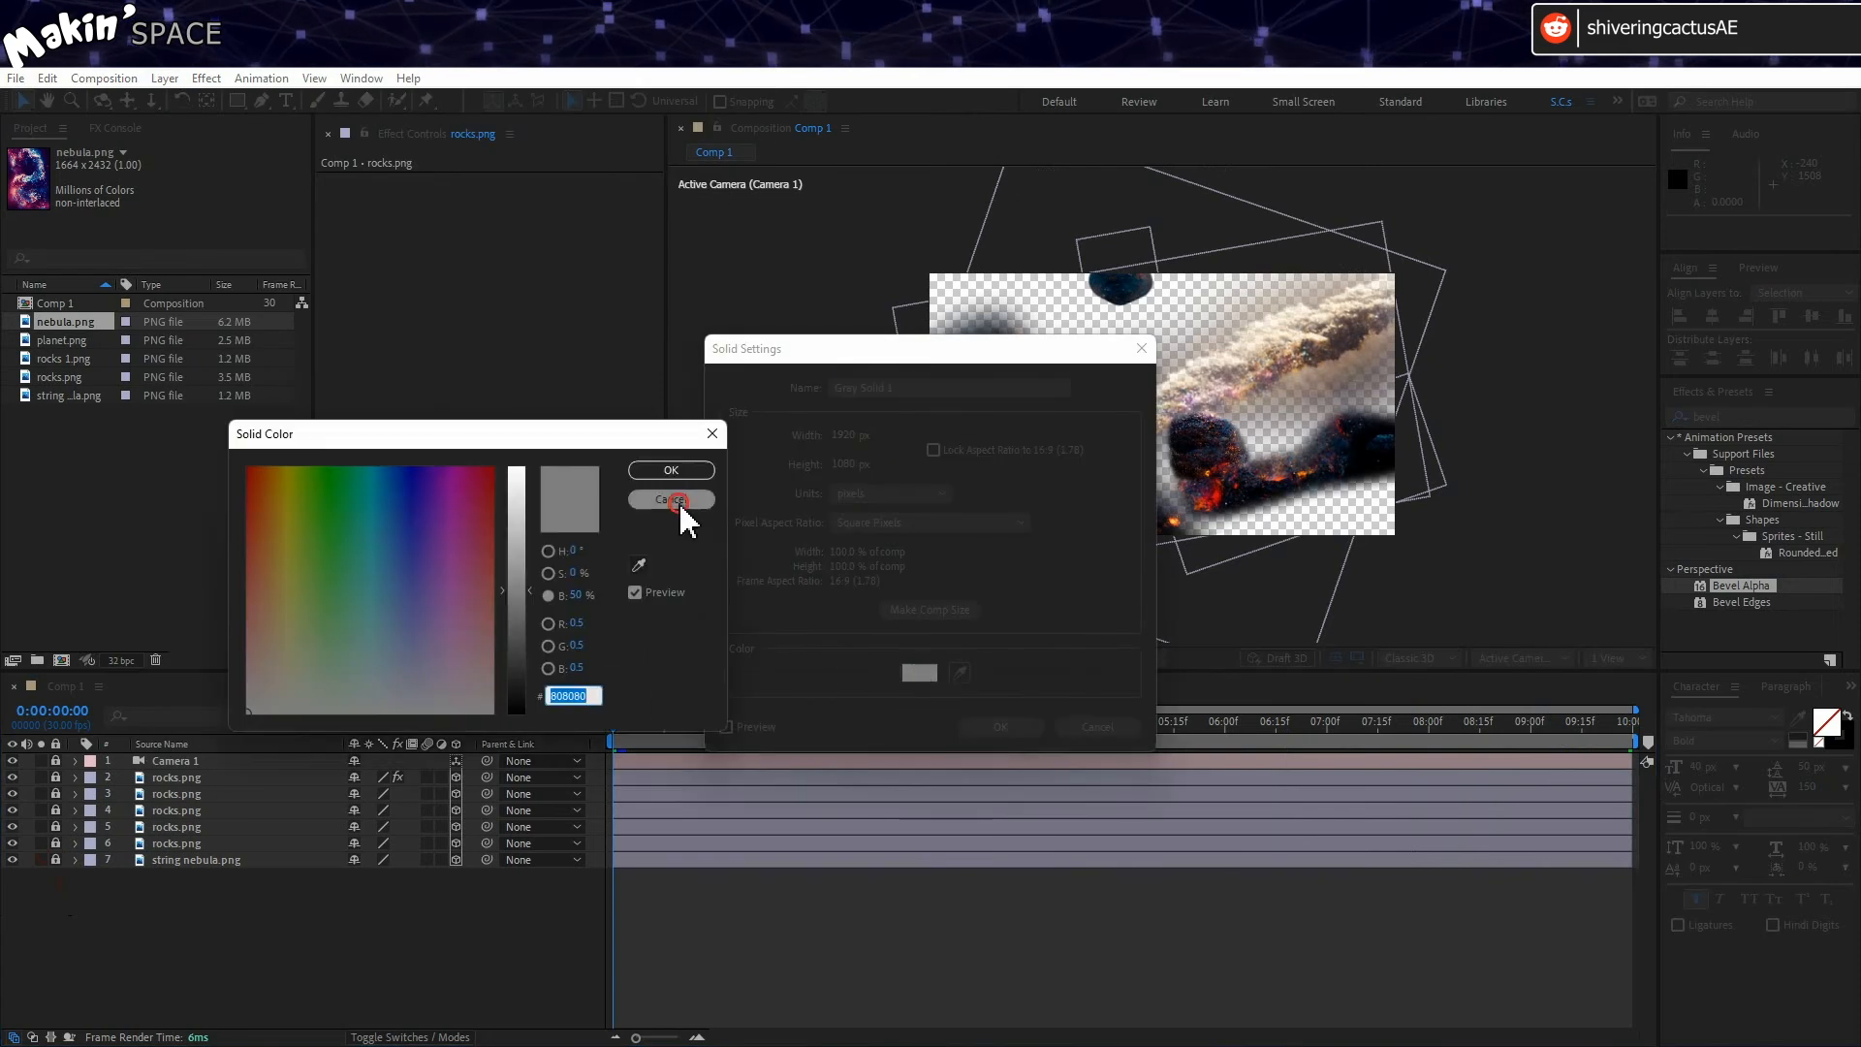
left_click(670, 469)
left_click(1018, 728)
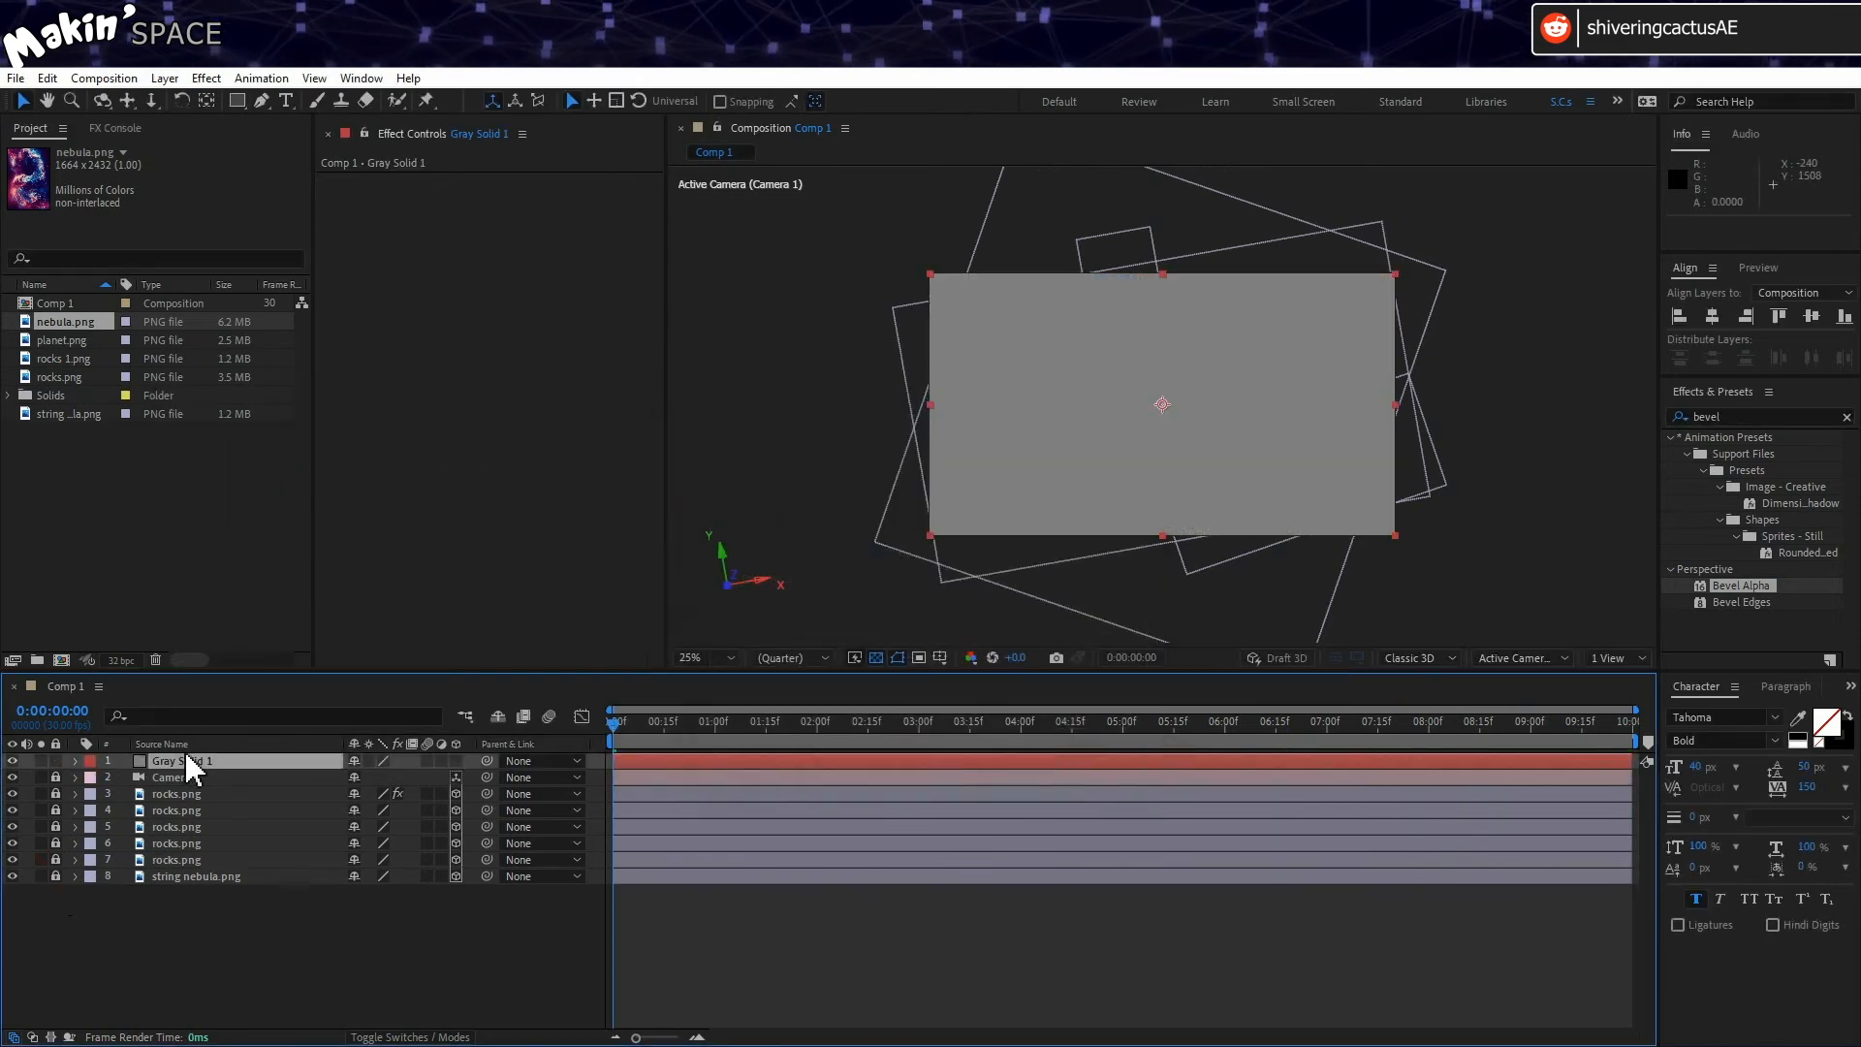
Step: Rename the gray solid layer as 2d stars
key("Return")
key("BackSpace")
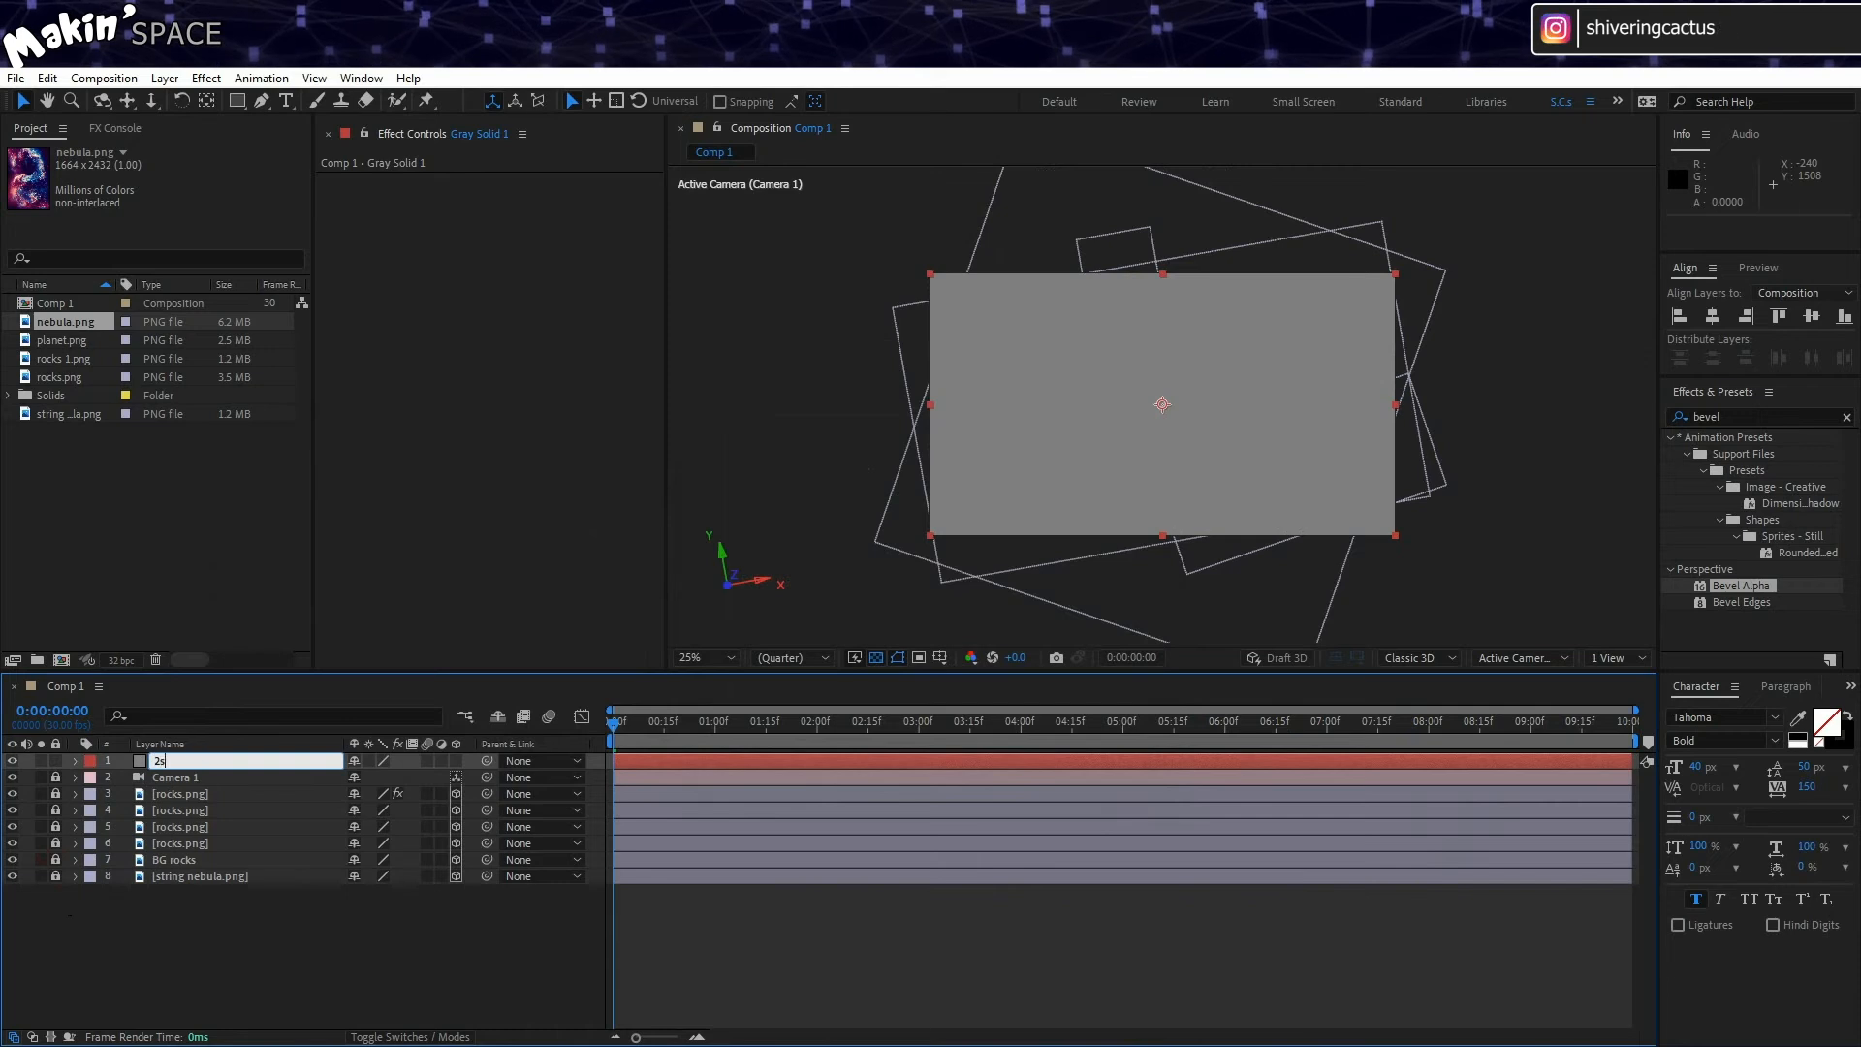
key("Return")
type("2d")
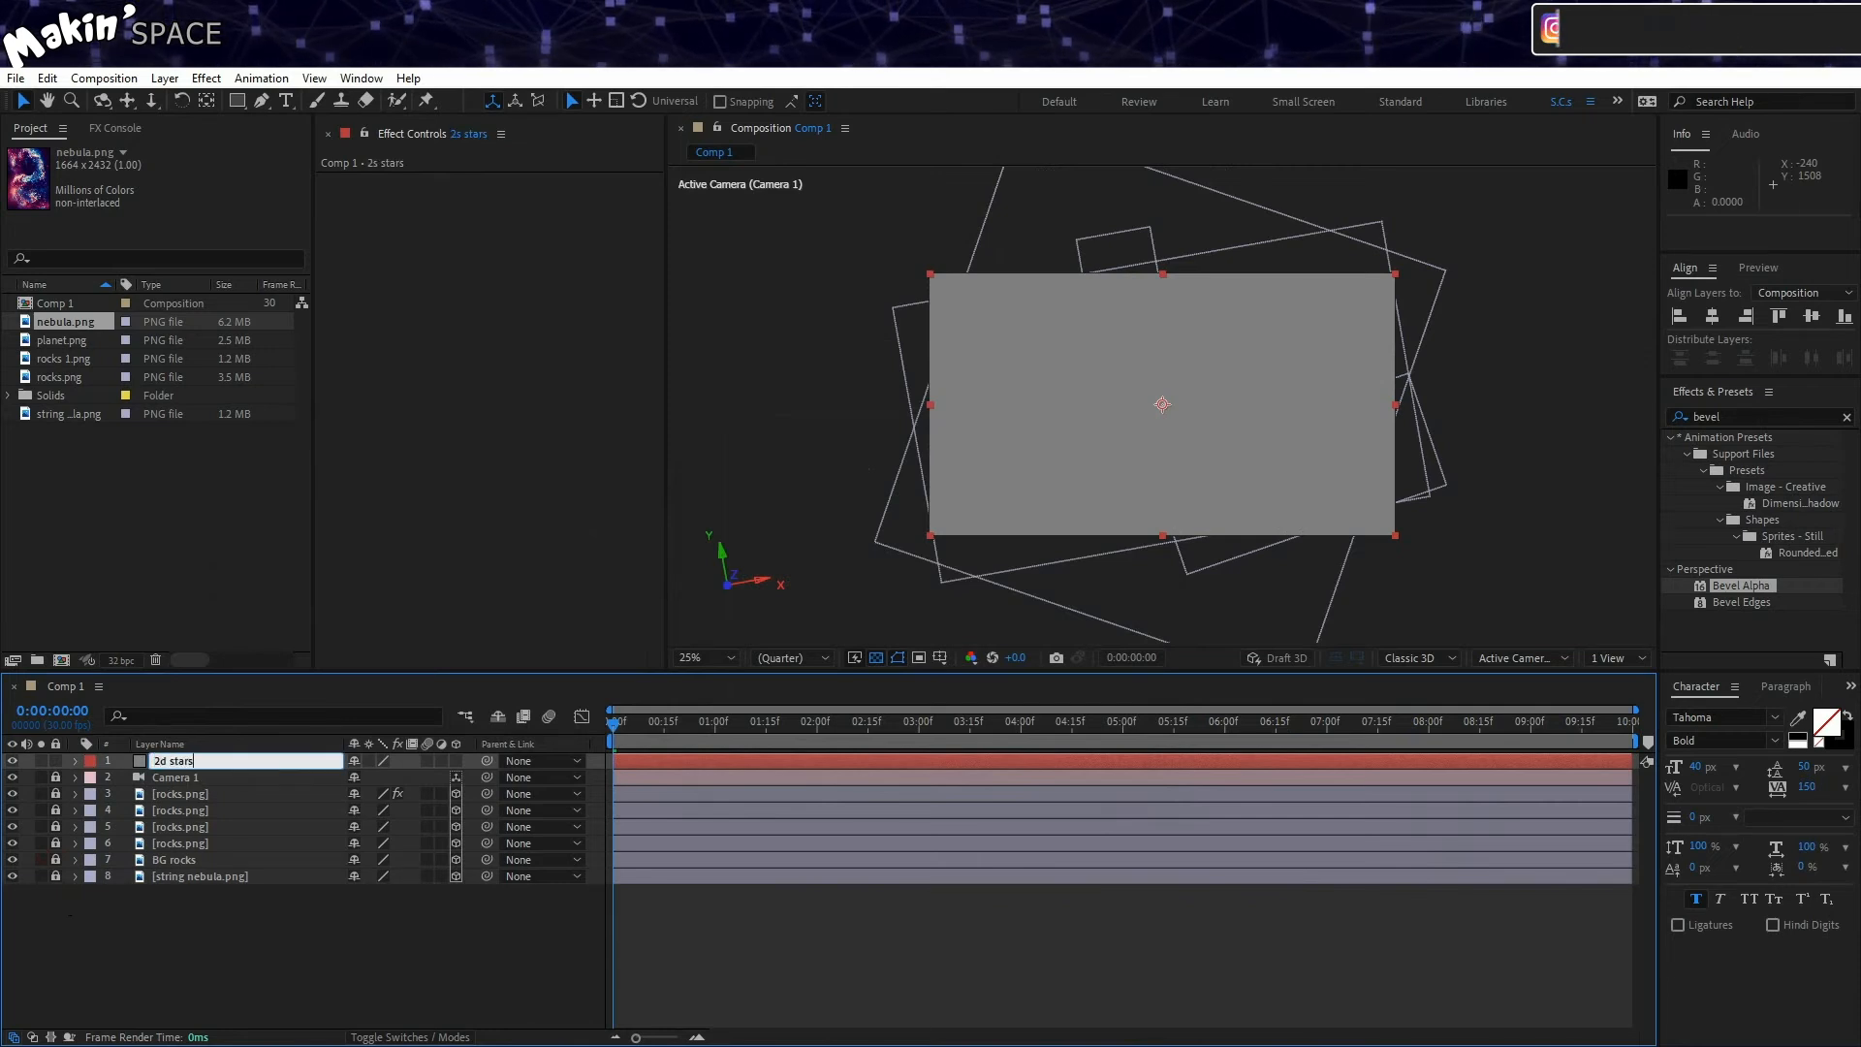
type(" stars")
key("Return")
Step: Apply the 2D Starfield preset to the 2d stars layer and collapse its effects, leaving all but Twinkle enabled
left_click(1744, 419)
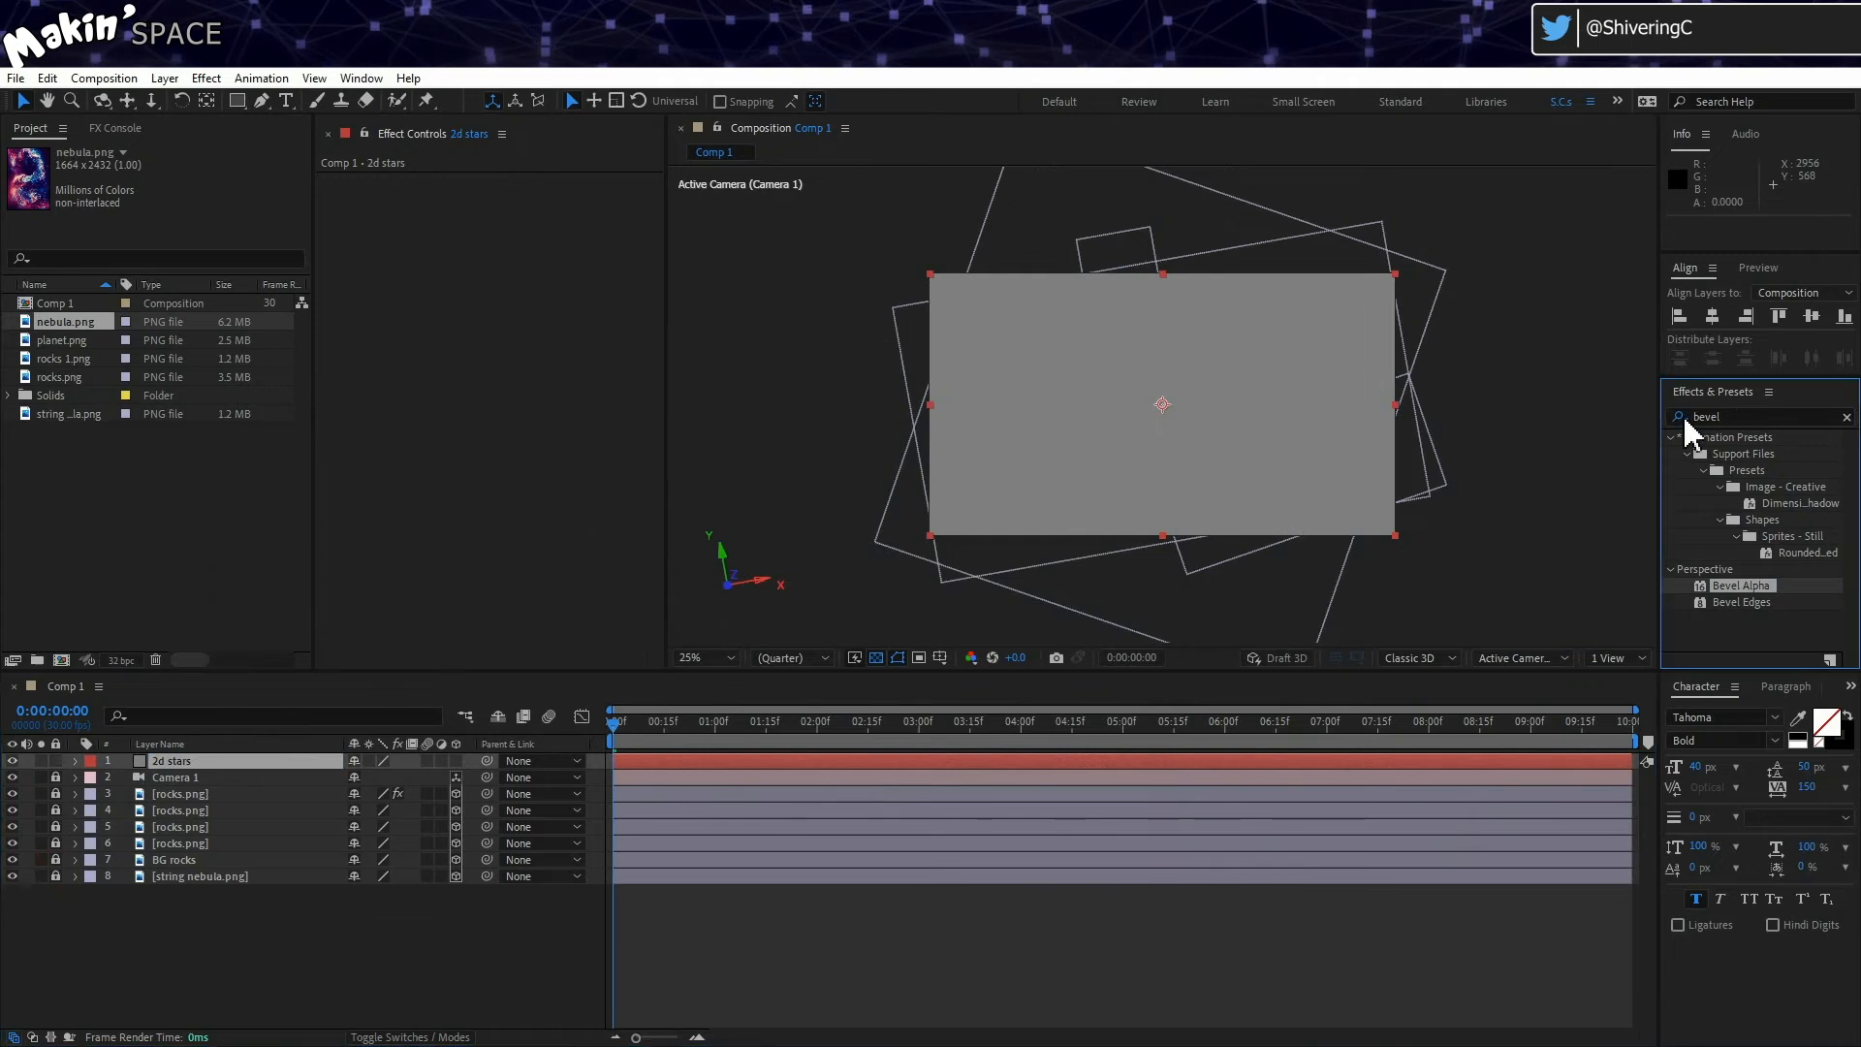
type("2d s")
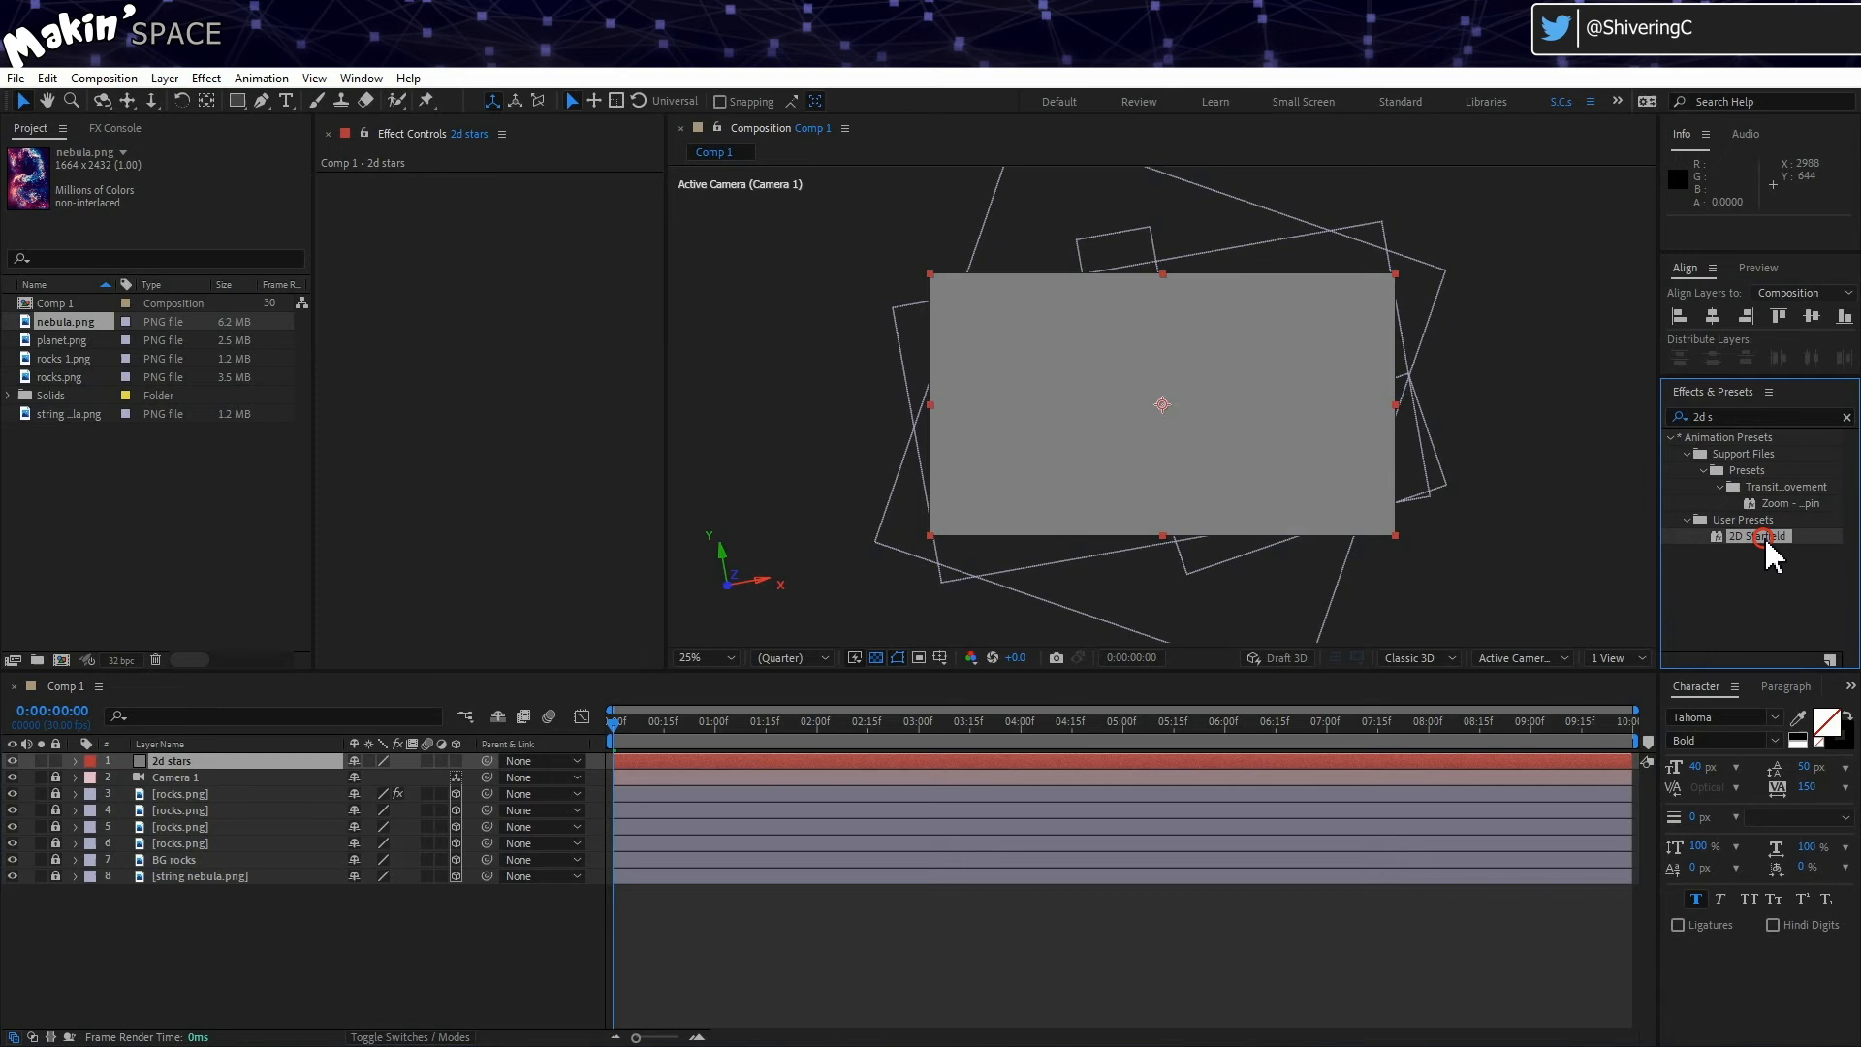
left_click_drag(1766, 555, 291, 764)
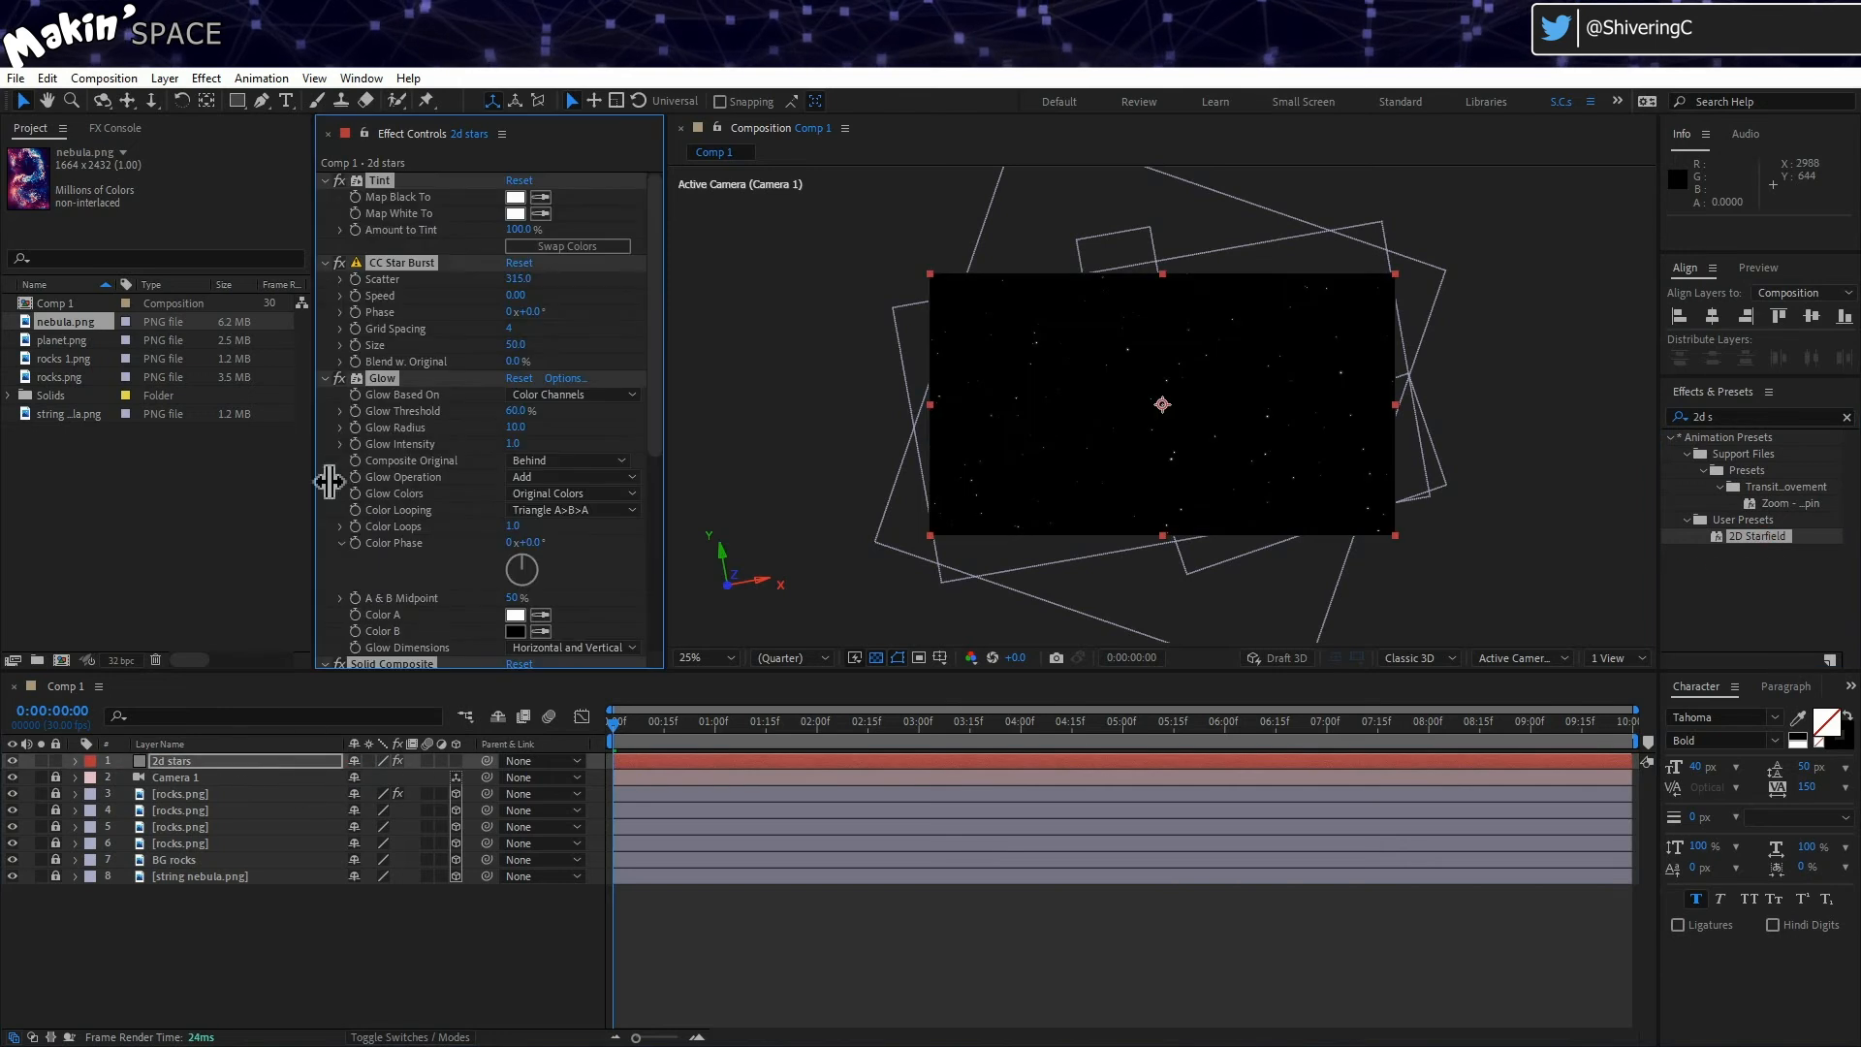
left_click(326, 181, "ctrl")
left_click(338, 247)
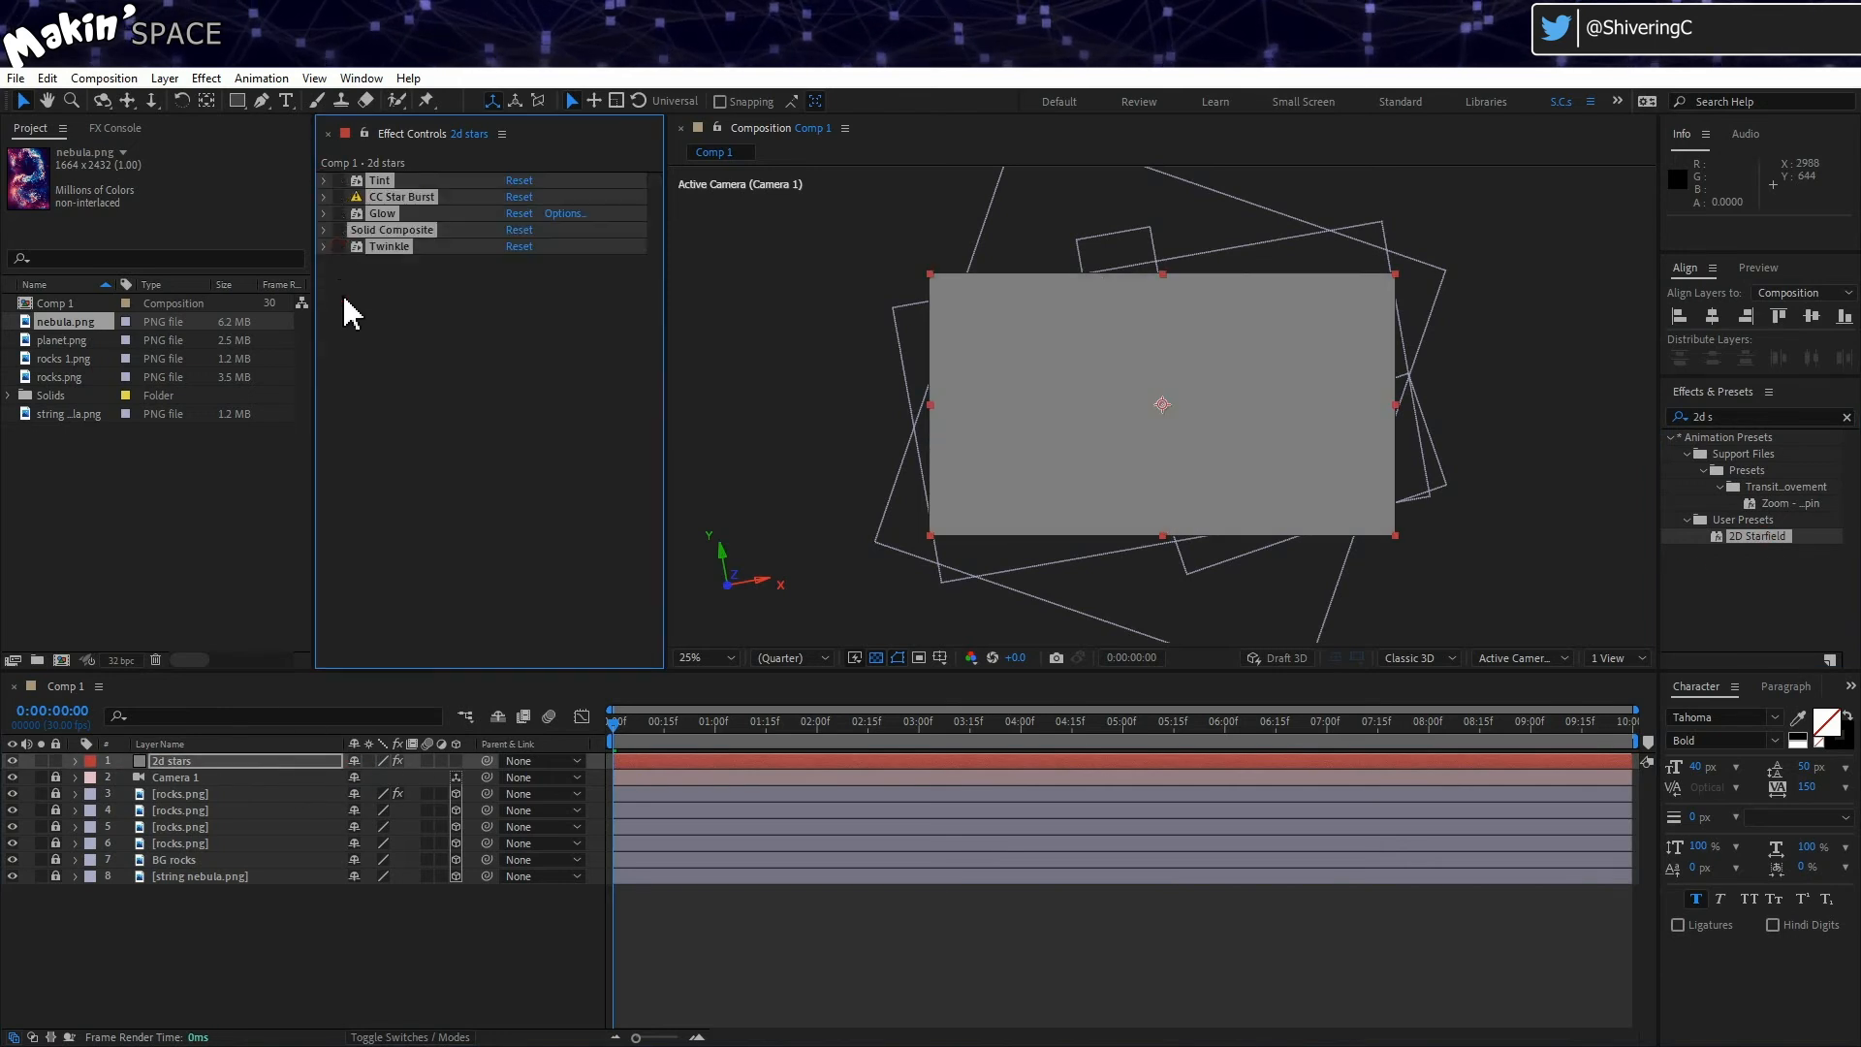
left_click(382, 362)
left_click_drag(338, 232, 340, 181)
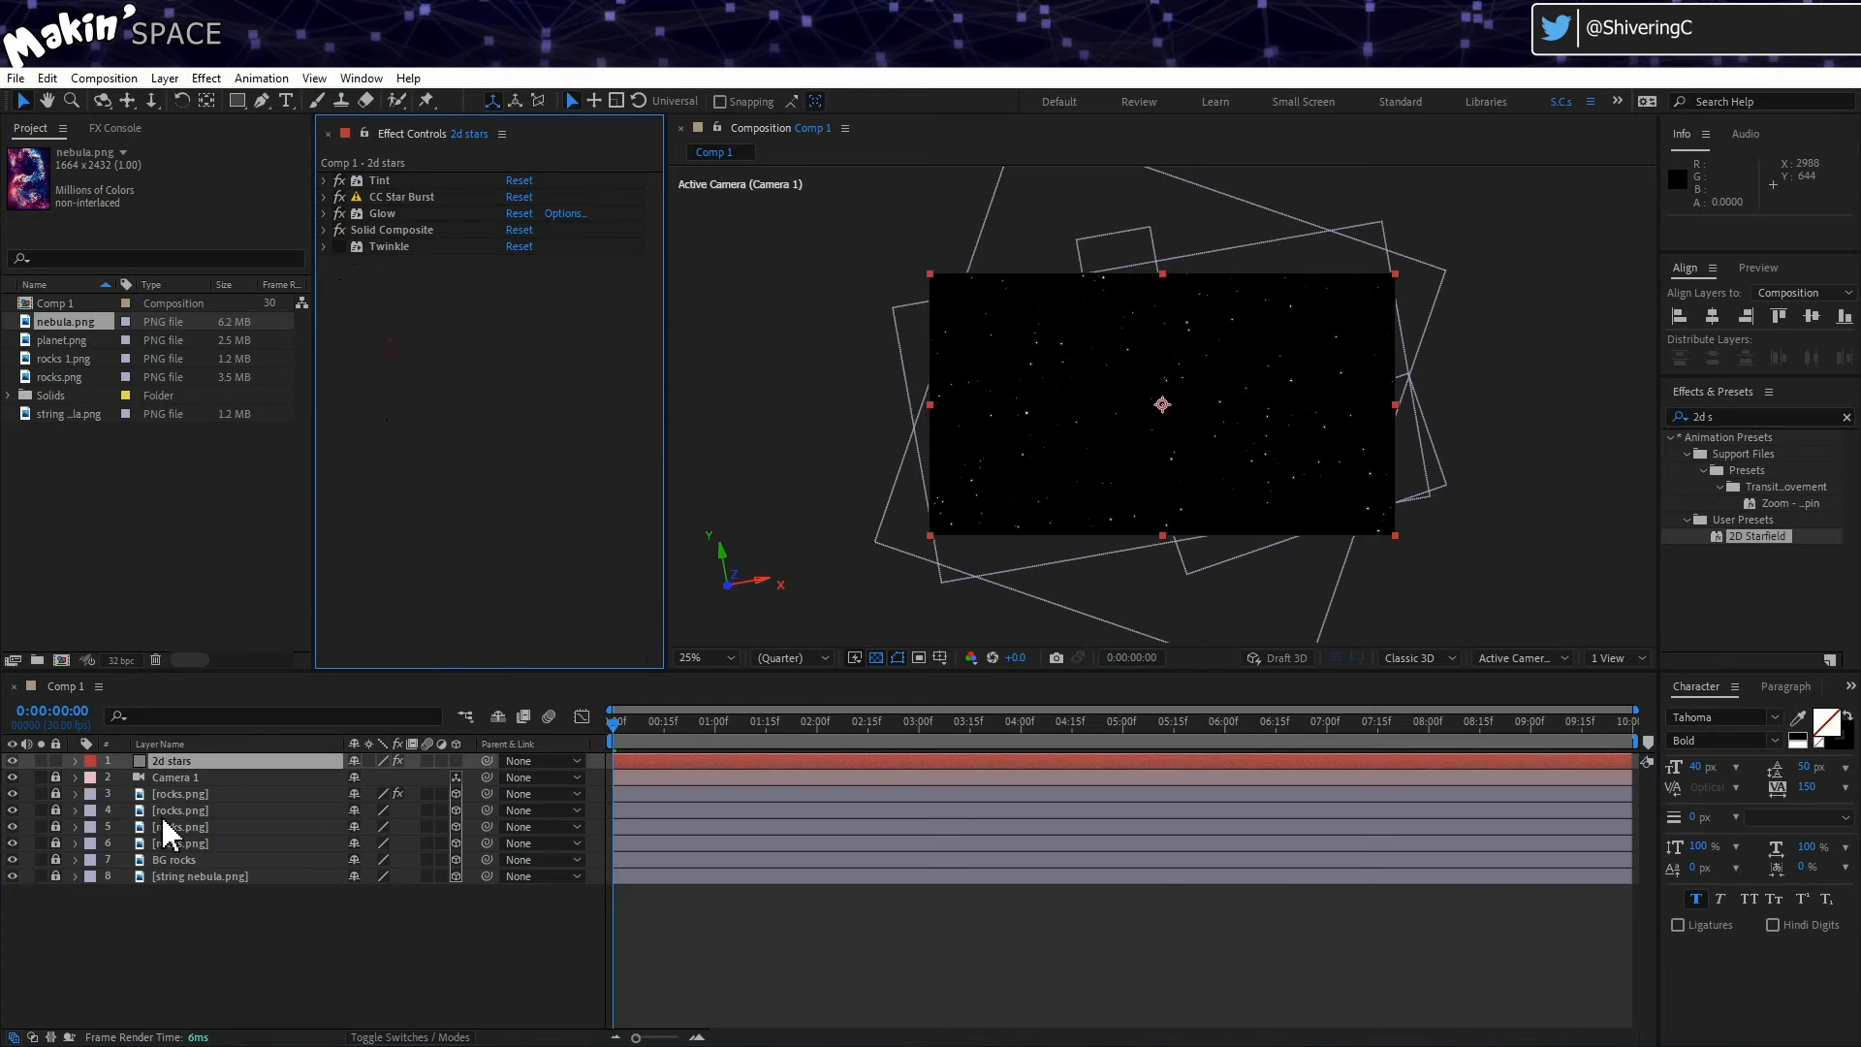
Step: Move the 2d stars layer beneath string nebula.png and hide it
left_click_drag(190, 759, 171, 917)
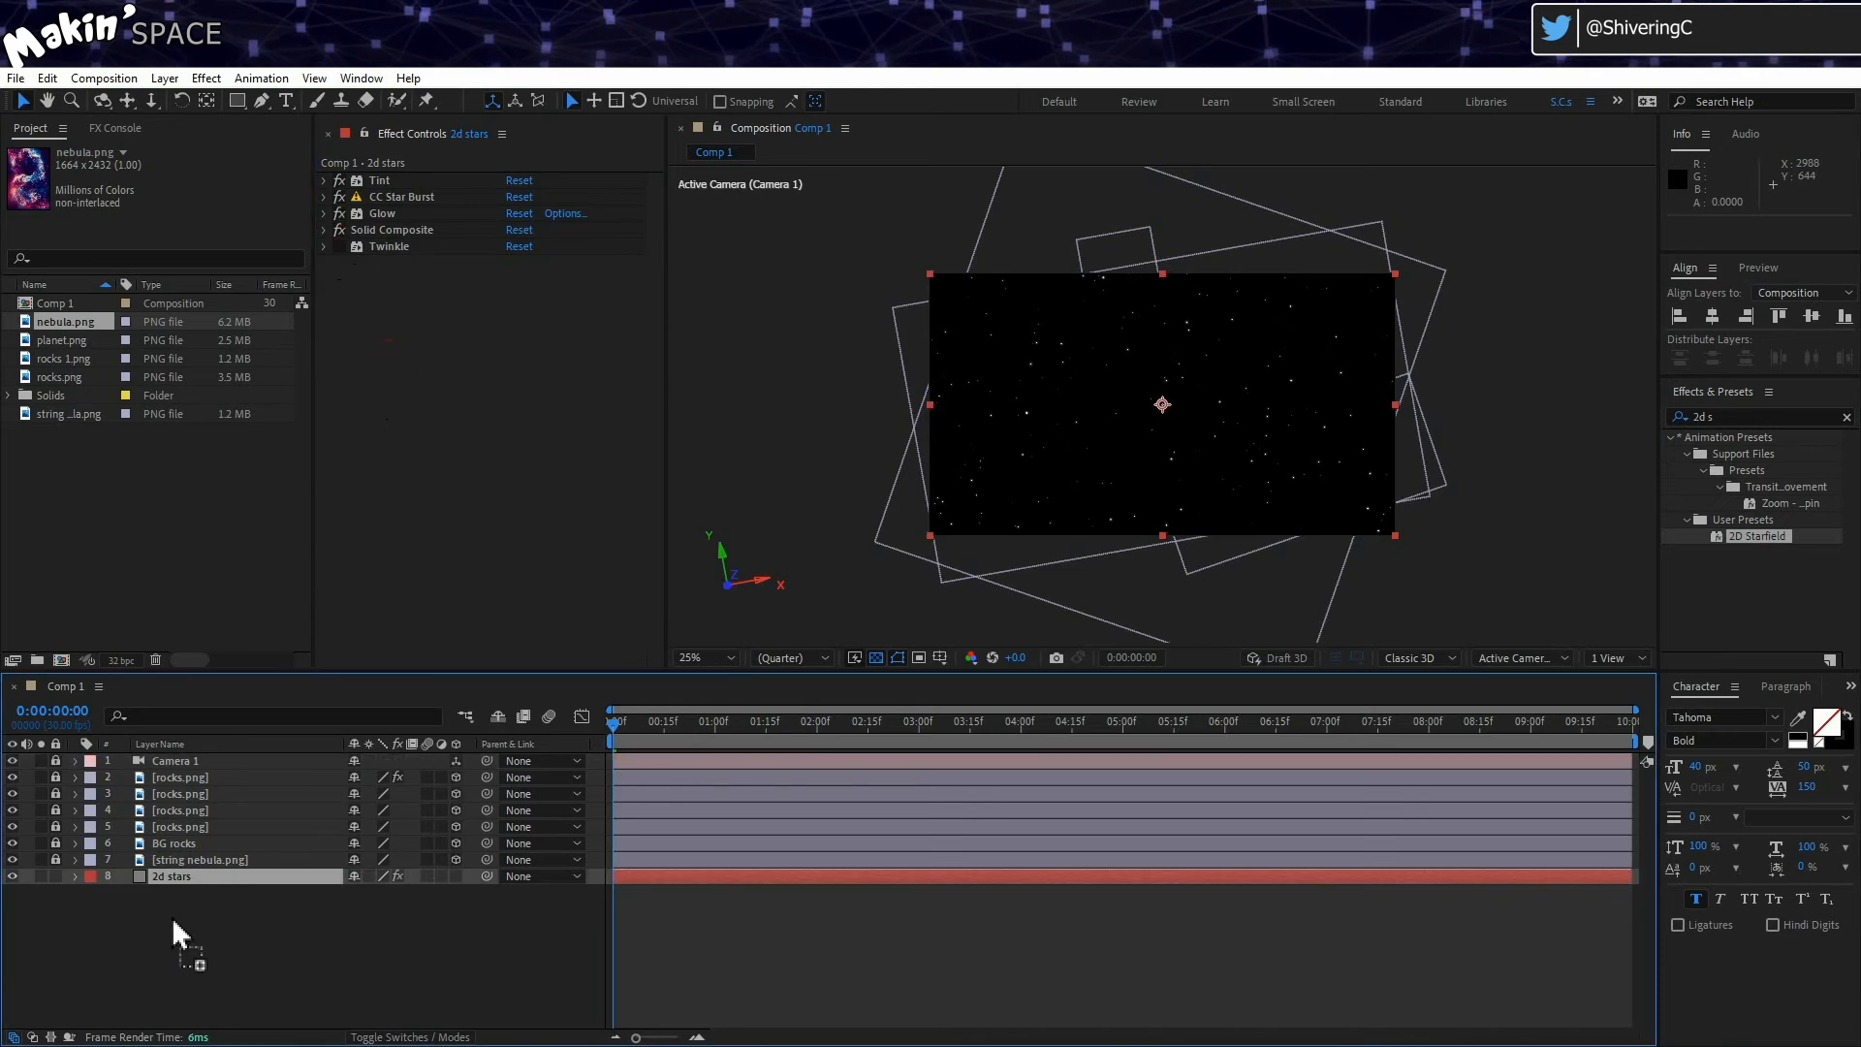
left_click(13, 876)
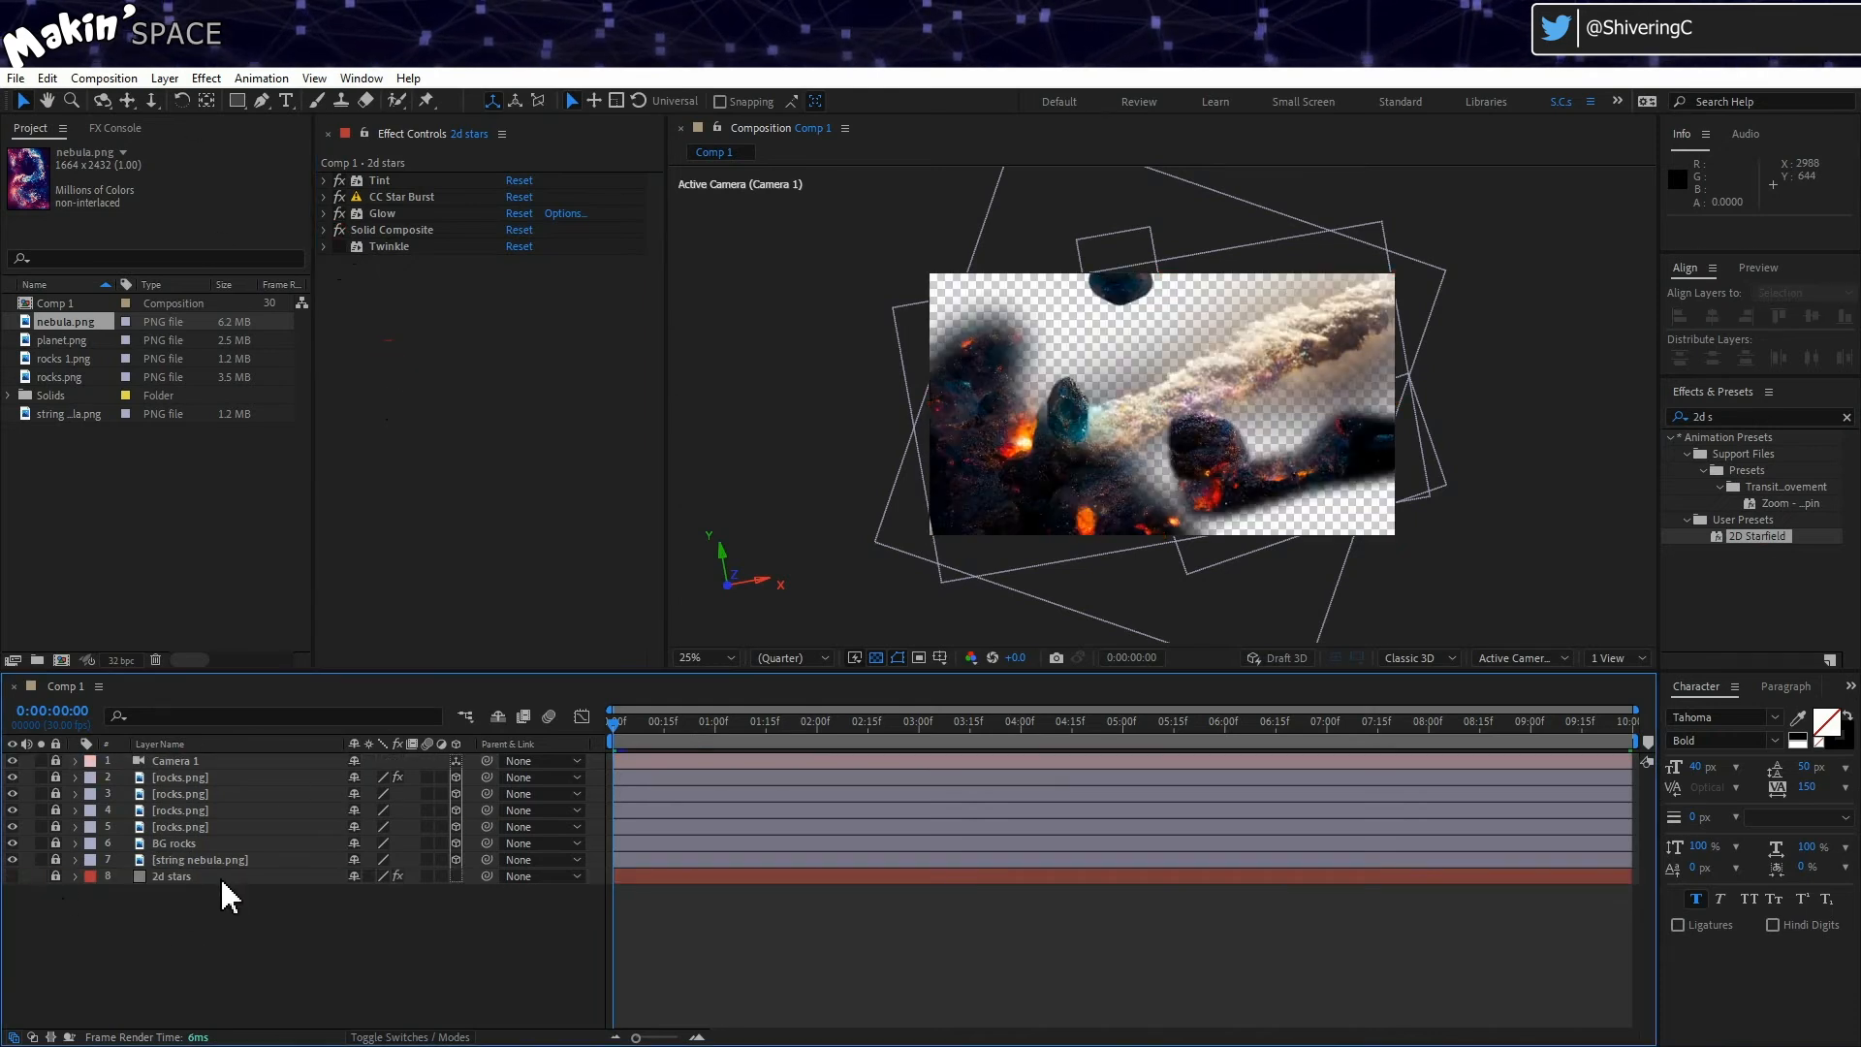
Step: Duplicate the 2d stars layer and rename the copy as 360 stars
left_click(178, 874)
key("ctrl+d")
key("Return")
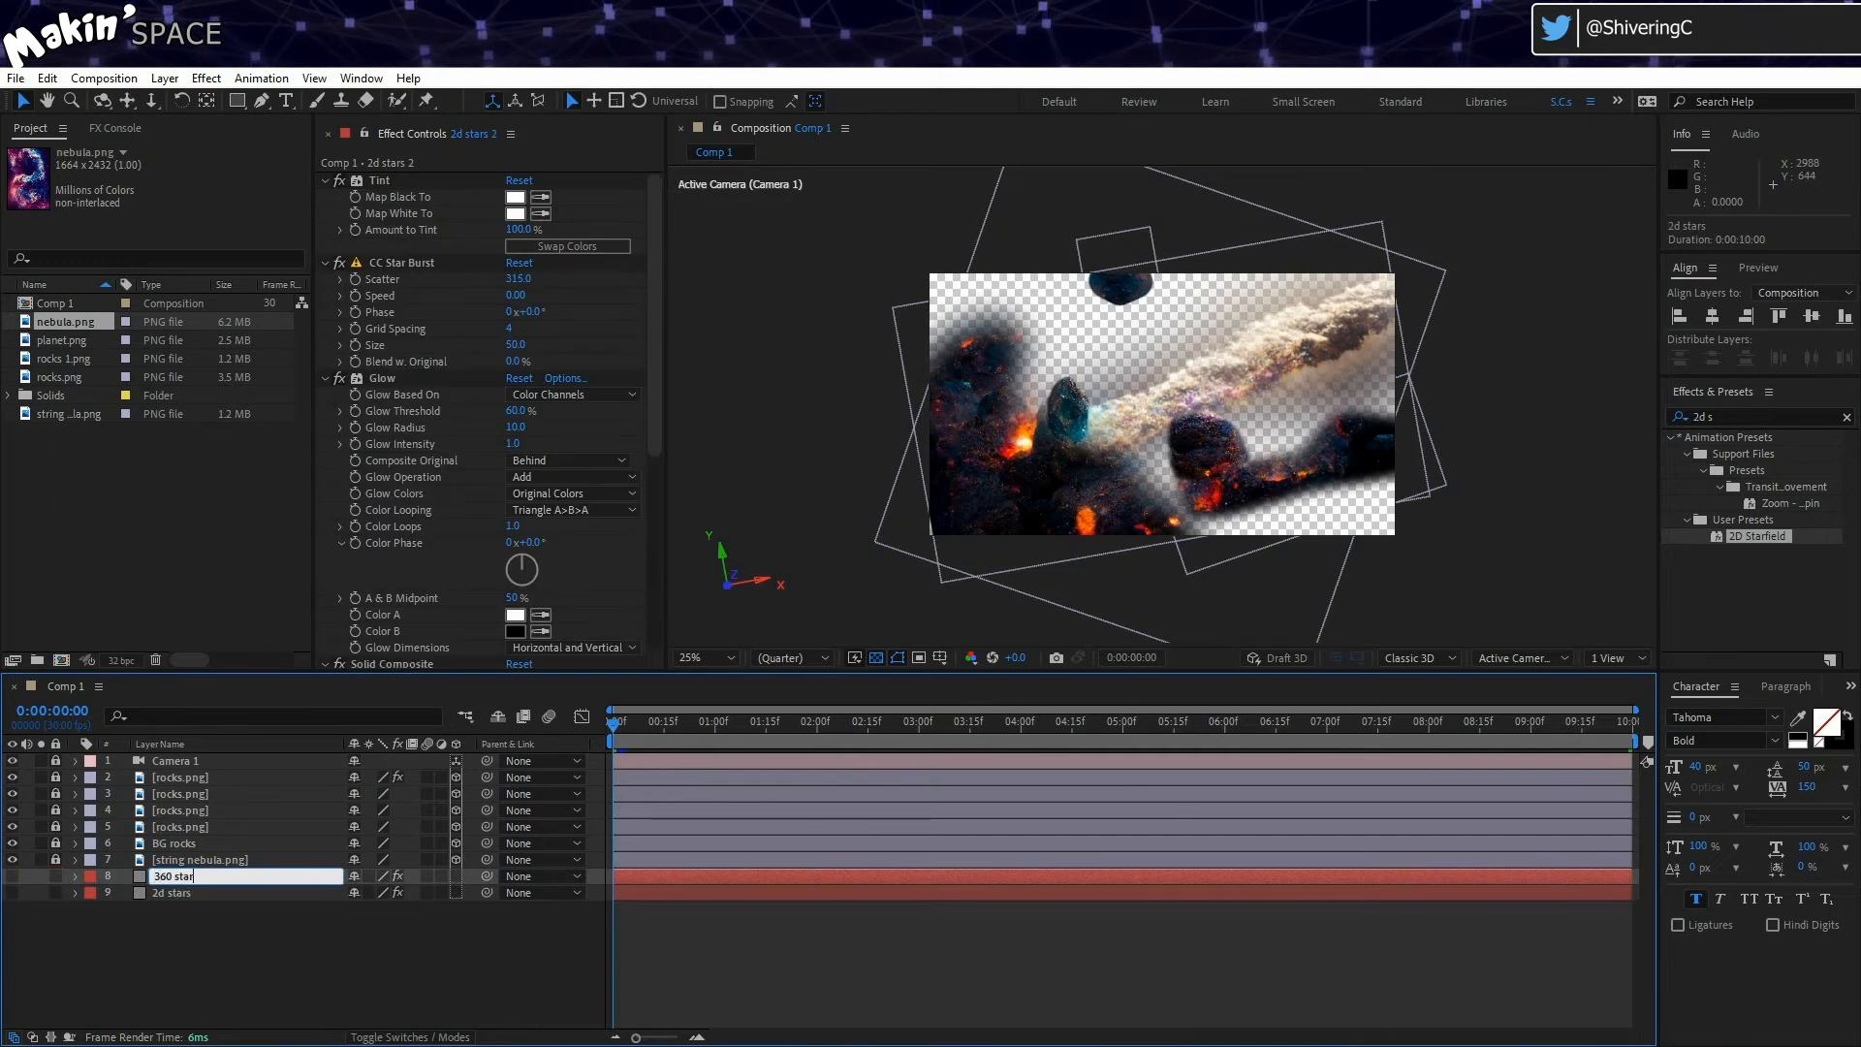
type("360 stars")
key("Return")
Step: Delete all the effects from the 360 stars layer and go to the last frame, 0:00:09:29
left_click(394, 184)
key("ctrl+a")
left_click(326, 181)
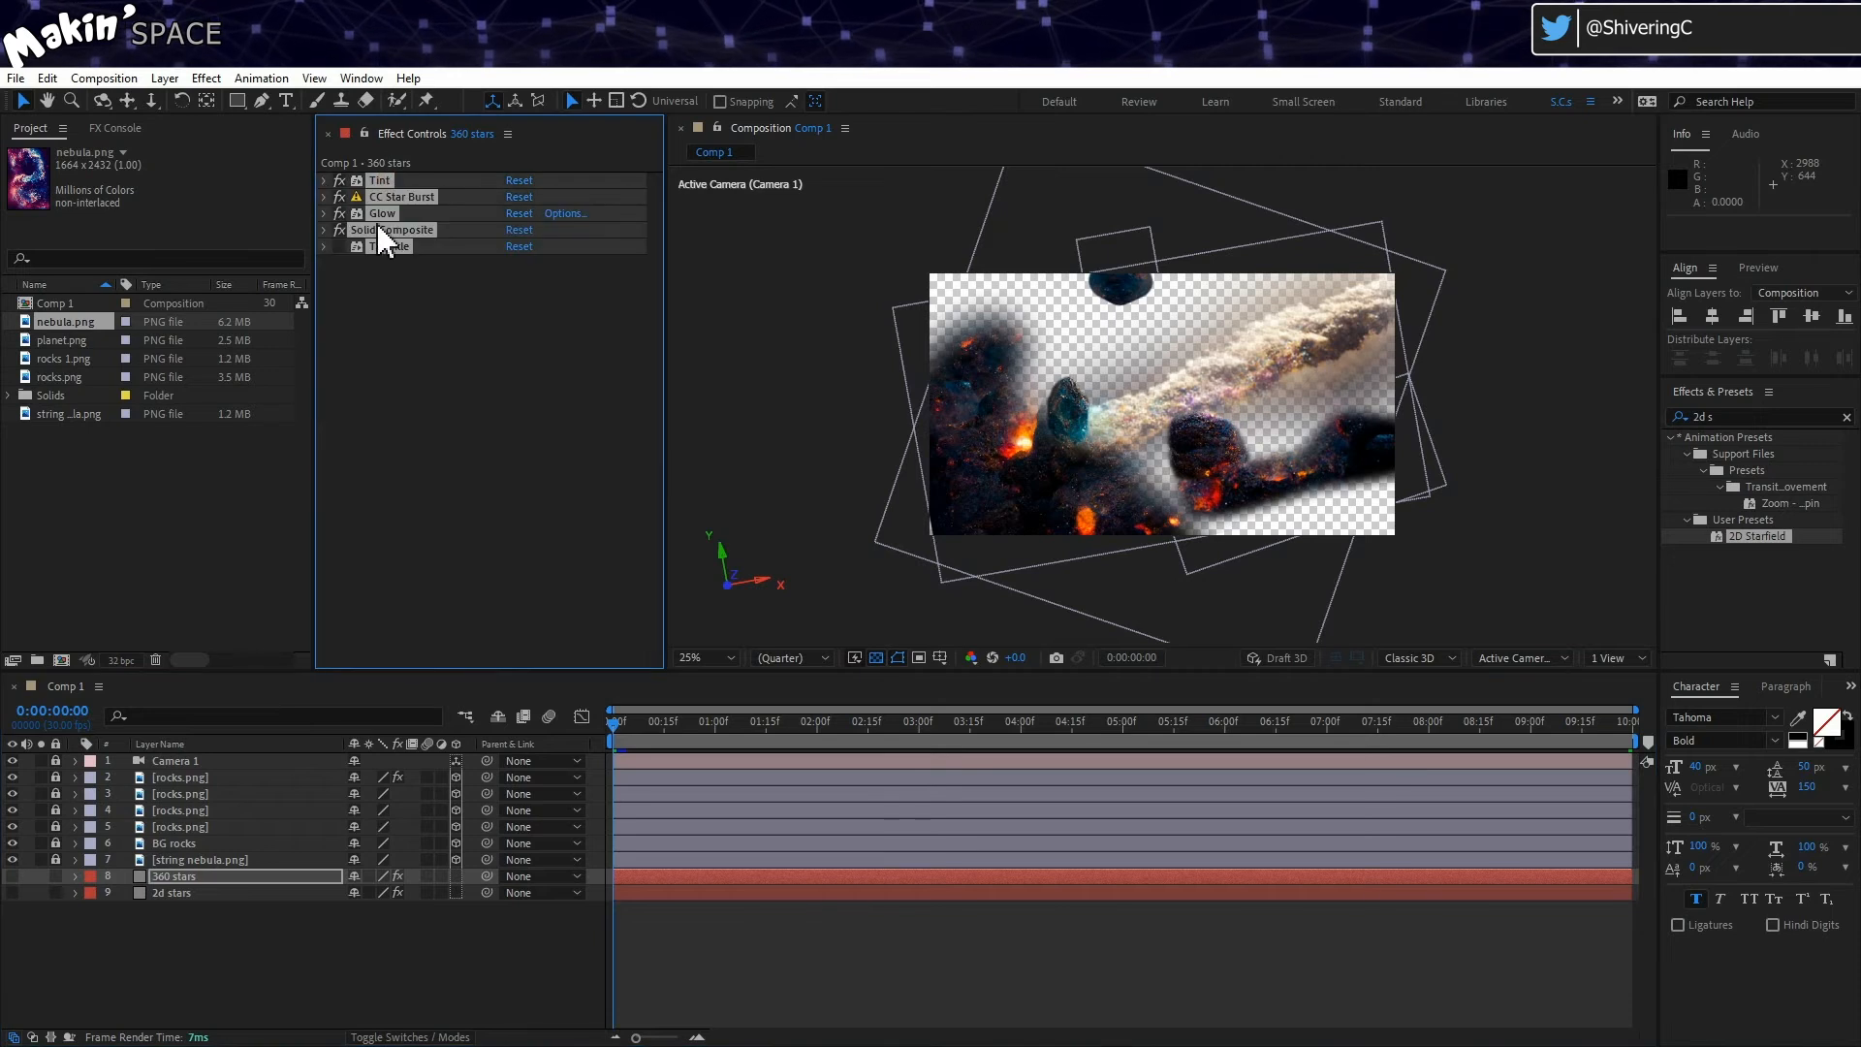
key("End")
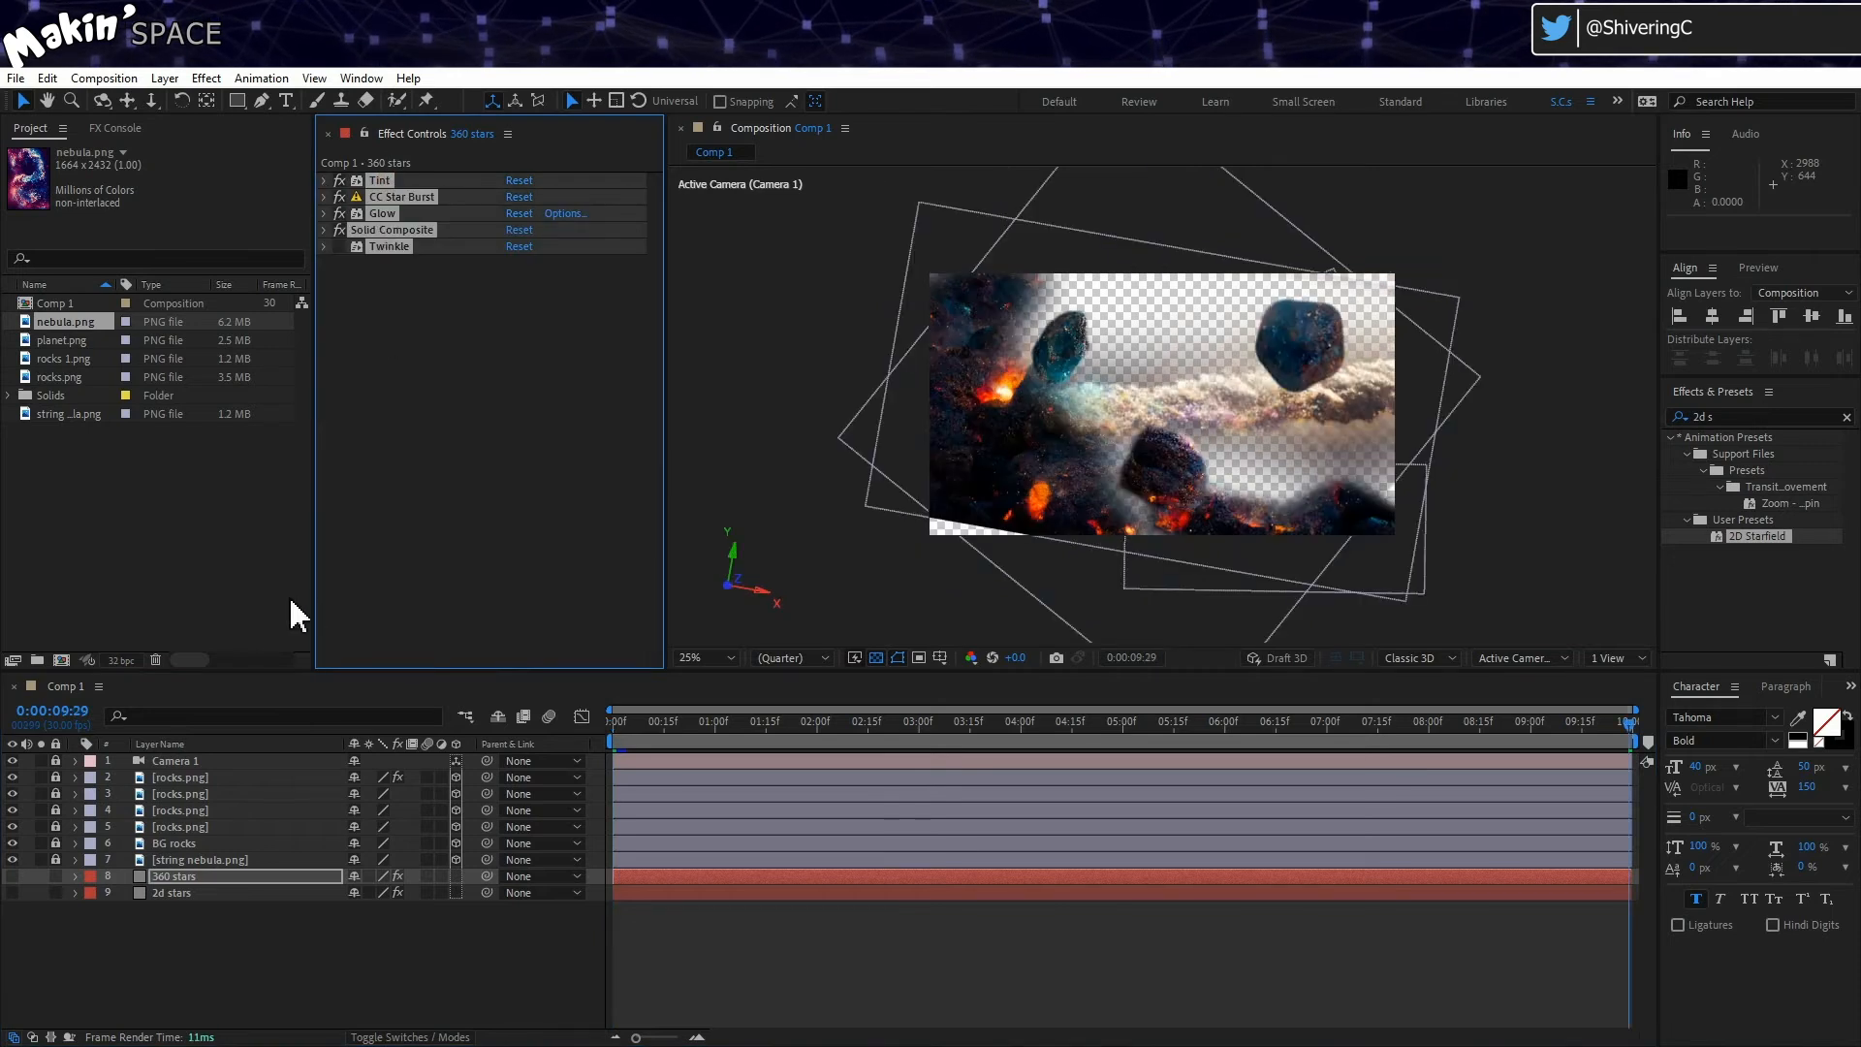
key("Delete")
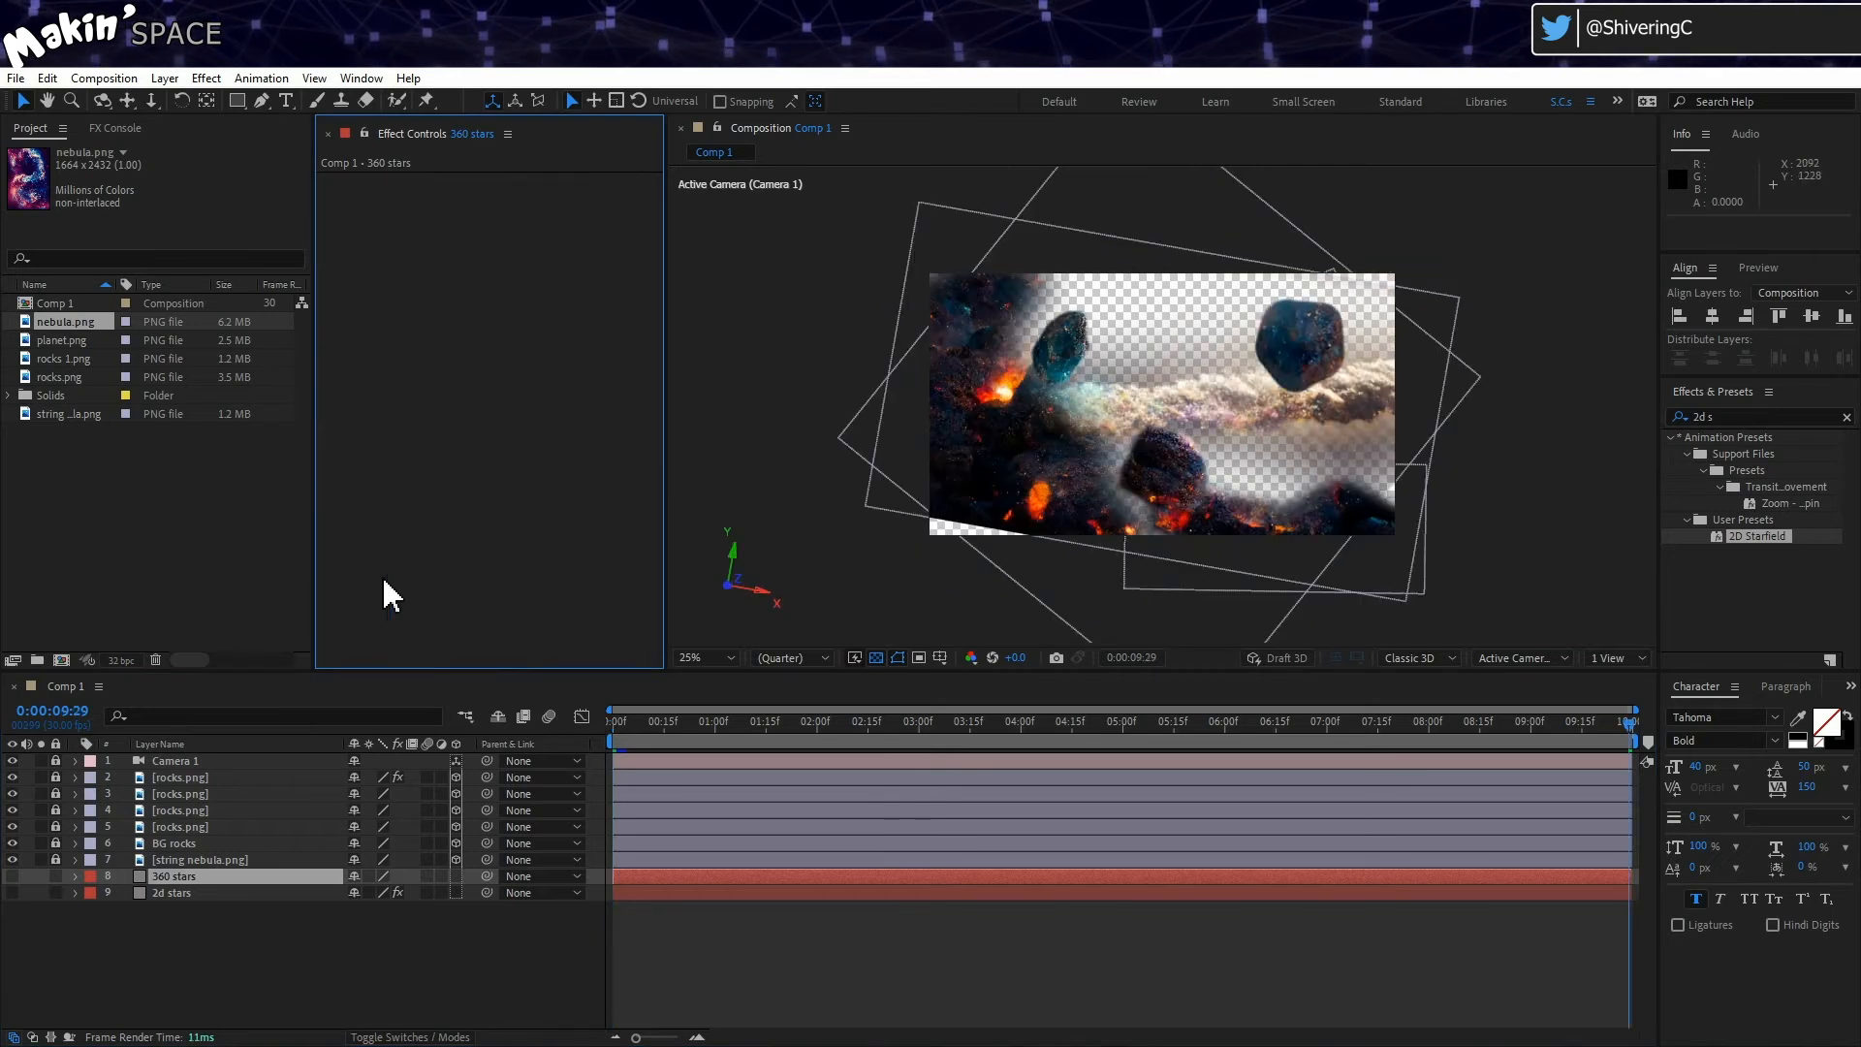
Step: Search the presets for 360 and apply the "360 Sta... - apply twice" user preset to the 360 stars layer
left_click(1804, 412)
type("360")
left_click_drag(1783, 552, 228, 885)
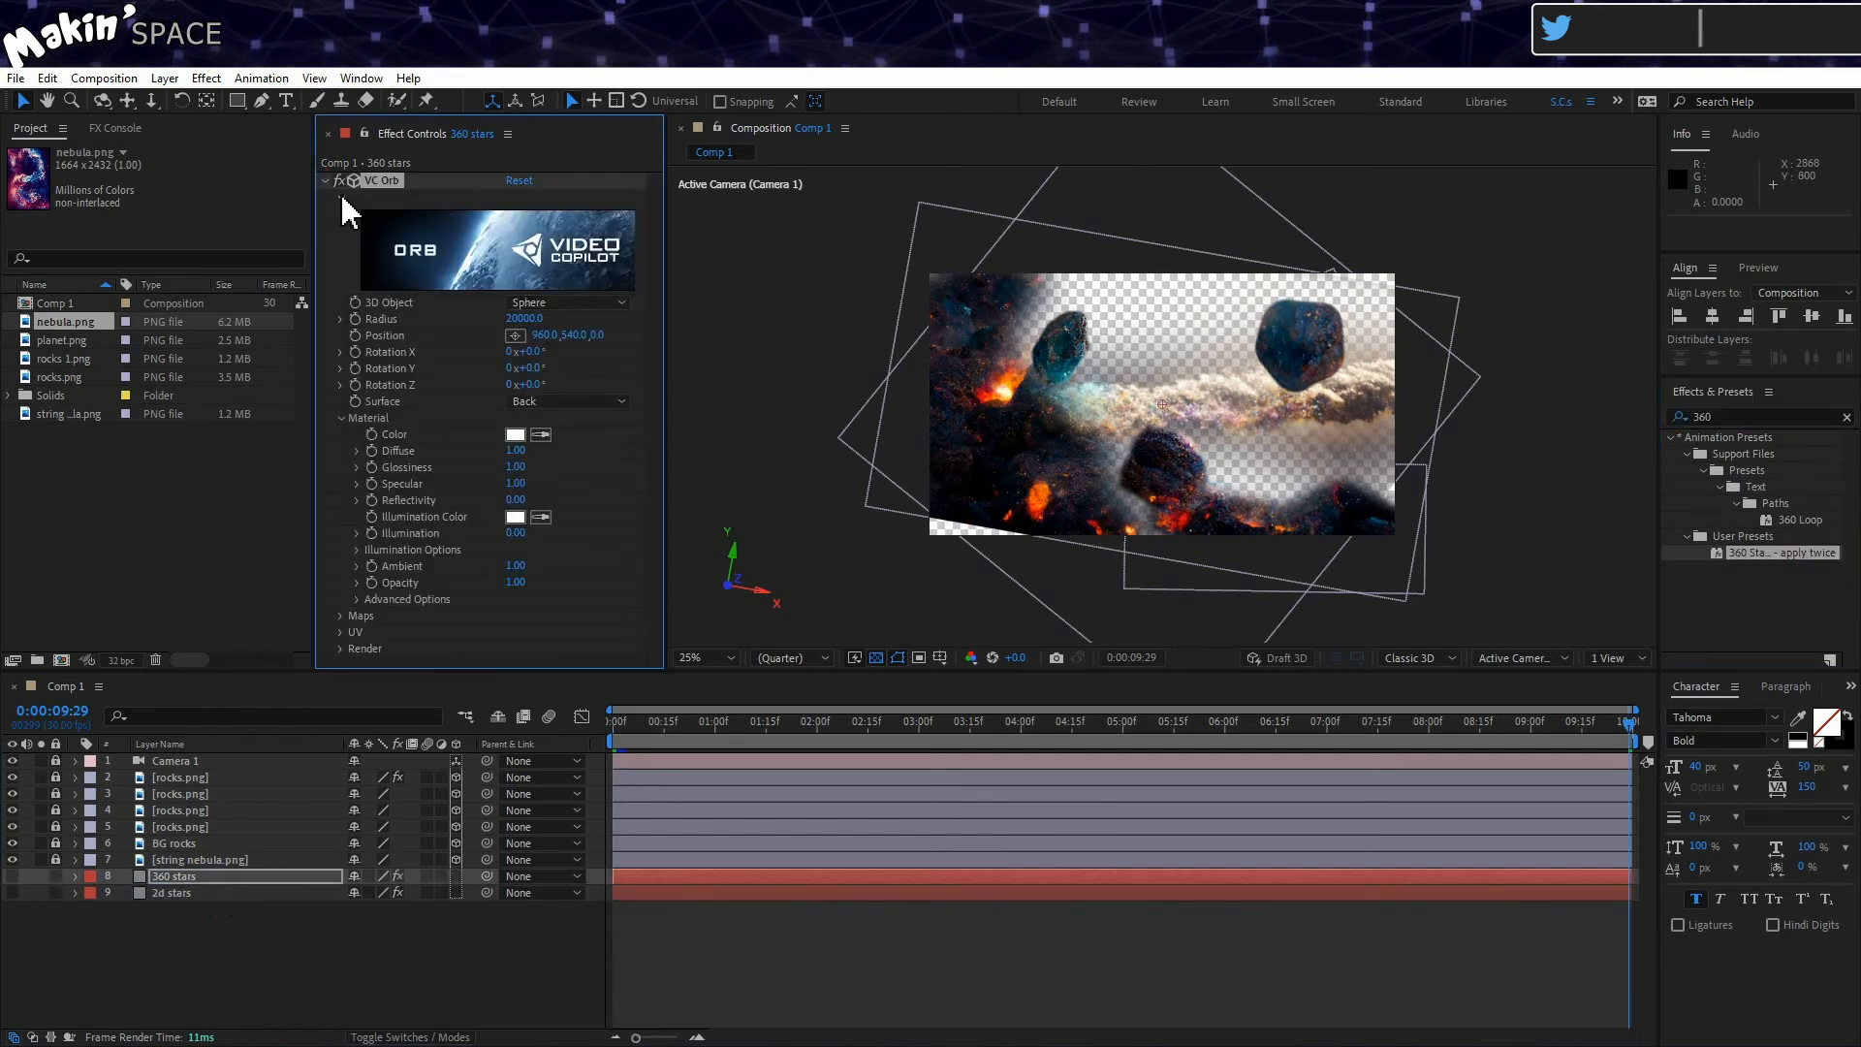
Step: Set the VC Orb diffuse map layer to 2d stars, make the 360 stars layer visible and collapse its effect
left_click(342, 616)
left_click(538, 609)
left_click(581, 812)
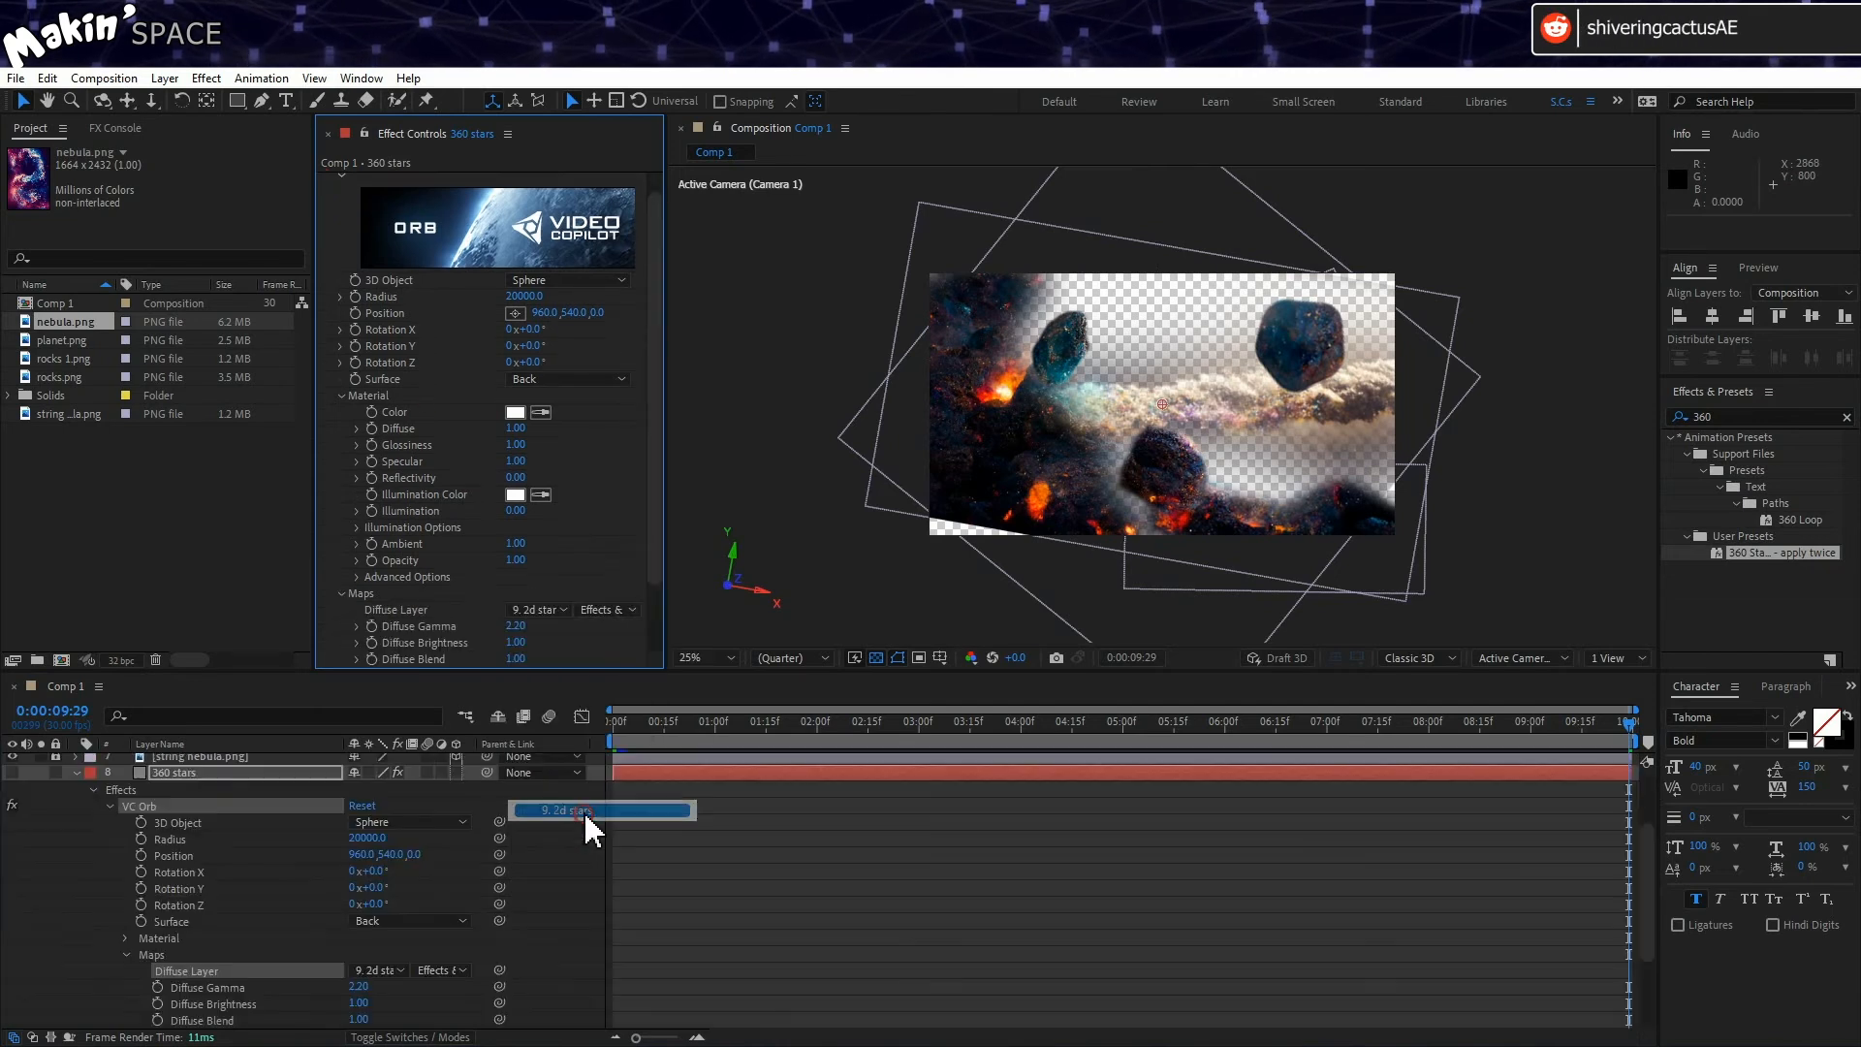
left_click(75, 772)
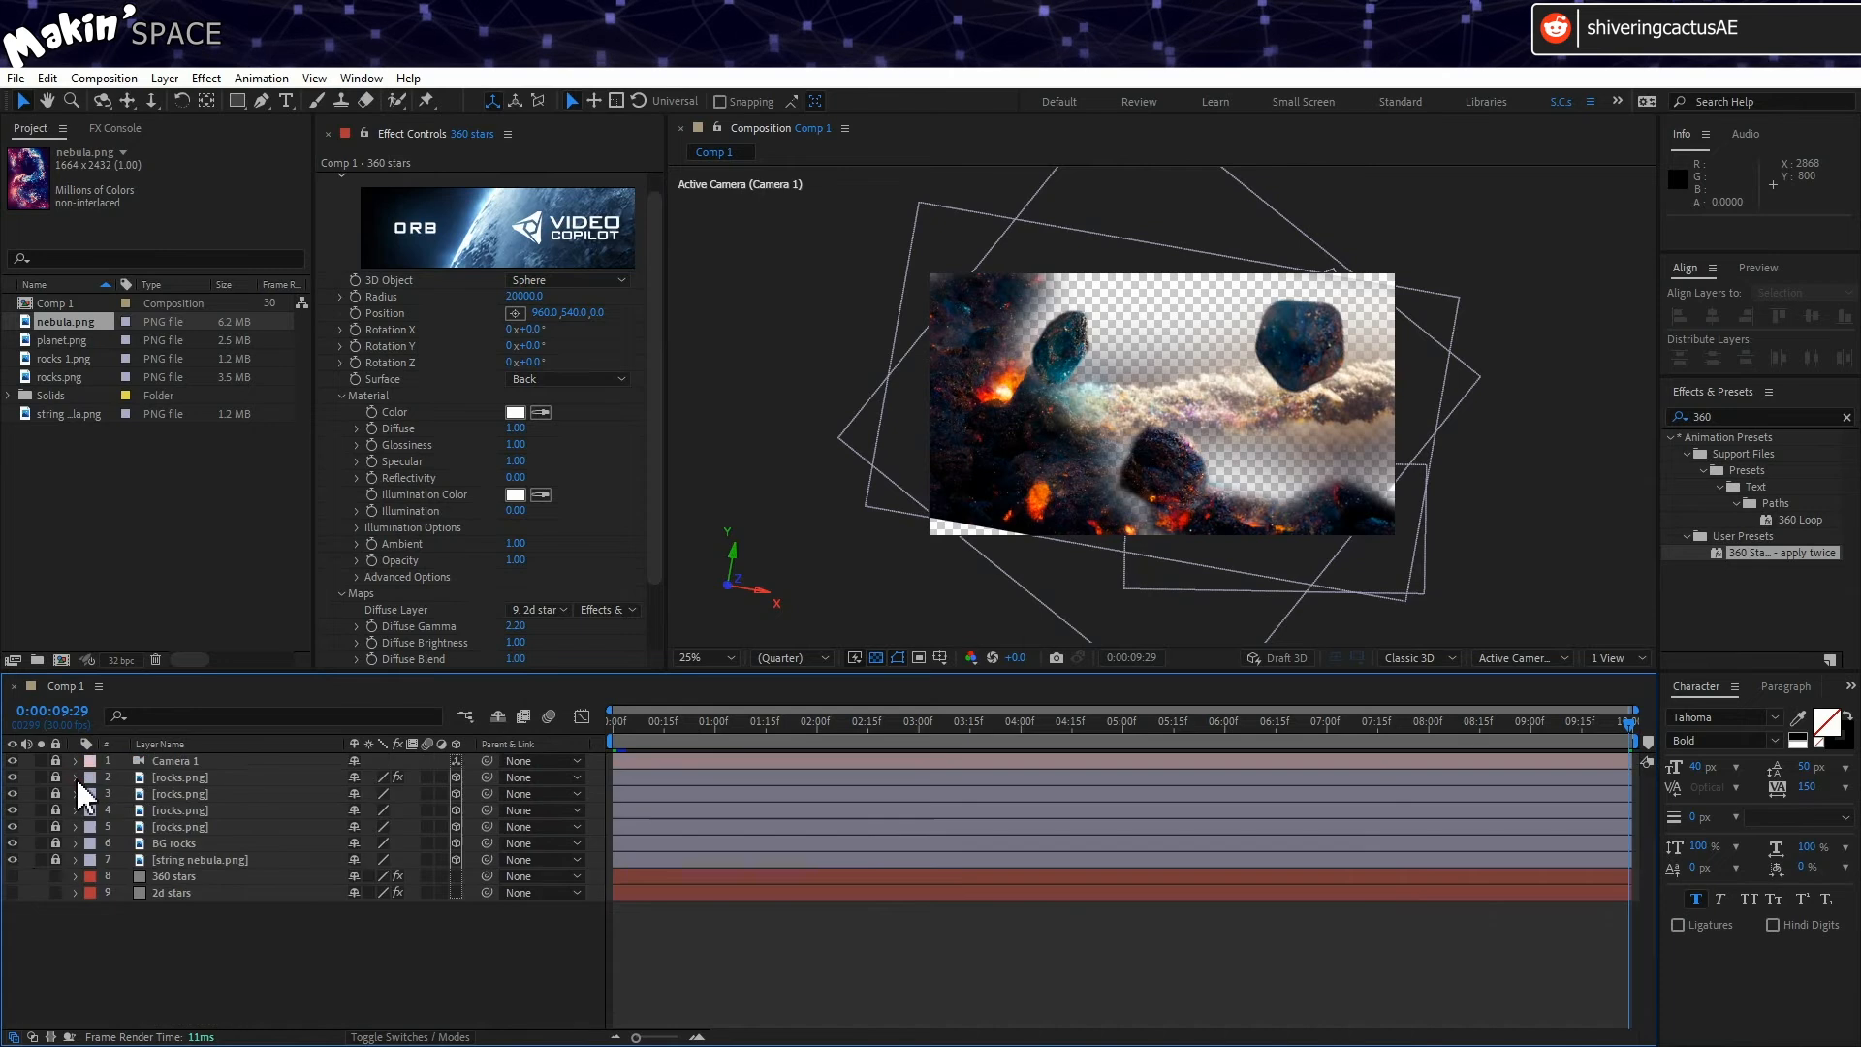
left_click(11, 876)
scroll(366, 227, "up", 1)
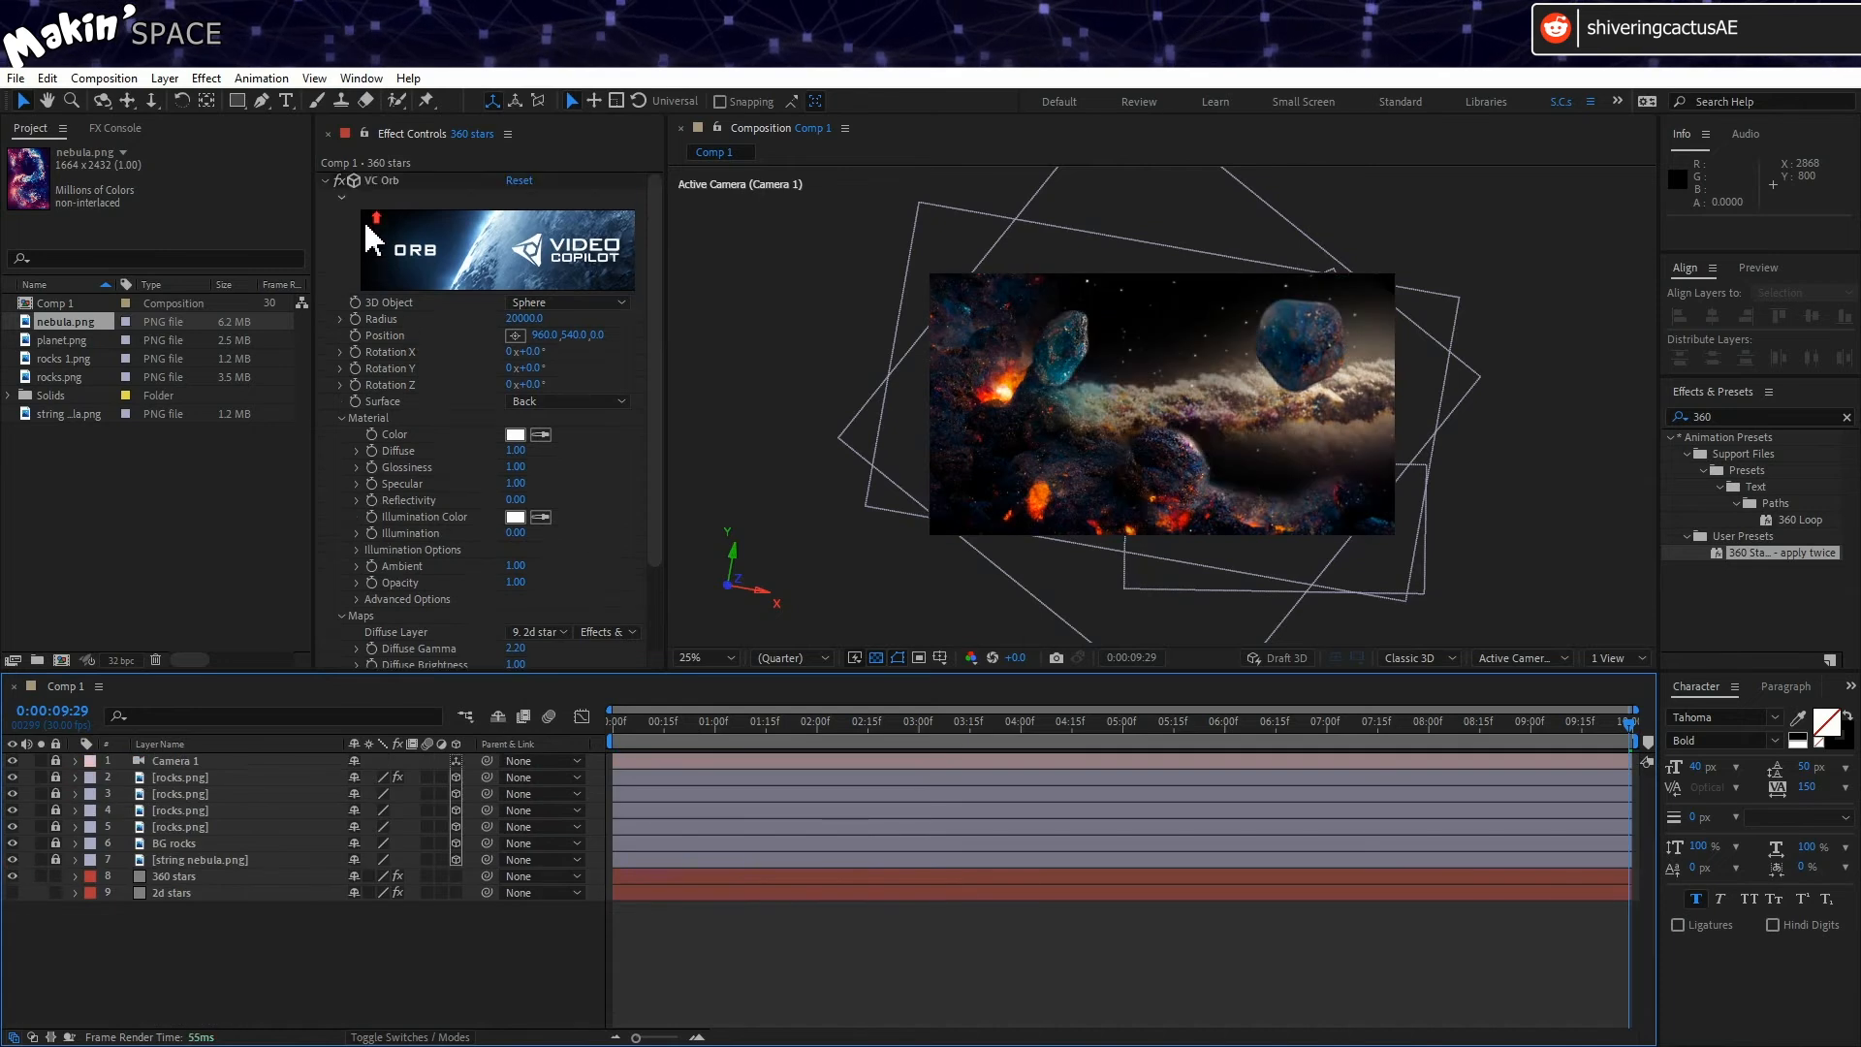
left_click(331, 181)
Step: Fit the composition in the viewer, play a preview of the camera move, and return to 0:00:00:02
left_click(719, 657)
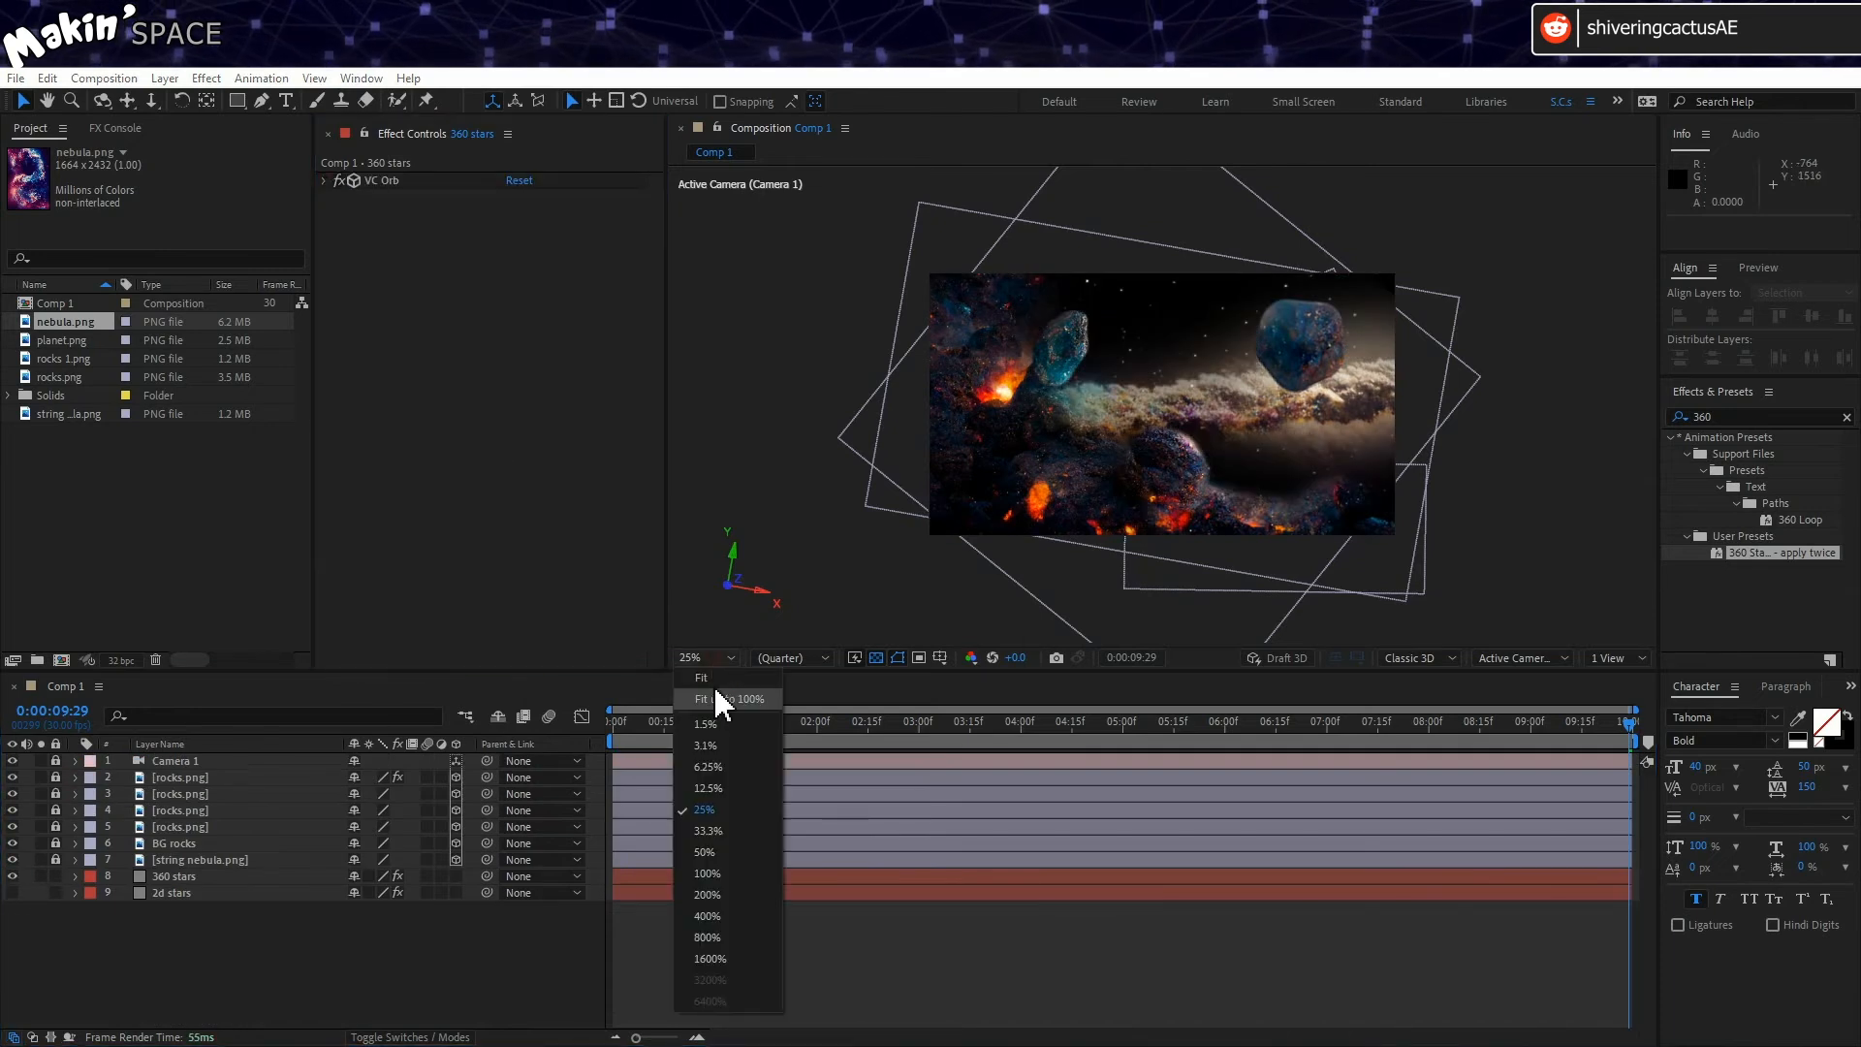
left_click(702, 717)
key("space")
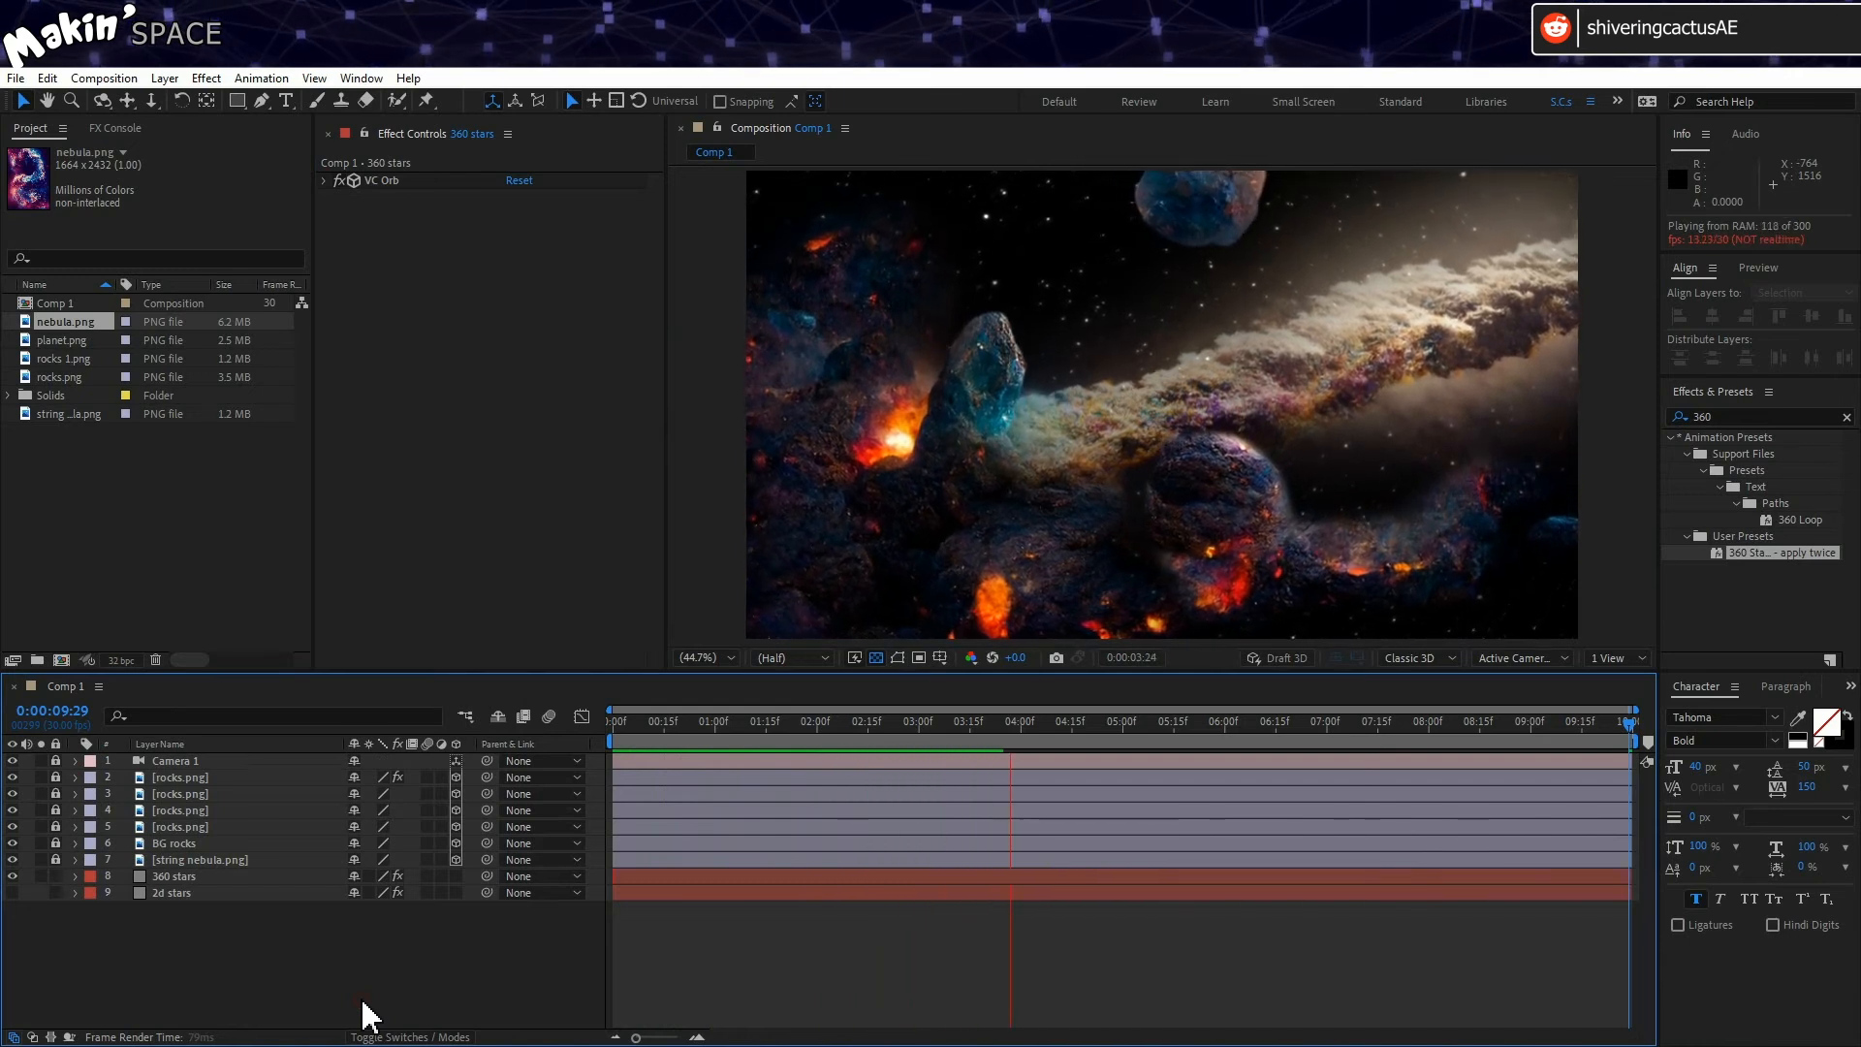
left_click(664, 722)
left_click_drag(665, 719, 619, 724)
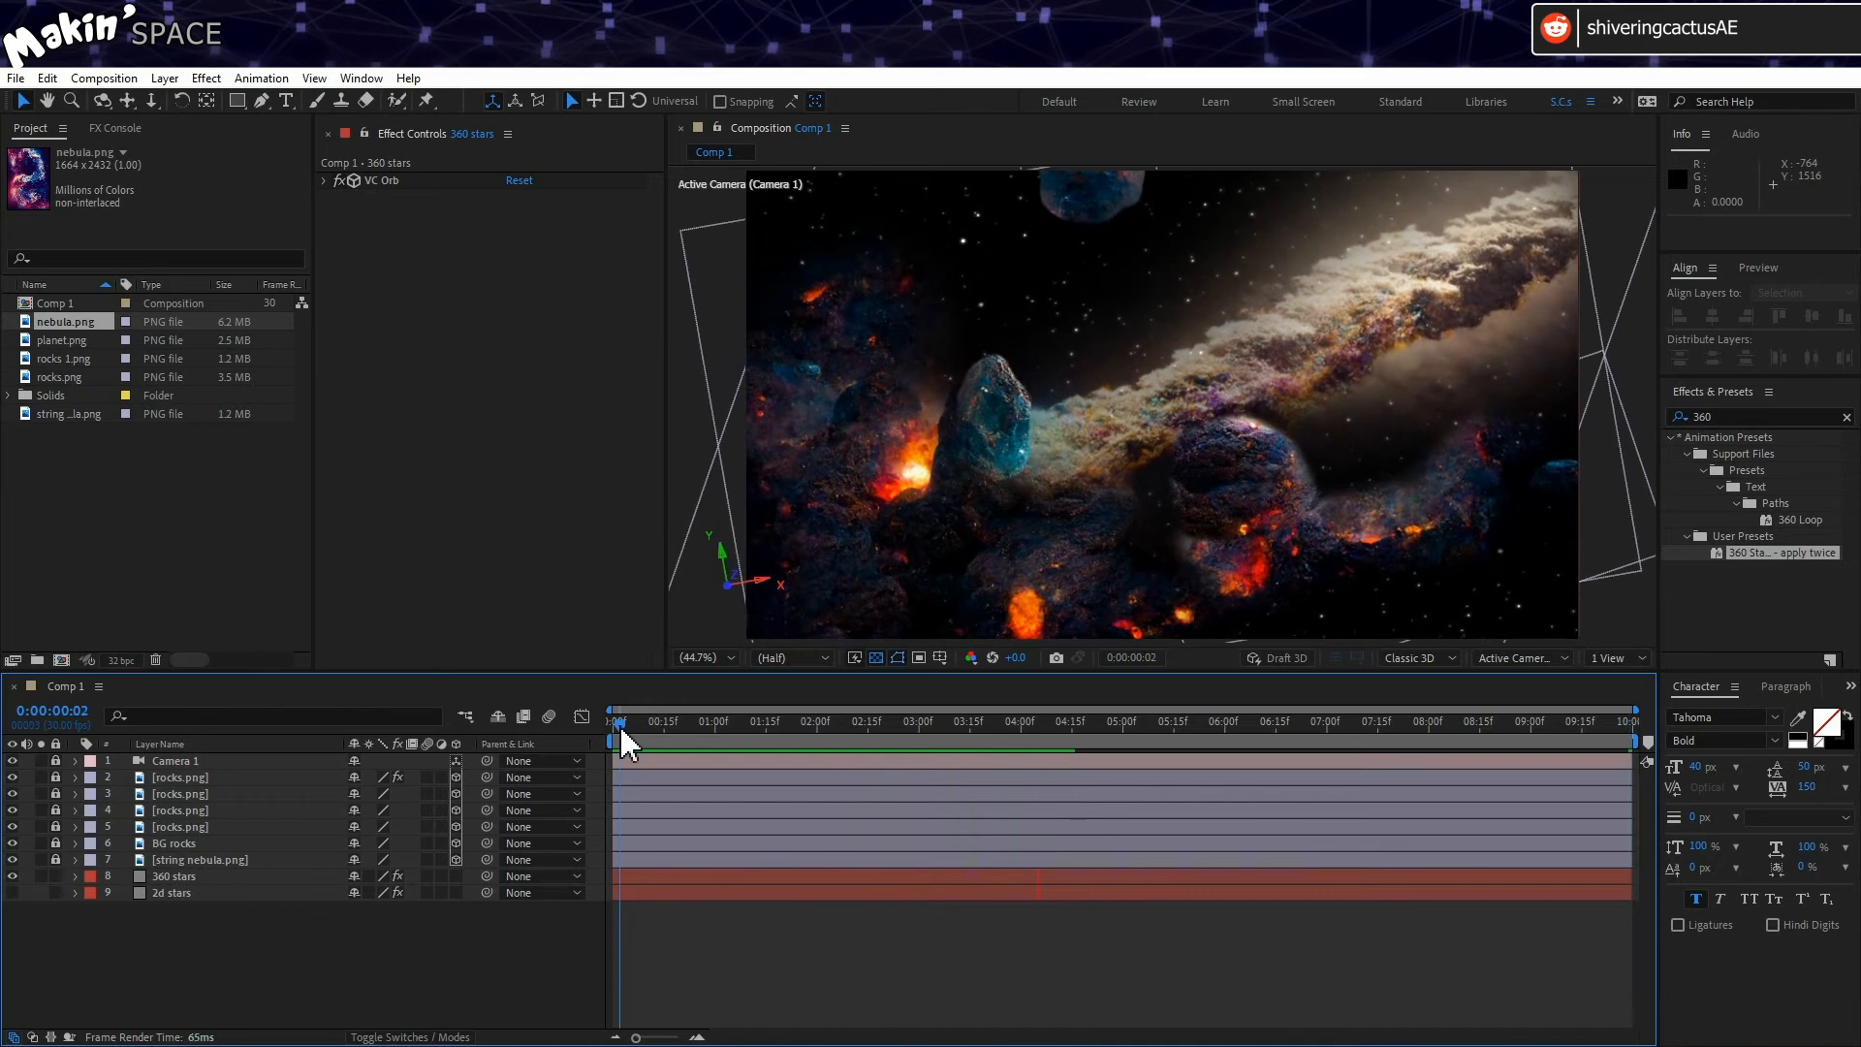
Step: Add planet.png between the BG rocks and string nebula.png layers and make it a 3D layer
left_click(70, 356)
left_click(70, 340)
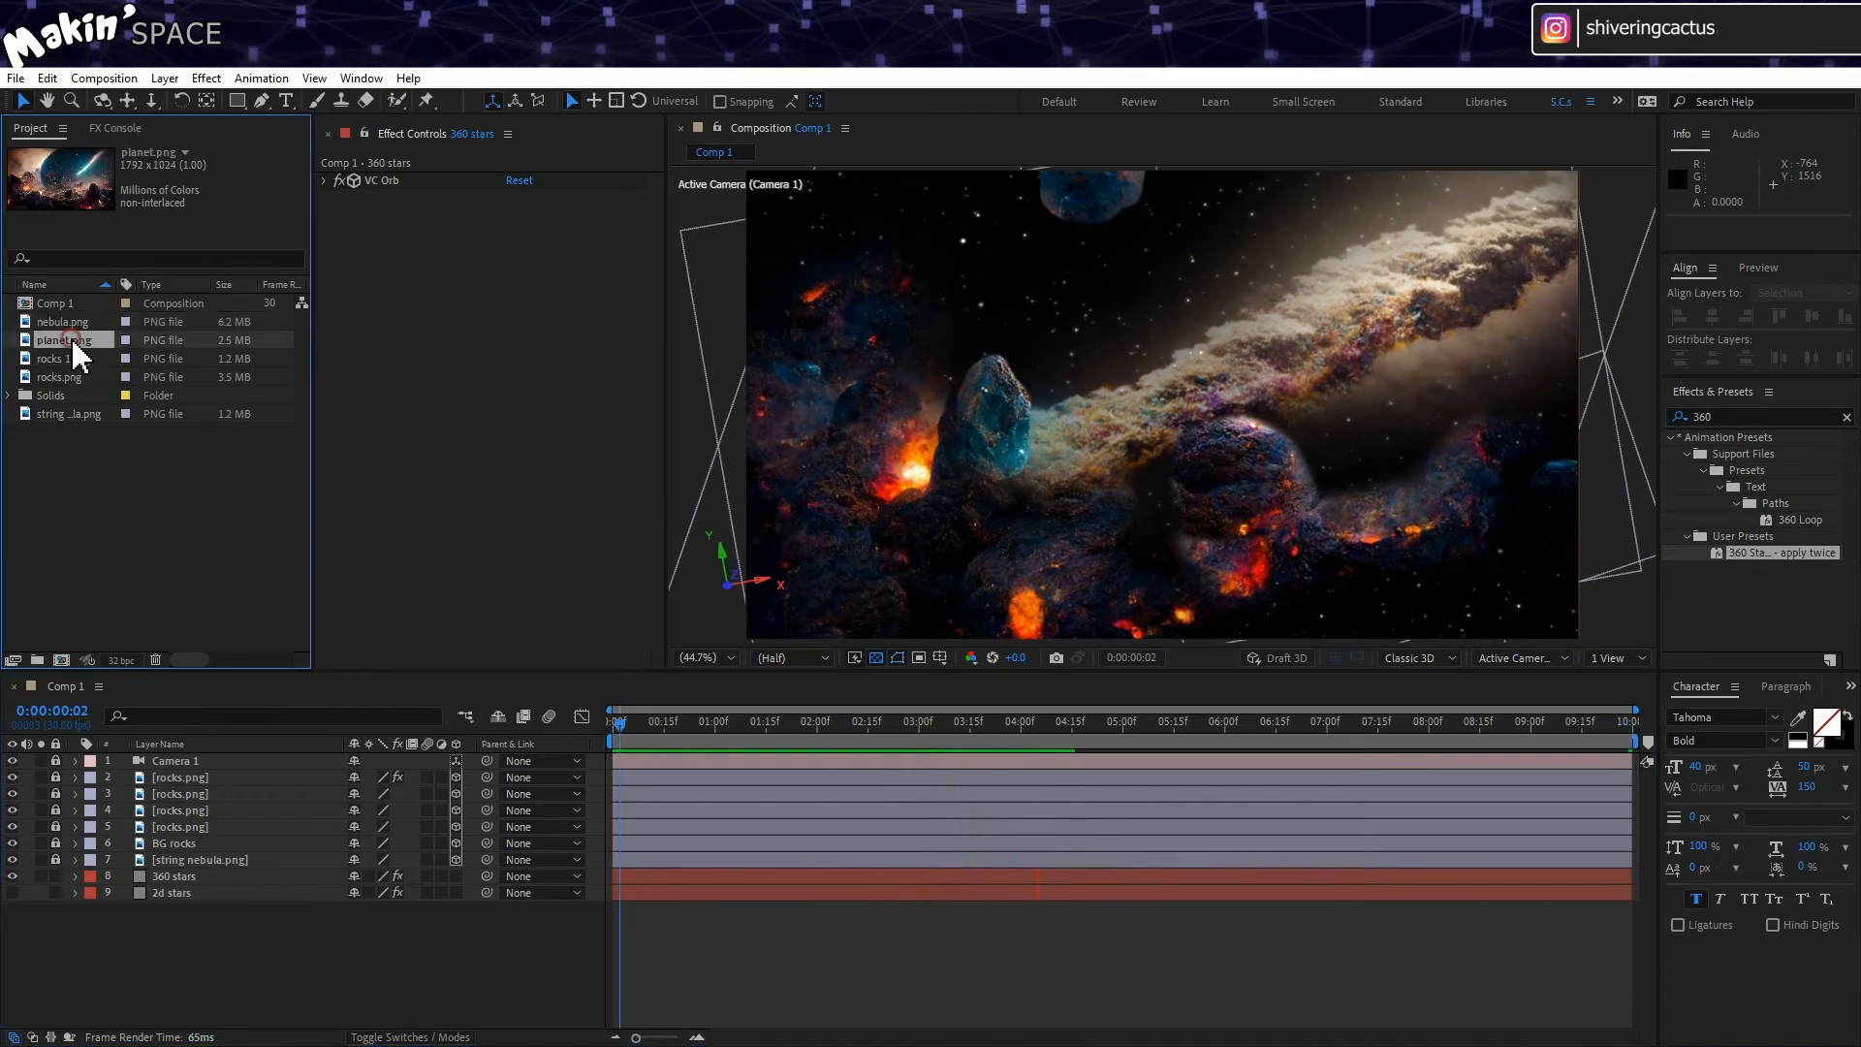
left_click_drag(68, 333, 176, 849)
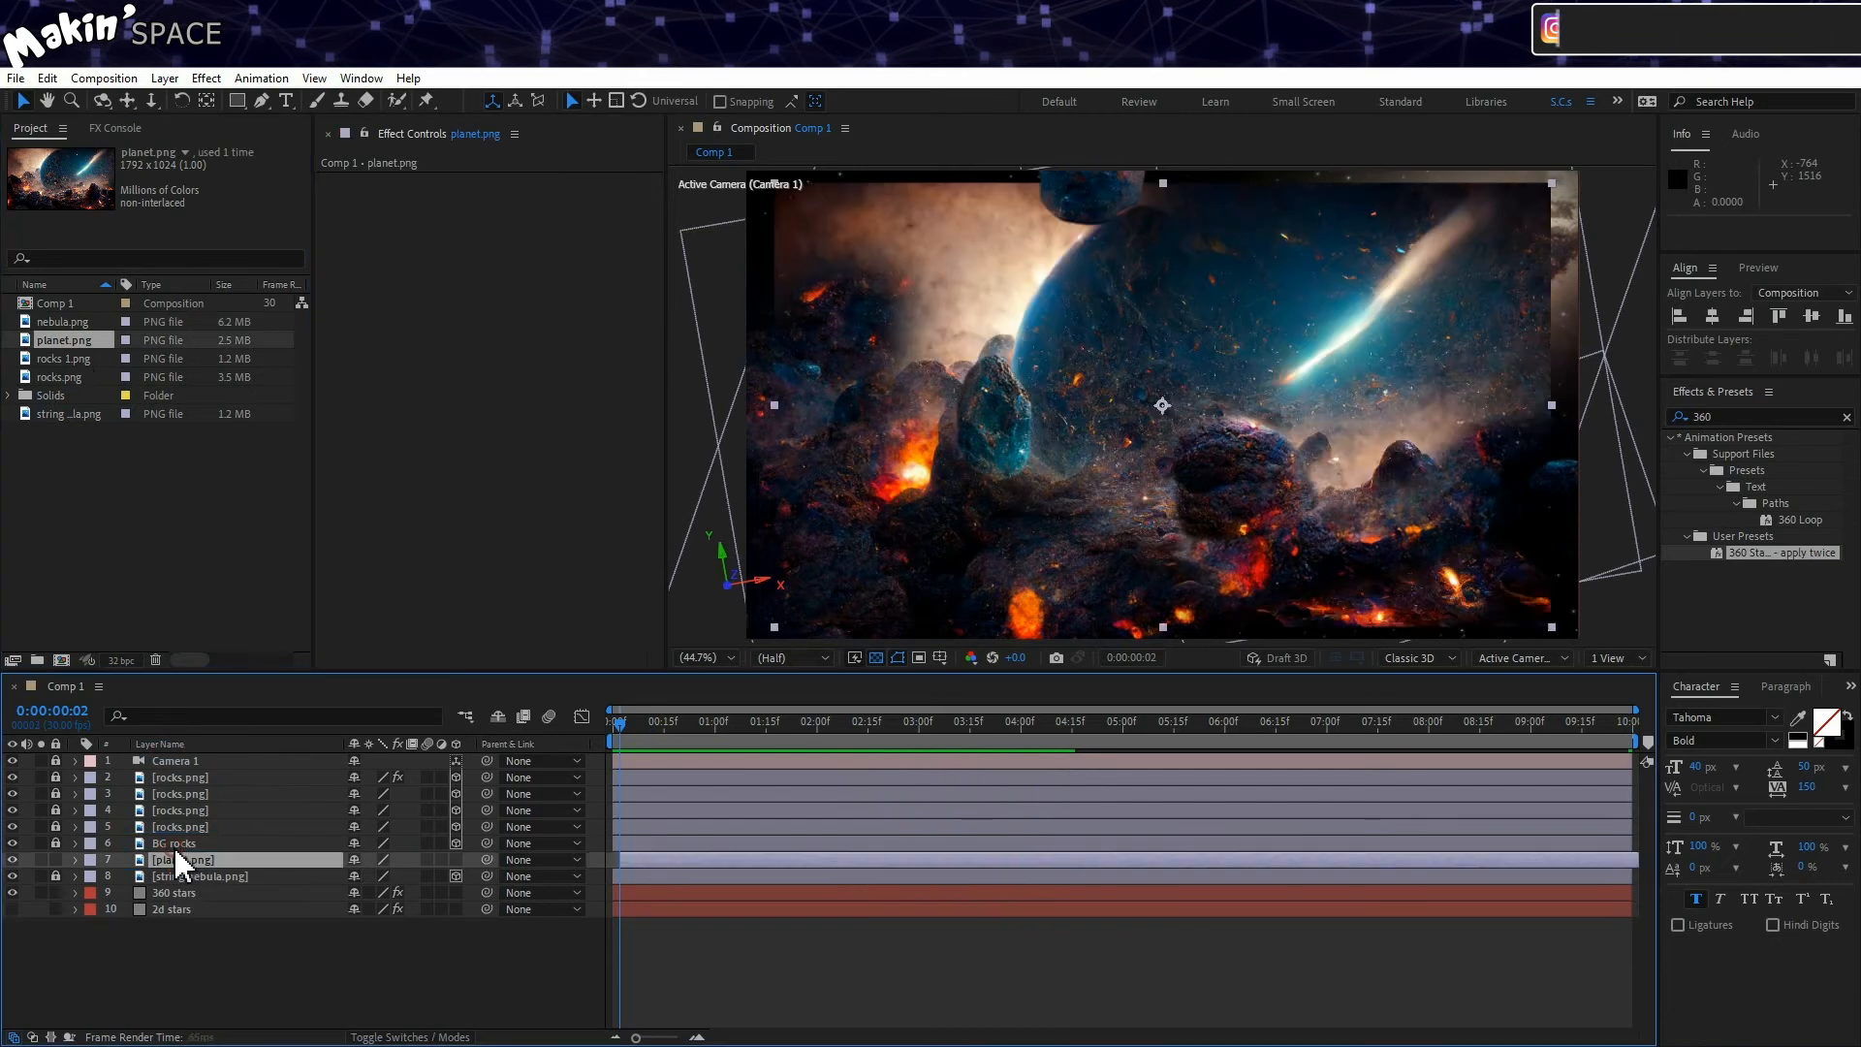
left_click(454, 861)
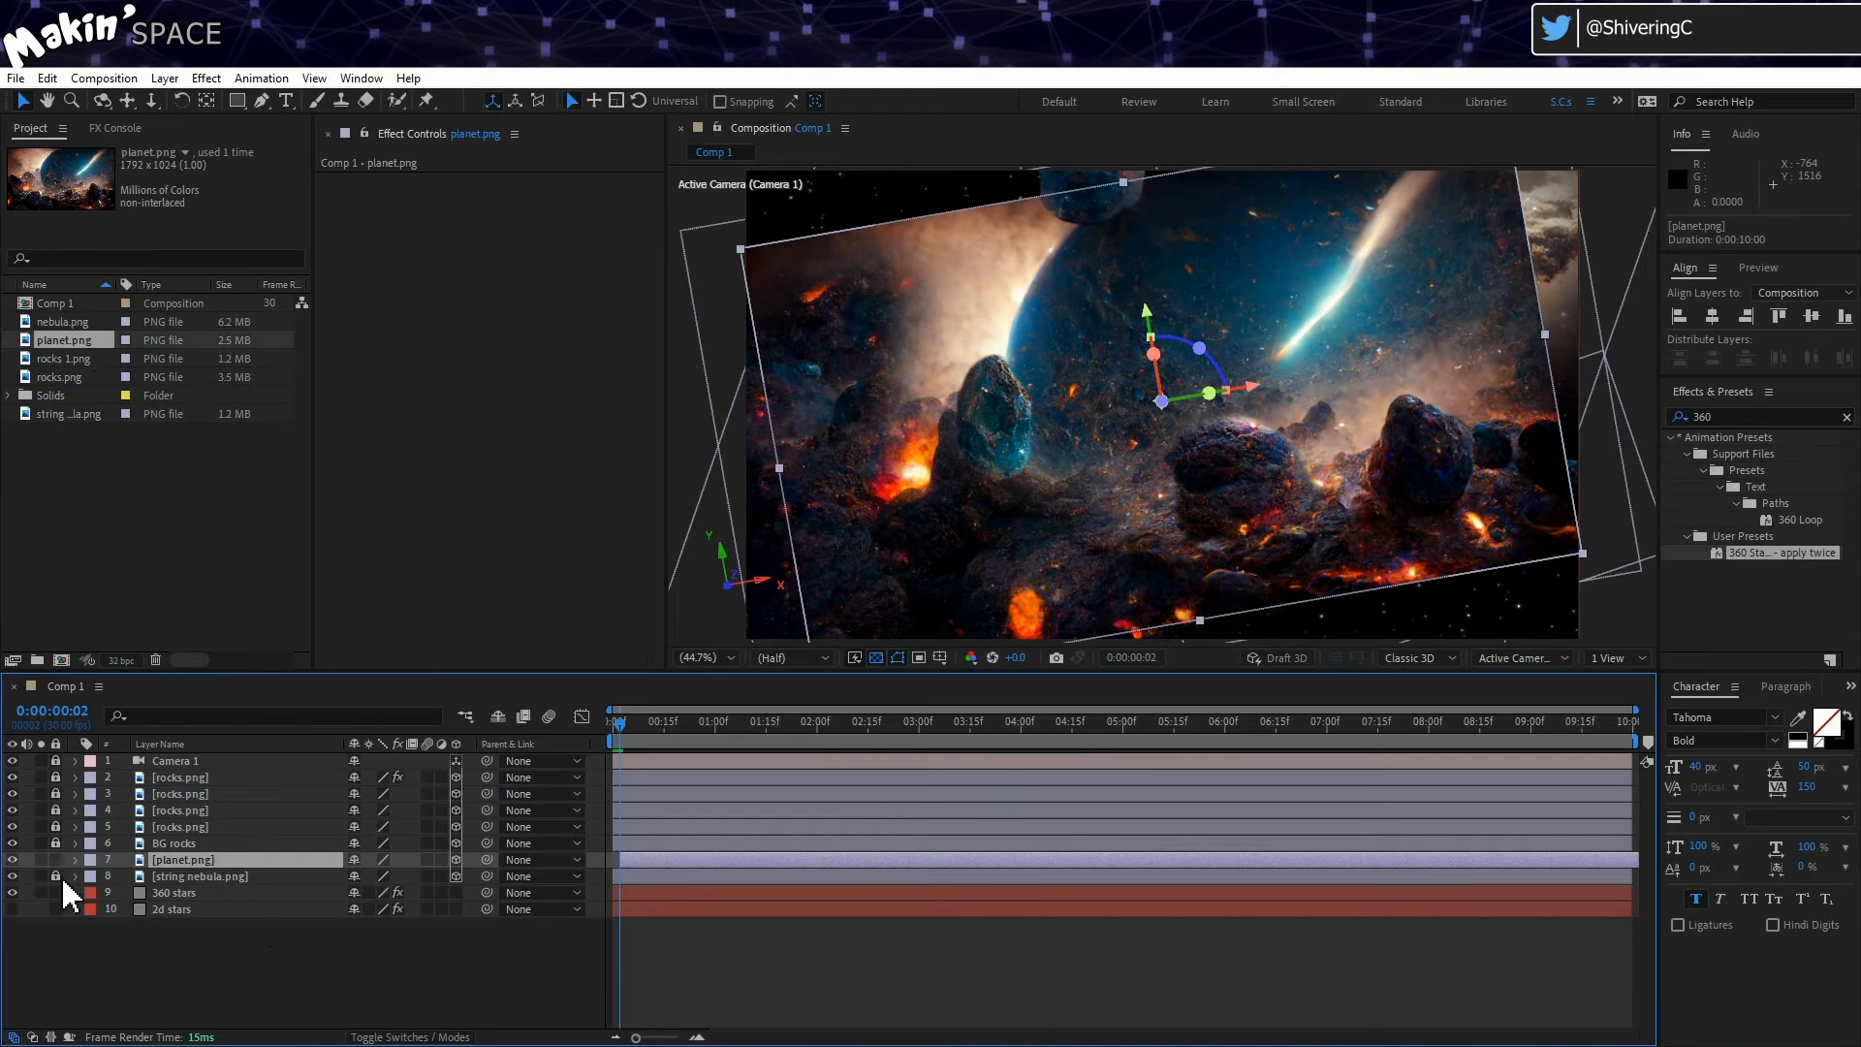
Step: Check the string nebula.png layer's position, then try scaling planet.png to 5000% and undo it
left_click(203, 876)
key("p")
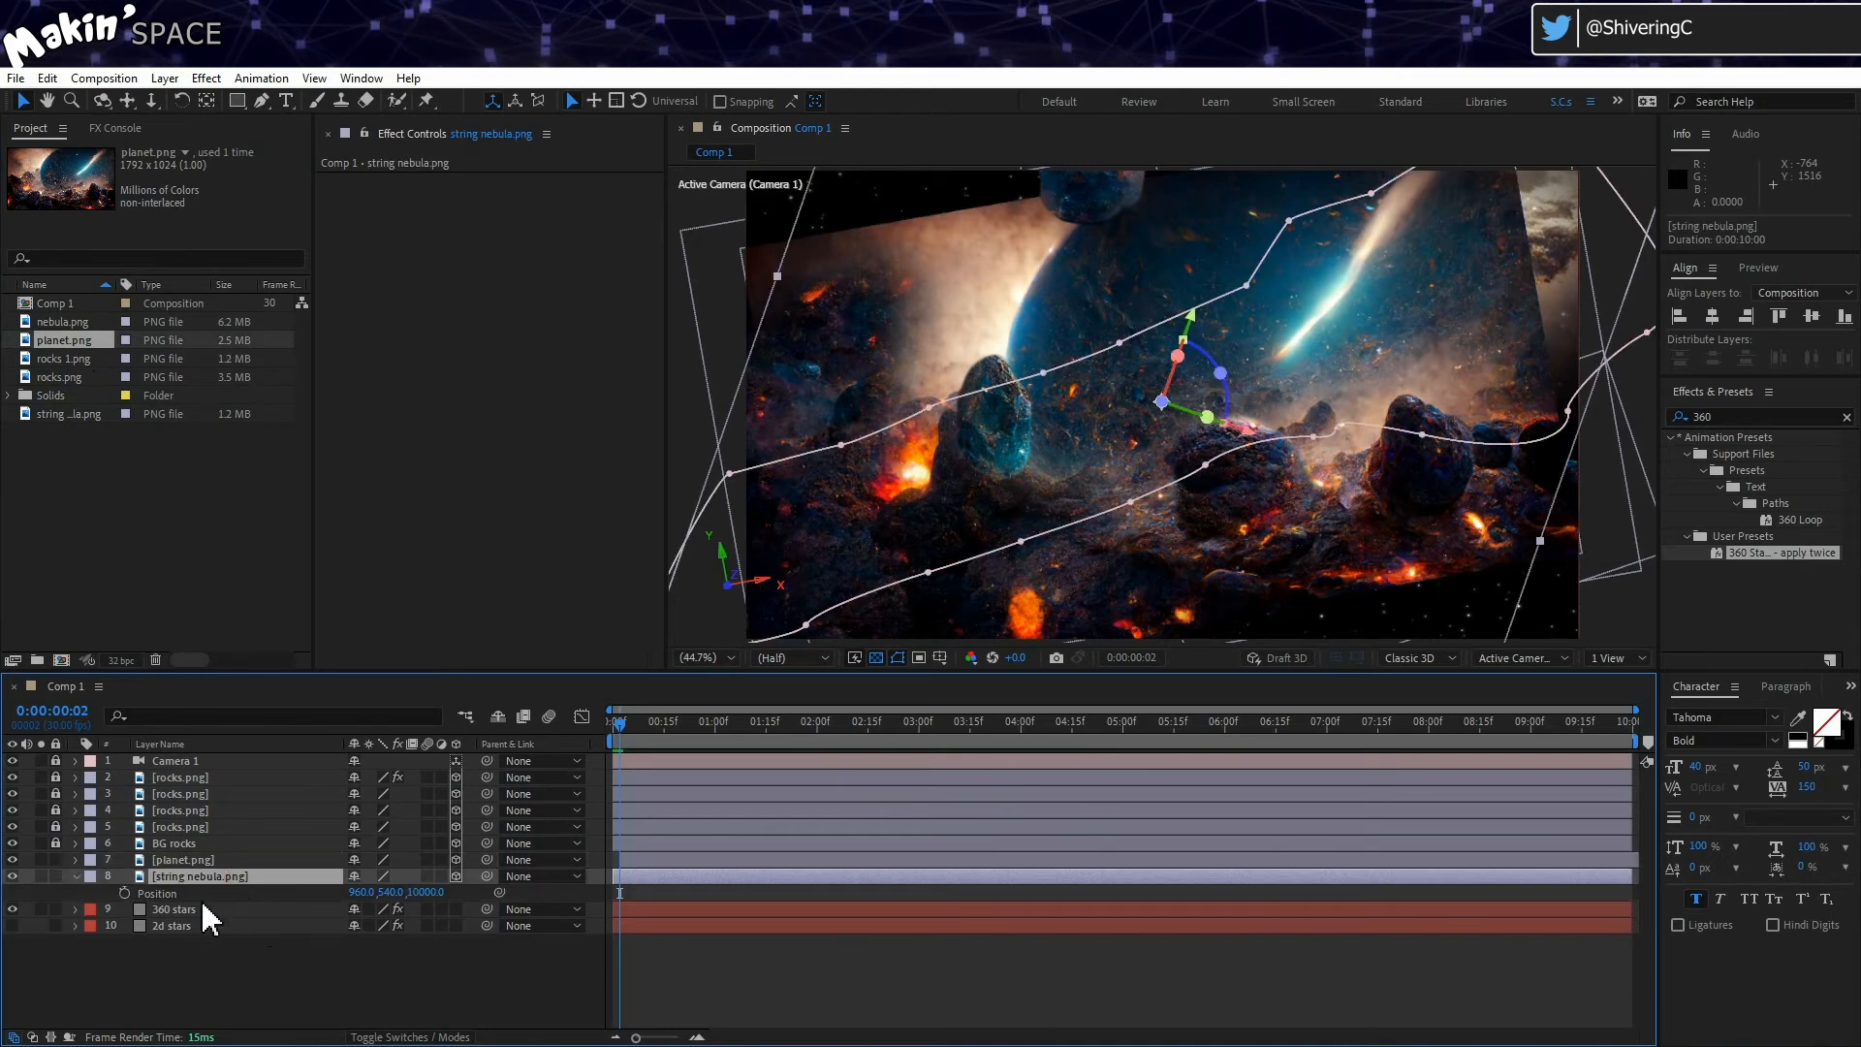
left_click(223, 859)
key("s")
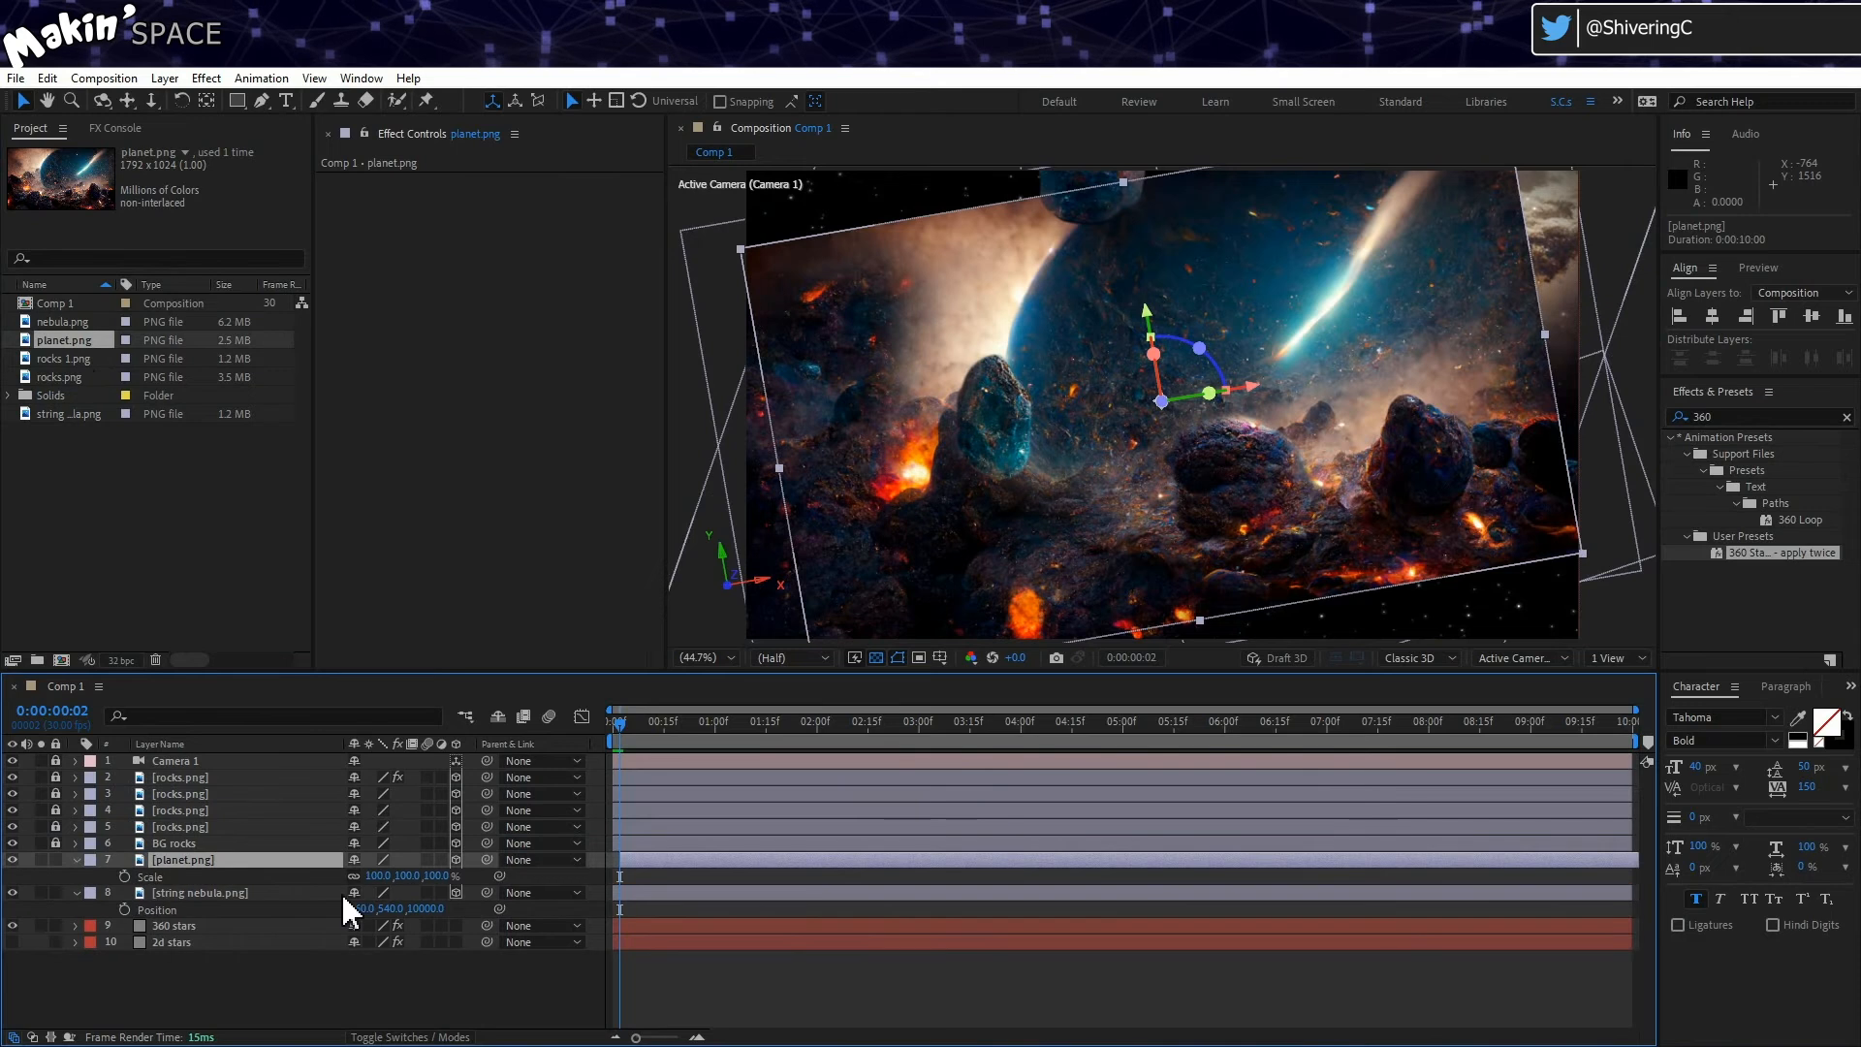
left_click(436, 876)
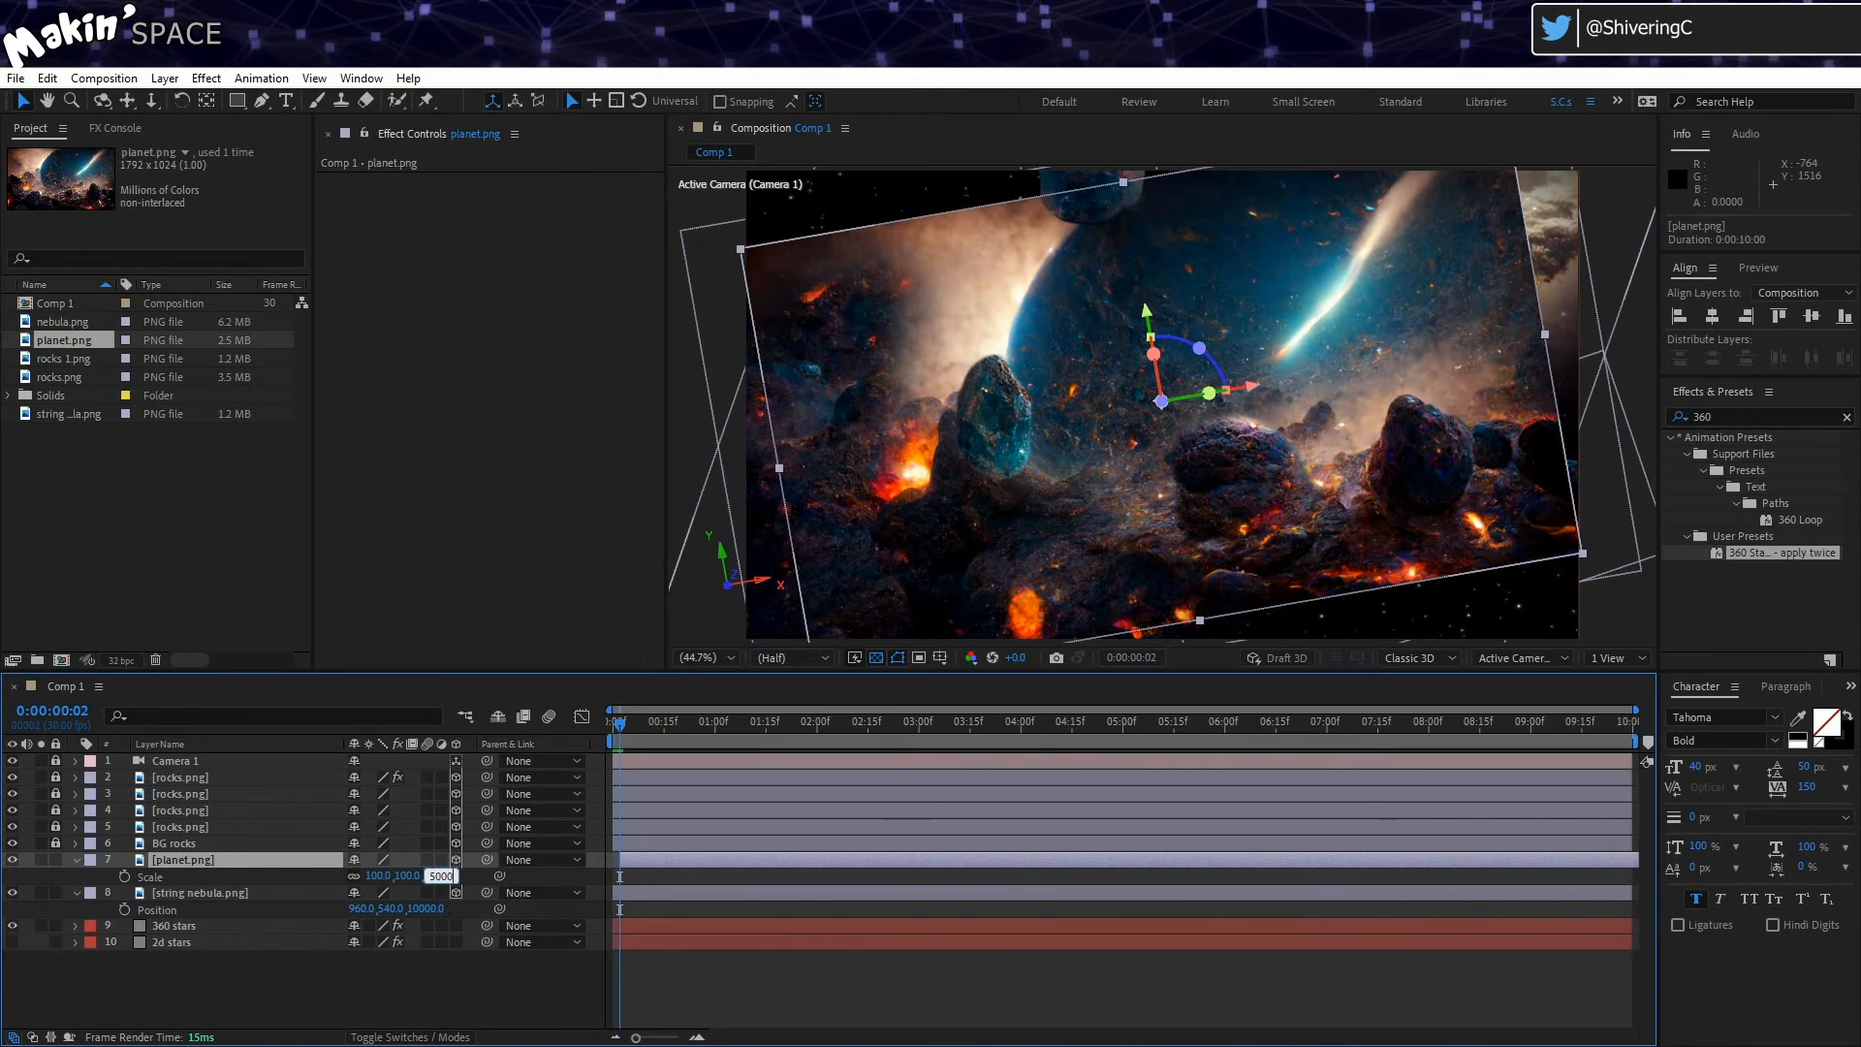
key("Return")
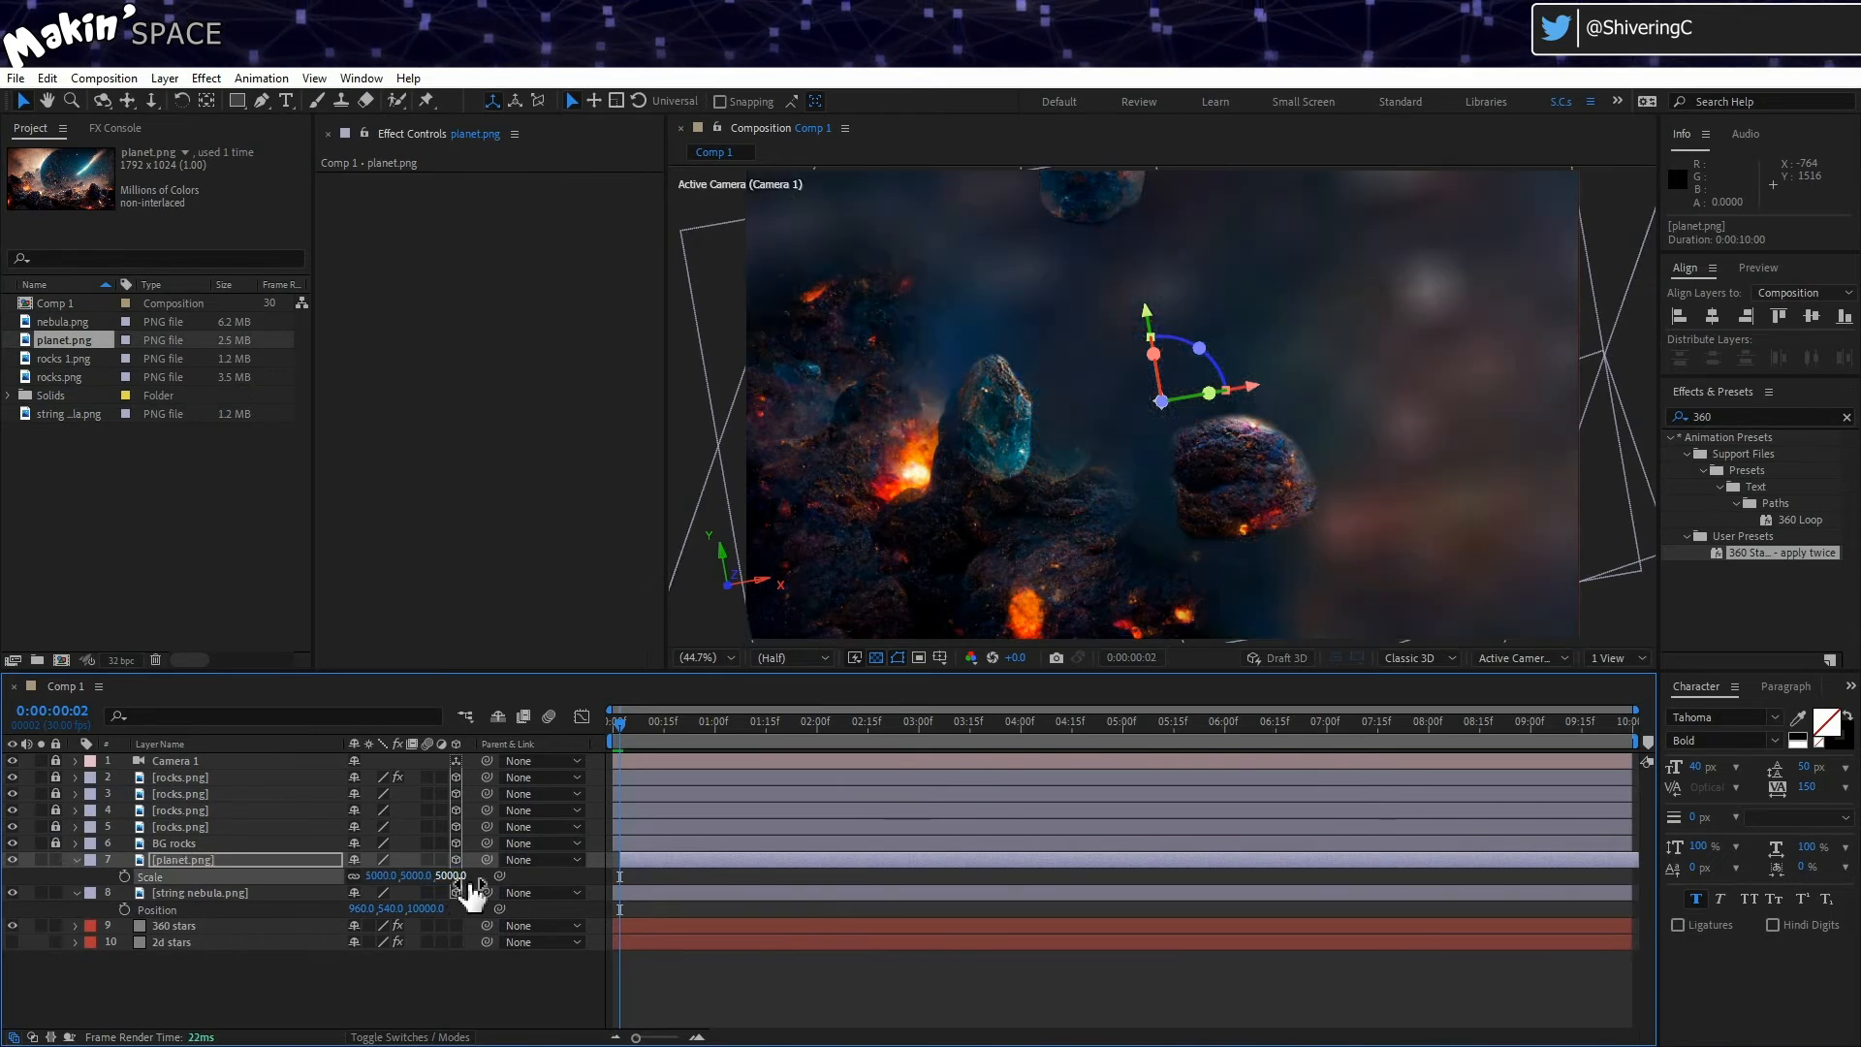
key("ctrl+z")
Step: Set the planet.png layer's Z position to 5000
key("p")
left_click(417, 875)
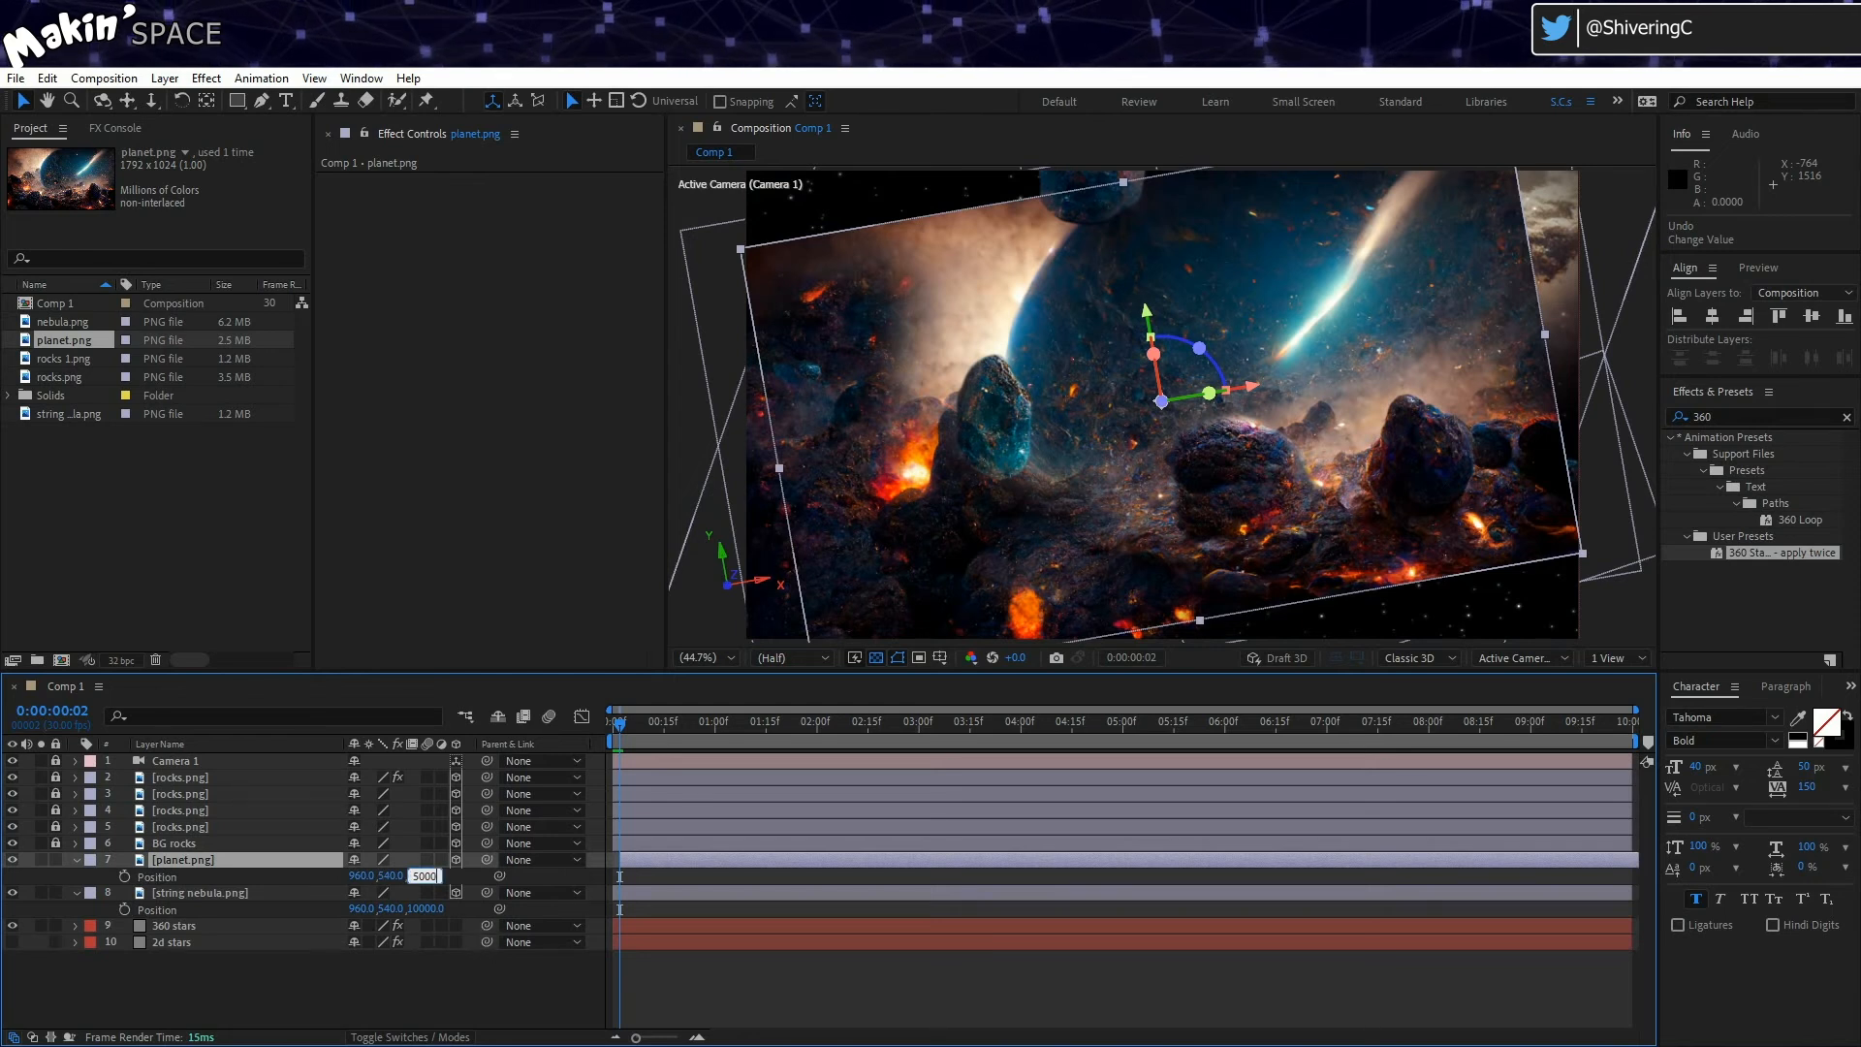
type("5000")
key("Return")
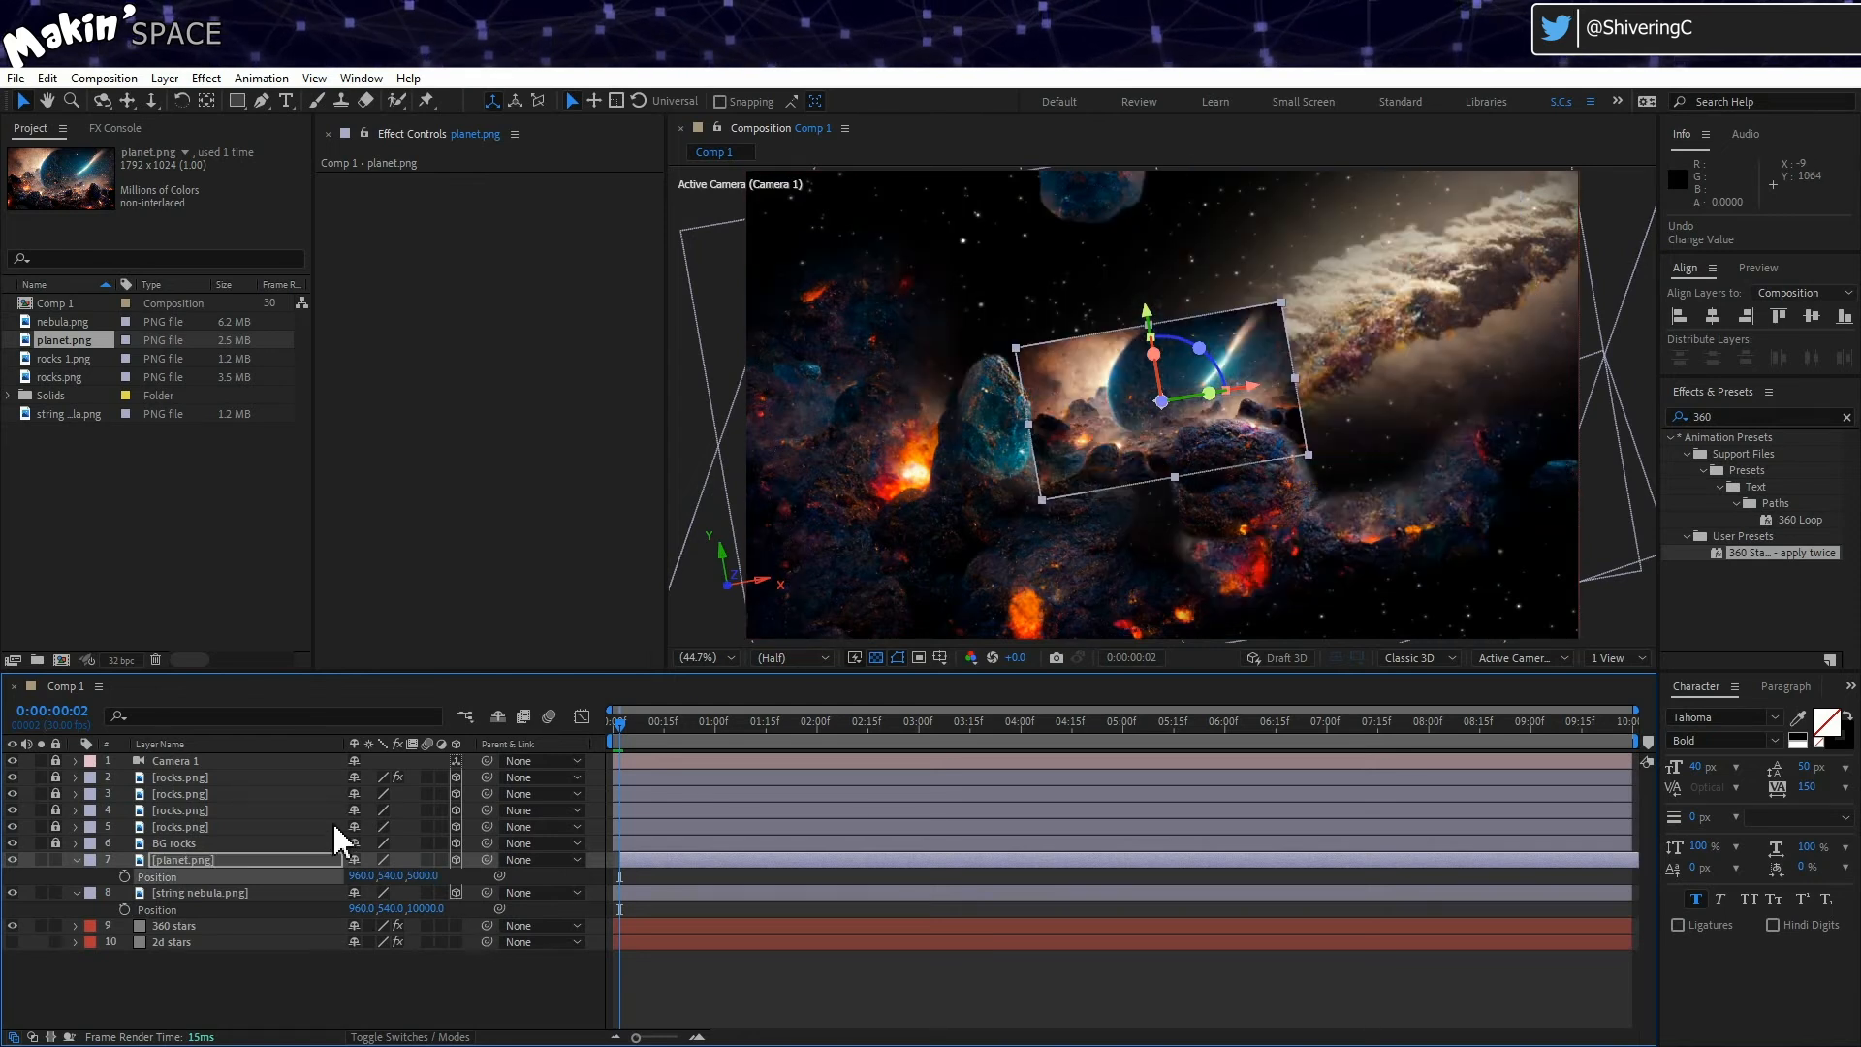
Step: Enlarge the planet.png layer and rotate it about Z until it sits nearly level in the camera view
key("s")
left_click_drag(408, 878, 482, 883)
key("r")
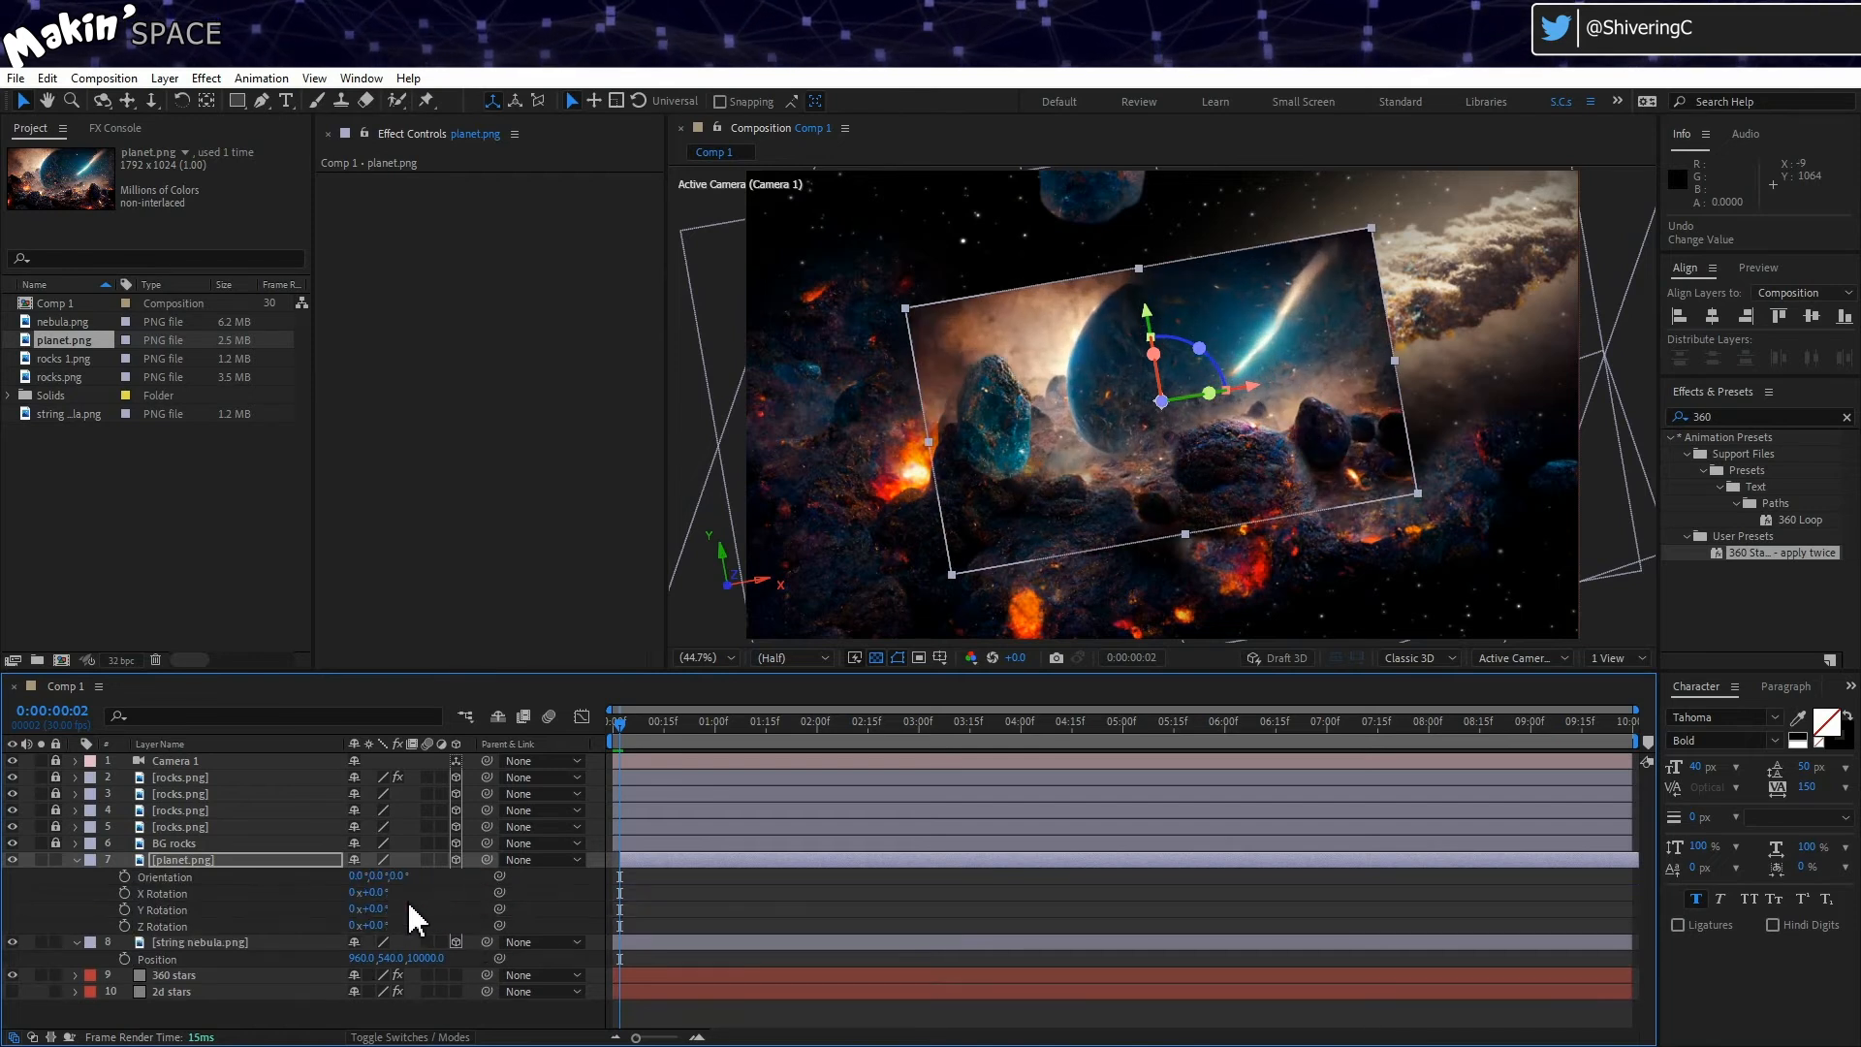
left_click_drag(387, 929, 431, 881)
Step: Set planet.png's scale to 195% and move it to about 1636.7, 475 in X and Y
key("s")
left_click_drag(1109, 419, 1209, 403)
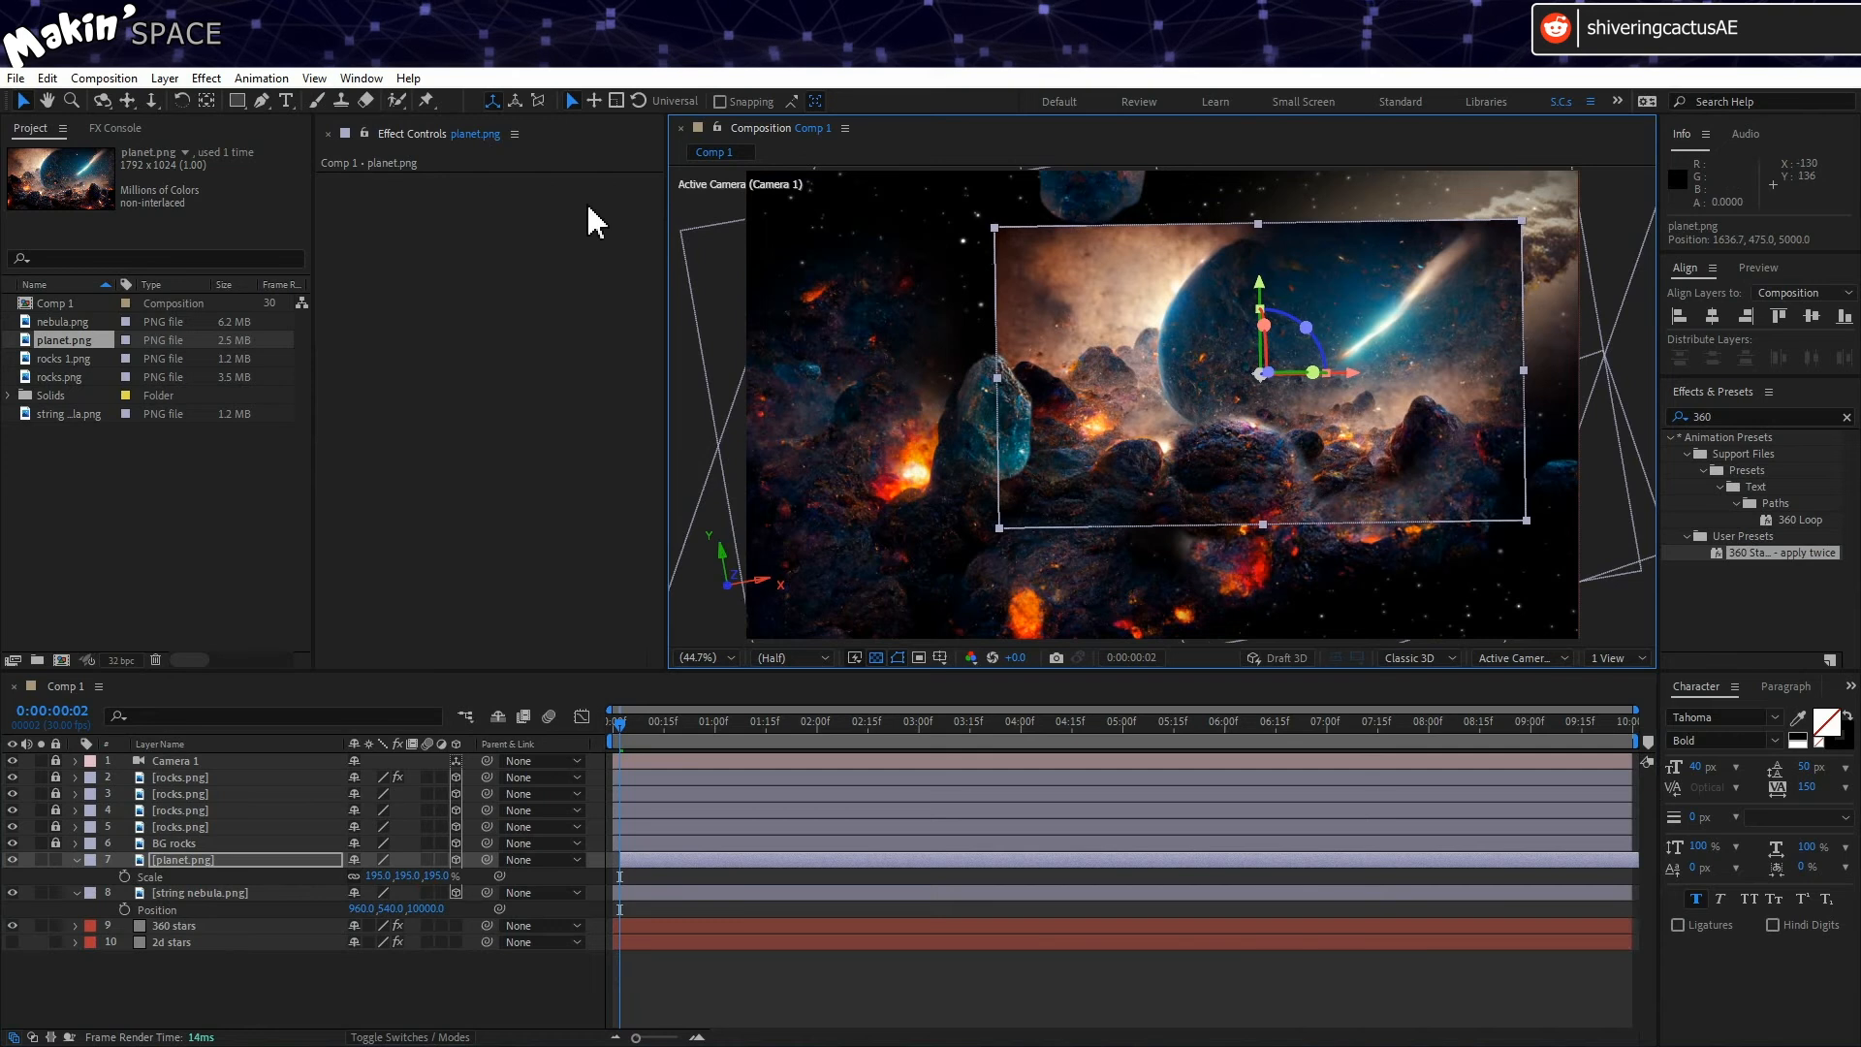
Step: Start a Pen tool mask on planet.png, tracing the planet's curved edge from its top and along the distant rock ridge
left_click(261, 101)
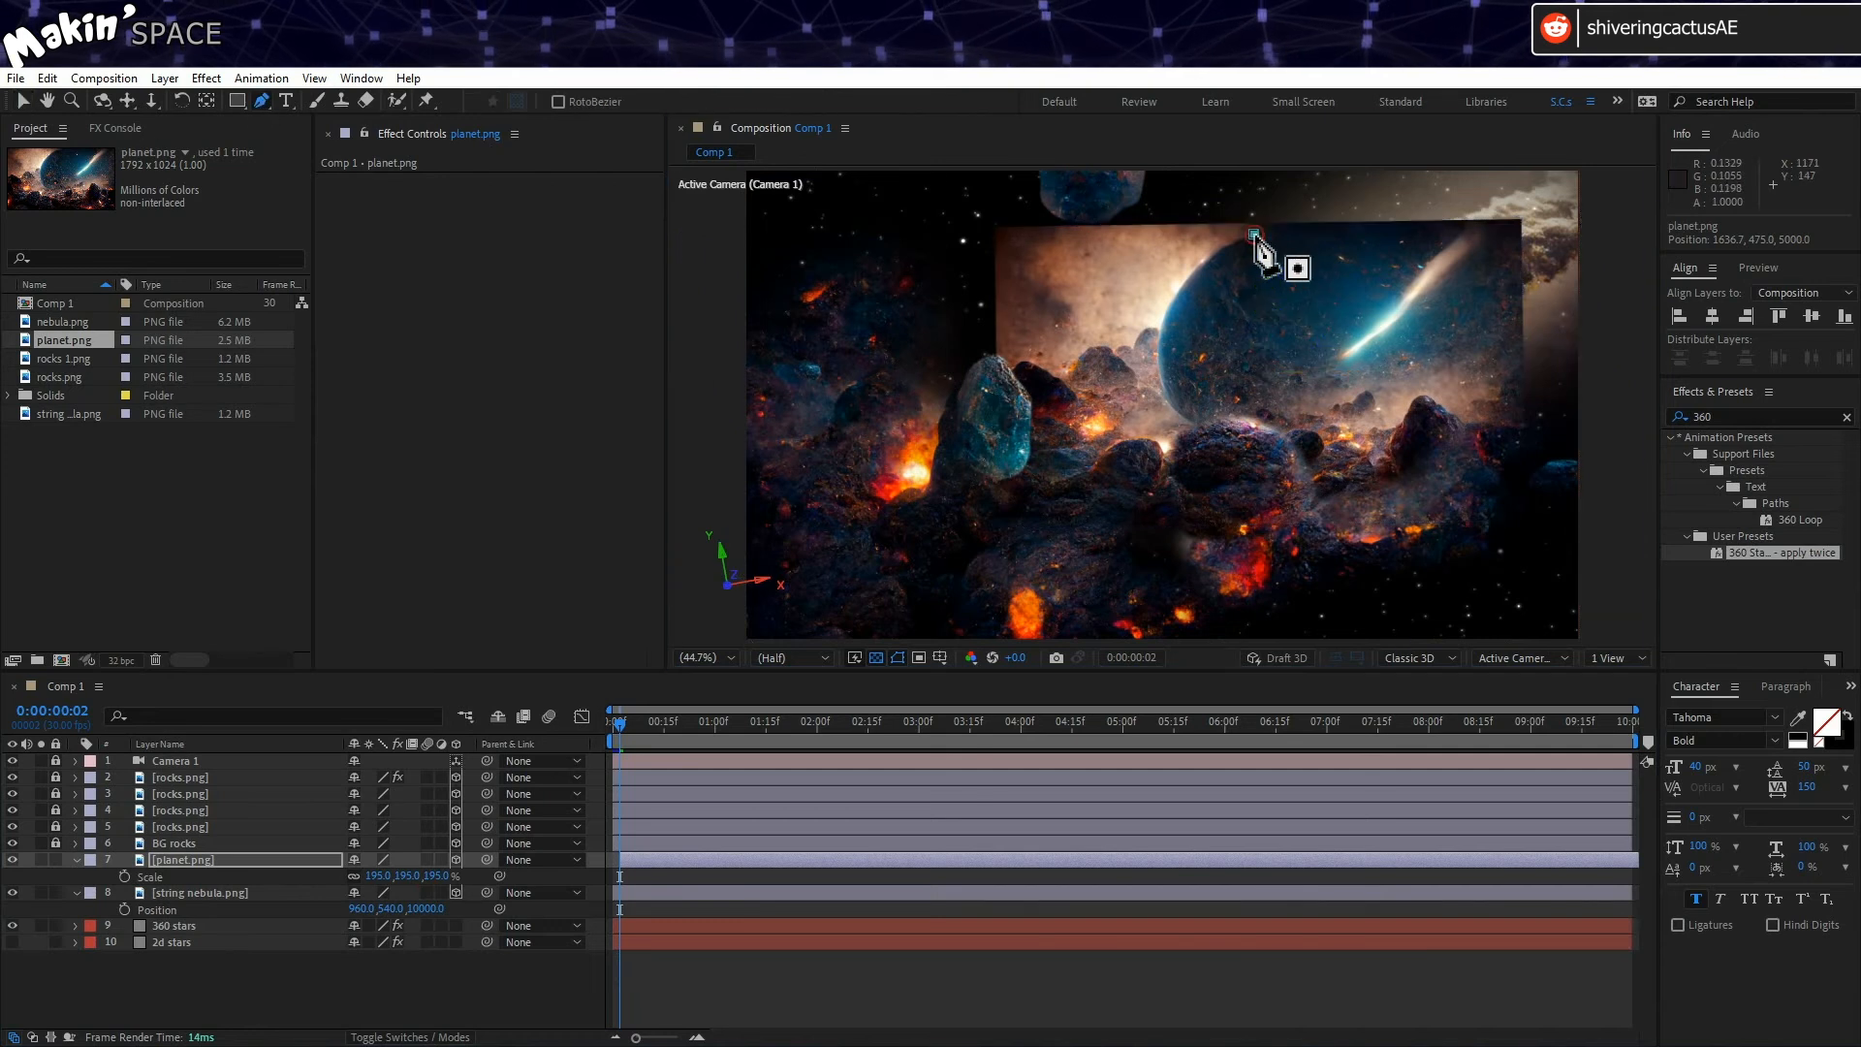
left_click(1254, 233)
left_click(1213, 250)
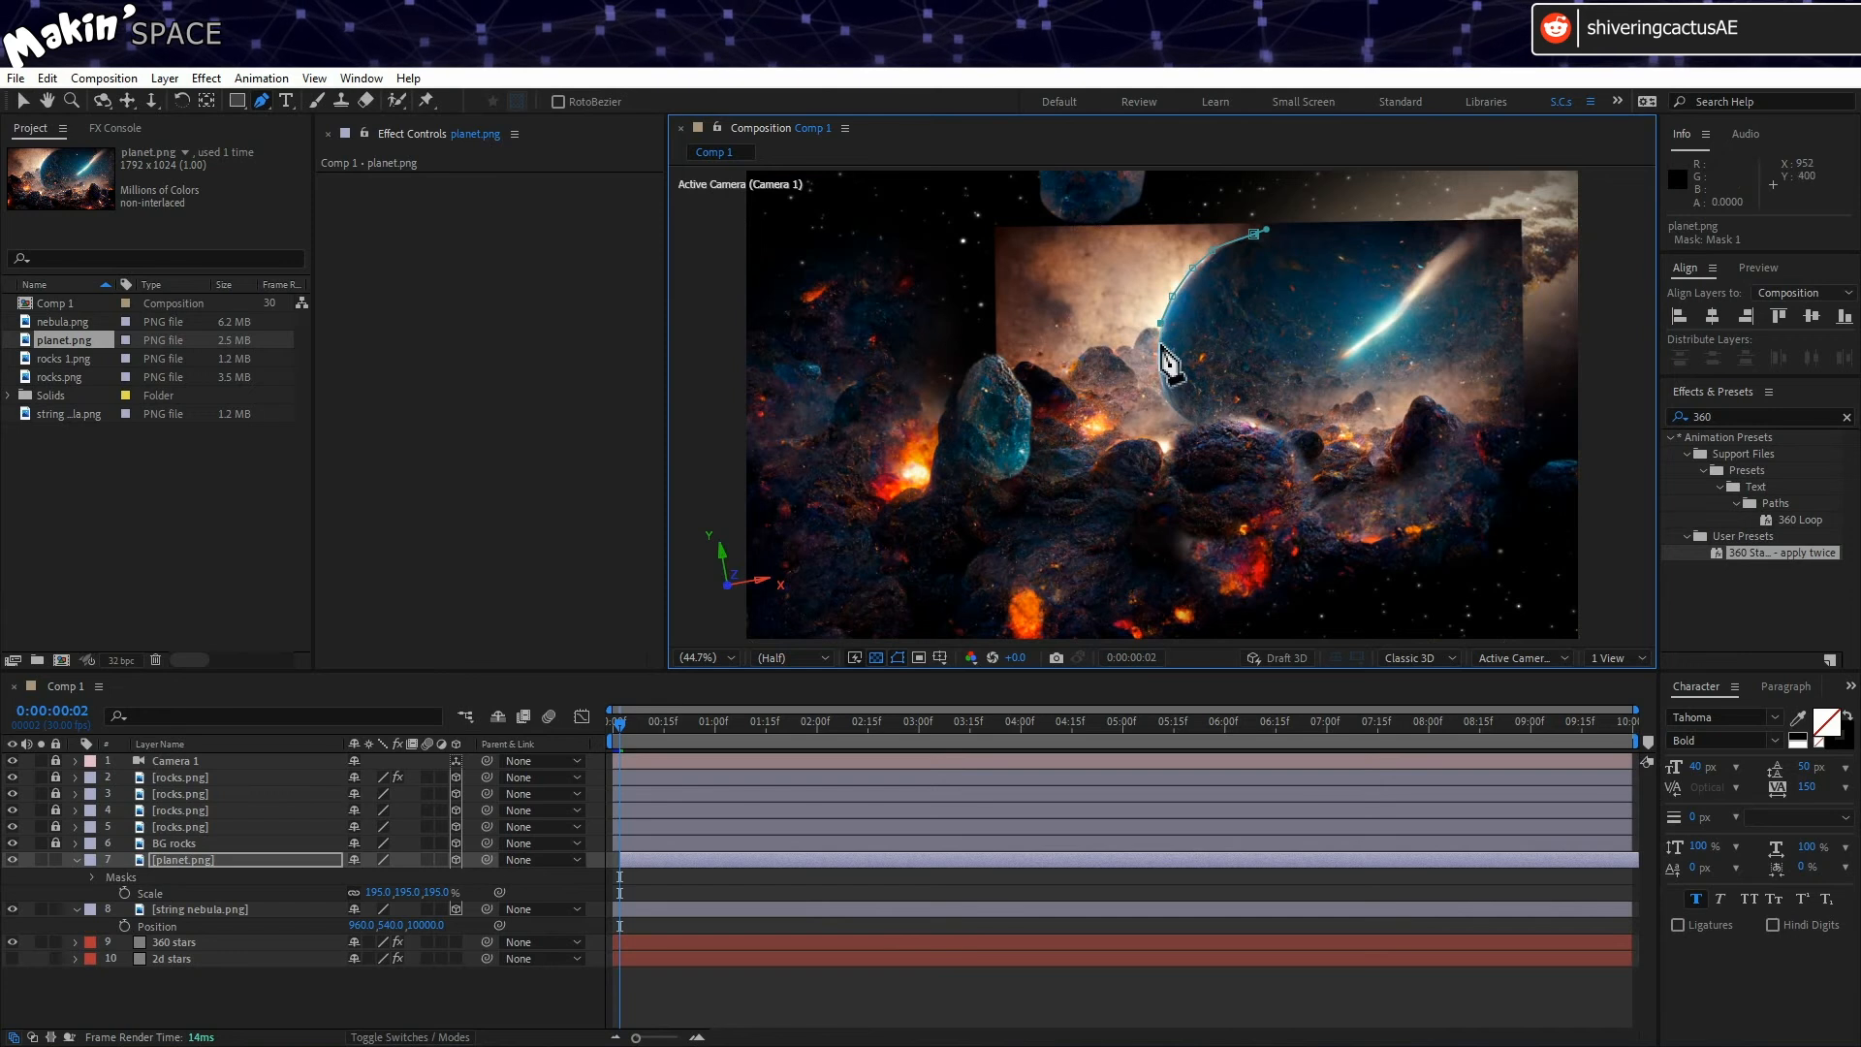
left_click(1120, 347)
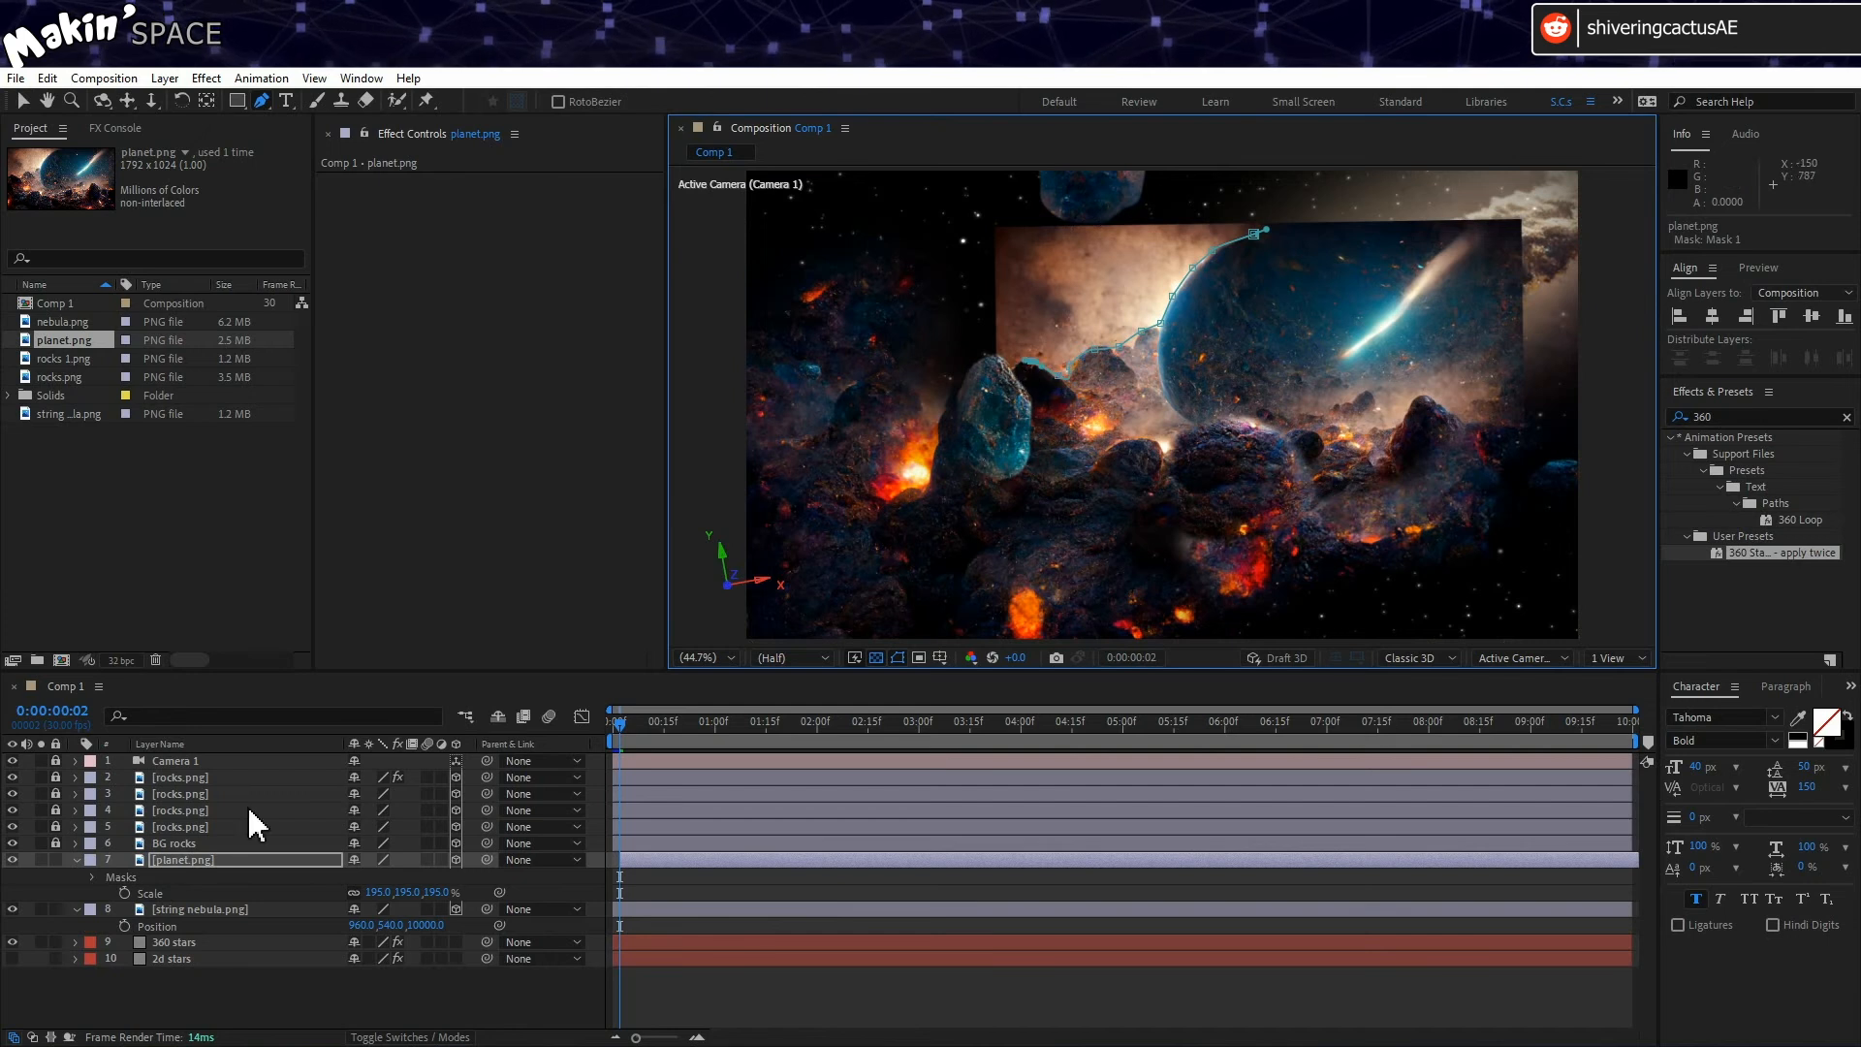
Step: Solo planet.png and continue its mask around the outer side of the dark rocks and along the lower foreground
left_click(41, 860)
left_click(986, 386)
left_click_drag(973, 421, 1323, 498)
left_click(1341, 503)
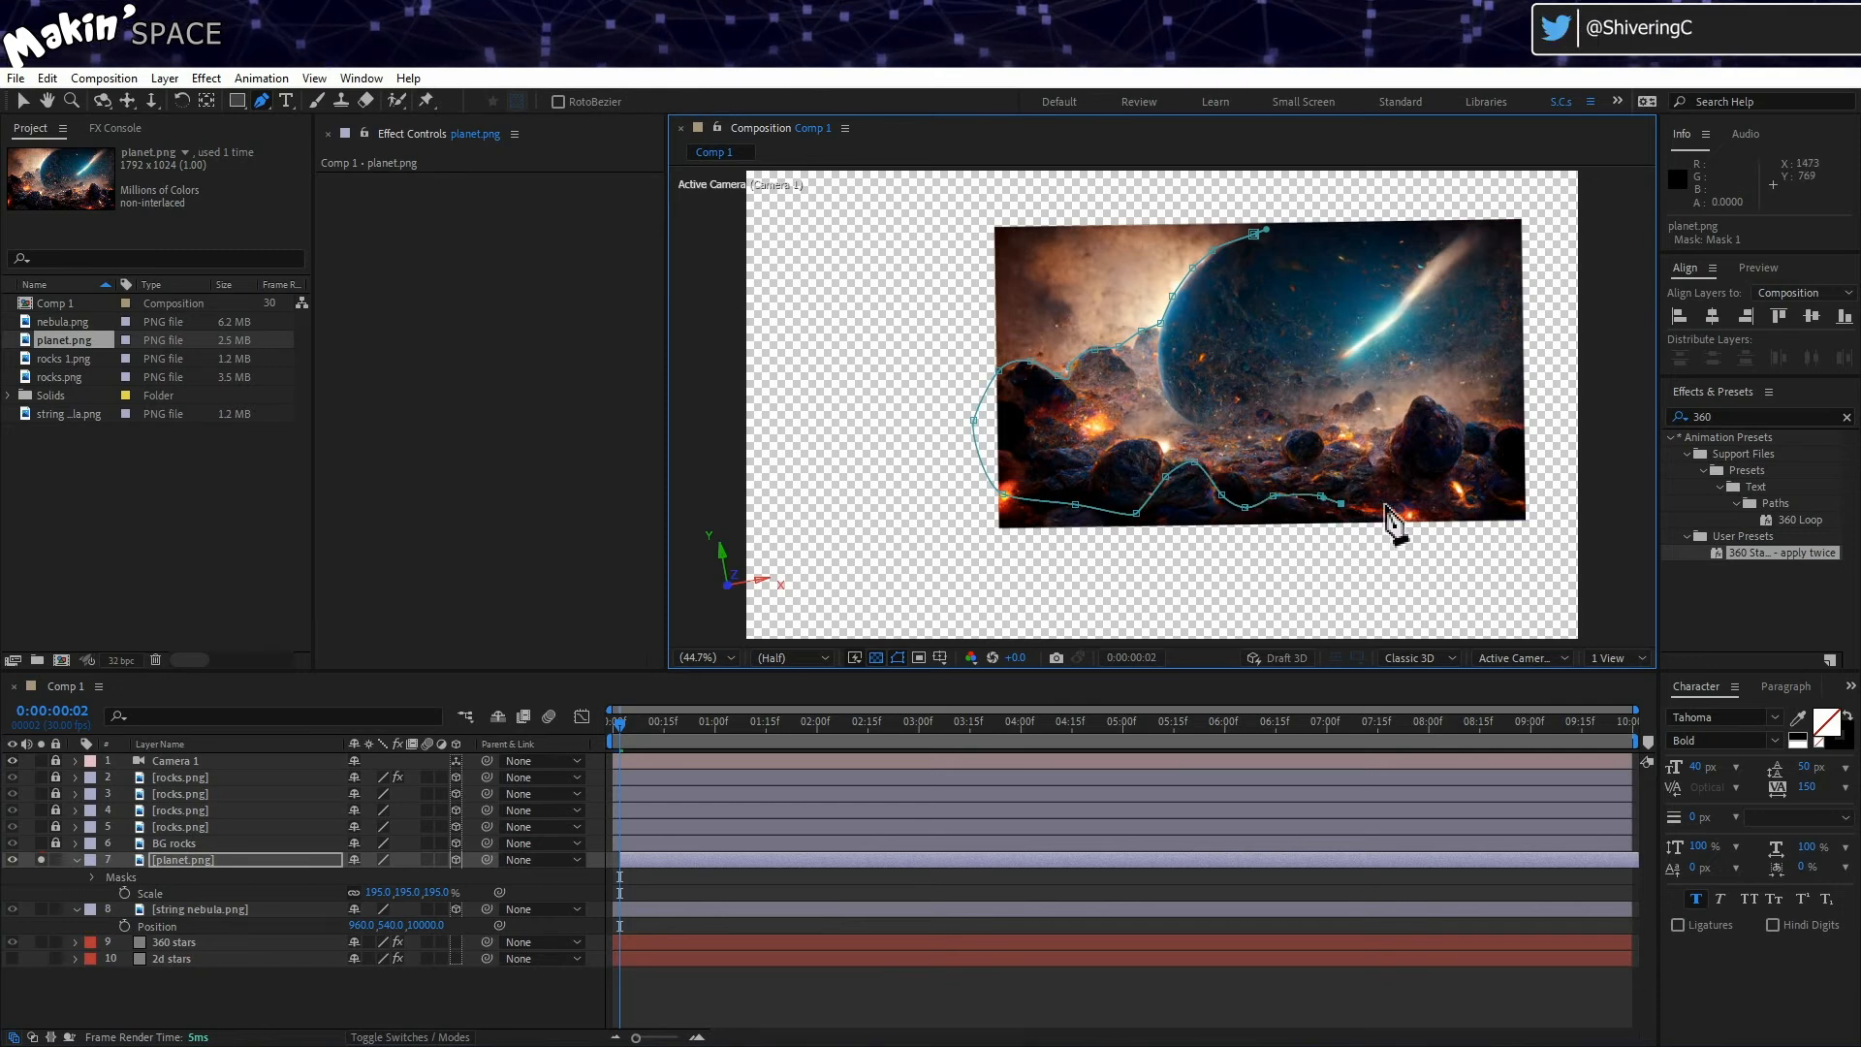
Step: Close the planet.png mask around the remaining foreground, comet side and planet's top edge, then unsolo the layer
left_click(1446, 498)
left_click(1481, 511)
left_click(1507, 502)
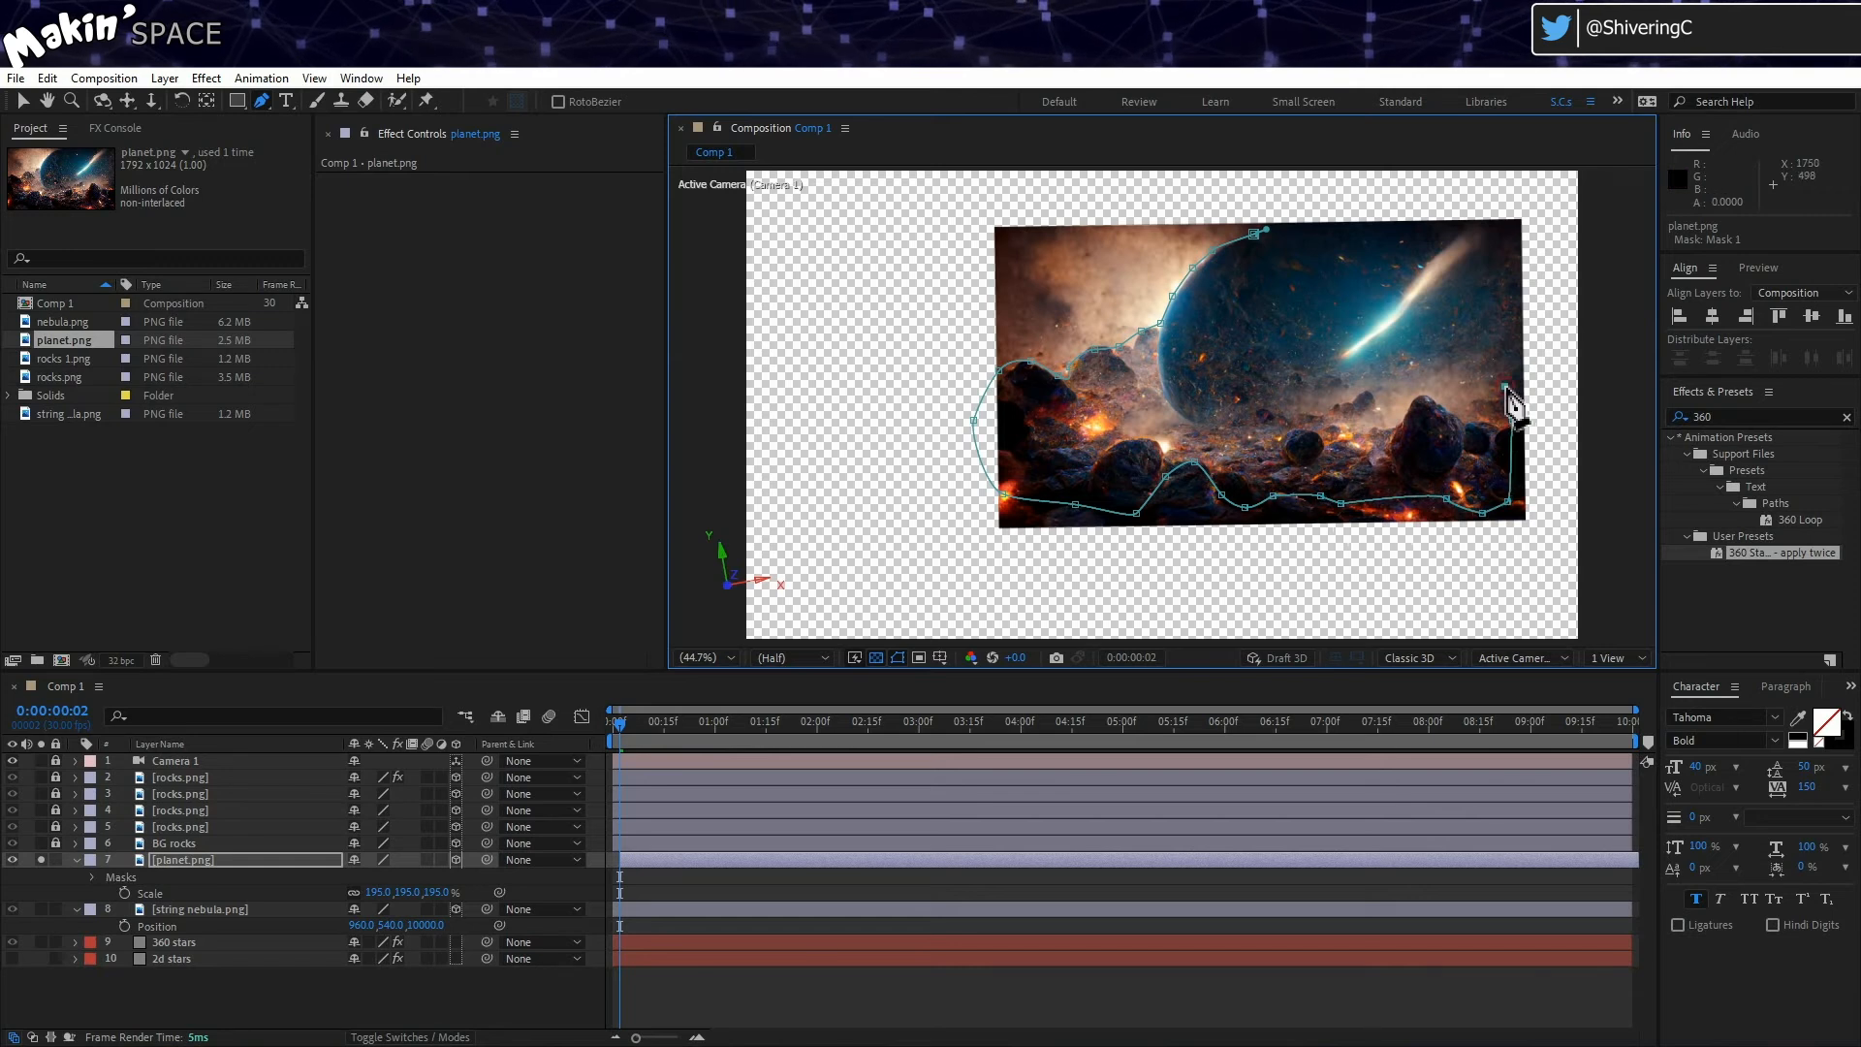
left_click(1503, 384)
left_click(1489, 368)
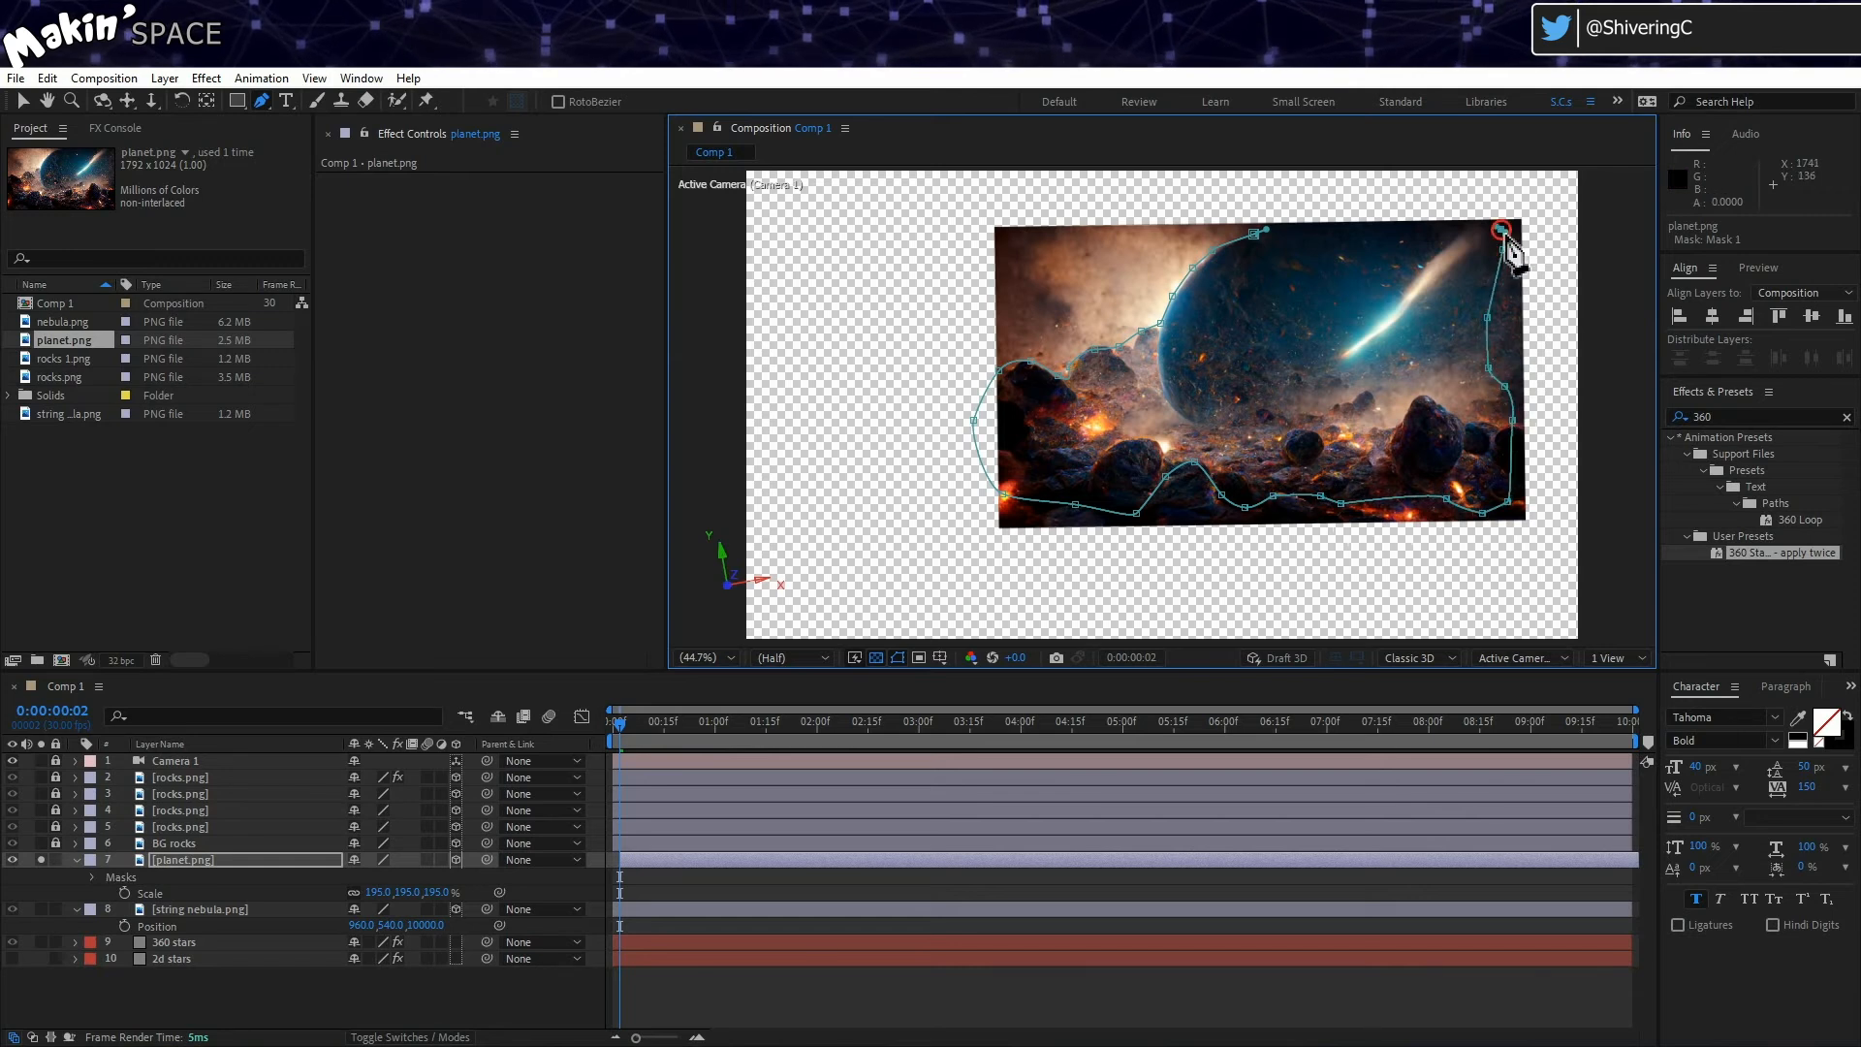
left_click(1341, 223)
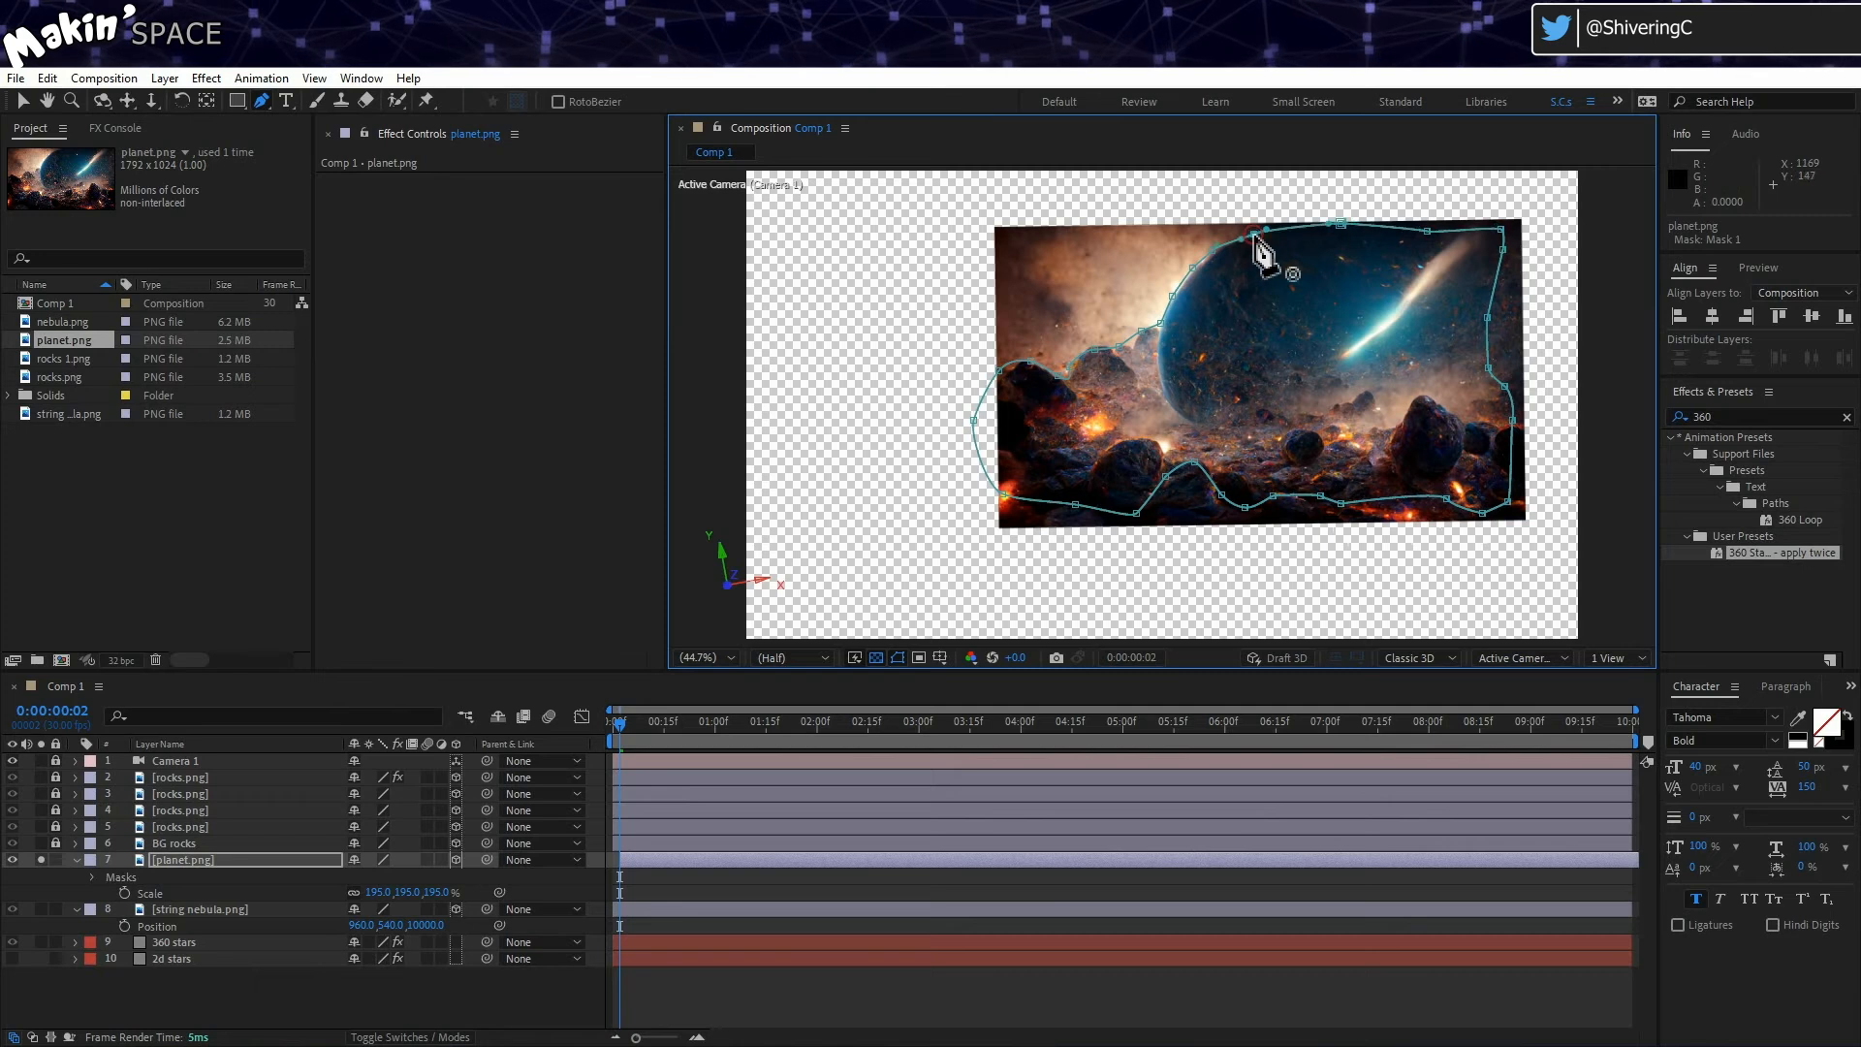
left_click(1254, 234)
left_click(41, 860)
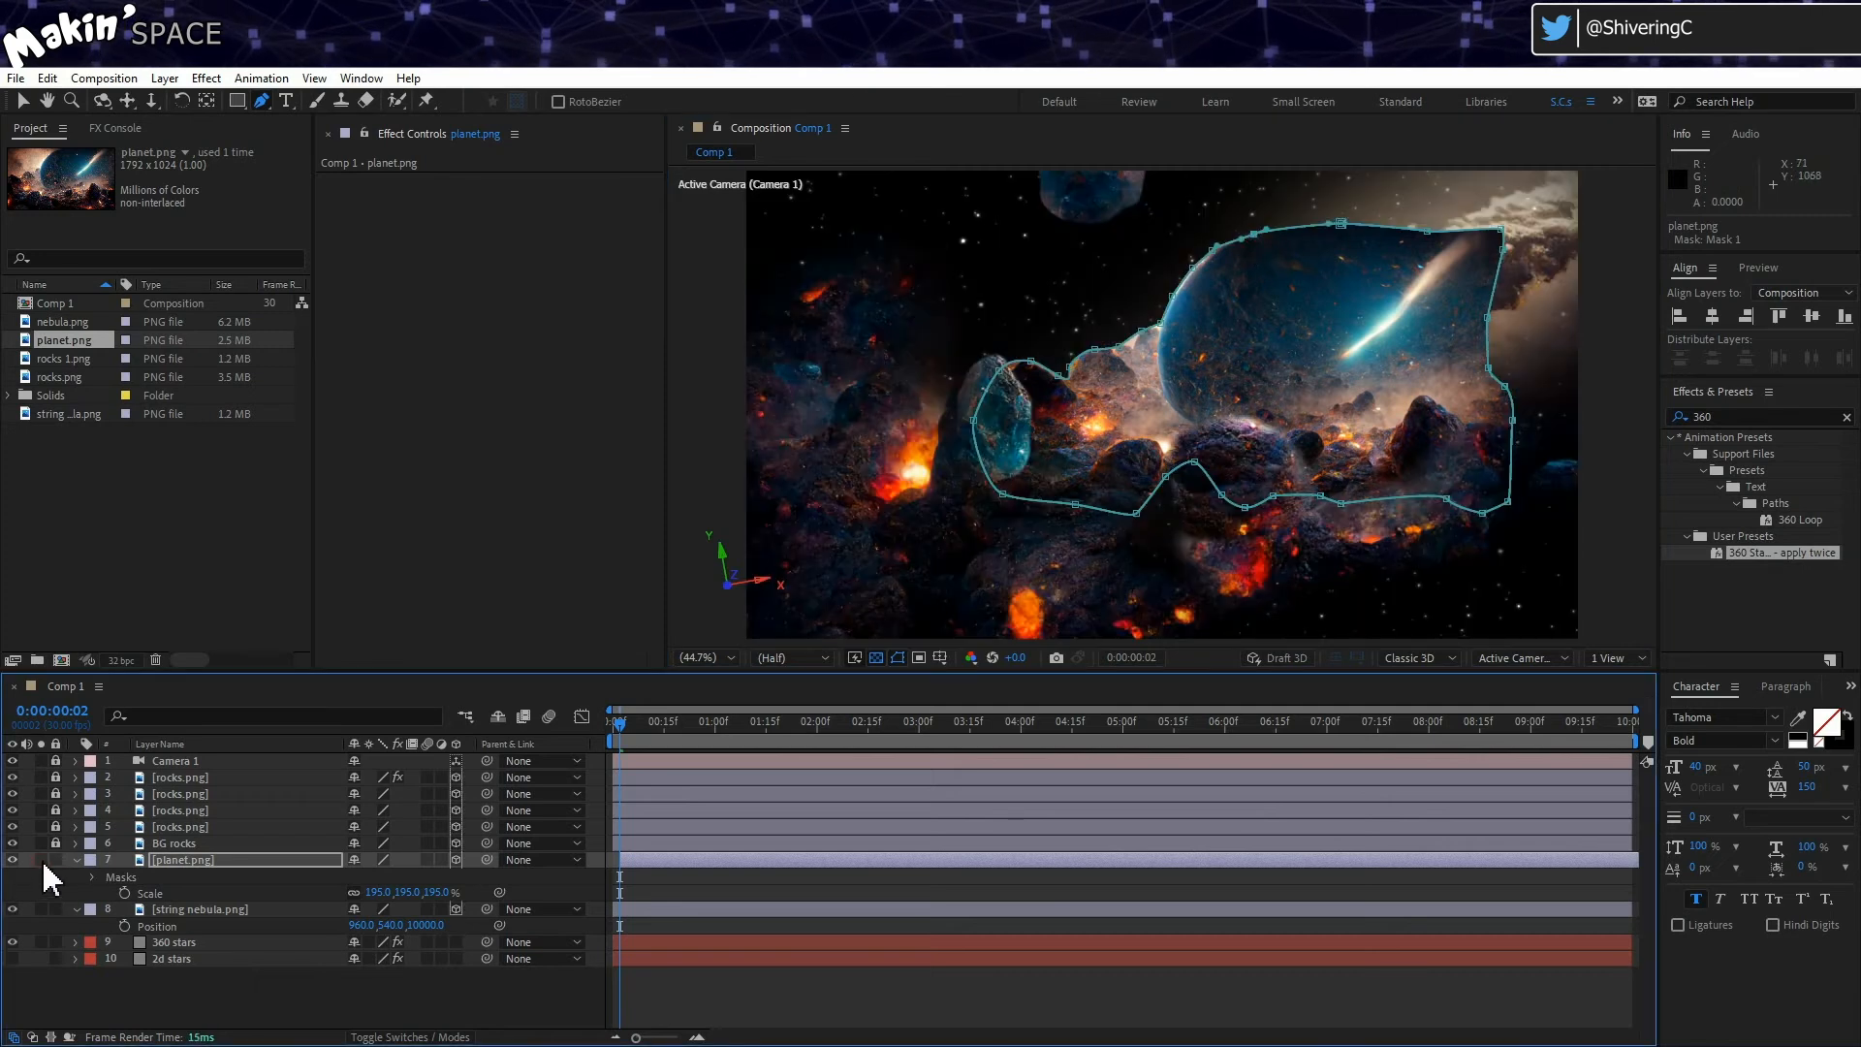
Step: Set Mask 1's feather to 70 pixels and expansion to -9 pixels, and hide the mask outline in the viewer
left_click(94, 877)
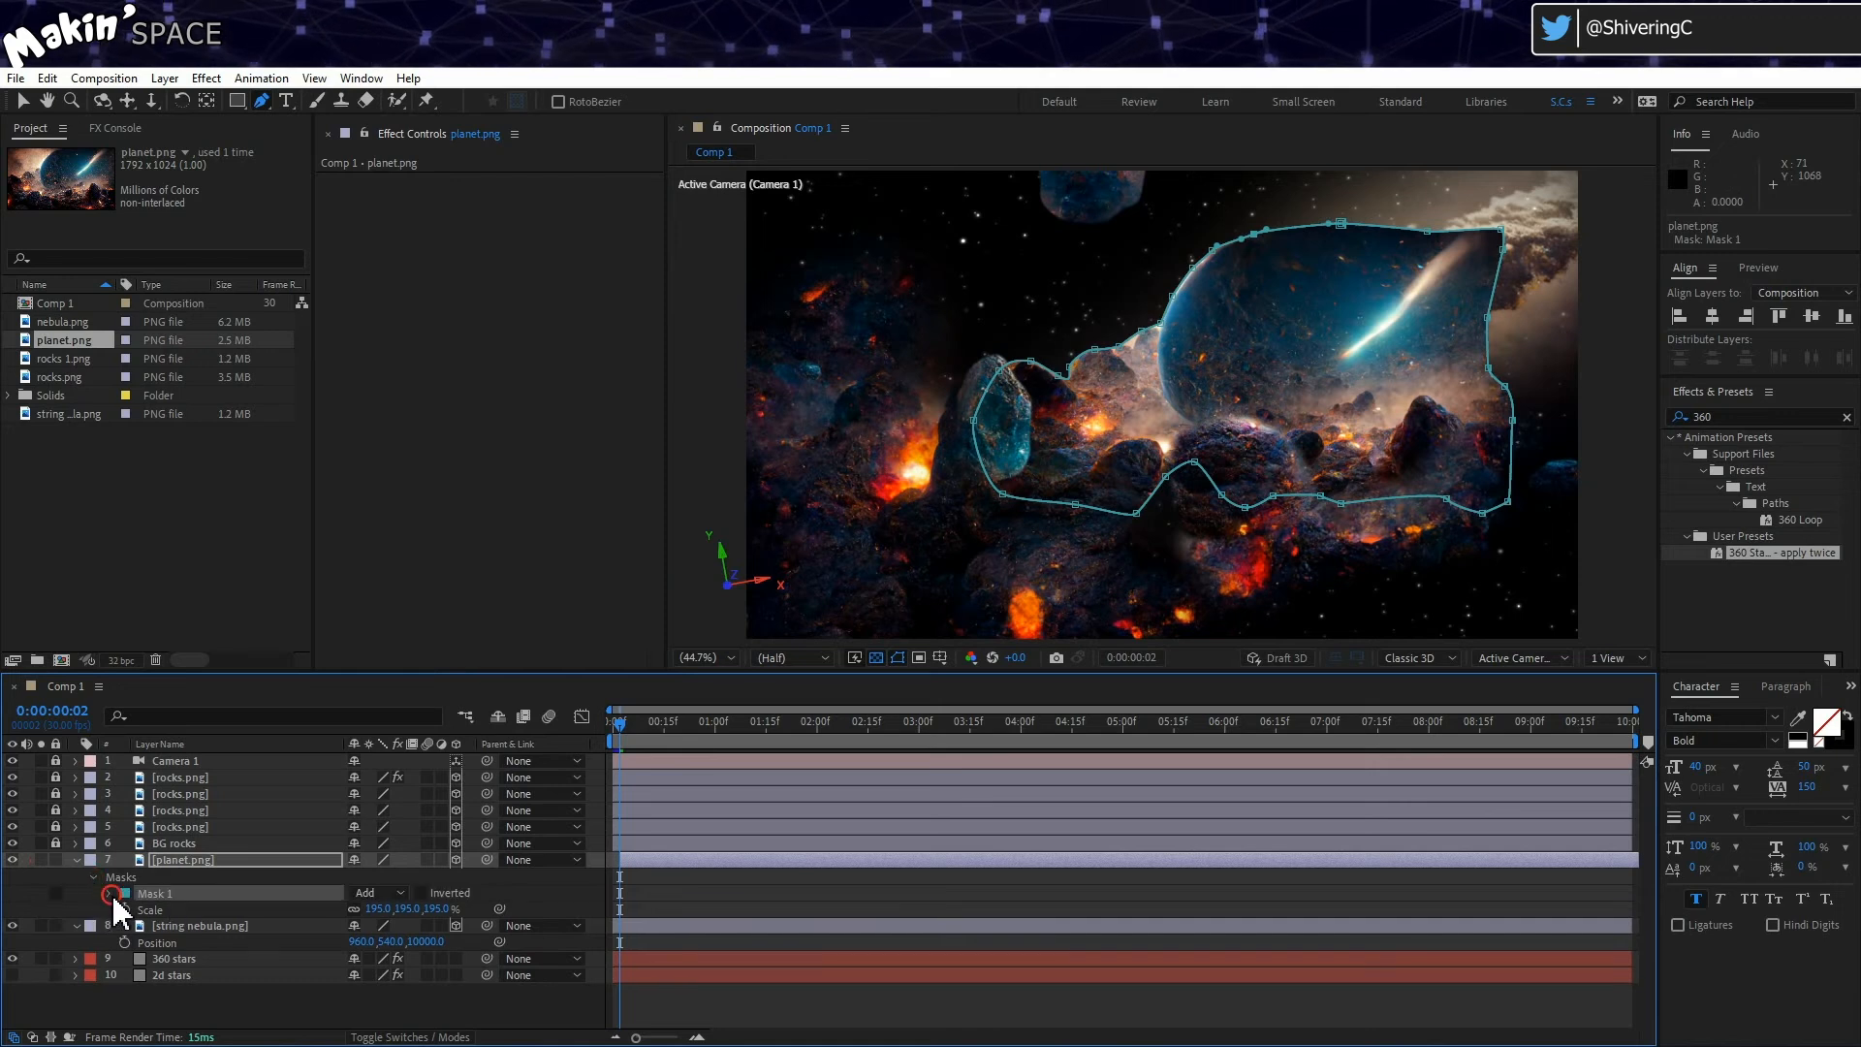
left_click(108, 893)
left_click_drag(371, 926, 355, 963)
left_click(897, 657)
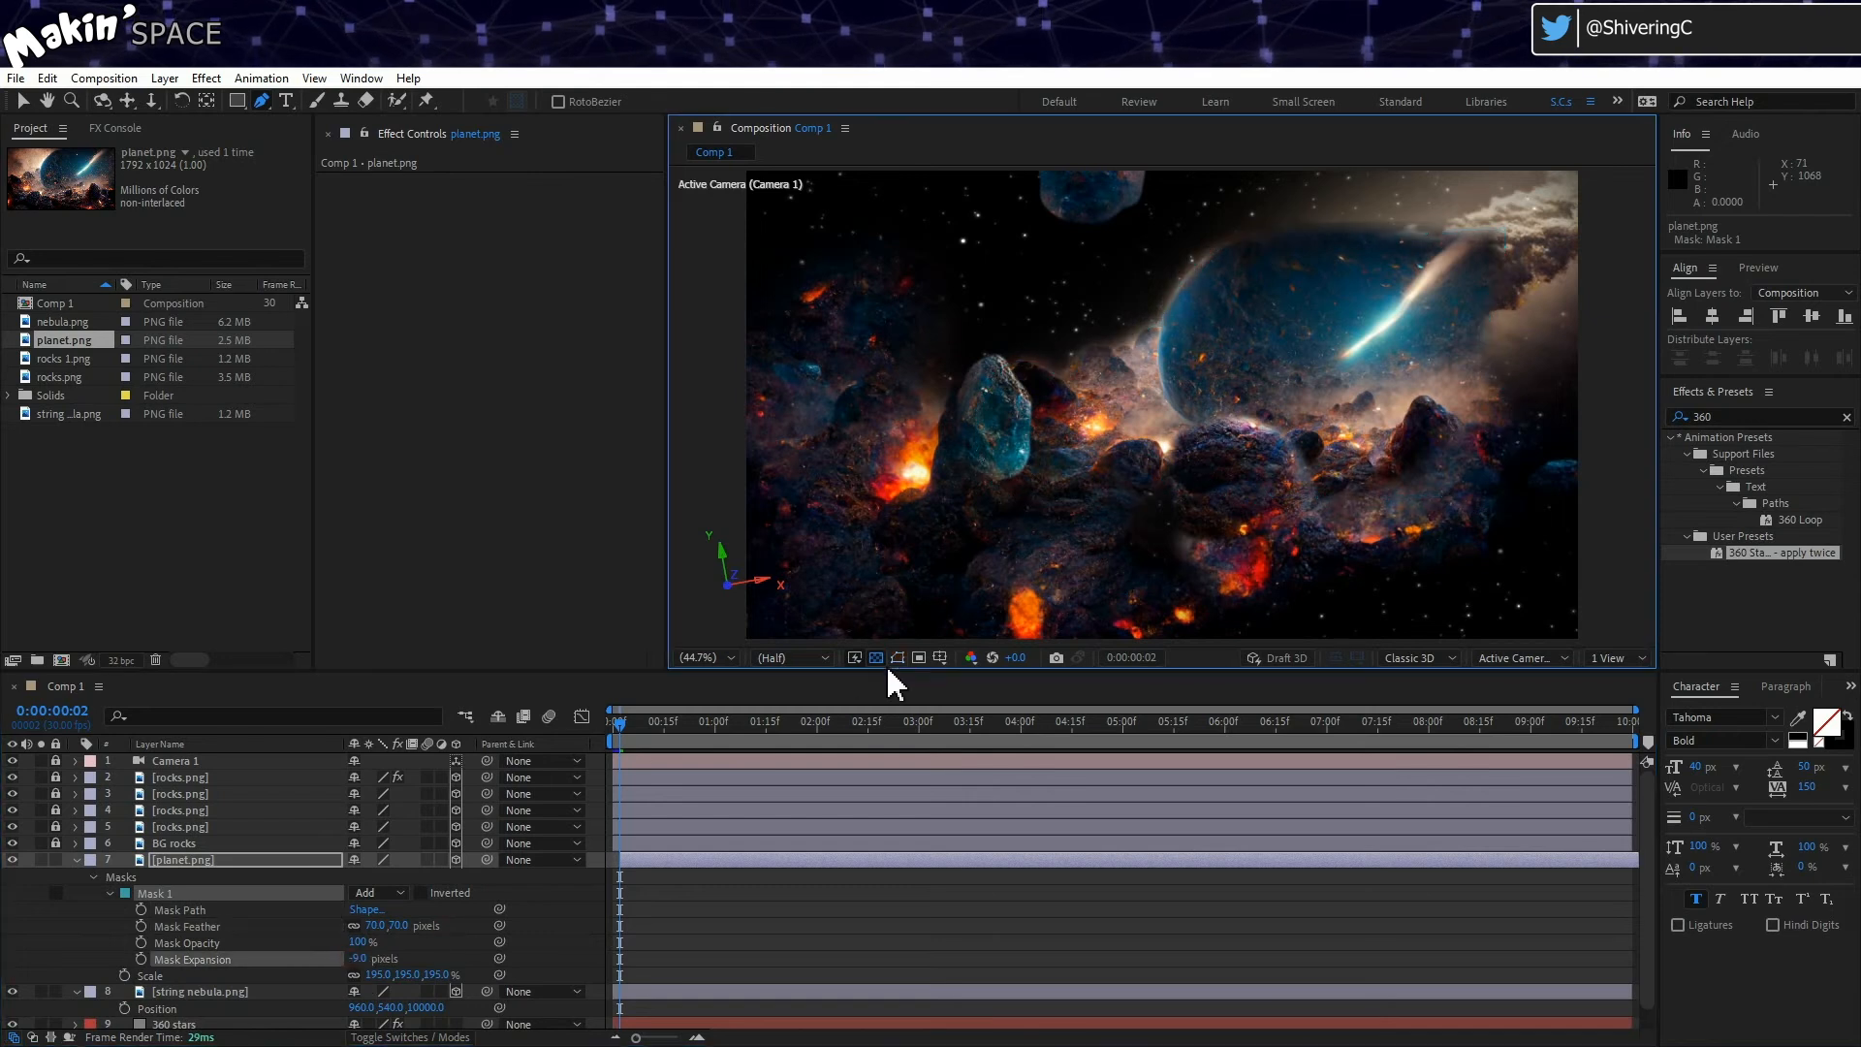
Step: Move the planet.png layer to about 2111.6, 857.7, 4998.5 and collapse its properties
key("v")
left_click_drag(1241, 356, 1323, 400)
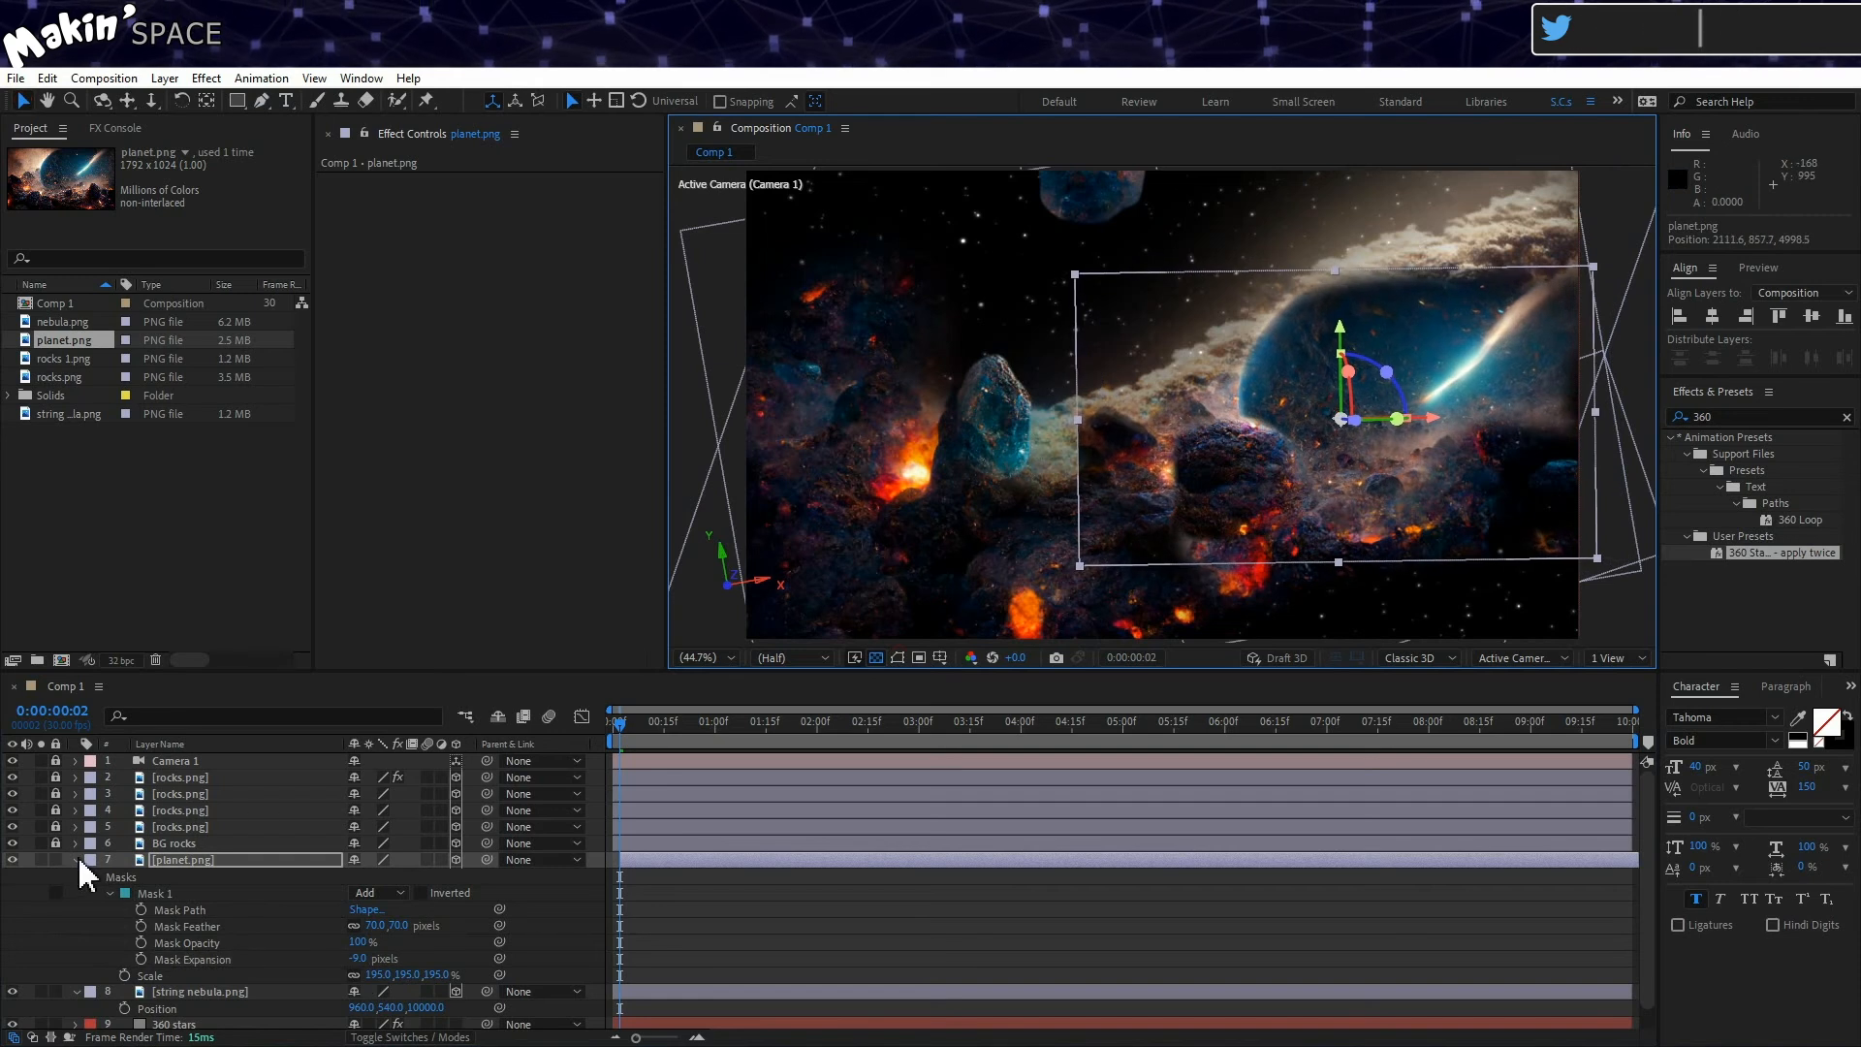
left_click(76, 860)
left_click(173, 963)
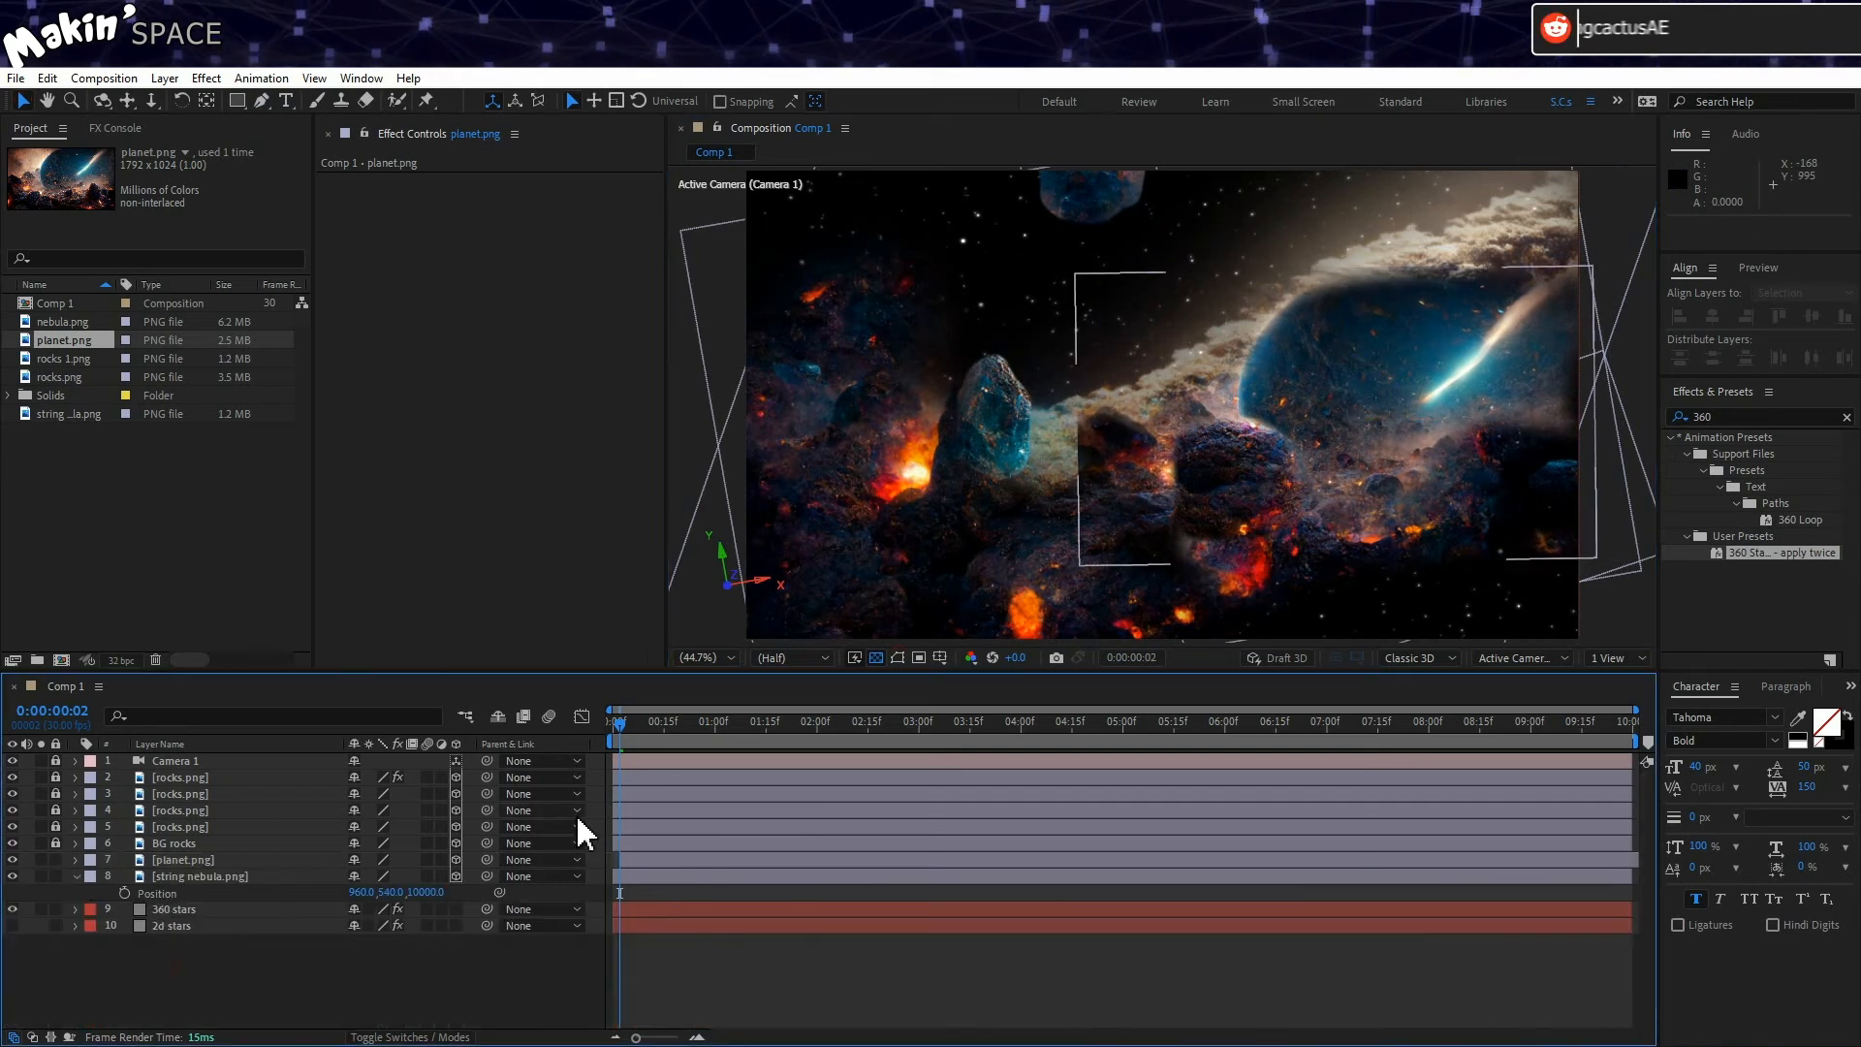
Step: Shift the planet.png layer to start at 0:00:00:00 and preview the animation from the beginning
left_click_drag(684, 859, 677, 859)
left_click_drag(628, 725, 547, 716)
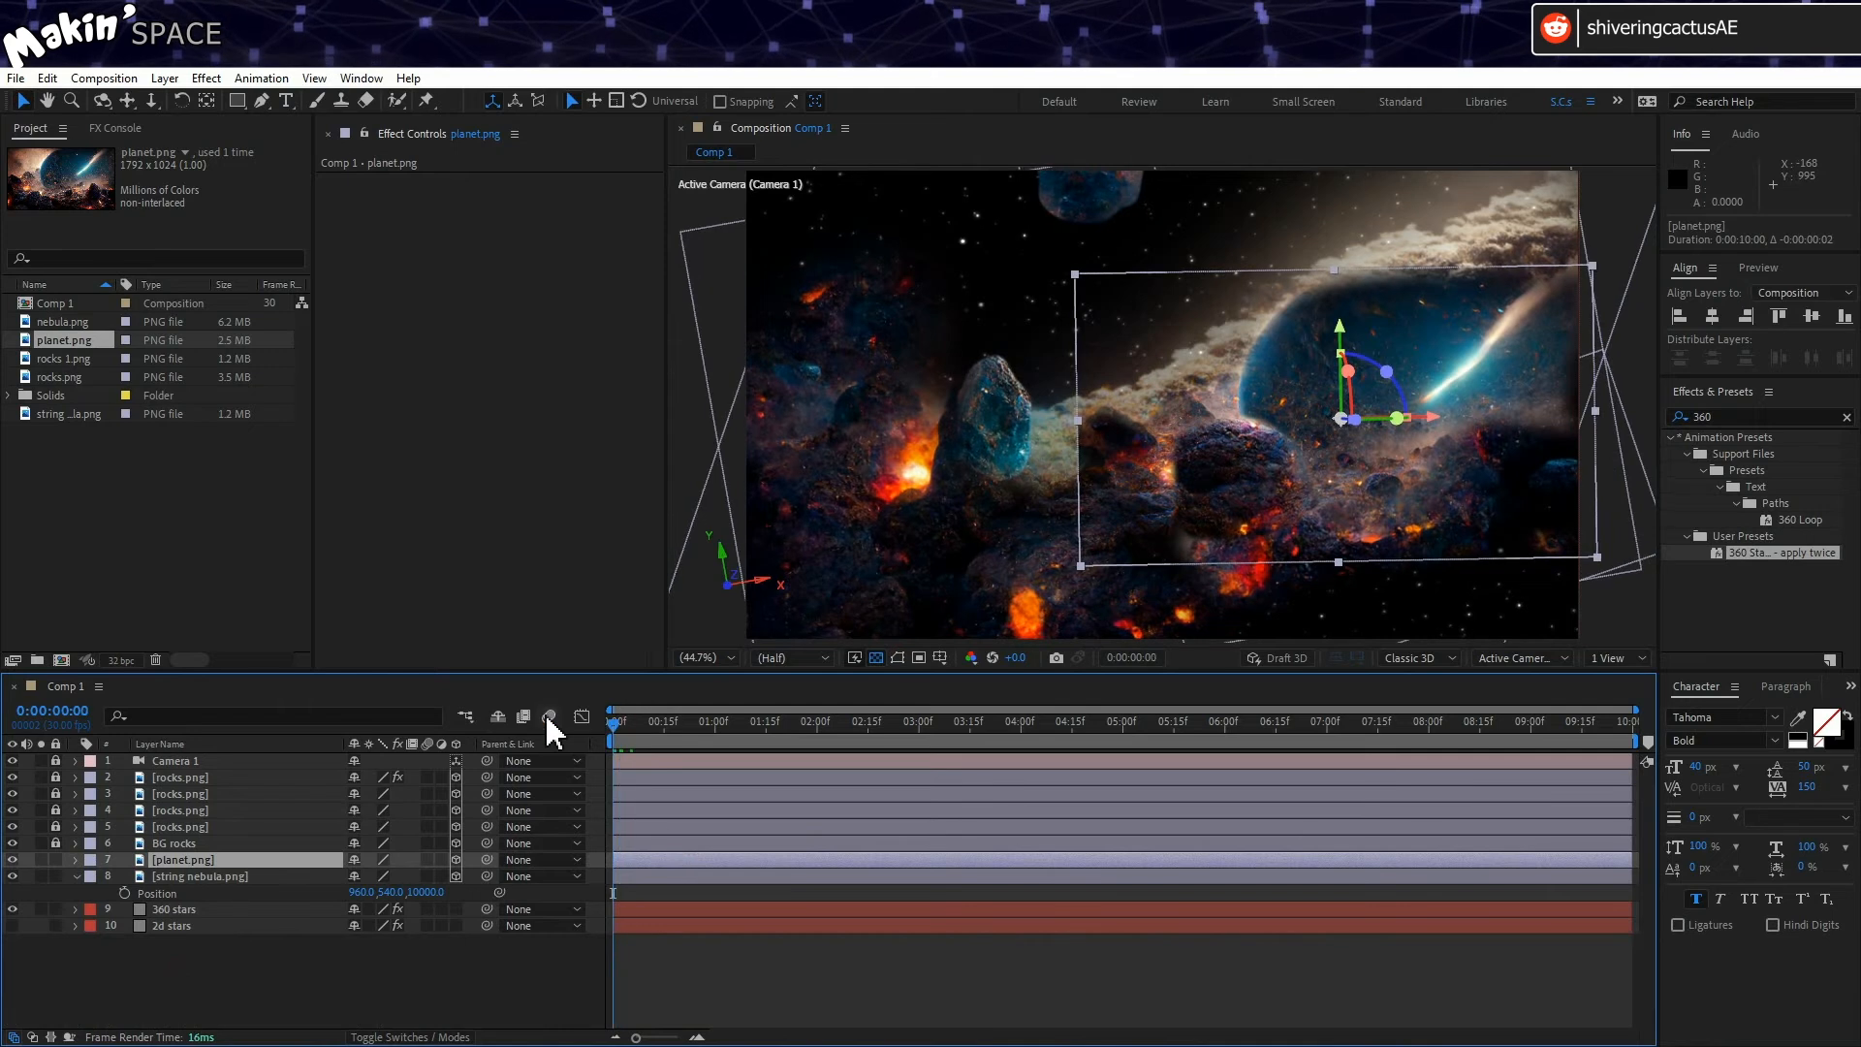
key("space")
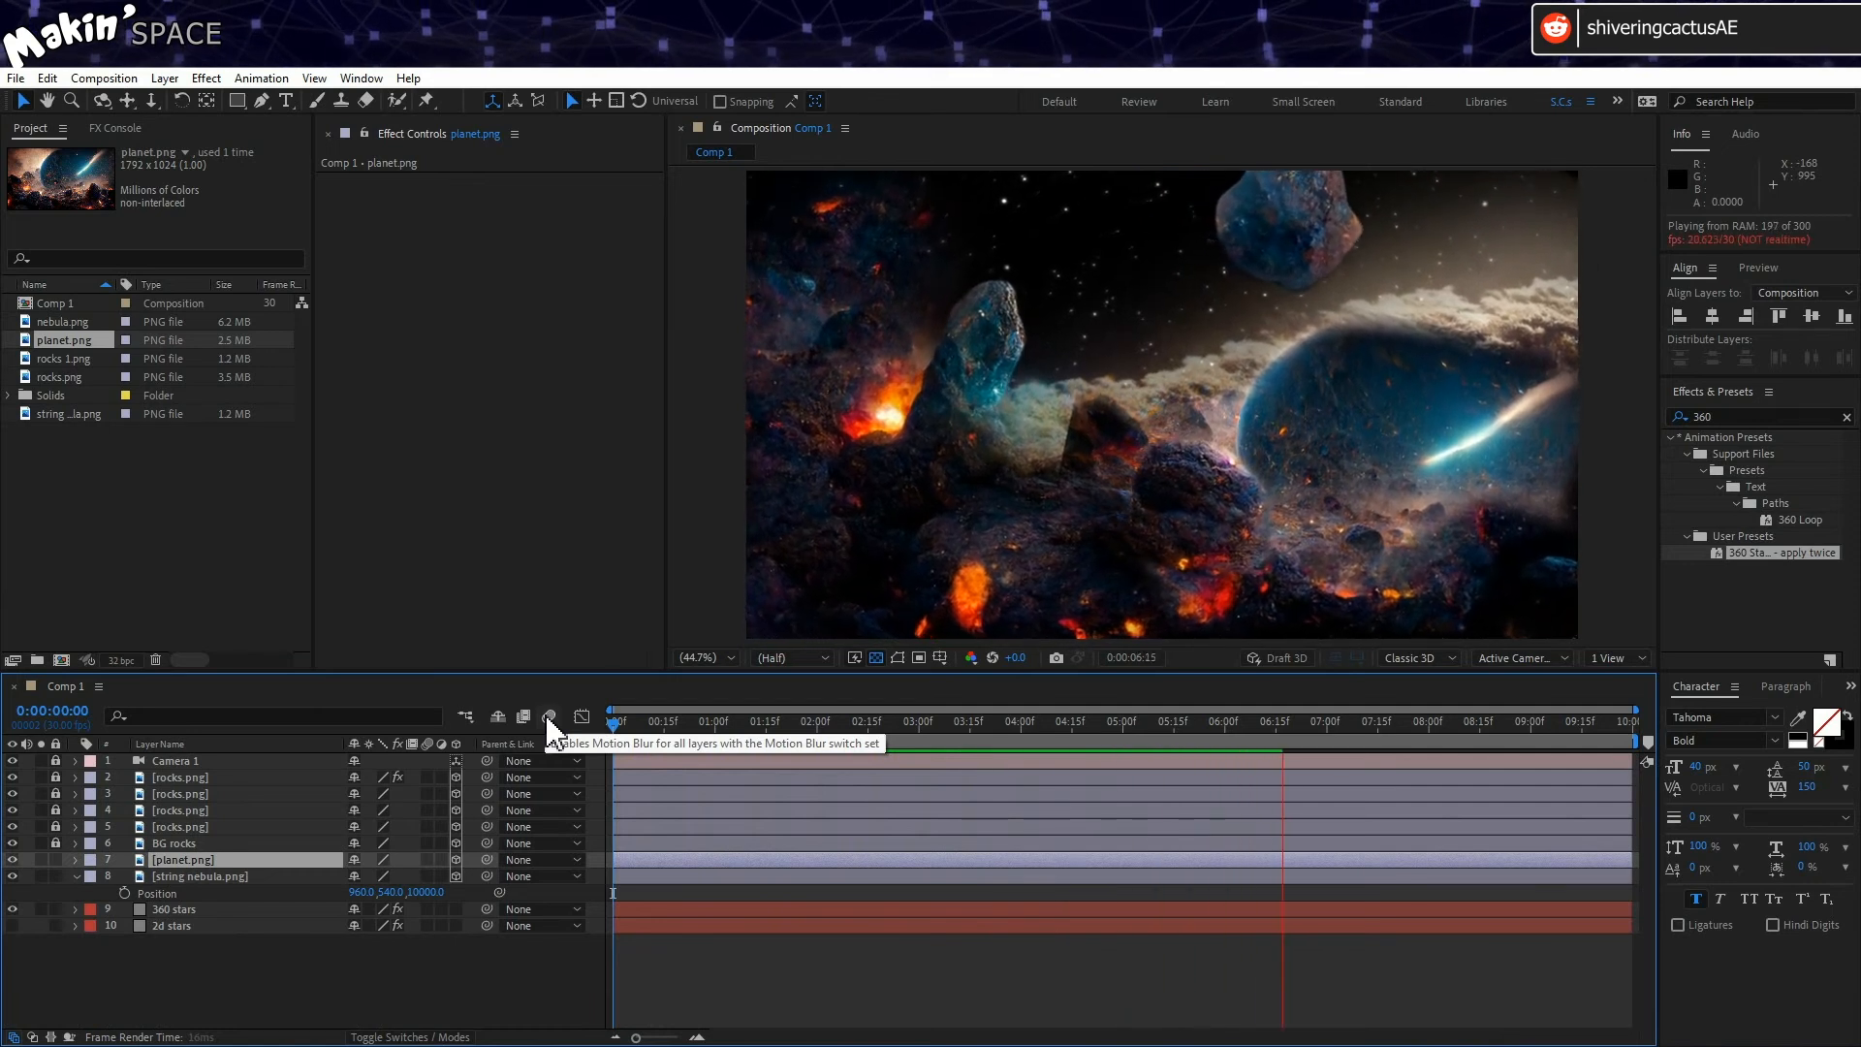
Step: Enable motion blur for the composition and all rocks, planet and nebula layers, and go to 0:00:00:15
left_click(548, 719)
left_click_drag(428, 776, 431, 886)
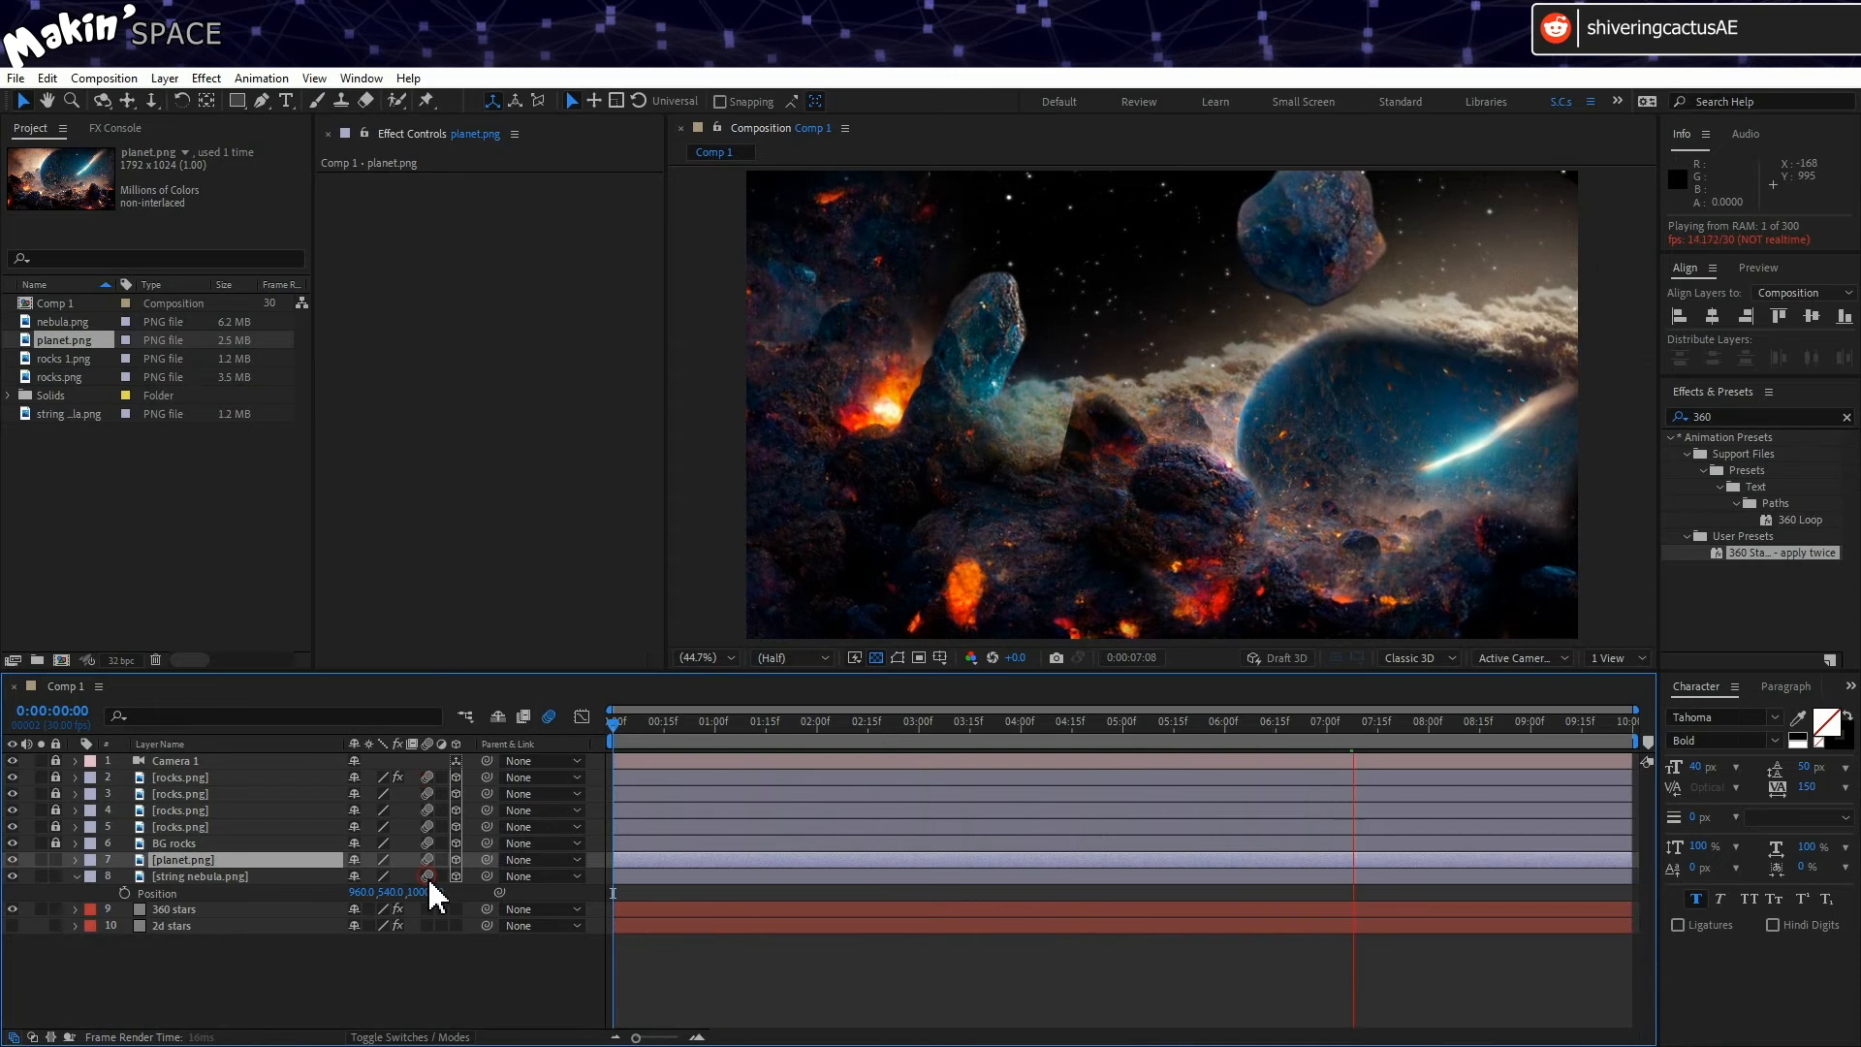
left_click(665, 745)
Step: Scale up the planet.png layer so the planet fills more of the camera view
left_click(258, 876)
left_click(252, 858)
key("s")
left_click_drag(427, 878, 456, 872)
Step: Show Mask 1's outline along the planet's upper edge and set its feather to 20 pixels
key("m")
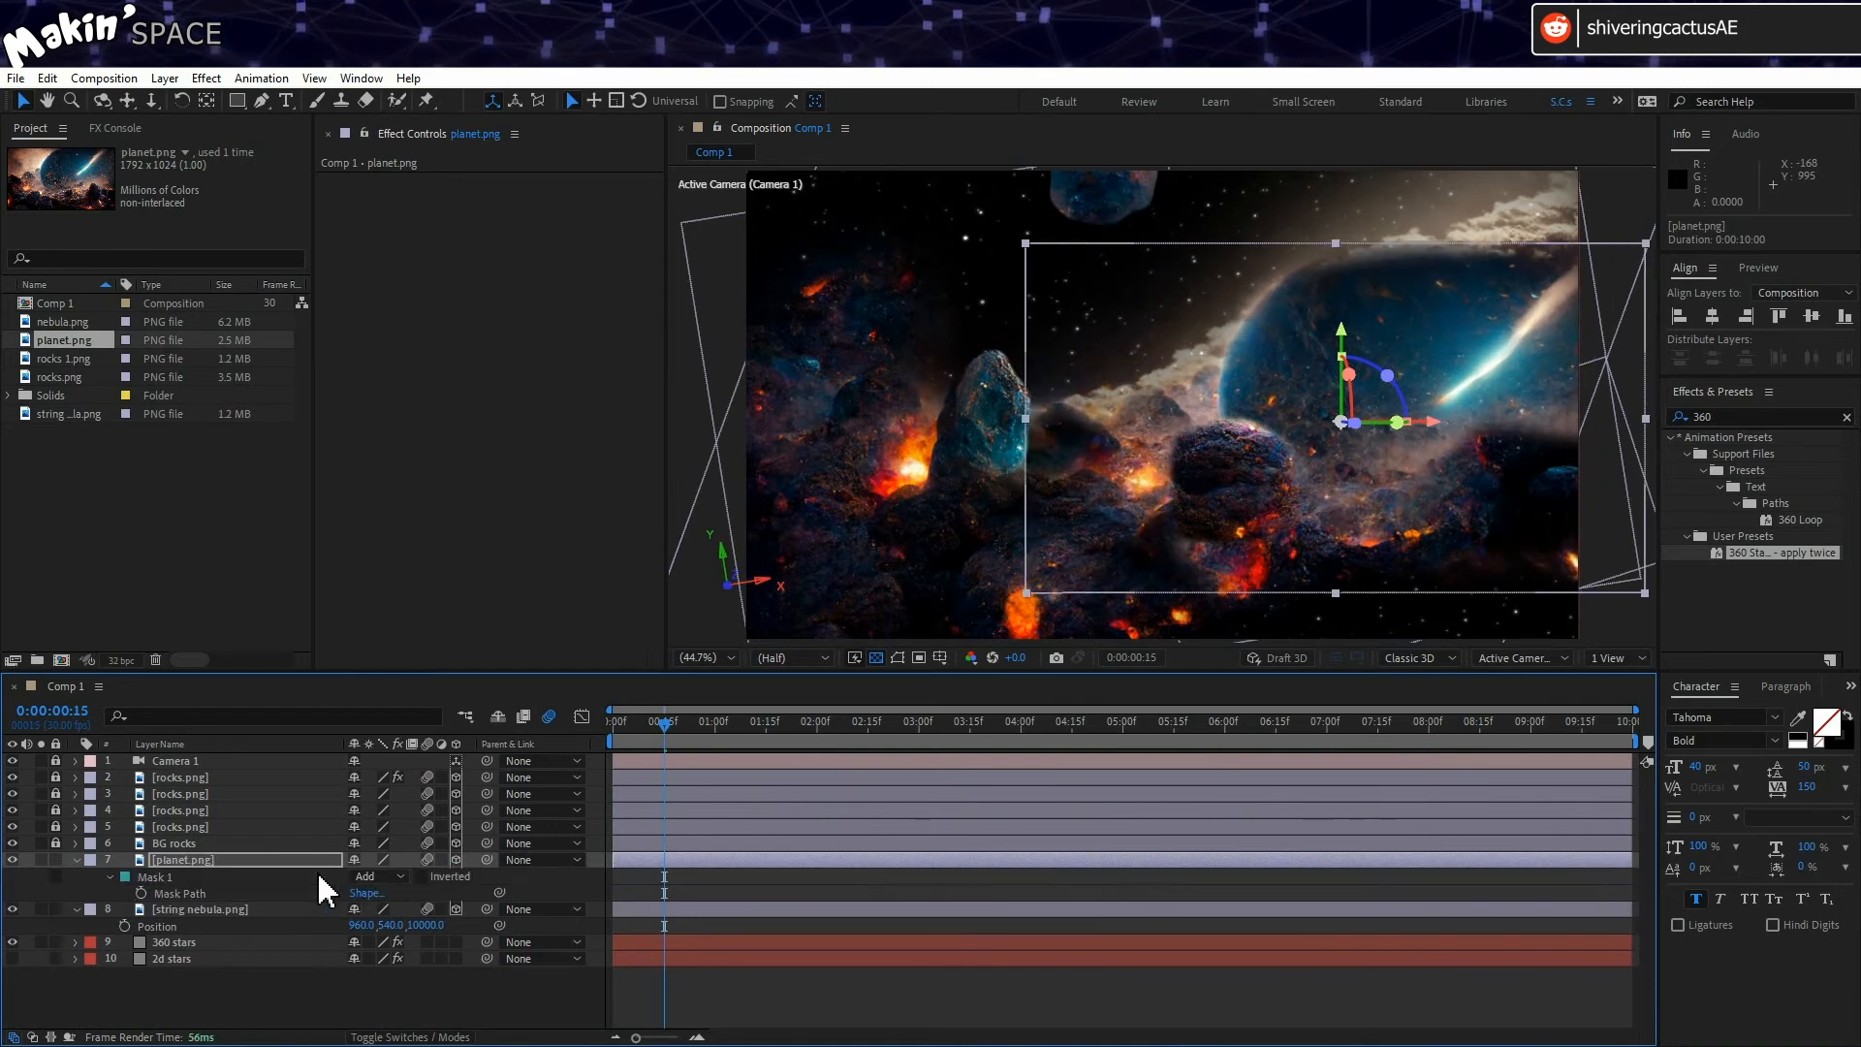
left_click(224, 878)
scroll(1476, 296, "up", 1)
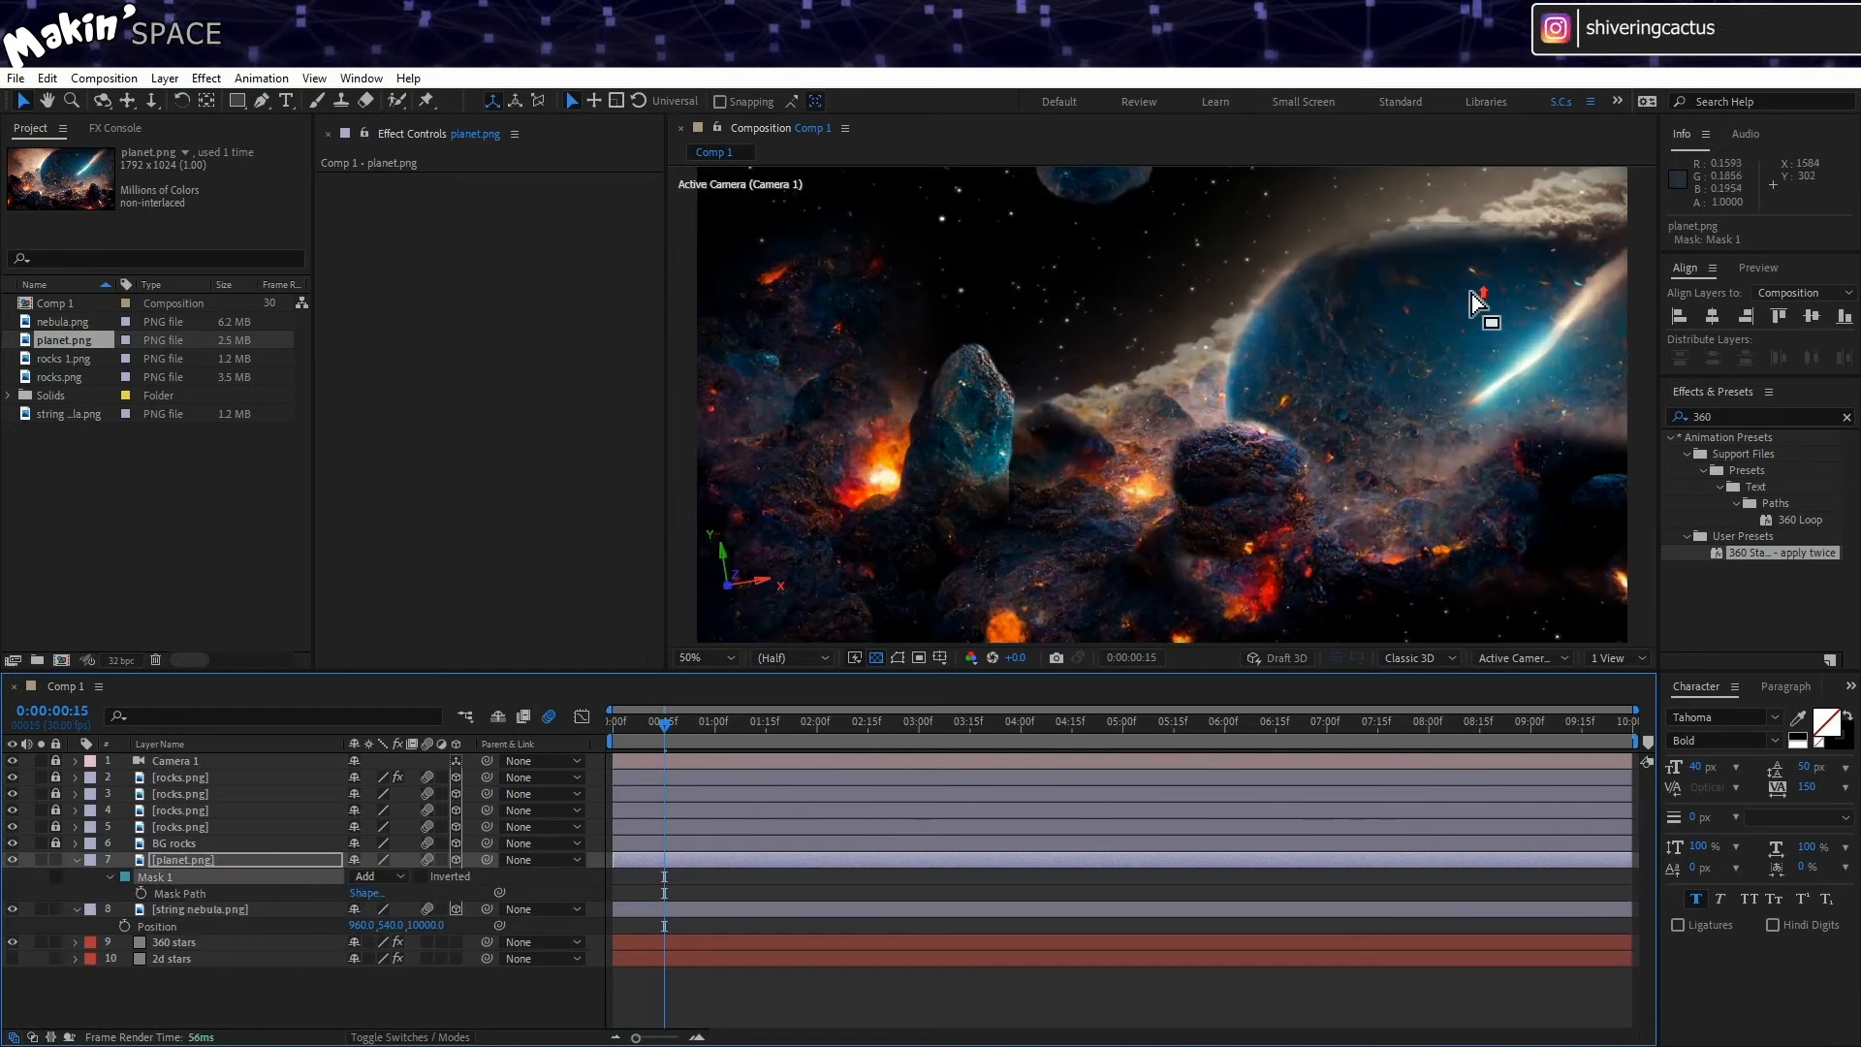
left_click(898, 658)
left_click_drag(1399, 303, 1113, 462)
scroll(1149, 456, "up", 1)
left_click(1106, 459)
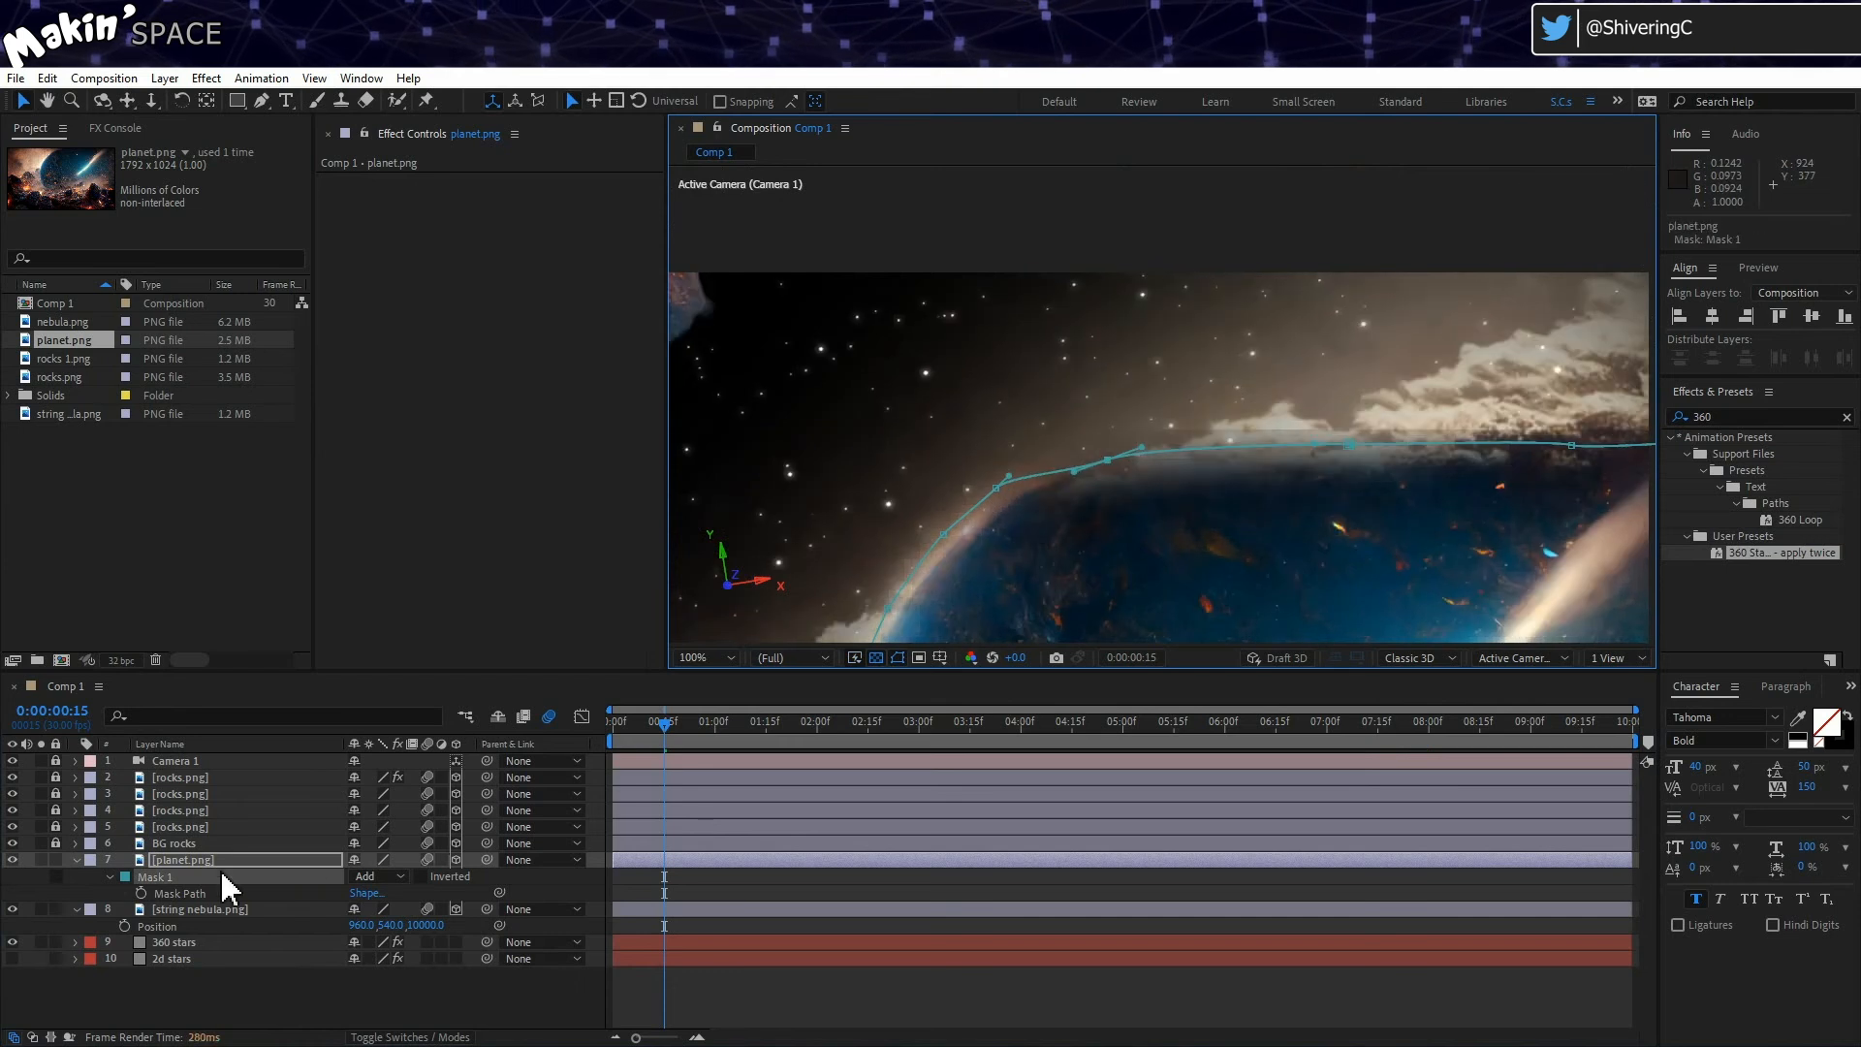
key("m")
key("m")
left_click(374, 911)
key("Return")
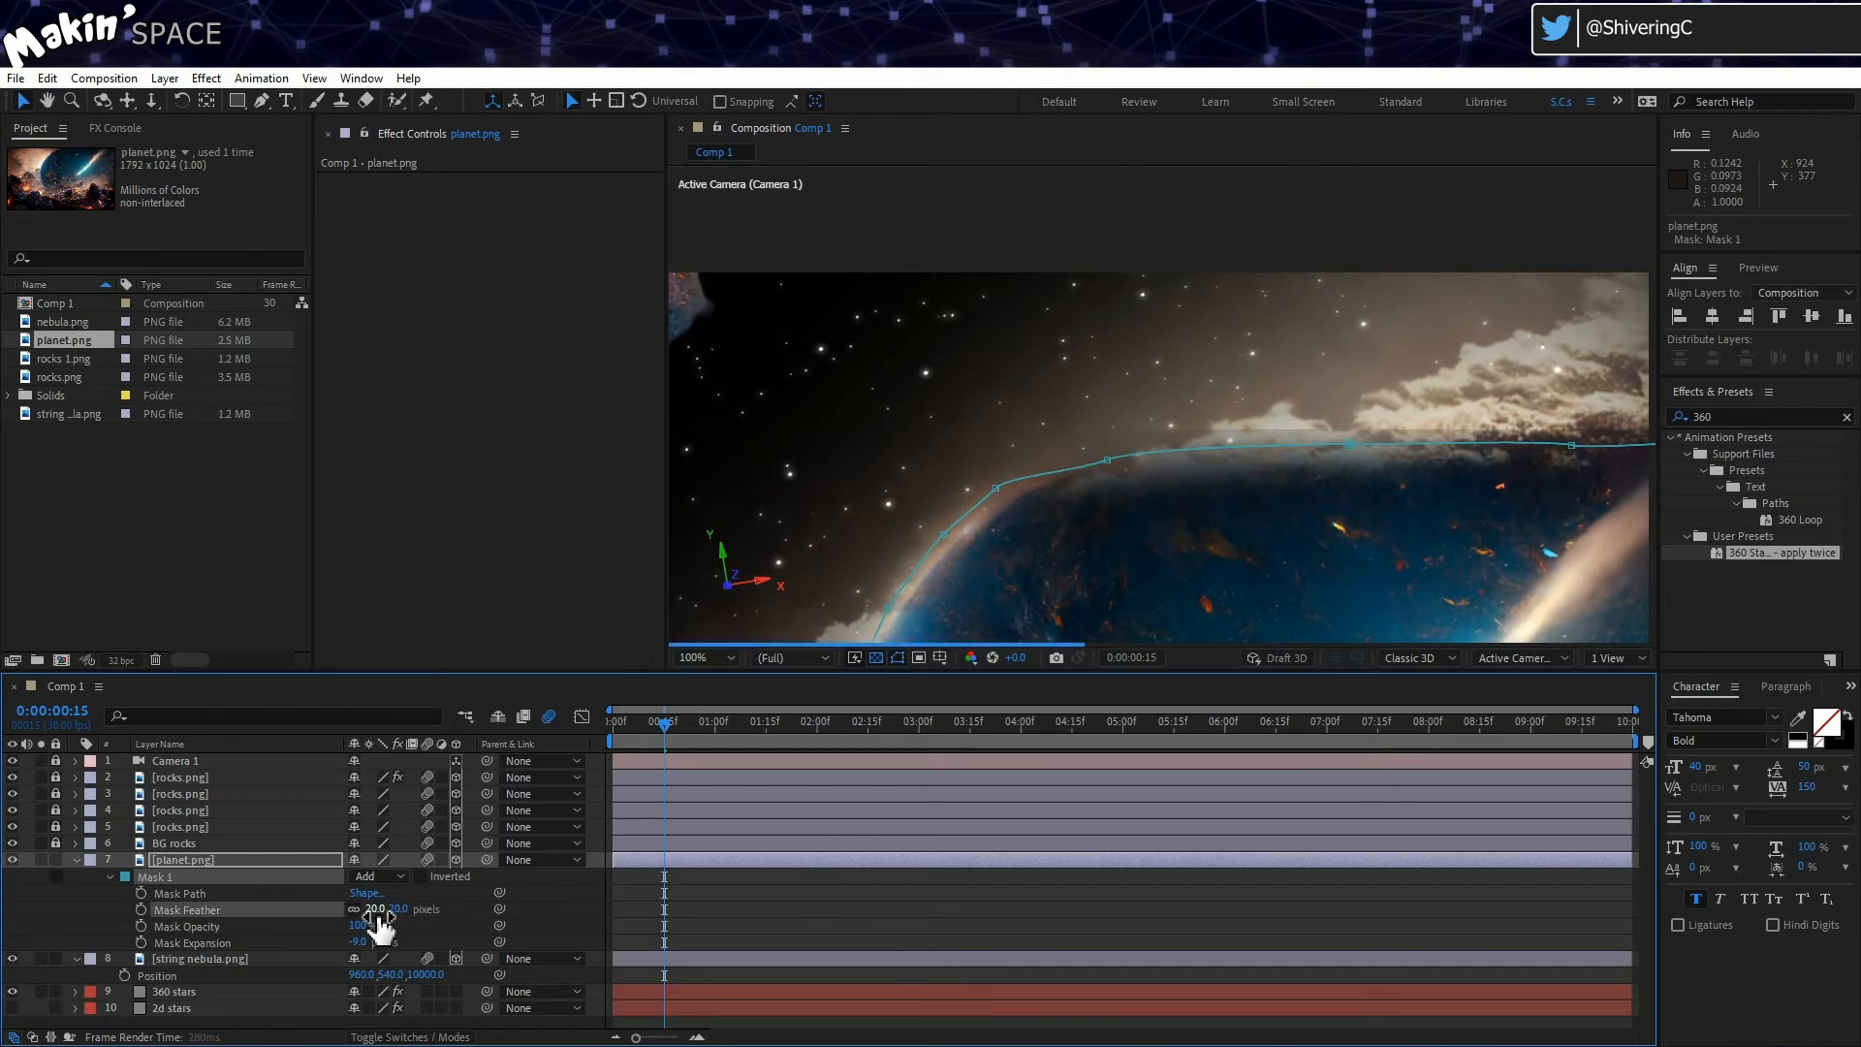
Step: Reposition Mask 1's points so the path follows the planet's top and curved side more closely
left_click(1109, 459)
left_click_drag(1108, 457, 1109, 449)
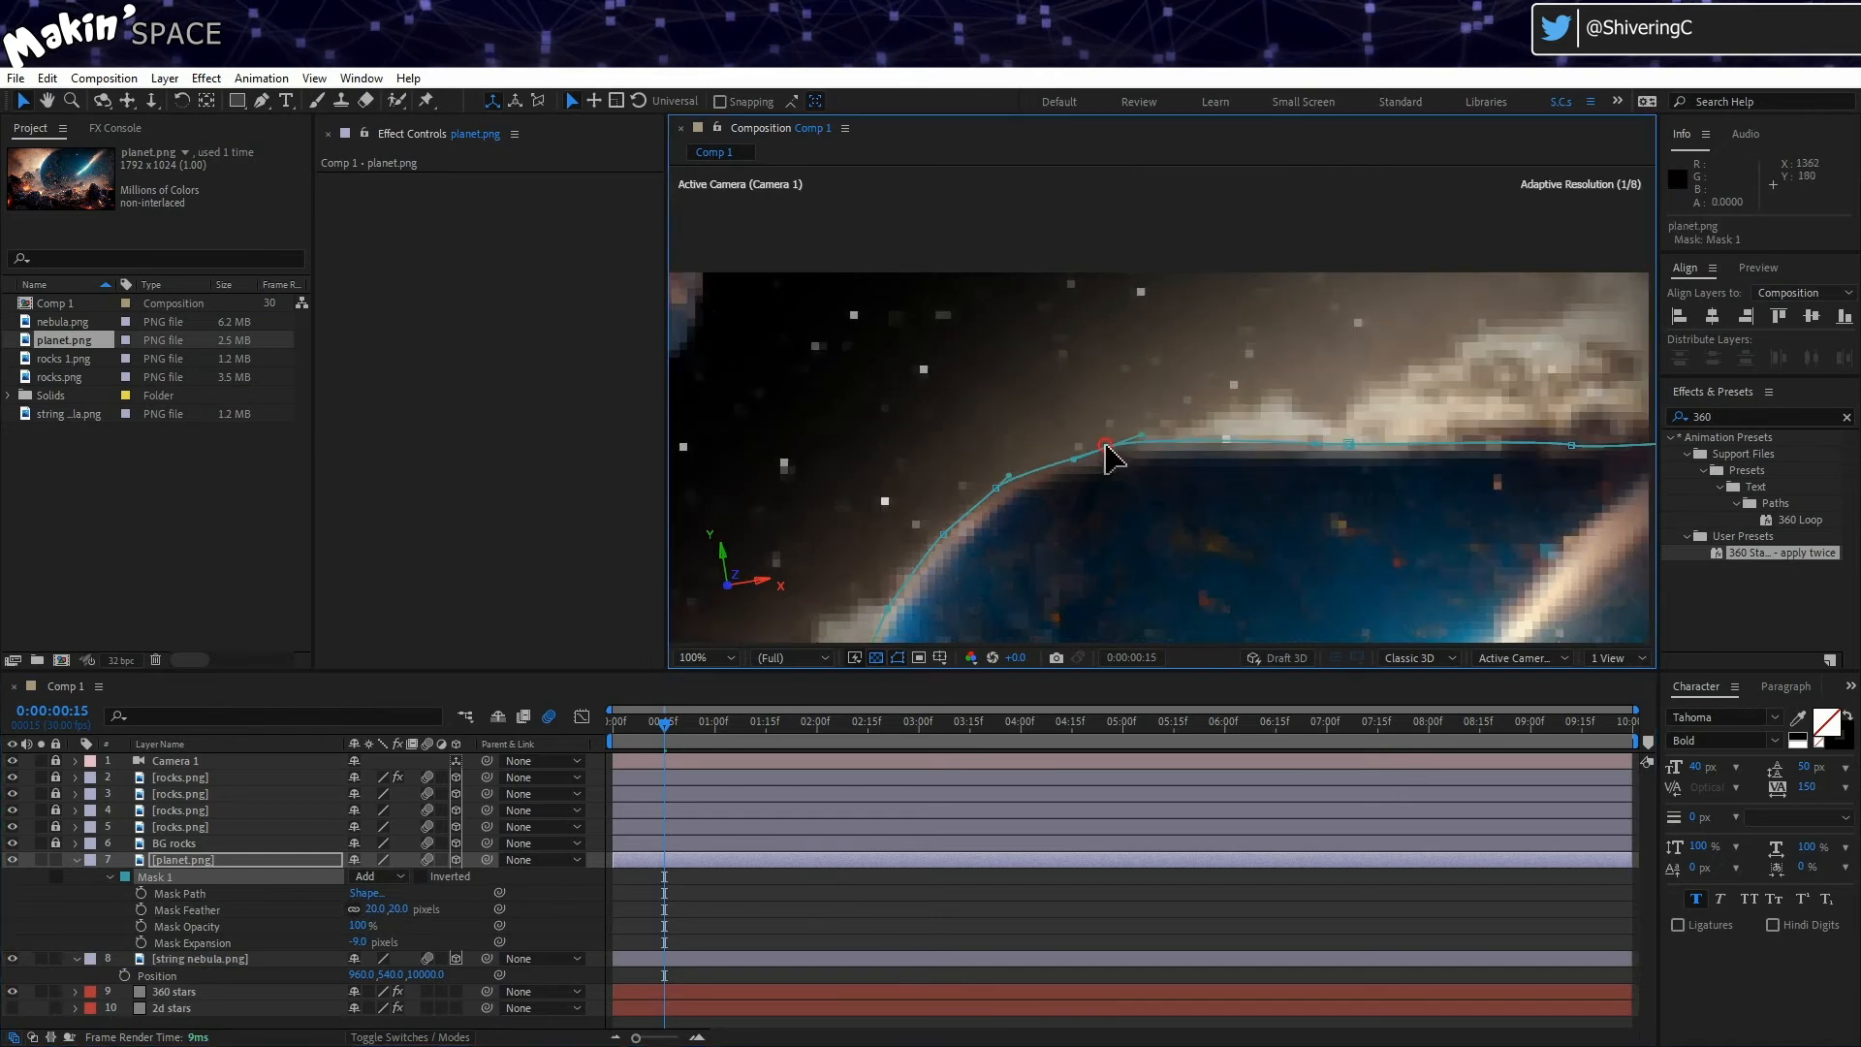
left_click_drag(1348, 445, 1337, 430)
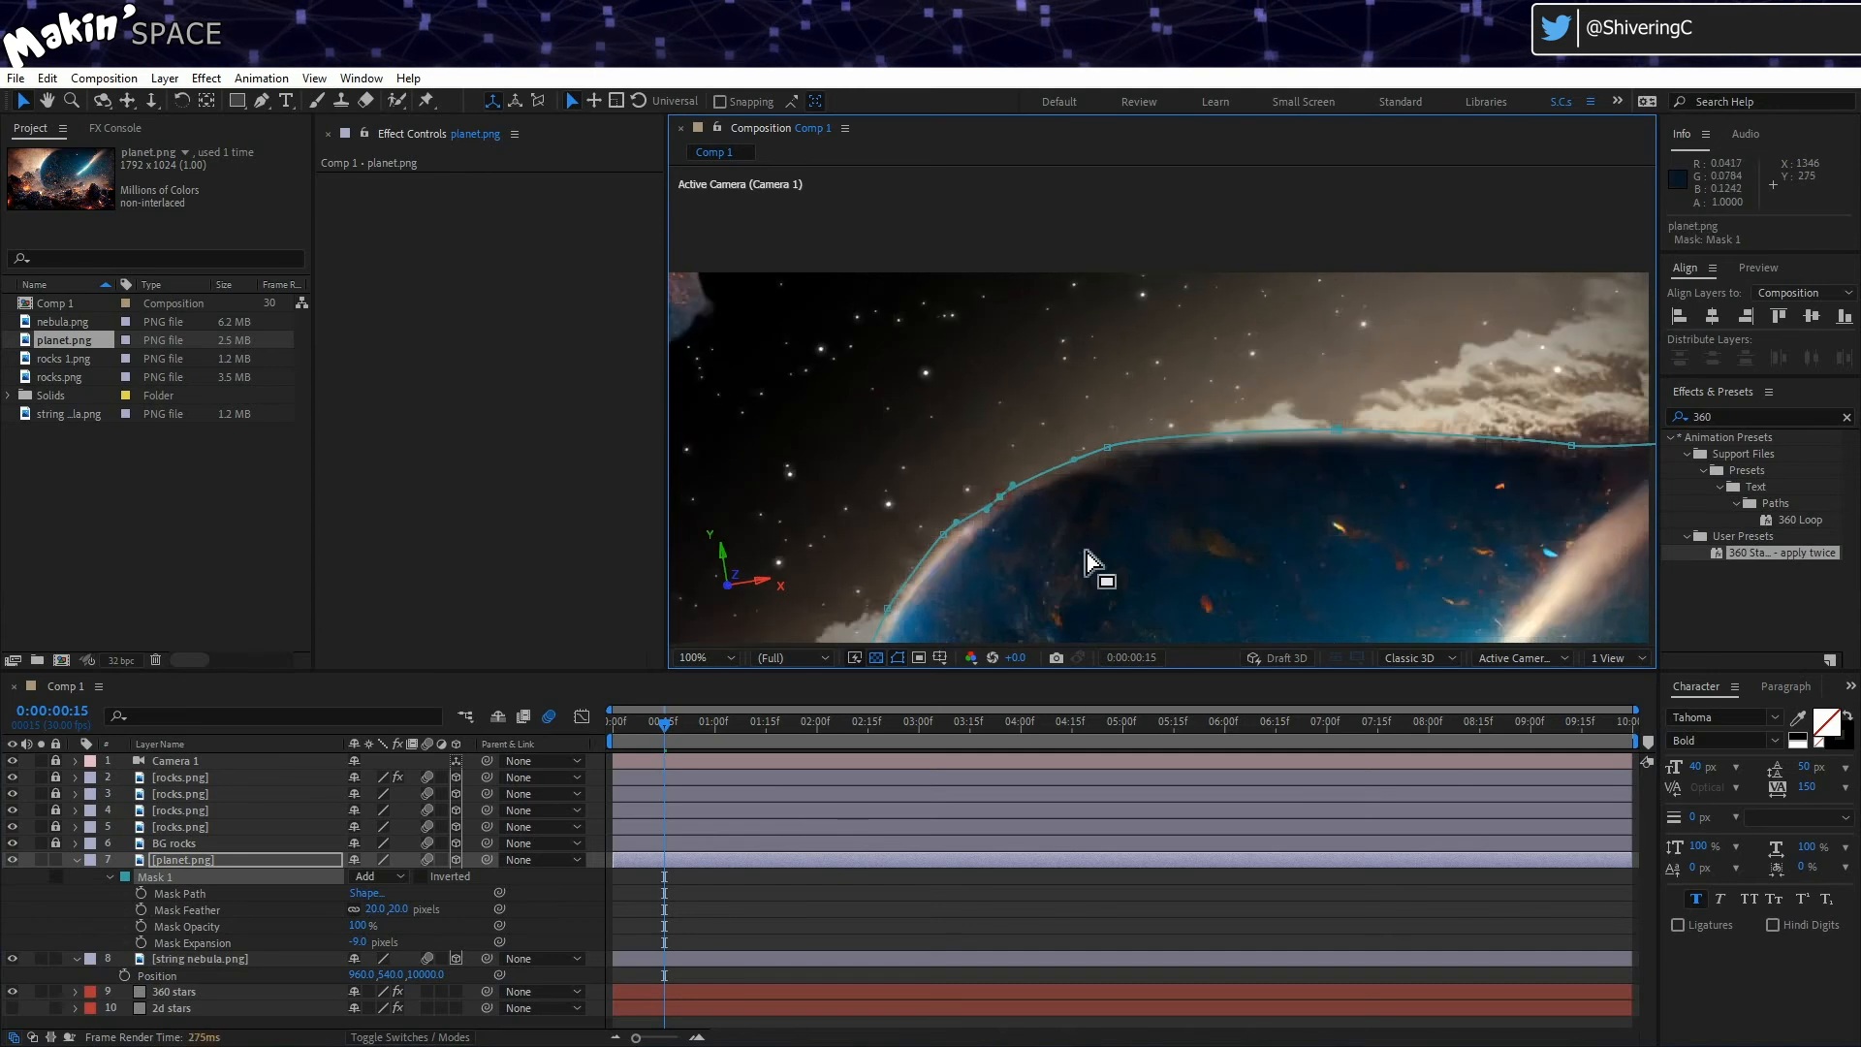
scroll(1093, 565, "down", 2)
left_click_drag(1112, 554, 1126, 470)
left_click_drag(1039, 417, 1022, 475)
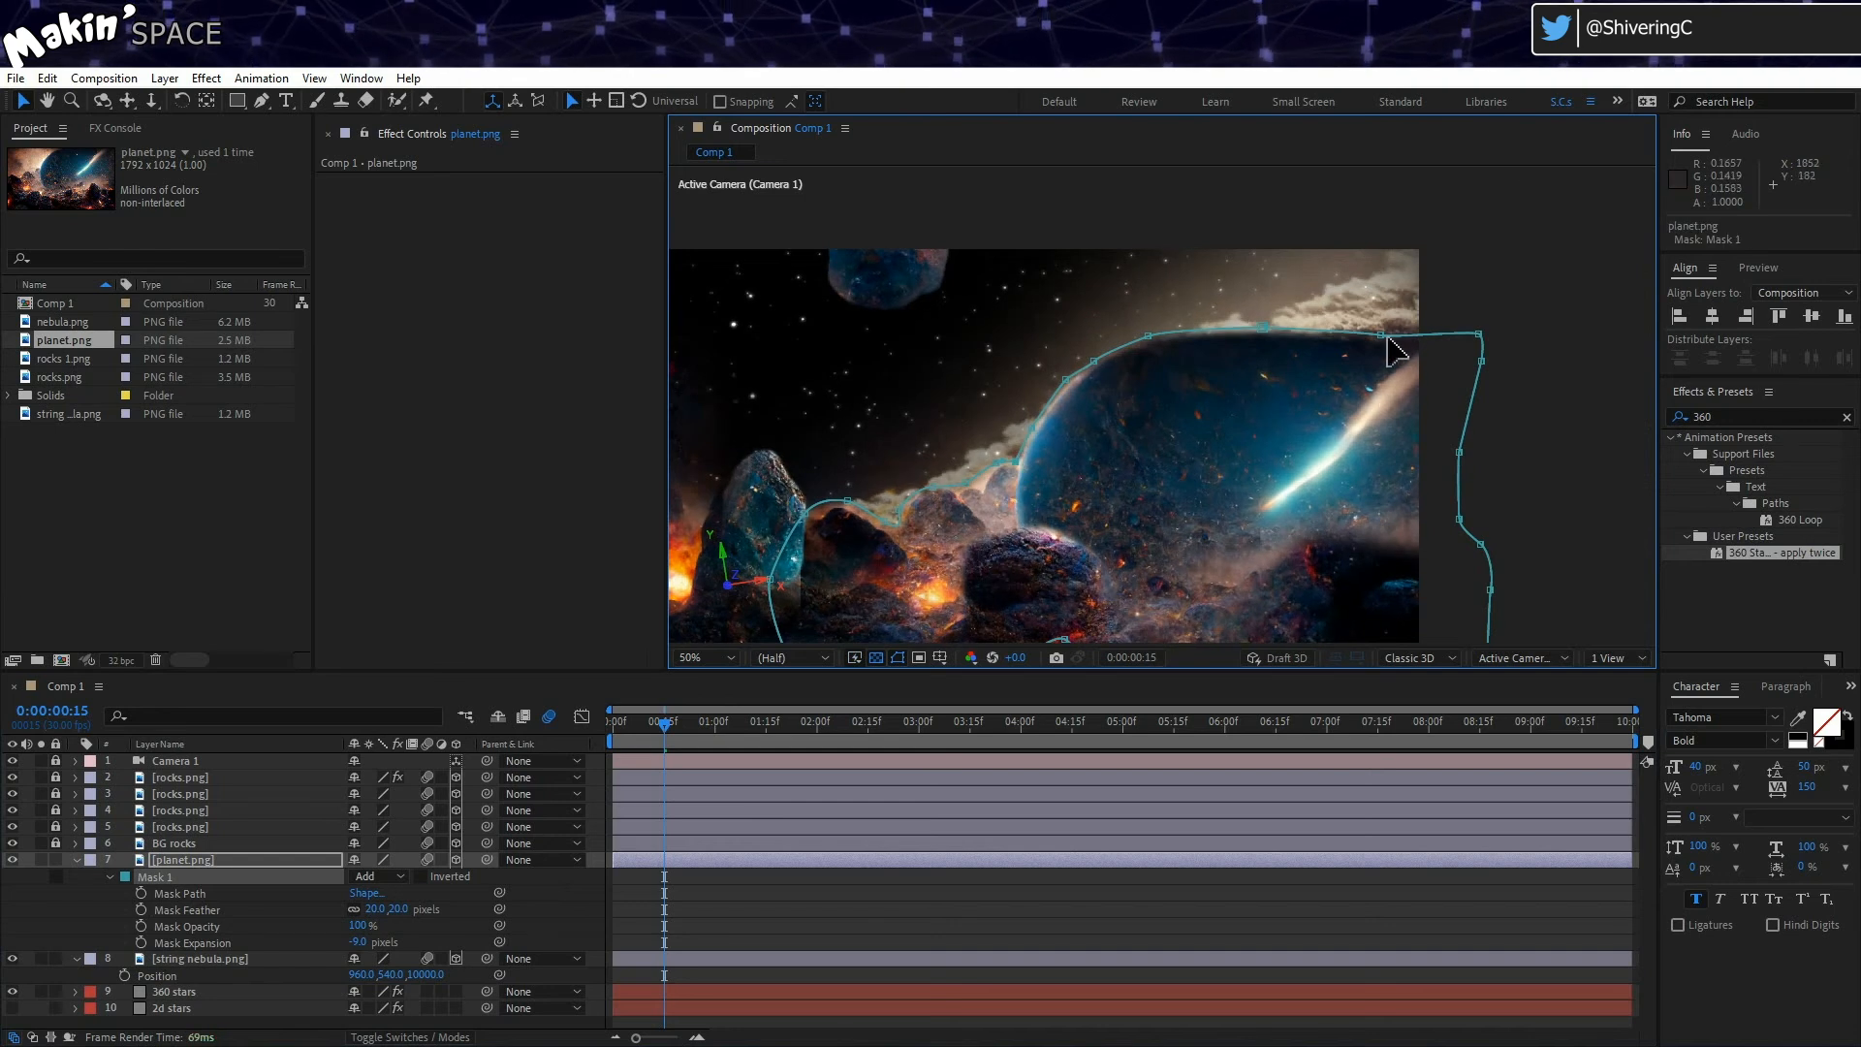
left_click_drag(1065, 379, 1068, 383)
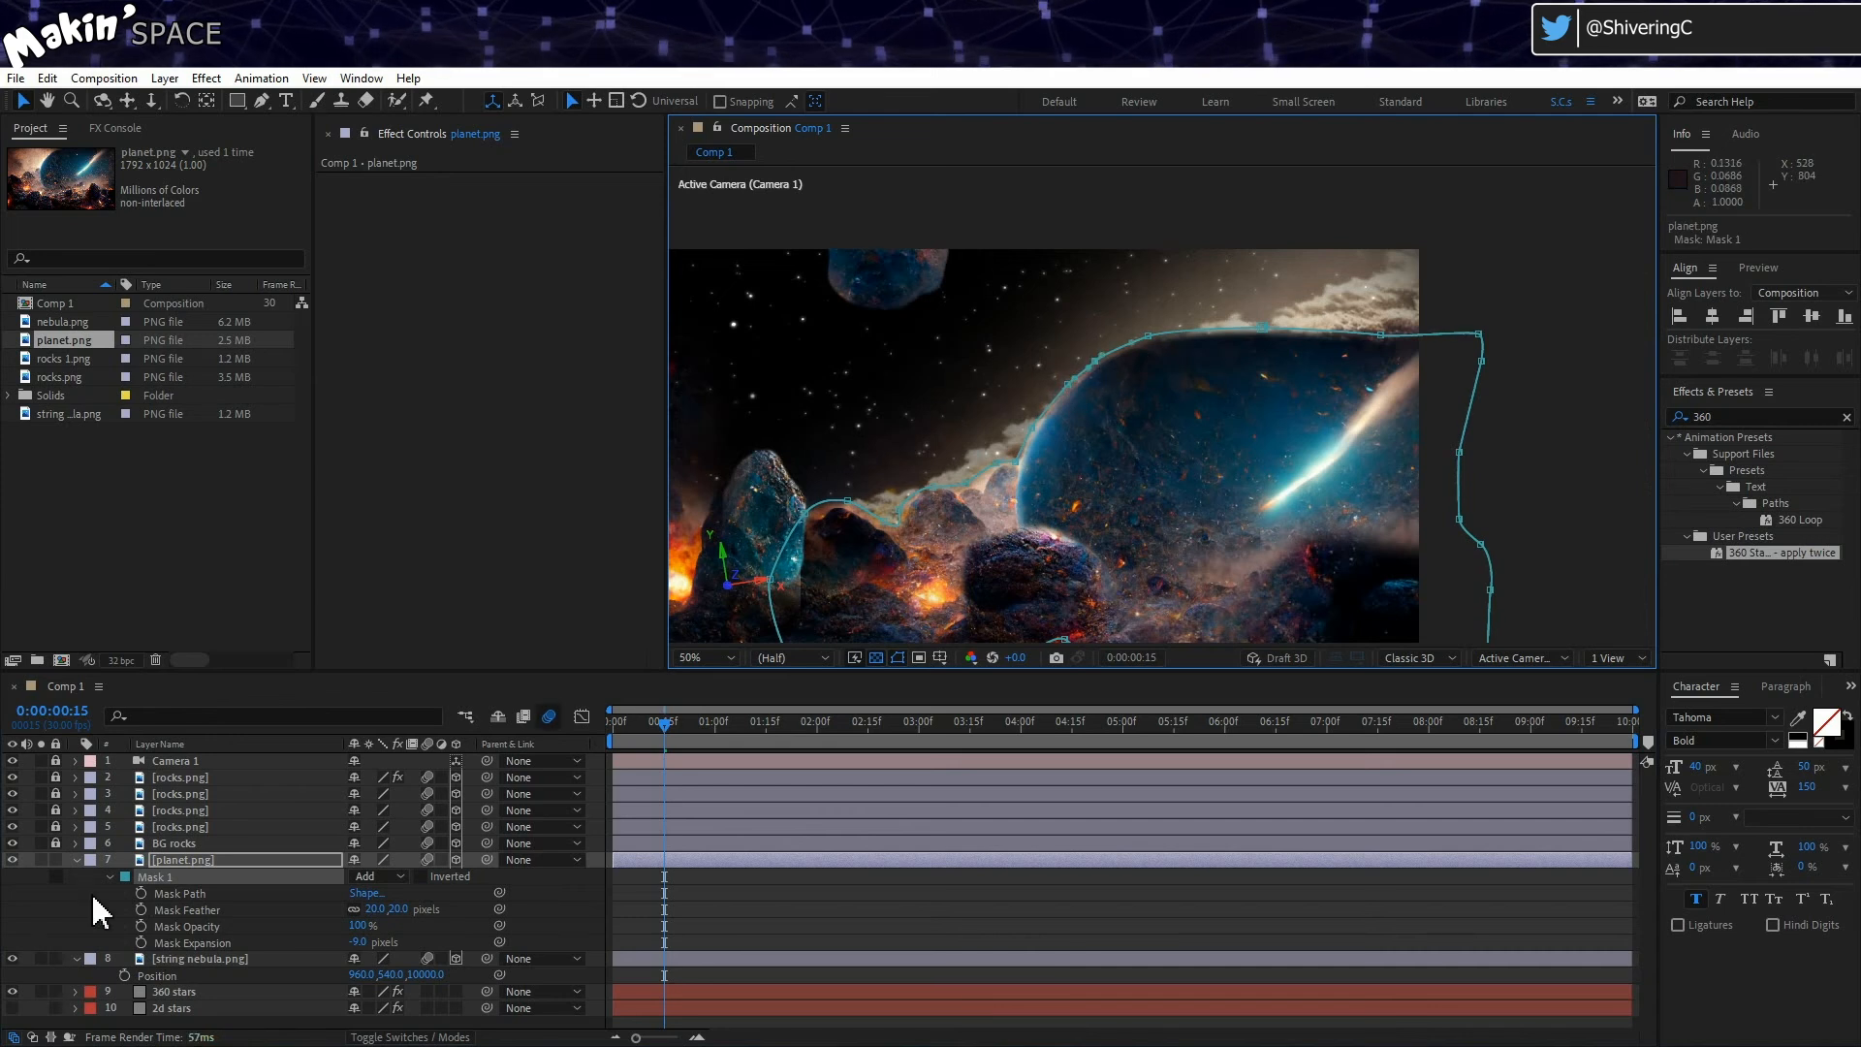
Step: Collapse and deselect planet.png, then preview the animation with the whole composition fitted in the viewer
left_click(76, 859)
left_click(107, 964)
key("space")
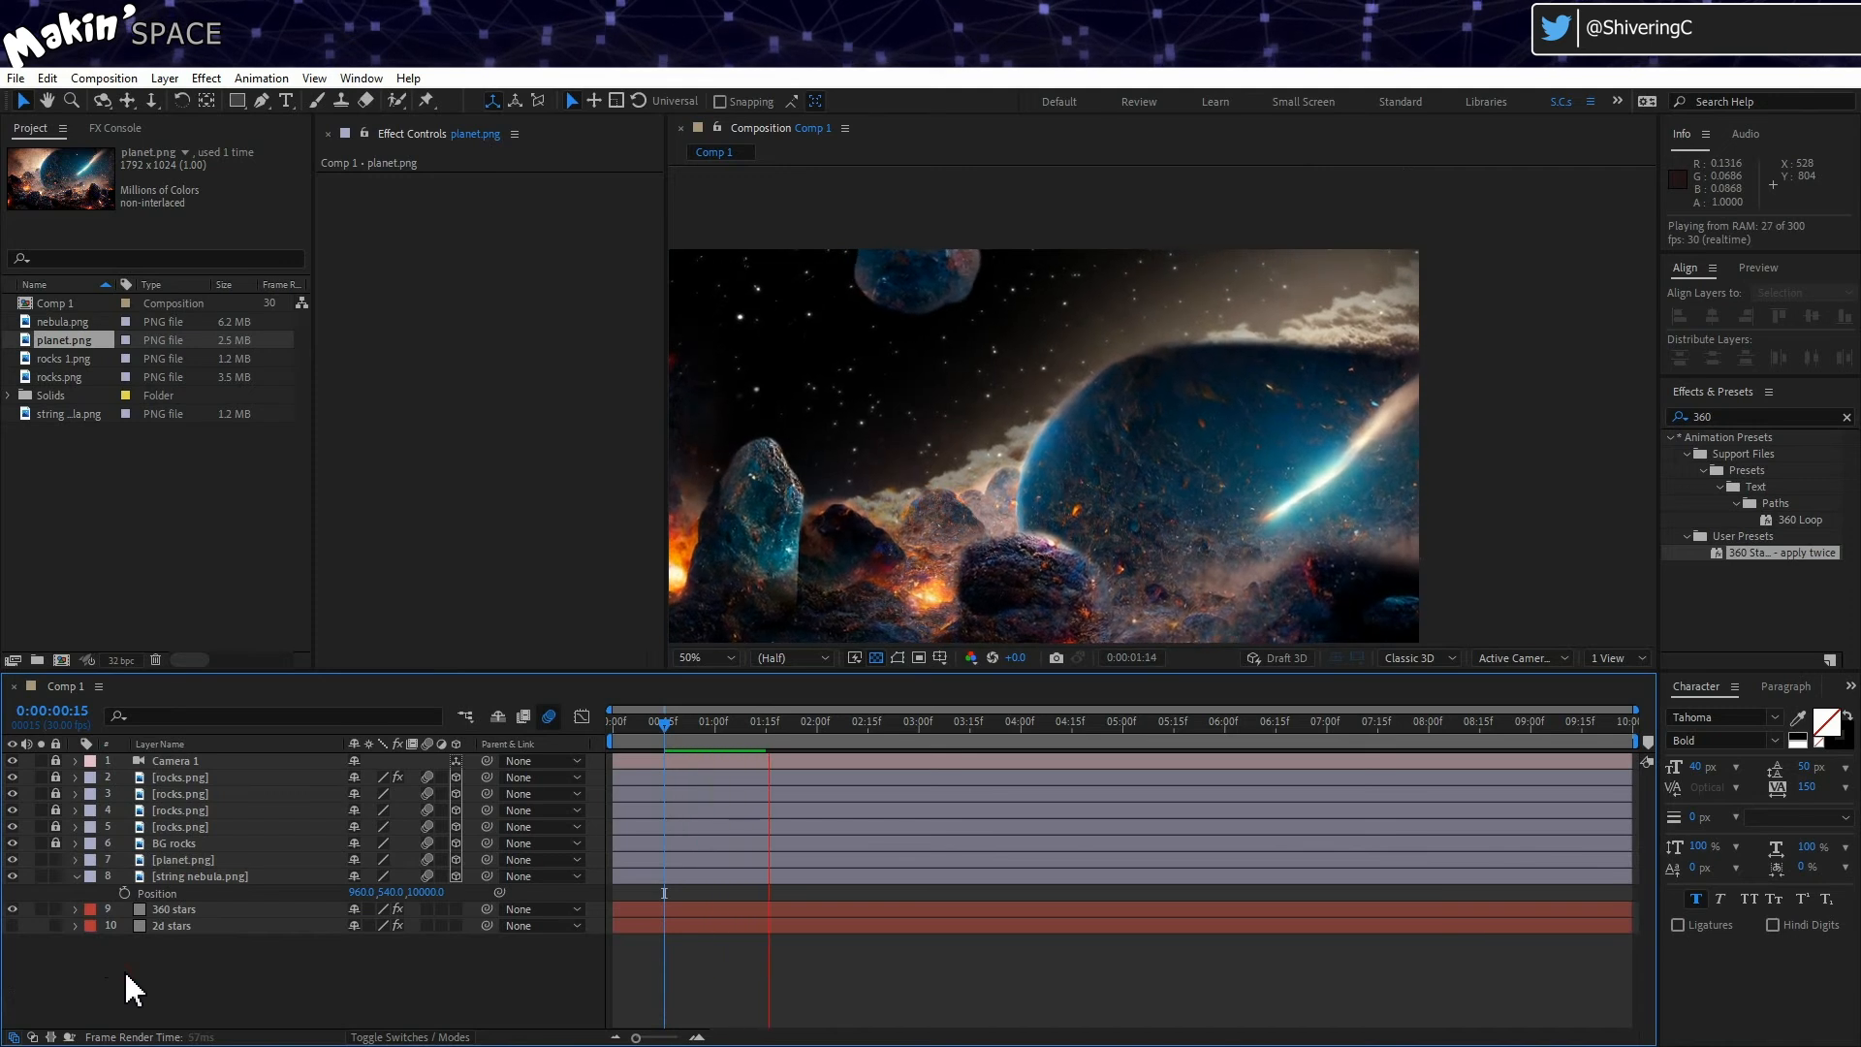
left_click(709, 657)
left_click(730, 694)
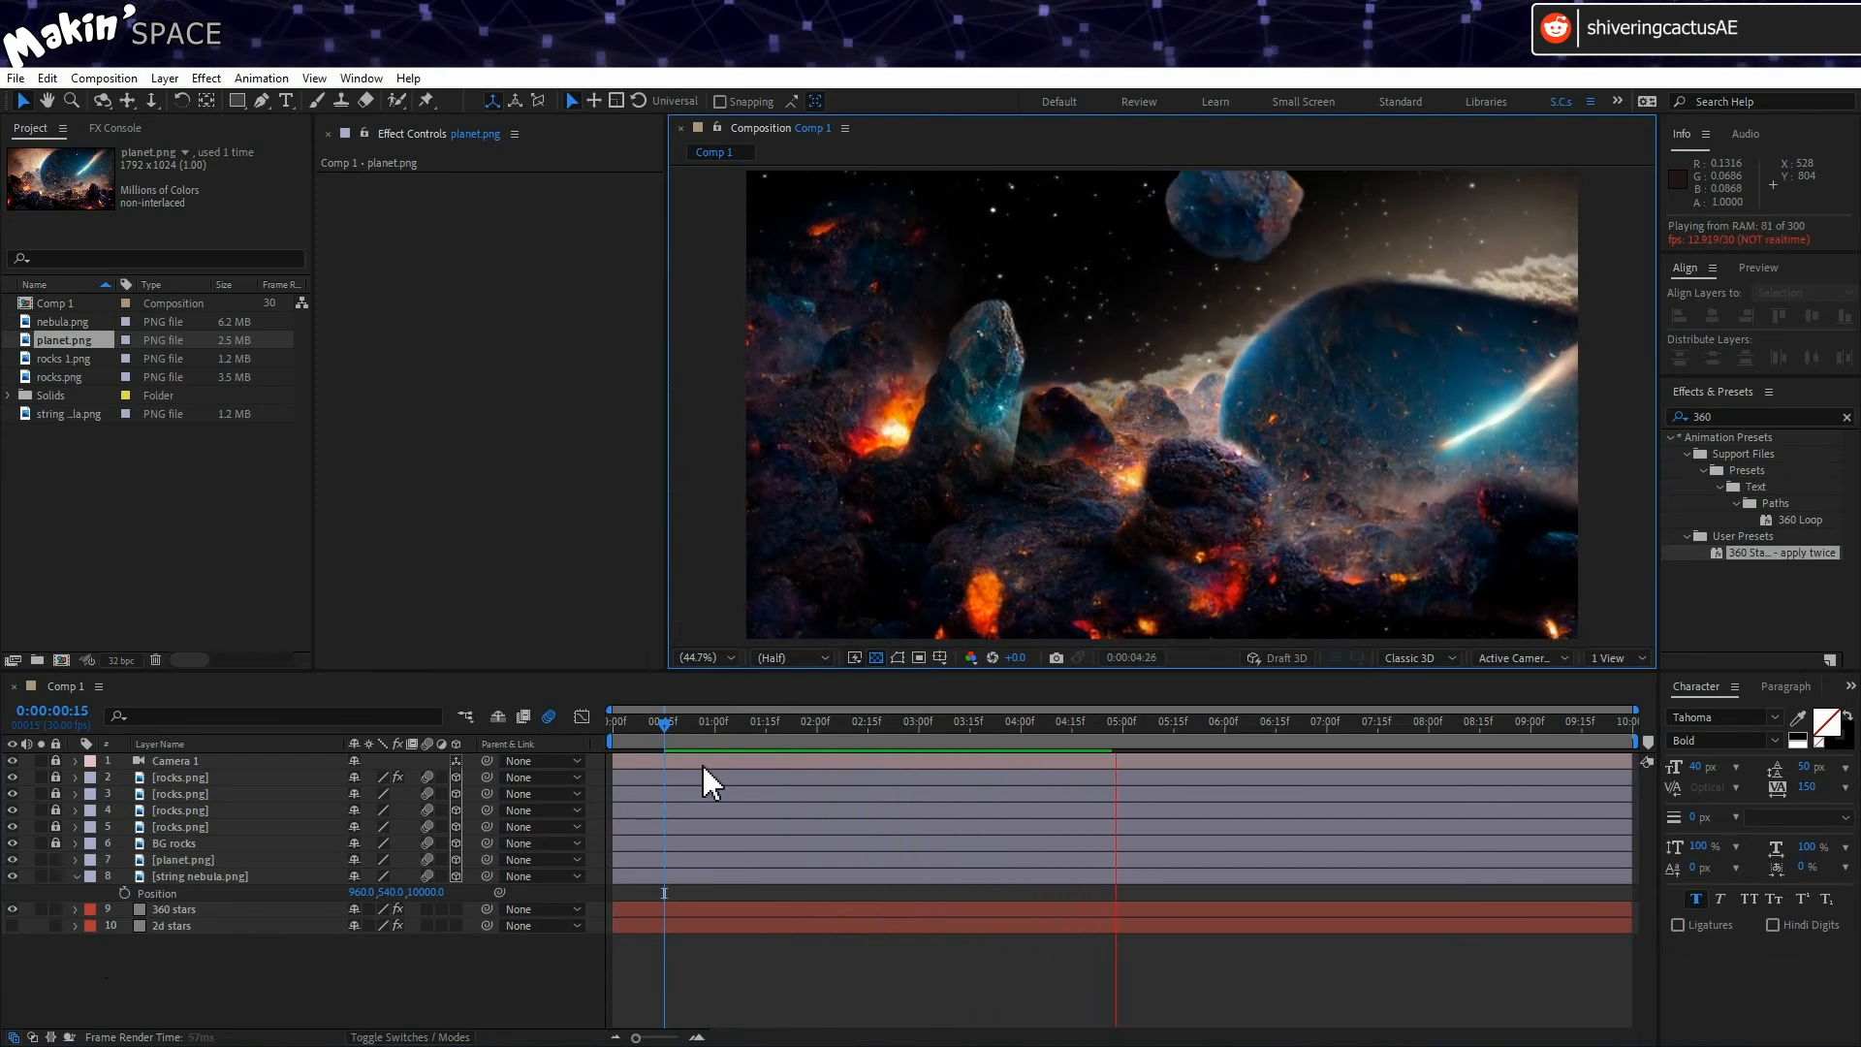
Step: Move the string nebula layer up to about 955.8, -734.2, 10004 and preview the animation
left_click(719, 723)
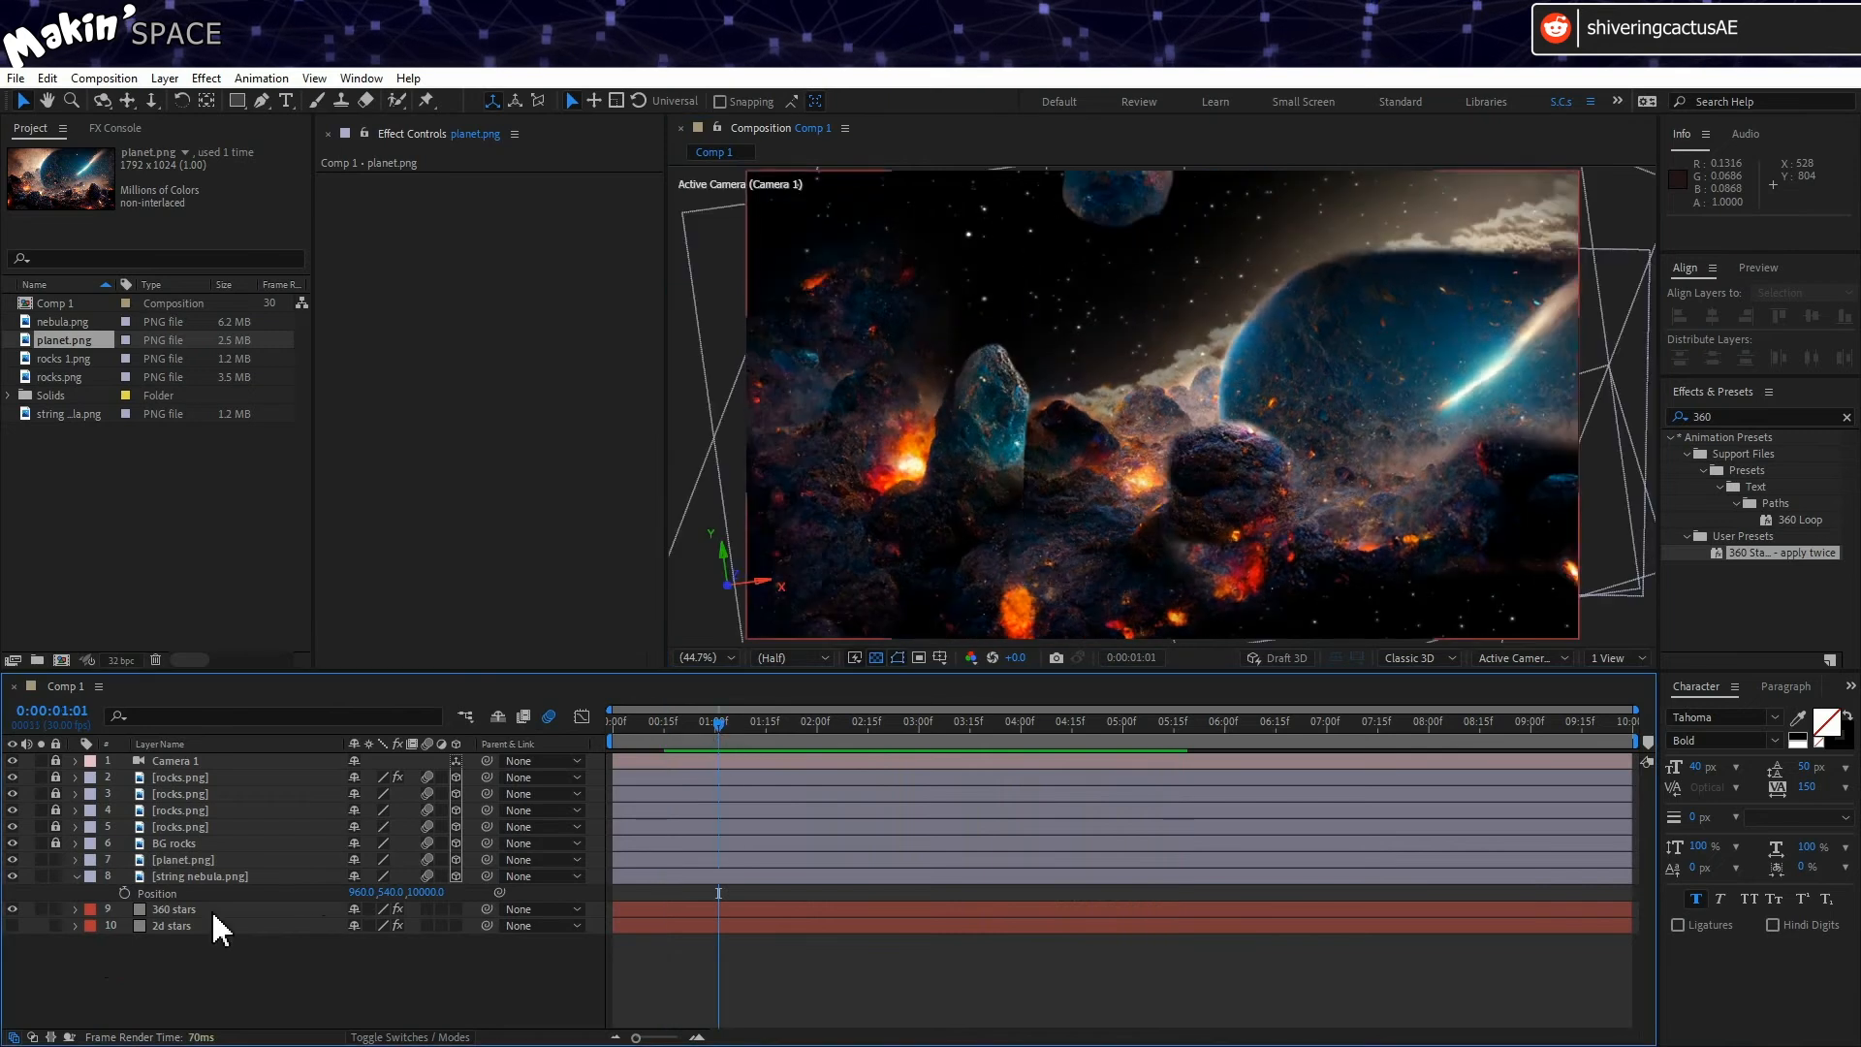
left_click(179, 876)
left_click_drag(1132, 473, 1108, 349)
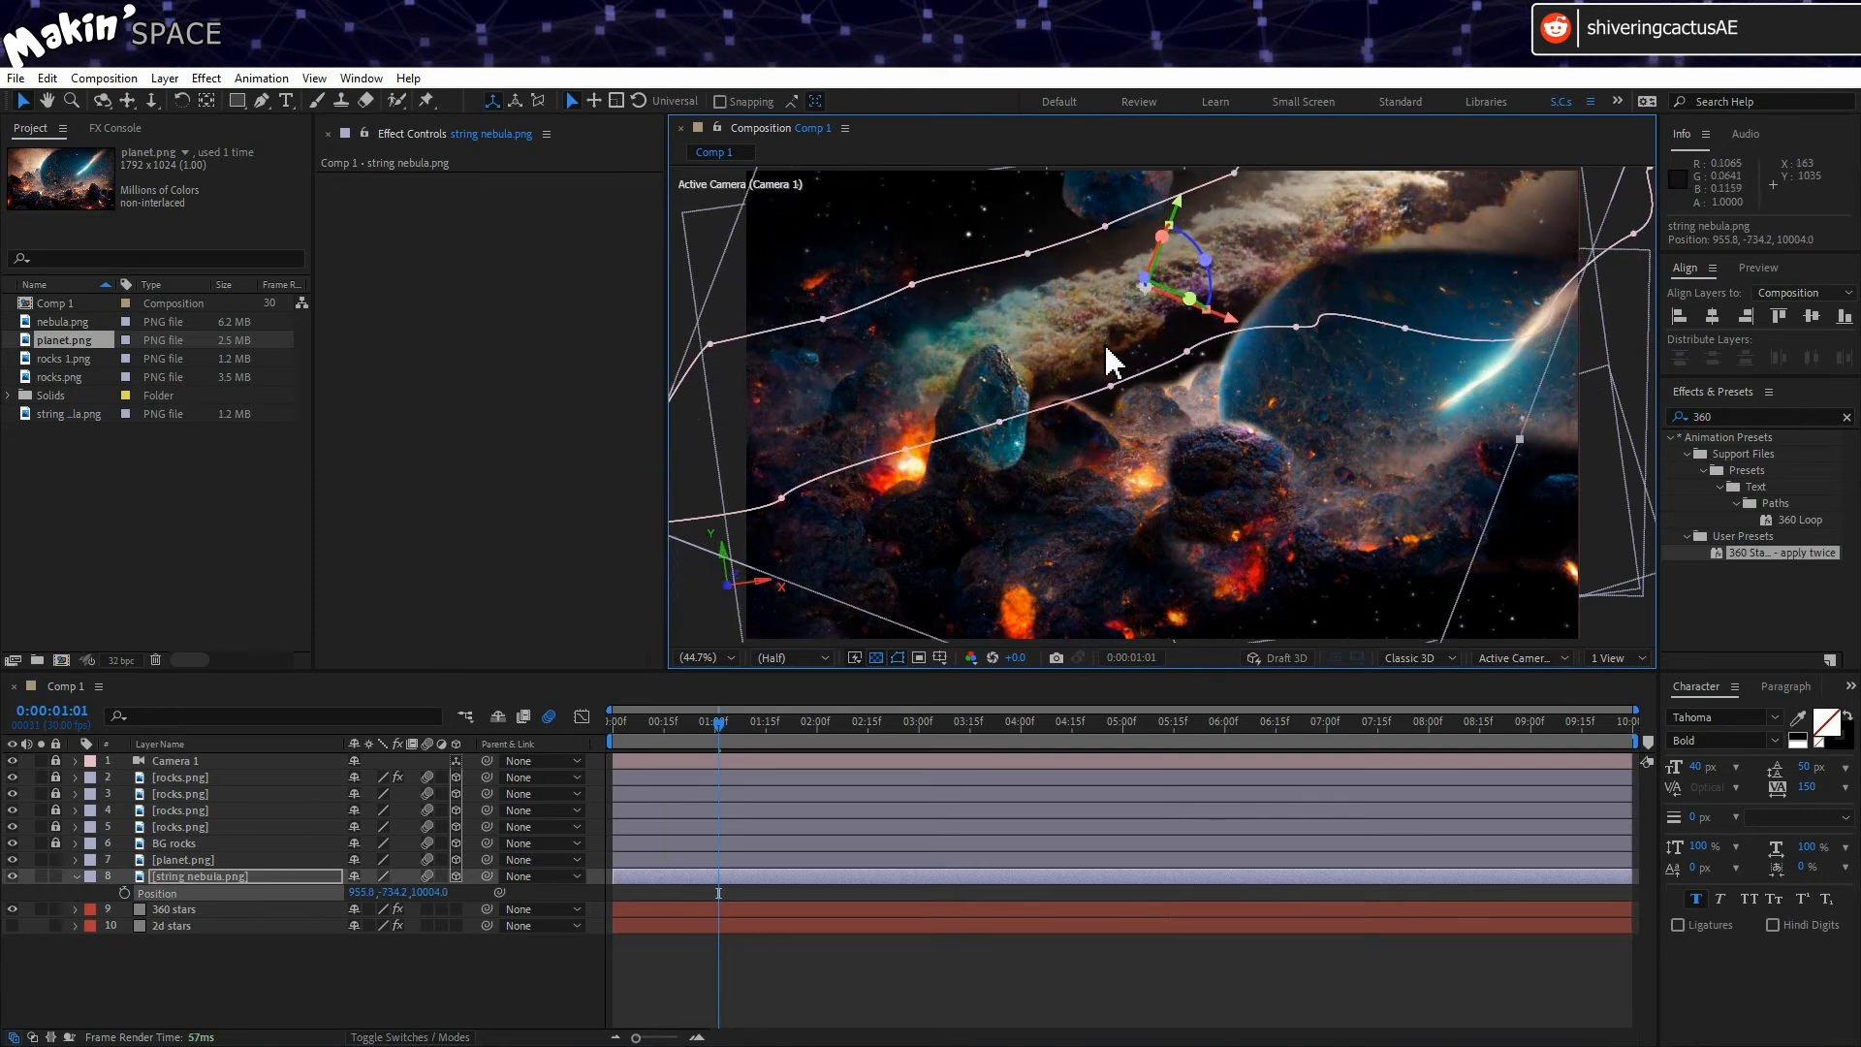
key("space")
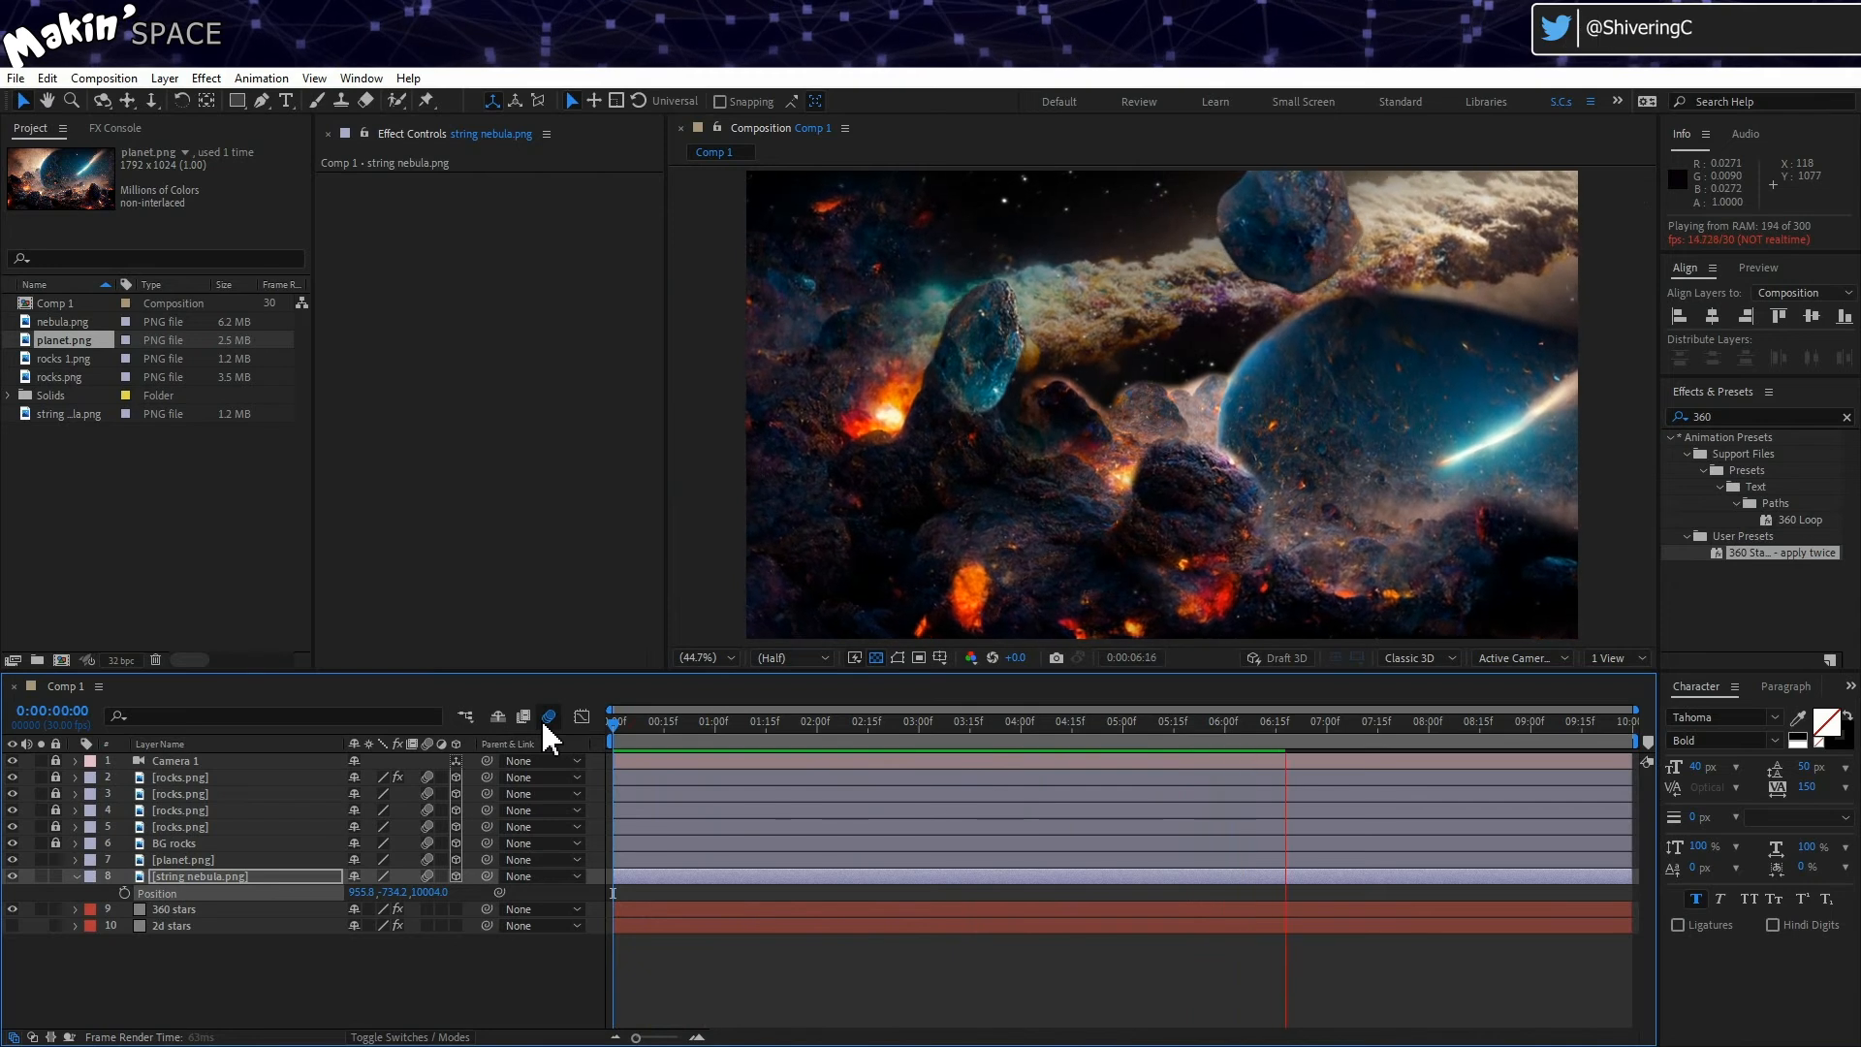
Step: Stop the preview near the start and lock the planet.png and string nebula layers
left_click(632, 725)
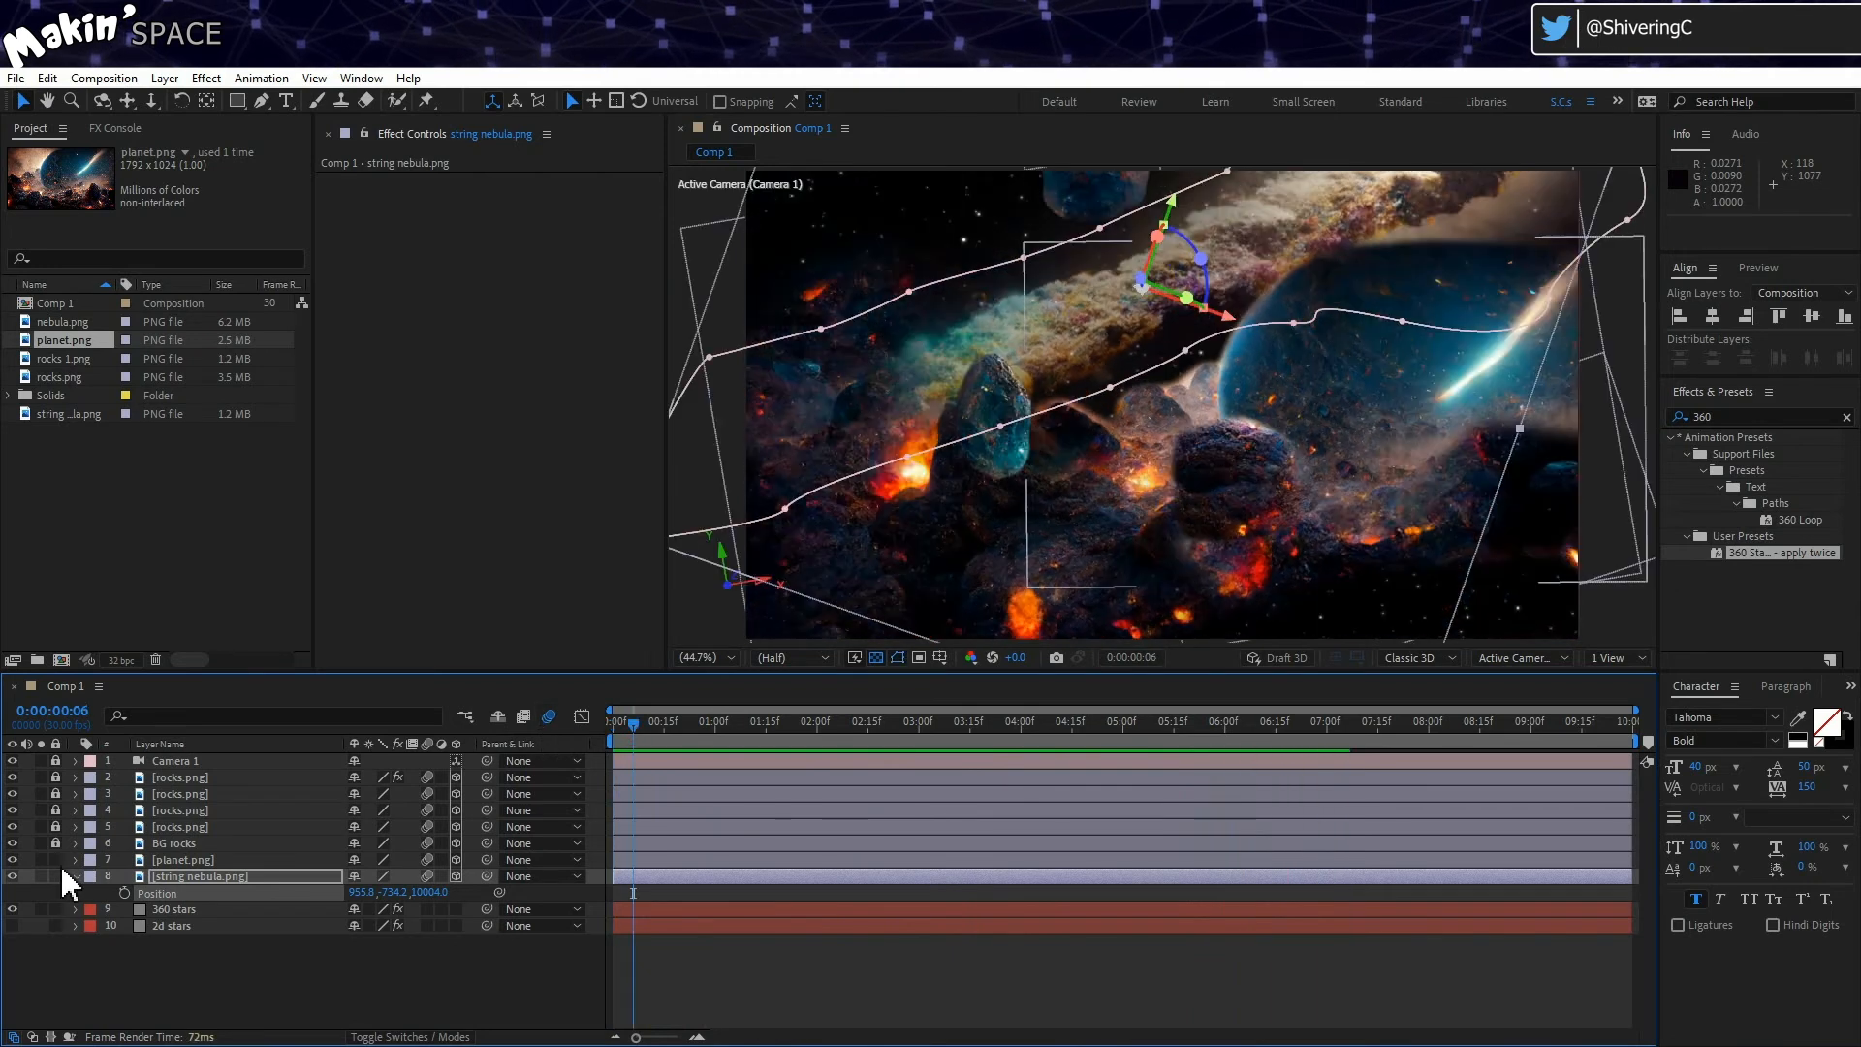
left_click(56, 860)
left_click(56, 876)
left_click(138, 828)
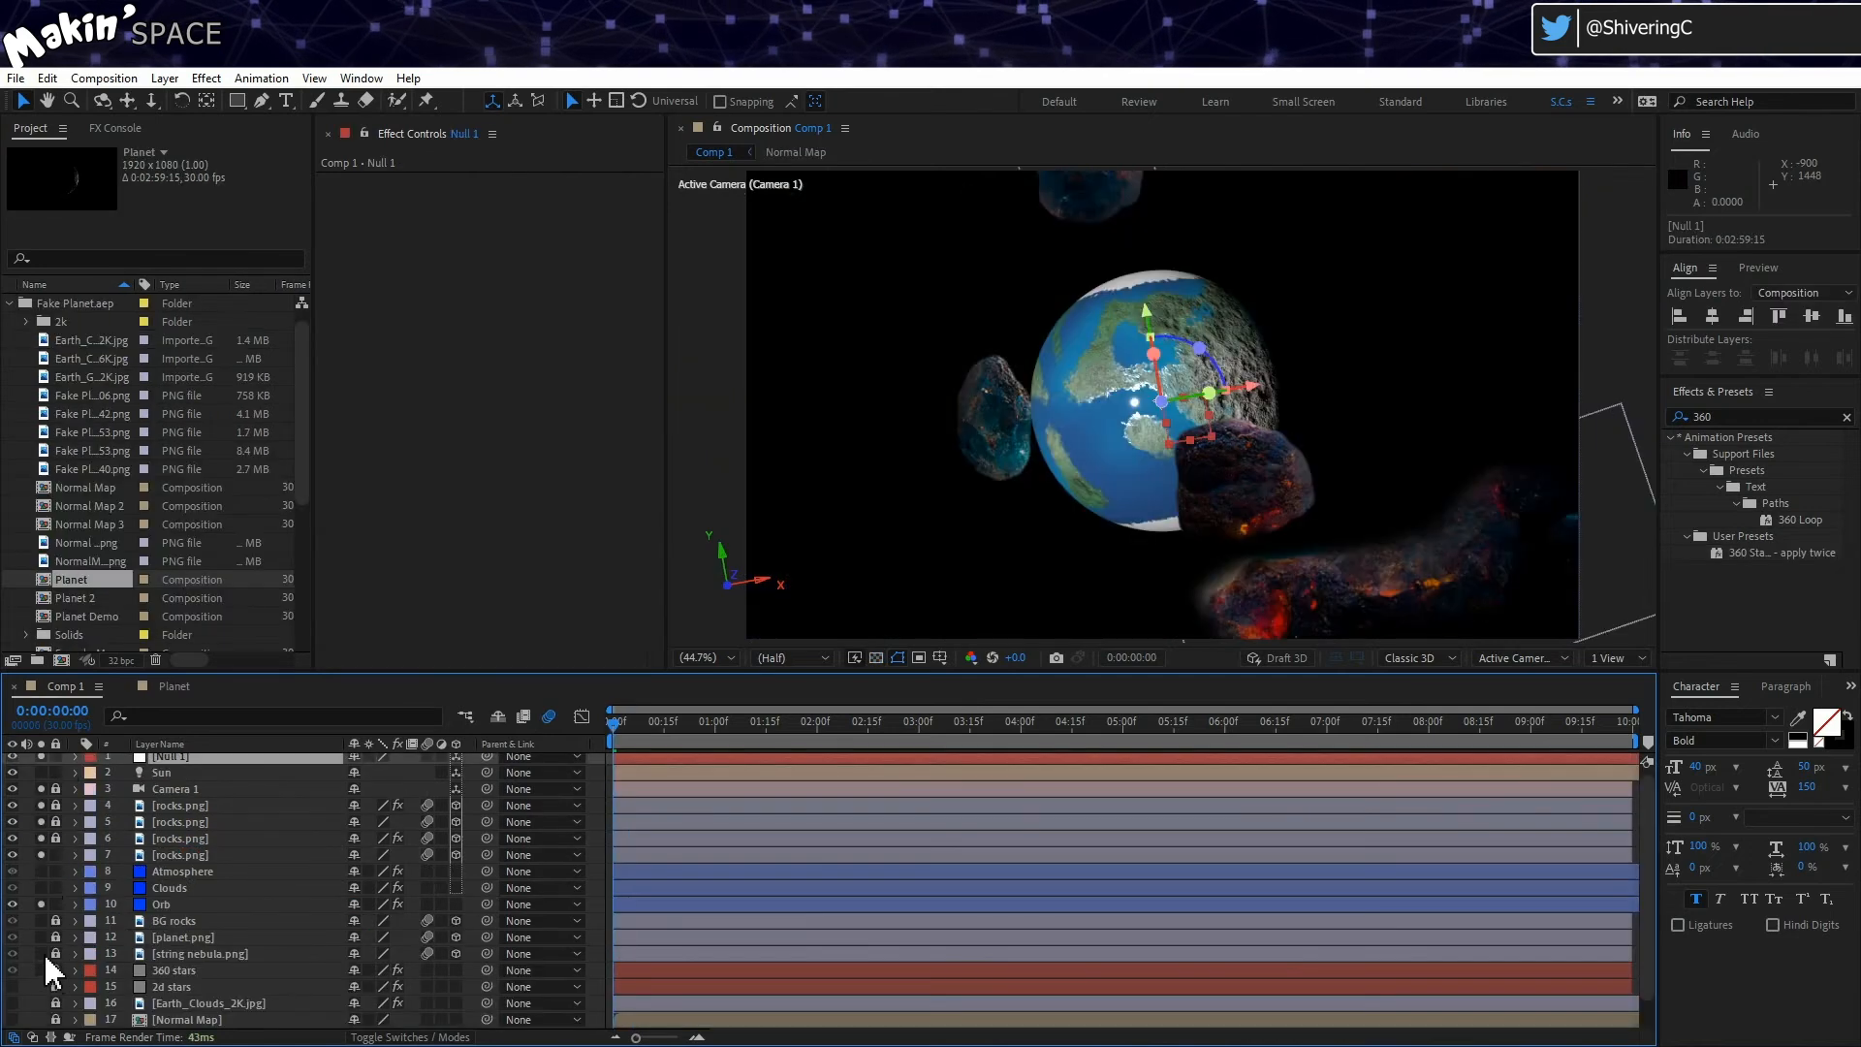
Step: Turn off solo on all layers and hide the Atmosphere and Clouds layers
left_click_drag(43, 953, 37, 750)
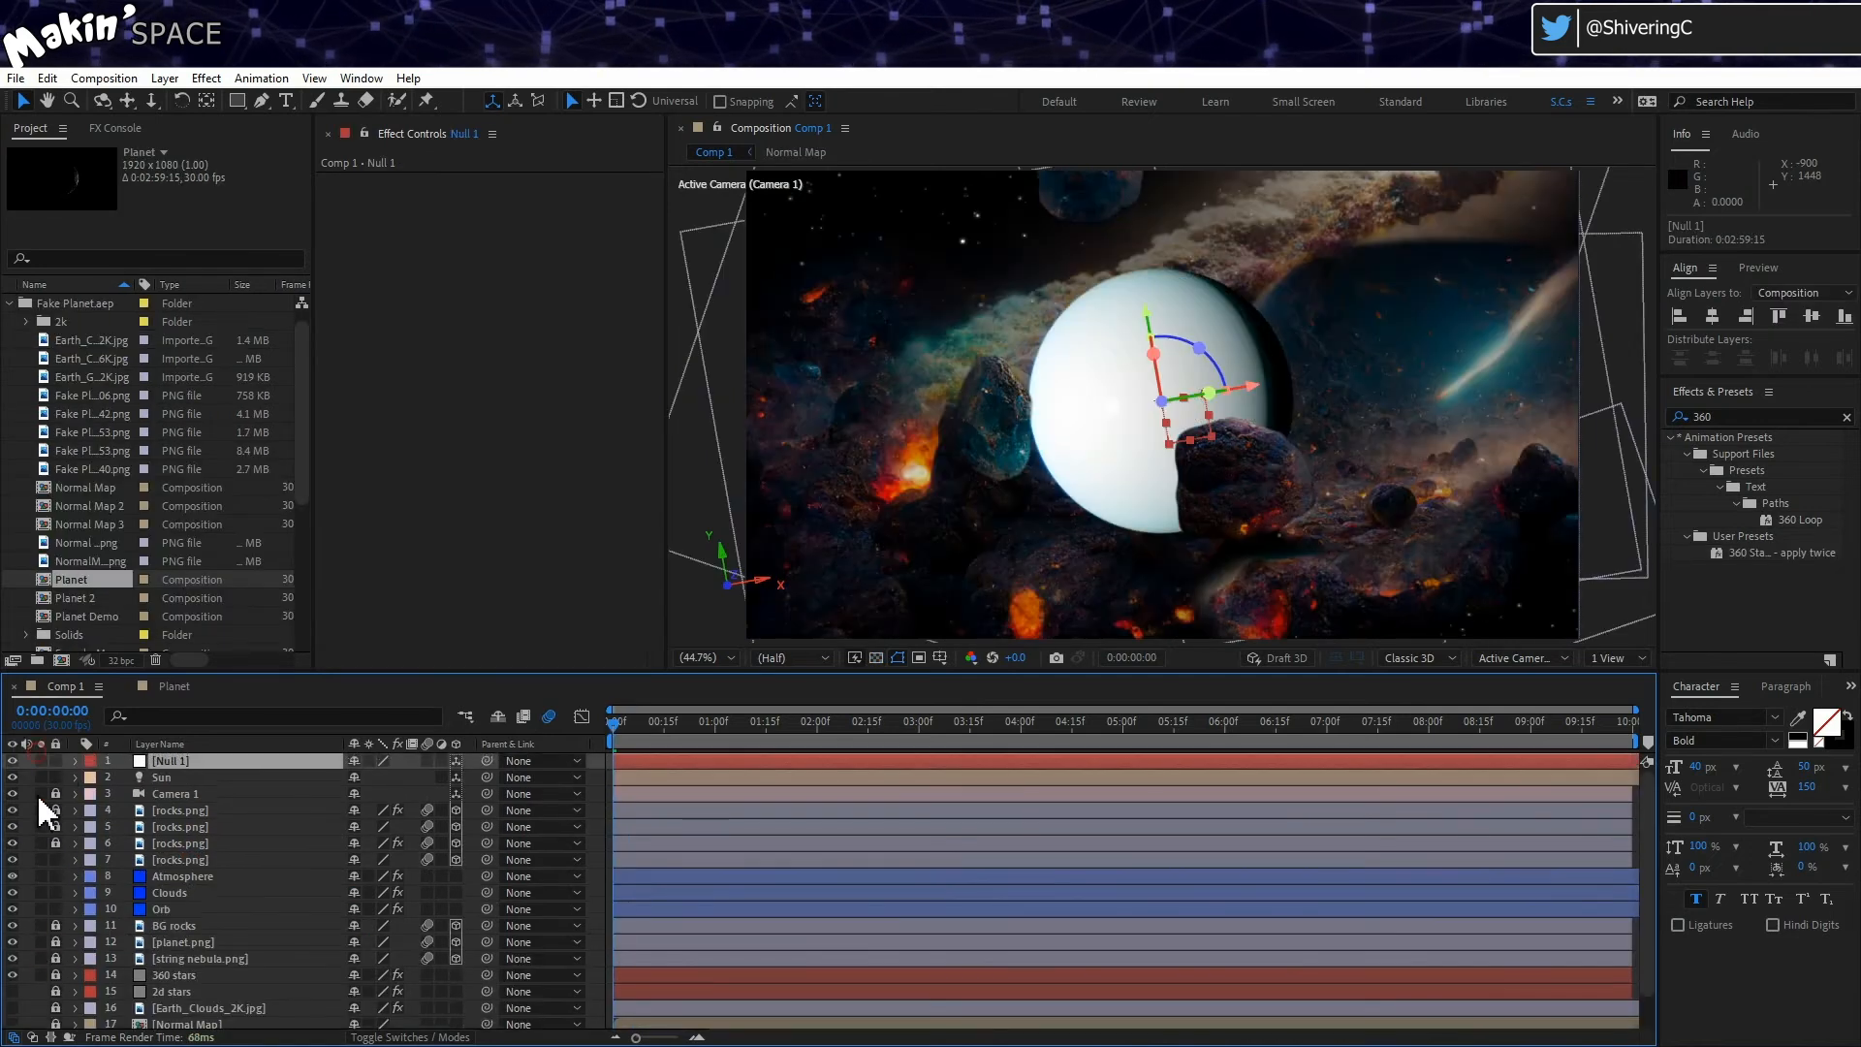
left_click_drag(14, 872, 20, 913)
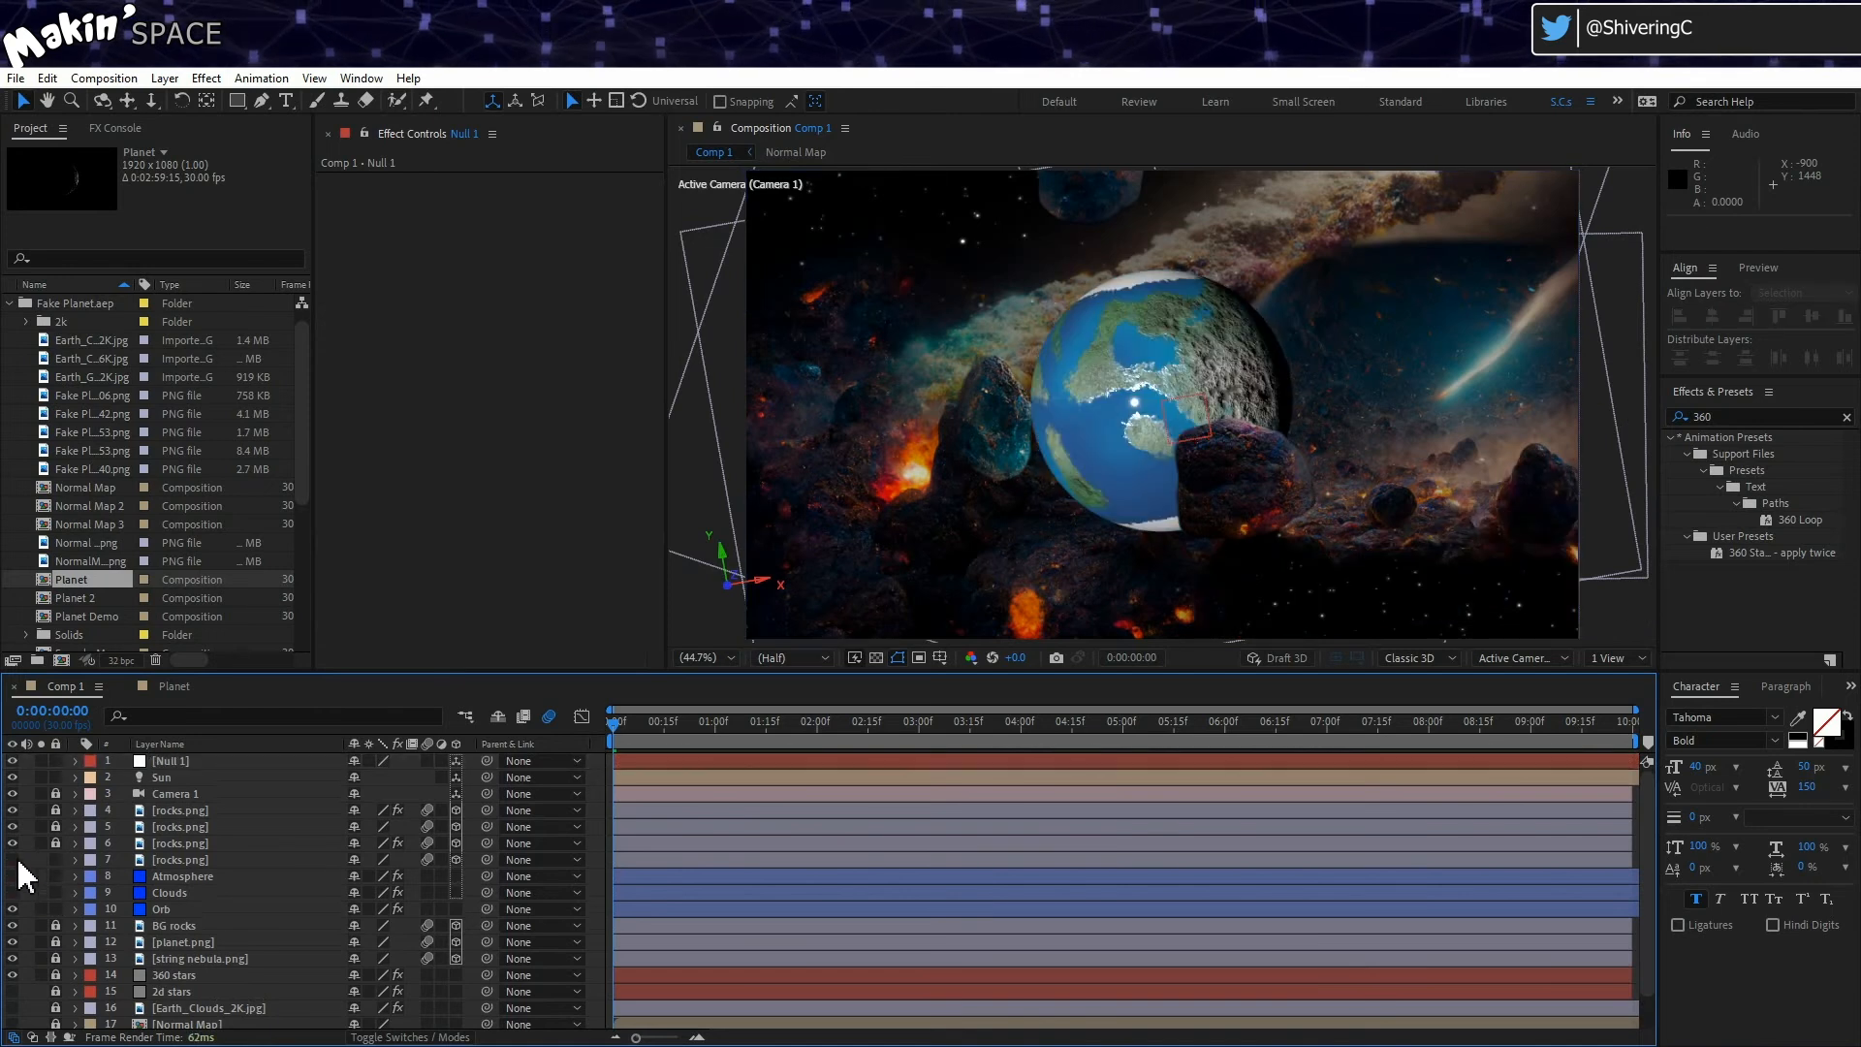
Step: Assign Earth_Clouds_2K.jpg as both the diffuse map and the bump map of the Clouds layer's VC Orb effect
left_click(169, 892)
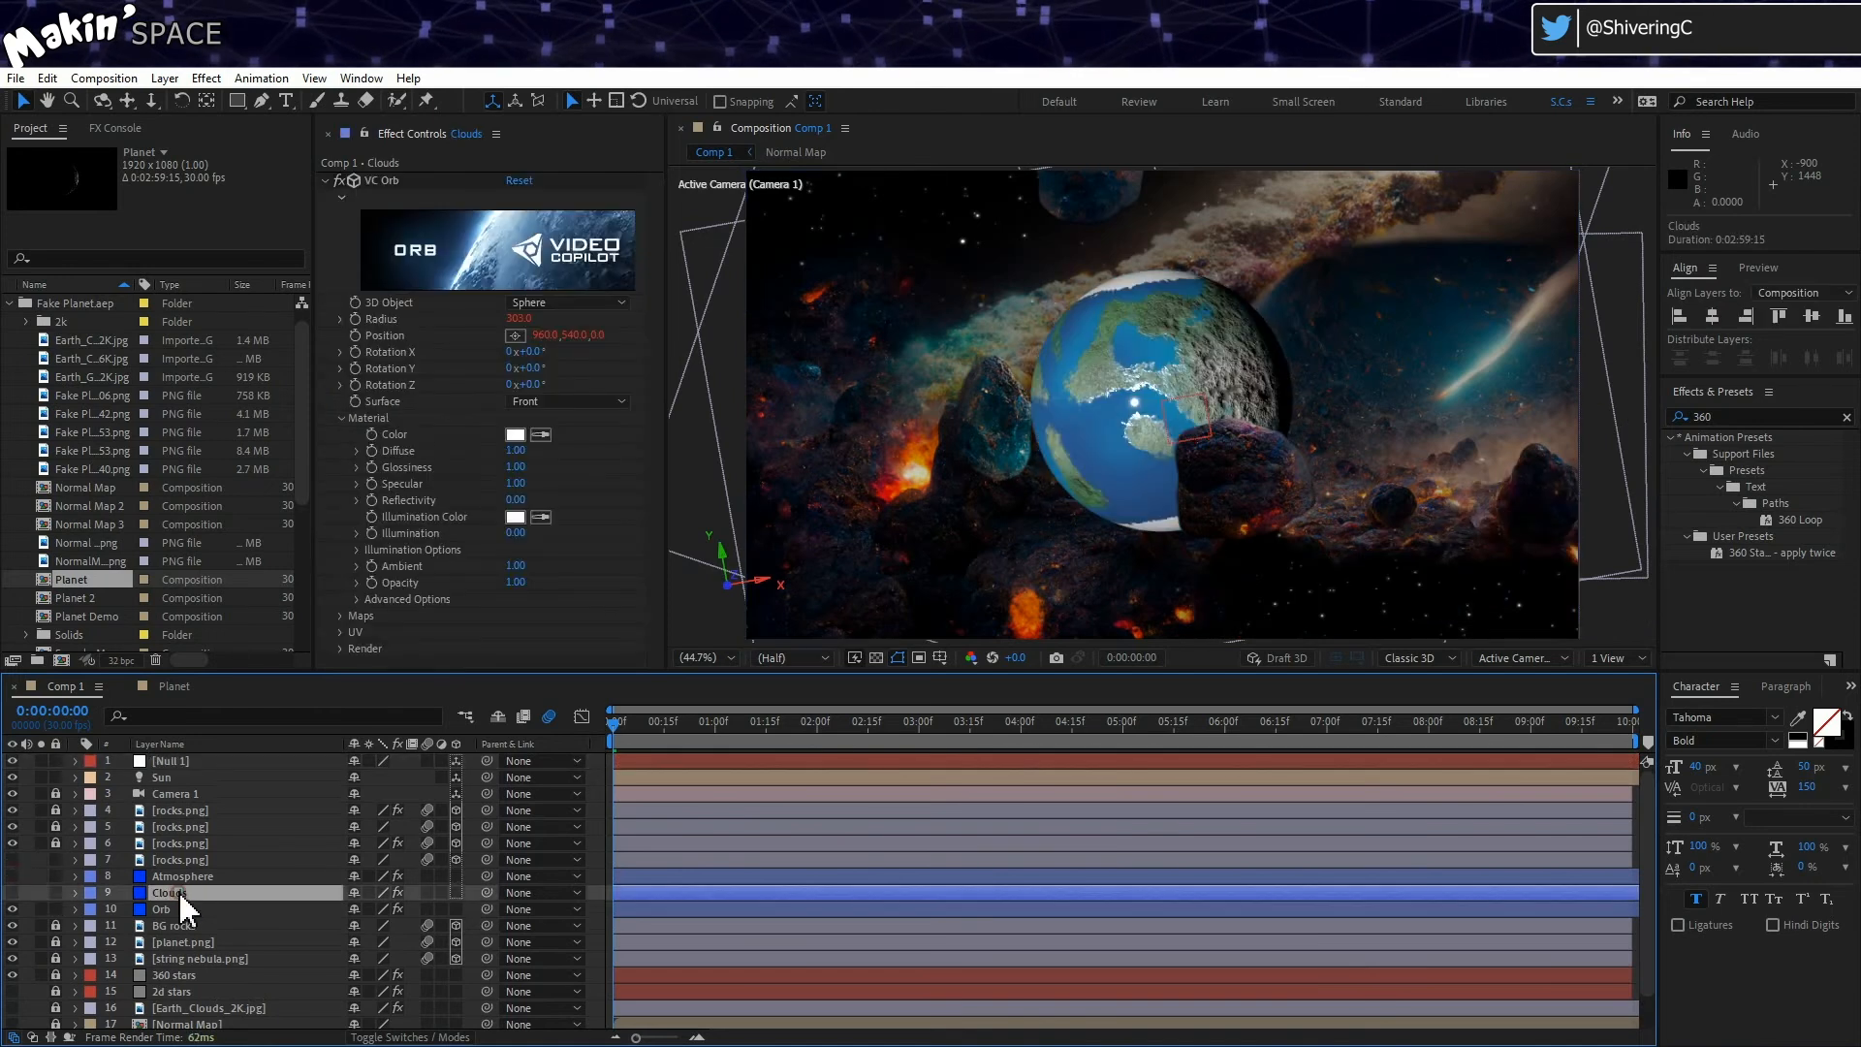
left_click(343, 614)
scroll(349, 625, "down", 2)
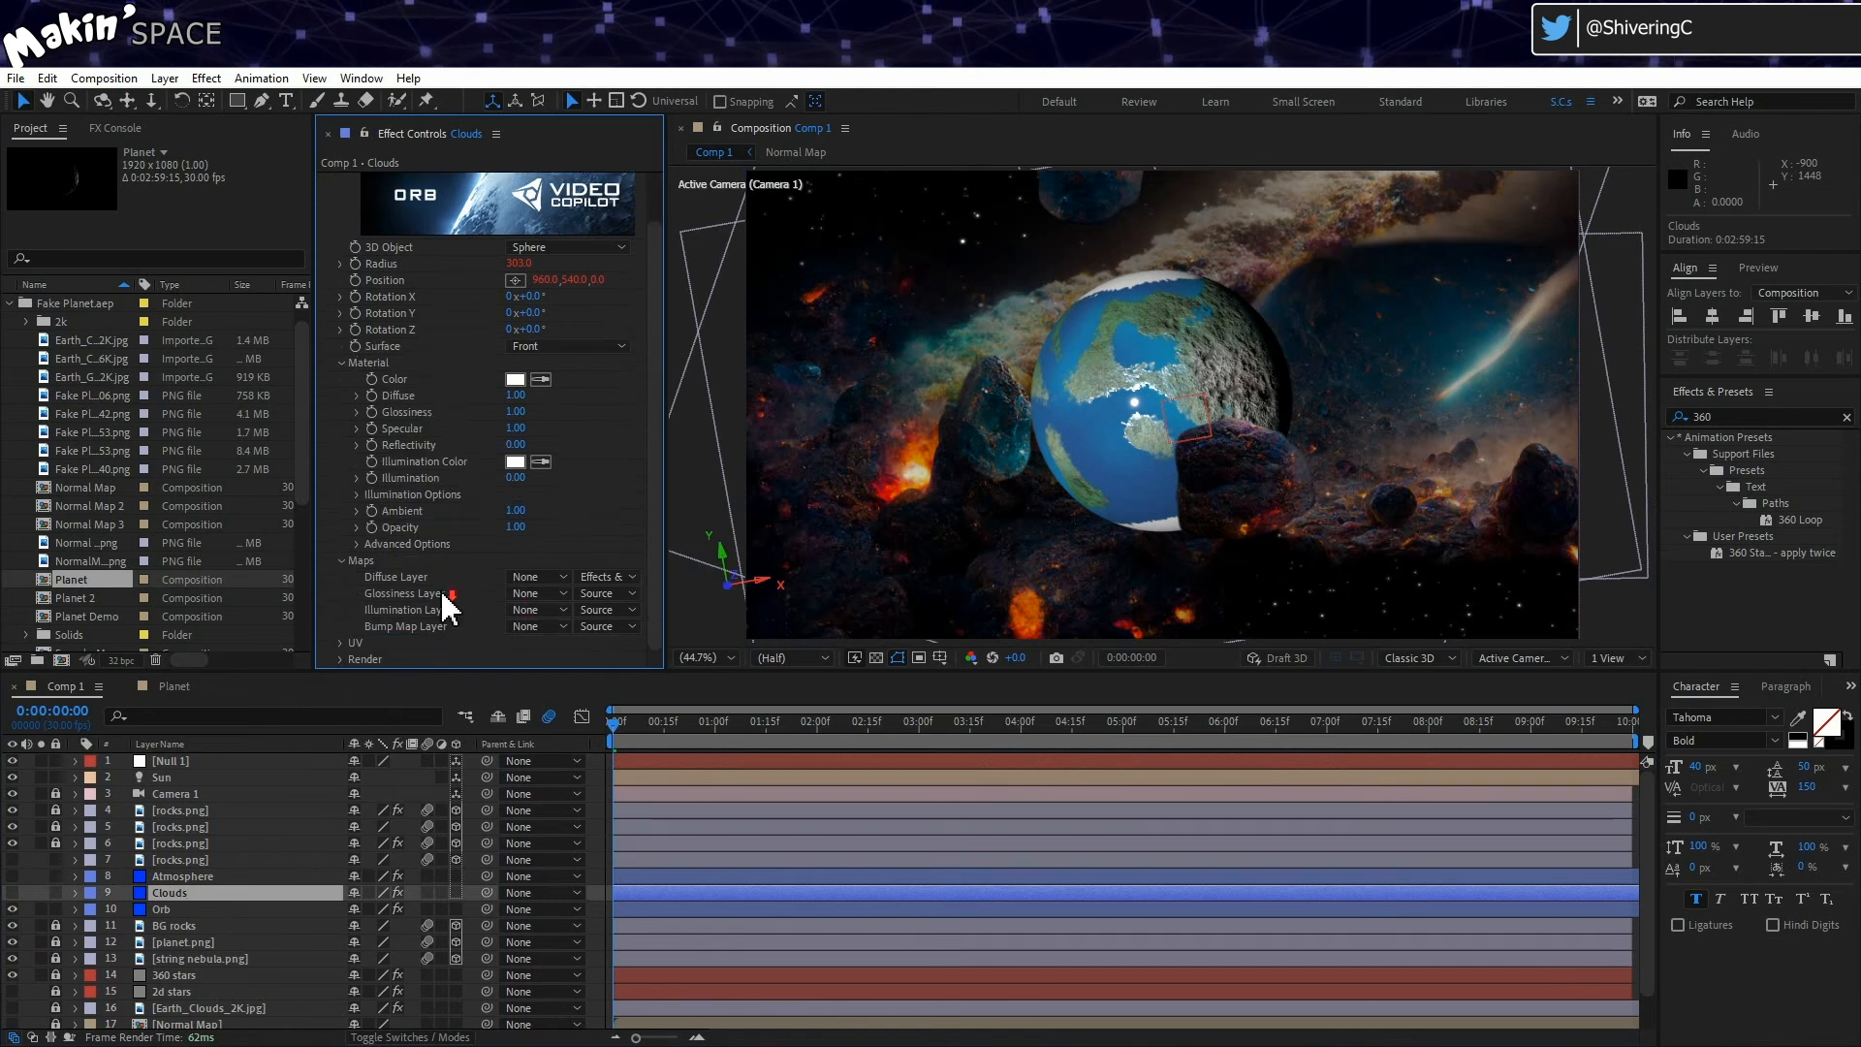
left_click(551, 579)
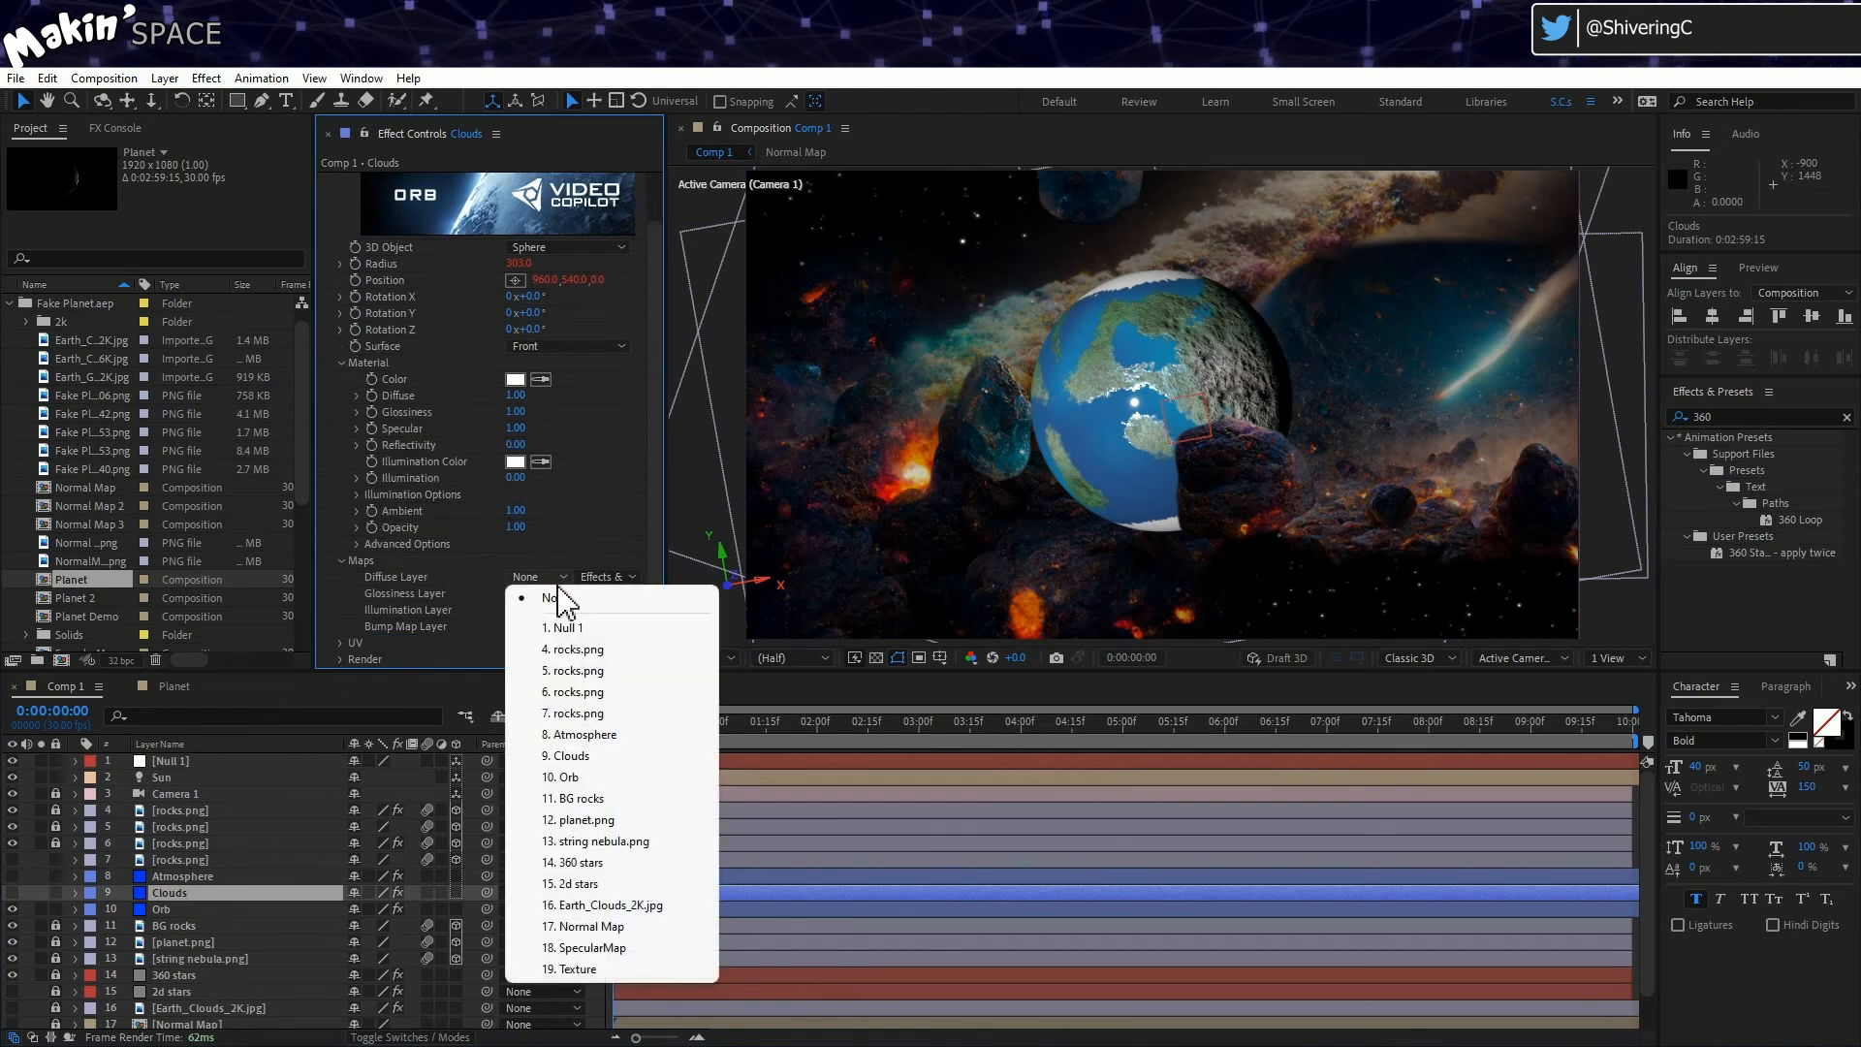
left_click(621, 904)
scroll(80, 820, "up", 1)
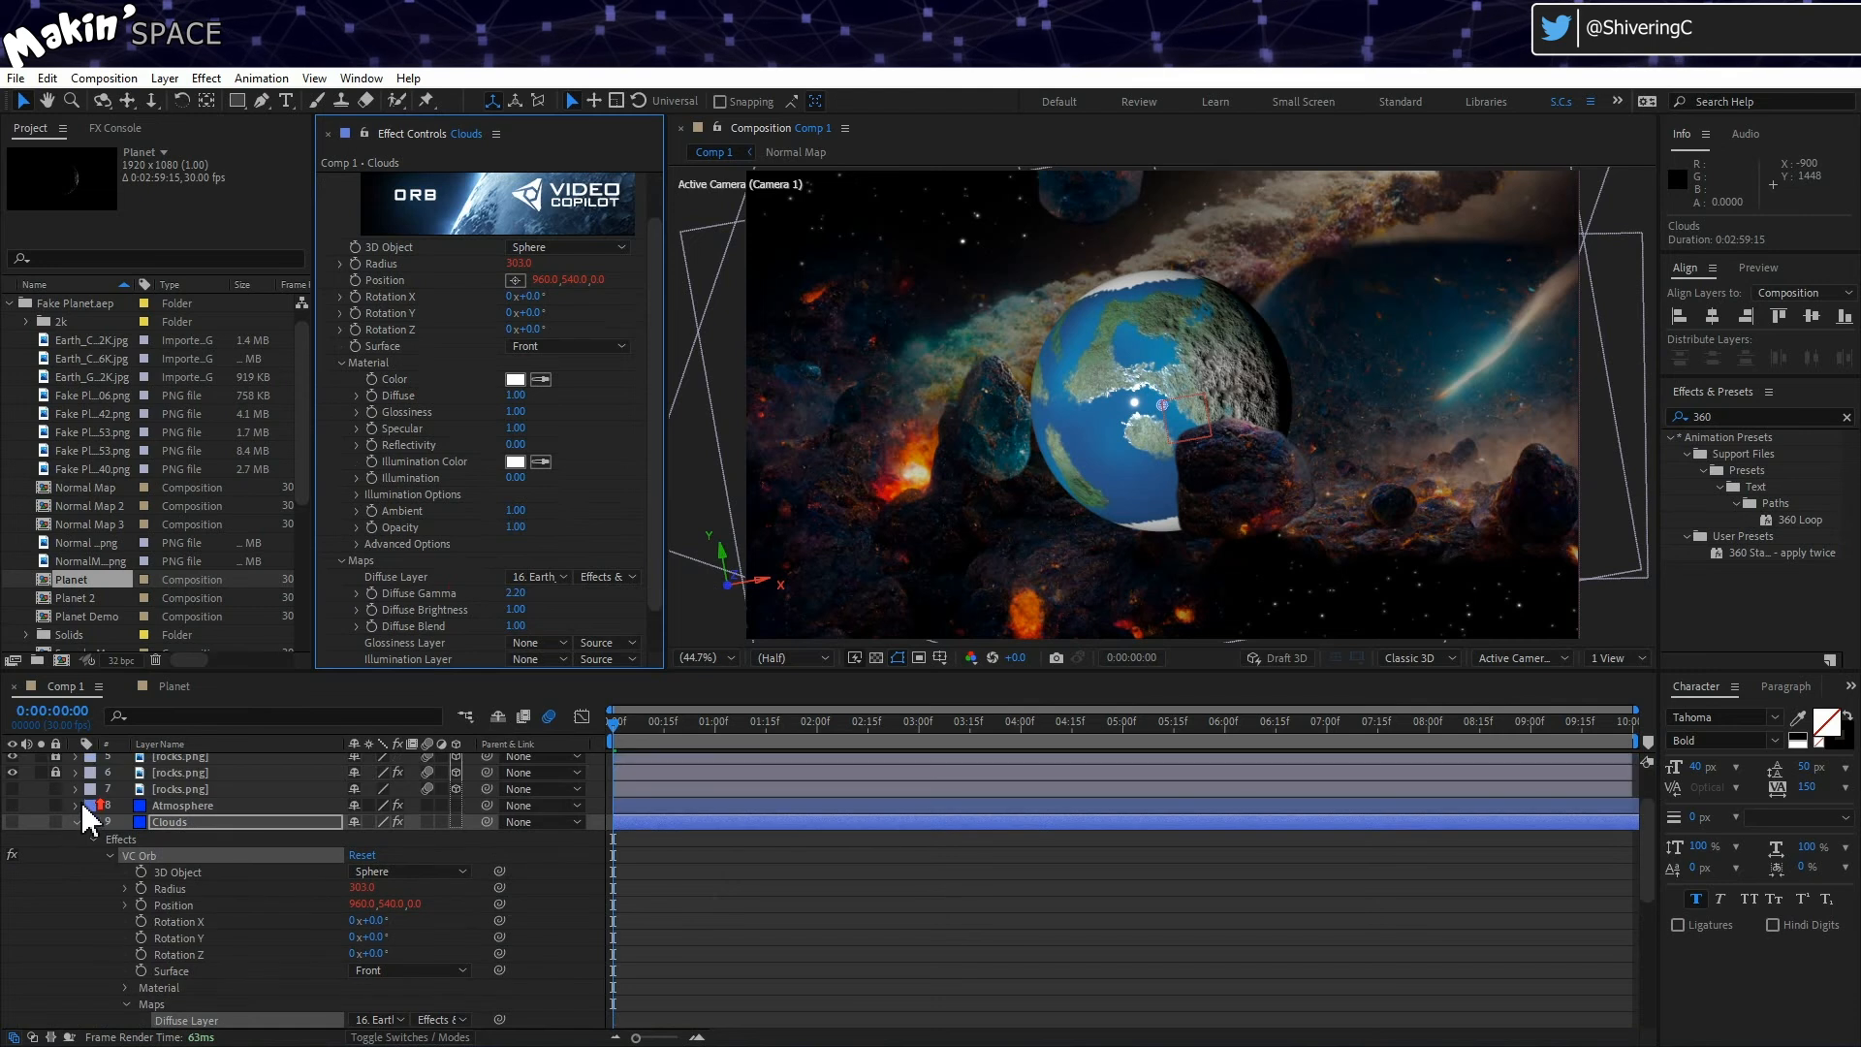
scroll(515, 615, "down", 1)
left_click(531, 626)
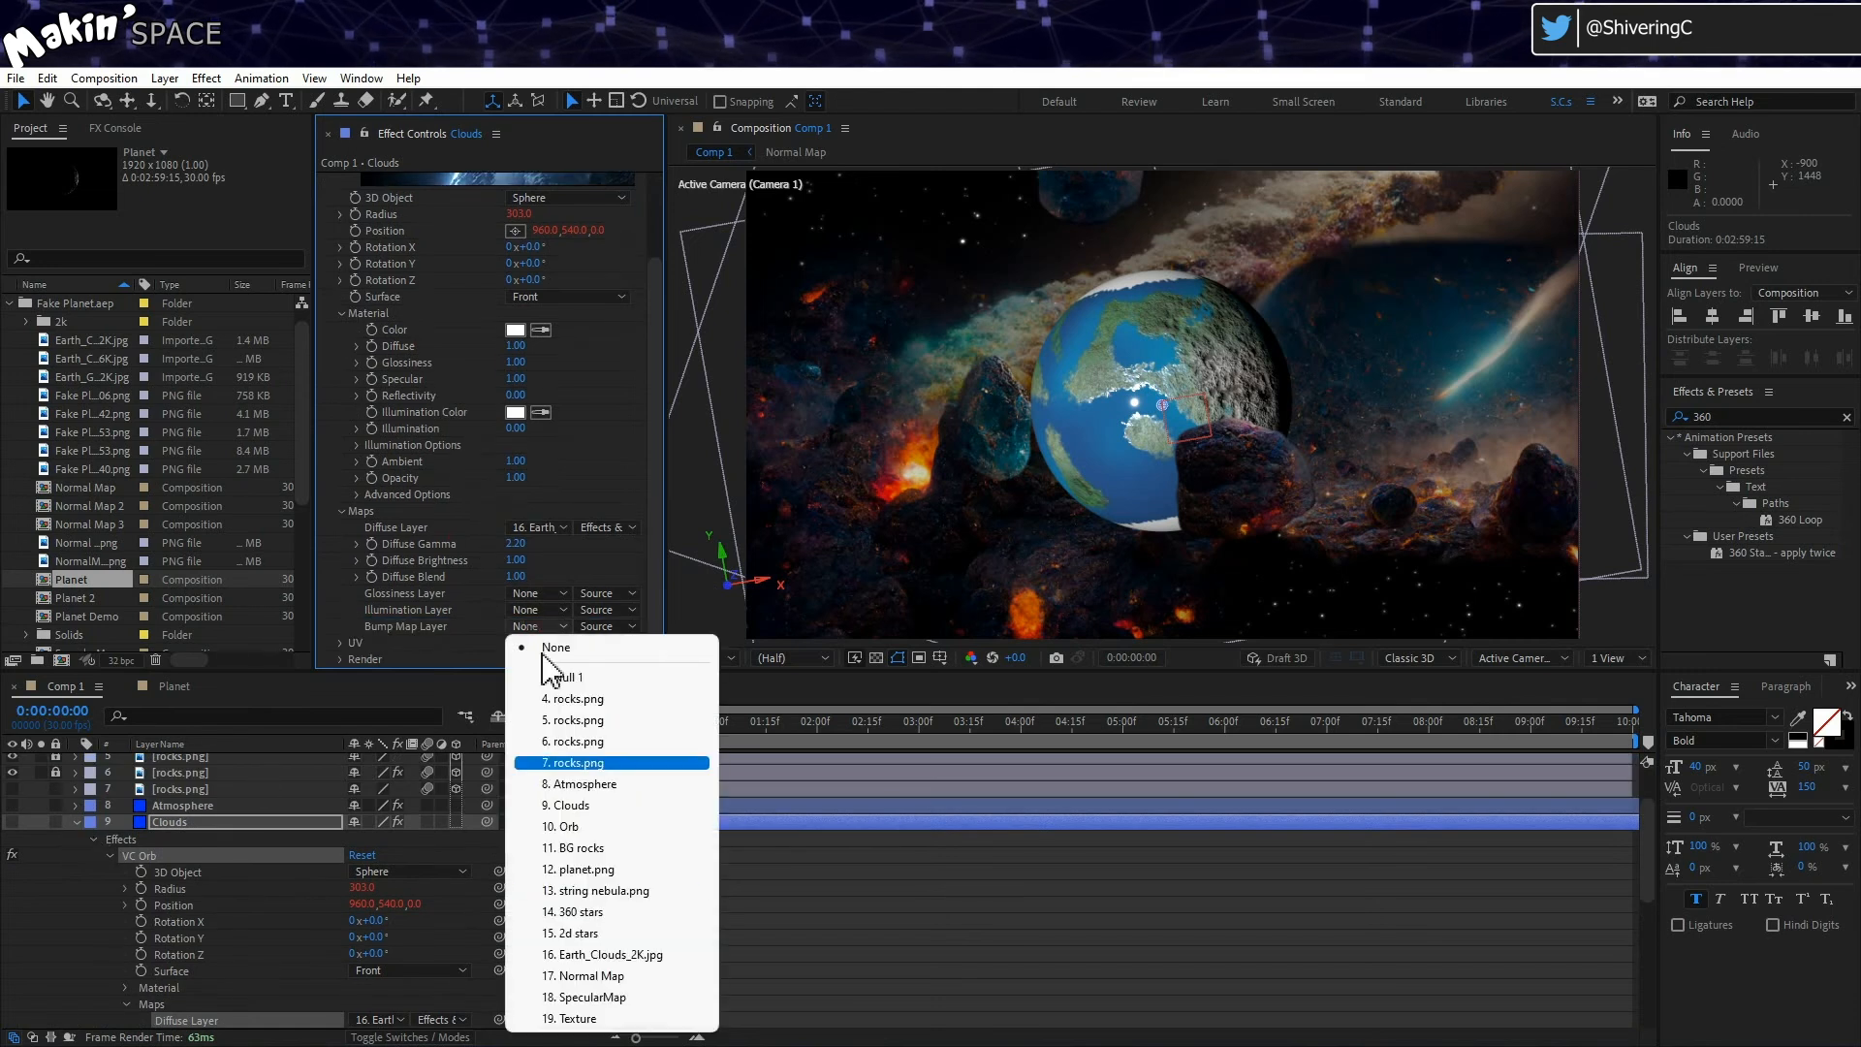
left_click(623, 955)
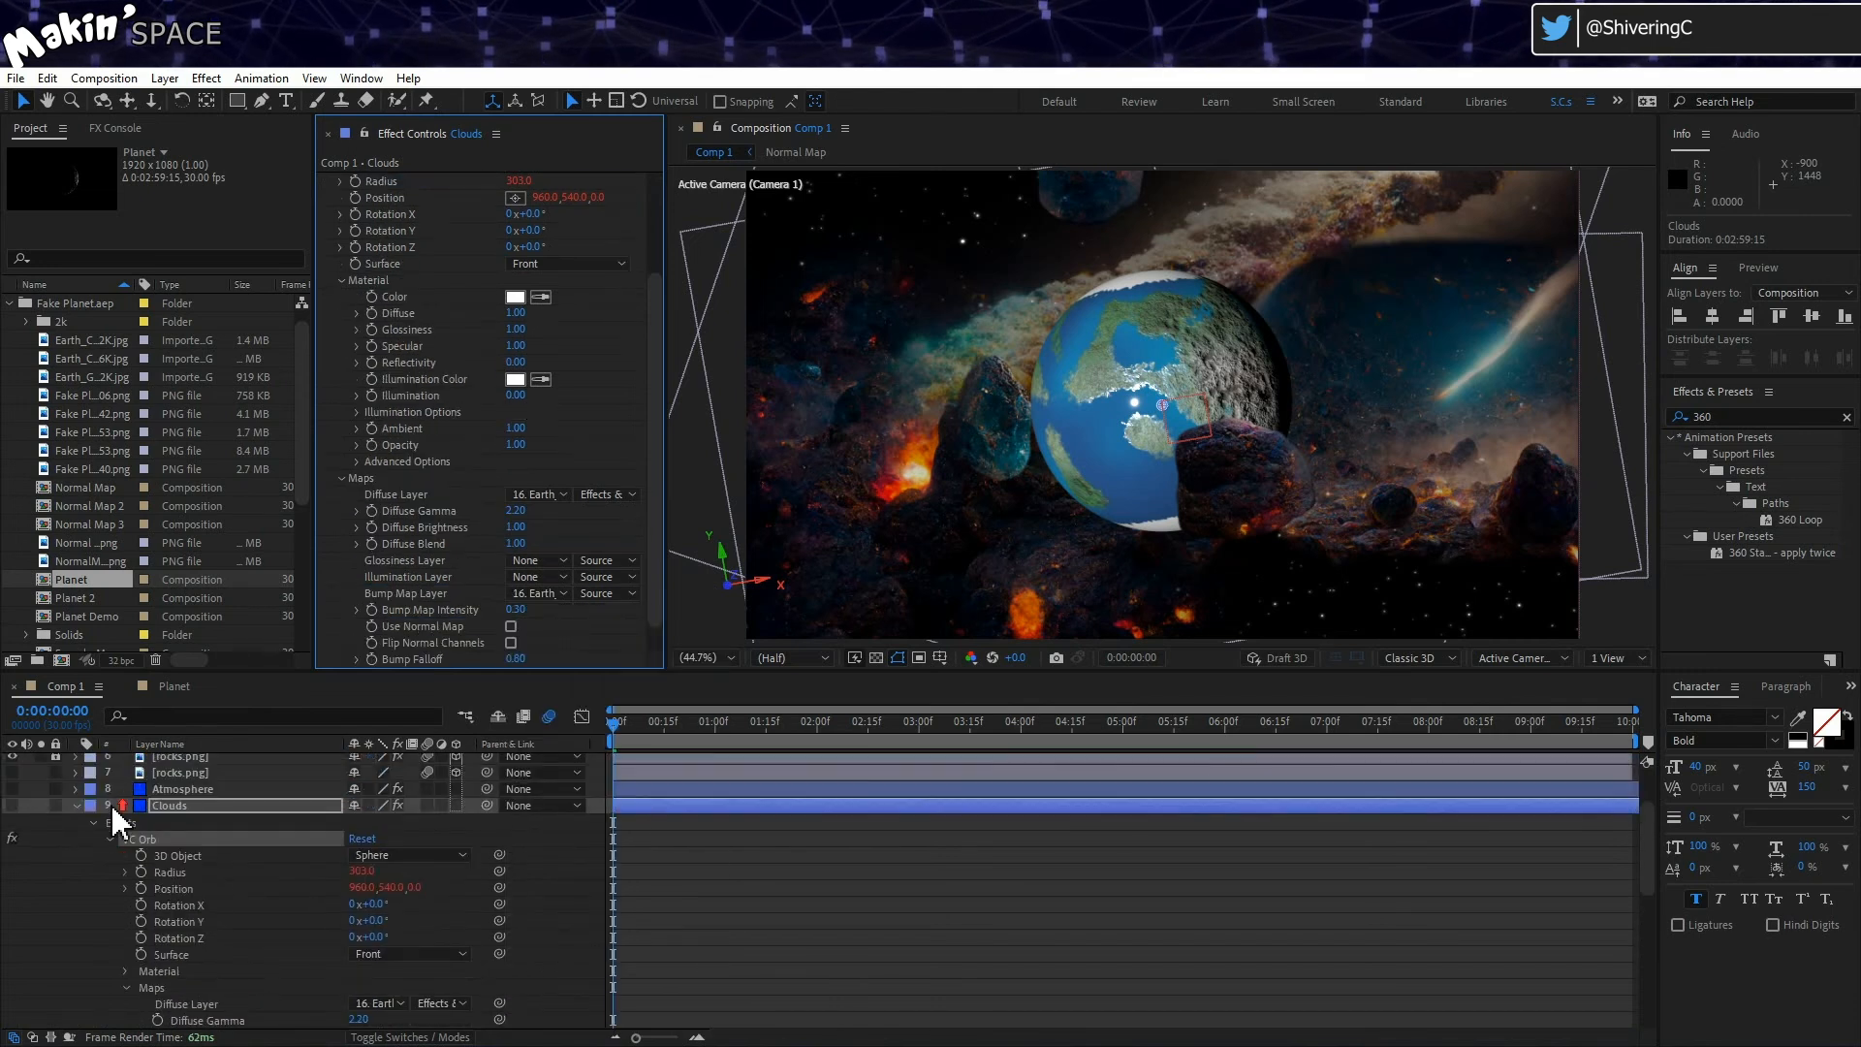
left_click(76, 805)
Step: Move the Orb, Atmosphere and Clouds layers below planet.png in the layer stack
left_click(167, 871)
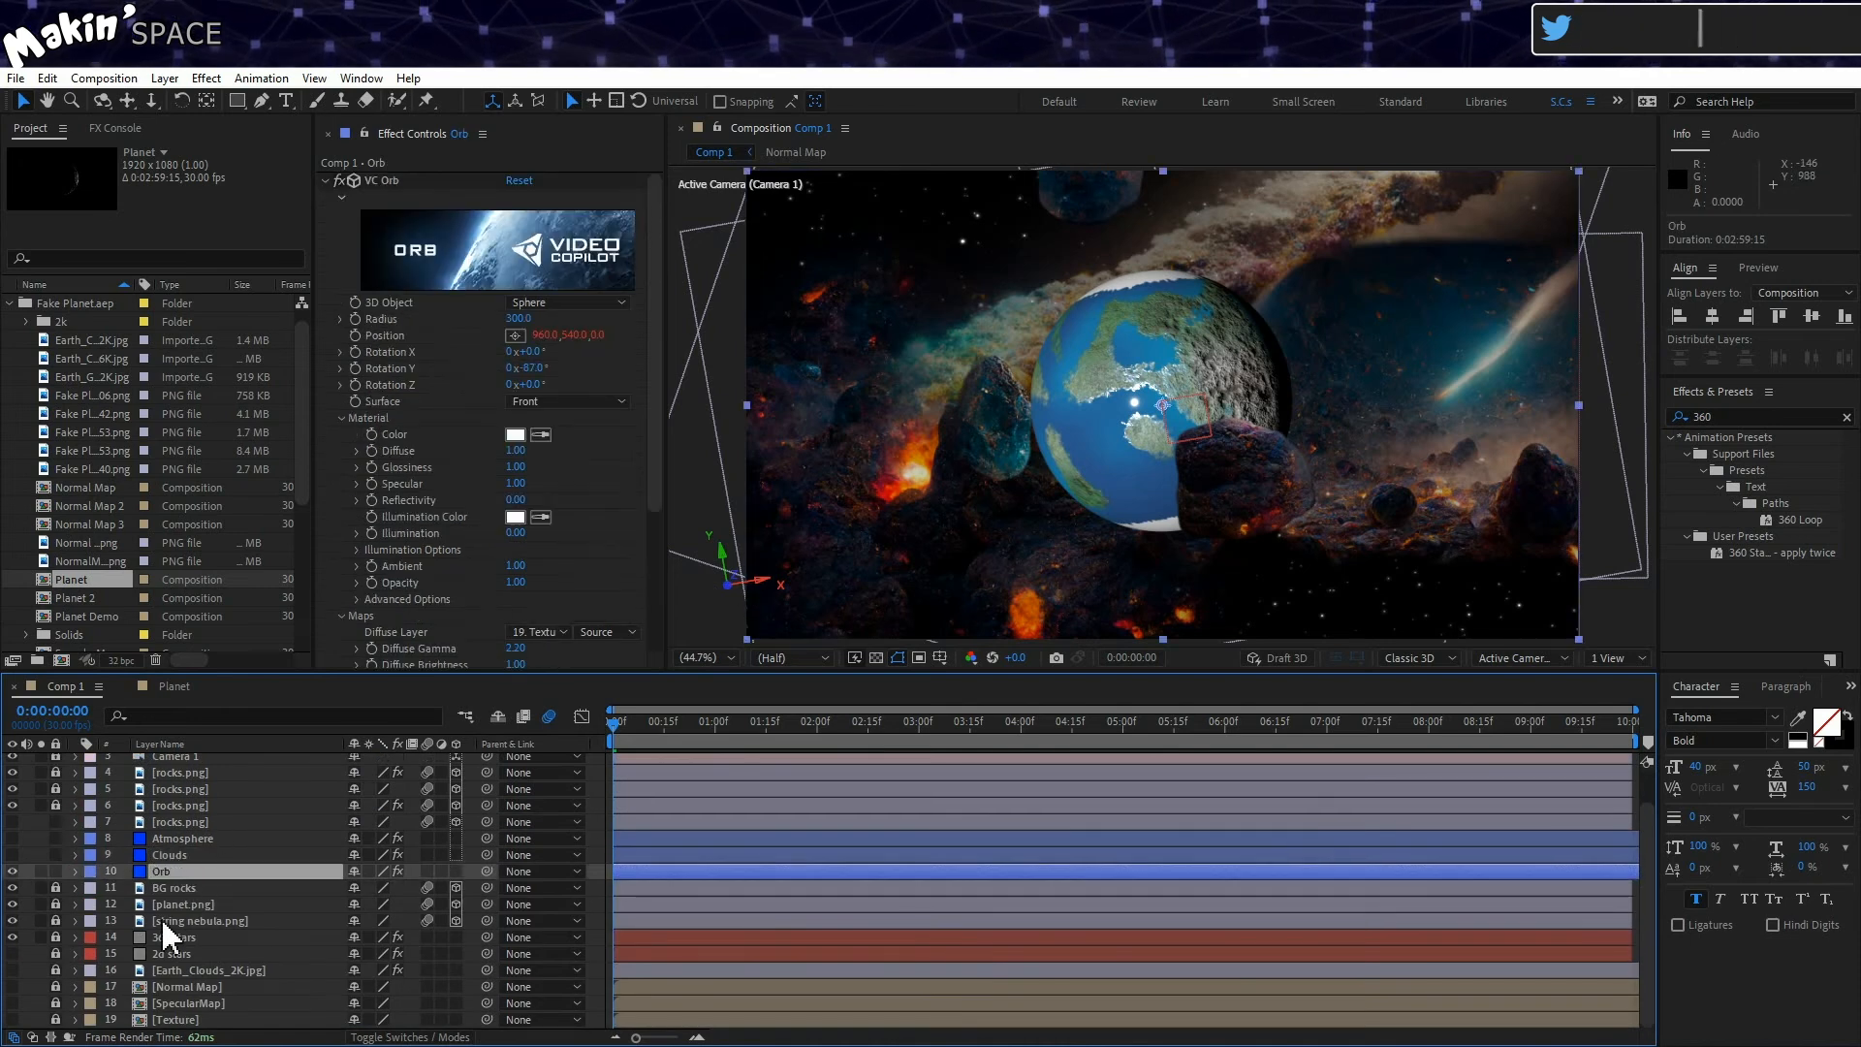
left_click_drag(170, 868, 206, 885)
left_click(185, 837)
left_click(189, 854, "shift")
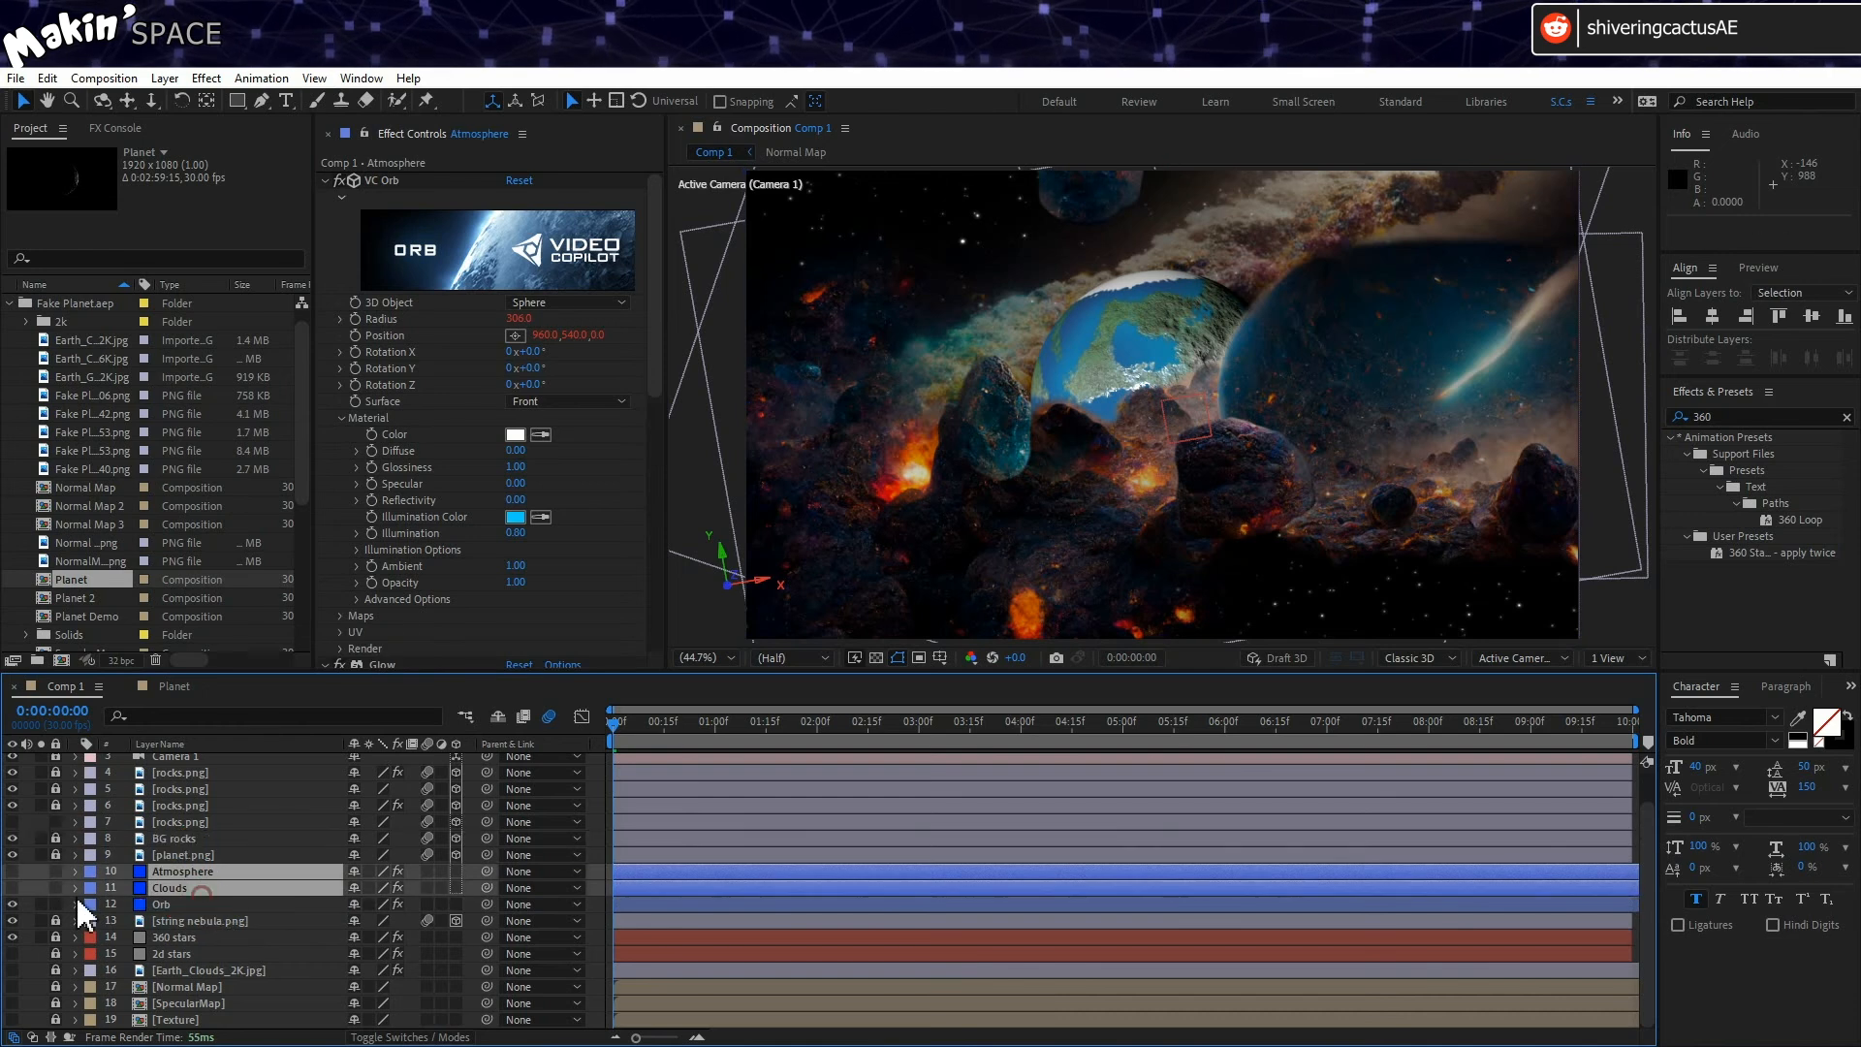
Step: Hide the planet.png layer and toggle BG rocks off and on to check what it covers
left_click(13, 854)
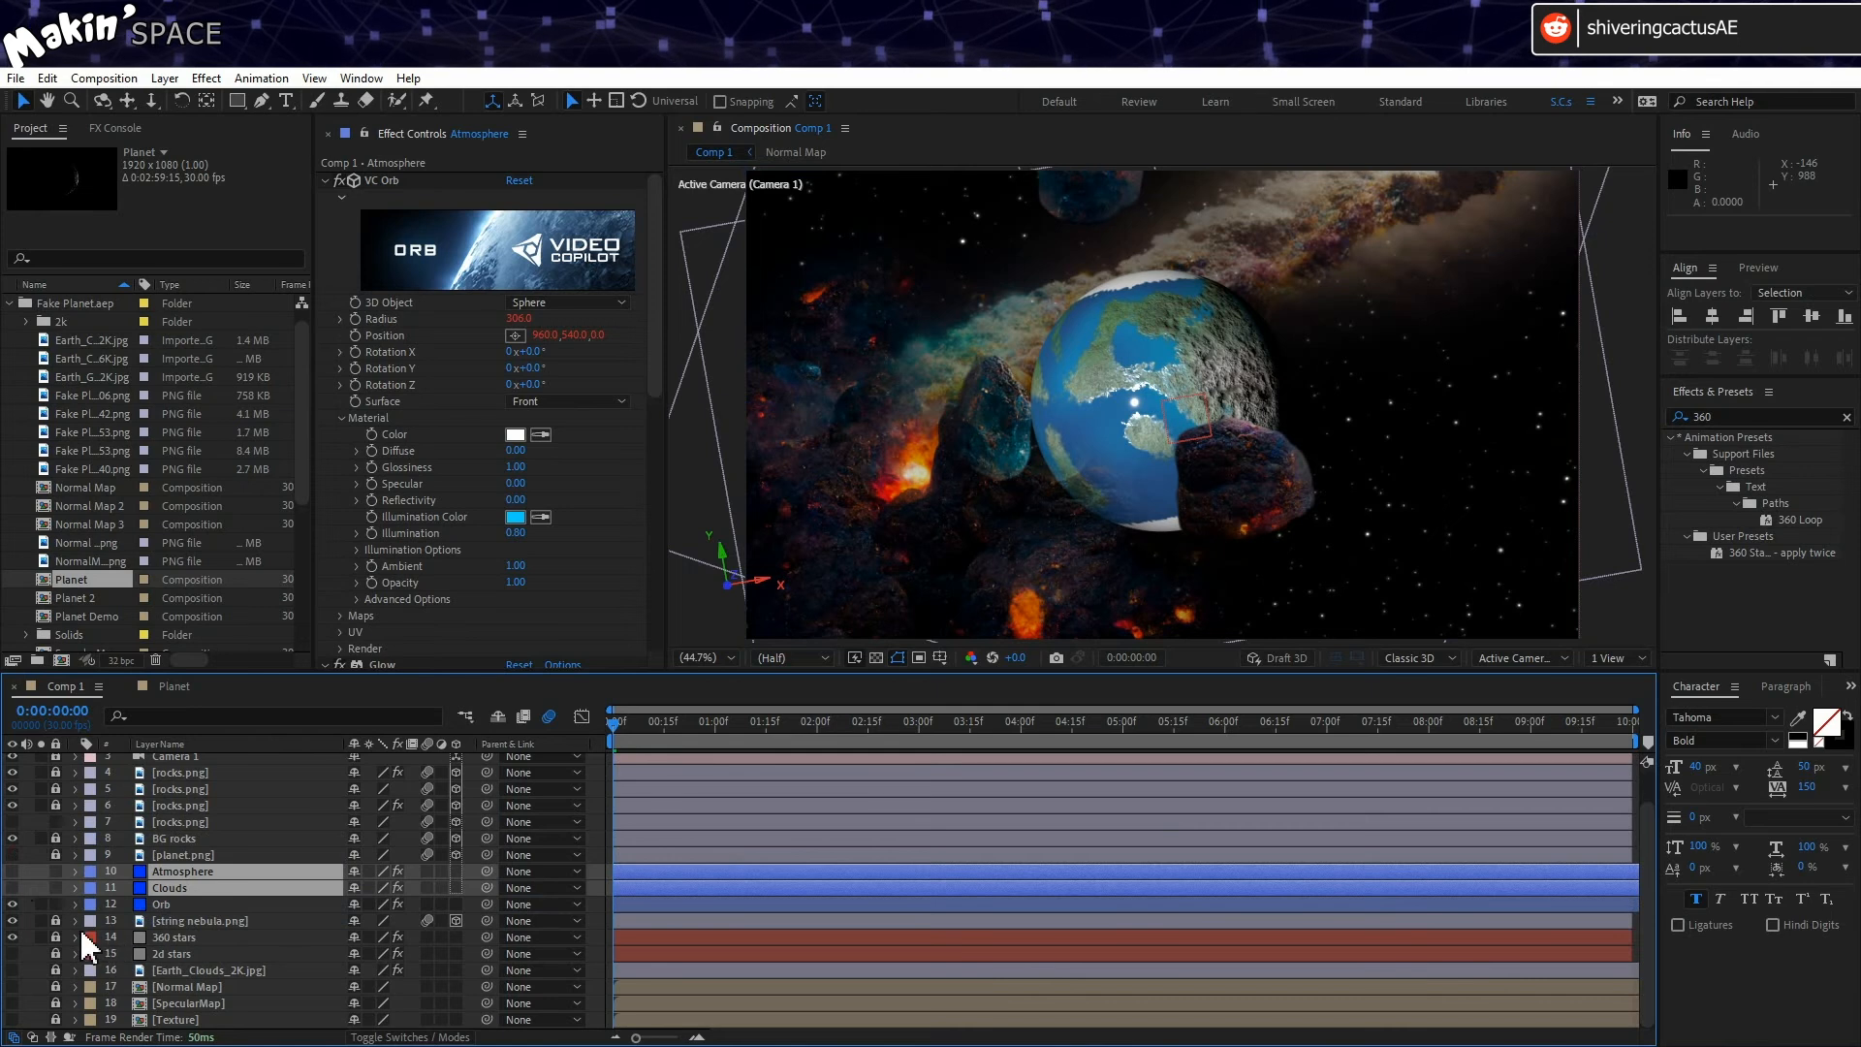
left_click(12, 837)
left_click(12, 838)
Step: Unlock BG rocks, move it between the Orb and string nebula layers, and lock it again
left_click(151, 835)
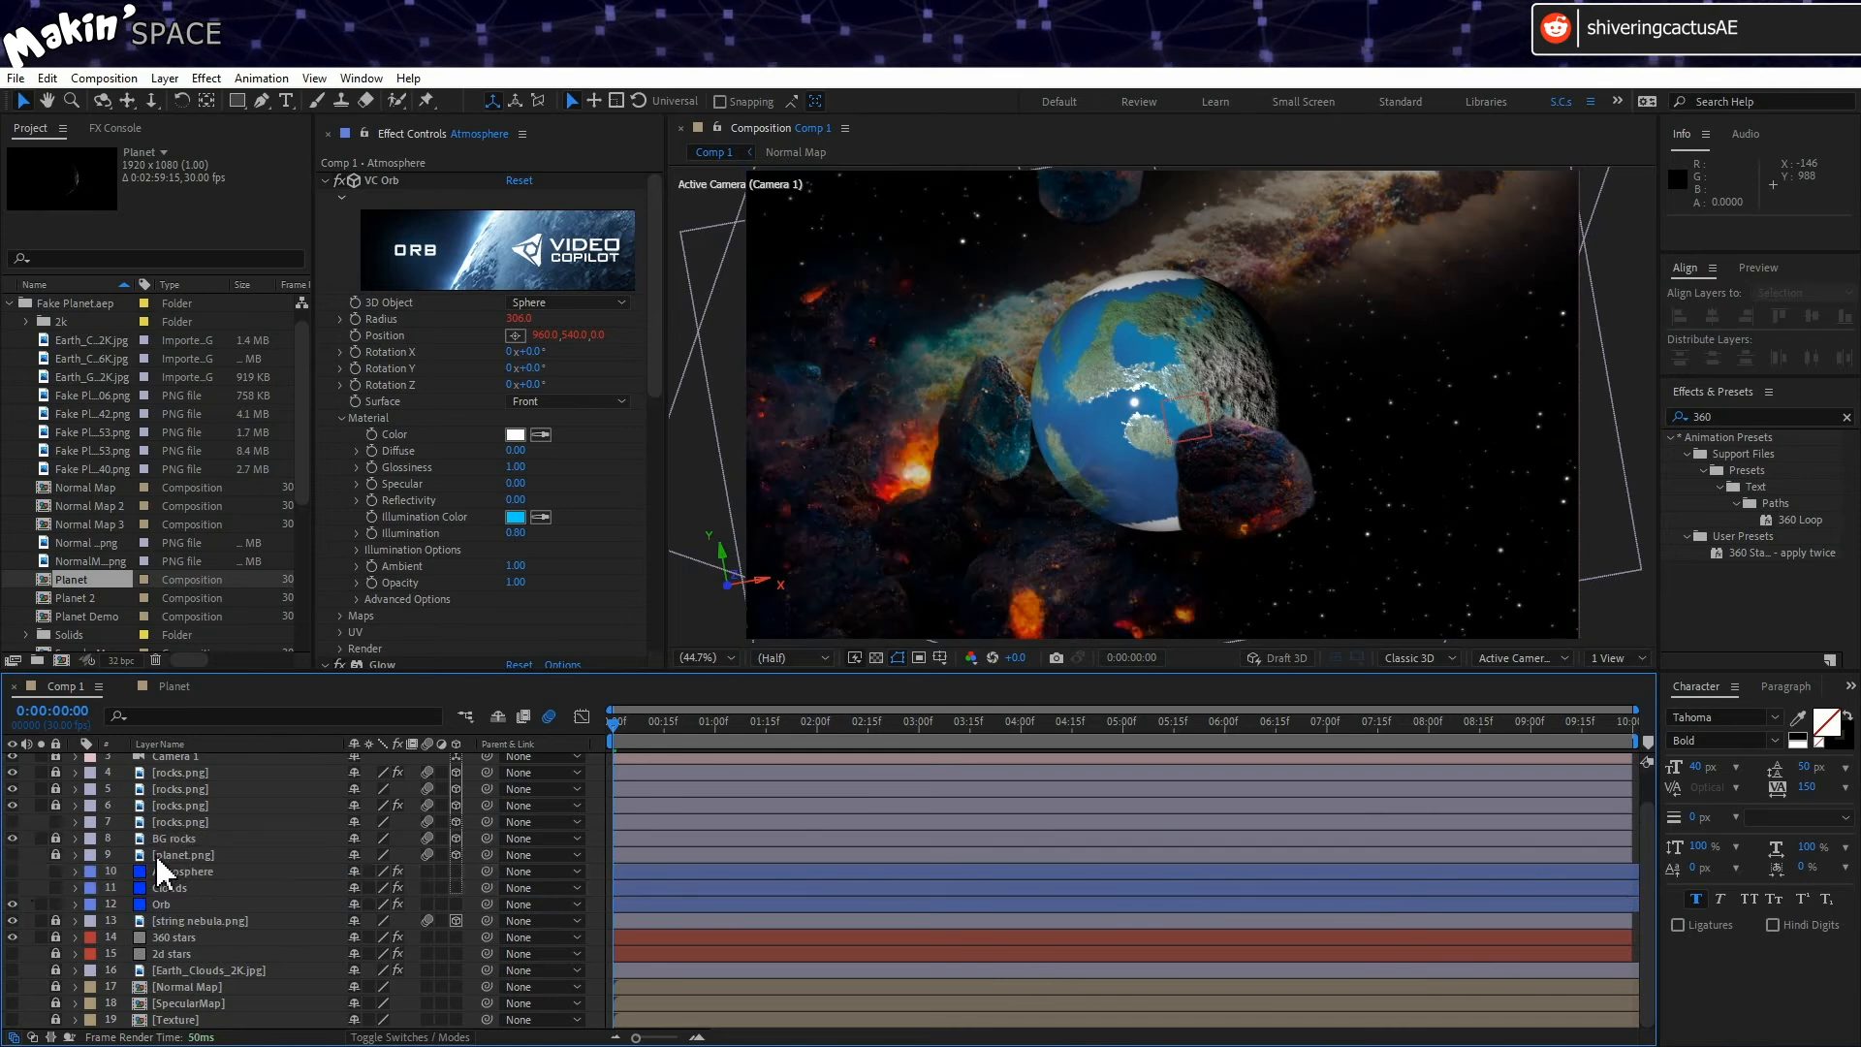
left_click(60, 837)
left_click_drag(172, 840, 183, 915)
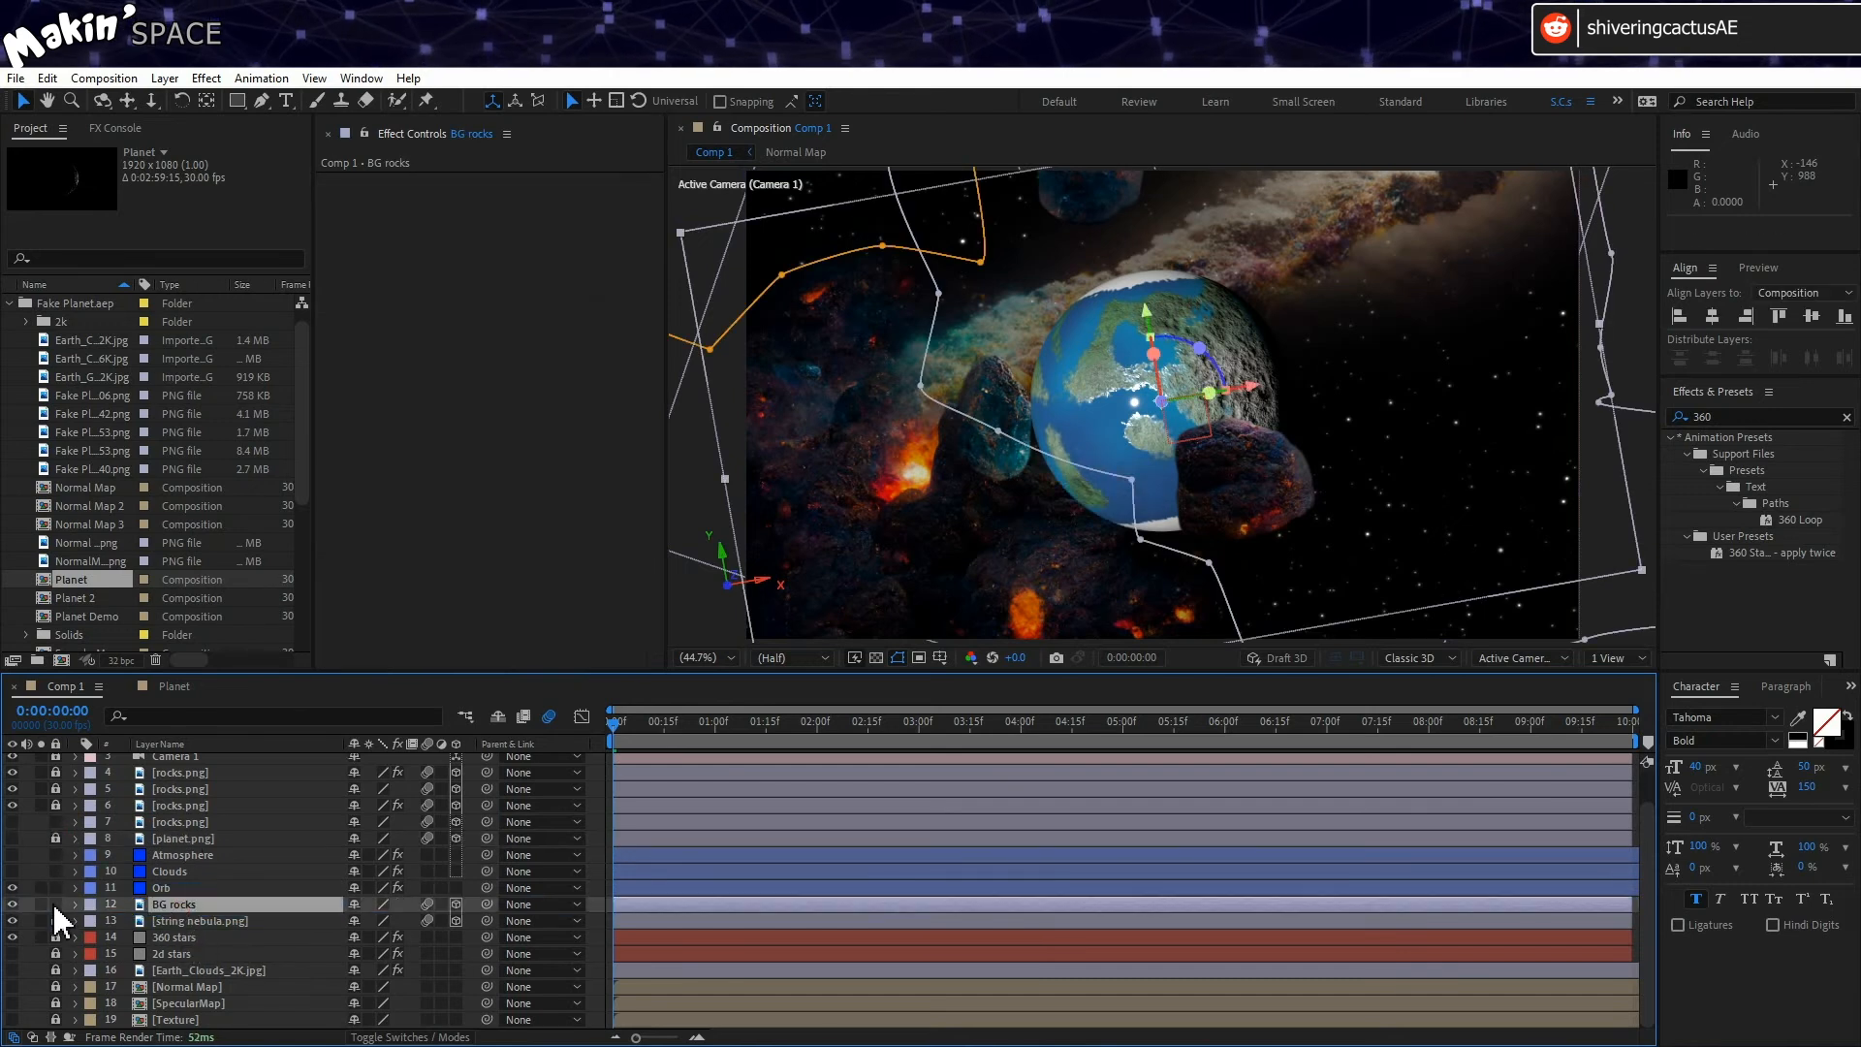
left_click(54, 903)
Step: Move Null 1 along X to about 1438.5, 540.0, 0.0 and show the Atmosphere and Clouds layers
left_click_drag(629, 737, 304, 752)
scroll(184, 849, "up", 2)
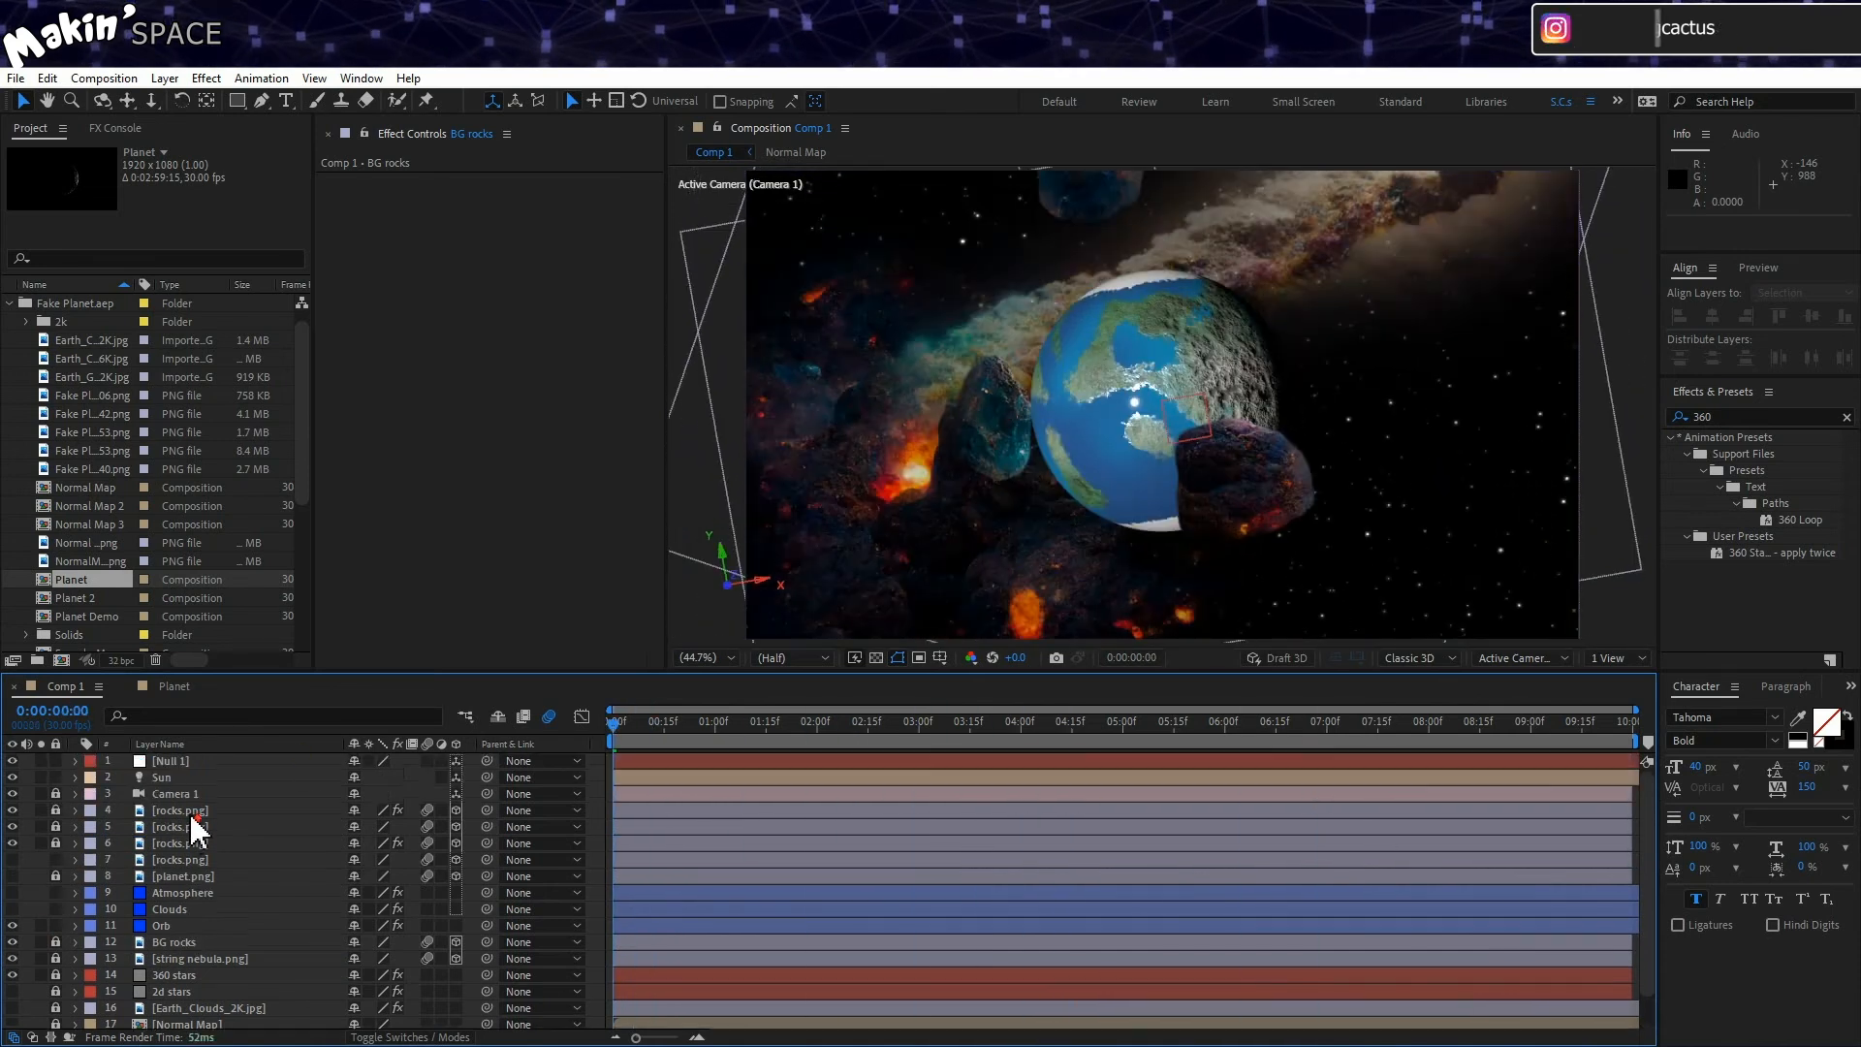
key("ctrl+alt+shift+y")
left_click_drag(1257, 397, 1454, 355)
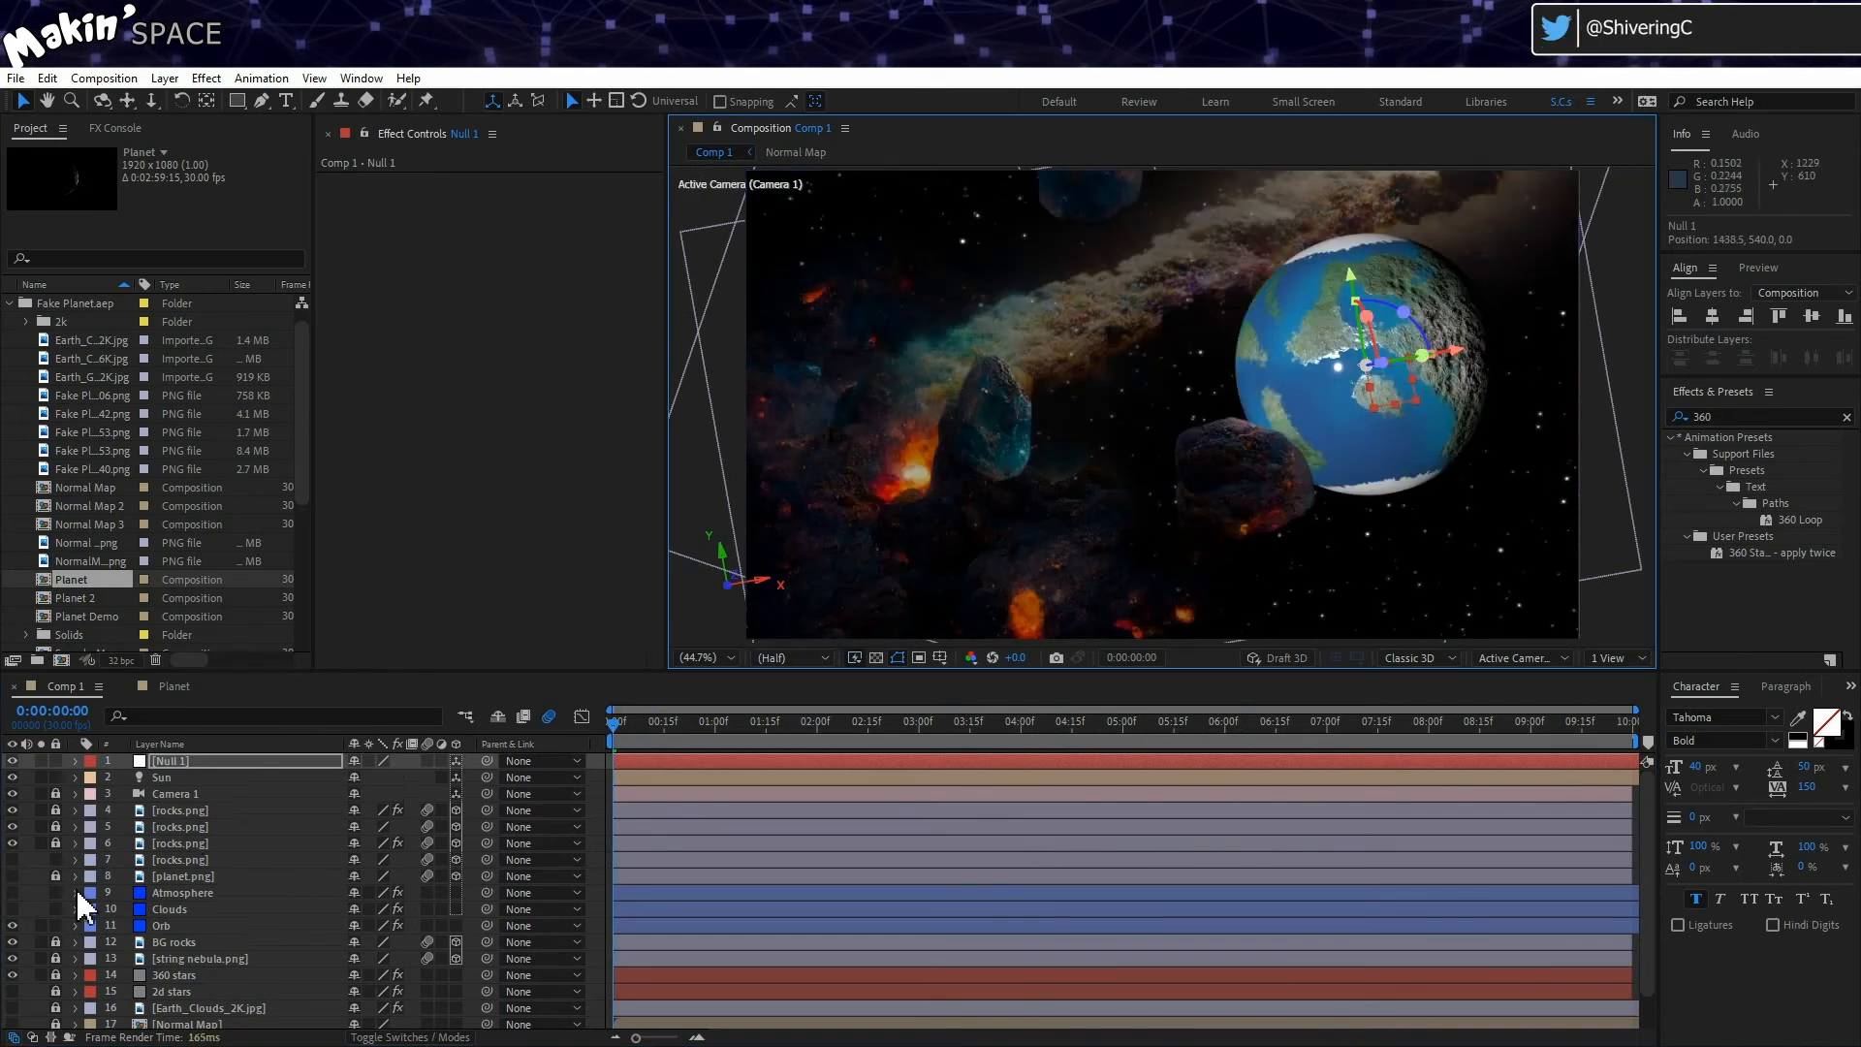
left_click_drag(11, 925, 12, 892)
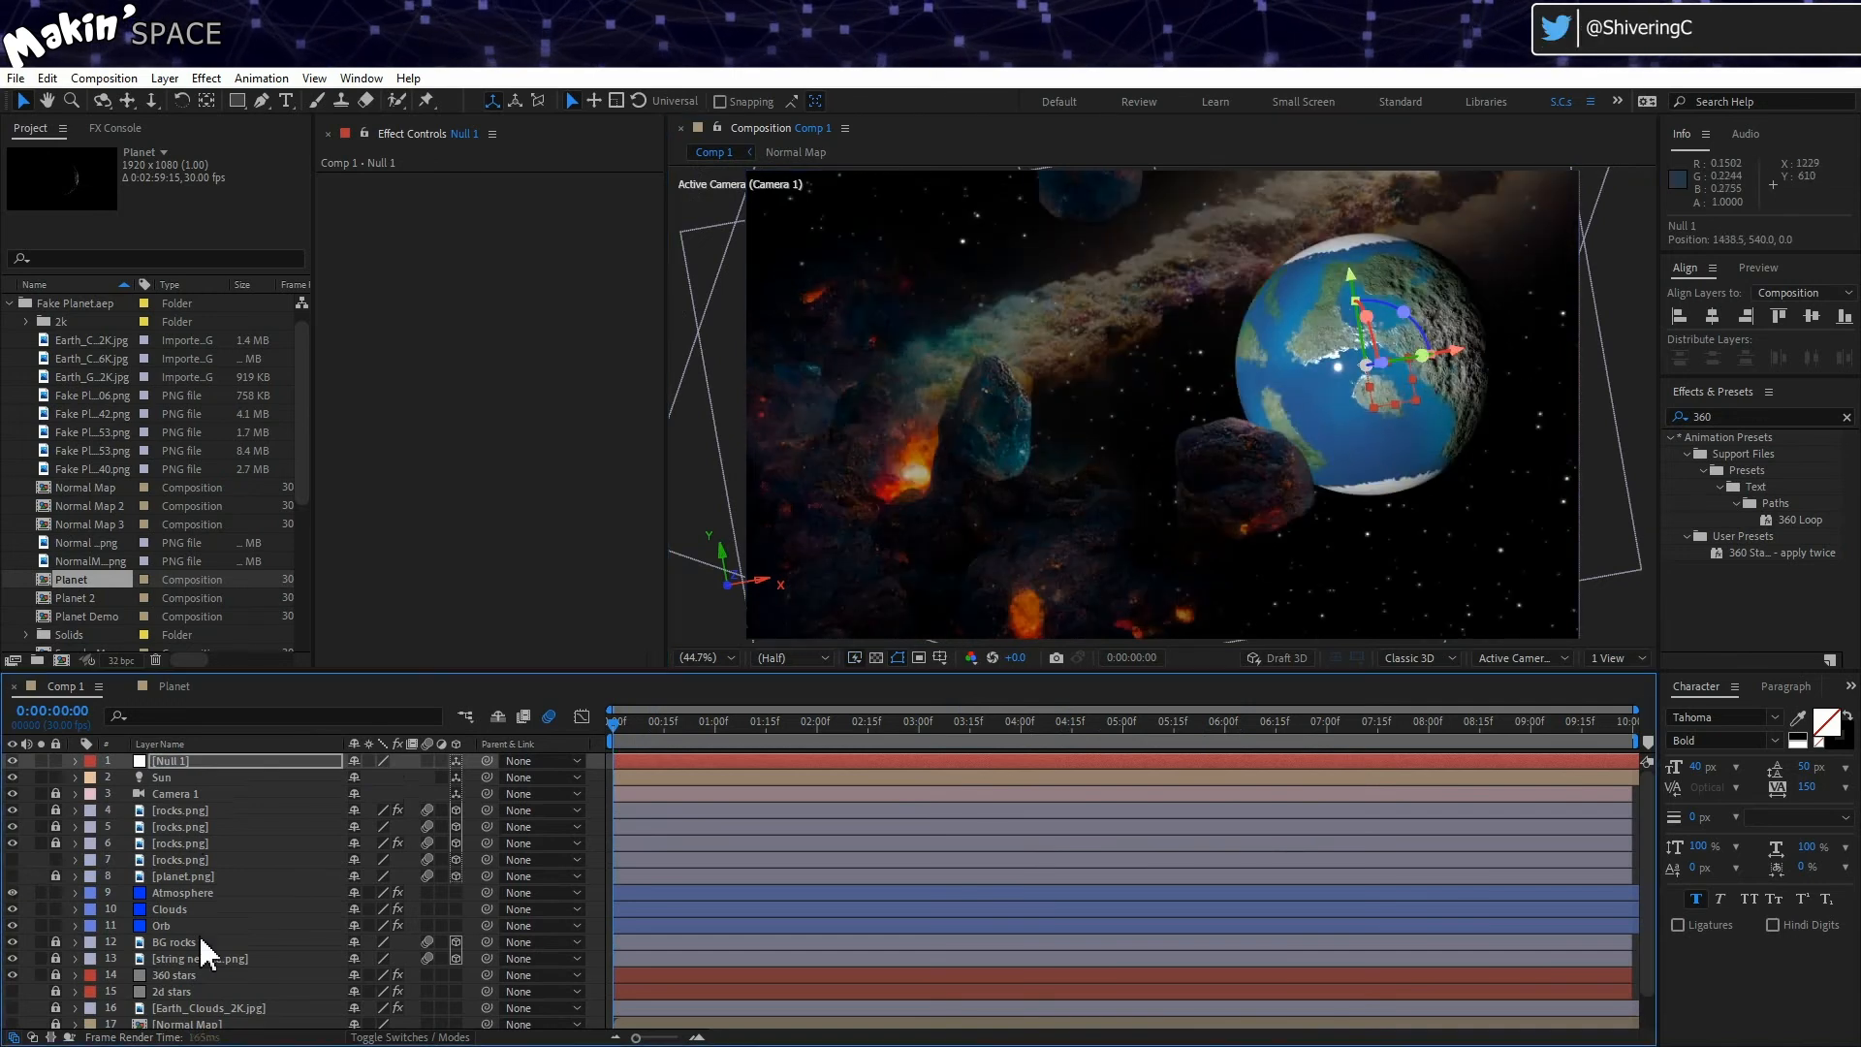
Step: Move the Sun light beyond the frame's upper right, to about 2740.2, -11.3, 1006.8
left_click(189, 778)
key("comma")
key("comma")
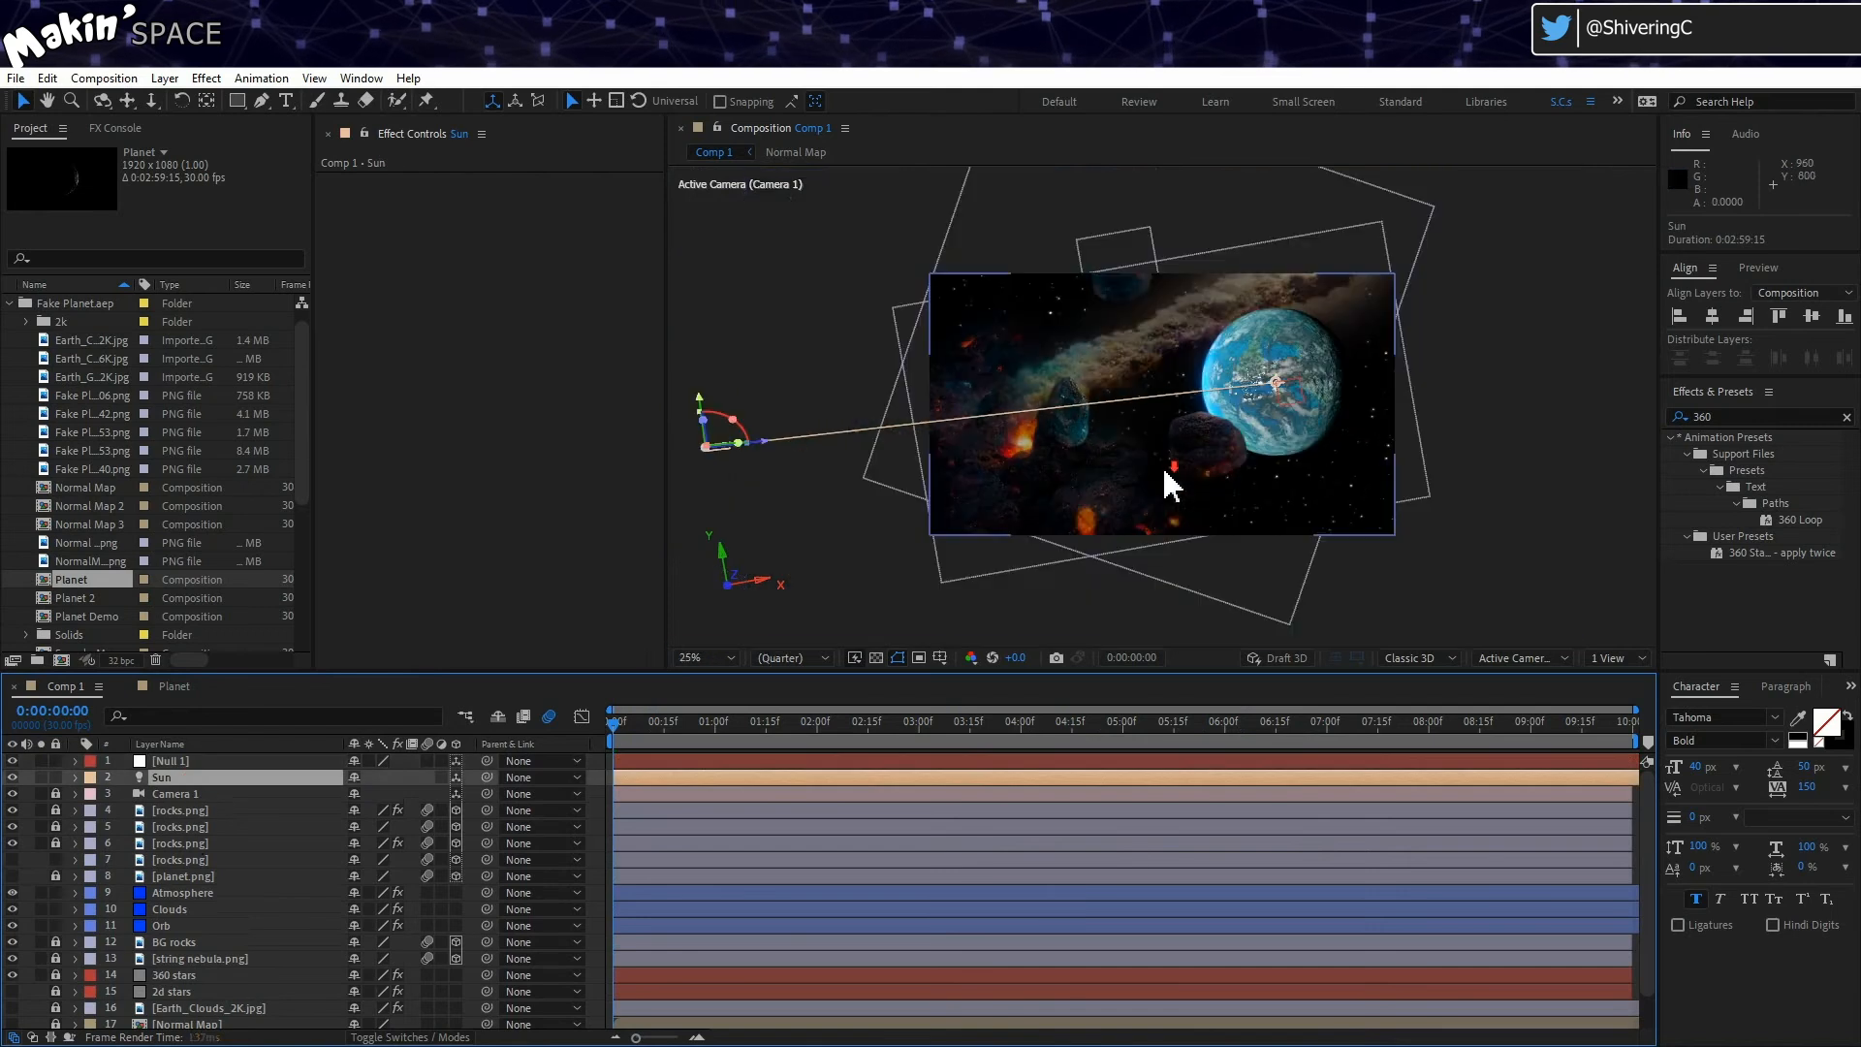
left_click_drag(766, 448, 1503, 427)
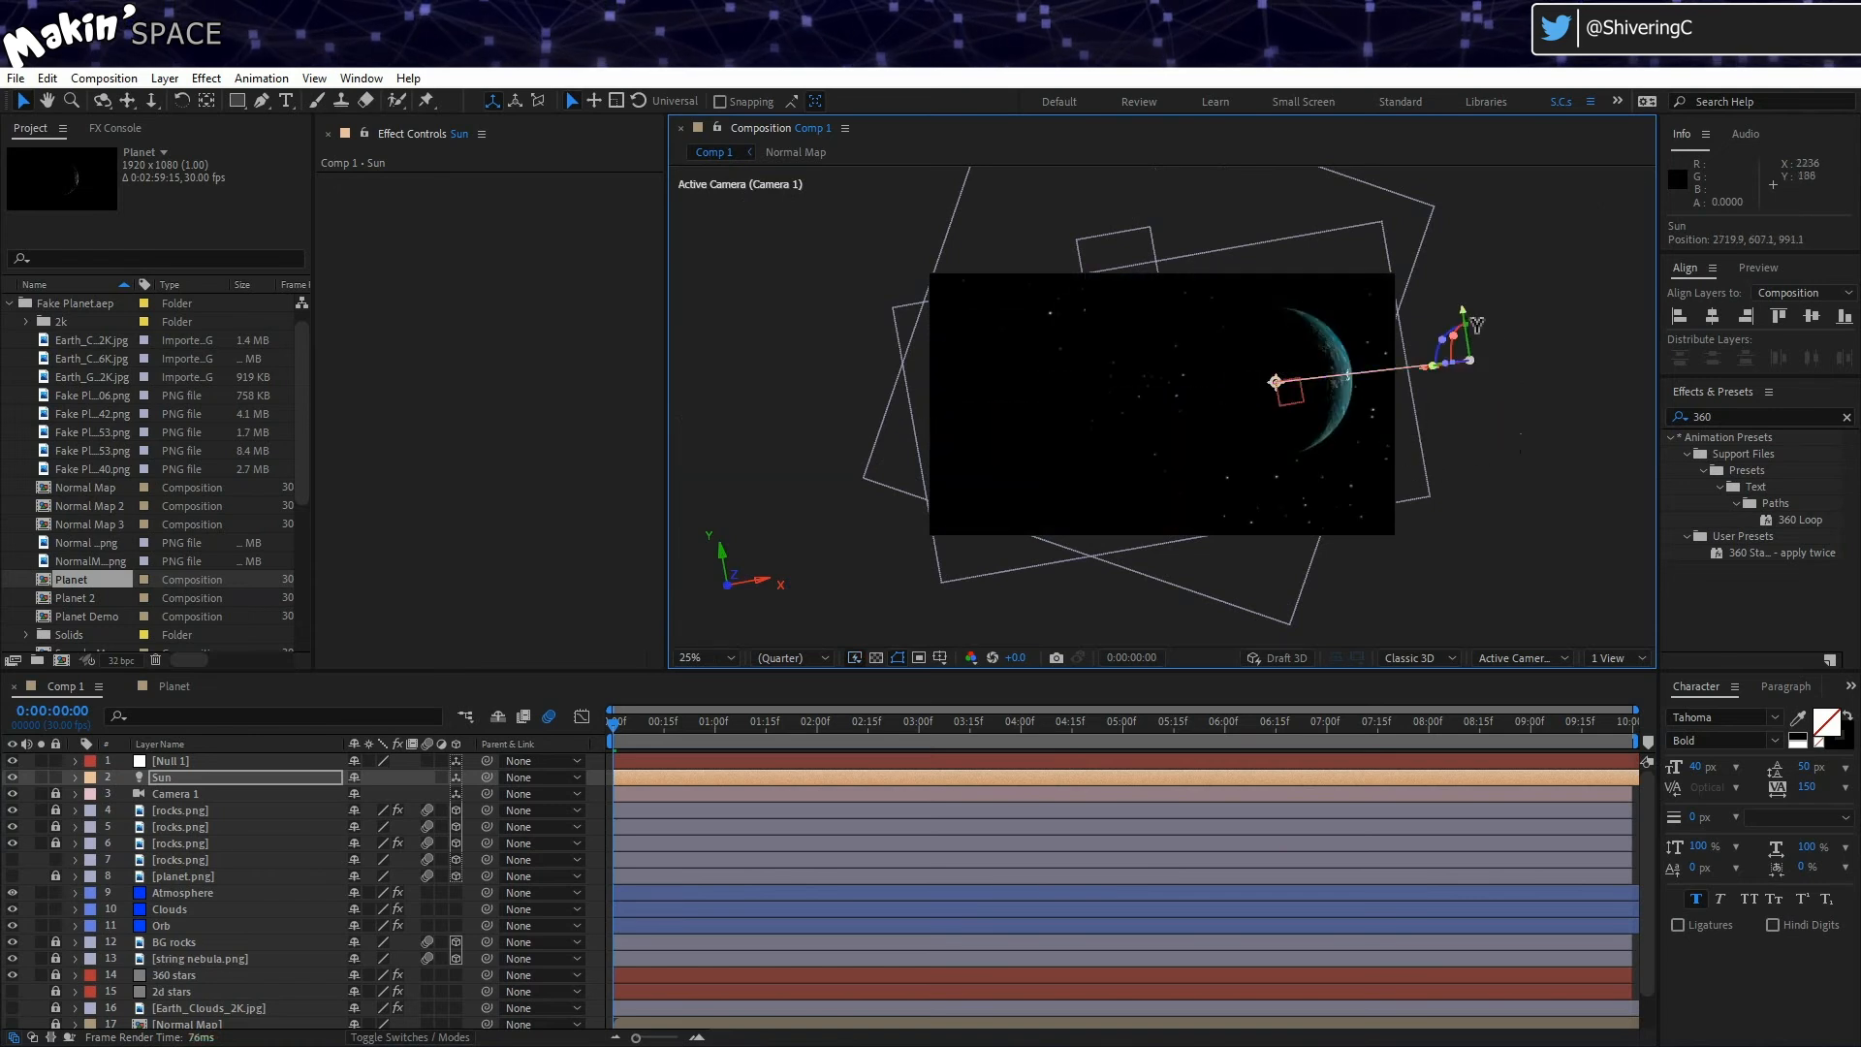
left_click_drag(1467, 329, 1447, 254)
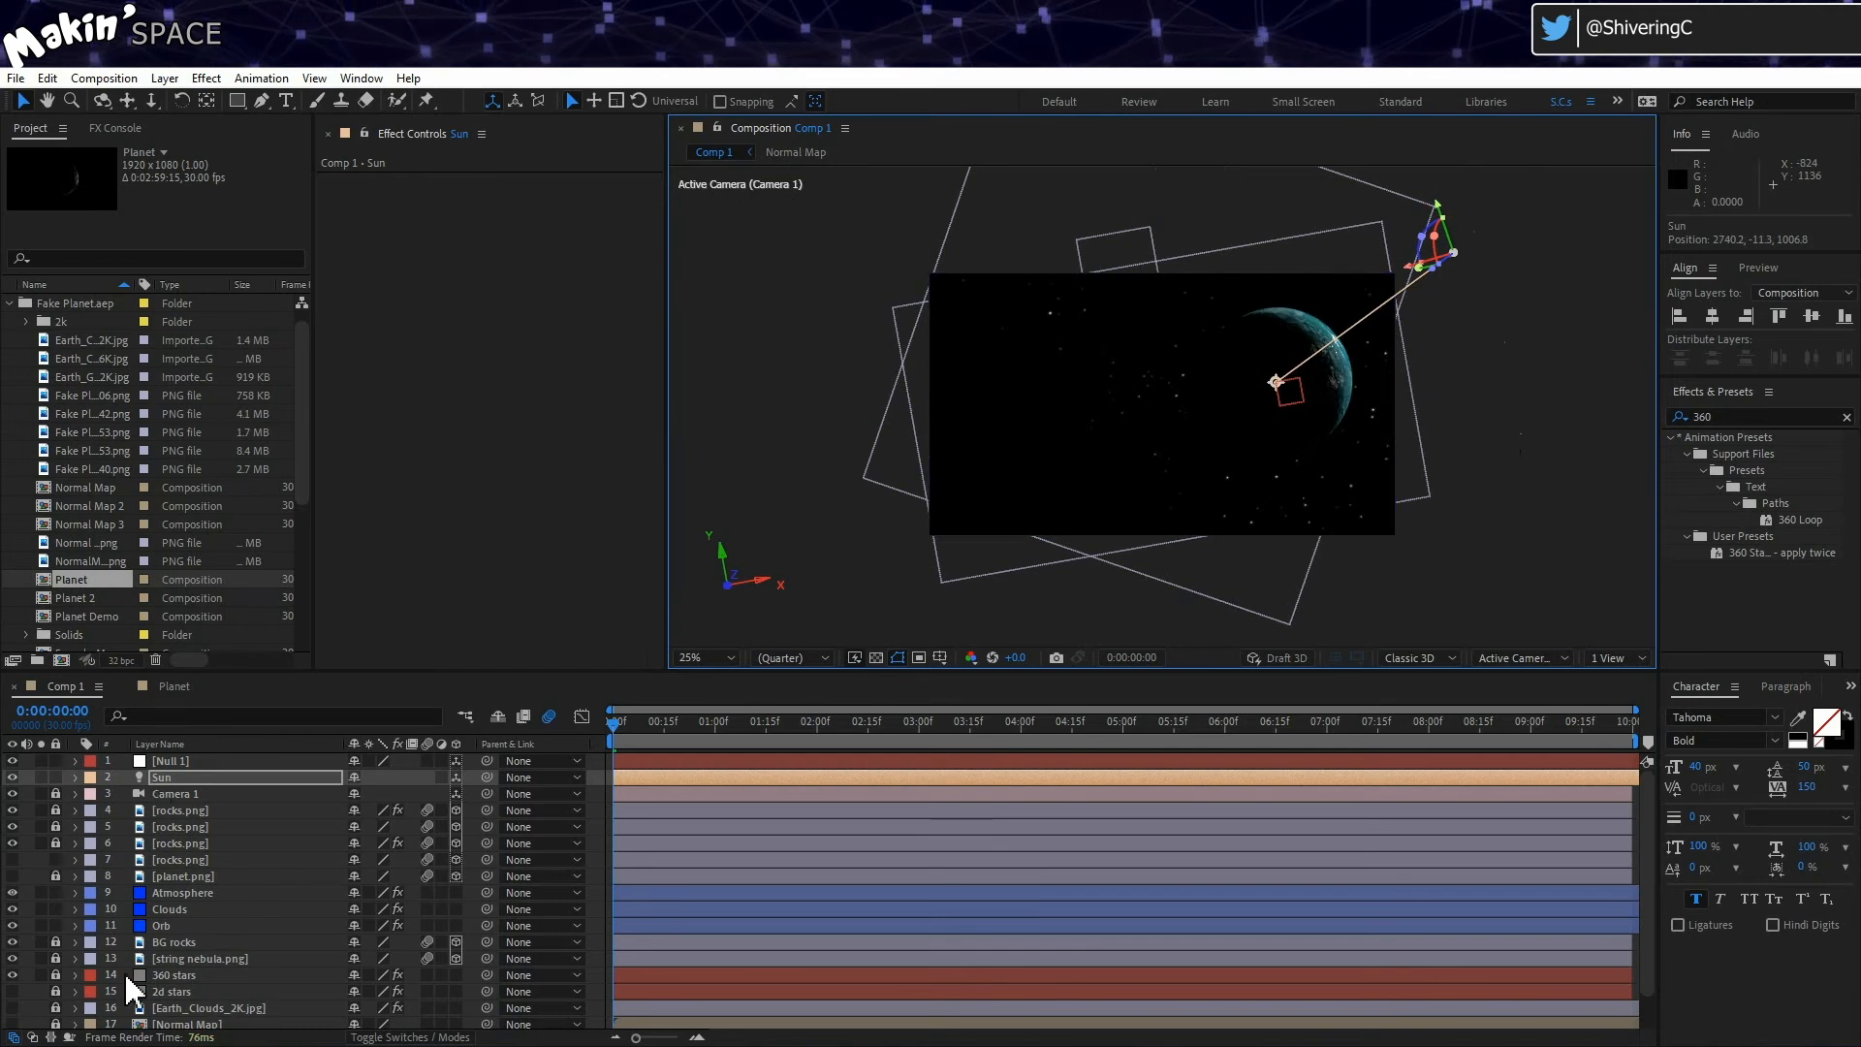
Step: Turn off Accepts Lights in the material options of the BG rocks layer
left_click(194, 940)
key("m")
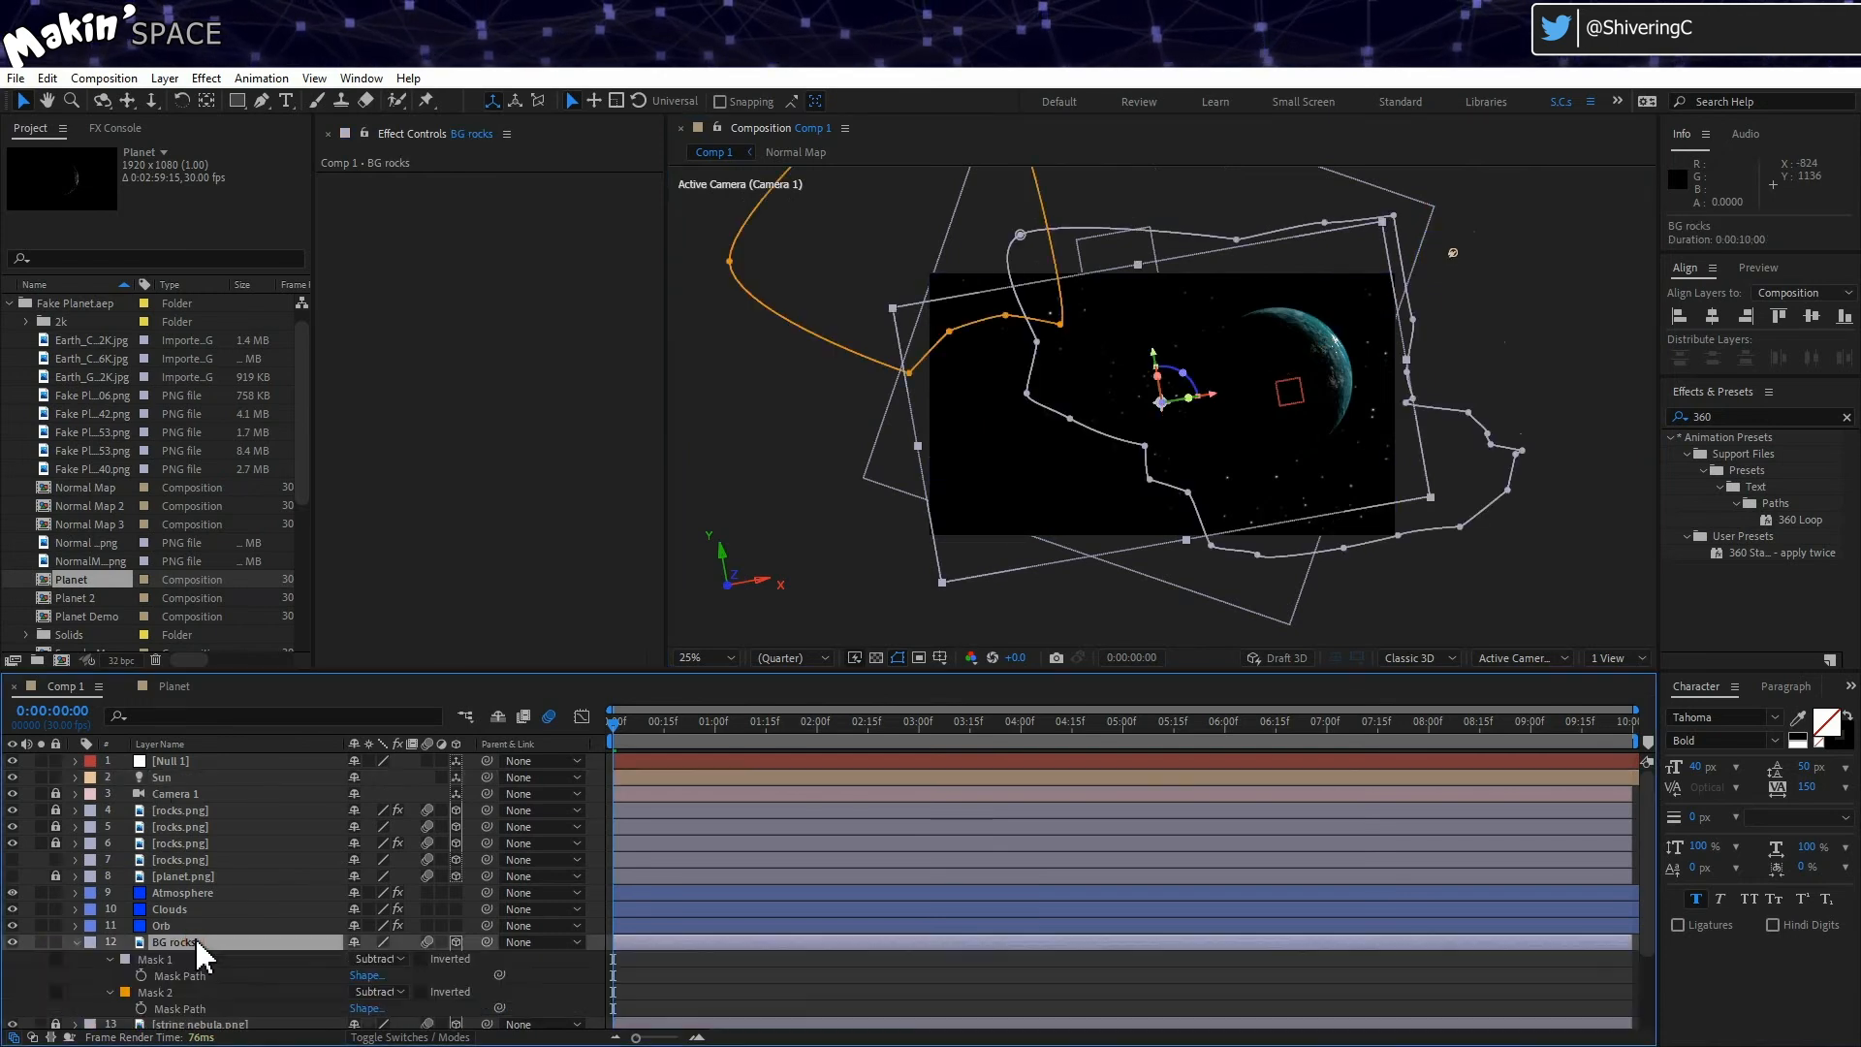
left_click(77, 838)
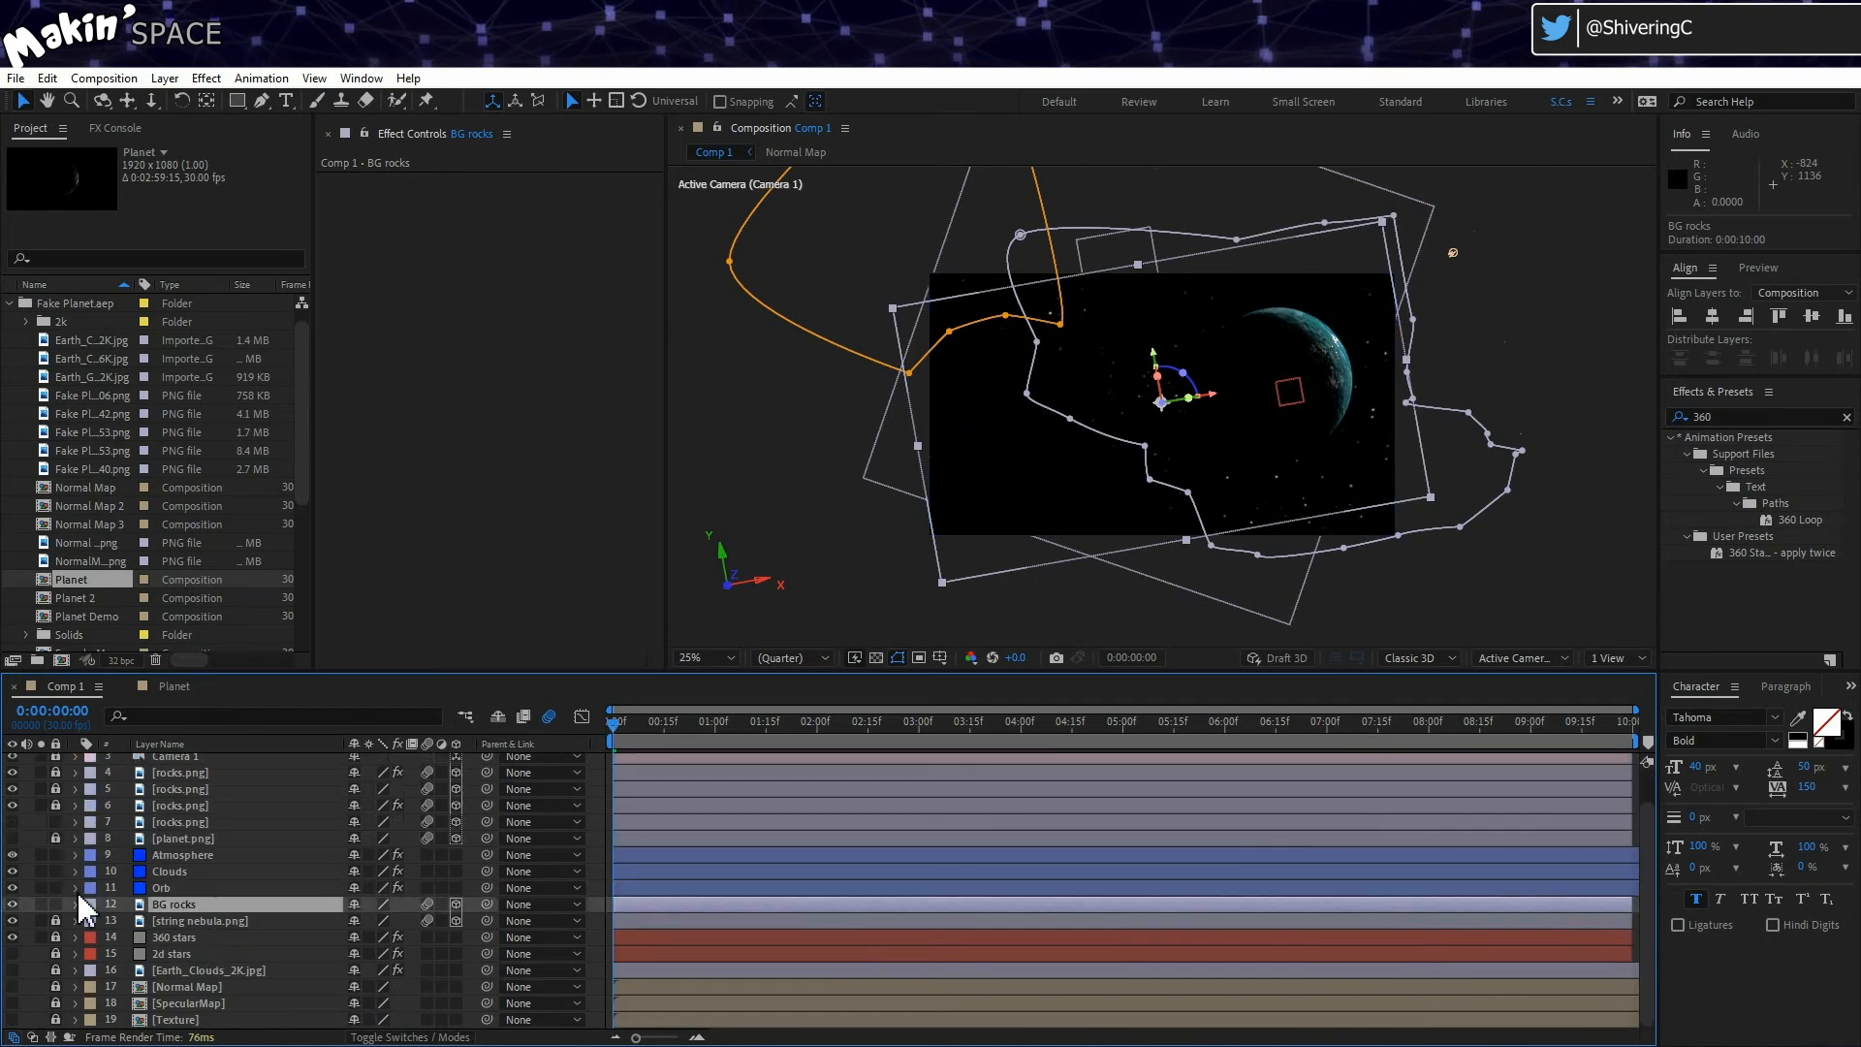
left_click(76, 903)
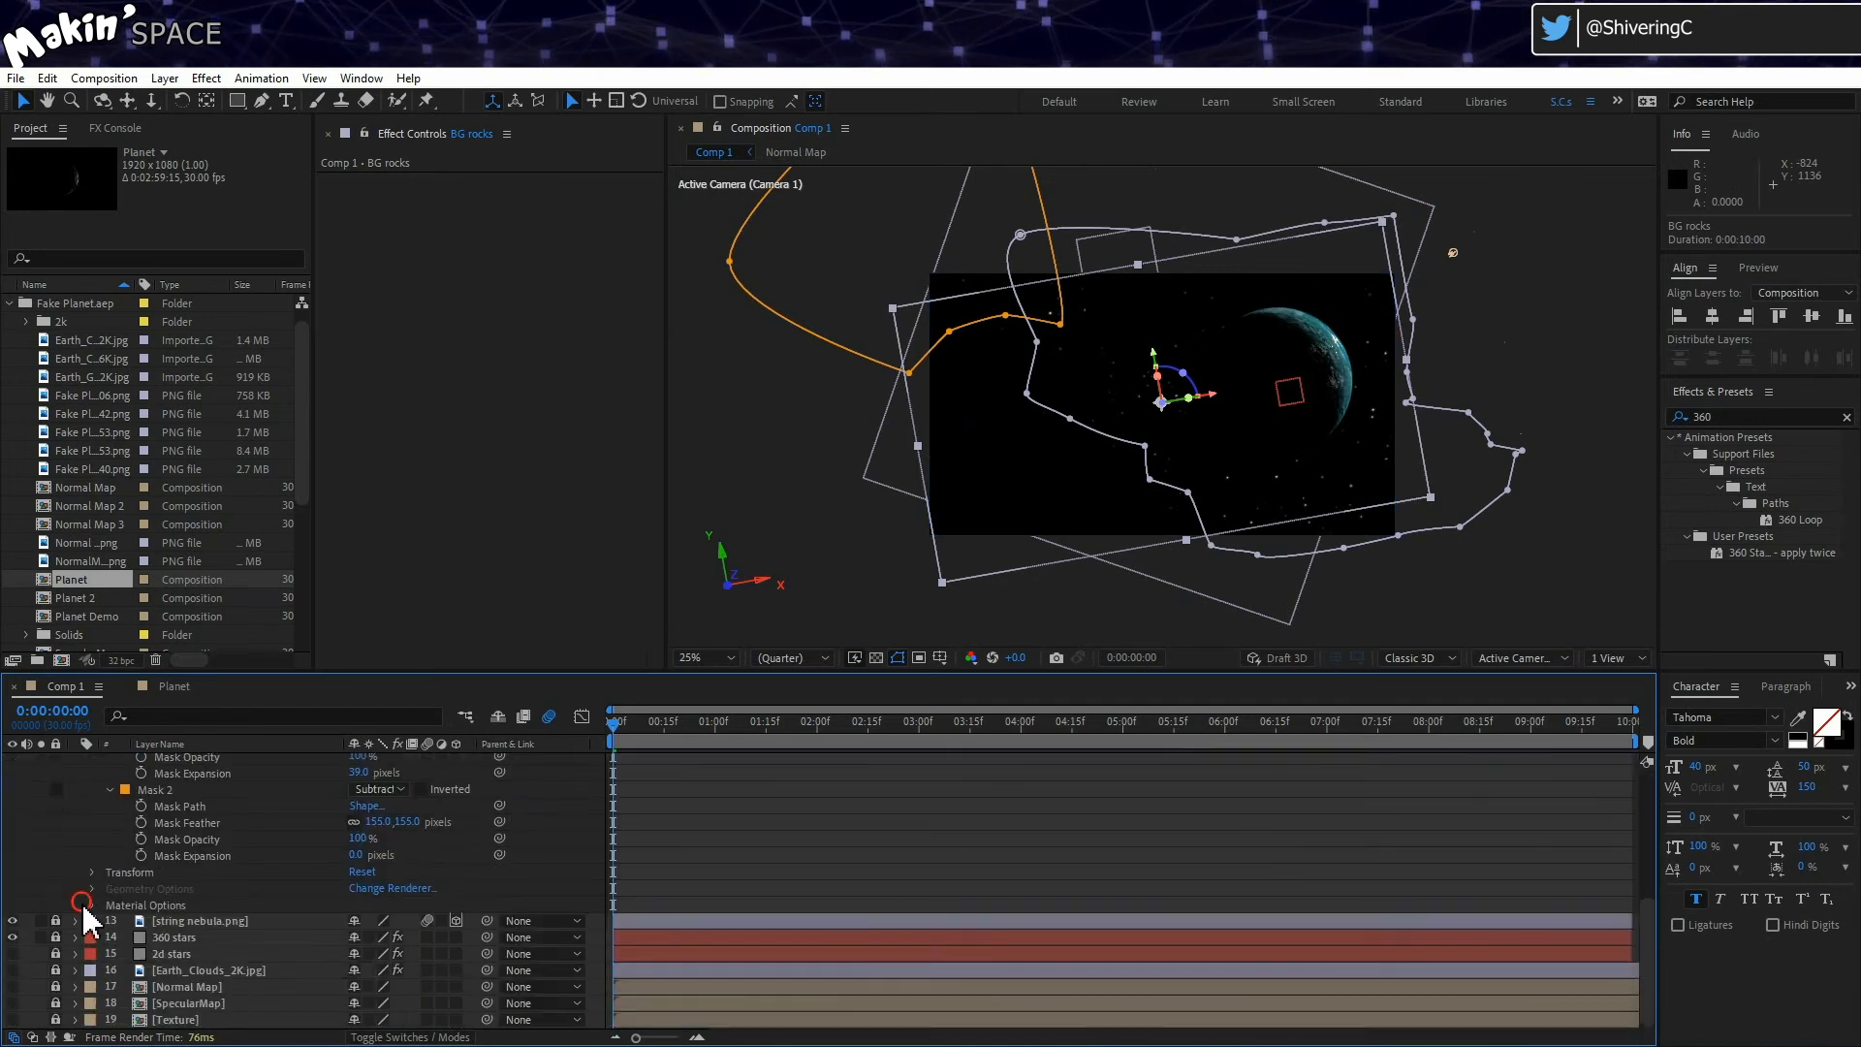
left_click(83, 901)
left_click(91, 903)
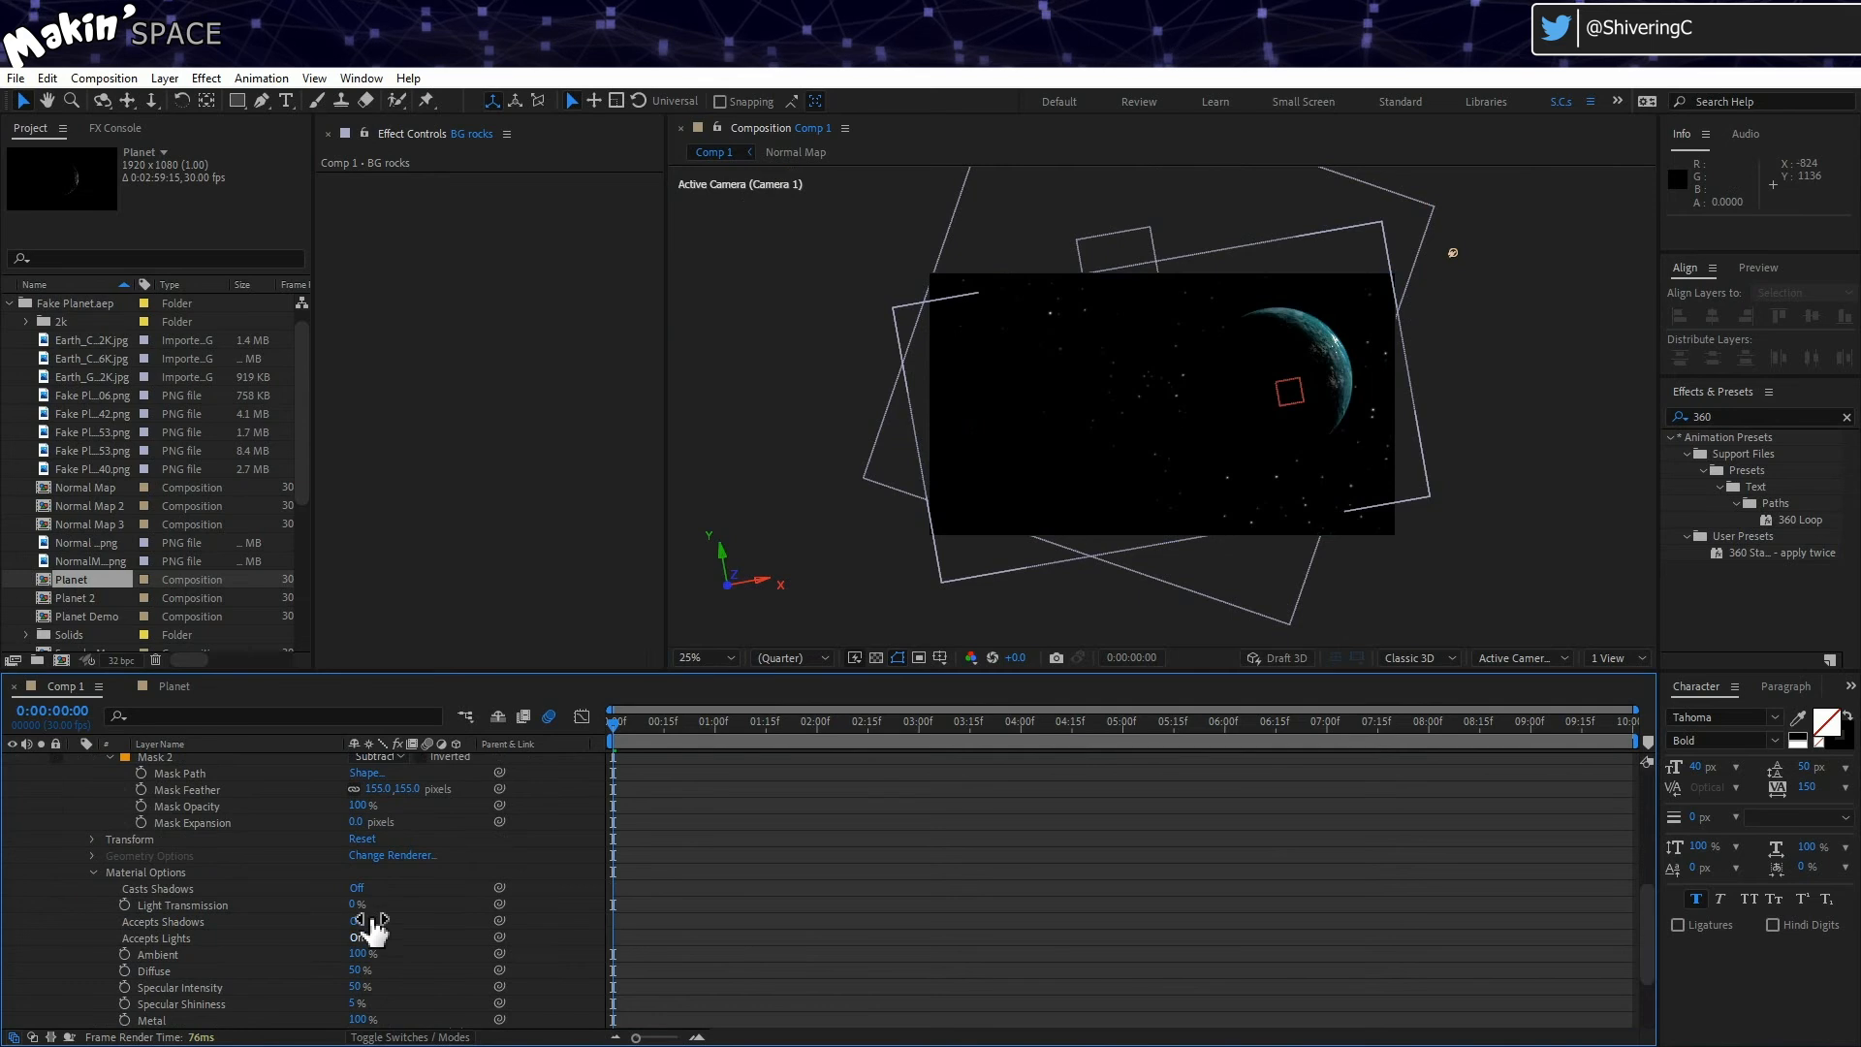
left_click(358, 942)
scroll(113, 916, "up", 5)
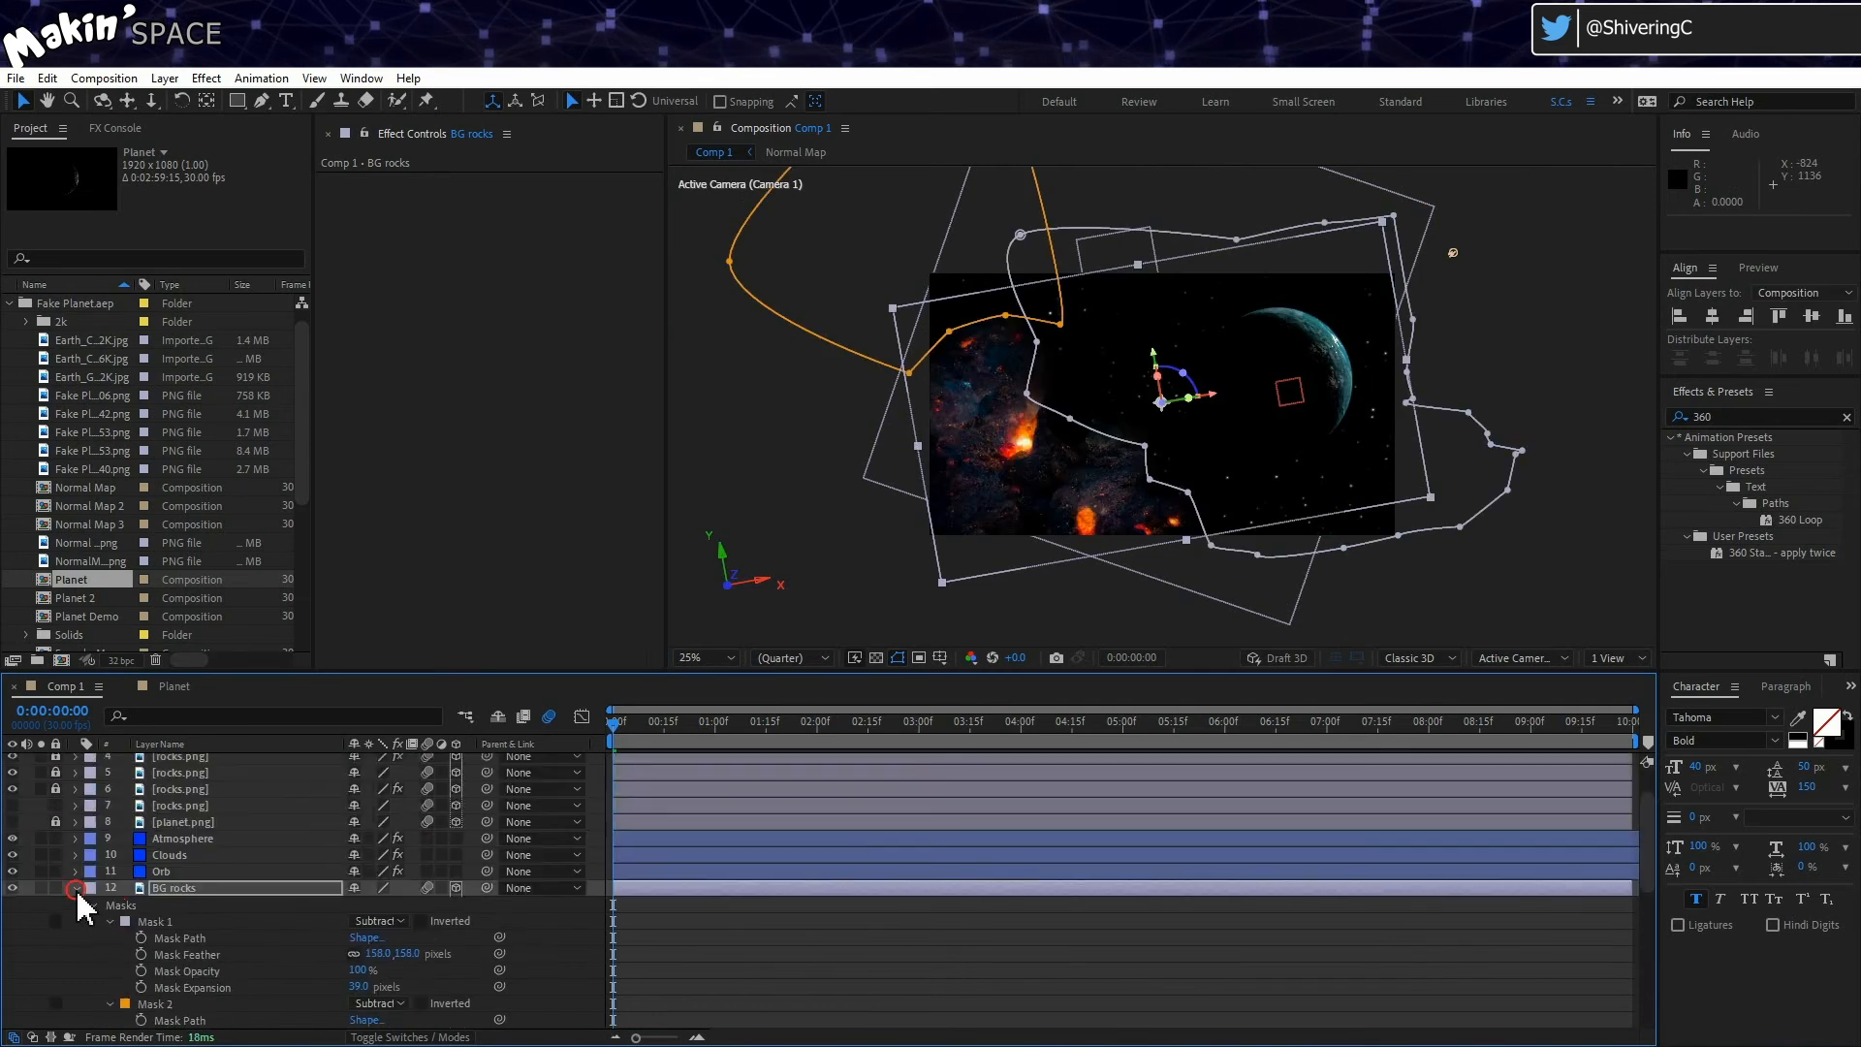
left_click(76, 888)
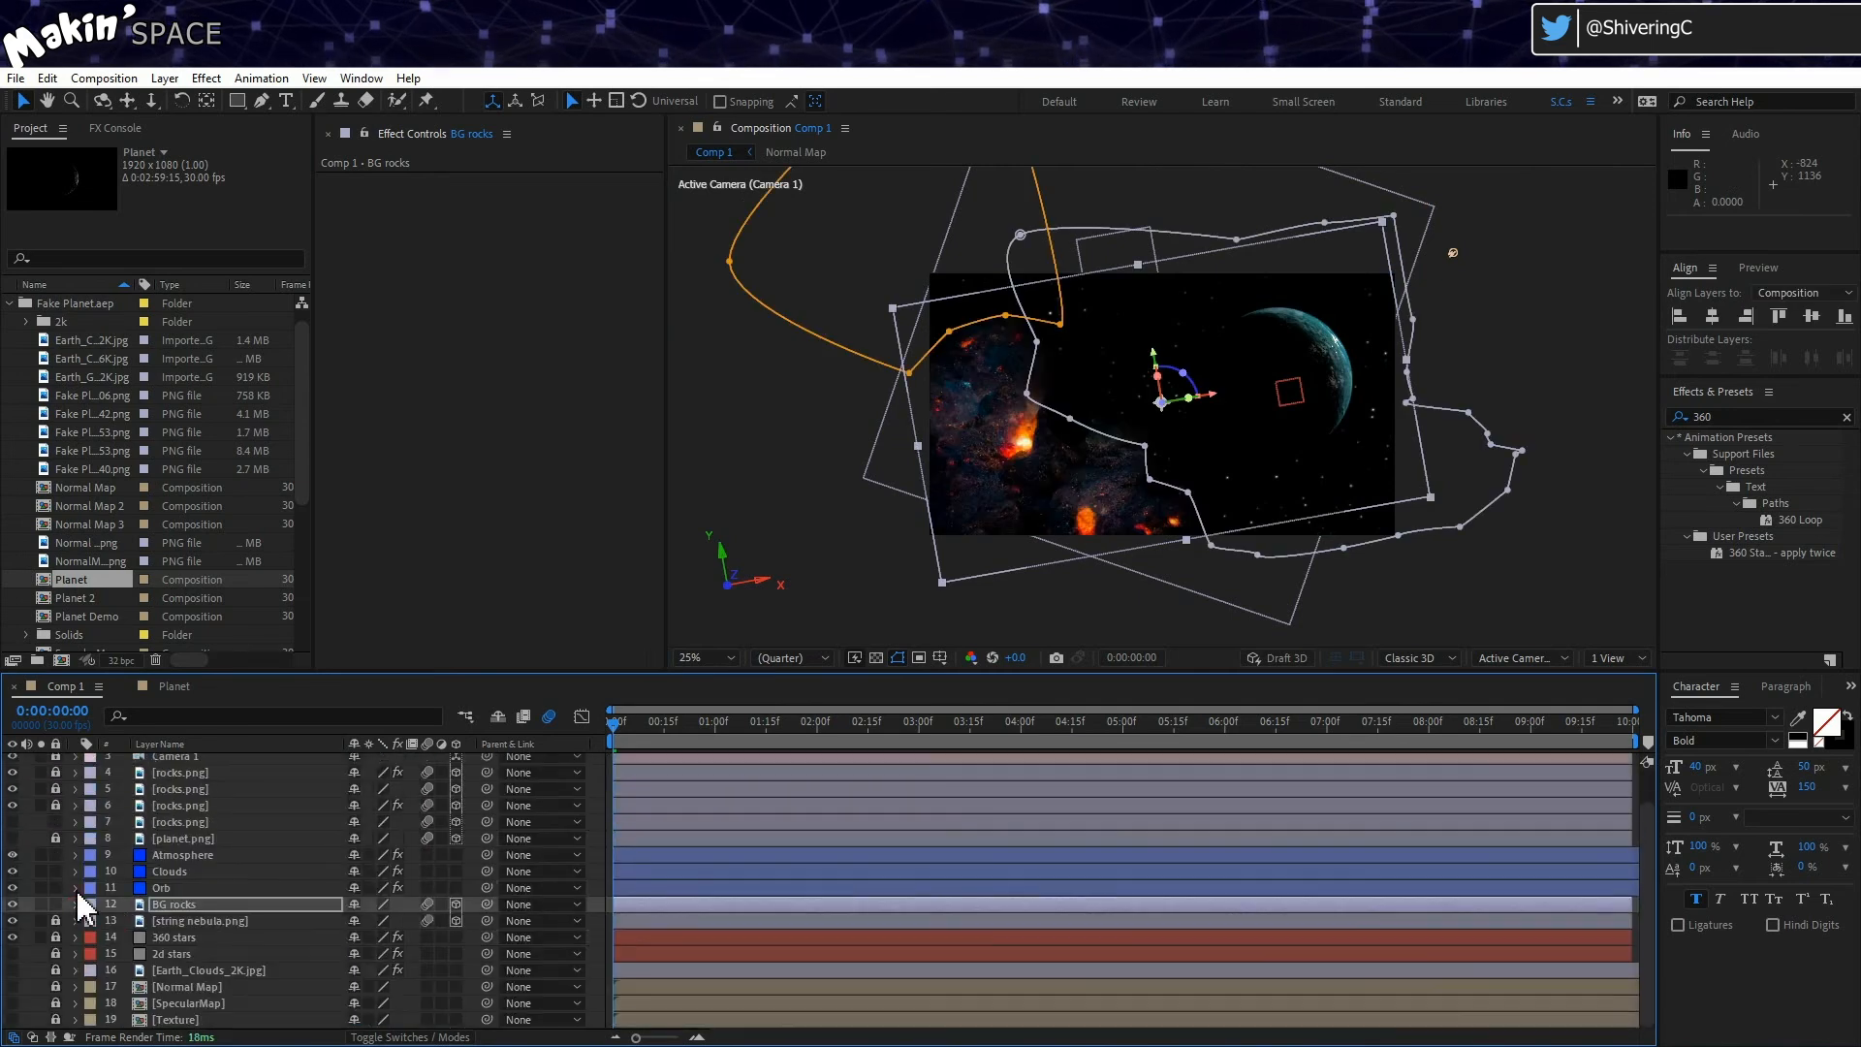
Step: Turn off Accepts Lights for the hidden rocks.png layer 7, make the layer visible and lock it
left_click(75, 821)
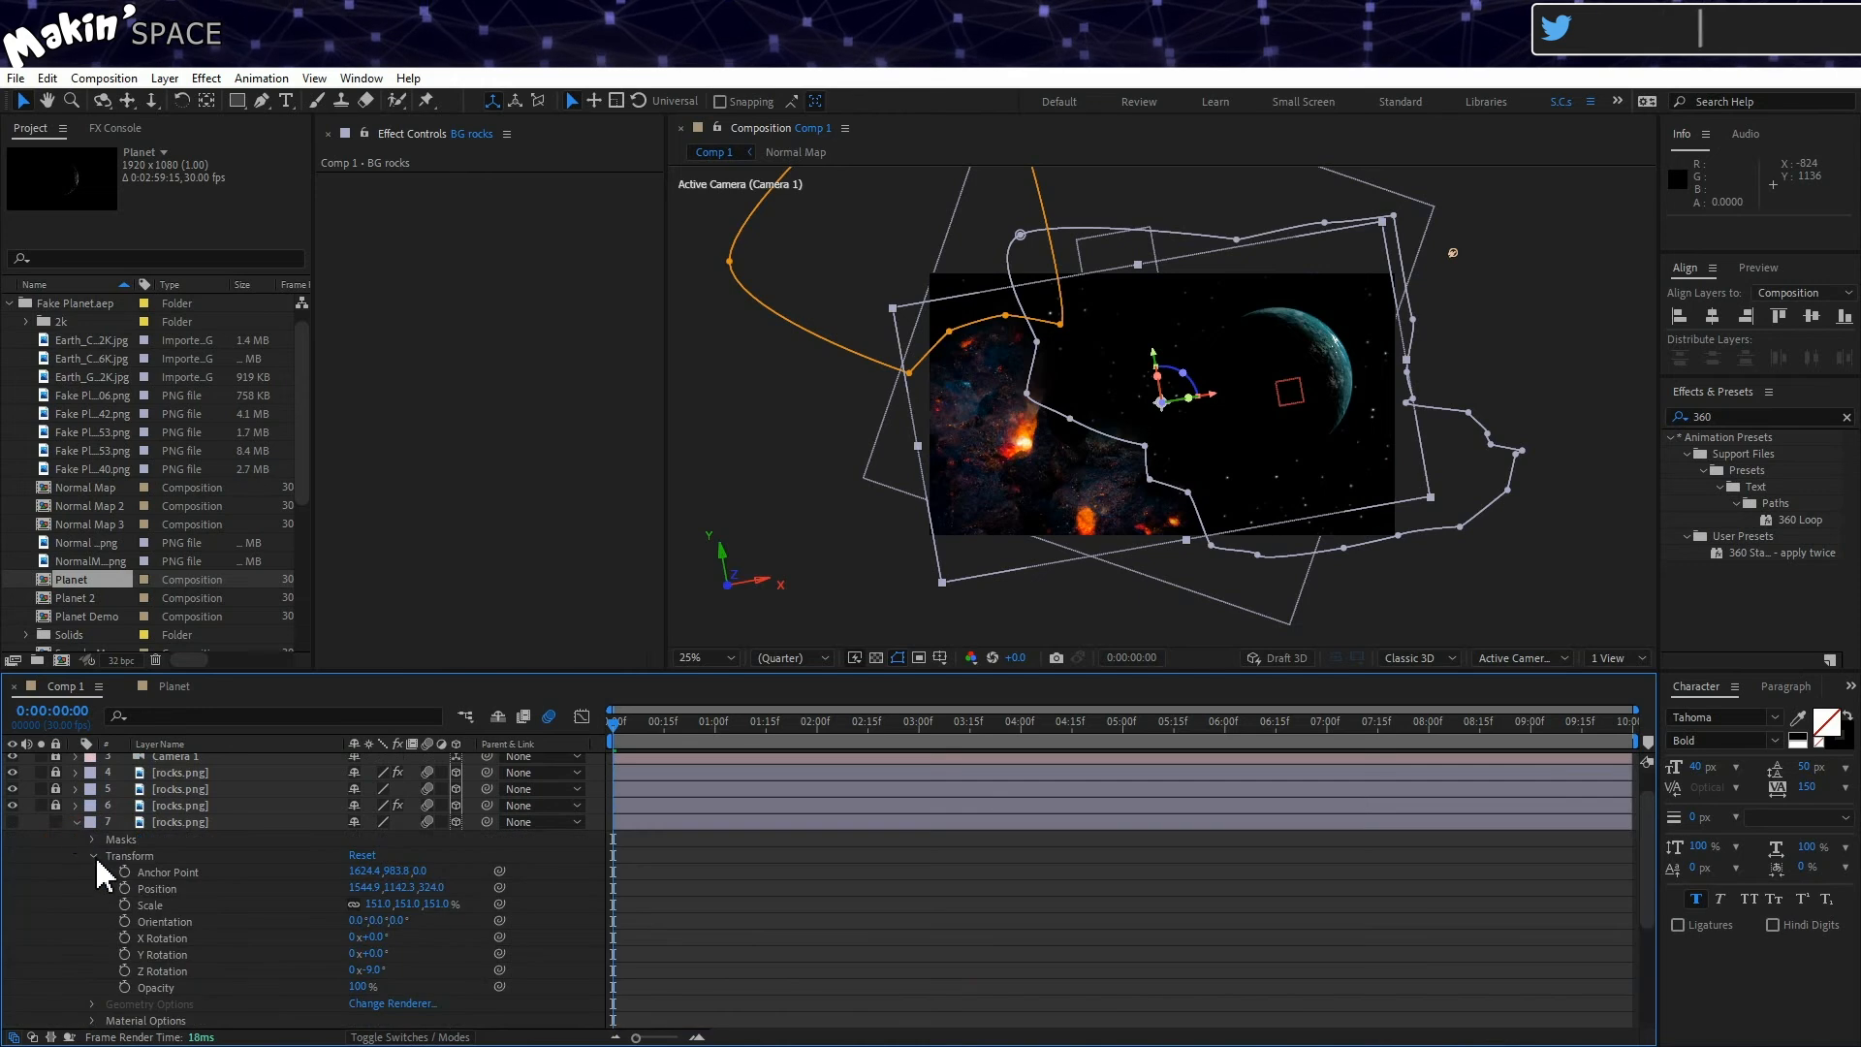
left_click(93, 1021)
scroll(97, 1023, "down", 3)
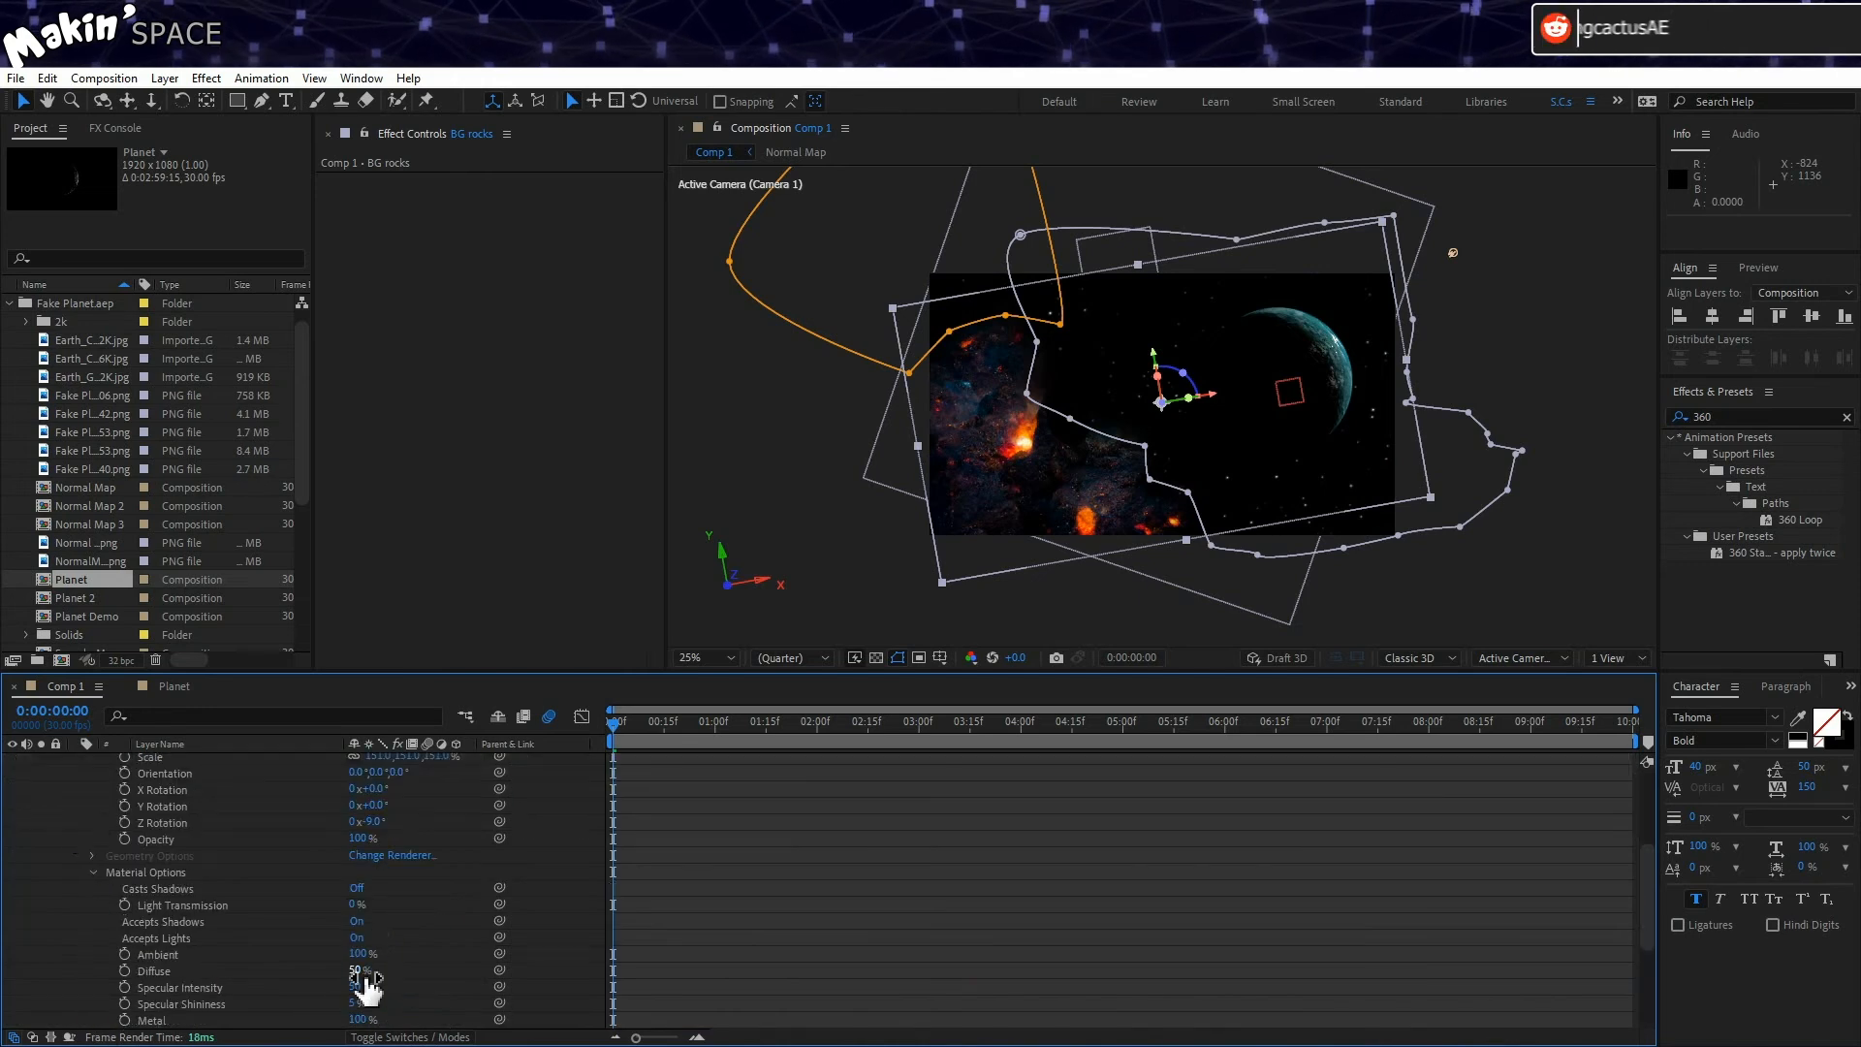
left_click(358, 942)
scroll(223, 940, "up", 3)
scroll(219, 940, "down", 2)
scroll(219, 941, "up", 1)
scroll(219, 940, "up", 1)
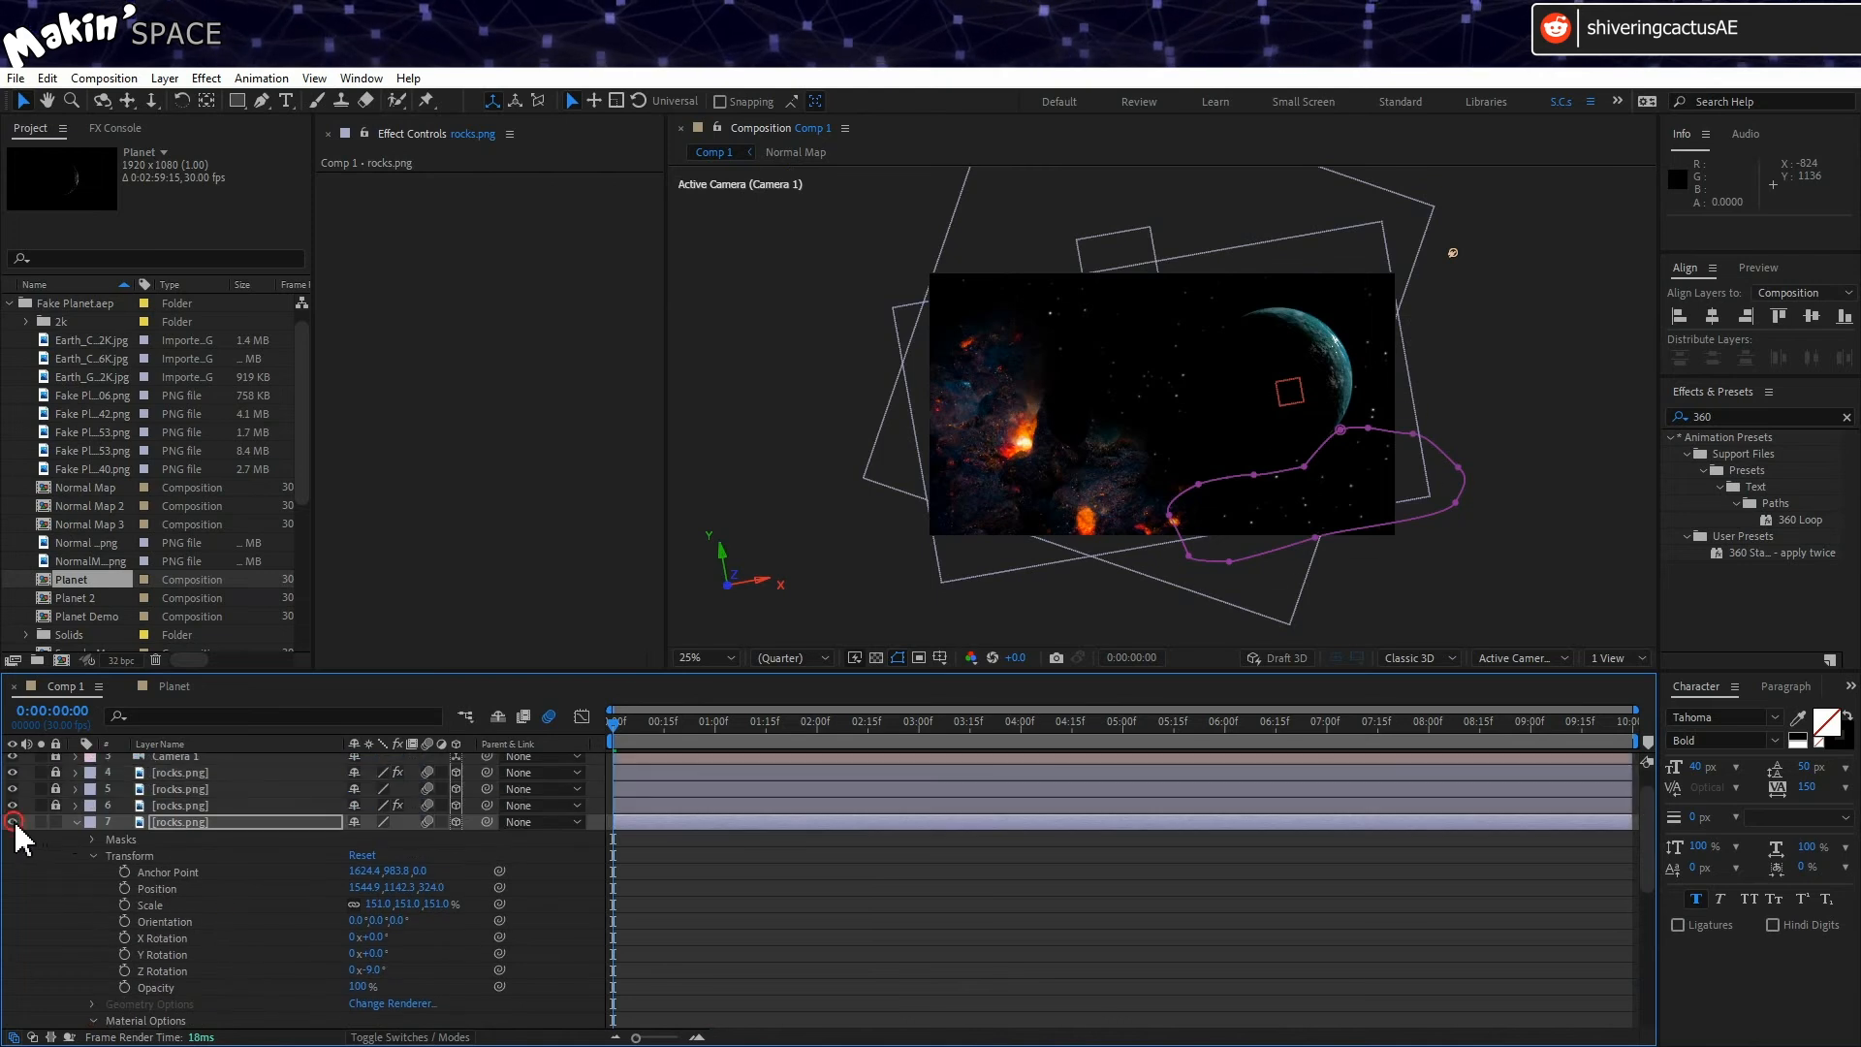
left_click(13, 822)
left_click(77, 822)
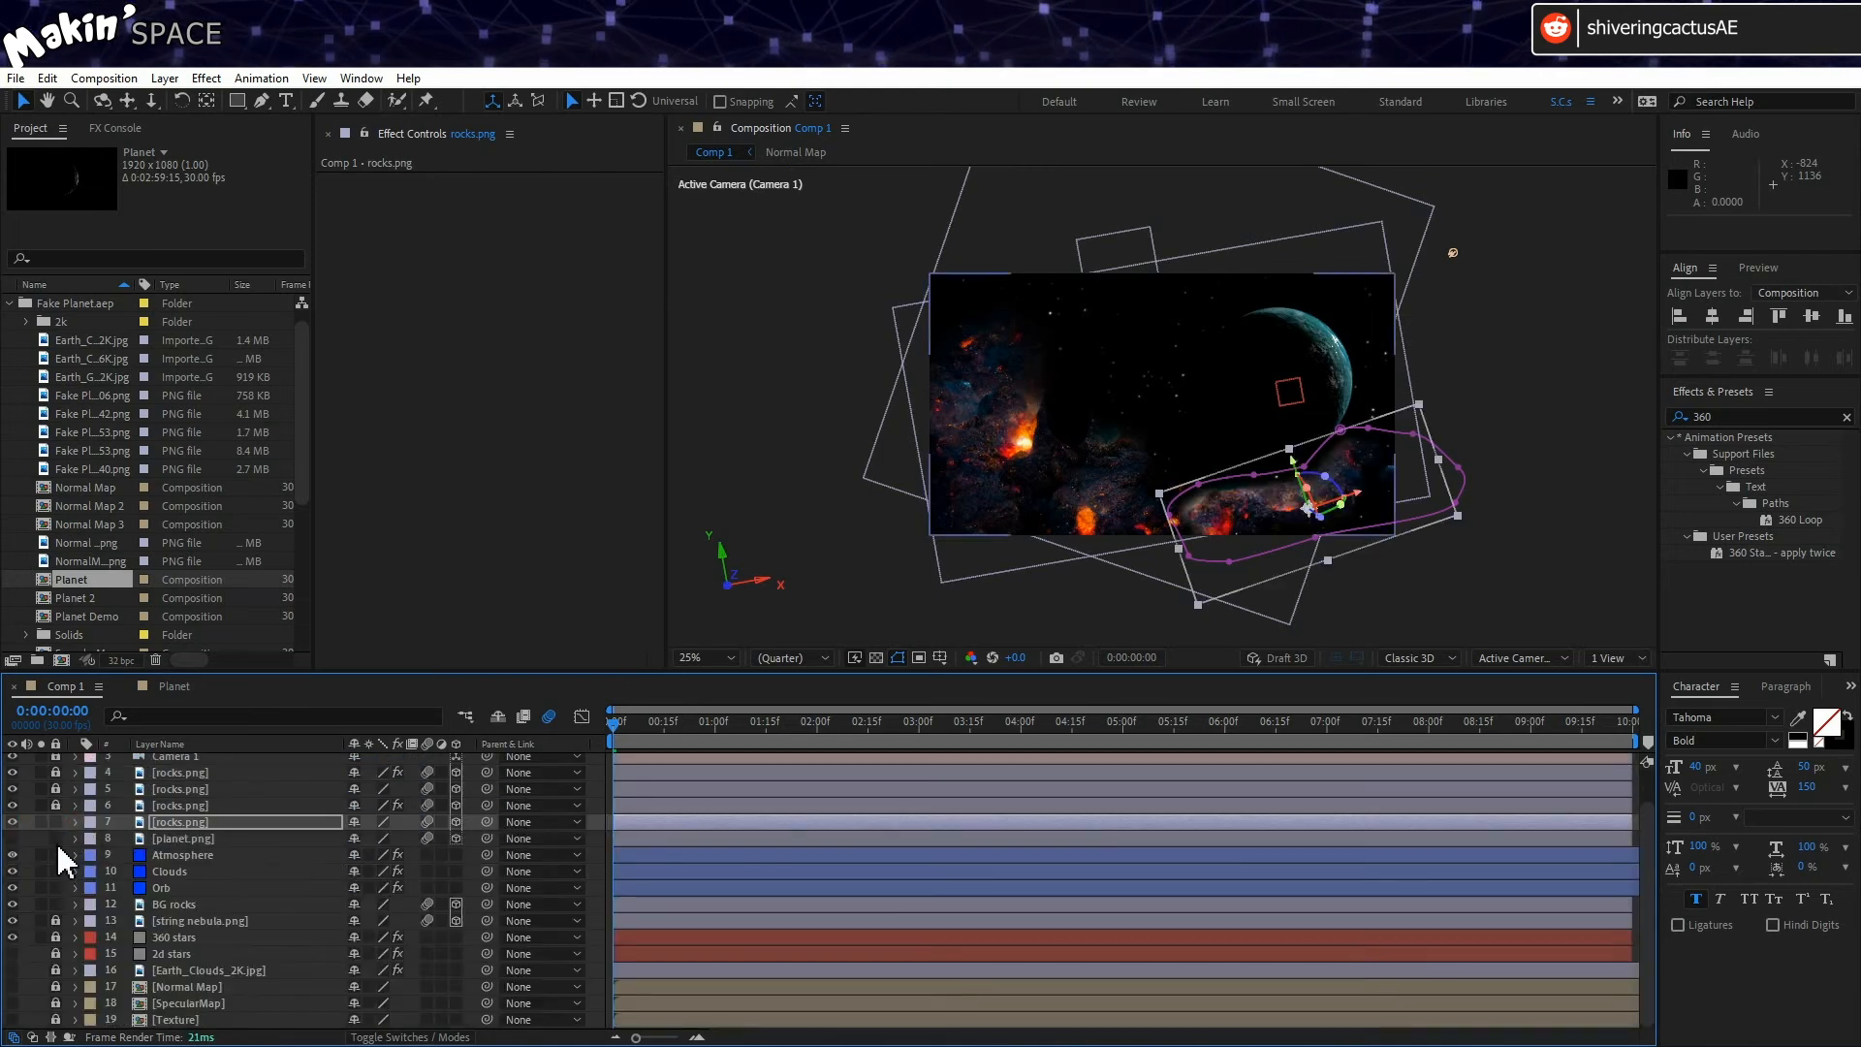
left_click(55, 822)
Step: Unlock the rocks.png layer 6 and turn off its Accepts Lights material option
left_click(55, 805)
left_click(76, 805)
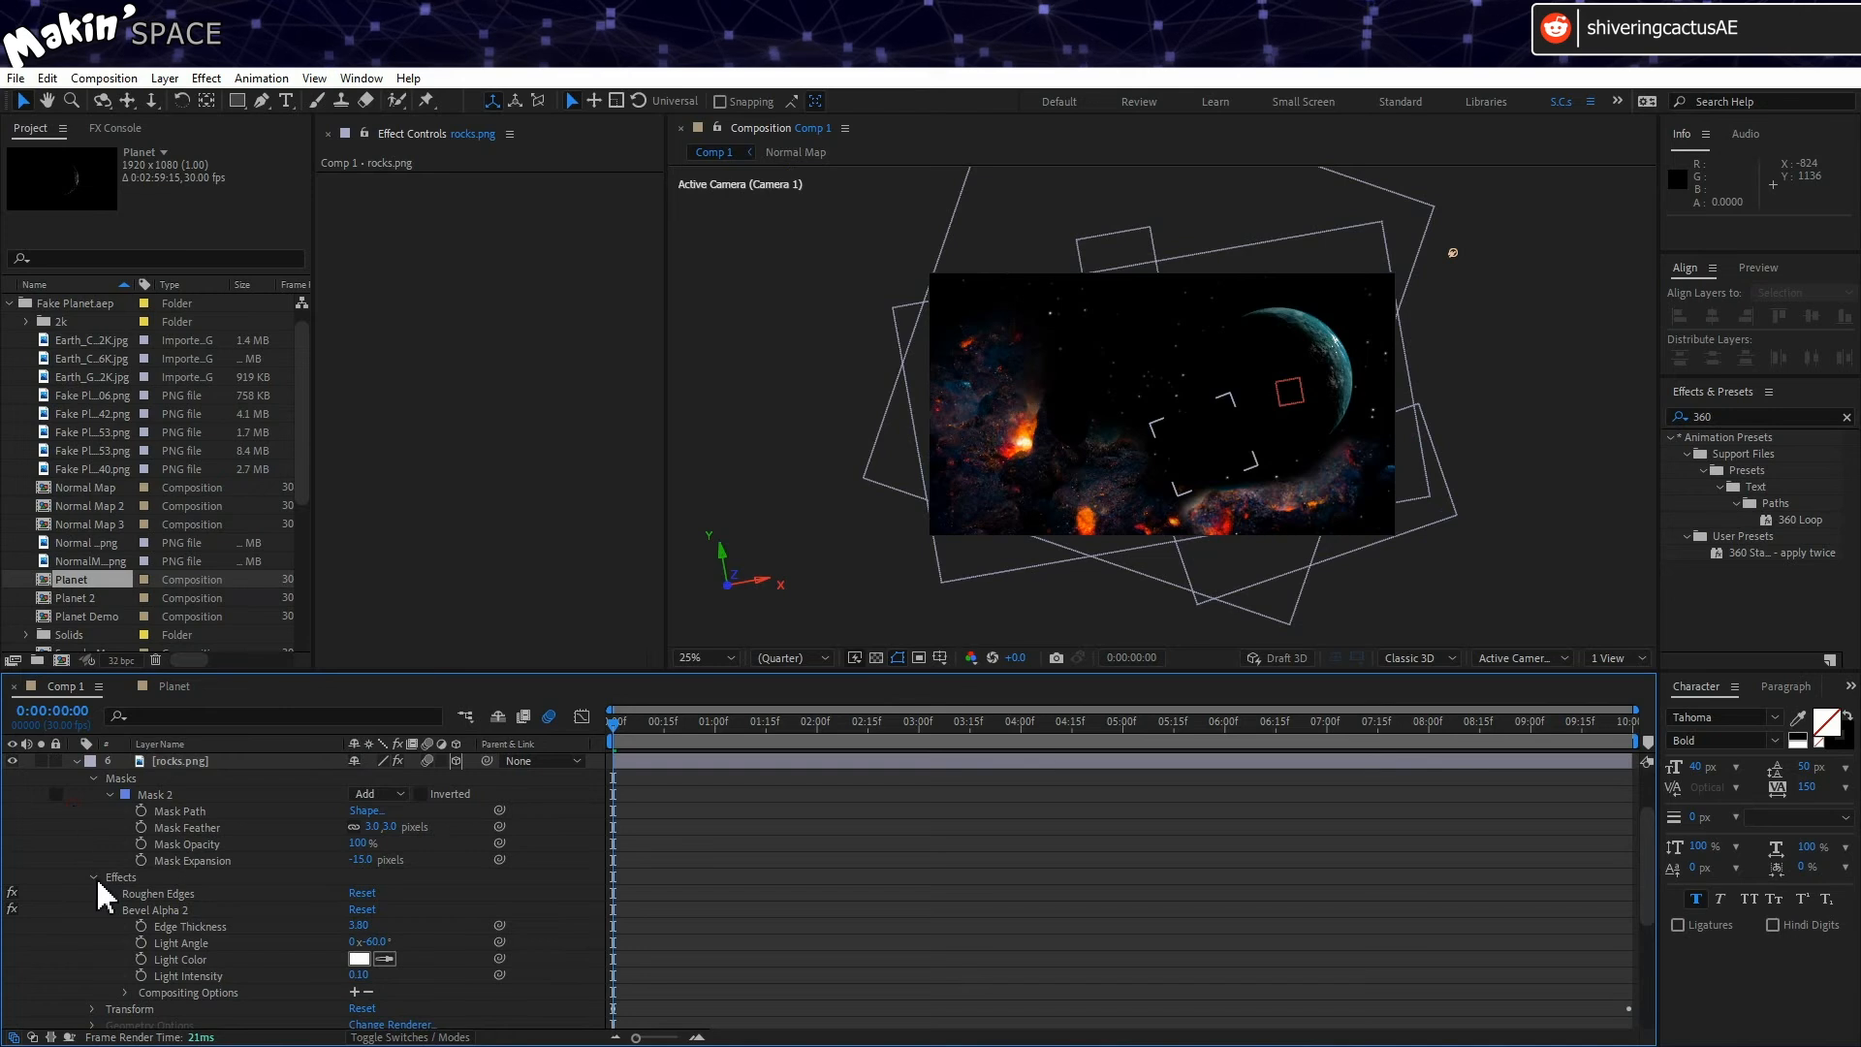
scroll(76, 843, "down", 4)
left_click(92, 844)
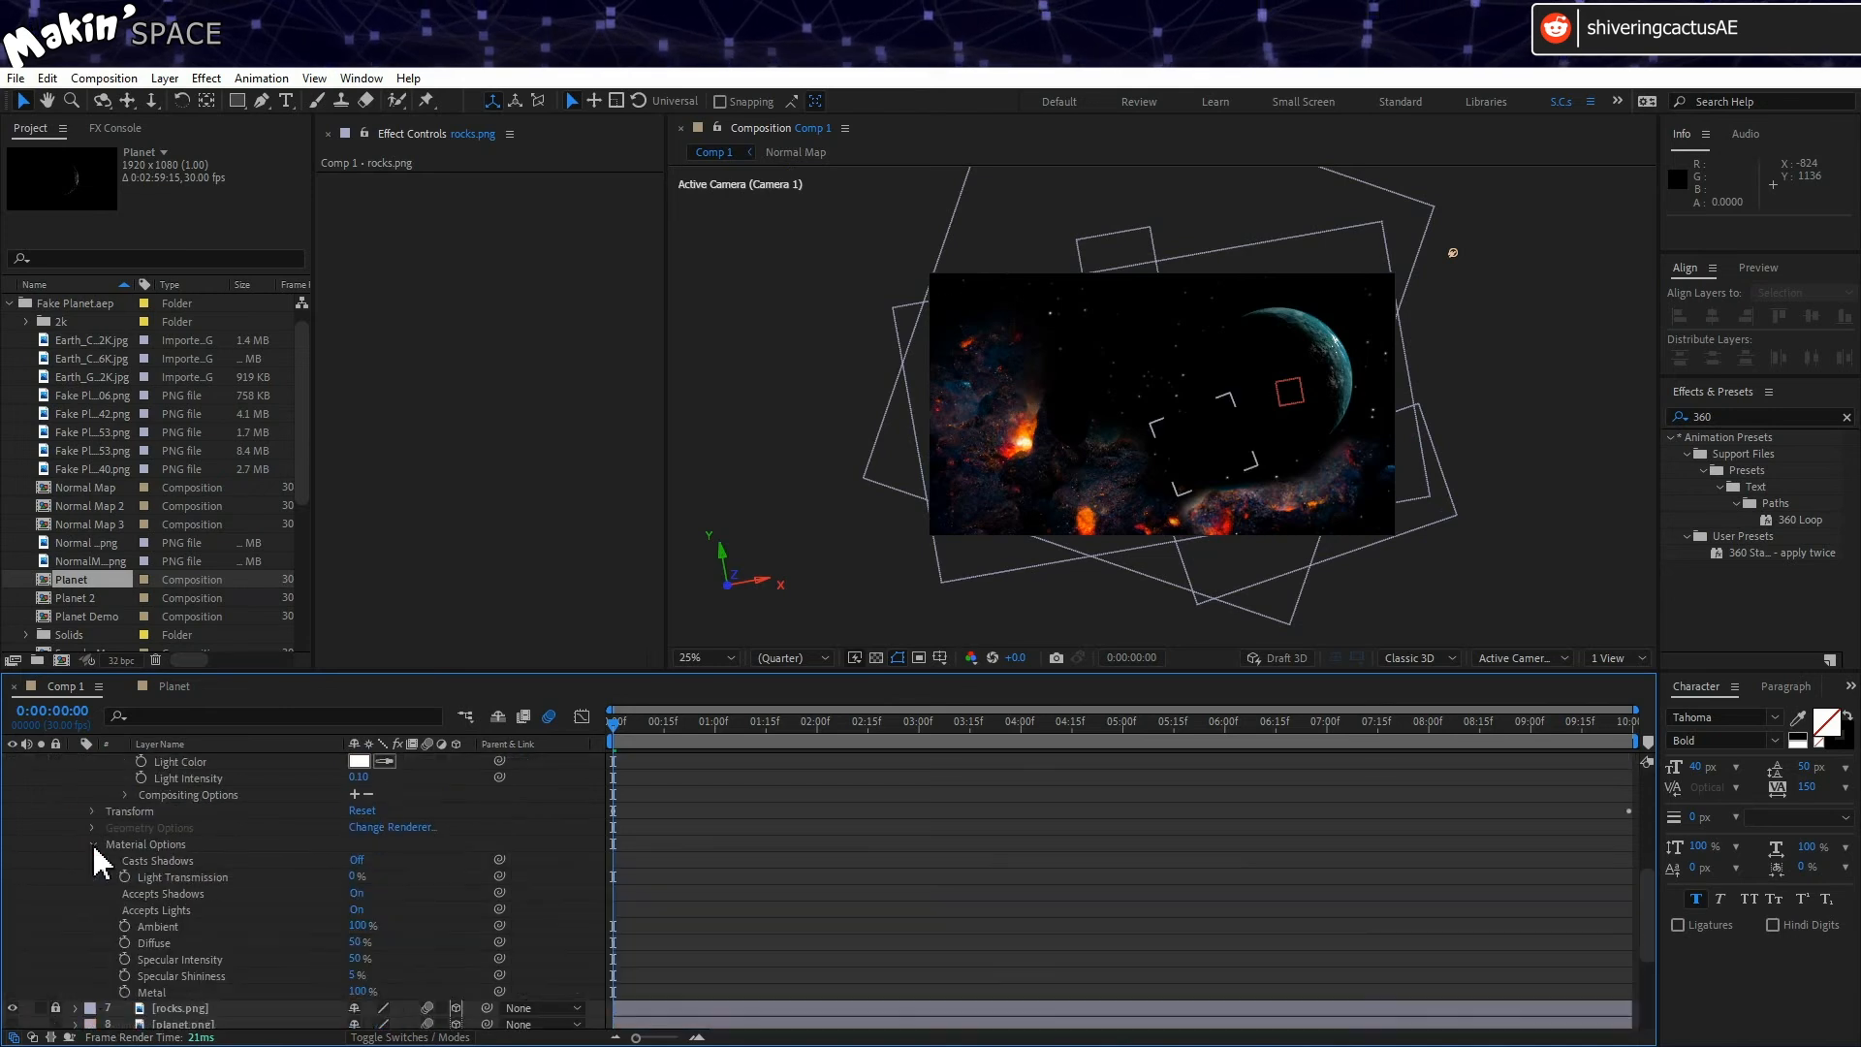
left_click(161, 920)
scroll(161, 918, "up", 6)
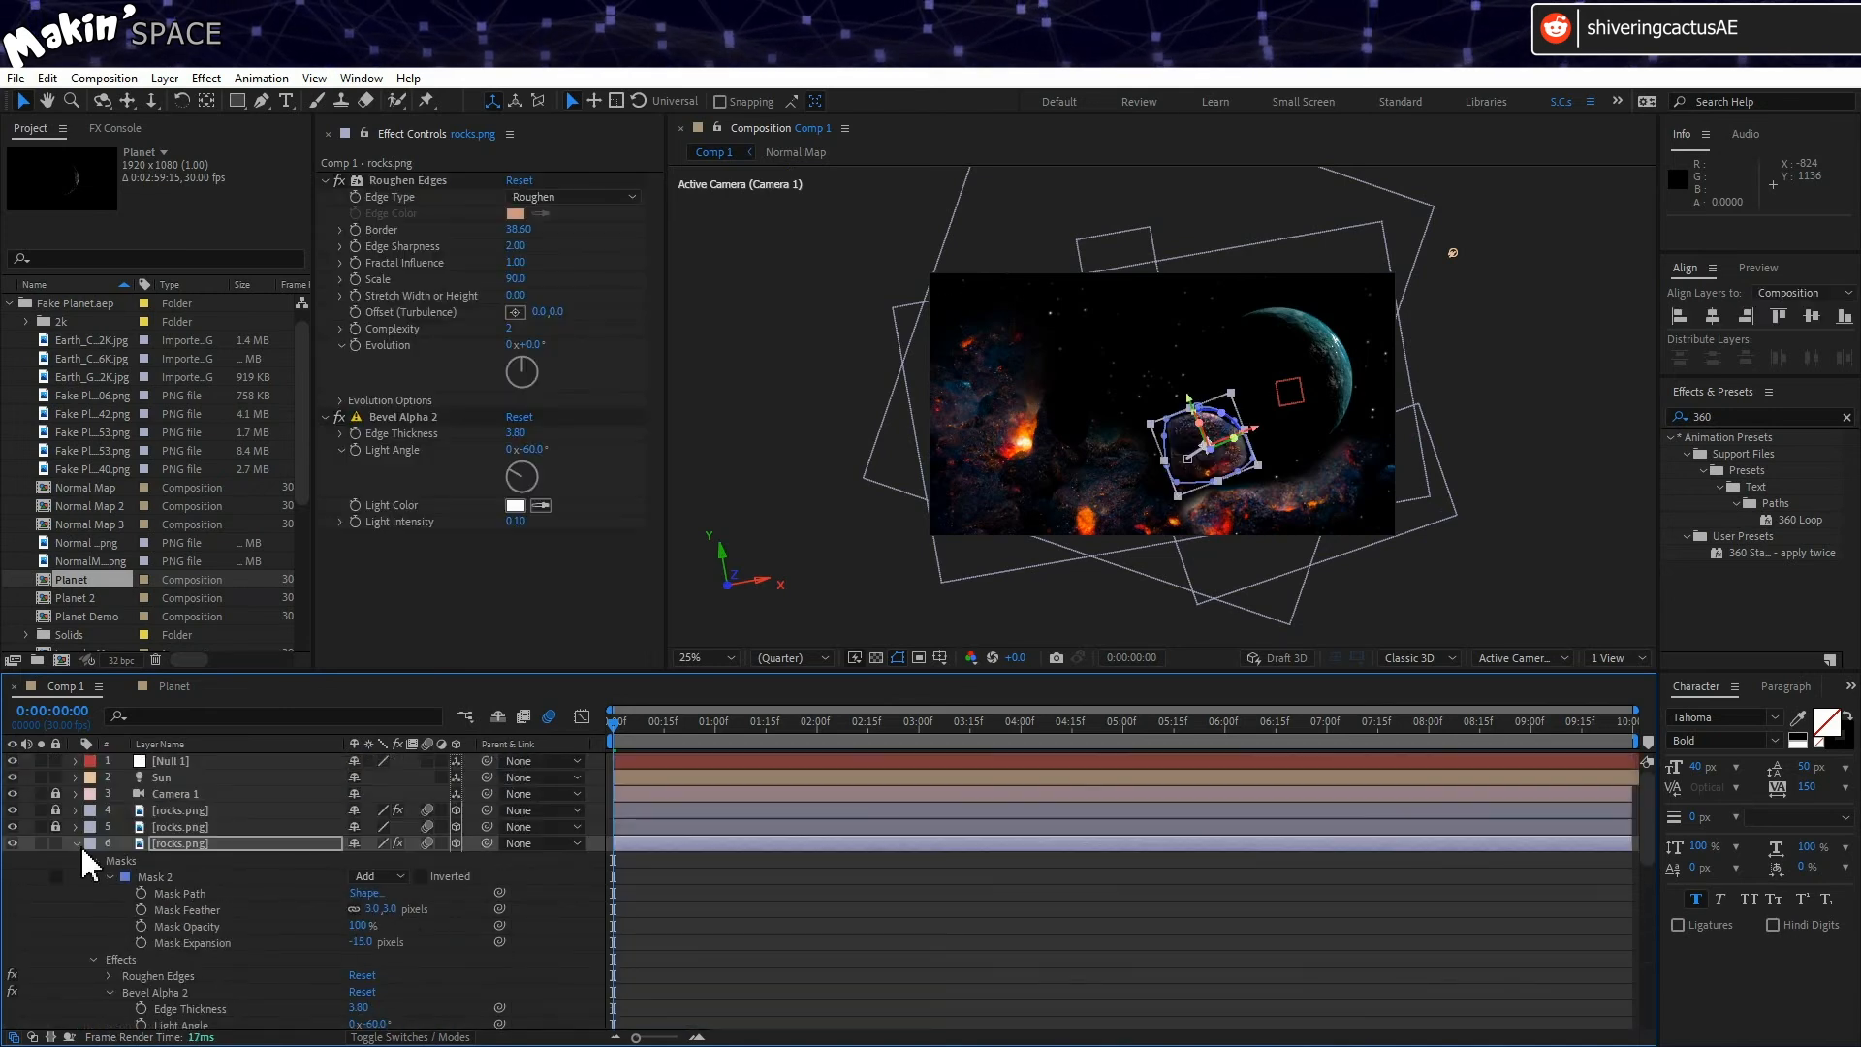
left_click(76, 842)
Step: Unlock the rocks.png layer 5, turn off its Accepts Lights material option and lock it again
left_click(56, 826)
left_click(76, 827)
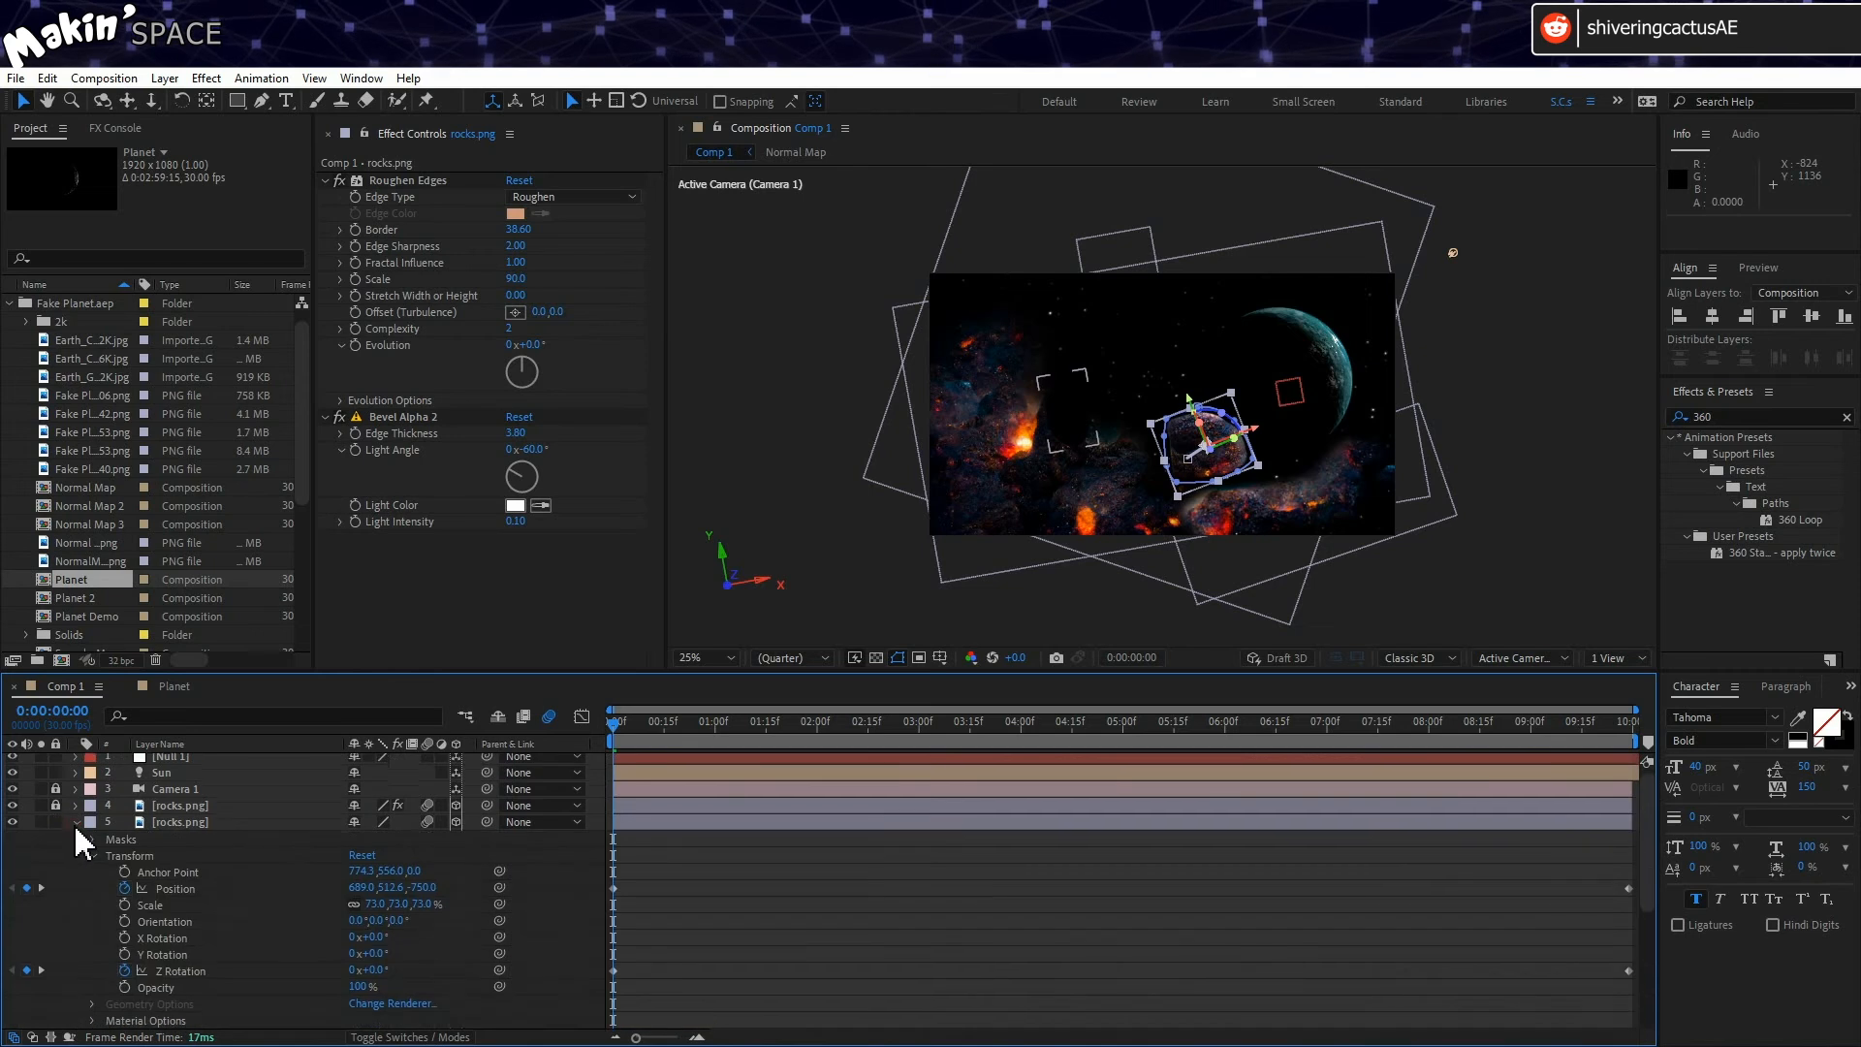
scroll(136, 925, "down", 4)
left_click(93, 823)
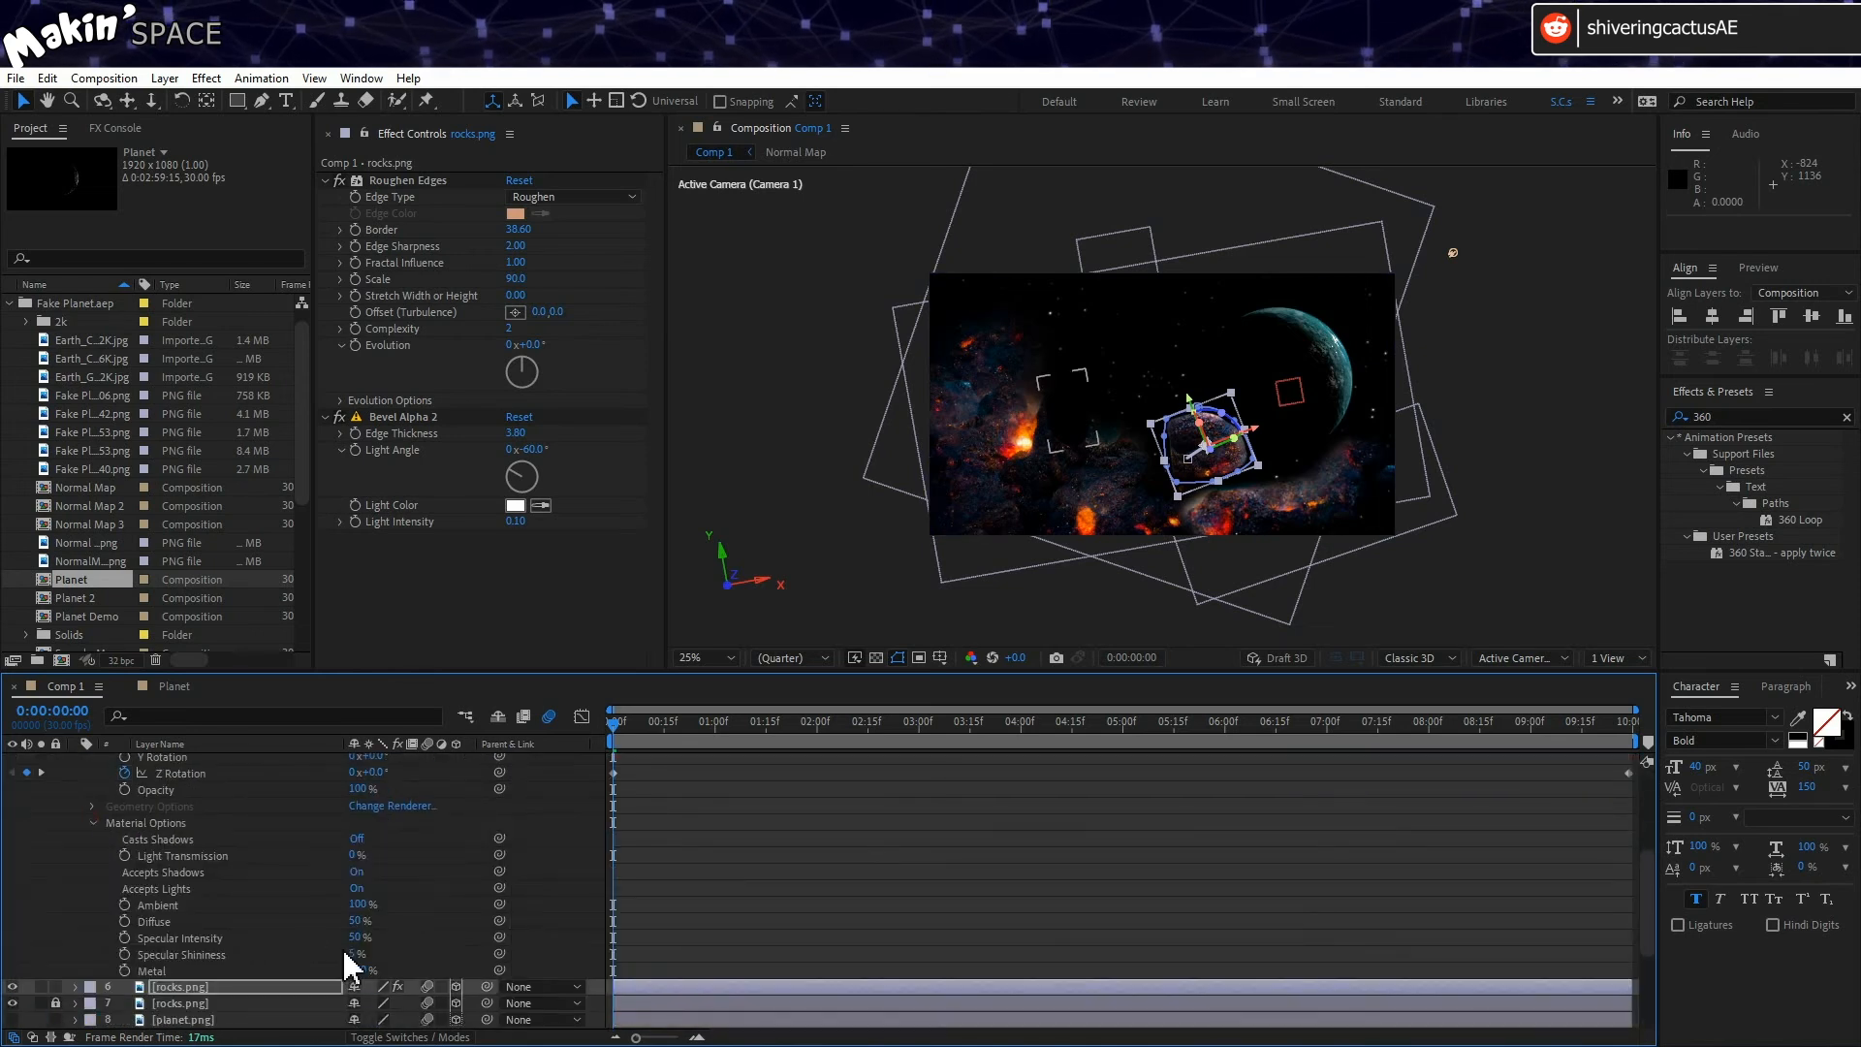
left_click(355, 888)
scroll(171, 907, "up", 4)
left_click(57, 821)
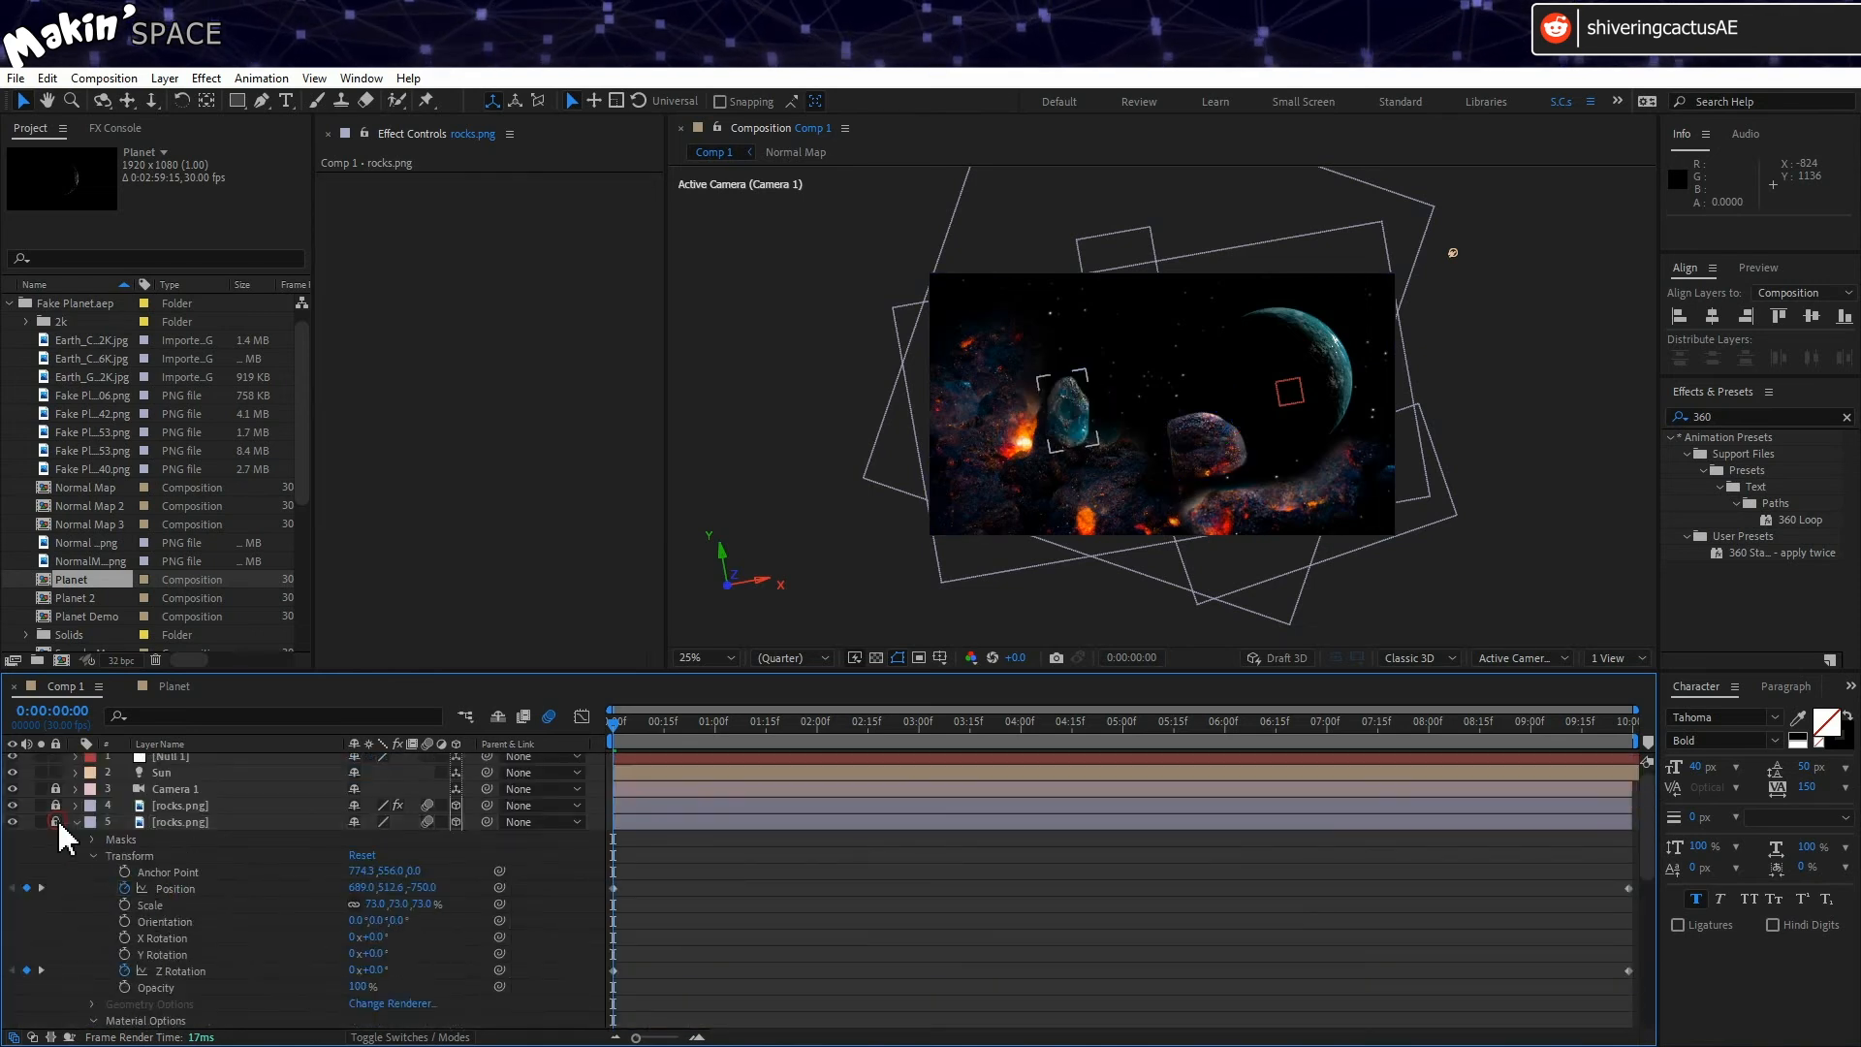
left_click(76, 823)
Step: Unlock the rocks.png layer 4, turn off its Accepts Lights material option and collapse its properties
left_click(75, 805)
scroll(90, 911, "down", 4)
left_click(93, 860)
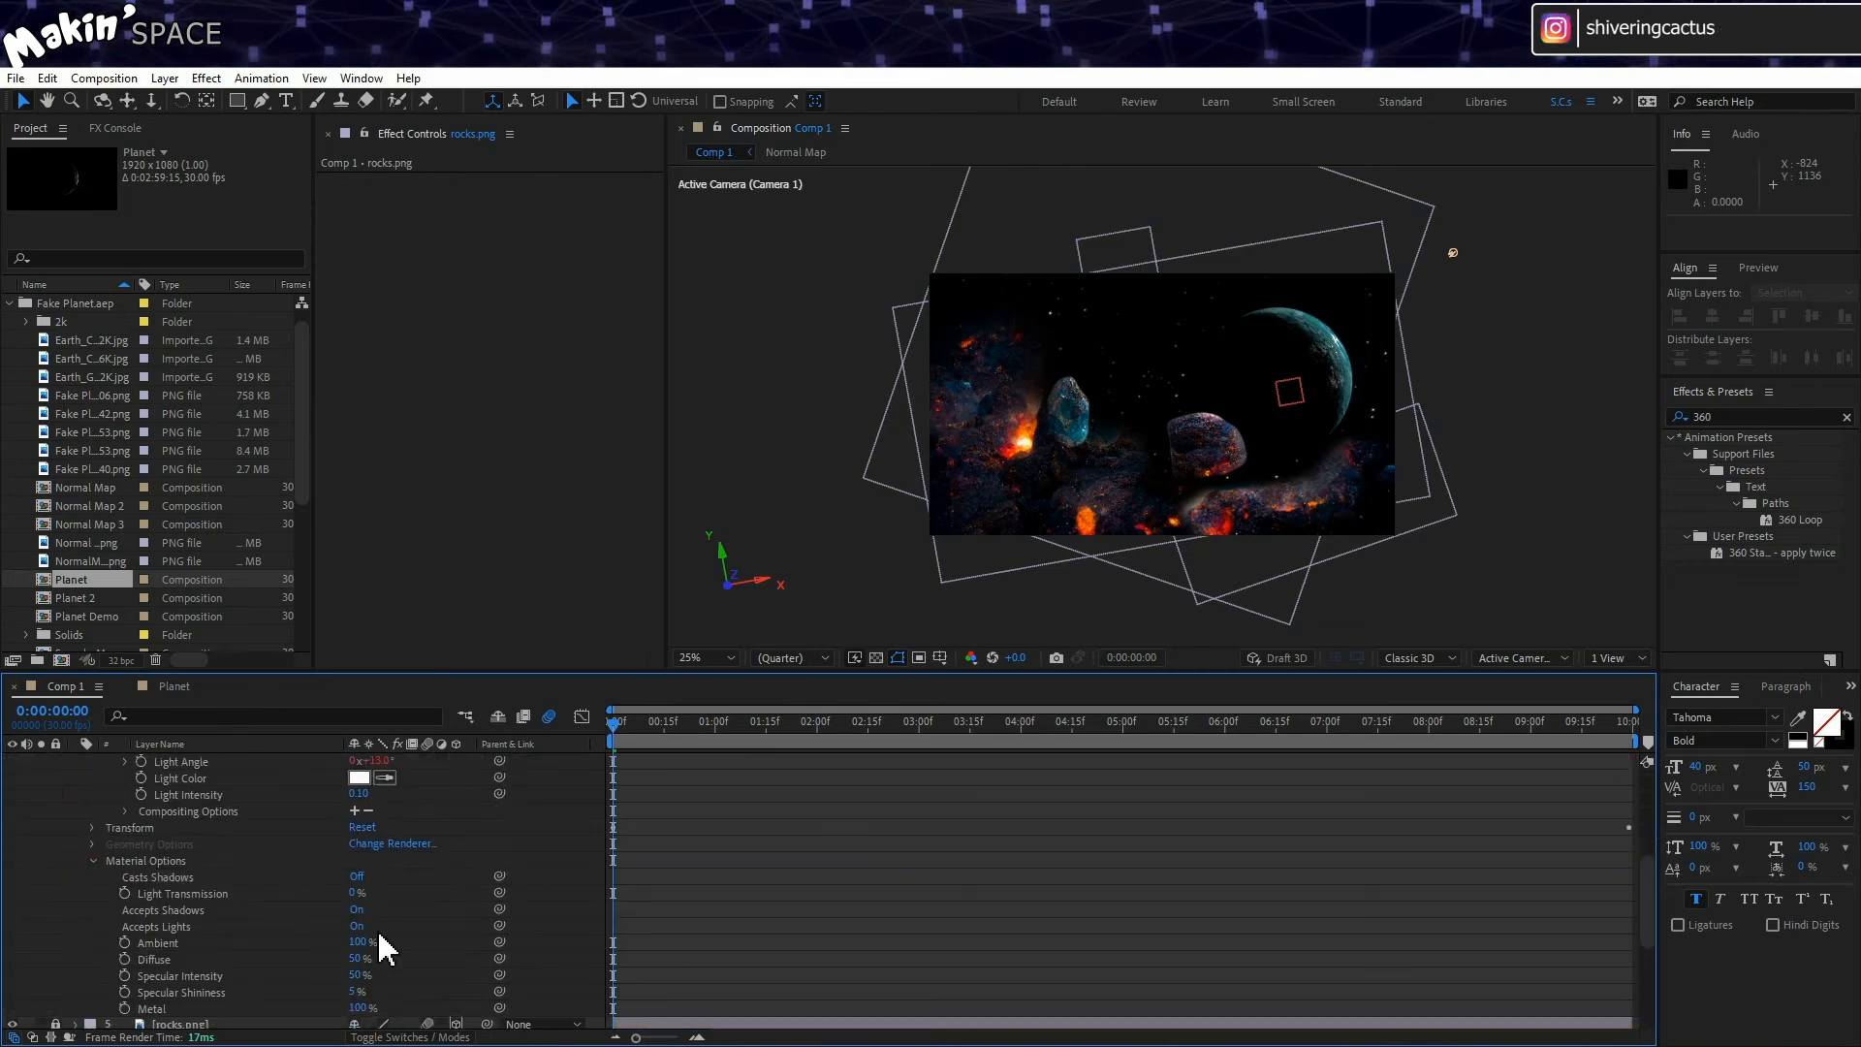
scroll(199, 938, "up", 3)
scroll(241, 946, "down", 3)
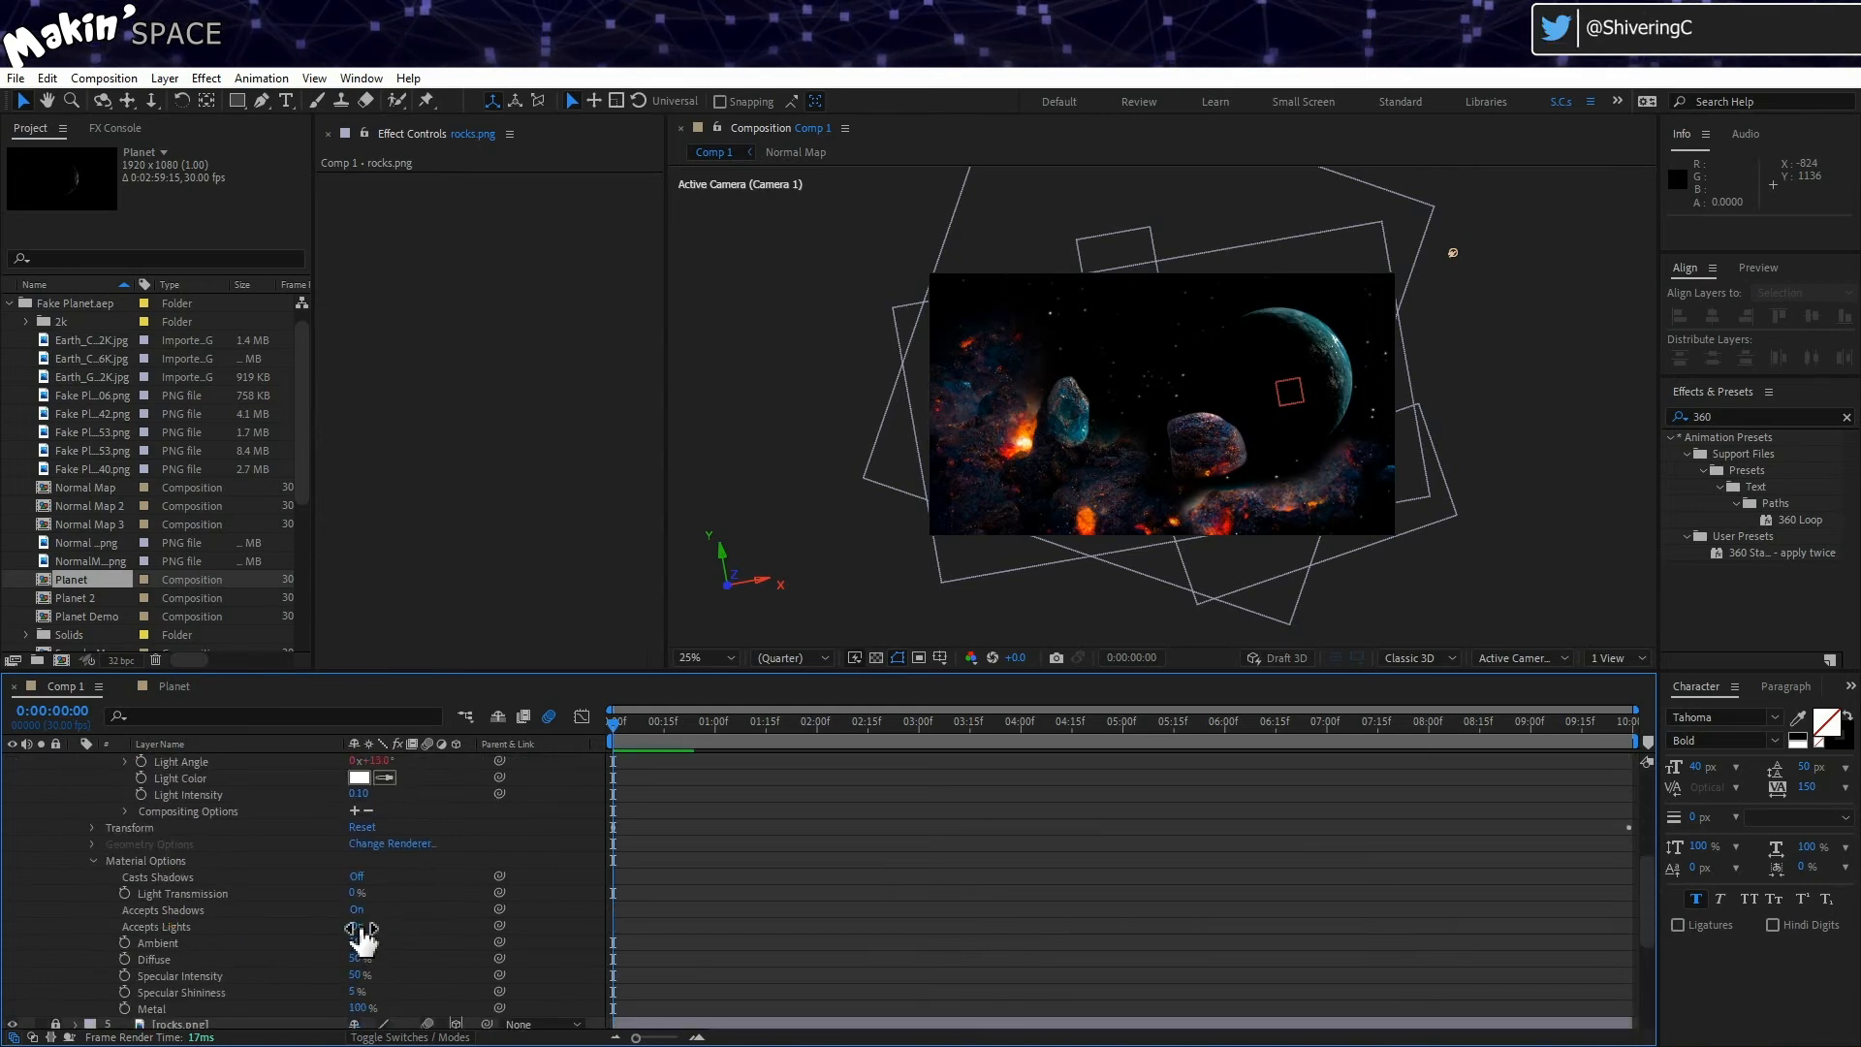
scroll(220, 921, "up", 5)
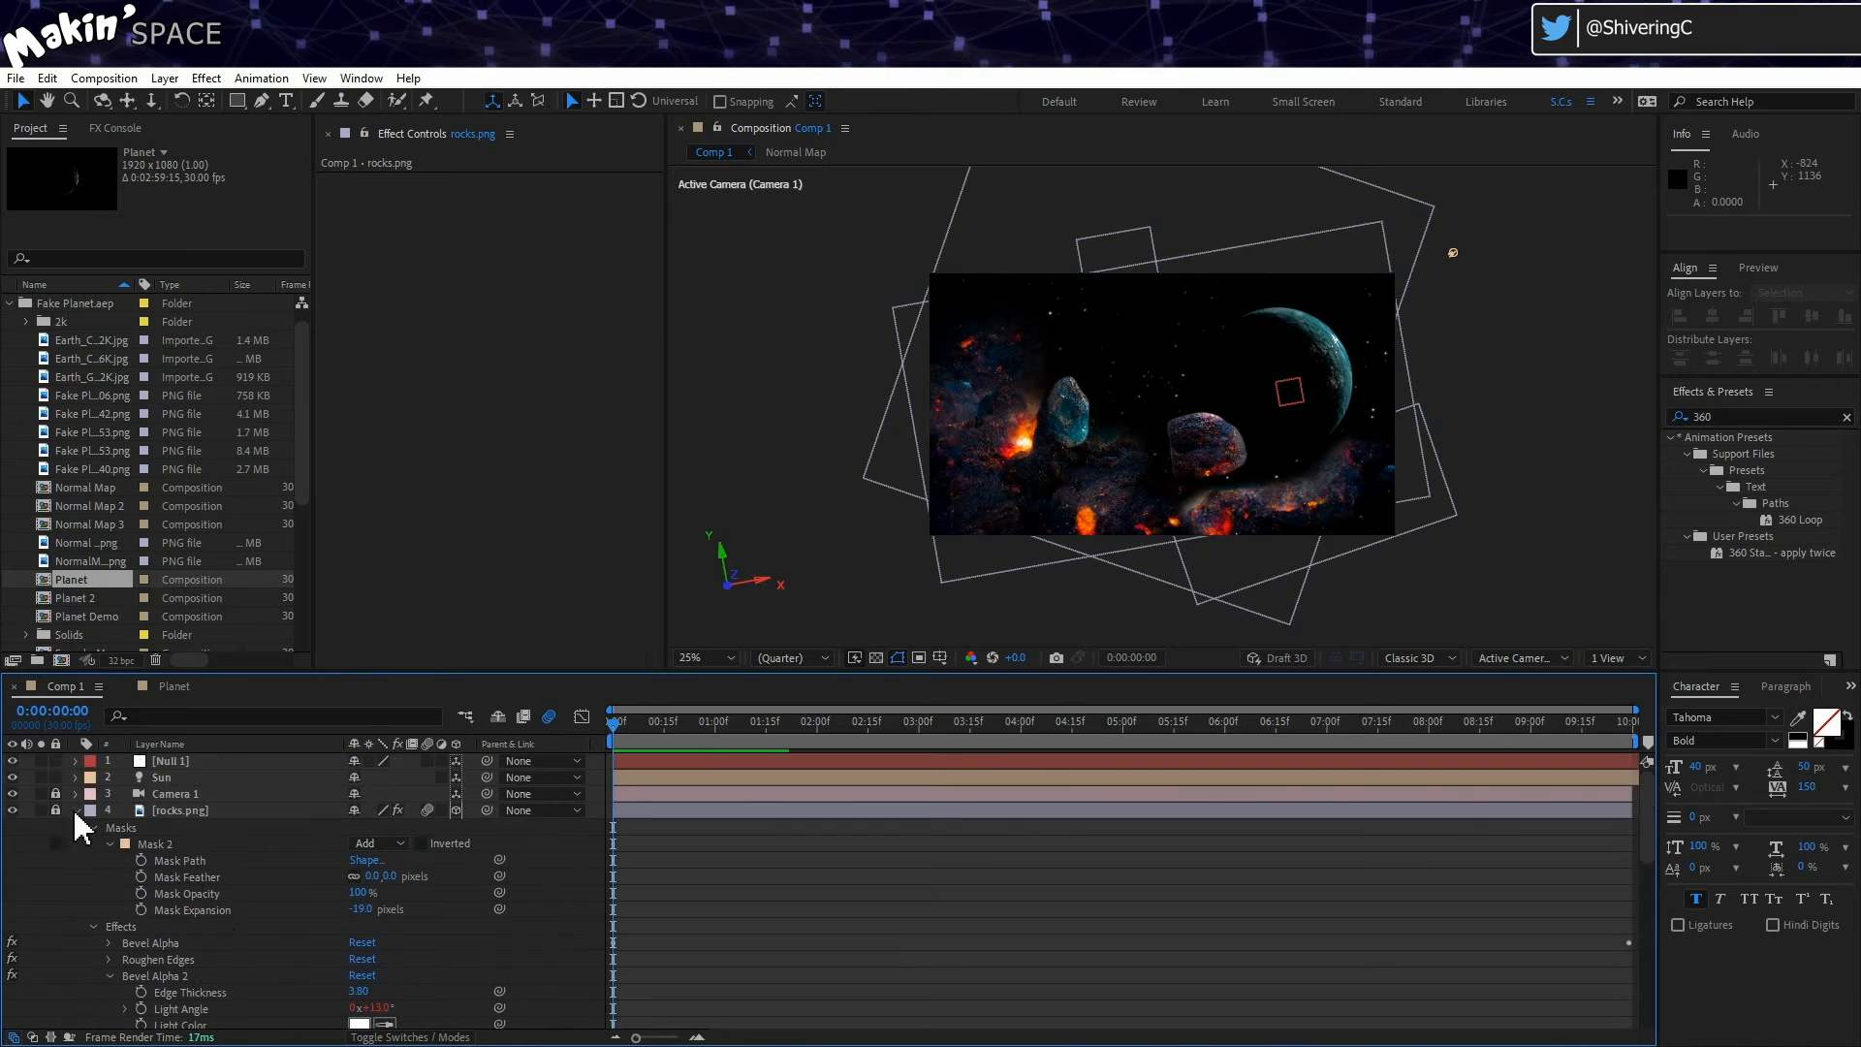
left_click(199, 811)
scroll(212, 931, "down", 5)
left_click(358, 926)
scroll(192, 938, "down", 3)
scroll(173, 909, "up", 7)
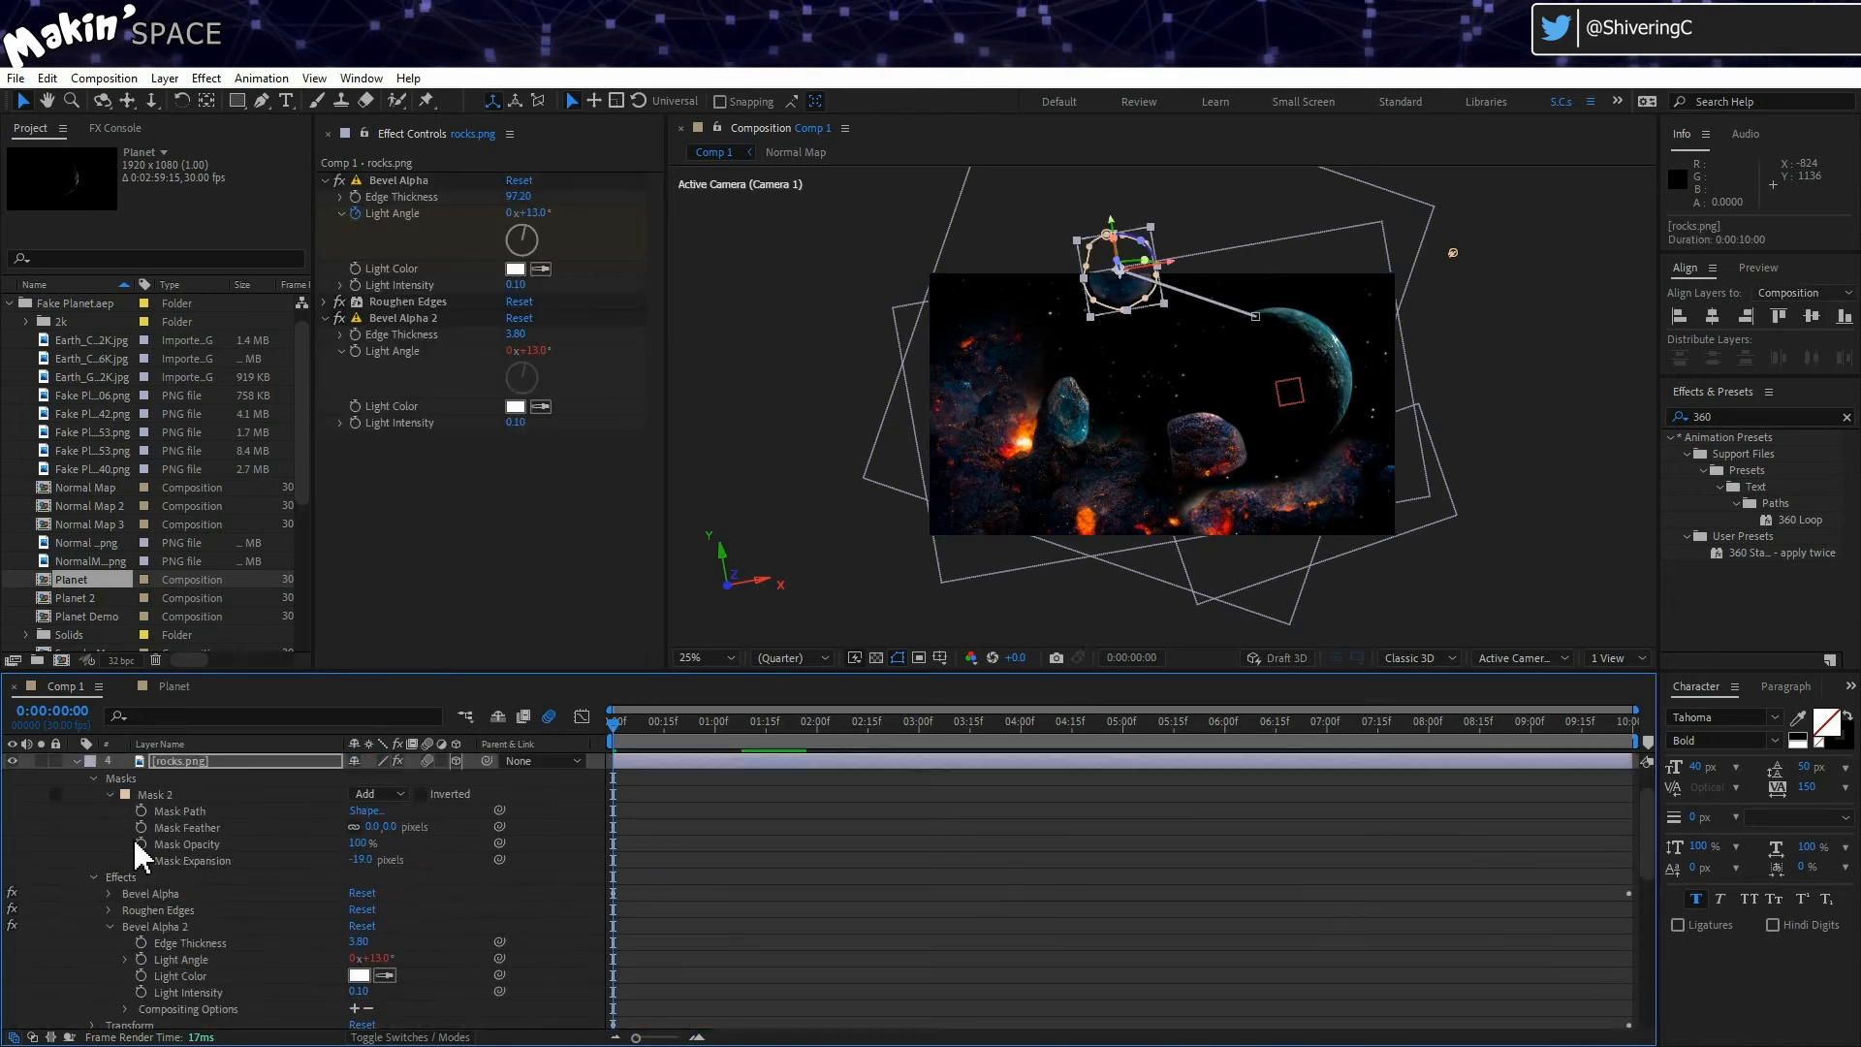
scroll(84, 826, "up", 2)
left_click(76, 811)
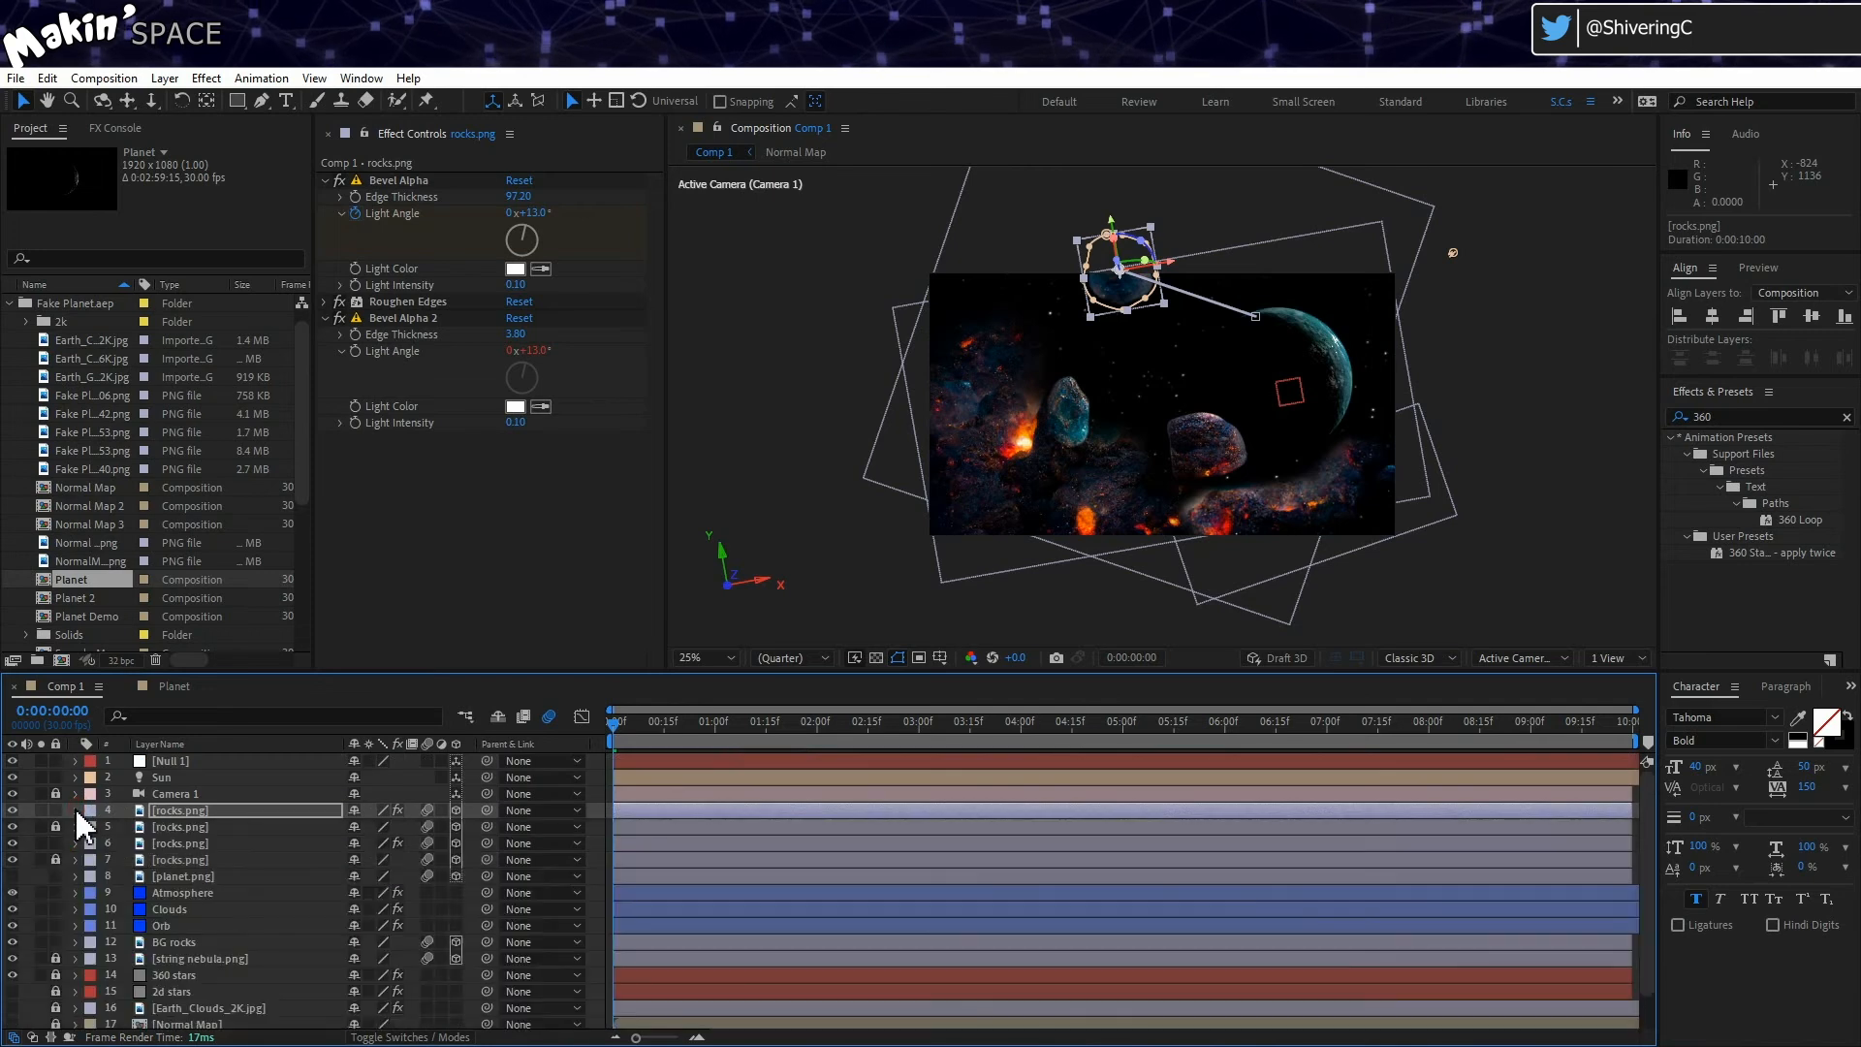
Step: Unlock the string nebula.png layer, turn off its Accepts Lights material option and collapse its properties
left_click(206, 958)
left_click(76, 958)
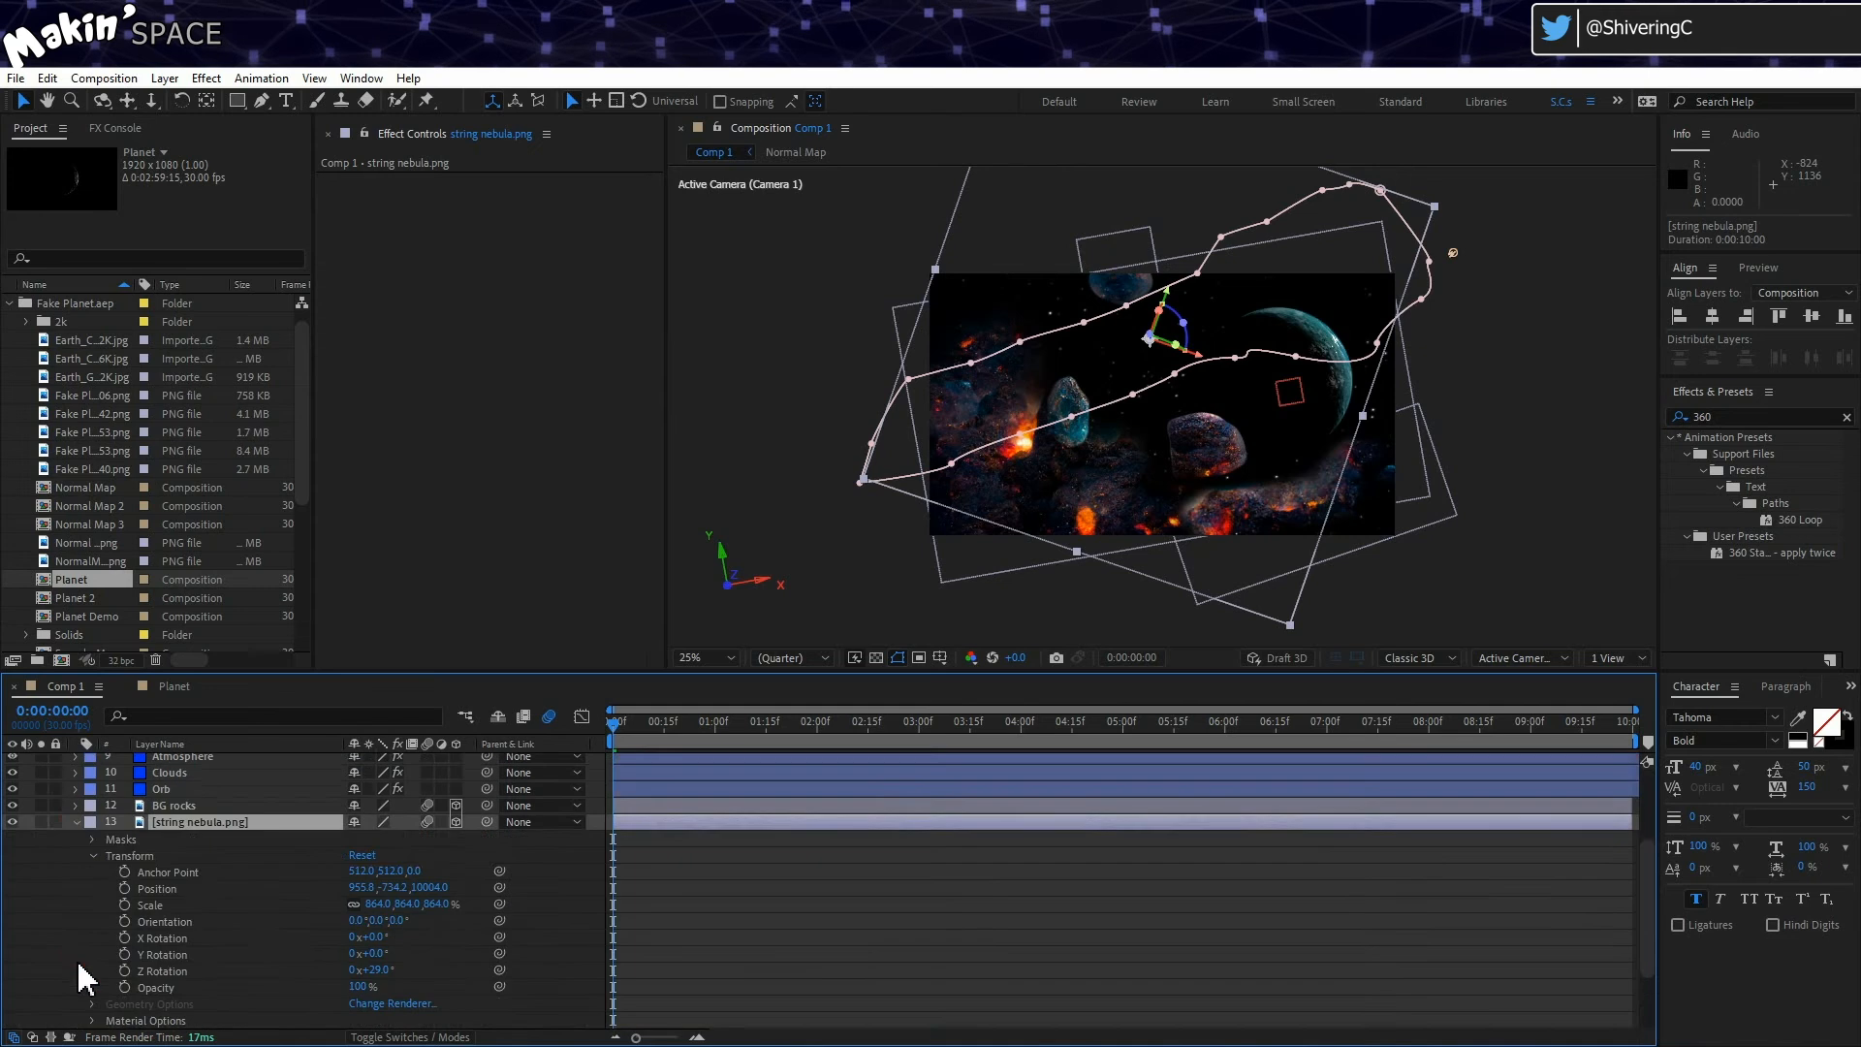
scroll(87, 981, "down", 3)
left_click(92, 921)
scroll(101, 940, "down", 1)
left_click(357, 937)
scroll(184, 949, "up", 8)
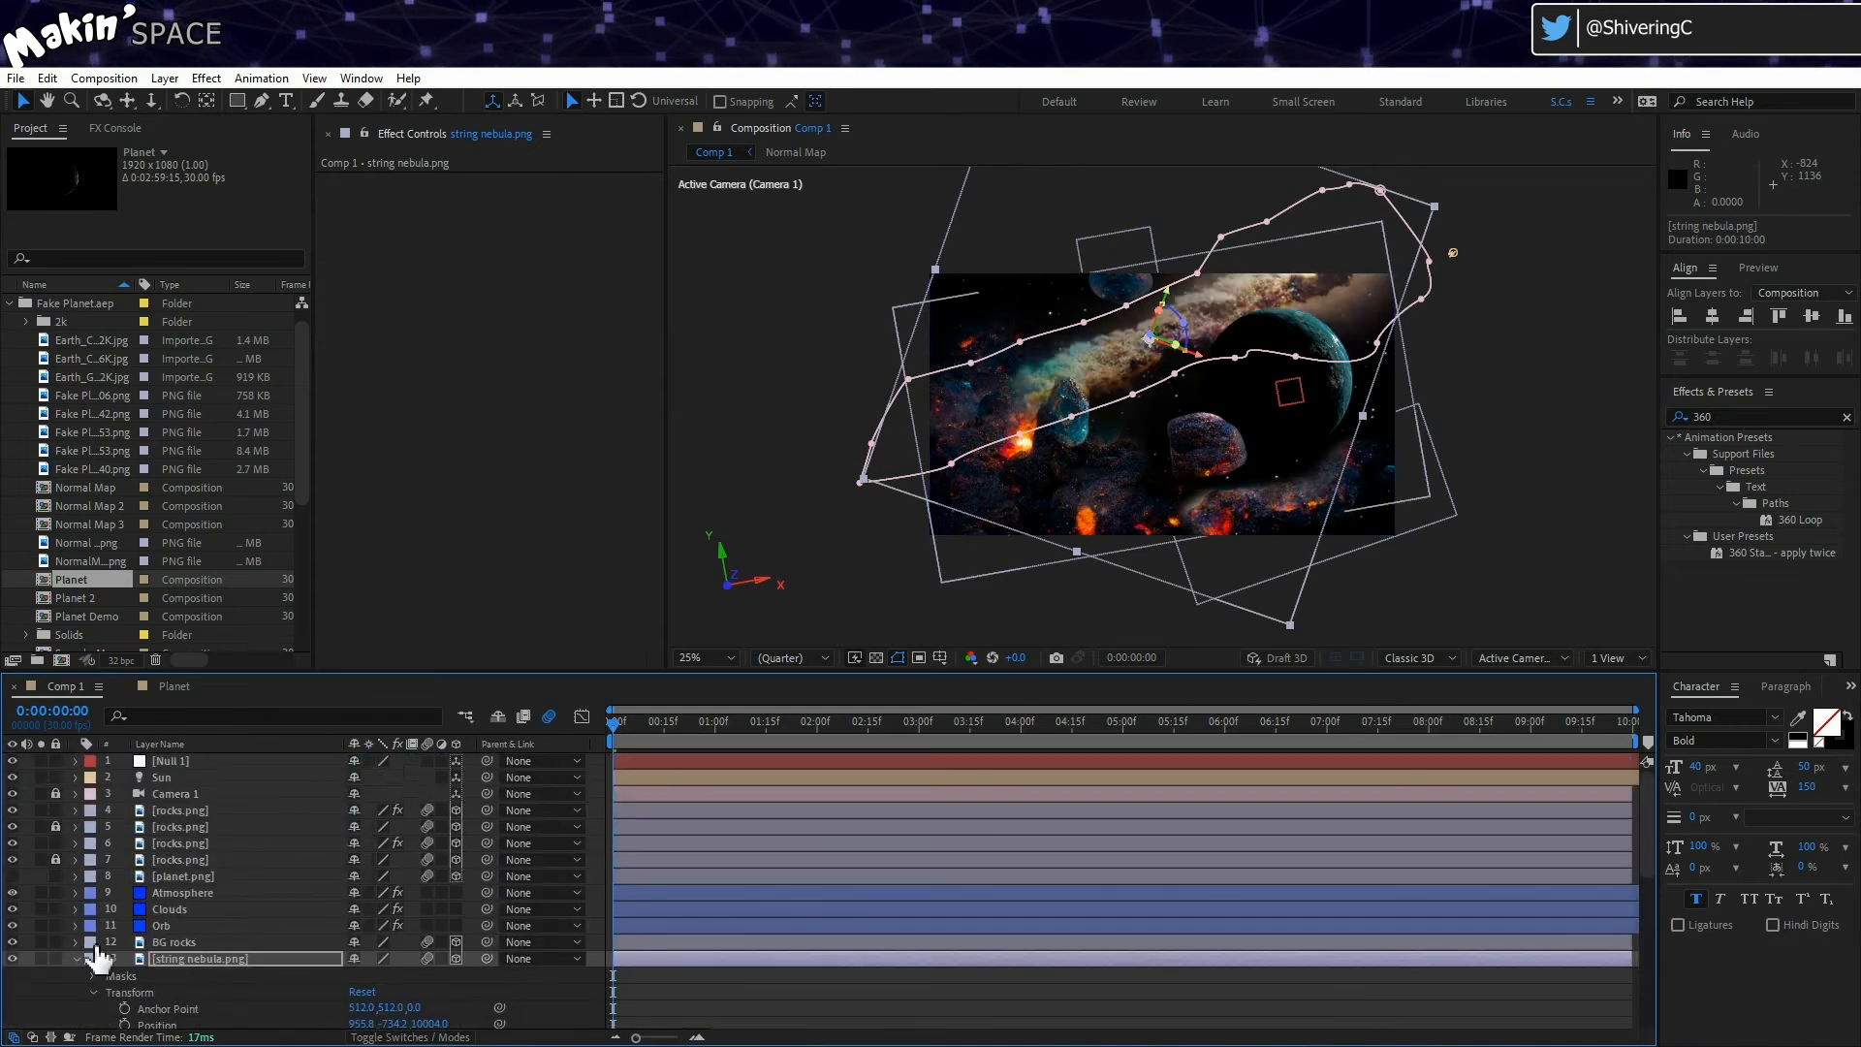
left_click(77, 958)
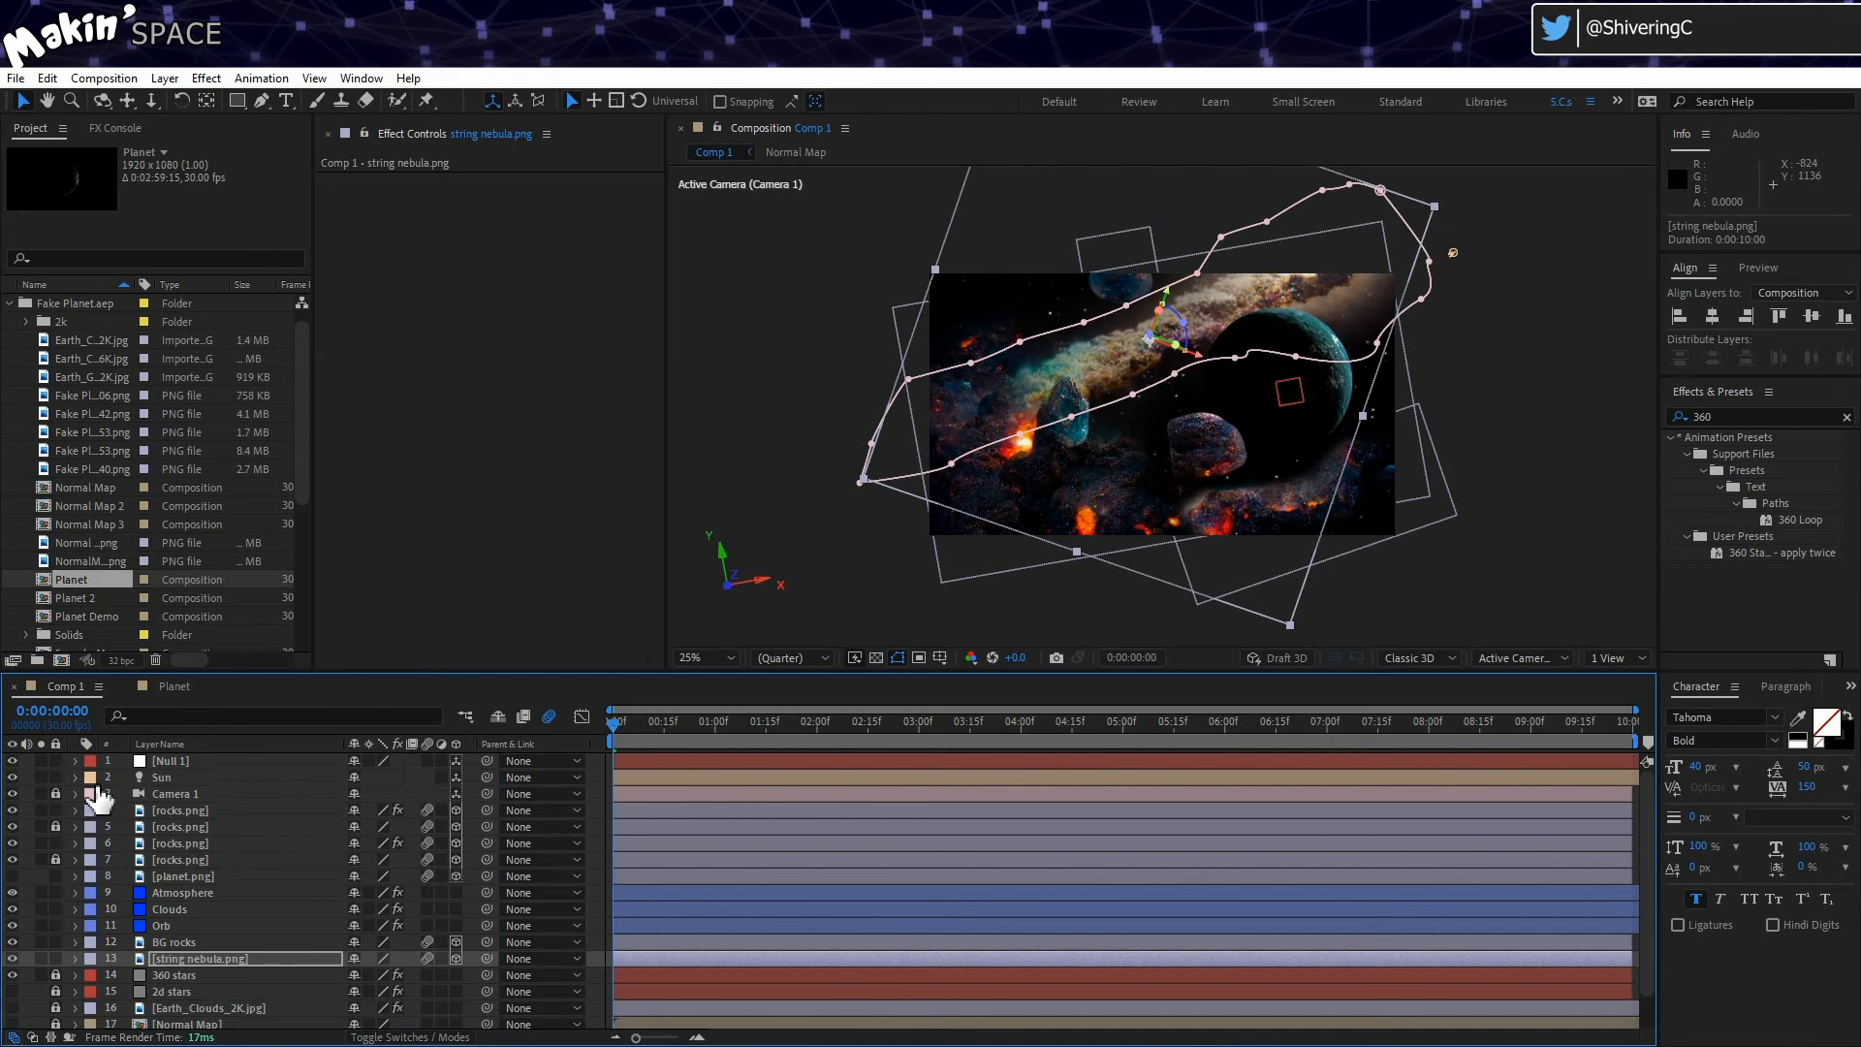
Step: Fit the composition in the viewer and lock all layers from rocks.png layer 4 down to string nebula.png
left_click(690, 659)
left_click(713, 690)
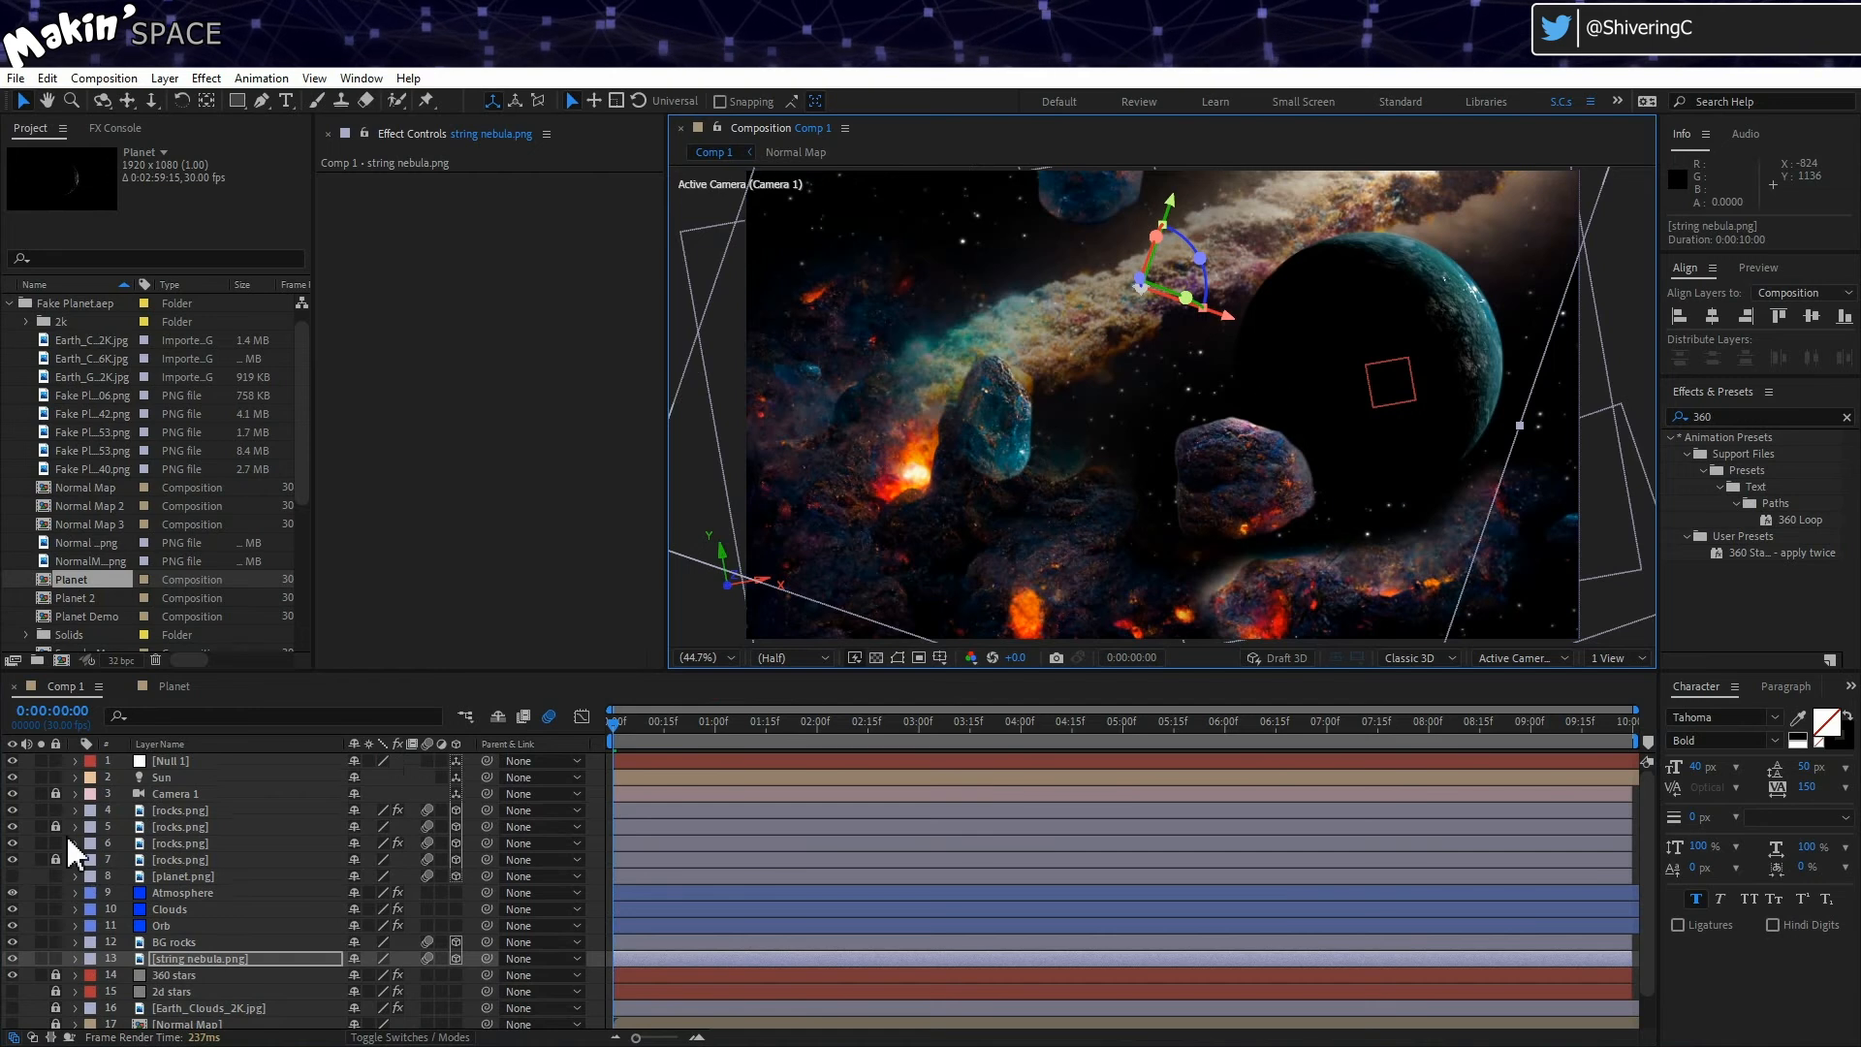
left_click(55, 812)
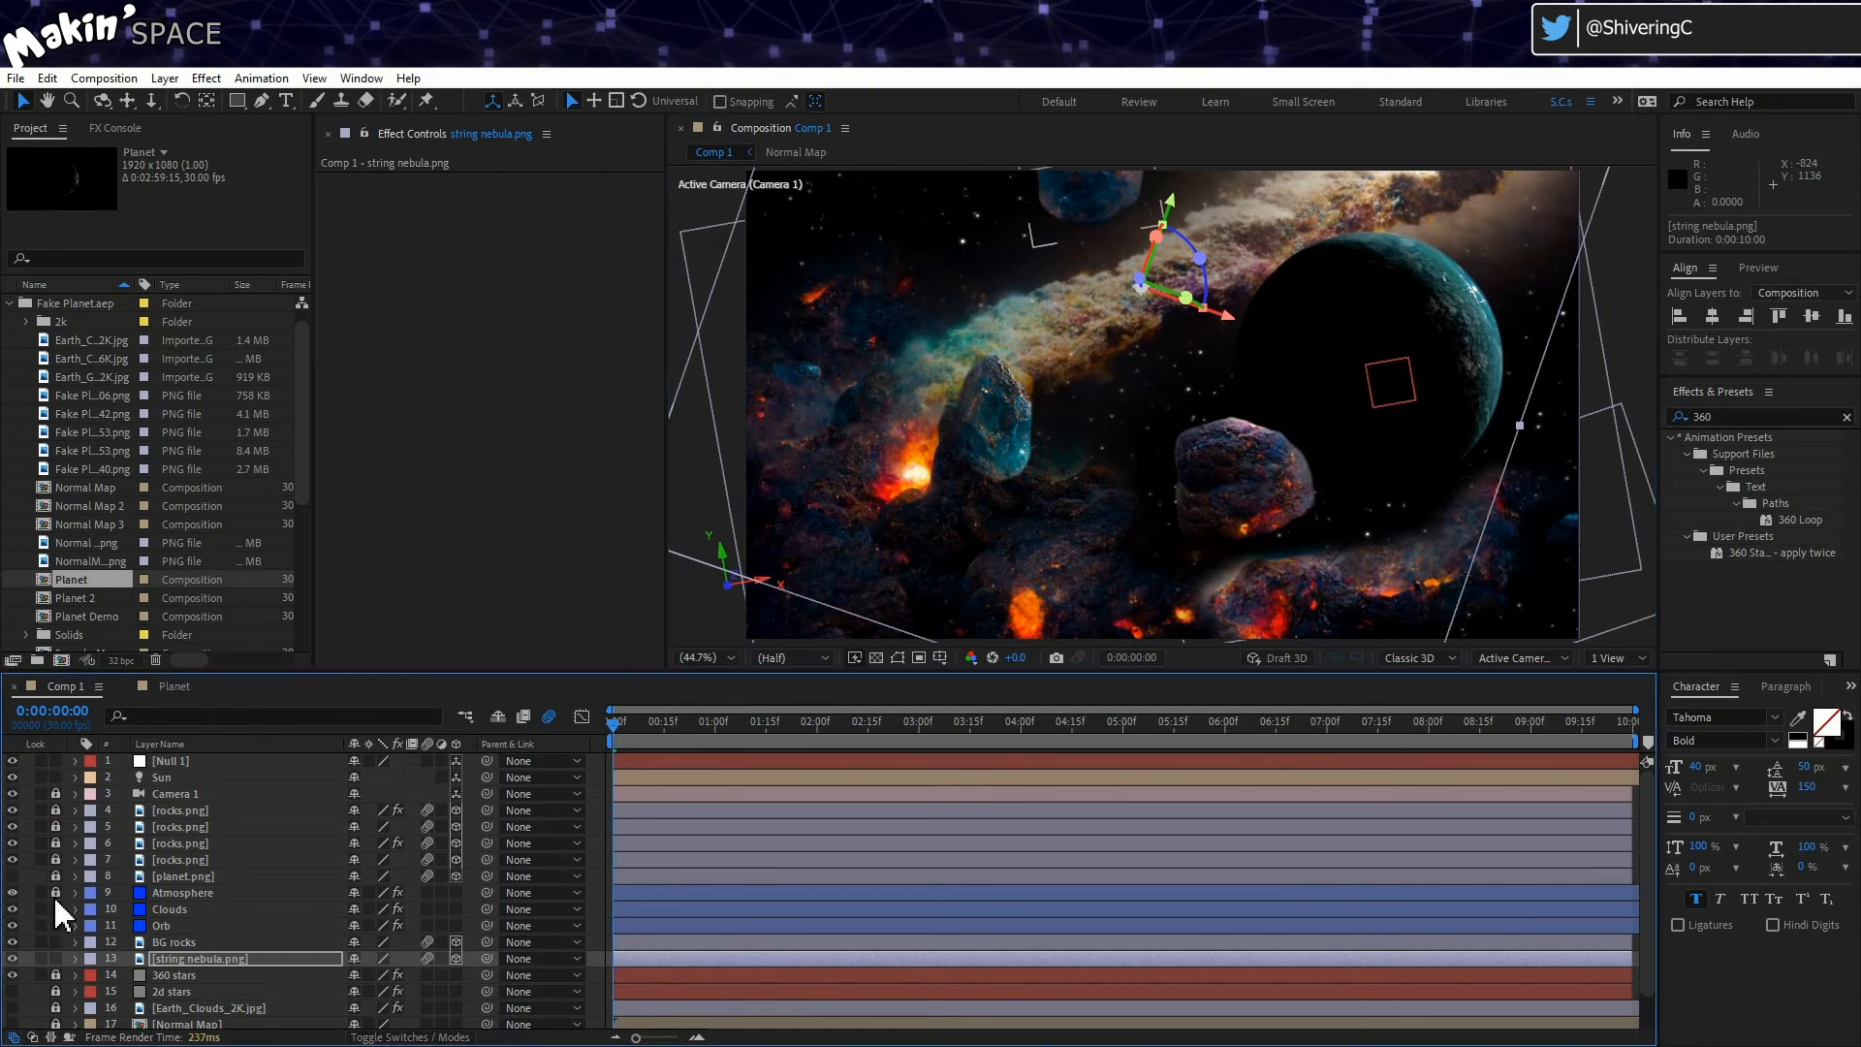
left_click_drag(55, 909, 55, 958)
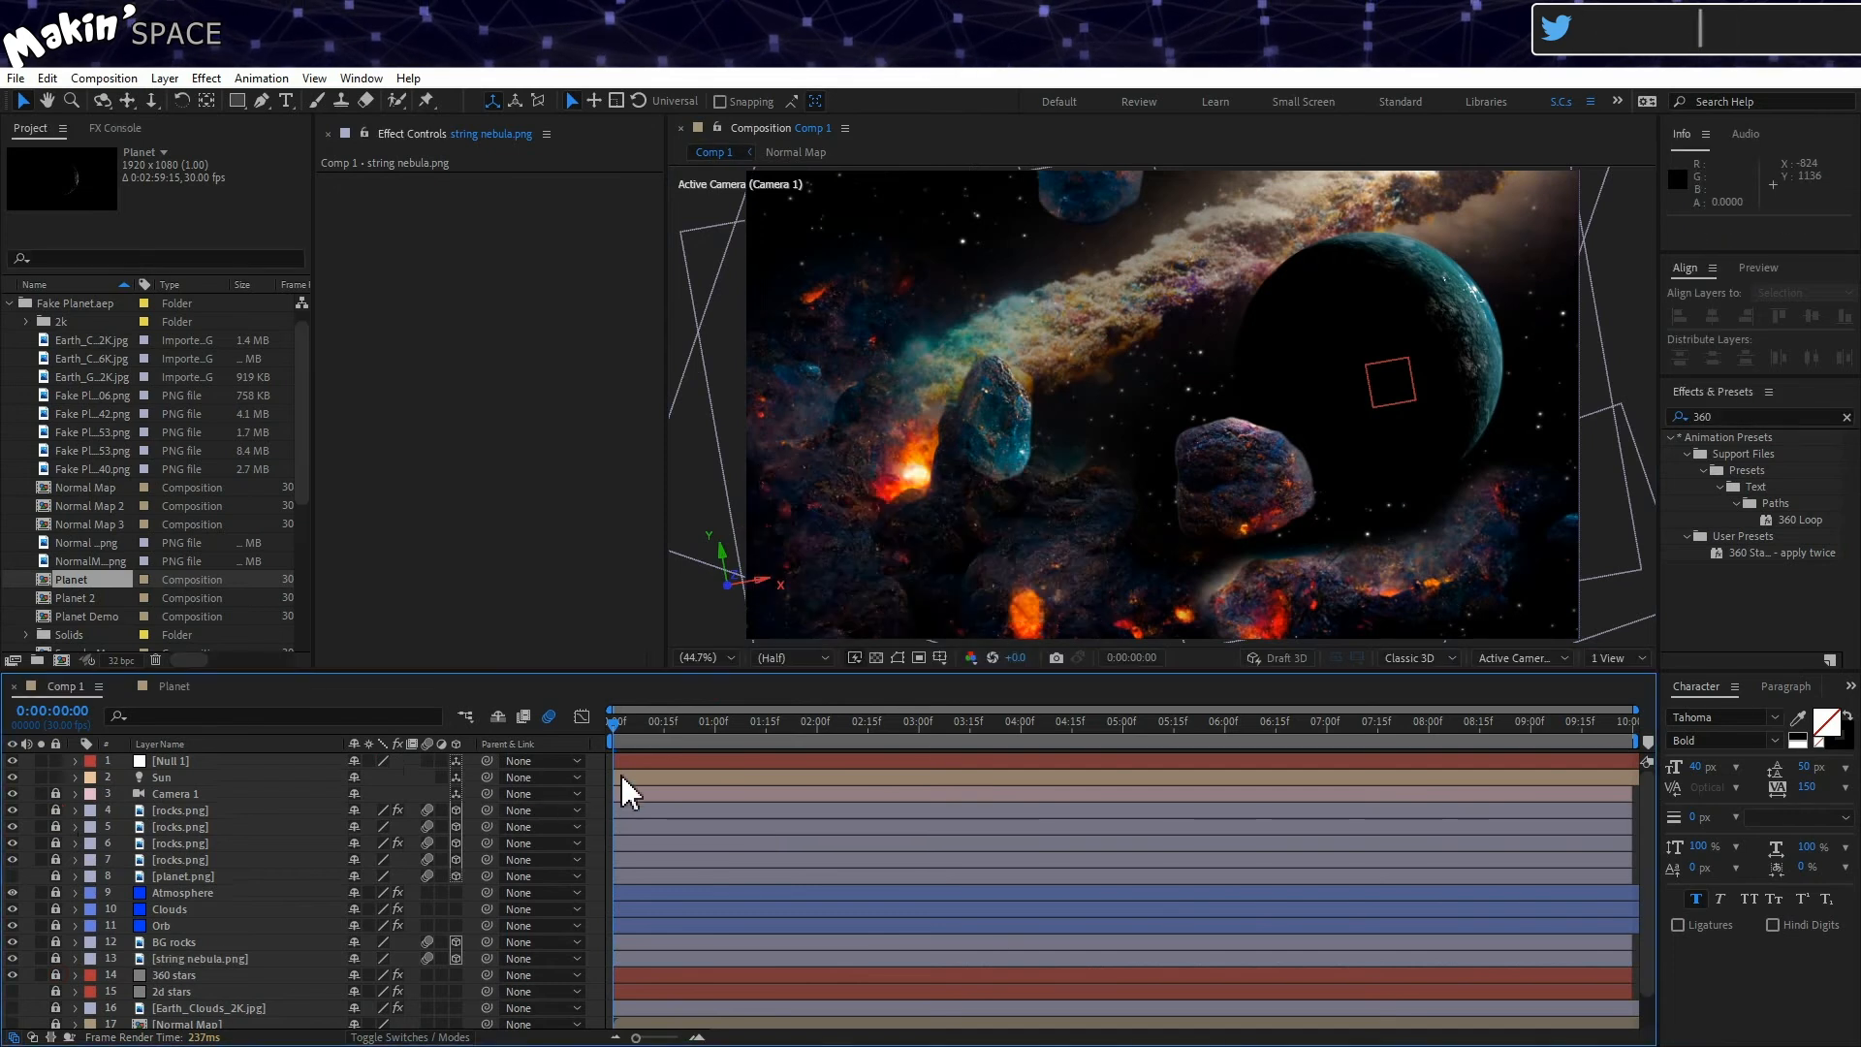
Step: Preview the camera move and parallax of the composition from its first frame
left_click_drag(632, 725, 572, 731)
key("space")
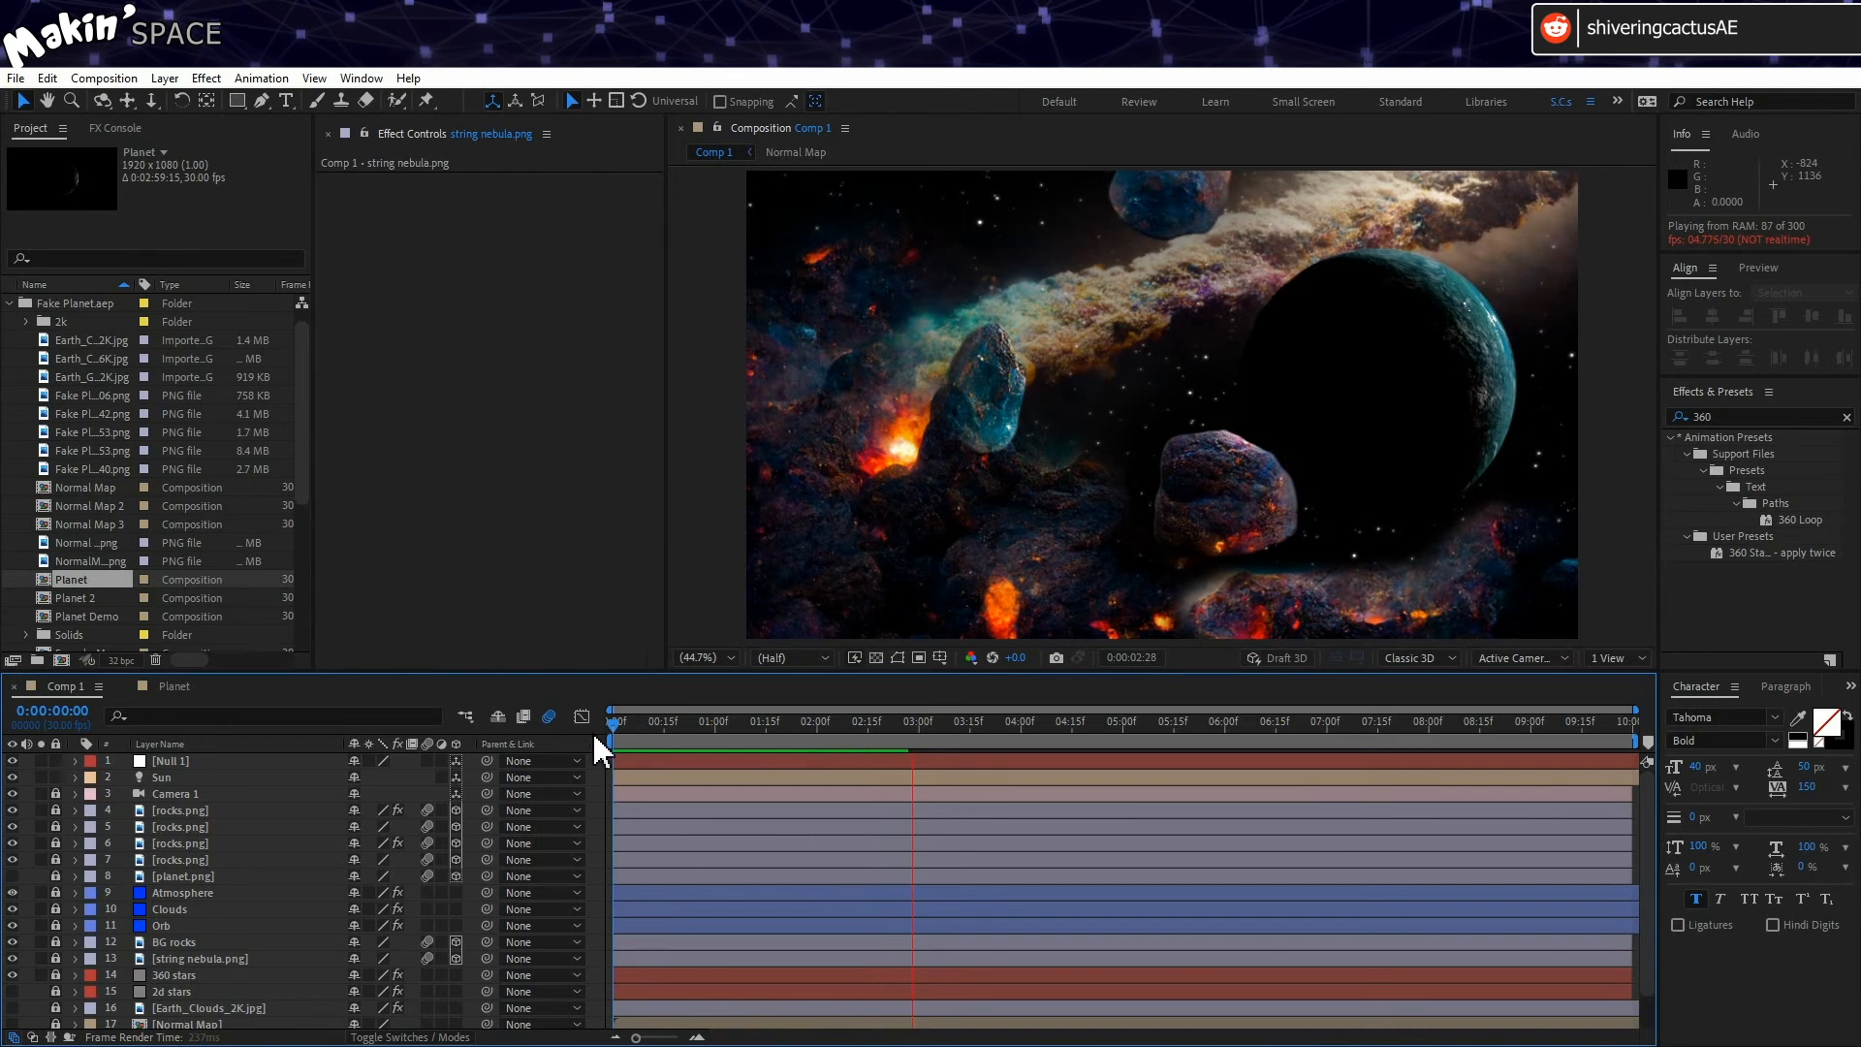
key("space")
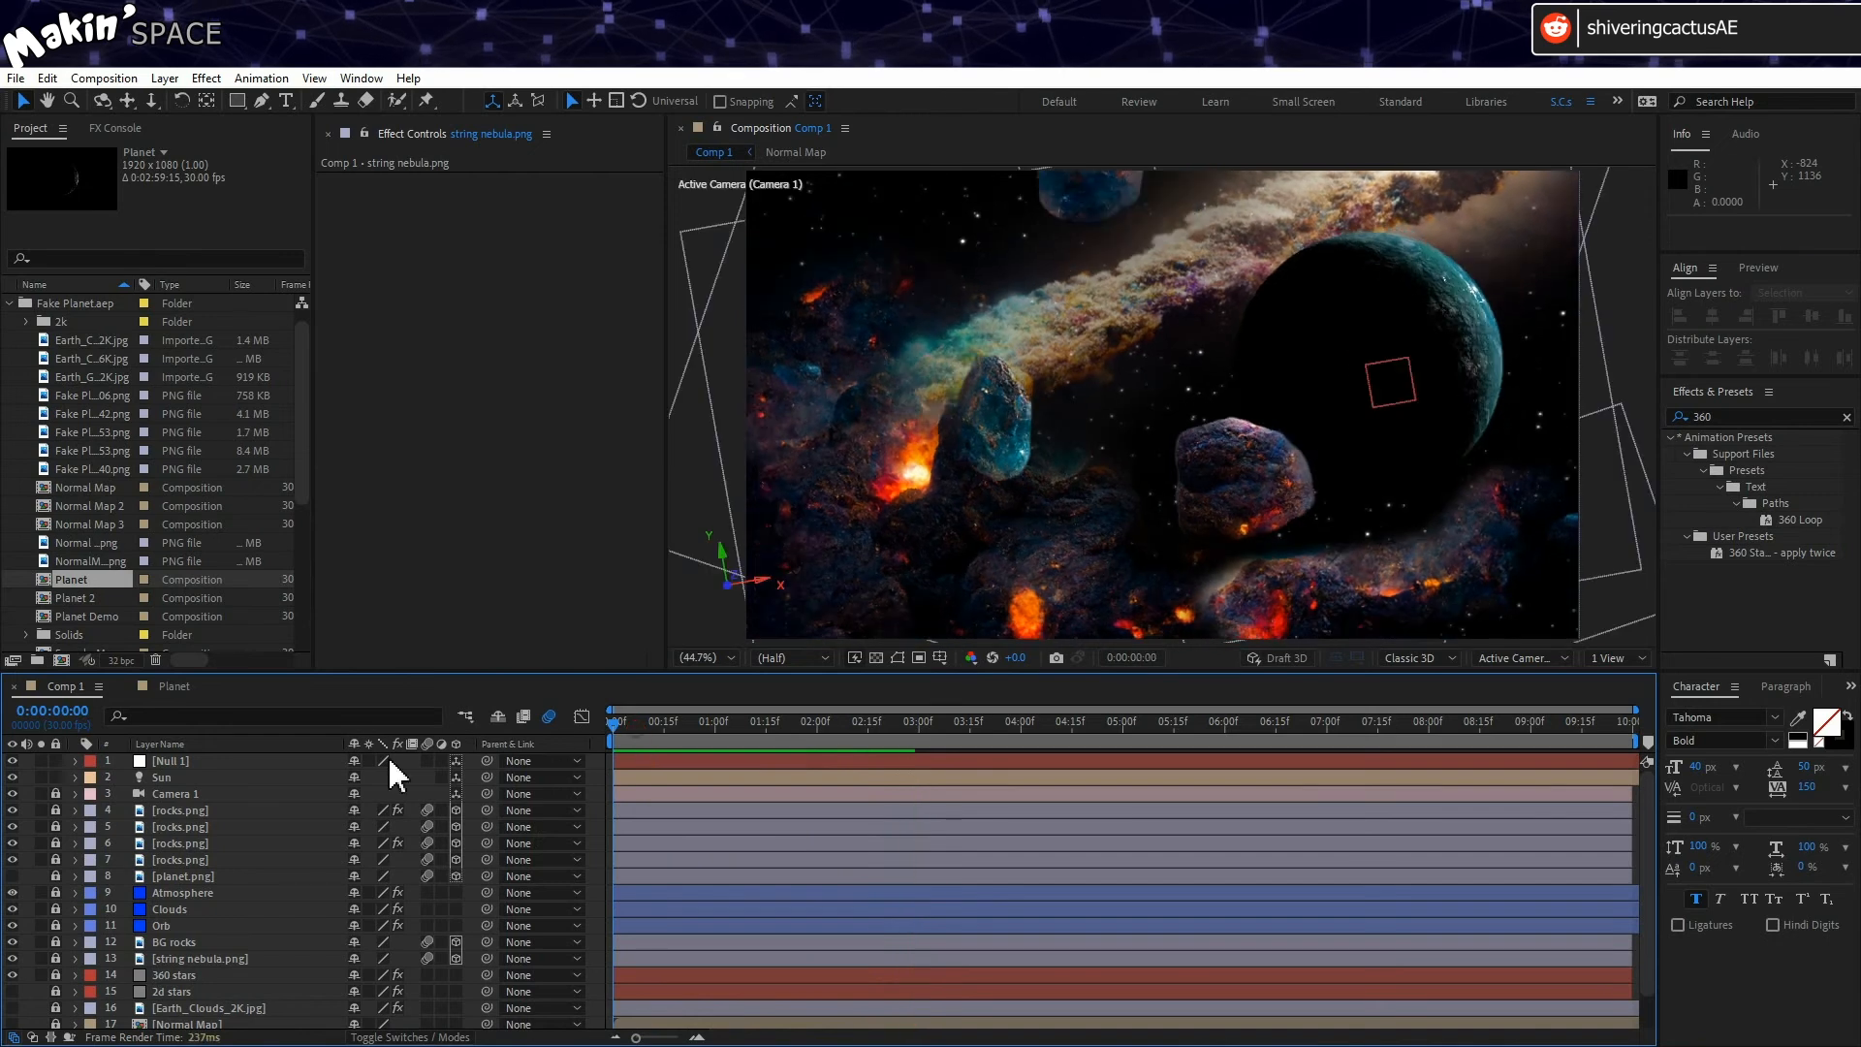
Step: Move Null 1 along X to about 1108.5, 540, -658.7 so the planet sits behind the central rock, and preview the result
left_click(173, 762)
left_click_drag(1462, 351, 1332, 366)
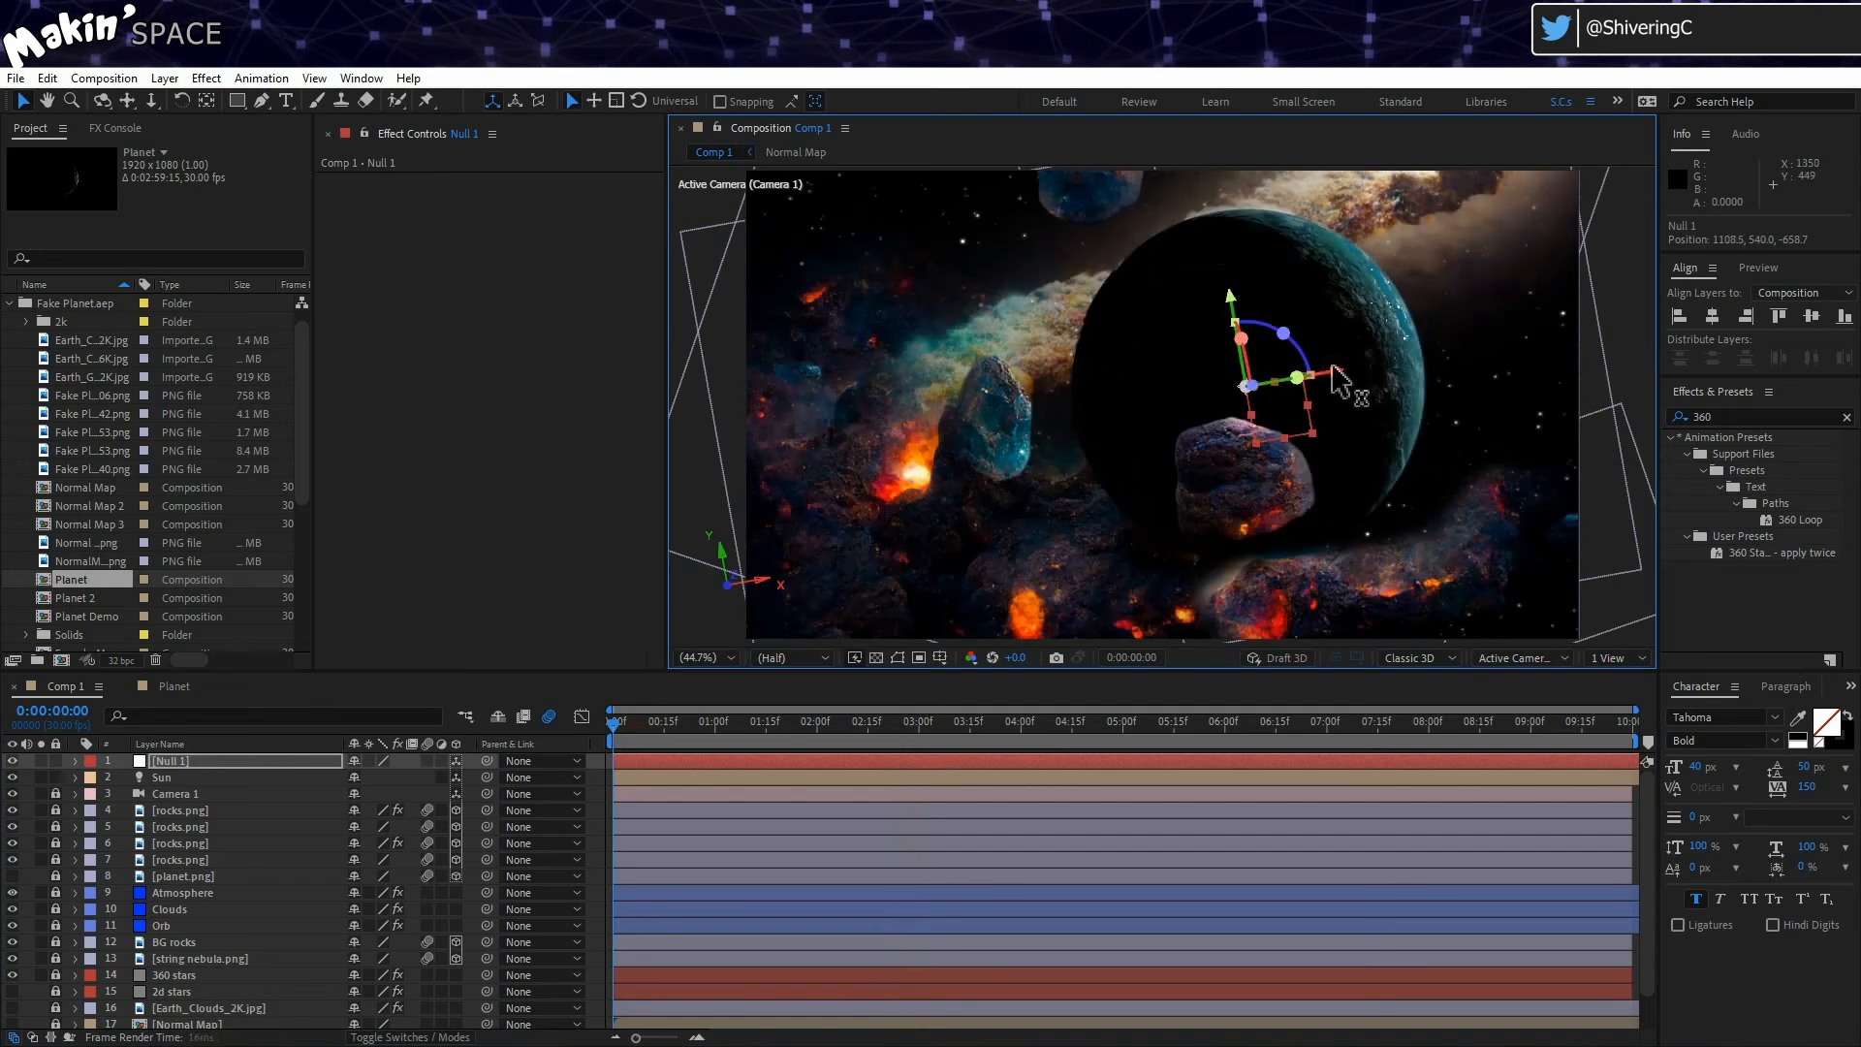
key("space")
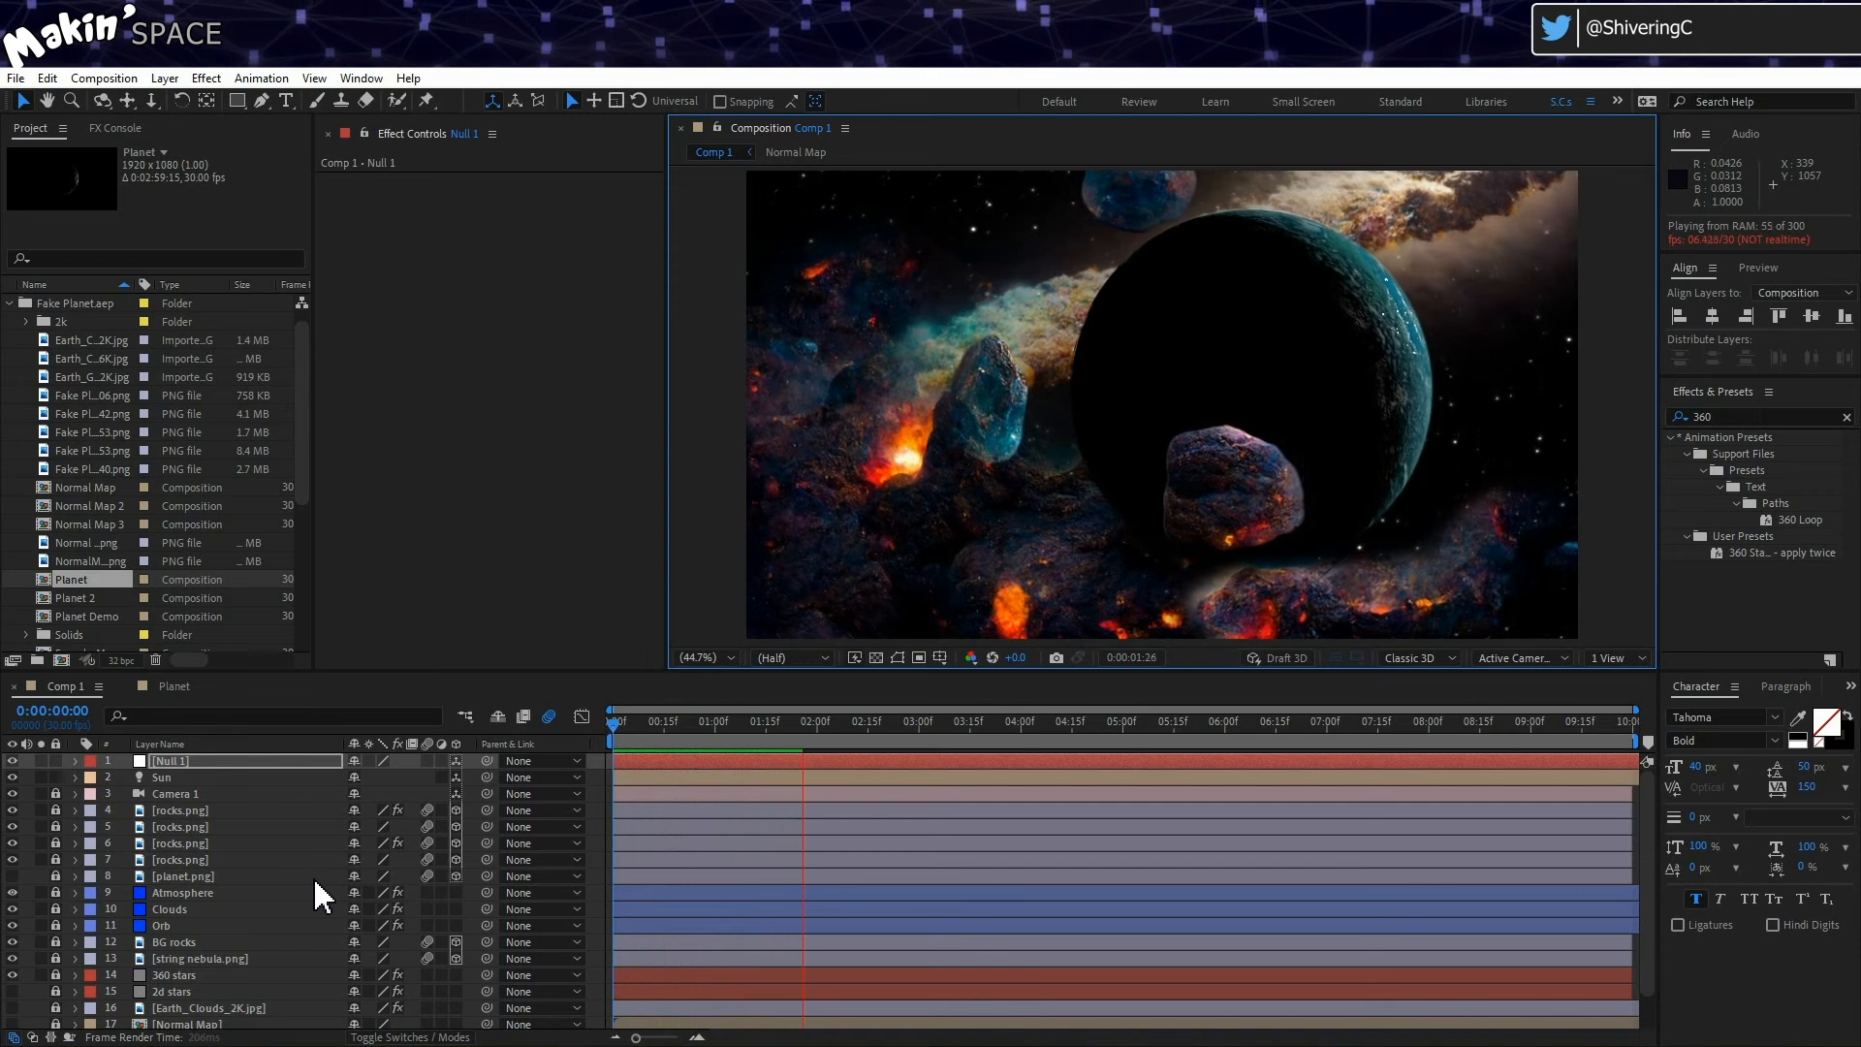
left_click(636, 728)
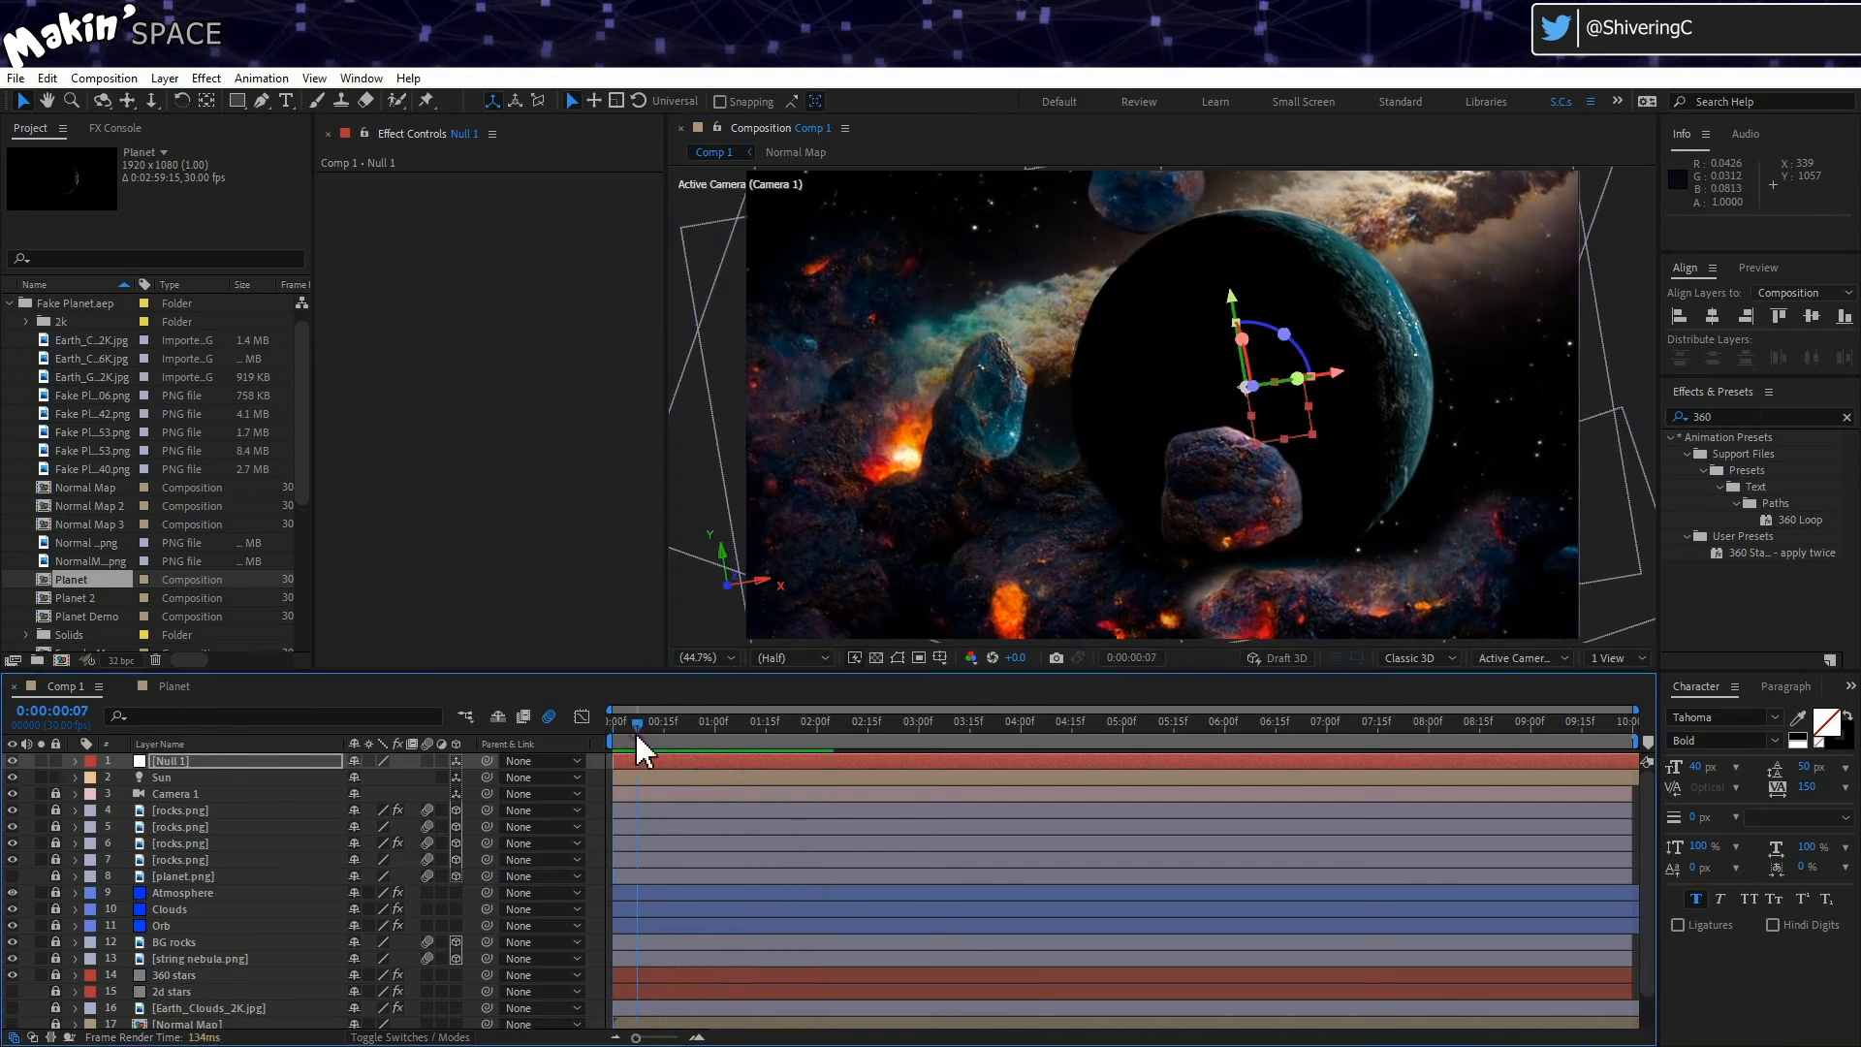
Step: In the Top view, move the Sun light to the camera side of the planet, and return to the Active Camera view
left_click(1512, 657)
left_click(1502, 799)
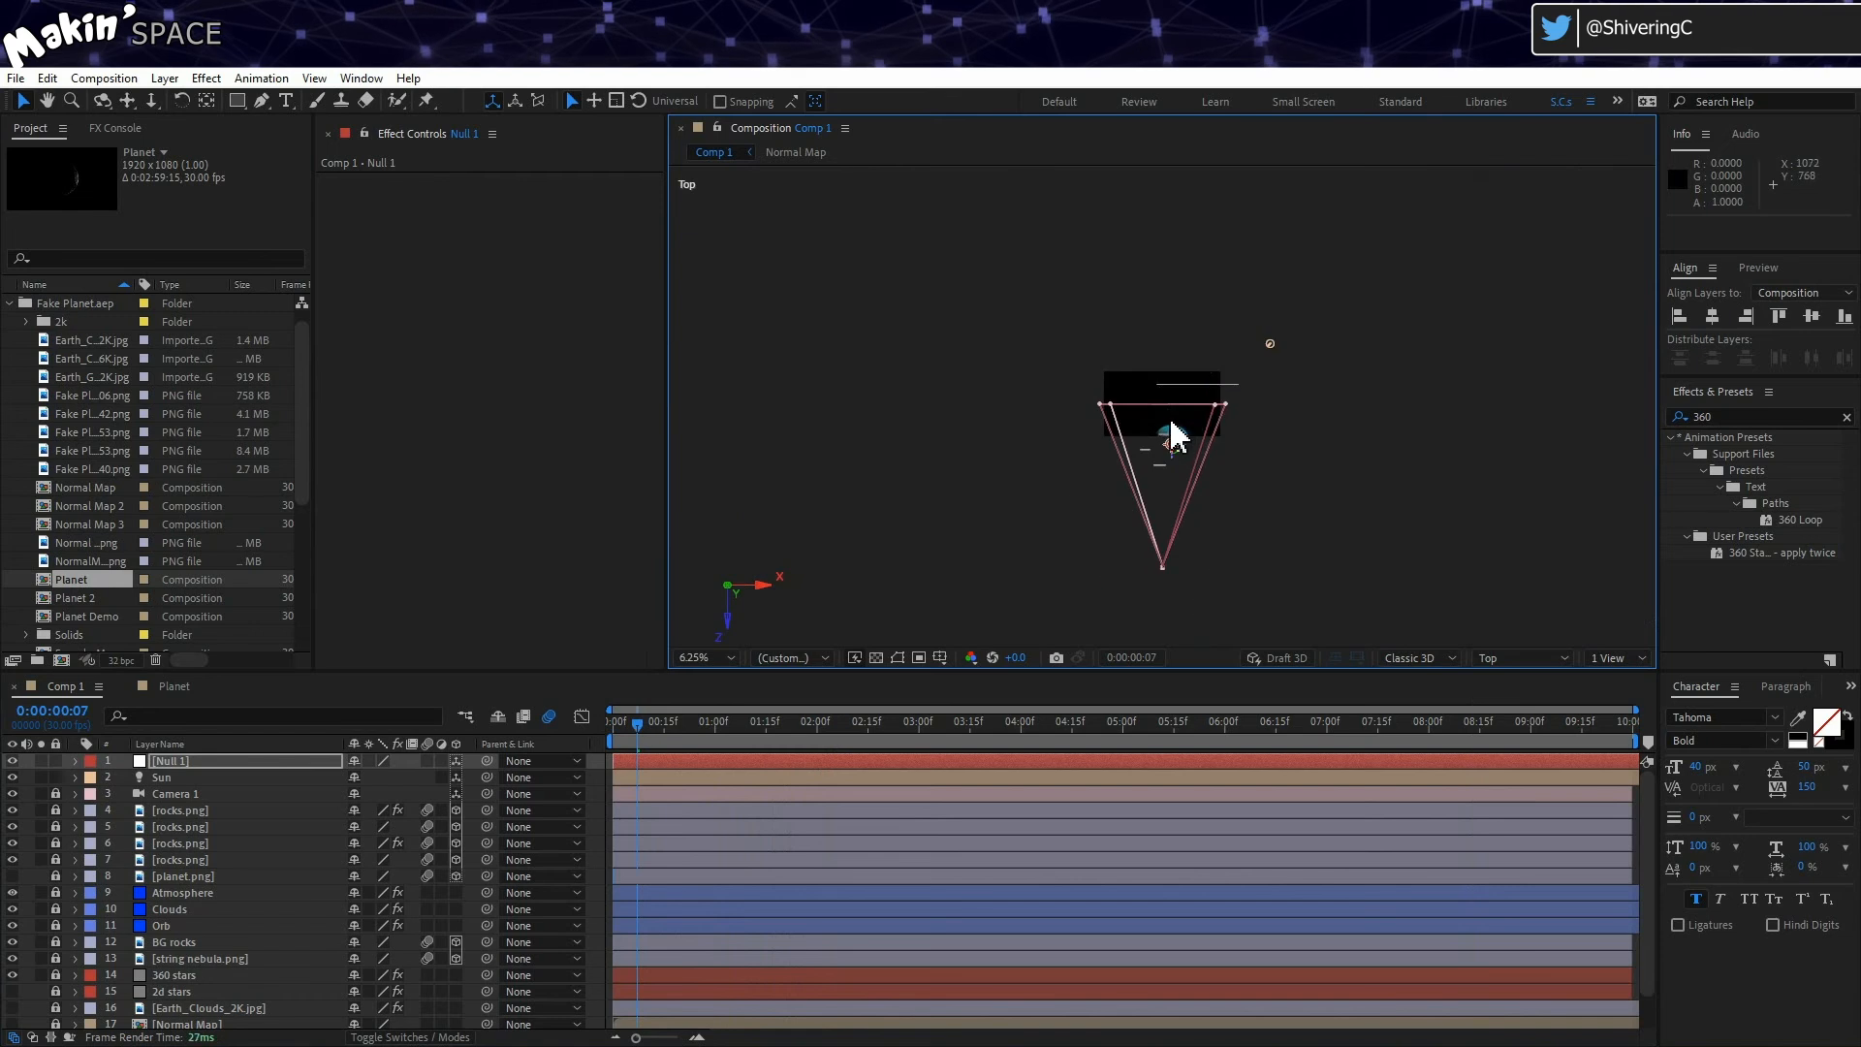
left_click(191, 777)
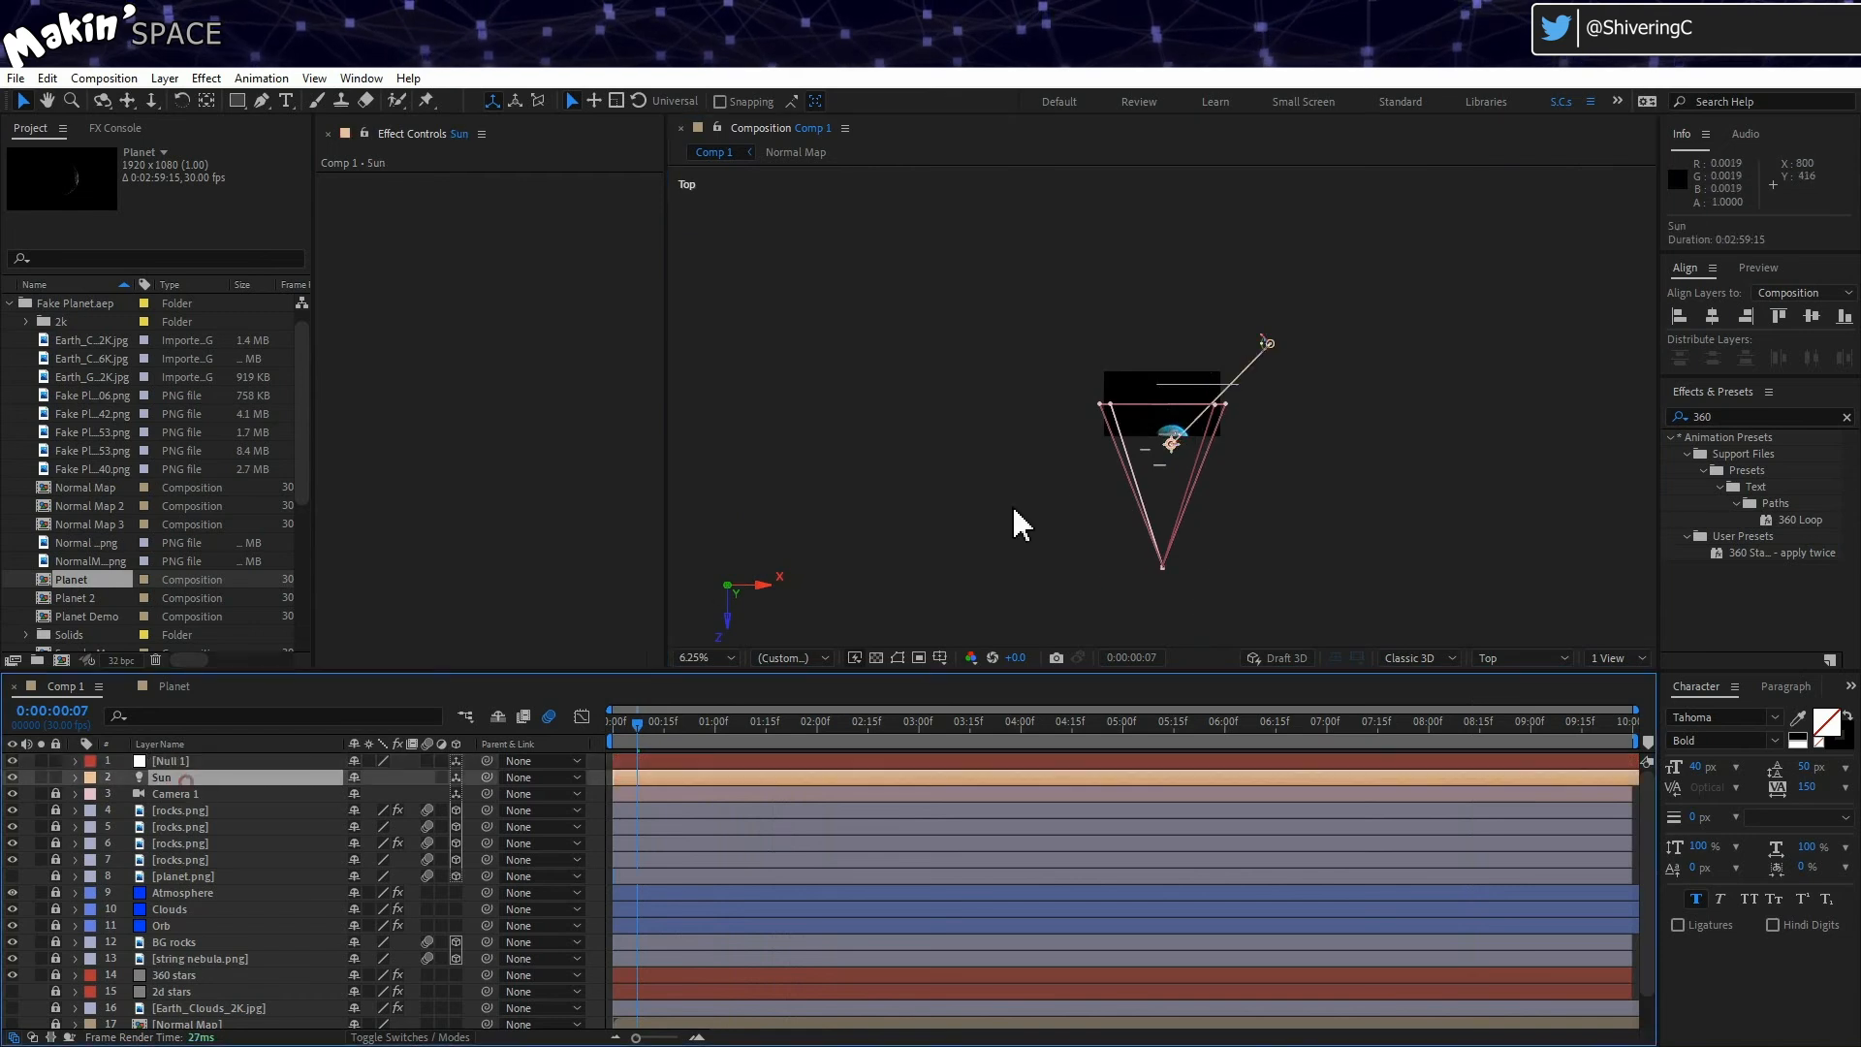
left_click_drag(1263, 329, 1405, 524)
left_click(1544, 653)
left_click(1543, 677)
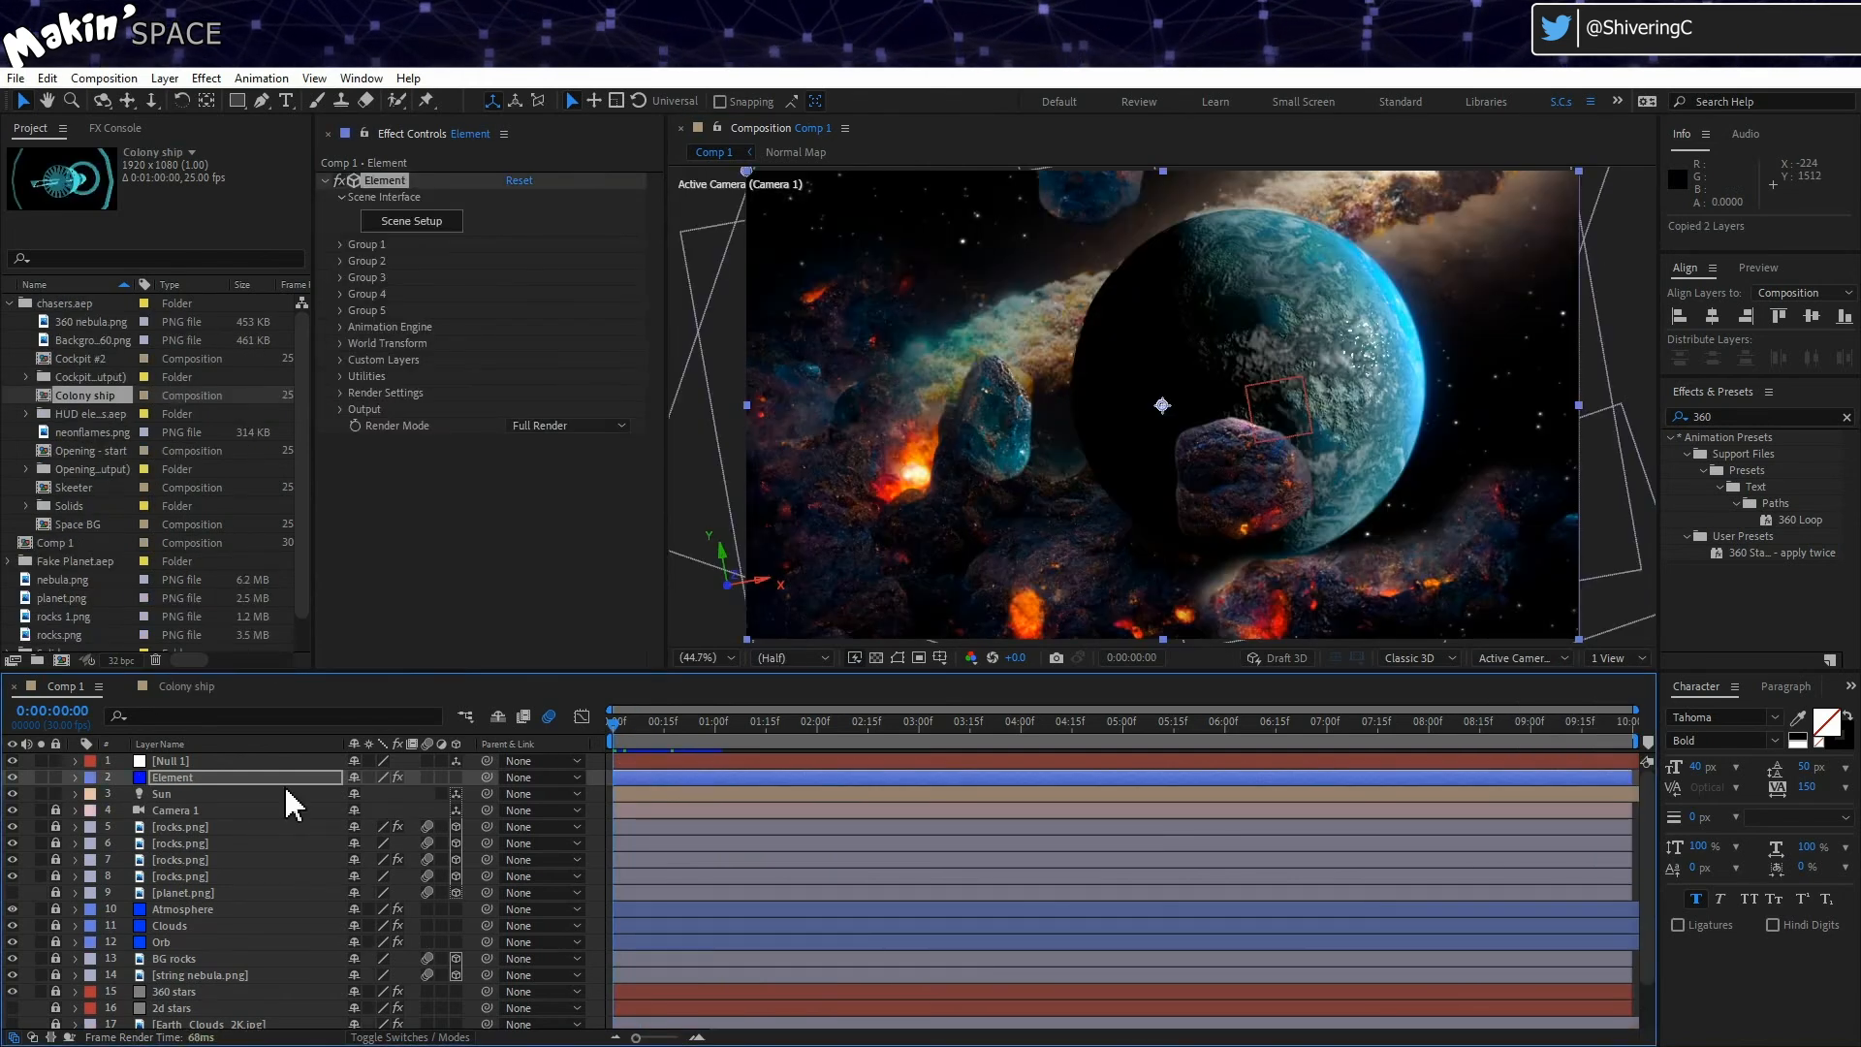
Step: Replace the Element layer with the copied Generational Ship and Generational Ship NULL layers, and give the ship layer a Blue label
left_click(207, 776)
key("ctrl+v")
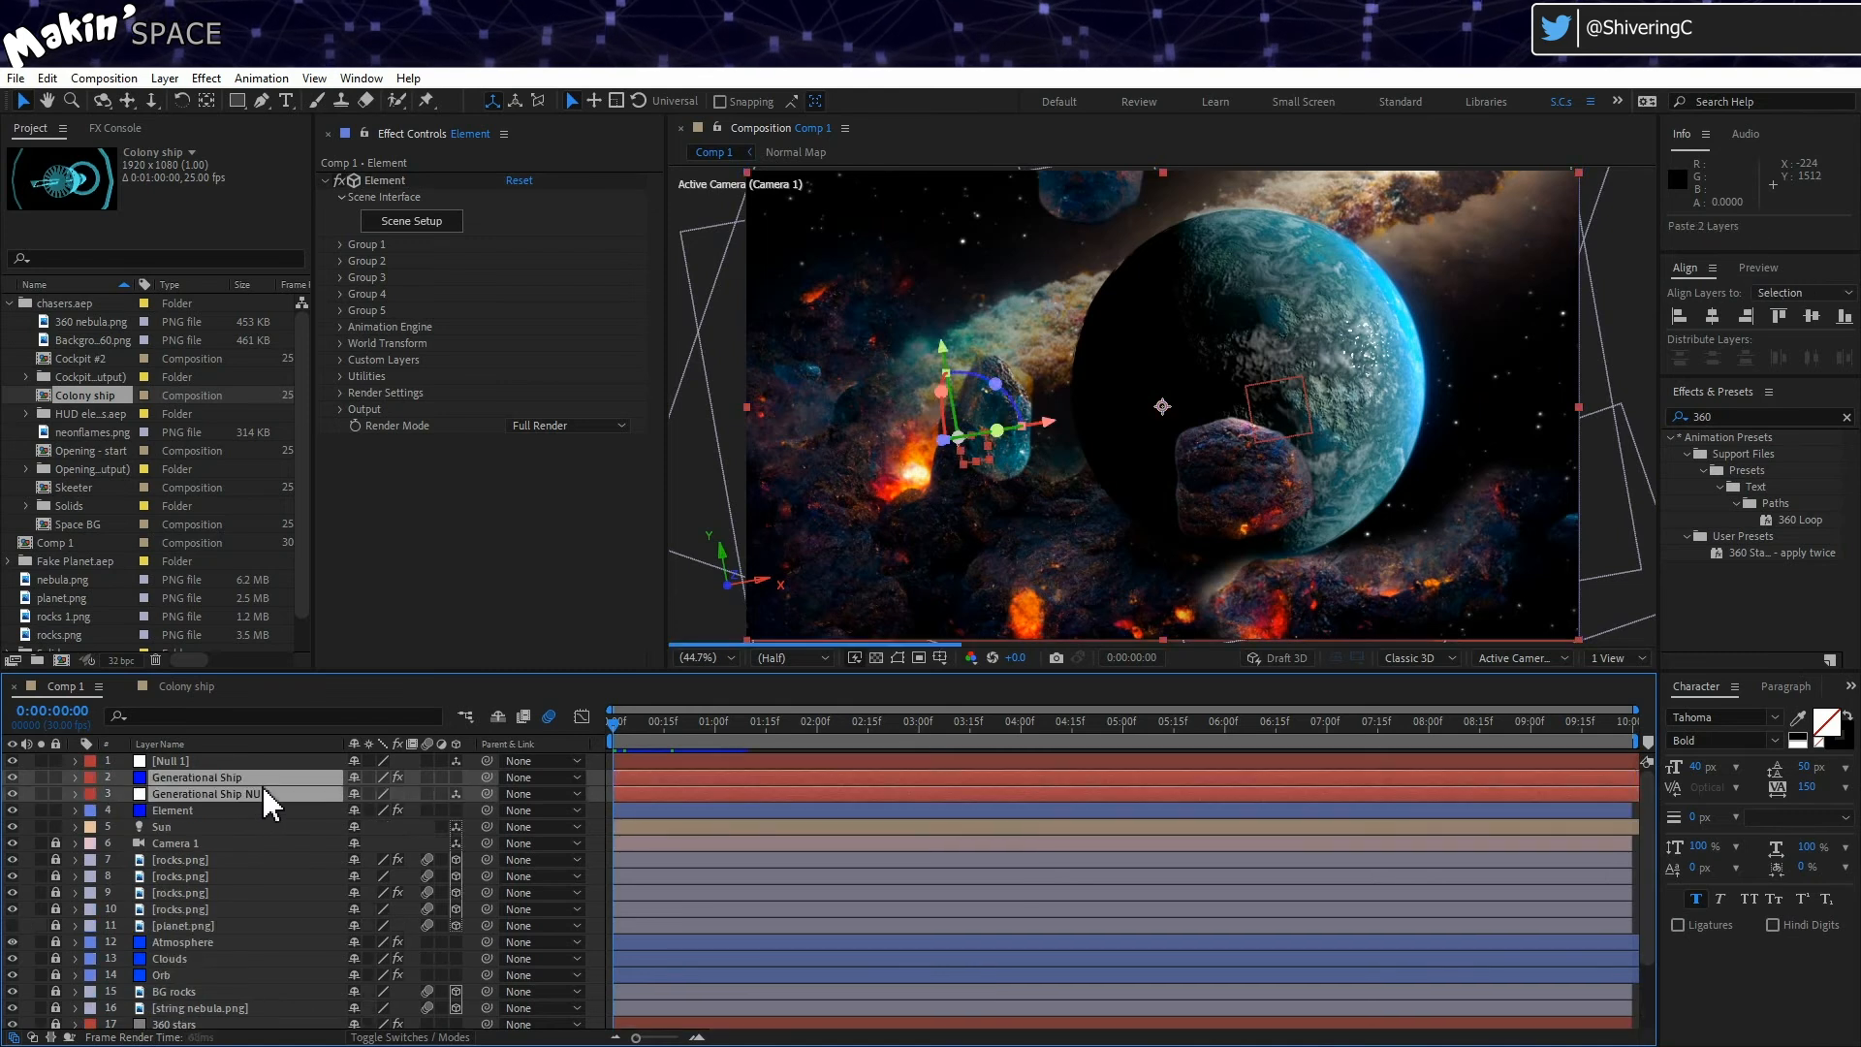
left_click(212, 809)
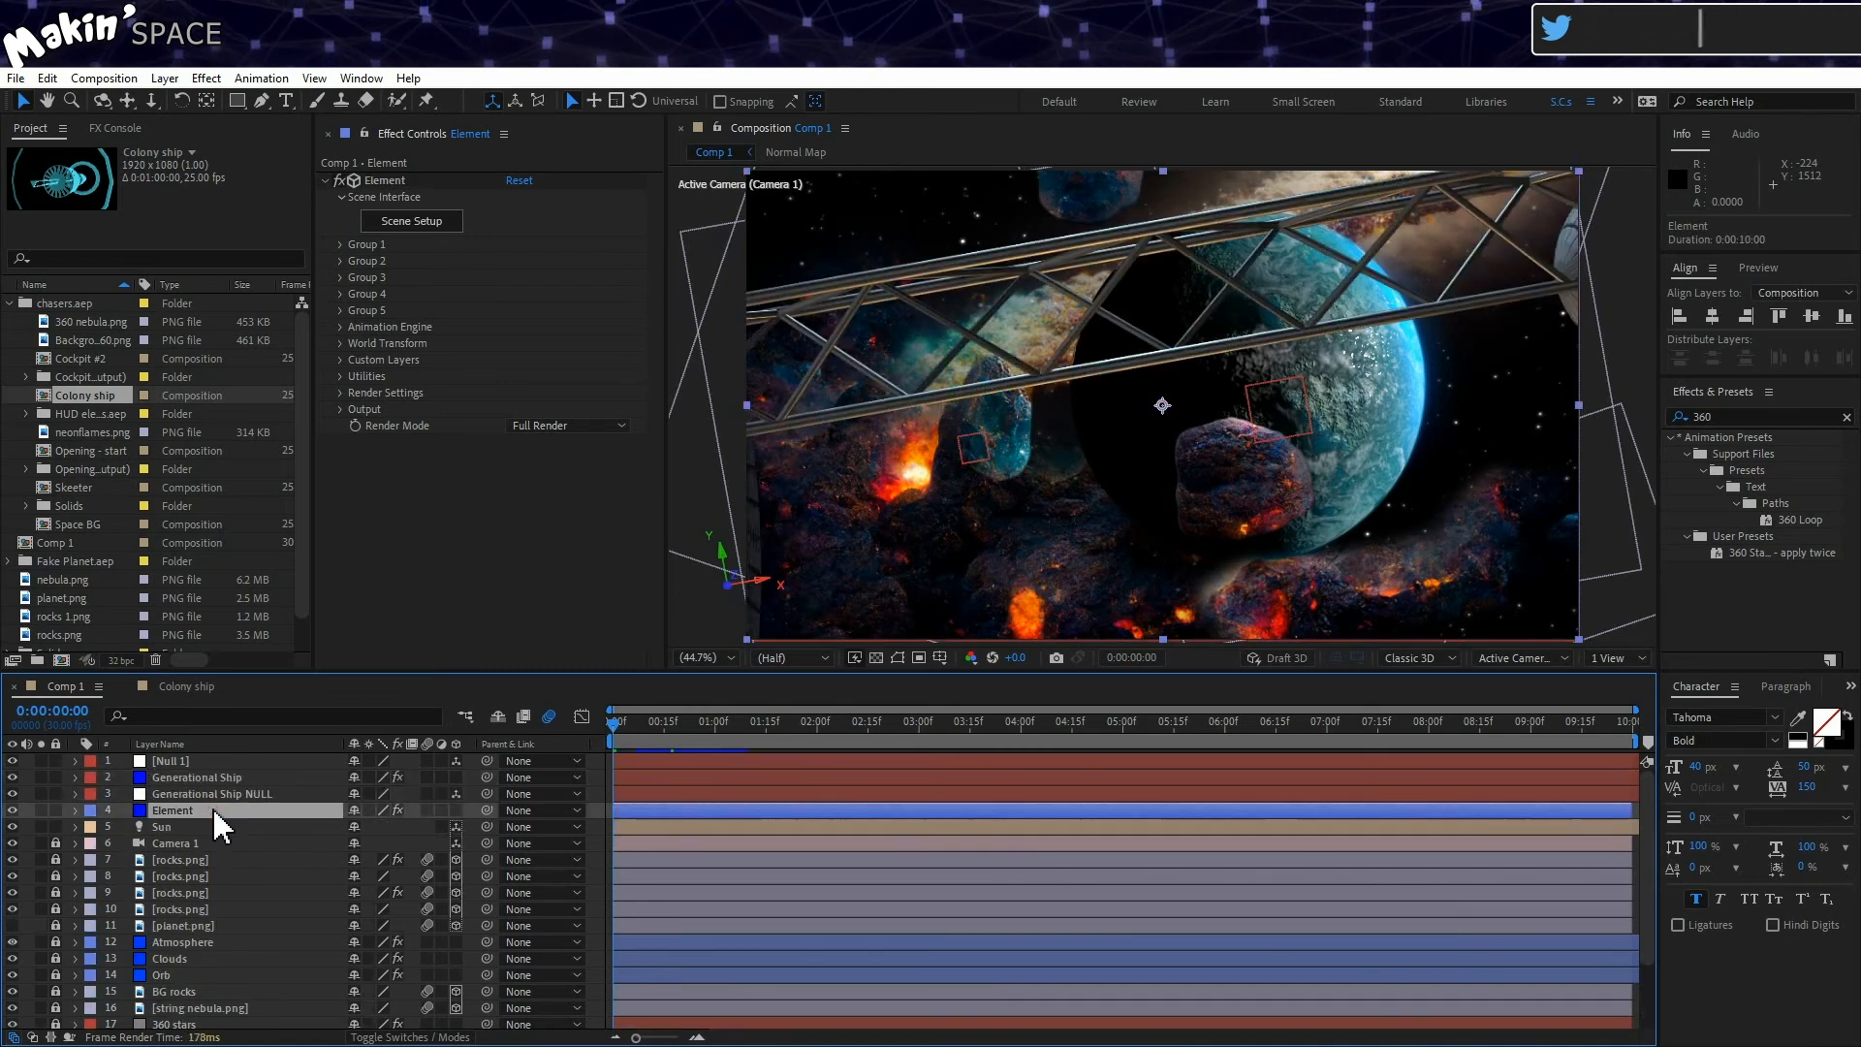
key("Delete")
left_click(90, 776)
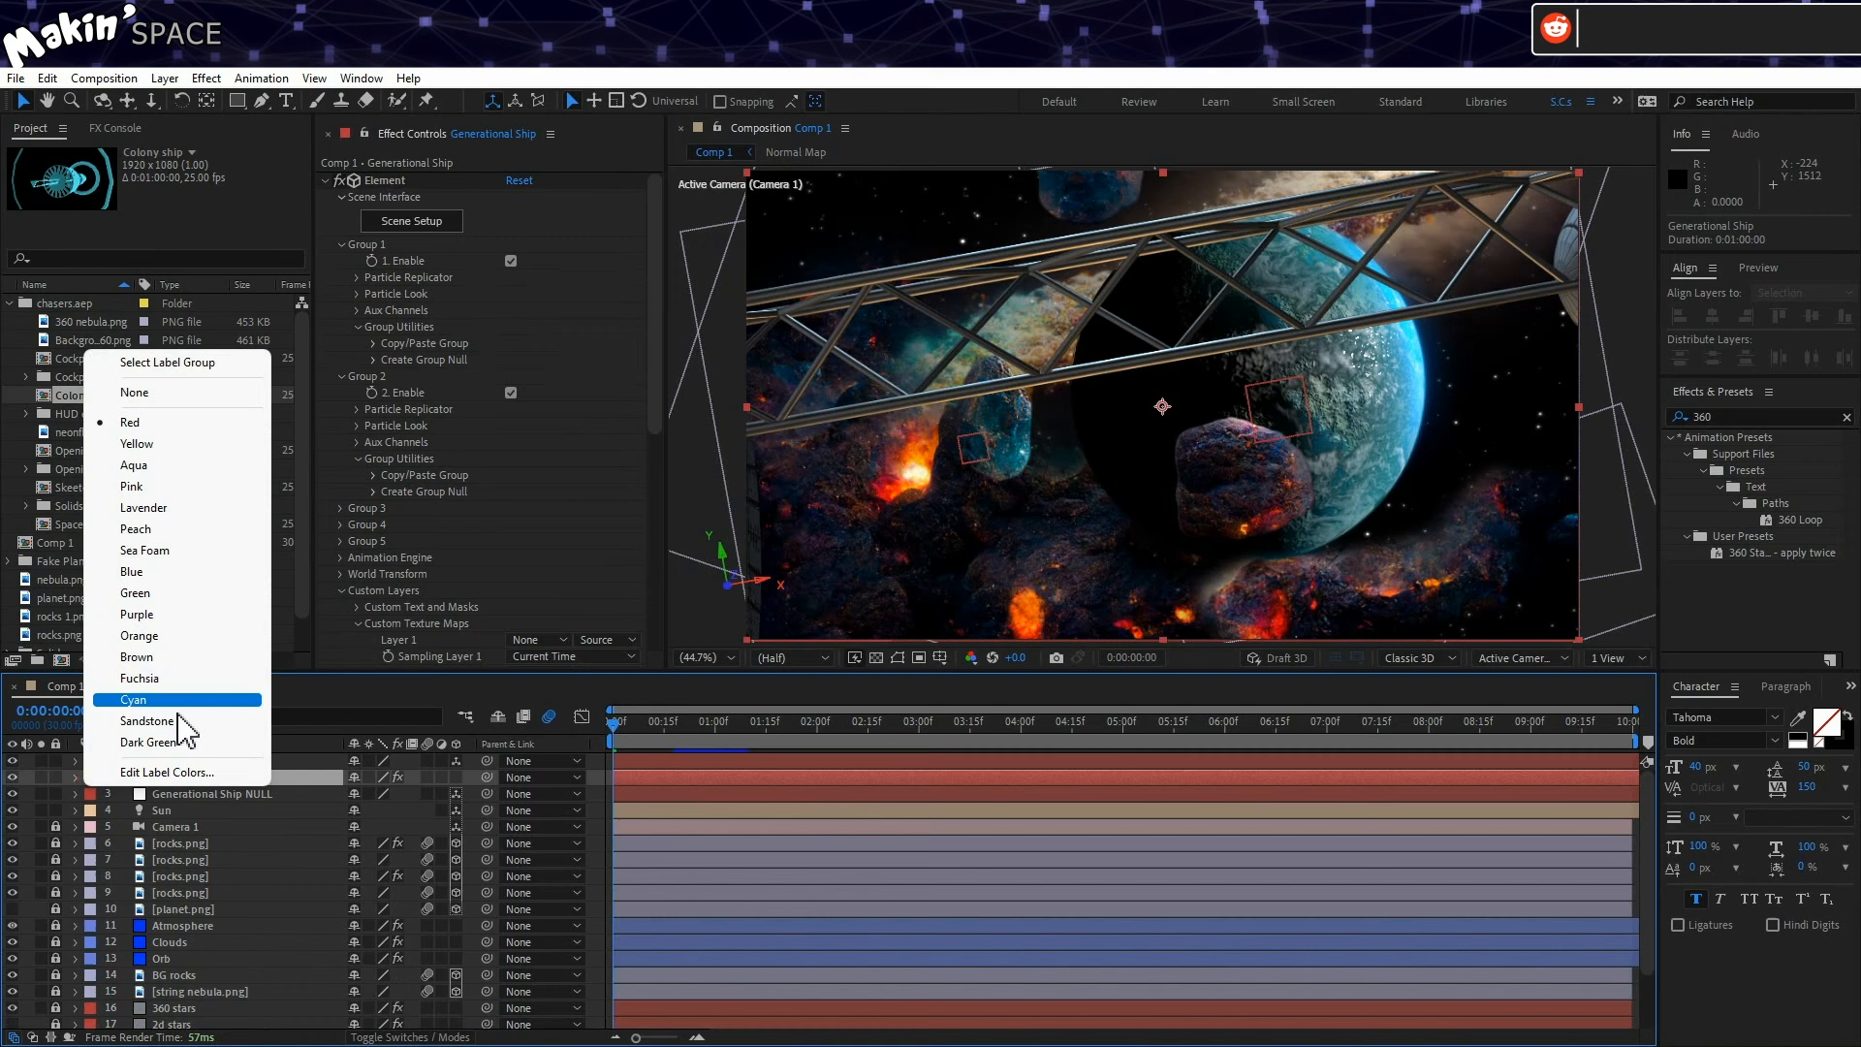
left_click(157, 577)
Step: Set the scale of the Generational Ship NULL to 10%
left_click(204, 793)
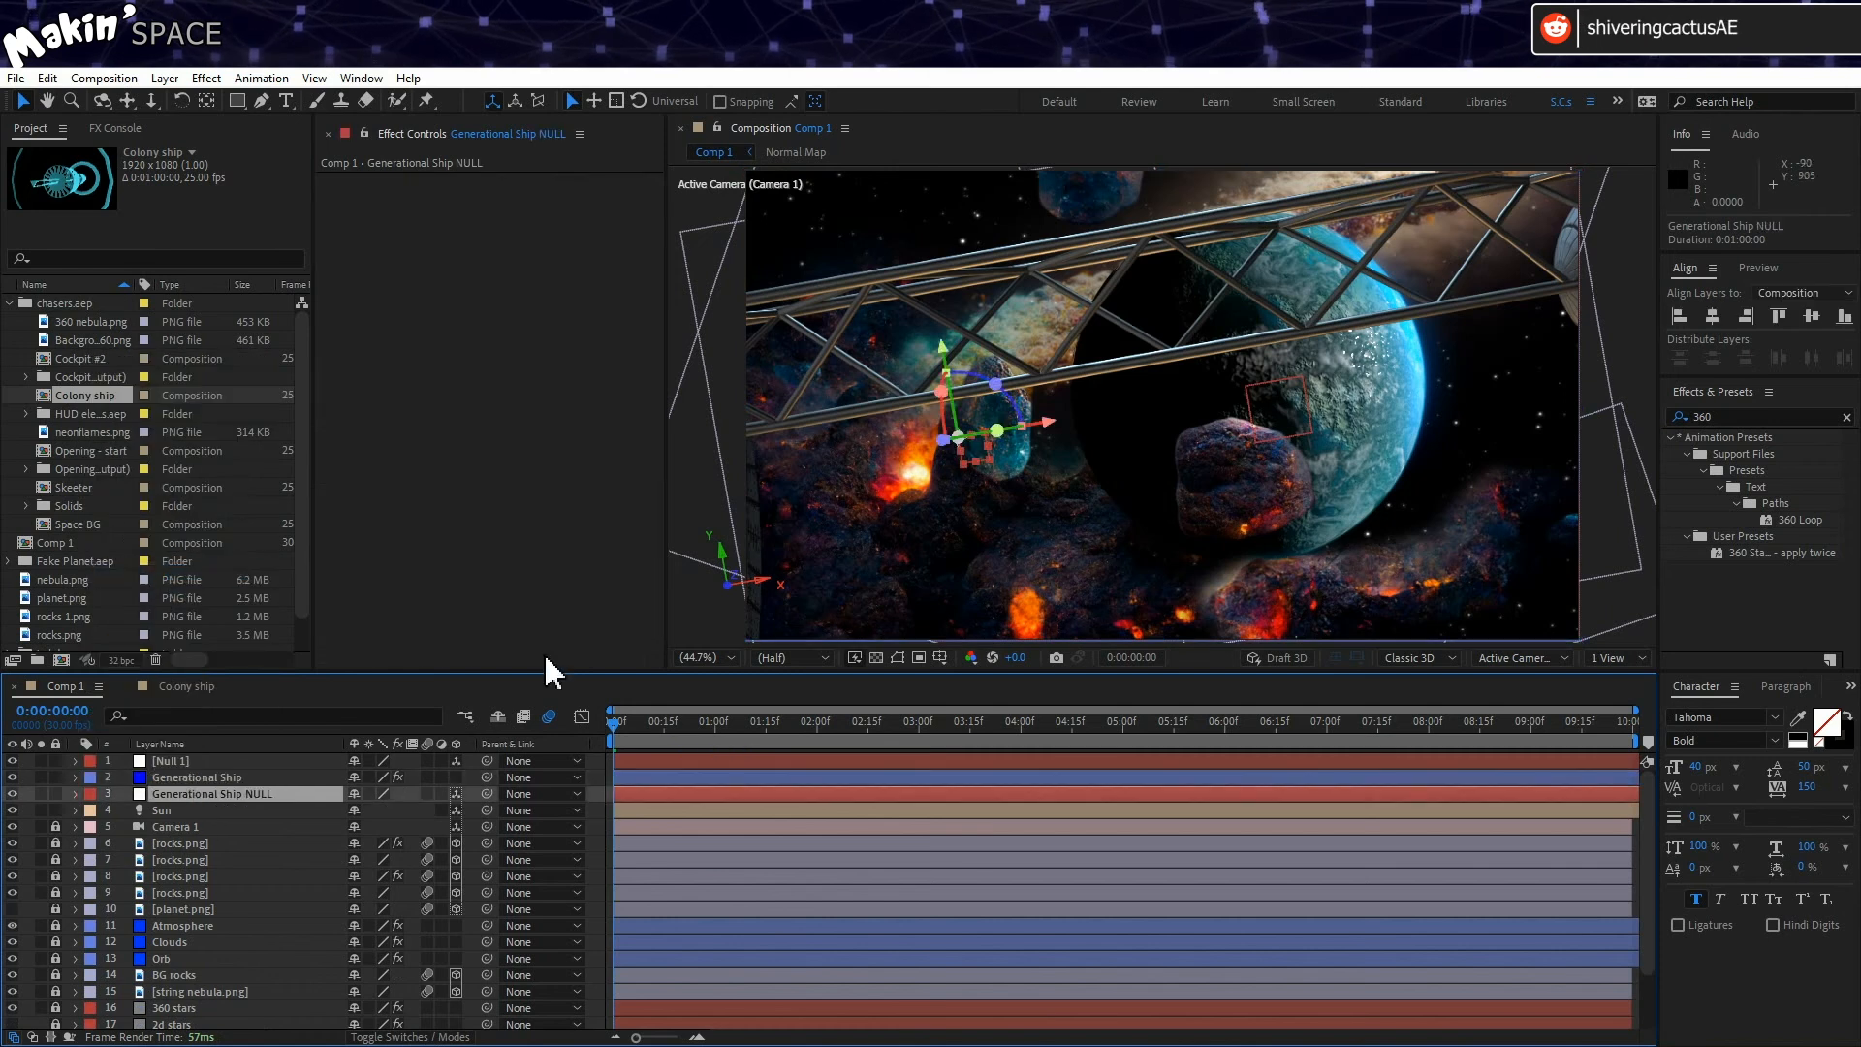
key("s")
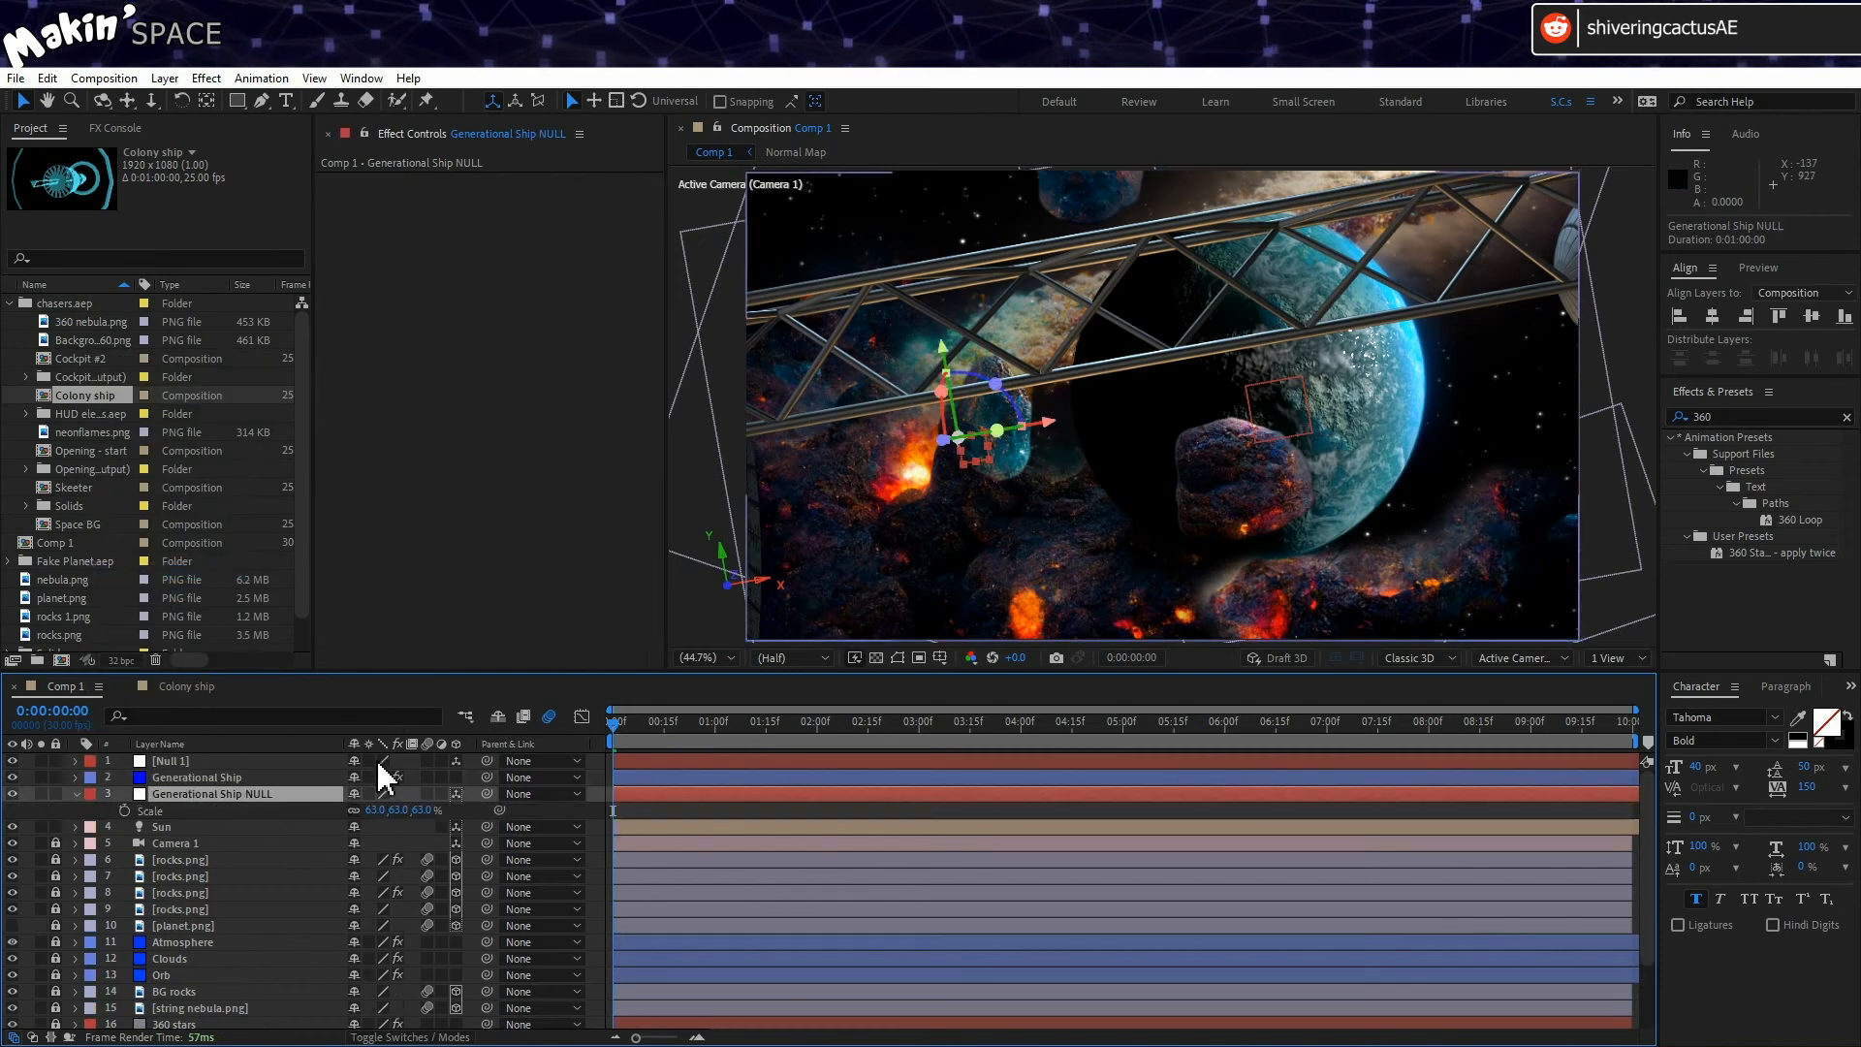
left_click(403, 812)
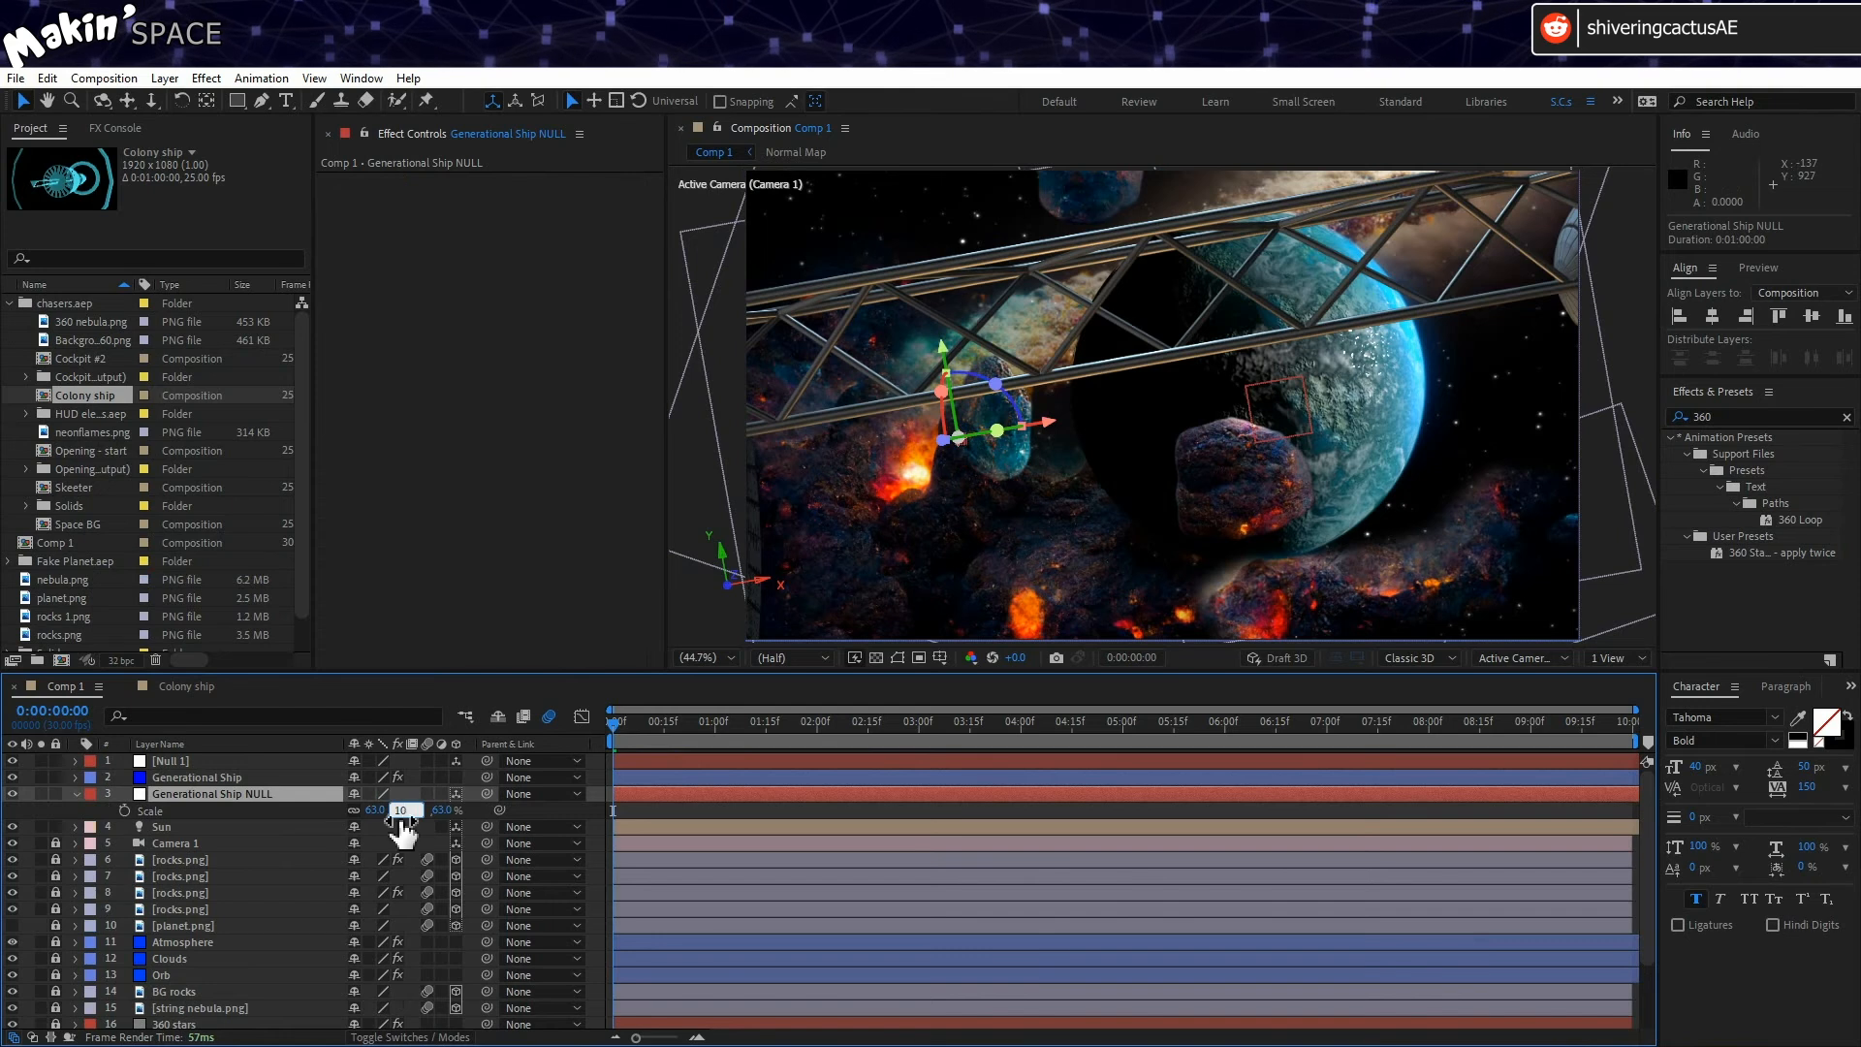
key("Return")
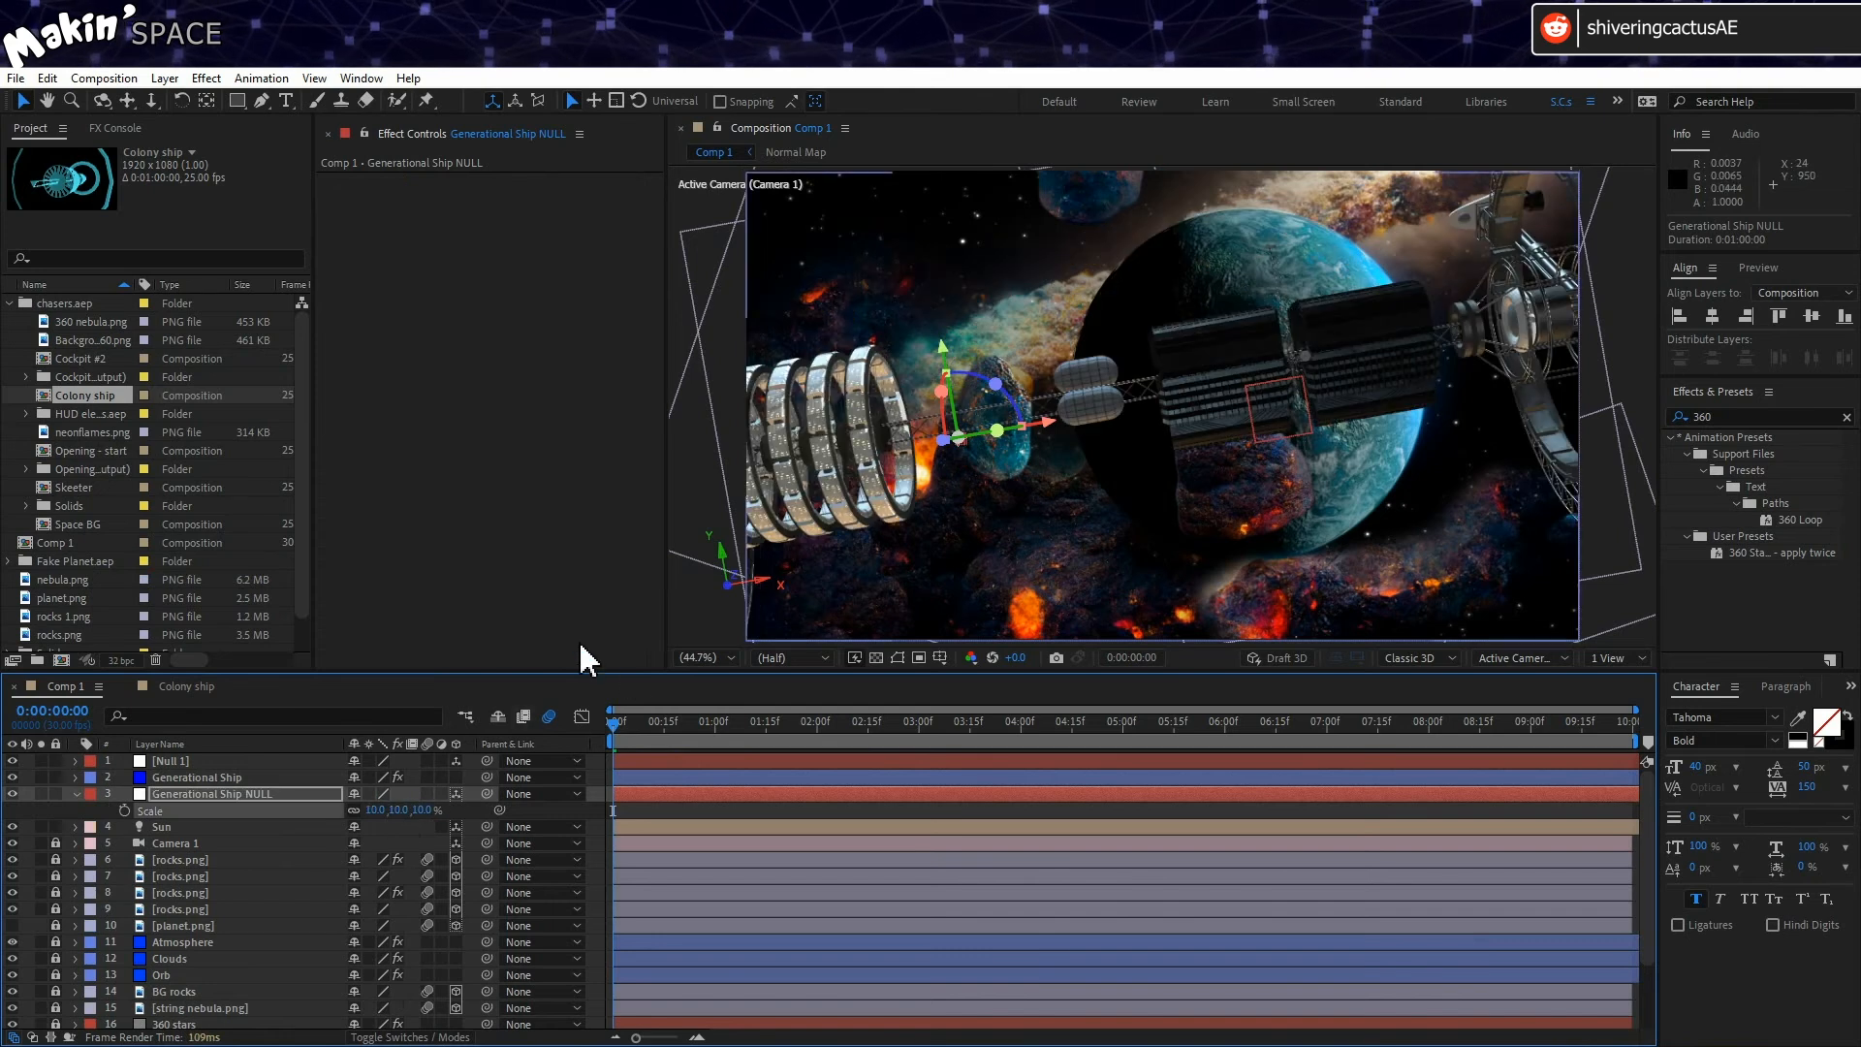
Step: Rotate the Generational Ship NULL about Y to turn the ship towards the camera, and set the null's scale to 5%
key("r")
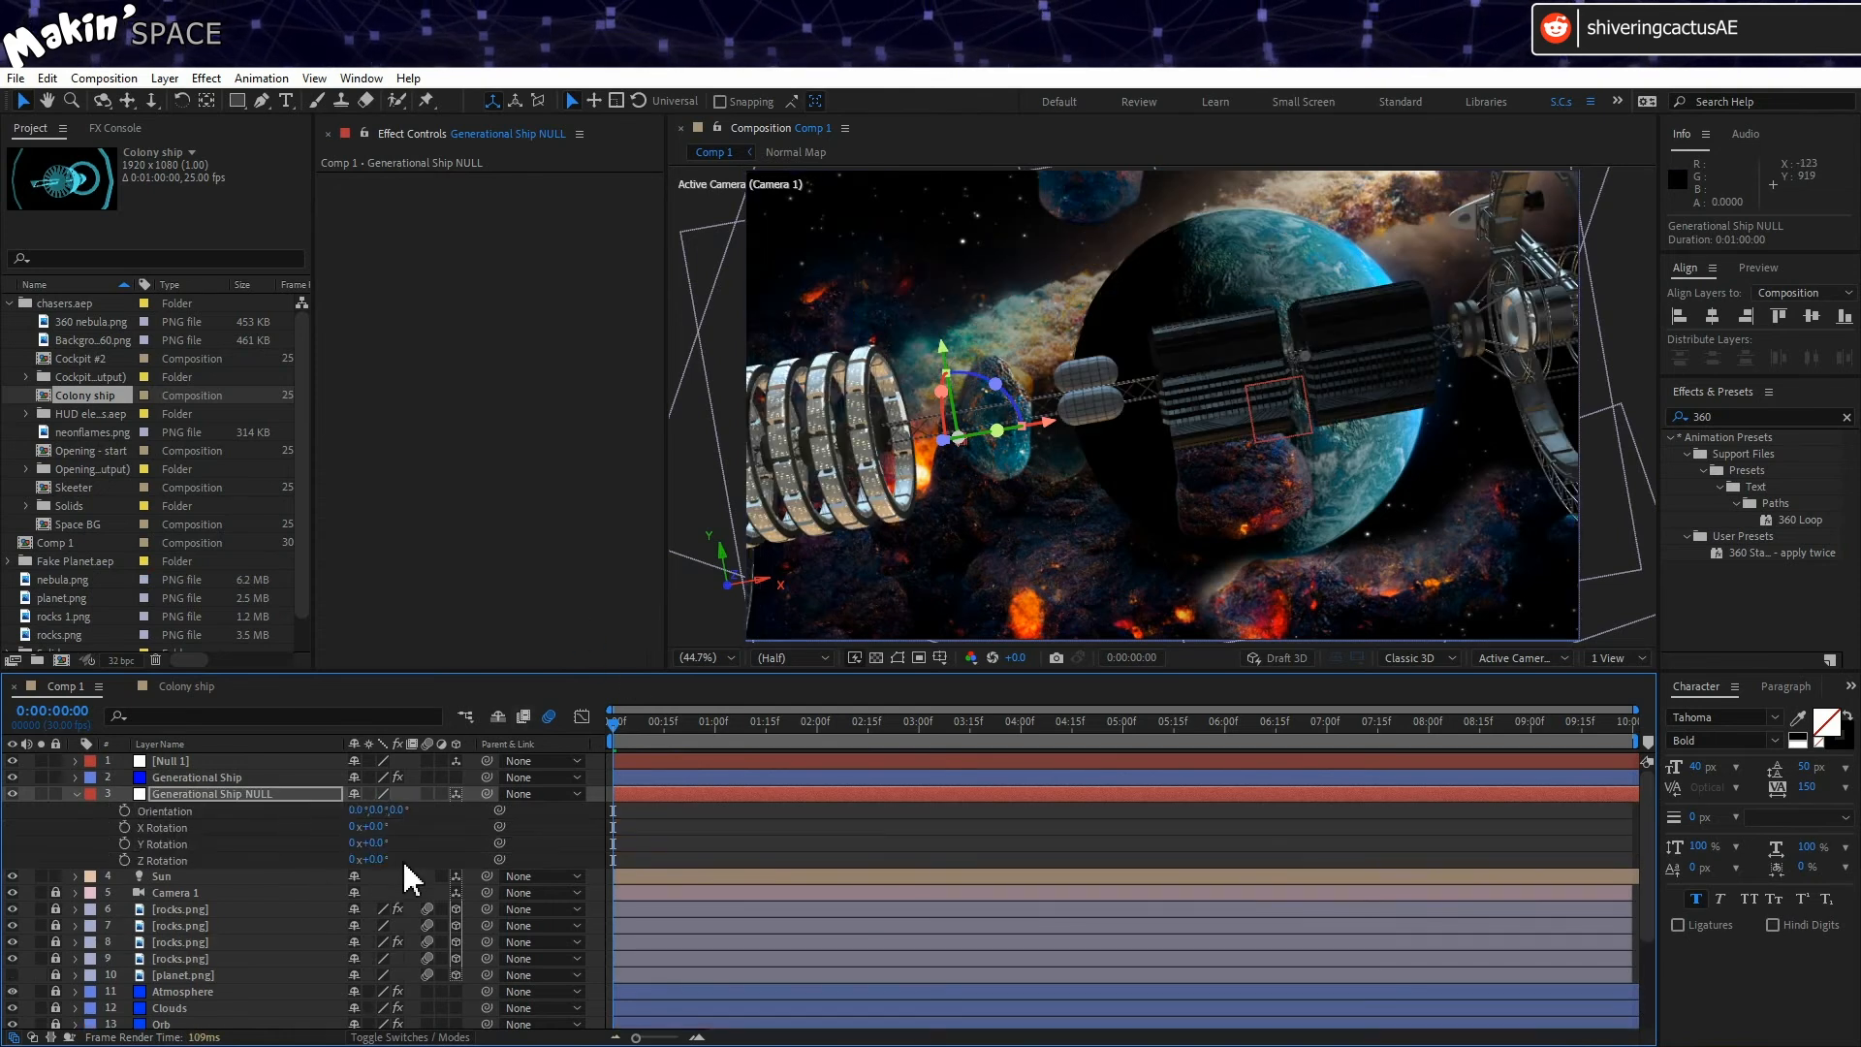
left_click_drag(373, 842, 475, 848)
key("s")
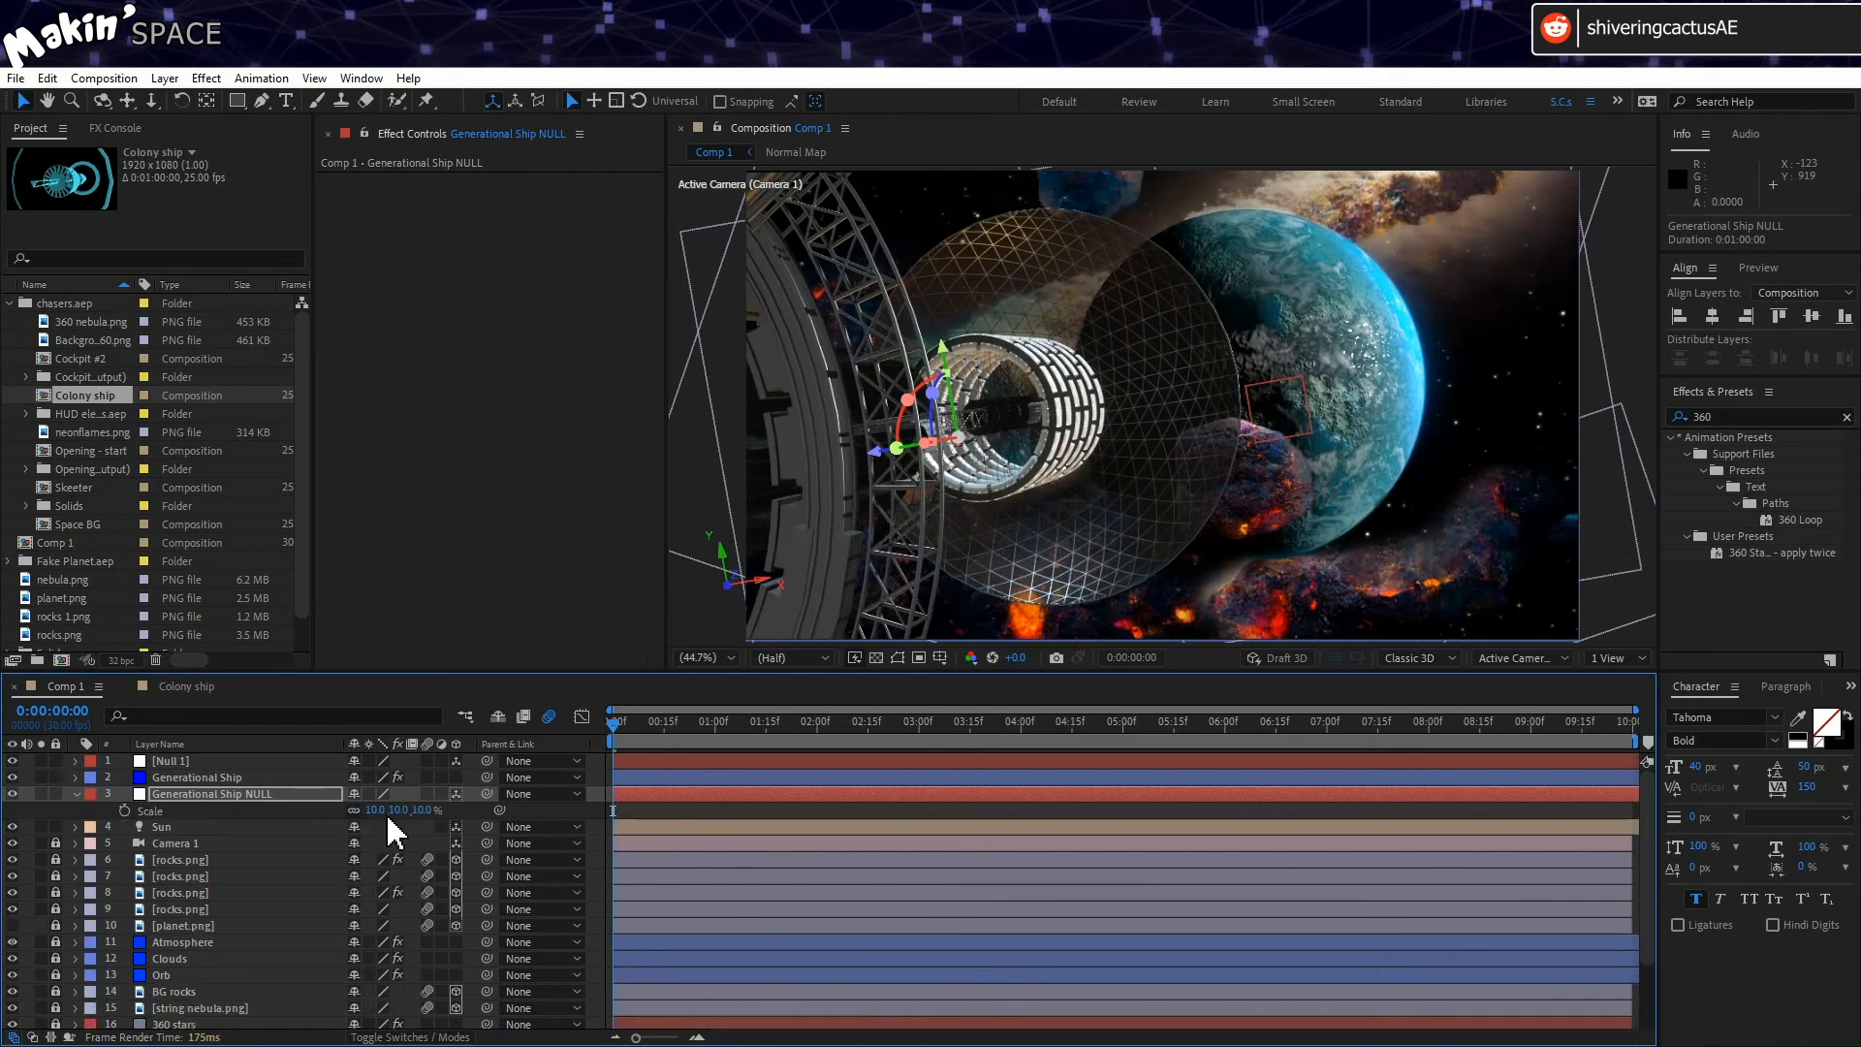
type("5")
key("Return")
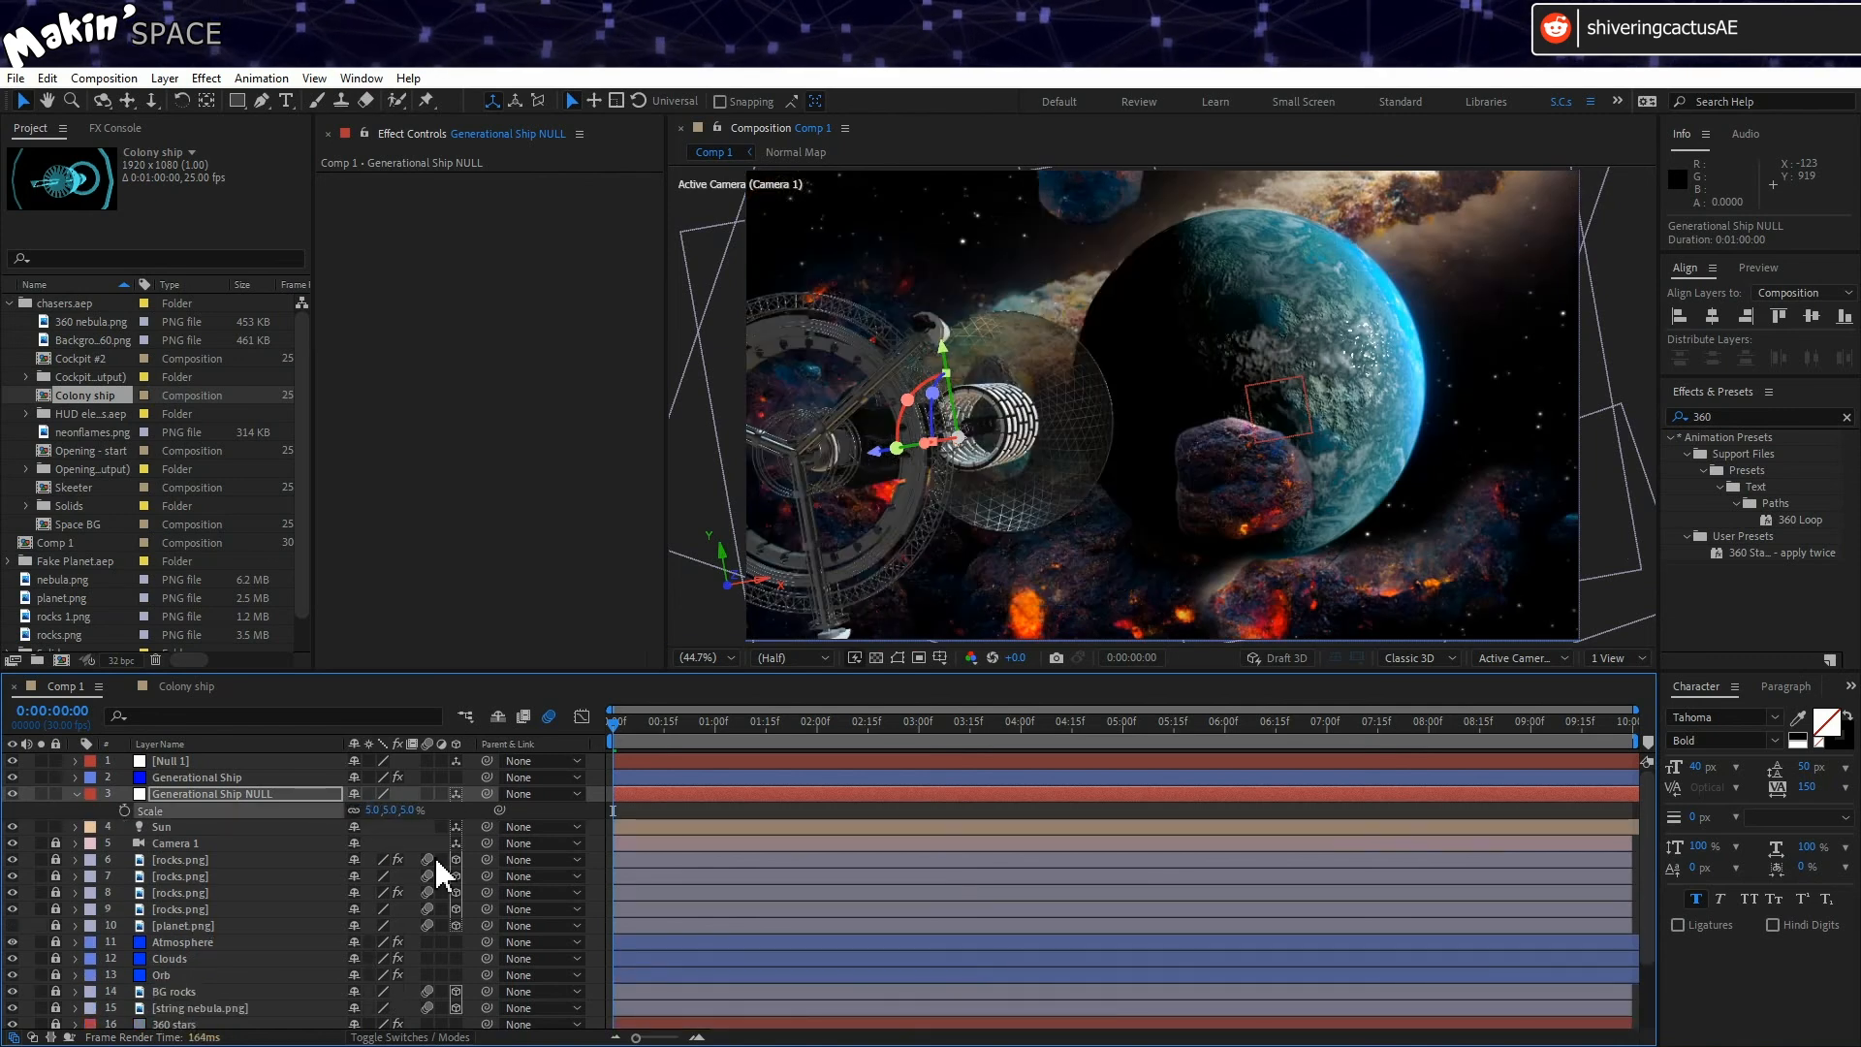
Step: Set the Group 1 Particle Size to 1 in the Element effect of the Generational Ship layer
left_click(223, 777)
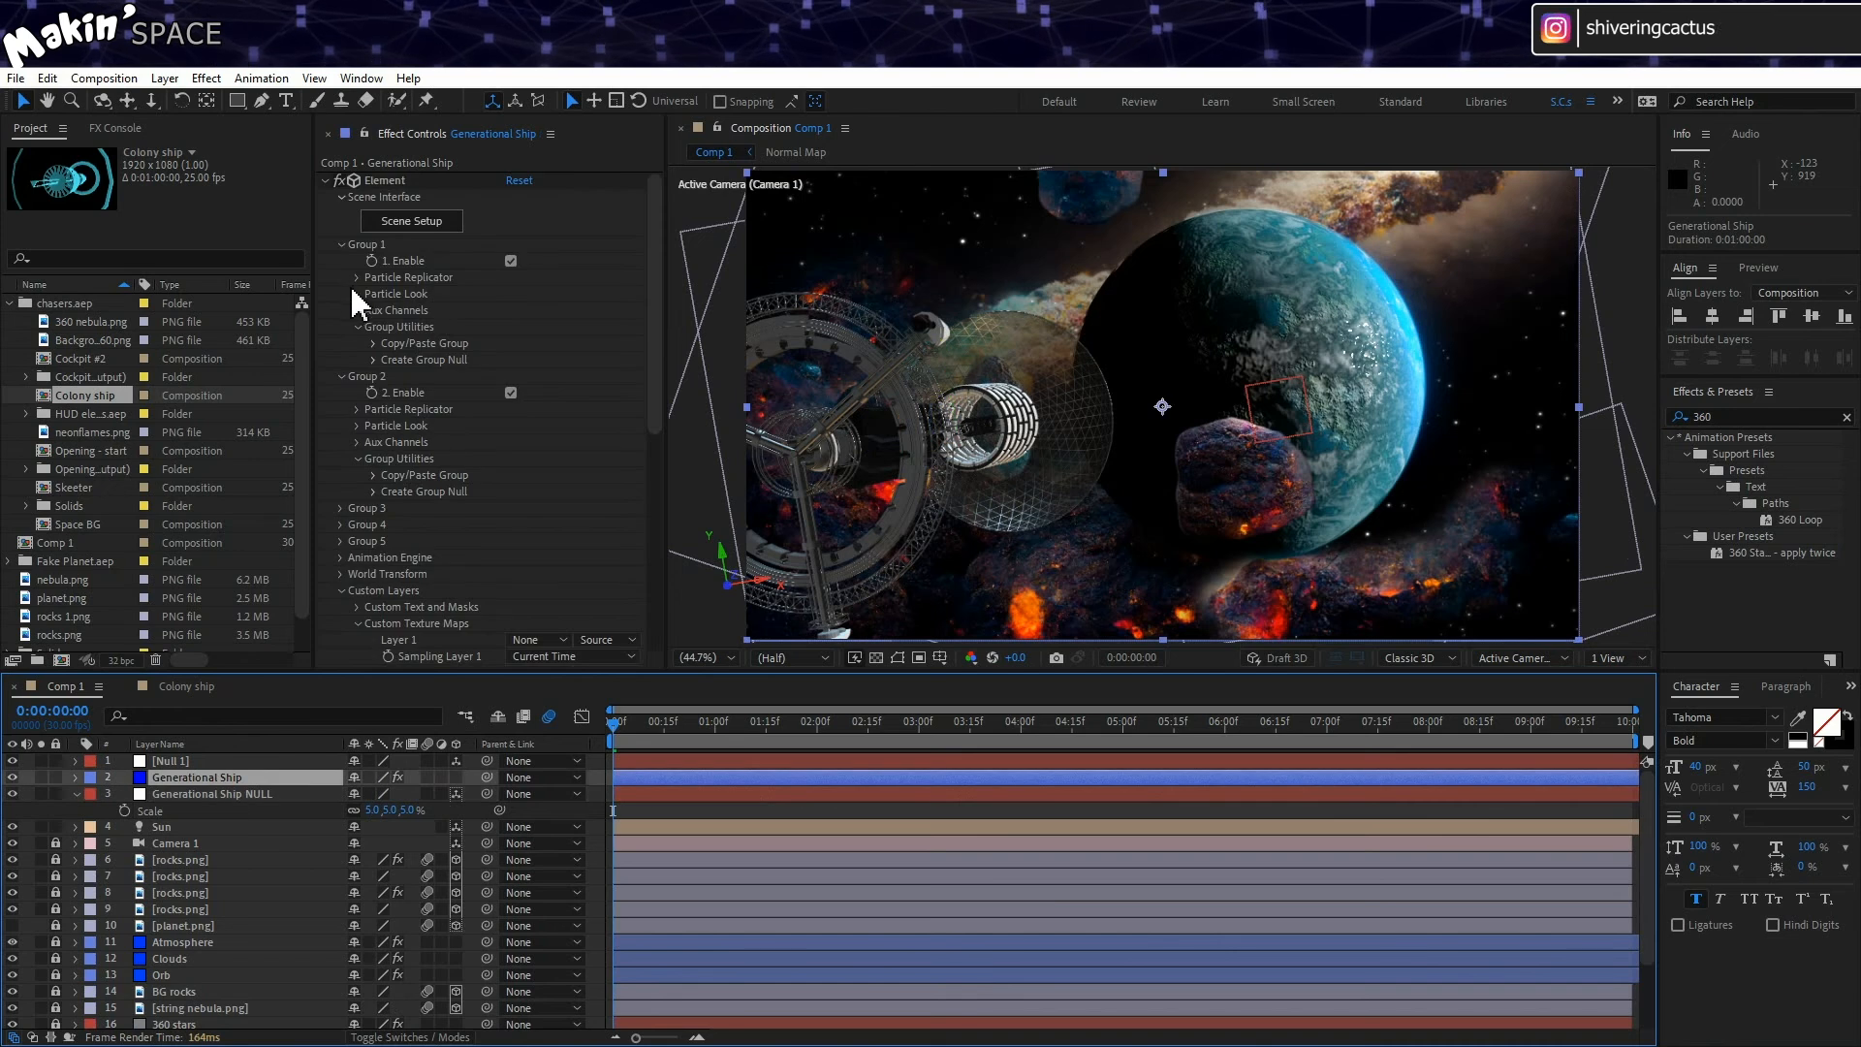
left_click(357, 293)
left_click(518, 310)
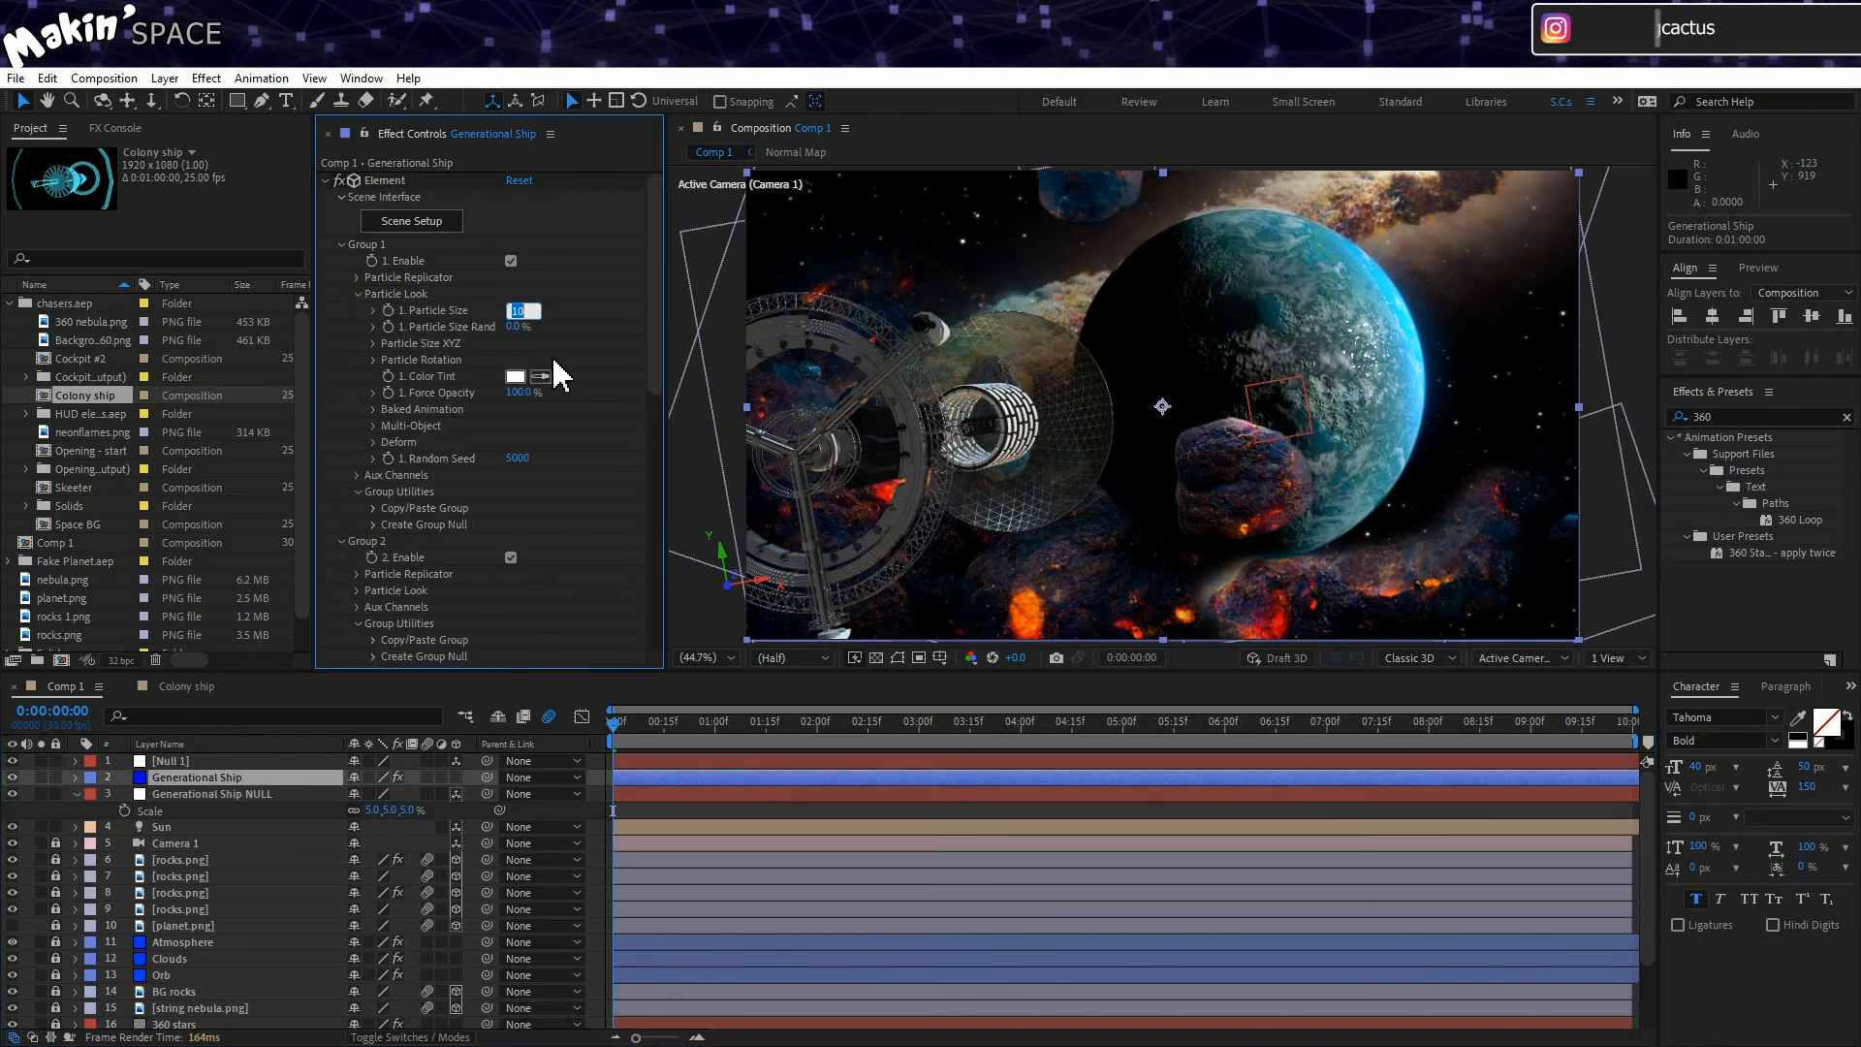
type("1")
key("Return")
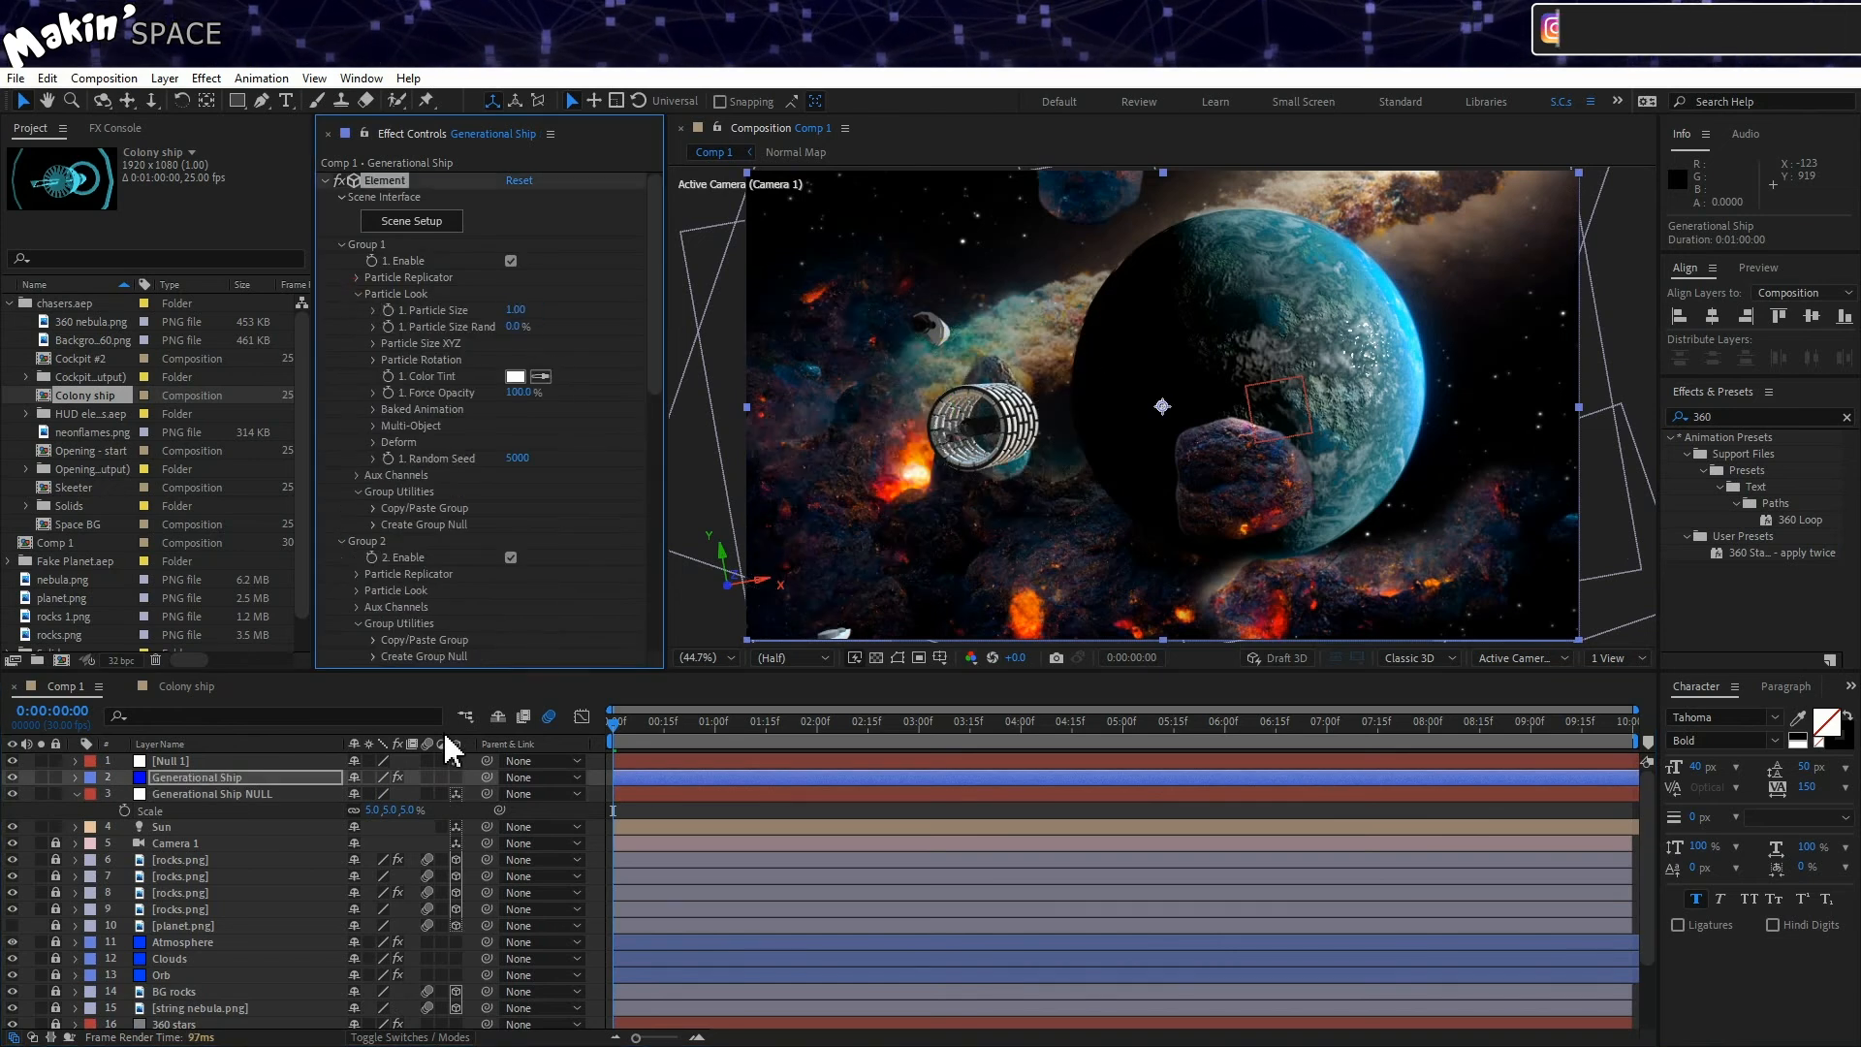
Step: Set the Group 2 Particle Size to 1 in the ship's Element effect
scroll(346, 573, "down", 3)
left_click(356, 459)
left_click(515, 477)
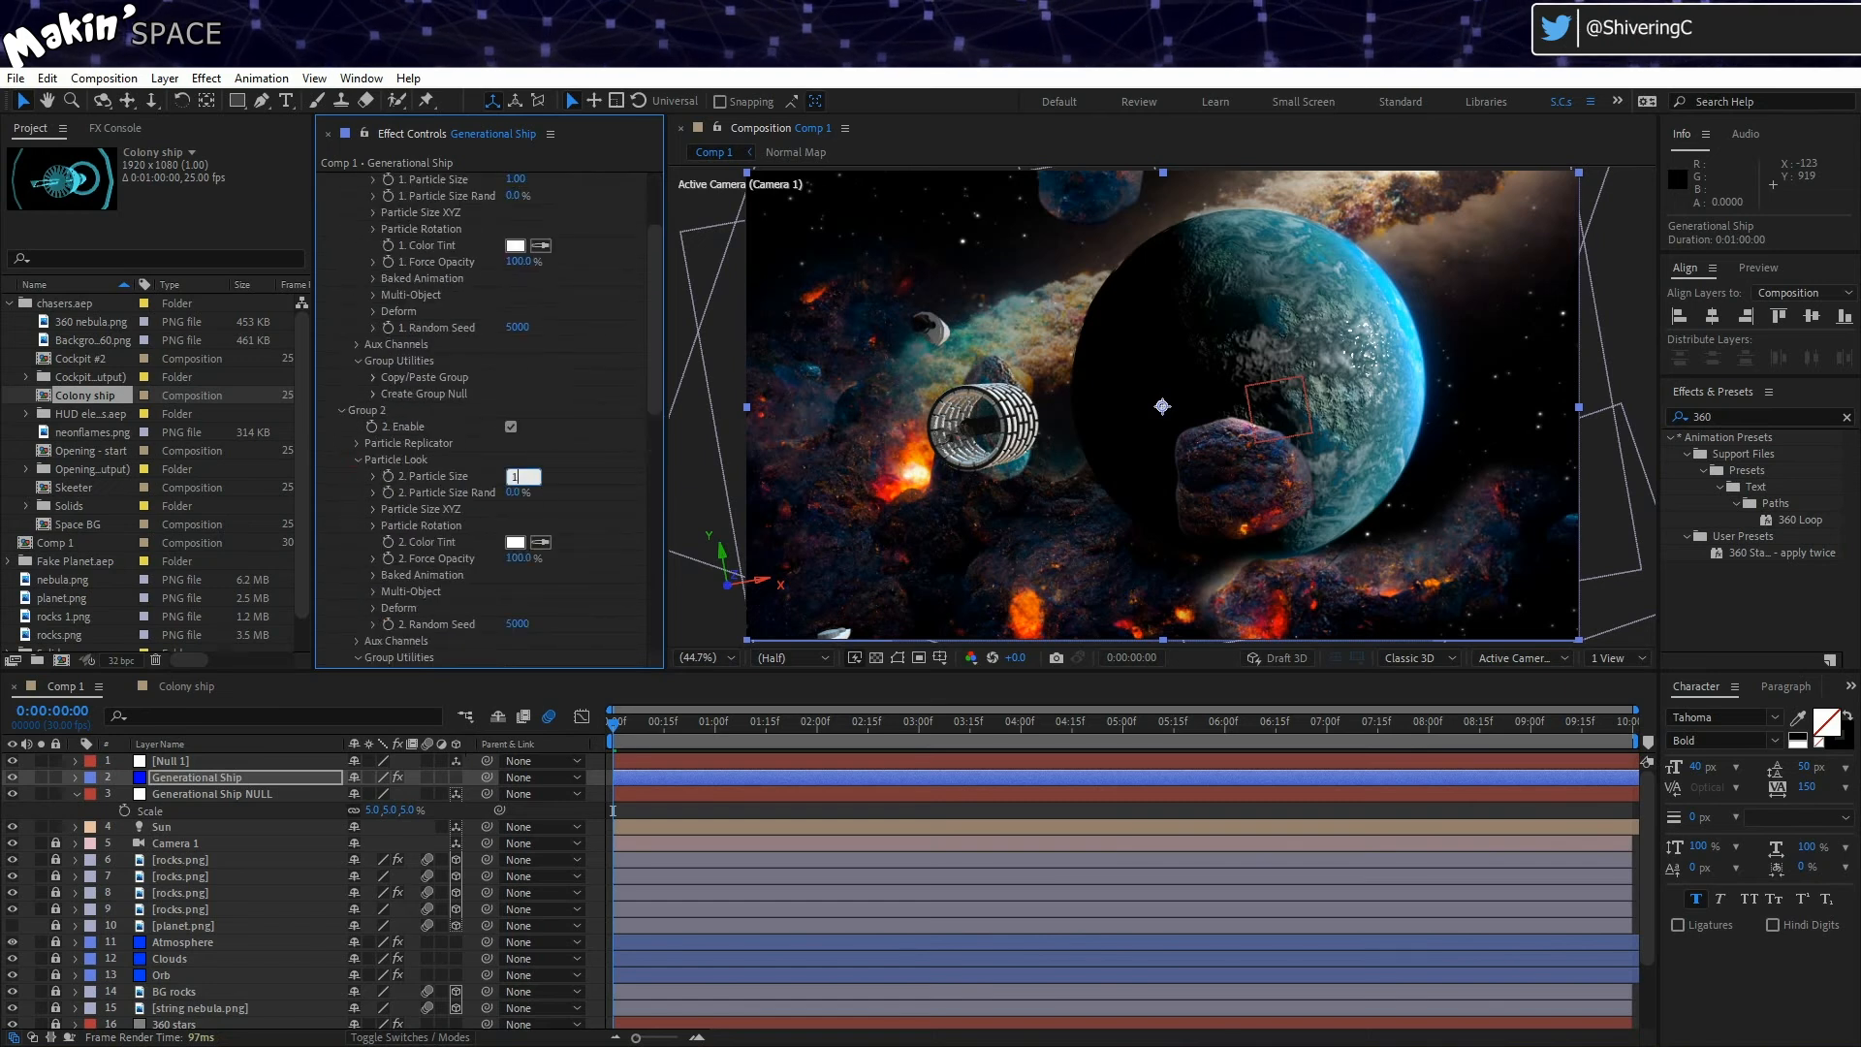
type("1")
key("Return")
Step: Expand Group 3 of the ship's Element effect and try scaling the Generational Ship NULL to 20%
scroll(333, 649, "down", 3)
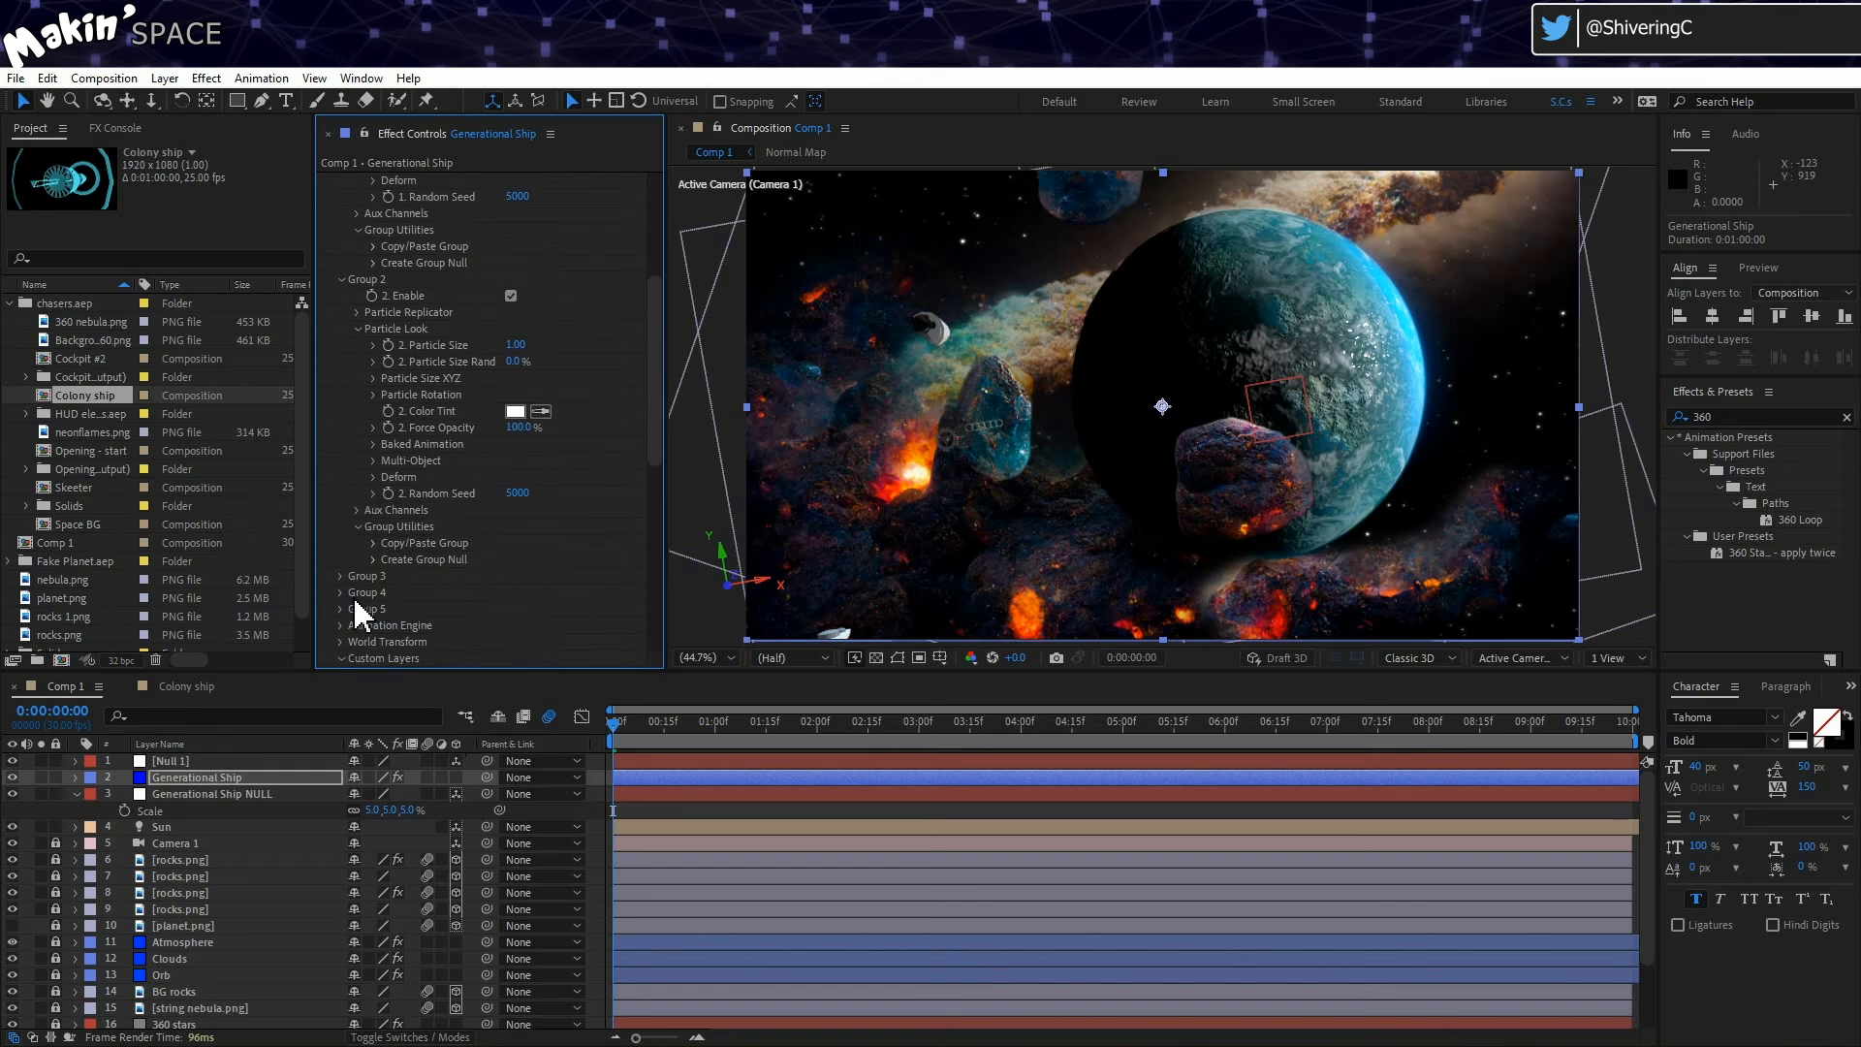
scroll(344, 573, "down", 1)
left_click(357, 592)
scroll(388, 581, "down", 3)
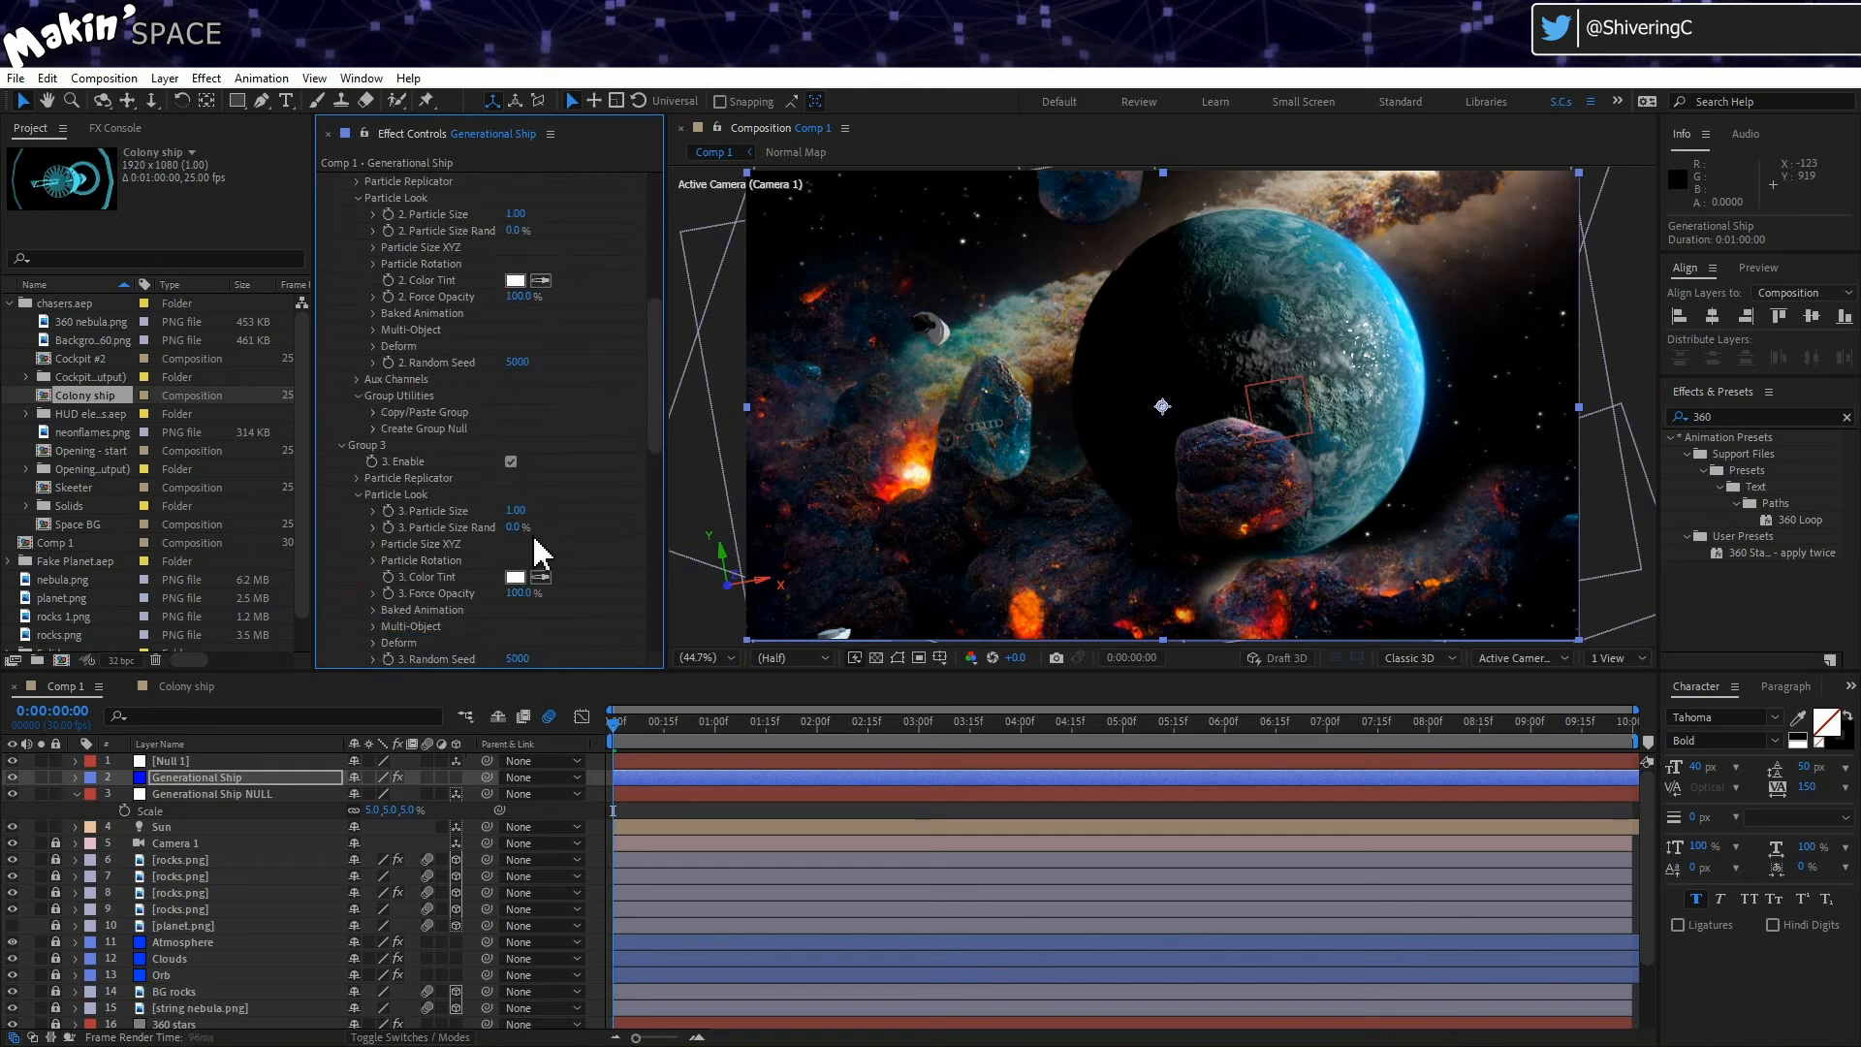
left_click(324, 793)
type("20")
key("Return")
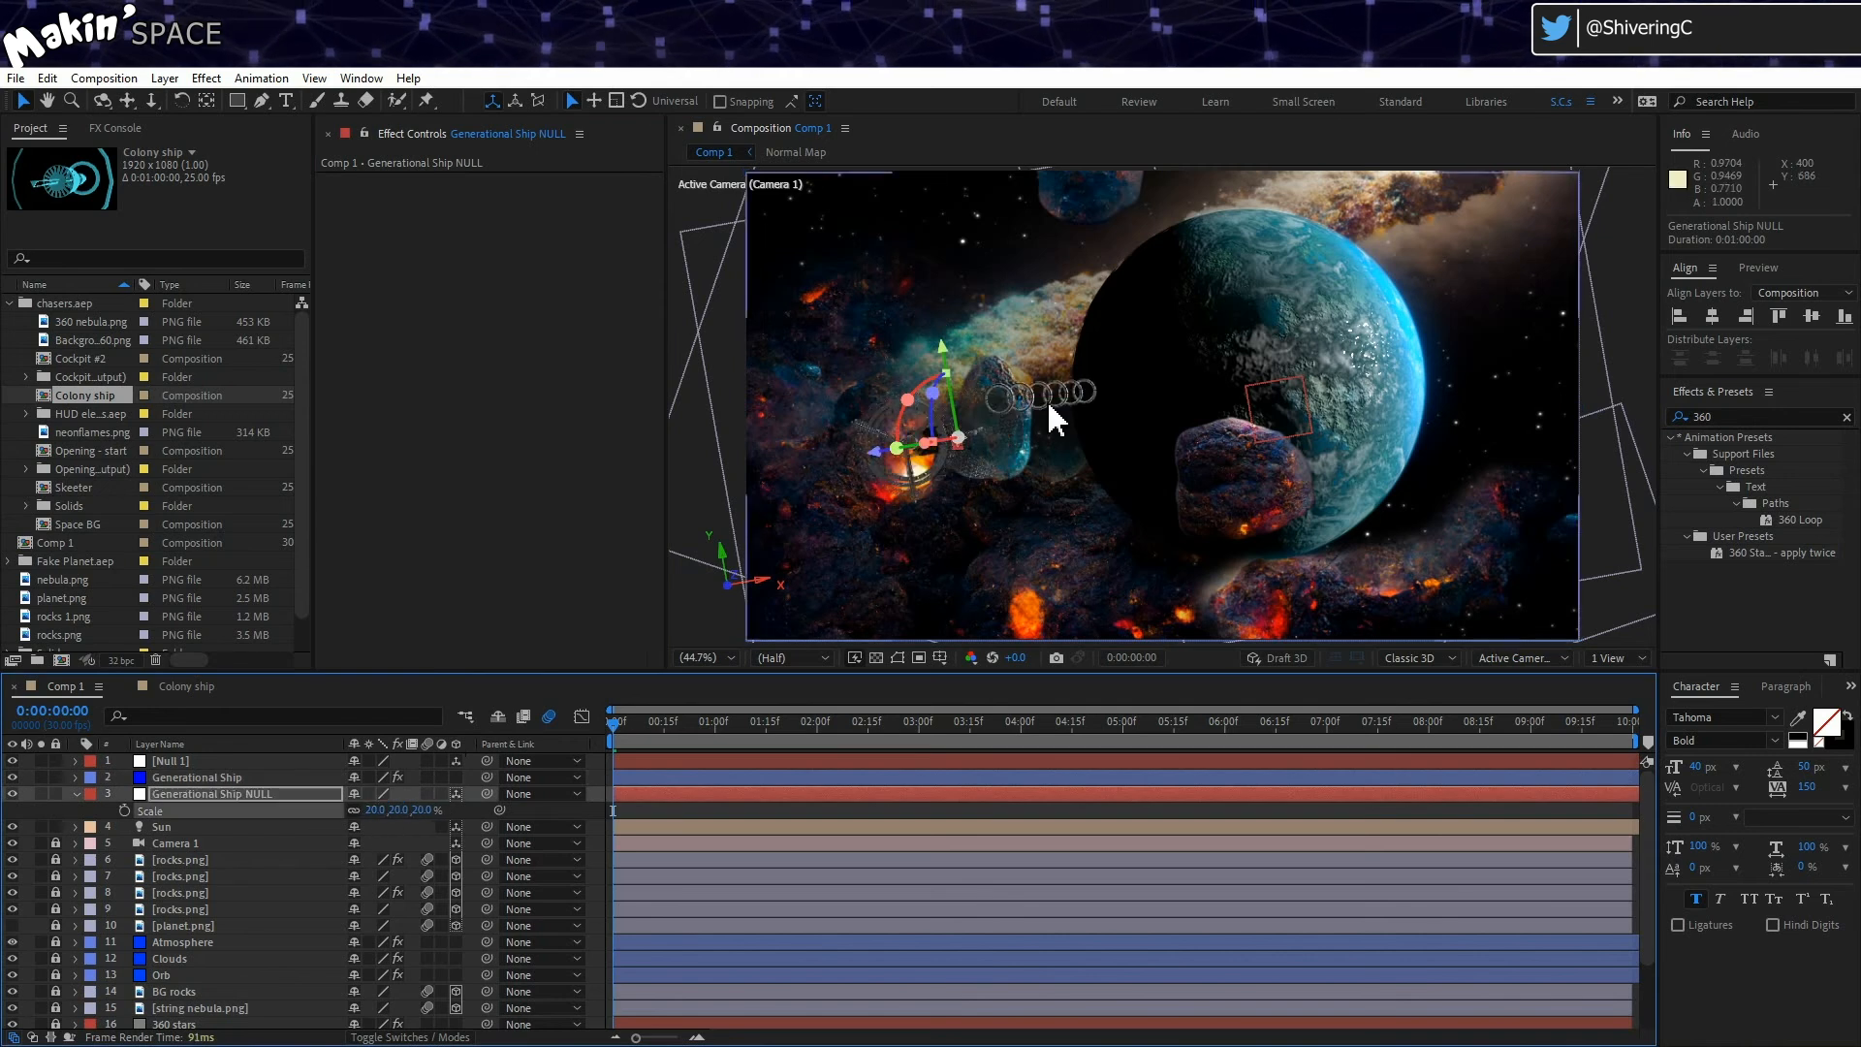
scroll(1054, 420, "up", 3)
scroll(1046, 407, "down", 2)
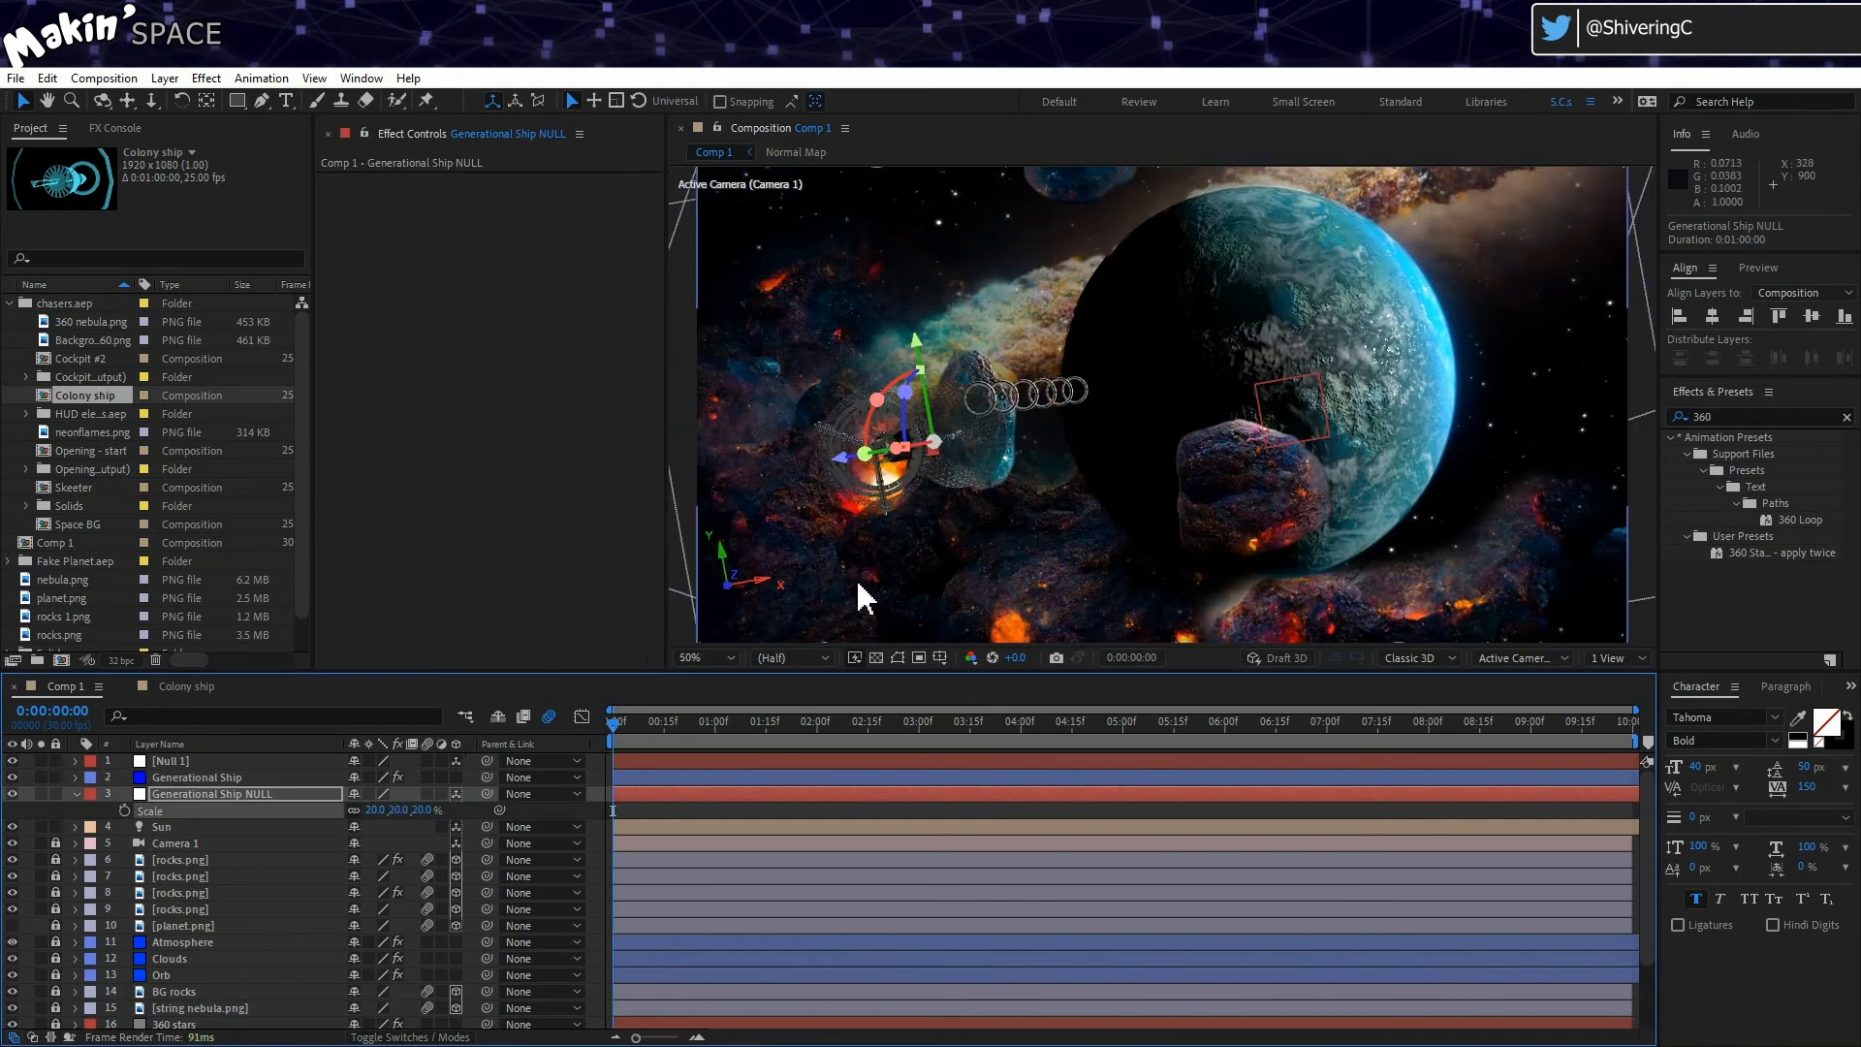
Step: Undo the Generational Ship NULL scale change and the Element Particle Size changes
key("ctrl+z")
key("ctrl+Up")
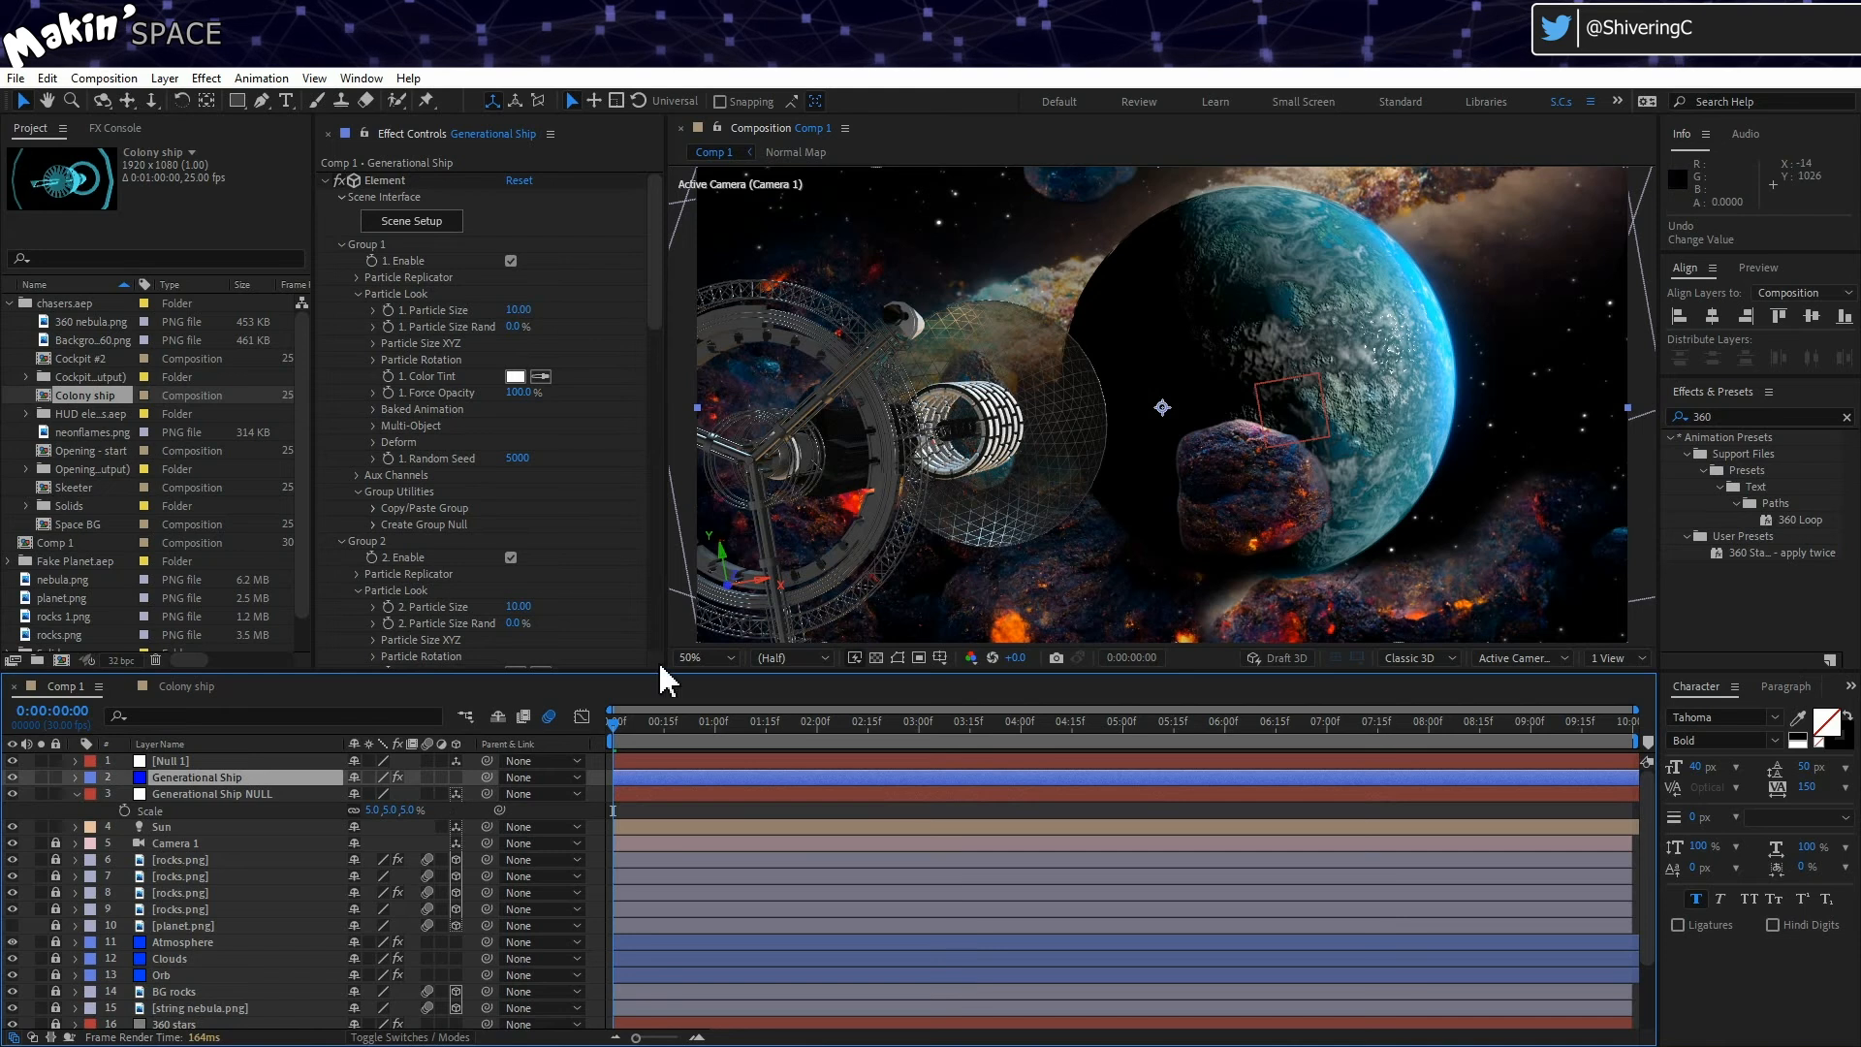
Step: Move the Generational Ship NULL to about 246.4, 540, -1709.4 and set a Position keyframe at the composition start
left_click(259, 794)
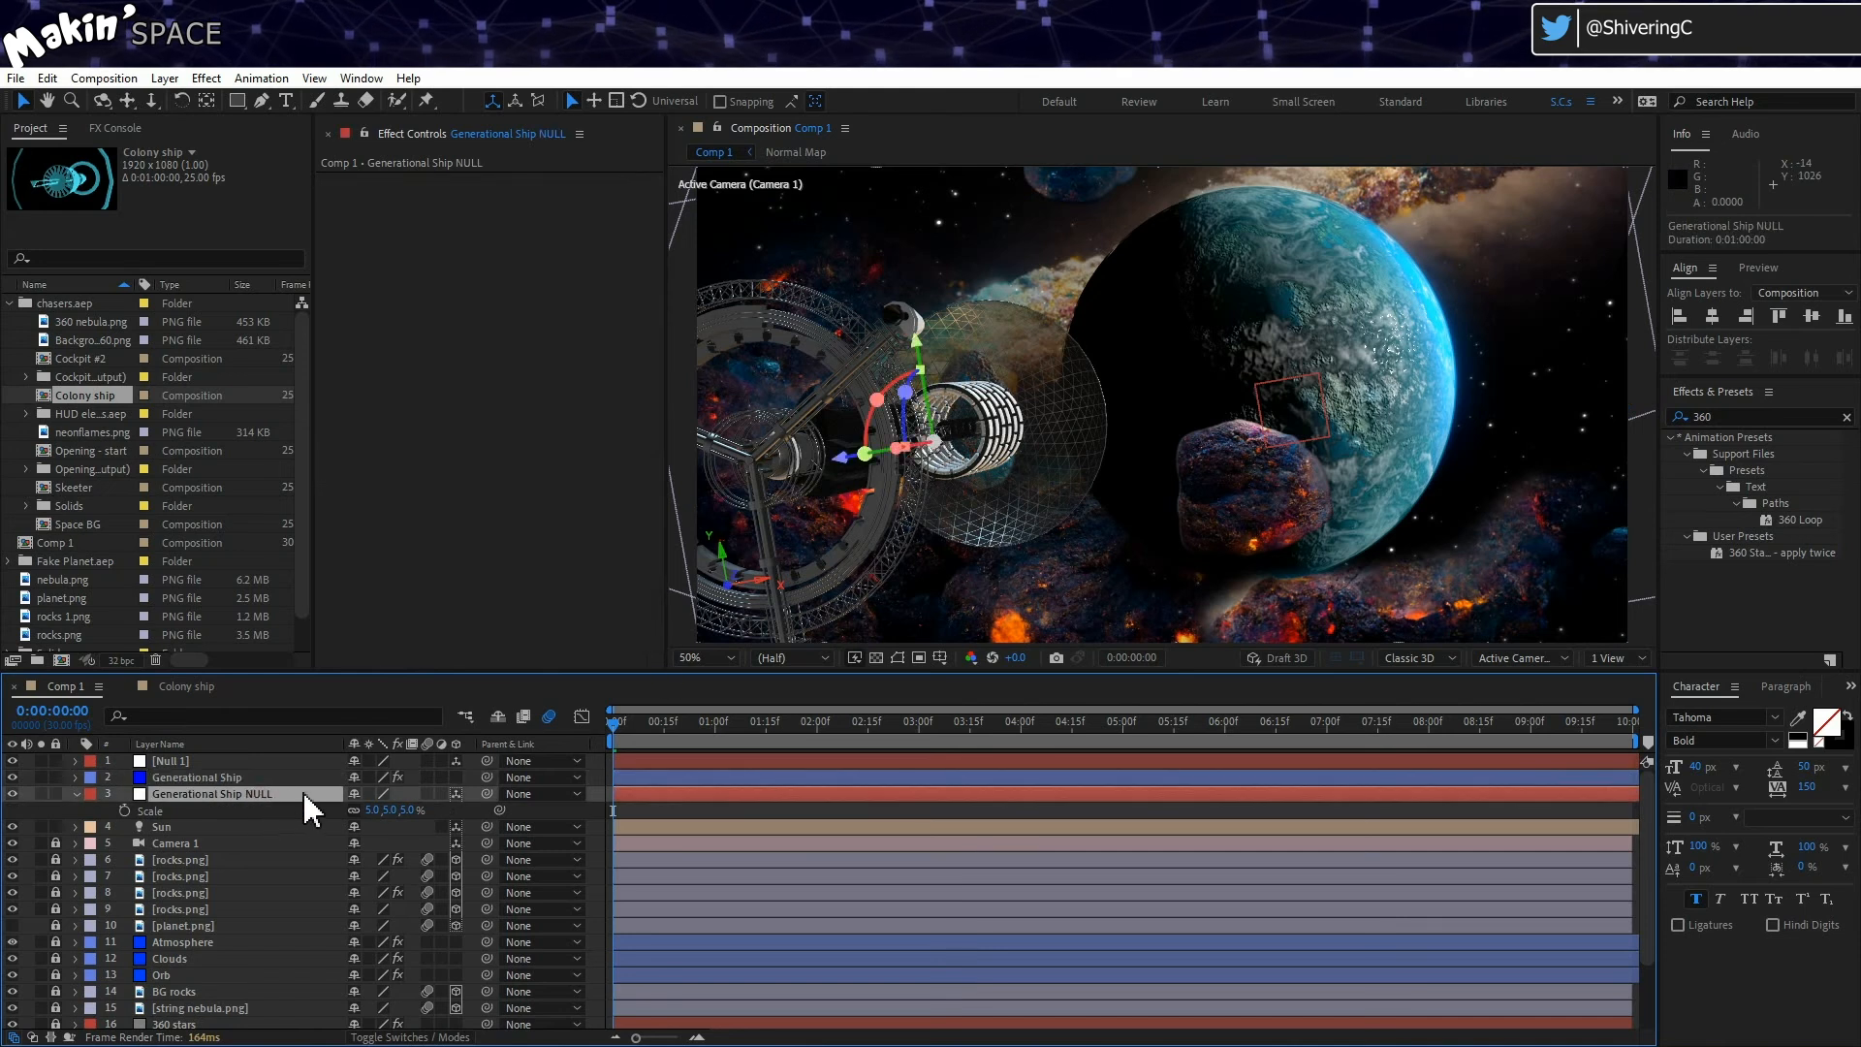
key("p")
left_click_drag(412, 810, 244, 836)
left_click_drag(853, 482, 126, 622)
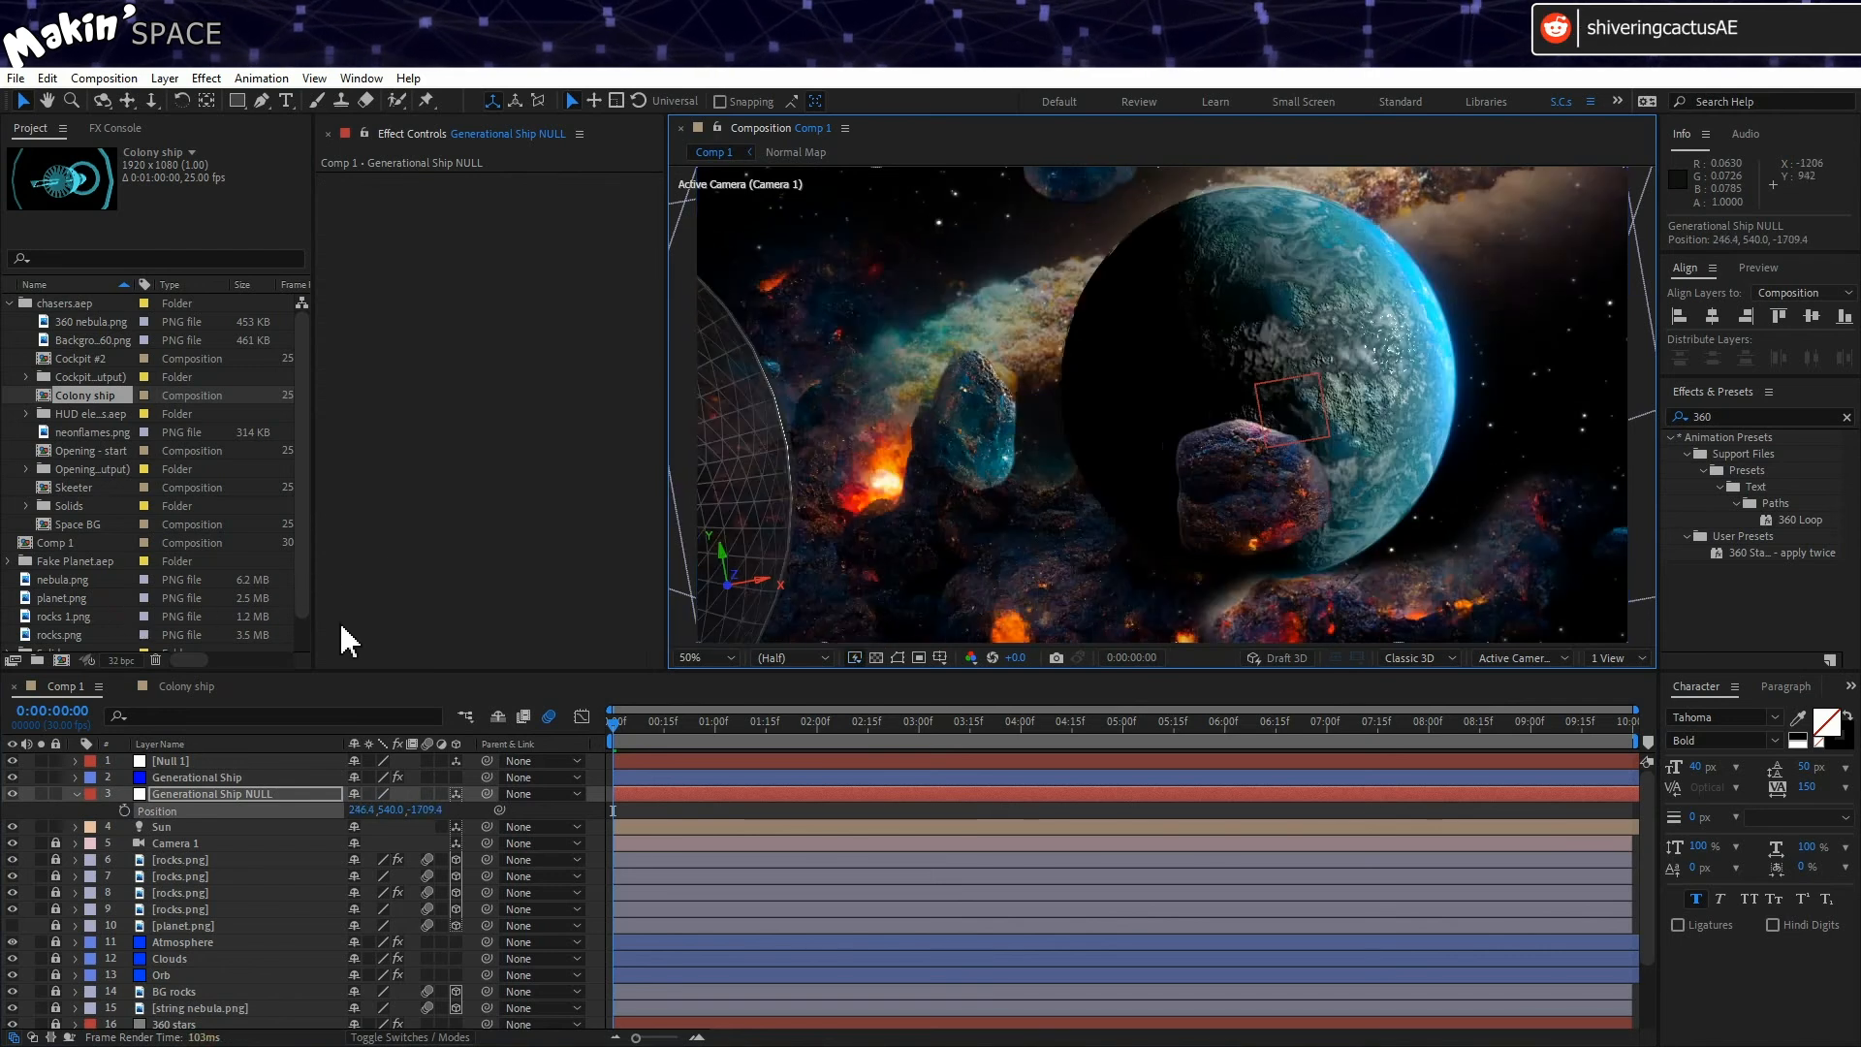
left_click(123, 810)
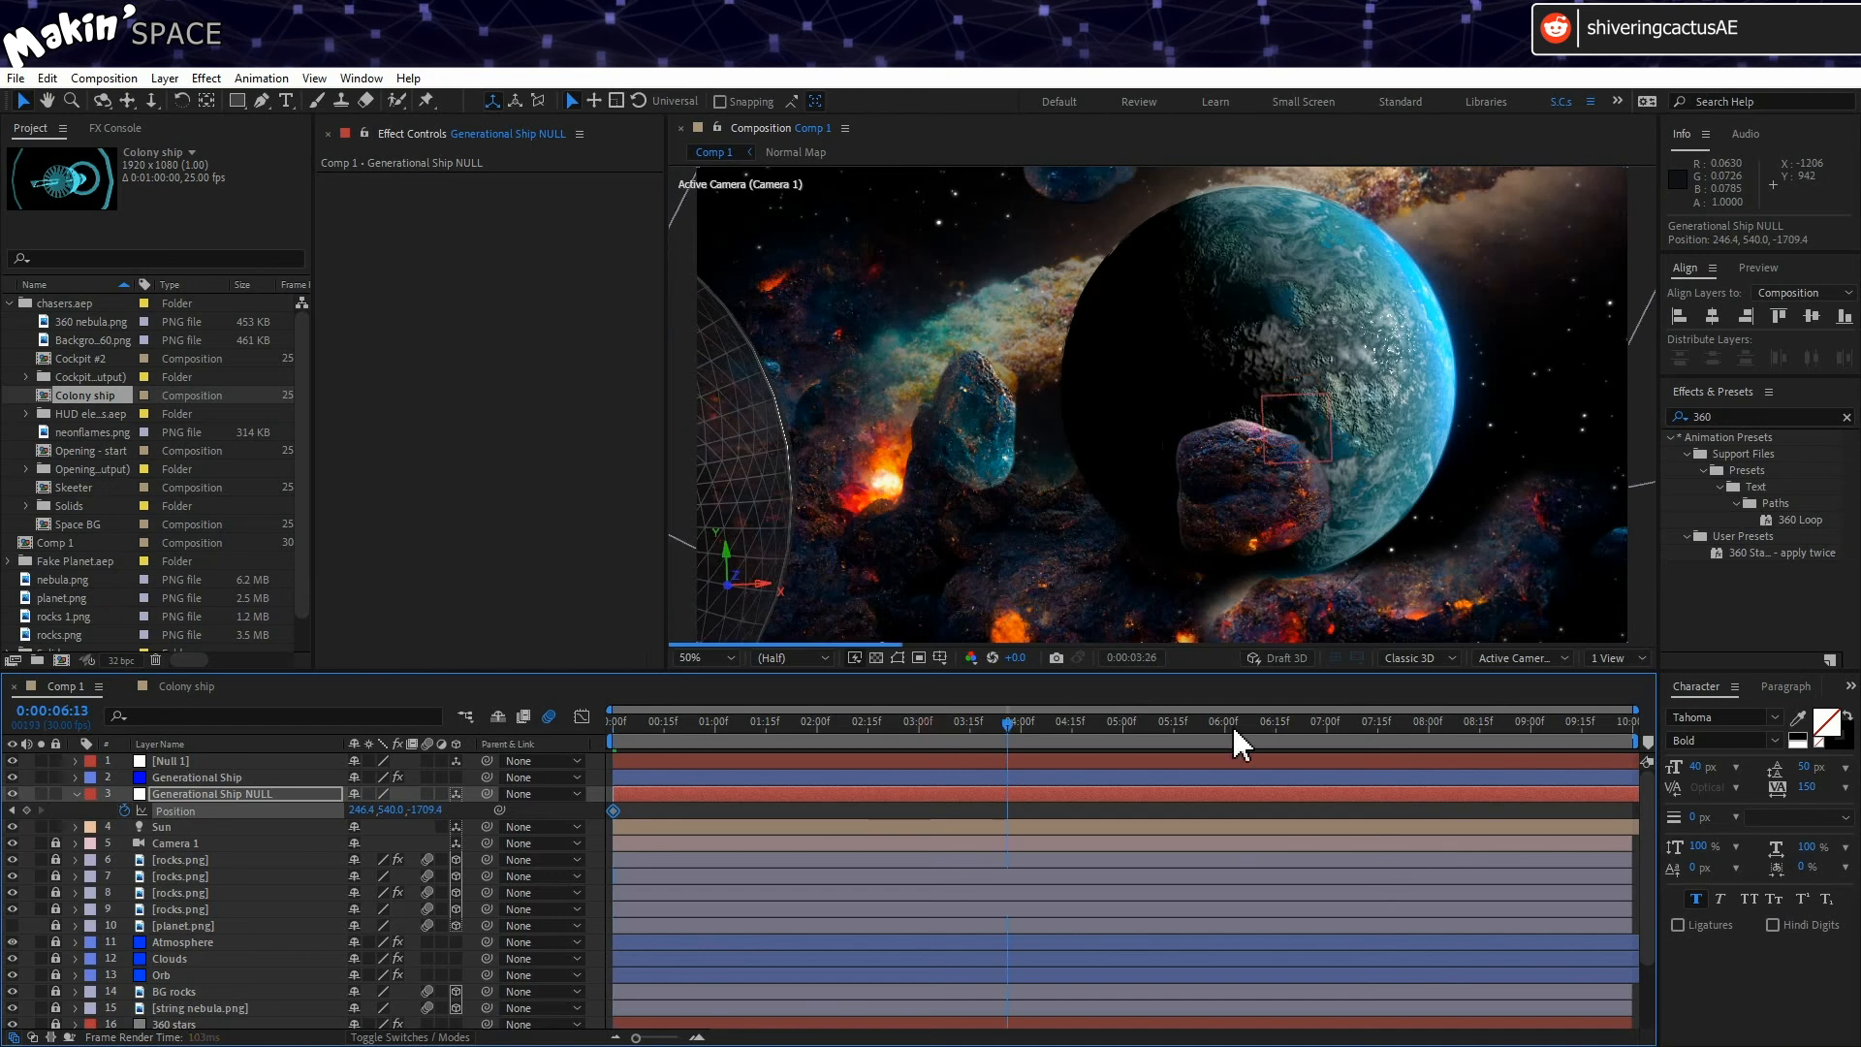
Step: At 0:00:09:29, move the Generational Ship NULL in Top view to about 385.6, 540, -993.3
left_click_drag(930, 724, 1787, 737)
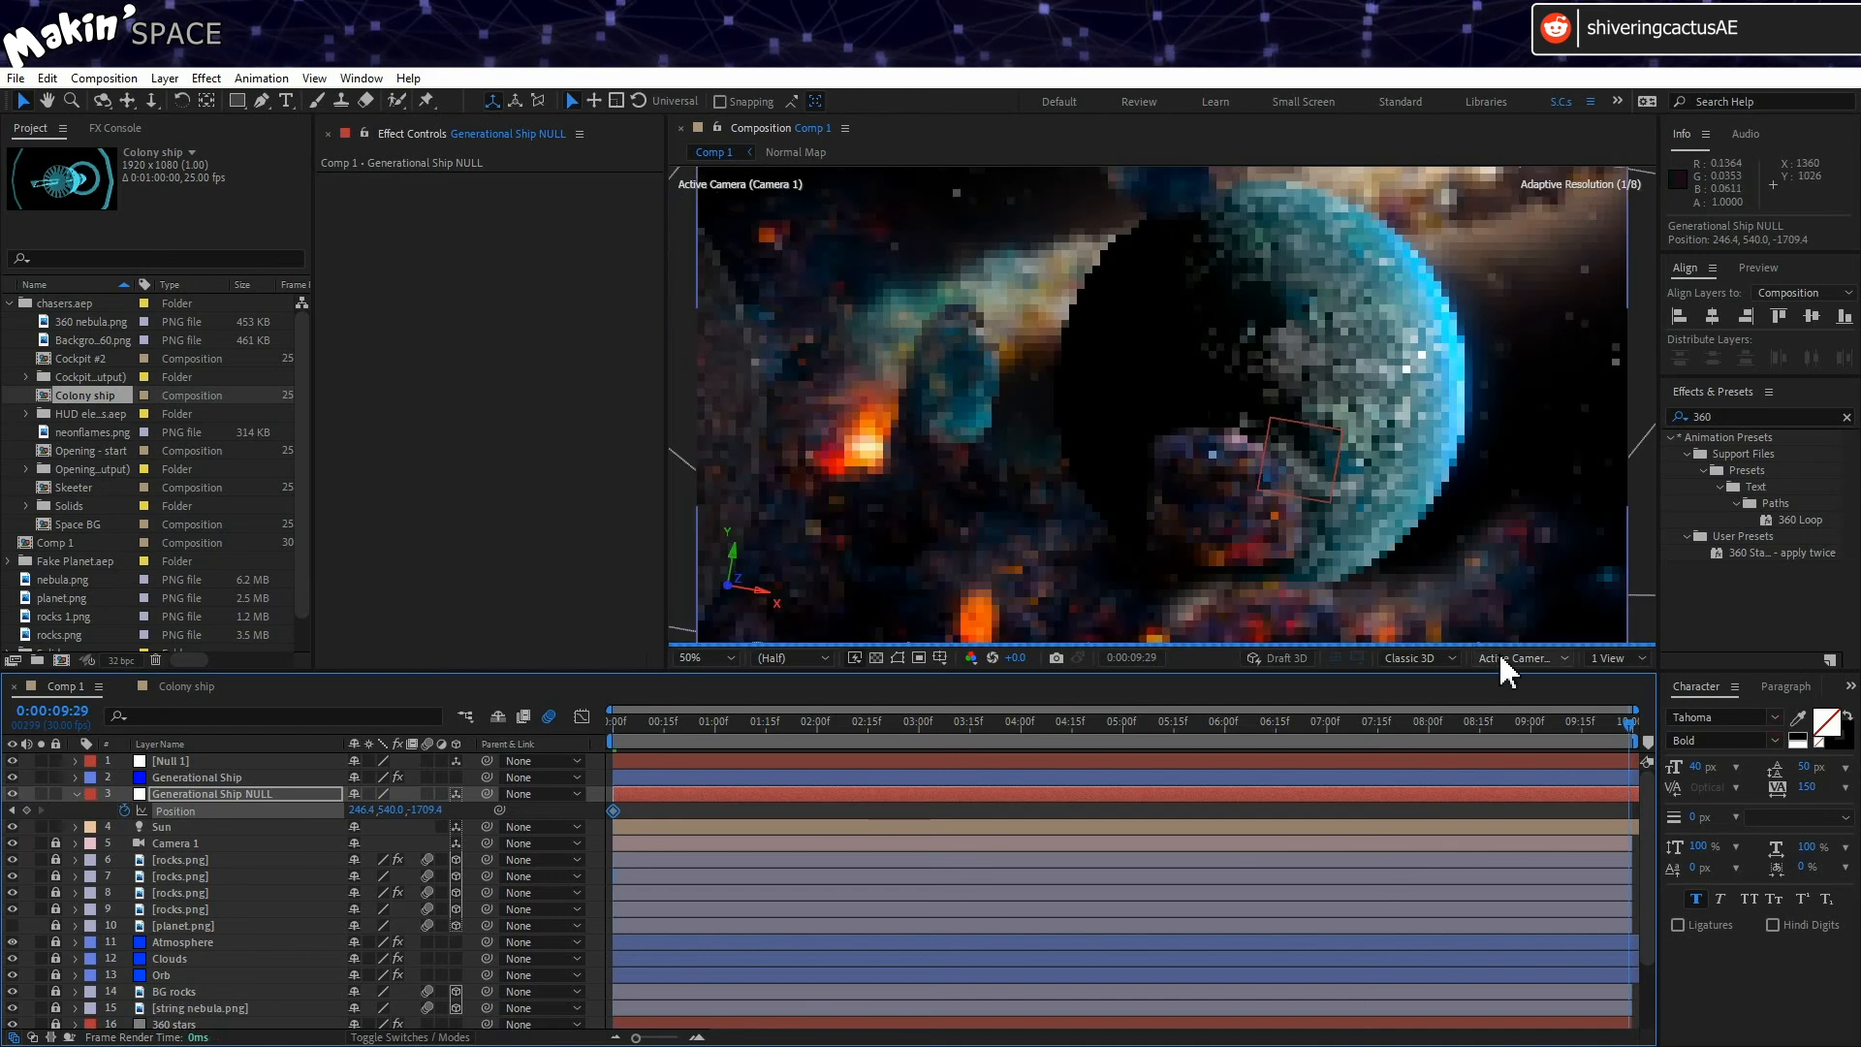
left_click(1545, 659)
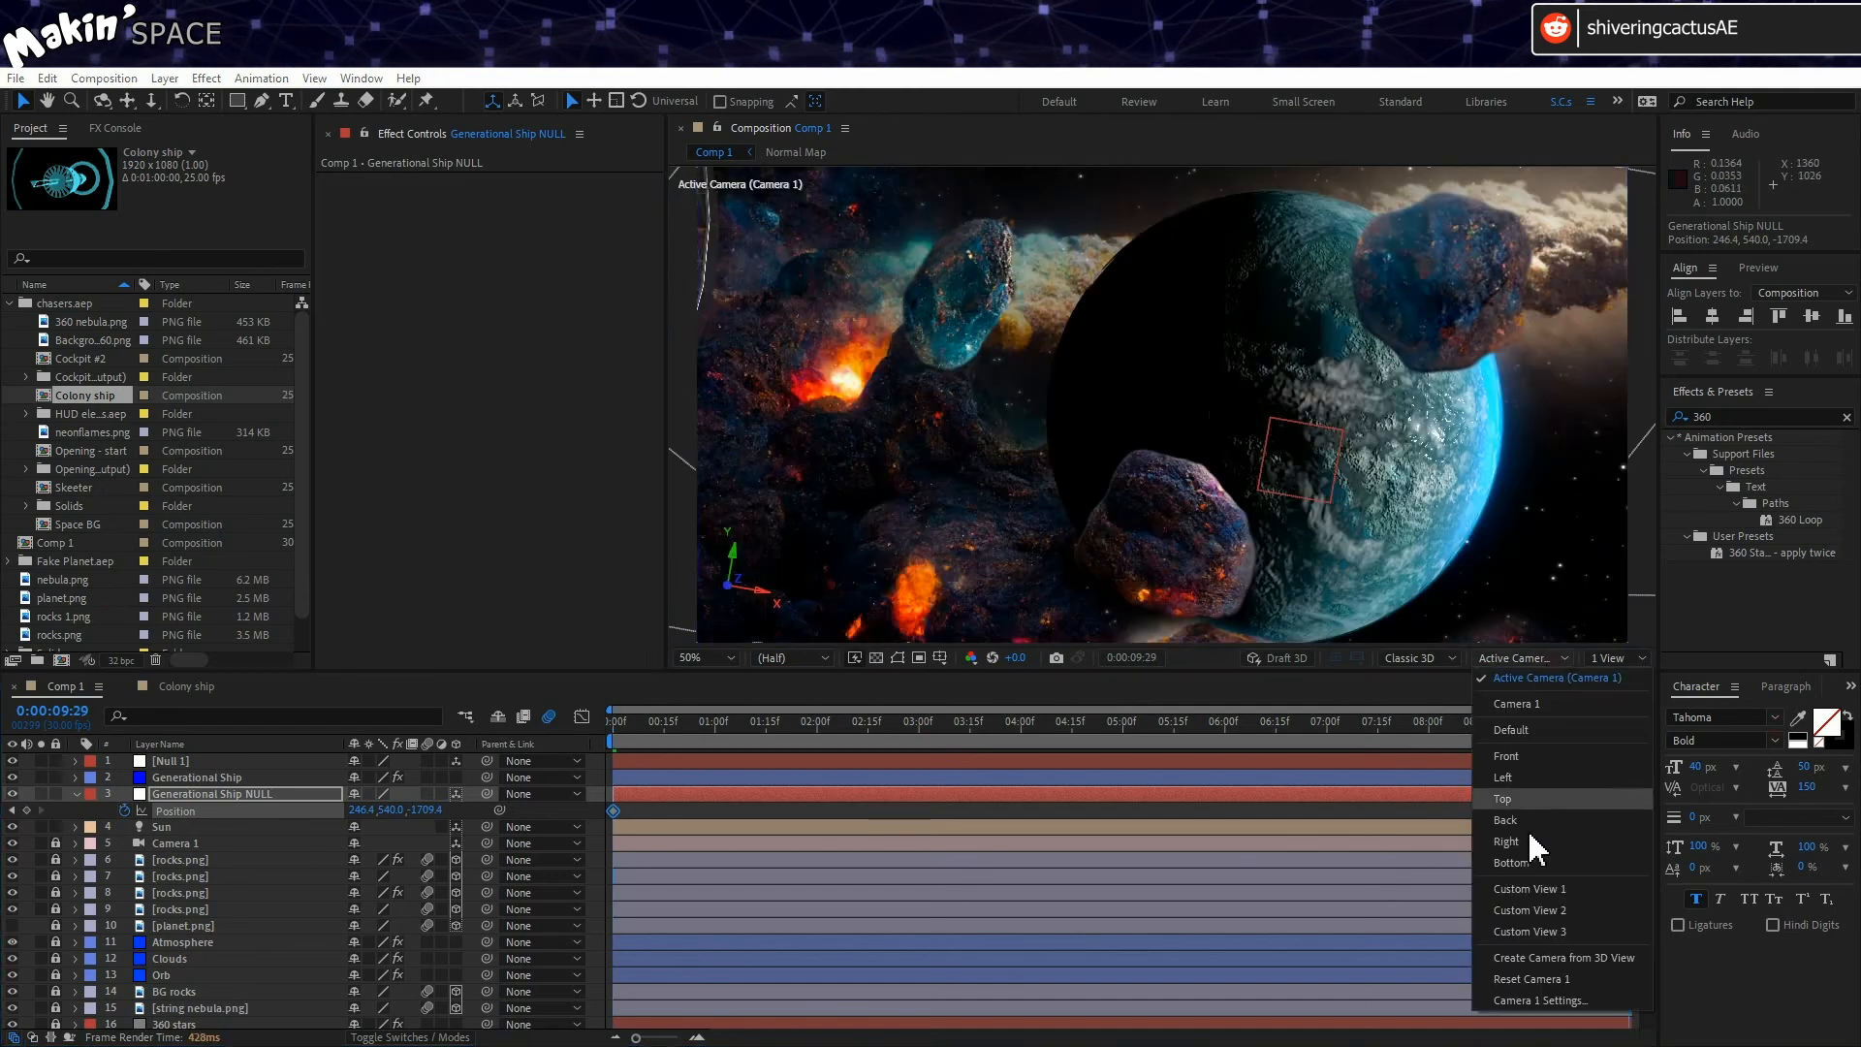
left_click(1531, 800)
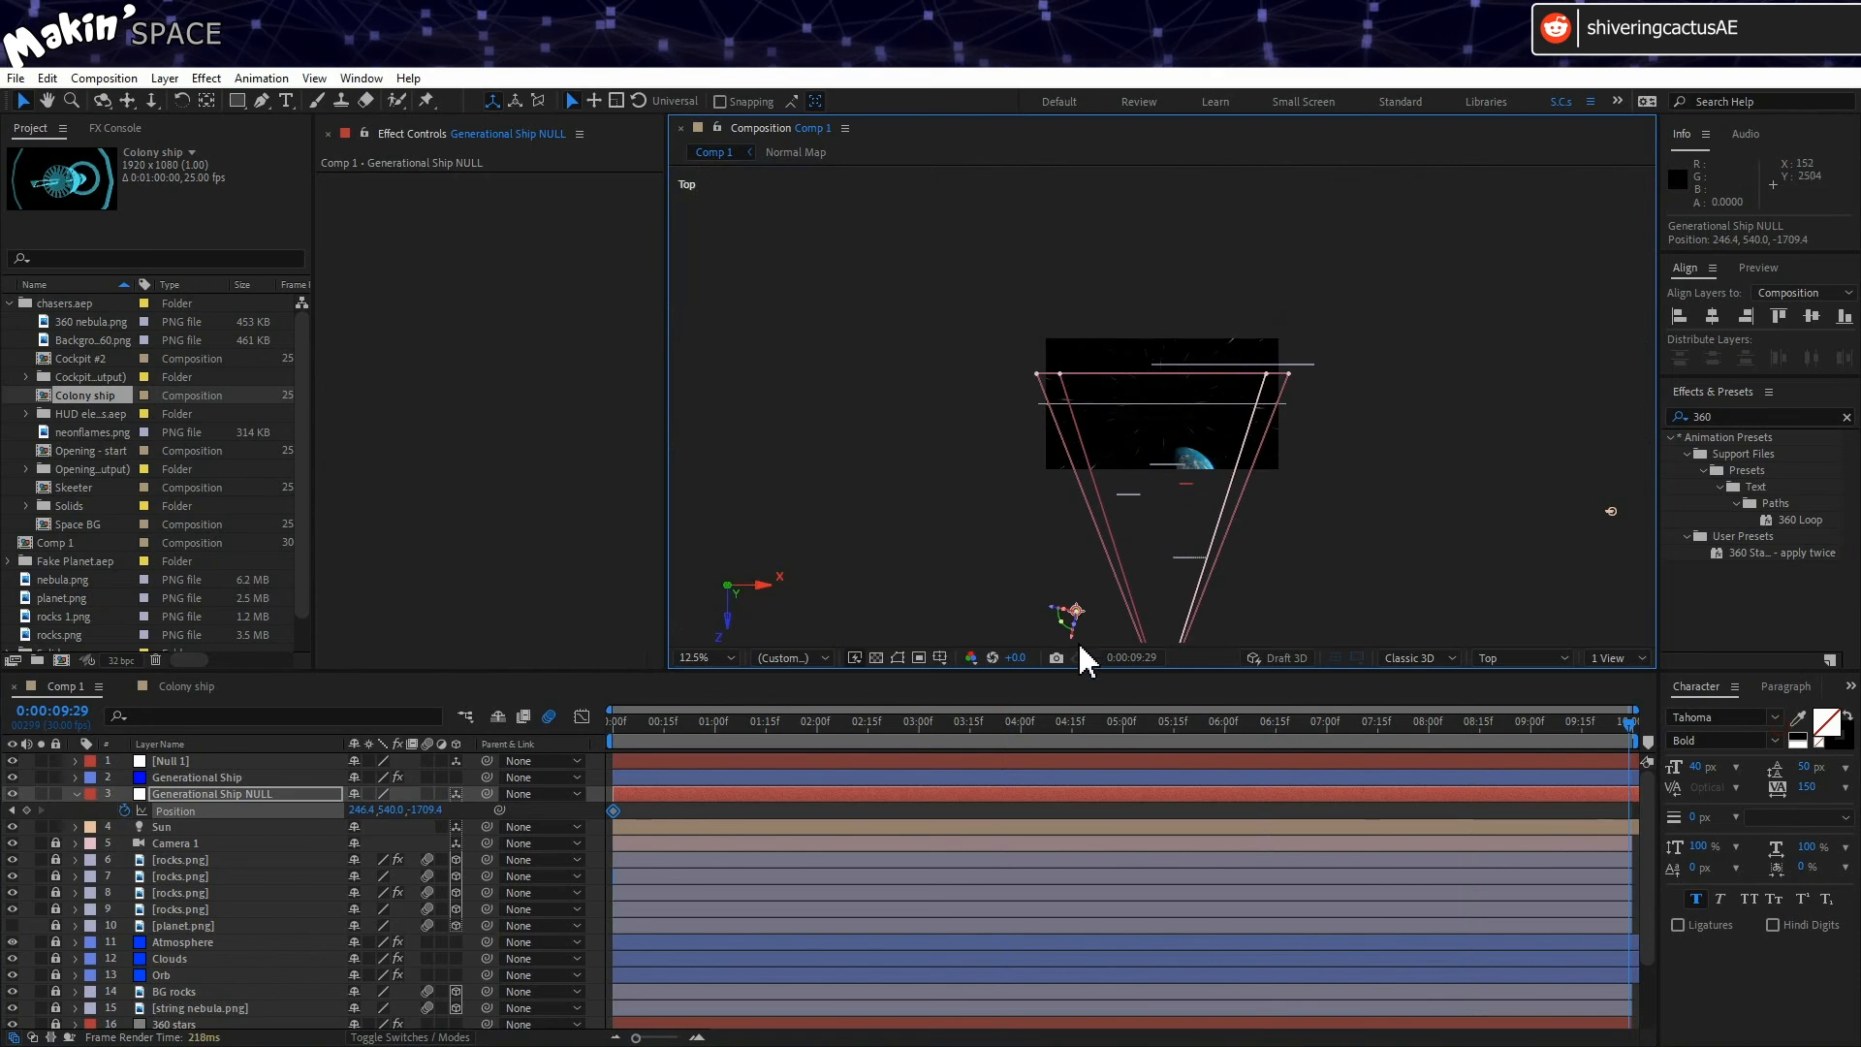
left_click_drag(1073, 640, 1089, 553)
Step: In the Camera 1 view, move the ship null's end position deeper into the scene to about 651.5, 540, 374.4
left_click(1534, 662)
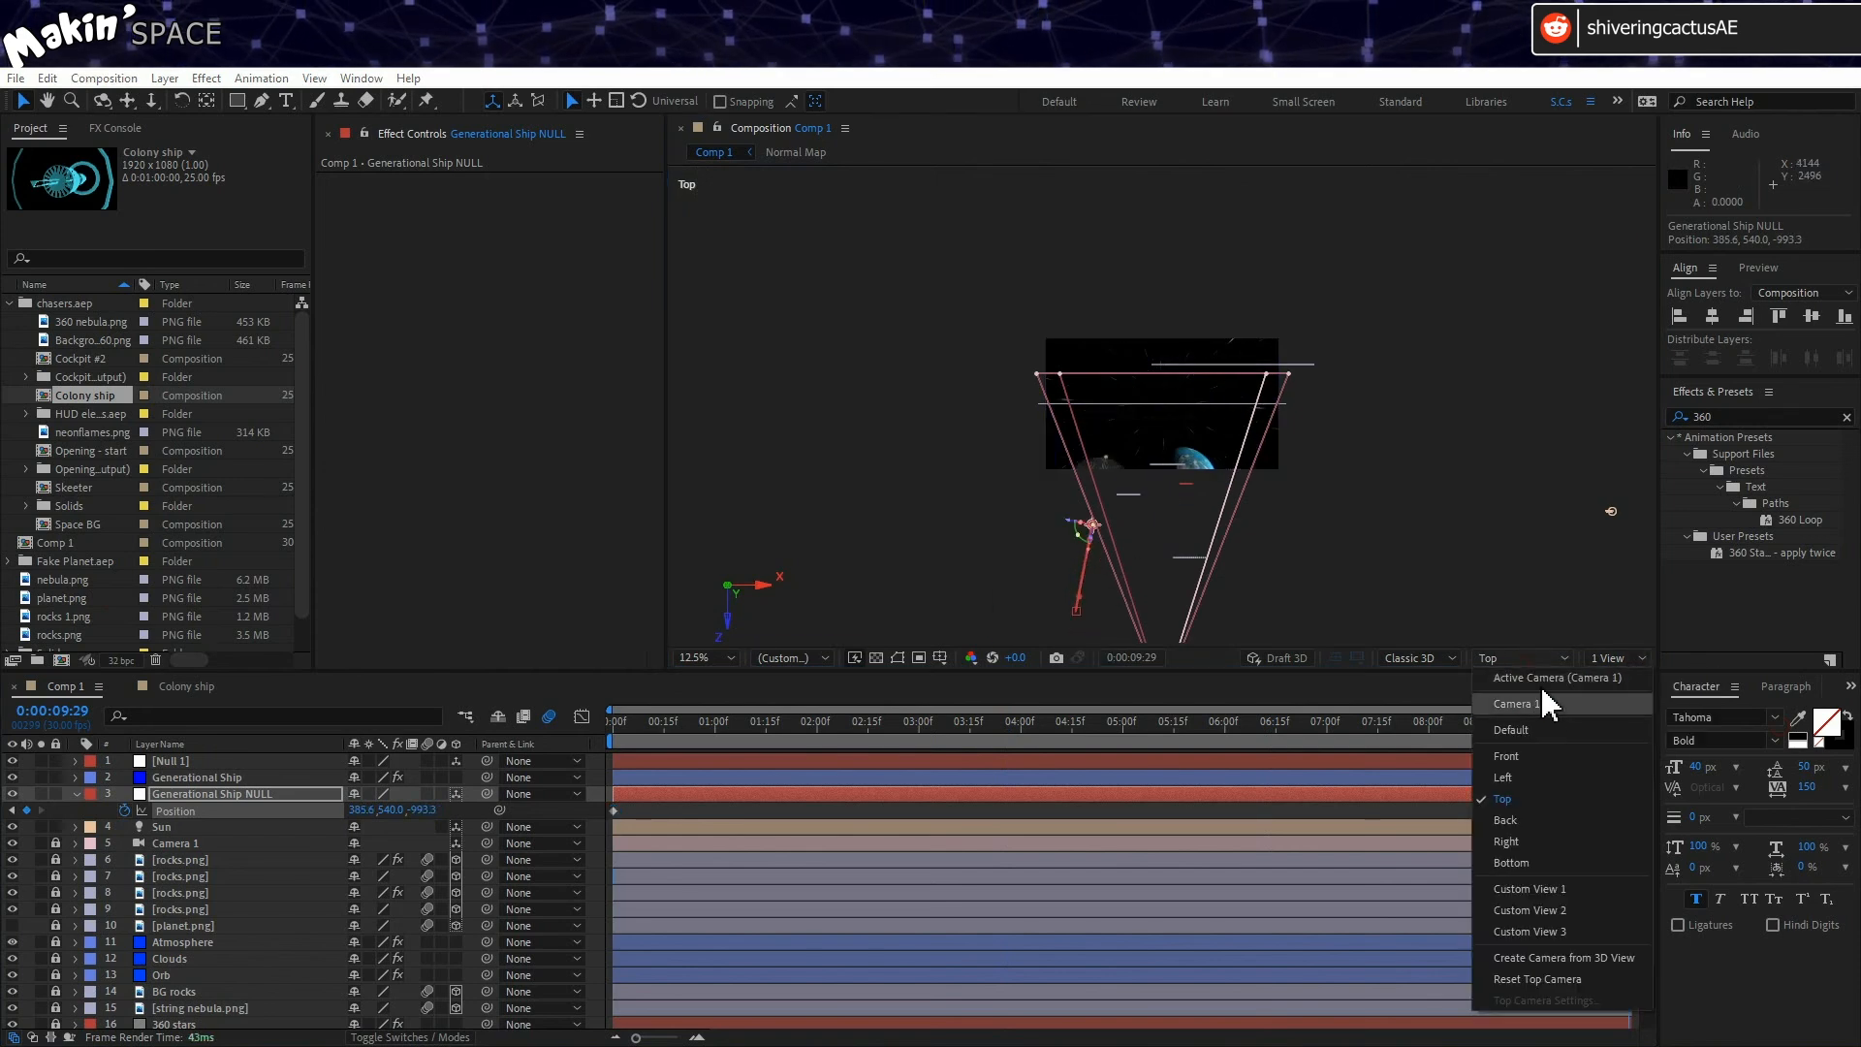
left_click(1544, 710)
scroll(1079, 514, "up", 2)
scroll(1075, 513, "down", 1)
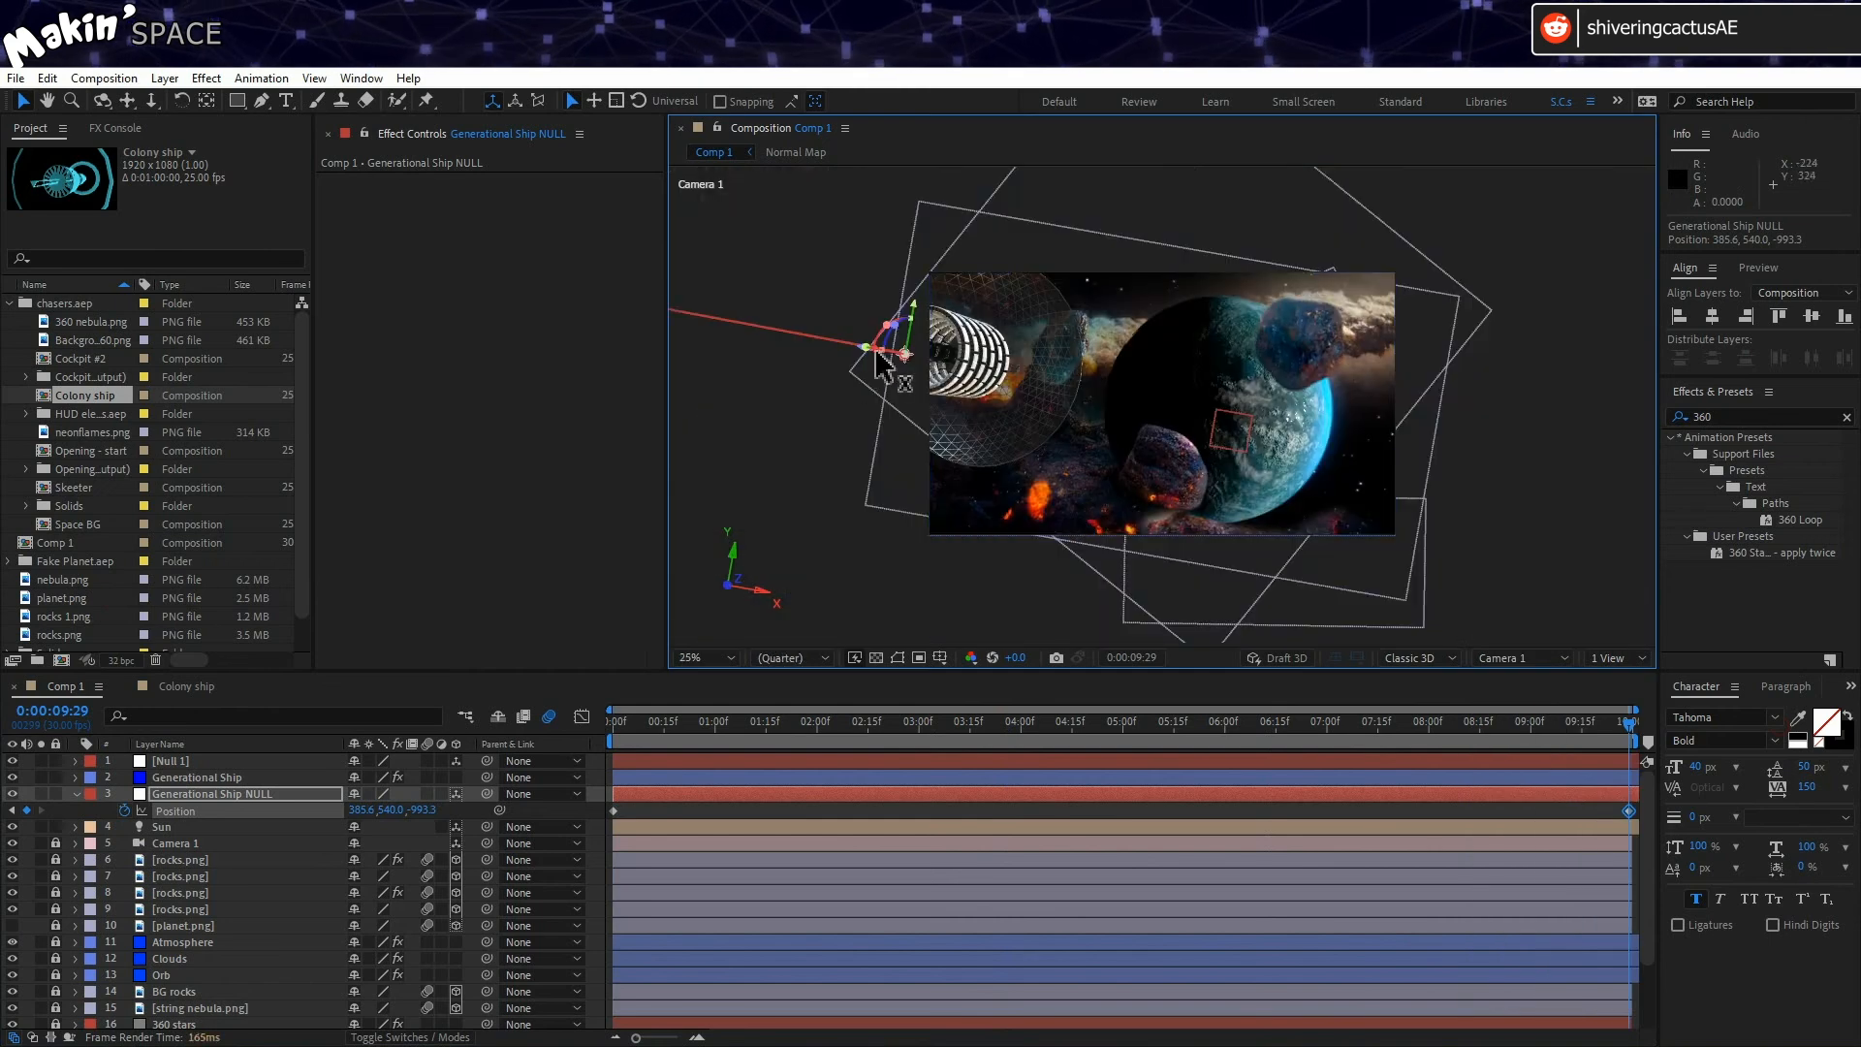
scroll(864, 396, "up", 2)
left_click_drag(851, 407, 1454, 523)
scroll(1219, 461, "down", 1)
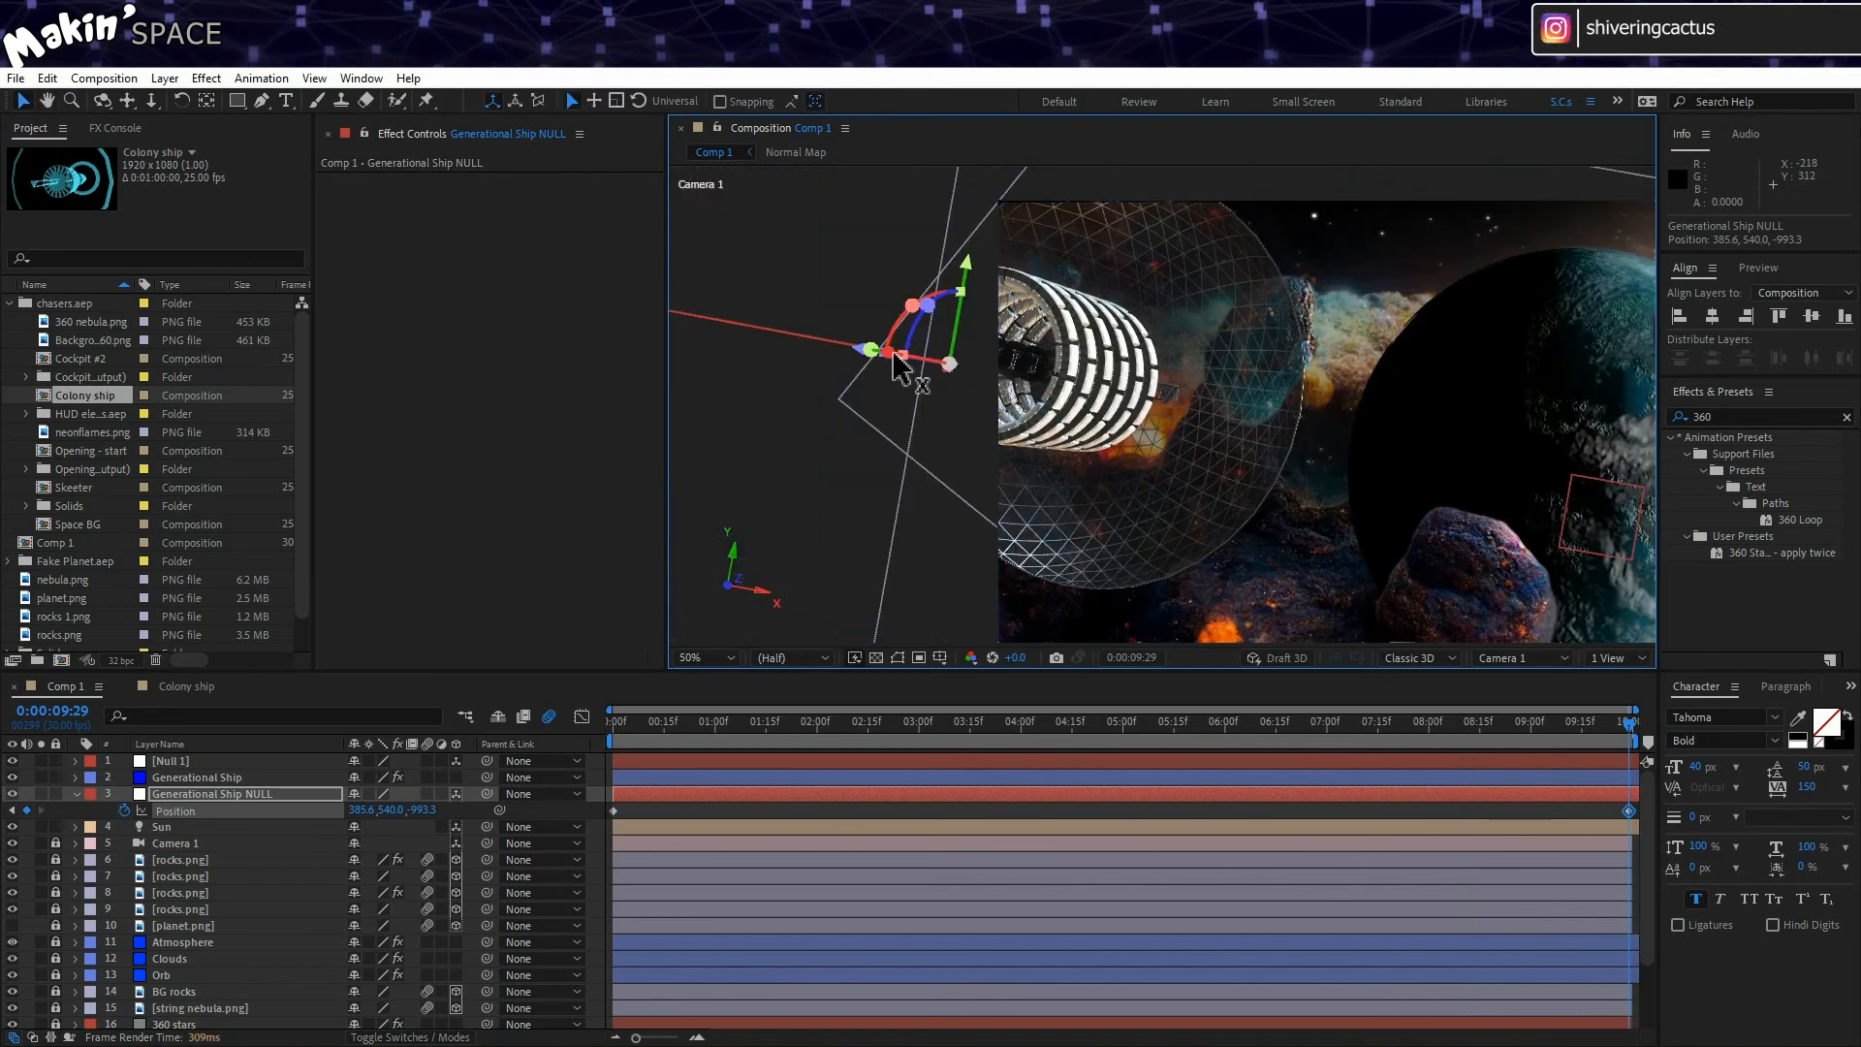
left_click_drag(897, 367, 1301, 406)
left_click(725, 658)
left_click(727, 698)
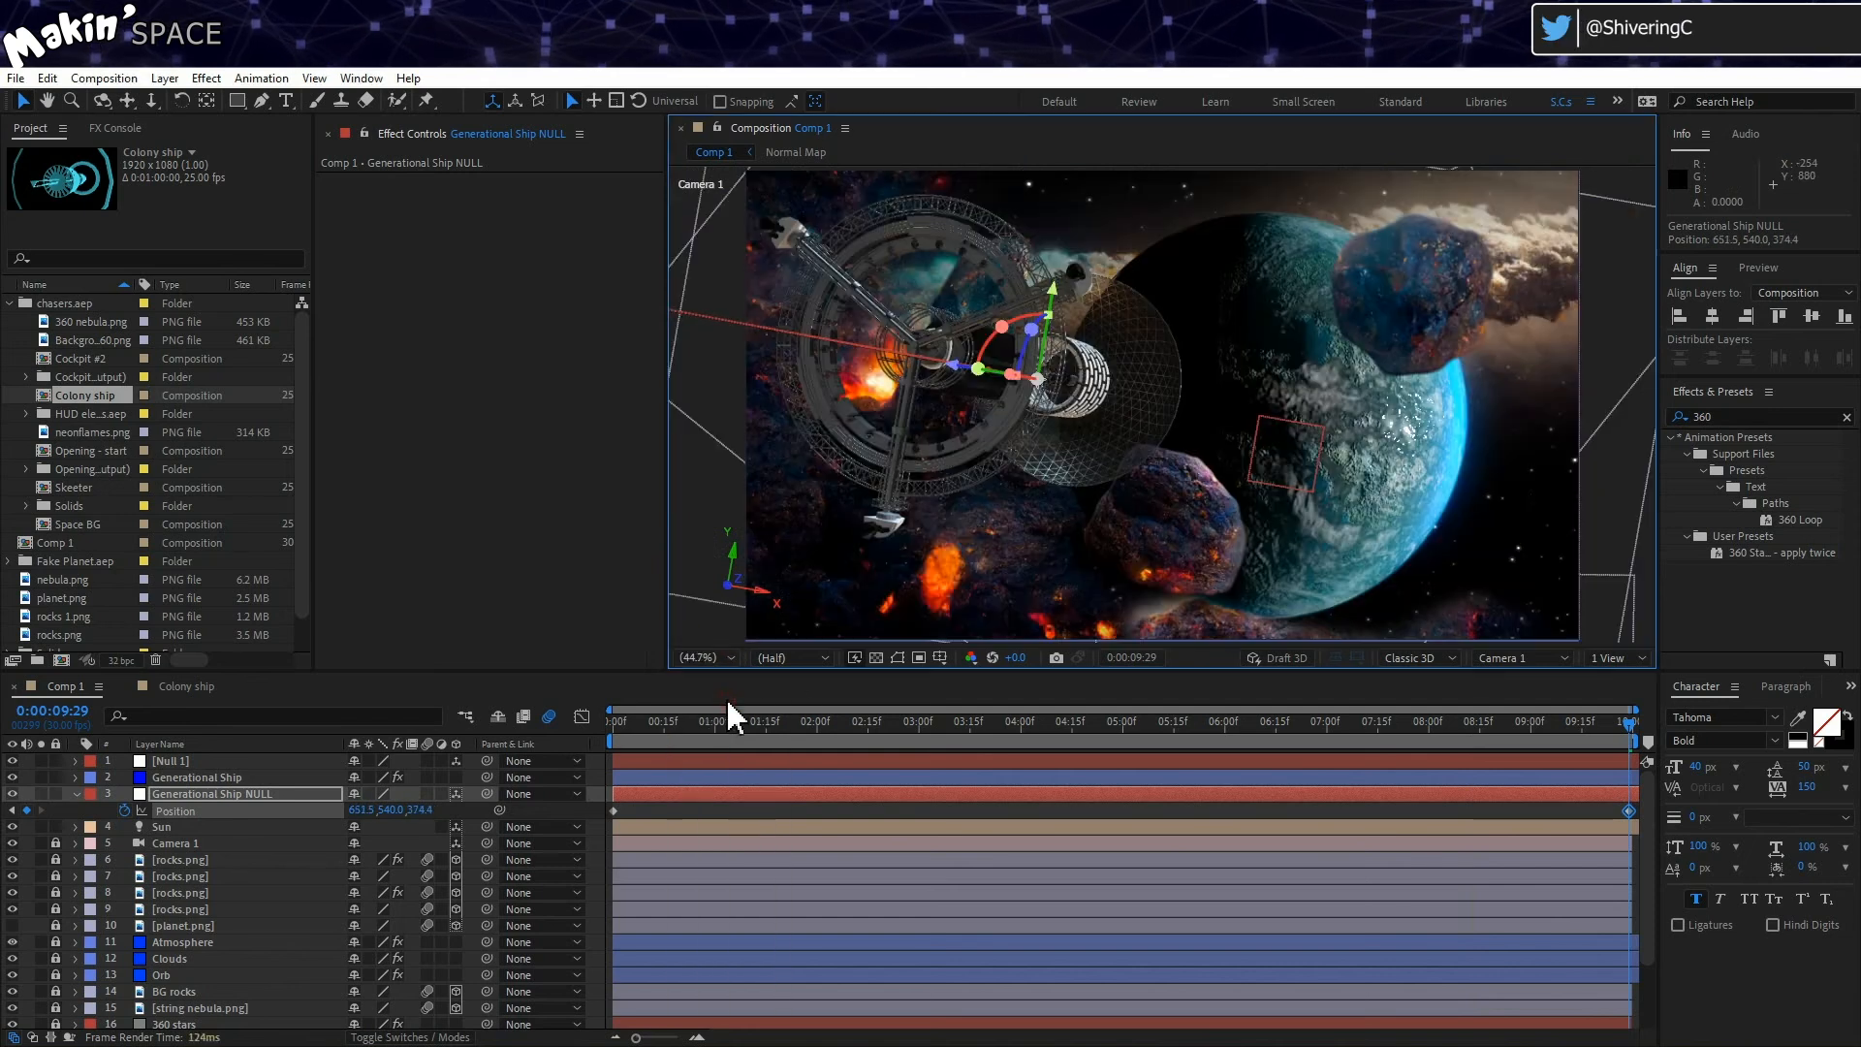
Step: Enable motion blur on the Generational Ship and Generational Ship NULL layers and save the project
left_click_drag(678, 730, 597, 729)
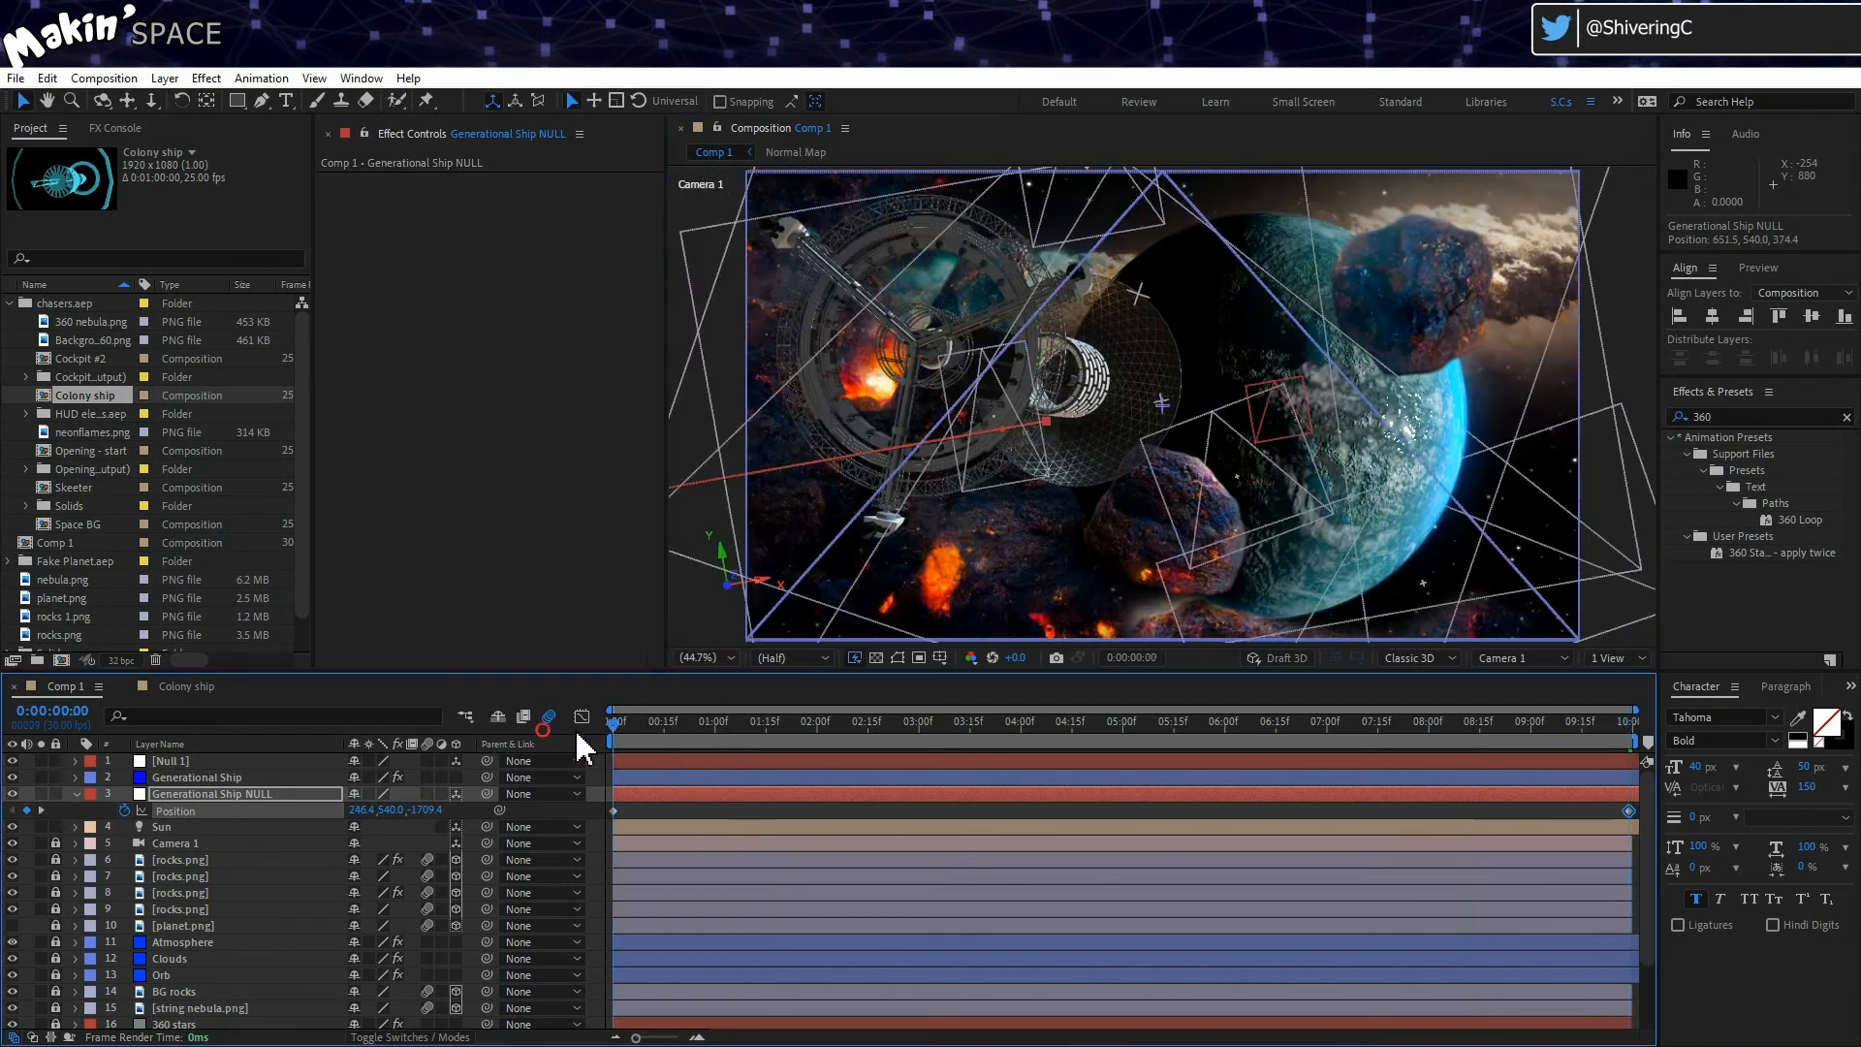
left_click(425, 791)
left_click(424, 779)
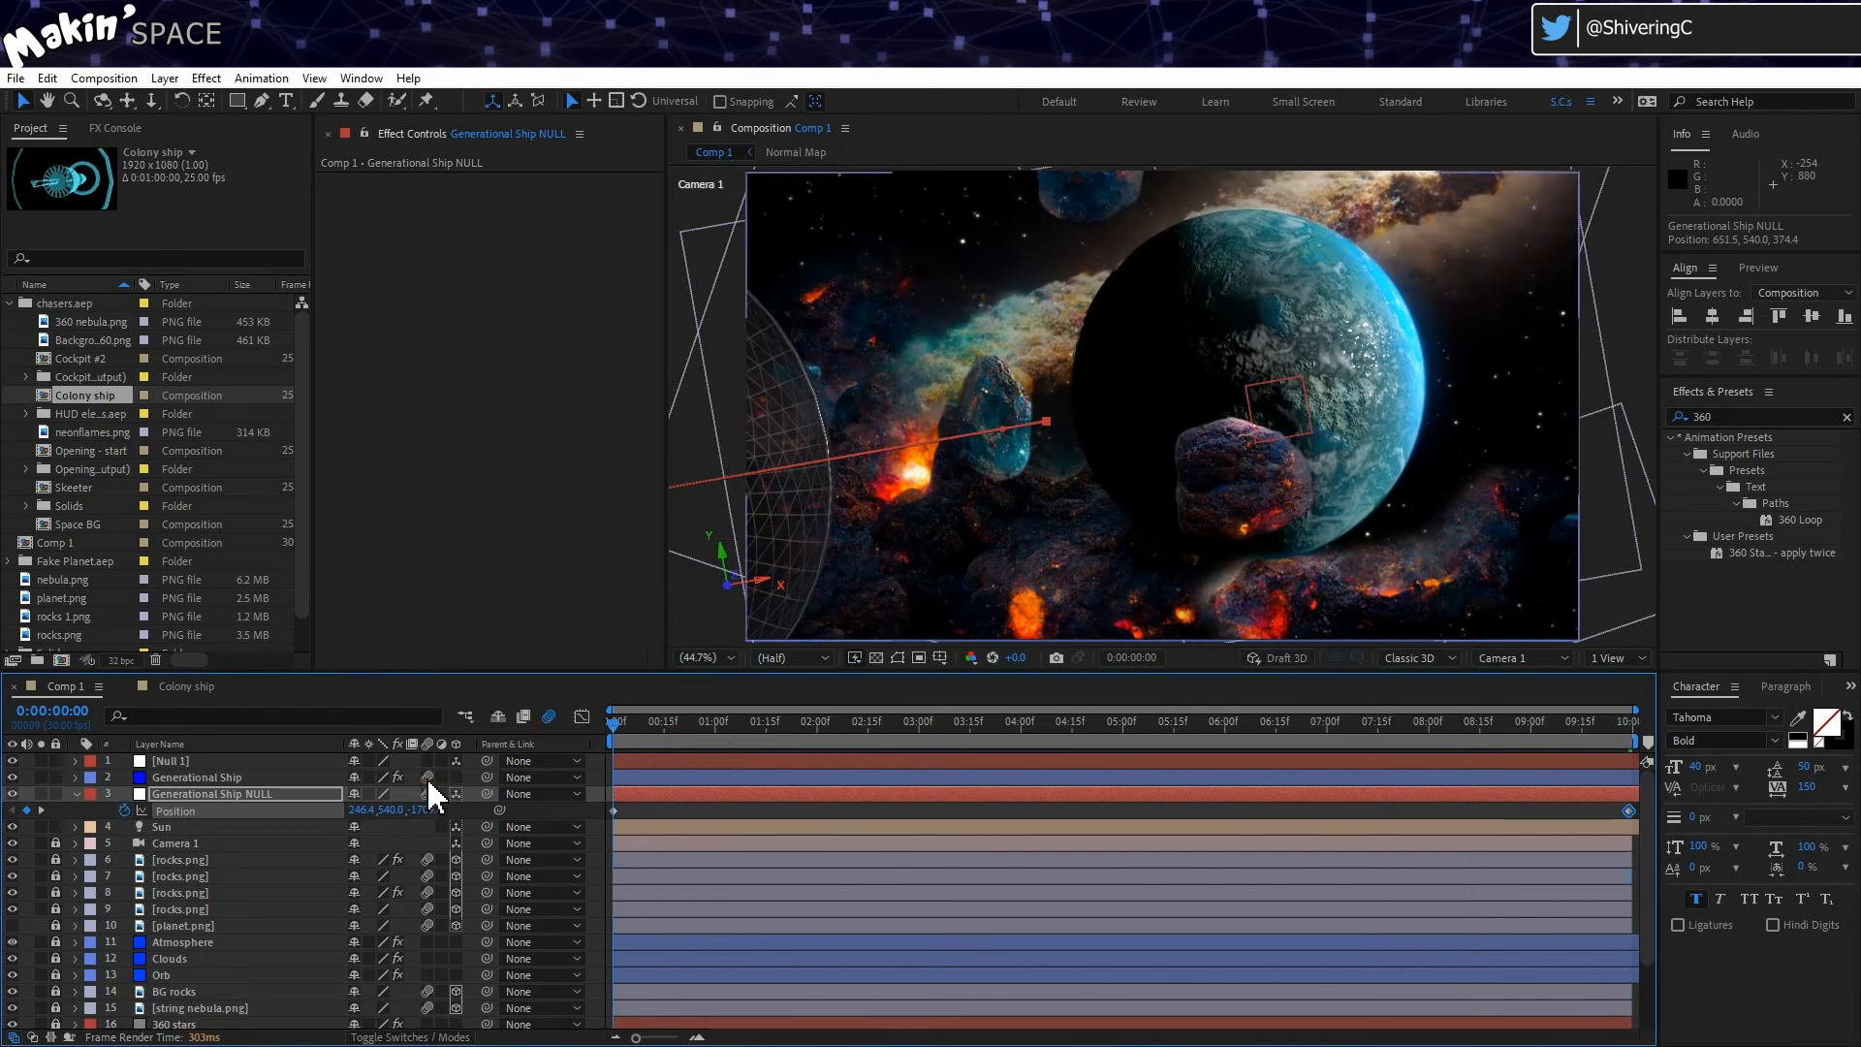
left_click(76, 794)
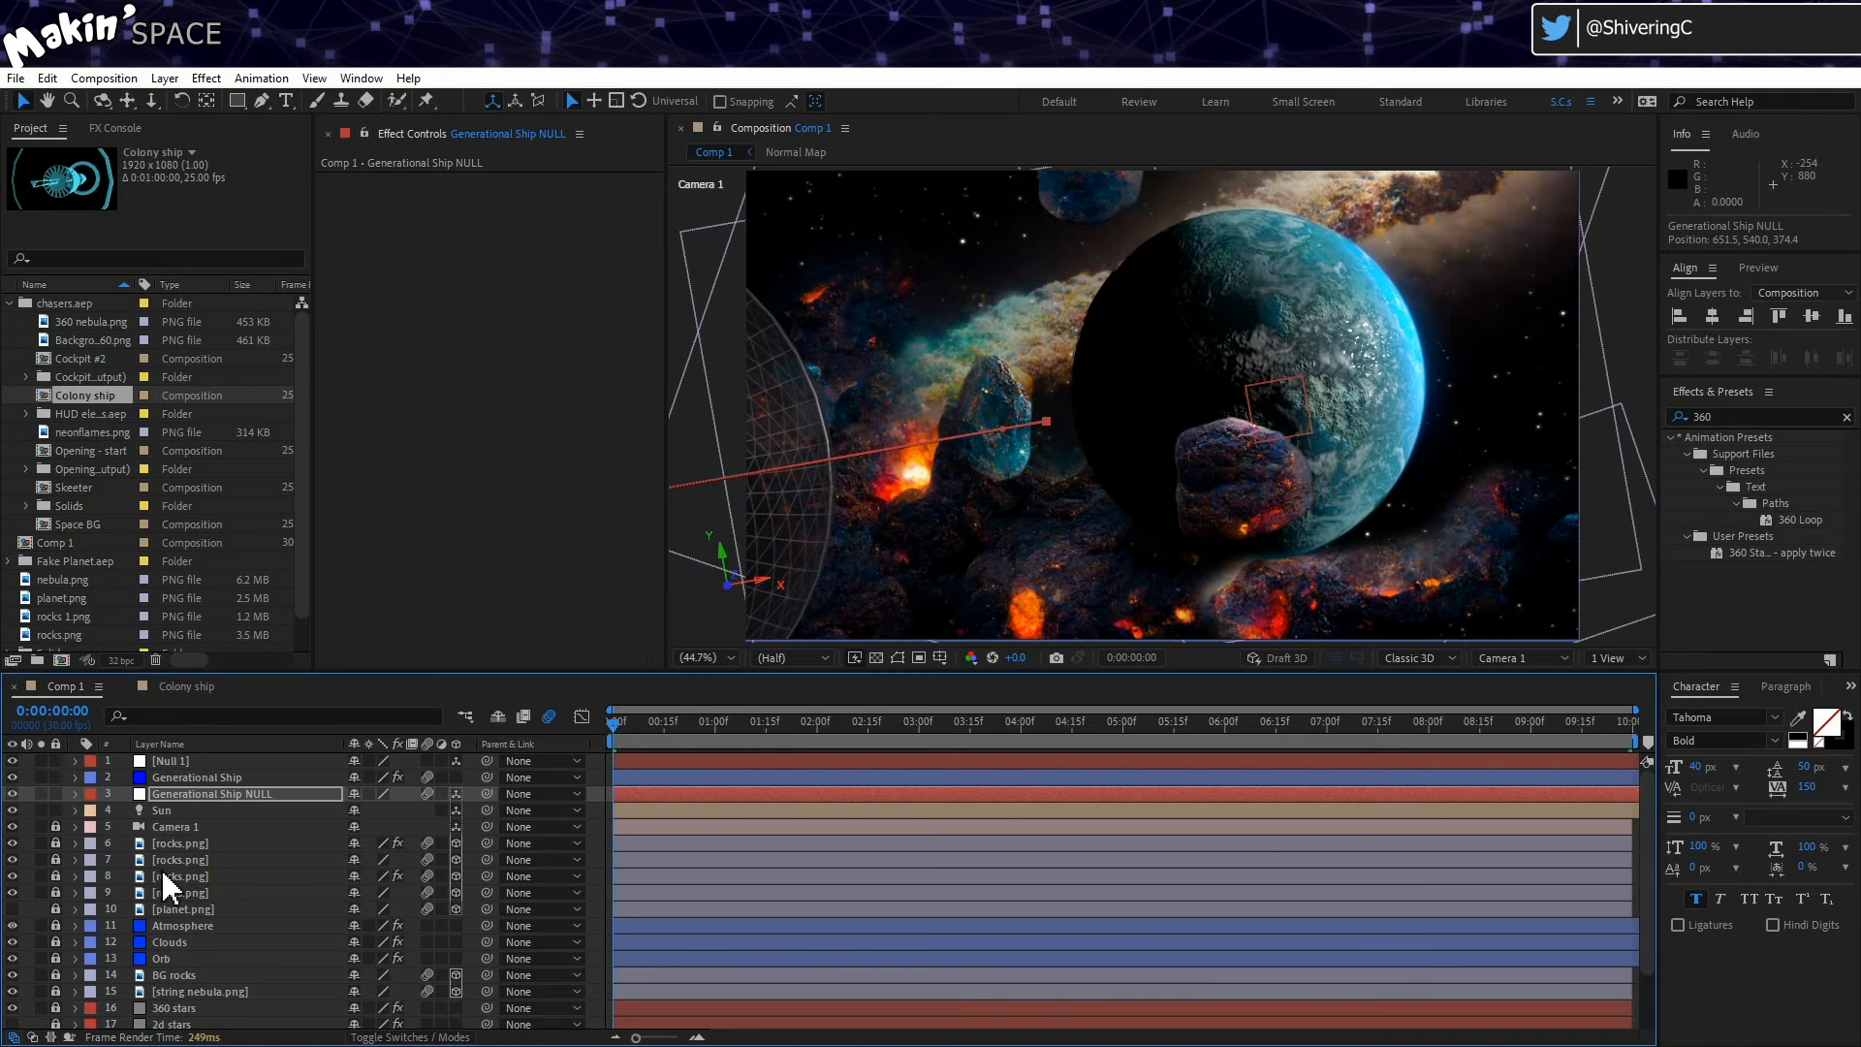
key("ctrl+s")
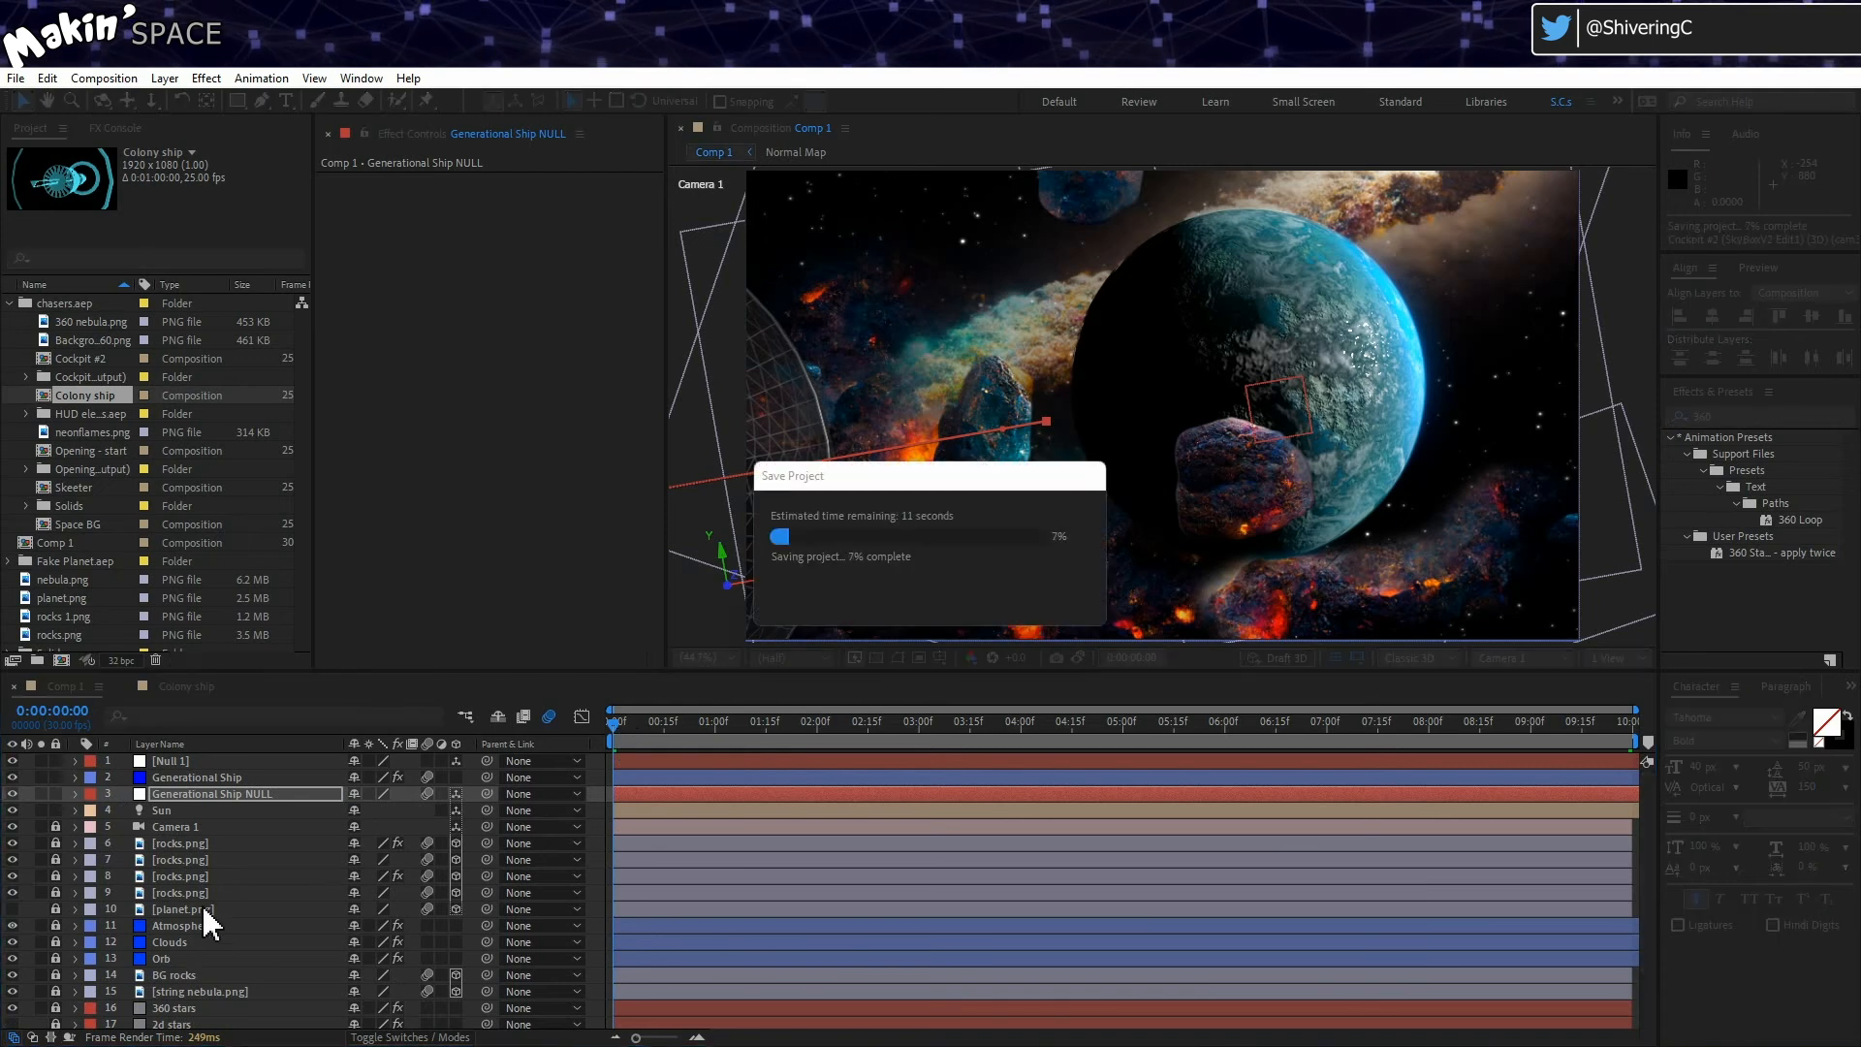
Step: Preview the ship's animation from the start, stopping at 0:00:01:00
key("ctrl+shift+h")
key("space")
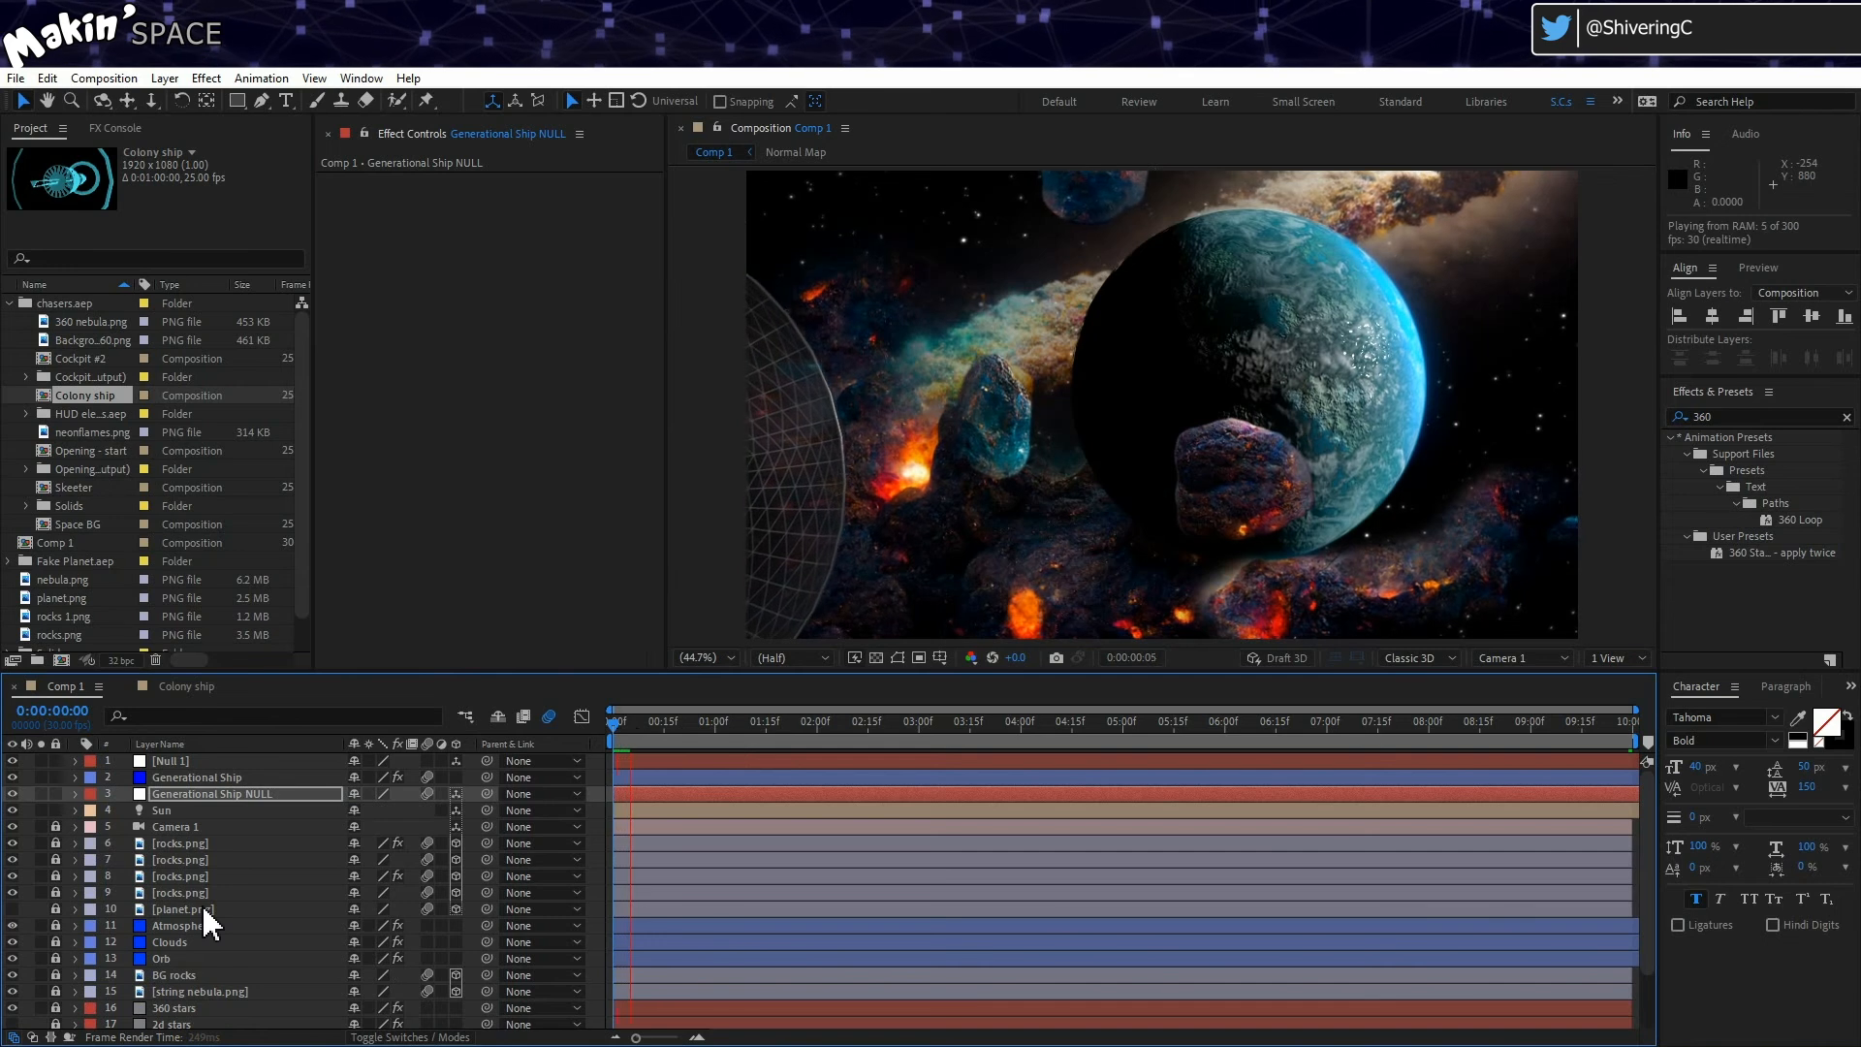
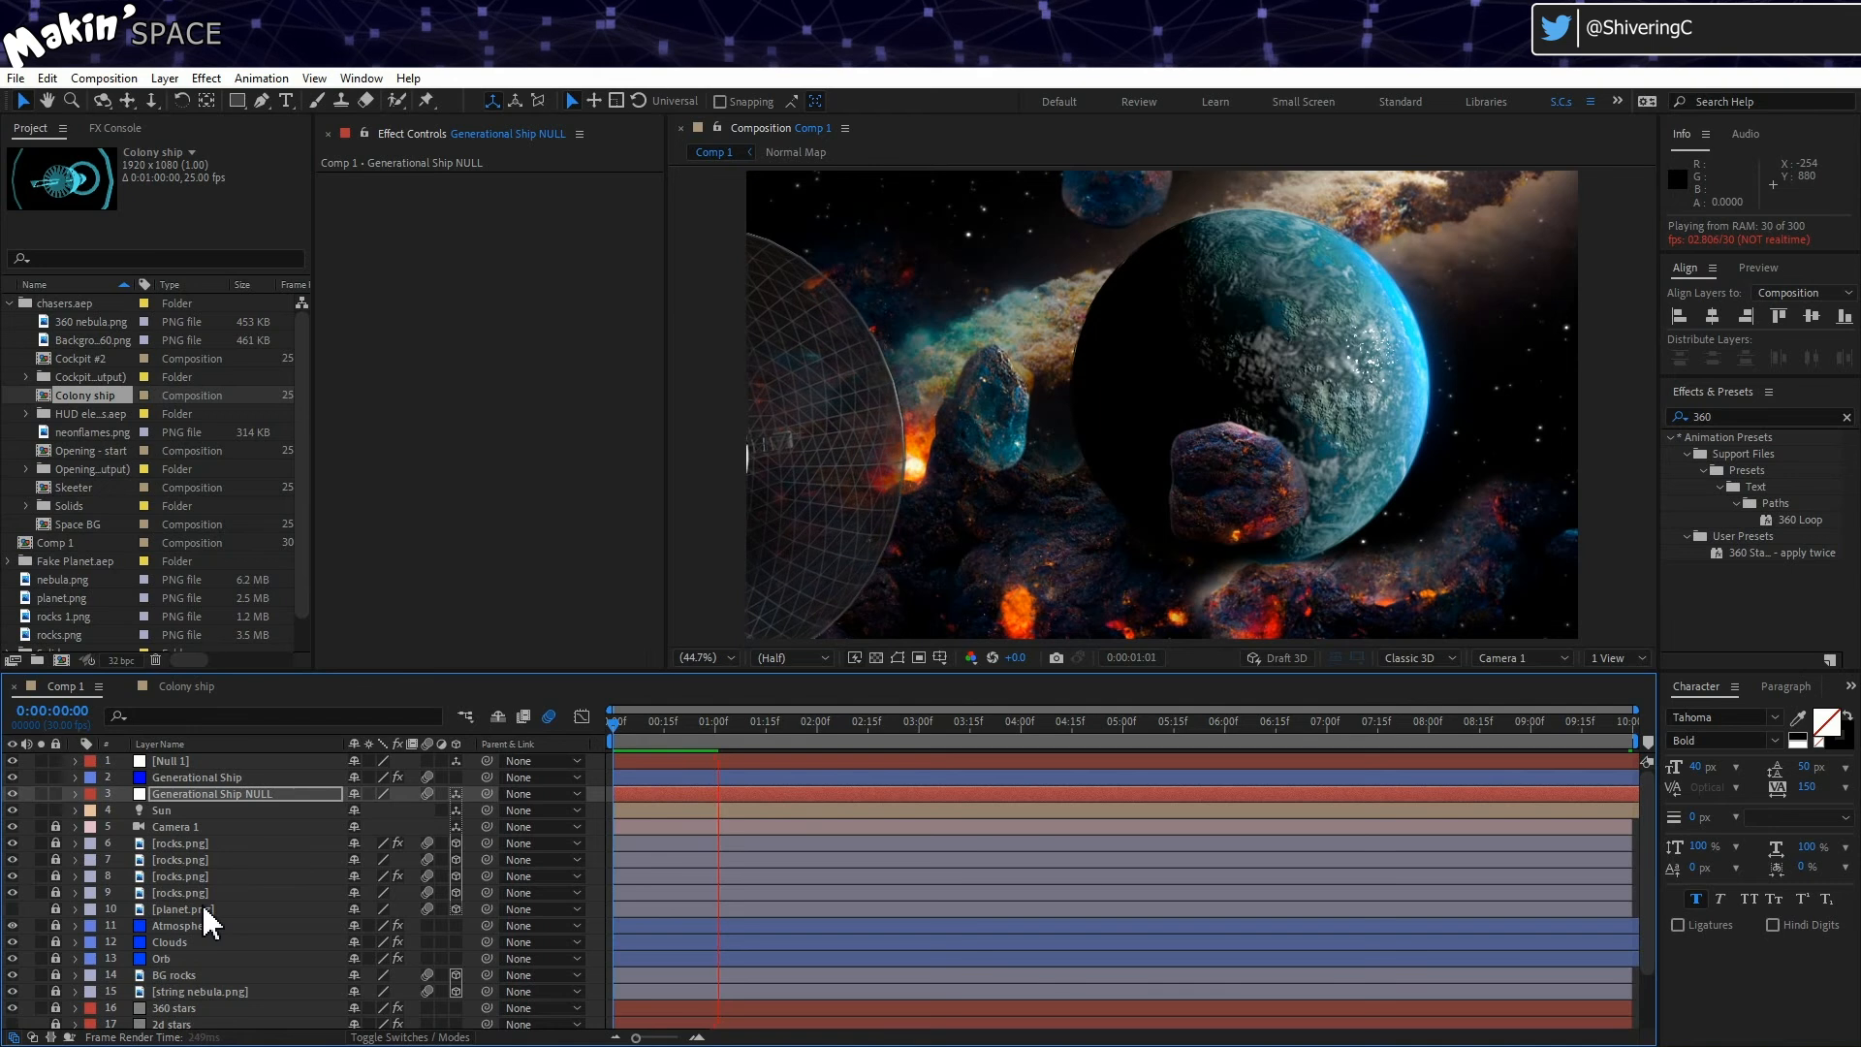
left_click(714, 723)
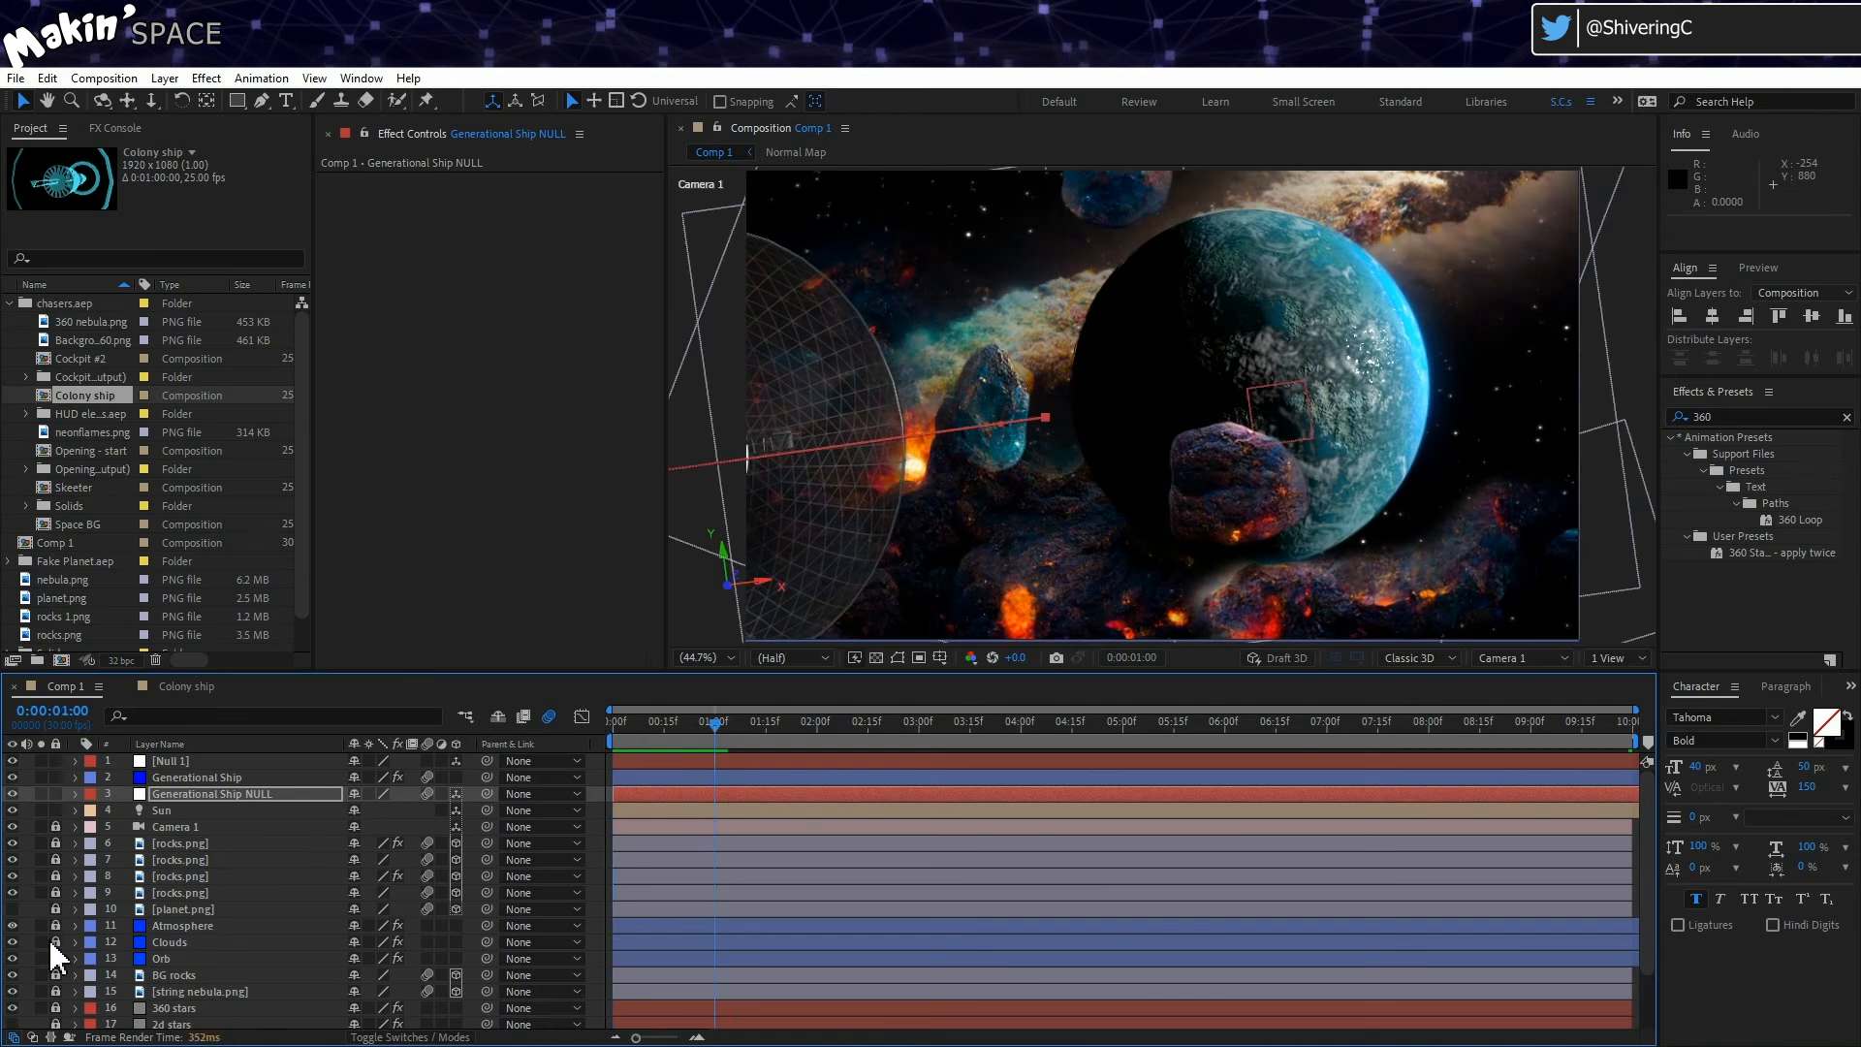
Step: Solo the Sun with the Atmosphere, Orb and Clouds layers in turn to examine the planet's highlights
left_click_drag(37, 927, 45, 956)
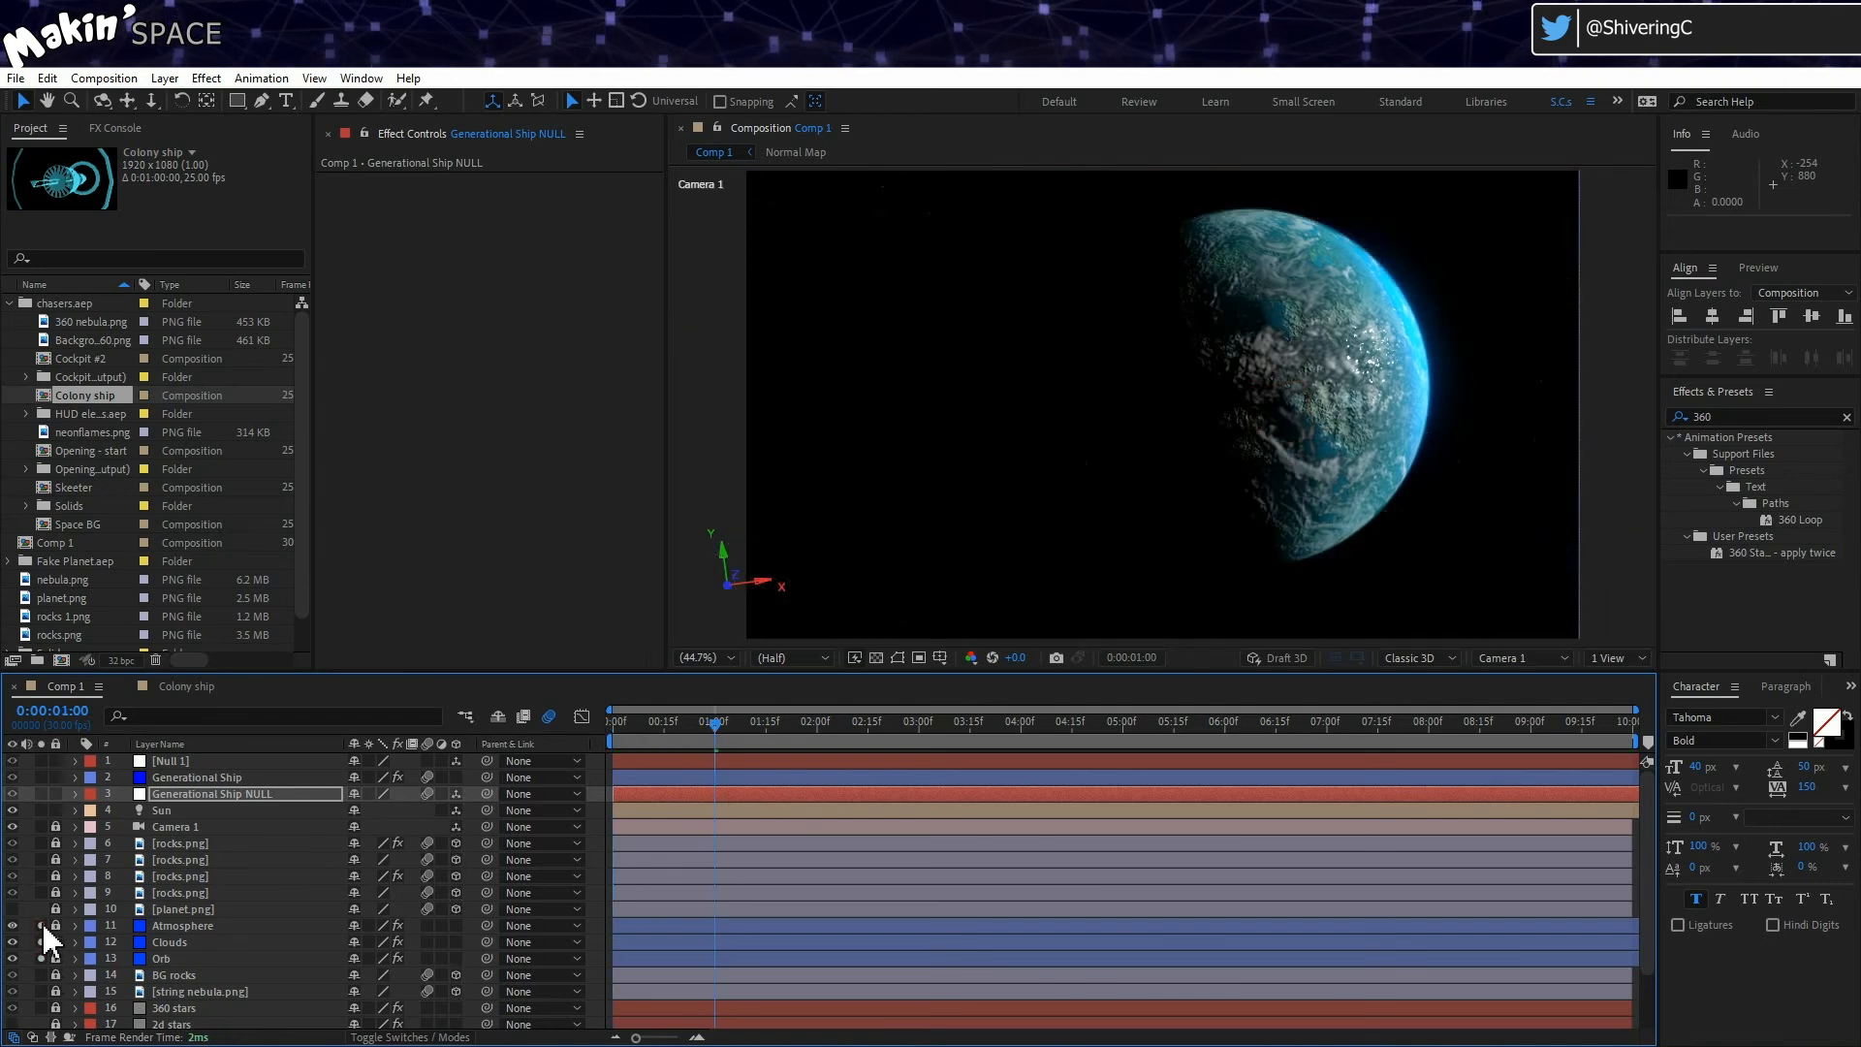
left_click(40, 810)
left_click(43, 925)
left_click(42, 924)
left_click(42, 957)
left_click(42, 952)
left_click(42, 973)
left_click_drag(43, 974, 40, 925)
left_click(40, 958)
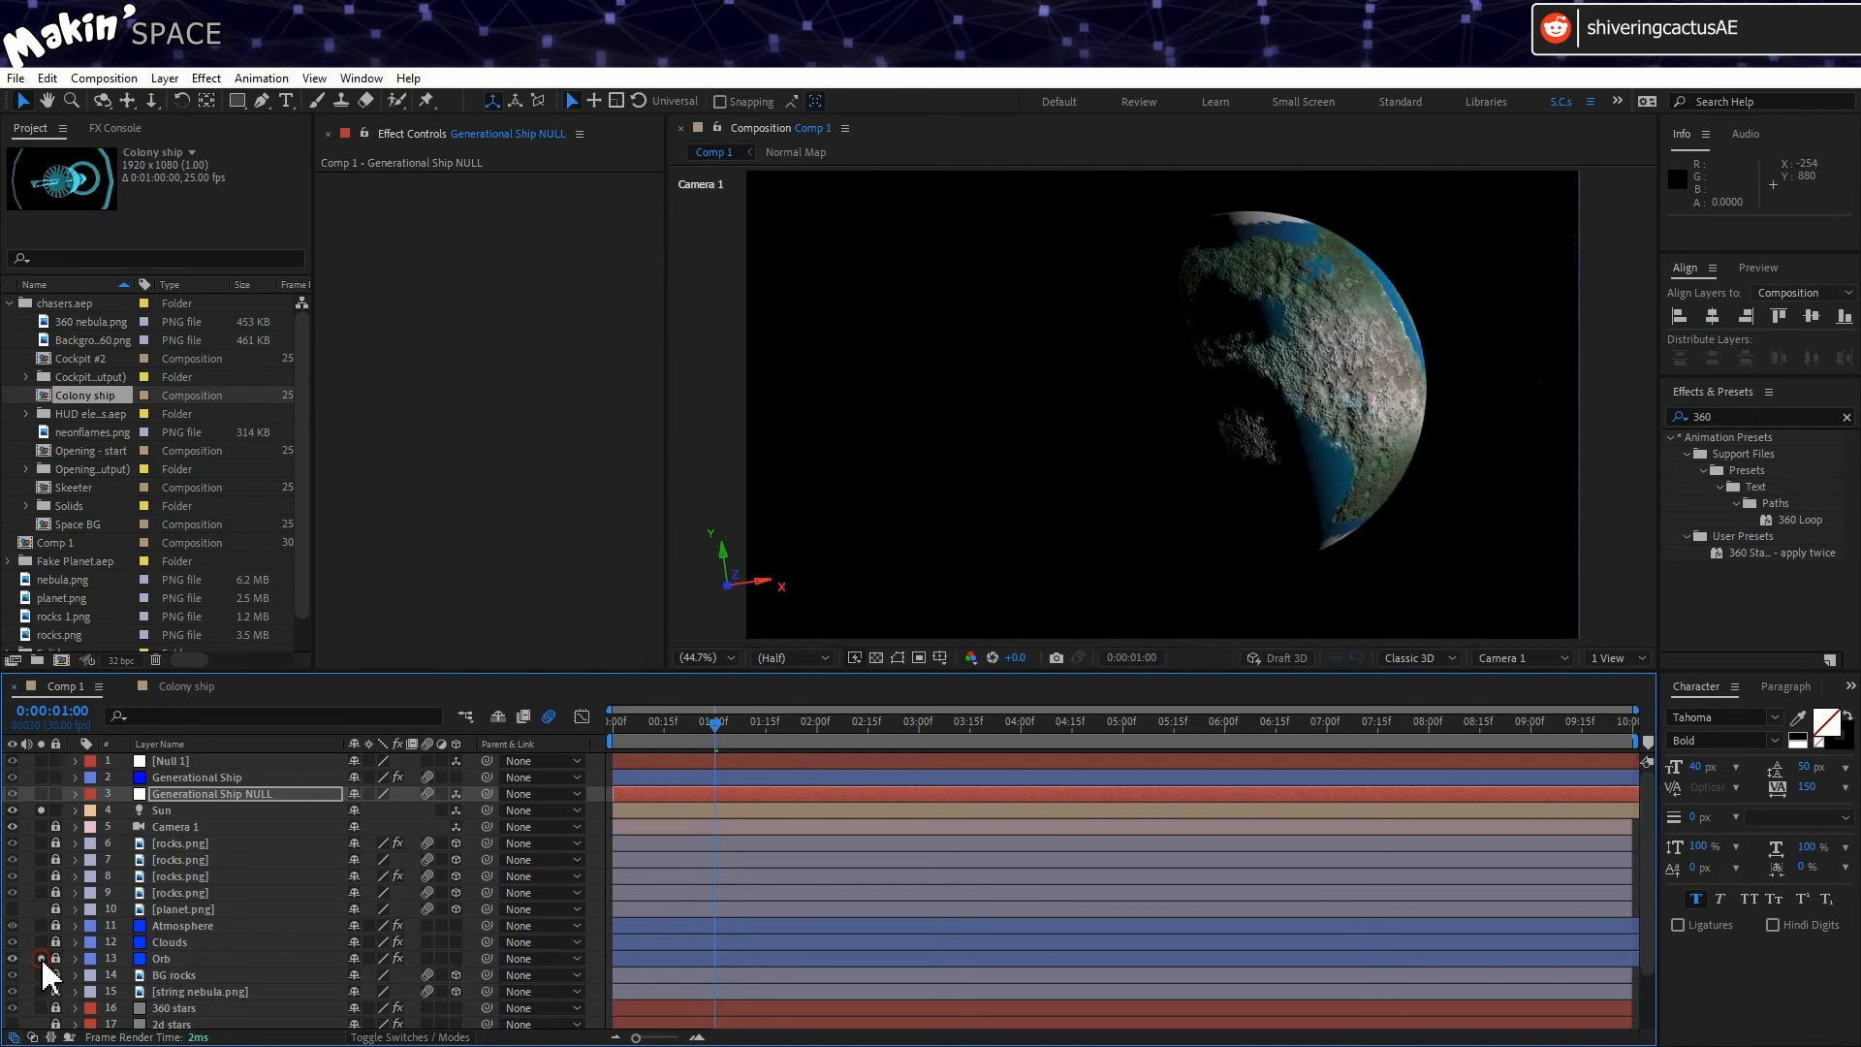
left_click(40, 959)
left_click(40, 958)
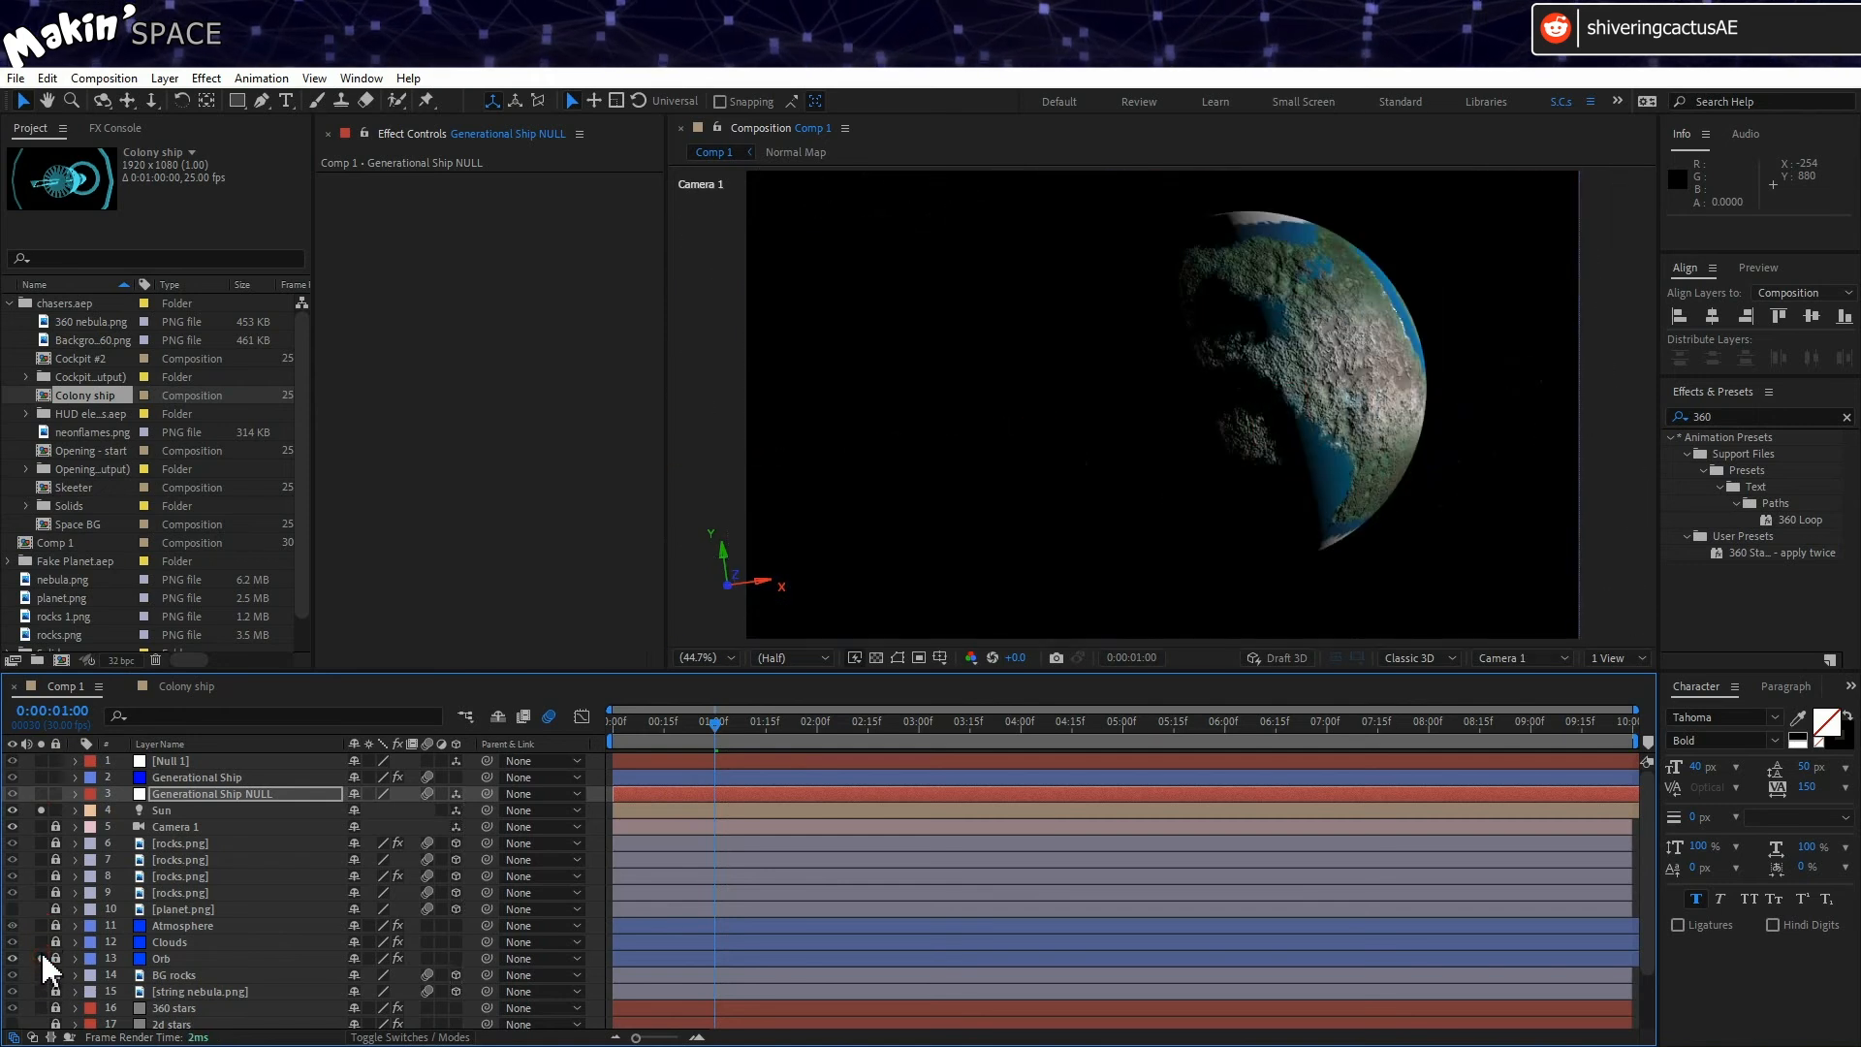
left_click(41, 952)
left_click(41, 942)
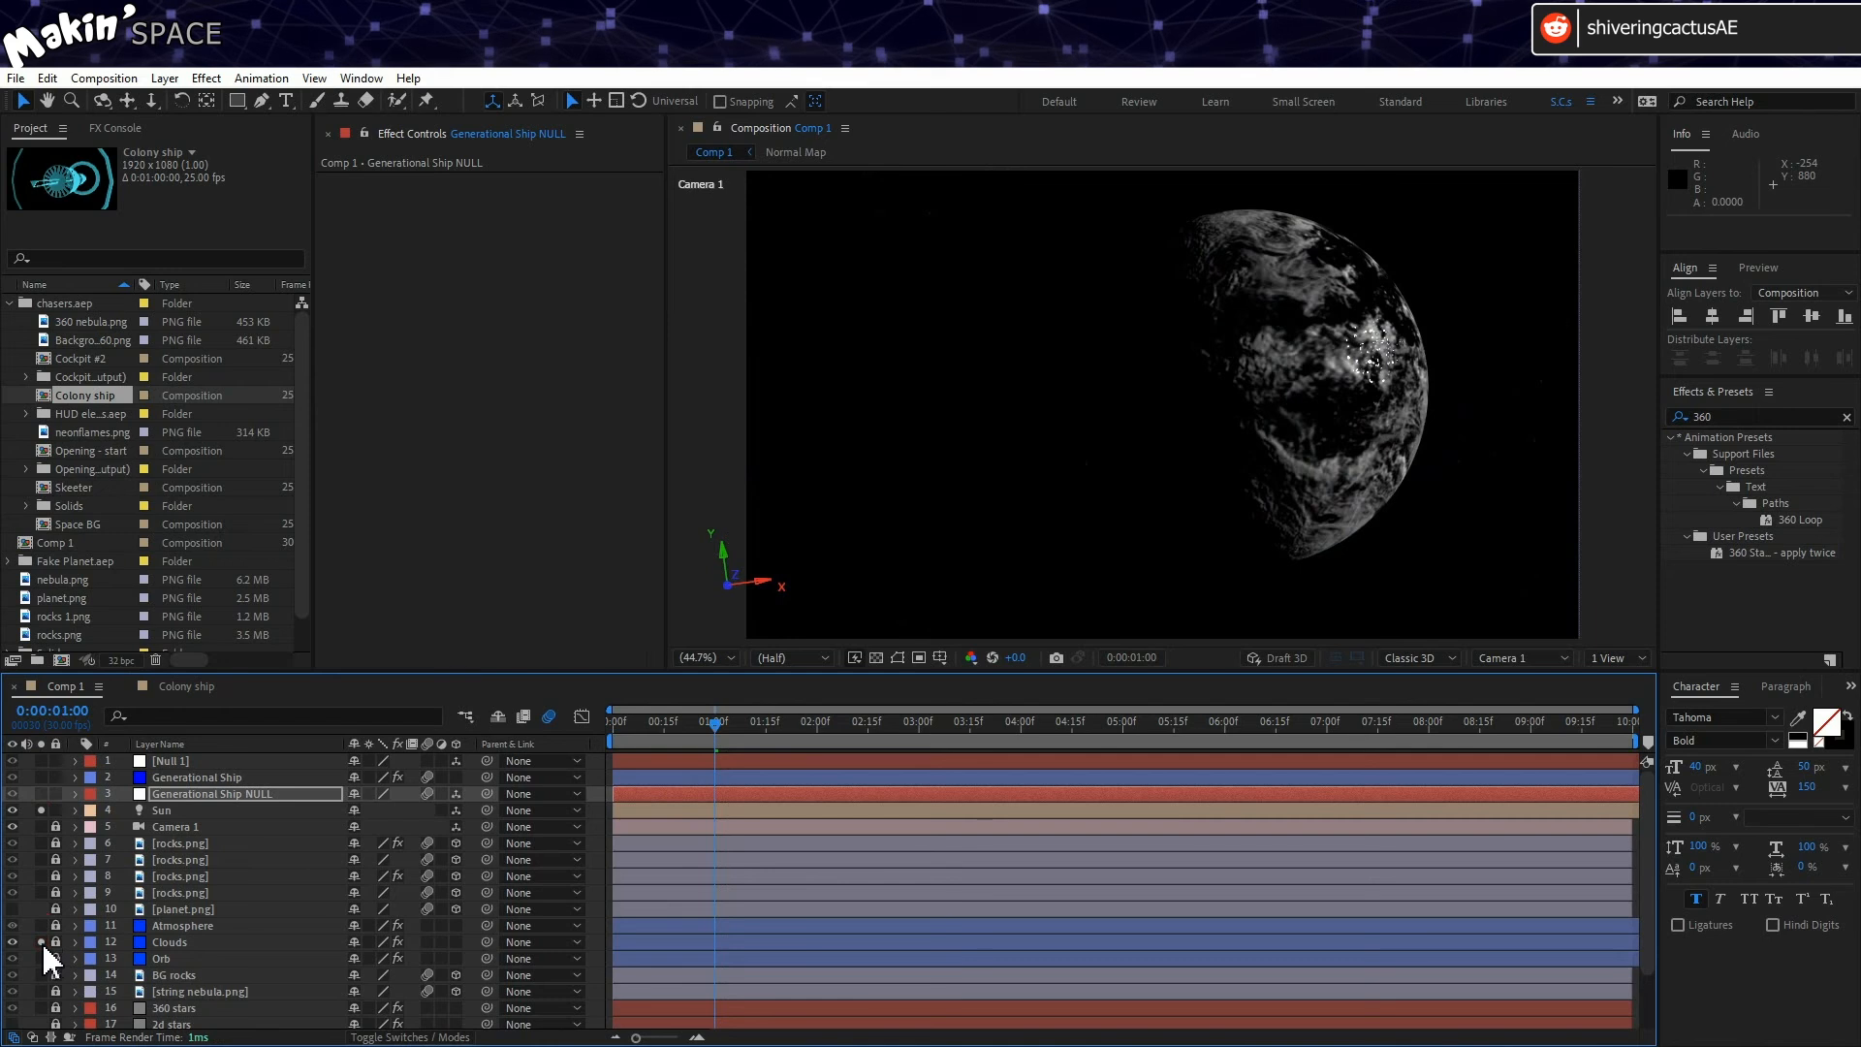
Step: Unlock the Clouds layer, set its VC Orb Glossiness to 0, and unsolo and relock the layer
left_click(56, 936)
left_click(159, 938)
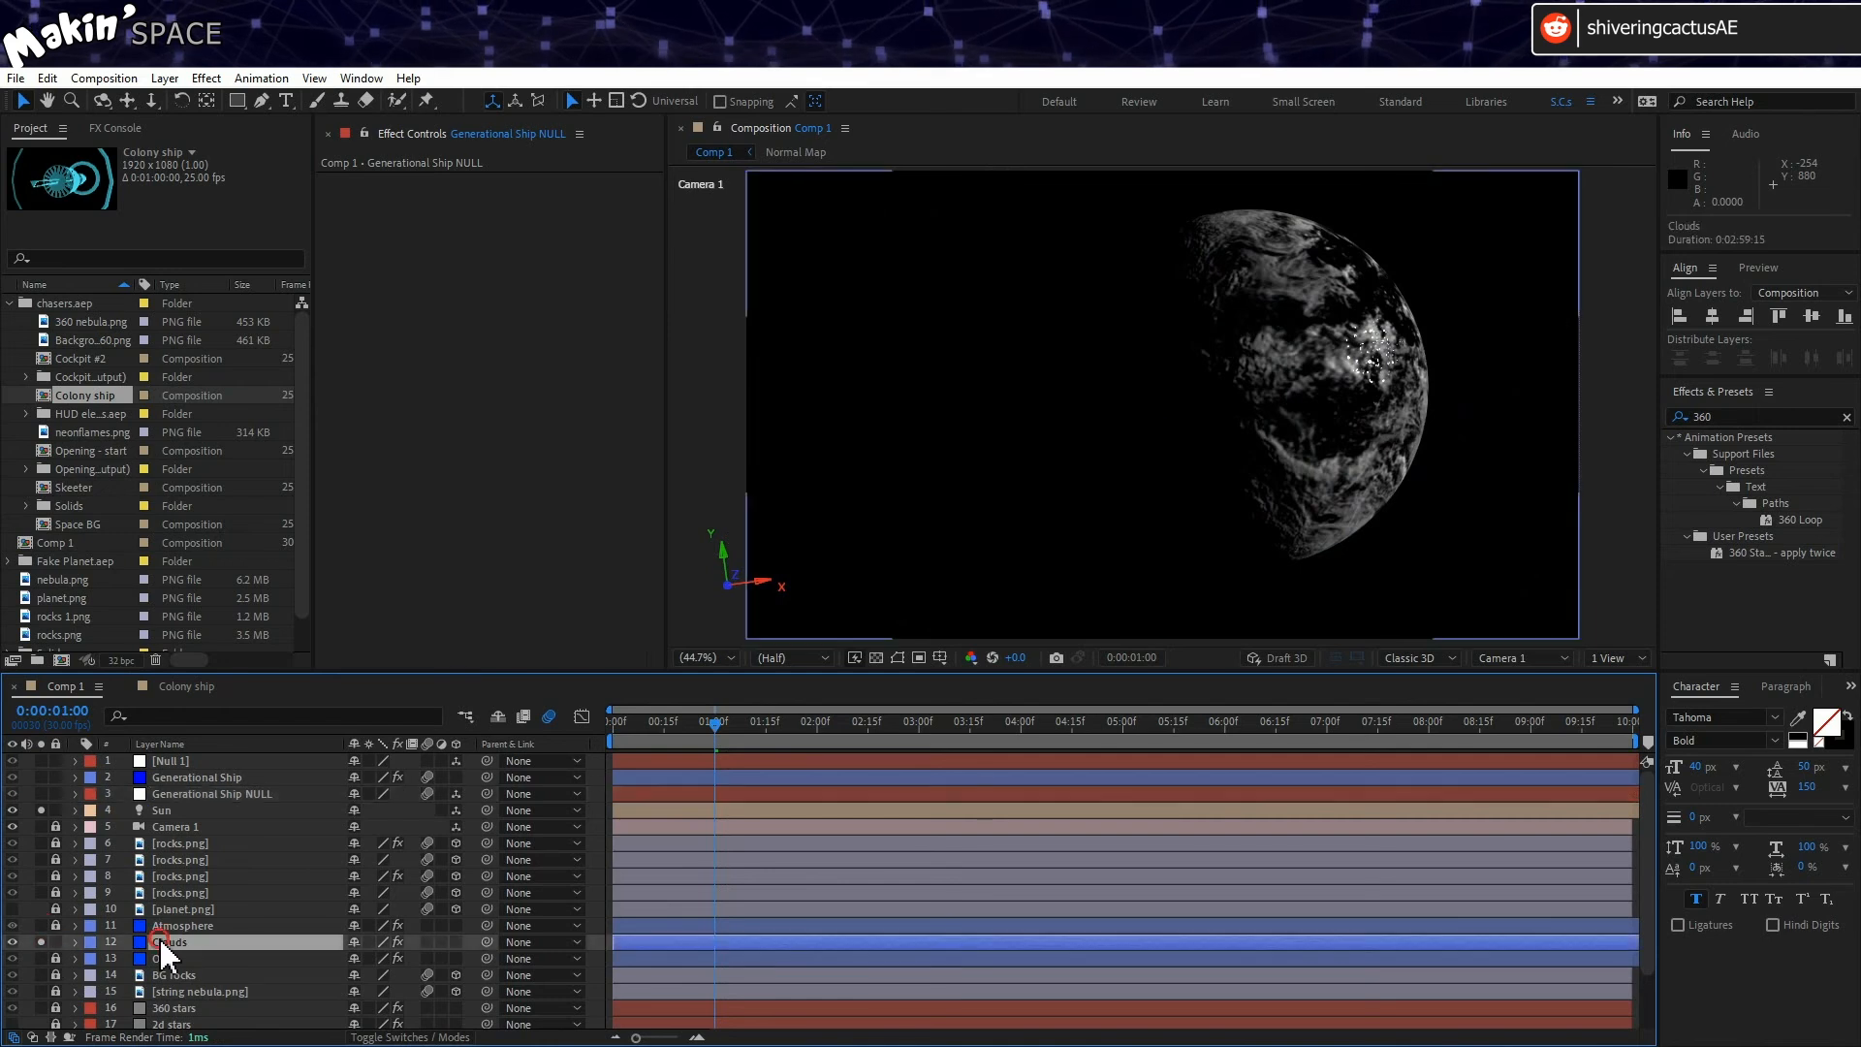
left_click(39, 921)
left_click(38, 921)
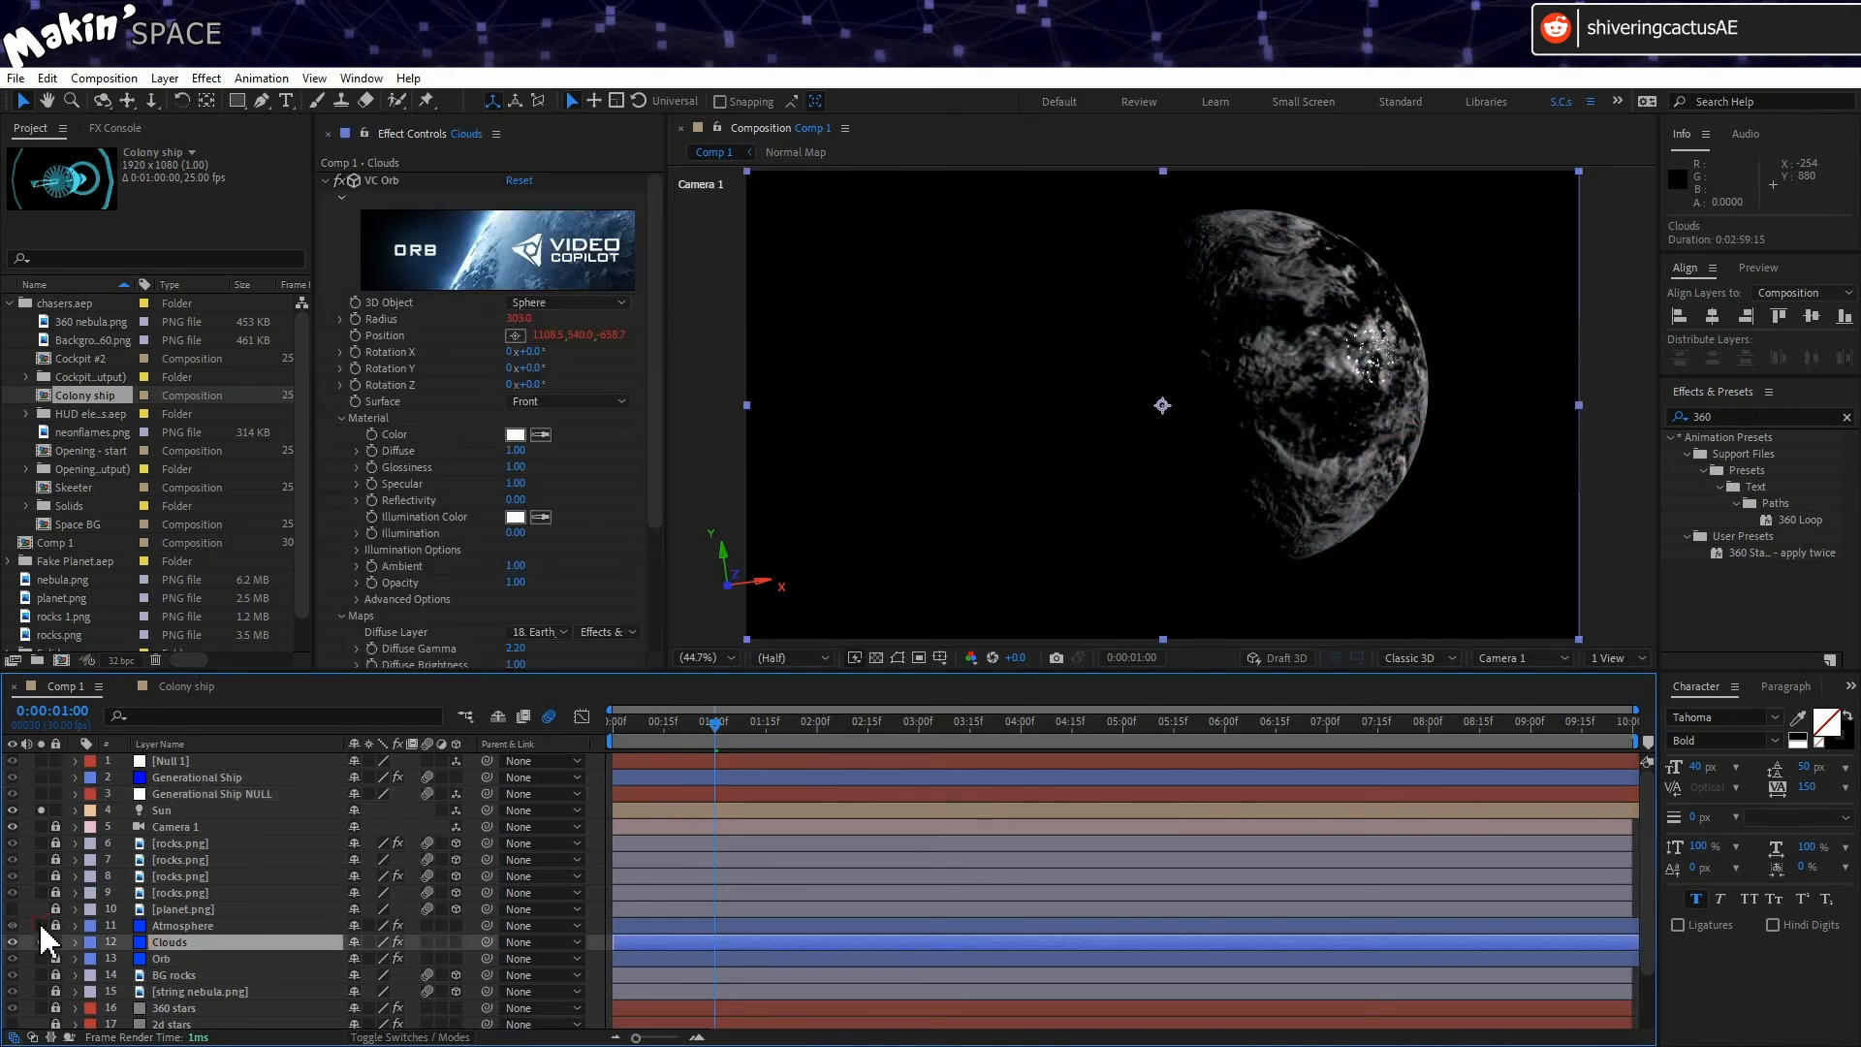
scroll(415, 504, "down", 3)
left_click(516, 380)
type("0")
key("Return")
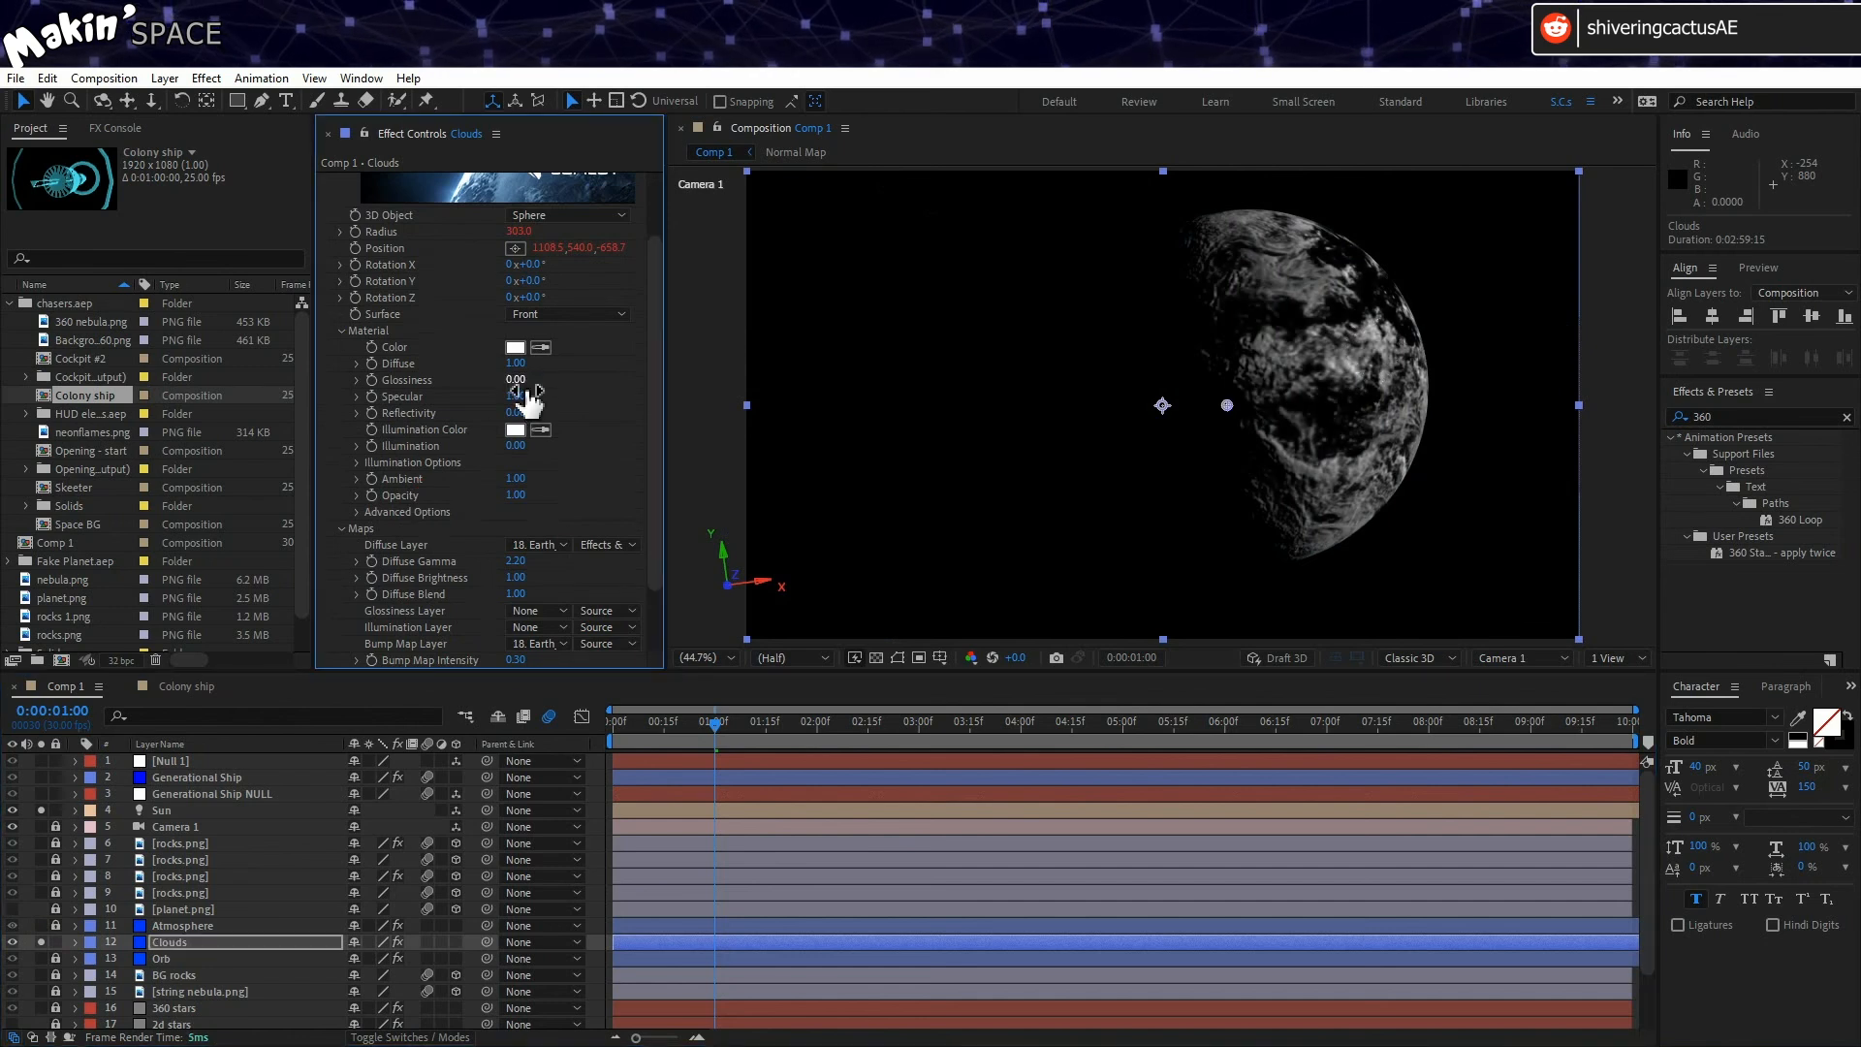
left_click(42, 941)
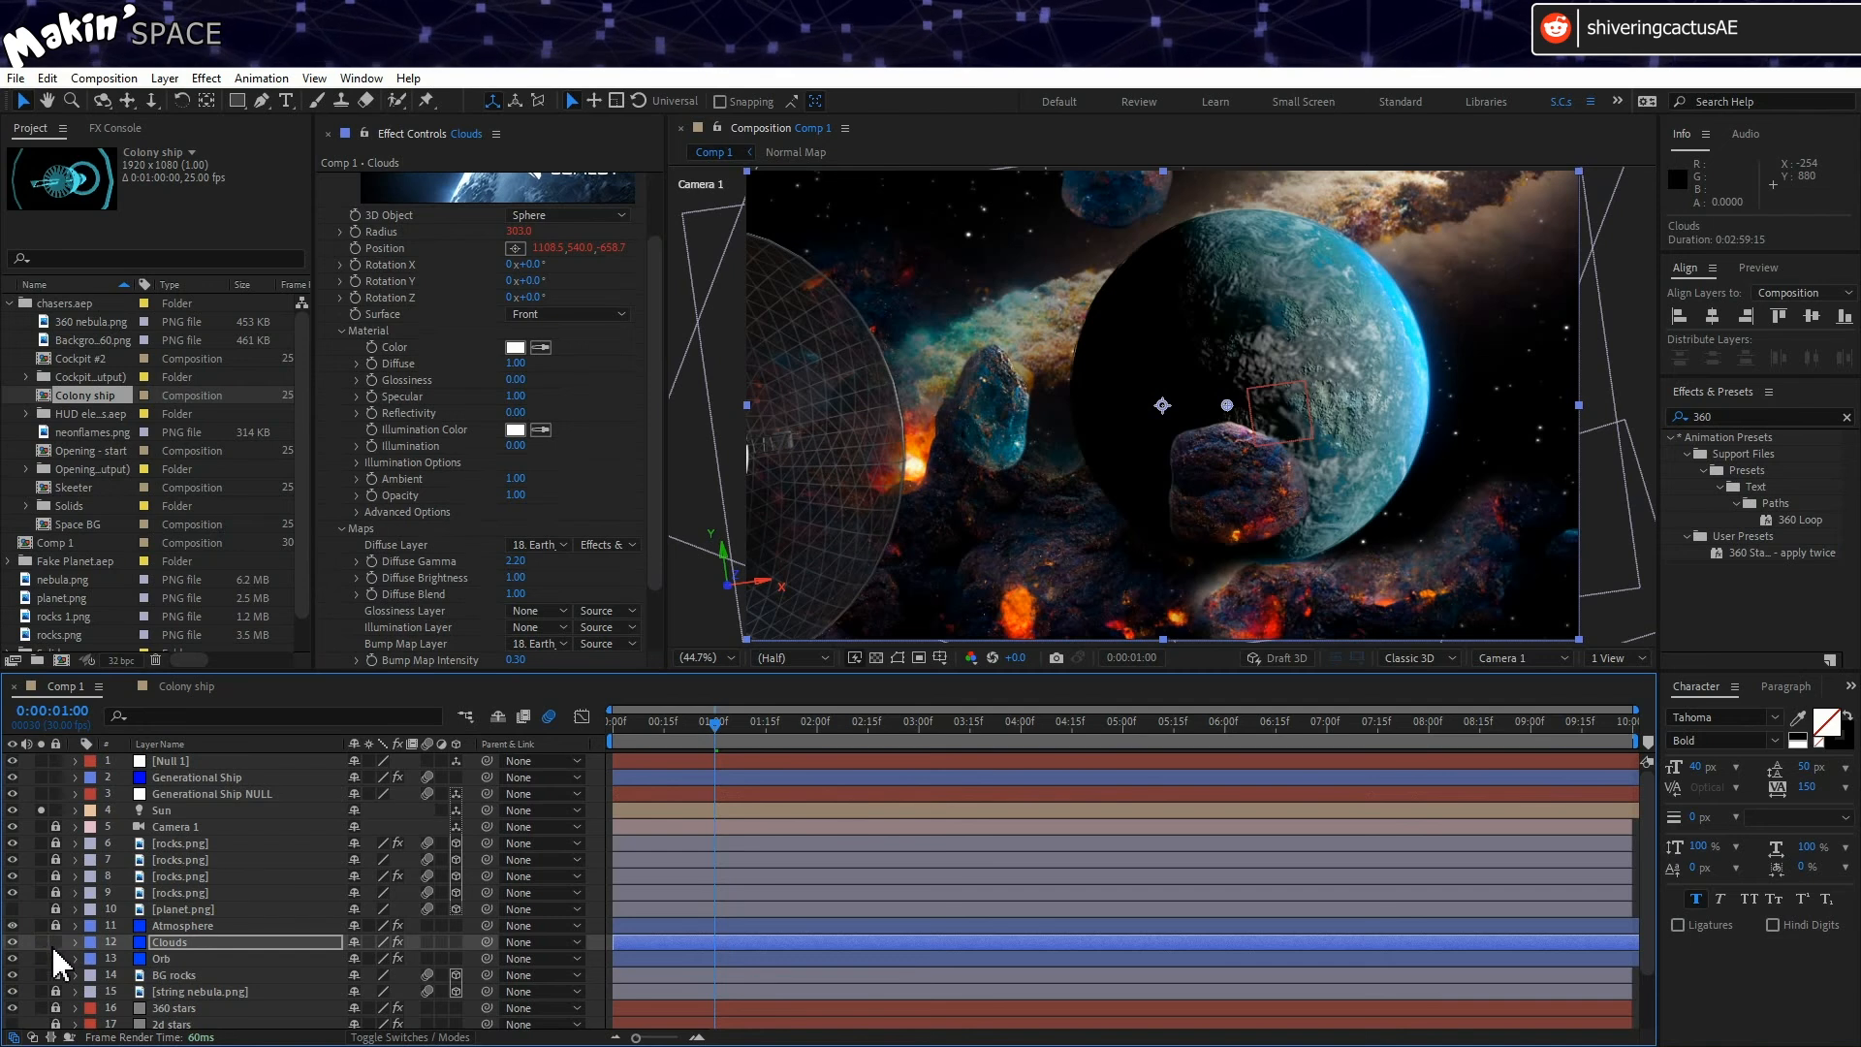
left_click(55, 941)
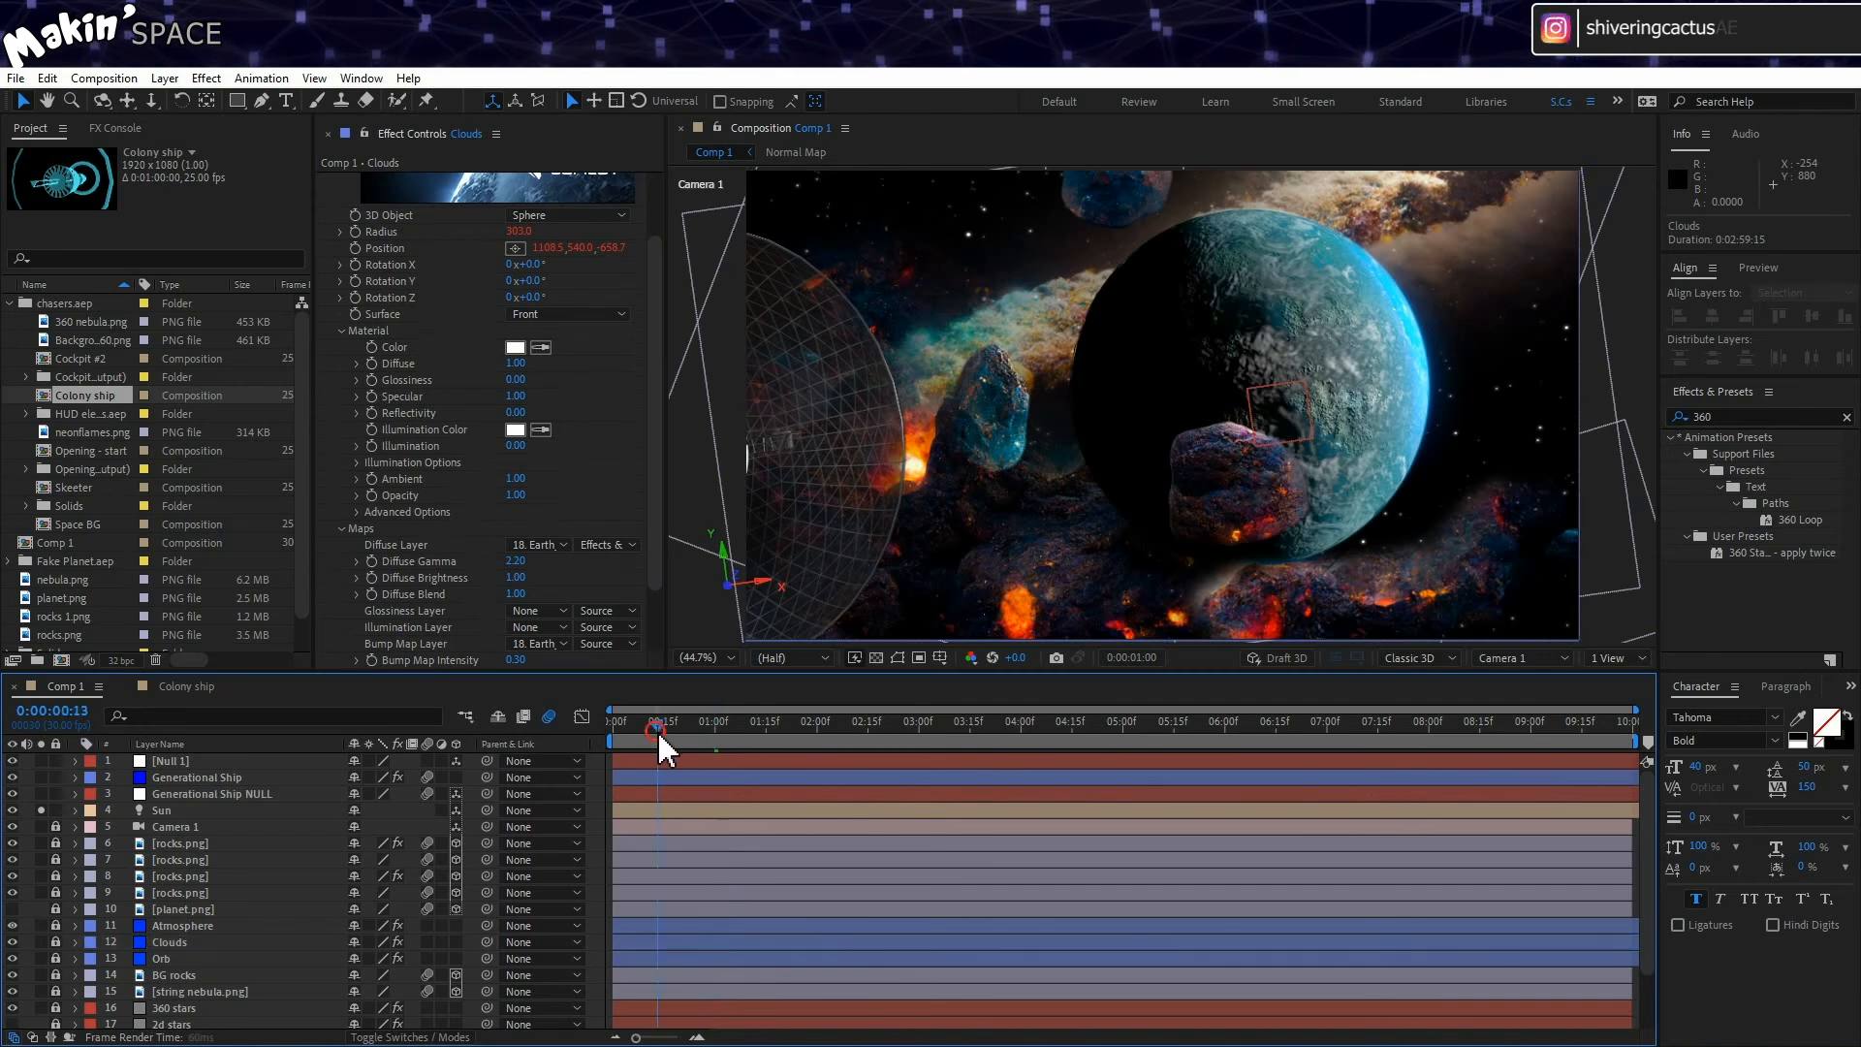
Step: Return to the composition start, save the project and preview the animation
left_click_drag(657, 729, 492, 719)
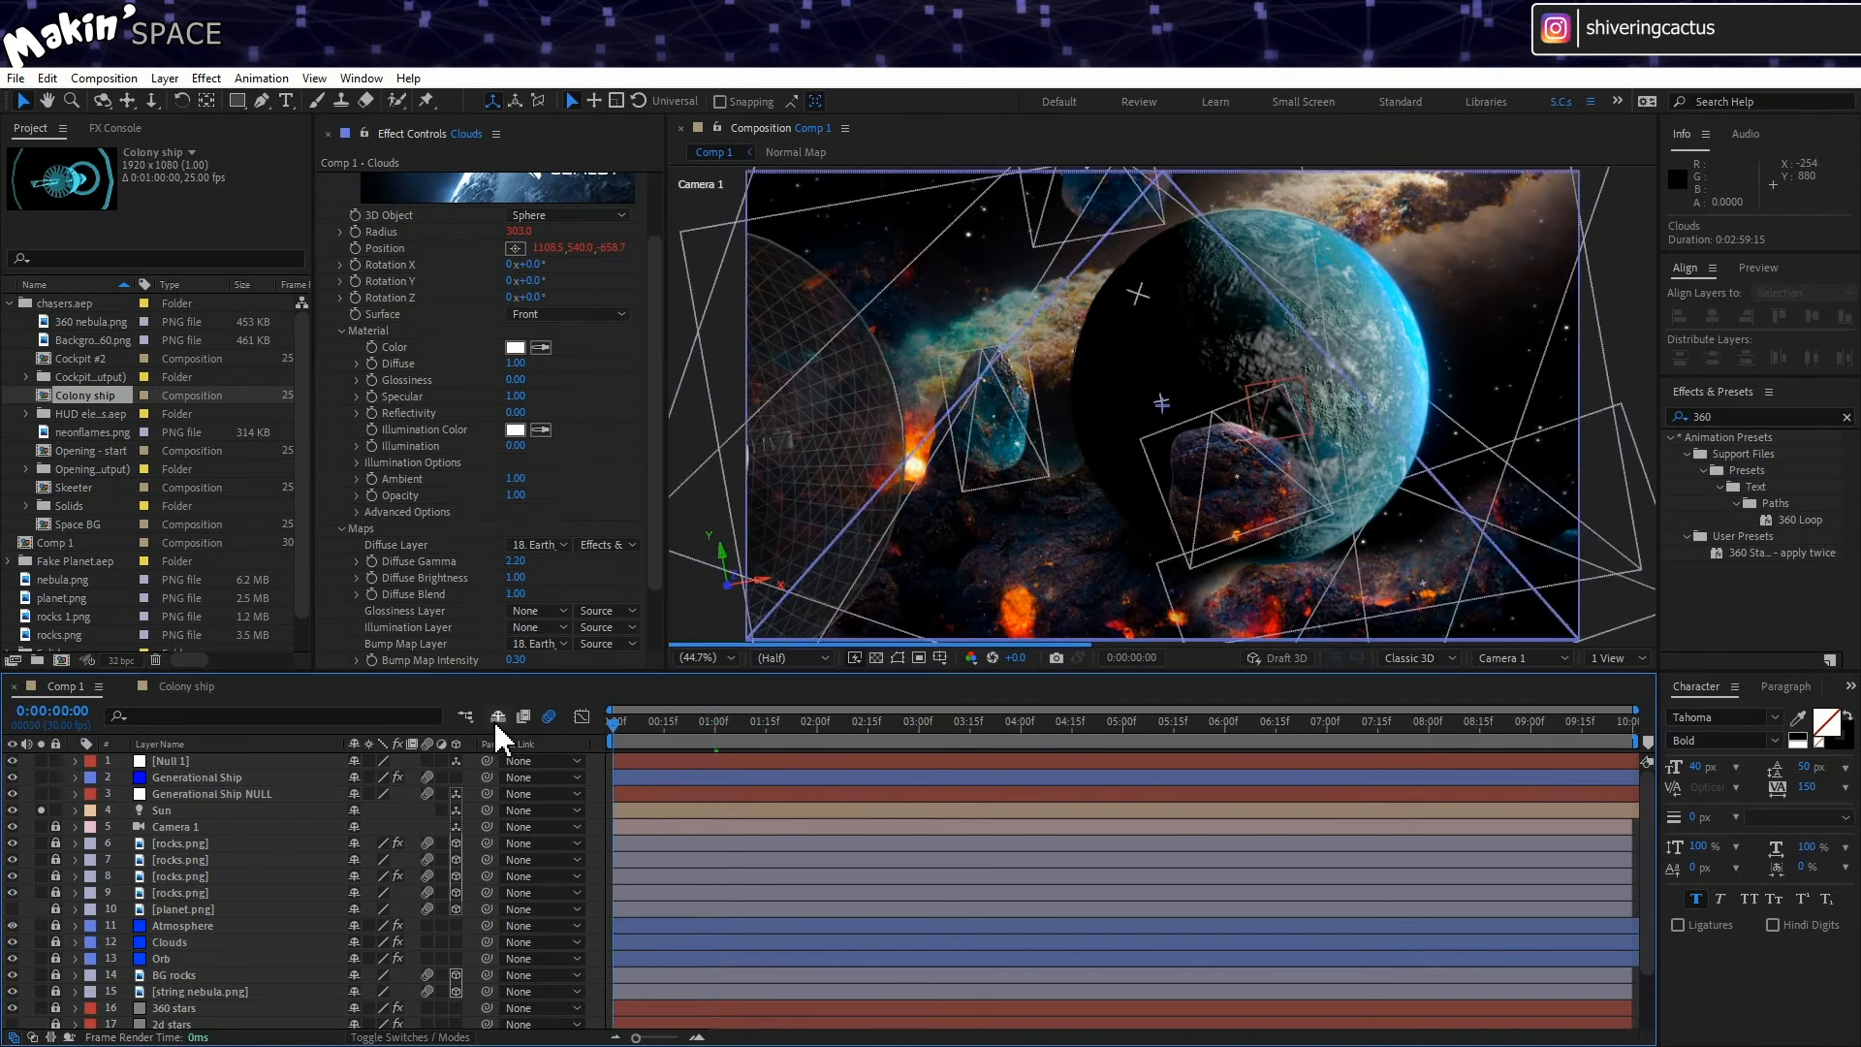
key("ctrl+s")
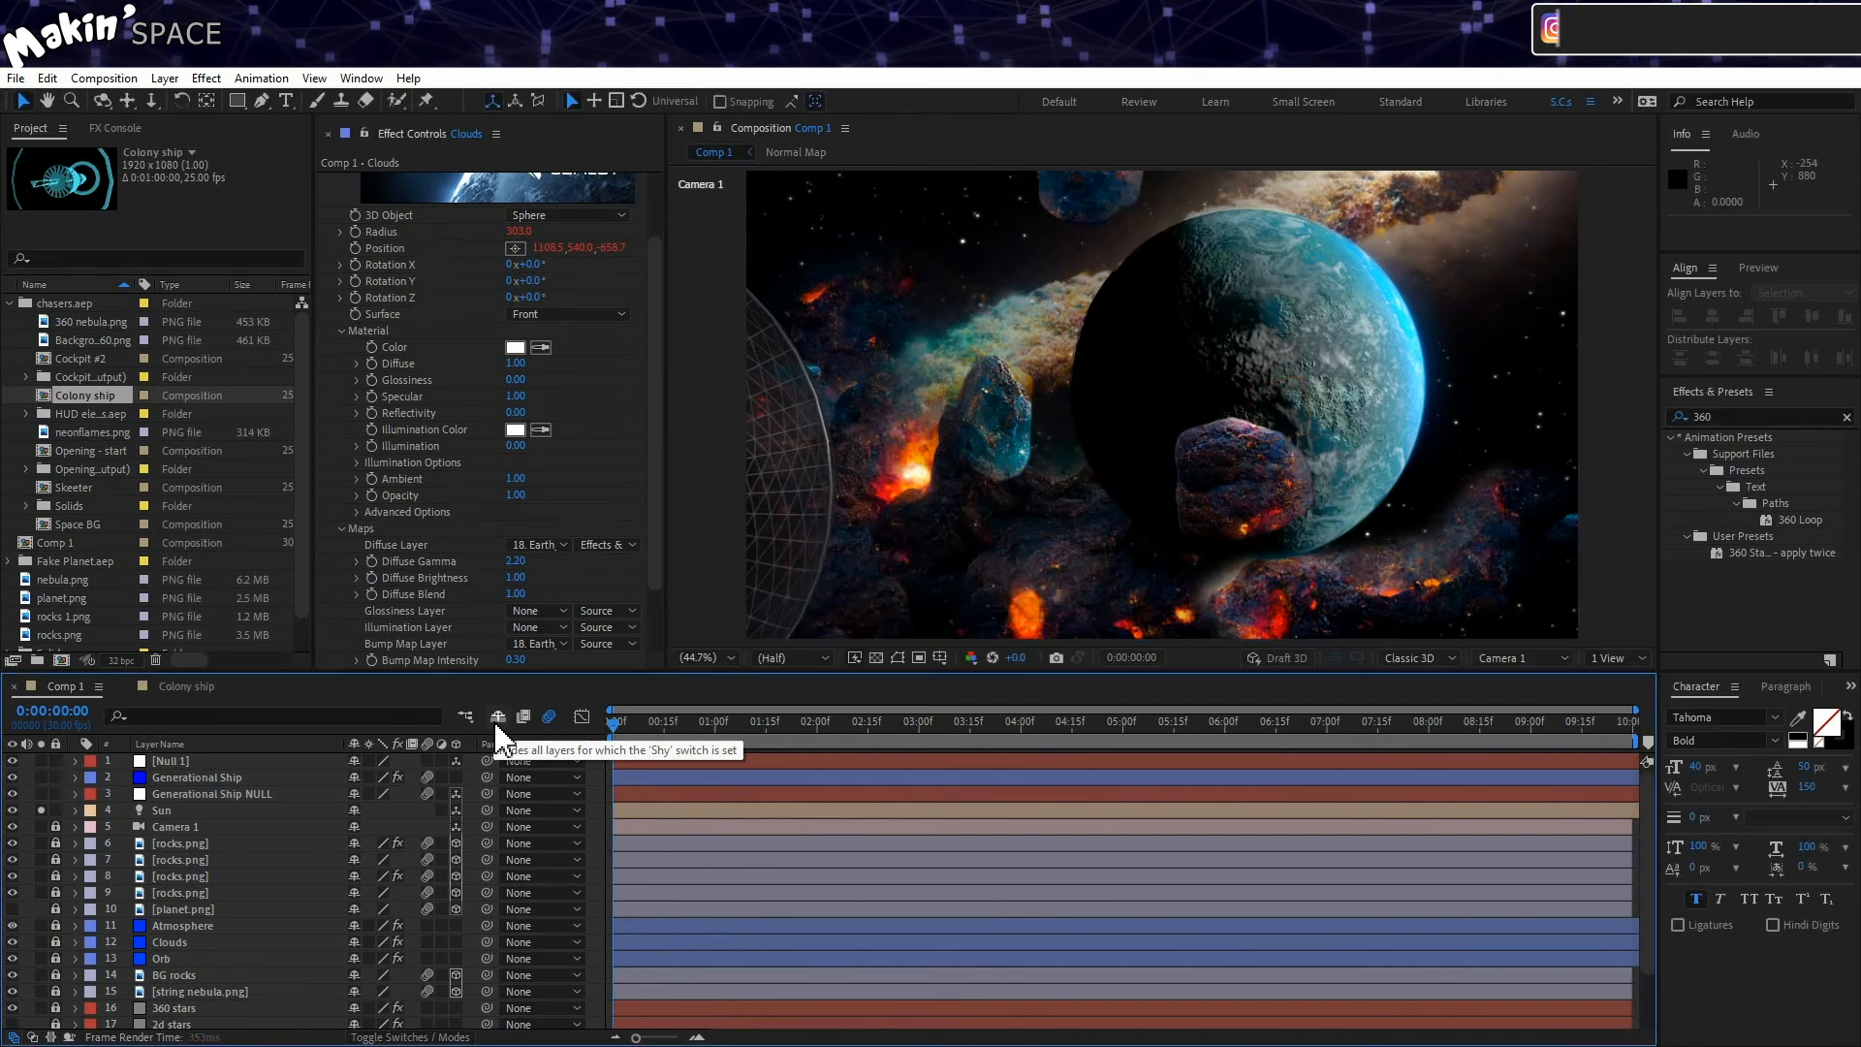
key("space")
Step: Place the foreground rocks.png layer above Generational Ship and move it at 0:00:09:29 to about 878, 740, -500
left_click_drag(186, 859, 81, 800)
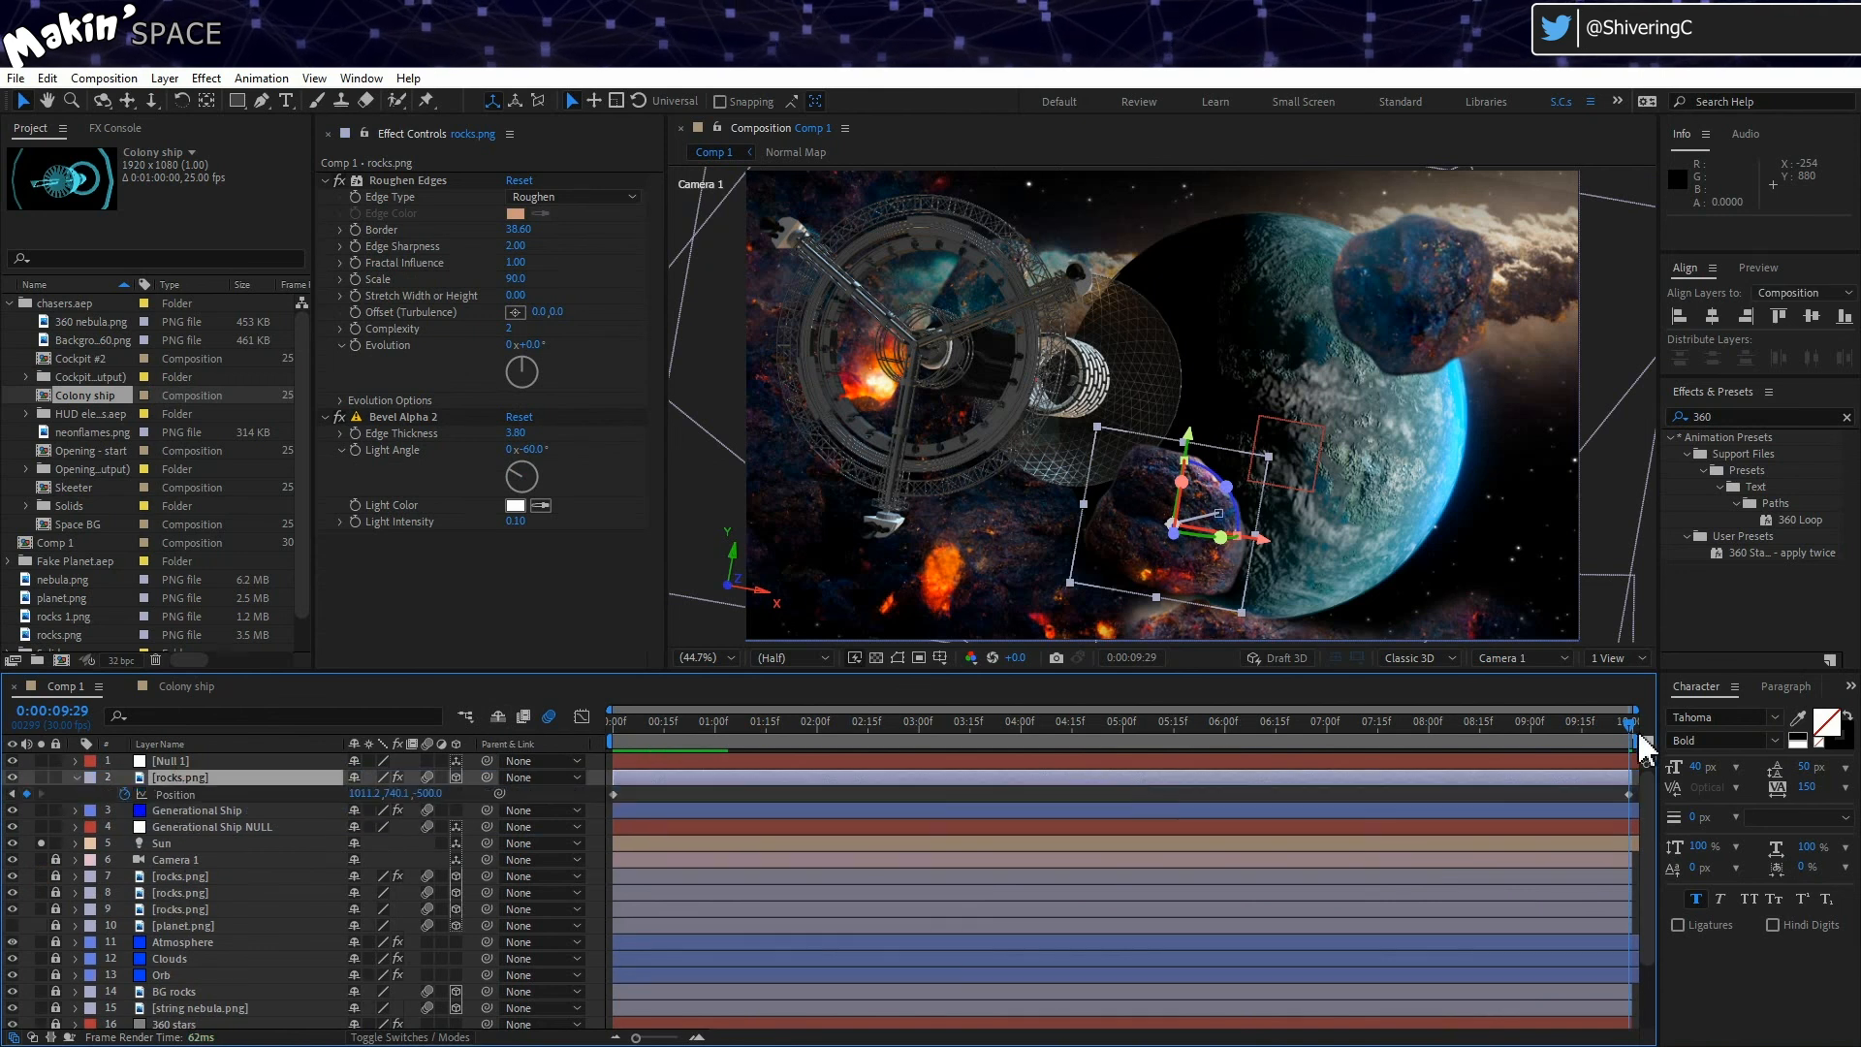
left_click_drag(1259, 539, 1173, 538)
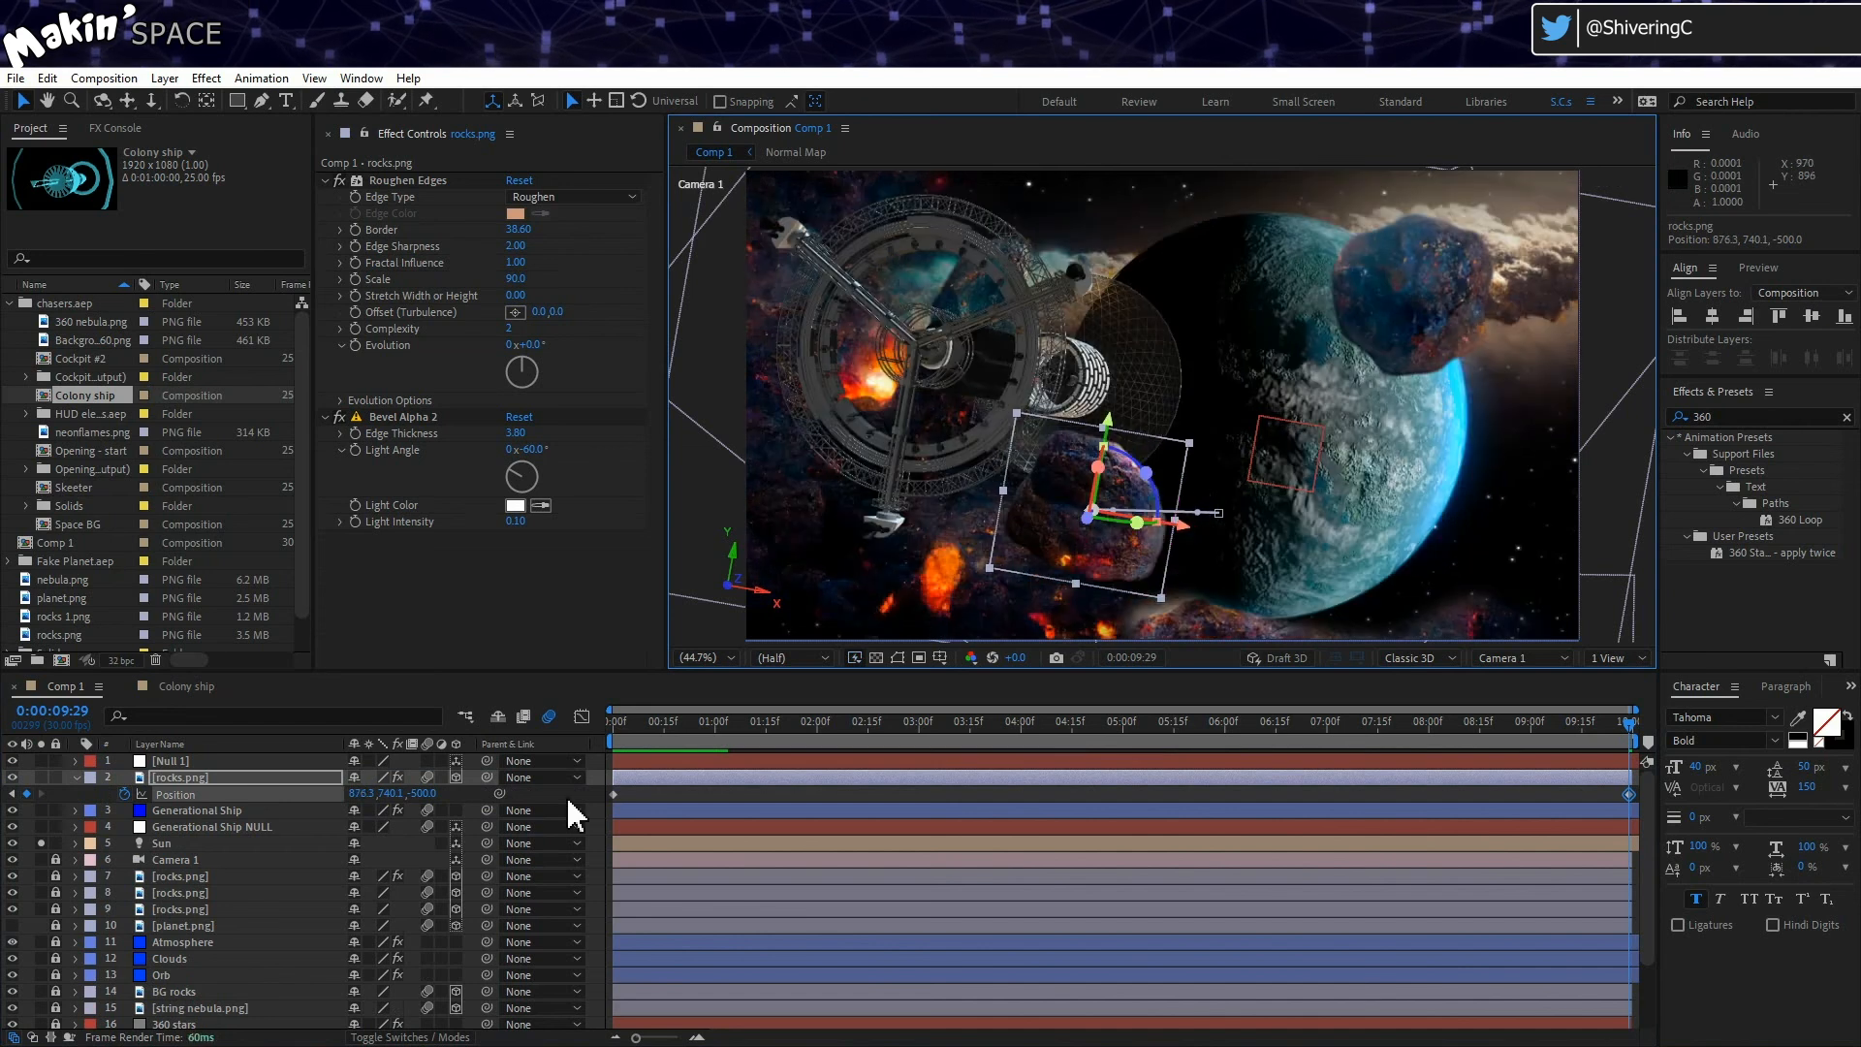
Step: At the composition start, set the foreground rocks.png's Bevel Alpha 2 Light Angle to about 91° and unsolo the Sun
left_click_drag(637, 724, 574, 713)
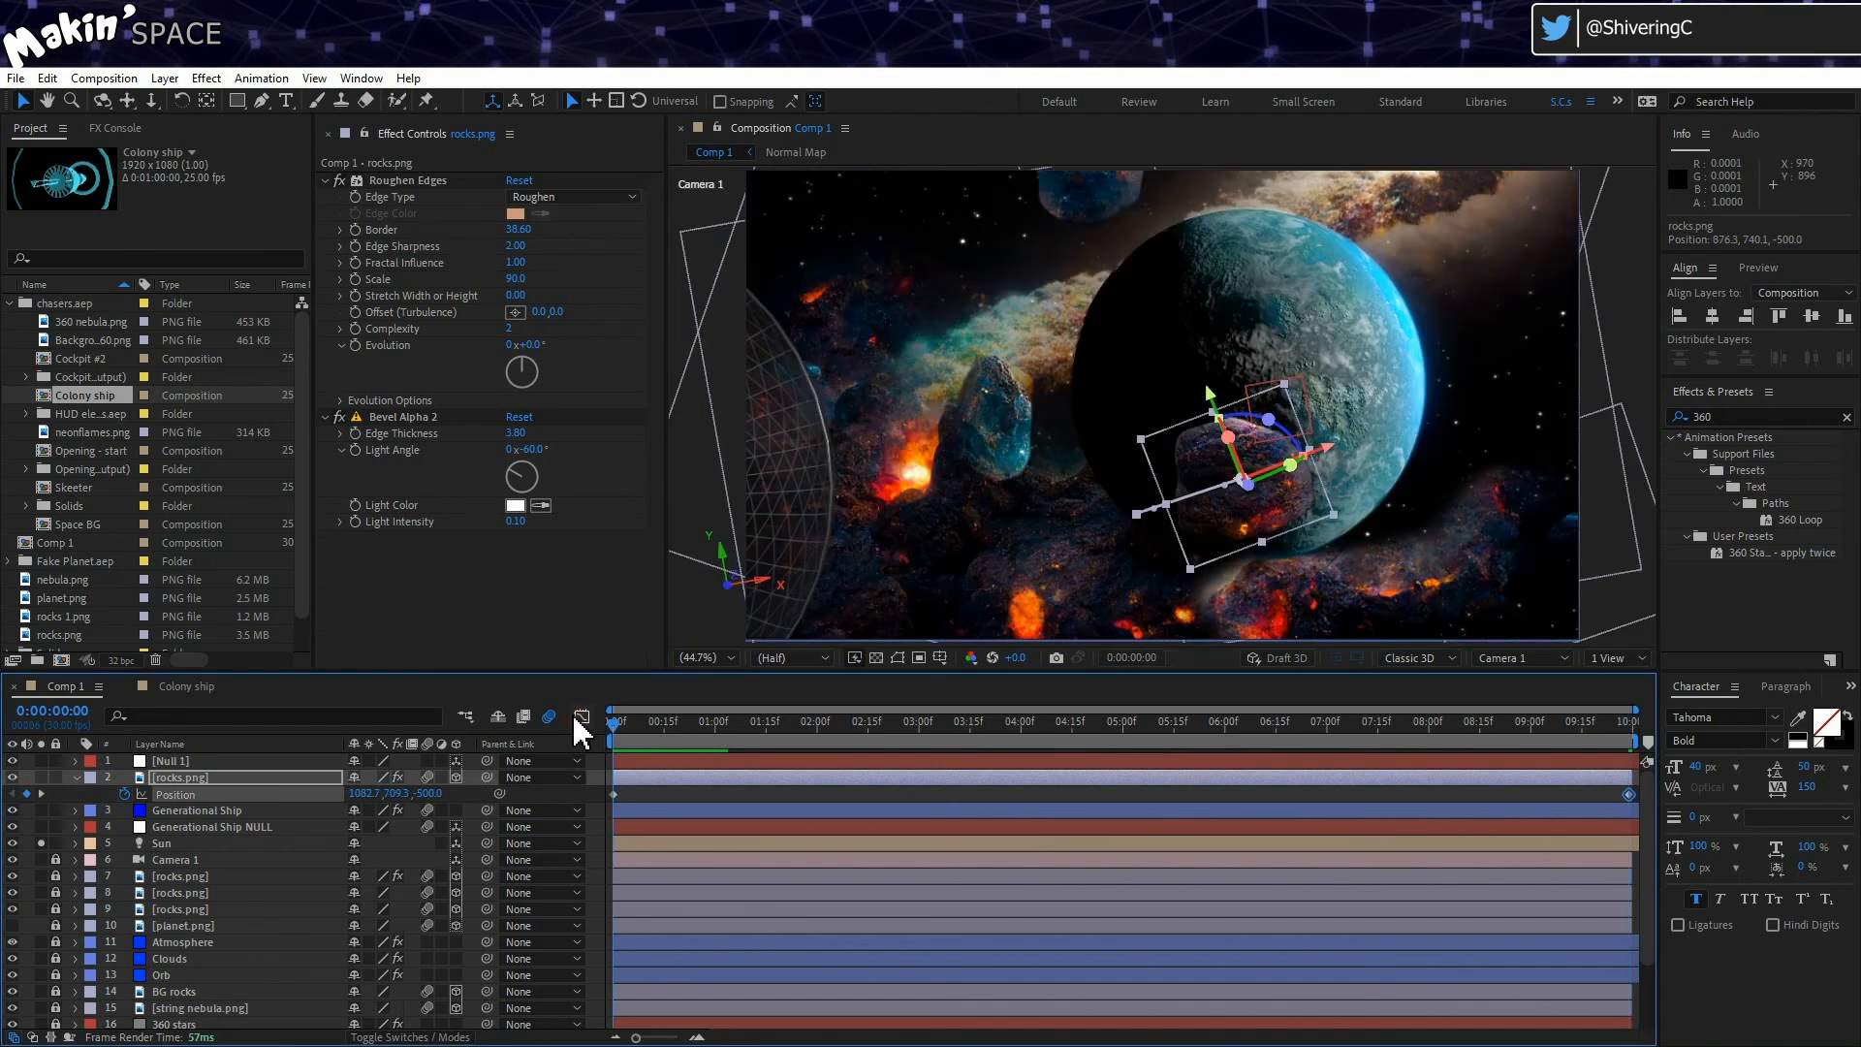
left_click(74, 776)
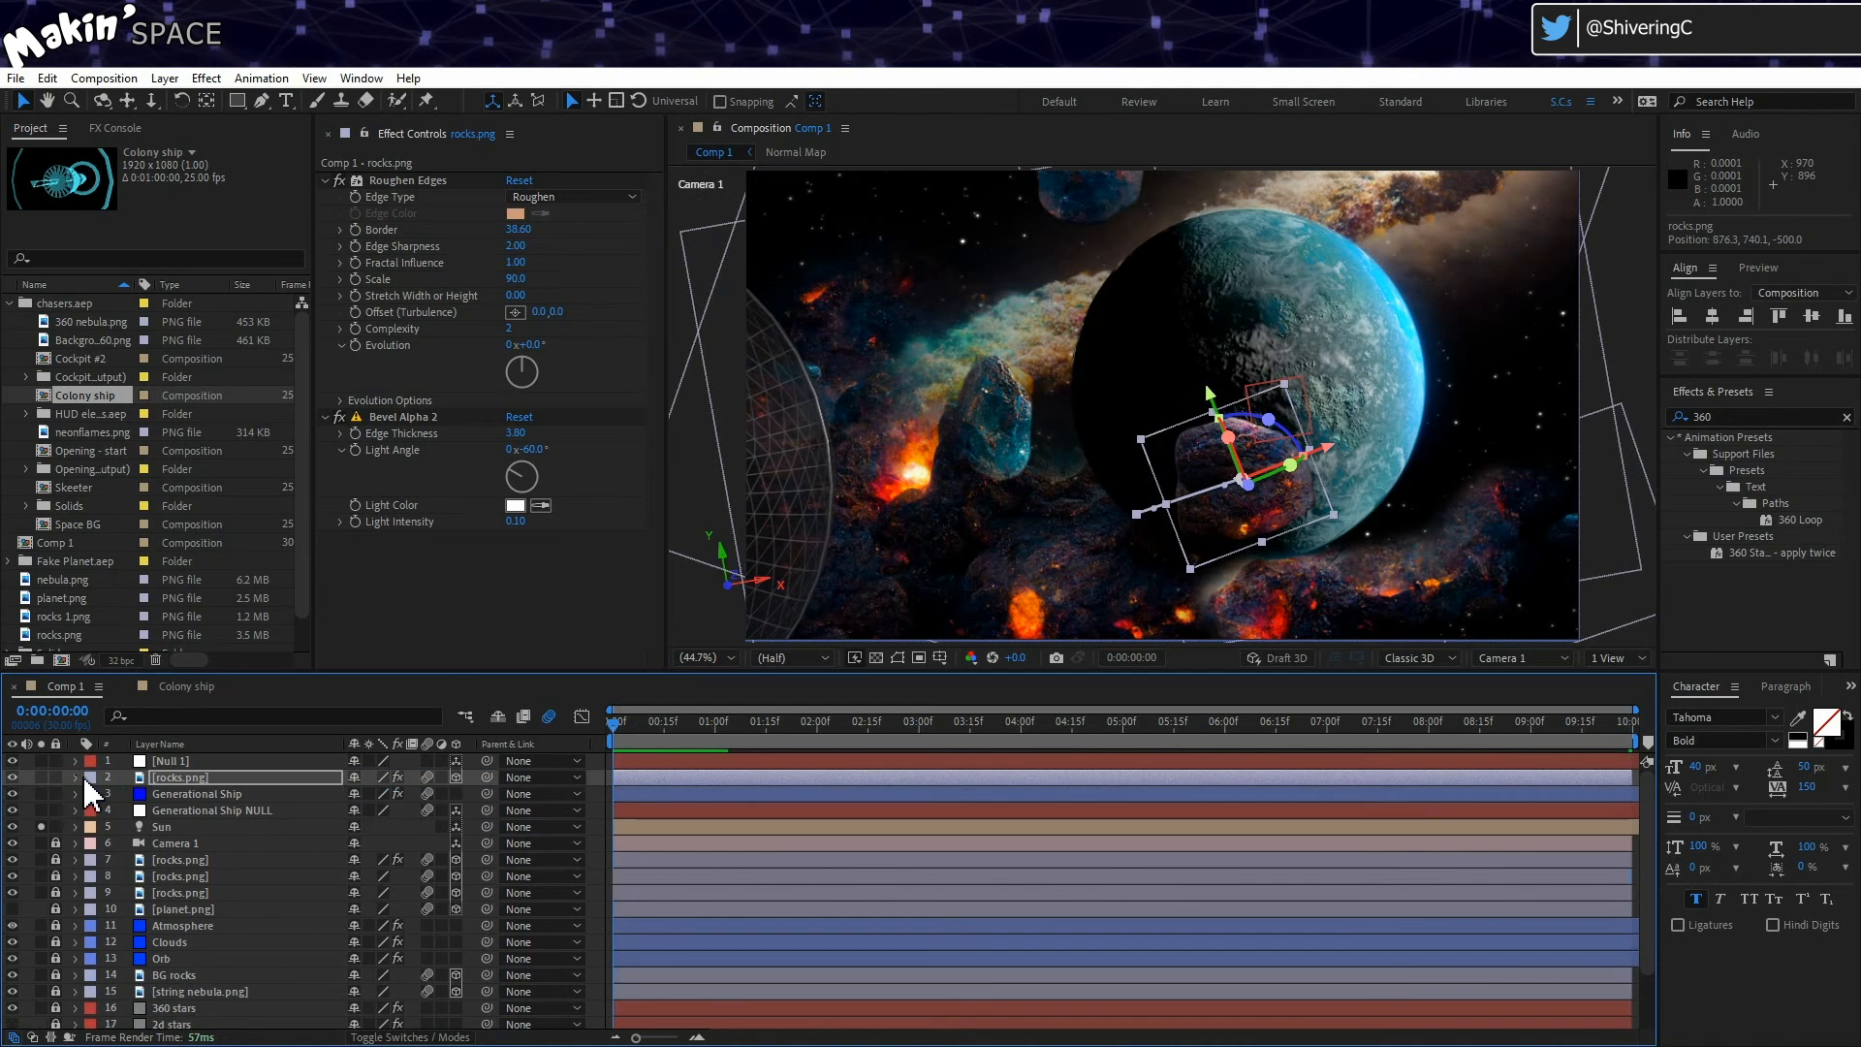
left_click_drag(514, 477, 540, 475)
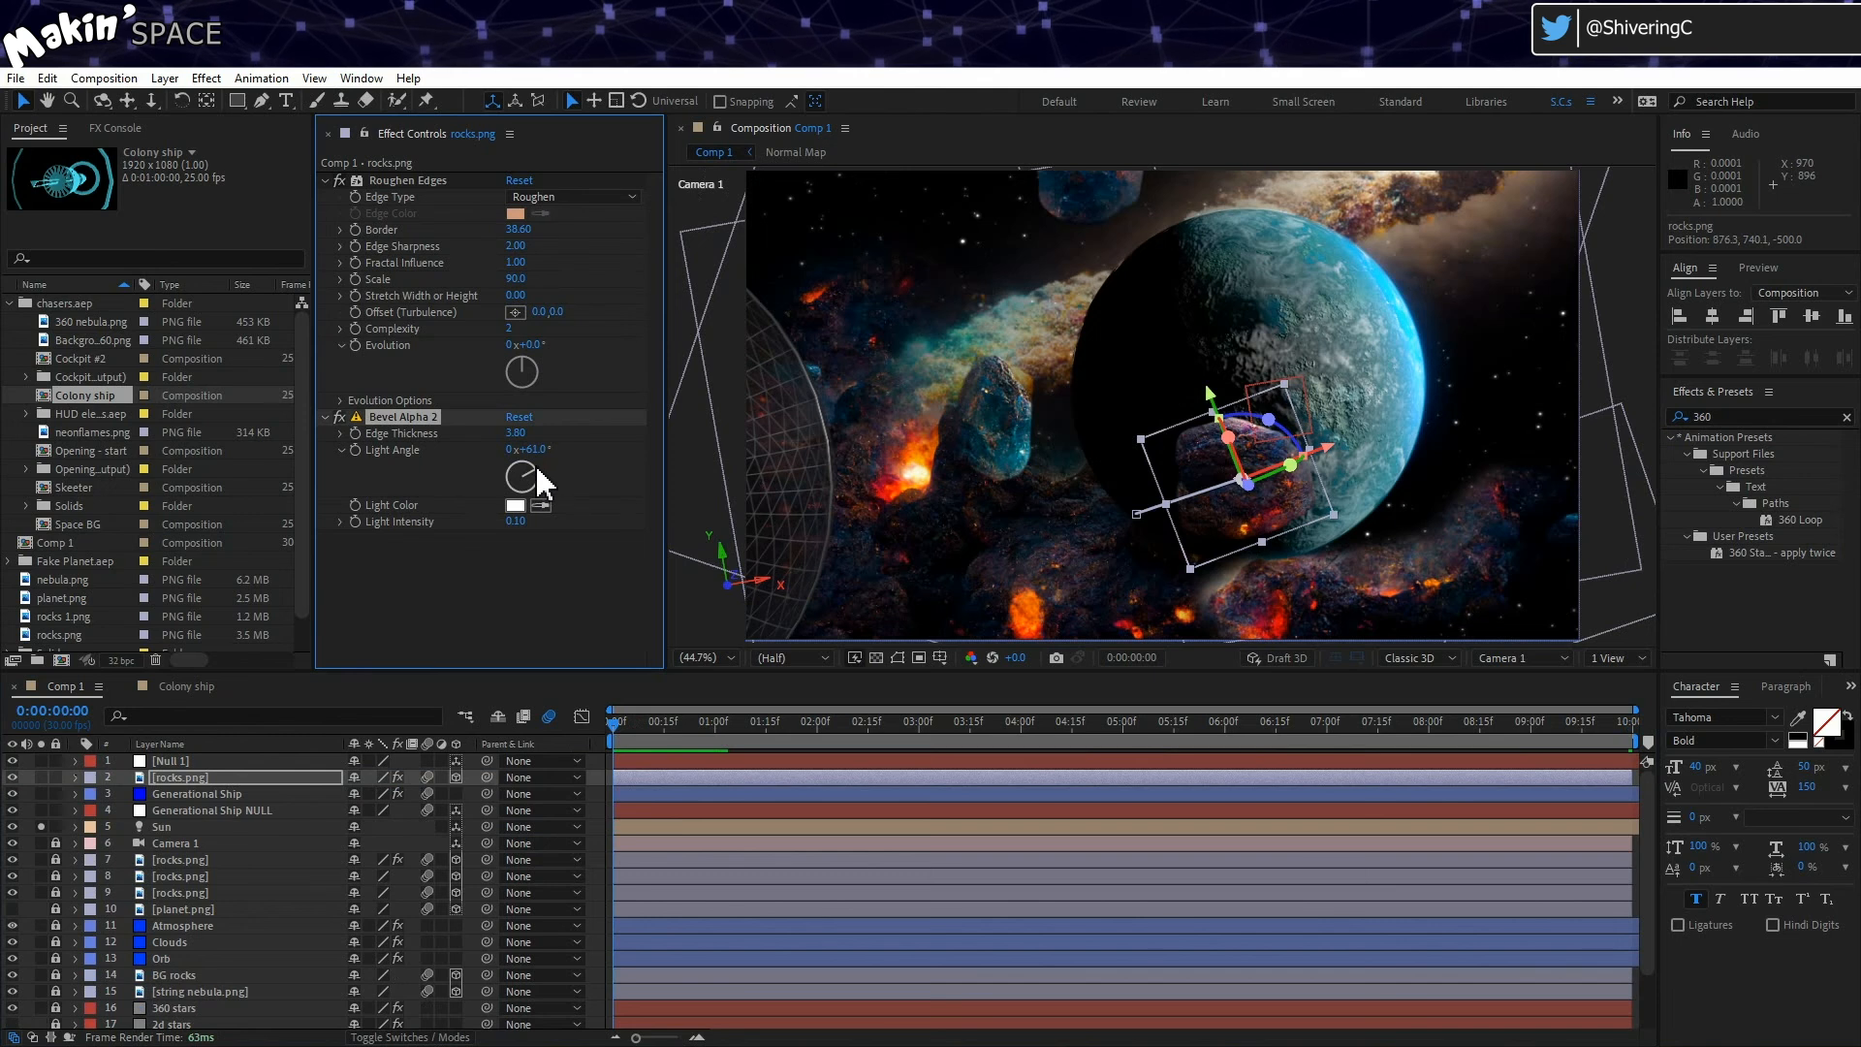
left_click_drag(535, 463, 549, 476)
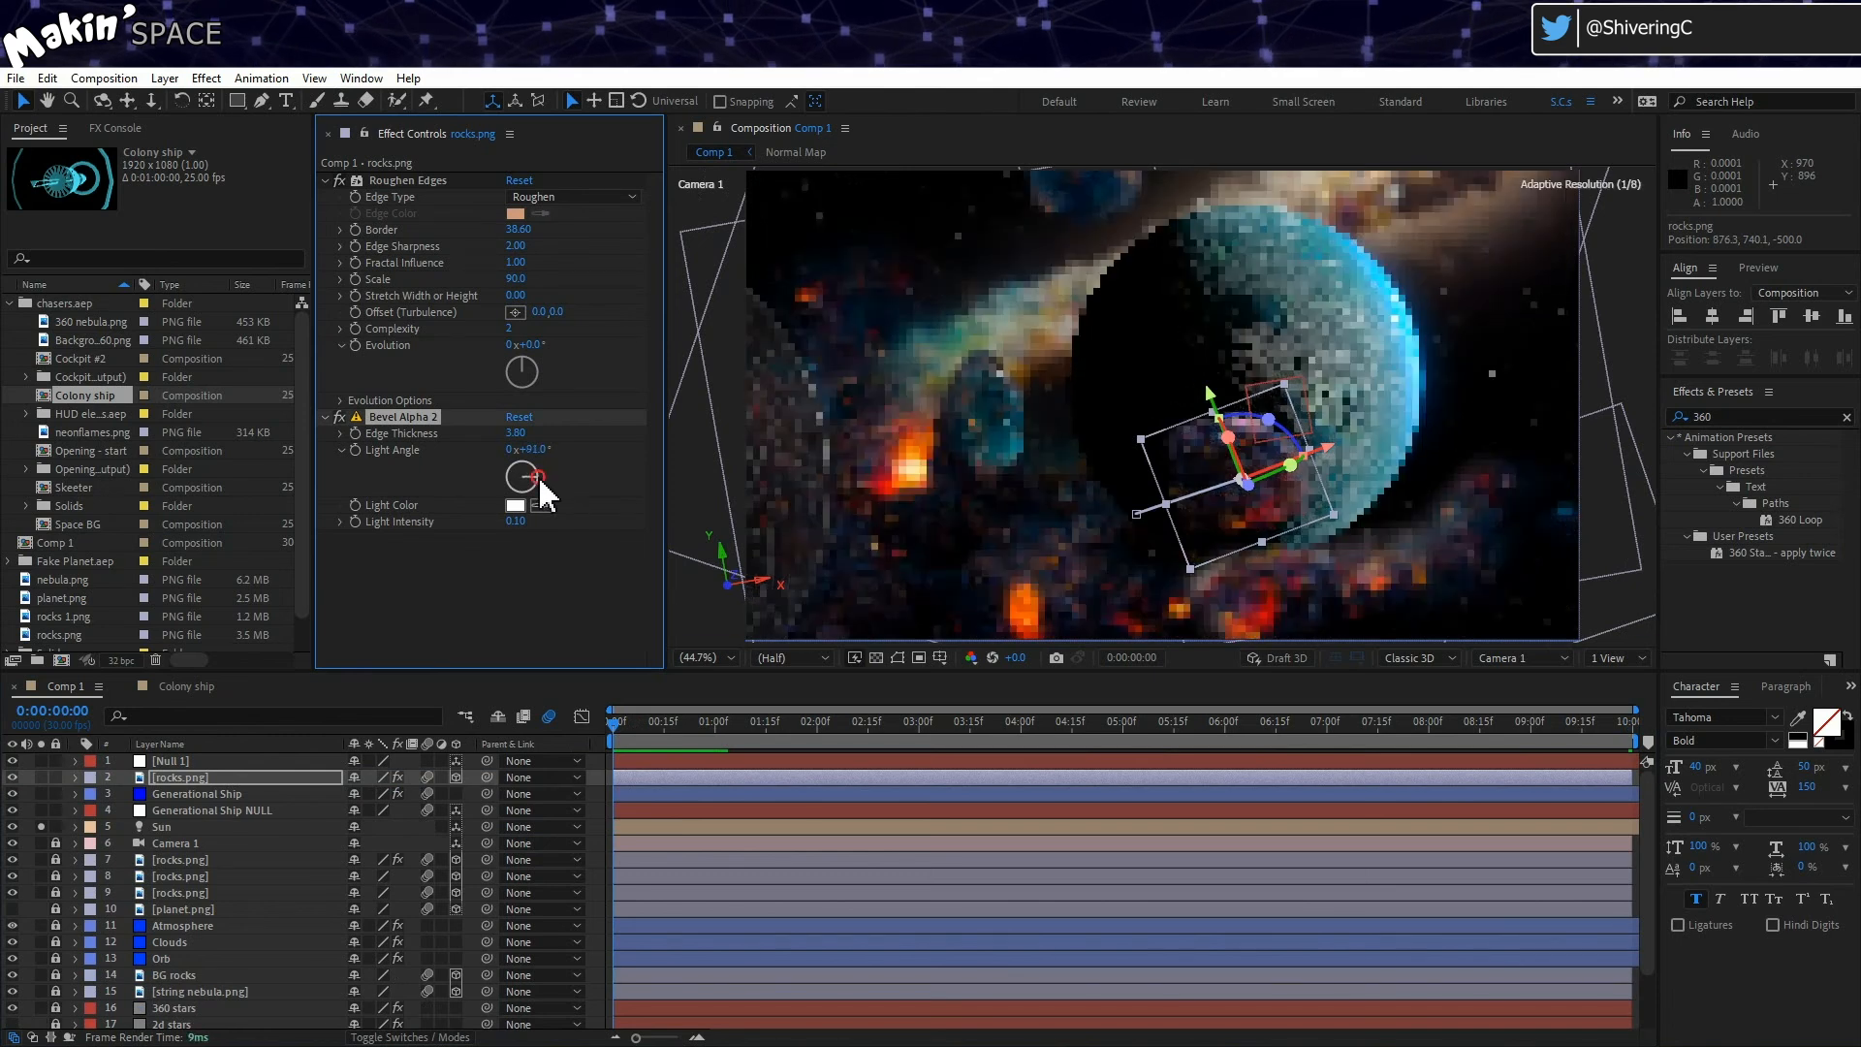
left_click(38, 826)
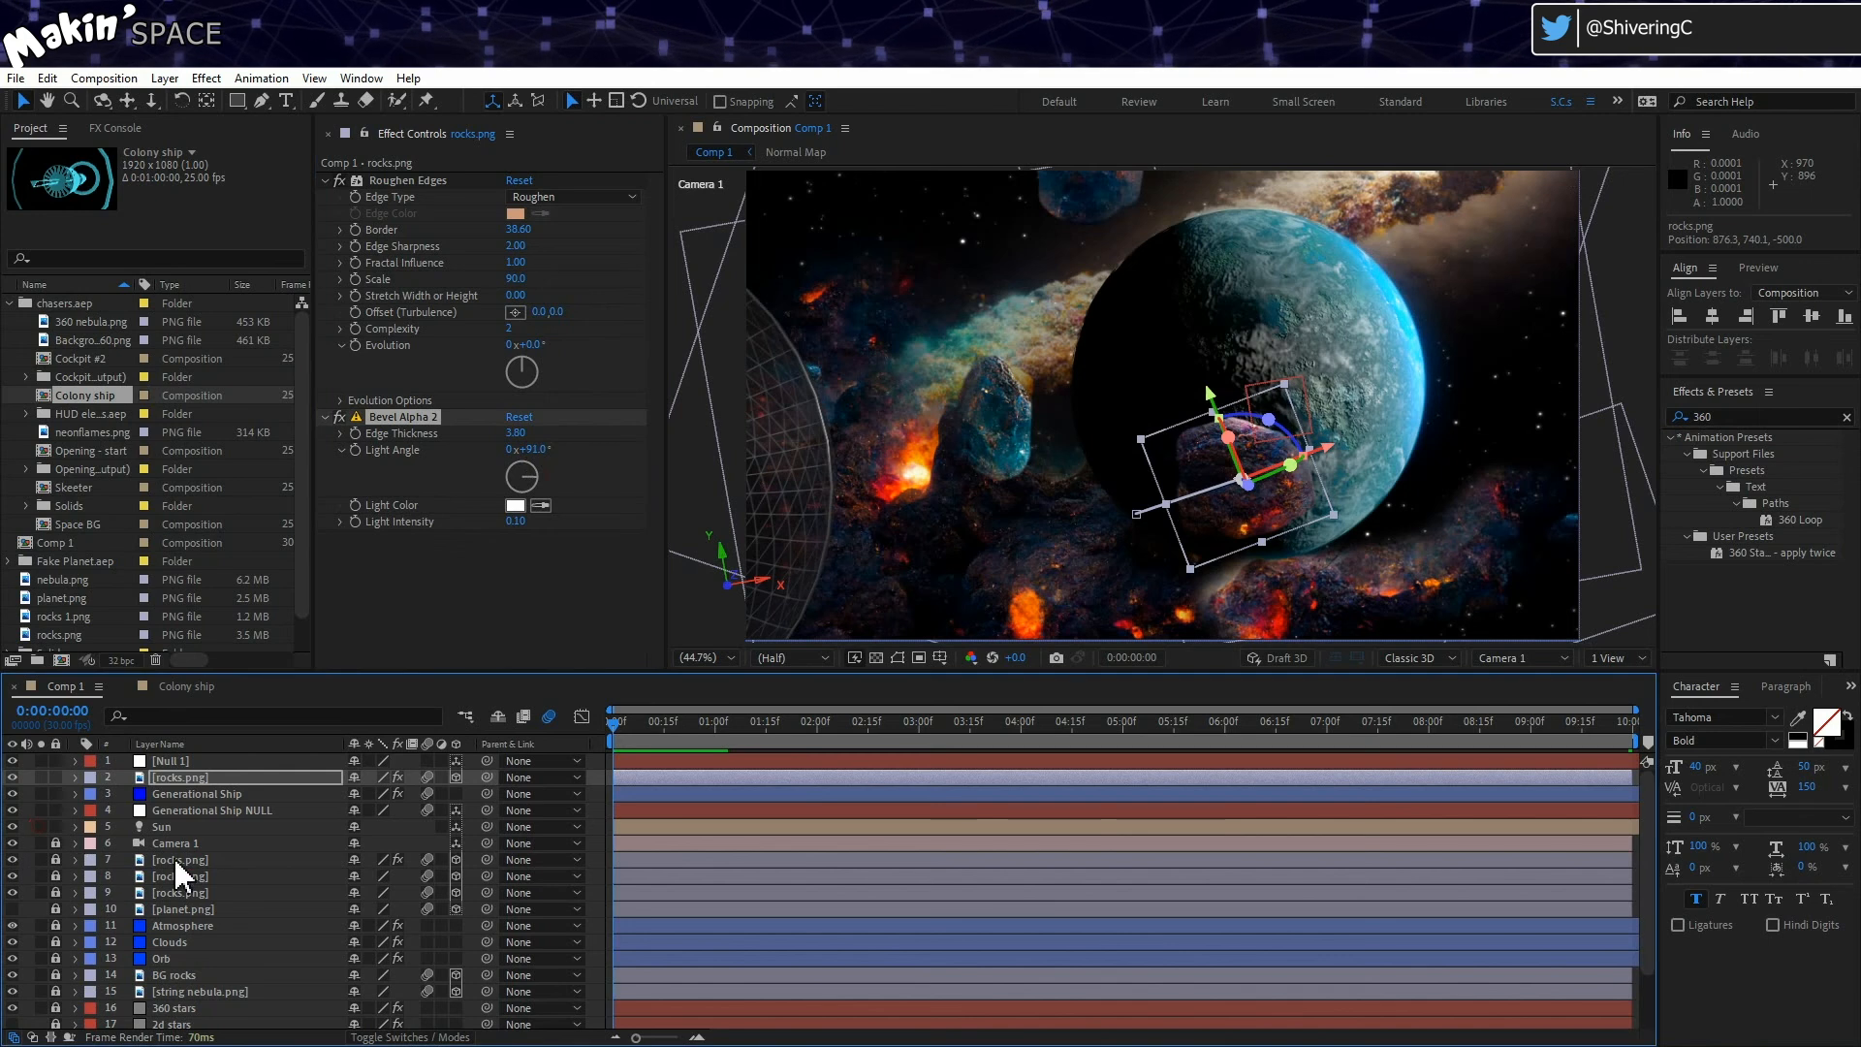
Step: Unlock the layer 7 rocks.png, set its Bevel Alpha Light Angle to about 81°, and relock the layer
left_click(138, 861)
left_click(174, 859)
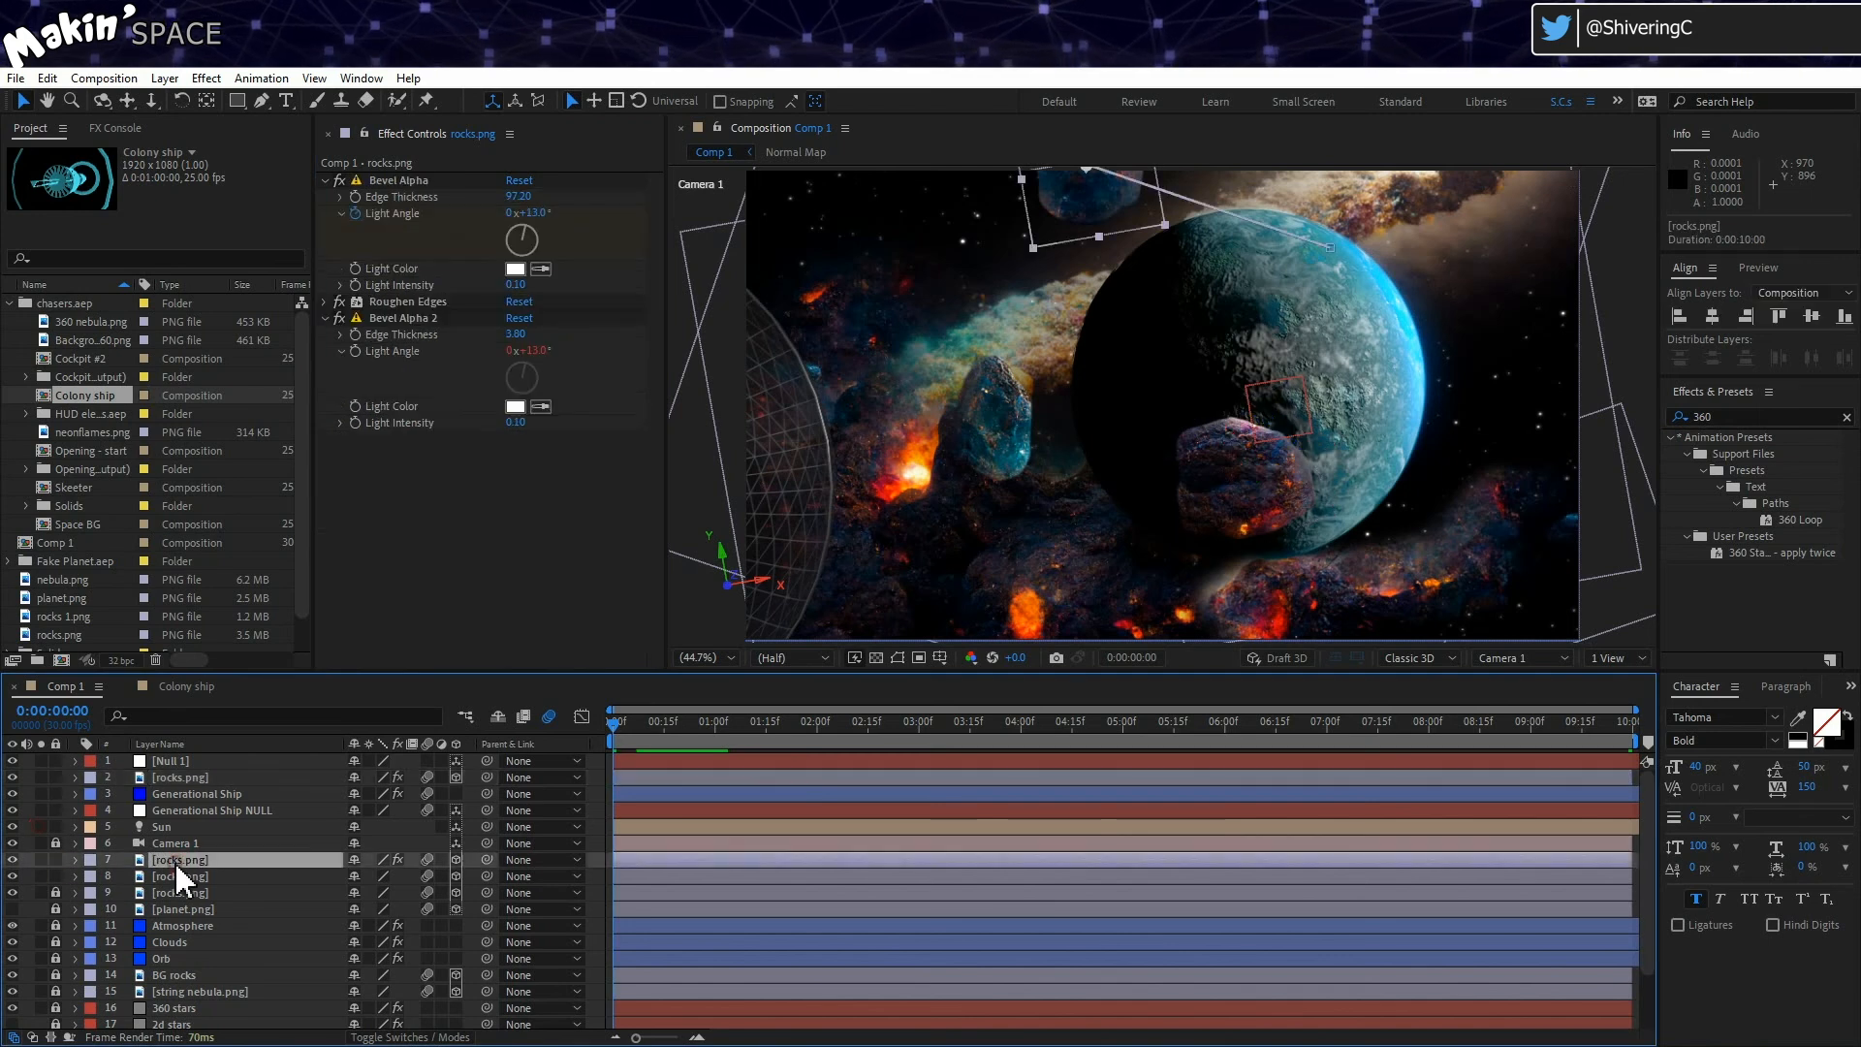
left_click(540, 256)
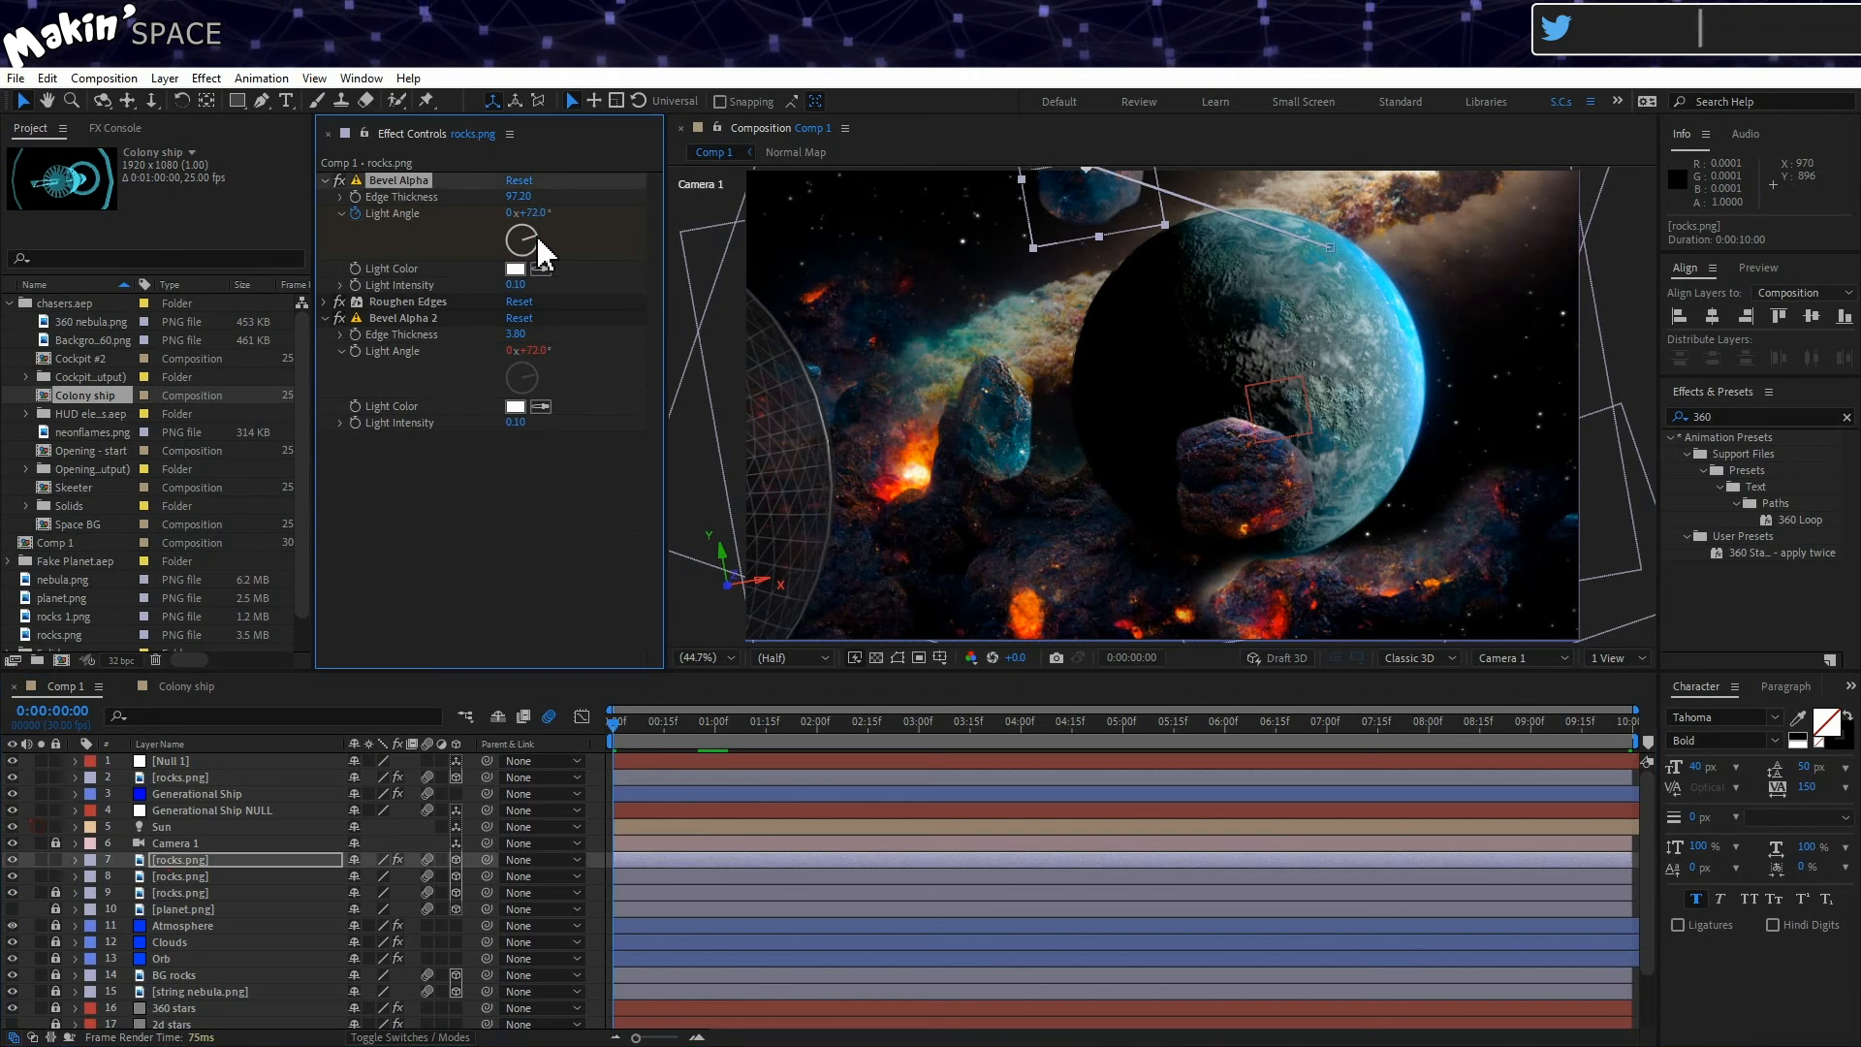
left_click_drag(538, 242, 539, 248)
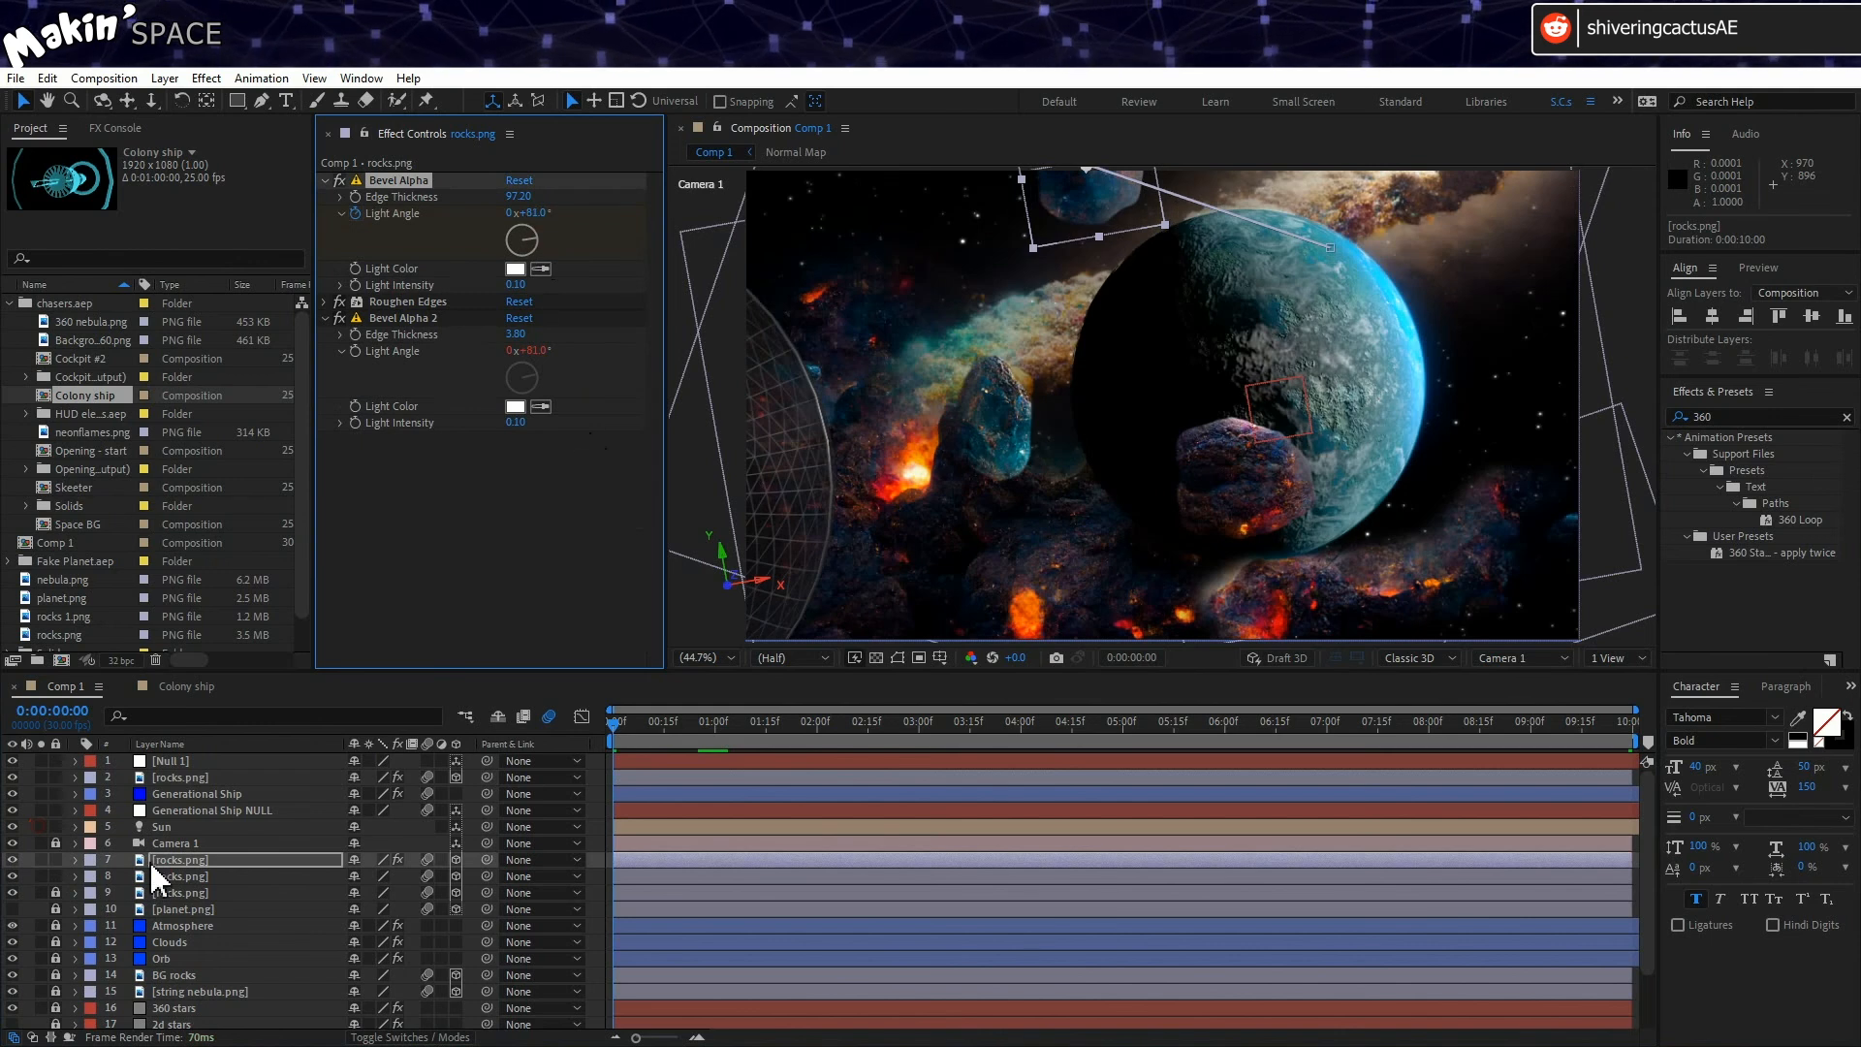
left_click(56, 859)
Step: Remove the Z Rotation keyframes from the layer 8 rocks.png and set its Z Rotation to -61°
left_click(190, 875)
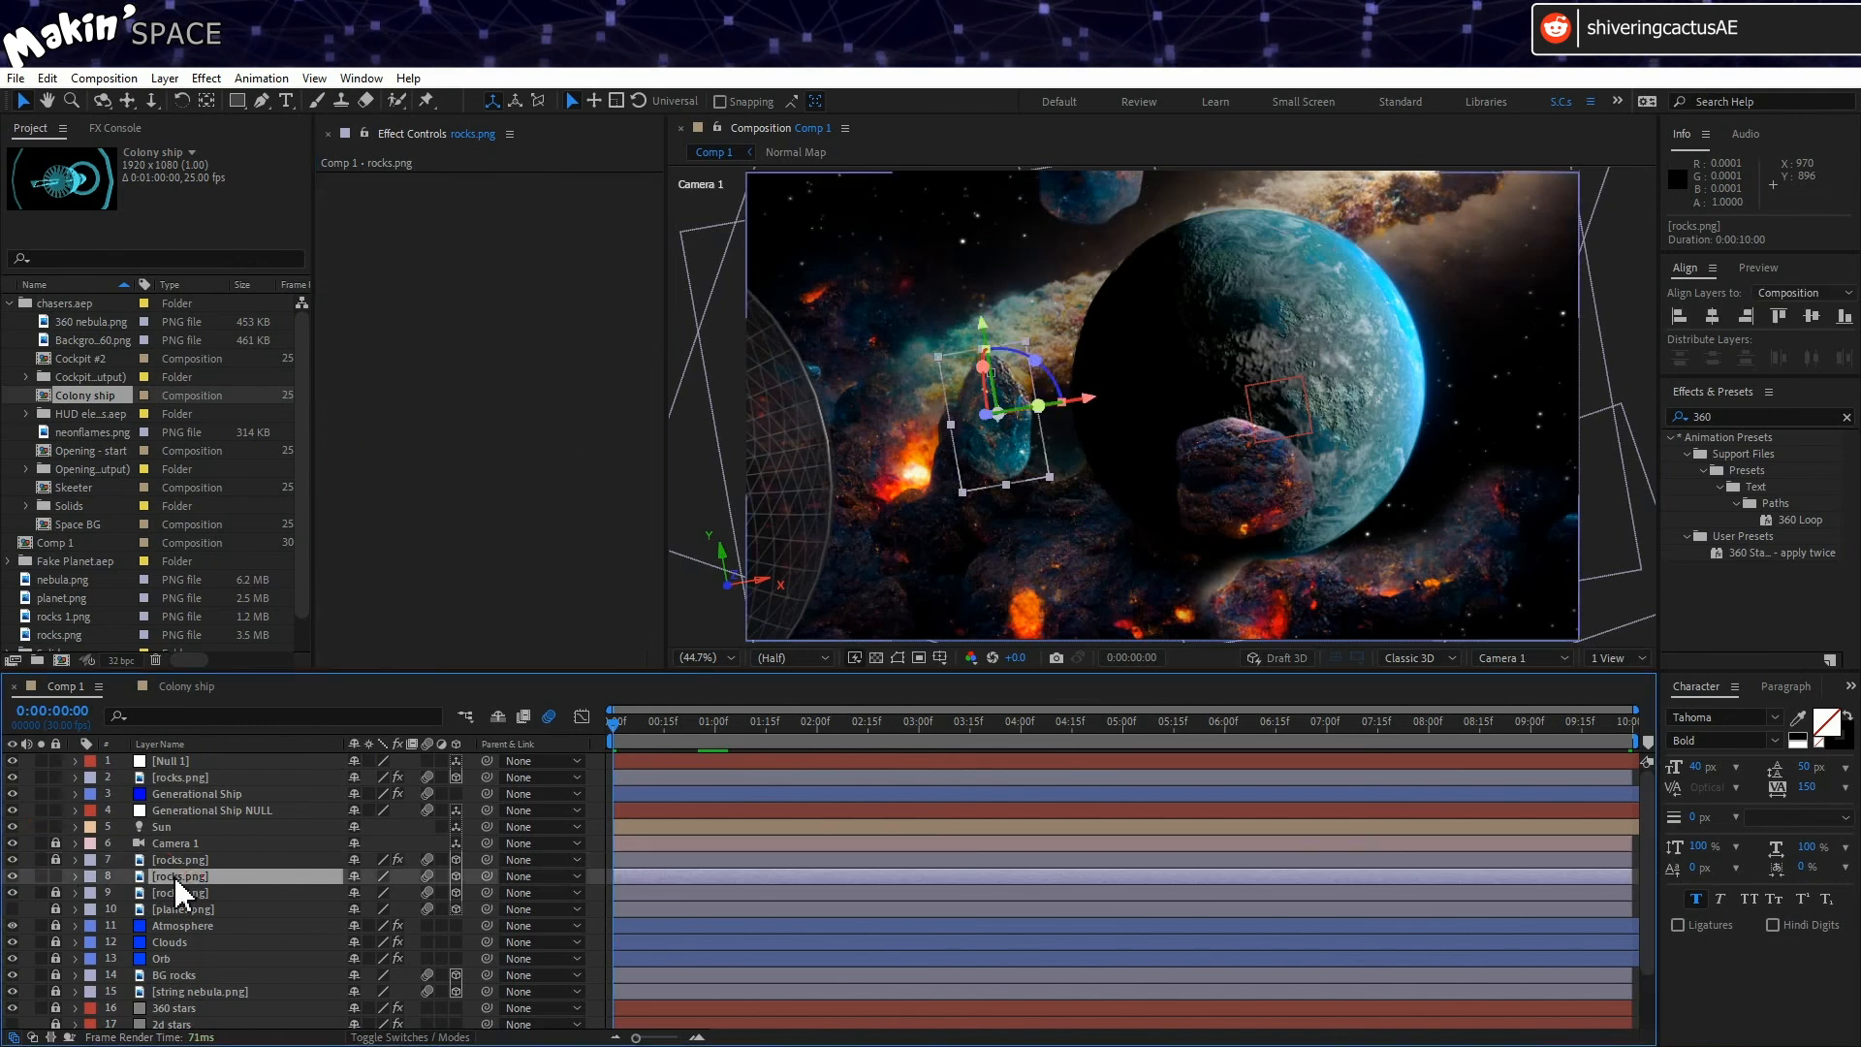
key("r")
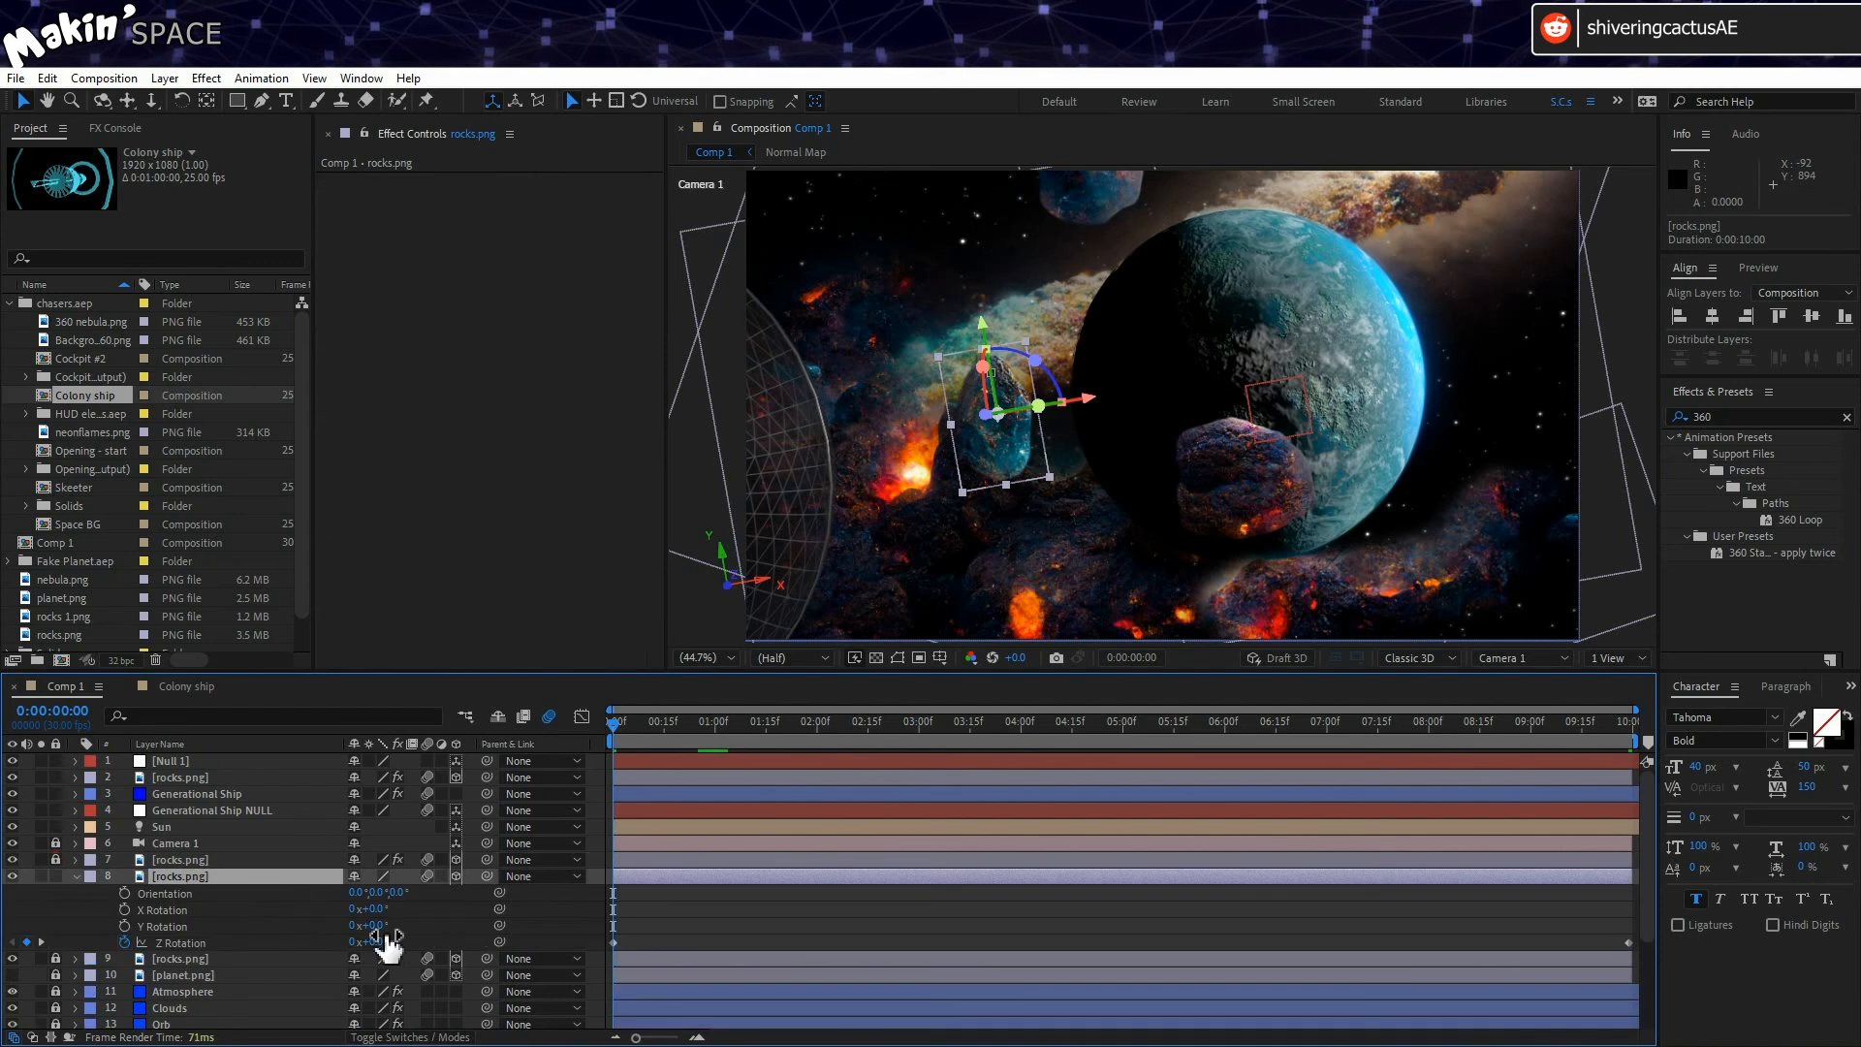
left_click(125, 942)
left_click_drag(374, 942, 310, 936)
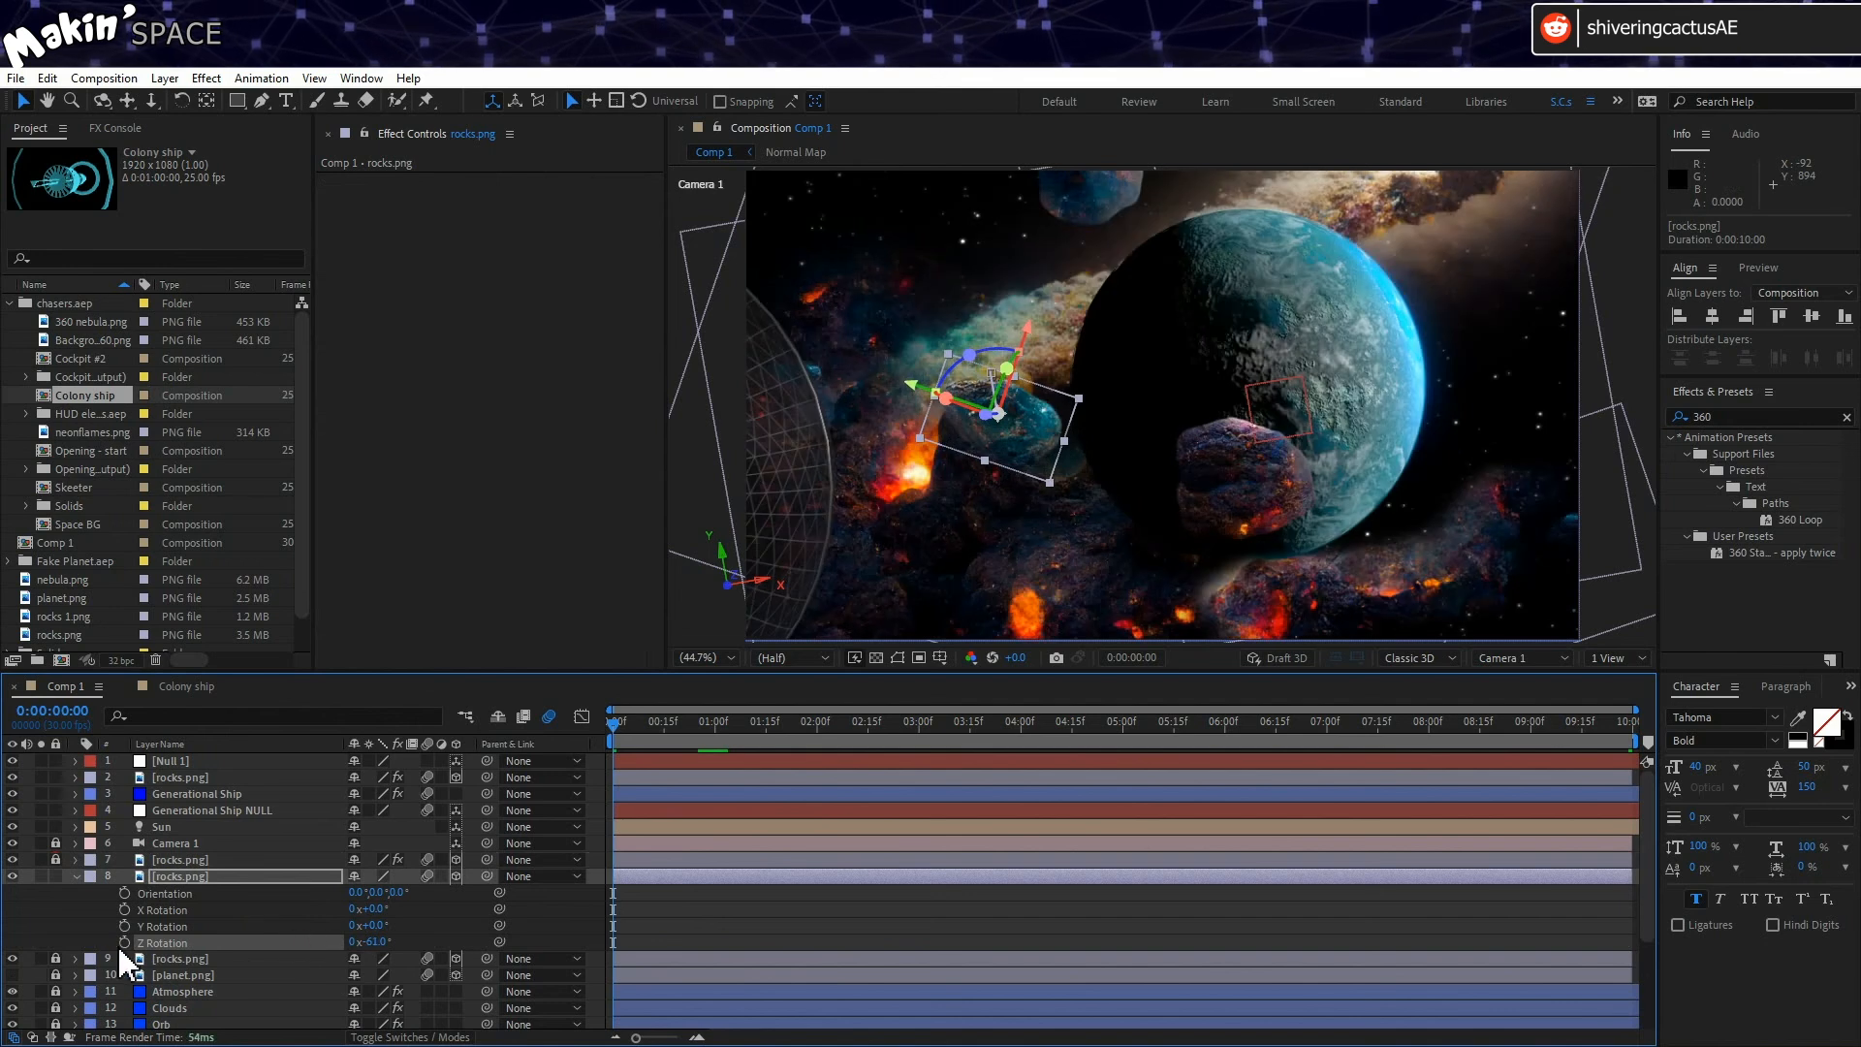
Step: Keyframe the layer 8 rock's Z Rotation from the start, then solo it and turn it slightly at 0:00:09:29
left_click_drag(1038, 722, 1671, 730)
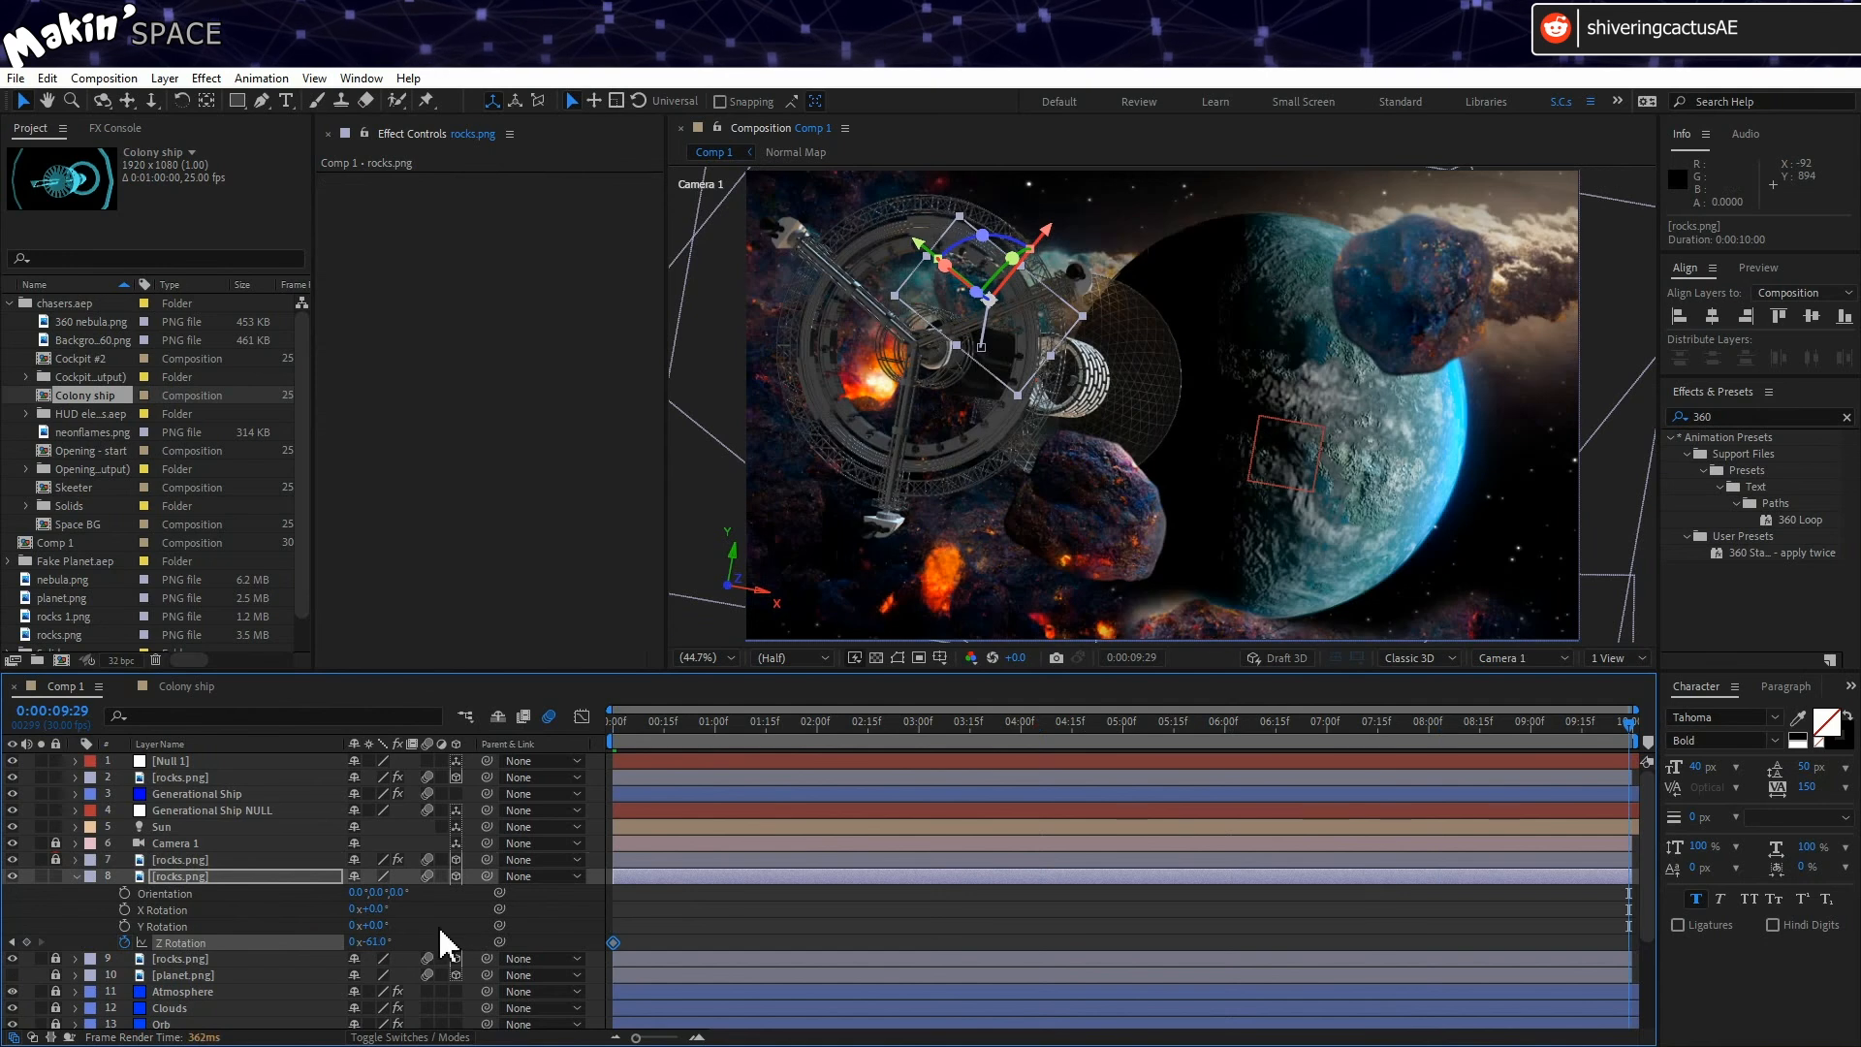
left_click(41, 875)
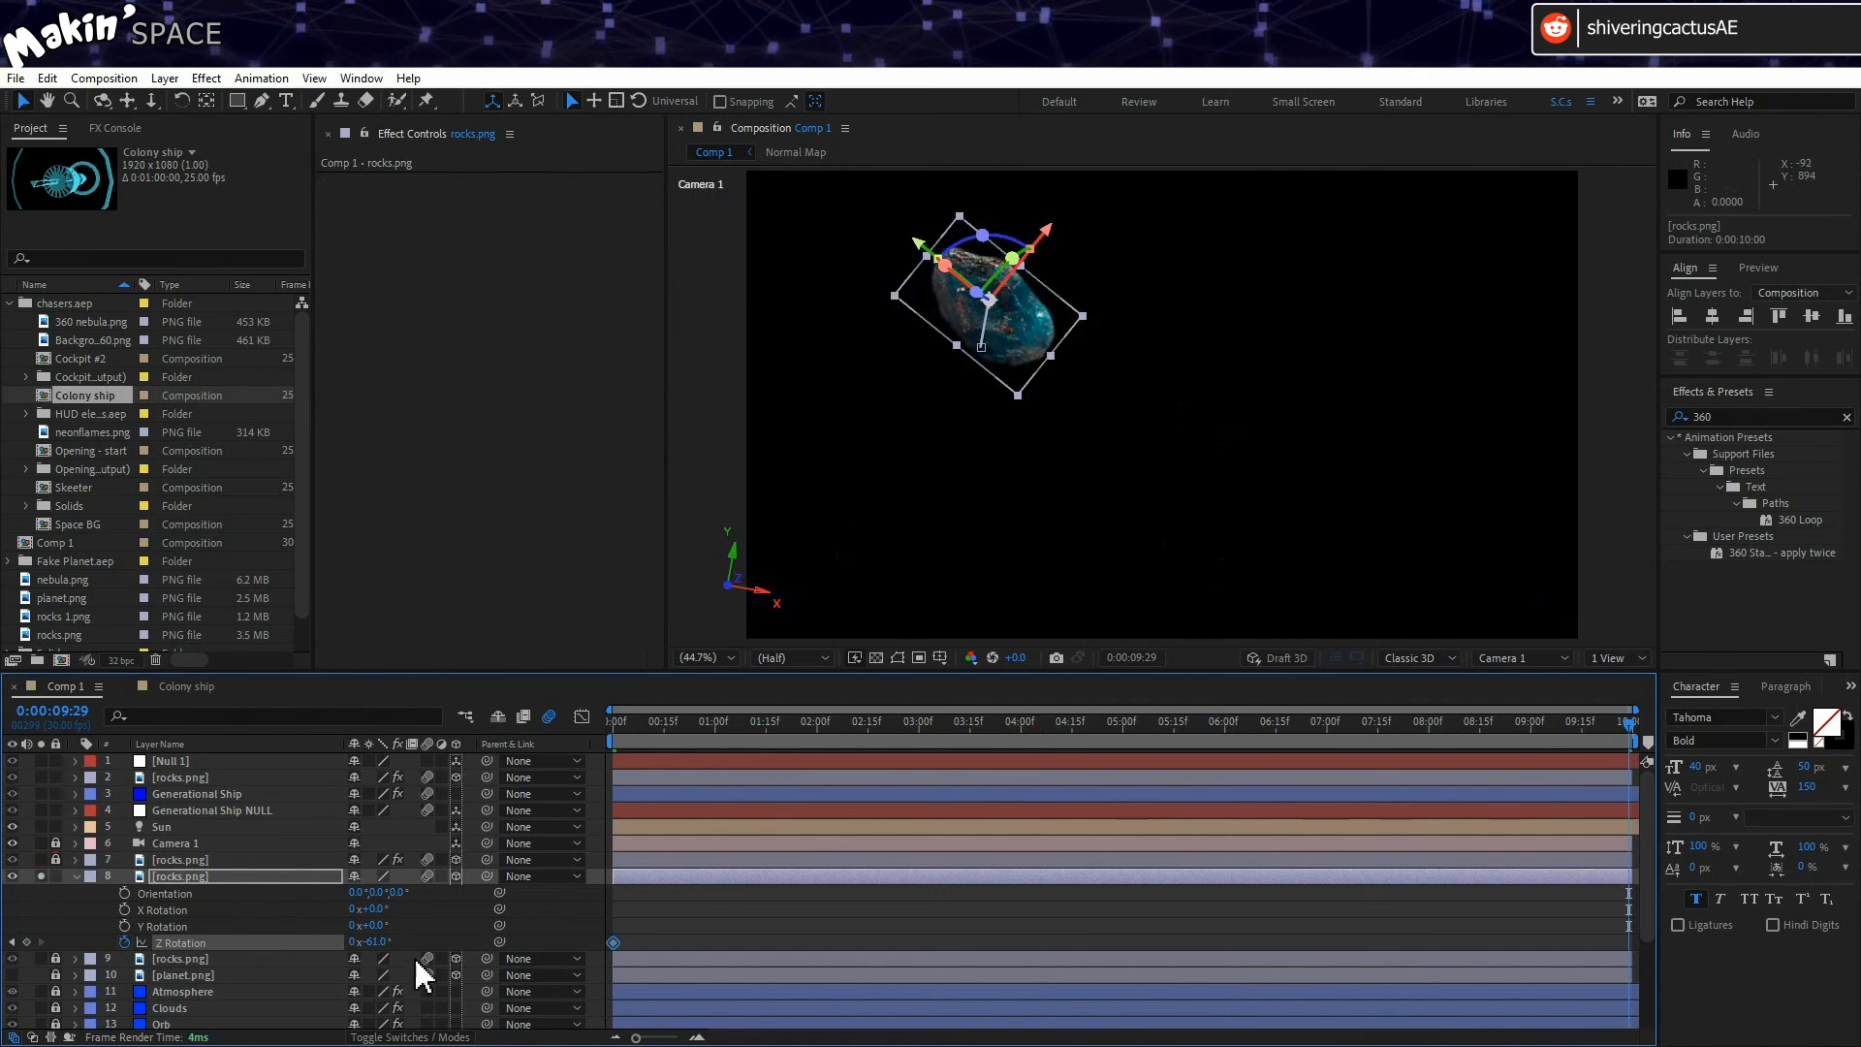
left_click_drag(359, 942, 356, 938)
left_click(77, 876)
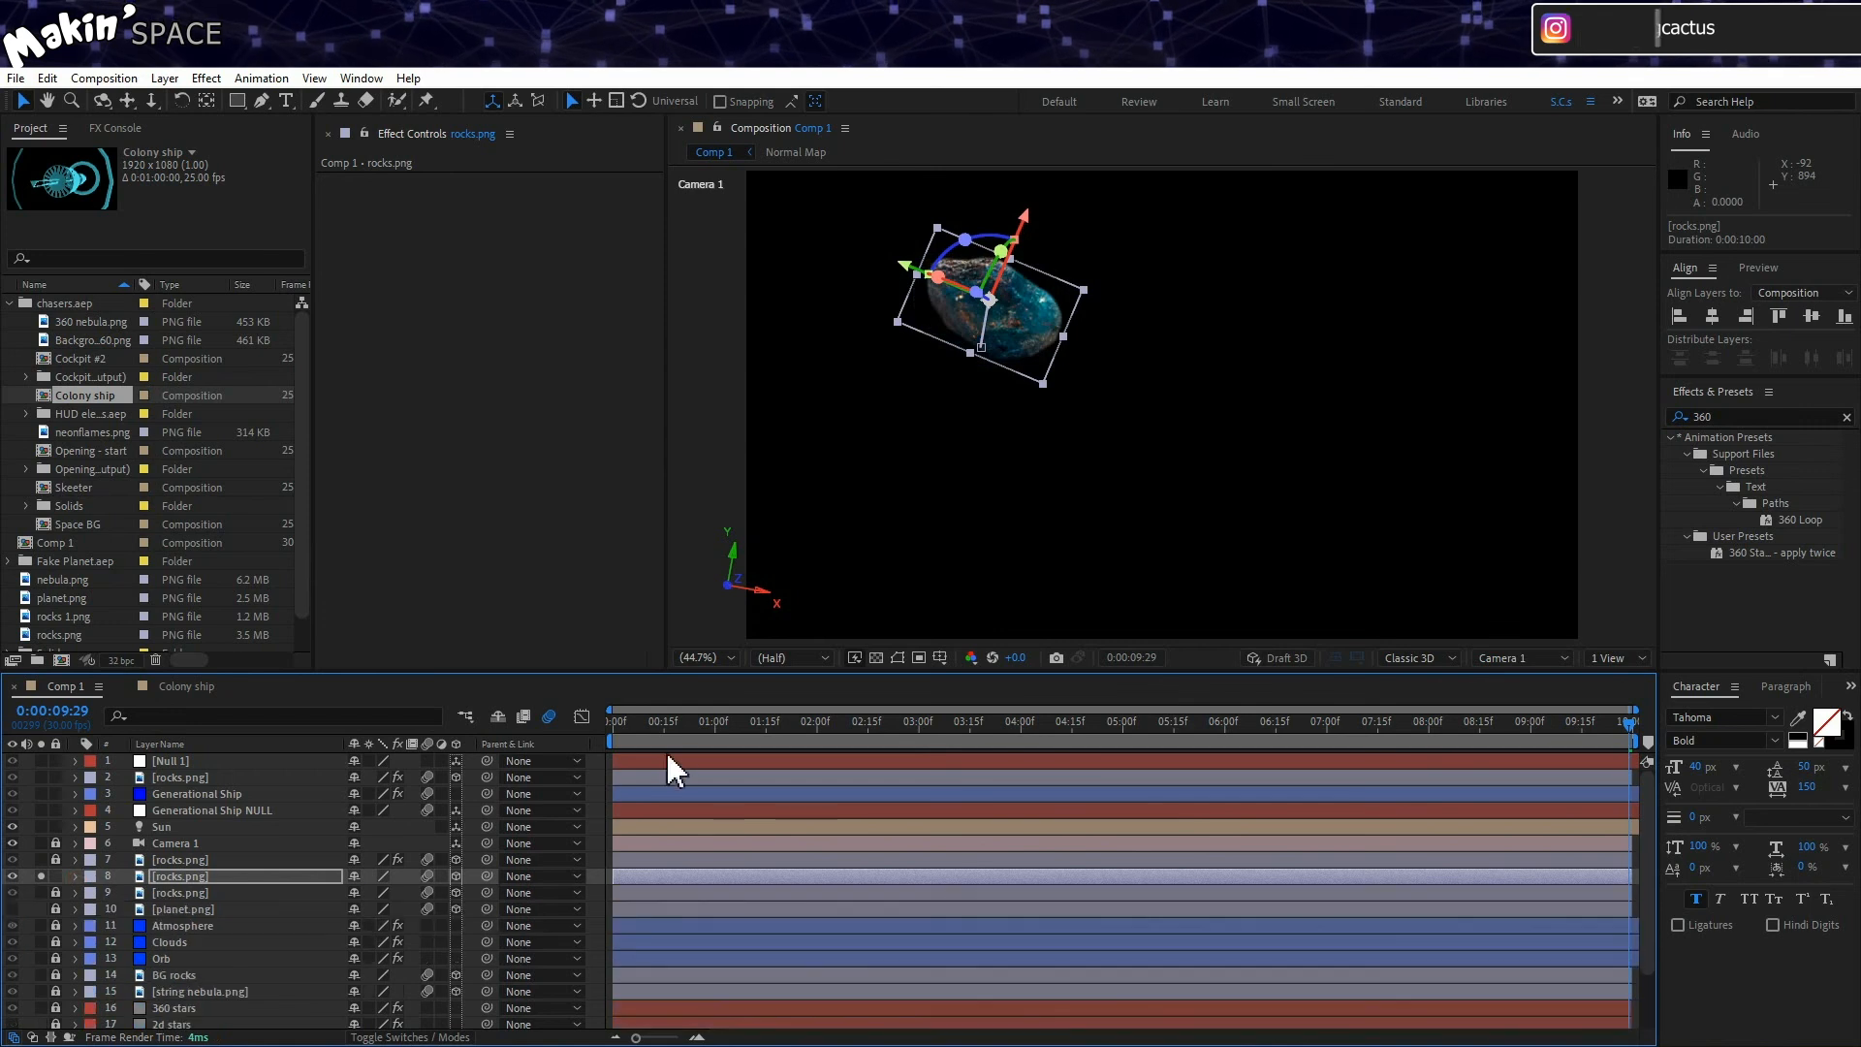
Step: Save the project, unsolo the layer 8 rock, and preview the animation from the composition start
key("Home")
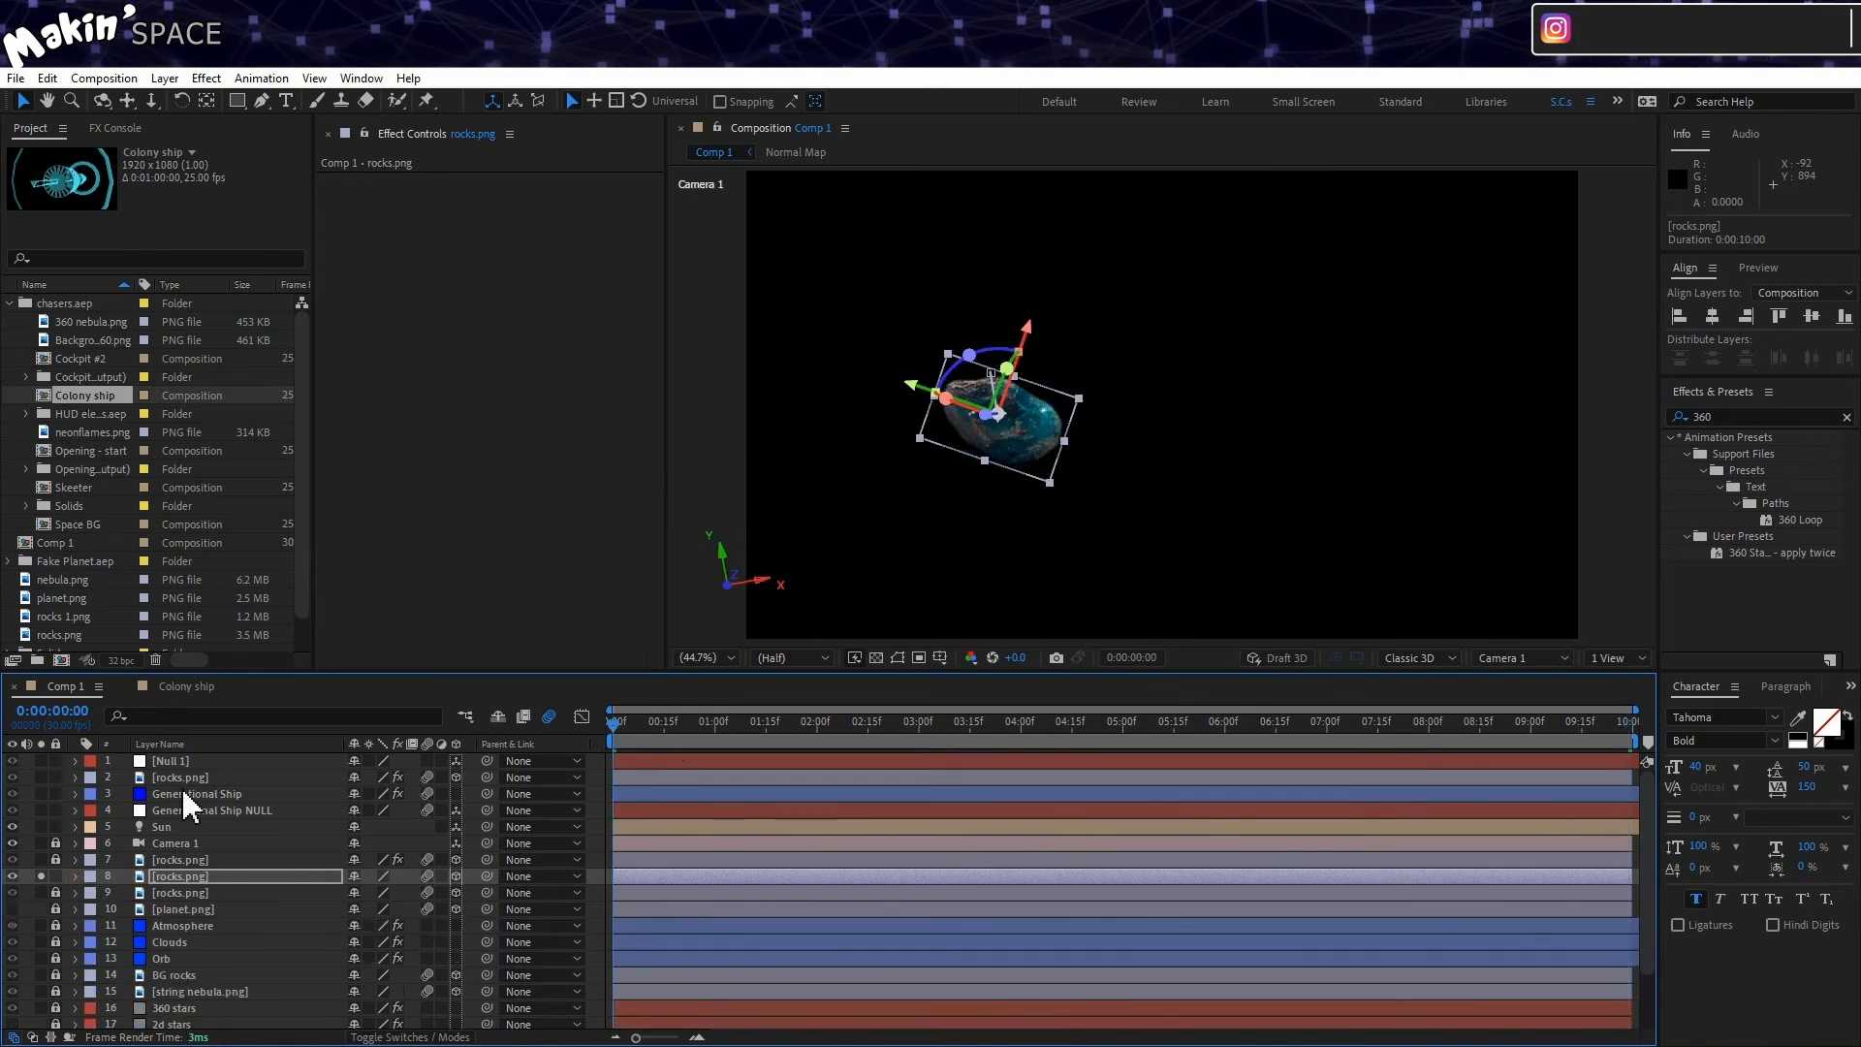
key("ctrl+s")
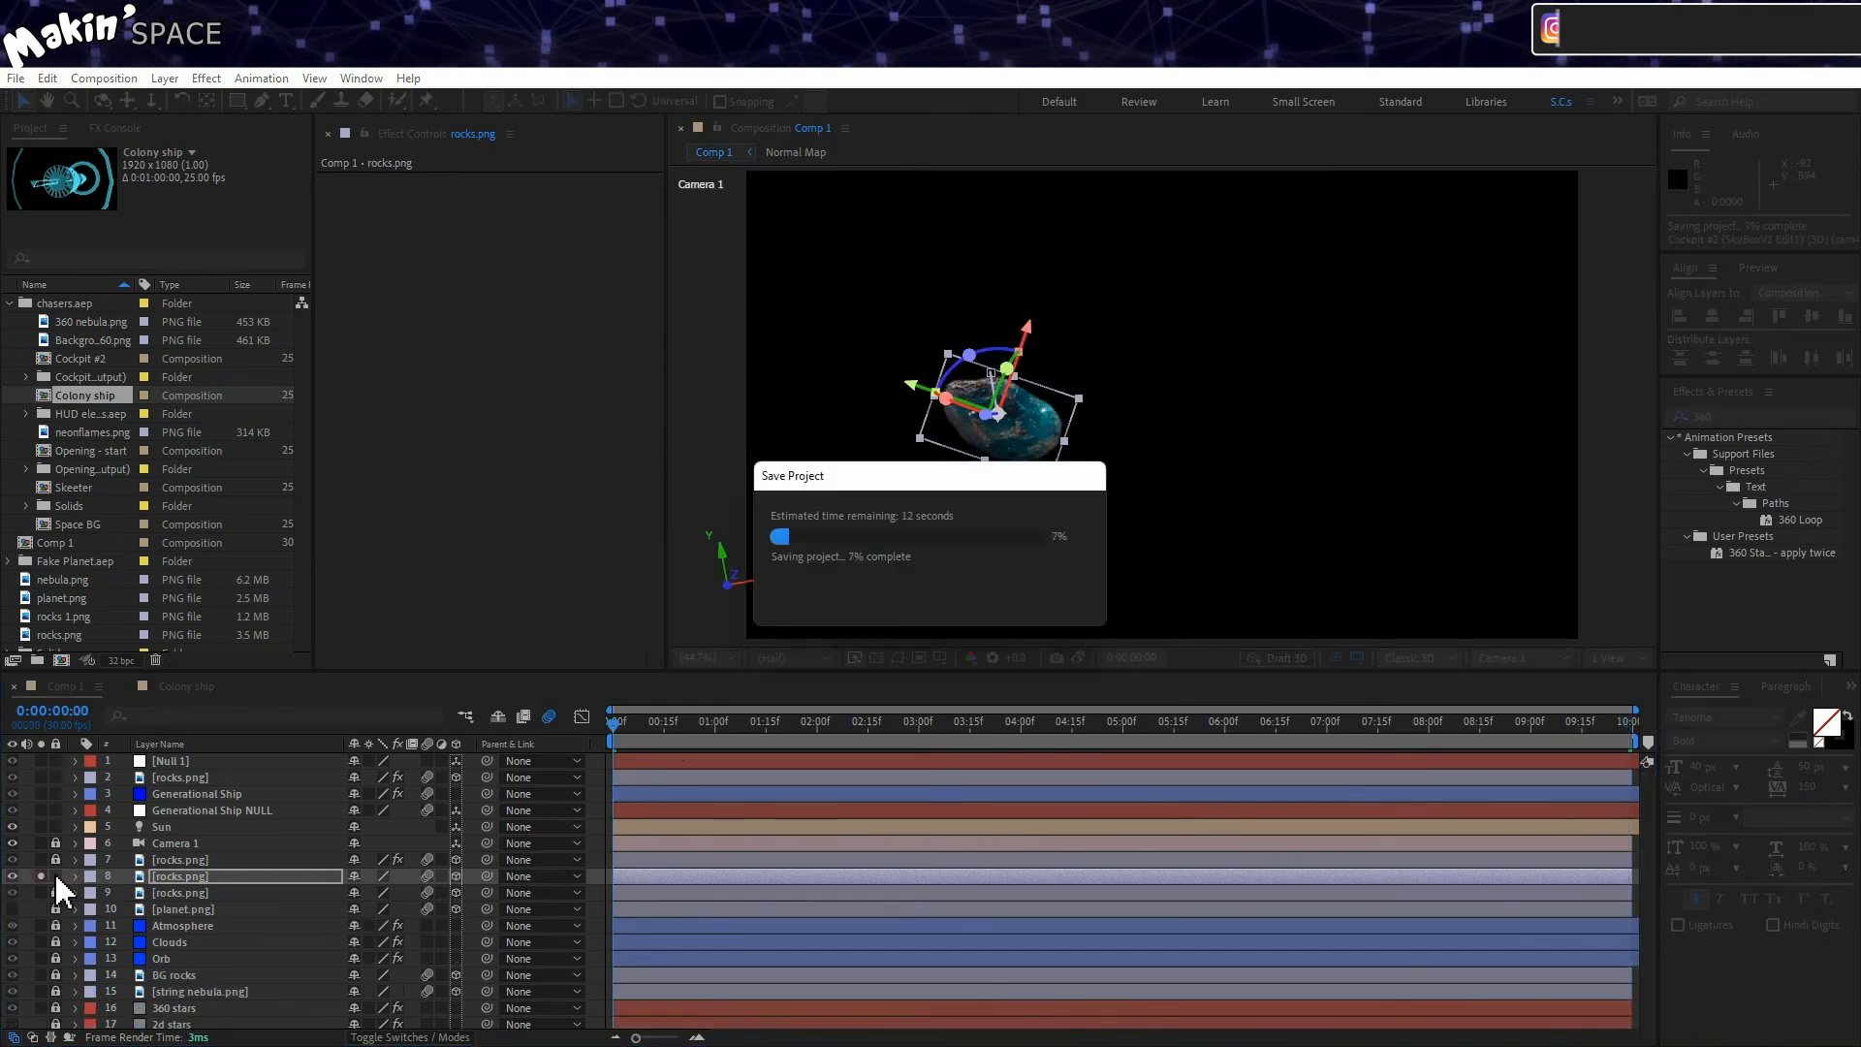
left_click(55, 875)
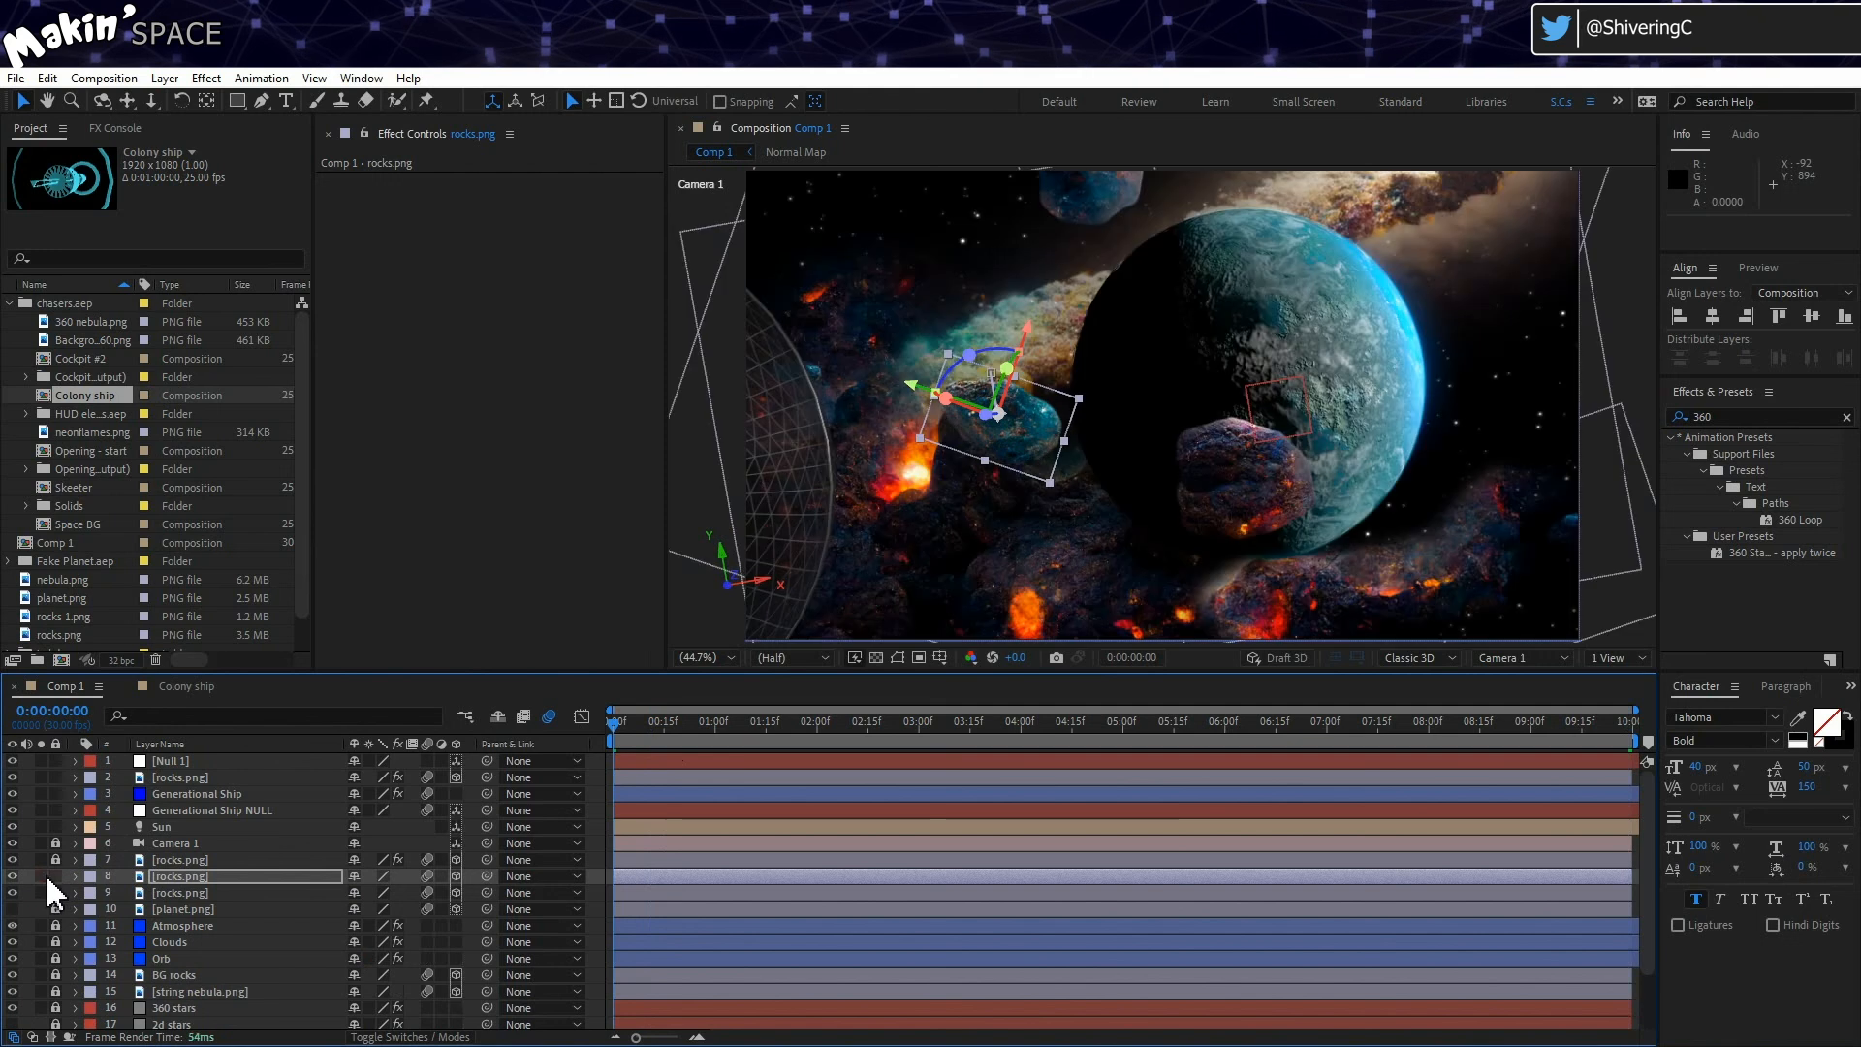
left_click(223, 793)
key("space")
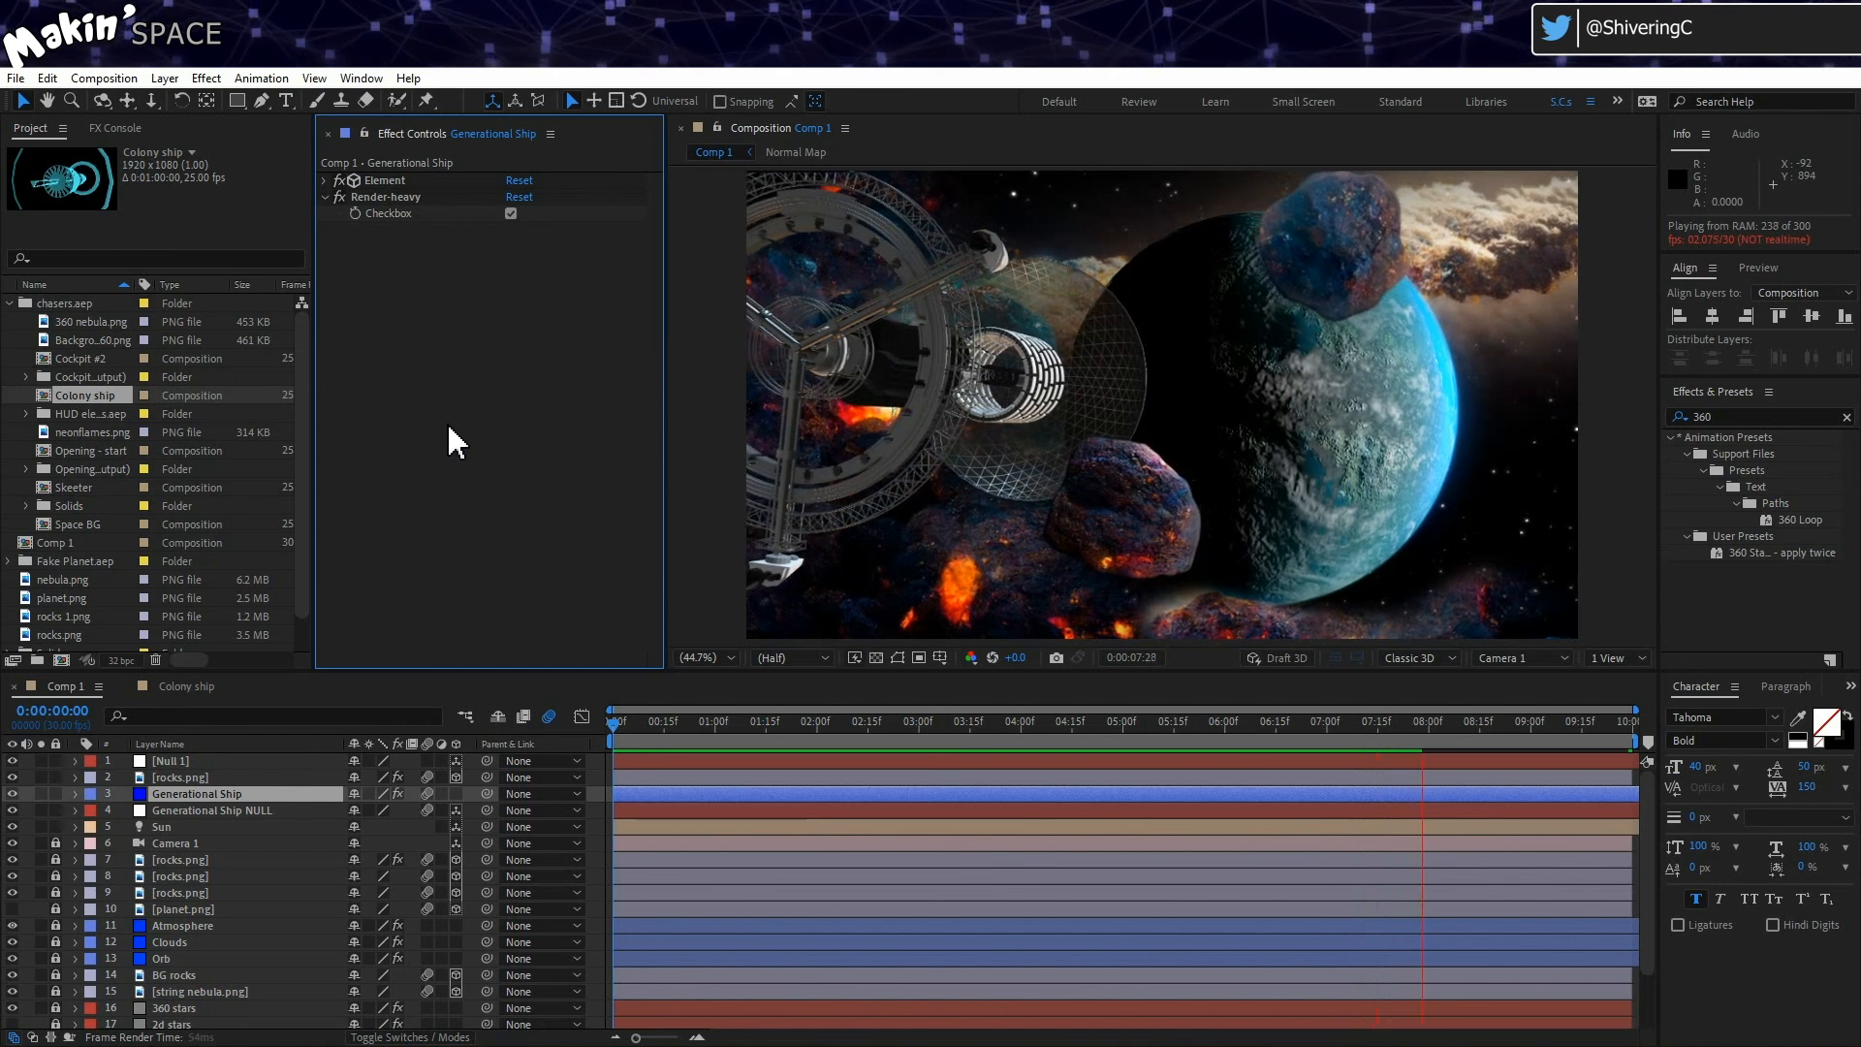
Step: Go to 0:00:07:27 and expand the Shadows and Lighting groups in Generational Ship's Element Render Settings
left_click(1419, 727)
left_click(324, 182)
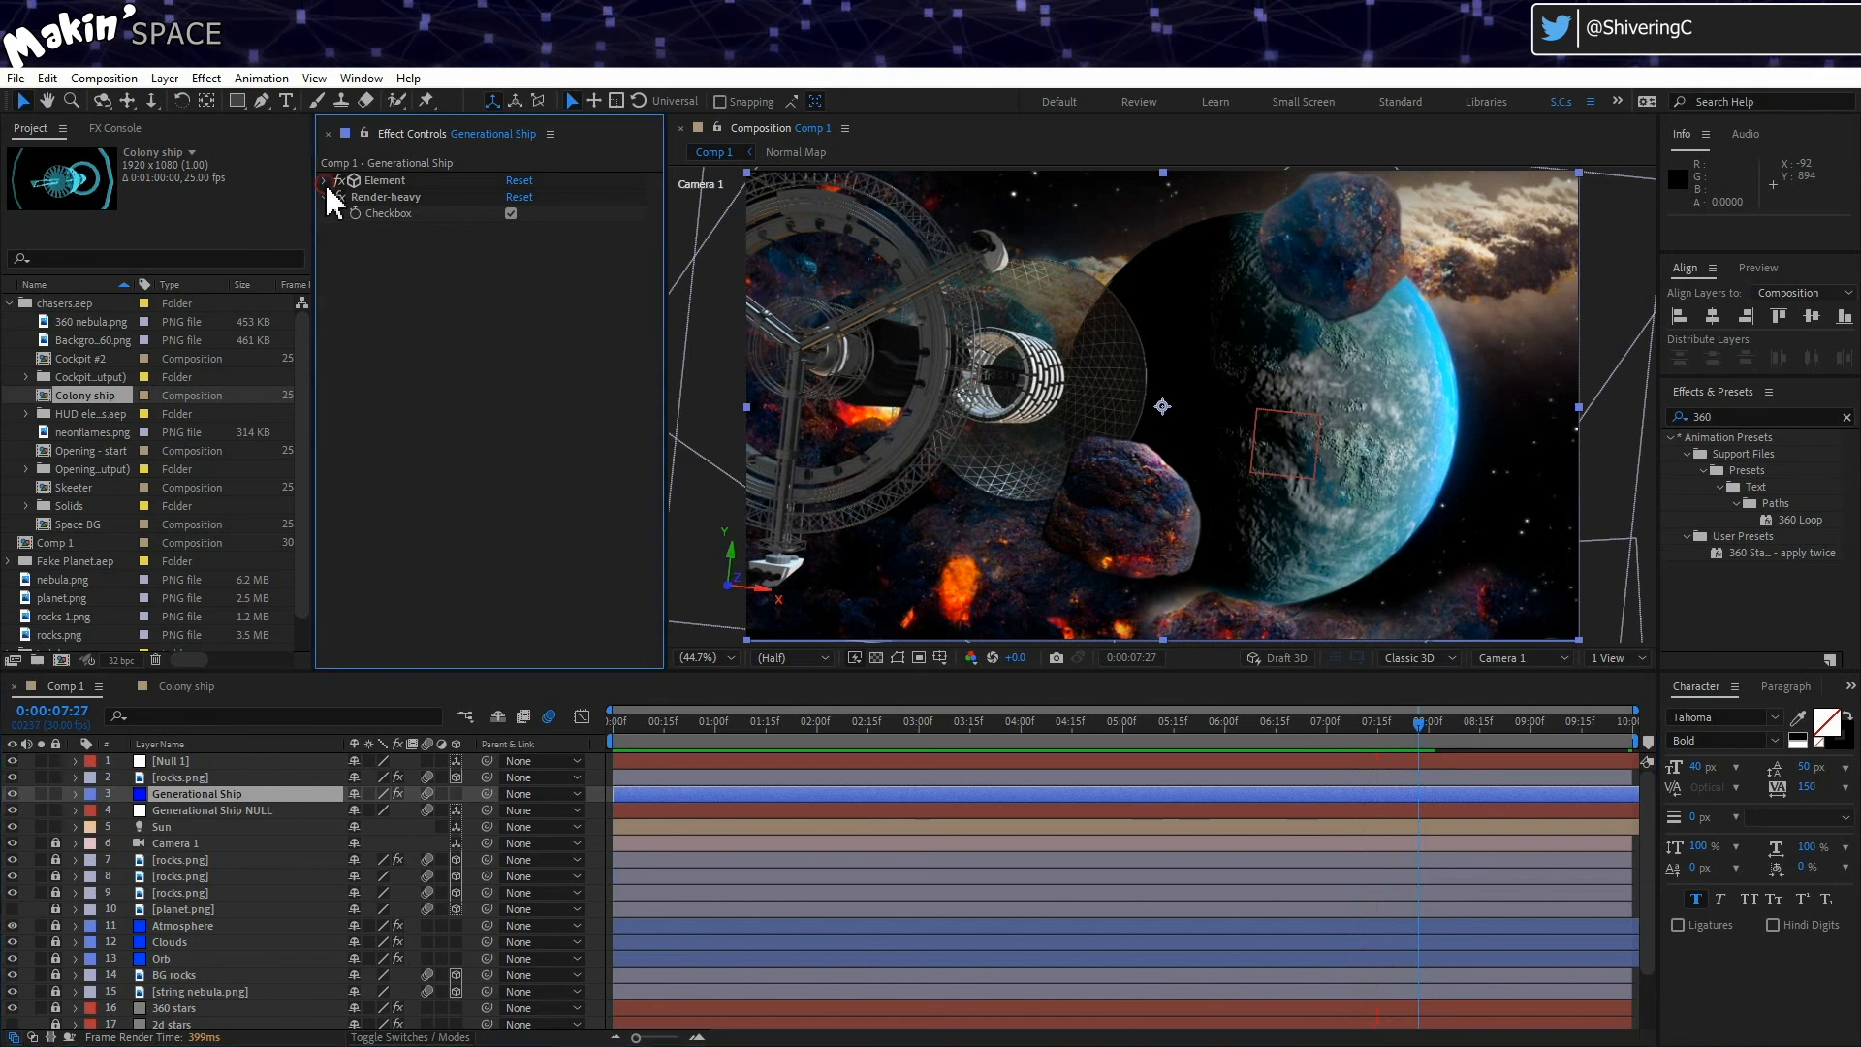
scroll(345, 451, "down", 10)
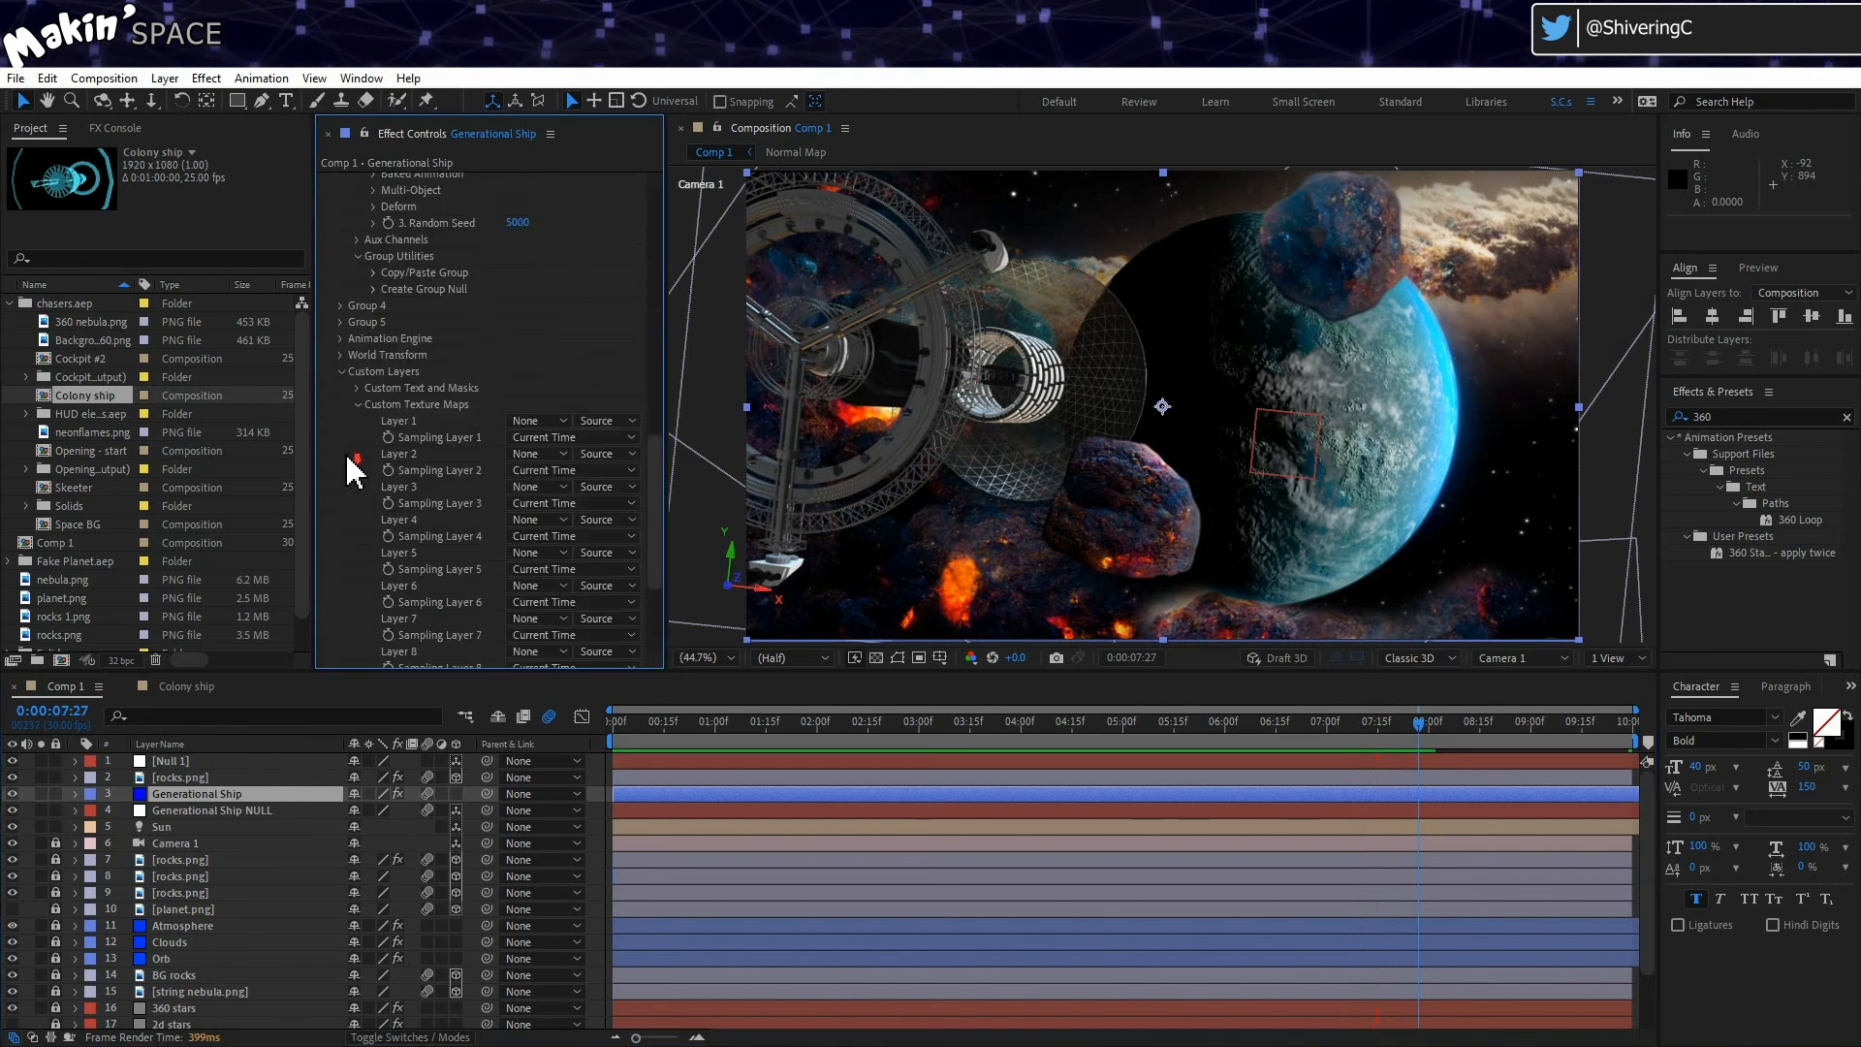
left_click(341, 372)
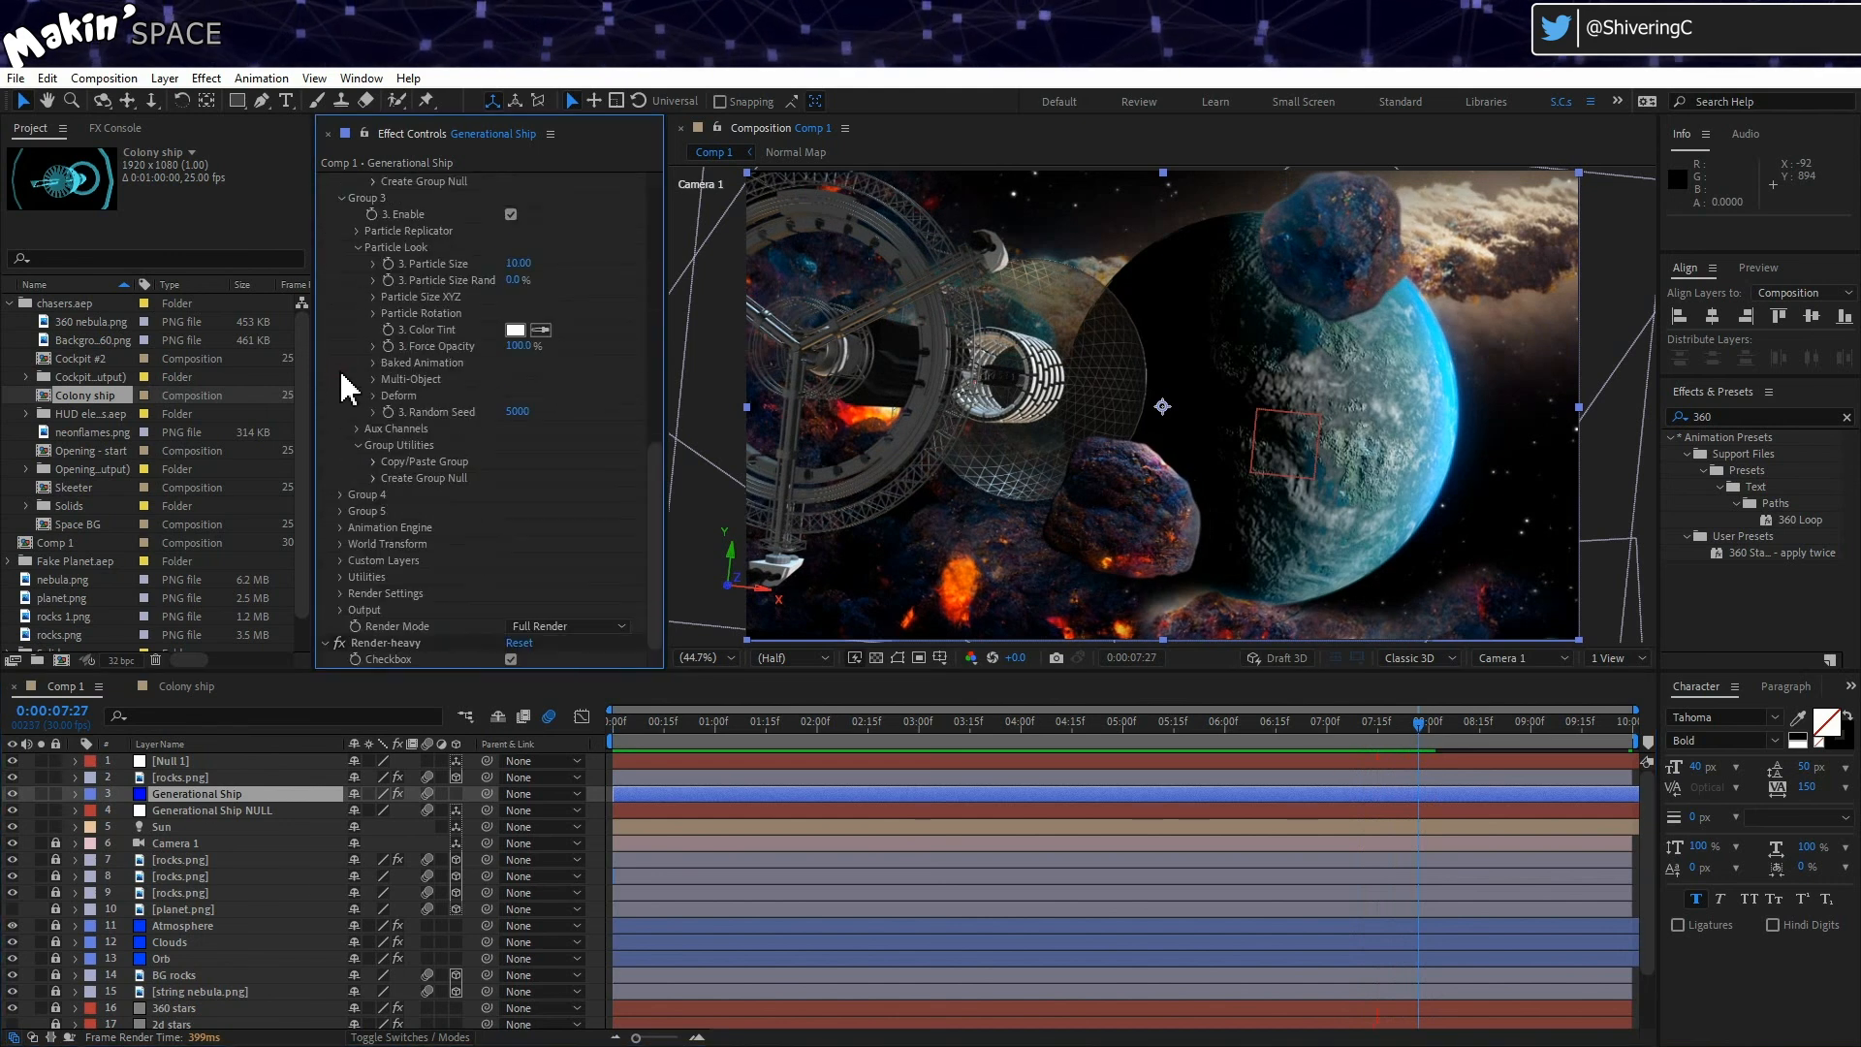
left_click(341, 593)
scroll(341, 601, "down", 3)
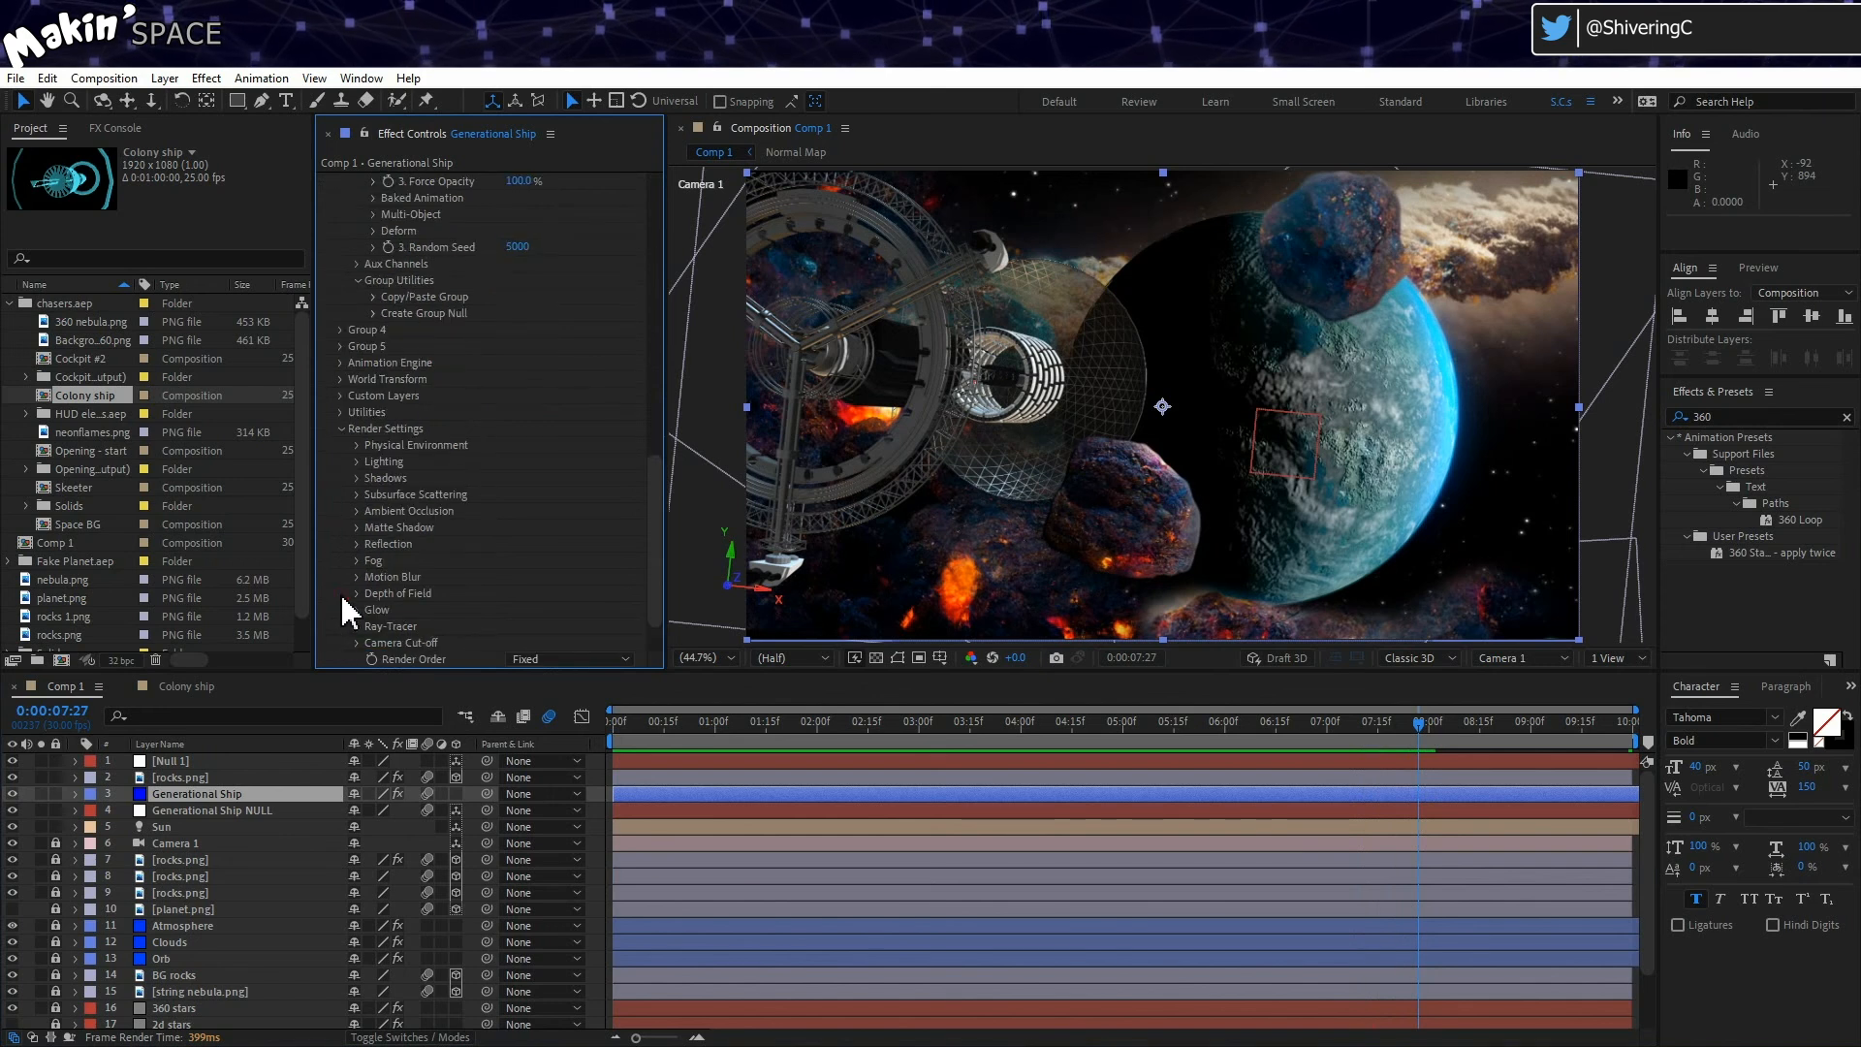
left_click(356, 478)
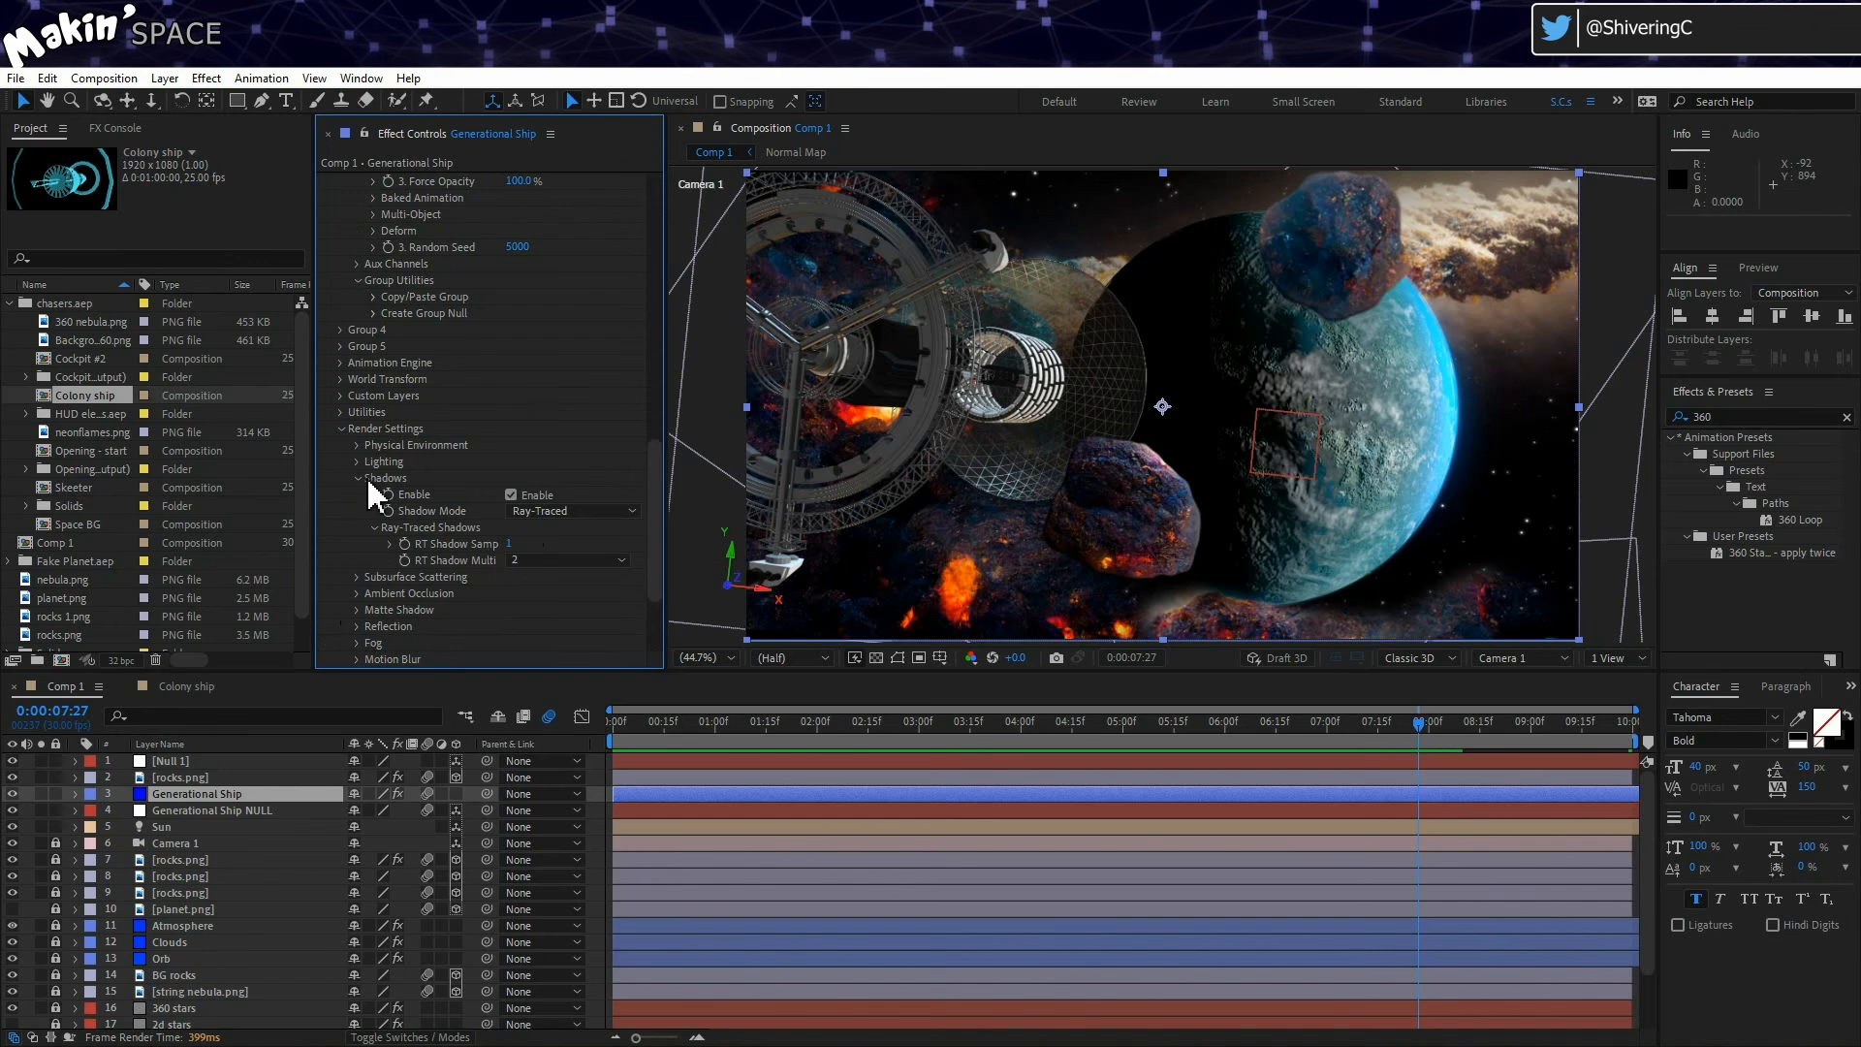
left_click(357, 460)
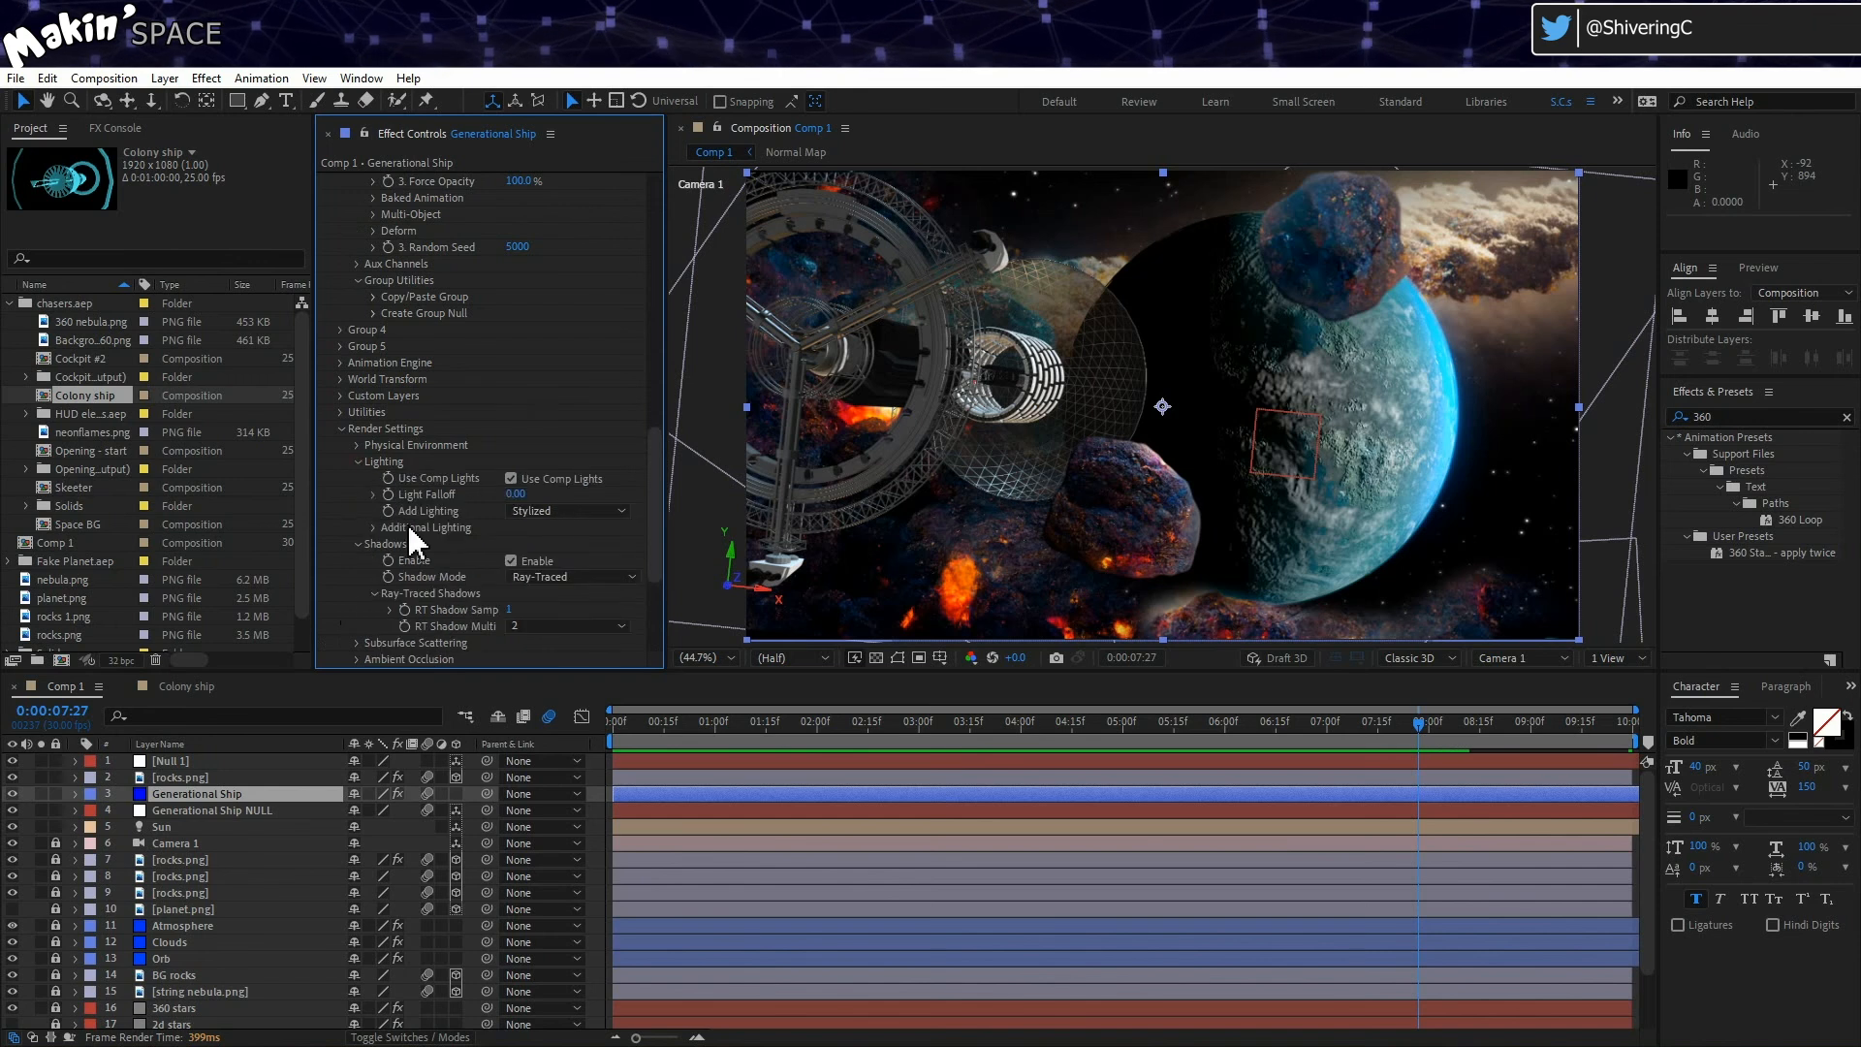
Step: Try the Dramatic, Cinema, Sun Set and Dark presets for the ship's Add Lighting, and set it to Red
left_click(533, 510)
left_click(588, 724)
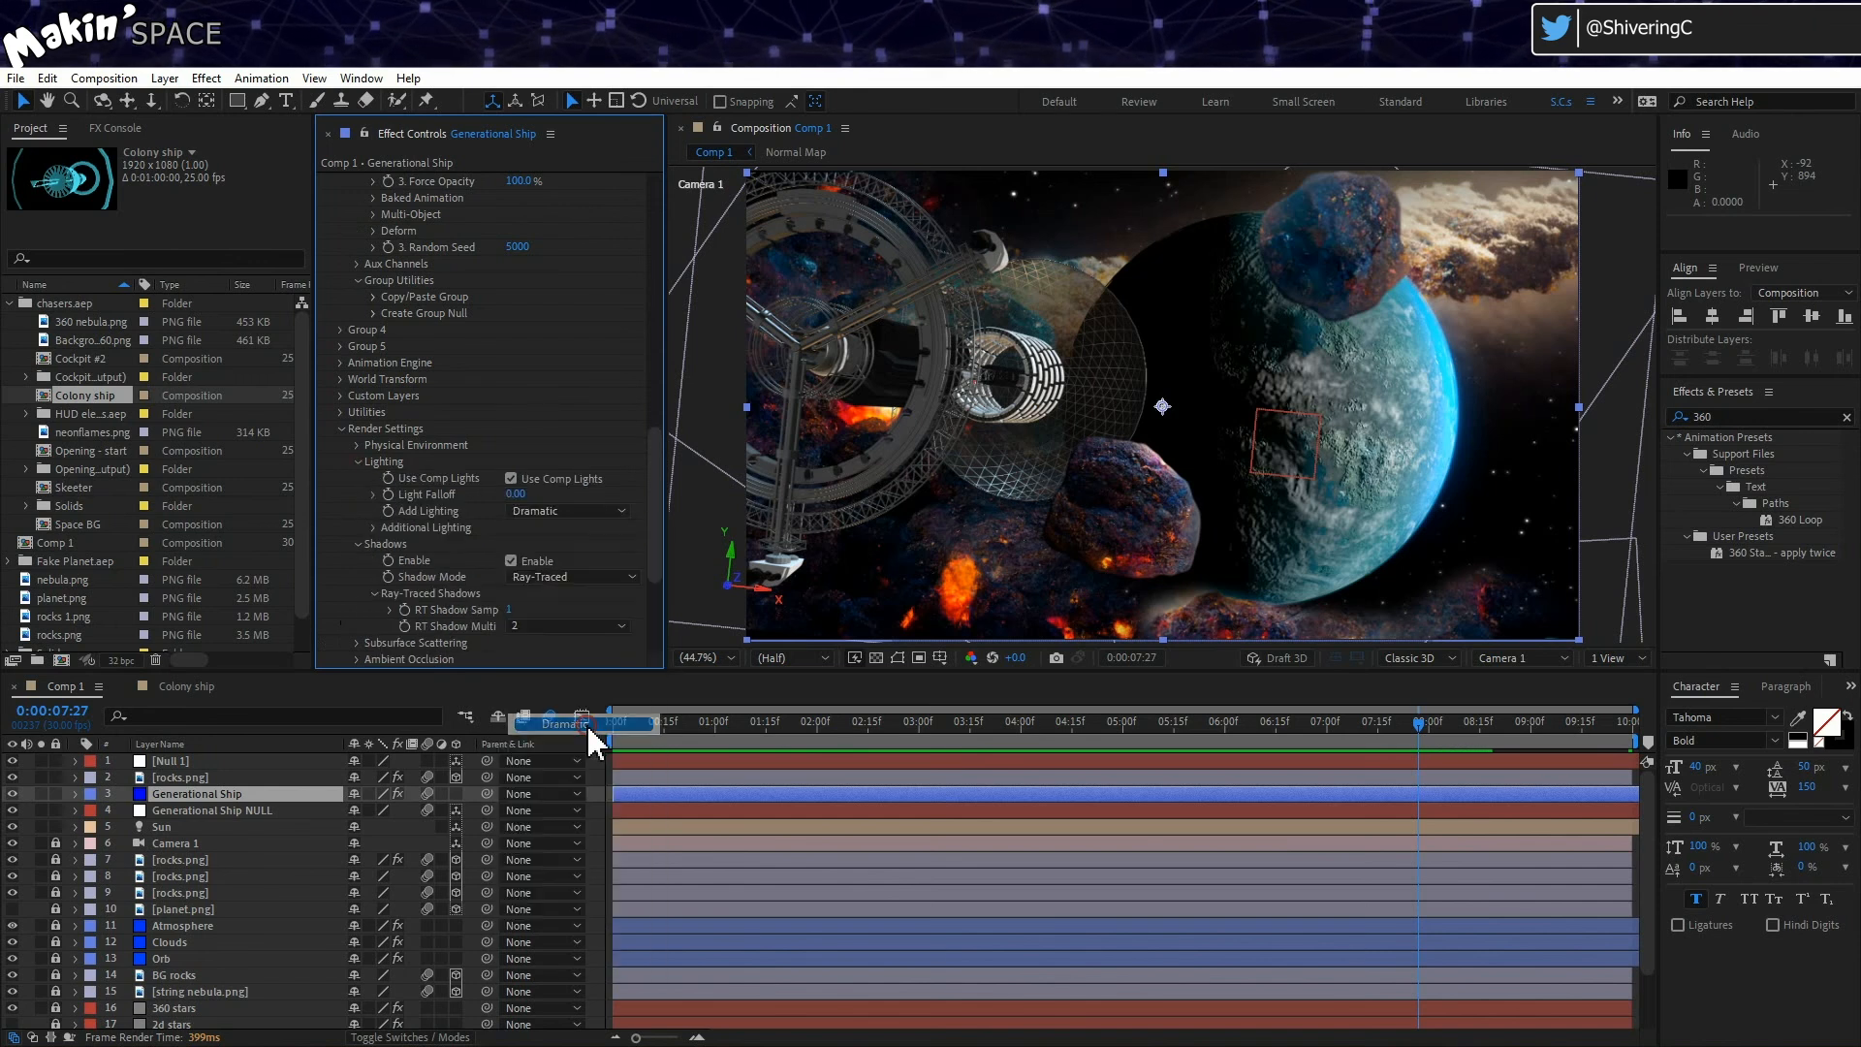
left_click(581, 510)
left_click(582, 745)
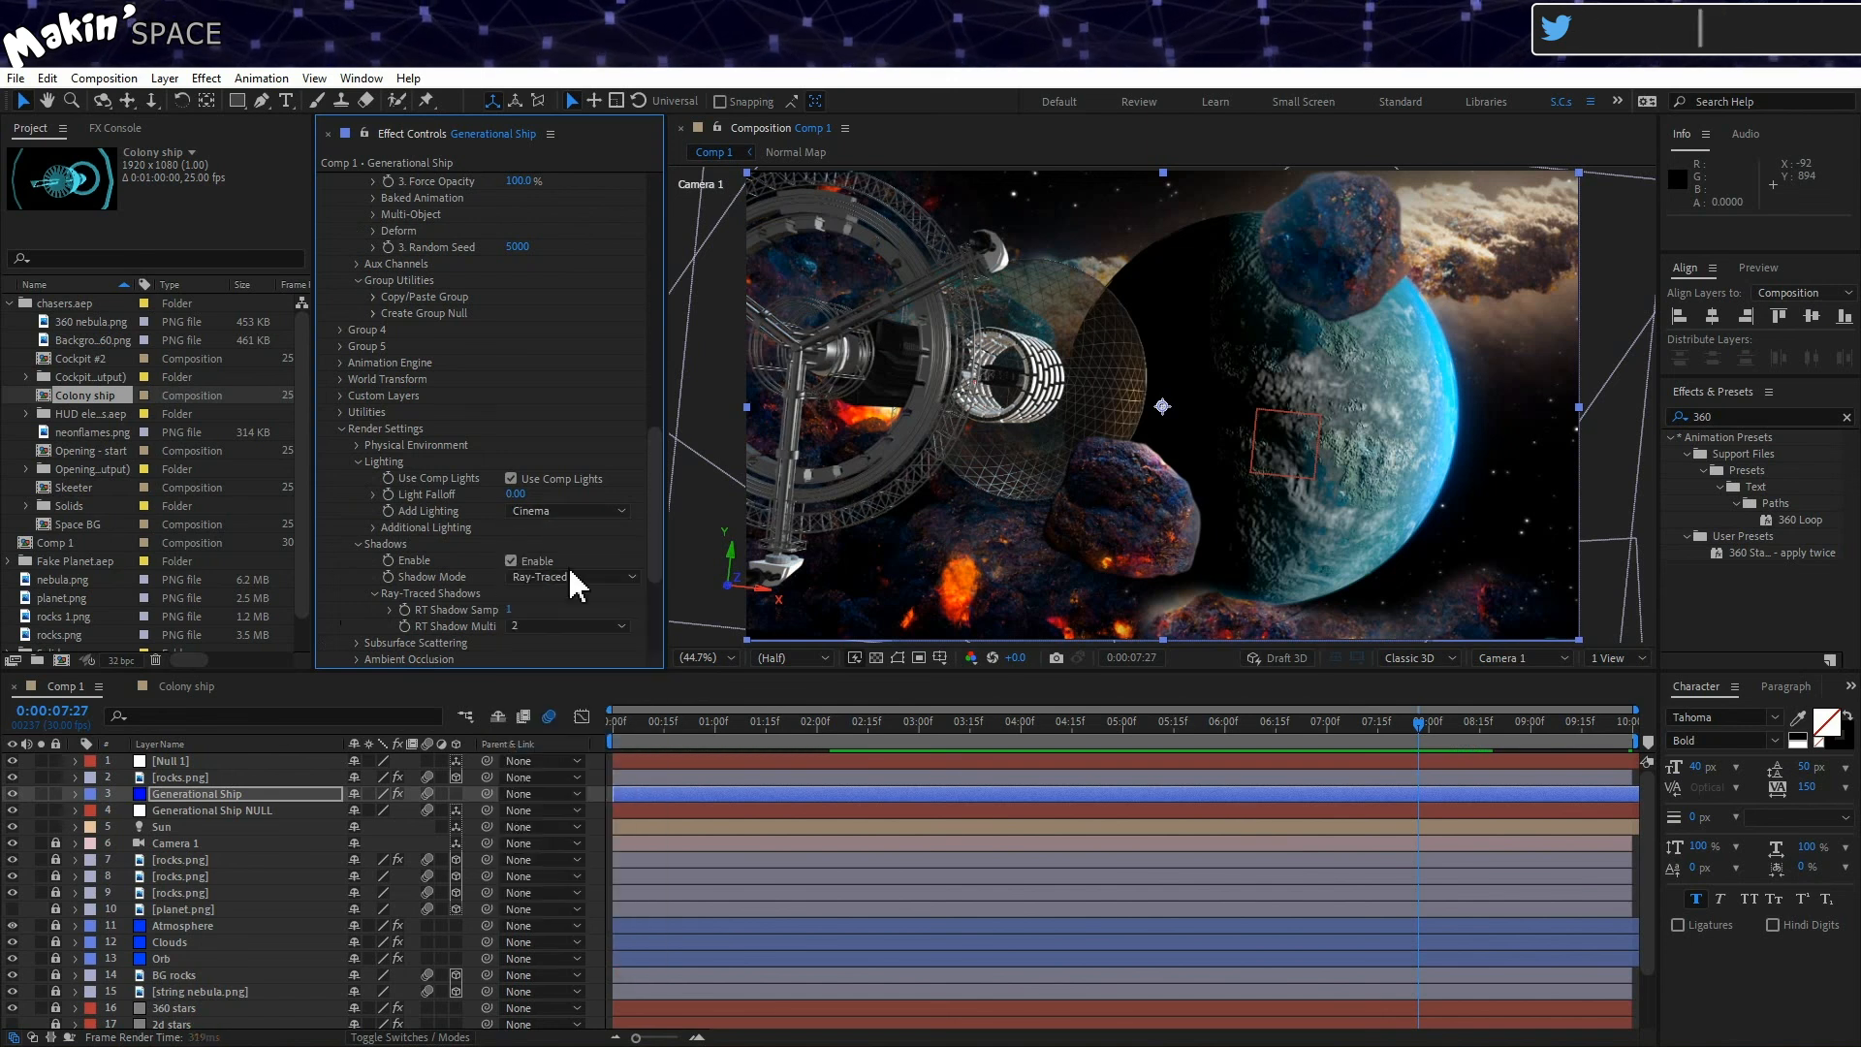
left_click(572, 511)
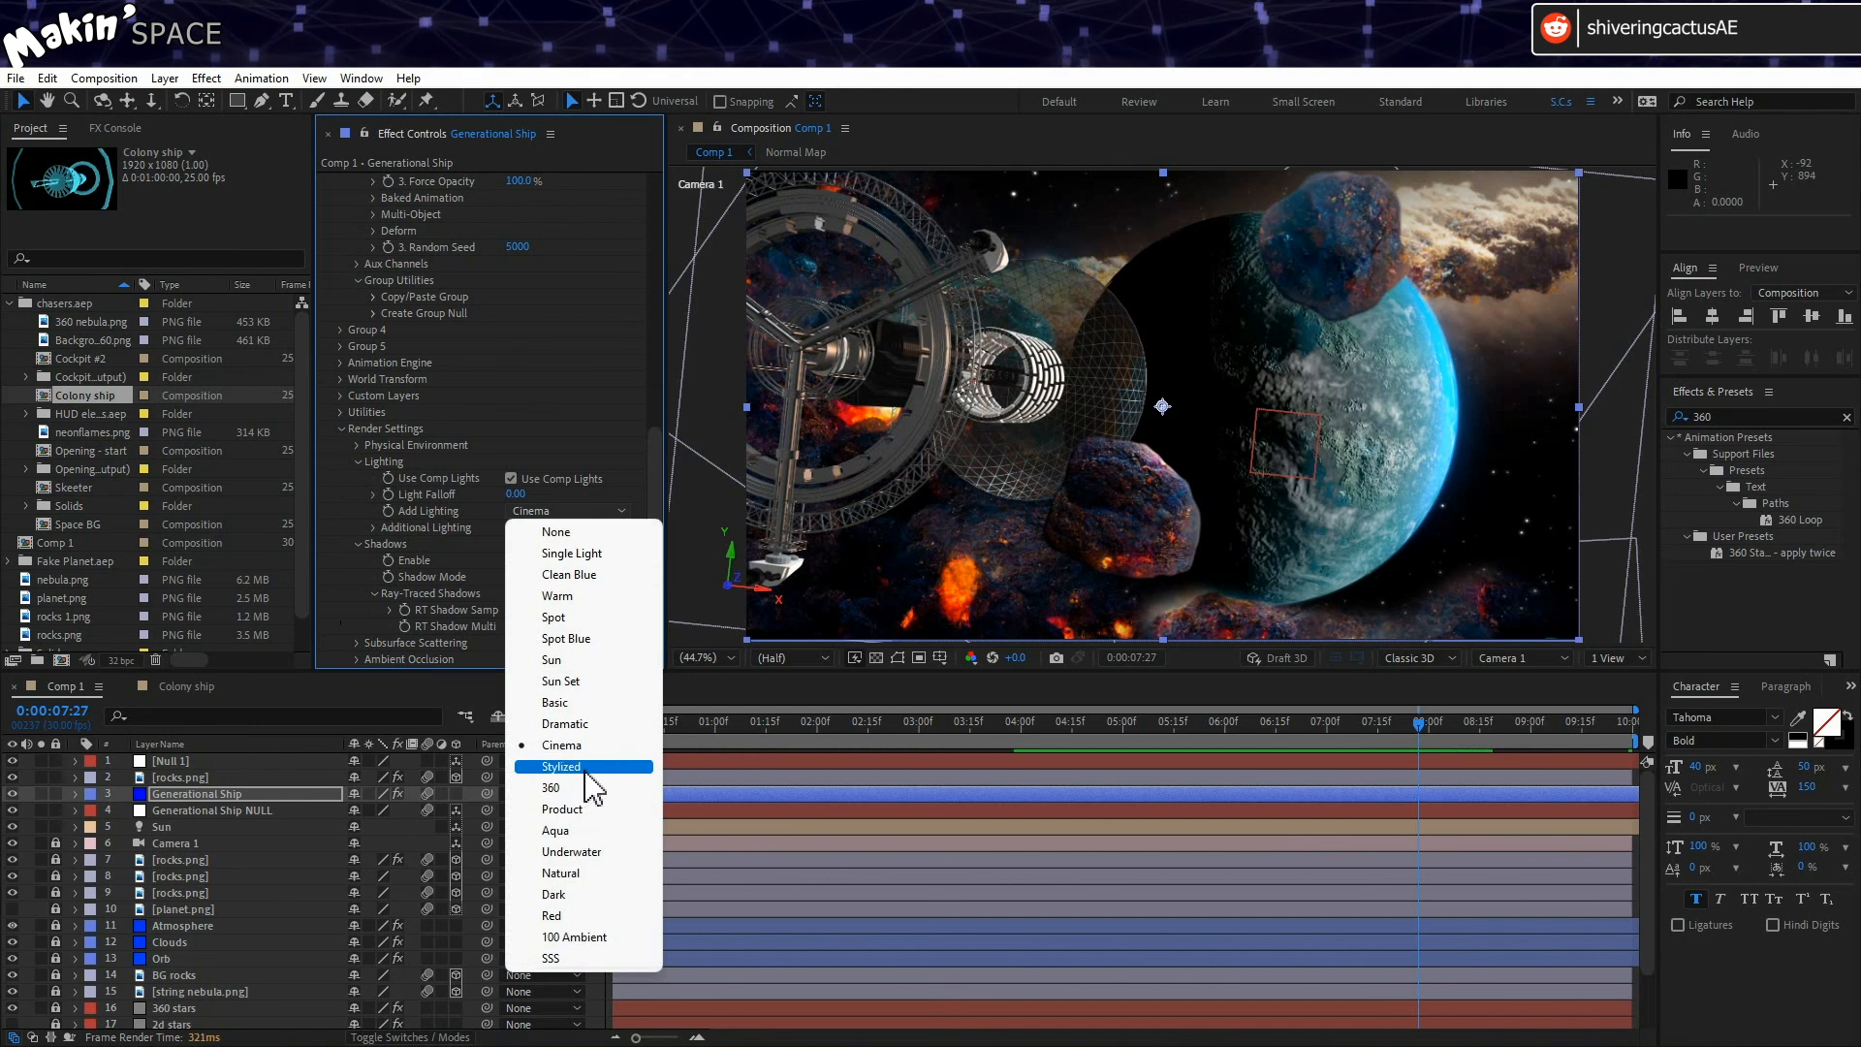
left_click(596, 681)
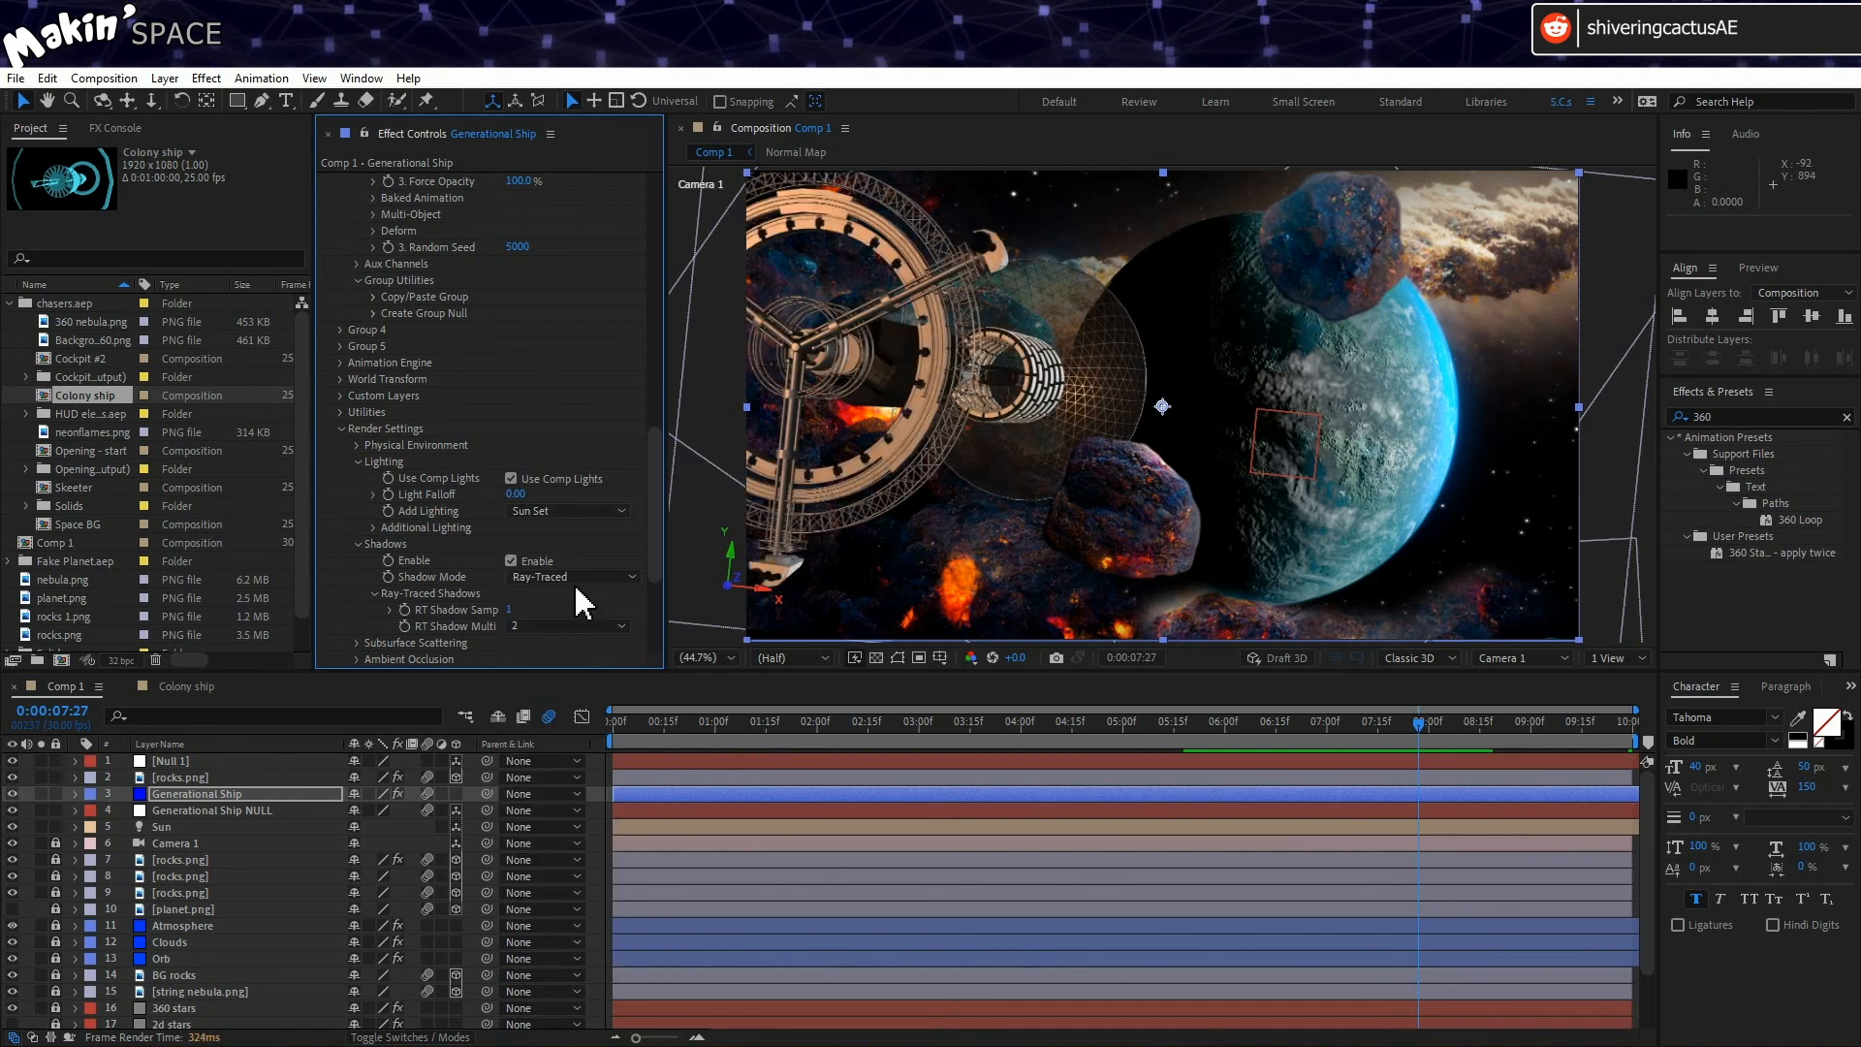
left_click(580, 512)
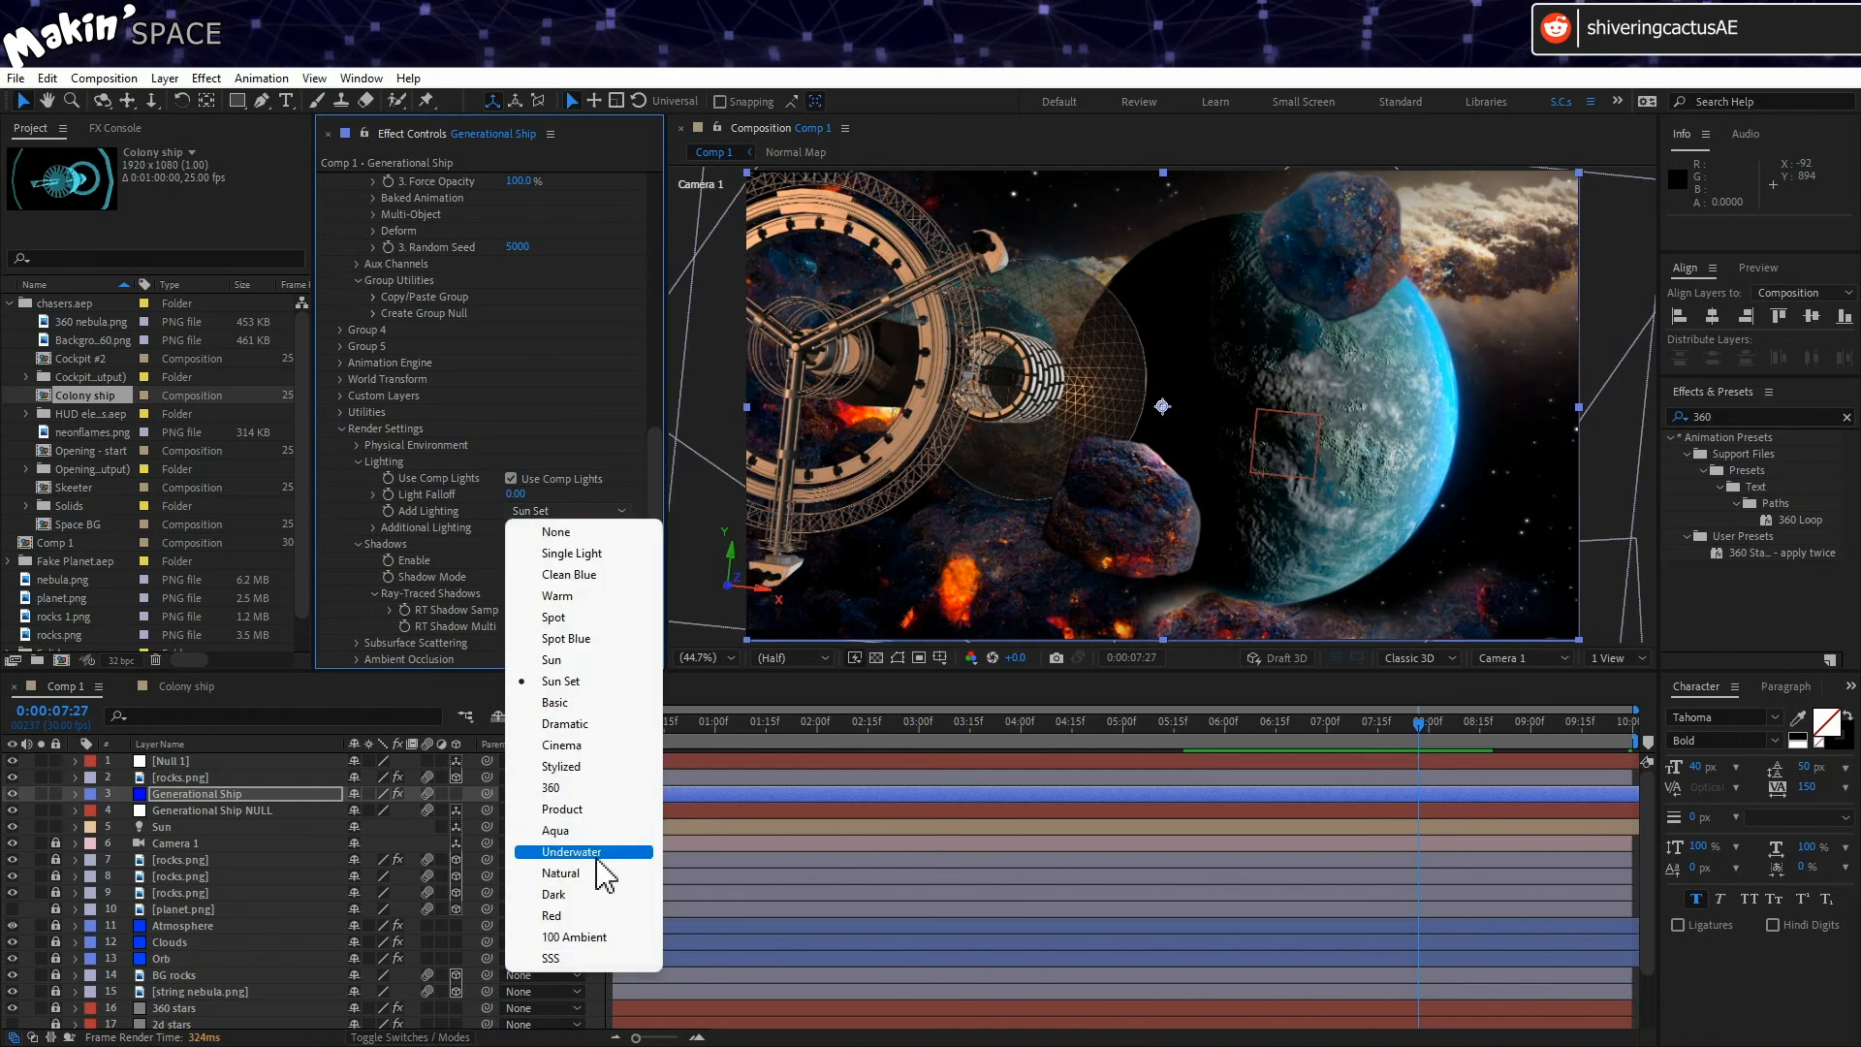
left_click(587, 891)
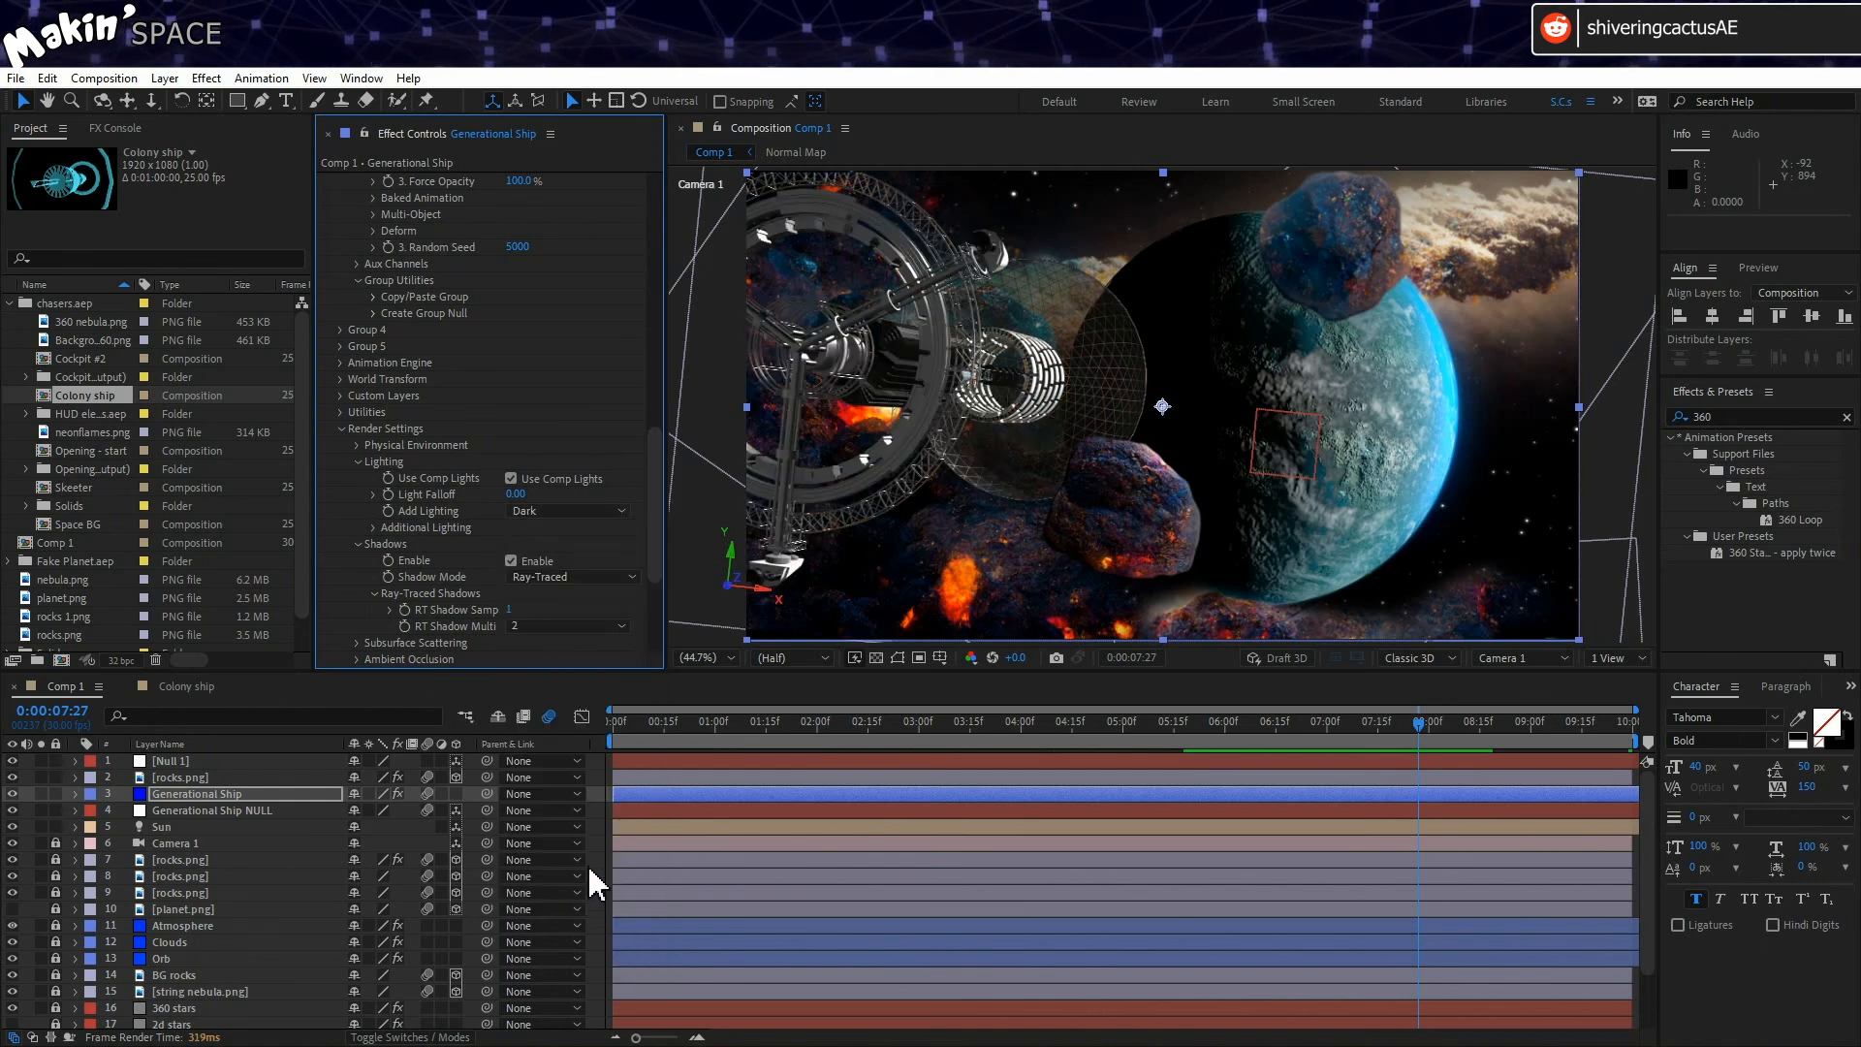
left_click(583, 510)
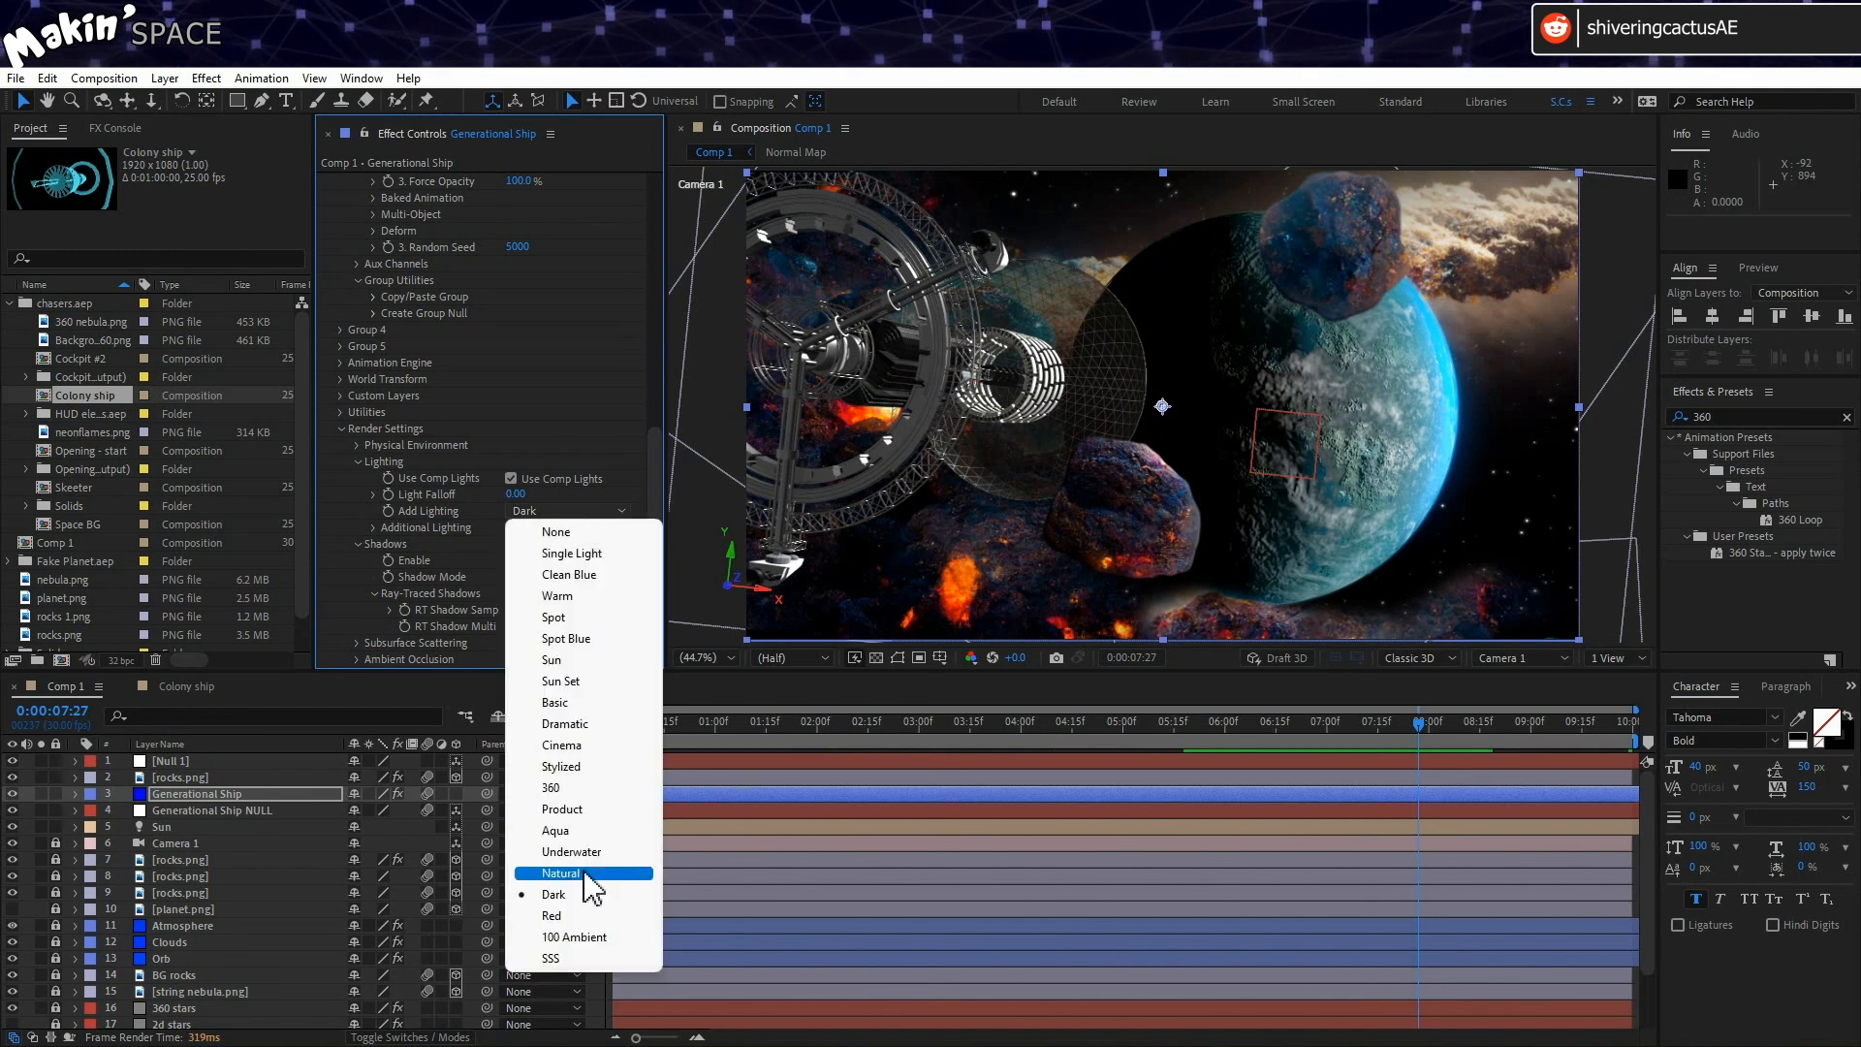
left_click(594, 917)
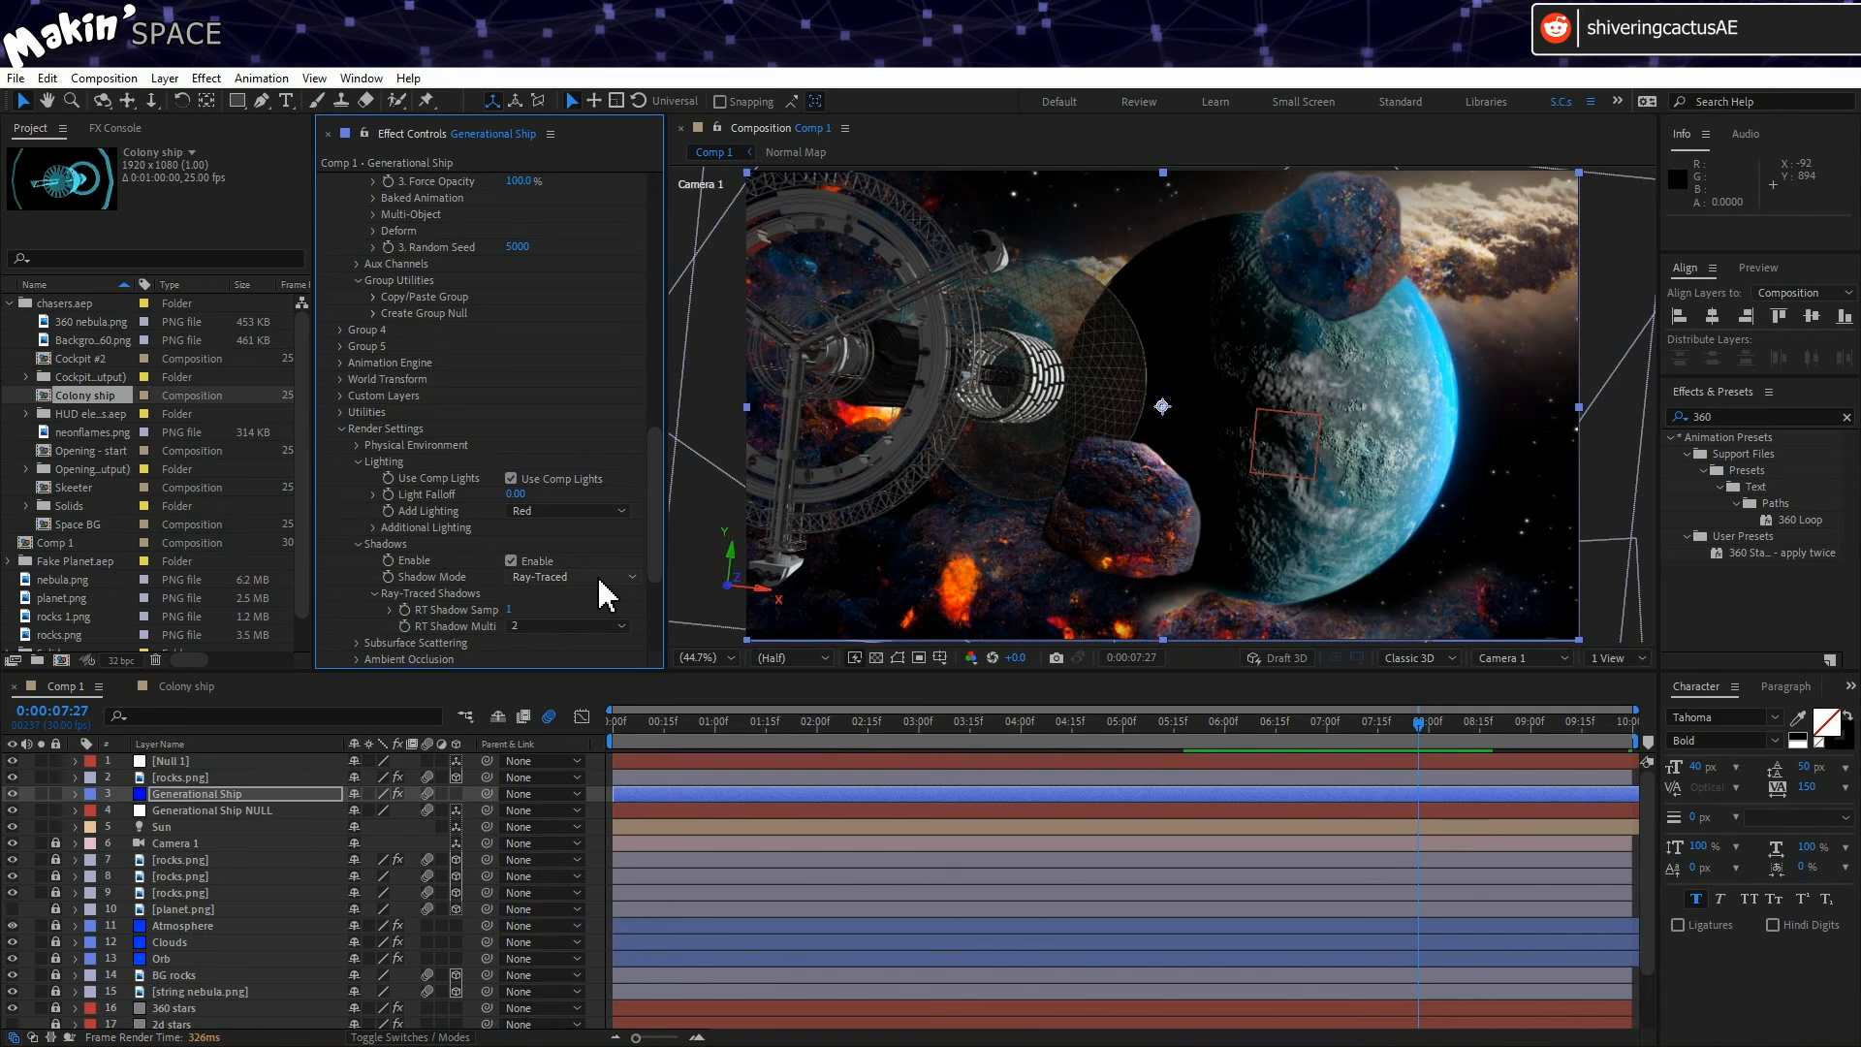
Step: Set the Tint of the ship's Physical Environment to dark purple, 4E0057
left_click(357, 444)
left_click_drag(539, 516, 529, 515)
left_click(514, 492)
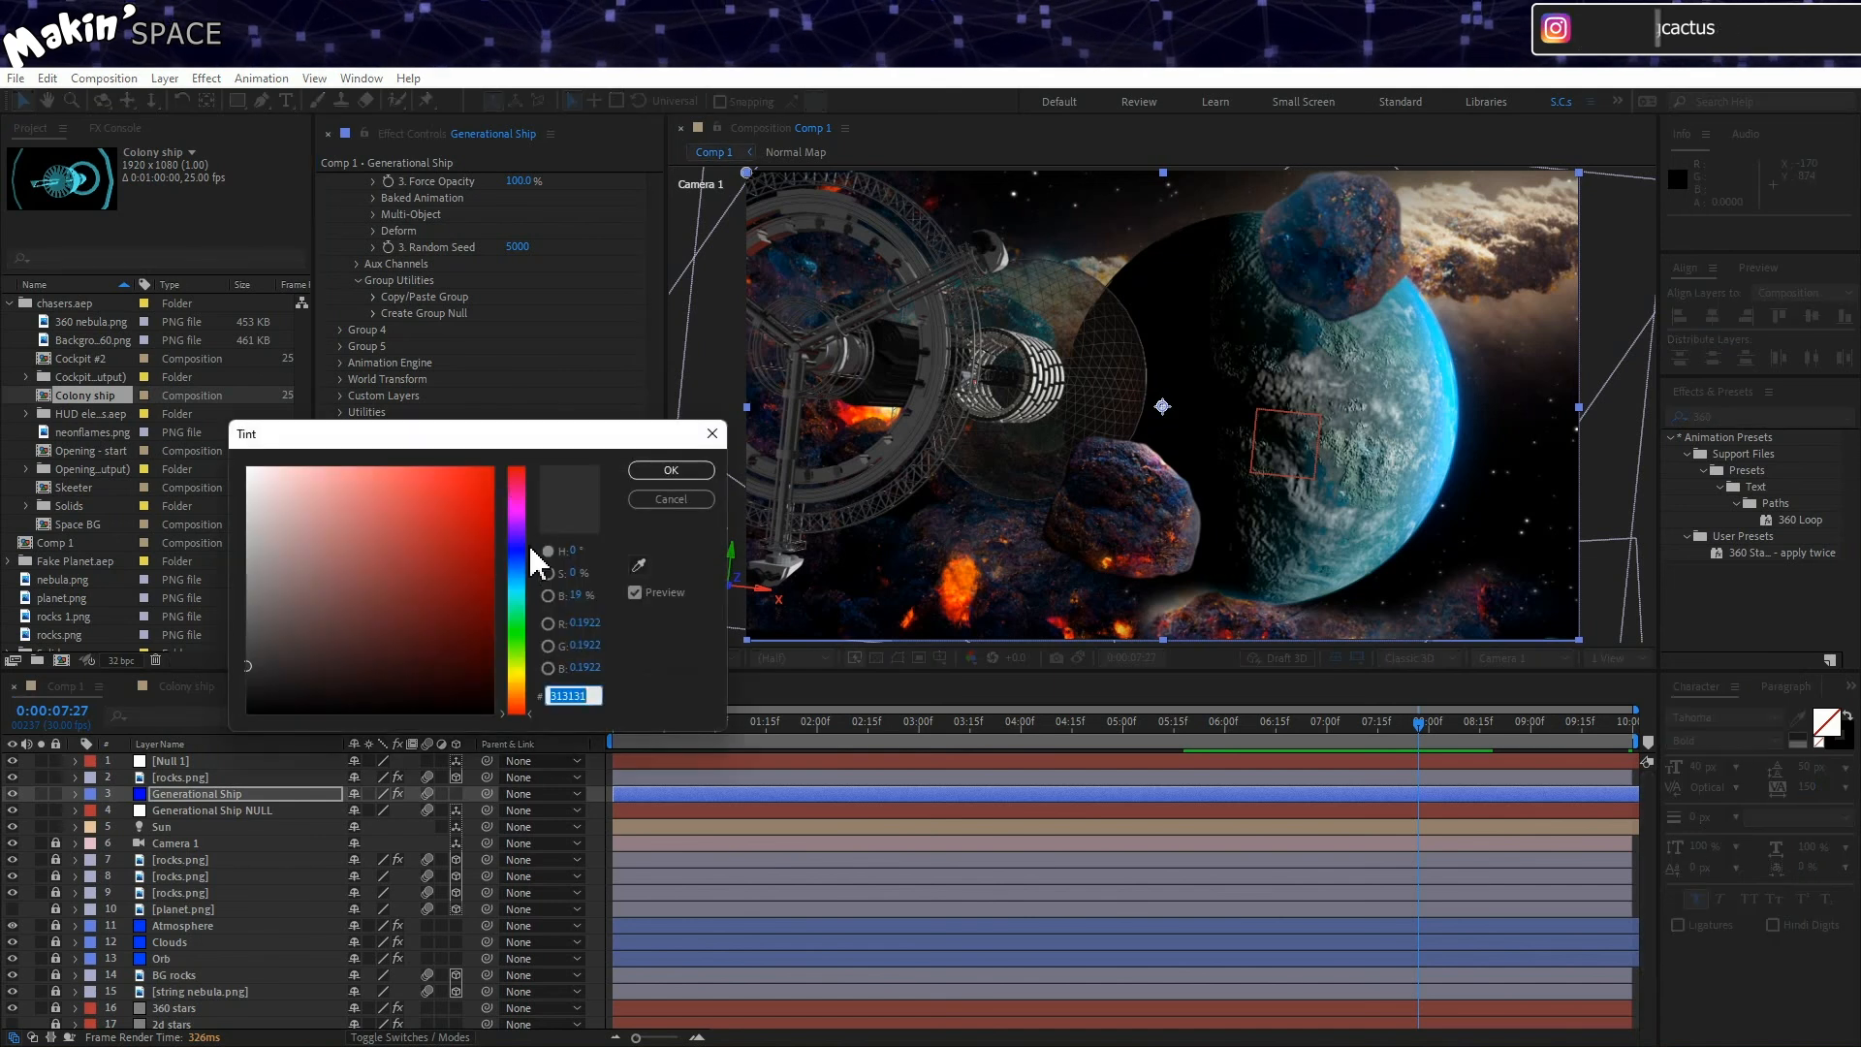
left_click(517, 511)
left_click(484, 545)
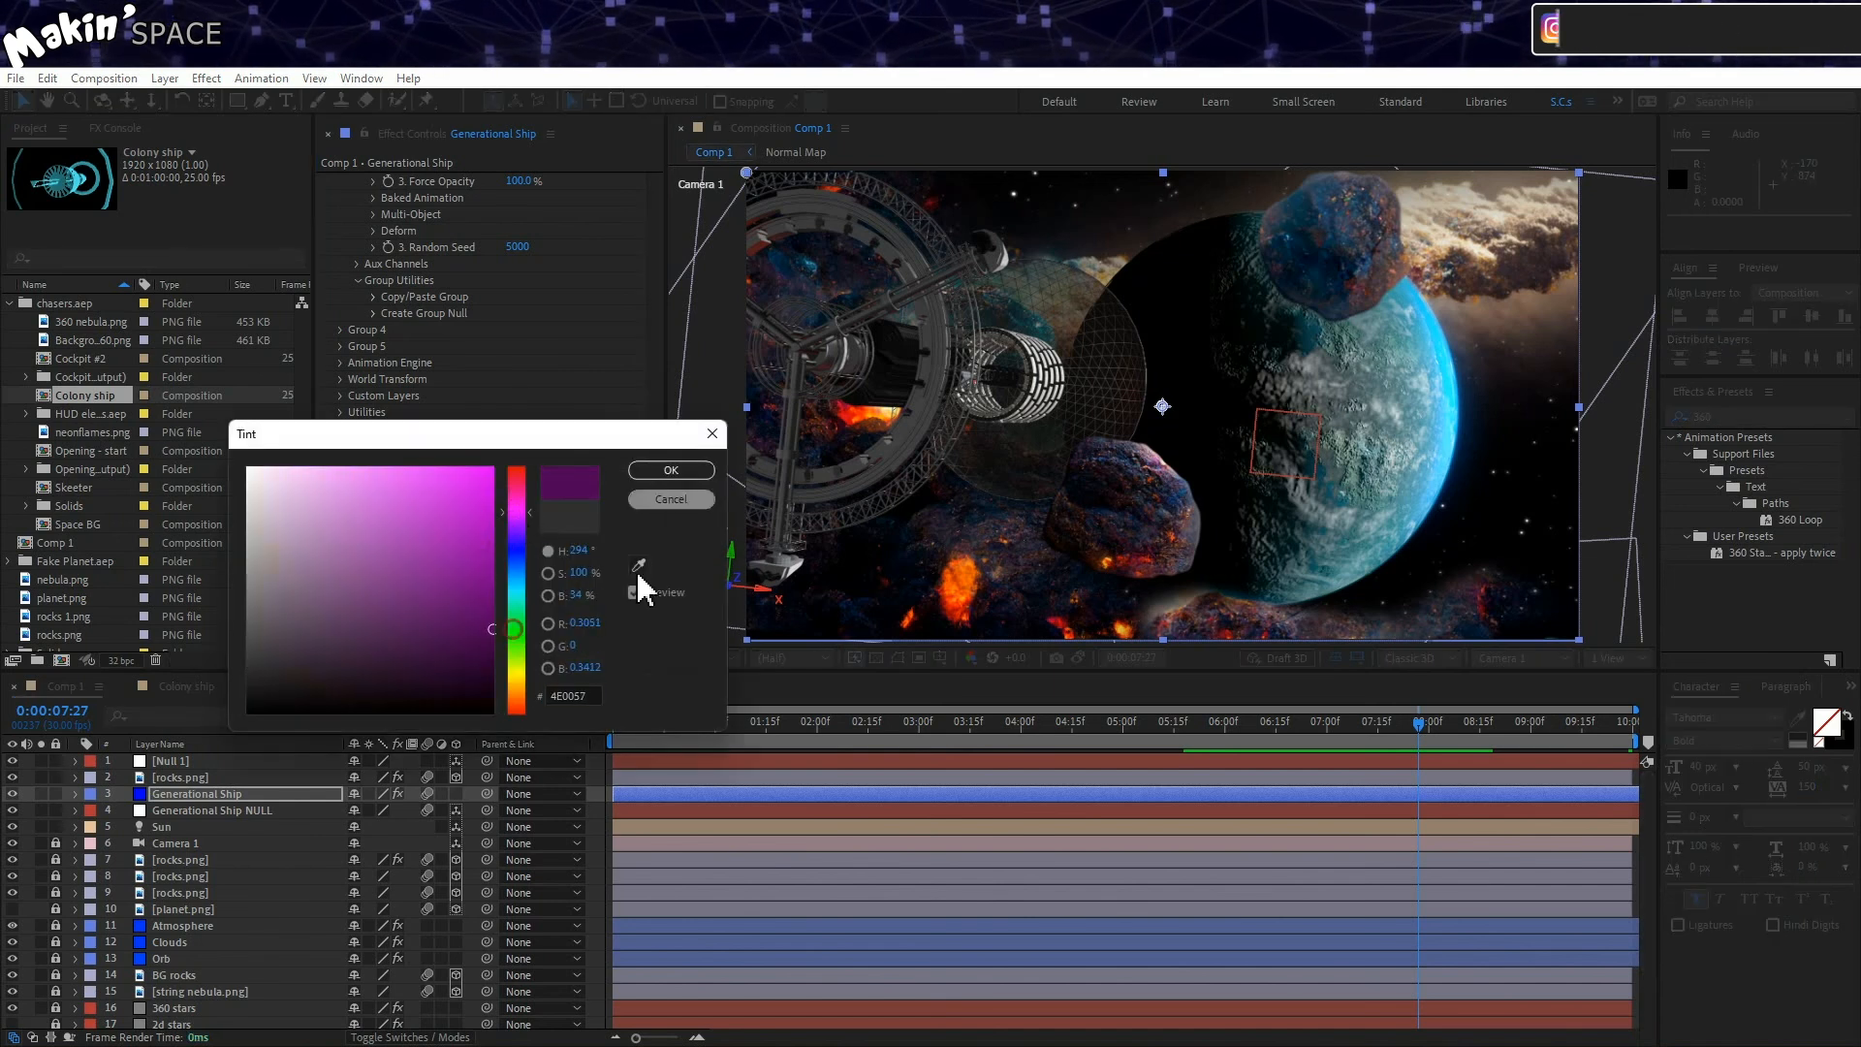
left_click(671, 469)
Step: Try a Lighting Influence of 5% in the ship's Physical Environment, and undo the change
left_click(517, 511)
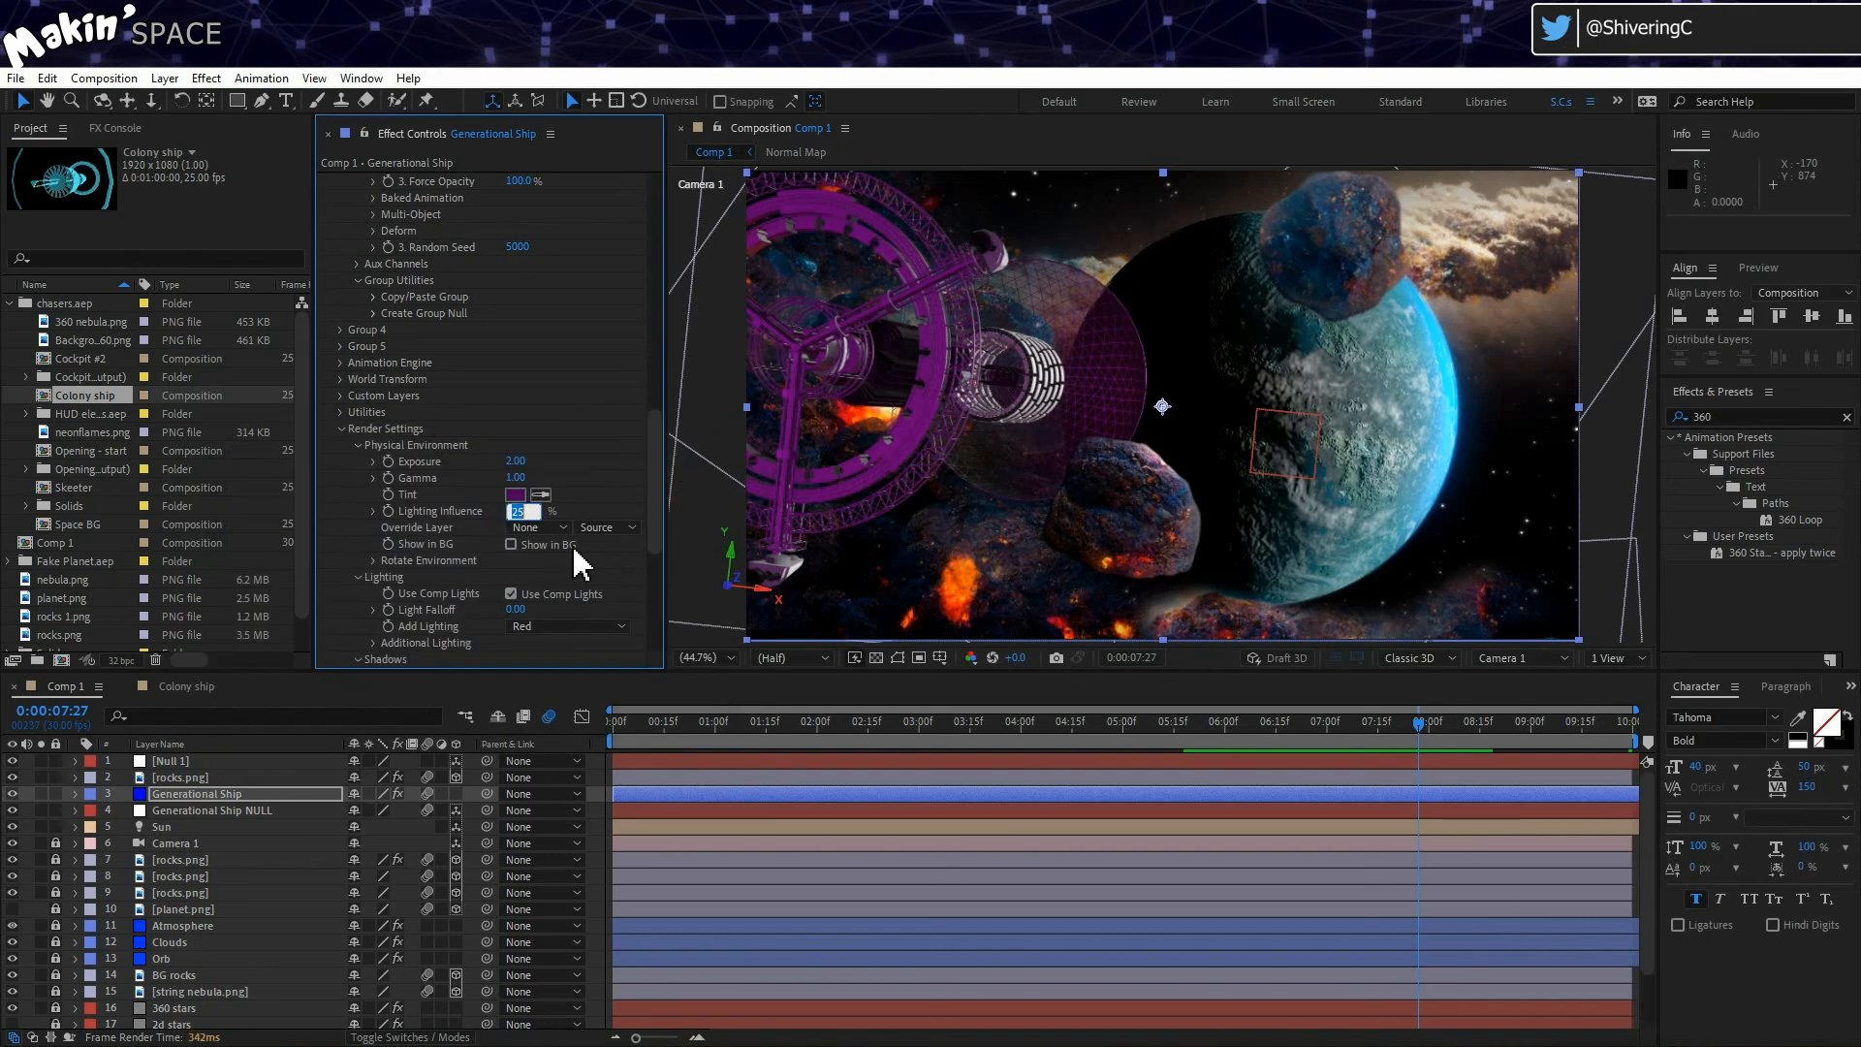
type("5")
key("Return")
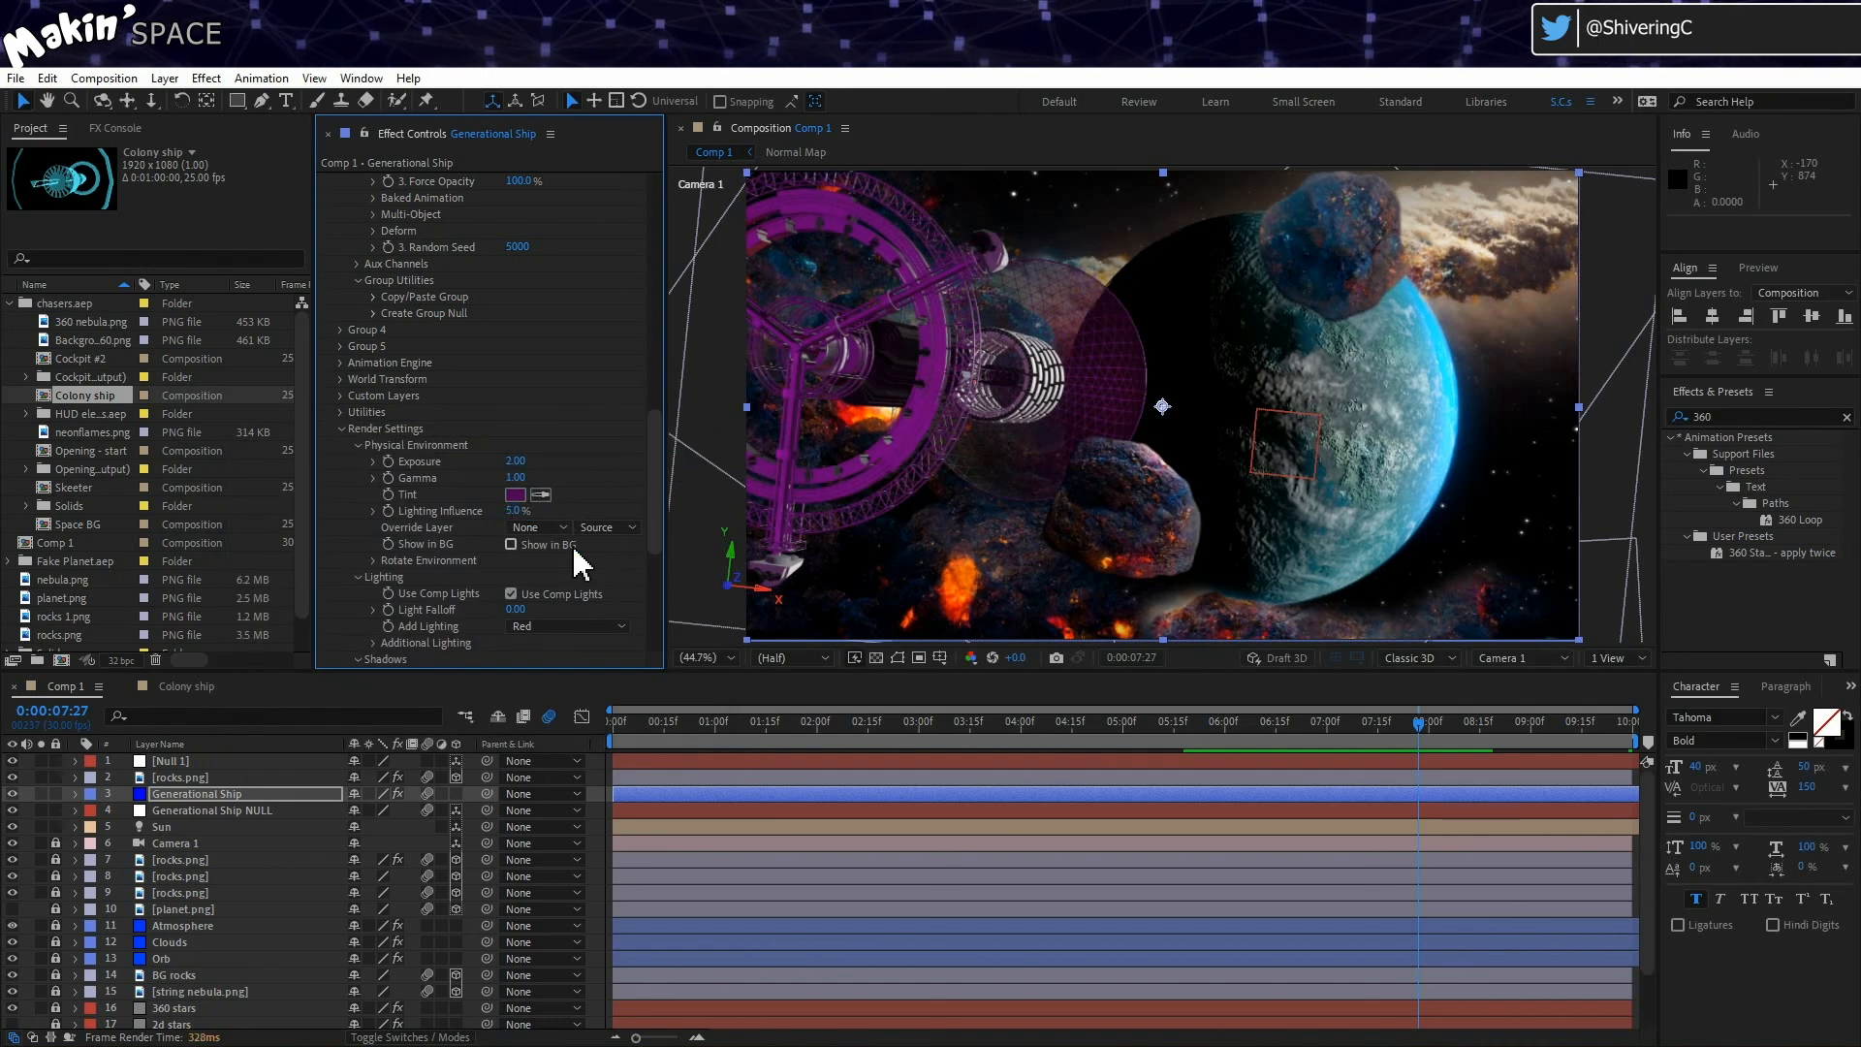
mouse_move(523, 511)
left_mouse_down()
mouse_move(759, 513)
mouse_move(542, 523)
left_mouse_up()
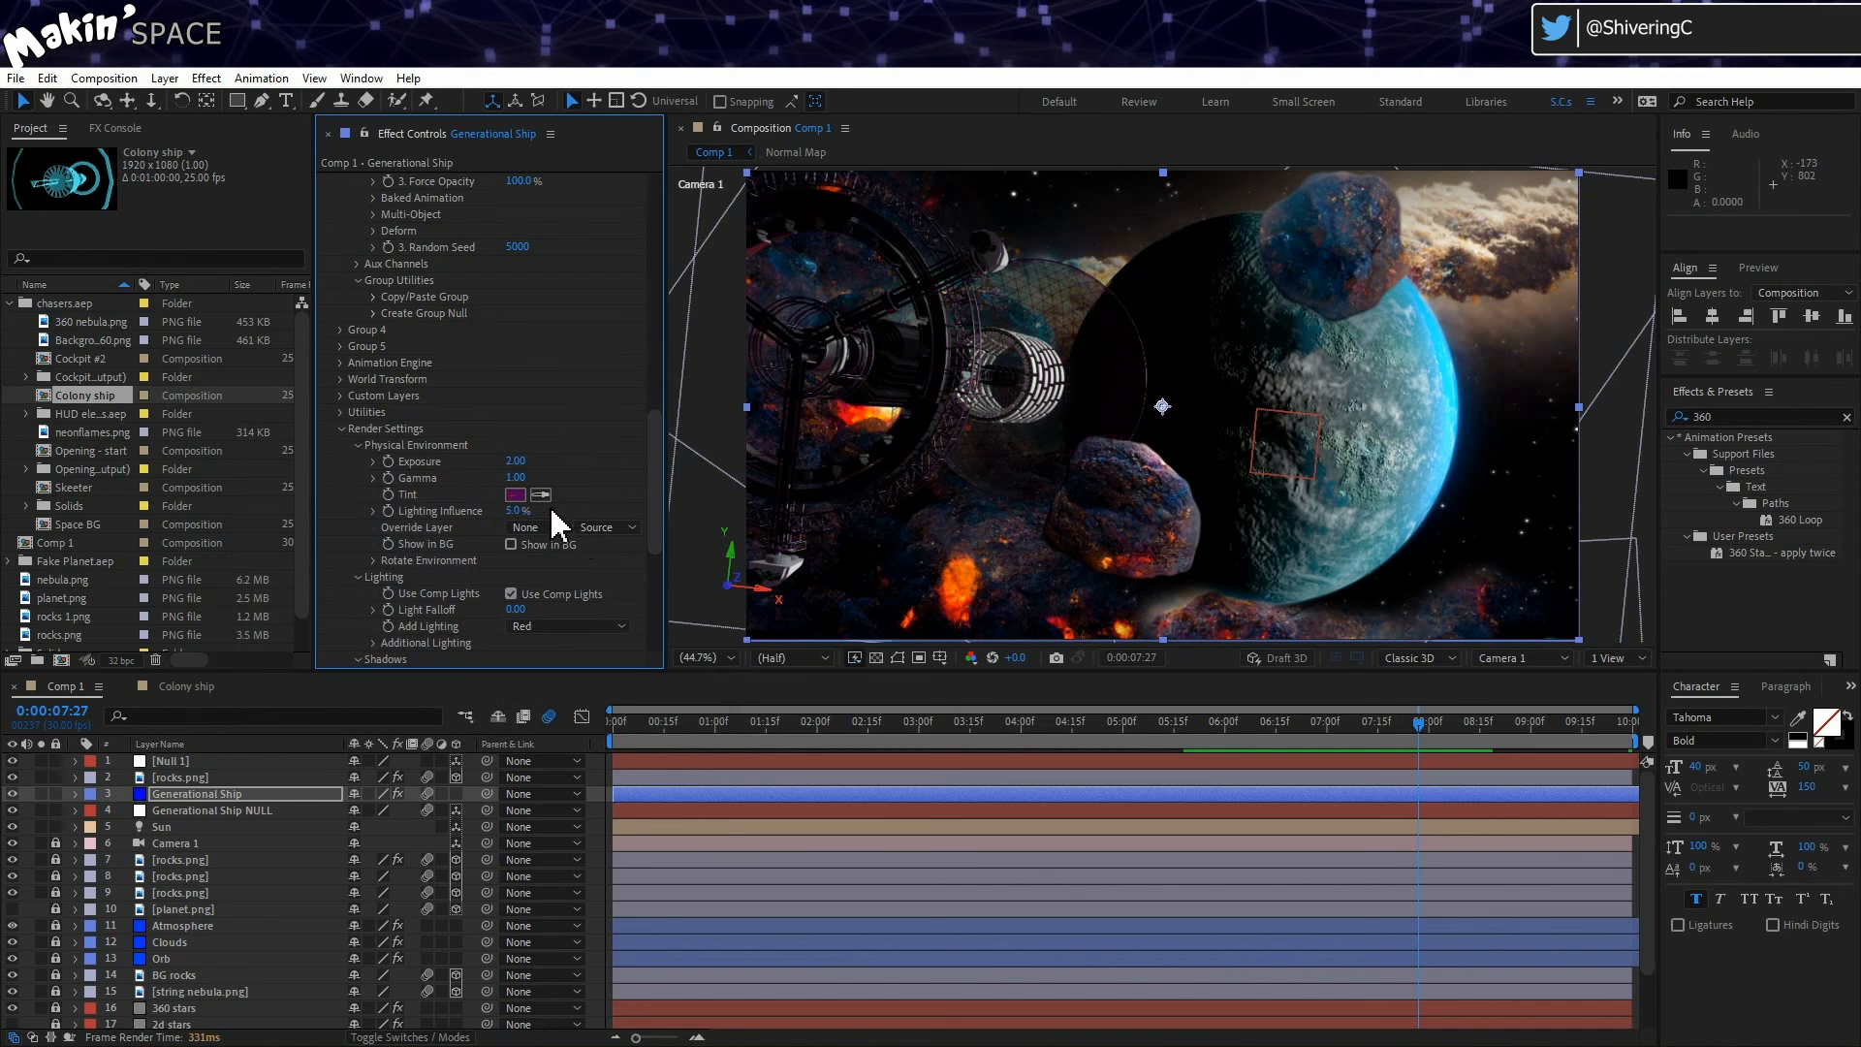
key("ctrl+z")
key("ctrl+z")
Step: Change the Tint of the ship's Physical Environment to a muted greyish purple, 544C55
left_click(517, 497)
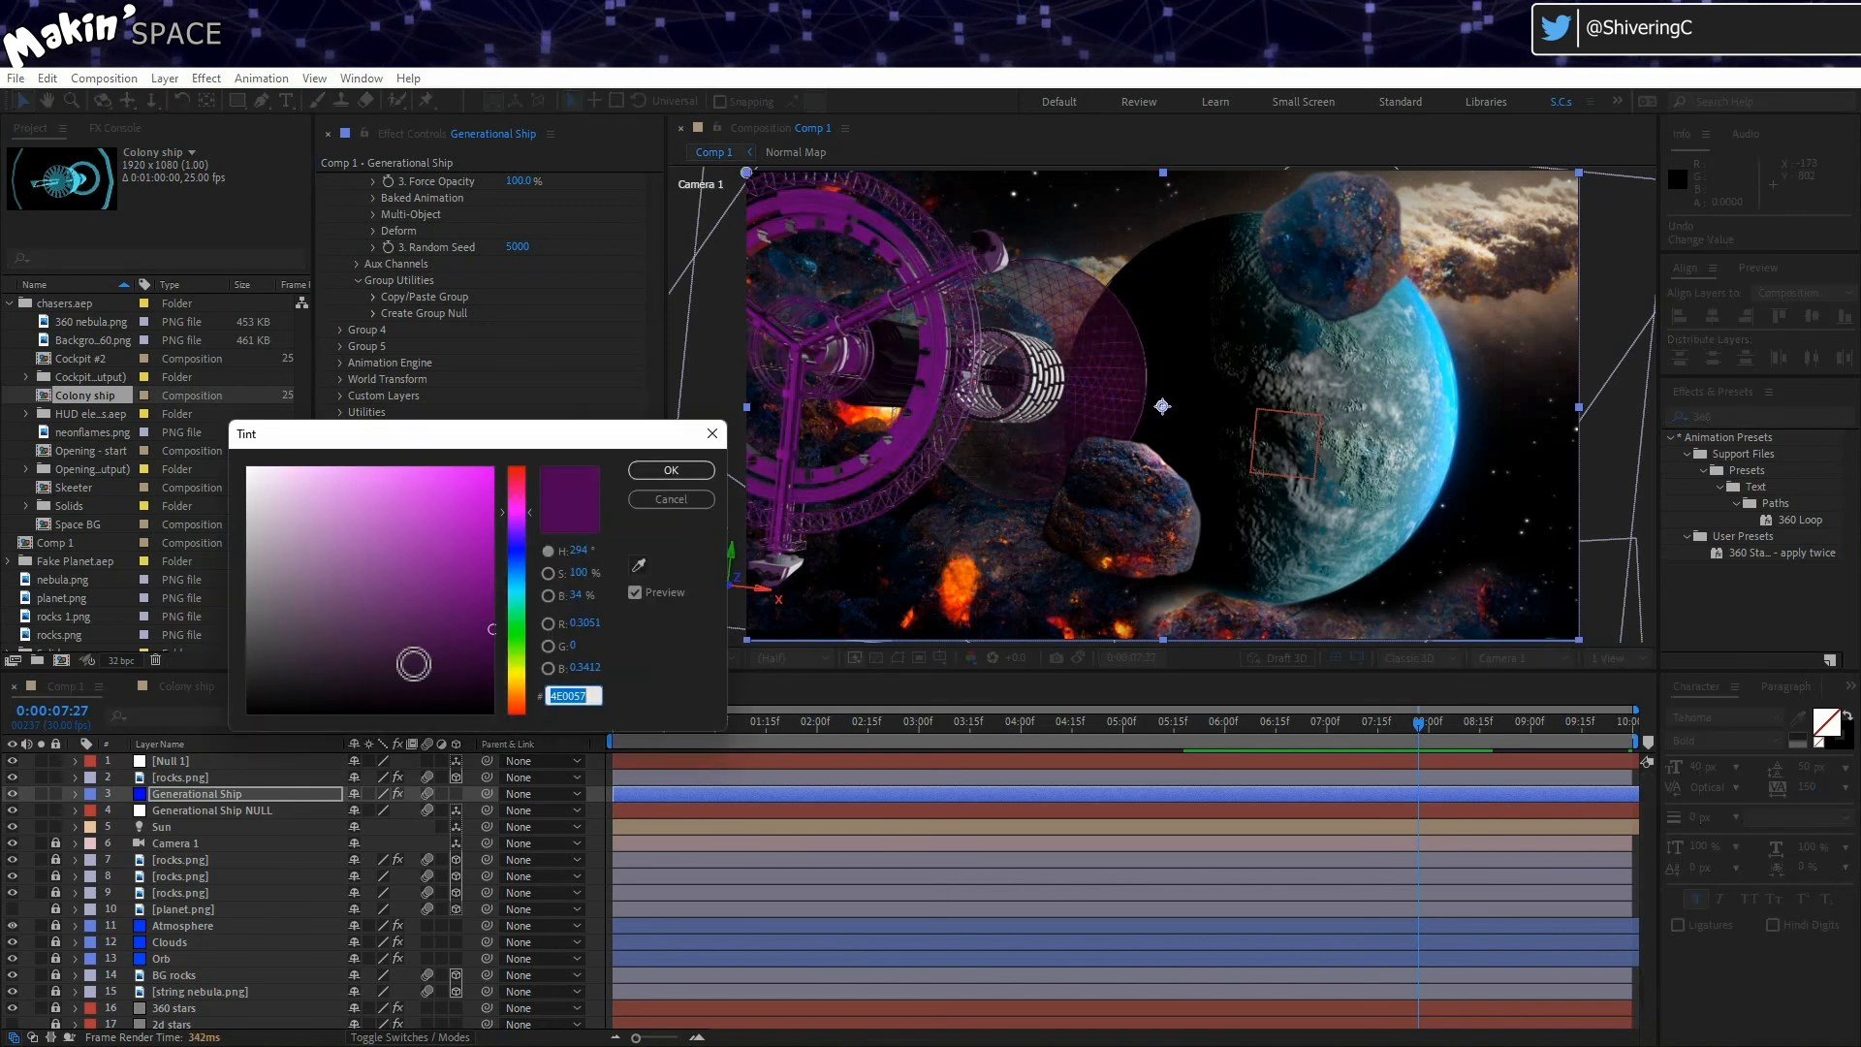
left_click(321, 630)
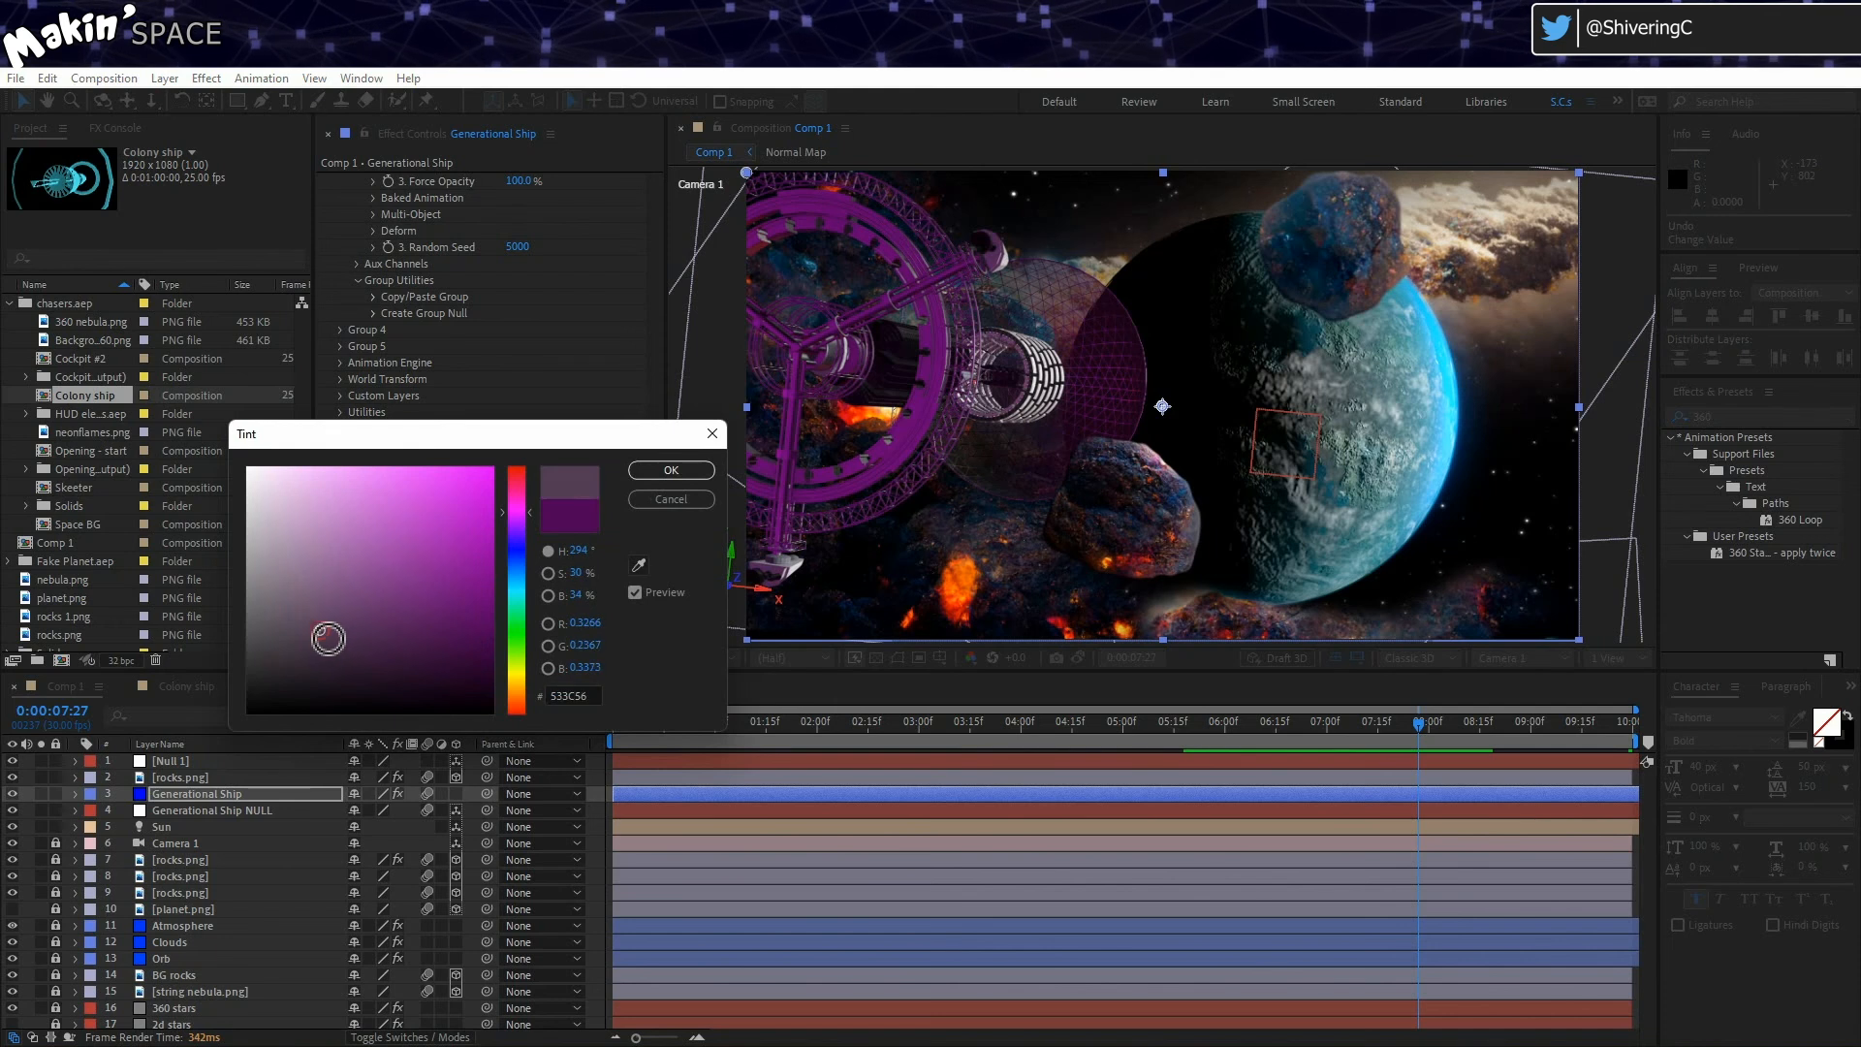
left_click(273, 631)
left_click(638, 473)
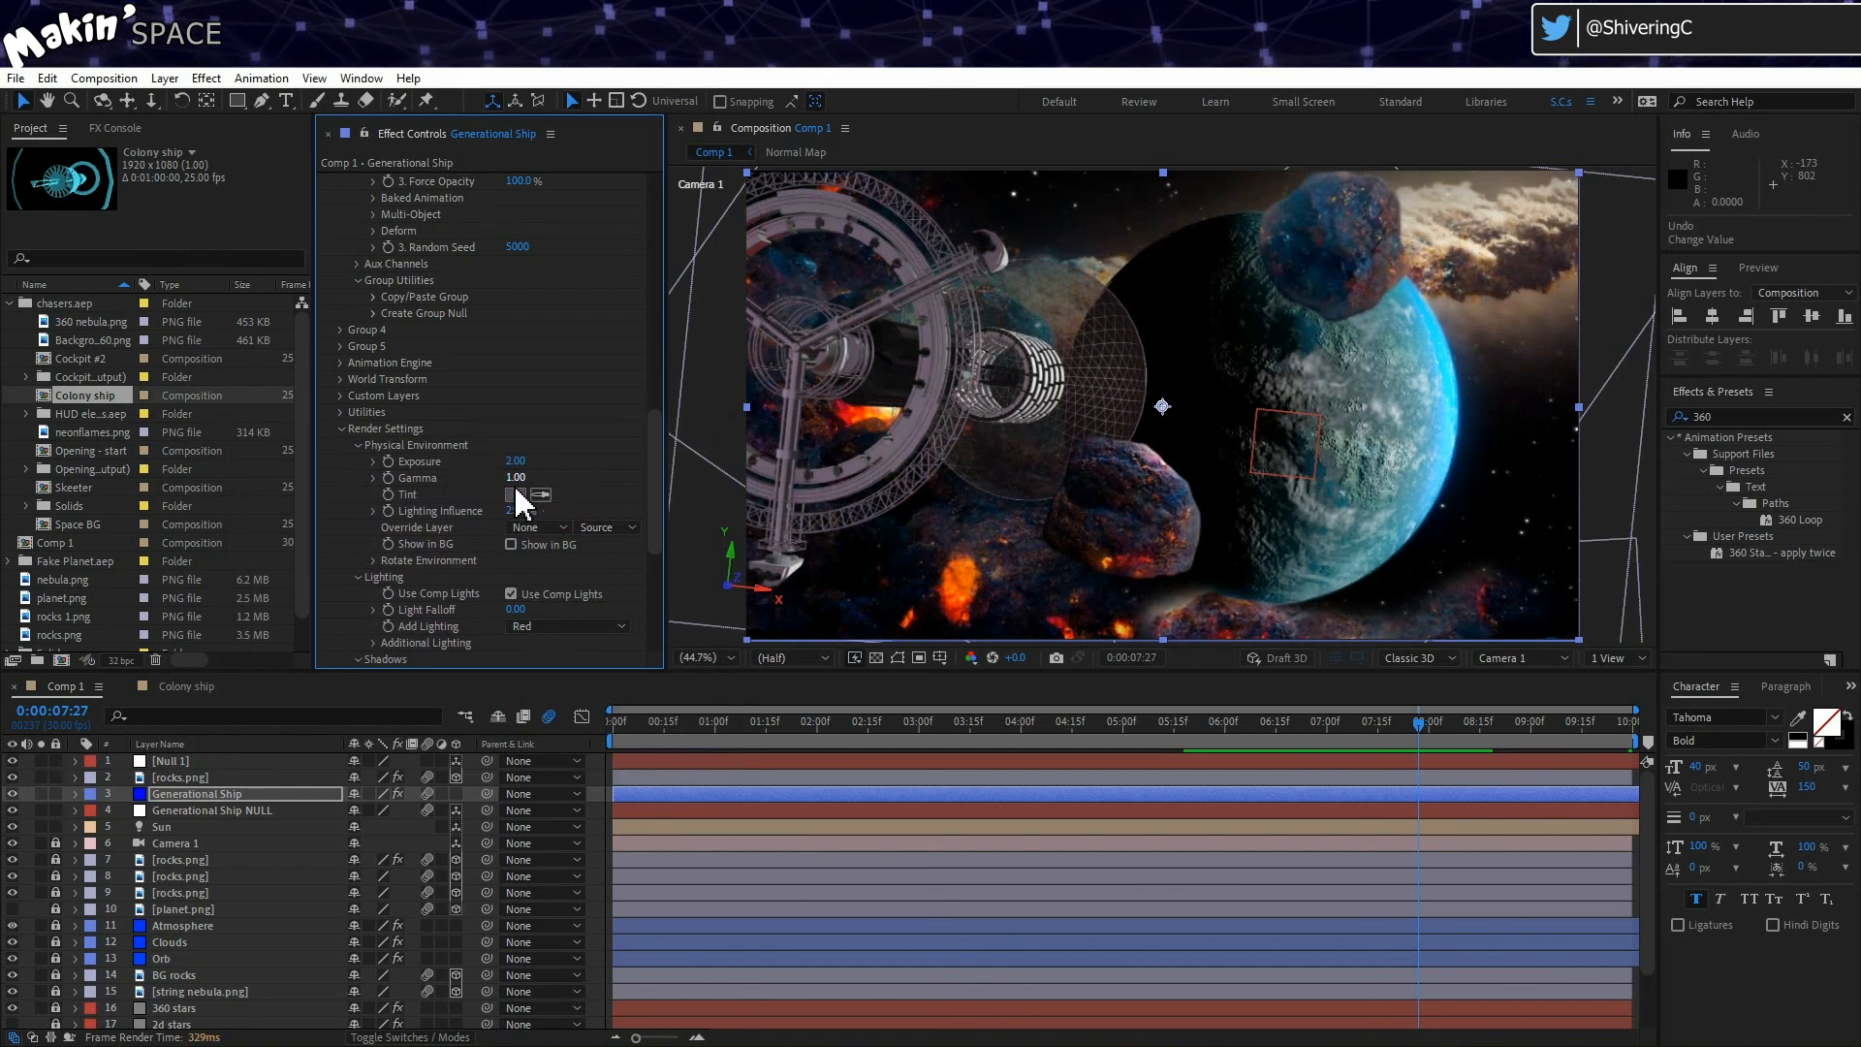
Step: Check the environment by switching Show in BG on and off, and darken the ship's Tint
left_click(511, 545)
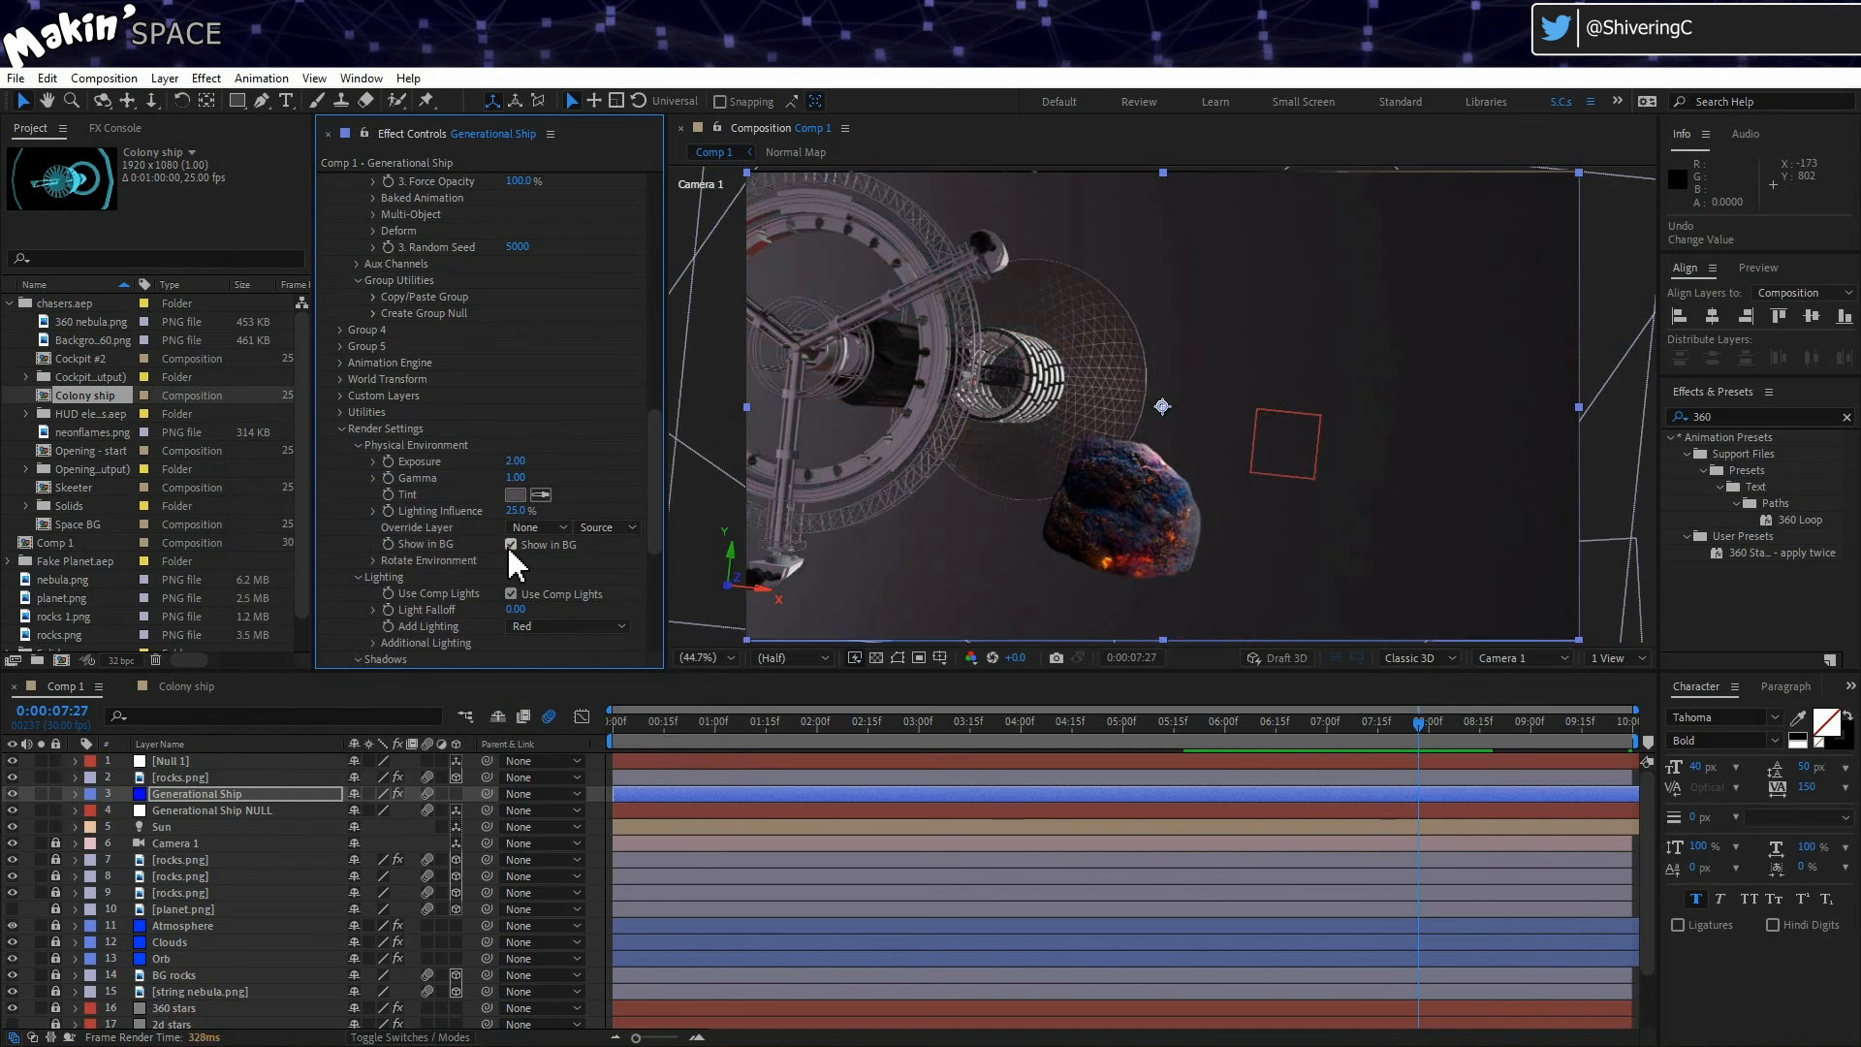
left_click(511, 545)
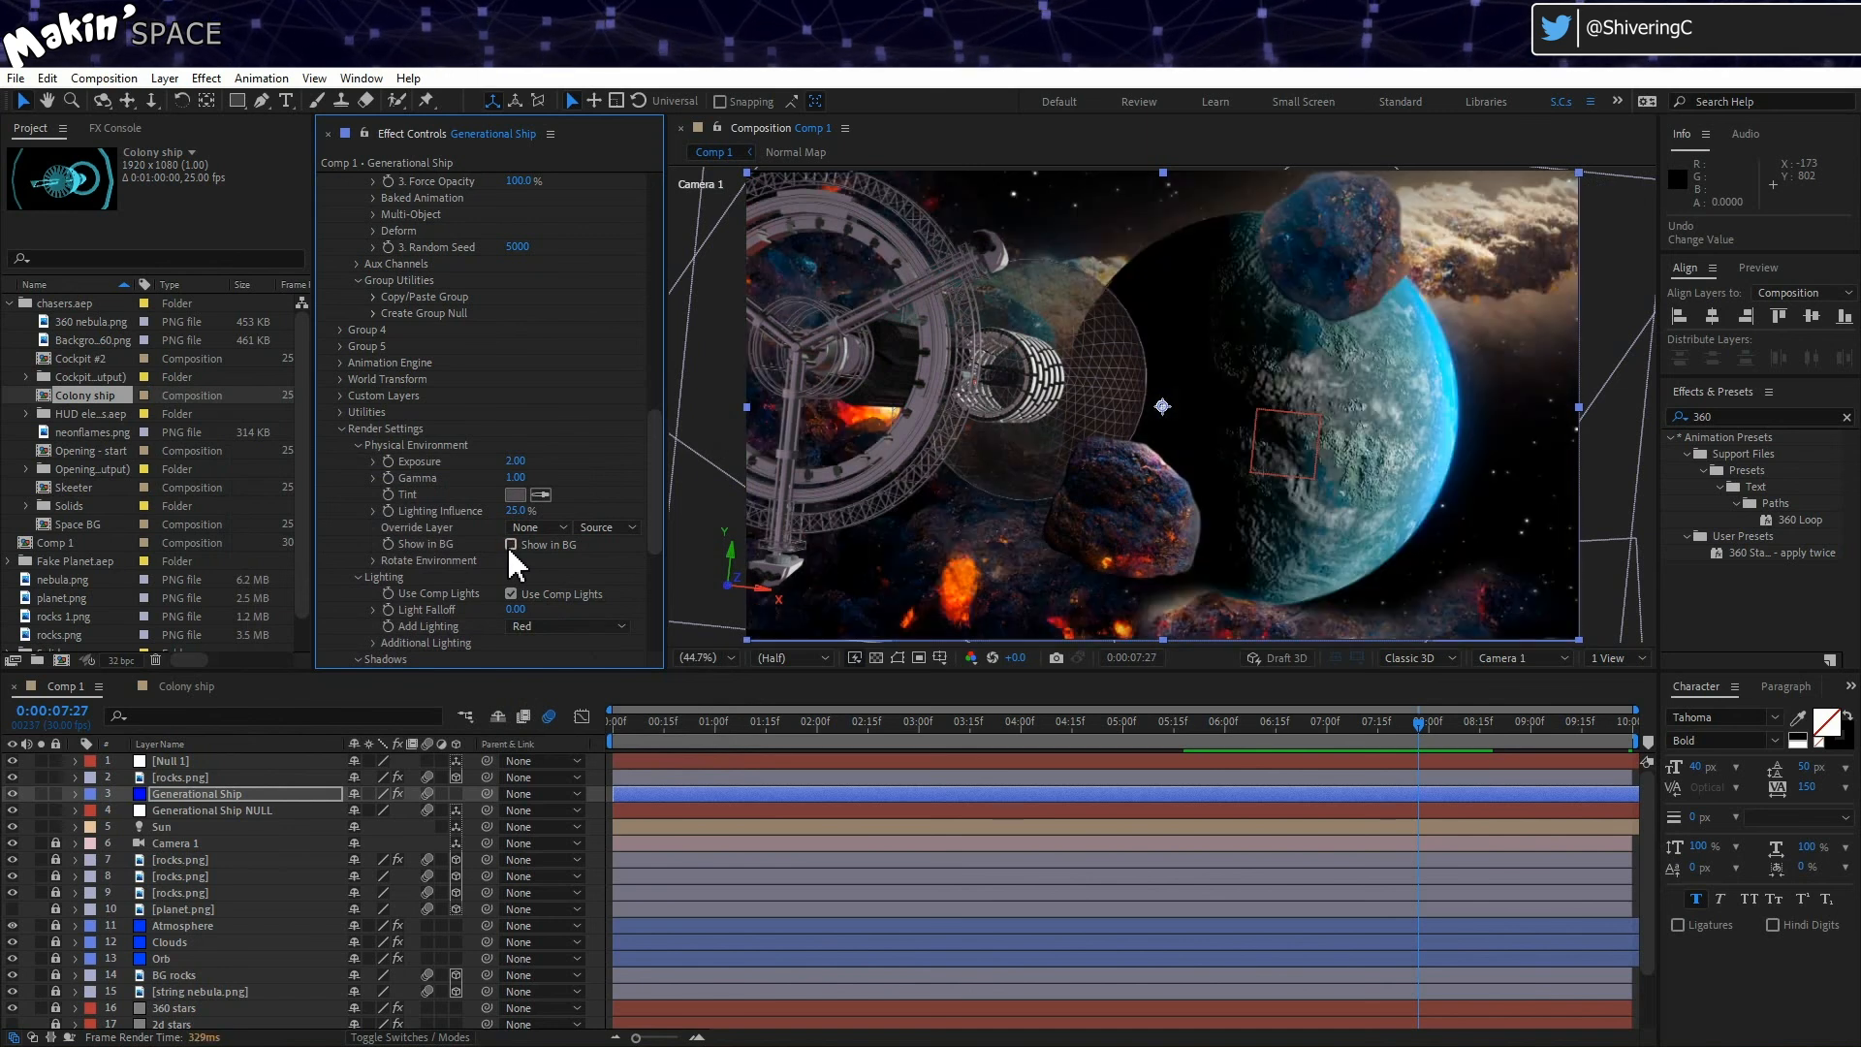
left_click(512, 495)
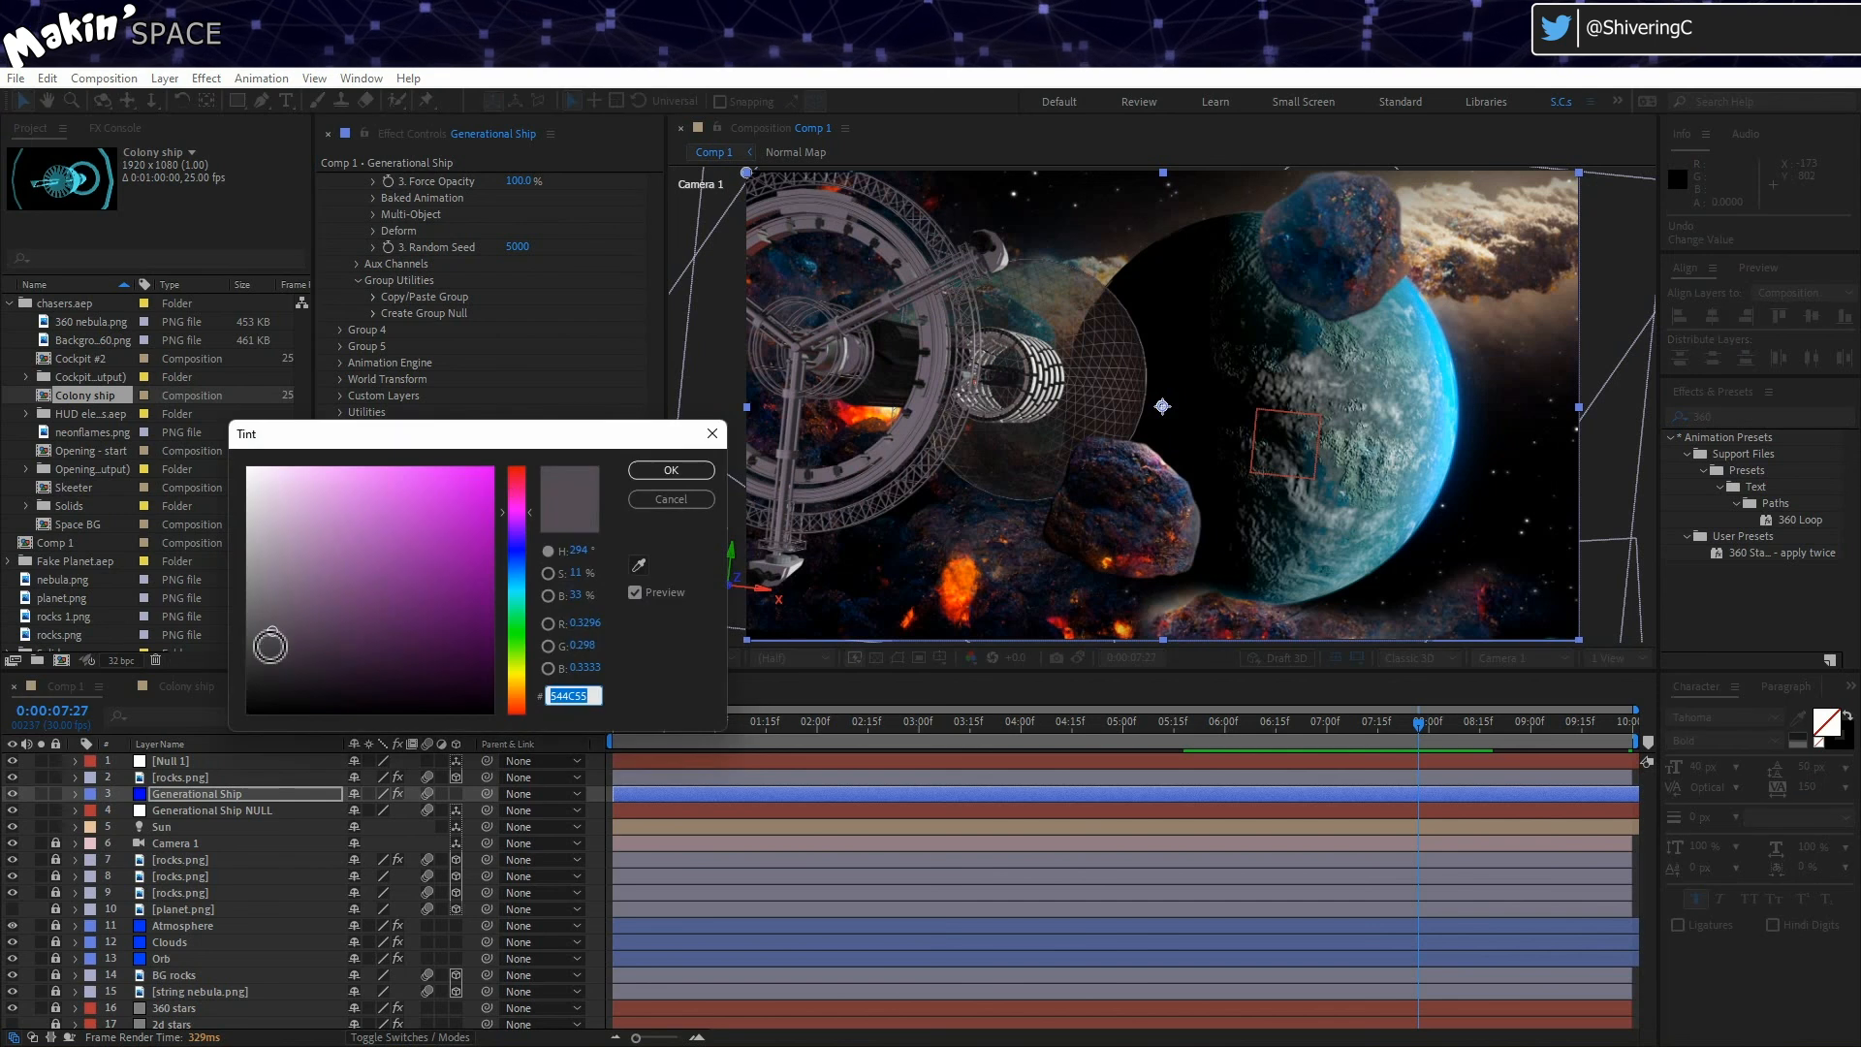
left_click(678, 470)
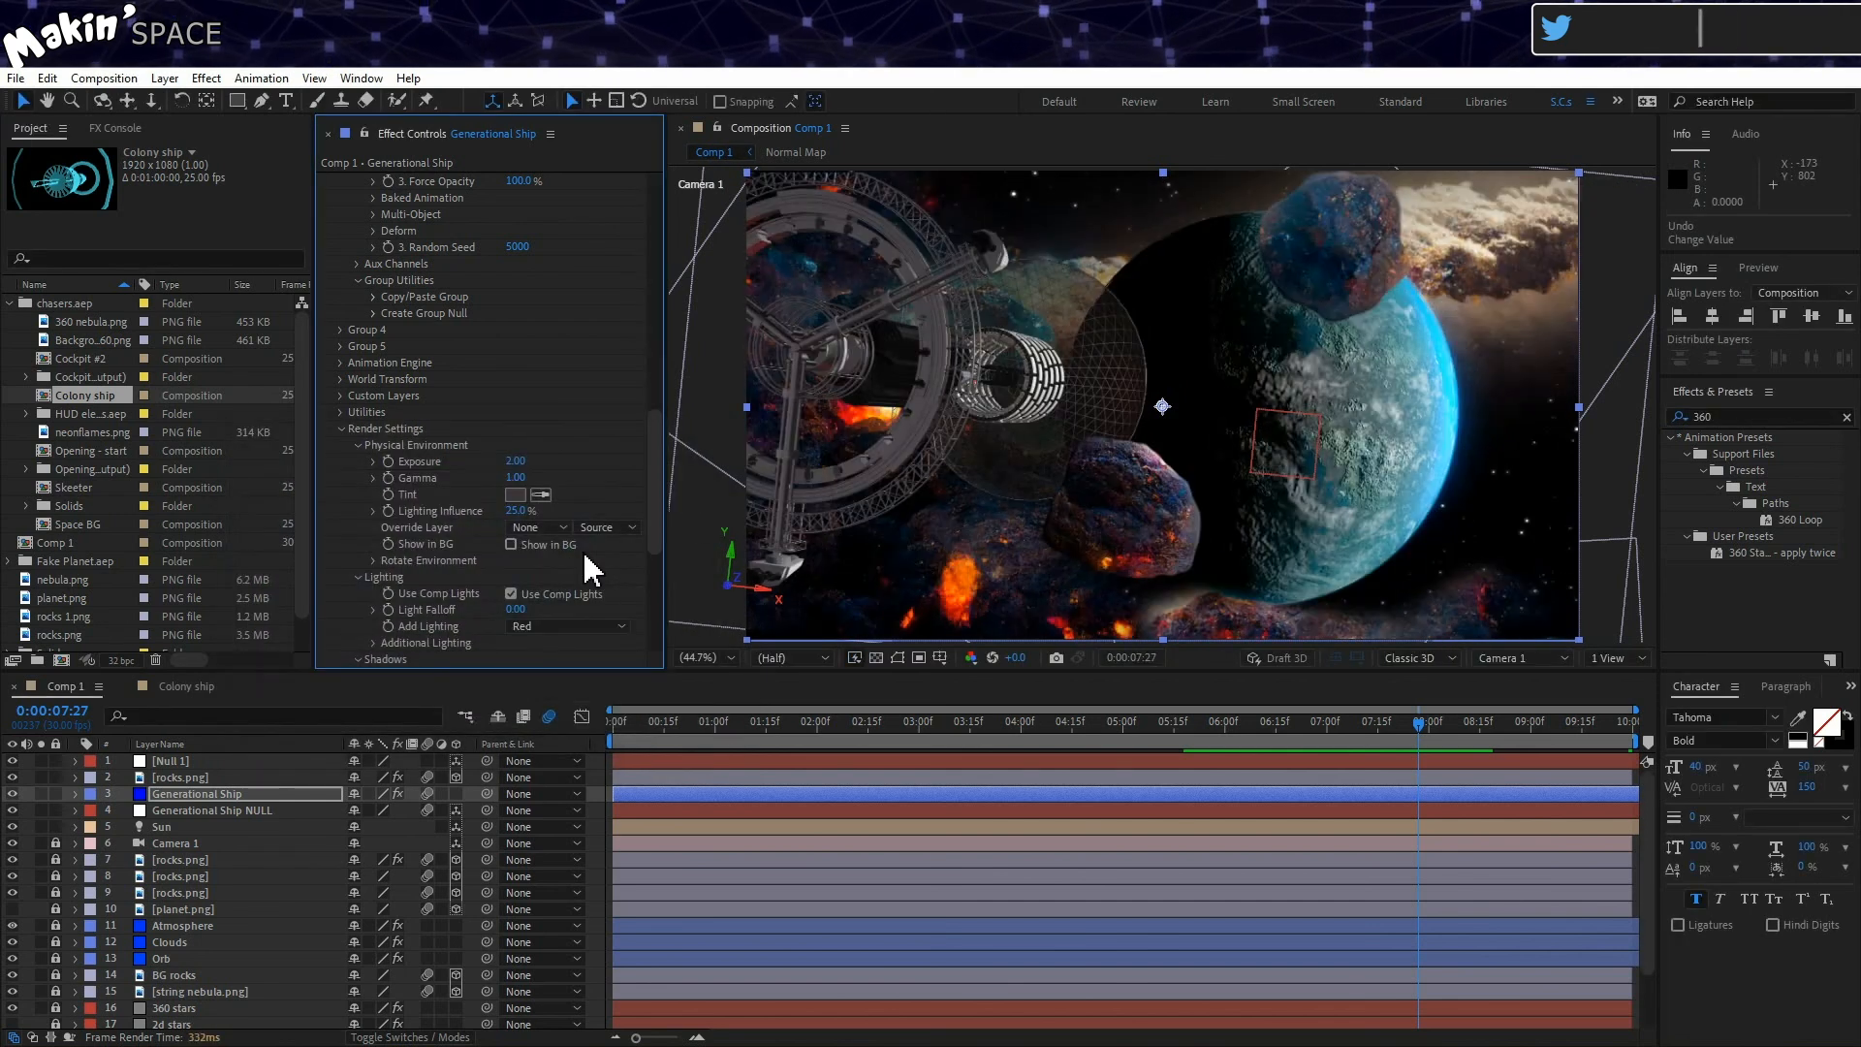
Step: Try the Underwater, Warm and Cinema presets for the ship's Add Lighting, expanding the Additional Lighting group
scroll(370, 581, "down", 2)
scroll(363, 586, "down", 2)
left_click(540, 409)
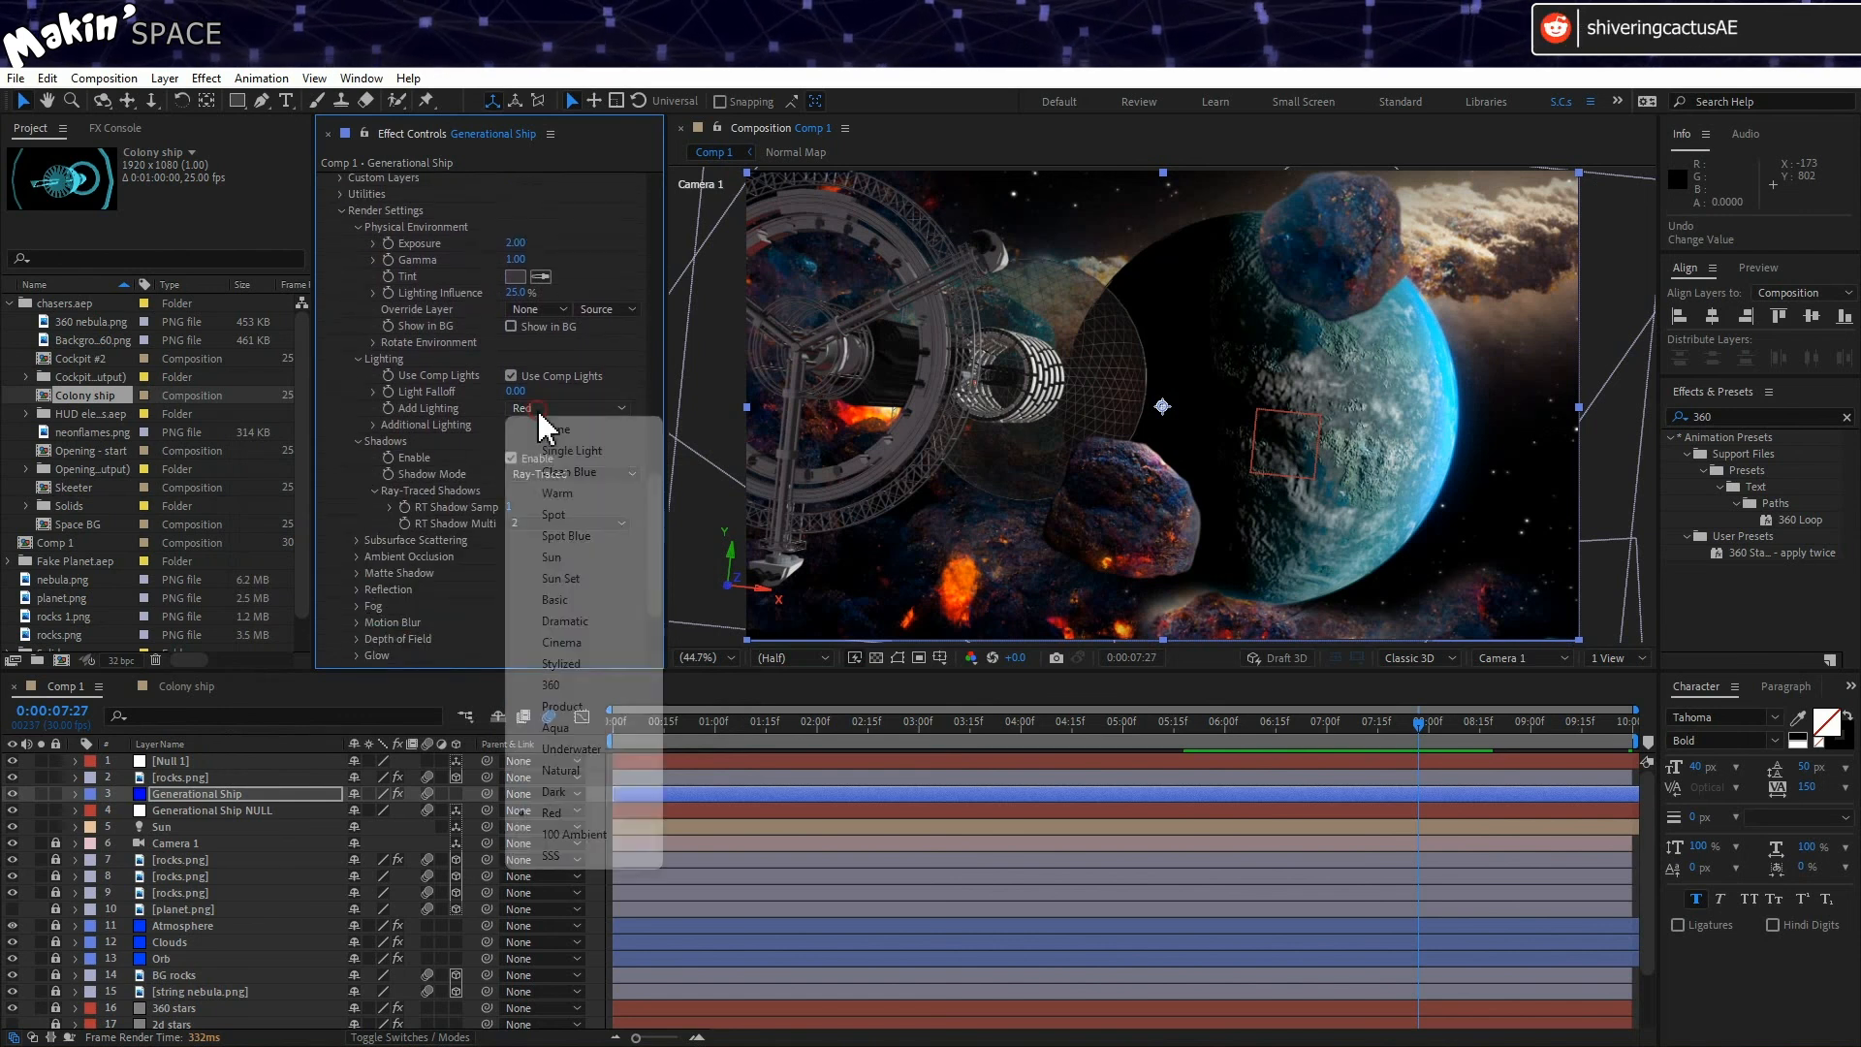
left_click(570, 749)
left_click(562, 458)
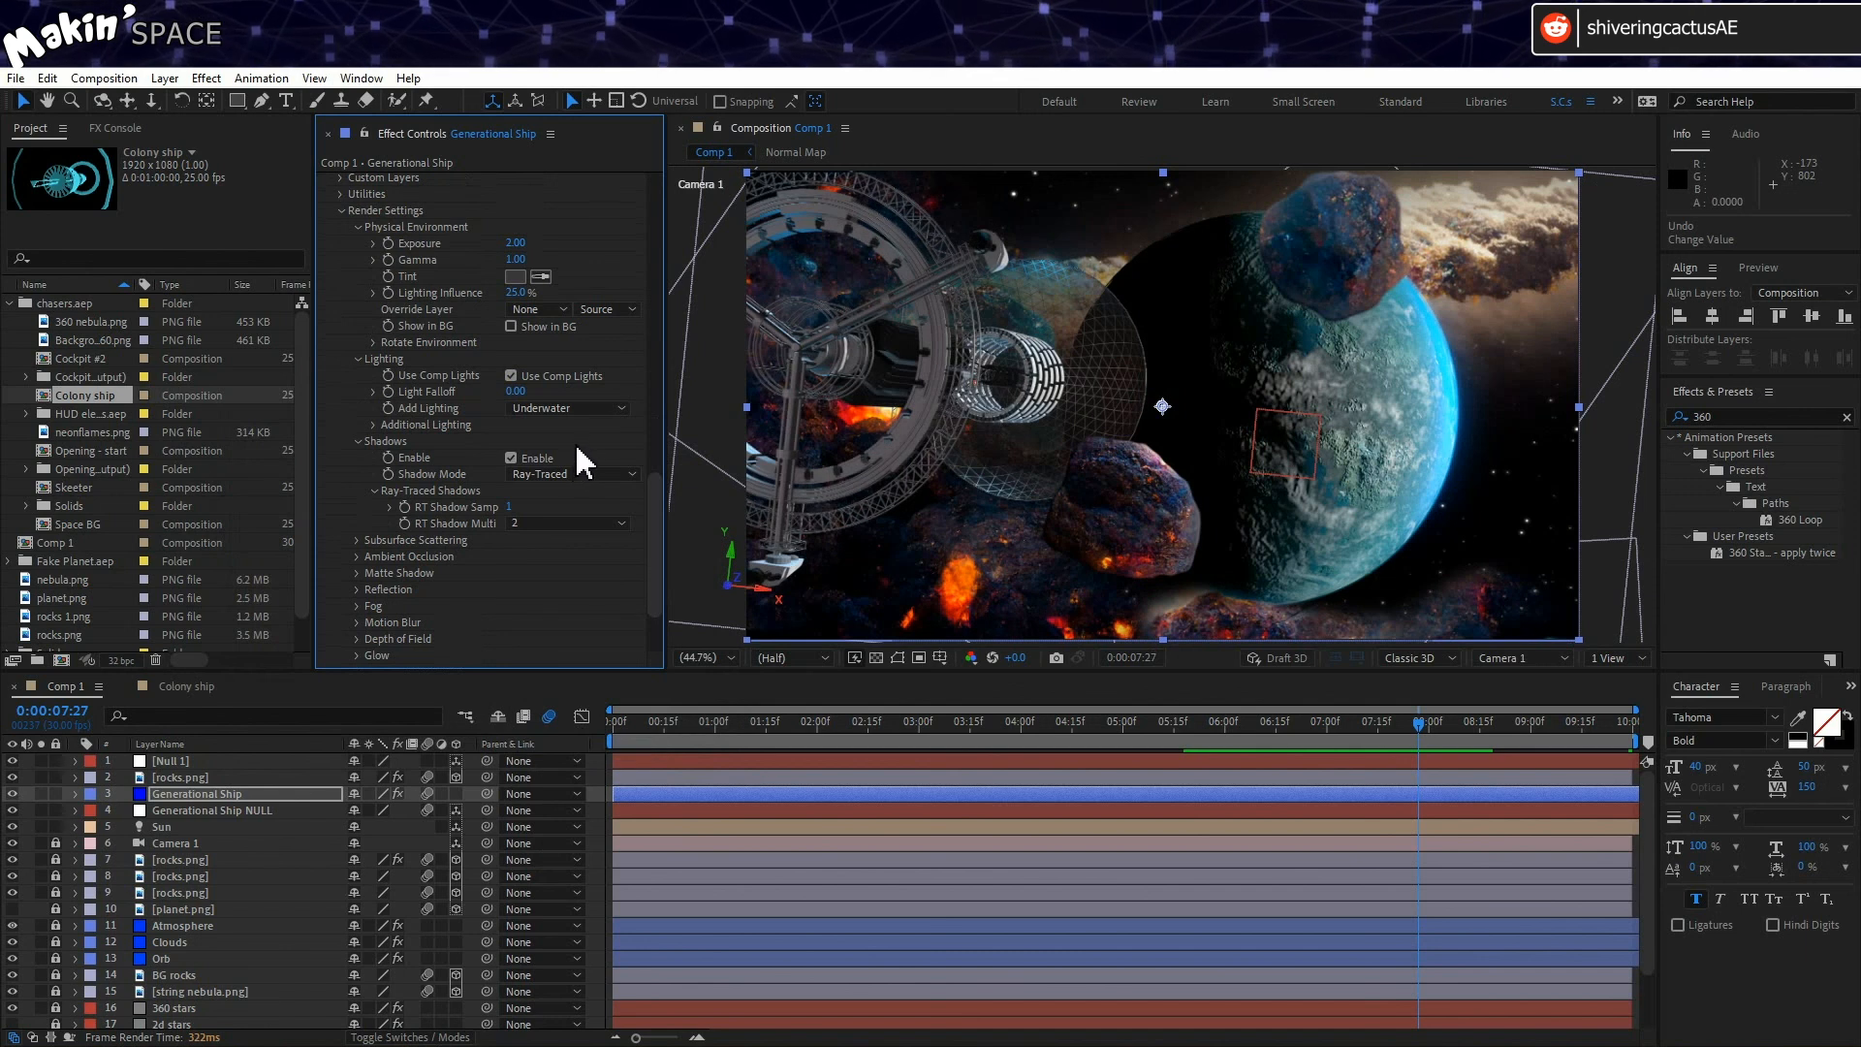
left_click(370, 422)
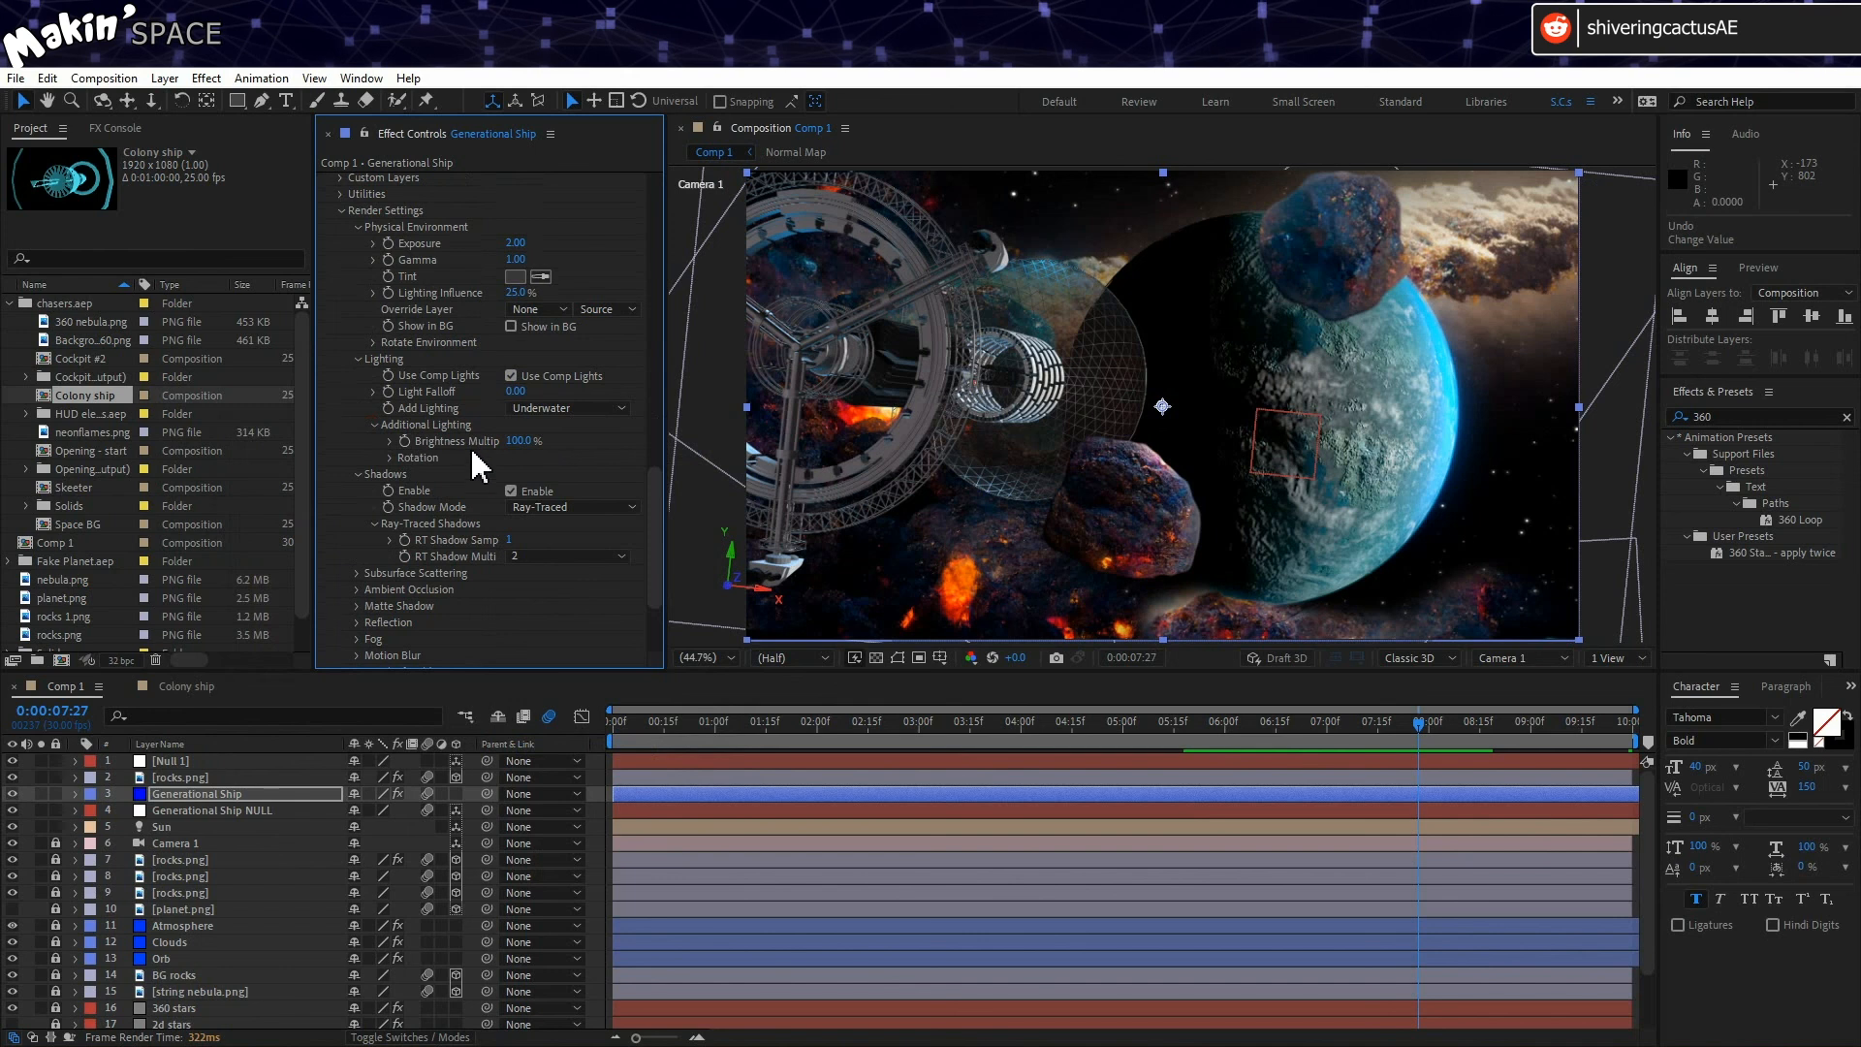
left_click(574, 405)
left_click(588, 492)
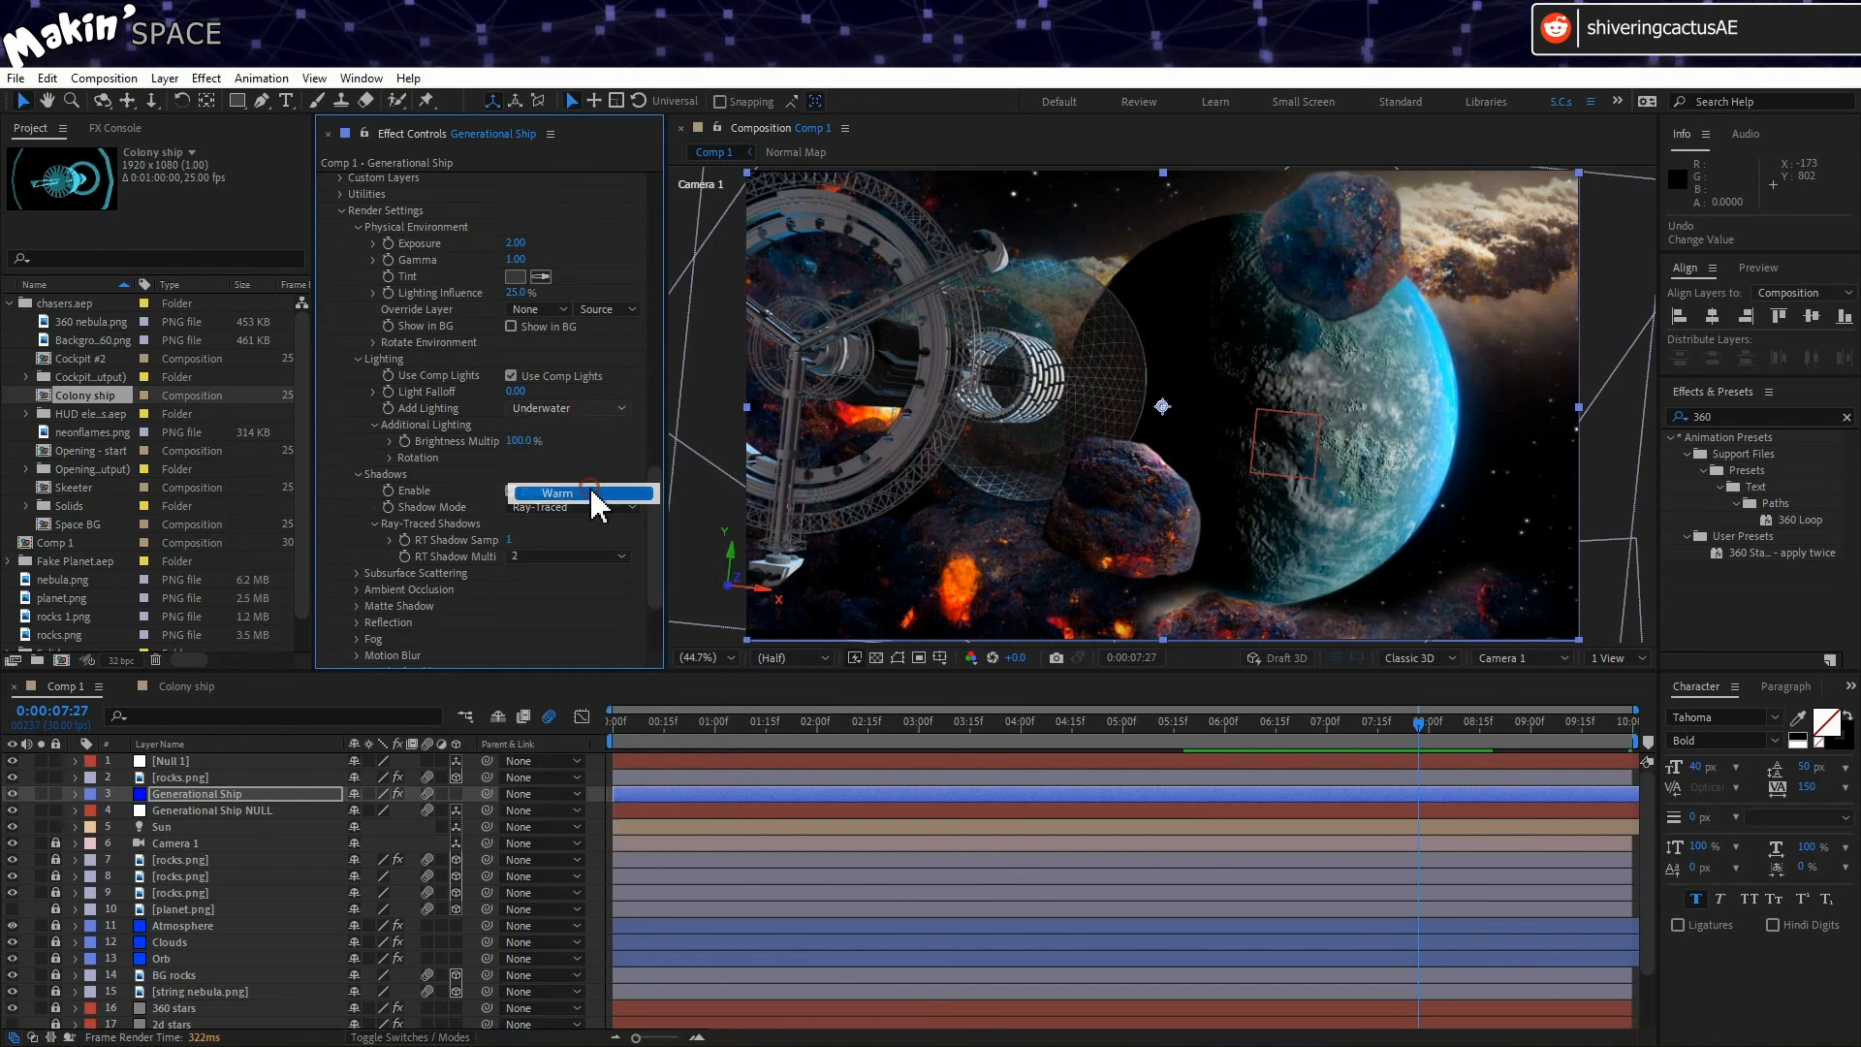
left_click(589, 415)
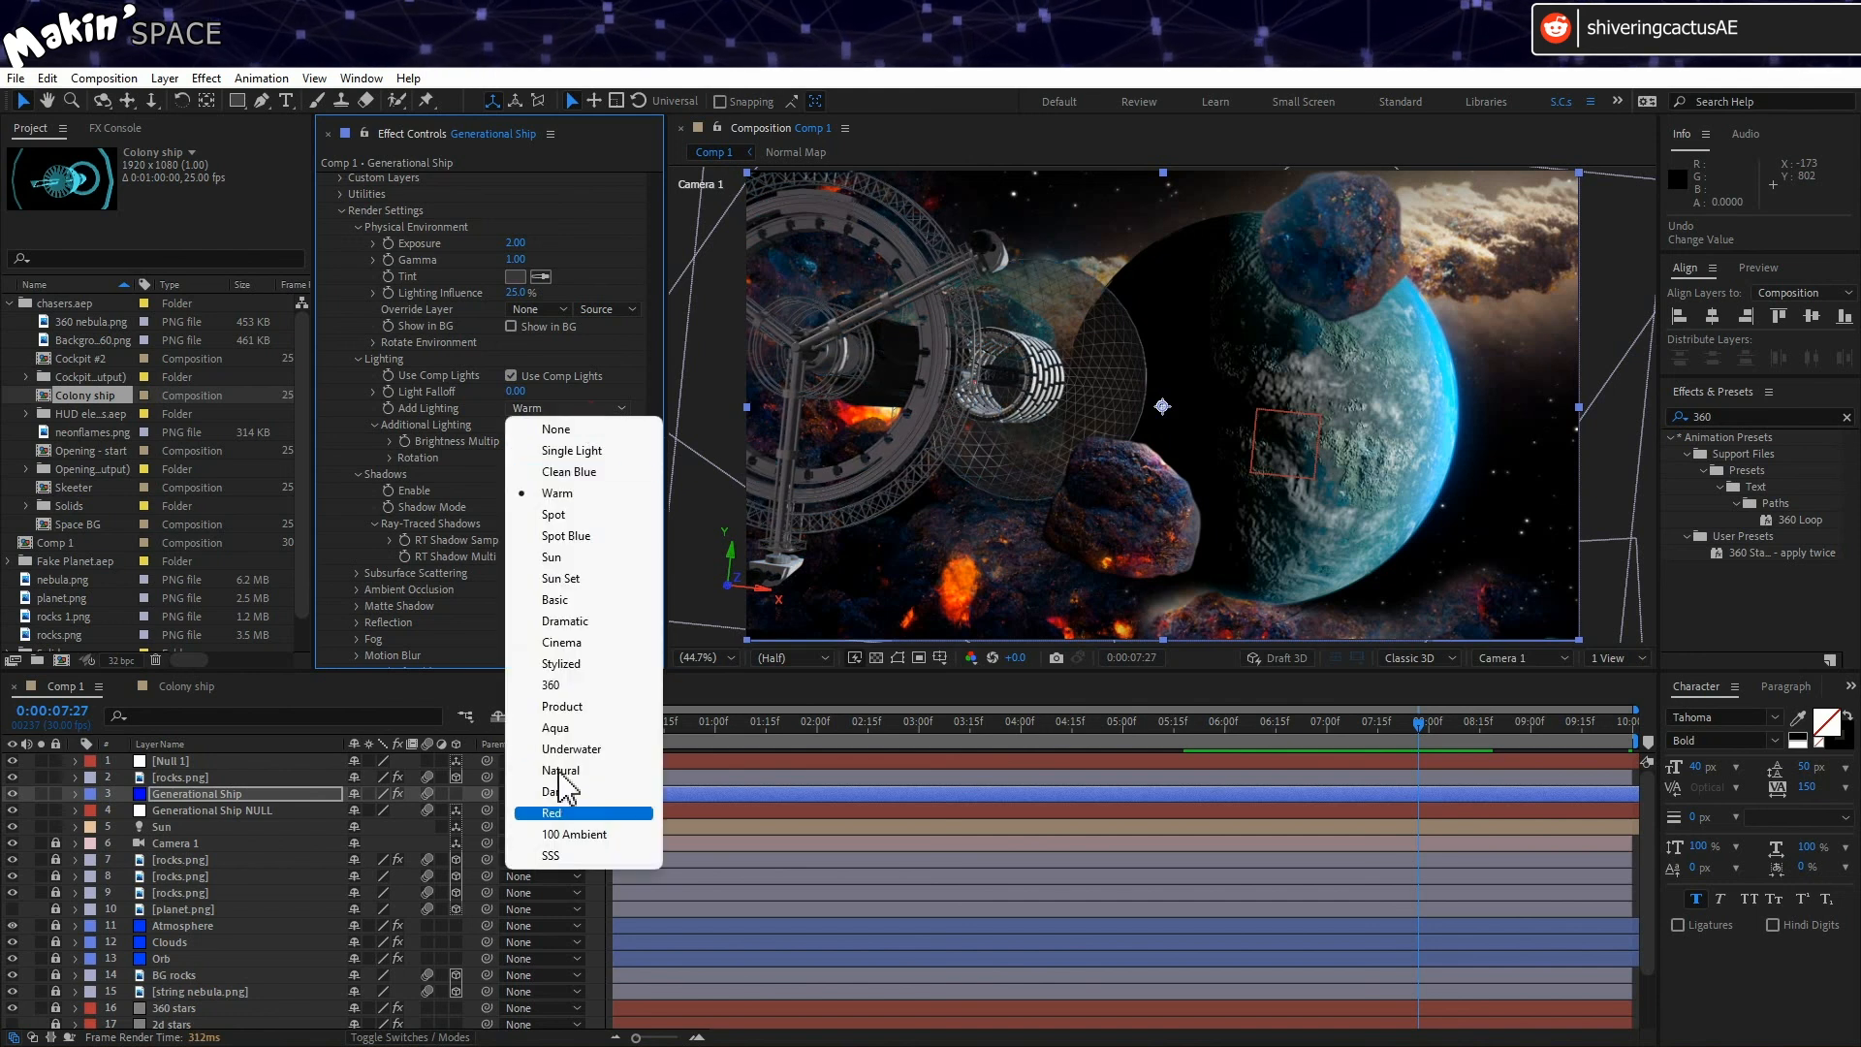
left_click(590, 643)
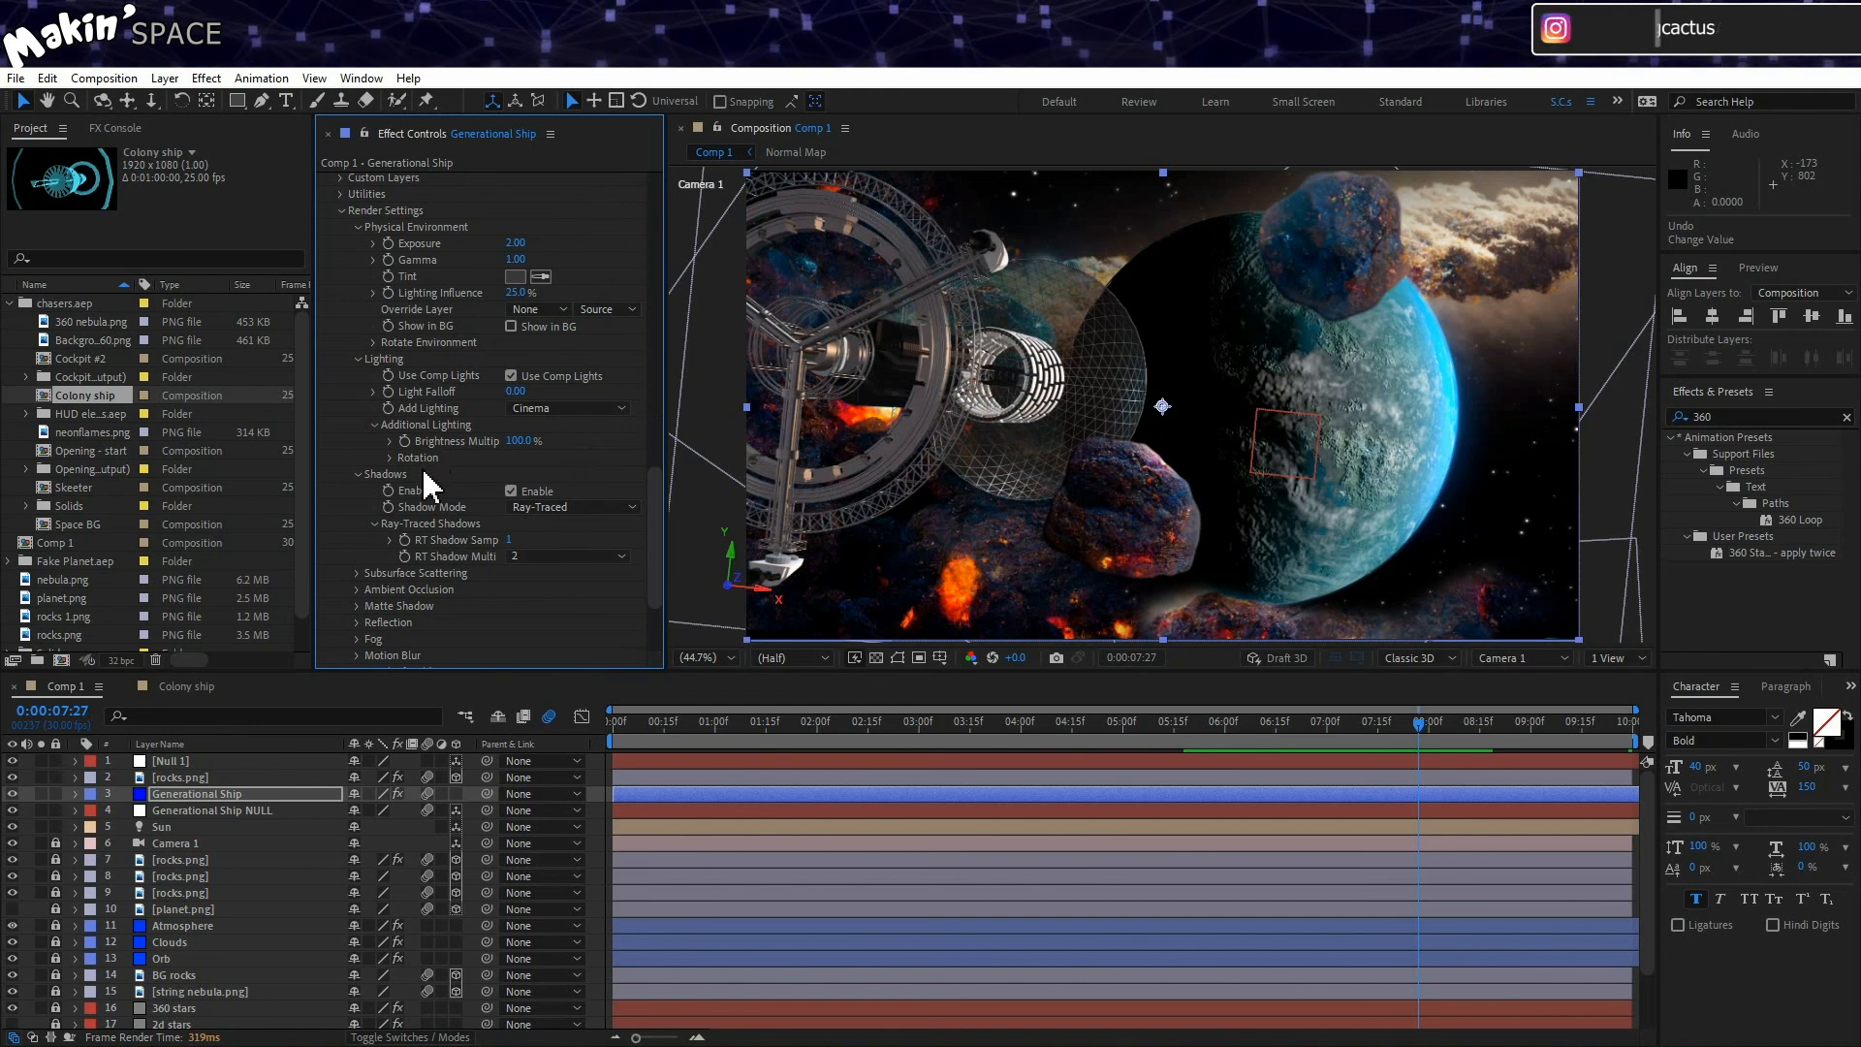
Step: Try Shadow Mapping as the ship's Shadow Mode, and return it to Ray-Traced
scroll(434, 489, "down", 1)
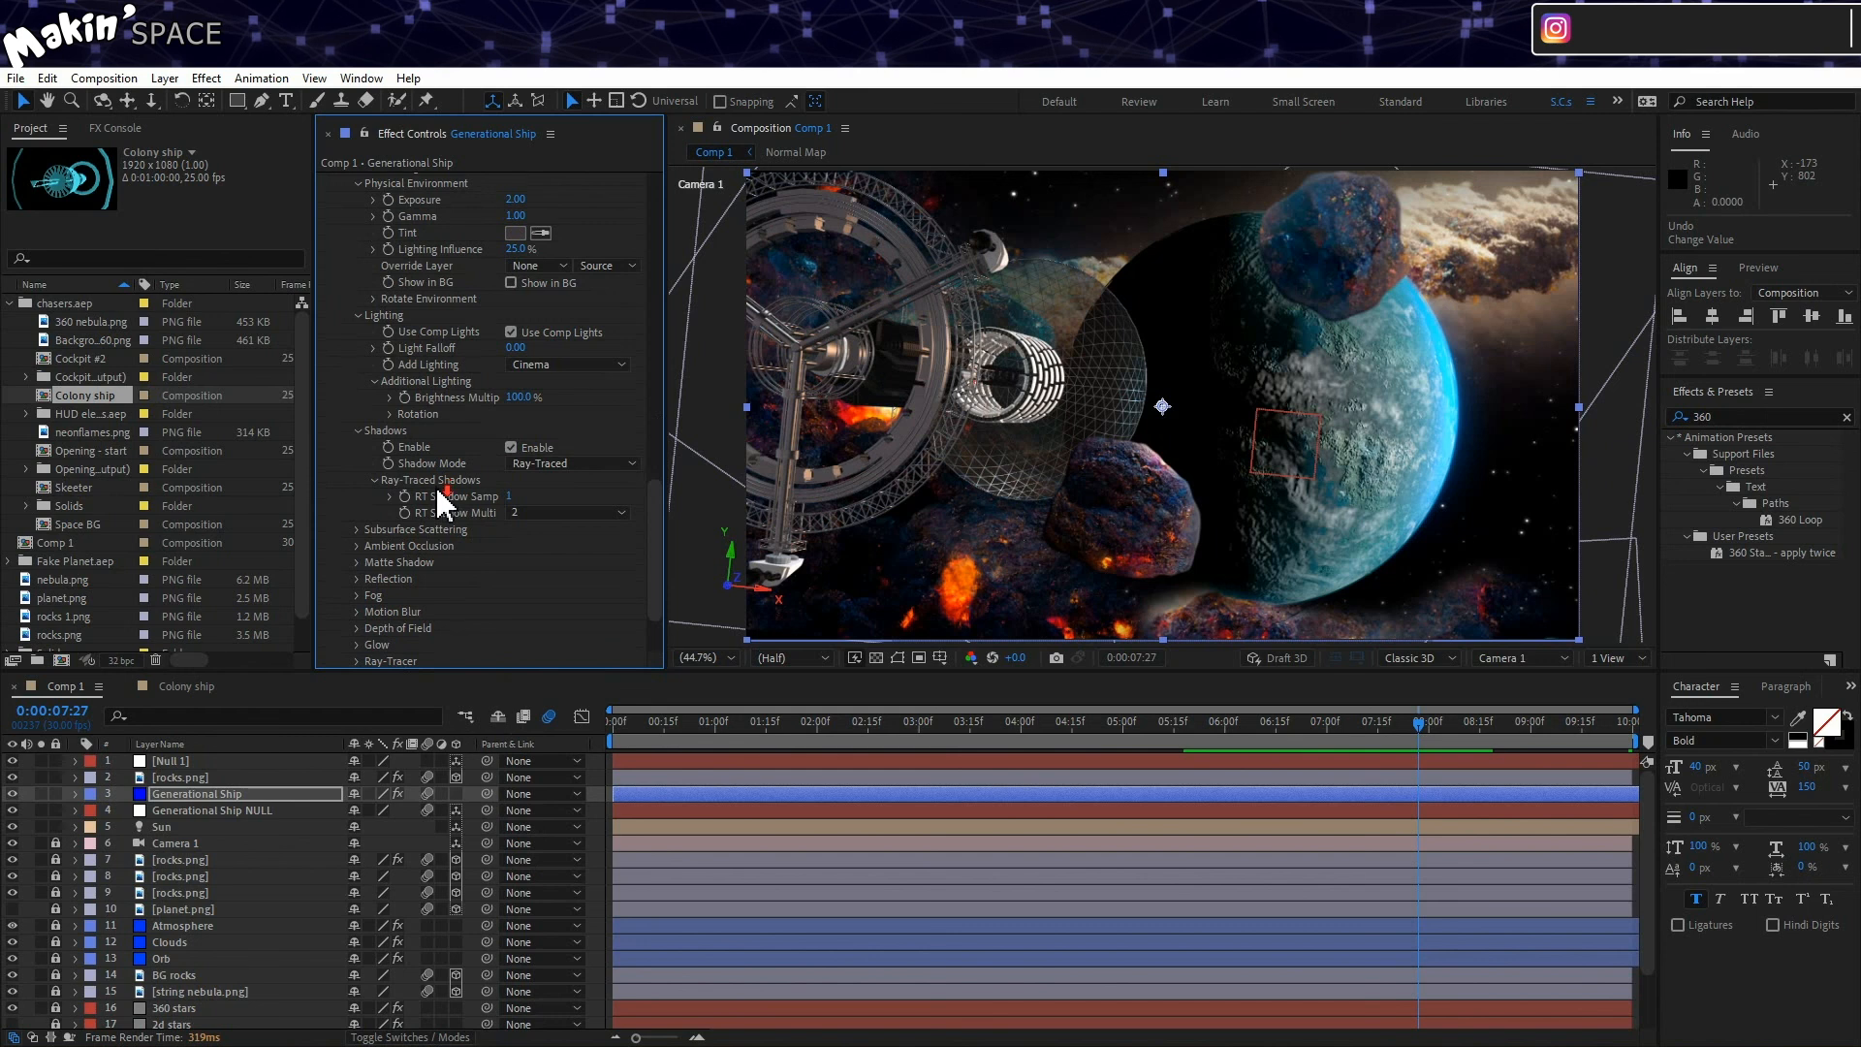
left_click(357, 611)
left_click(357, 611)
scroll(357, 613, "down", 1)
scroll(358, 611, "down", 1)
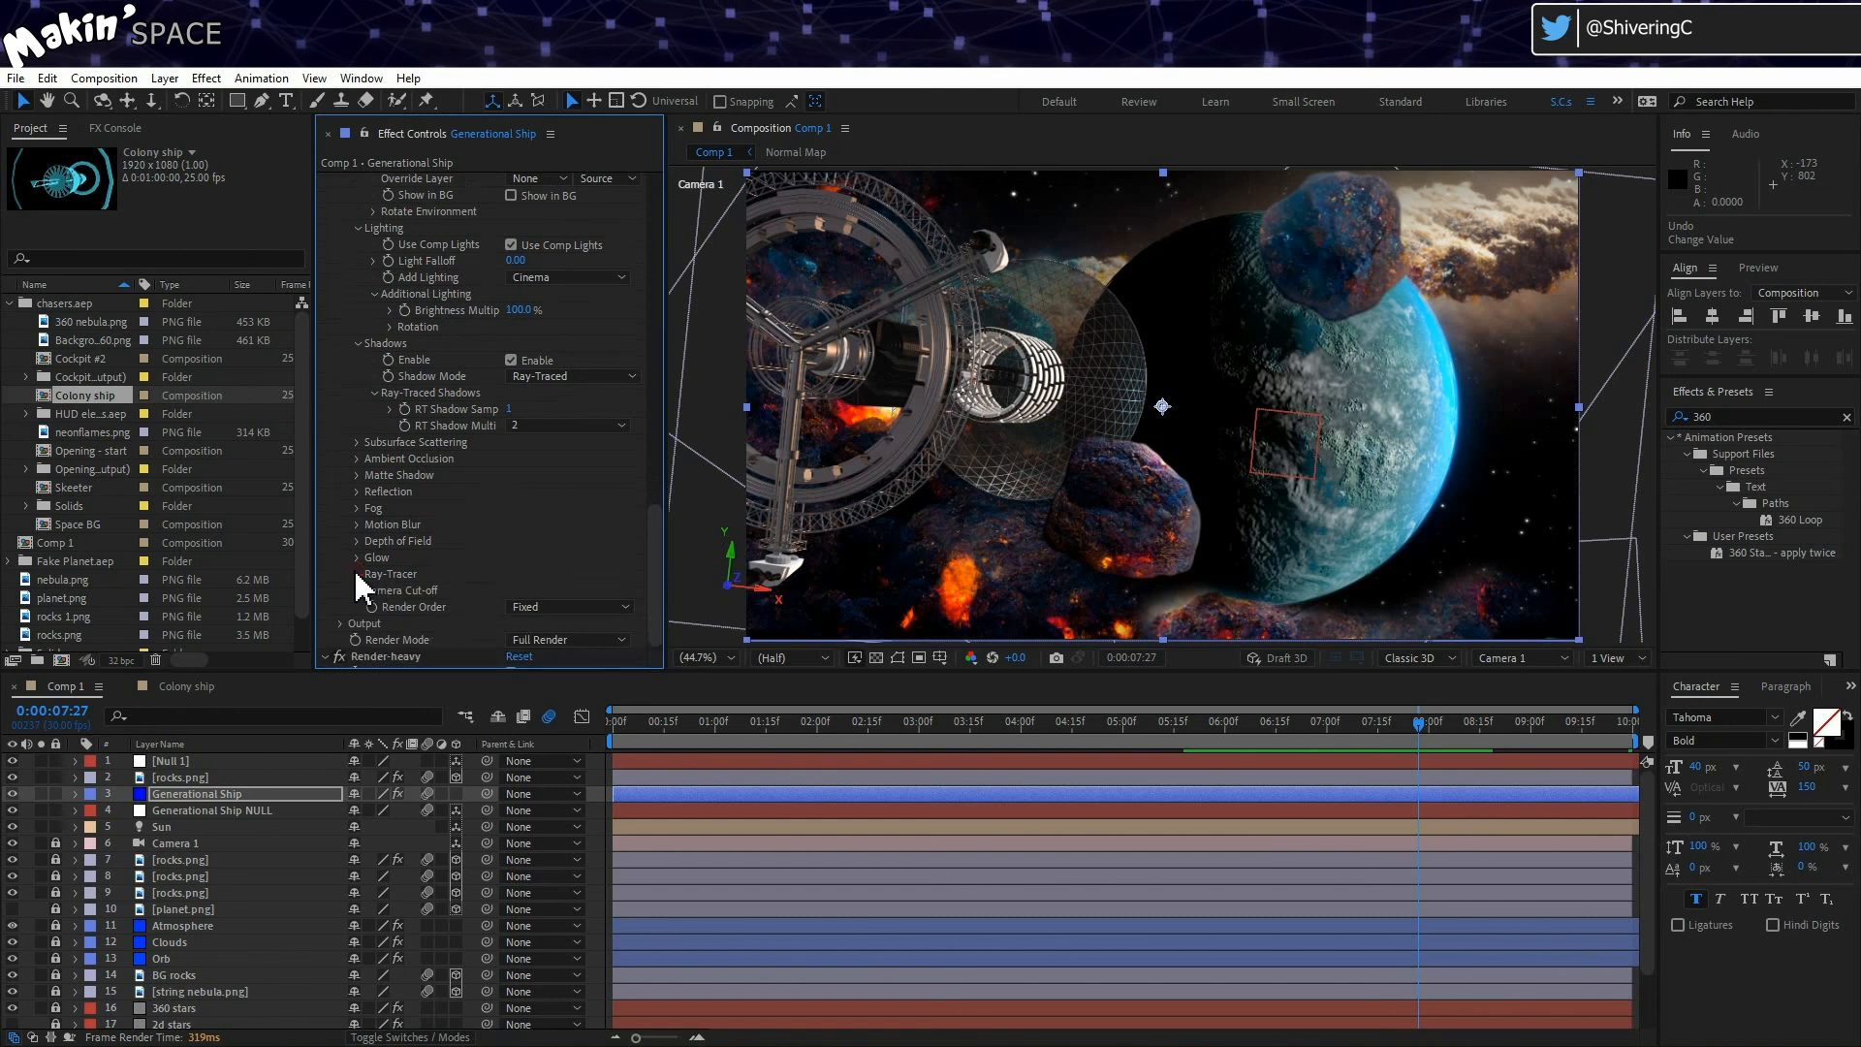
scroll(359, 509, "up", 1)
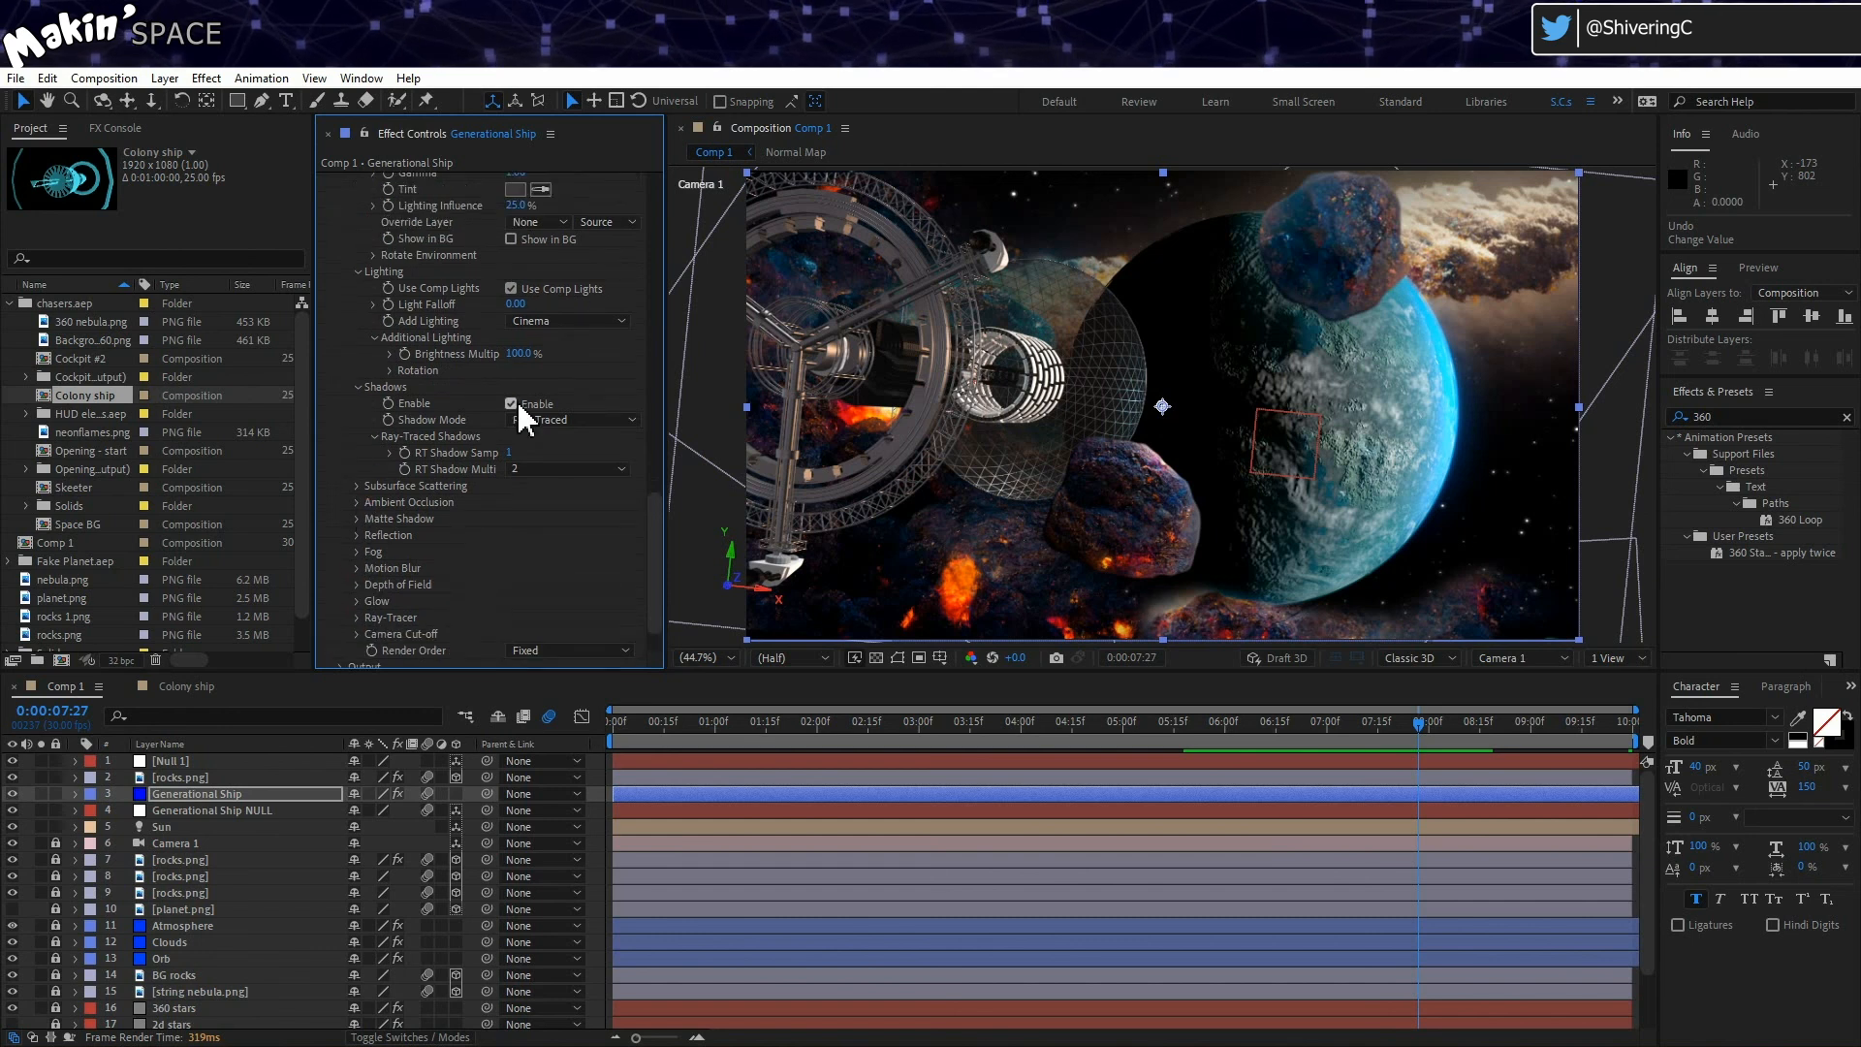
left_click(572, 420)
left_click(591, 441)
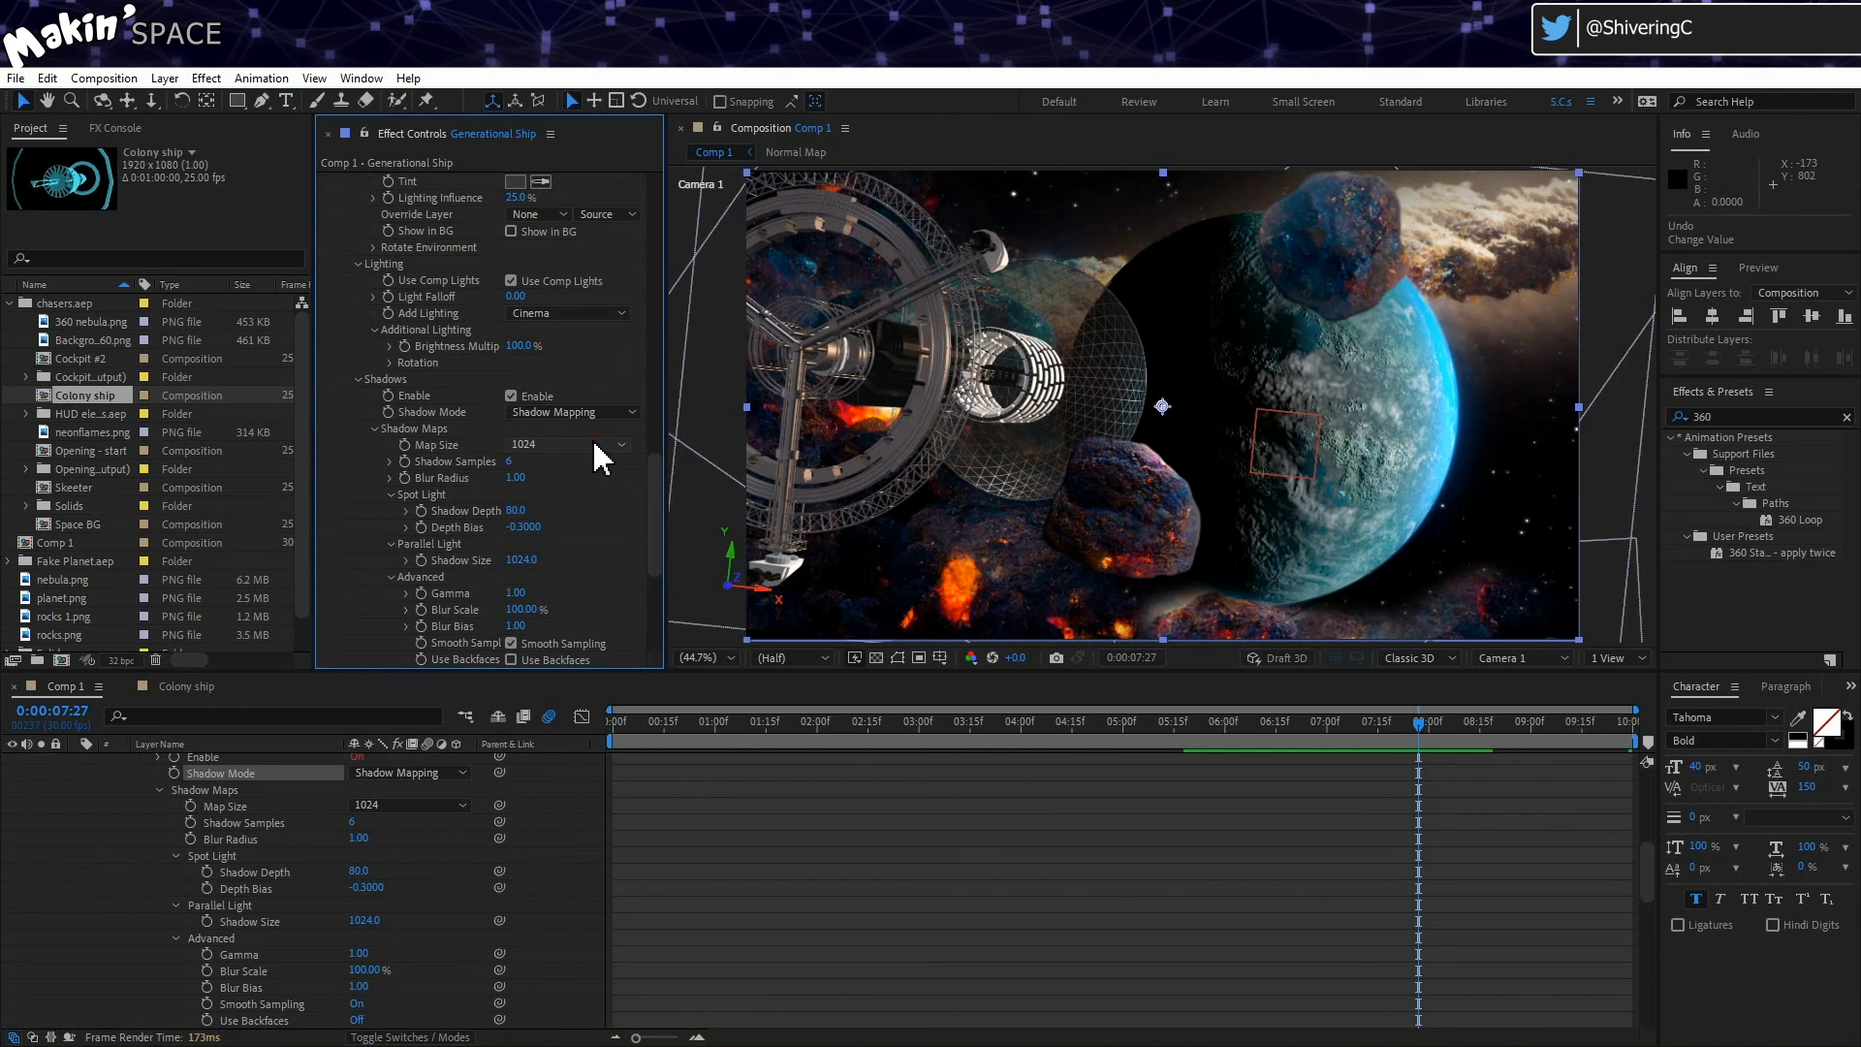
left_click(581, 412)
left_click(585, 452)
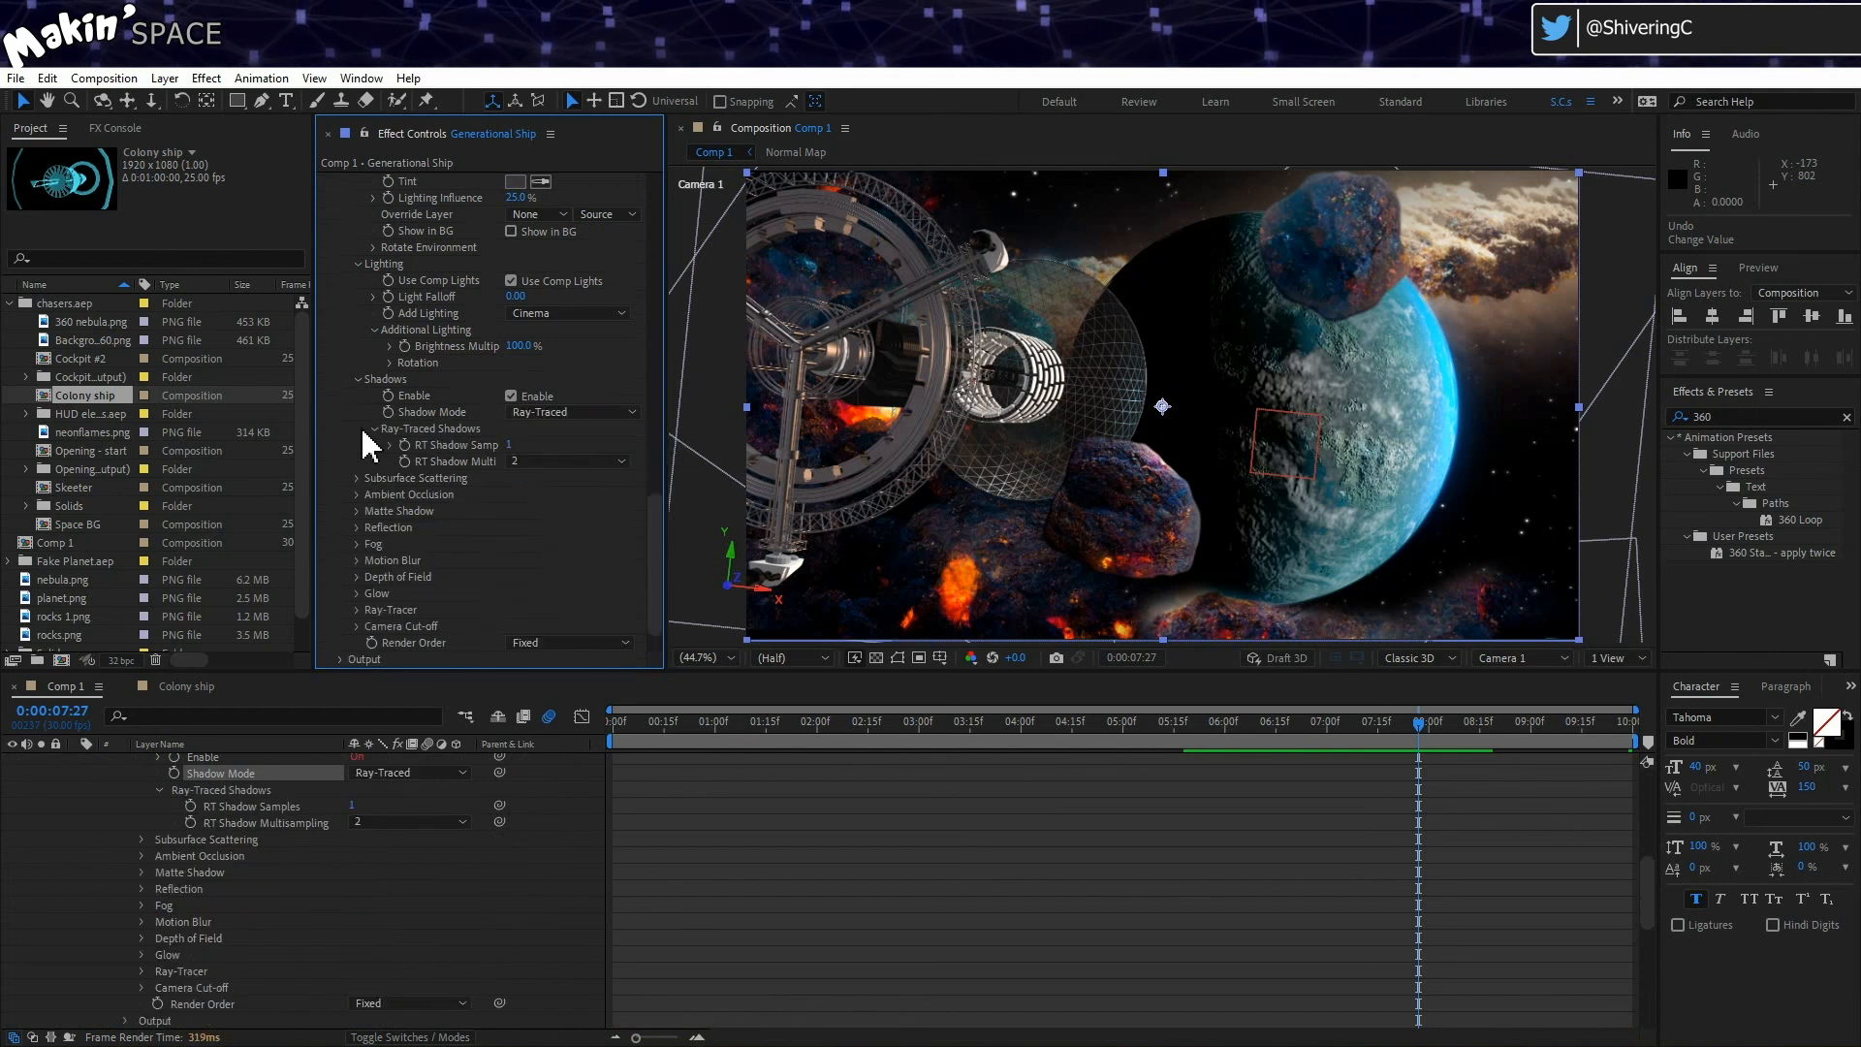
Step: Try raising the Sun light's Shadow Darkness to 1047%, and set it back to 100%
scroll(73, 839, "up", 10)
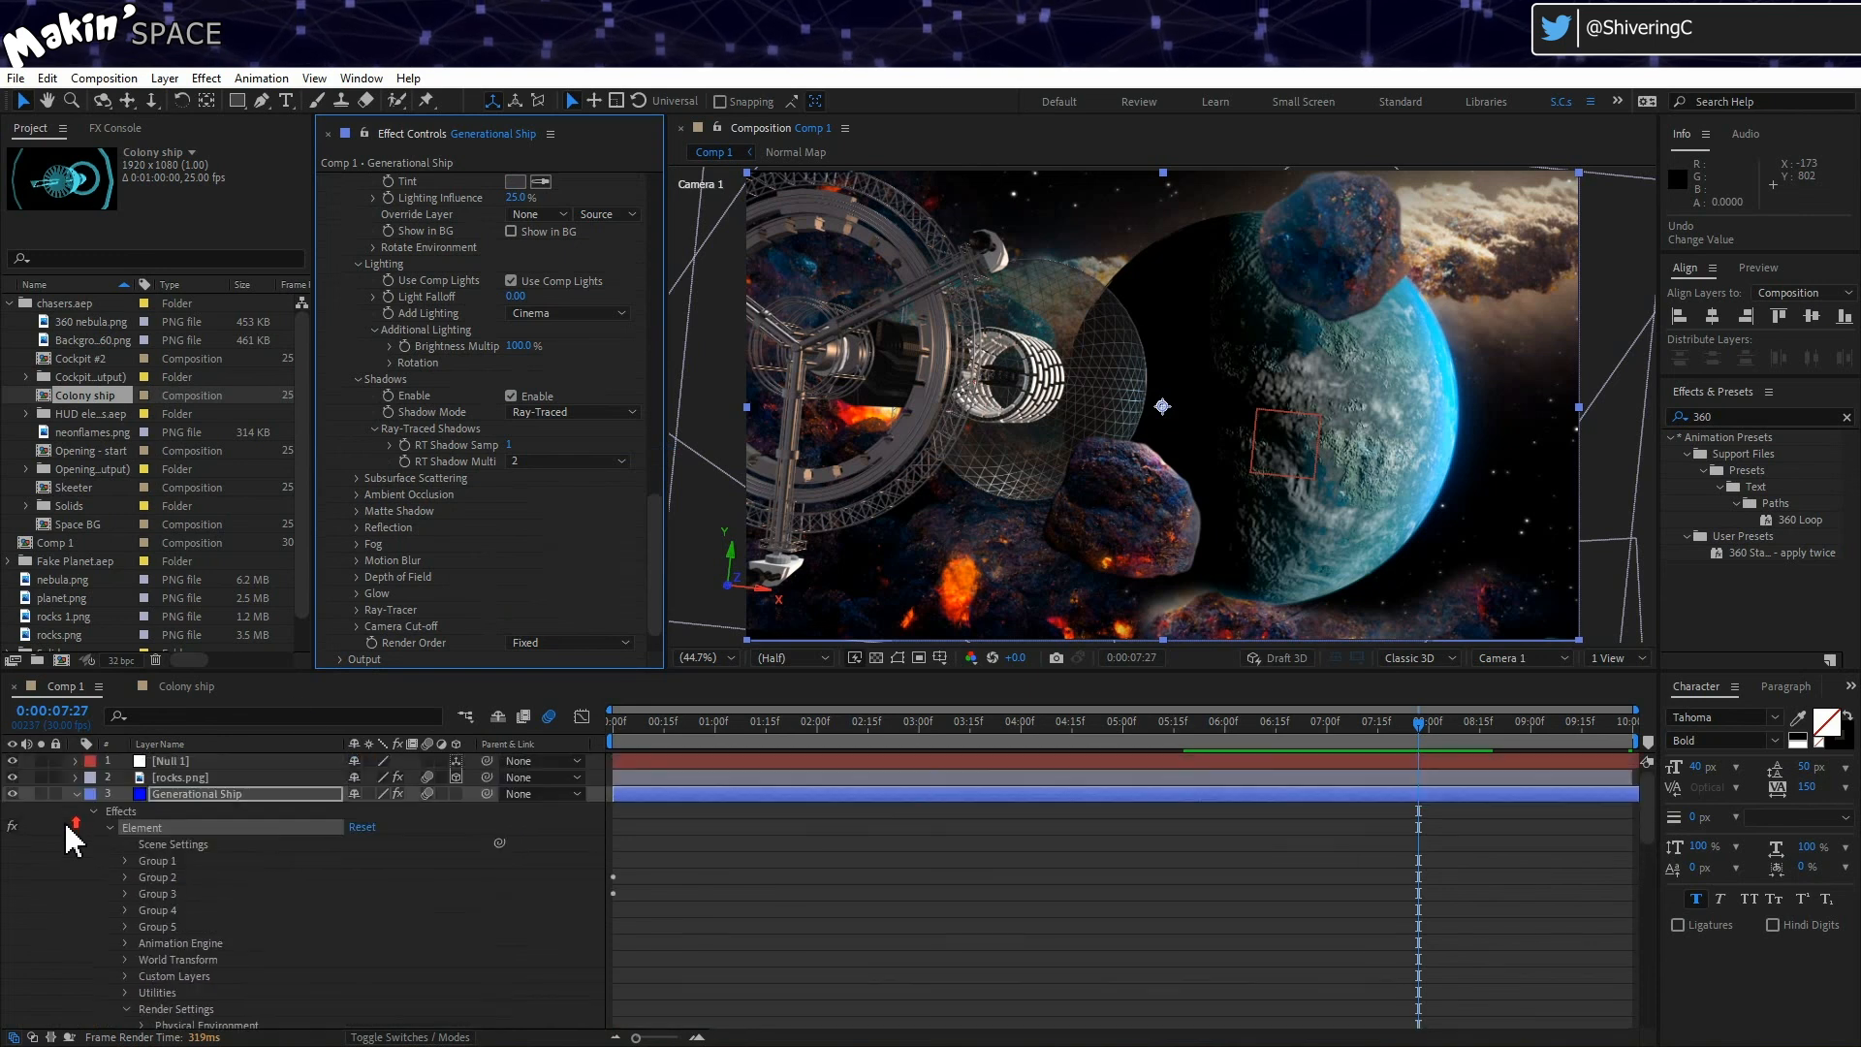
left_click(76, 794)
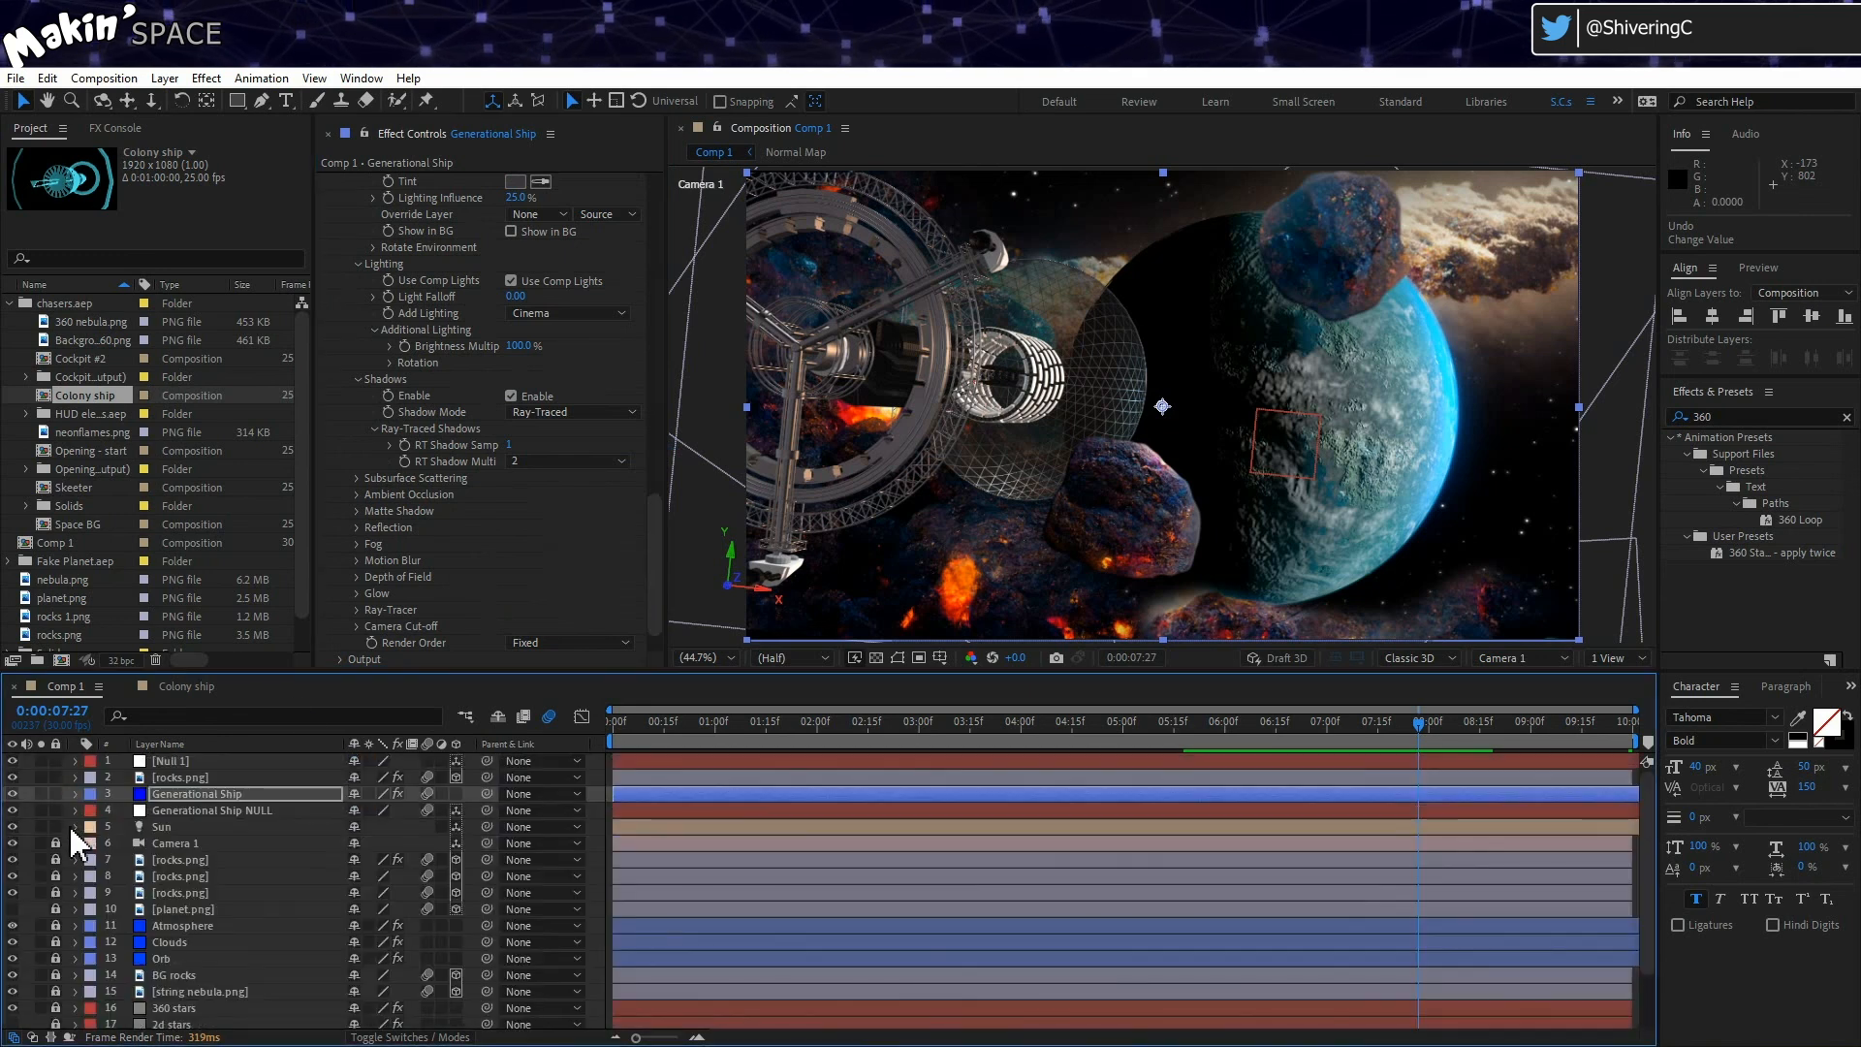
left_click(75, 827)
left_click(92, 860)
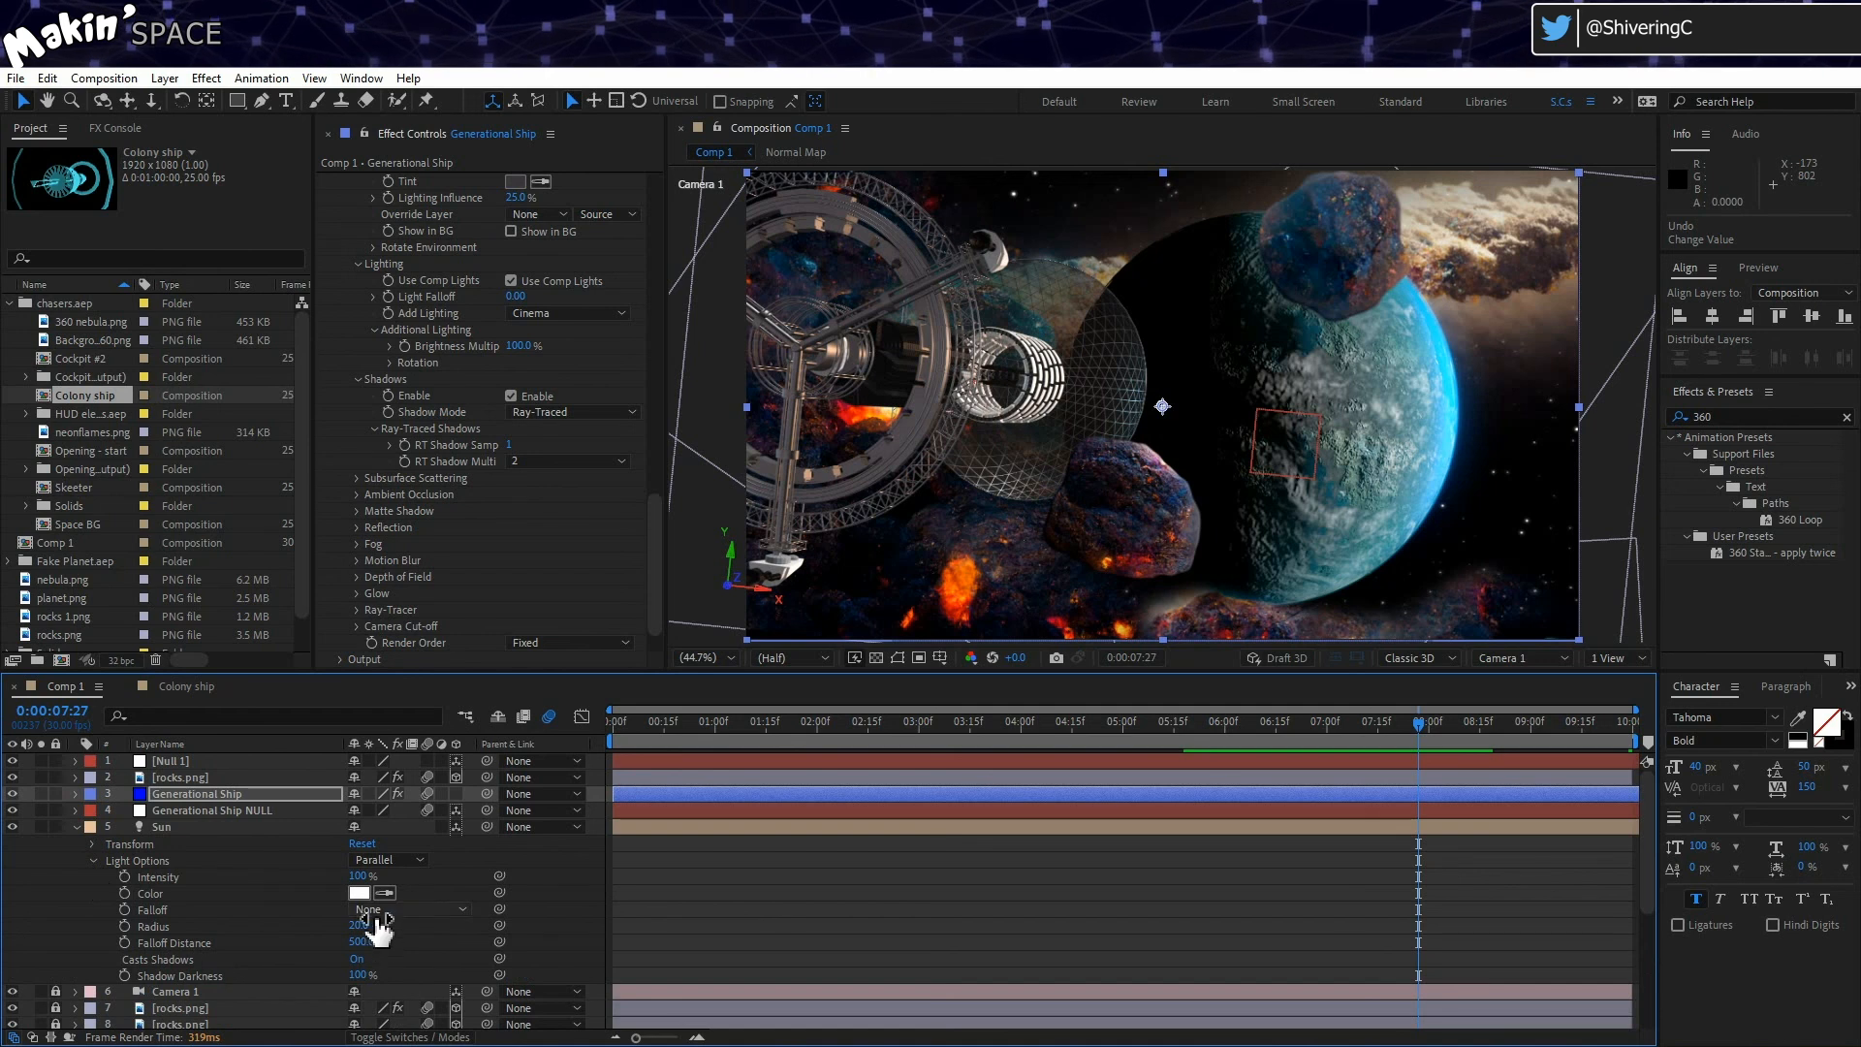
left_click_drag(384, 977, 463, 976)
left_click_drag(791, 975, 1272, 967)
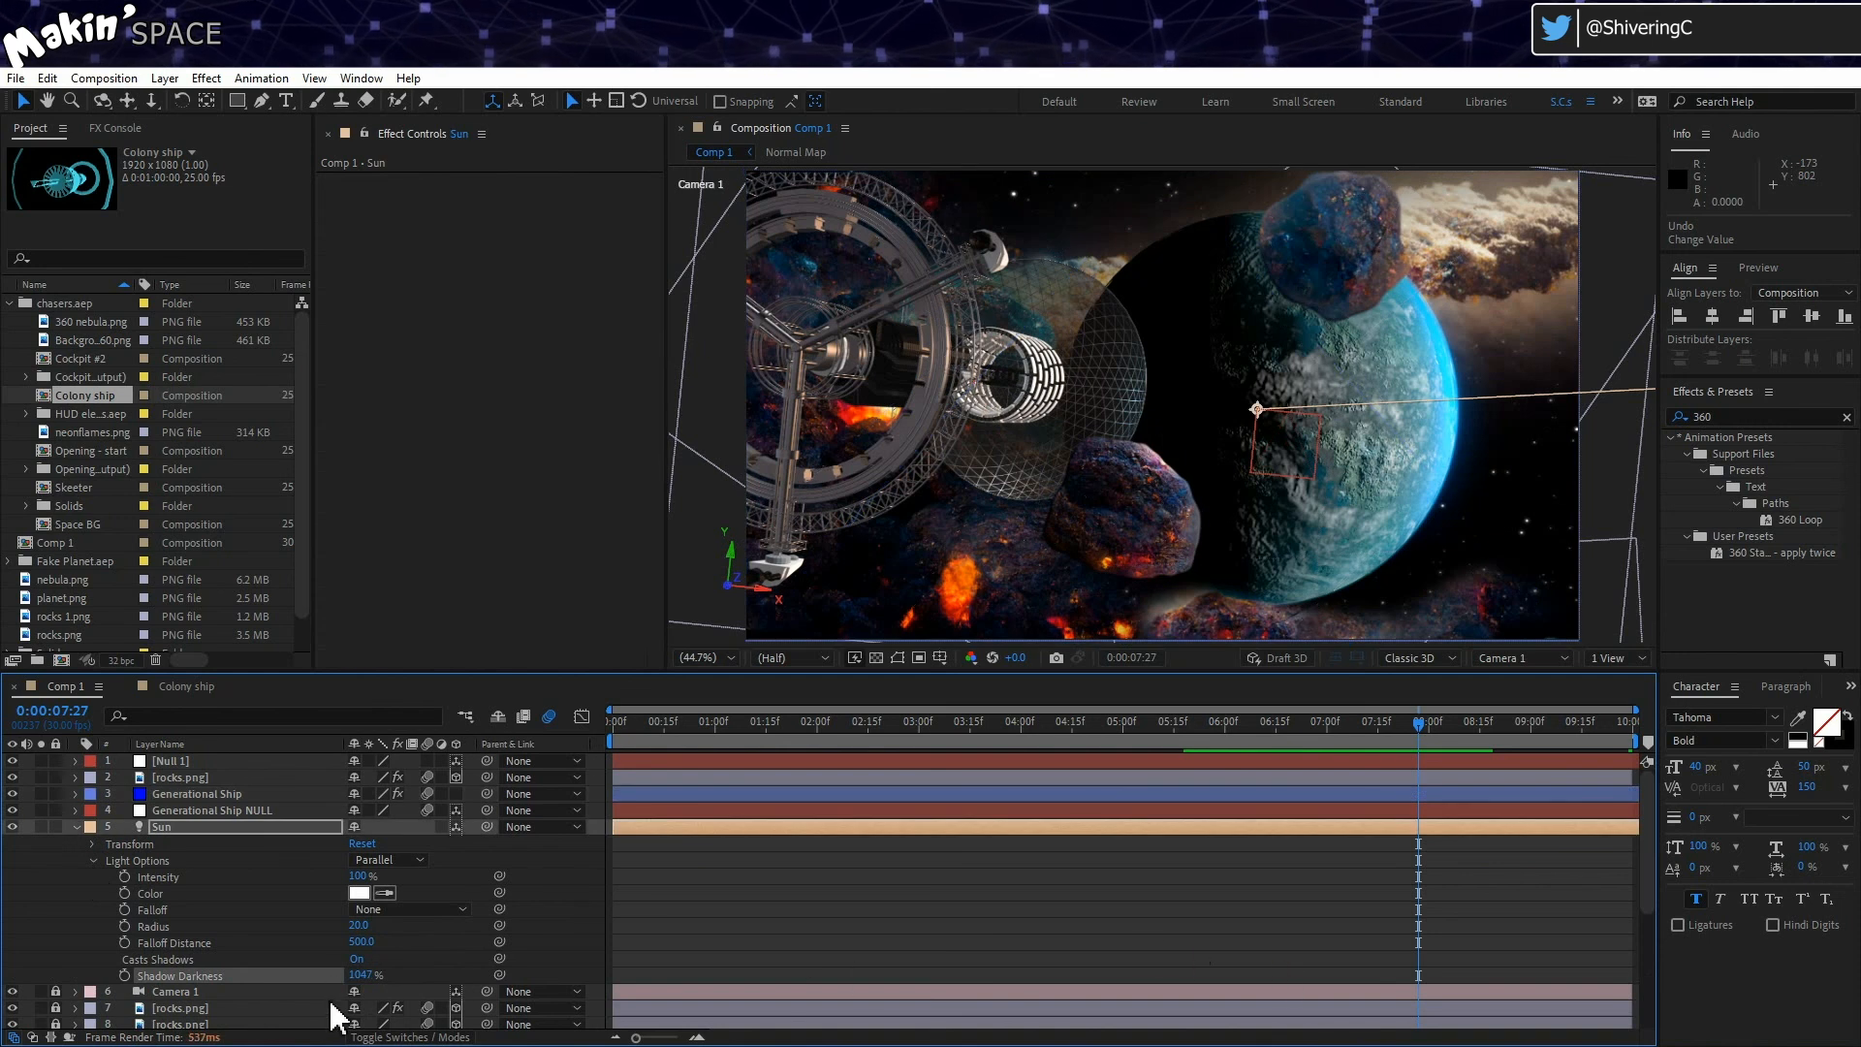
left_click(365, 975)
type("100")
key("Return")
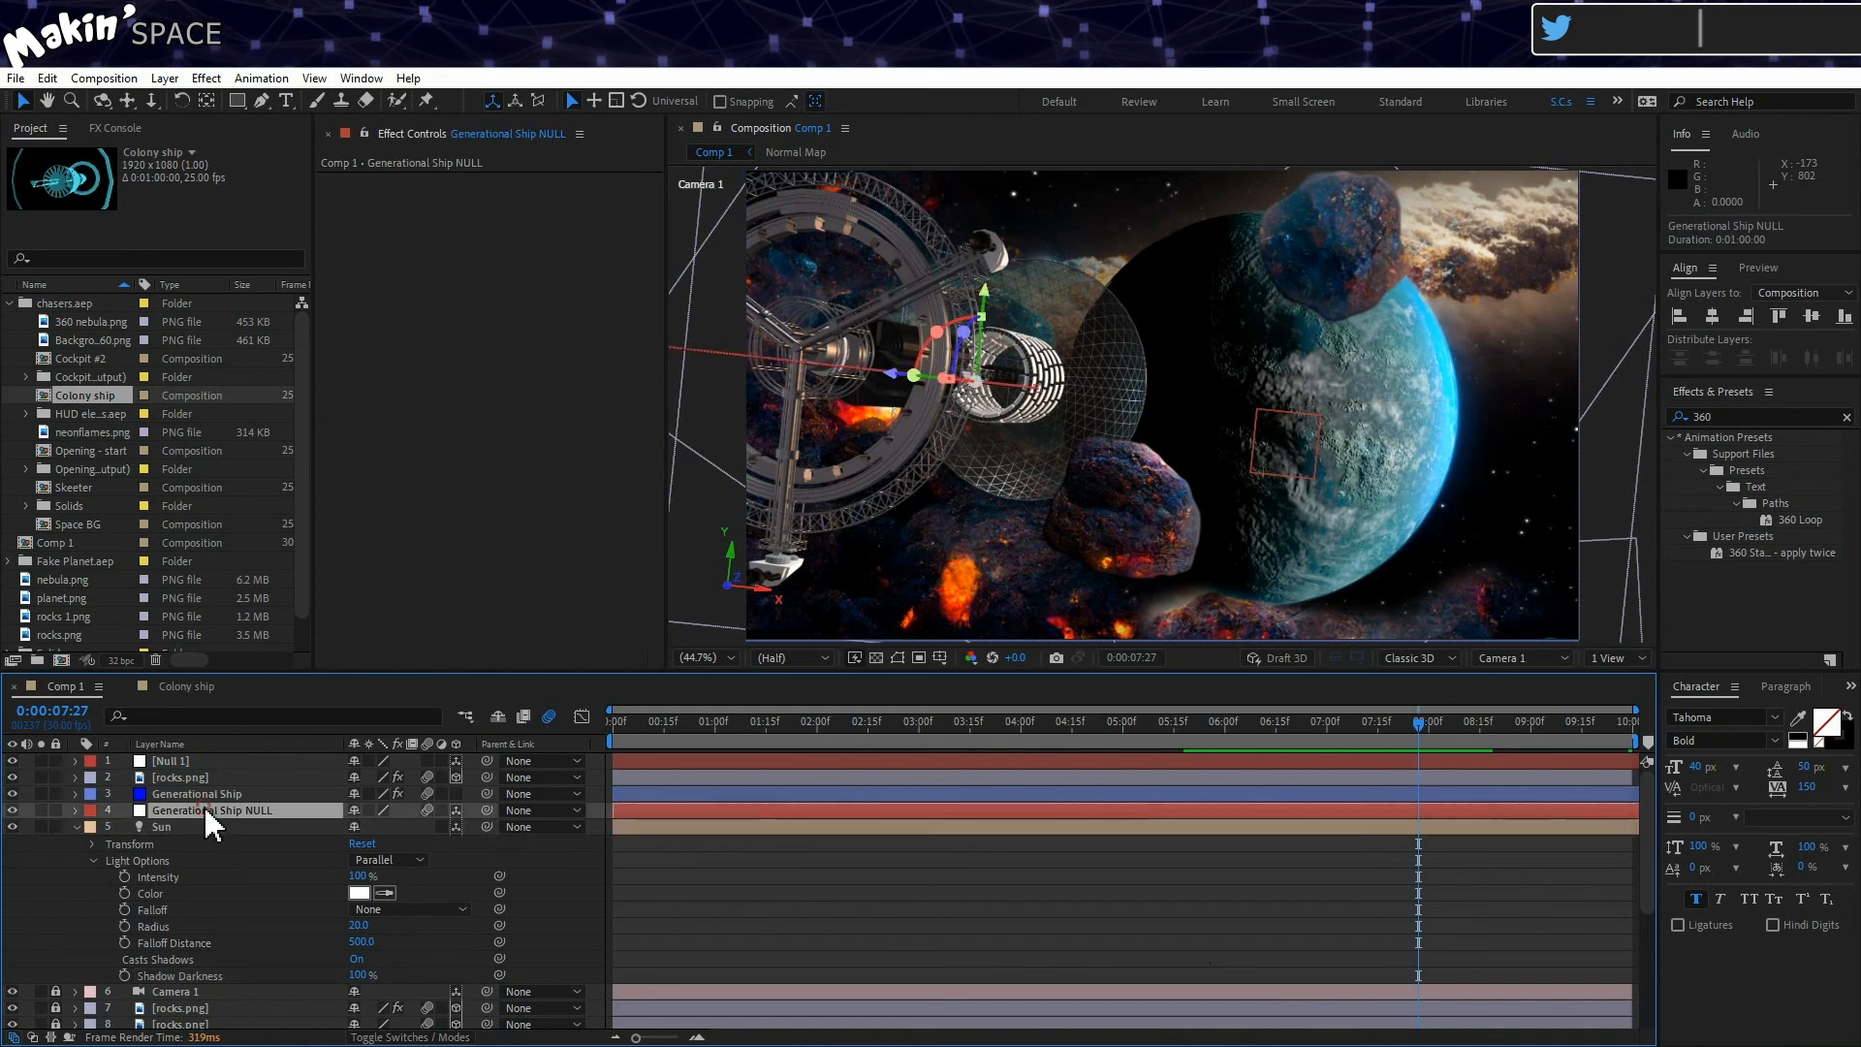
left_click(76, 826)
Step: Try the Sun Set preset for Generational Ship's Add Lighting, and set it back to Red
left_click(183, 790)
scroll(368, 438, "down", 15)
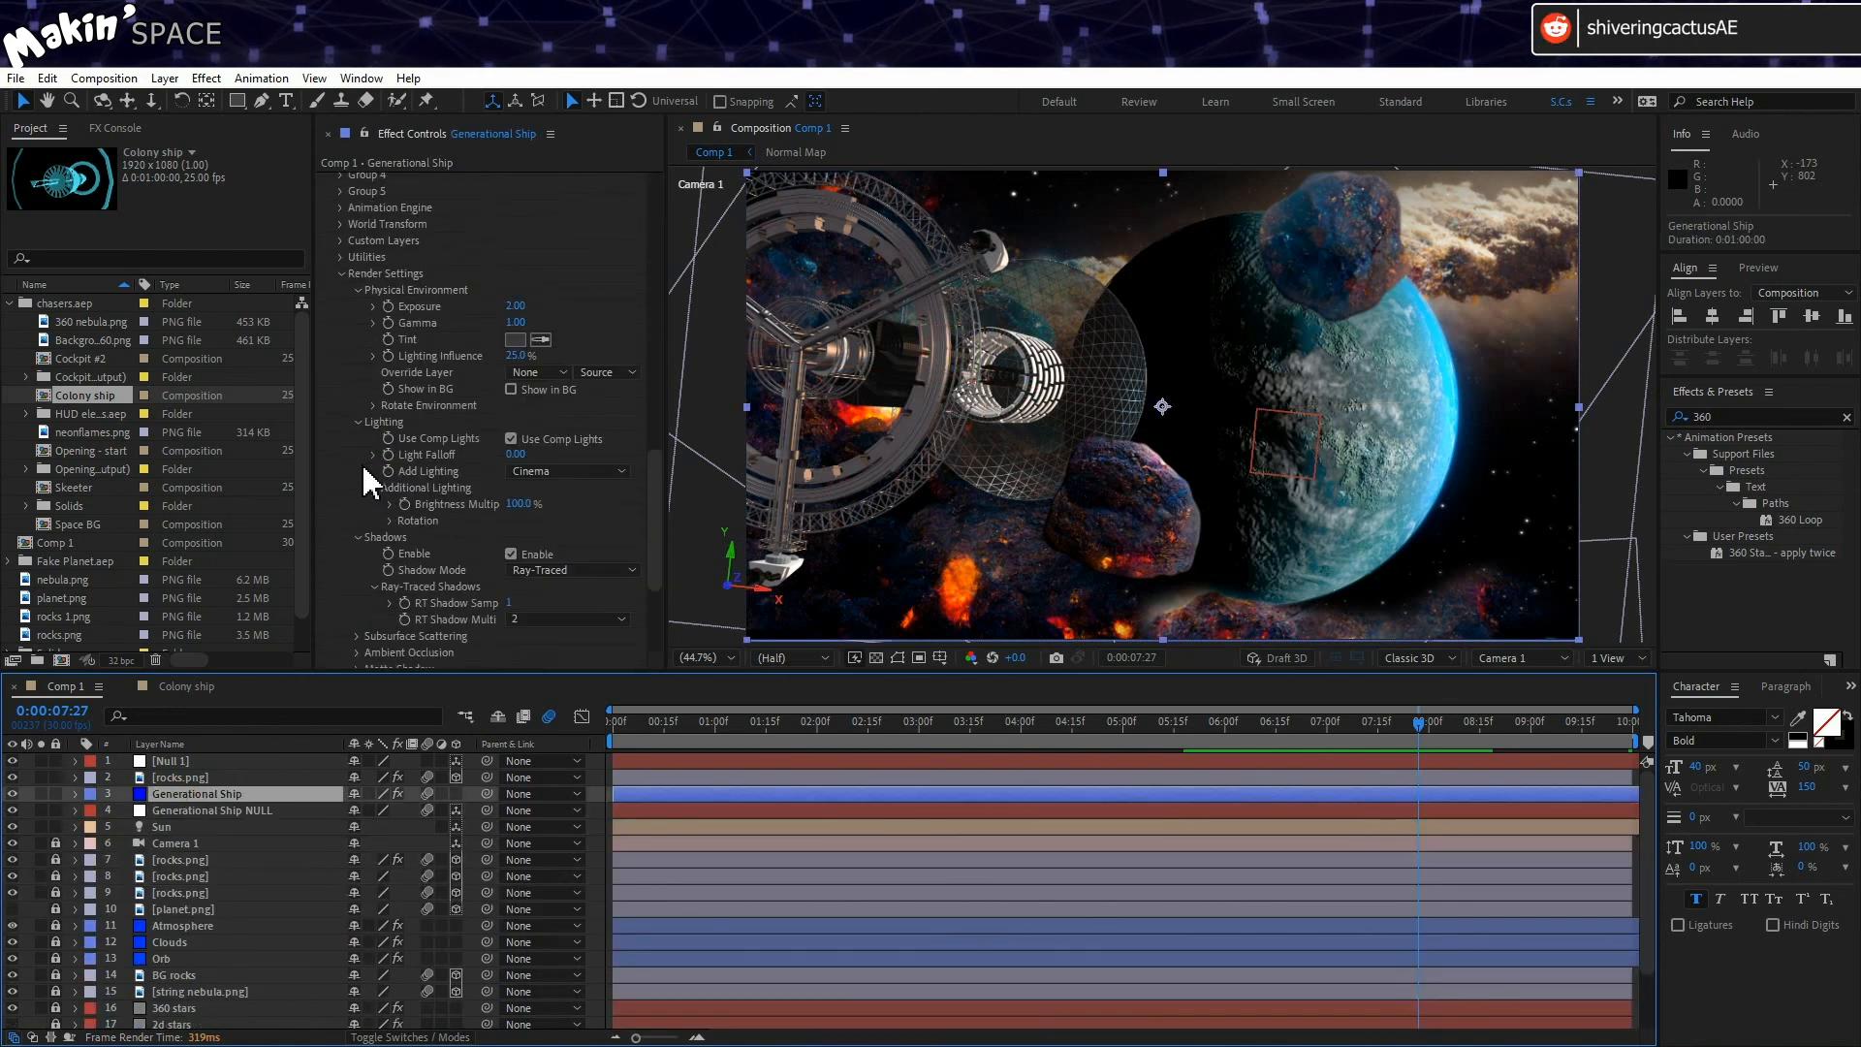
scroll(369, 480, "down", 2)
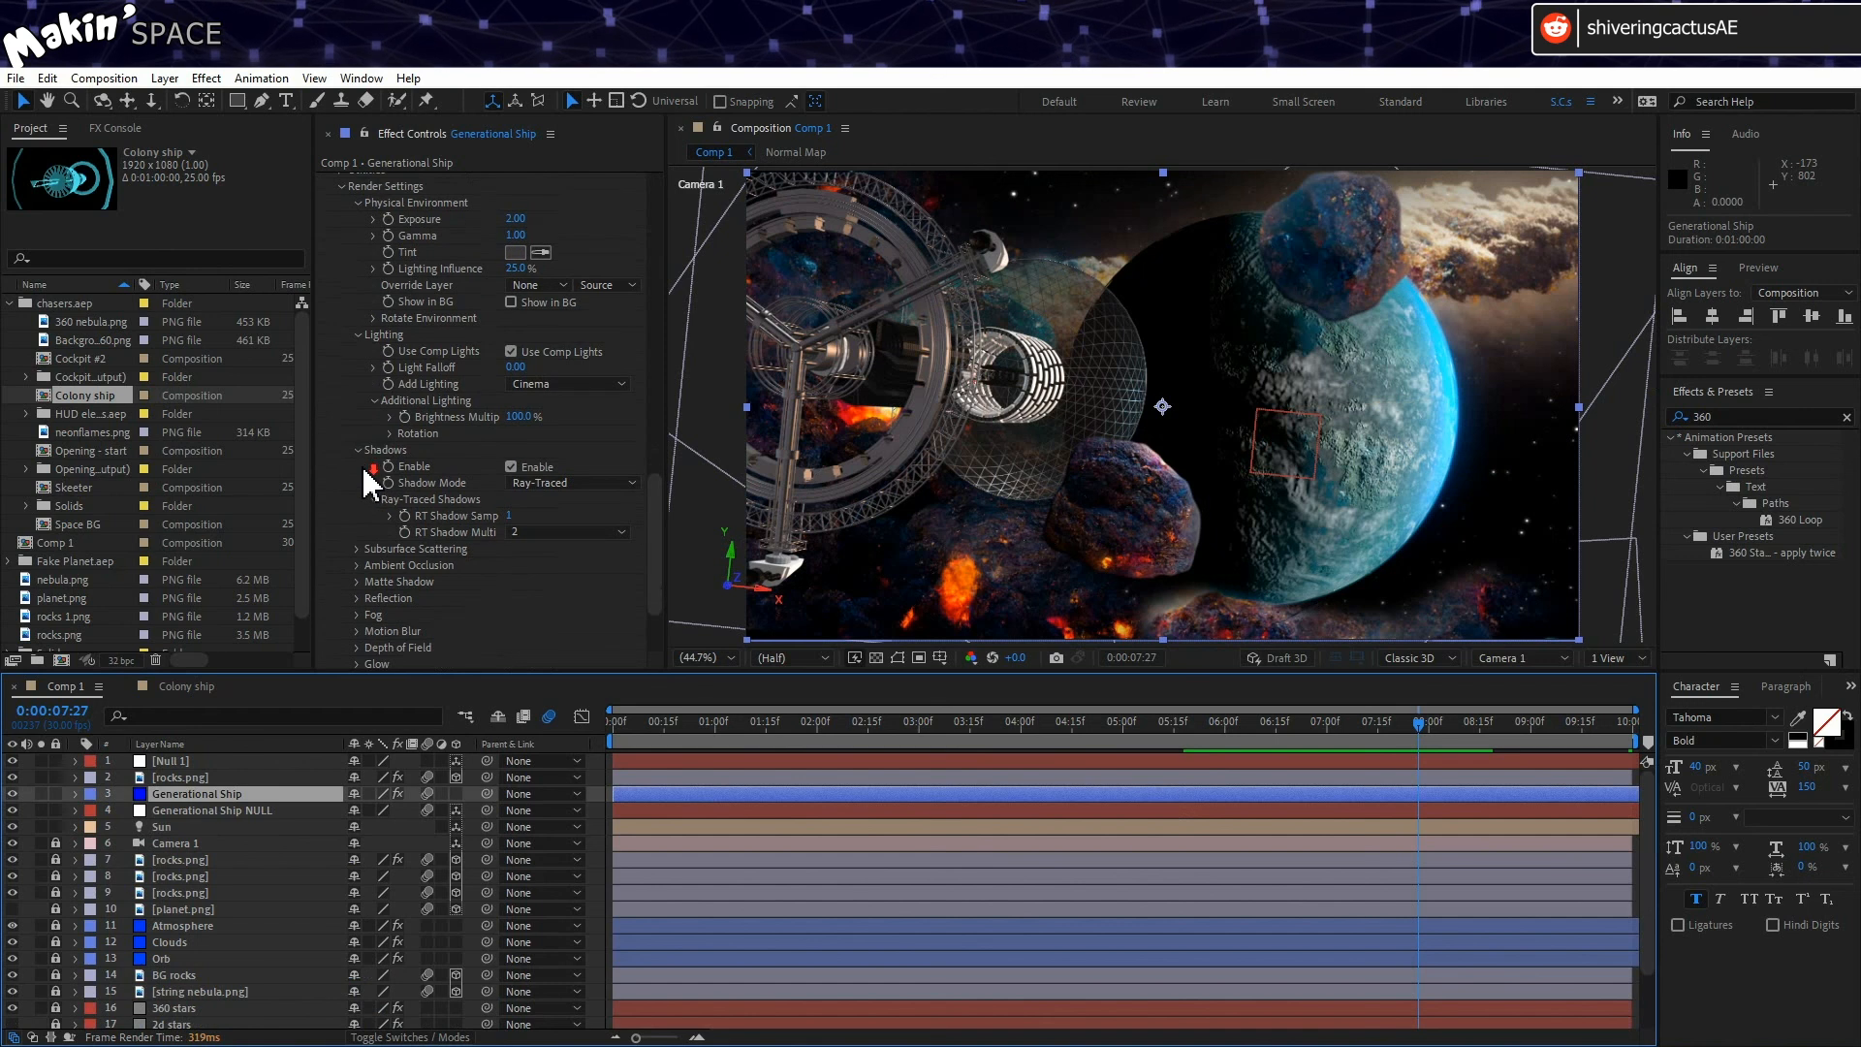
left_click(509, 352)
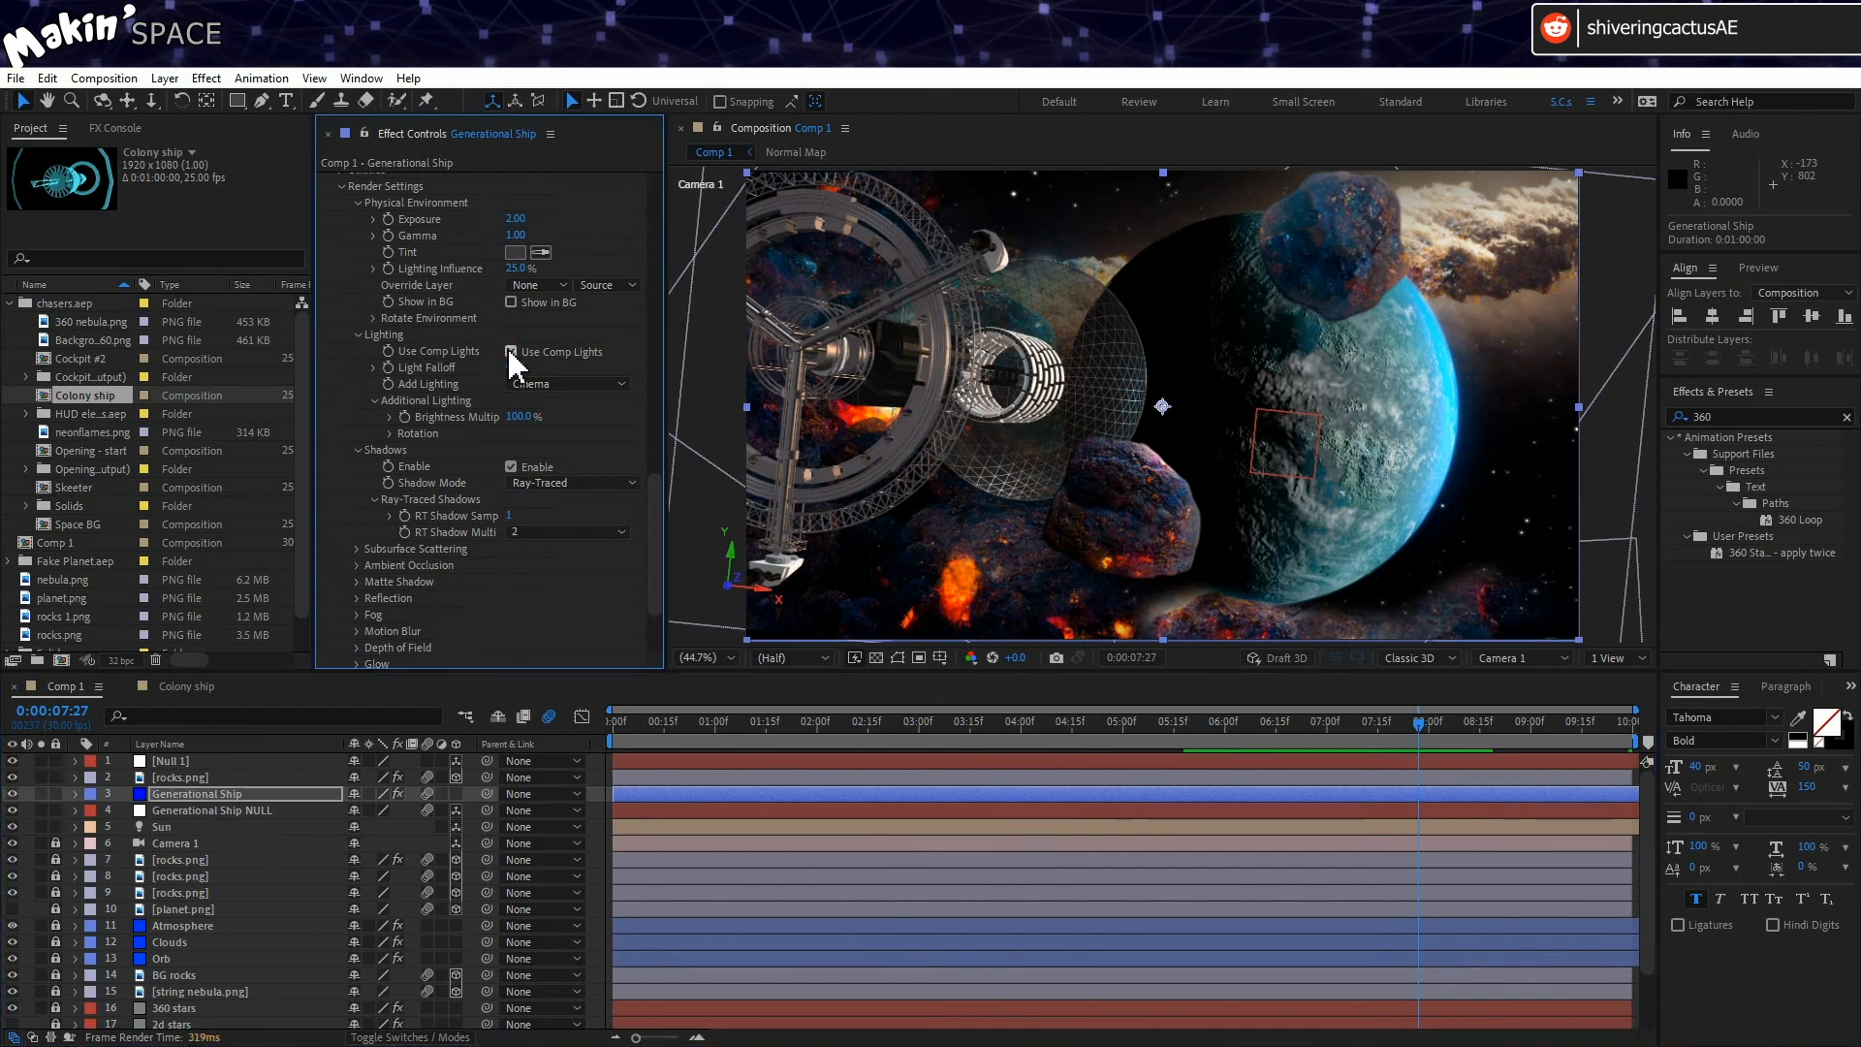
left_click(567, 384)
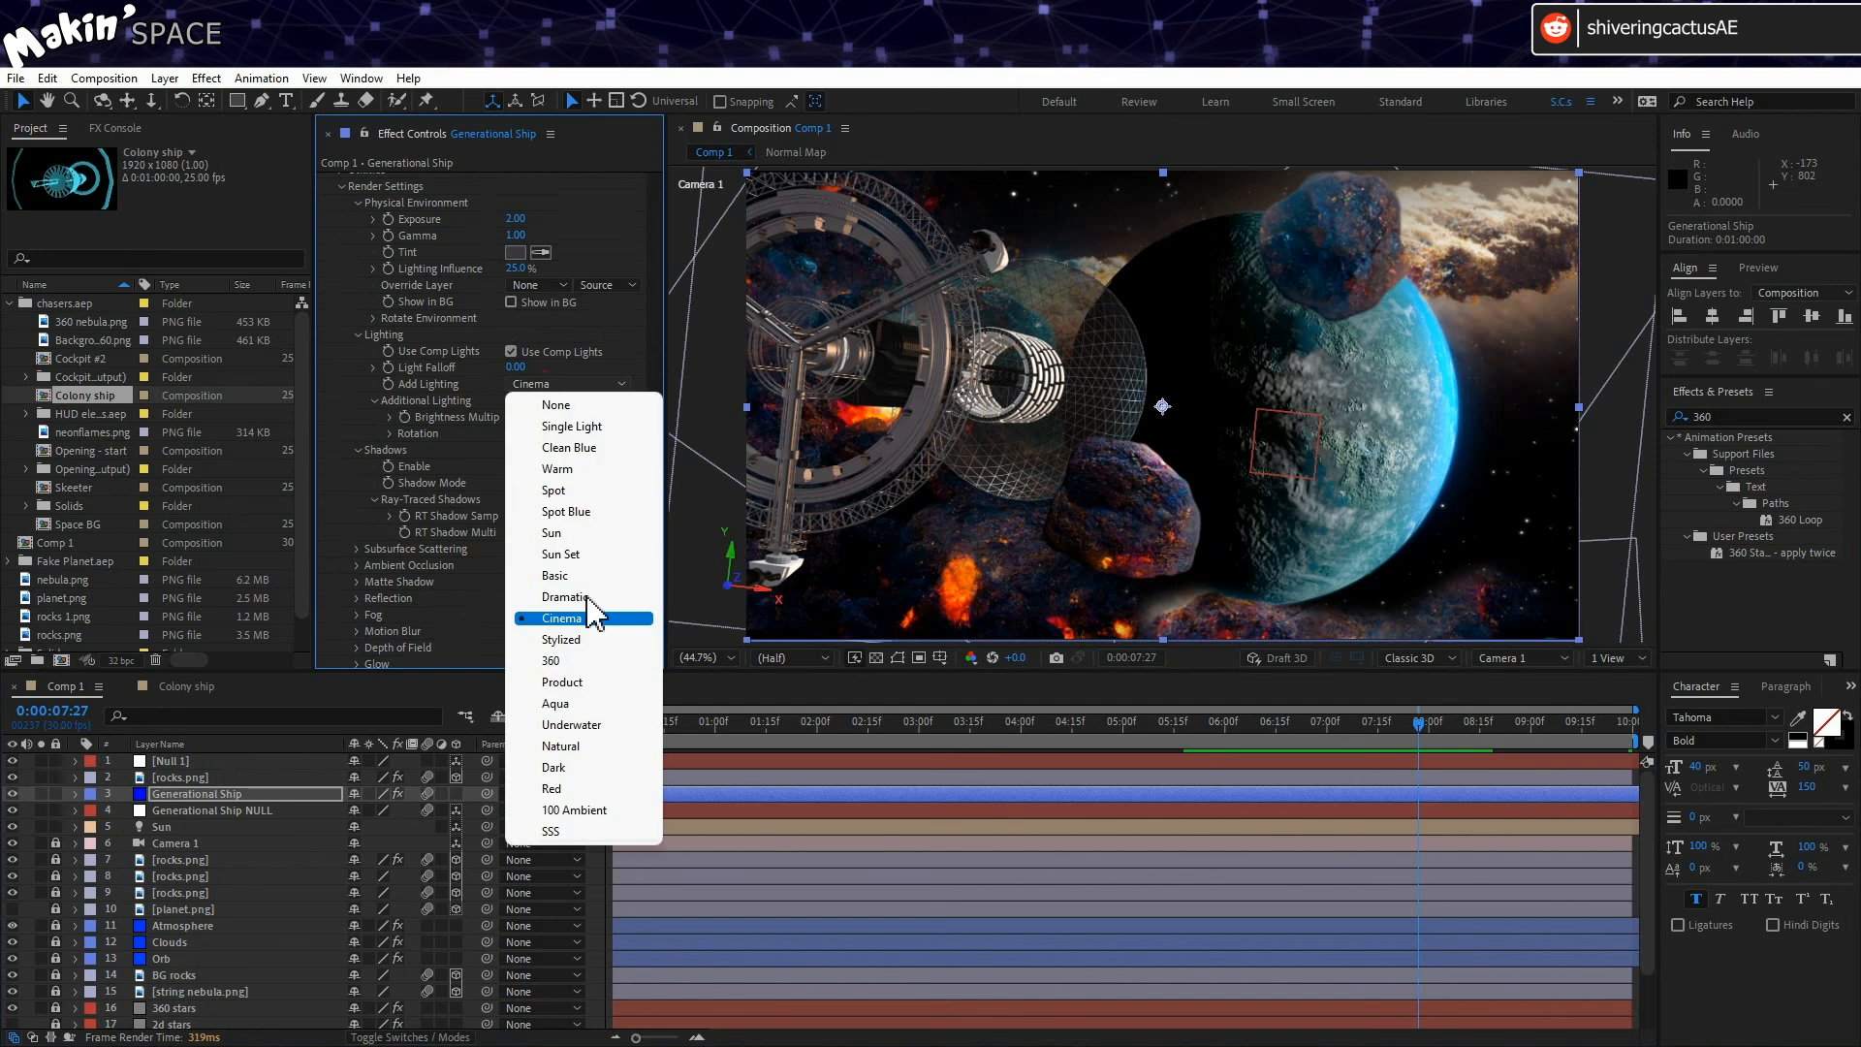
left_click(592, 555)
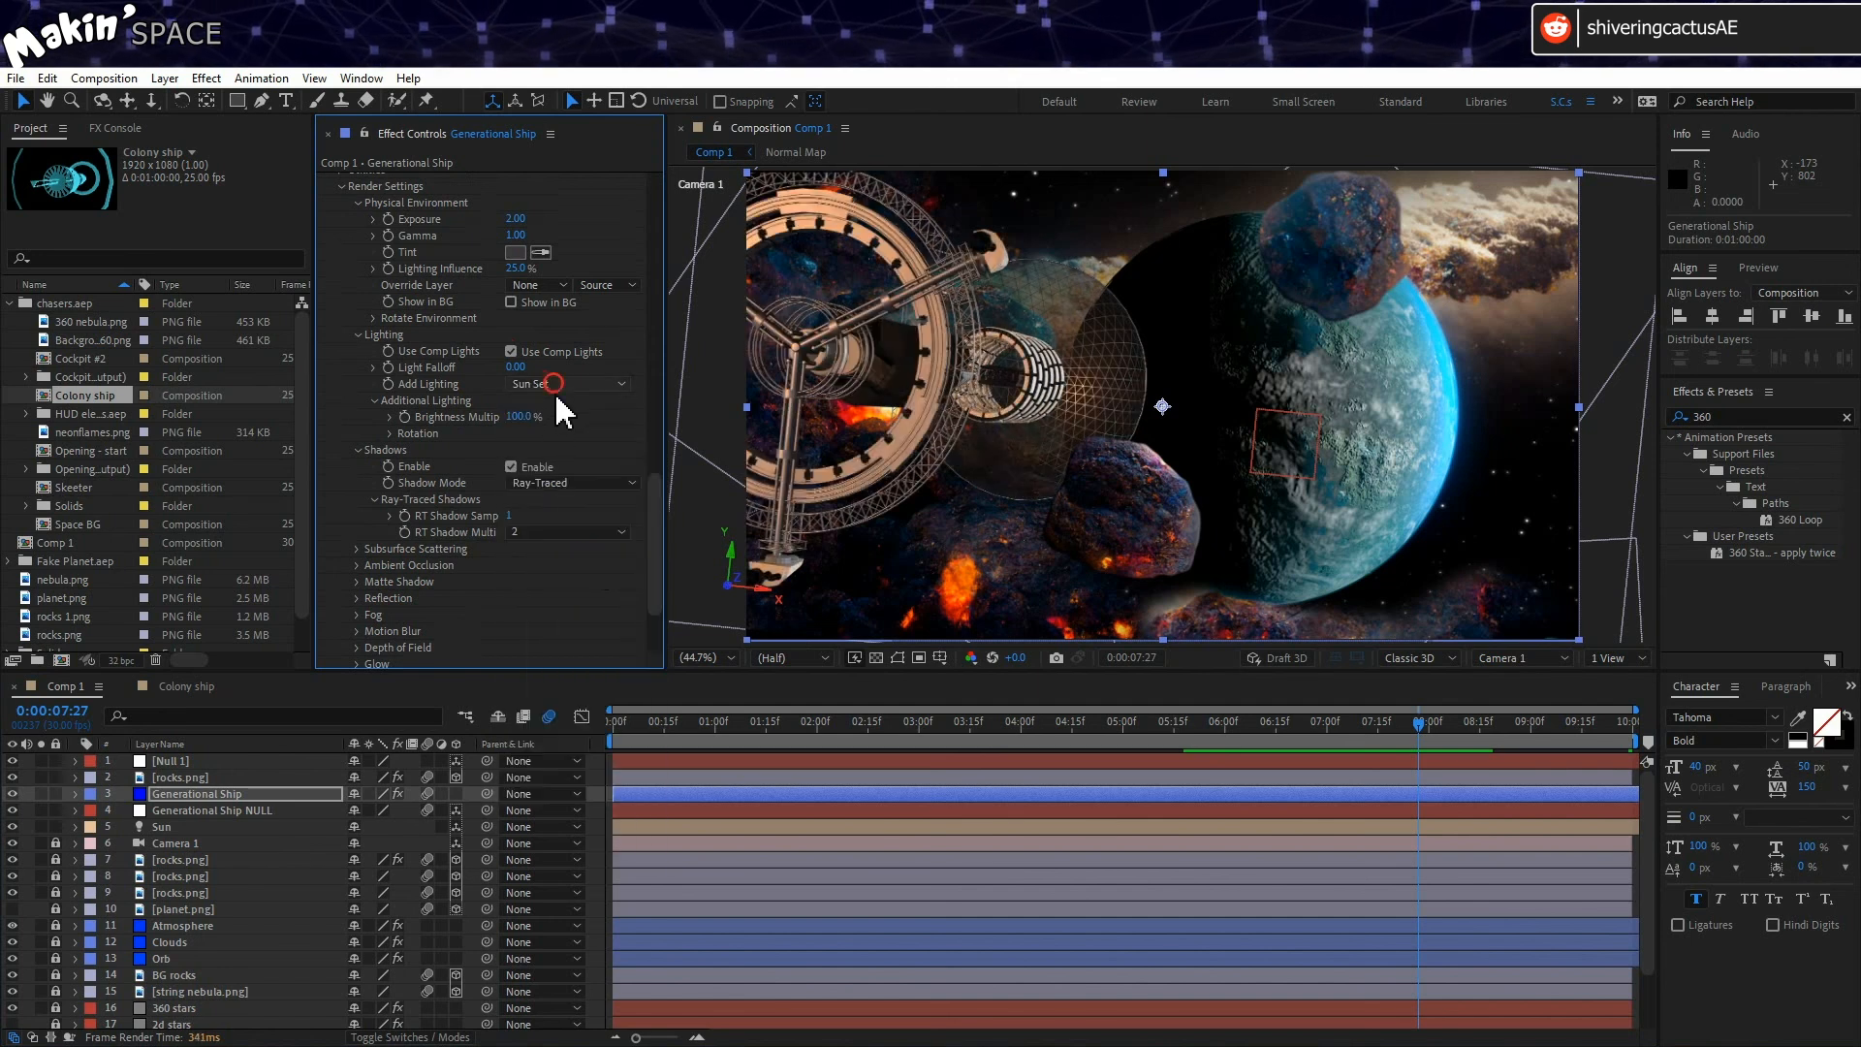
left_click(562, 384)
left_click(590, 790)
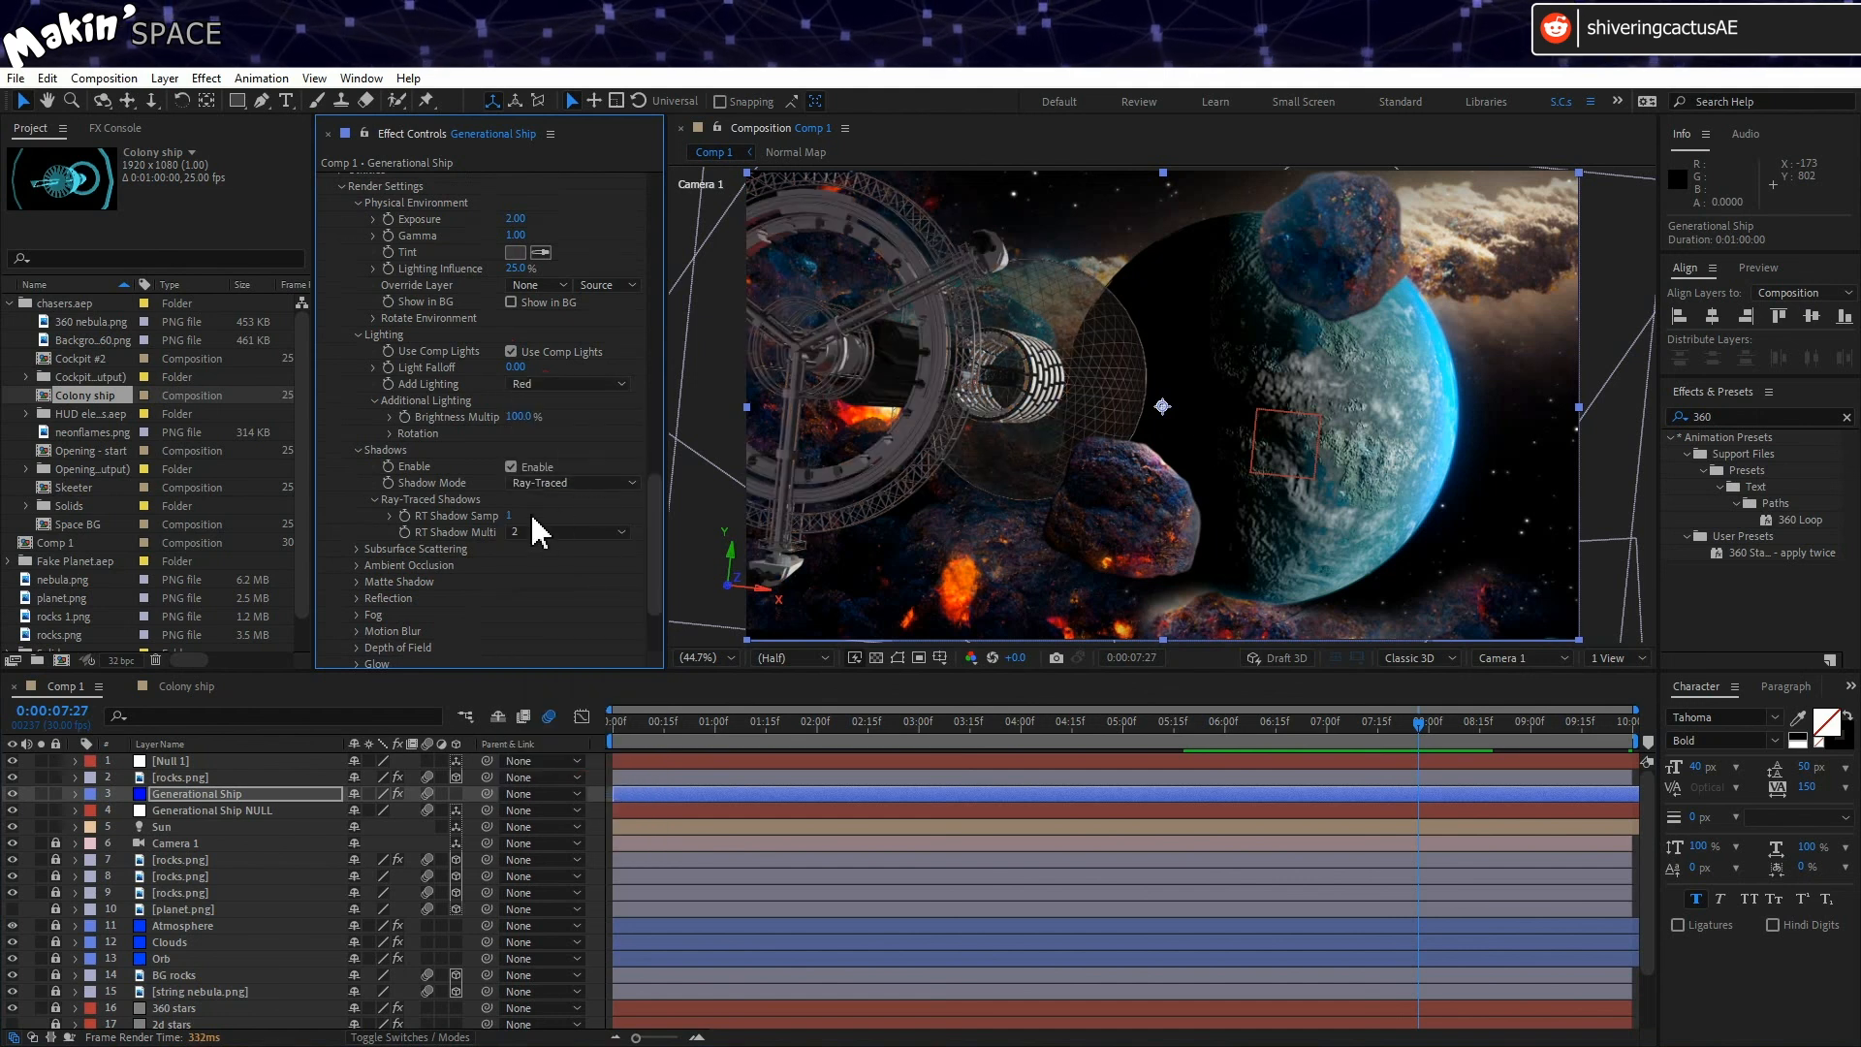
left_click(555, 530)
left_click(556, 531)
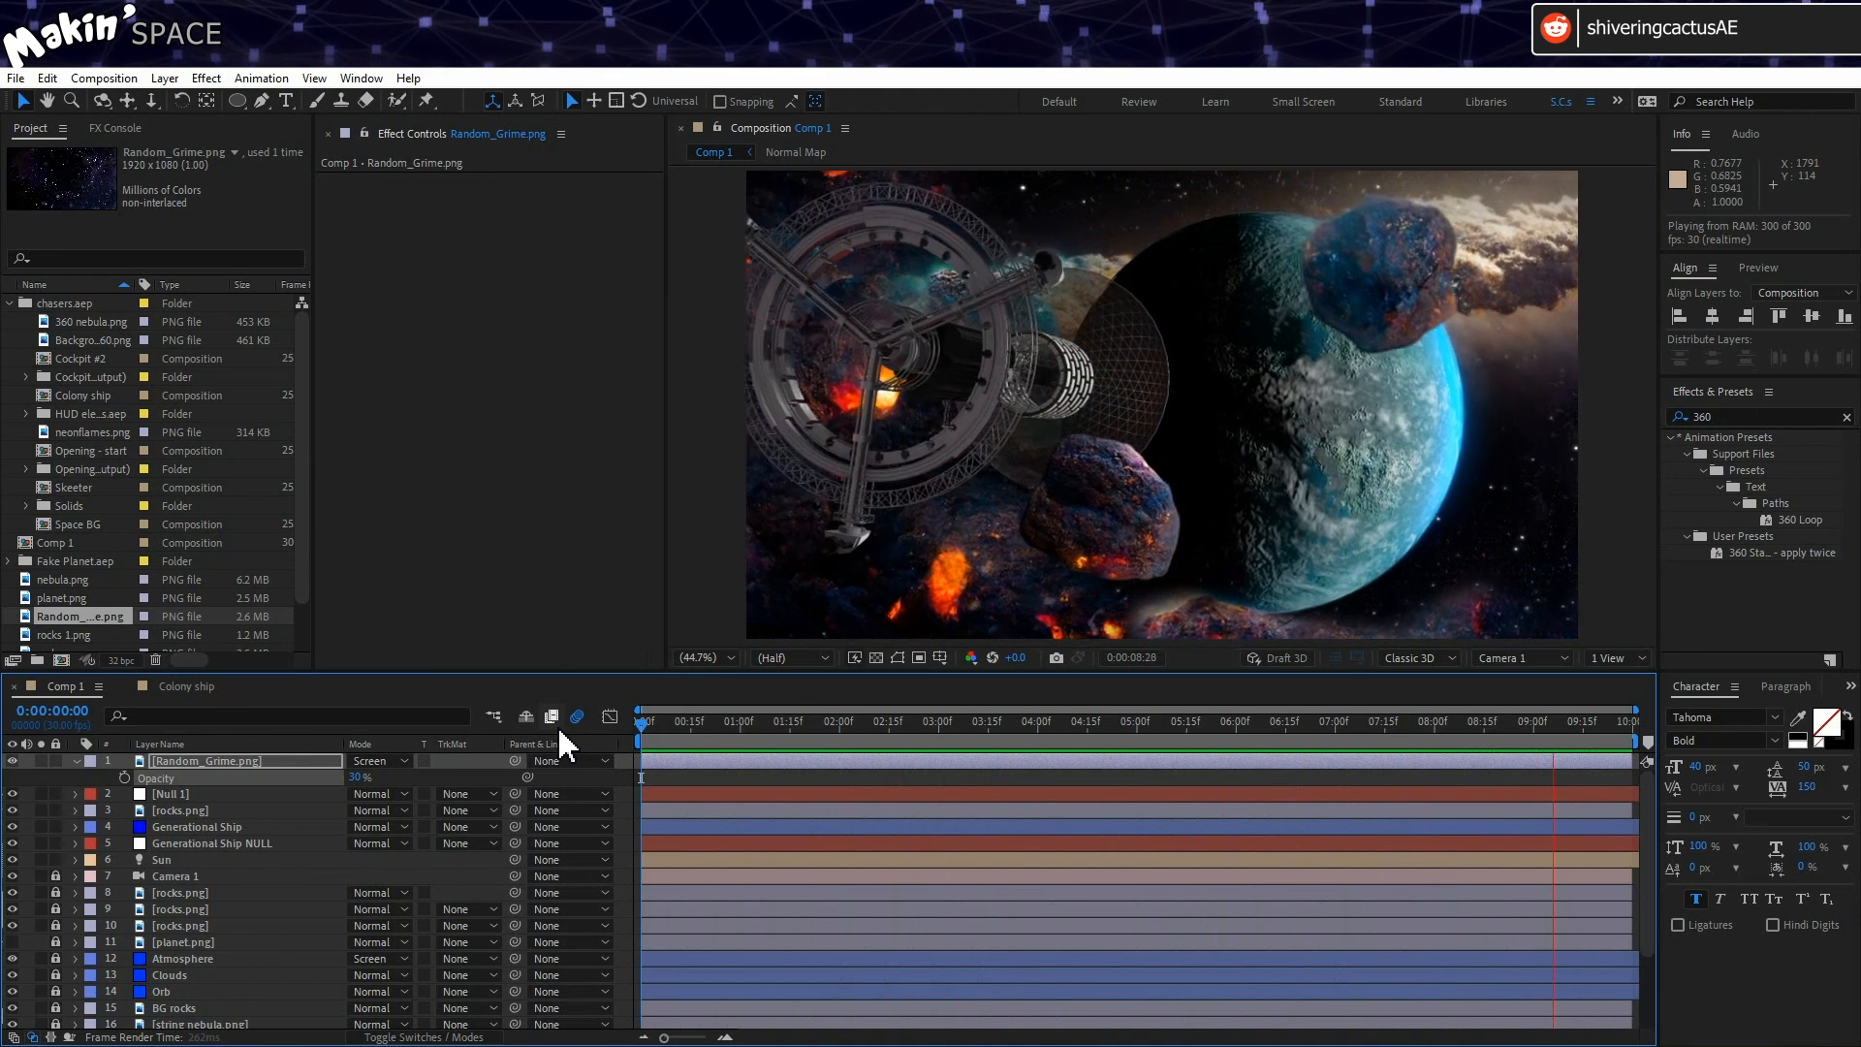
Step: Stop the preview and create a black solid layer at the composition's size
key("space")
left_click(172, 77)
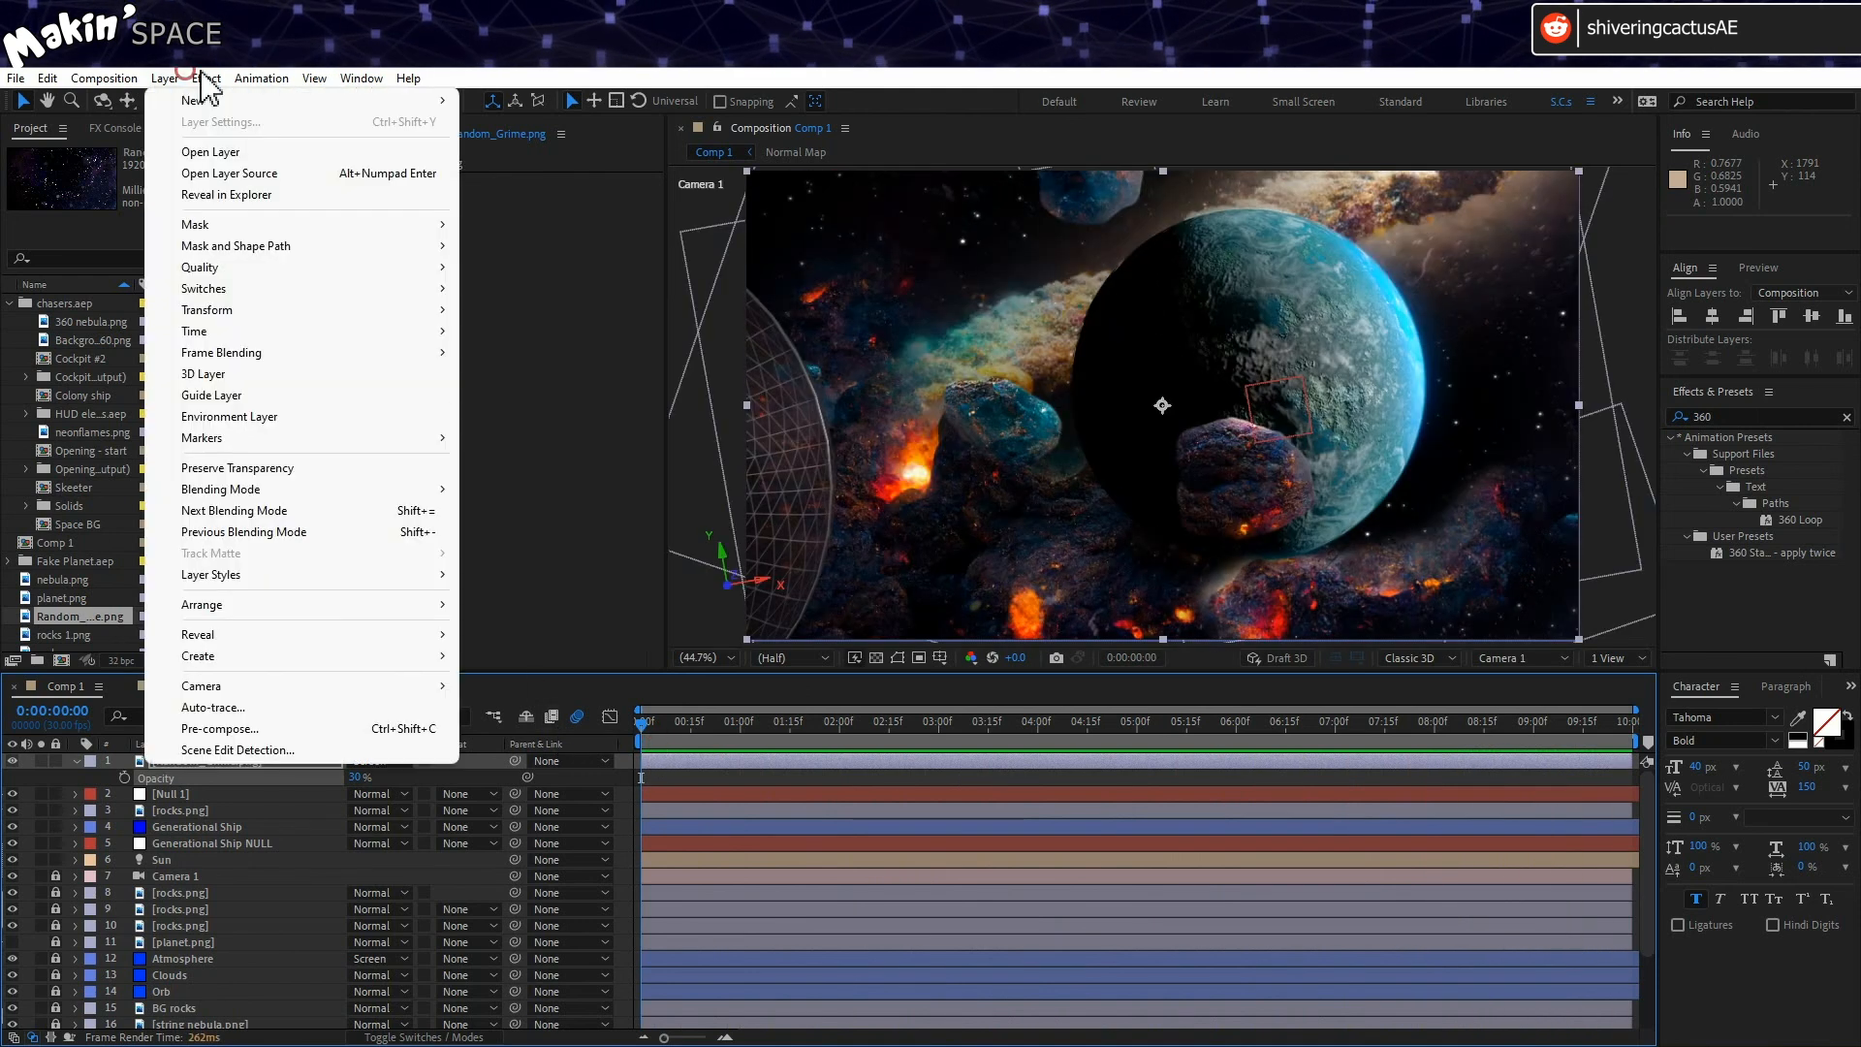
mouse_move(184, 101)
left_click(550, 122)
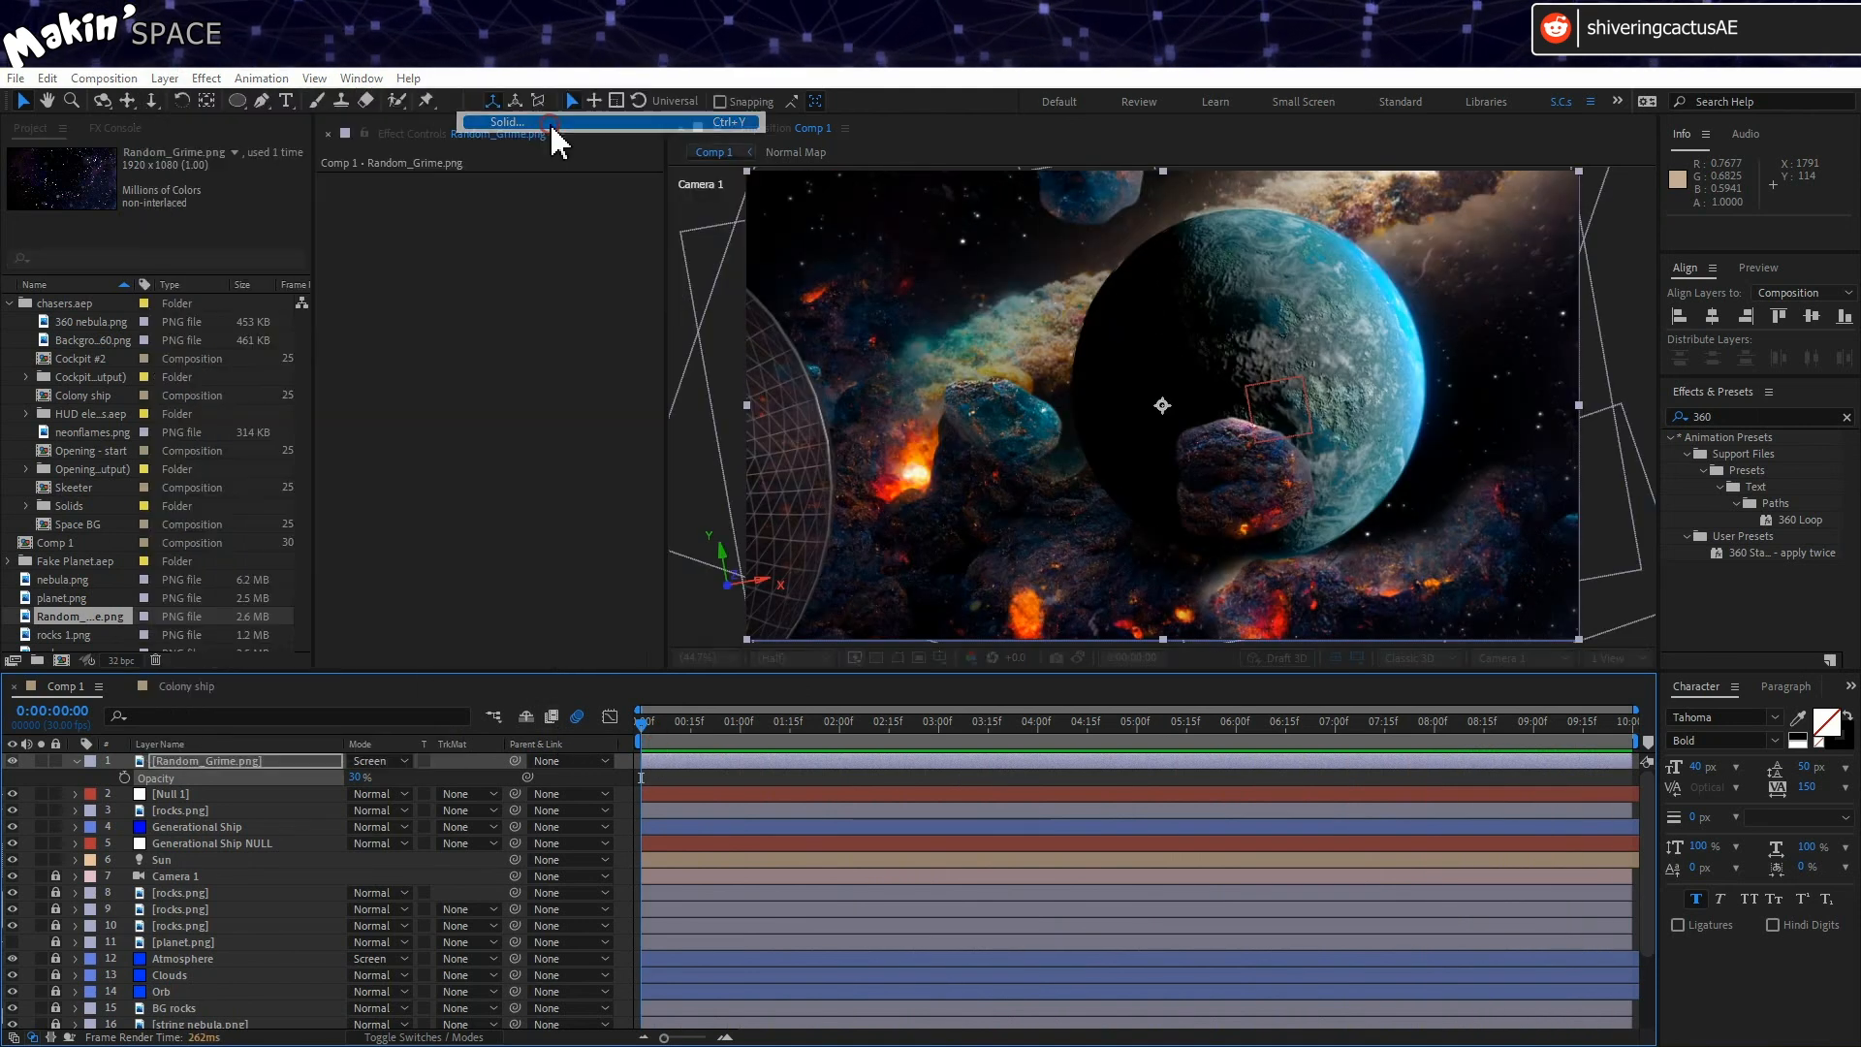
left_click(919, 671)
left_click_drag(403, 656, 170, 770)
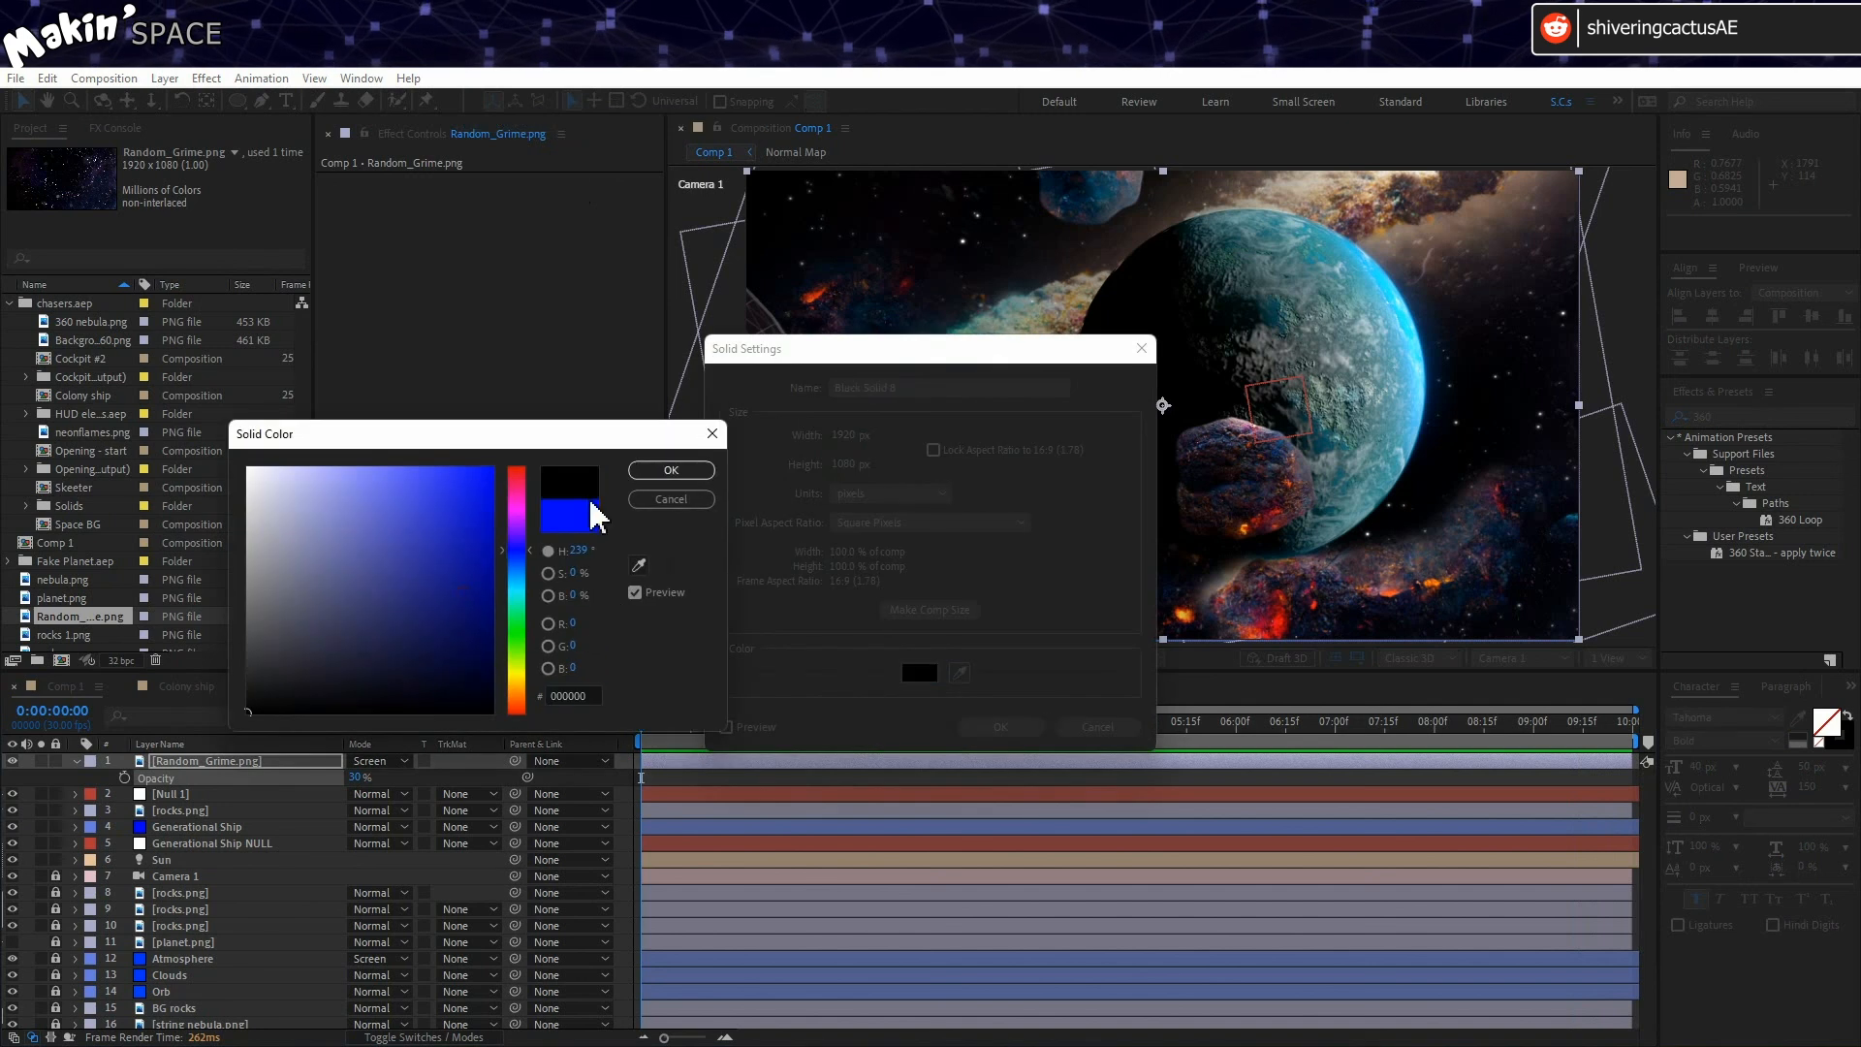
left_click(670, 469)
left_click(1022, 727)
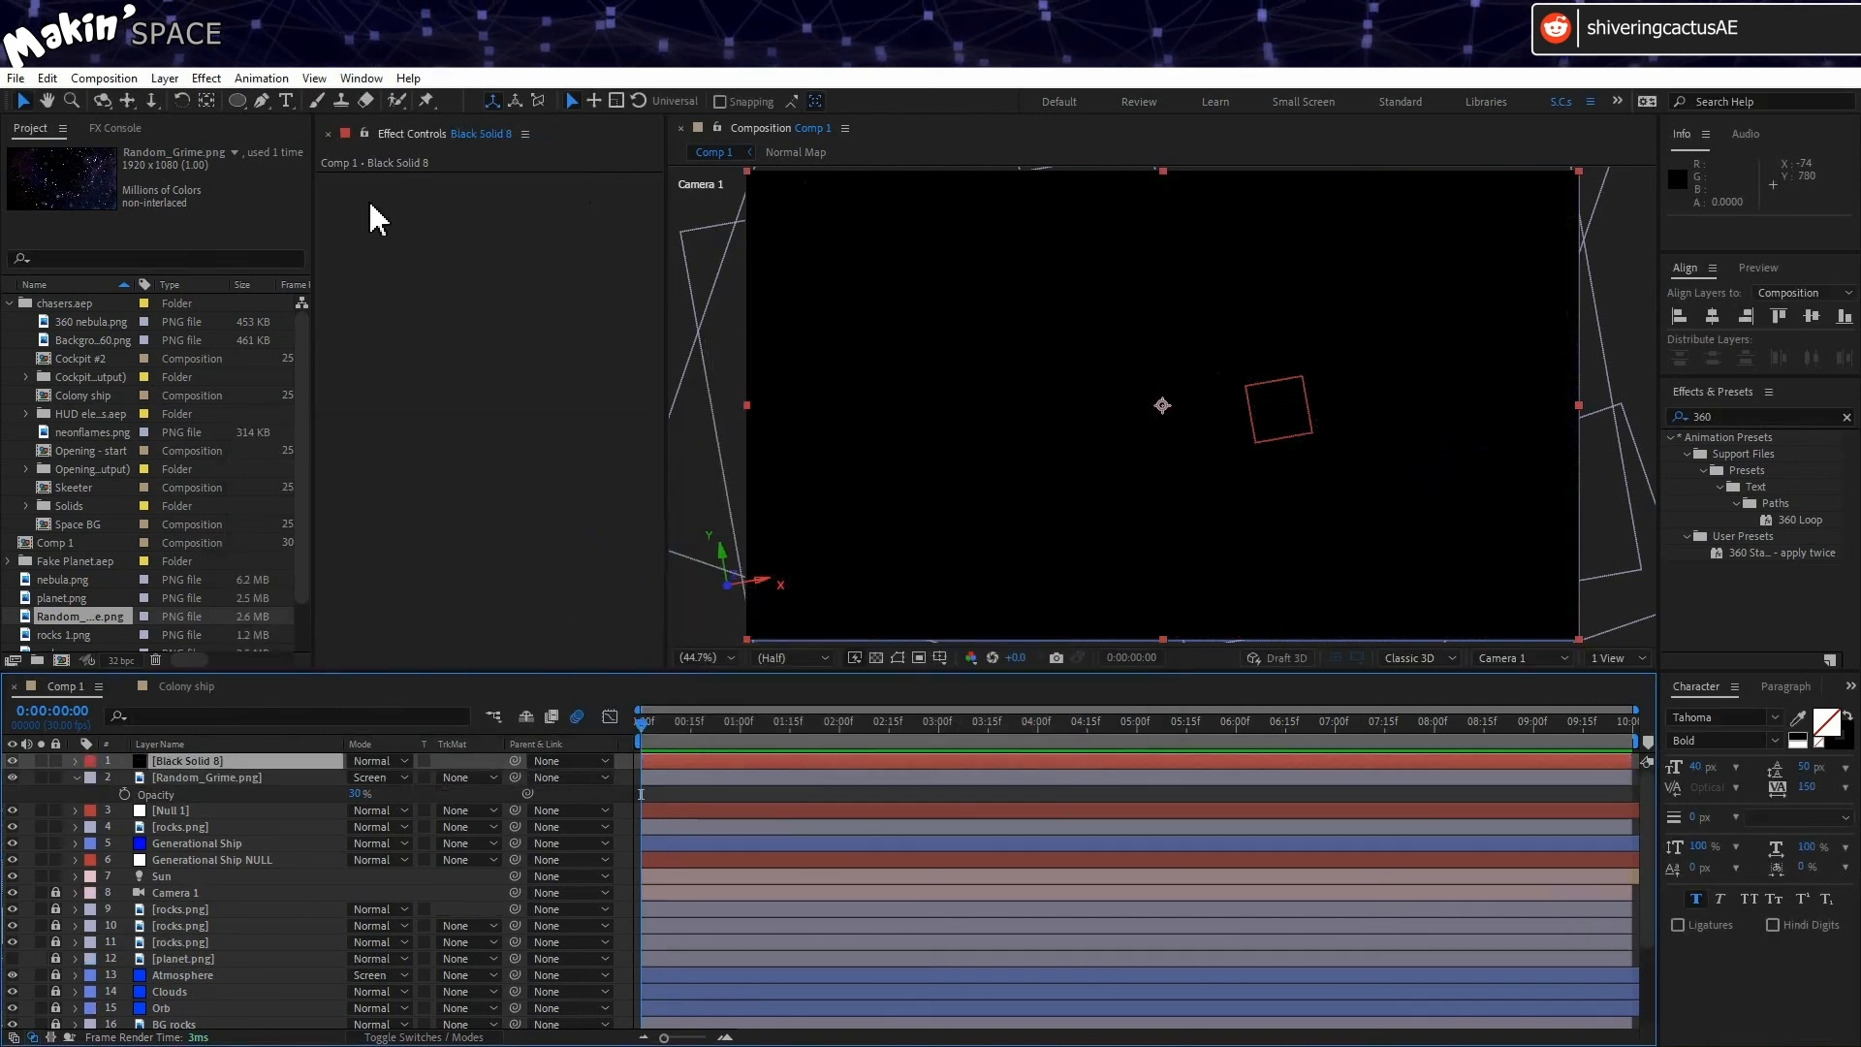
Step: Add a full-frame elliptical mask to the black solid, set it to Subtract, and feather it 510 pixels
double_click(236, 101)
left_click(376, 794)
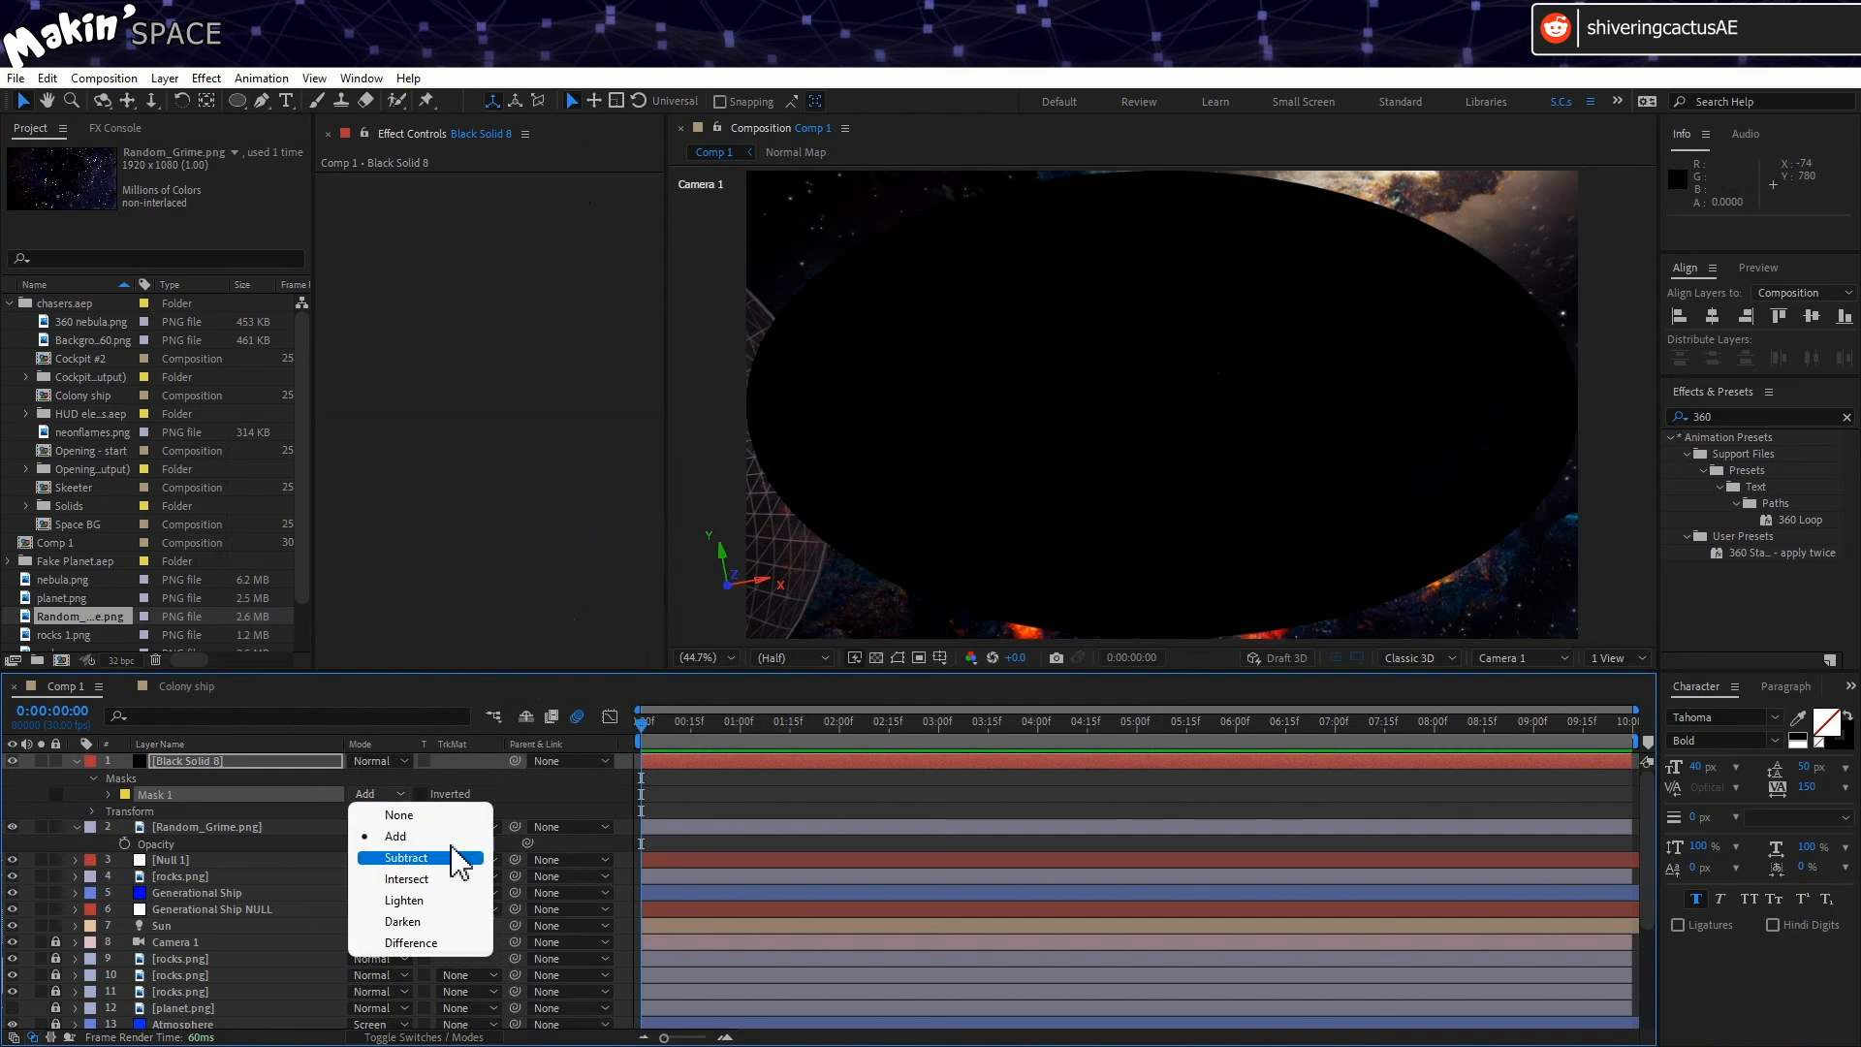
left_click(426, 858)
left_click(111, 795)
left_click_drag(386, 827, 885, 843)
Step: Stretch the ellipse mask's left vertex well beyond the frame's left edge, so the mask opens on the ship's side
left_click(145, 780)
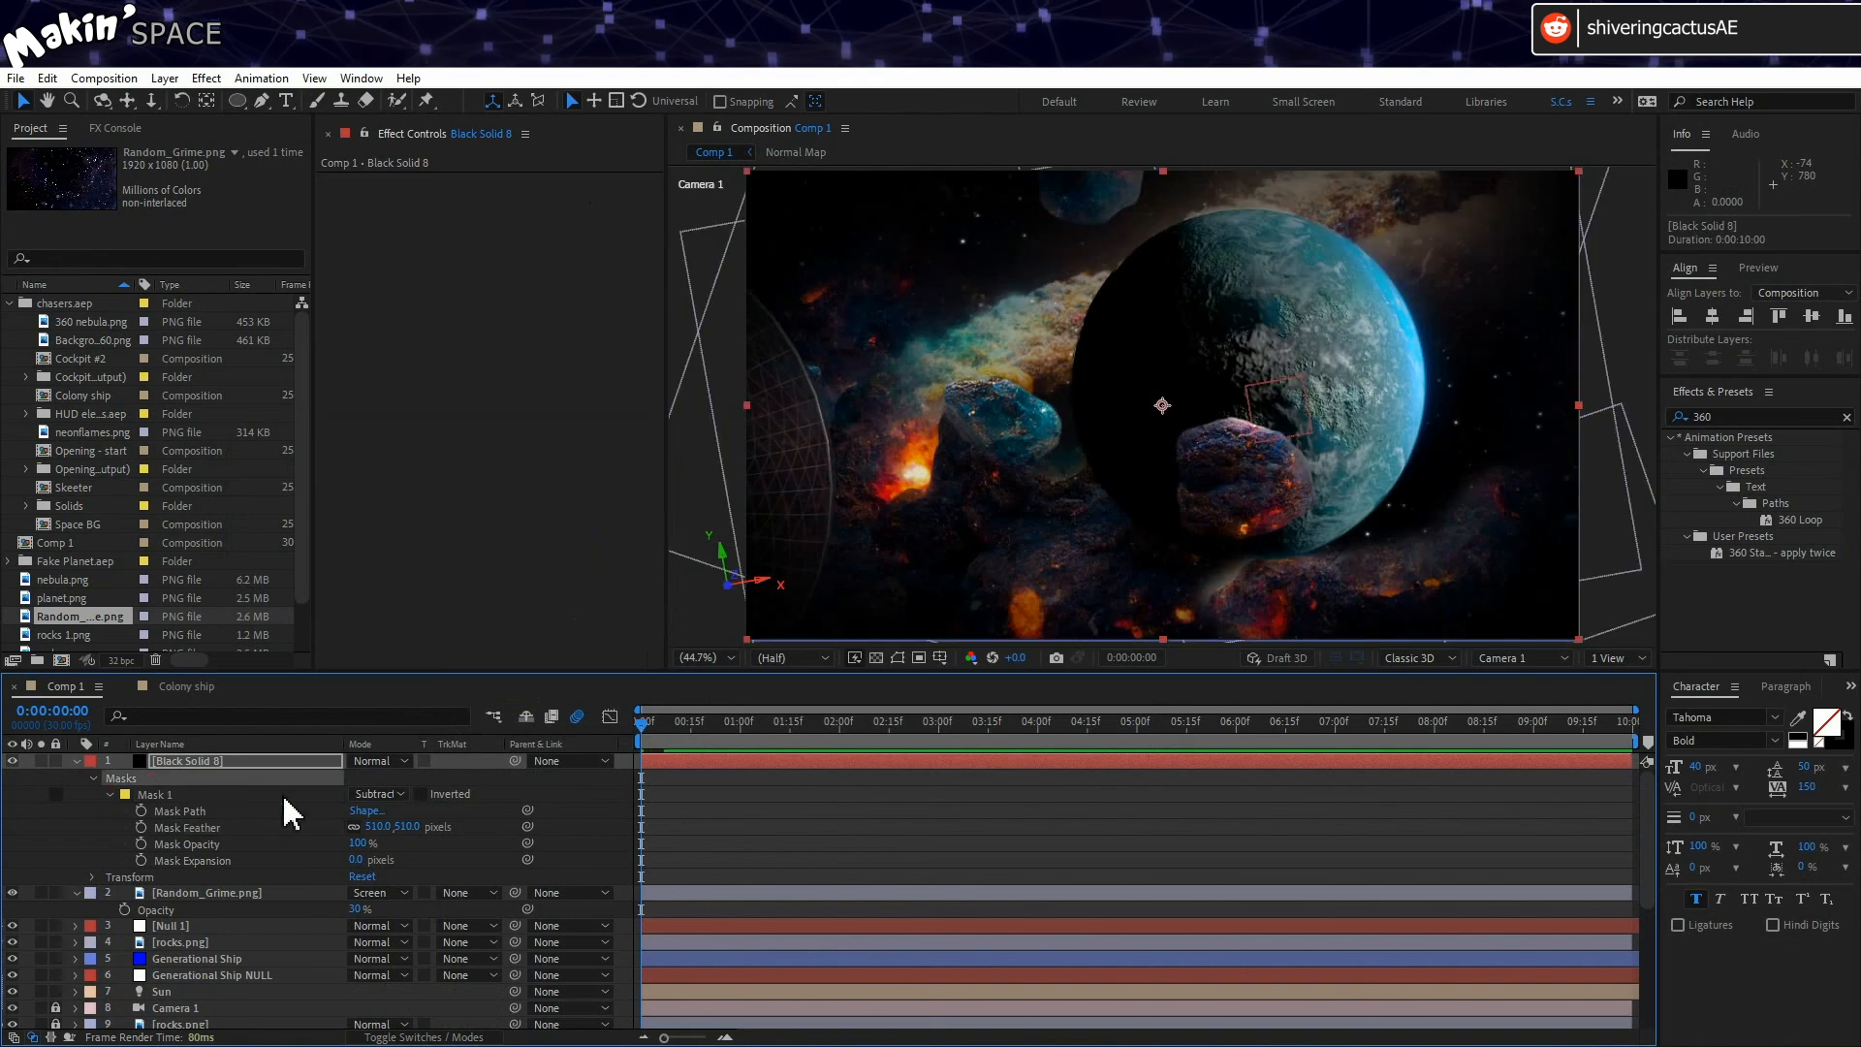
left_click(184, 796)
key("comma")
key("comma")
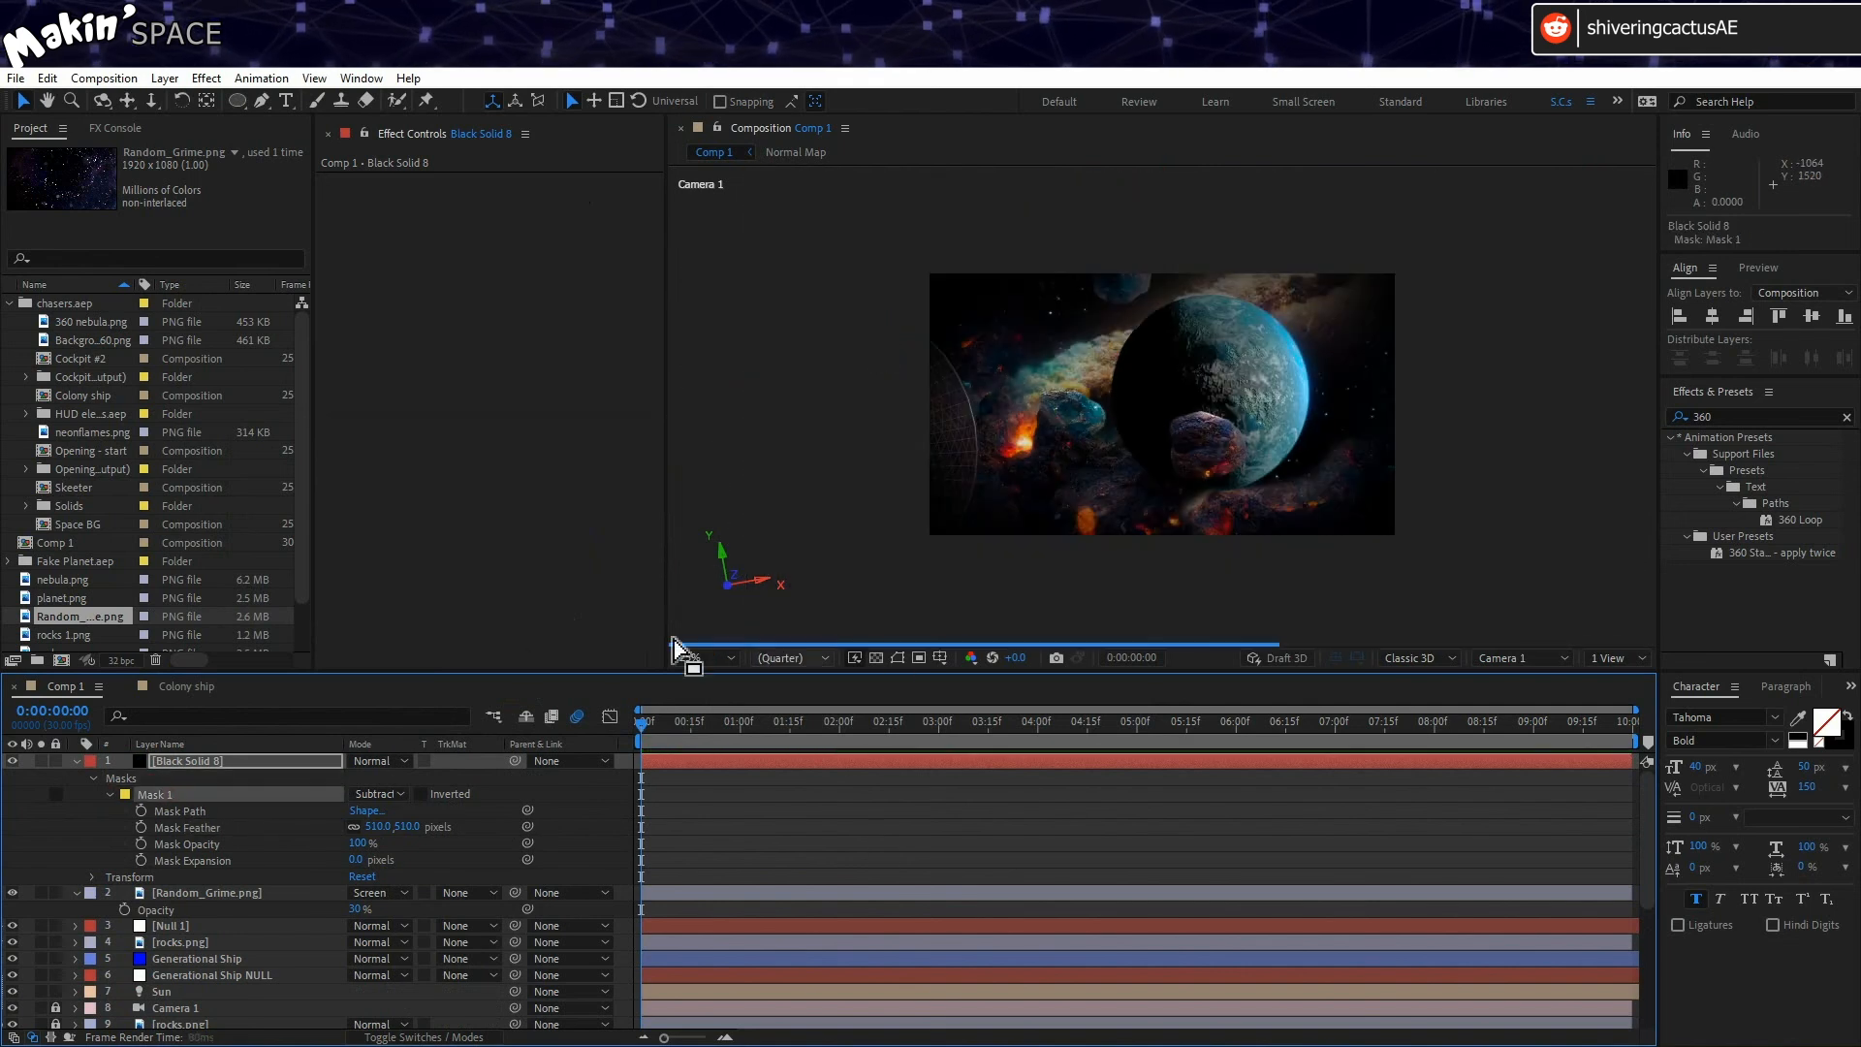
left_click(899, 658)
left_click(927, 404)
left_click_drag(927, 404, 705, 396)
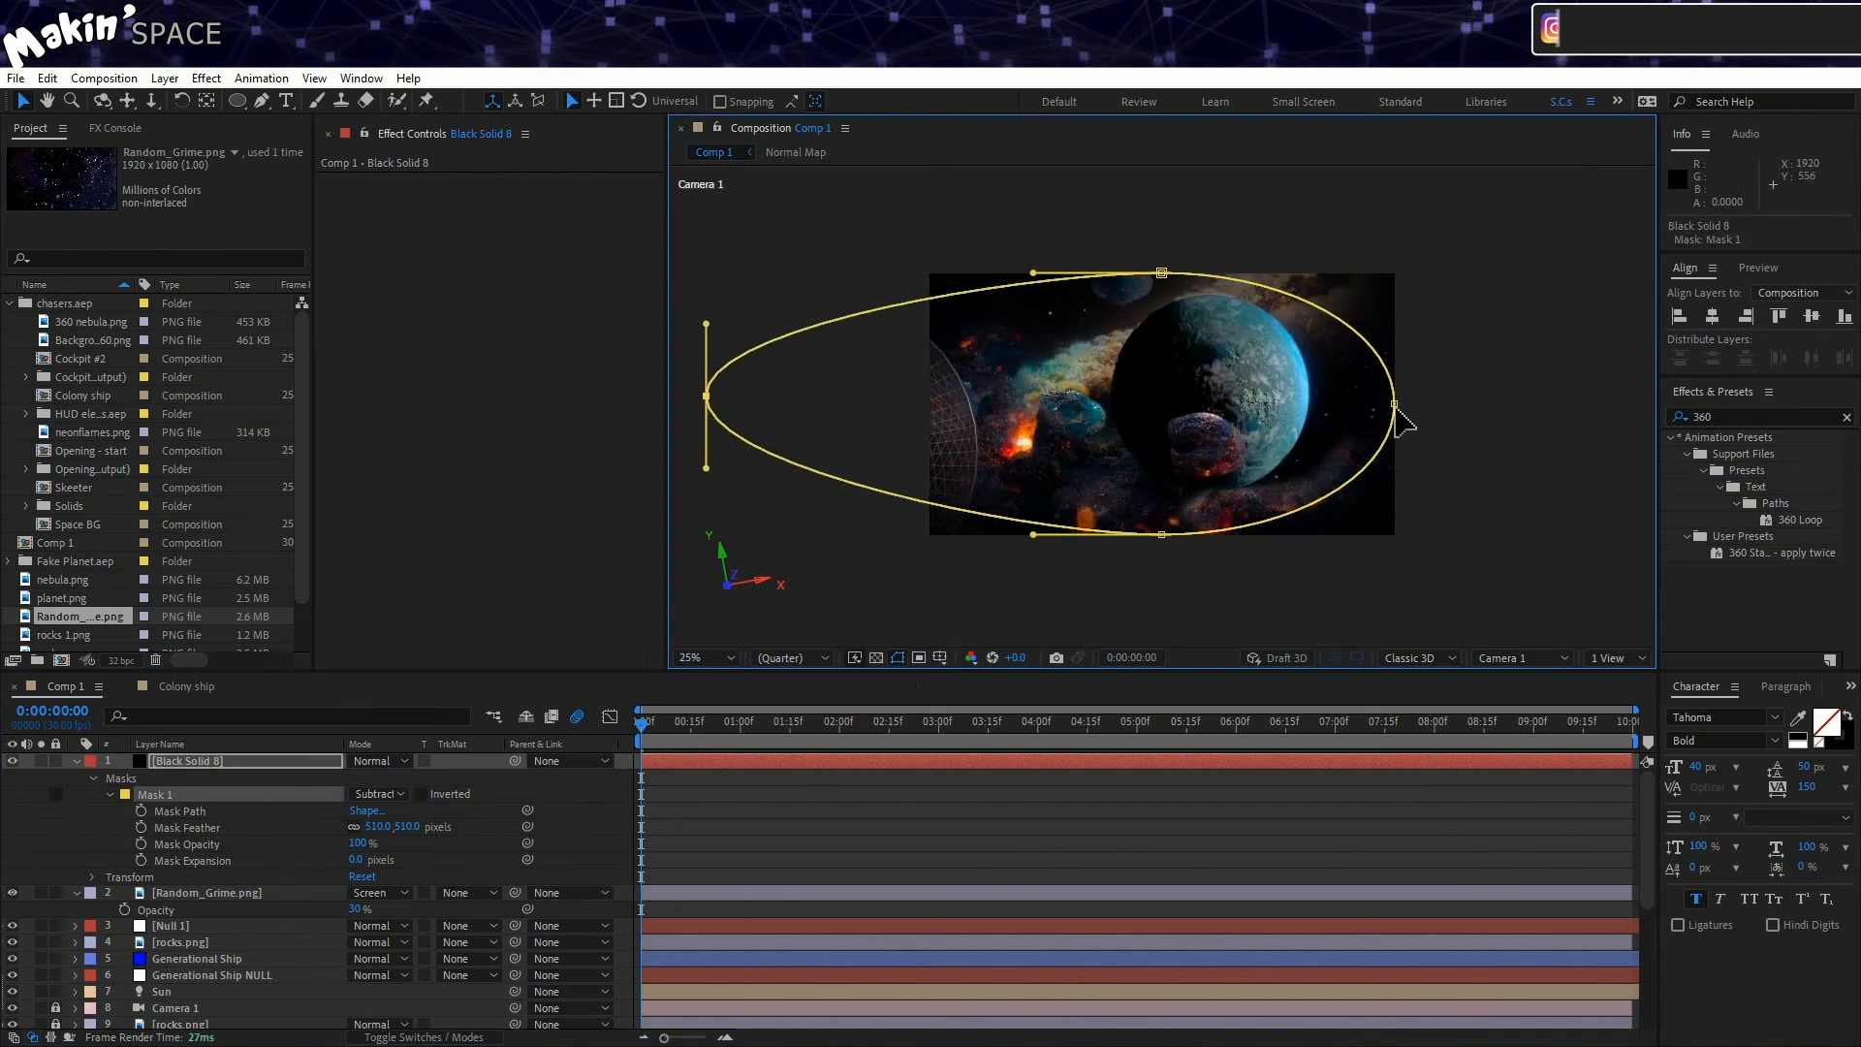
Step: Set the masked black solid's opacity to 30%
left_click(311, 761)
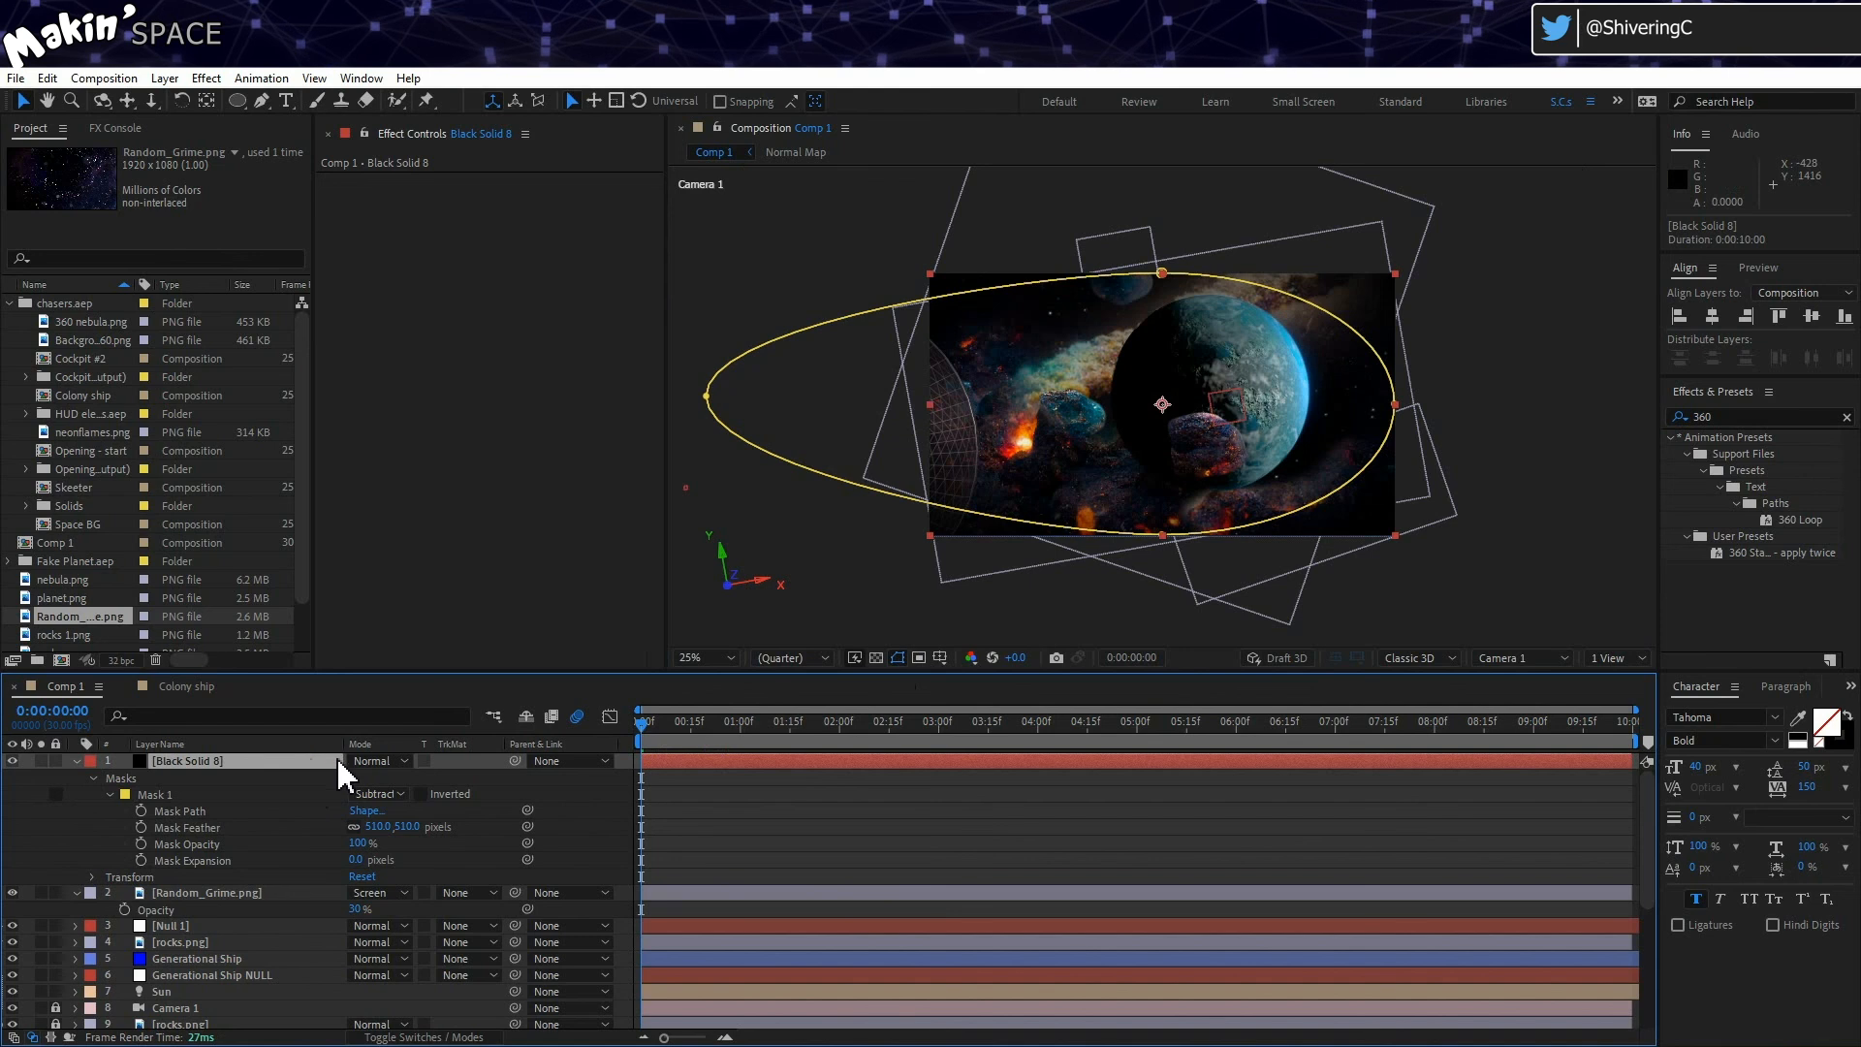
key("t")
left_click(358, 777)
type("30")
key("Return")
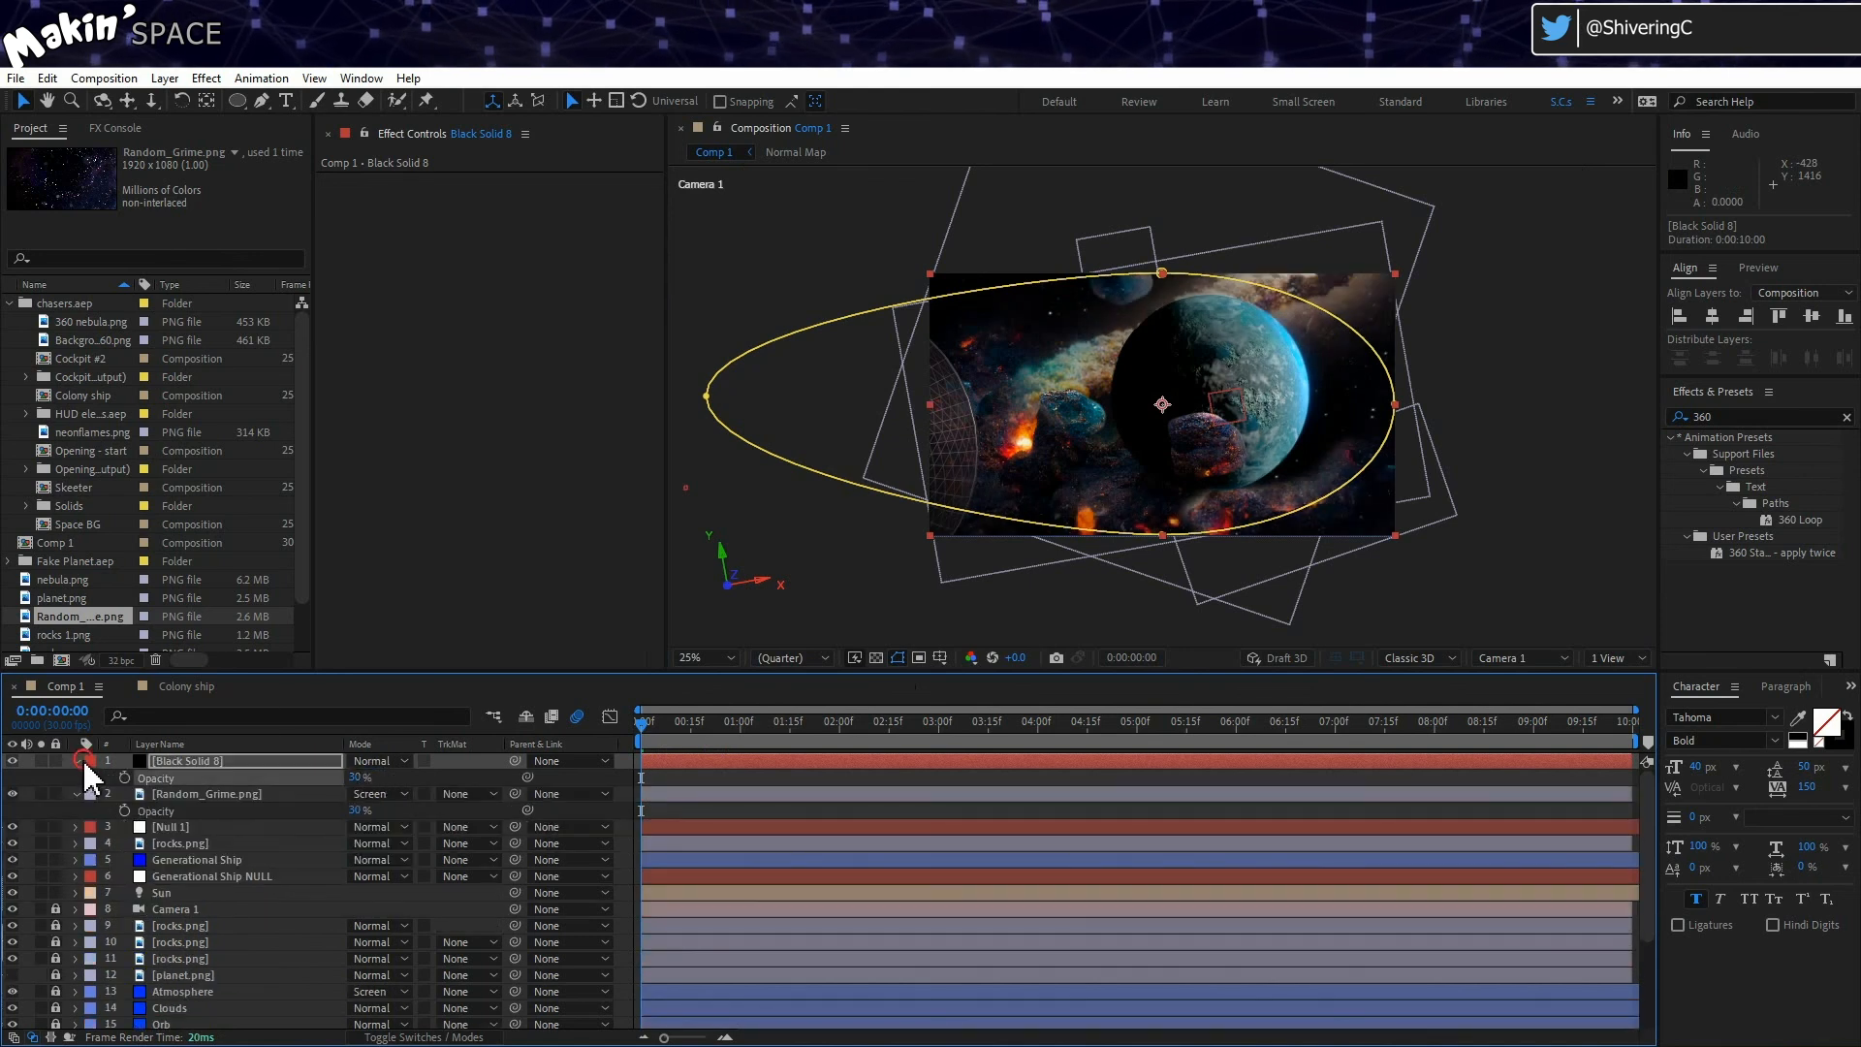
Step: Move the black solid below Random_Grime.png in the layer stack, and preview the composition fitted to the viewer
left_click(77, 761)
left_click_drag(152, 780, 155, 756)
left_click(702, 657)
left_click(722, 717)
left_click(282, 927)
key("space")
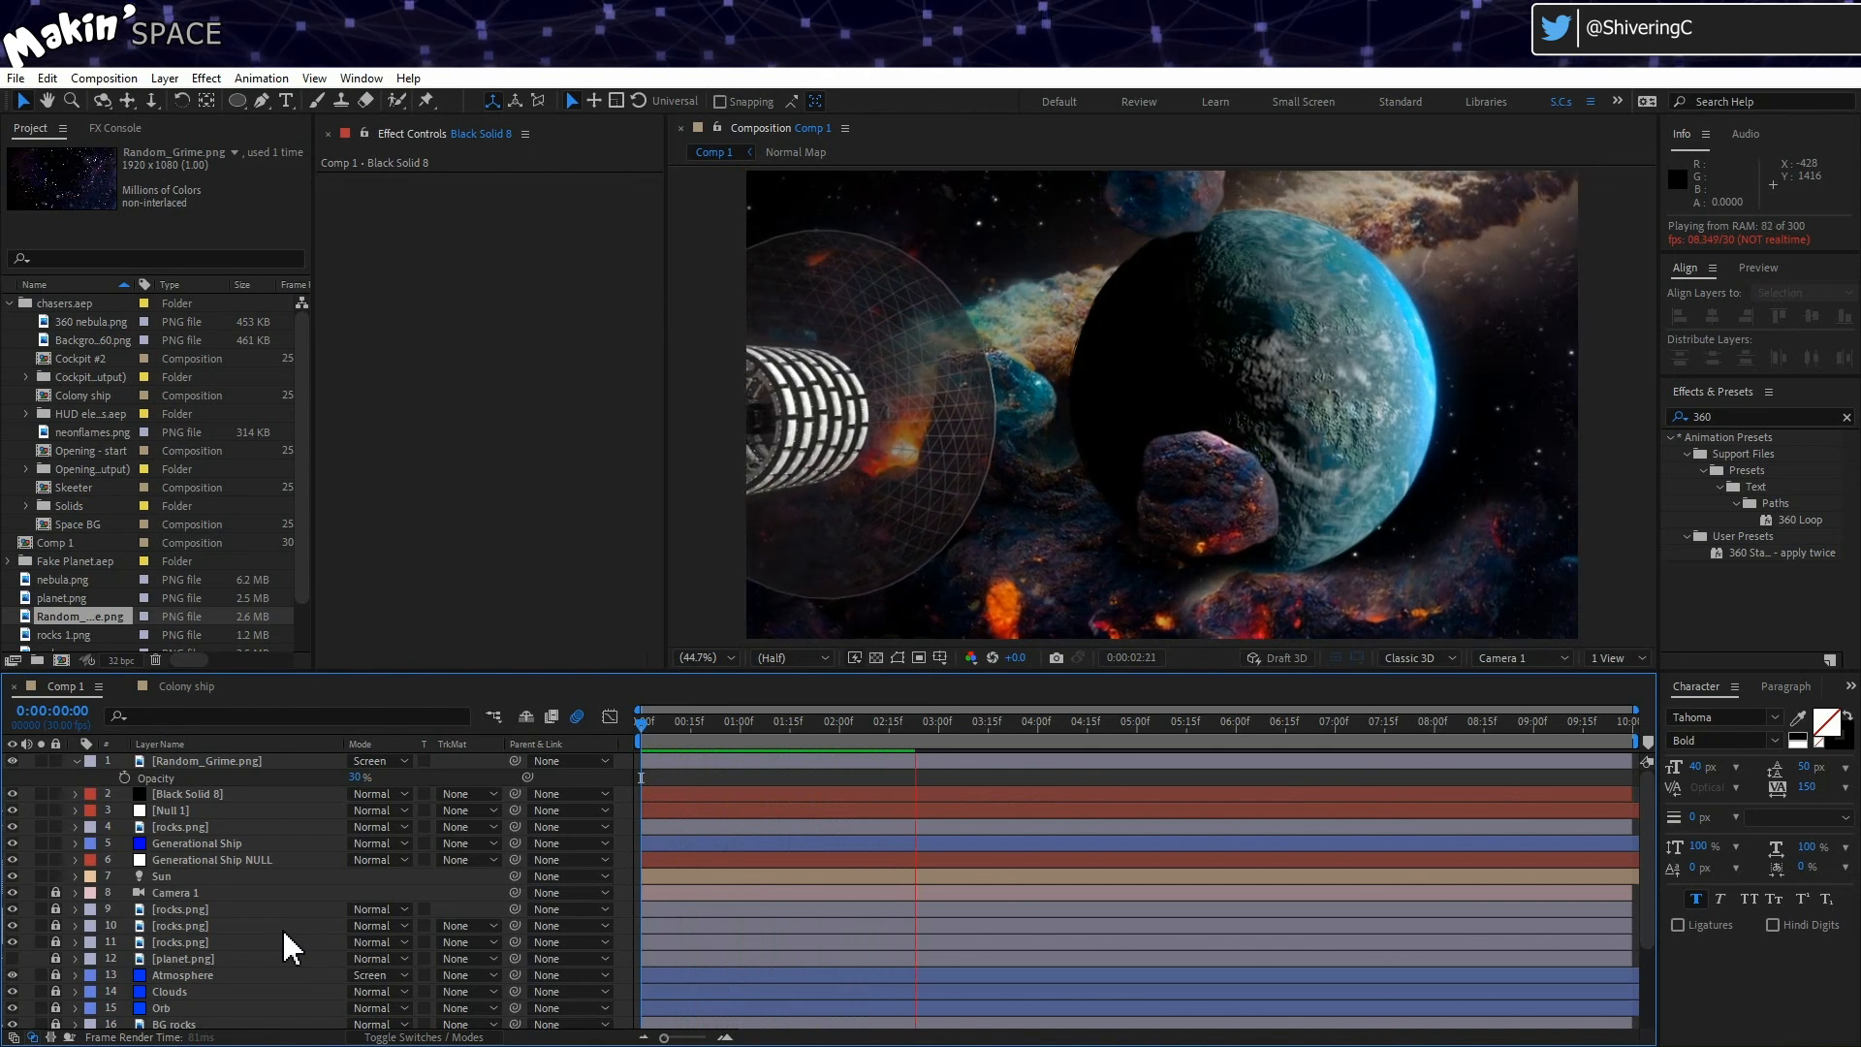
Step: Try 80% opacity on the black vignette solid, and raise it to 100%
left_click(249, 793)
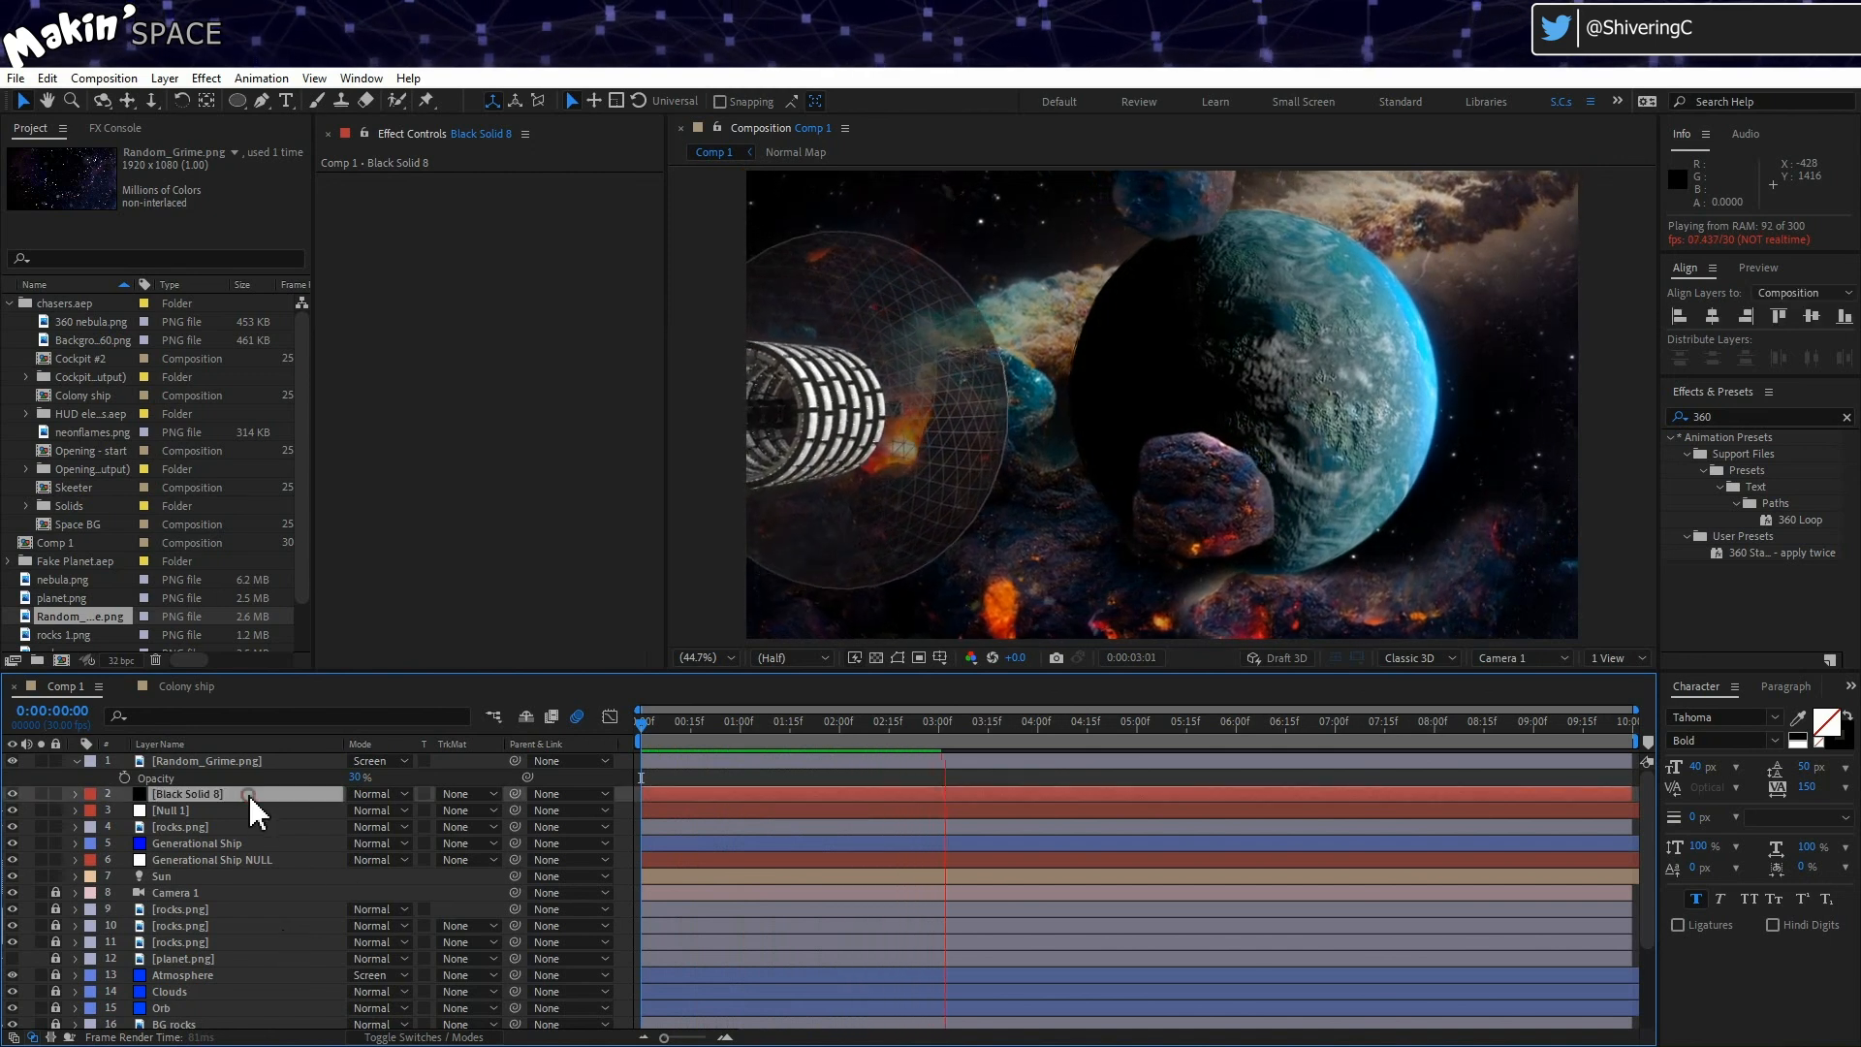
key("t")
left_click(359, 810)
type("80")
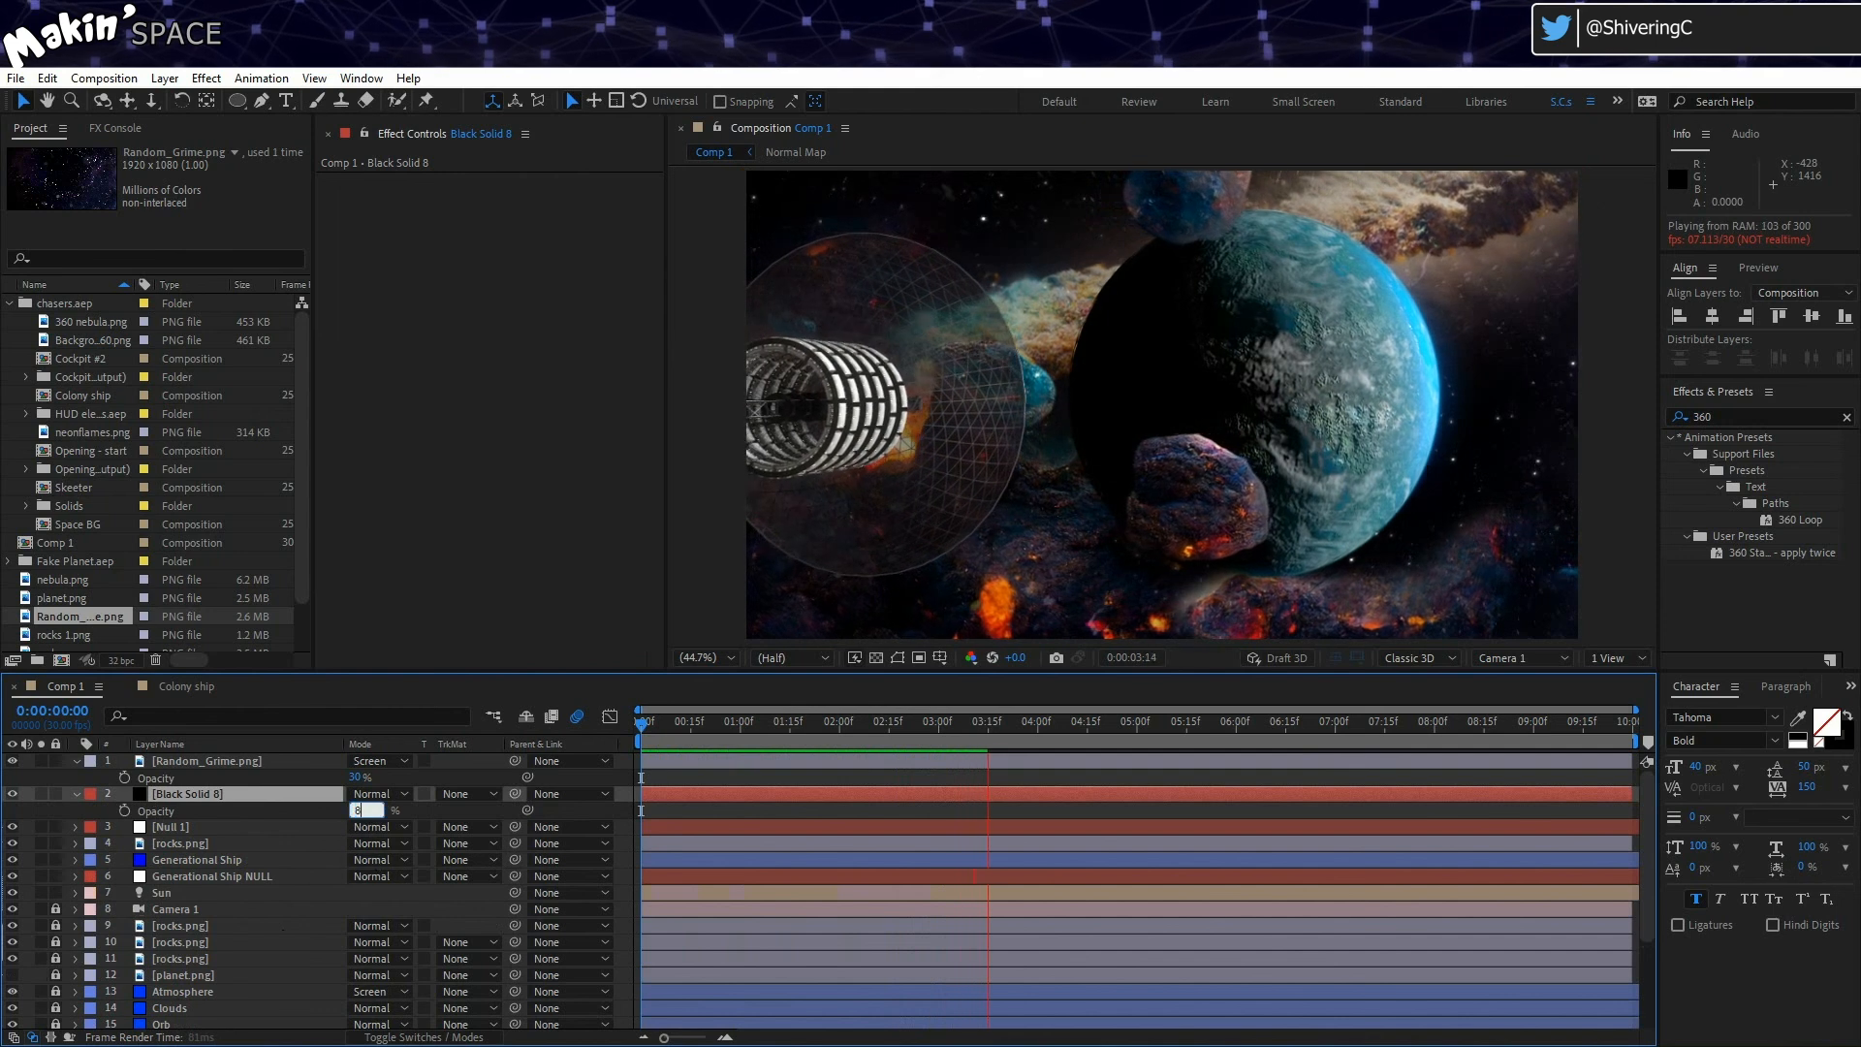
key("Return")
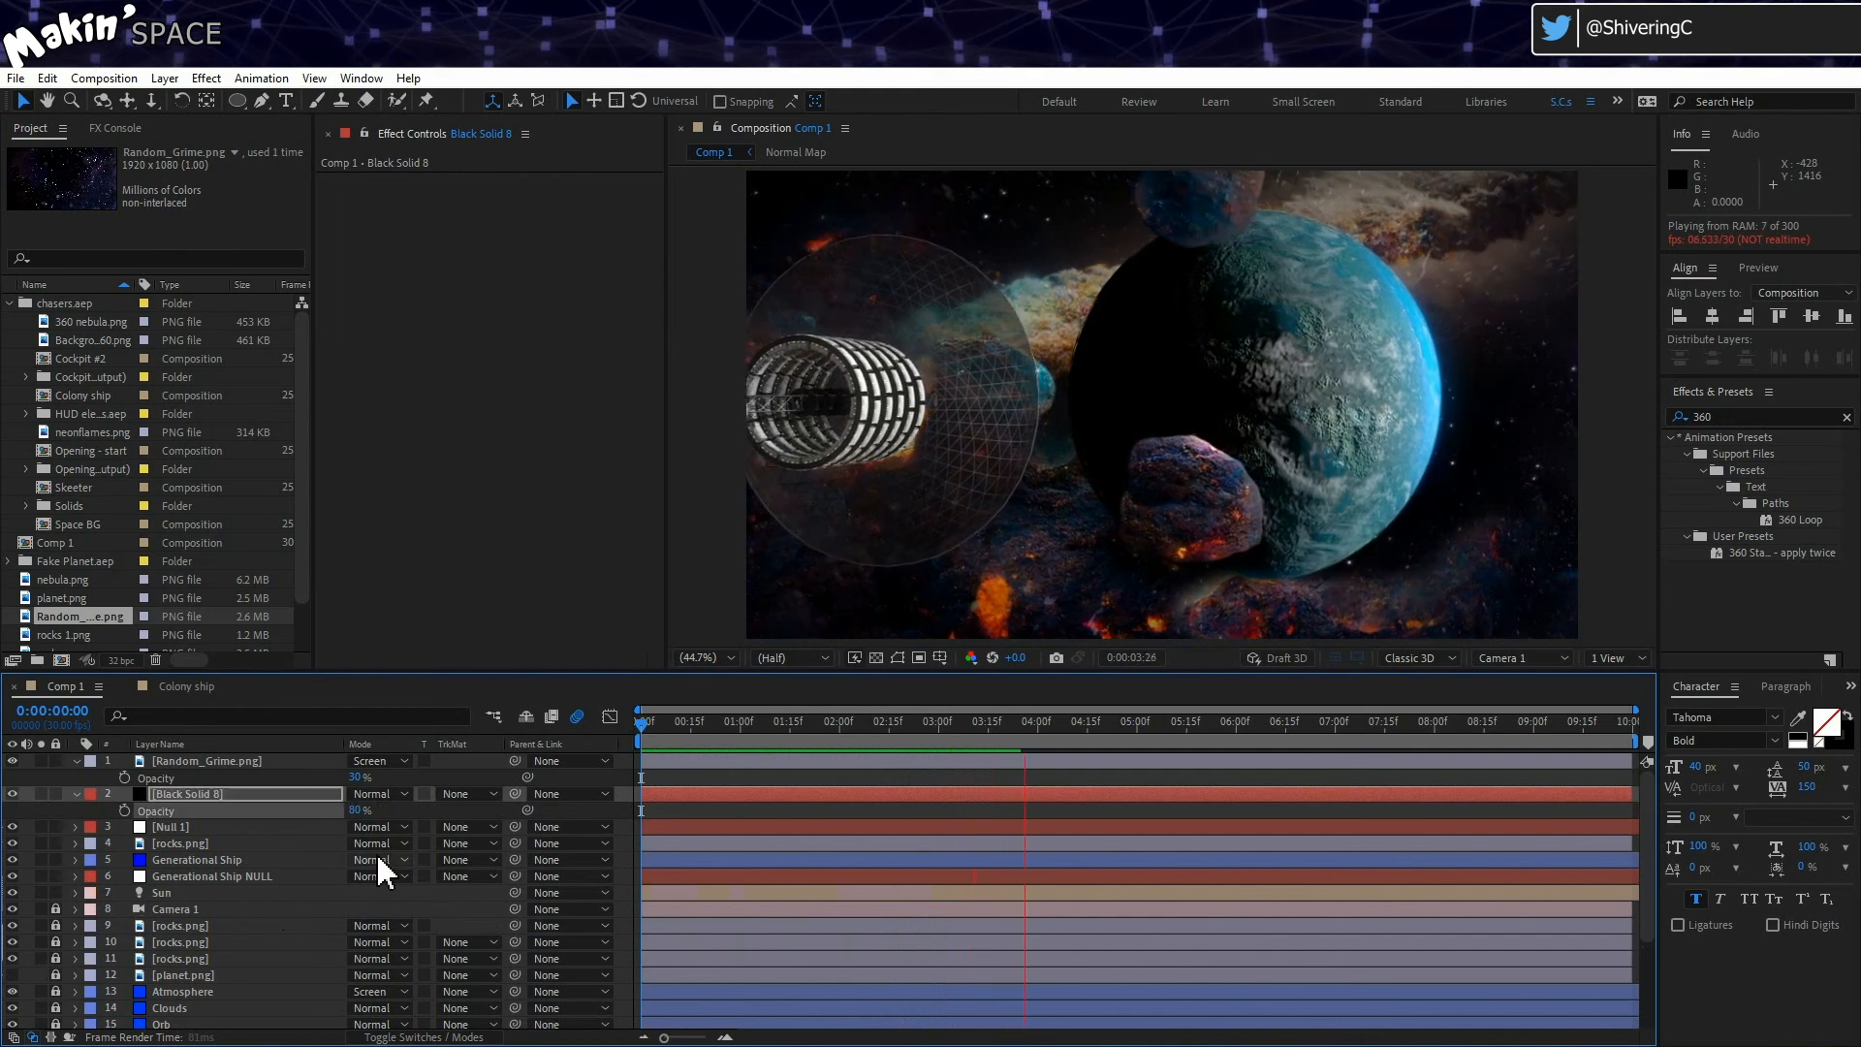
left_click(358, 810)
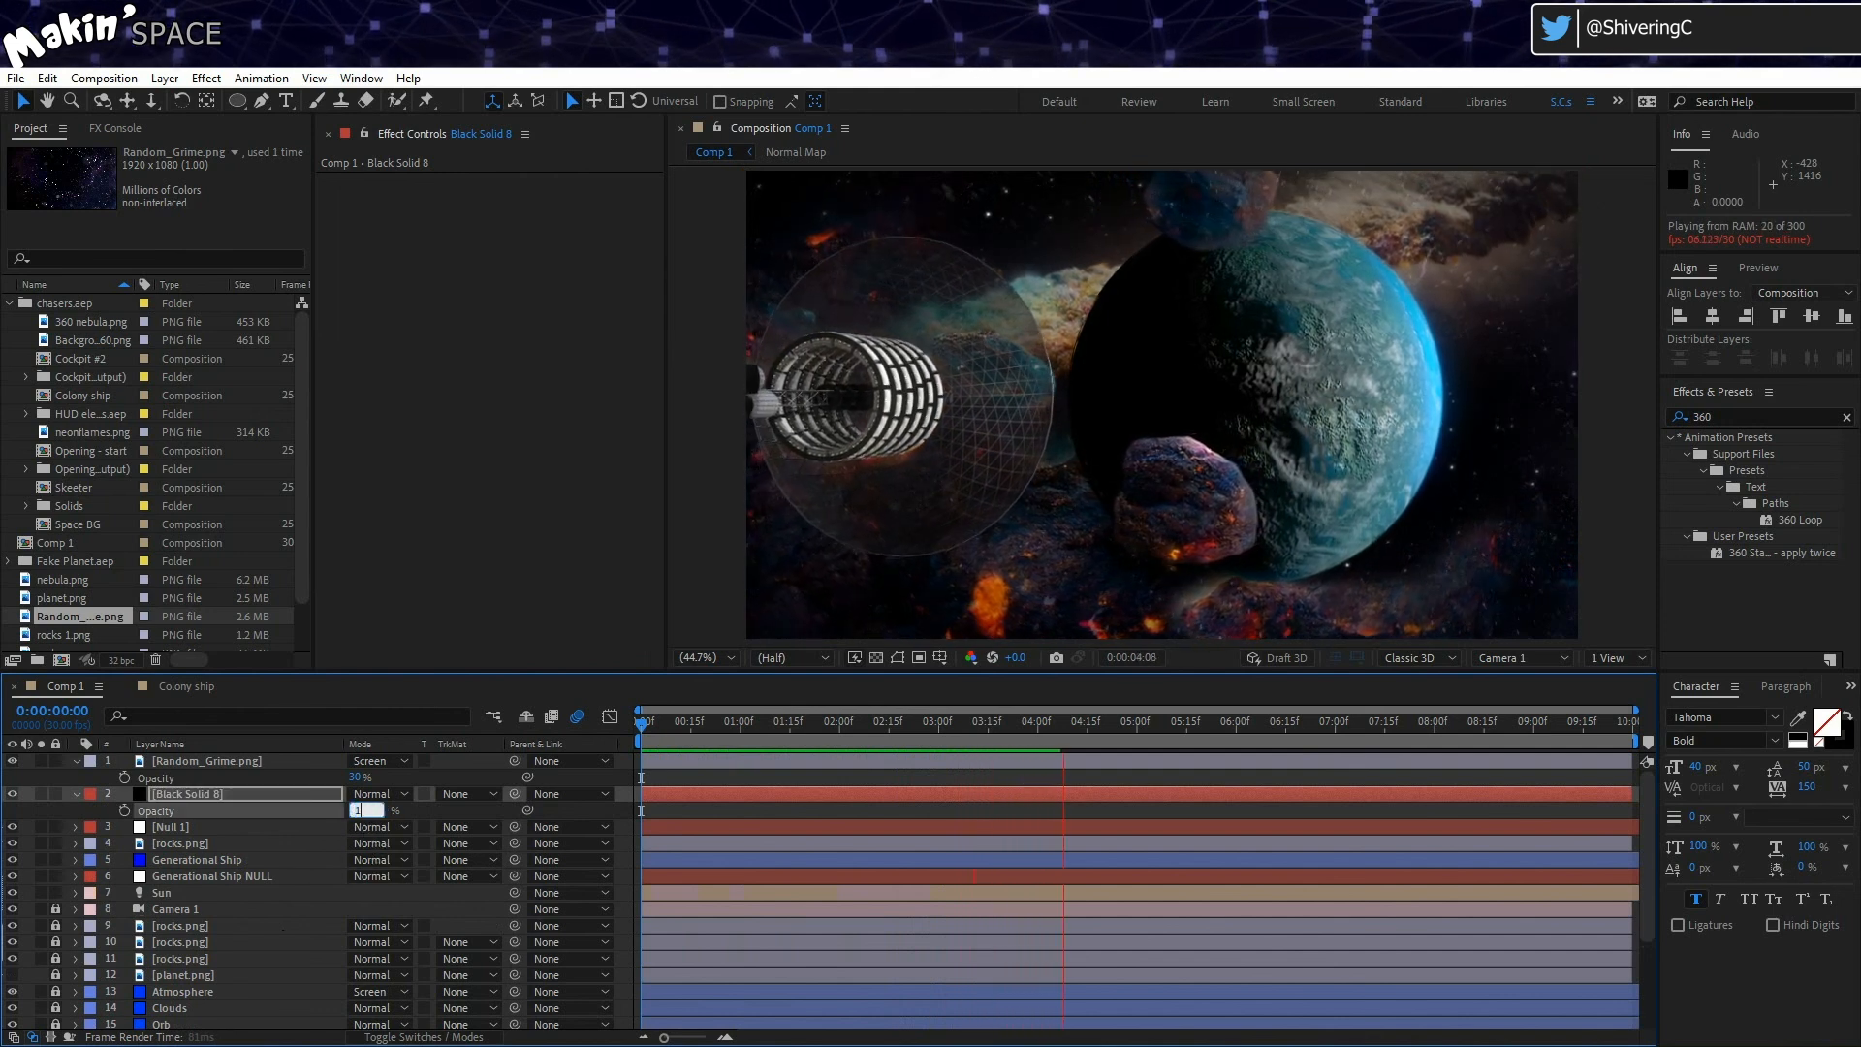
key("Return")
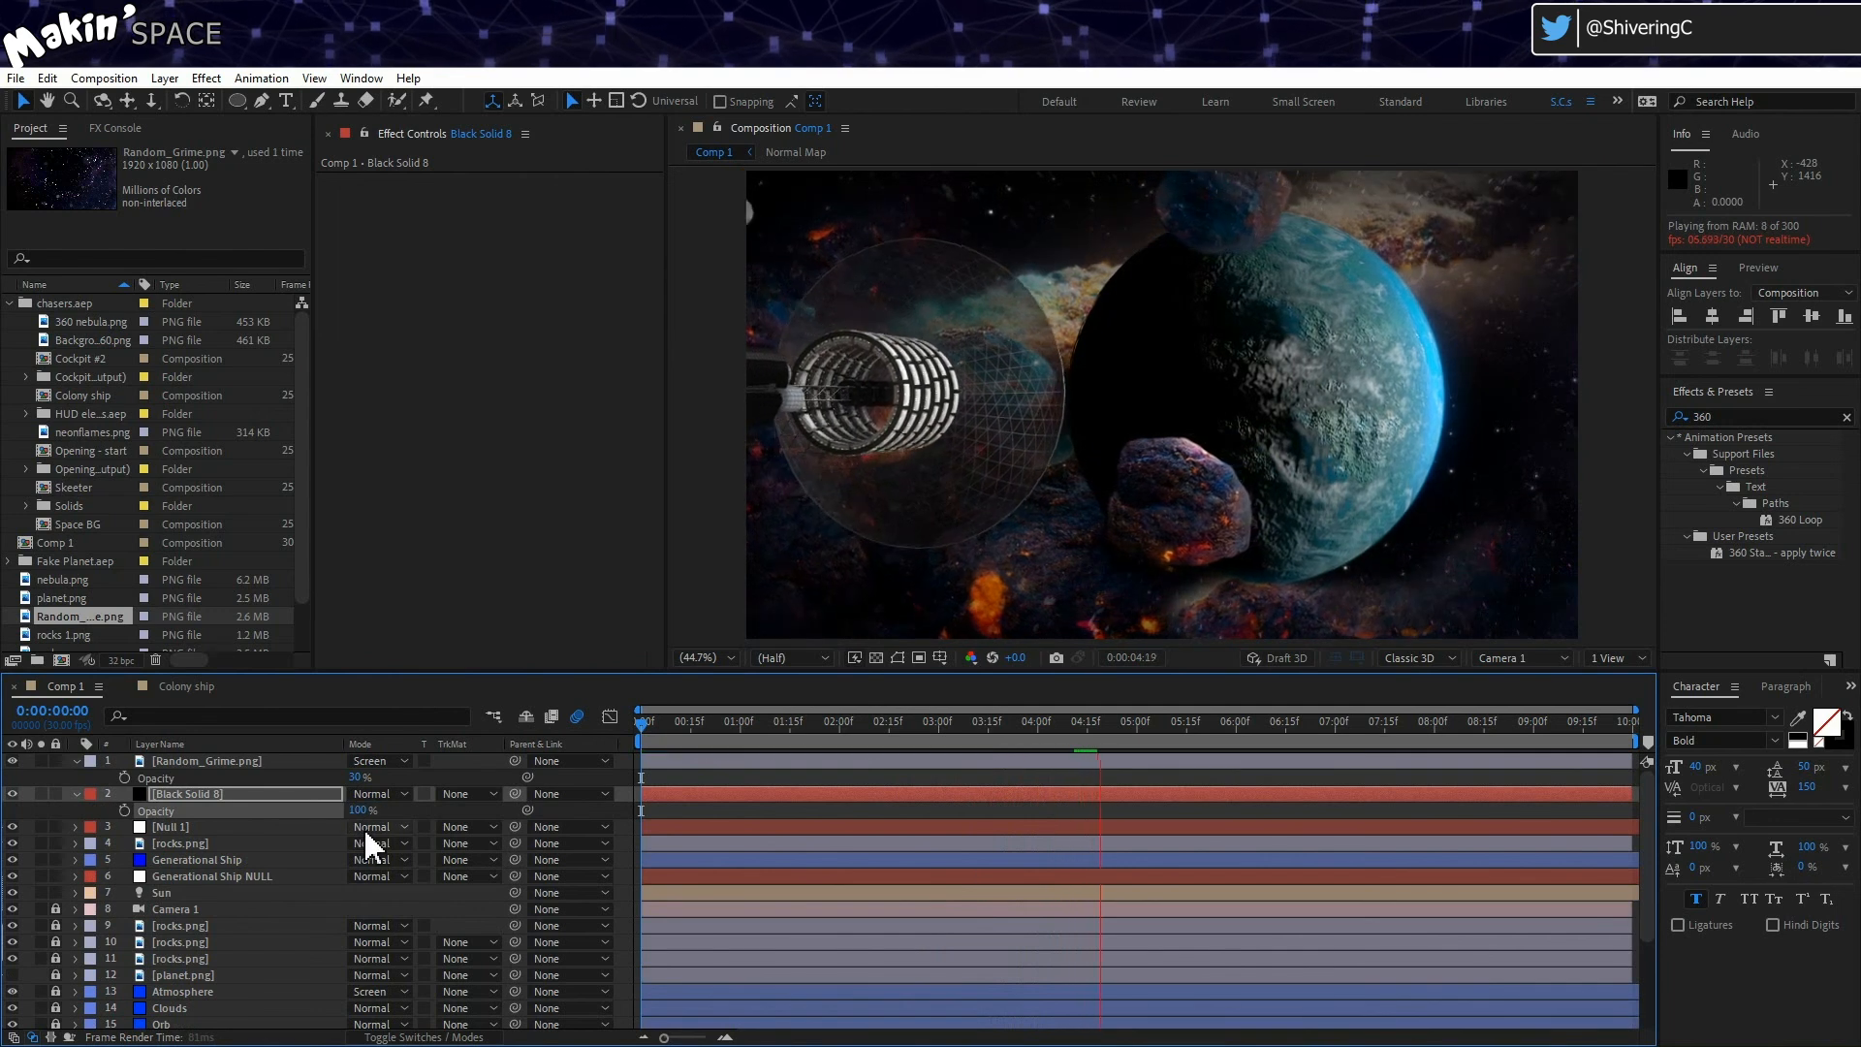